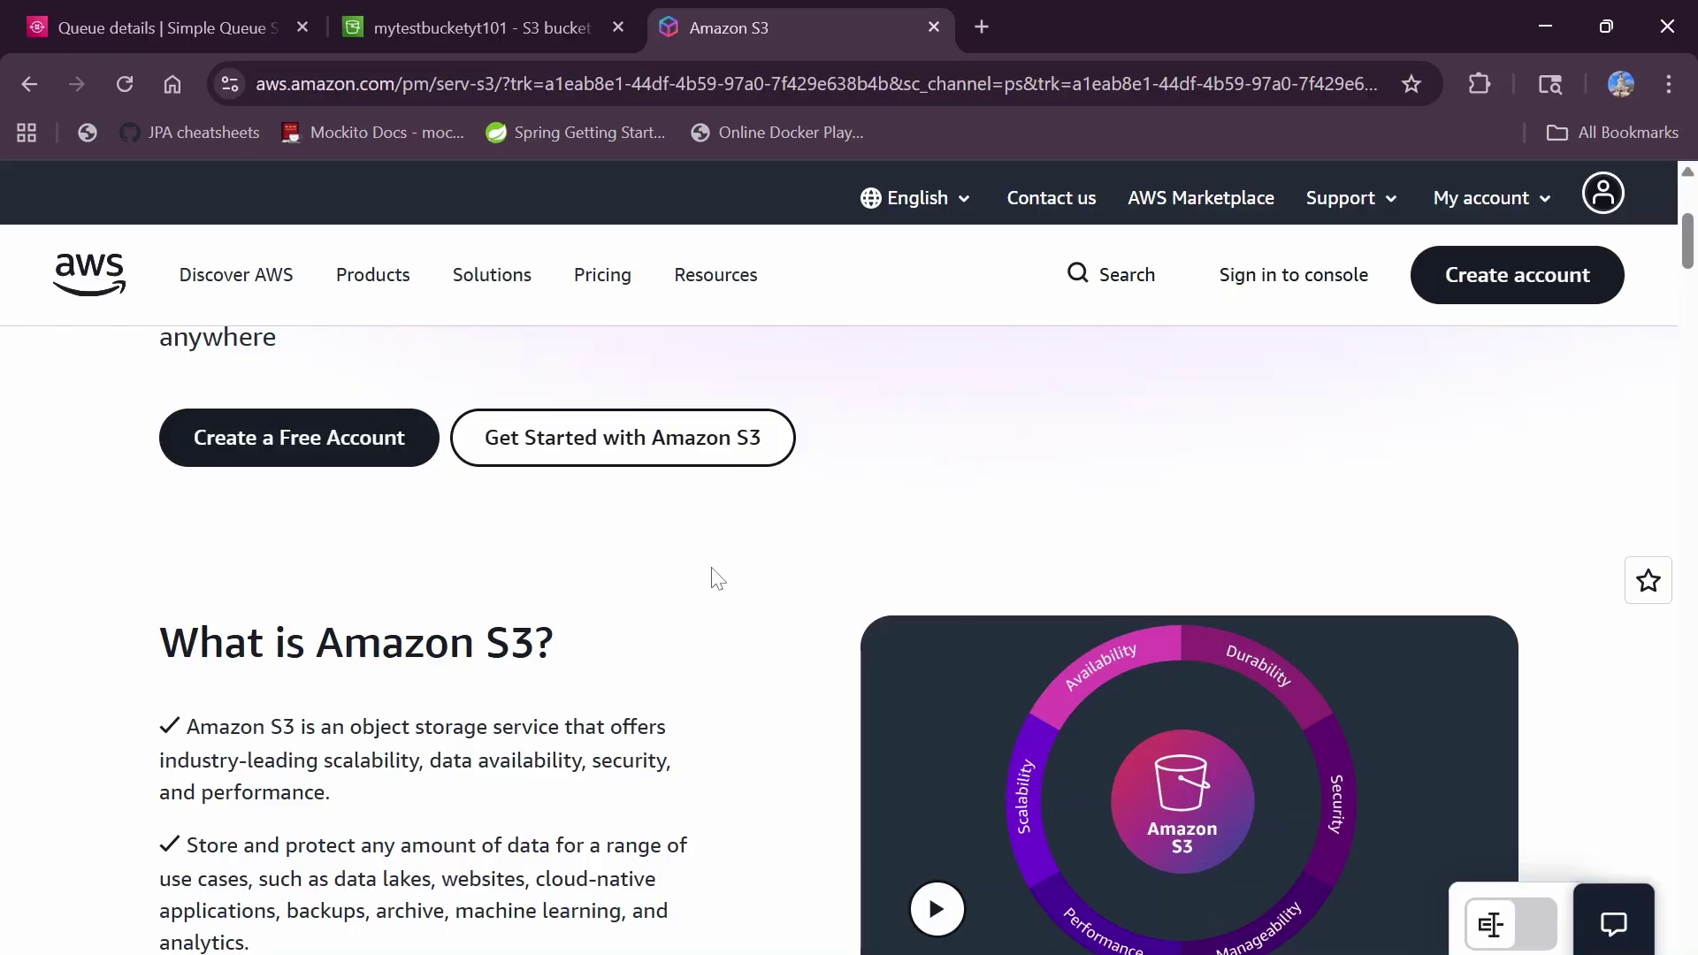
- Switch to the AWS console, find the S3 Buckets feature by searching for s3, and start creating a new bucket
scroll(717, 576, up, 5)
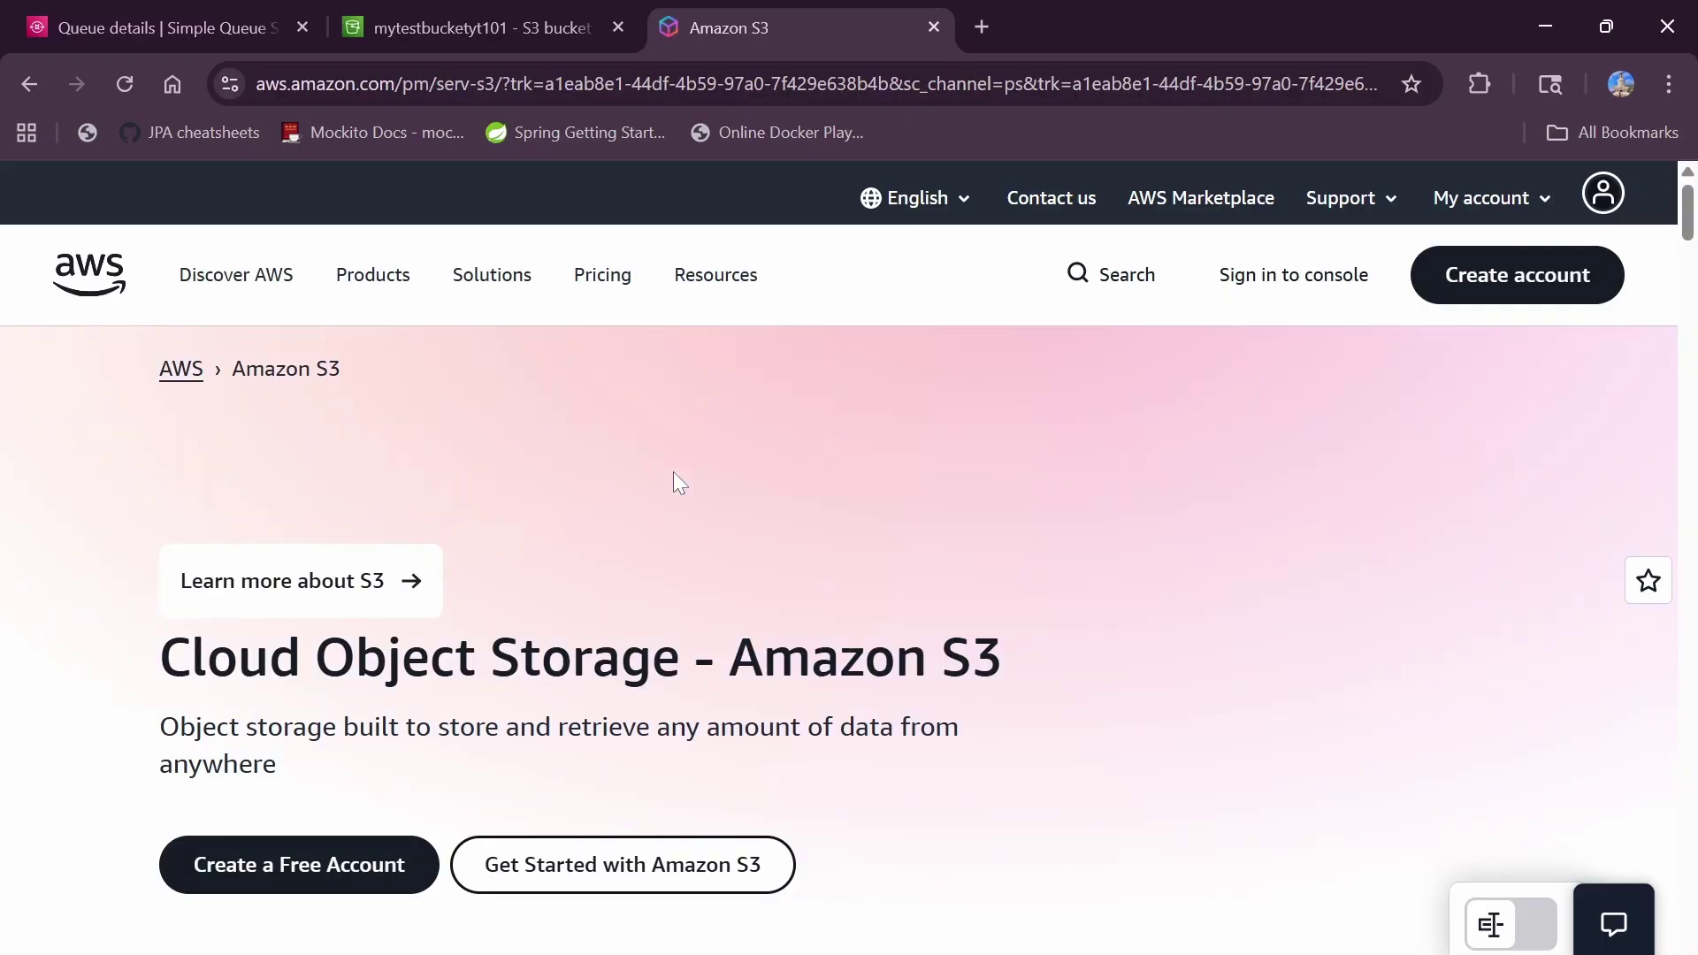
click(409, 8)
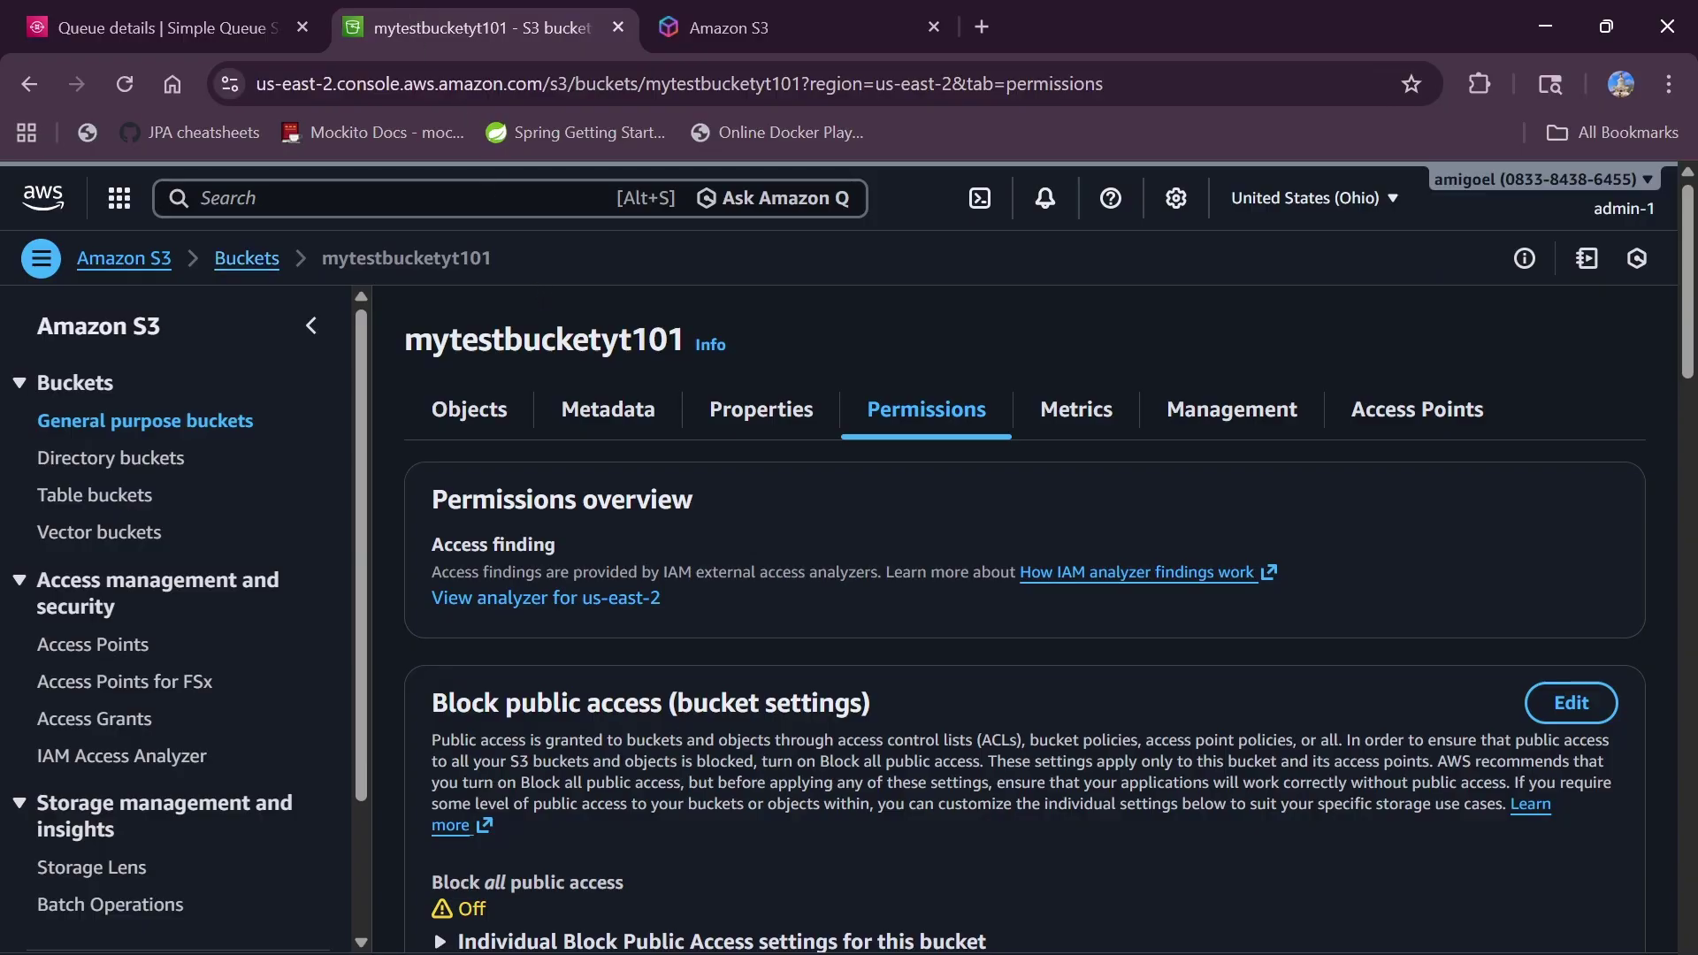
click(249, 258)
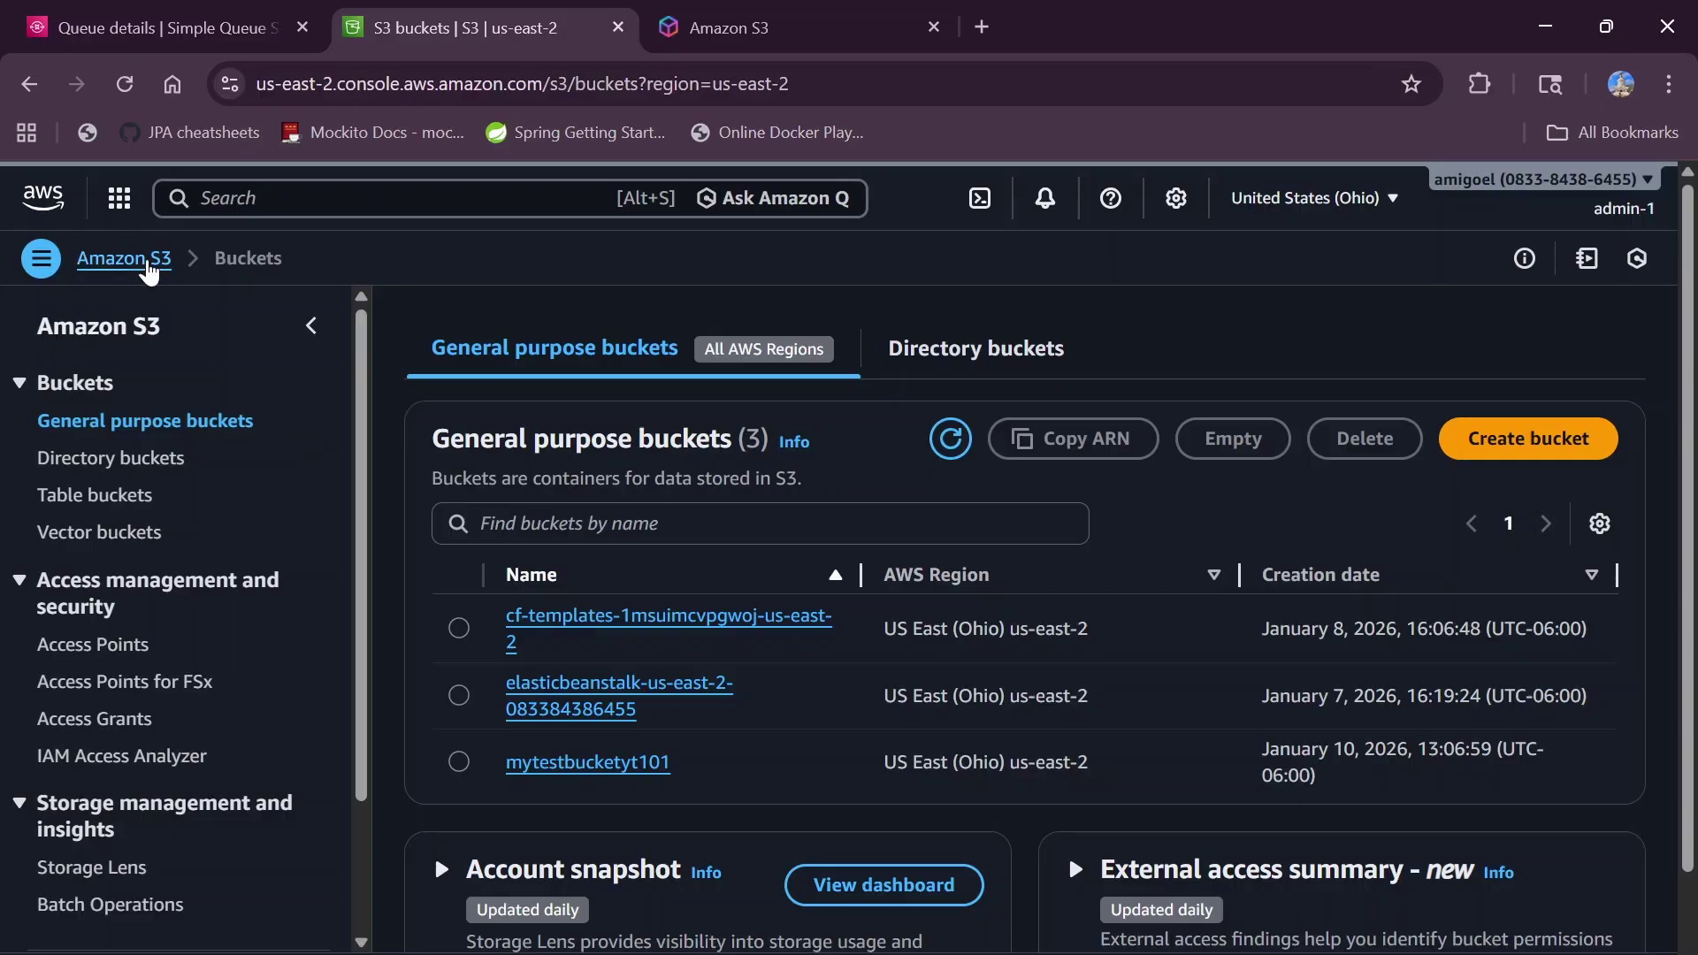
key(alt+s)
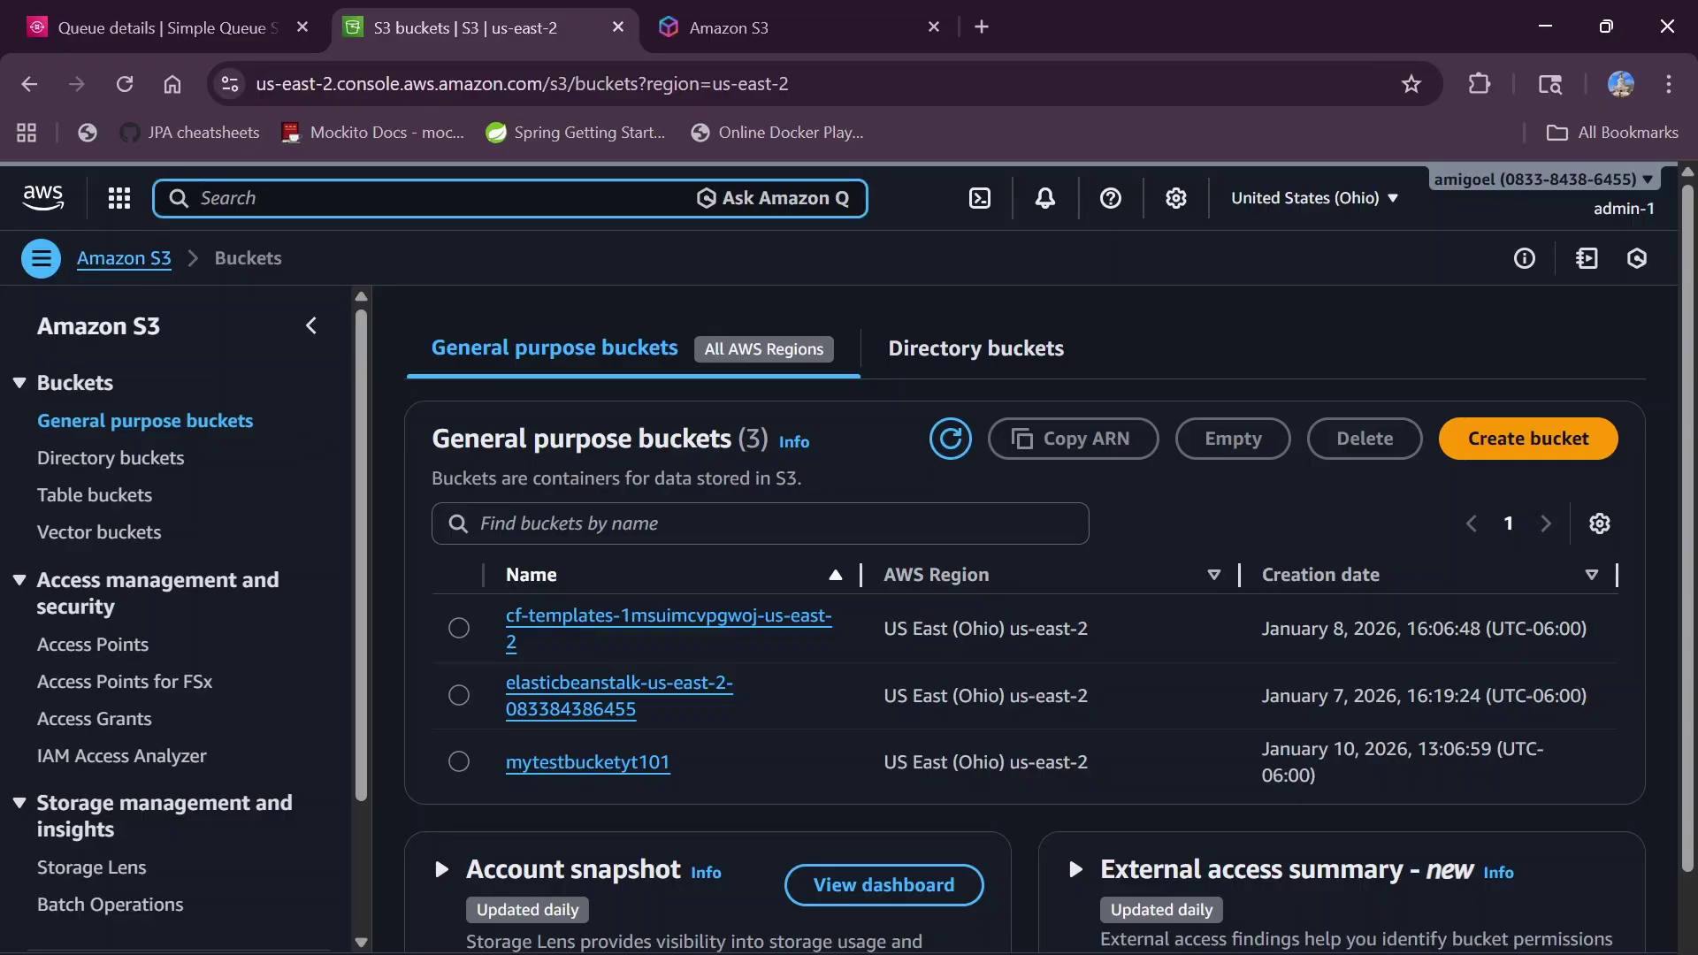
text(s3)
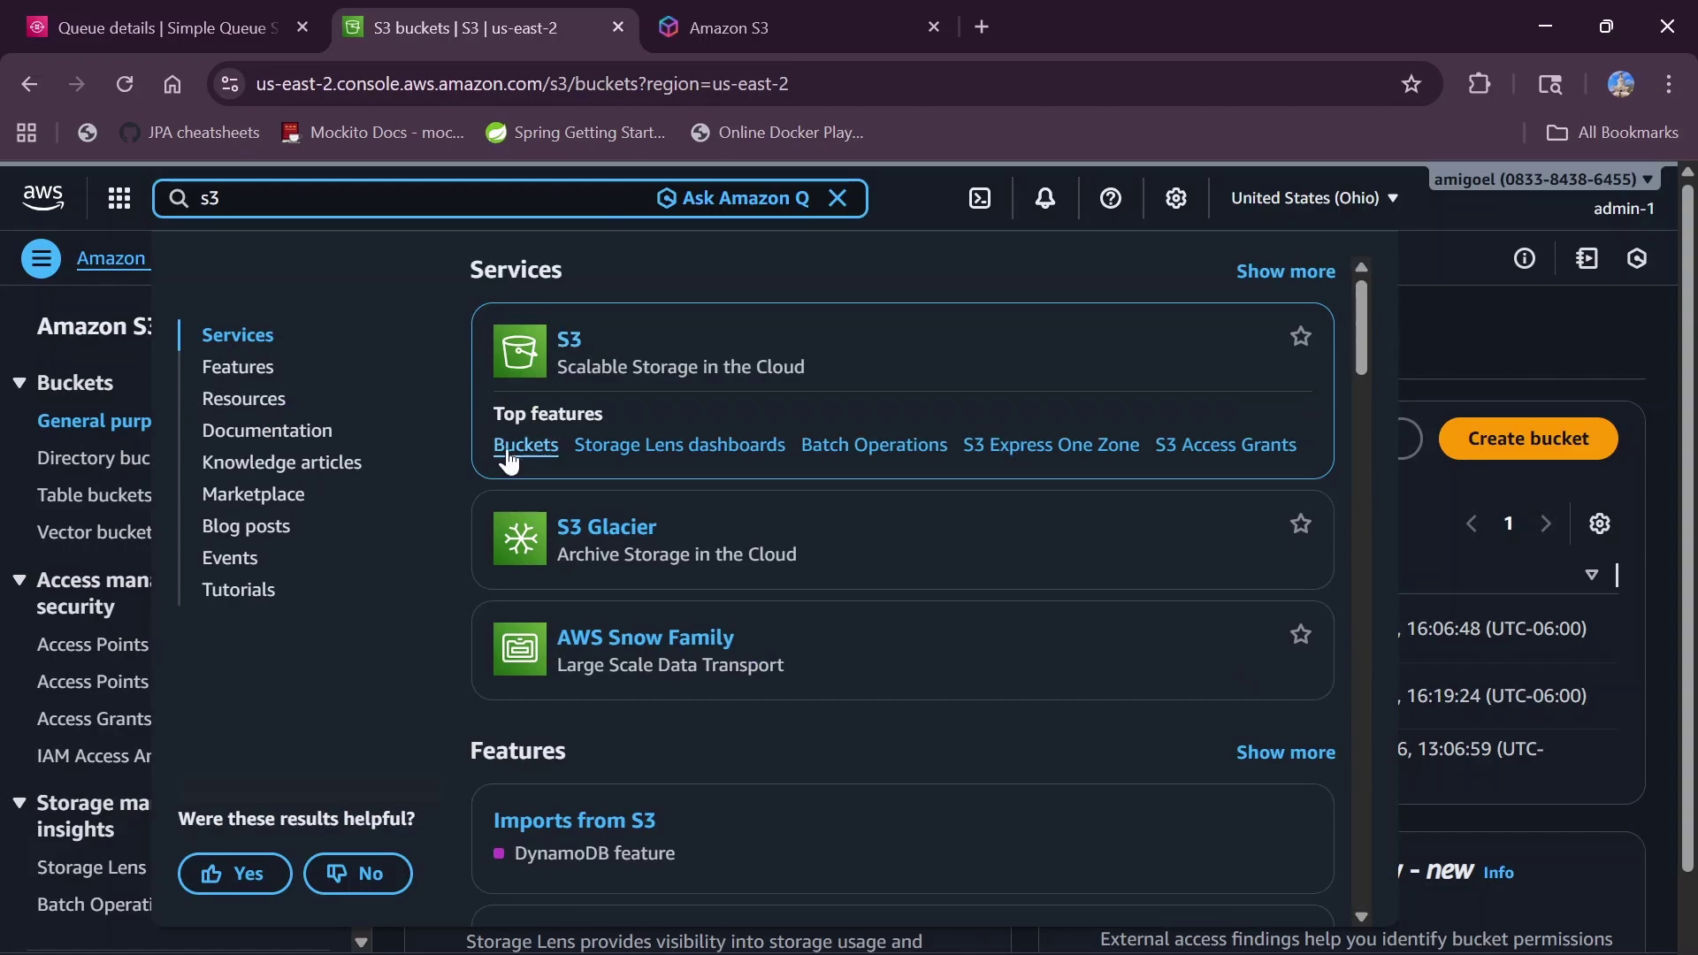
click(525, 447)
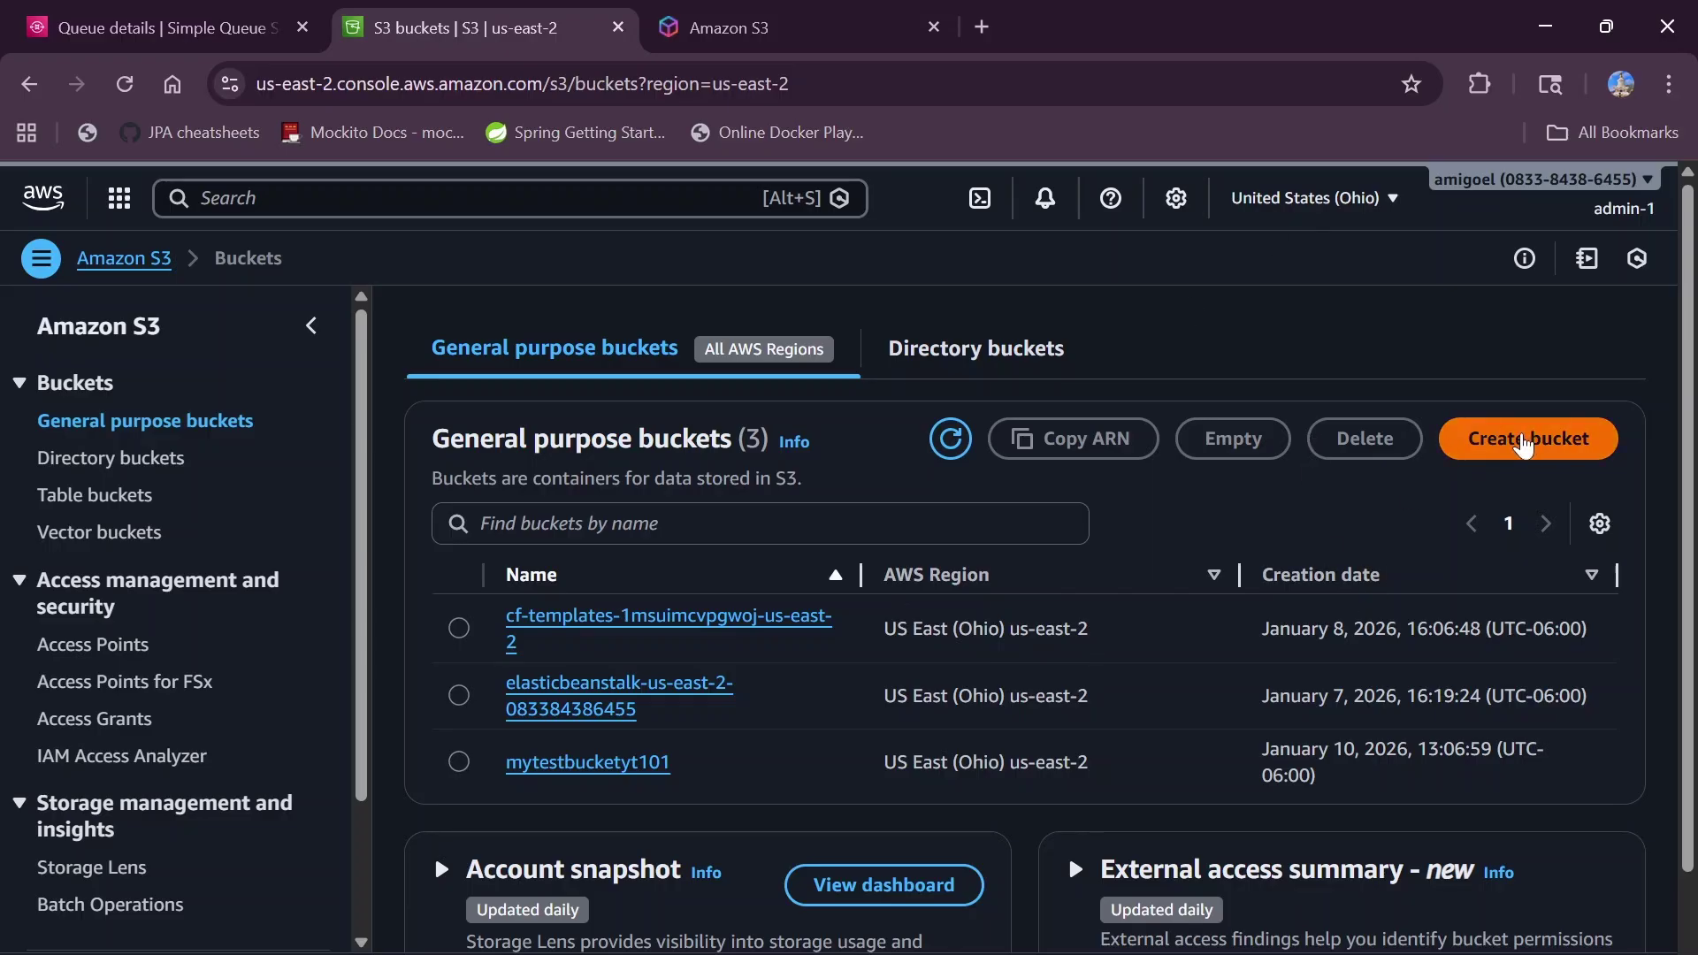
click(1523, 445)
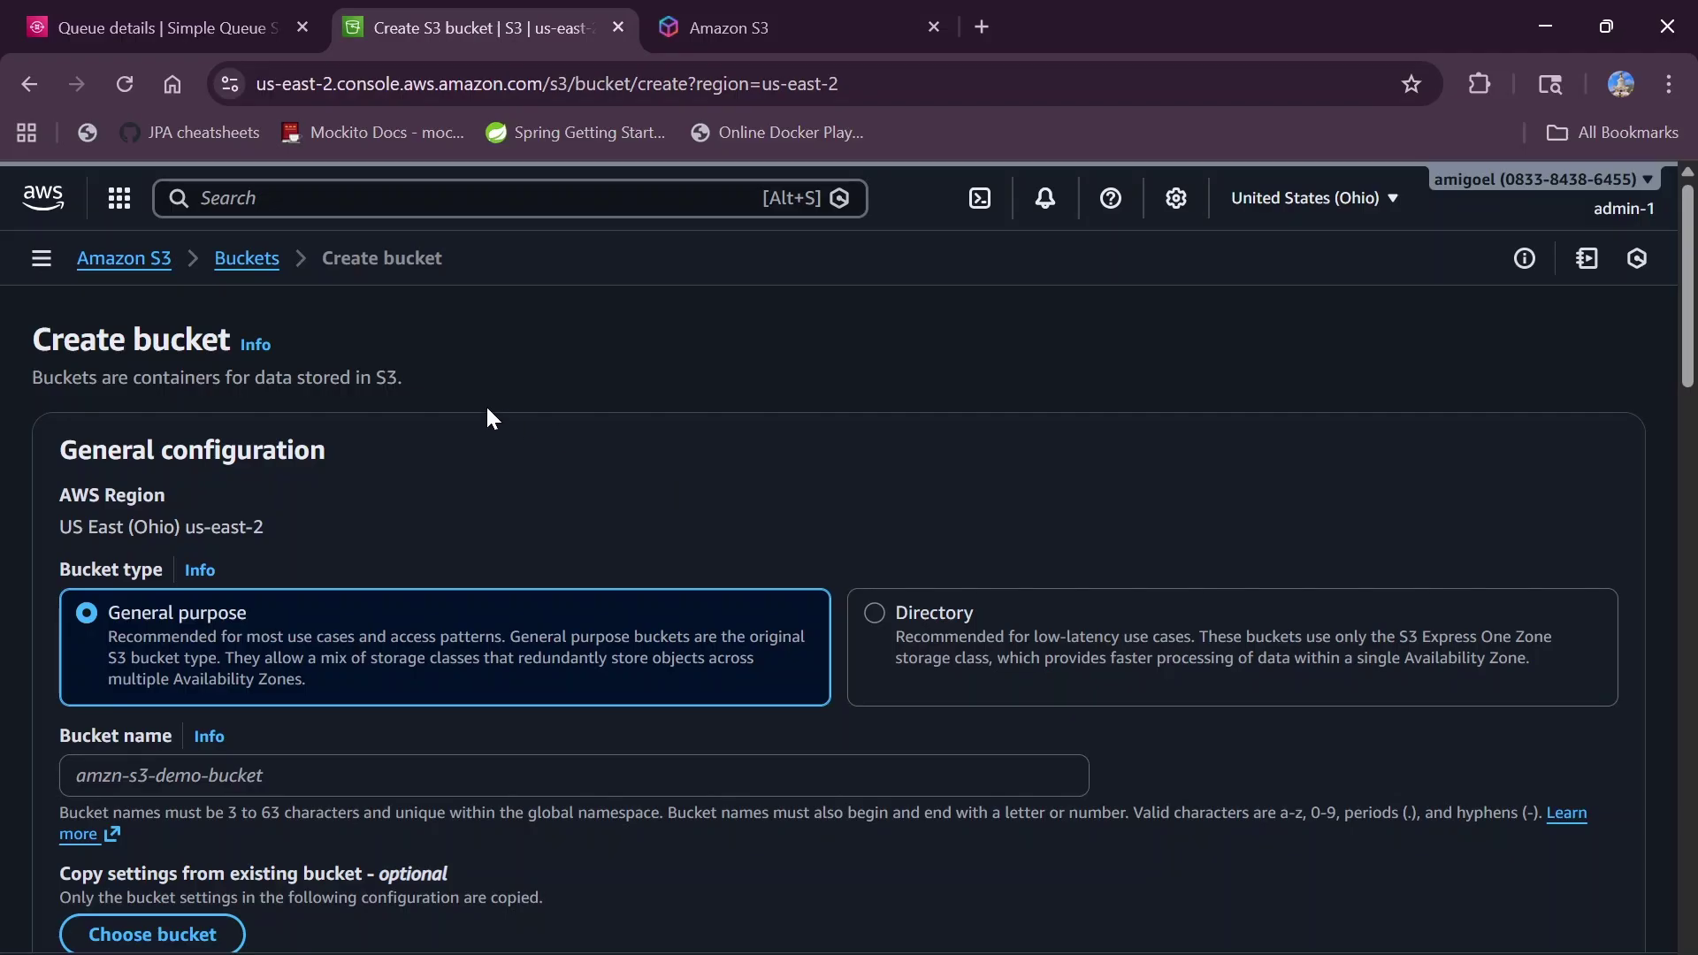
- Examine the help on bucket type and bucket name, including the rules on partitions, commercial Regions and name length
scroll(484, 541, down, 2)
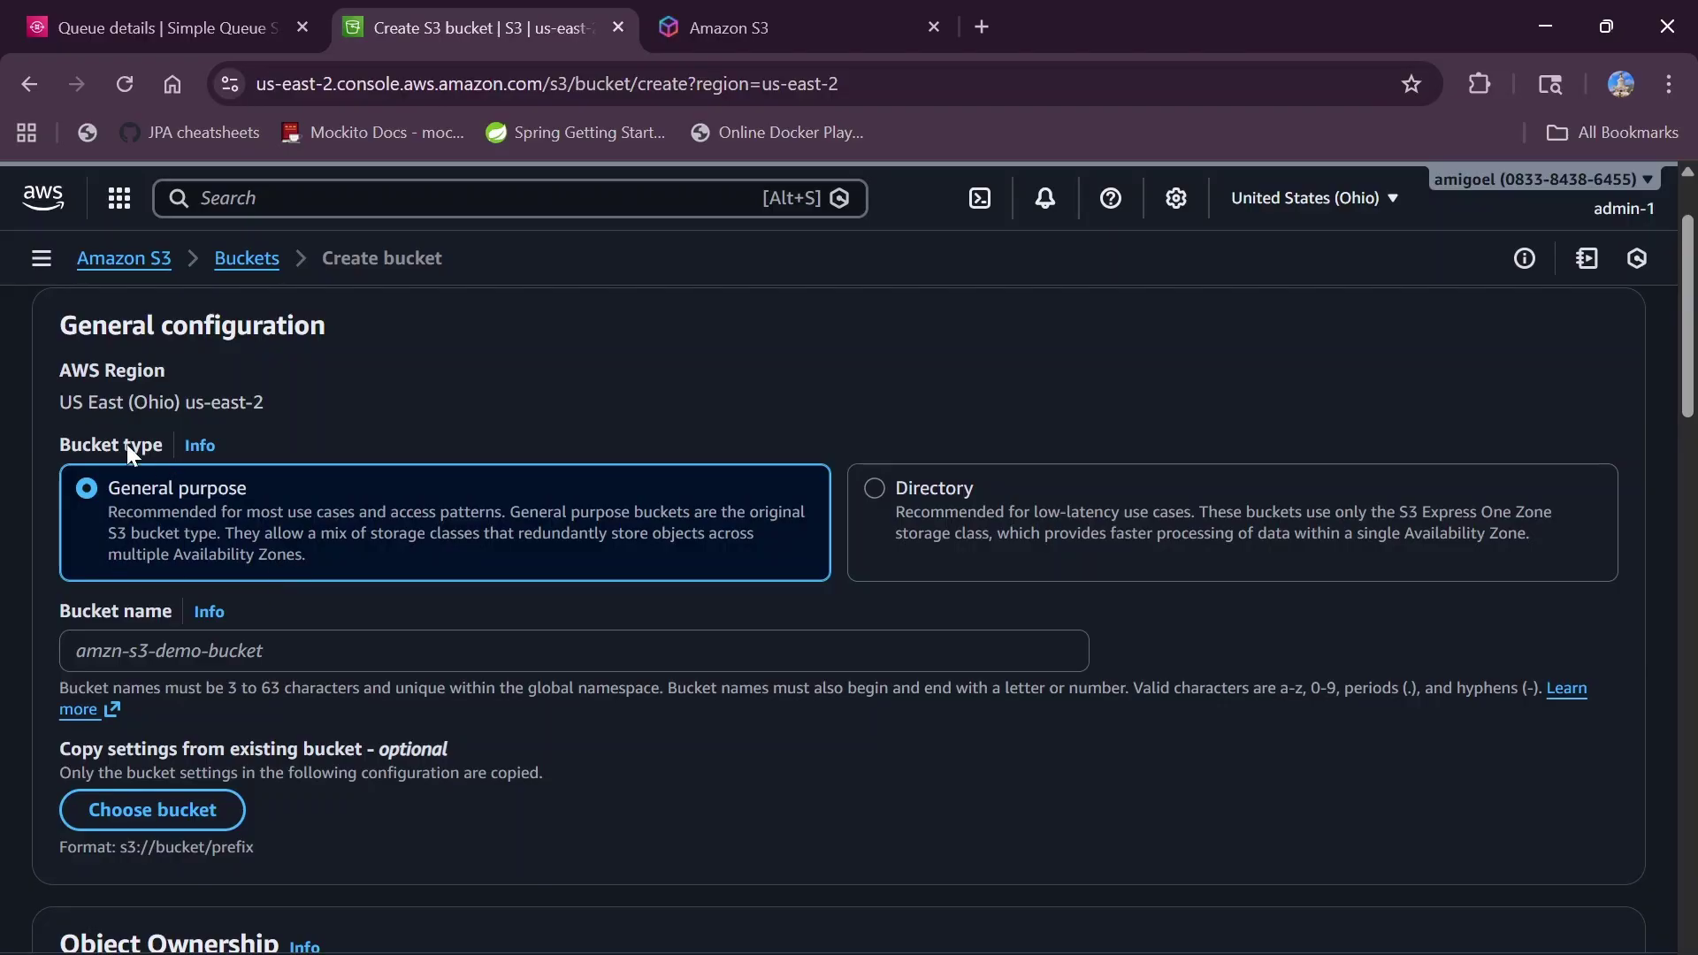
click(198, 446)
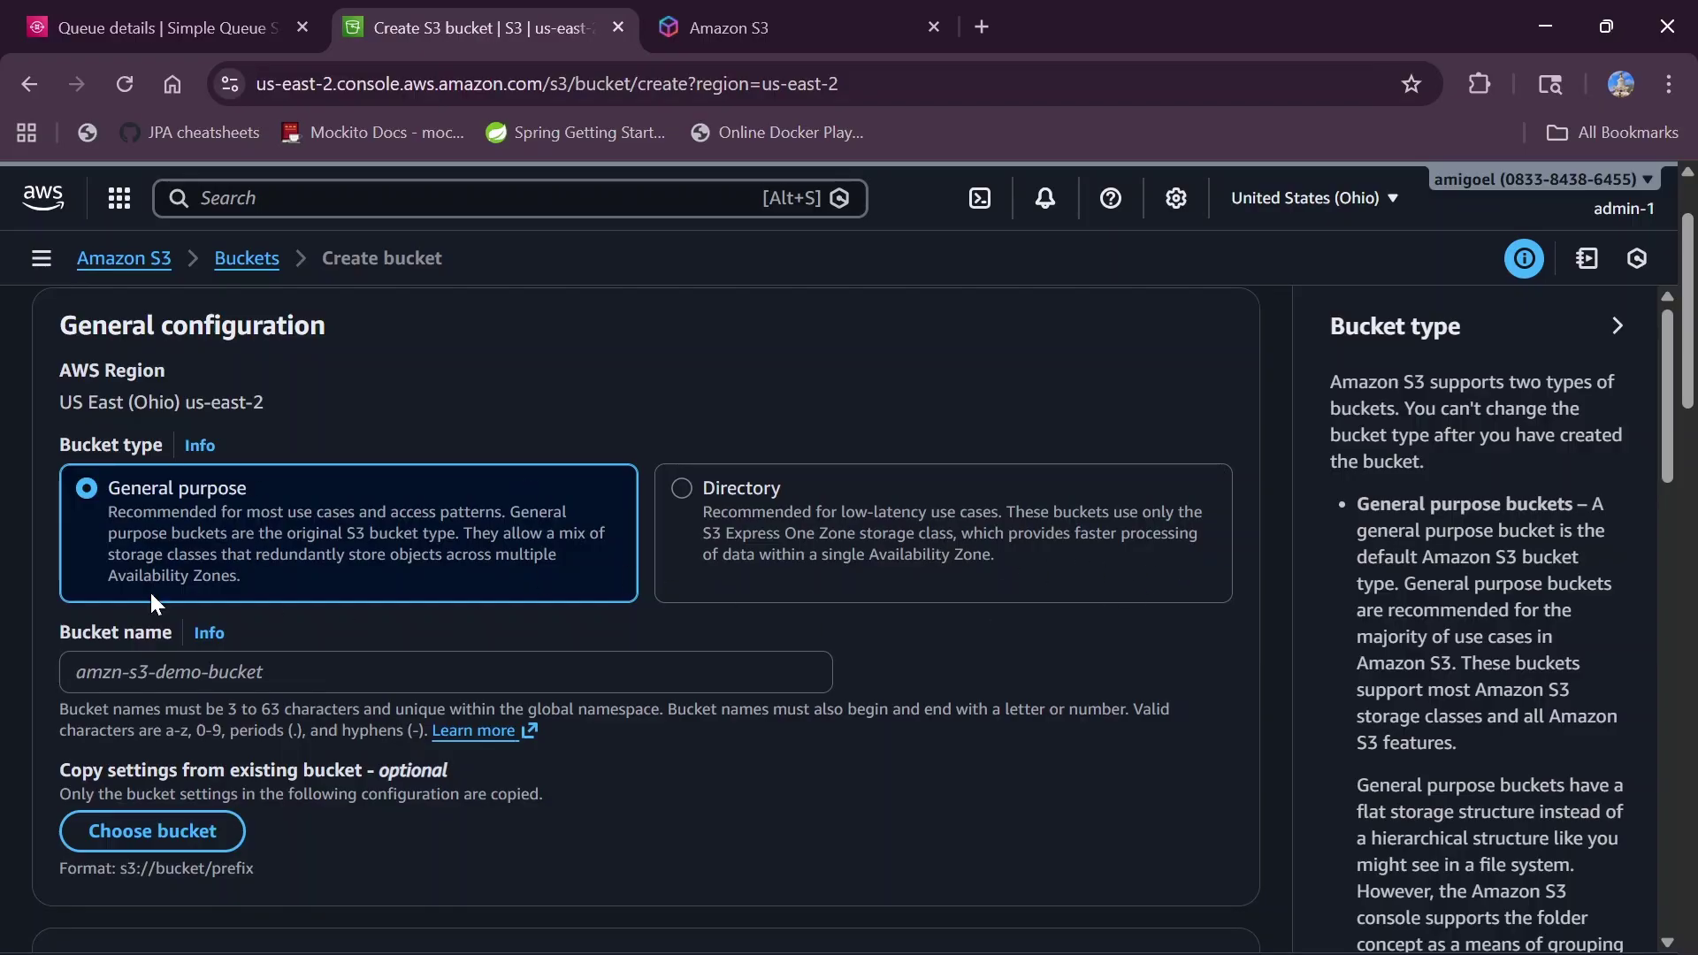
click(142, 673)
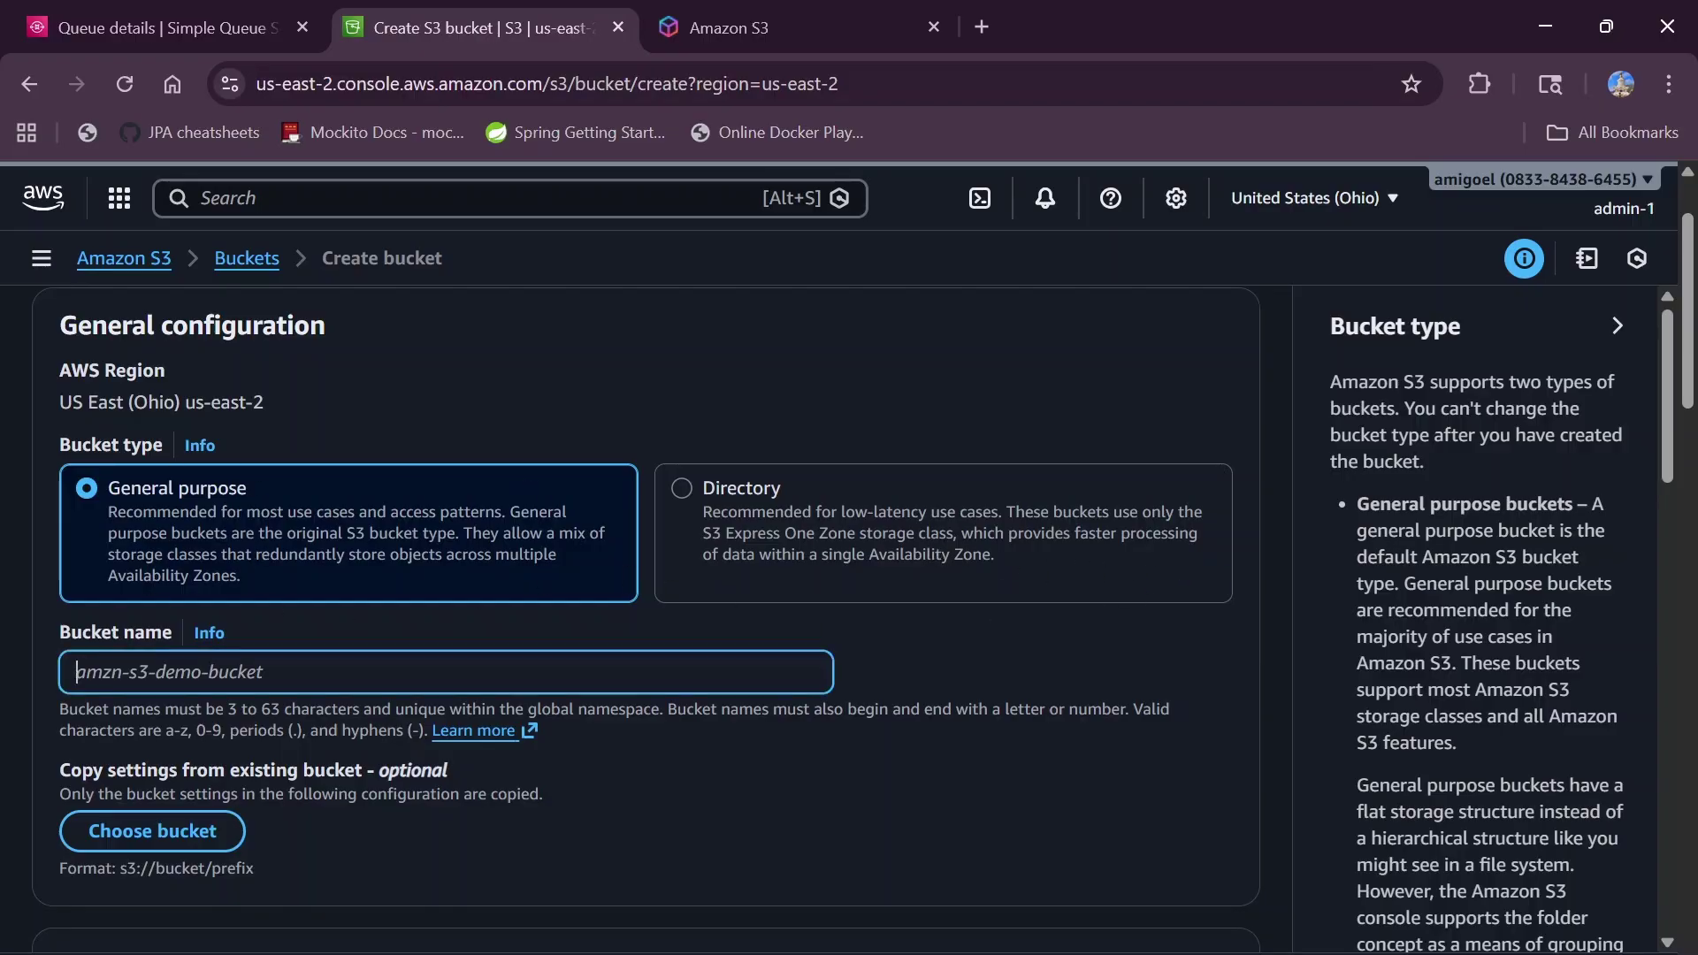
click(209, 635)
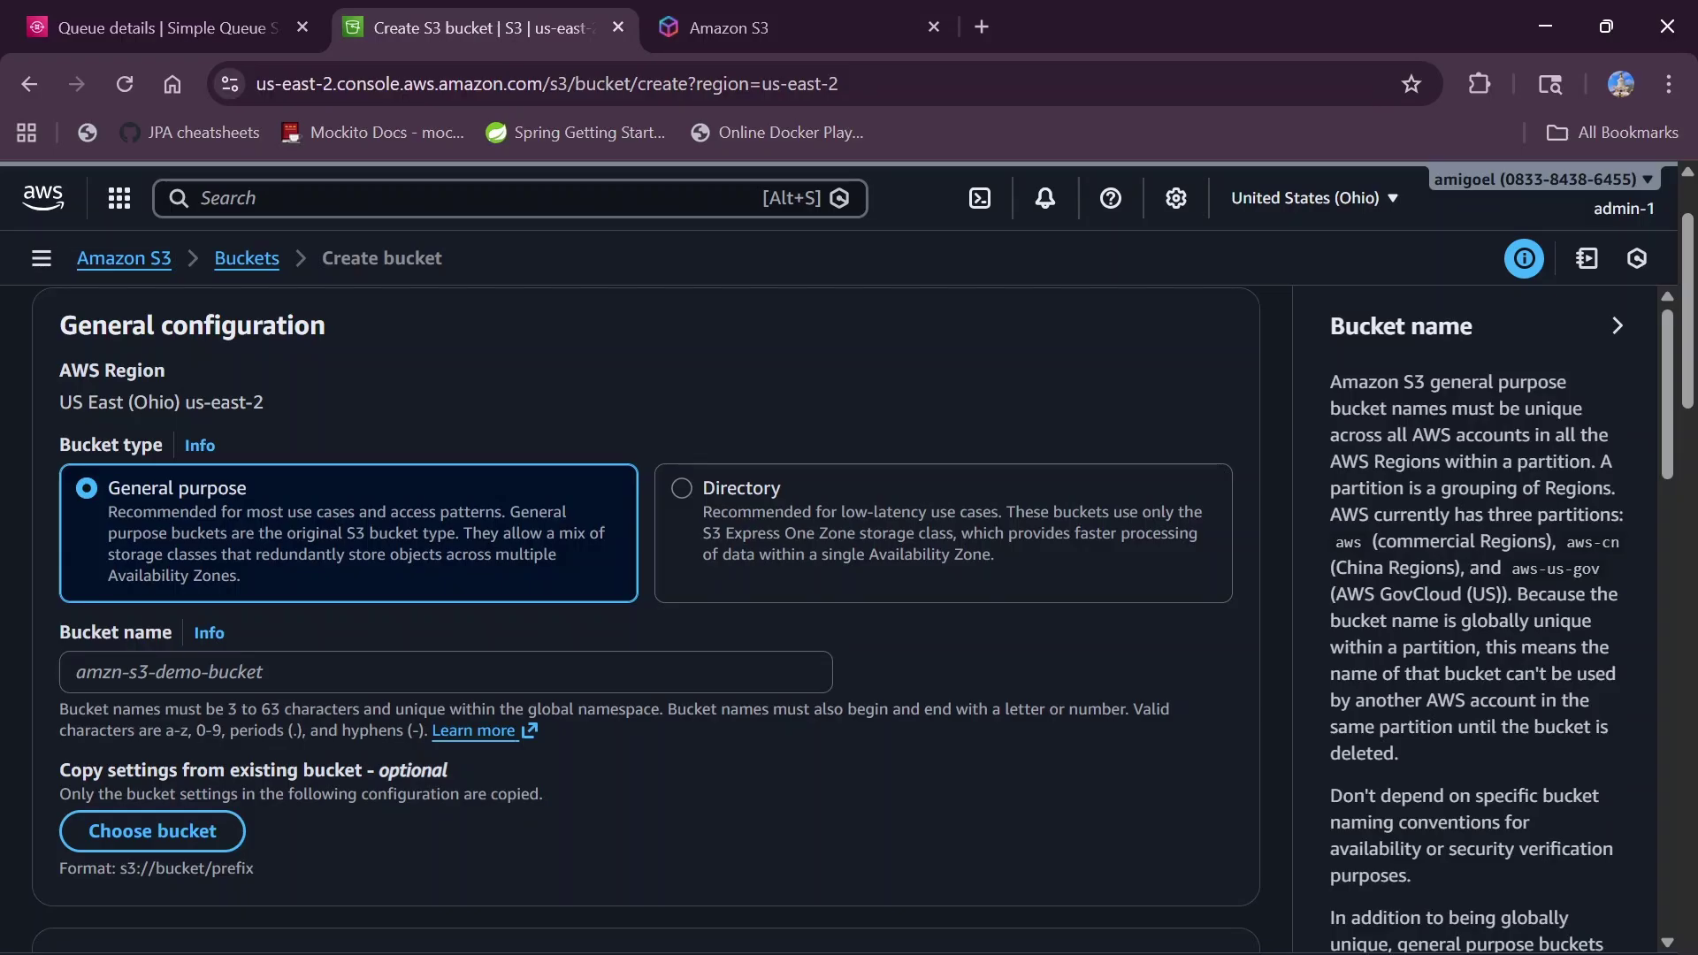
drag(1454, 515, 1621, 514)
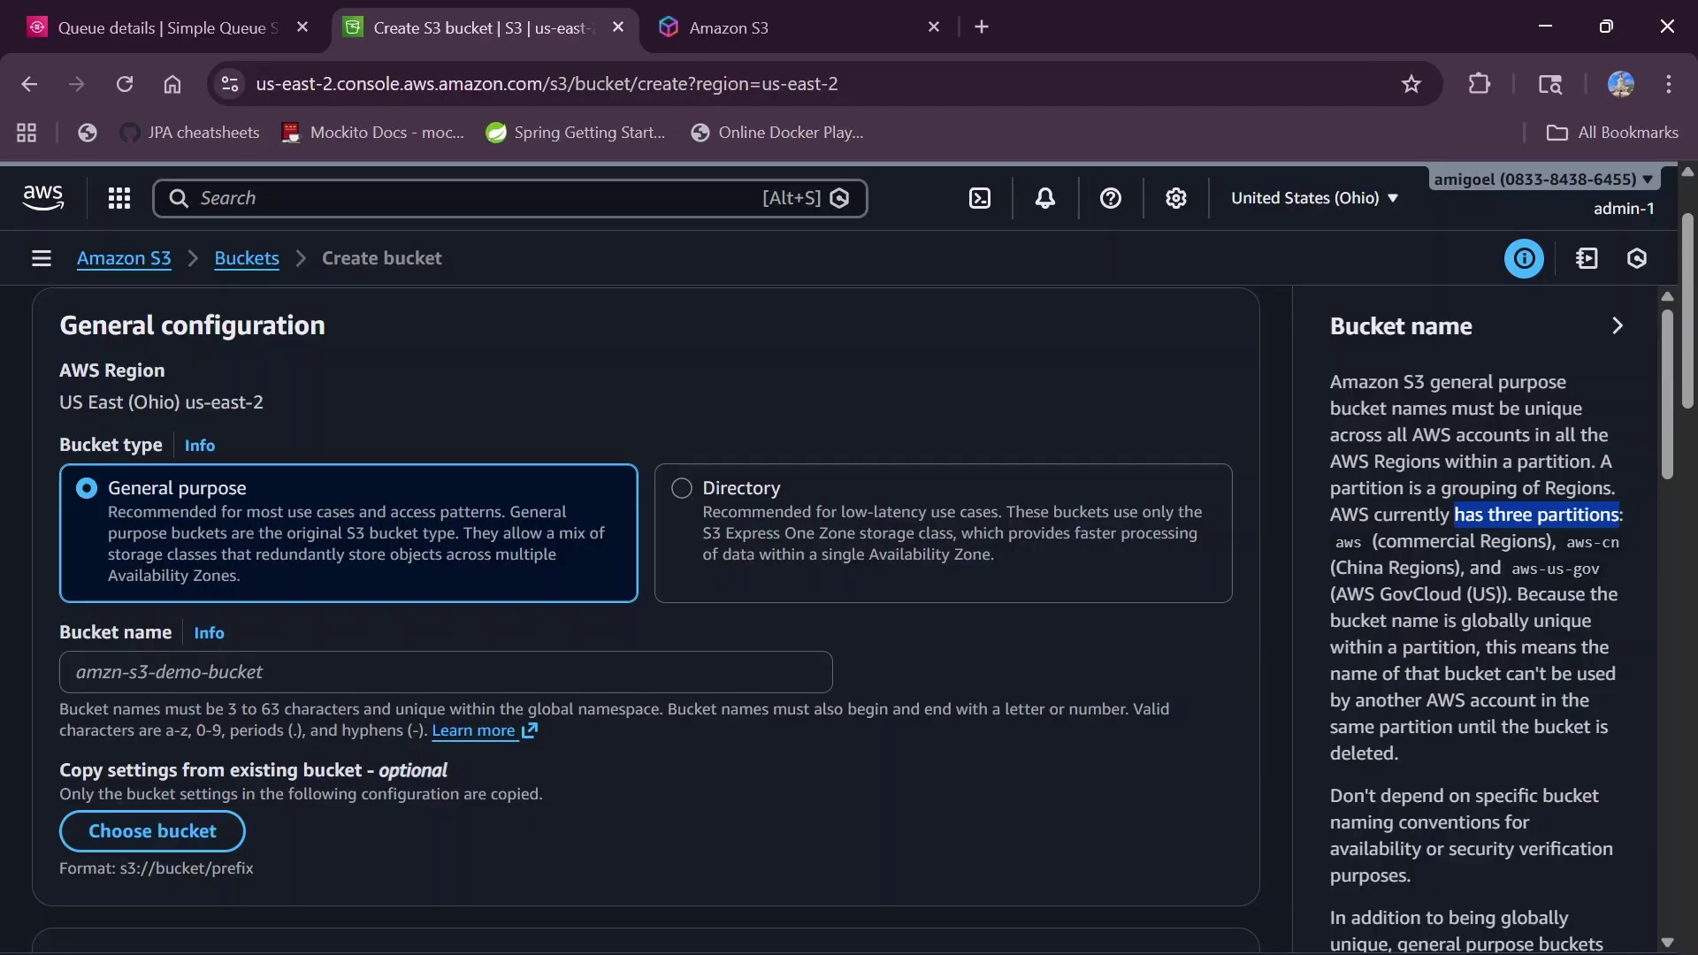
drag(1377, 541, 1547, 541)
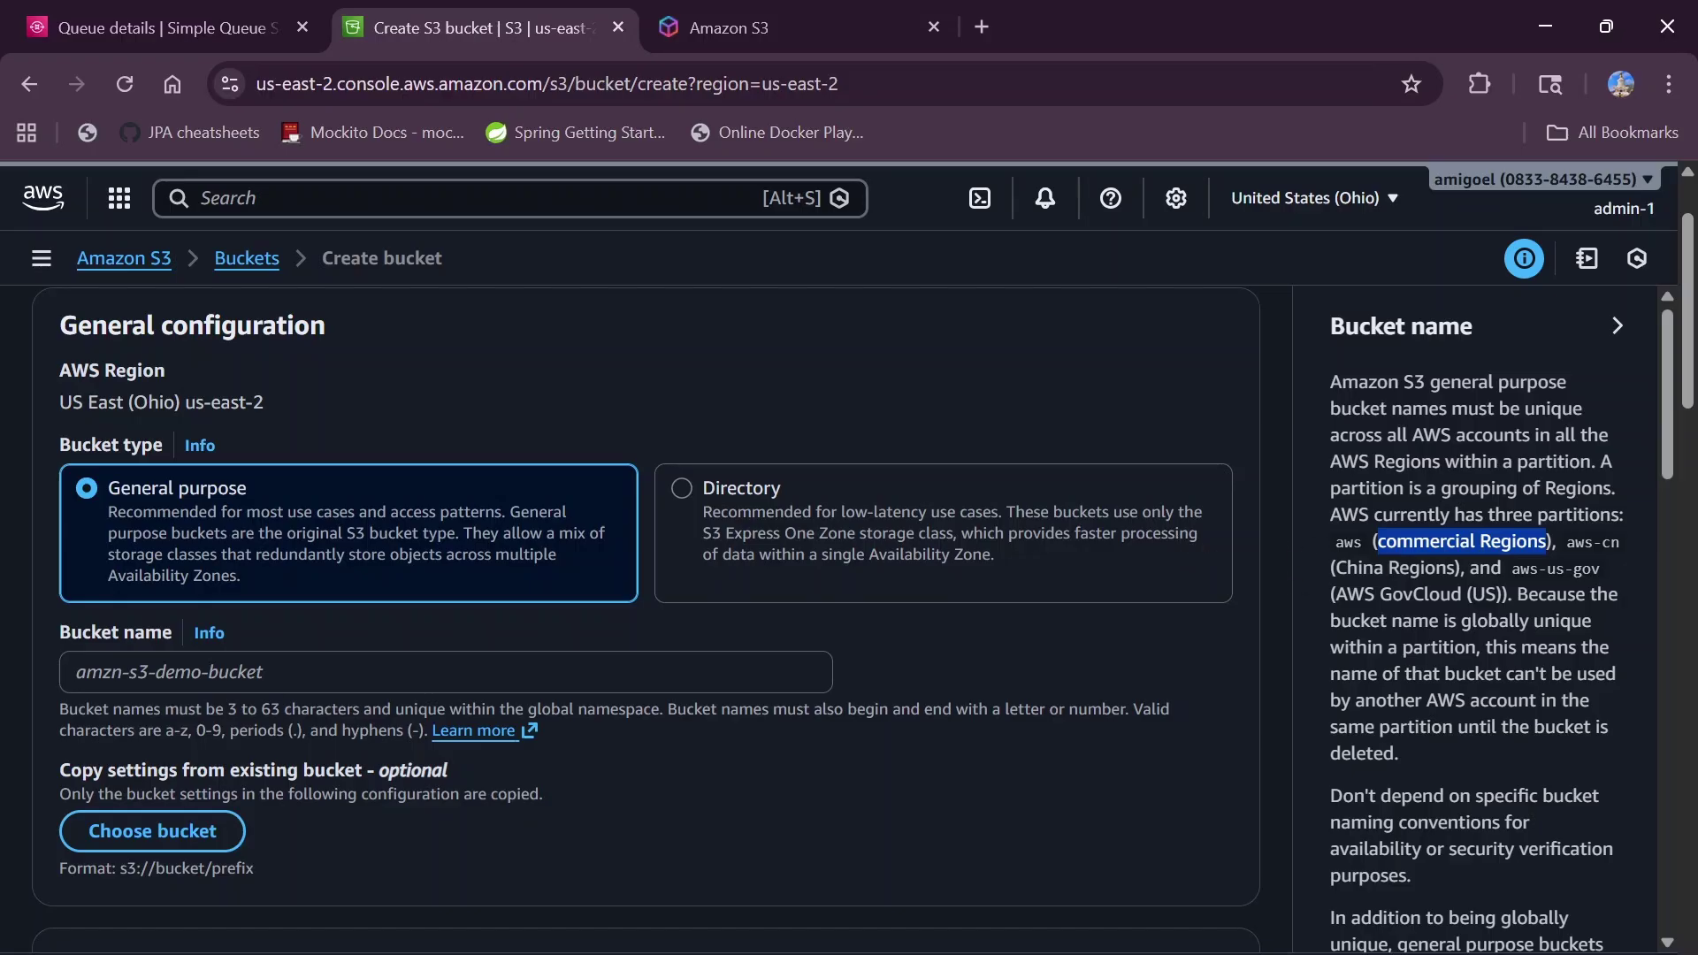
click(733, 664)
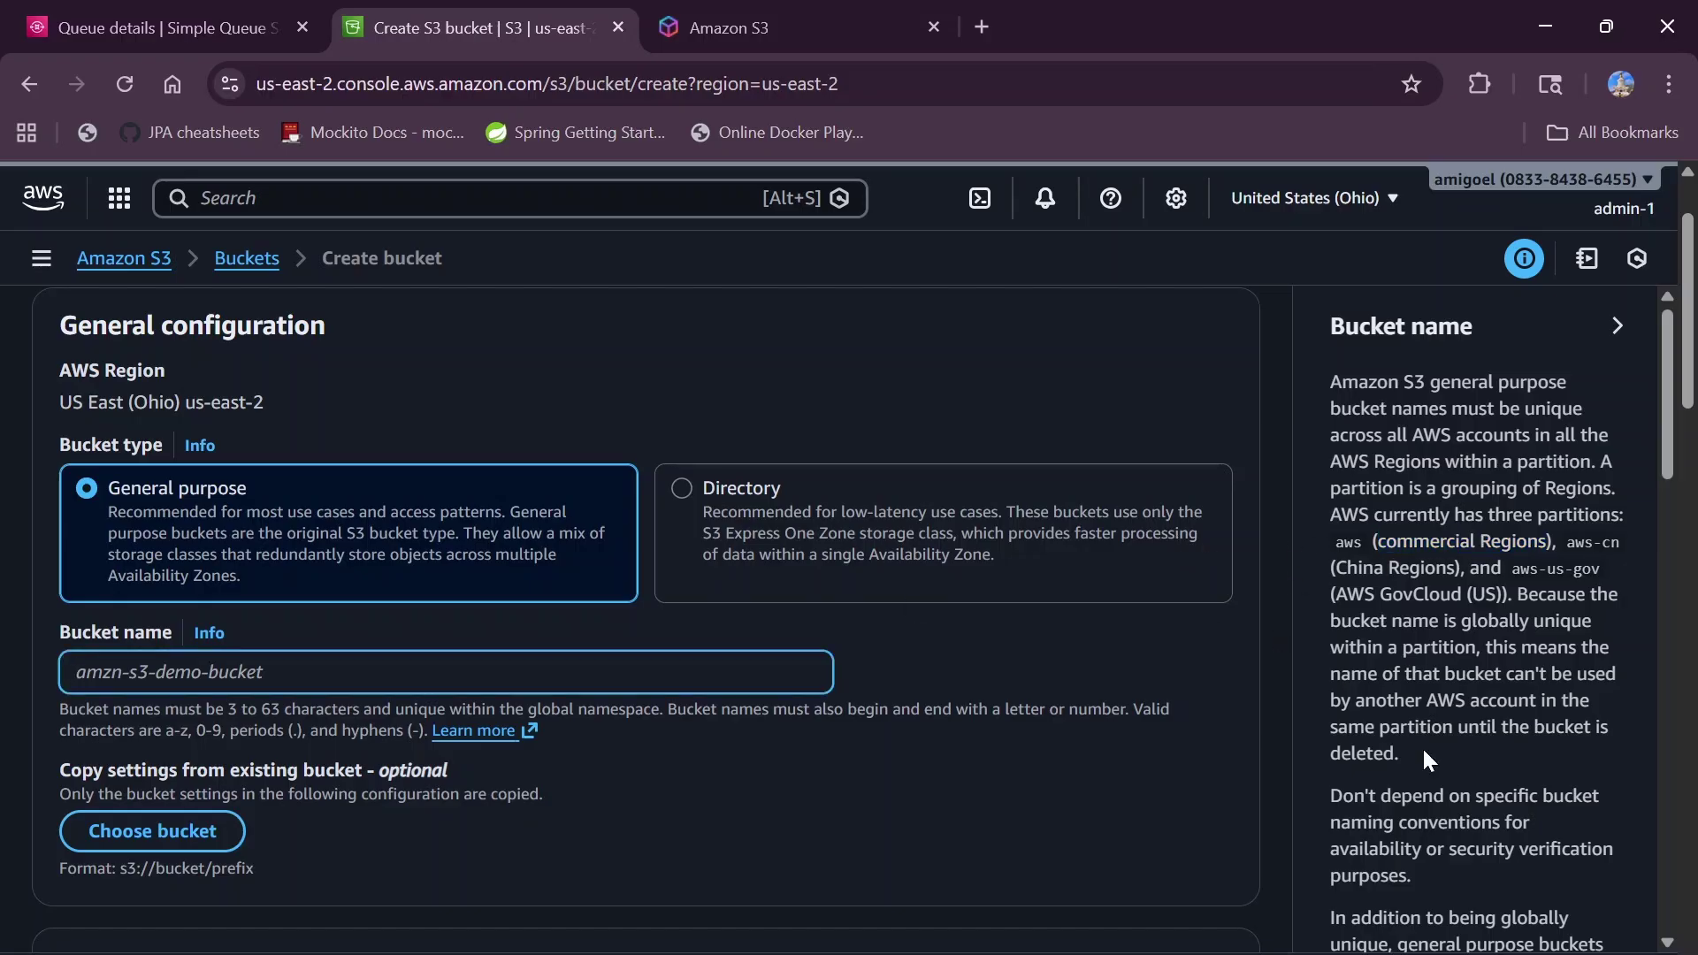
scroll(1423, 747, down, 5)
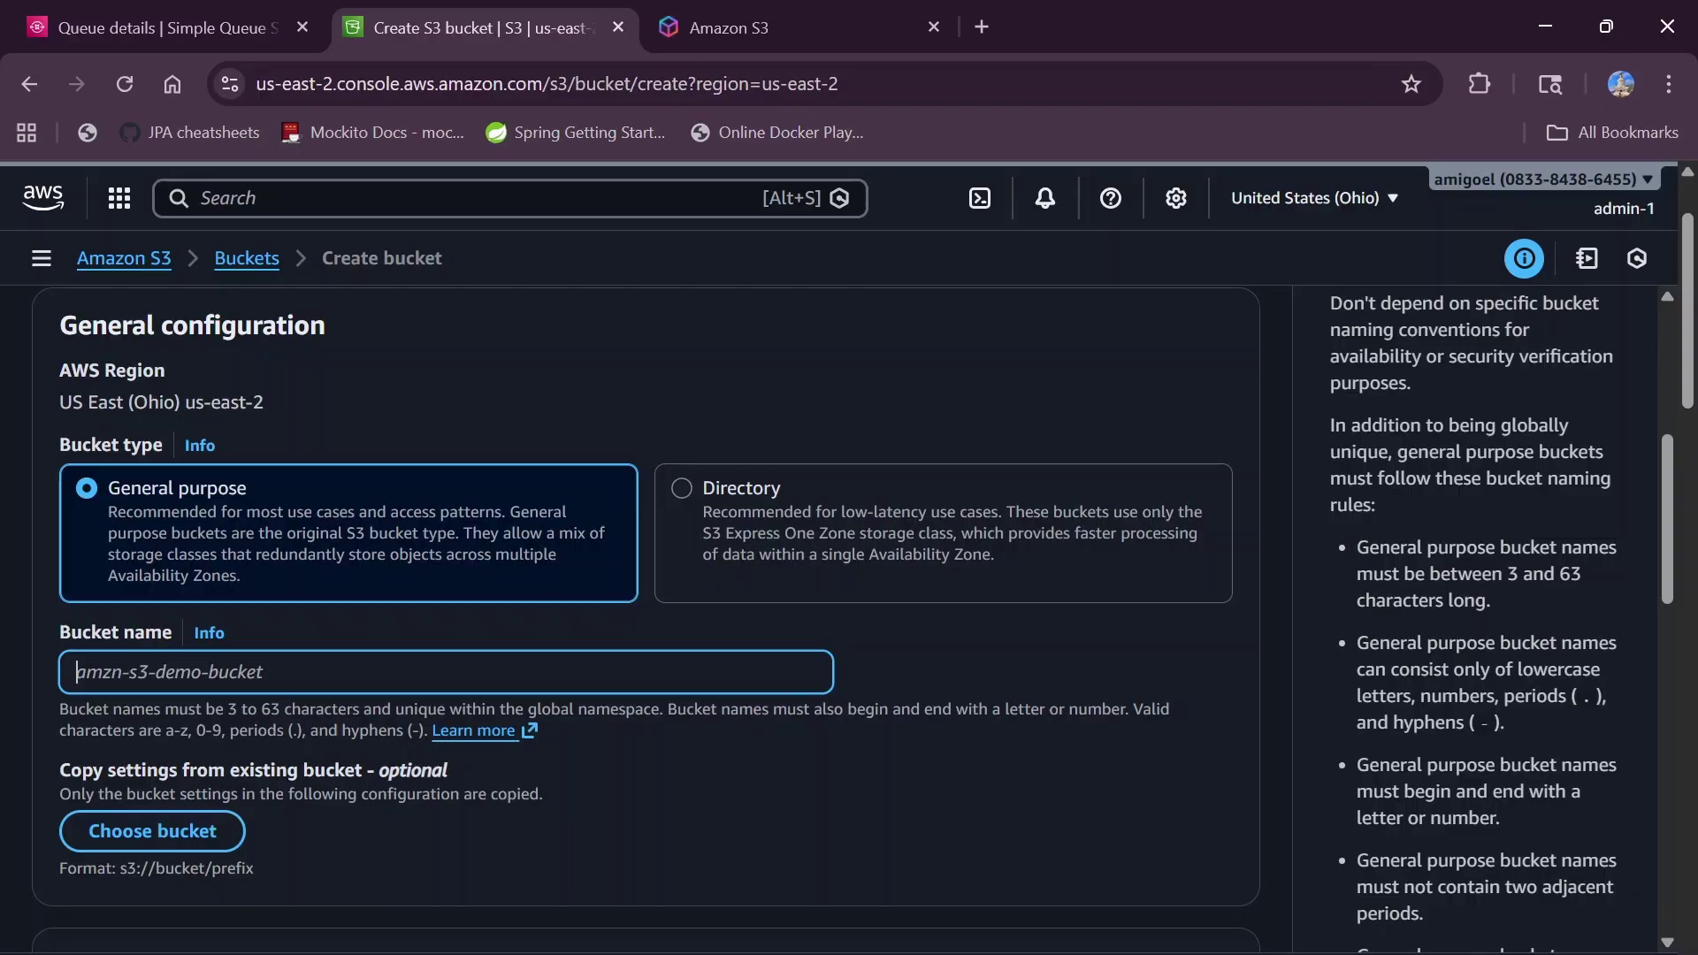
drag(1508, 574, 1589, 575)
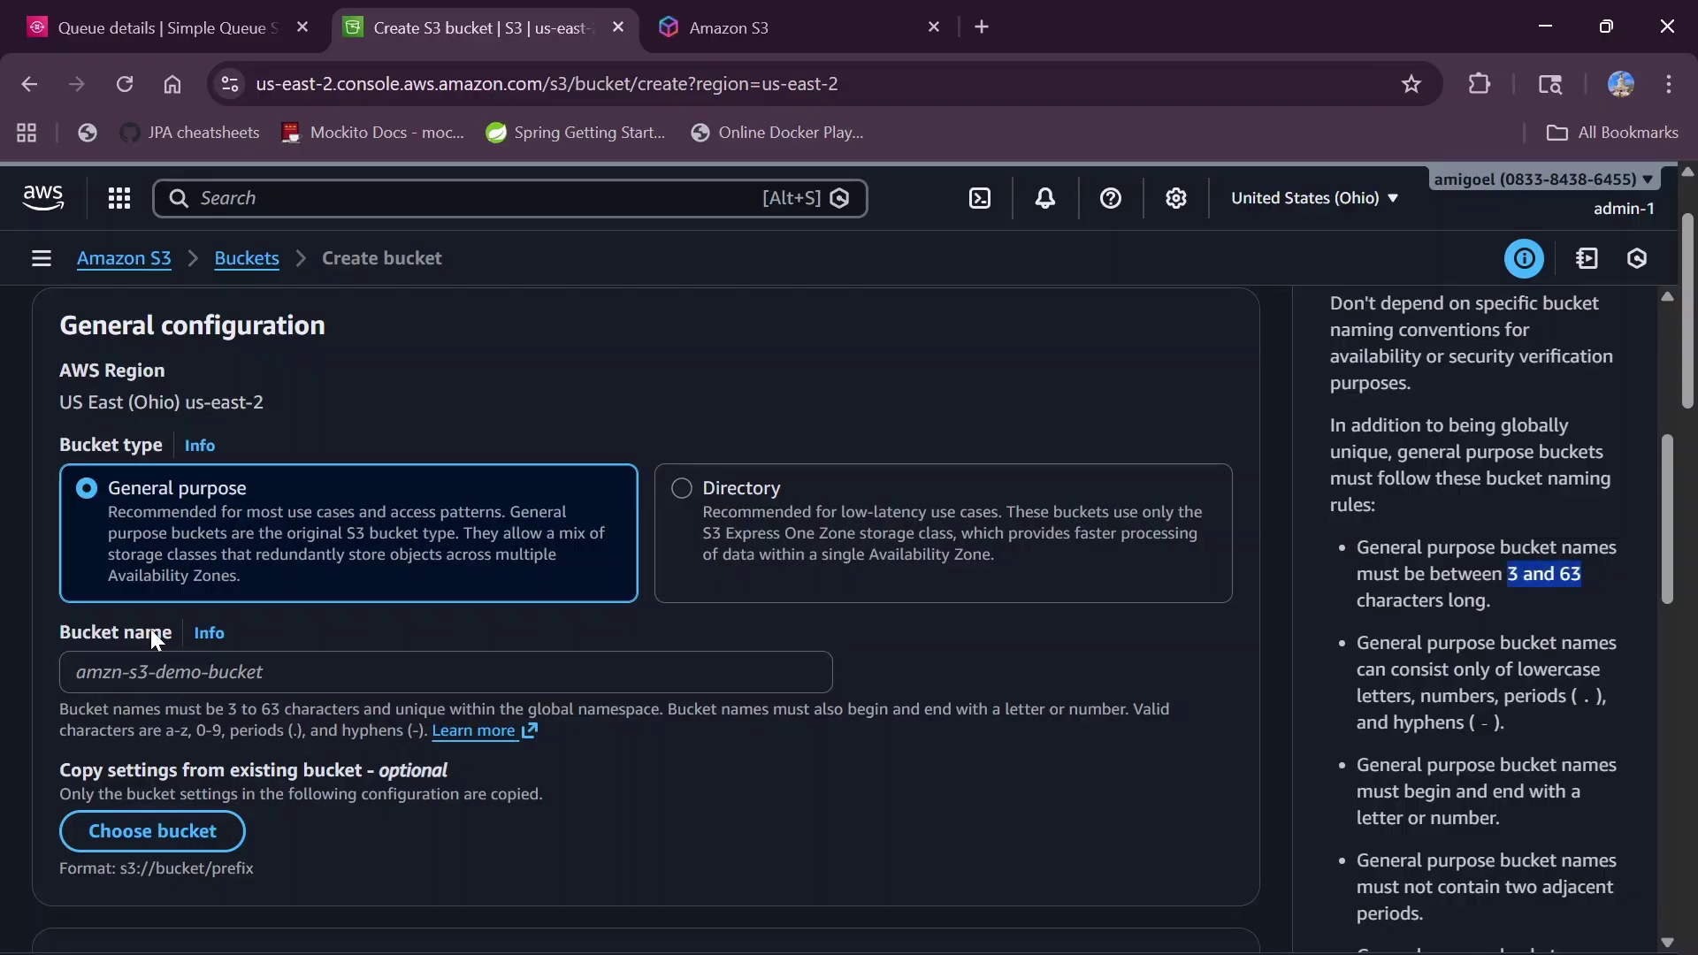
- Name the bucket mytestbucket101 and review the remaining general purpose bucket naming rules
click(177, 672)
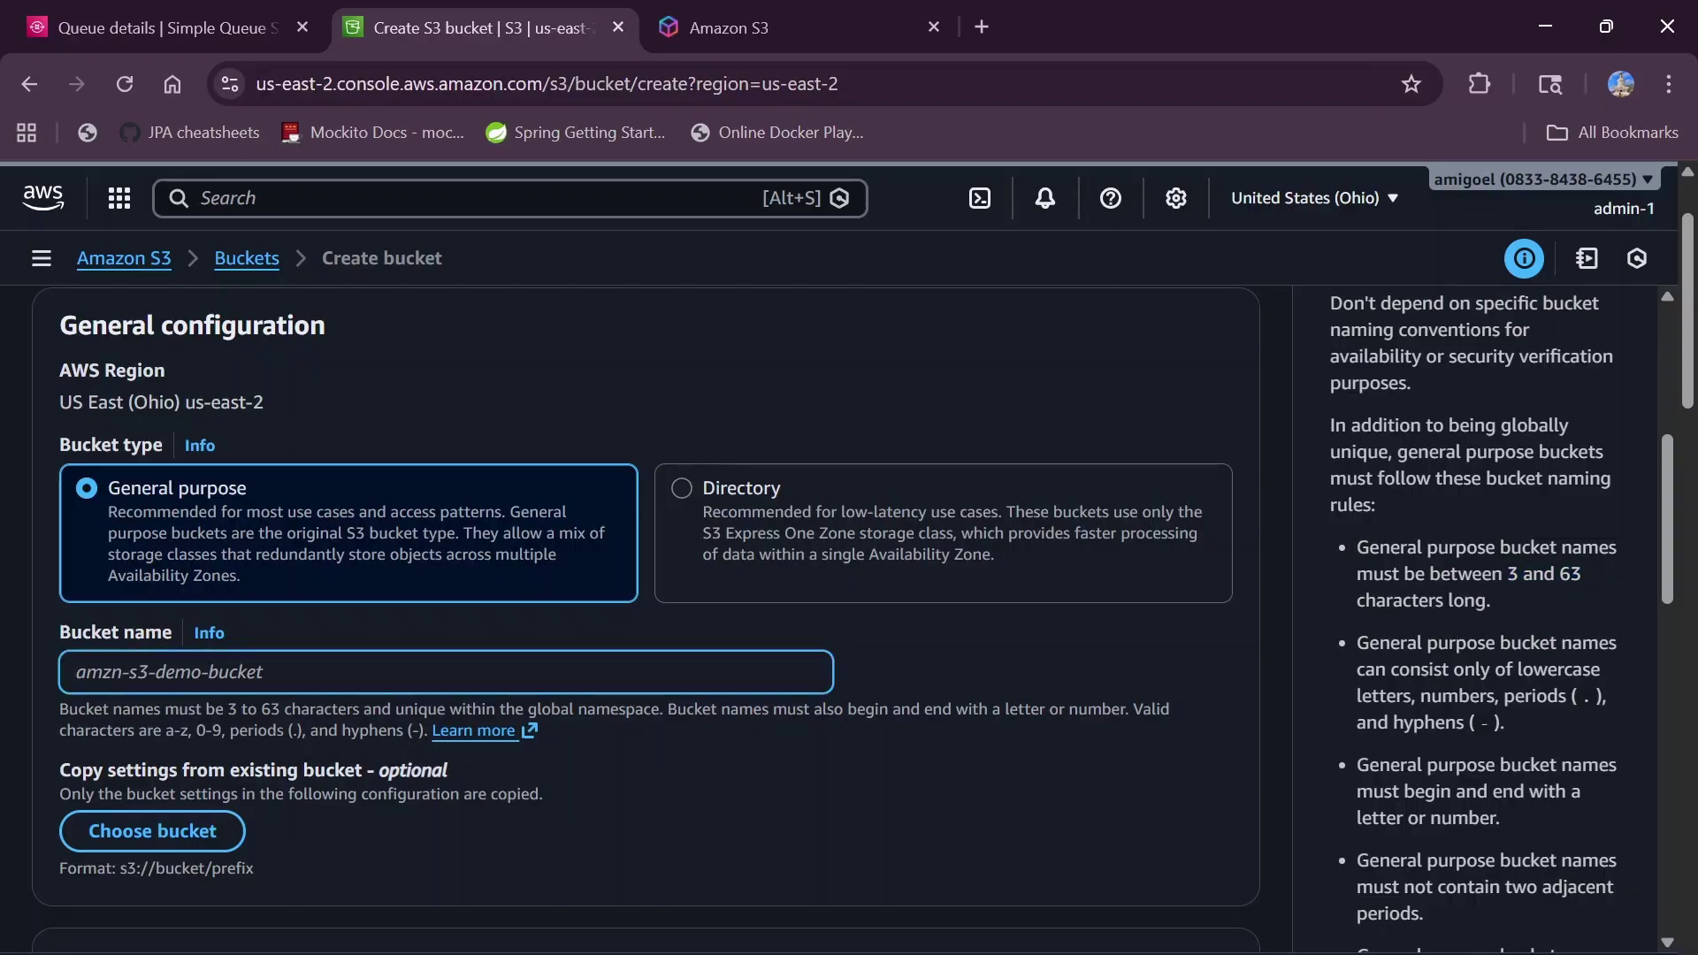
text(myt)
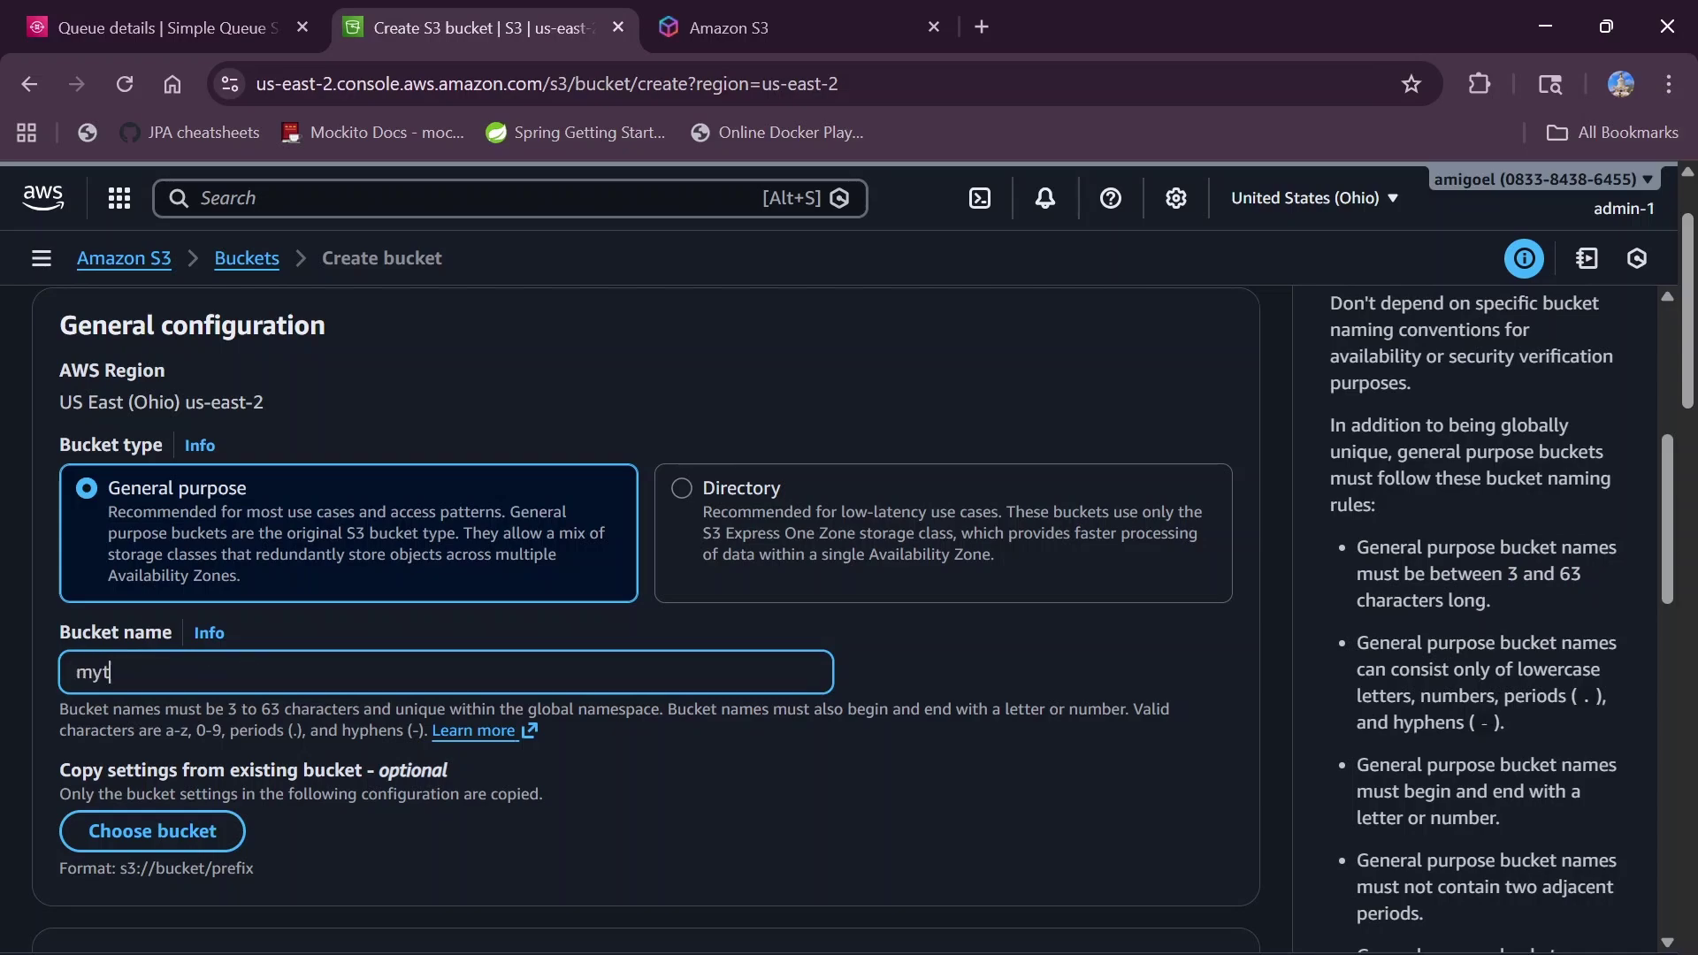
text(estbucket101)
scroll(648, 737, down, 1)
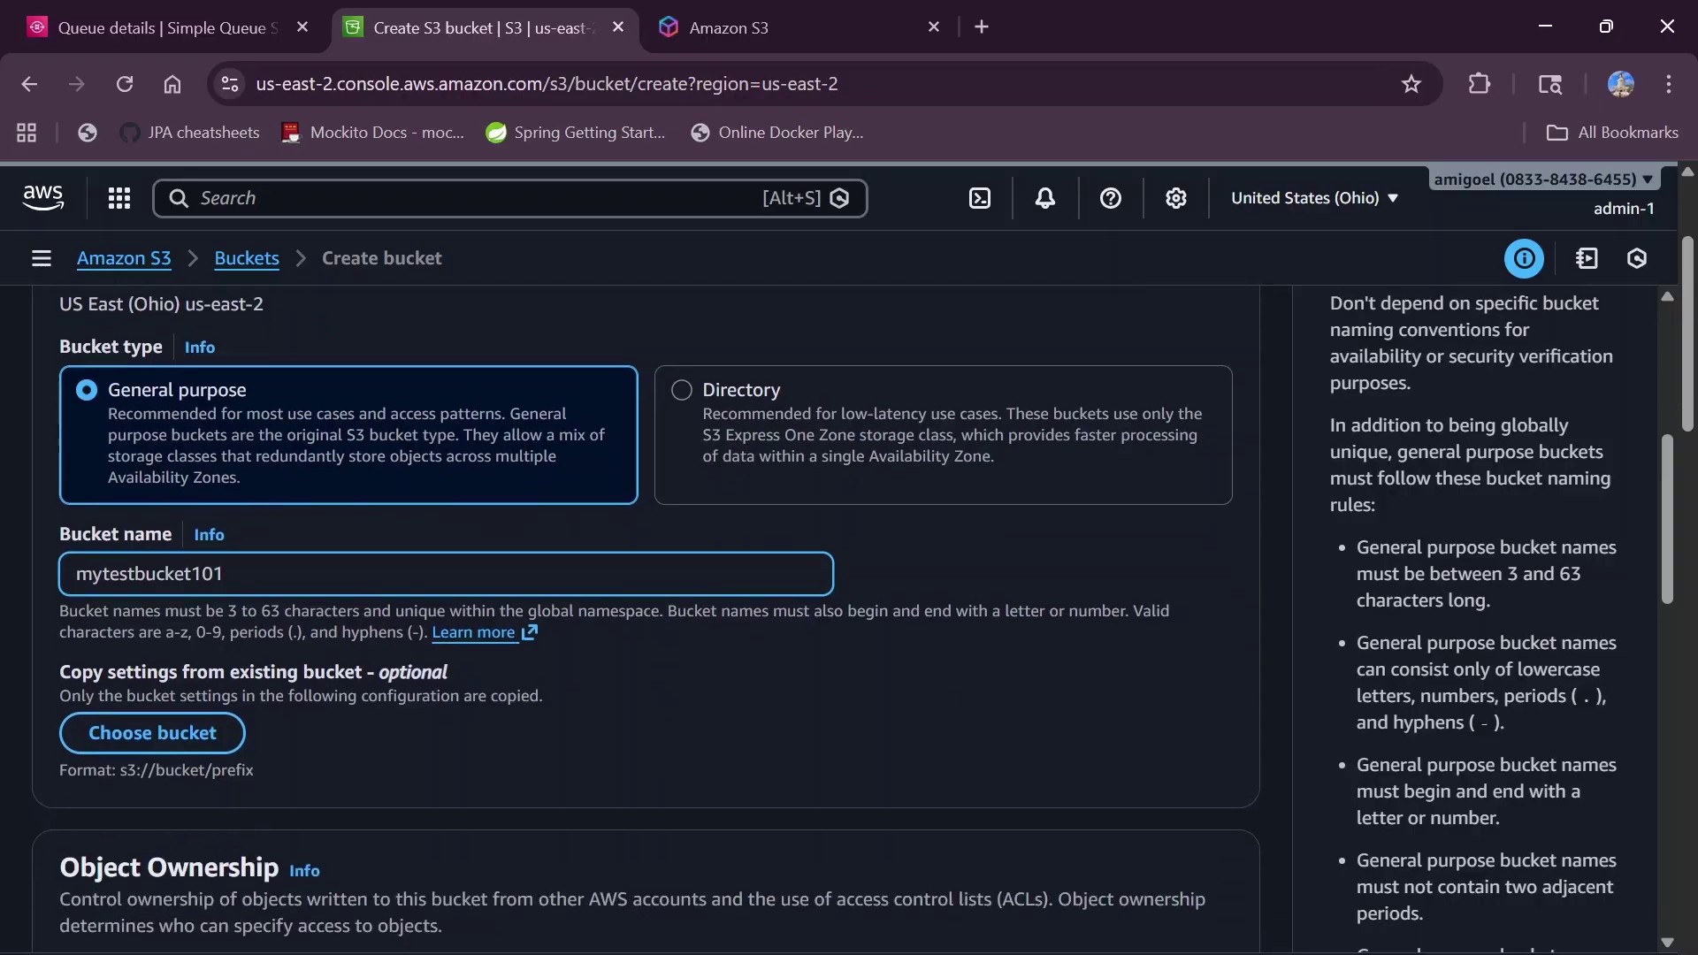
scroll(1531, 741, down, 5)
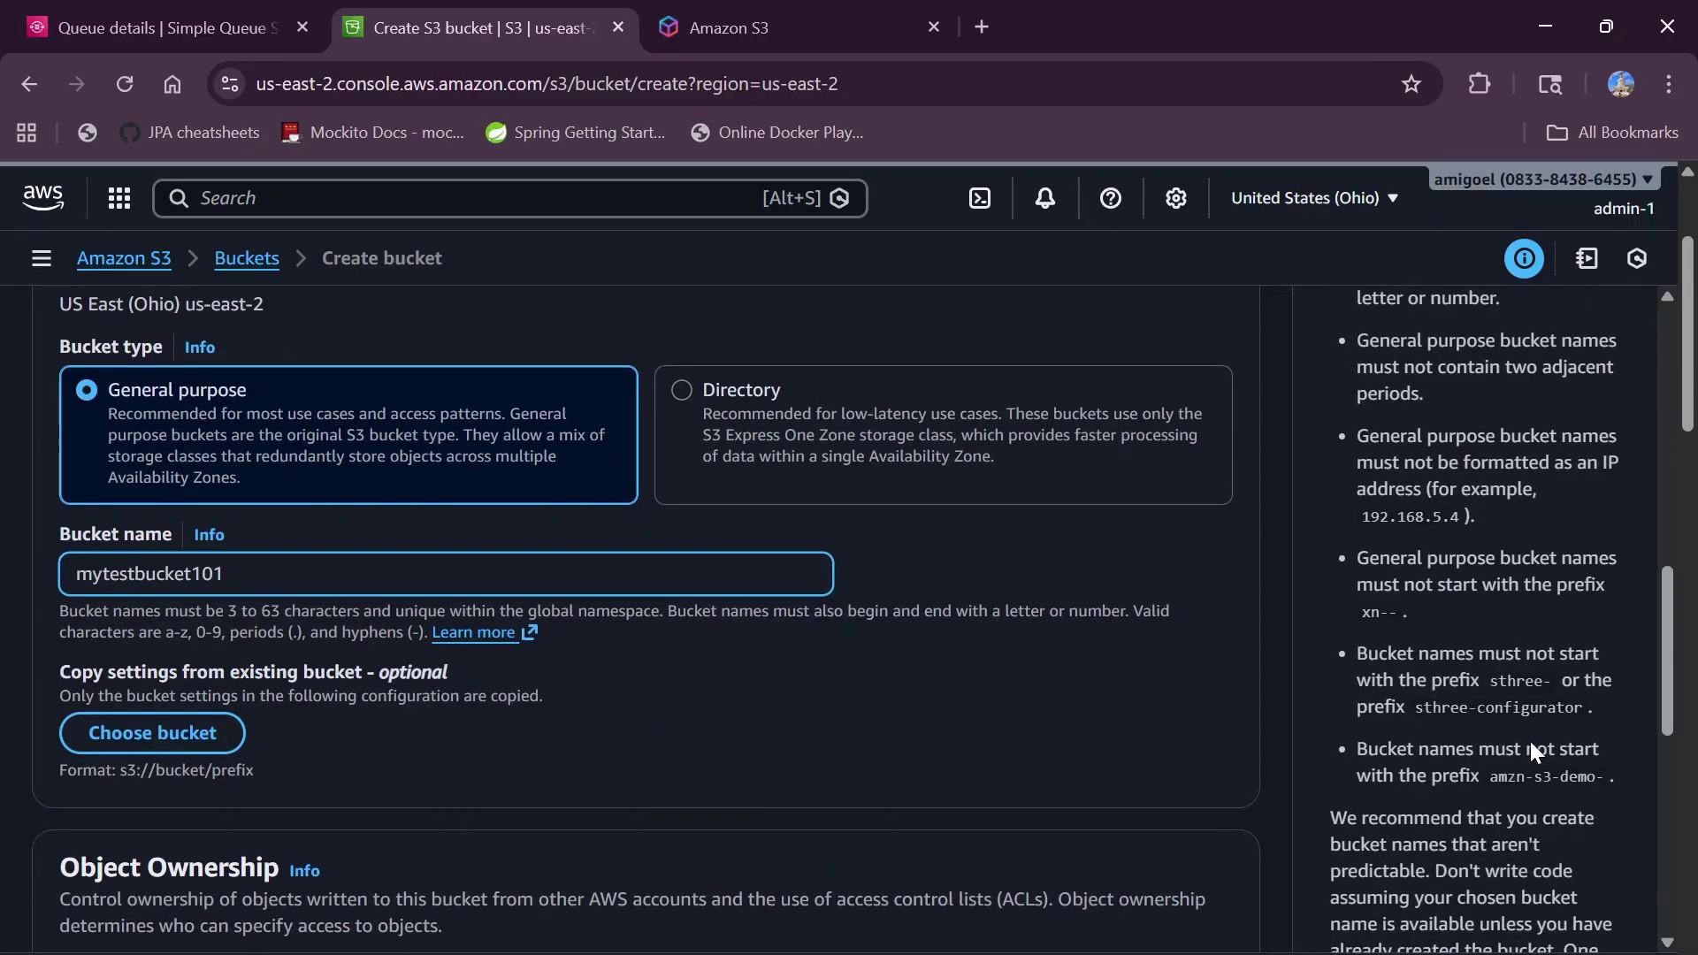
scroll(1530, 742, up, 9)
scroll(1531, 752, up, 2)
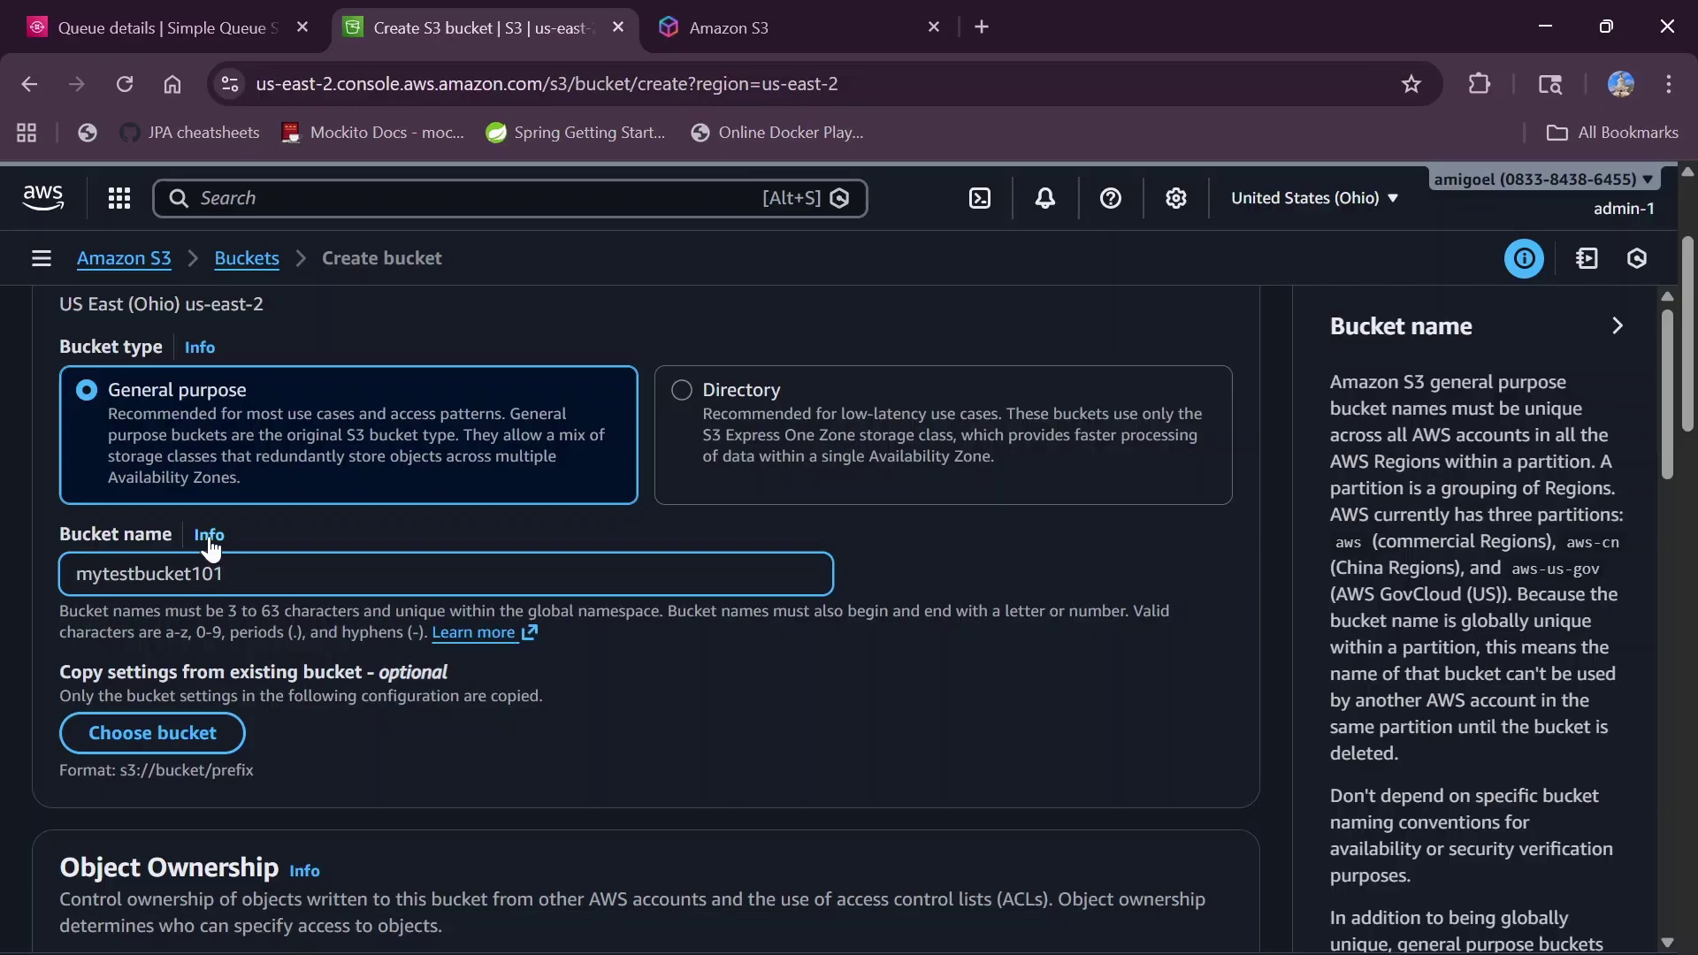
drag(202, 534, 1445, 808)
click(1446, 809)
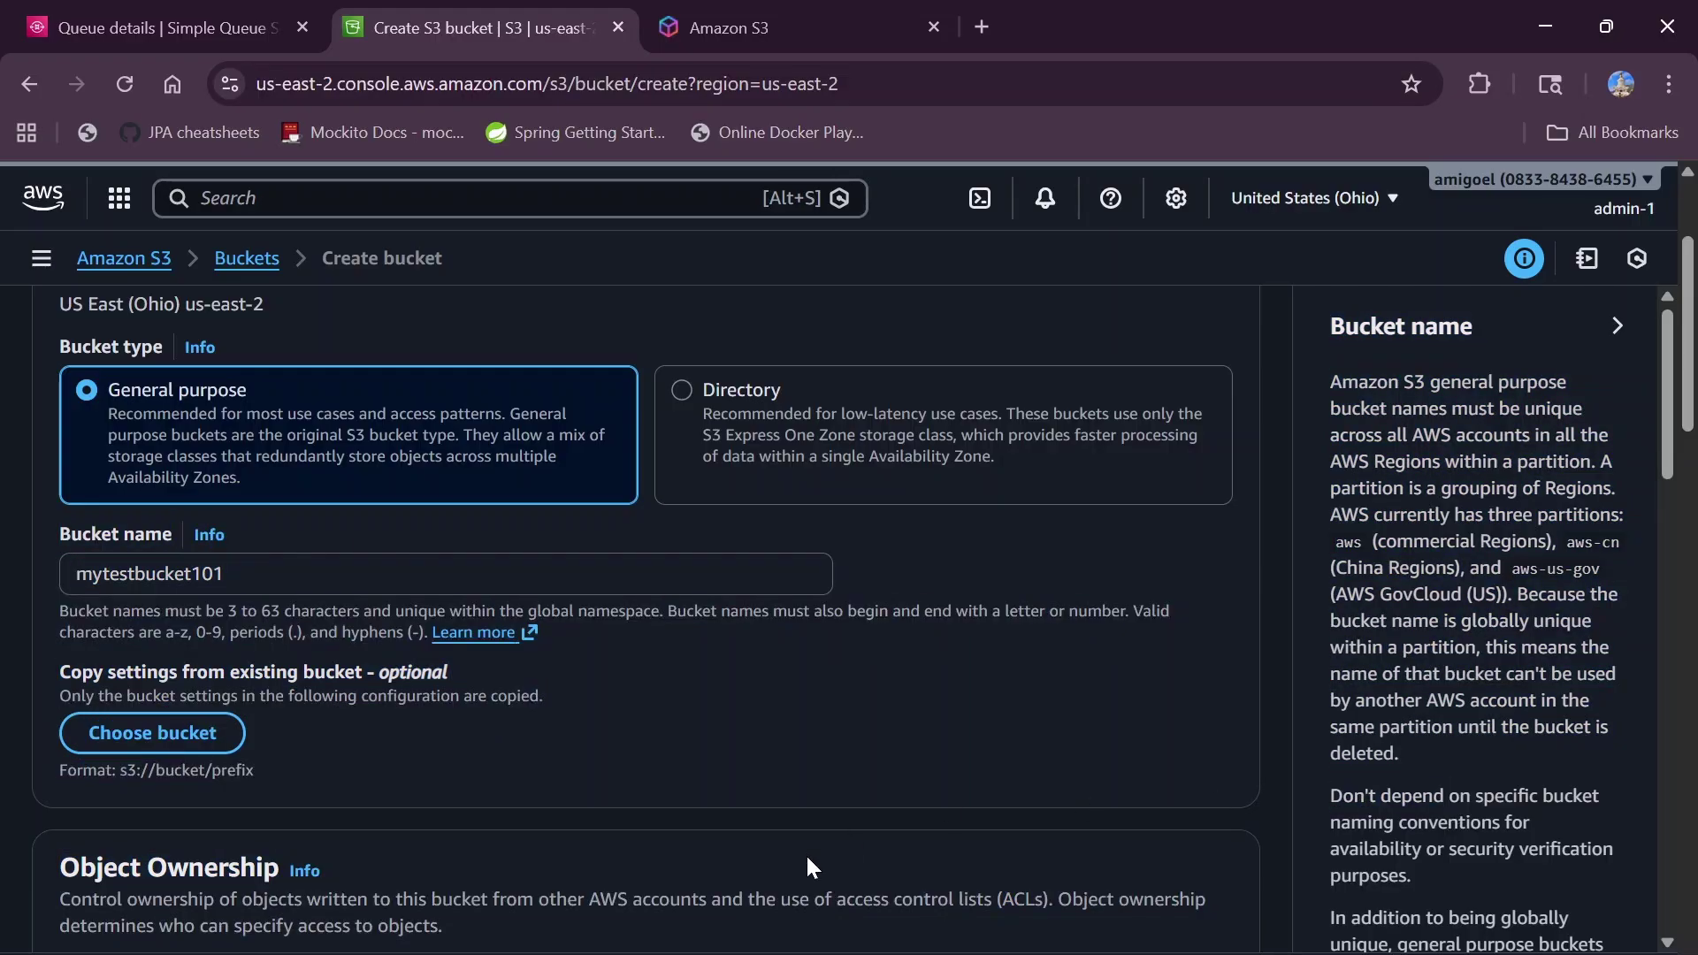
- Switch Object Ownership to ACLs enabled and set it back to ACLs disabled (recommended)
scroll(805, 852, down, 2)
scroll(805, 853, down, 3)
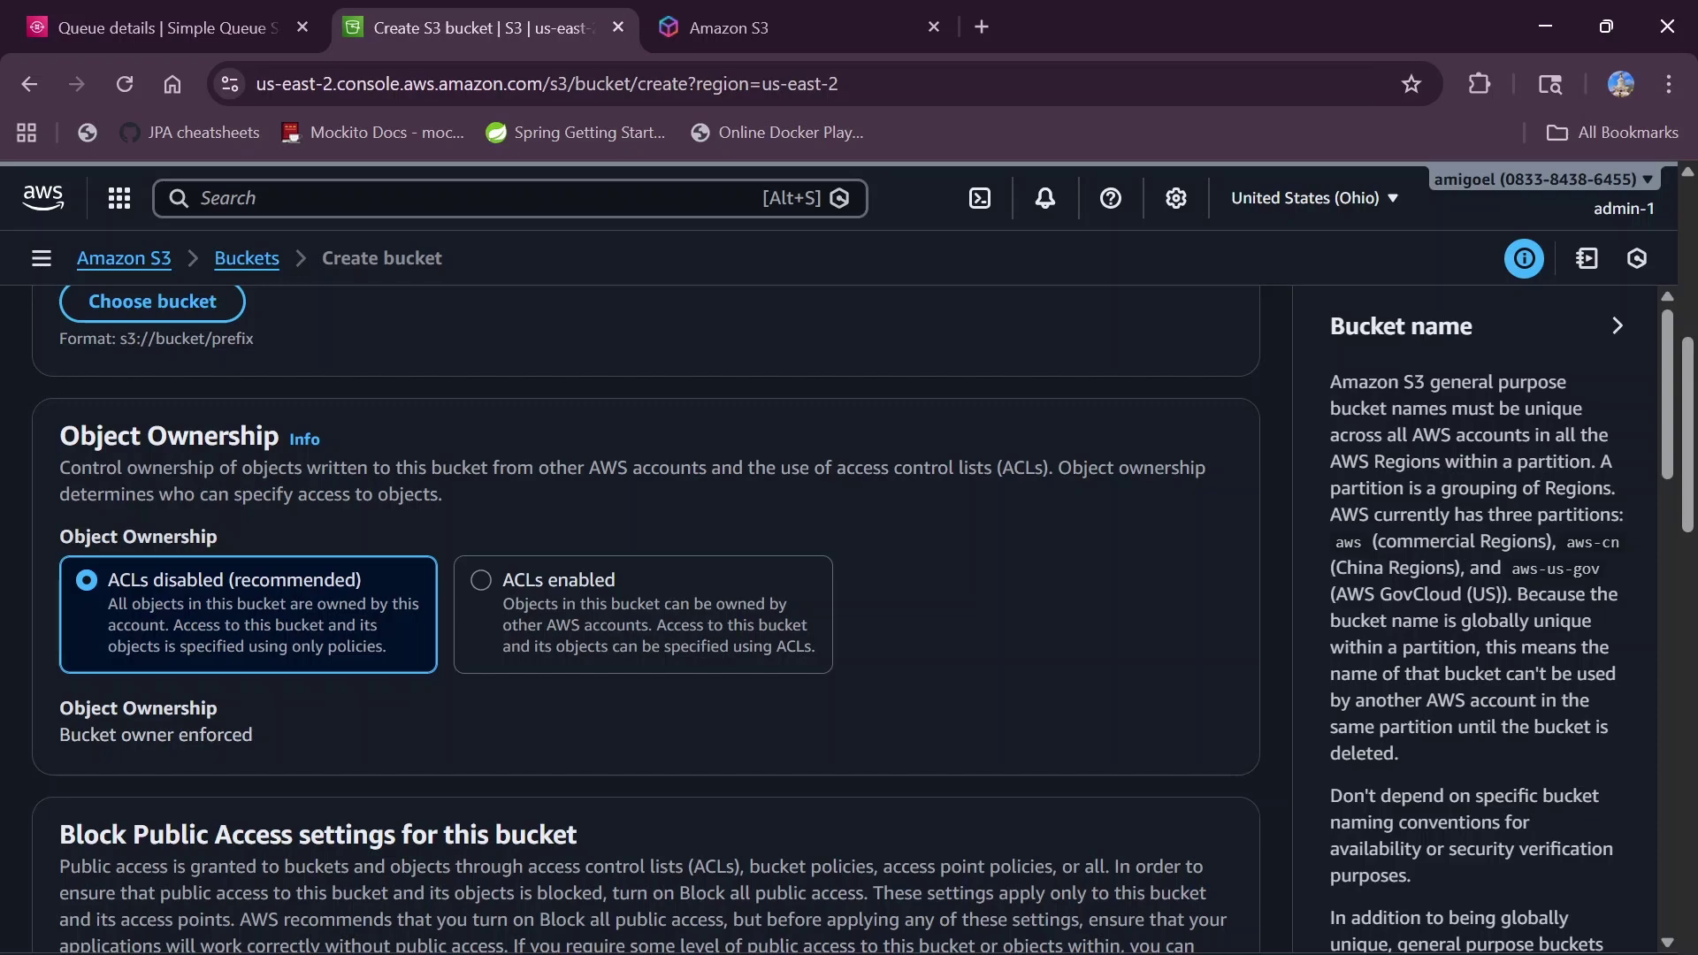
click(548, 620)
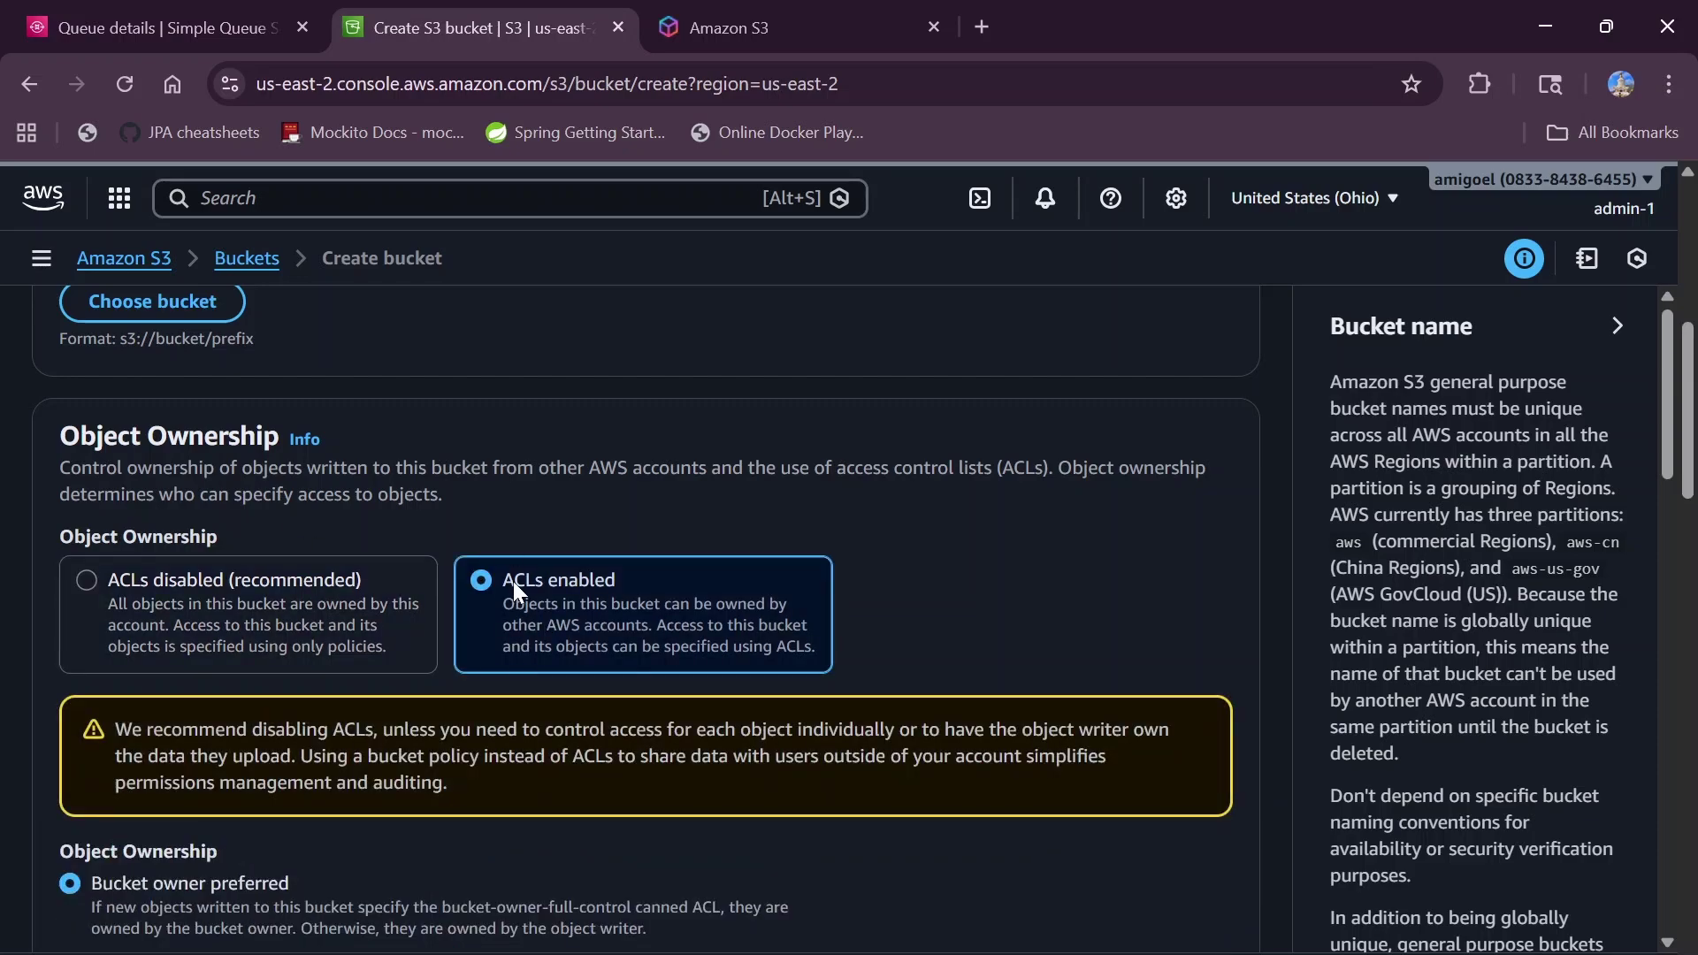
click(125, 607)
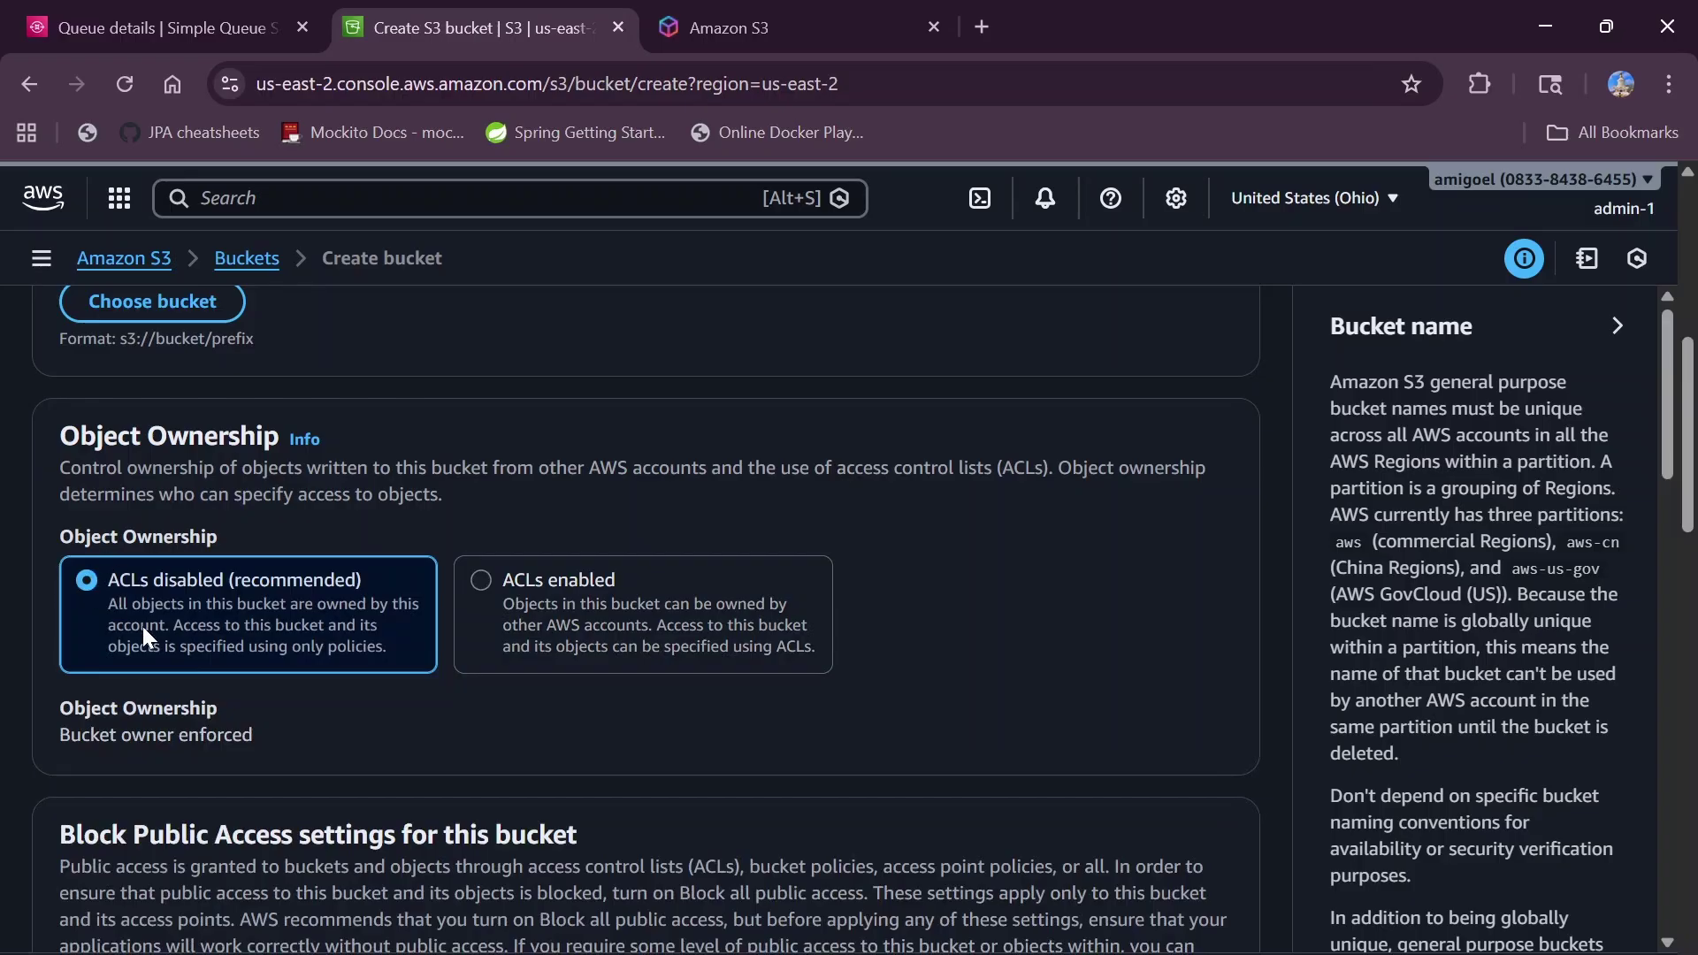
- Turn off Block all public access for the bucket and turn it back on
scroll(141, 627, down, 4)
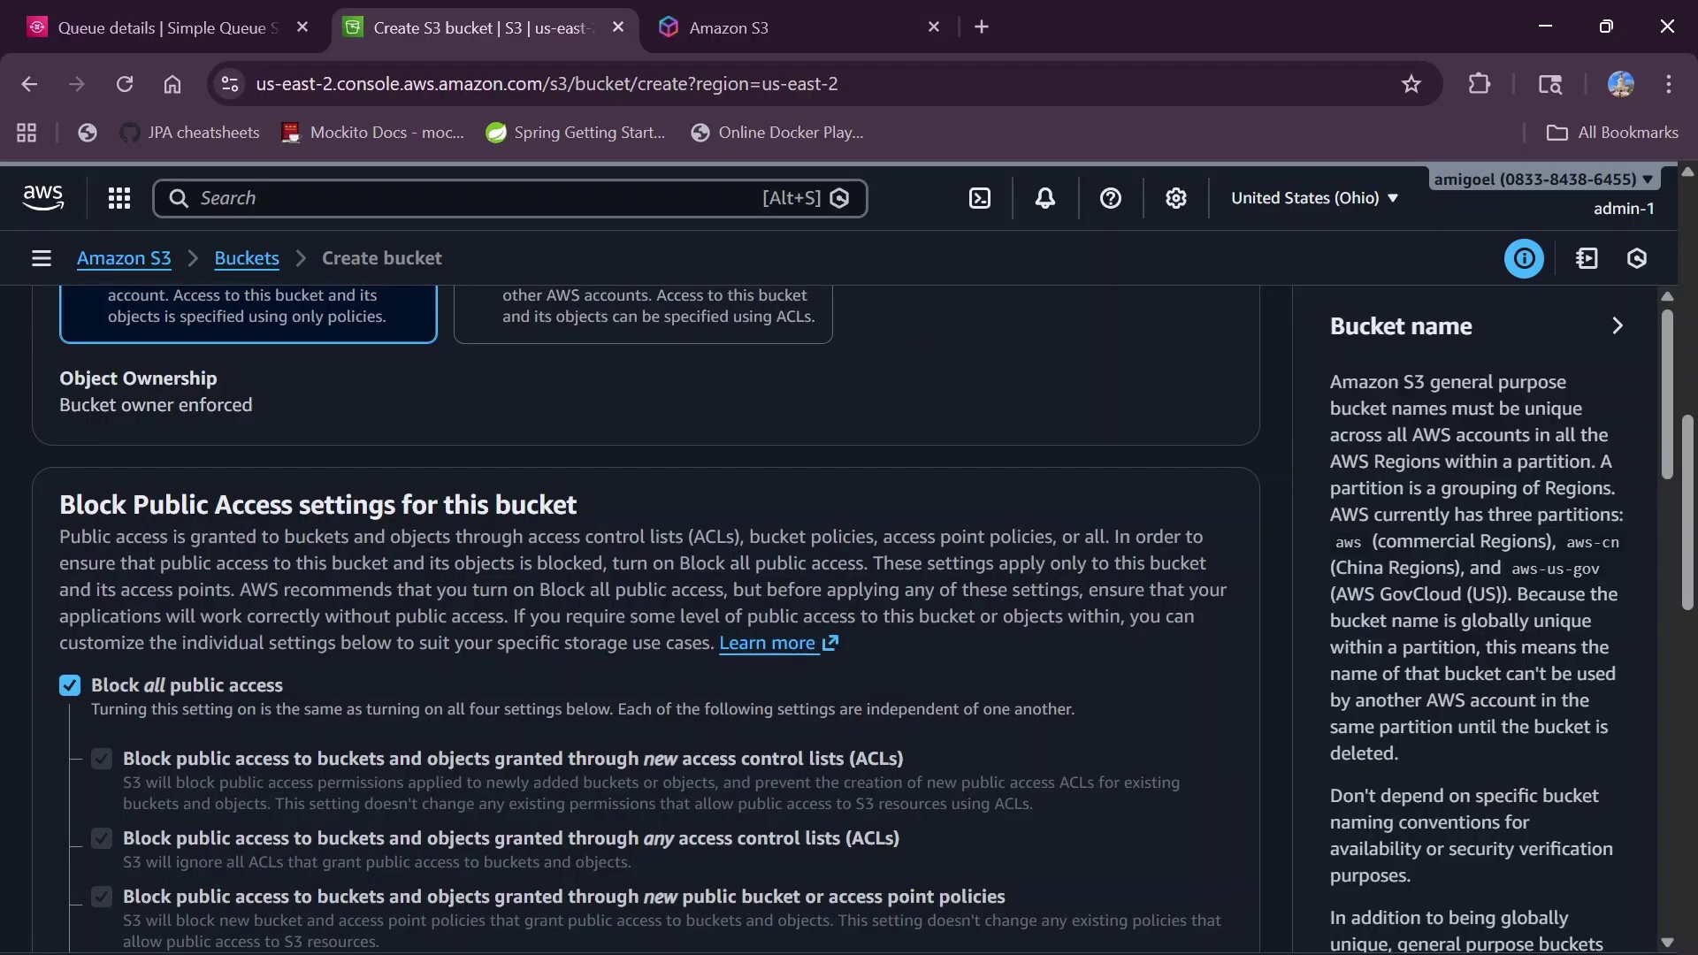
scroll(309, 691, down, 1)
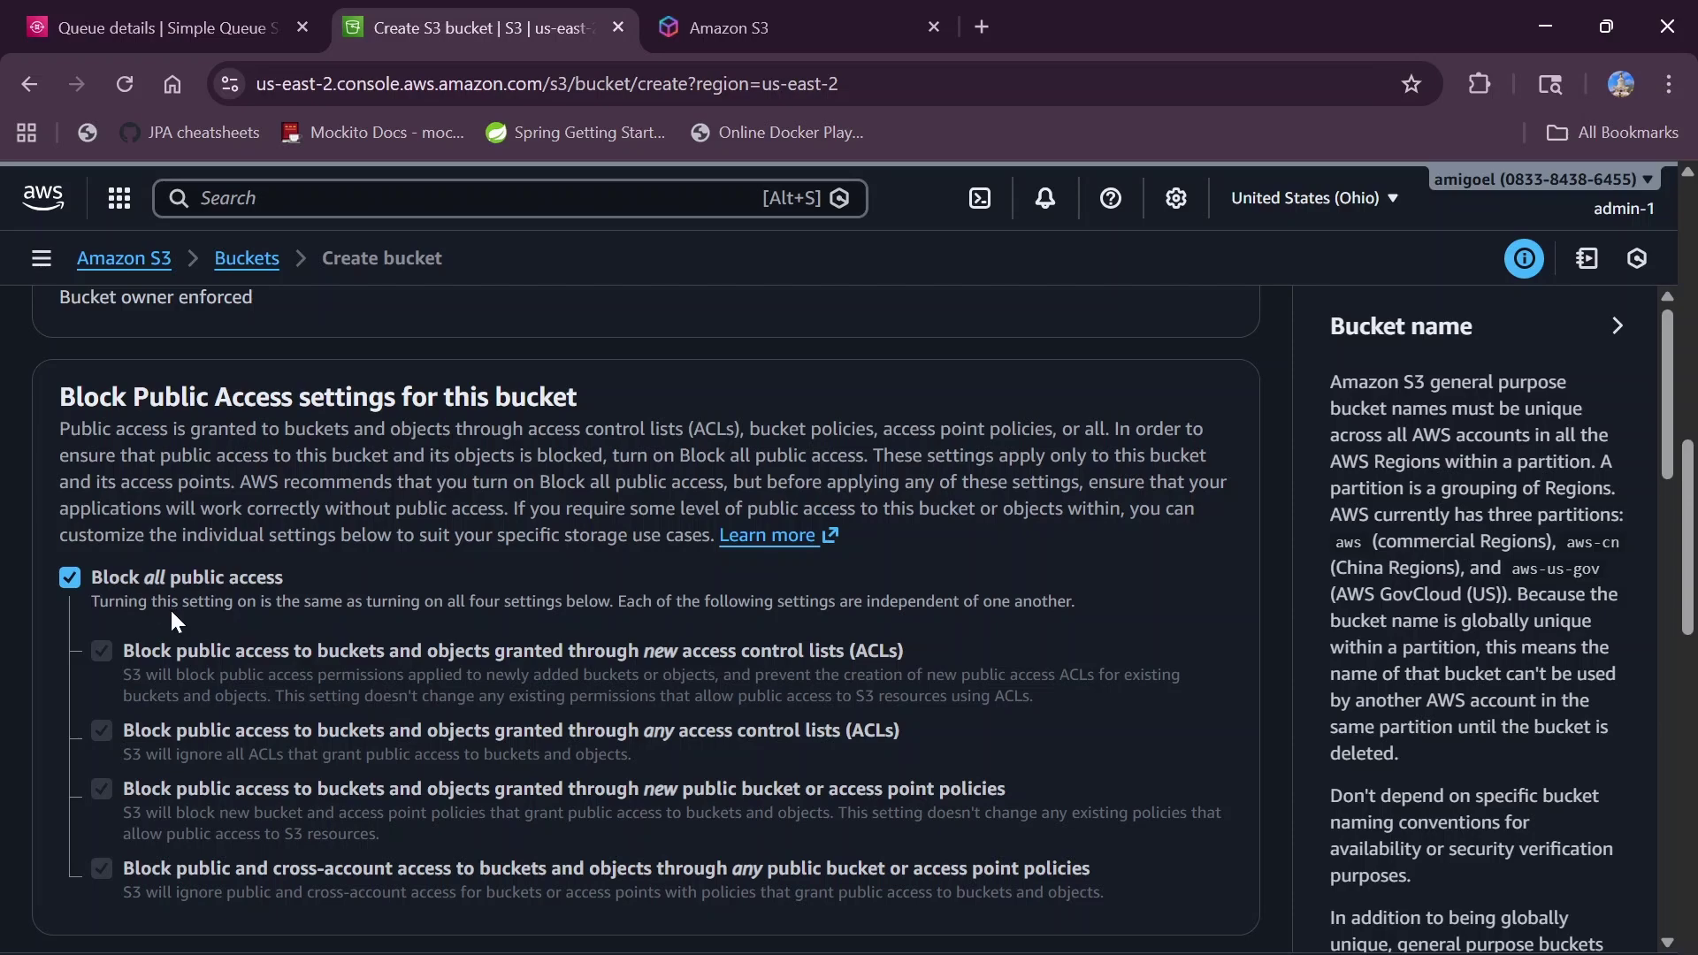
scroll(169, 607, down, 1)
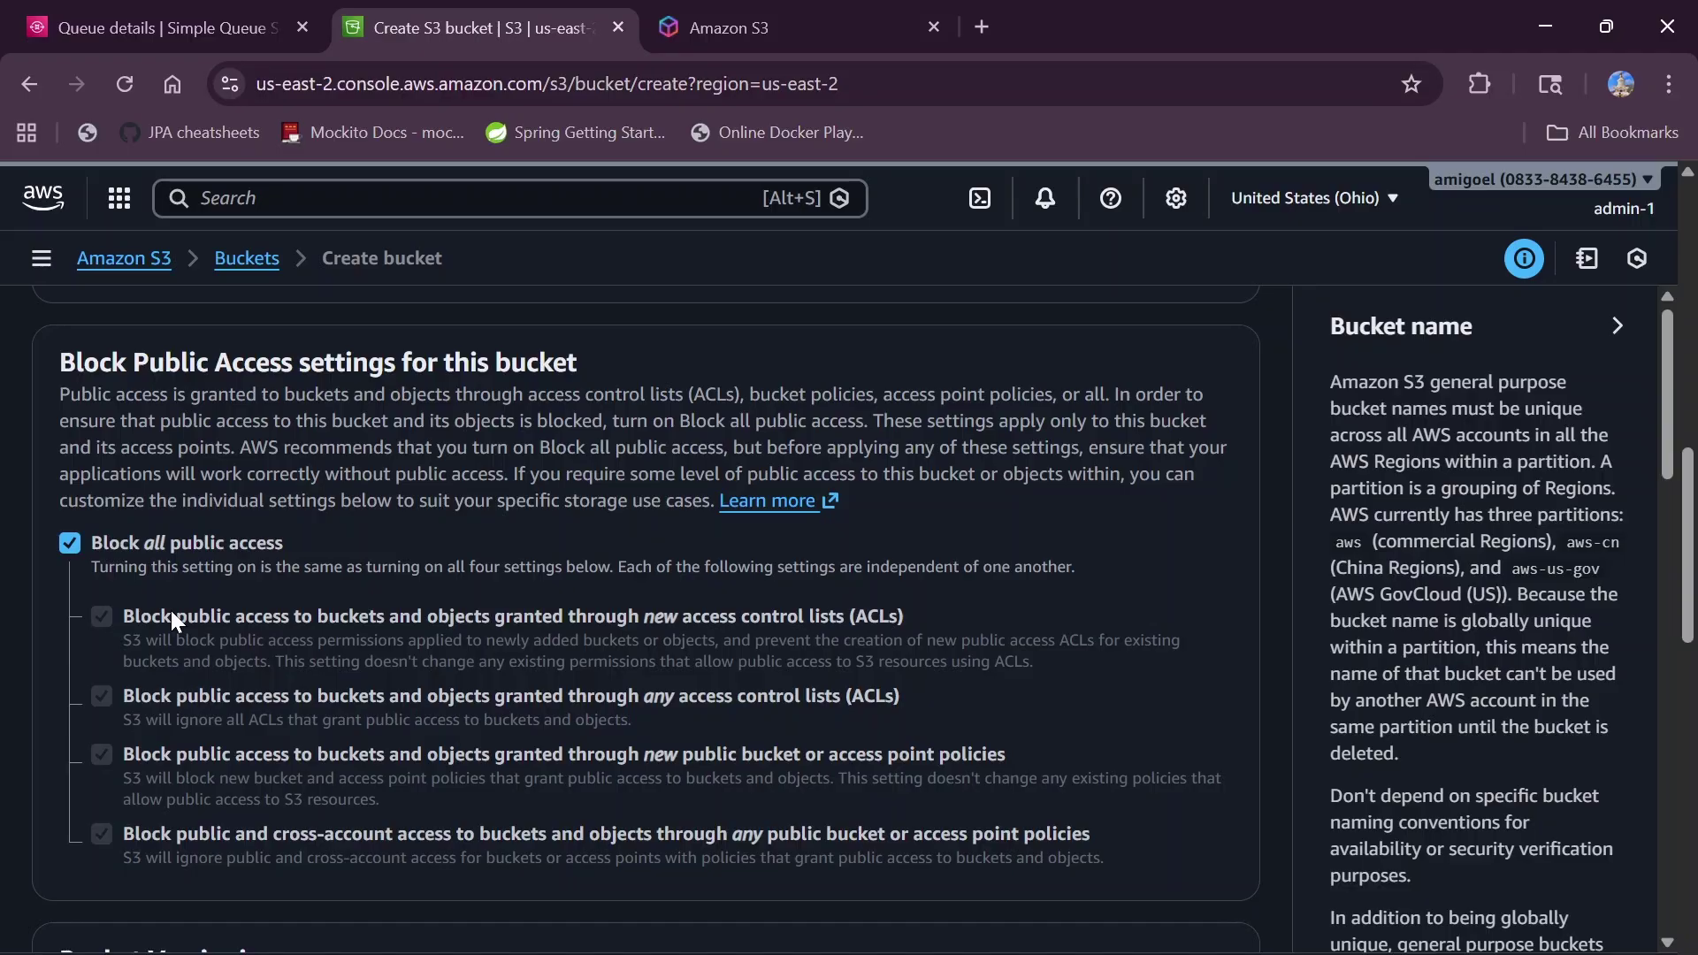
scroll(172, 611, down, 1)
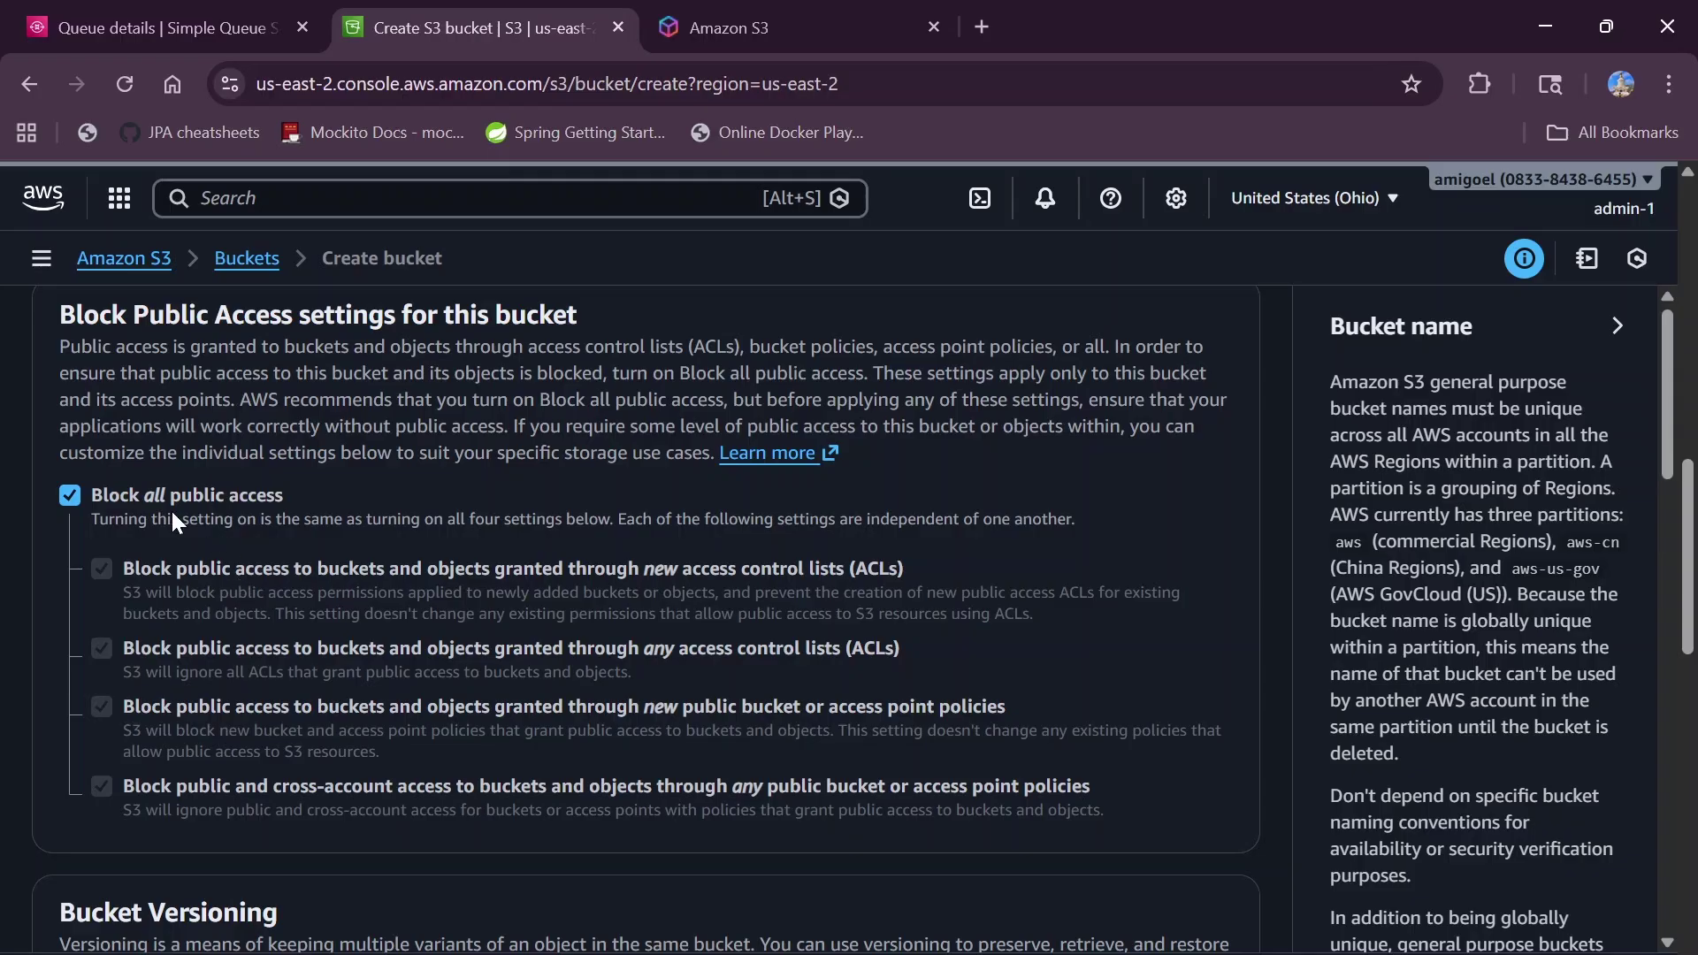
click(71, 494)
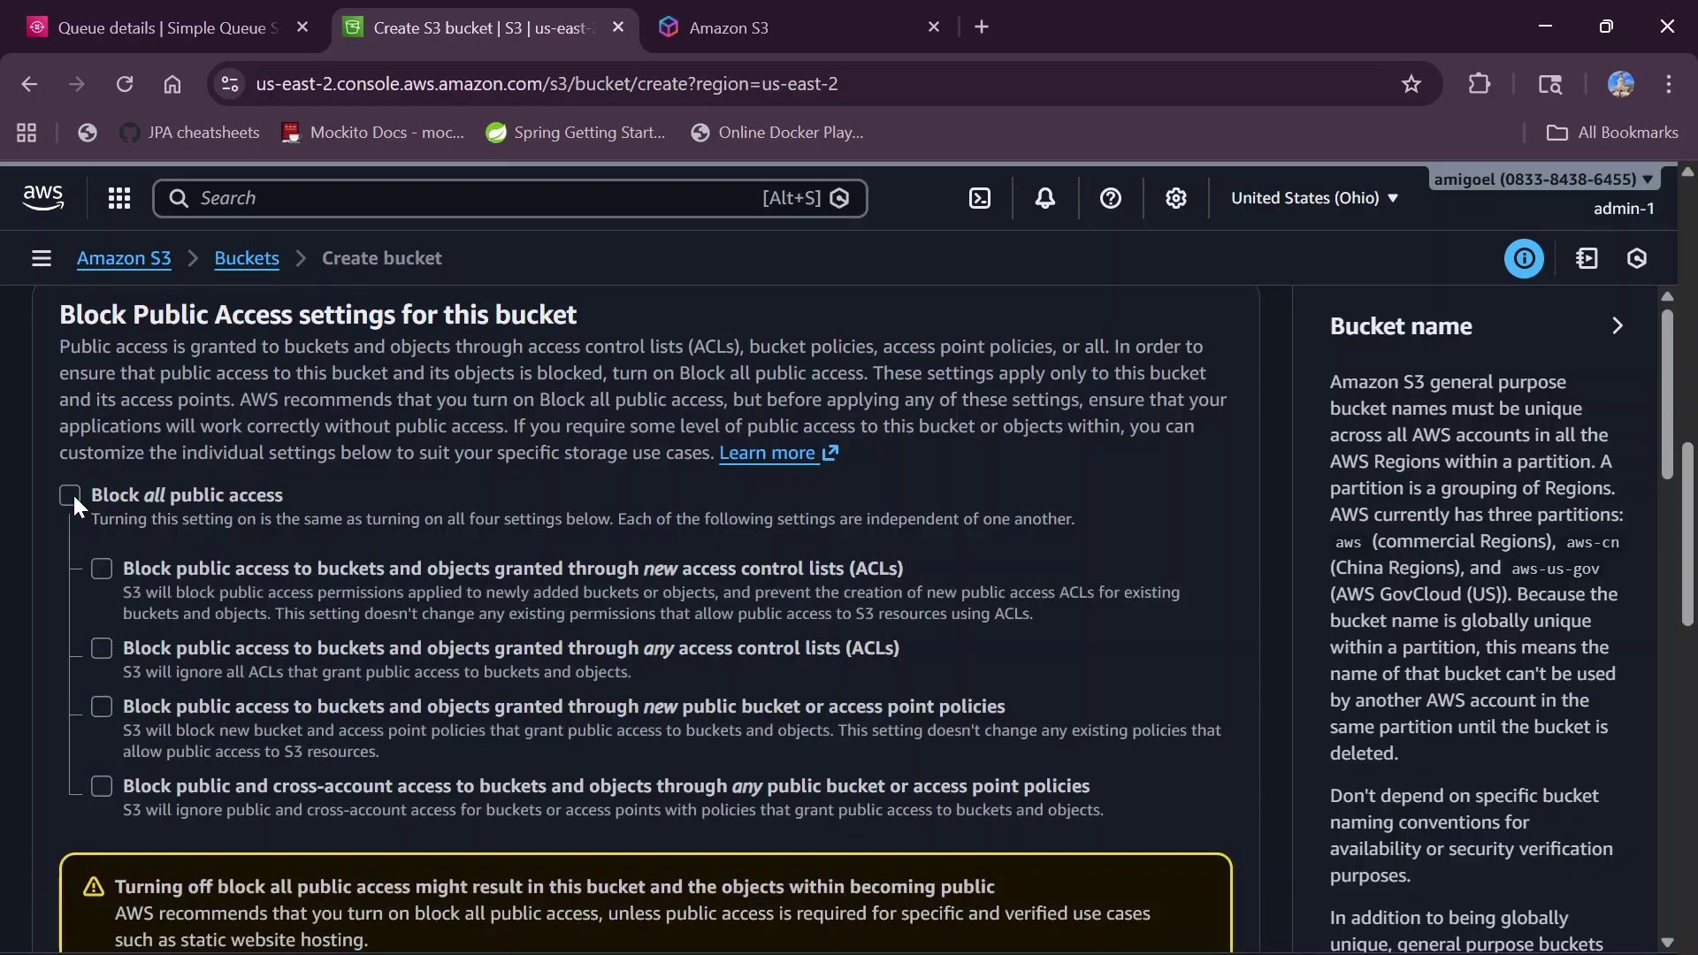
click(72, 494)
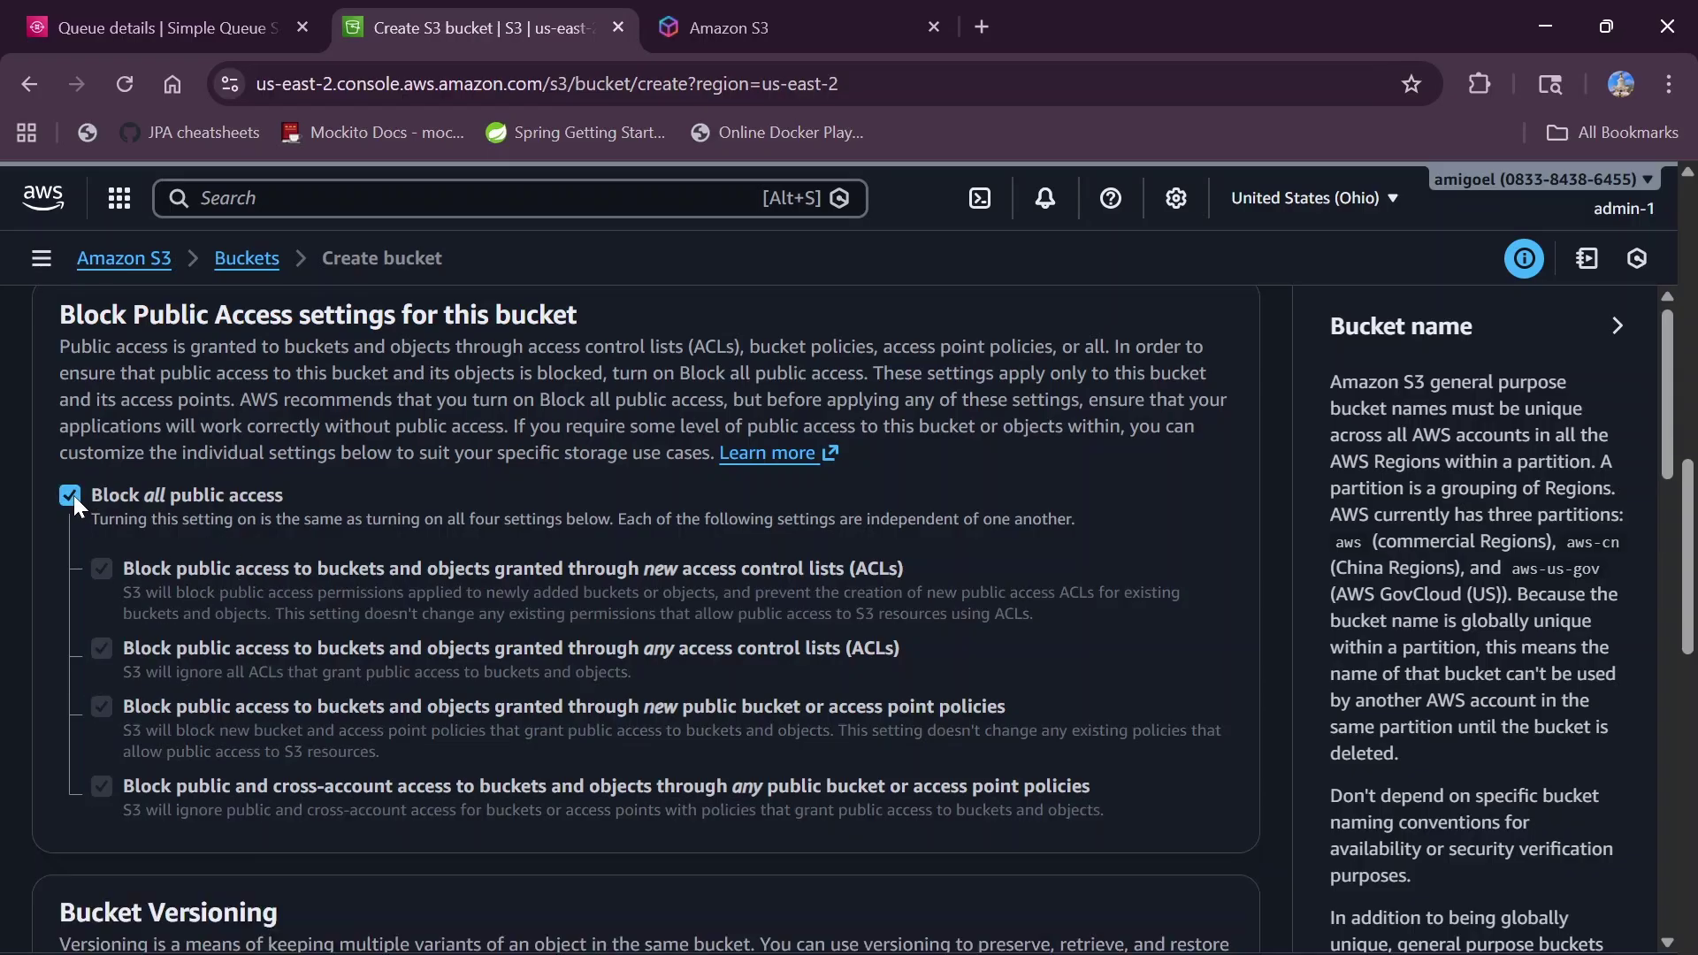
- Add a bucket tag with the key name and the value testbucketforyt
scroll(323, 709, down, 1)
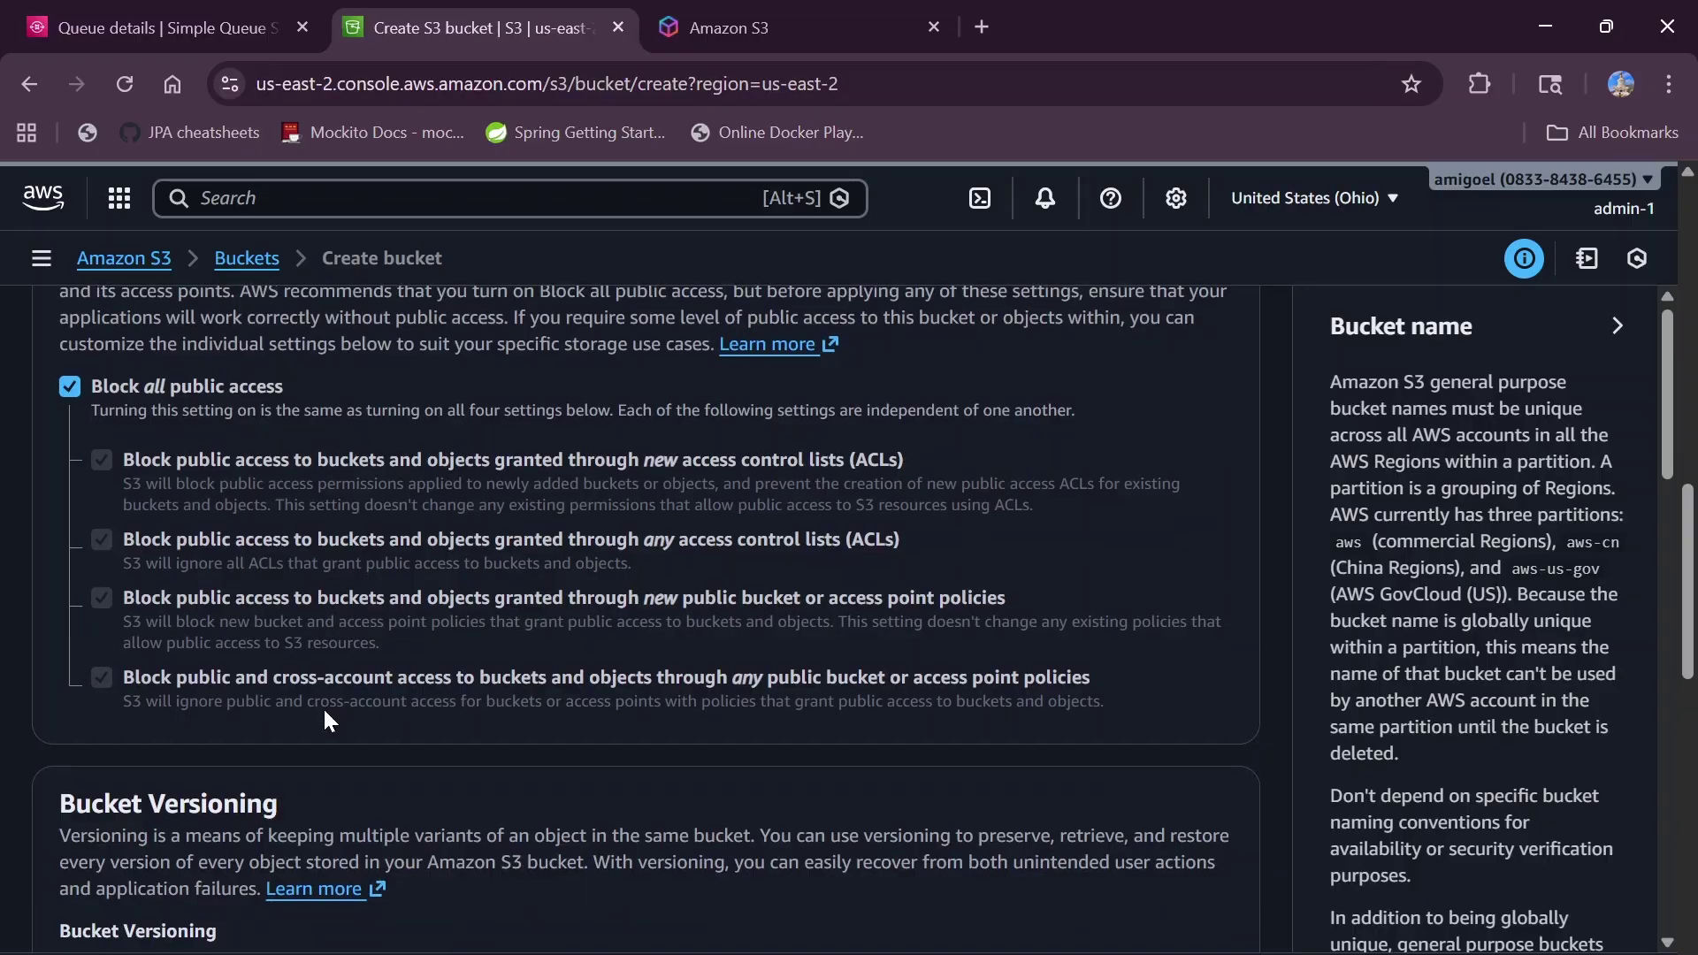
scroll(325, 715, down, 3)
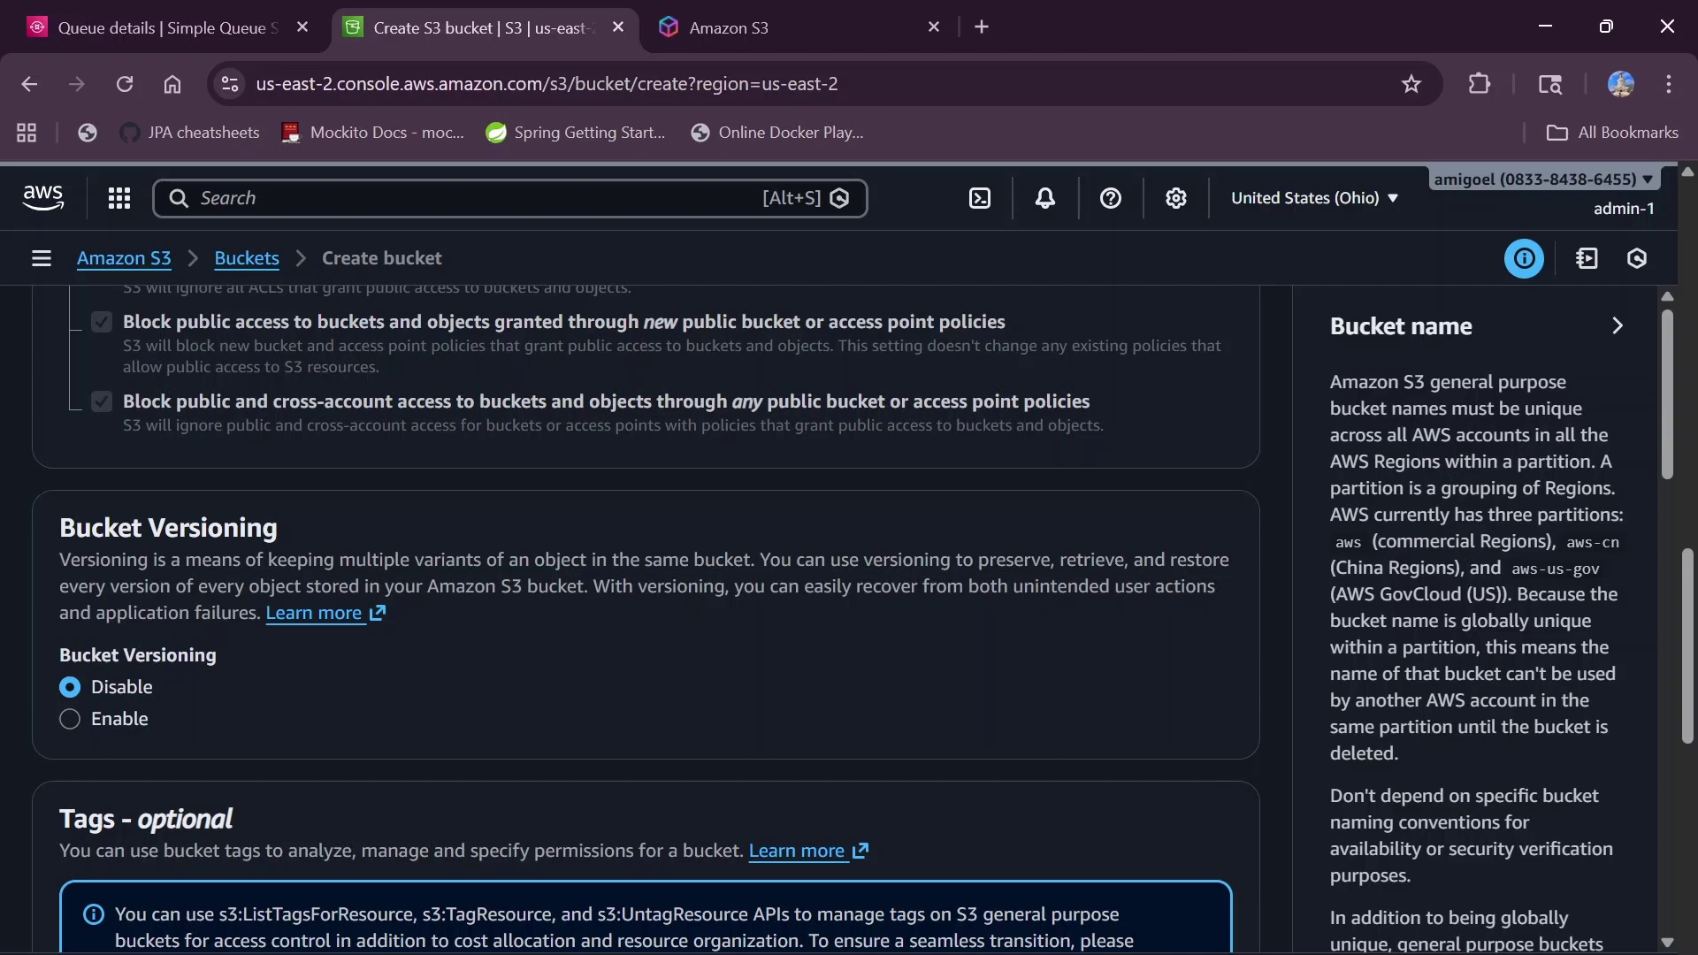
scroll(137, 747, down, 4)
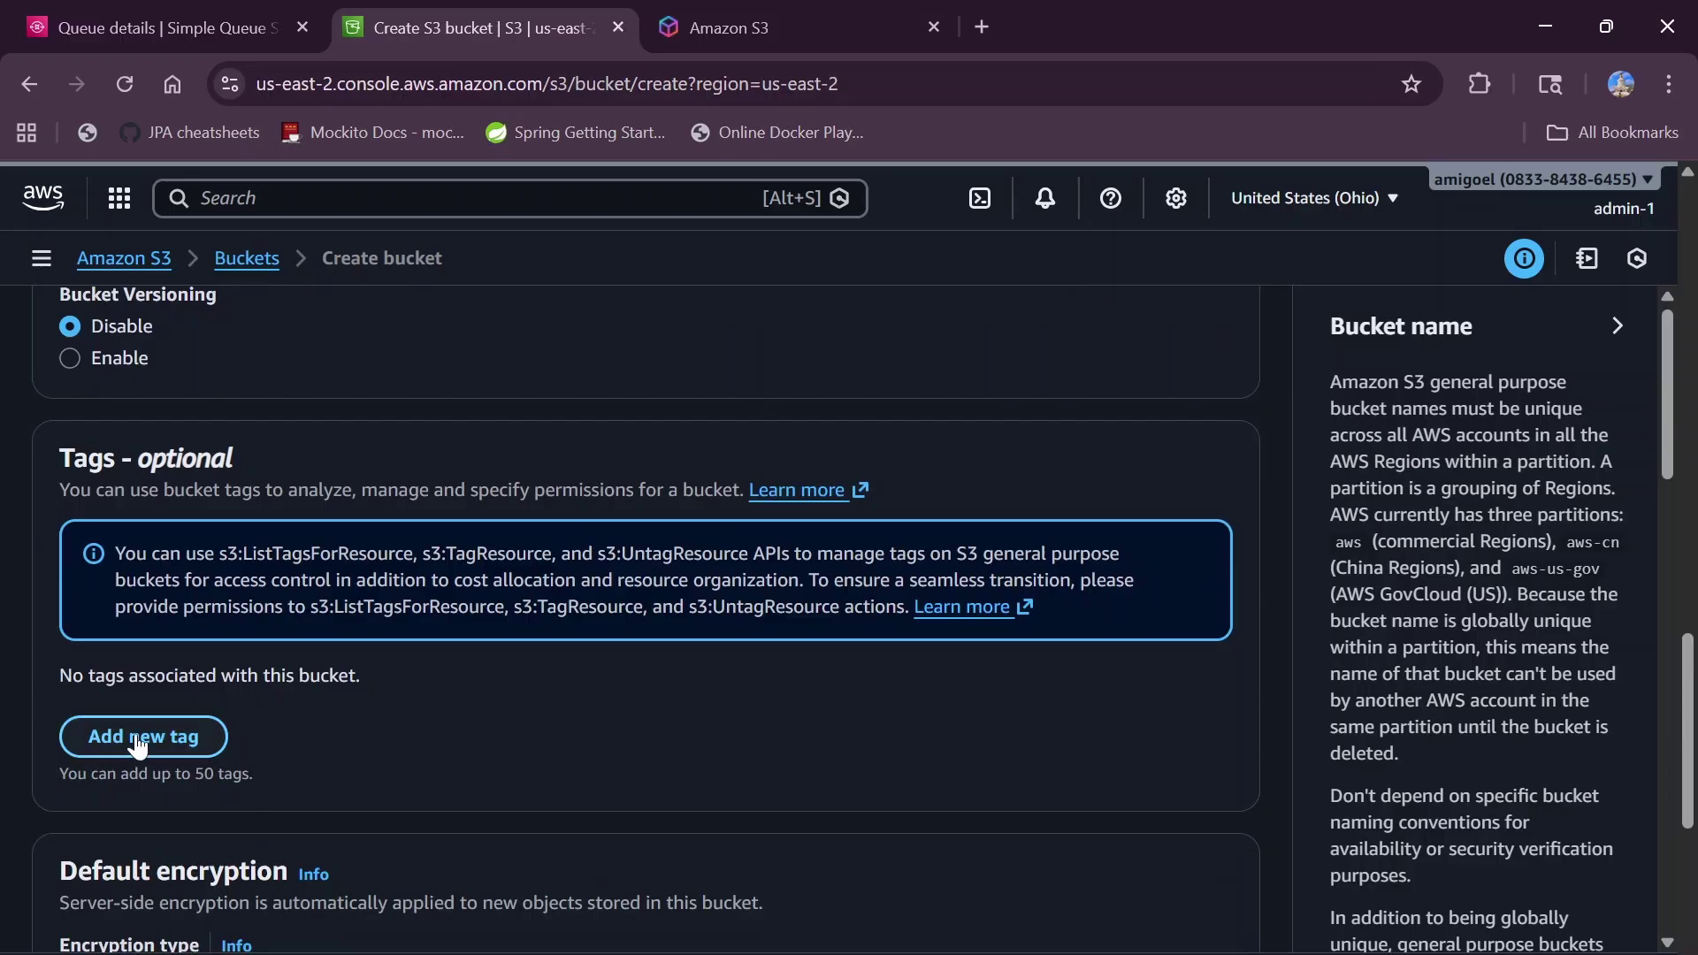
click(137, 739)
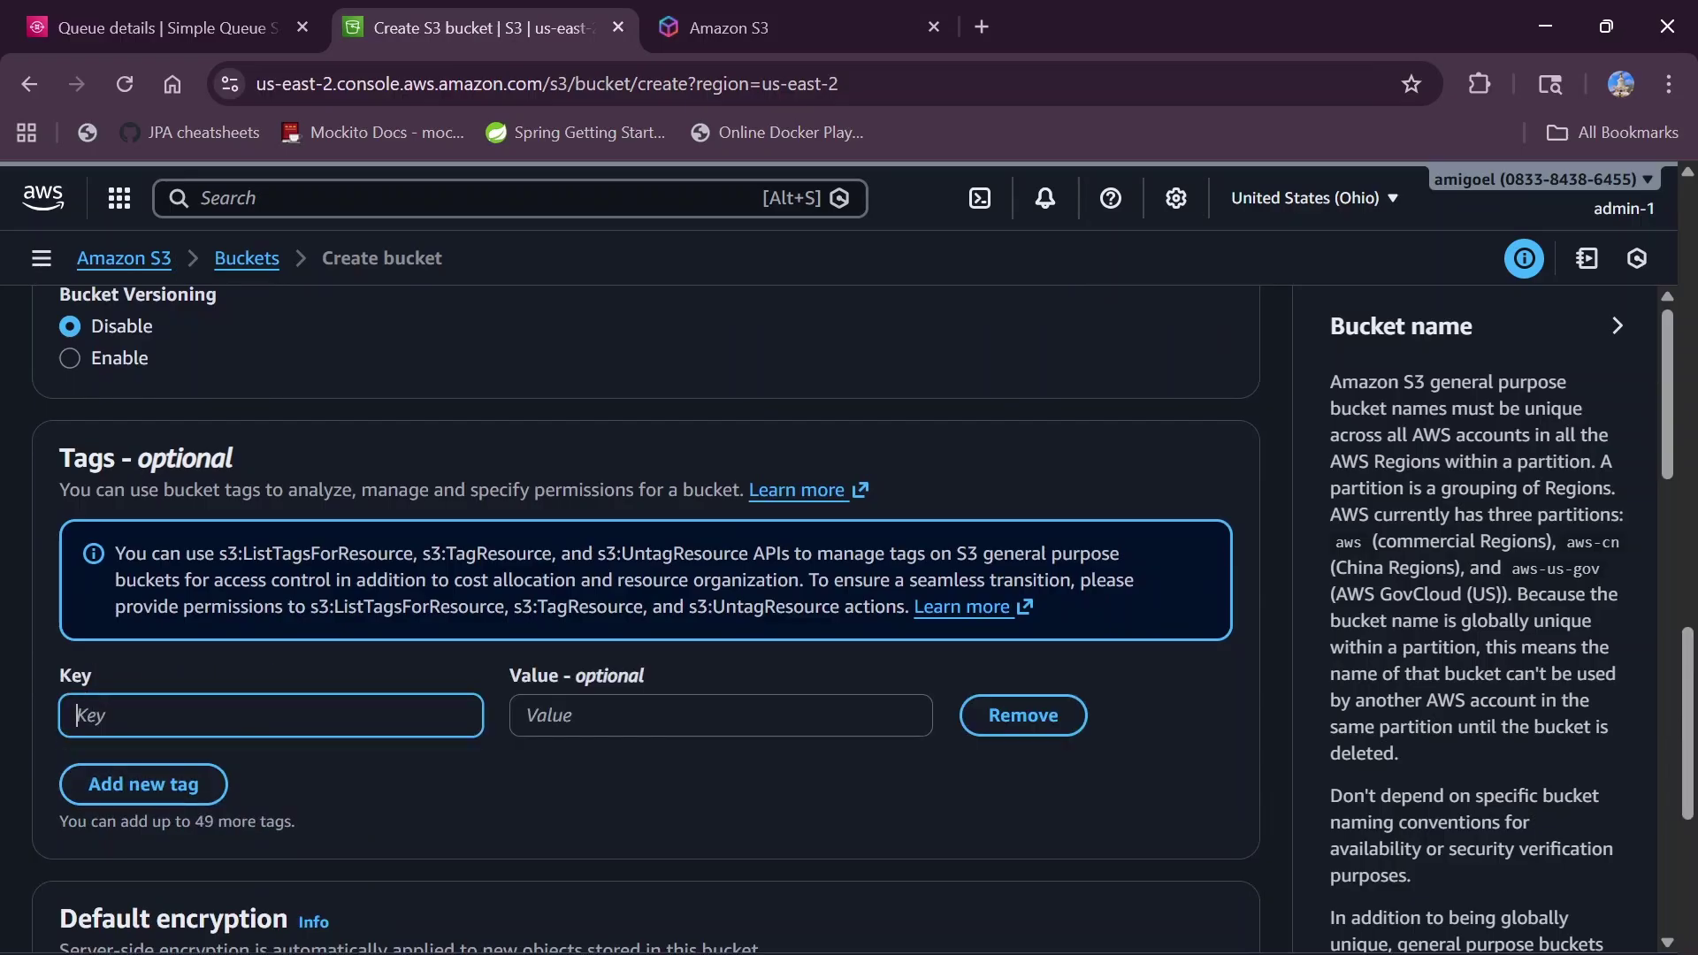
text(name)
key(Tab)
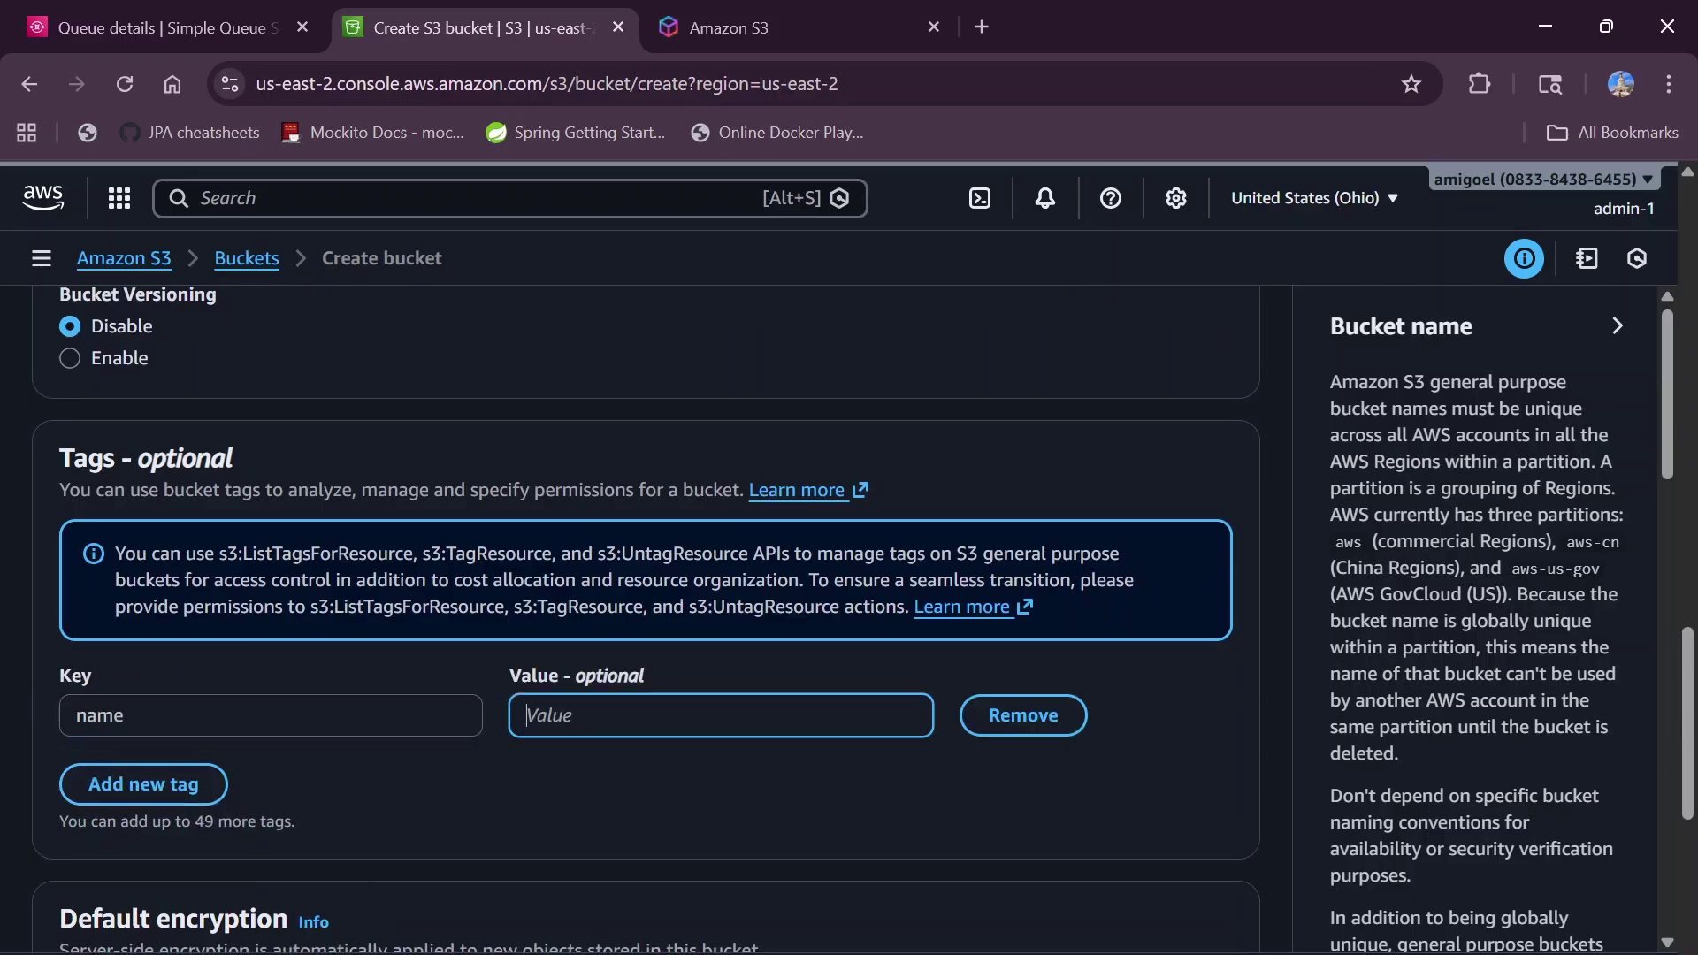
text(testbucketforyt)
- Open the Default encryption help, switch the encryption type to SSE-KMS to view its key options, and set it back to SSE-S3
scroll(513, 619, down, 2)
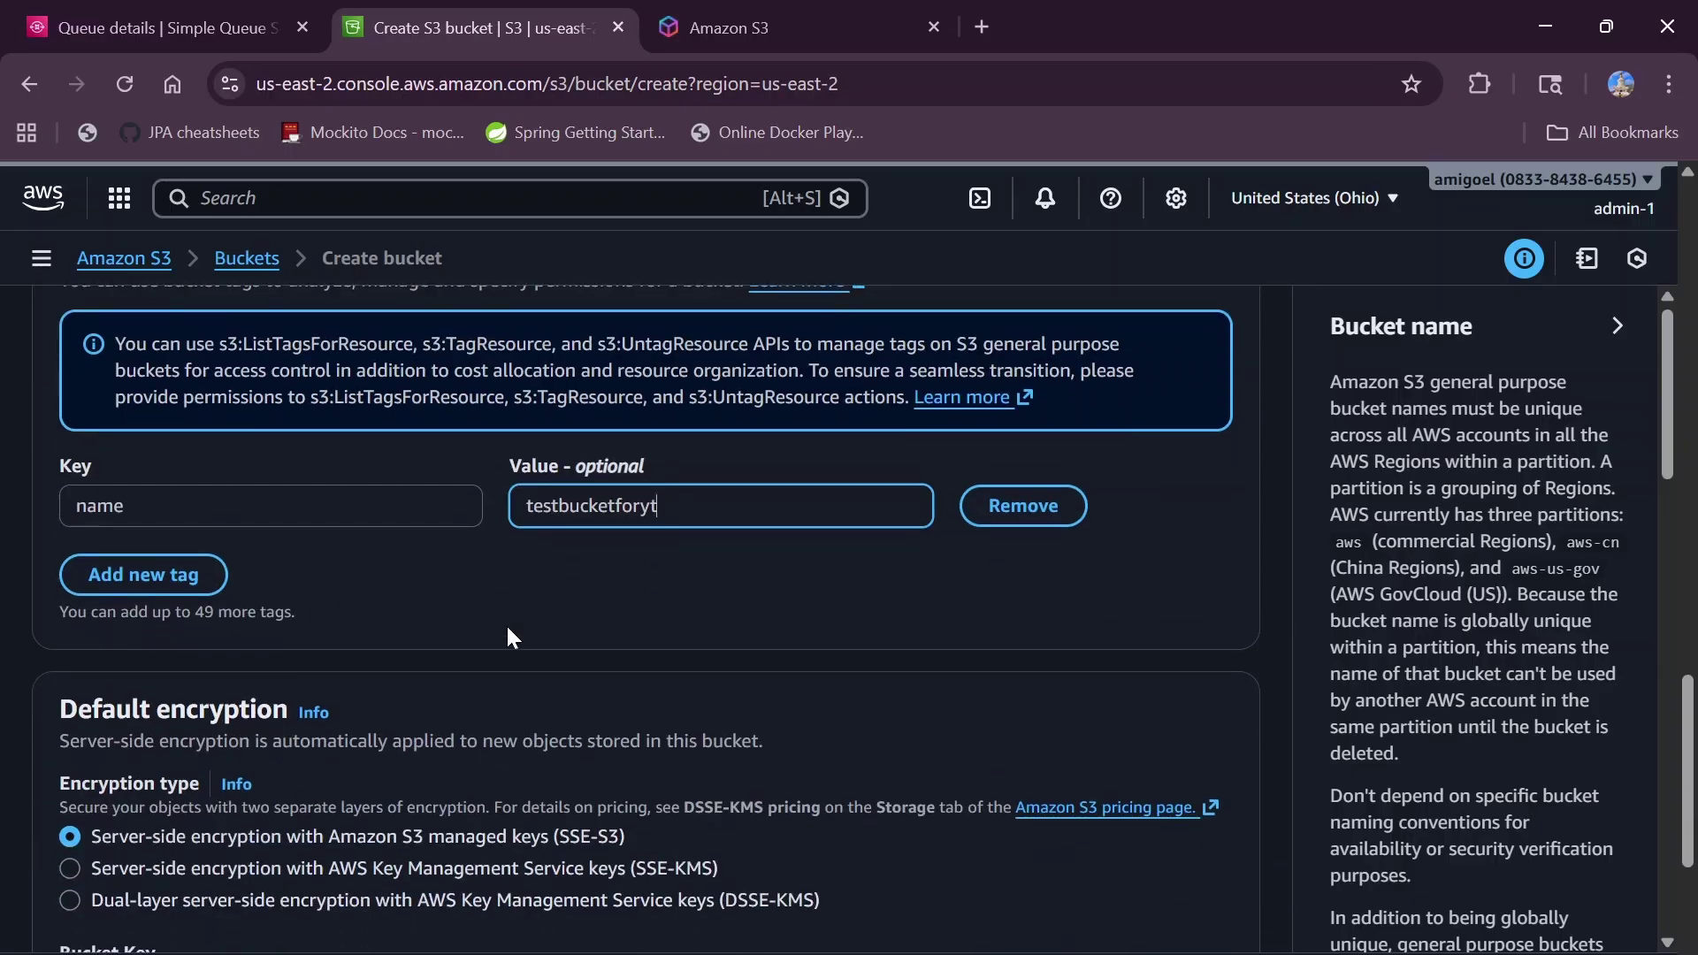
scroll(508, 634, down, 2)
click(315, 517)
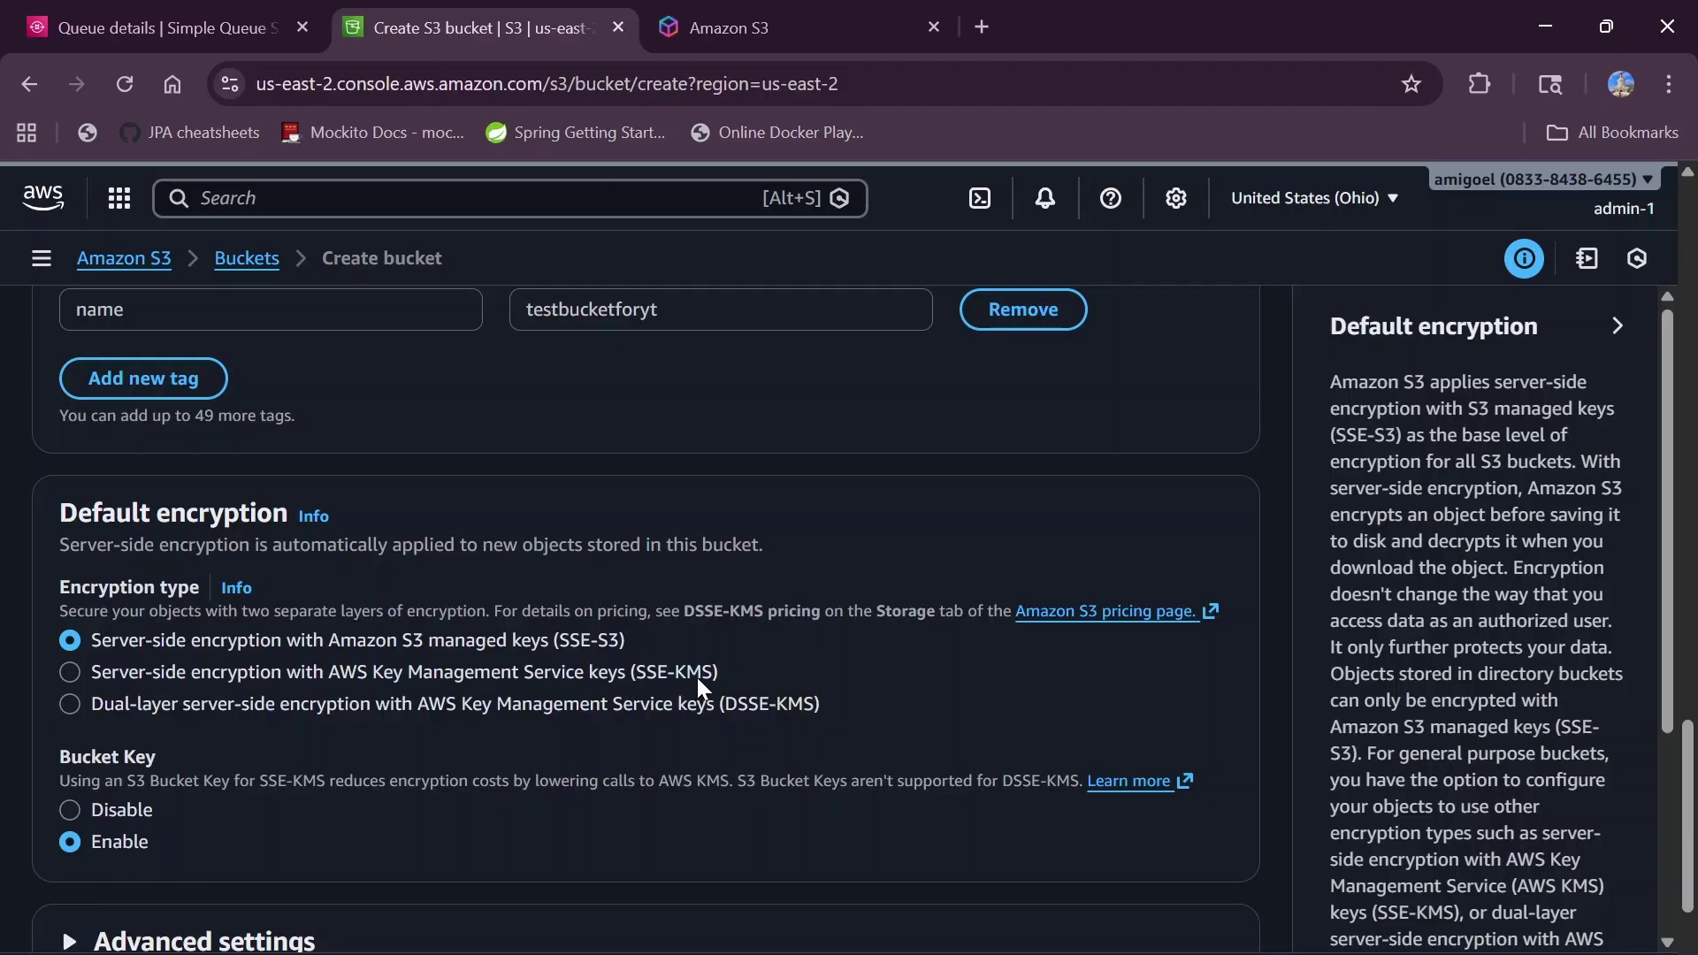
click(475, 668)
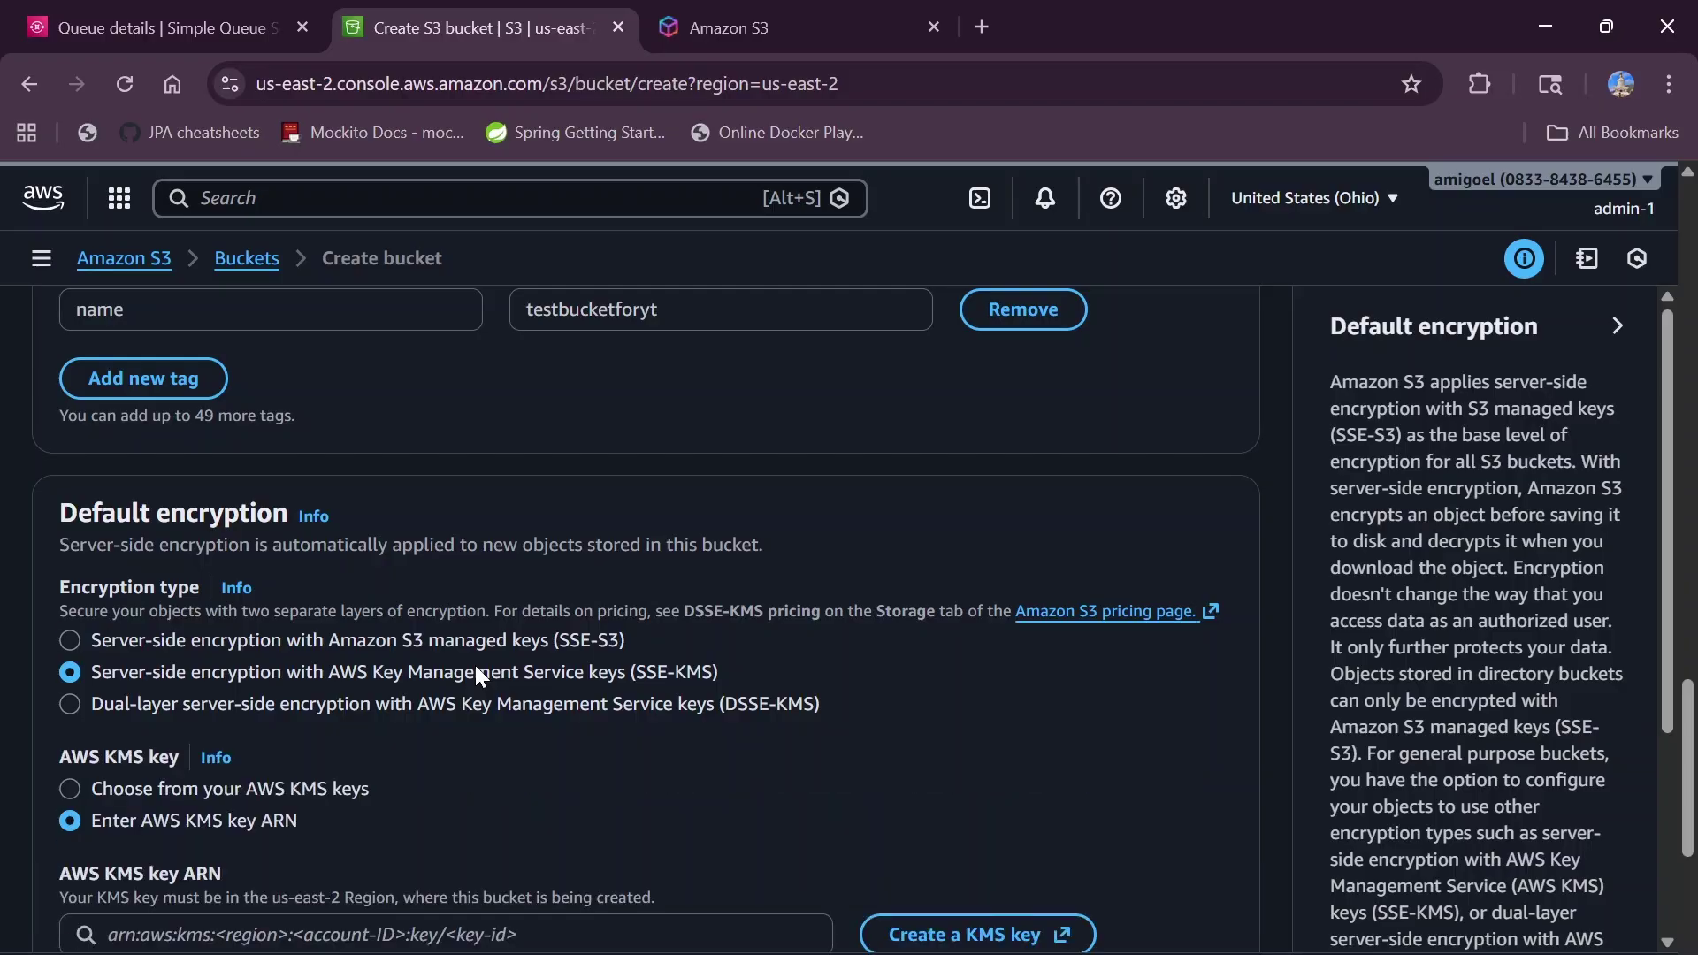
scroll(475, 665, down, 2)
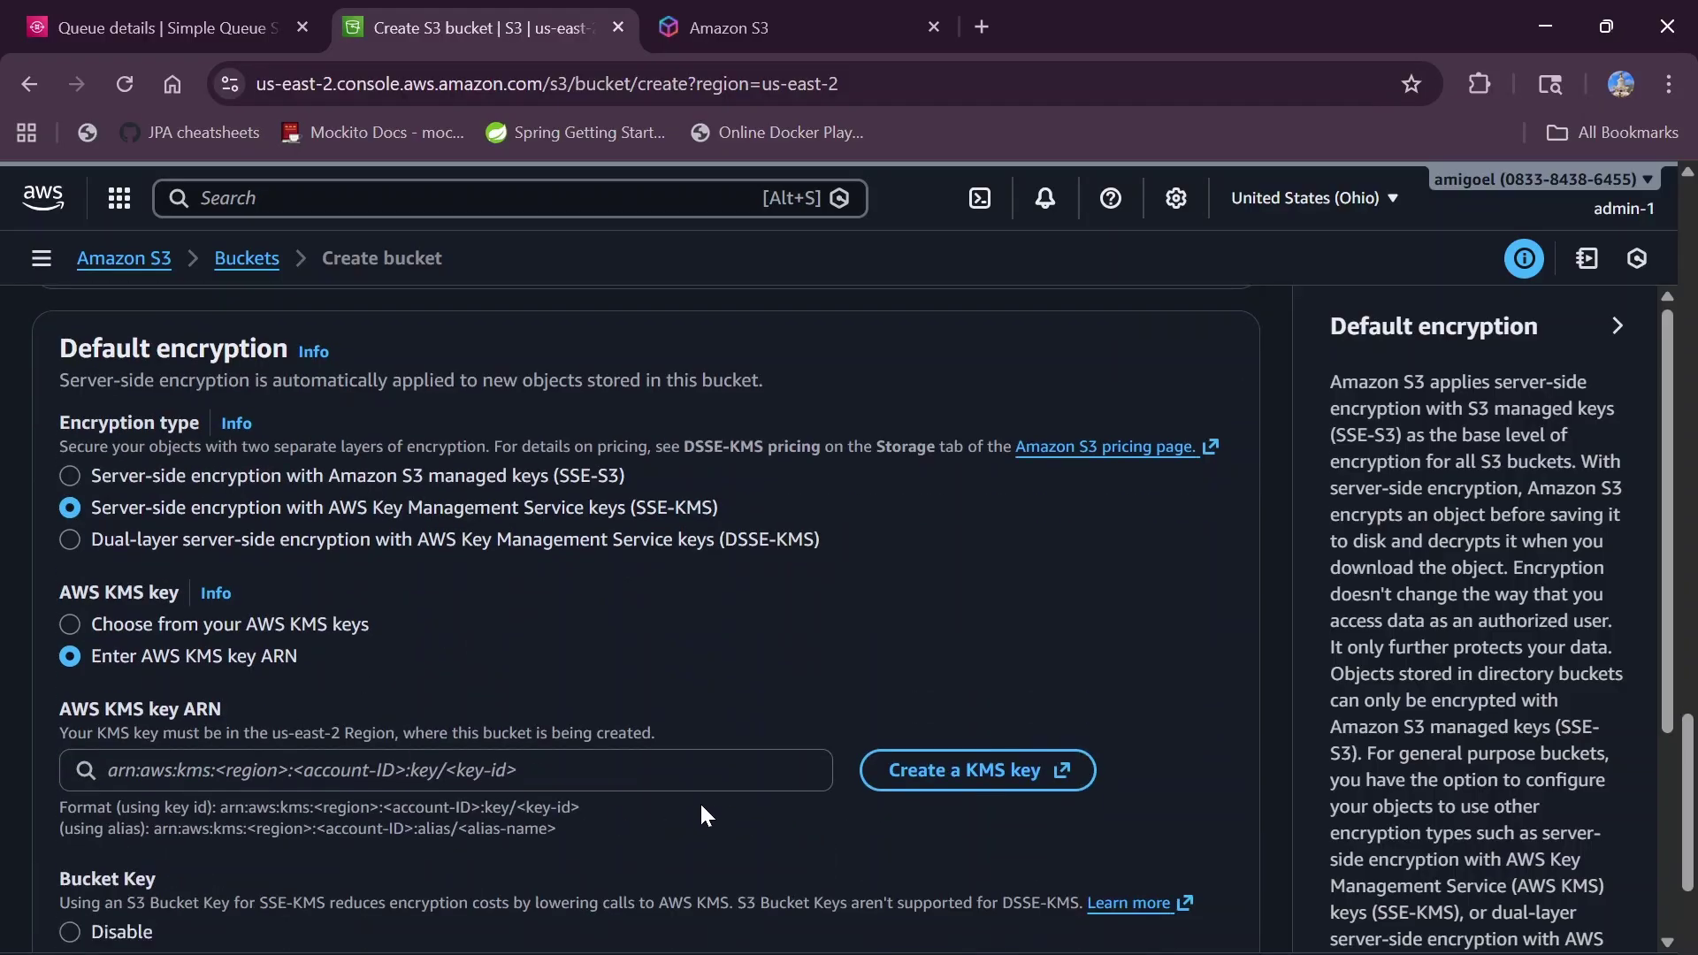
click(103, 477)
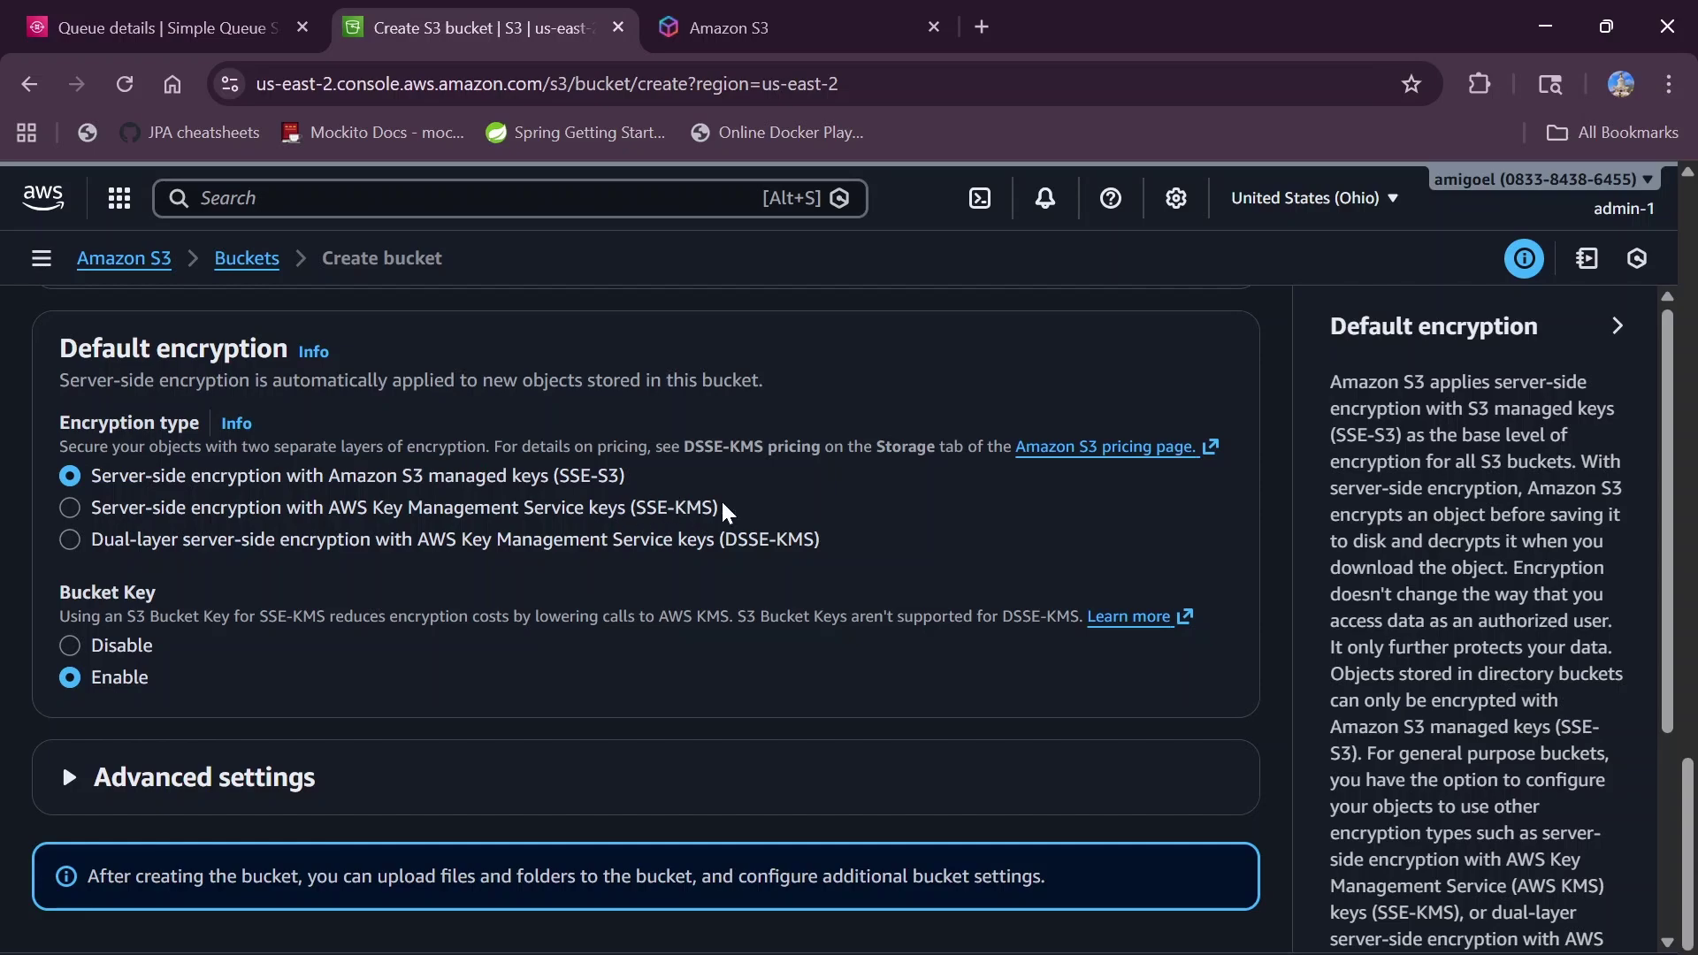
- Expand the advanced settings and review the Object Lock options along with the rest of the bucket configuration
scroll(579, 665, down, 1)
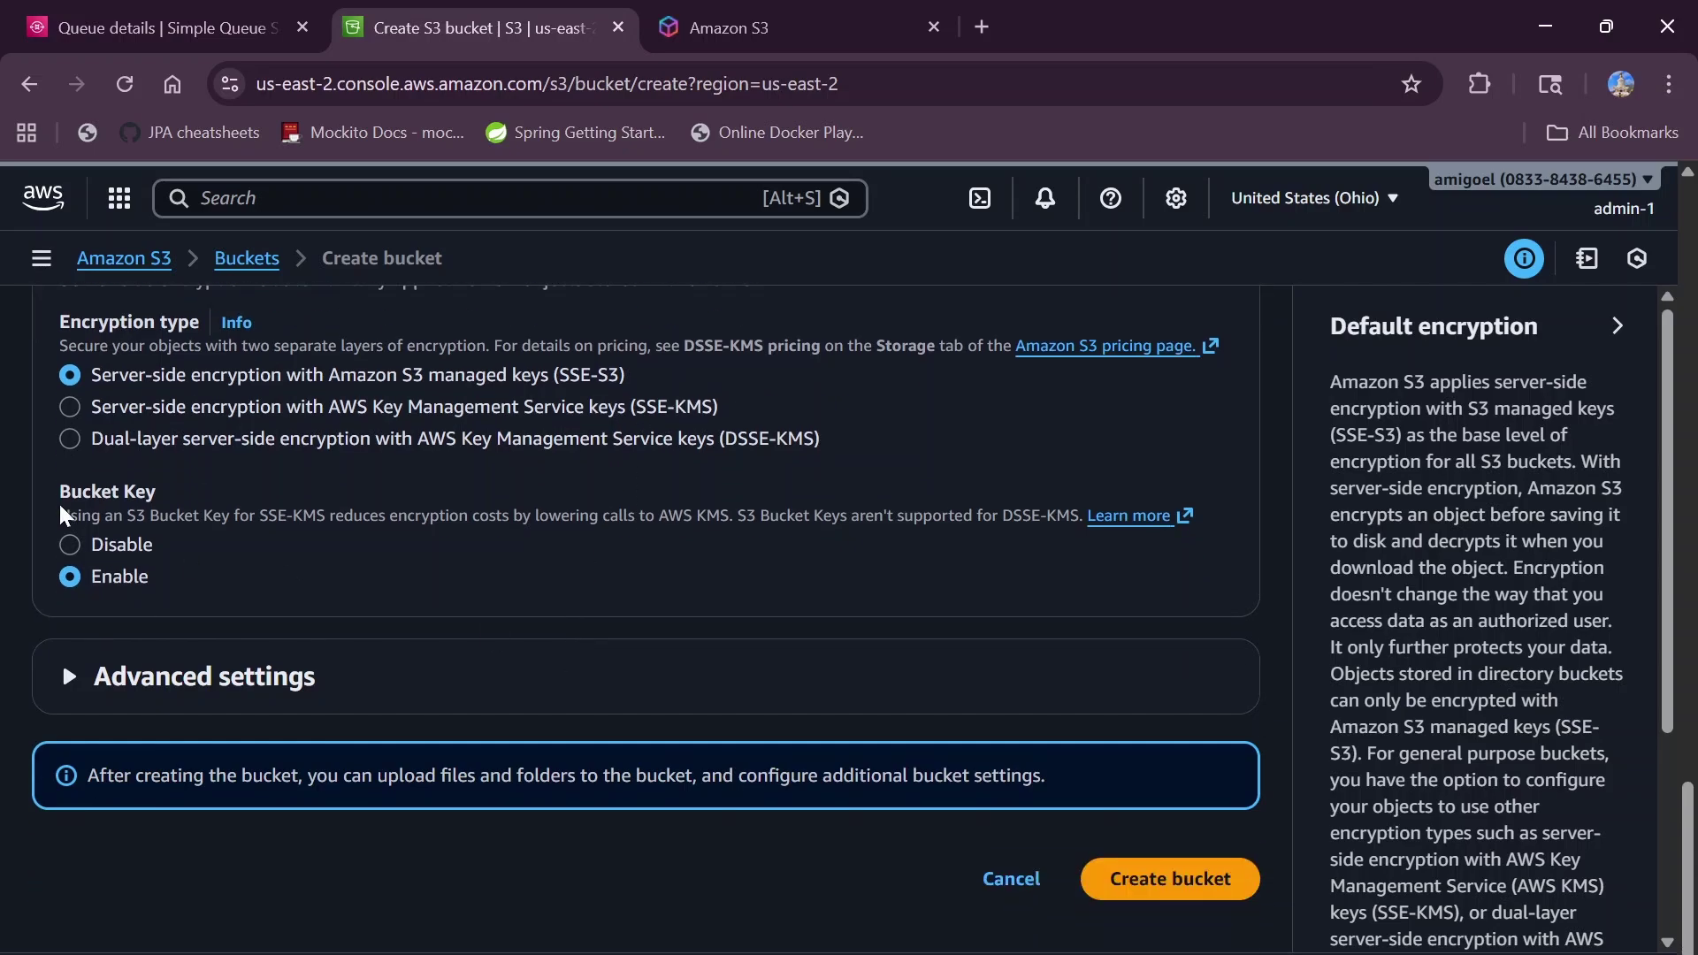
click(55, 695)
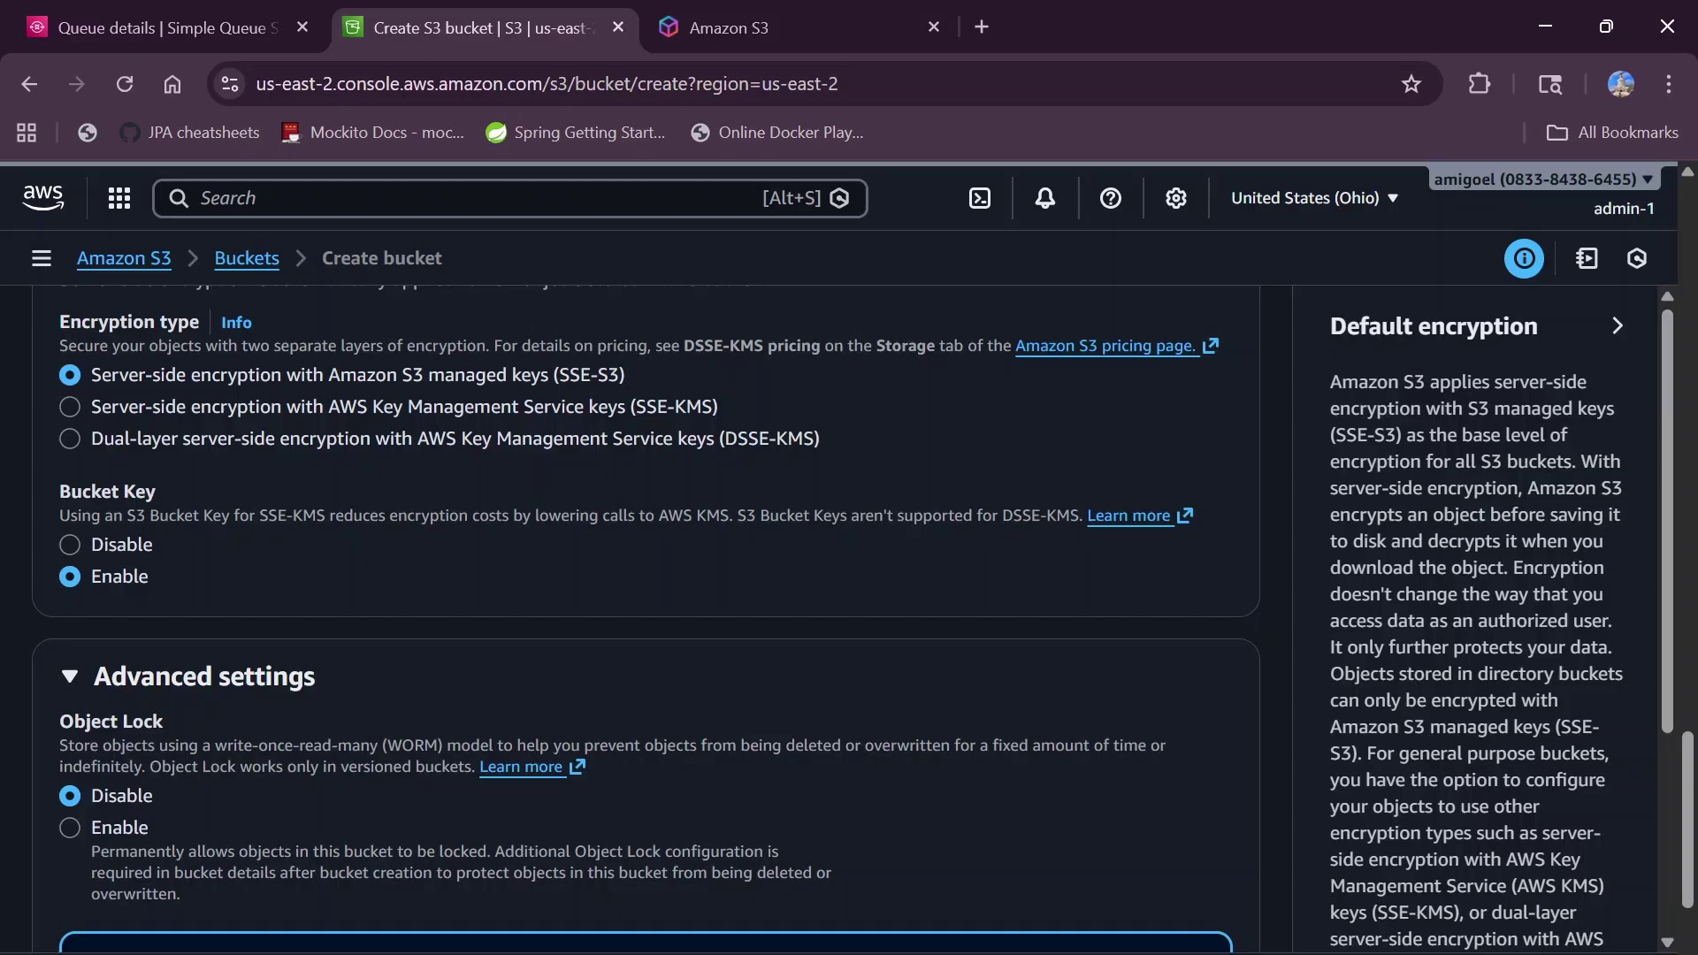
scroll(55, 694, down, 1)
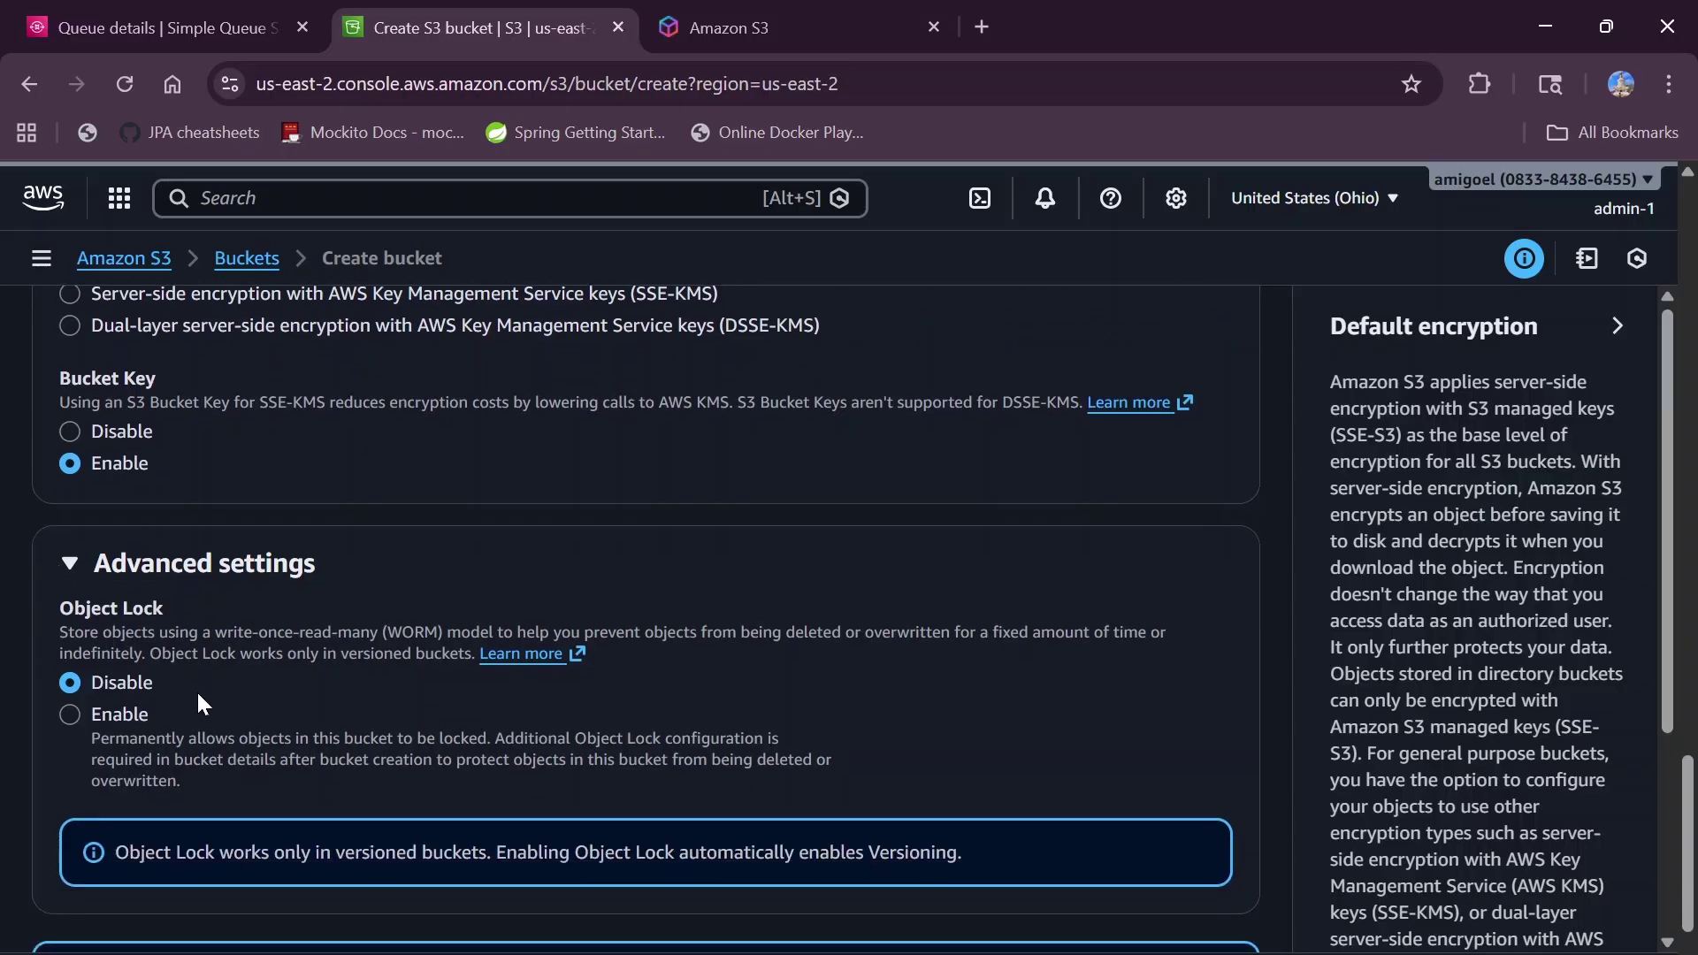
scroll(198, 699, down, 2)
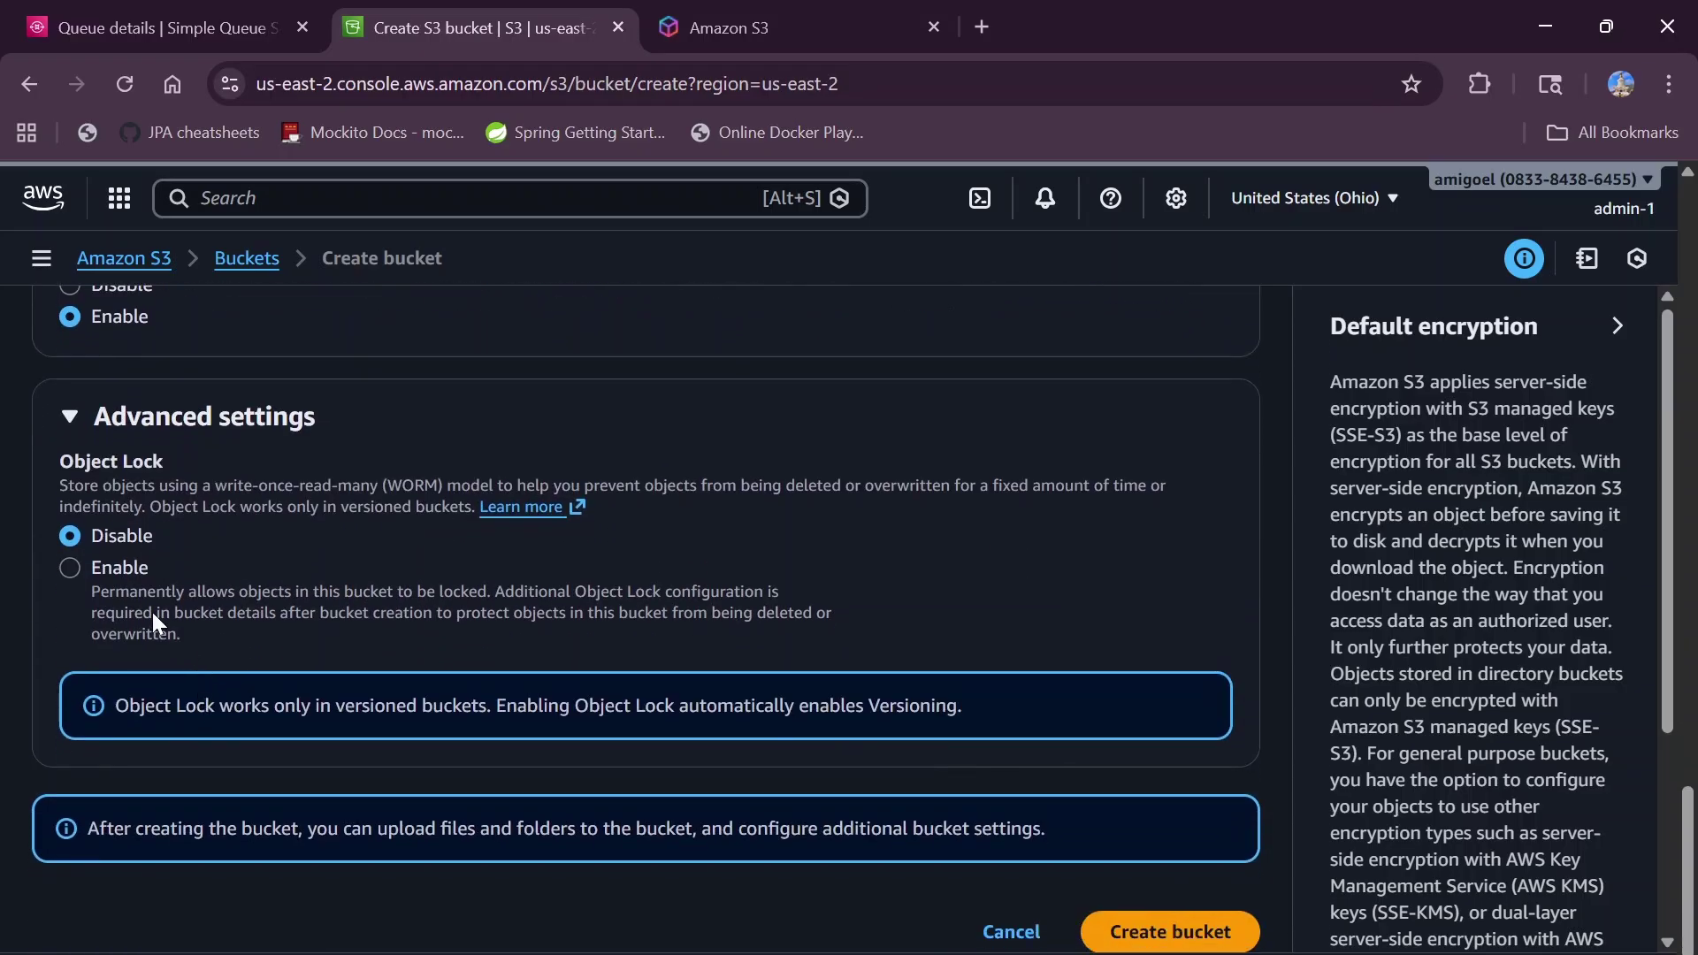
scroll(680, 799, down, 1)
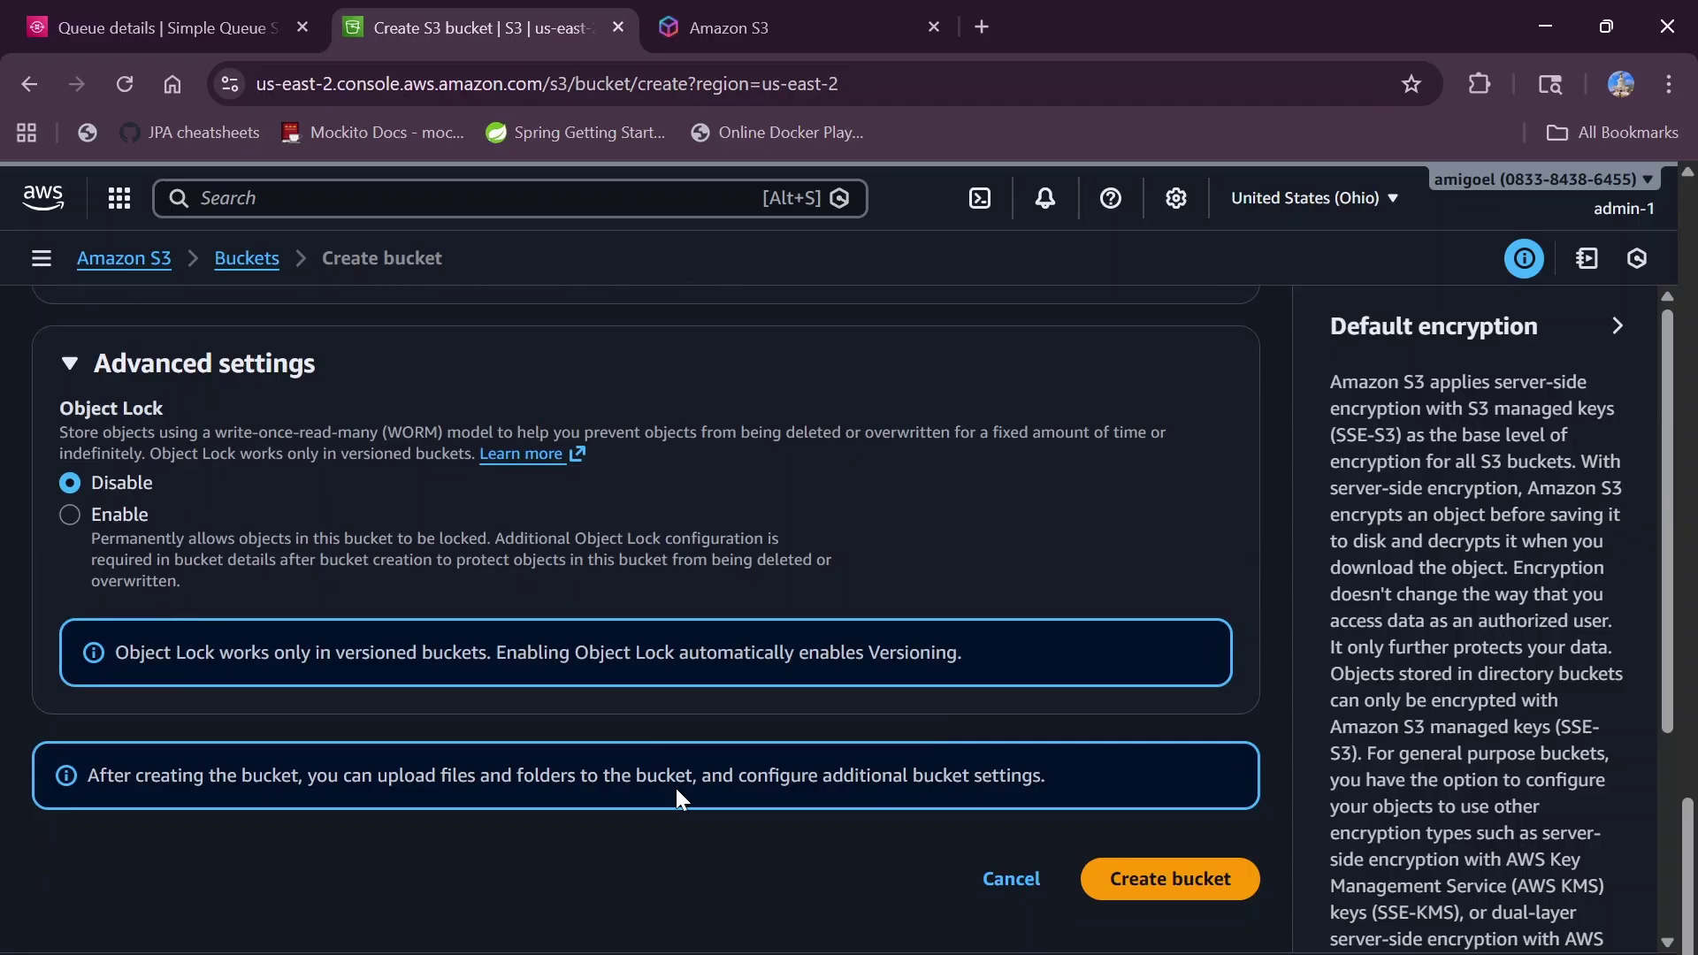
scroll(909, 560, up, 15)
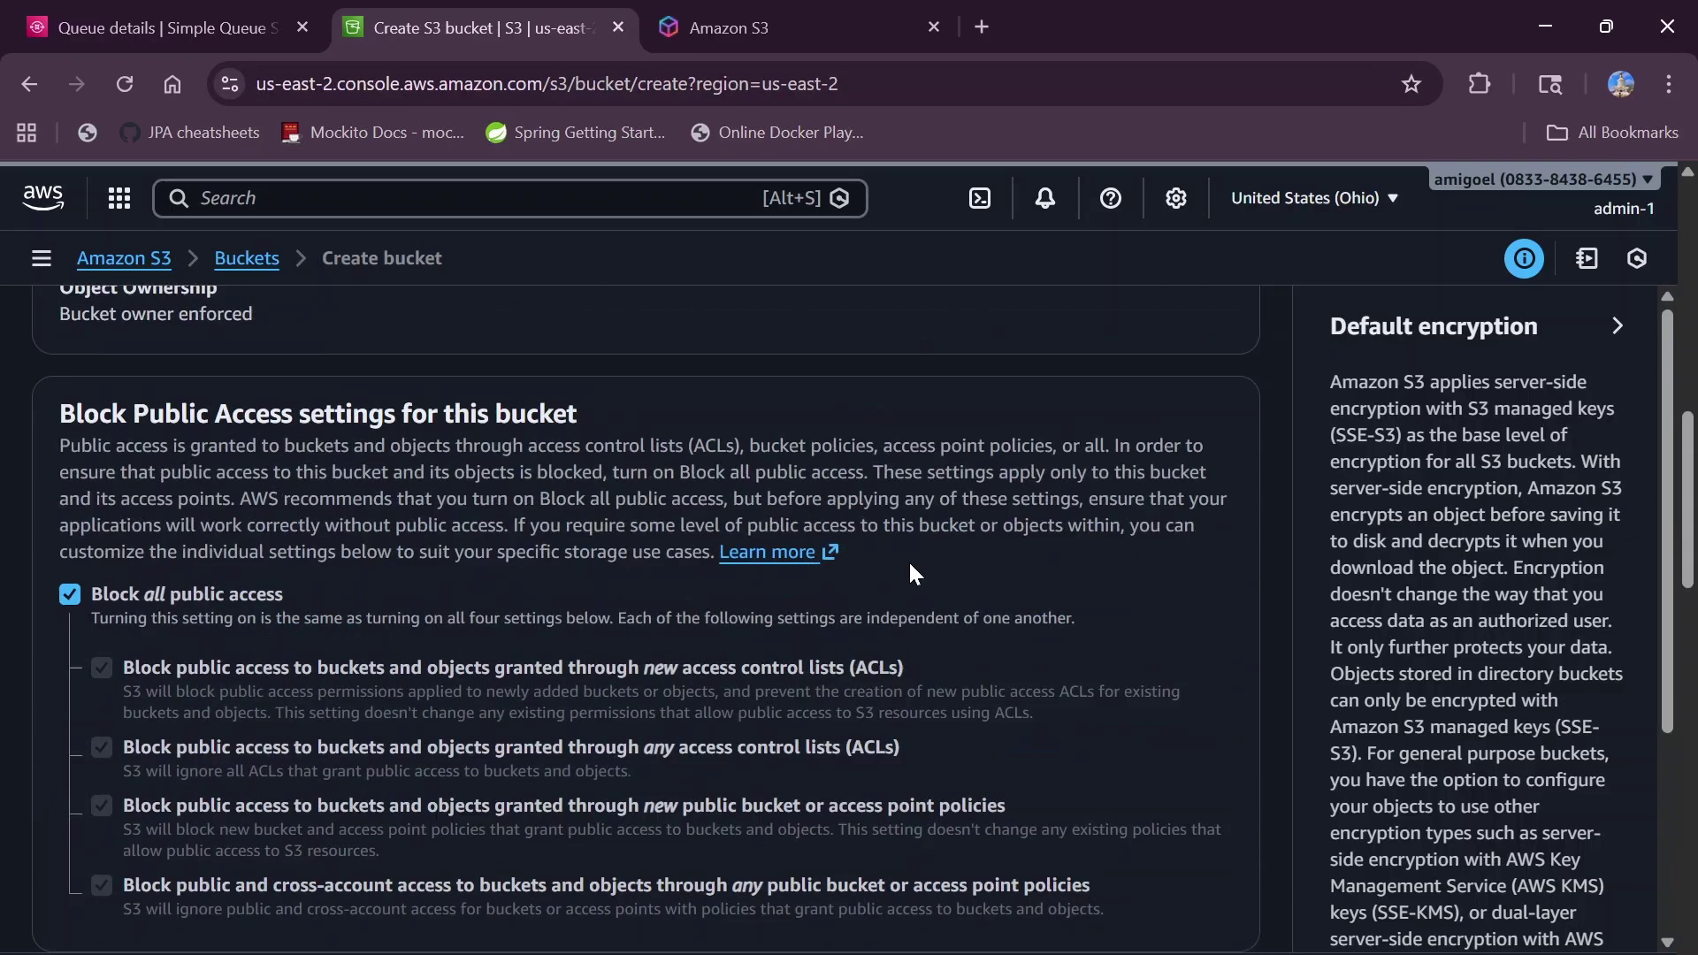
scroll(909, 560, down, 9)
scroll(911, 570, down, 5)
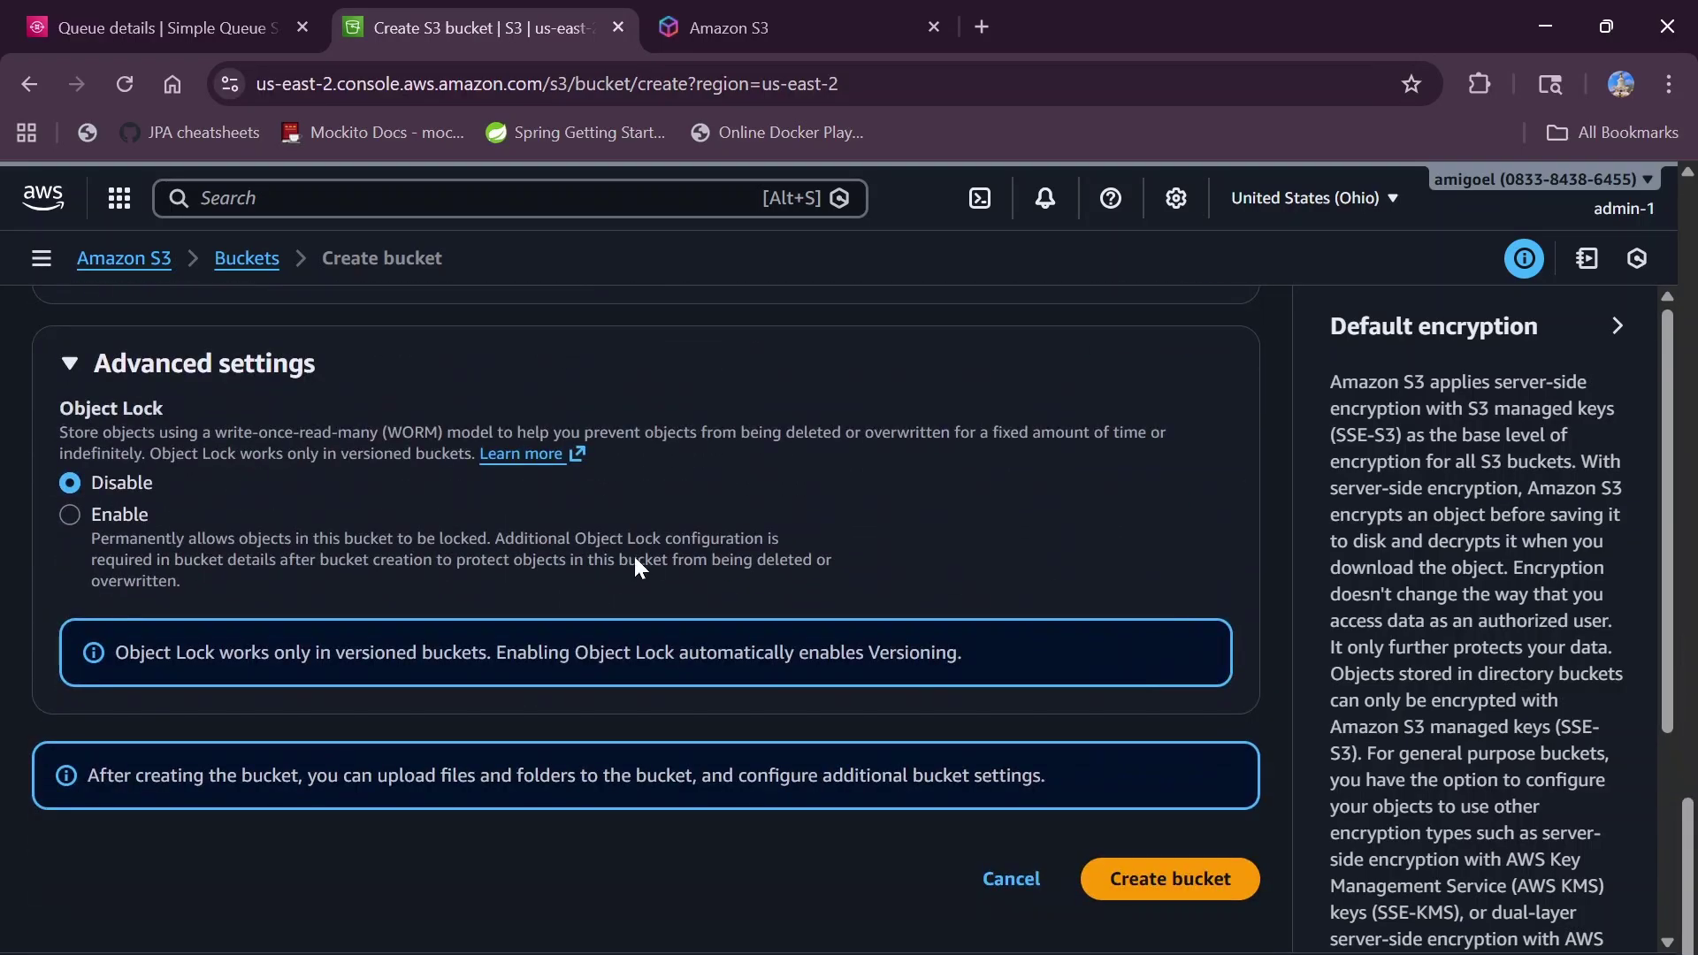
- Try to create the bucket, then change its name to mytestbucket1010 and try again
click(1176, 895)
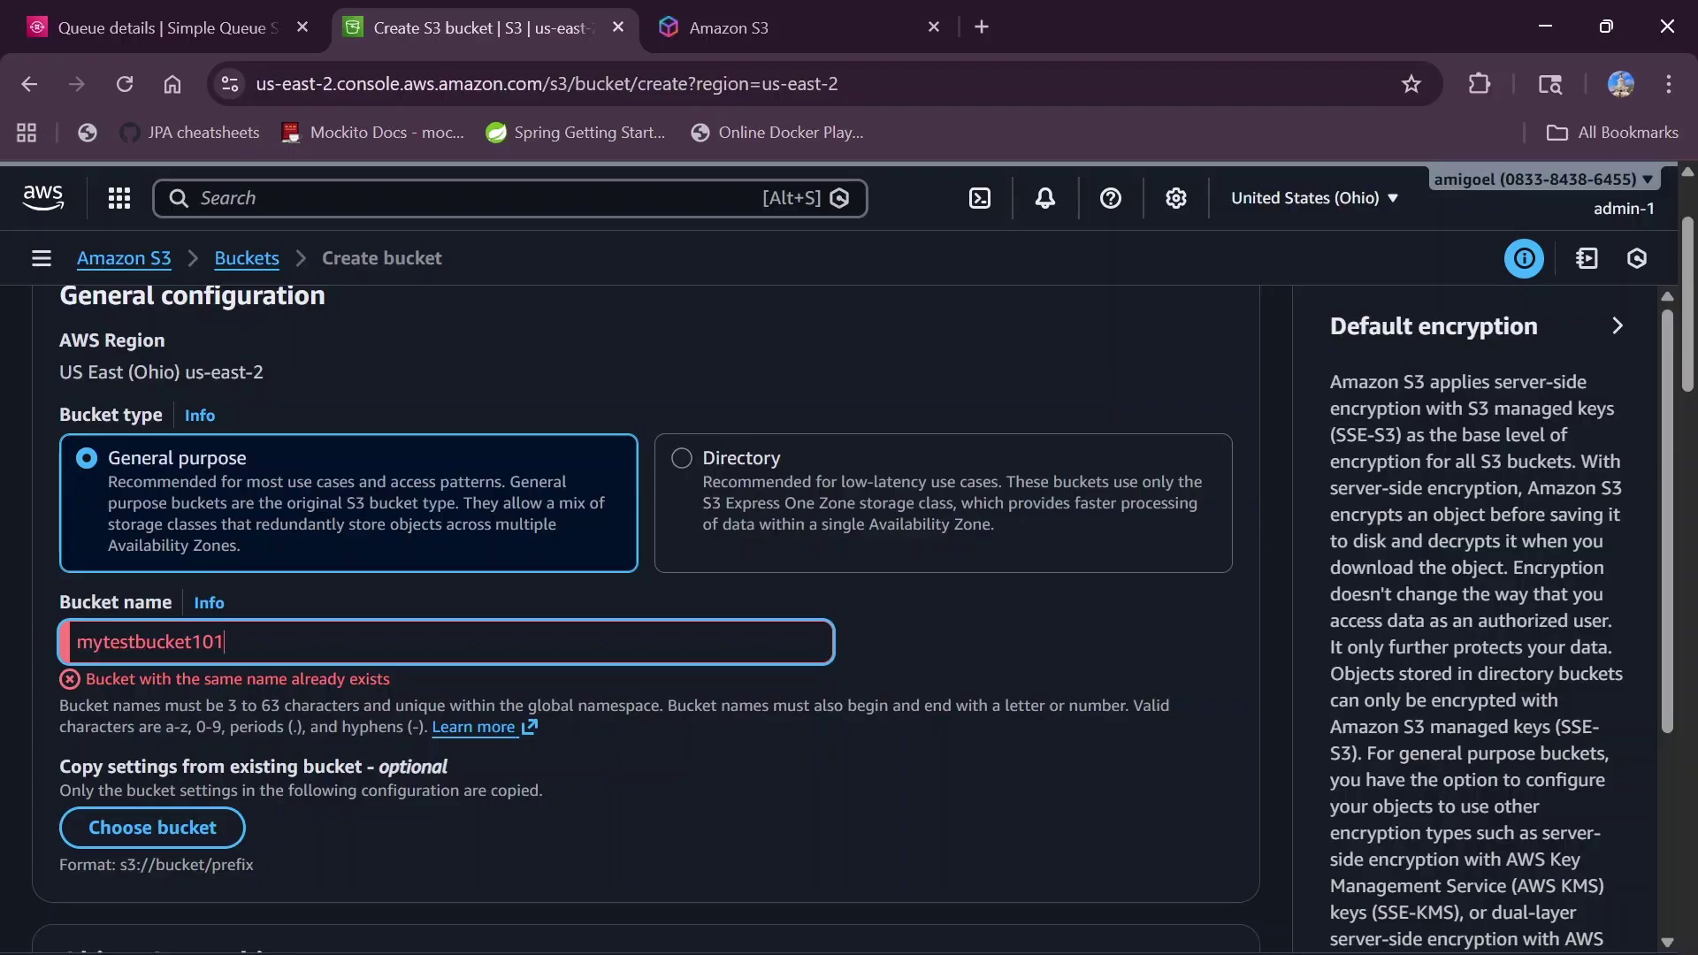
text(0)
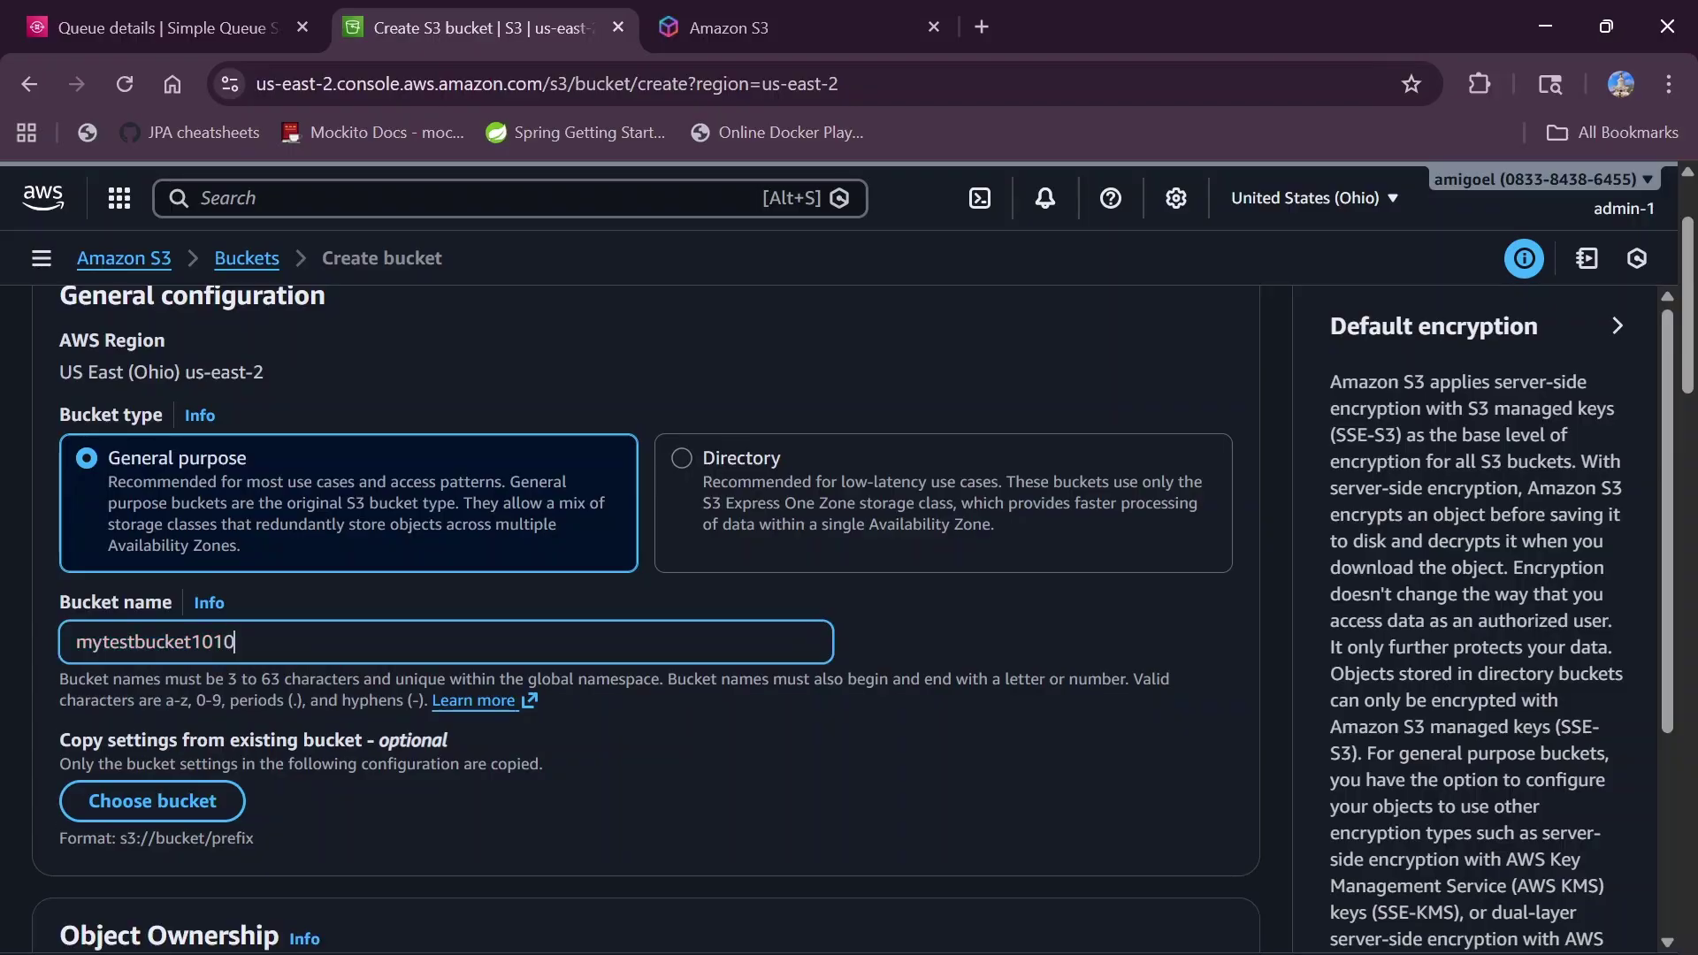
scroll(644, 842, down, 15)
scroll(378, 831, up, 15)
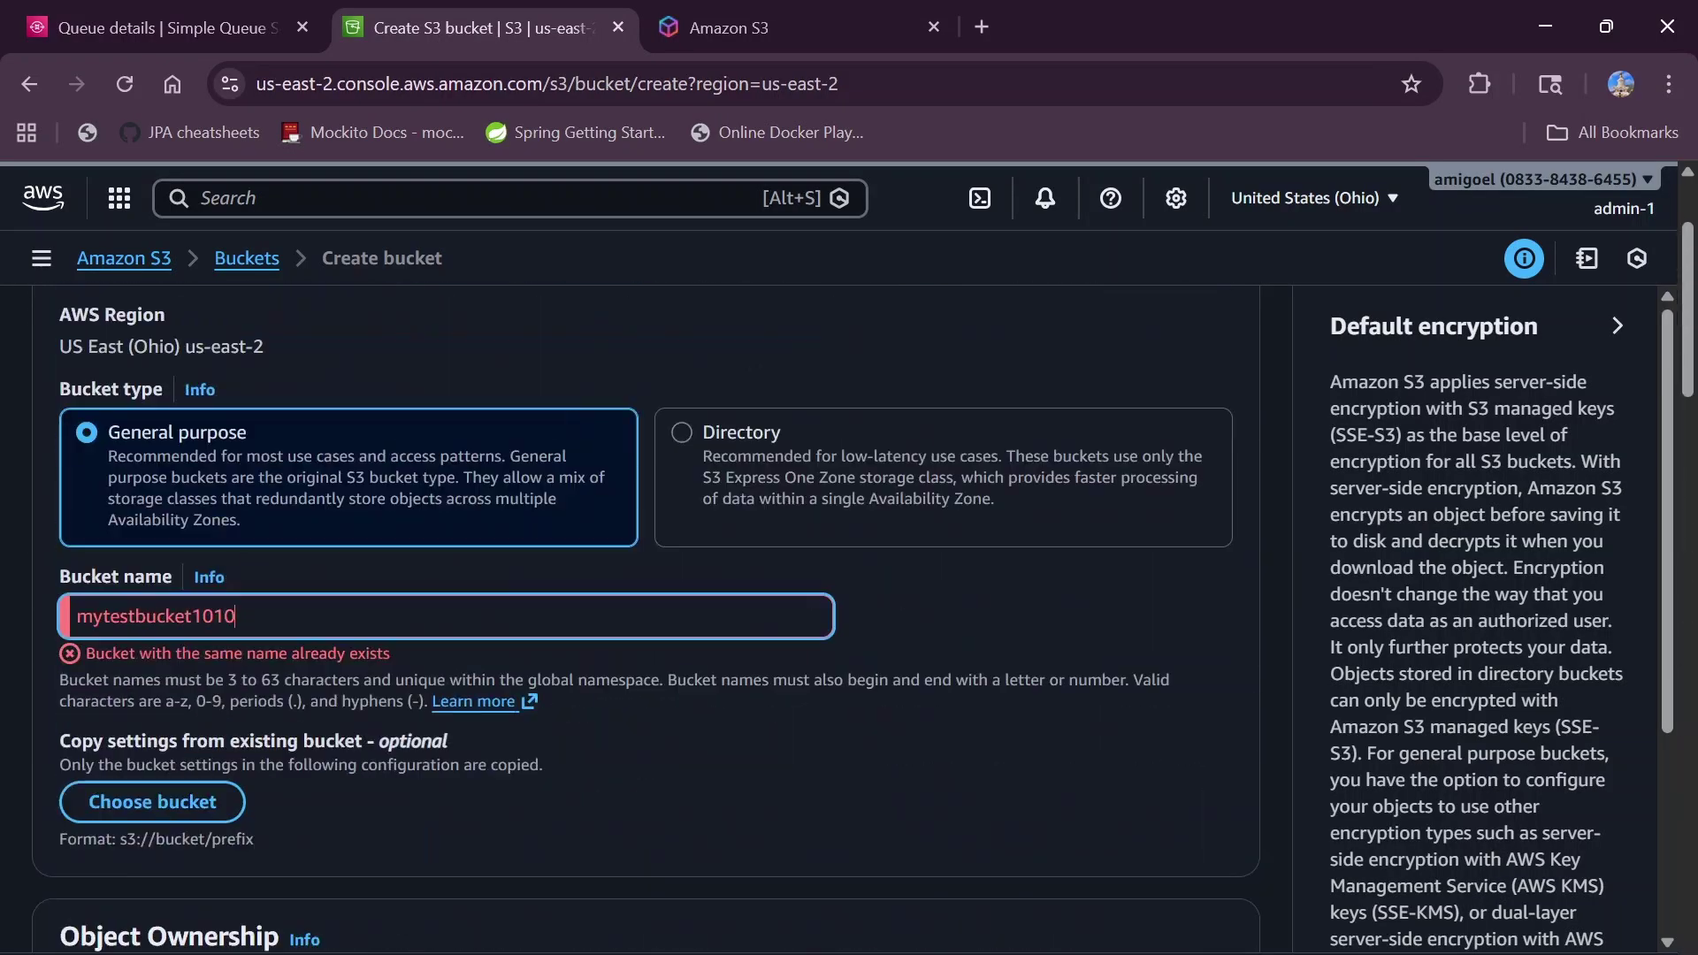
- Rename the bucket as mytestbucketyt1011
key(BackSpace)
key(BackSpace)
key(BackSpace)
key(BackSpace)
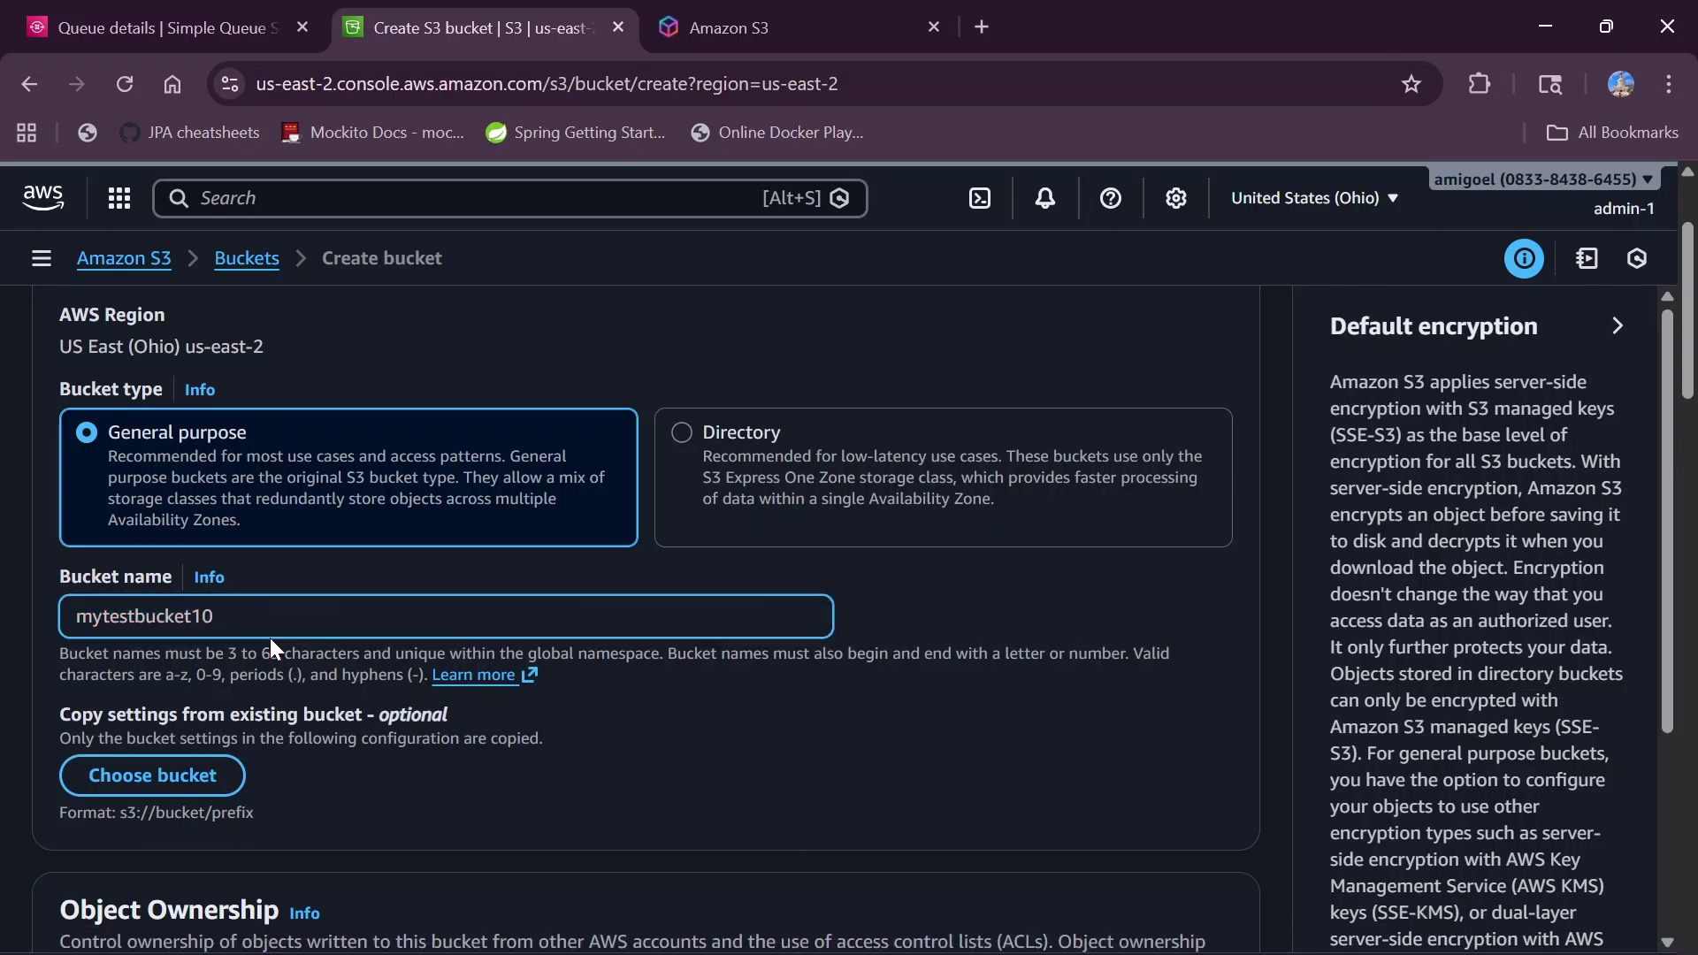
text(201)
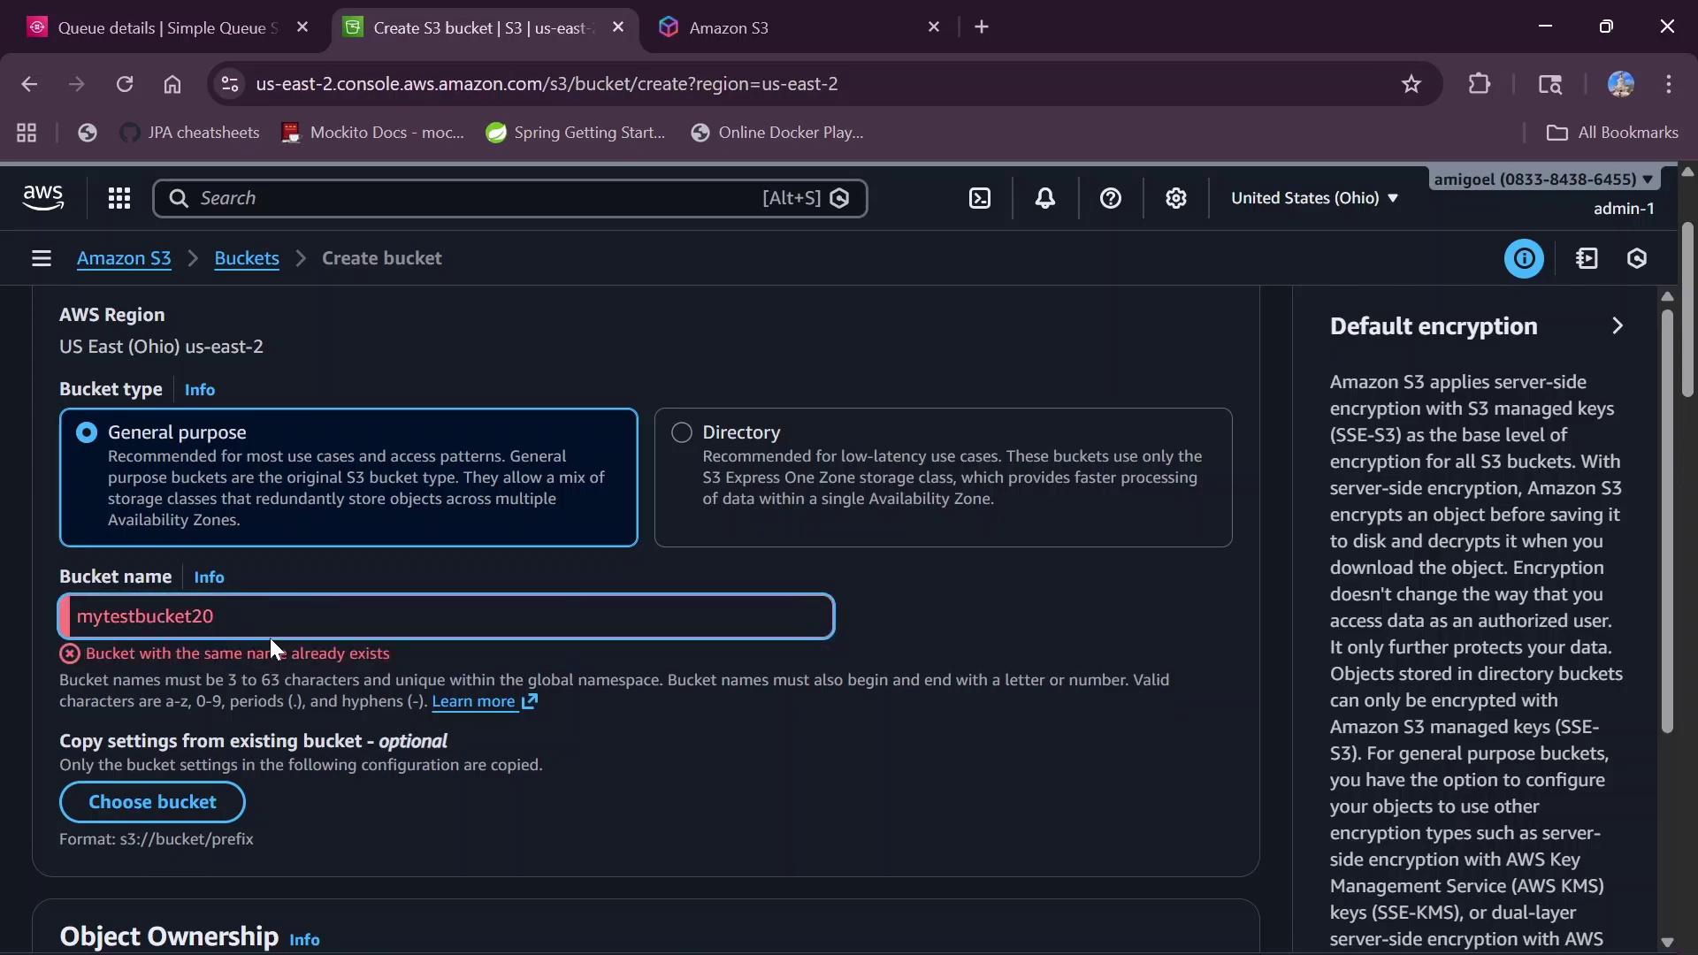
key(BackSpace)
key(BackSpace)
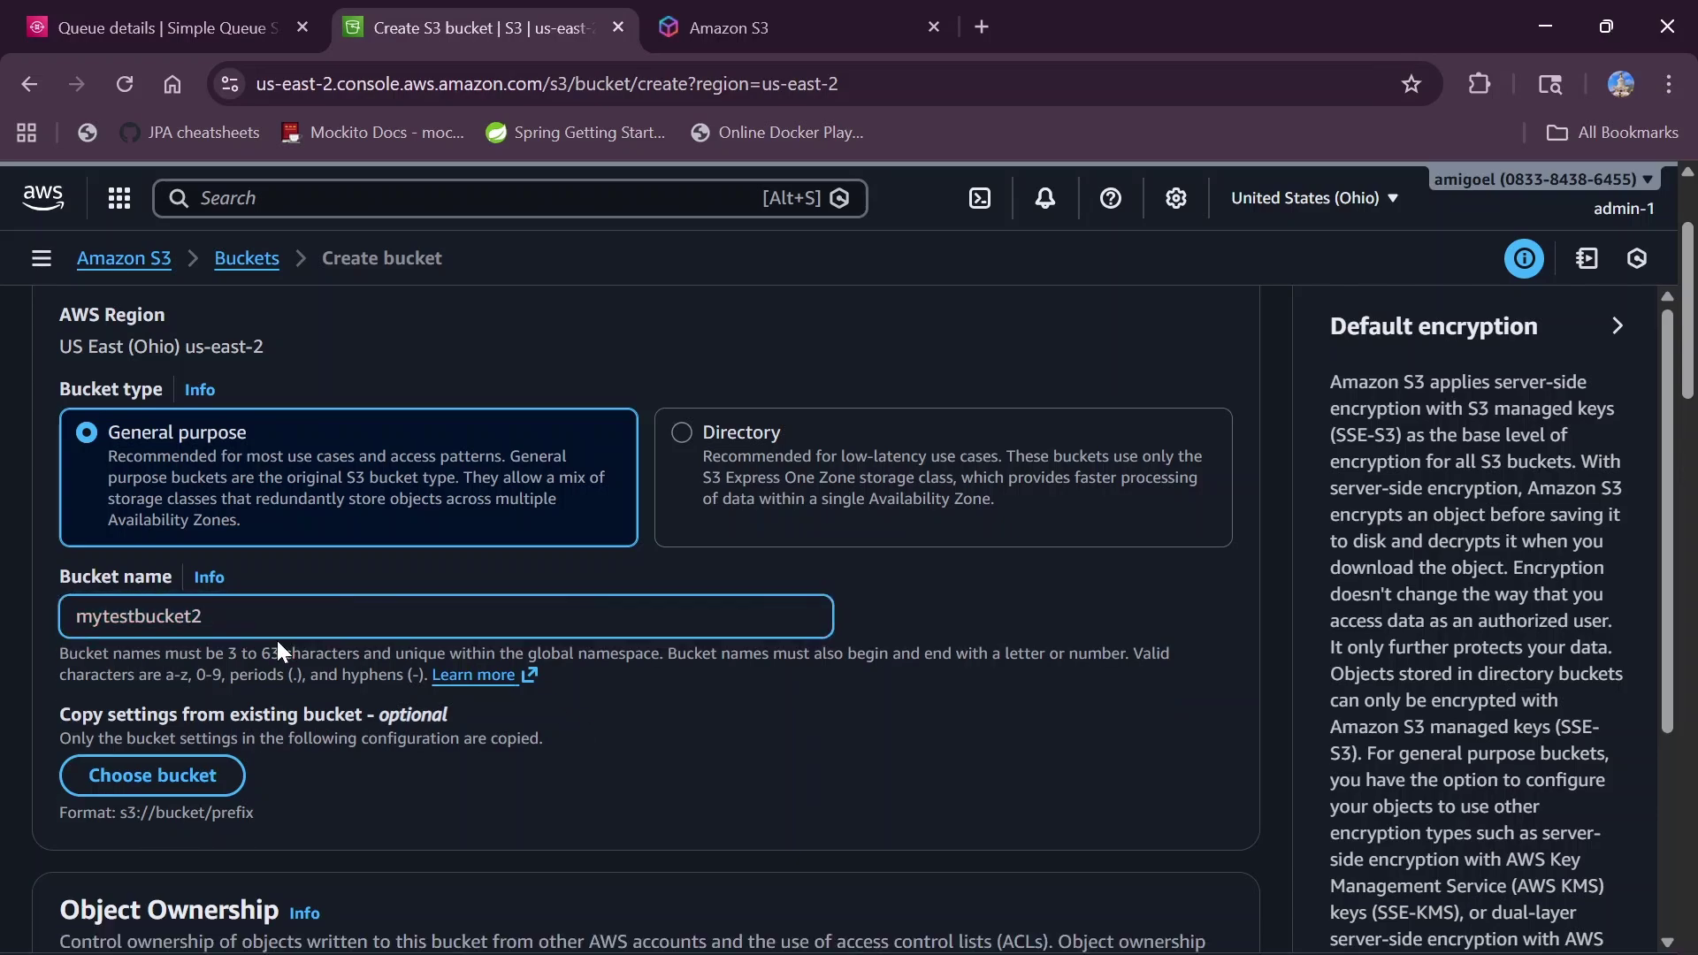
key(BackSpace)
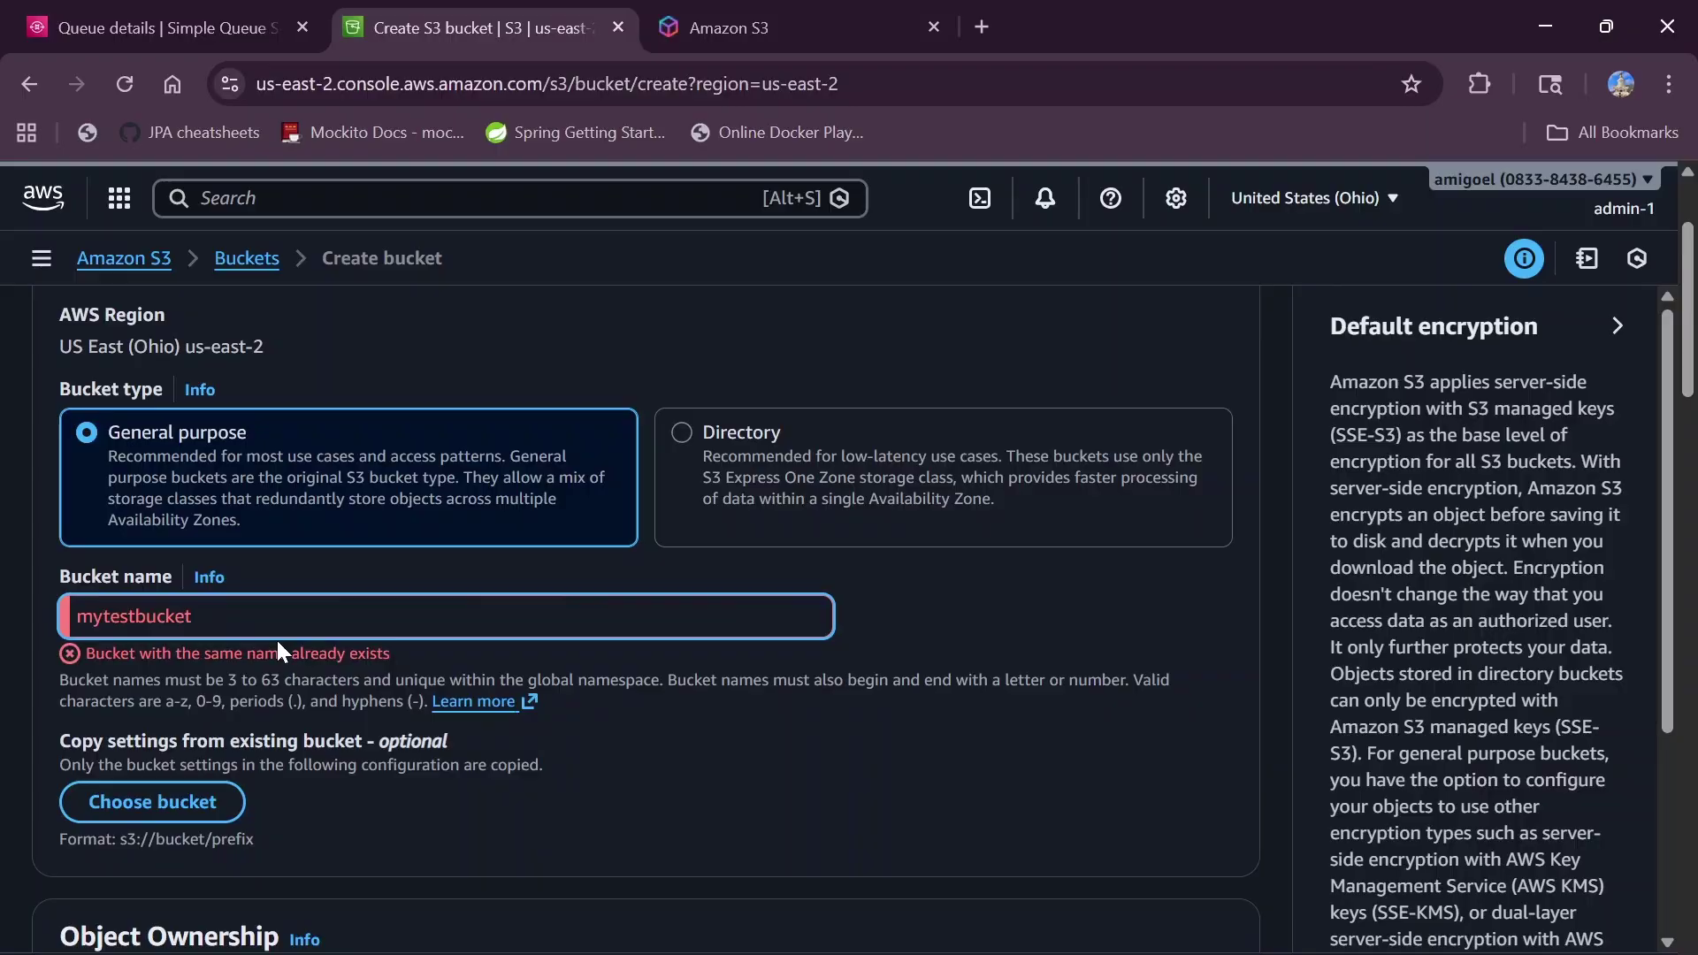
text(yt)
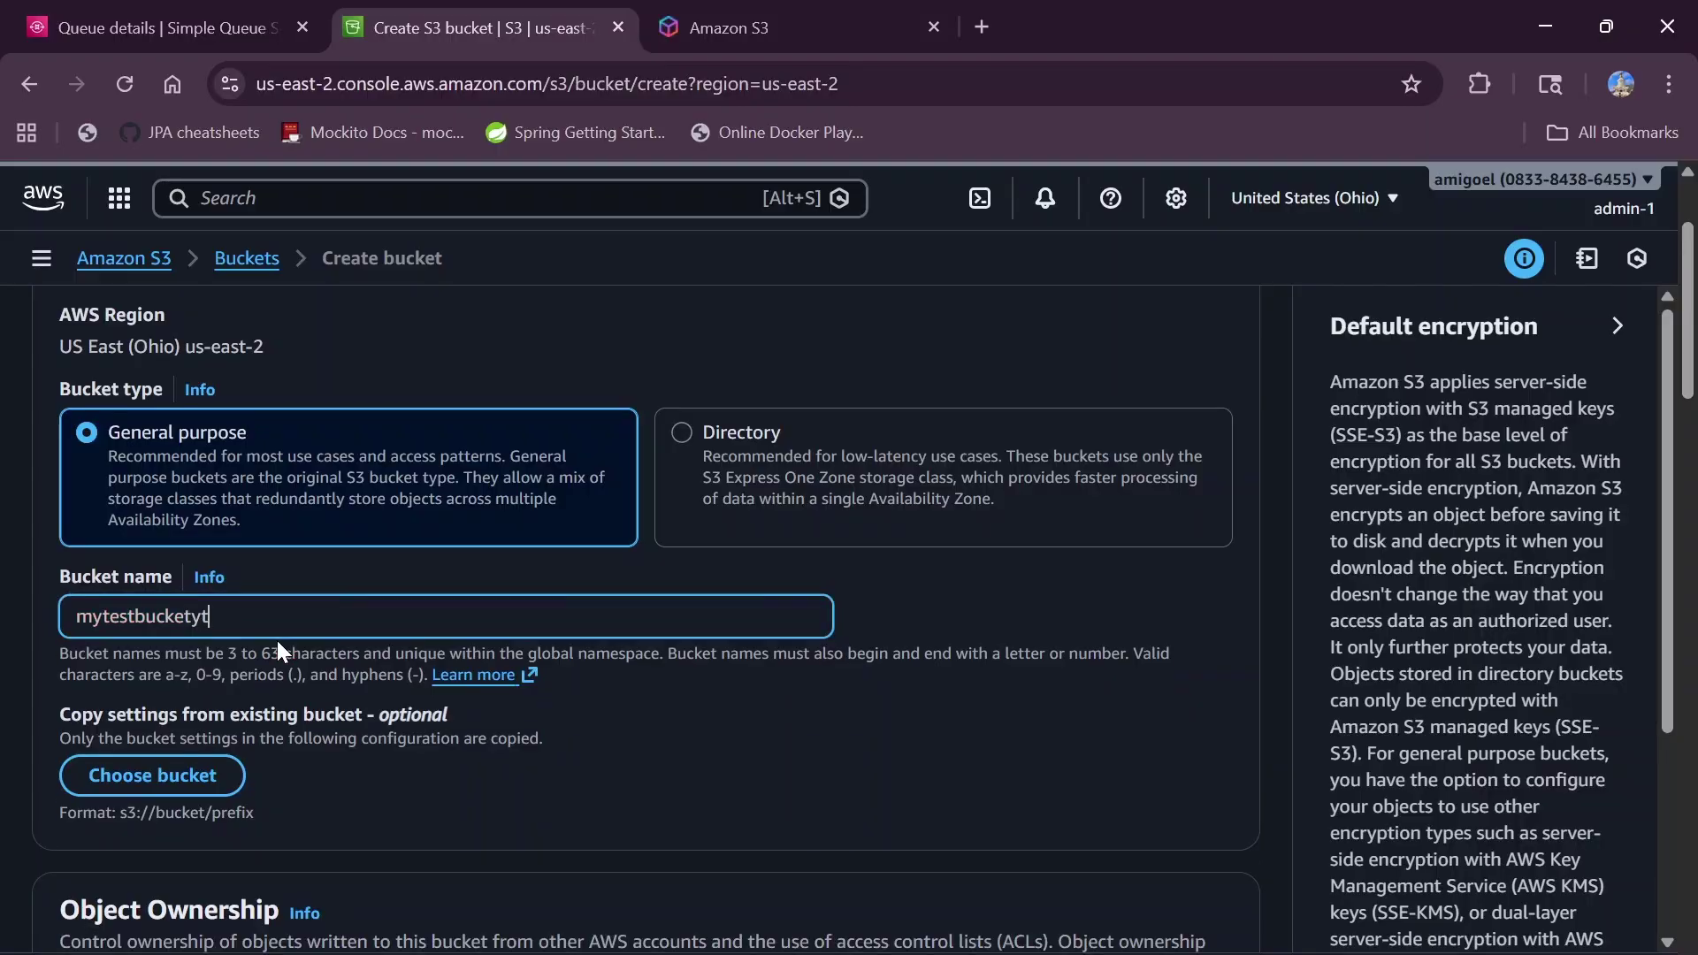
text(1011)
click(671, 798)
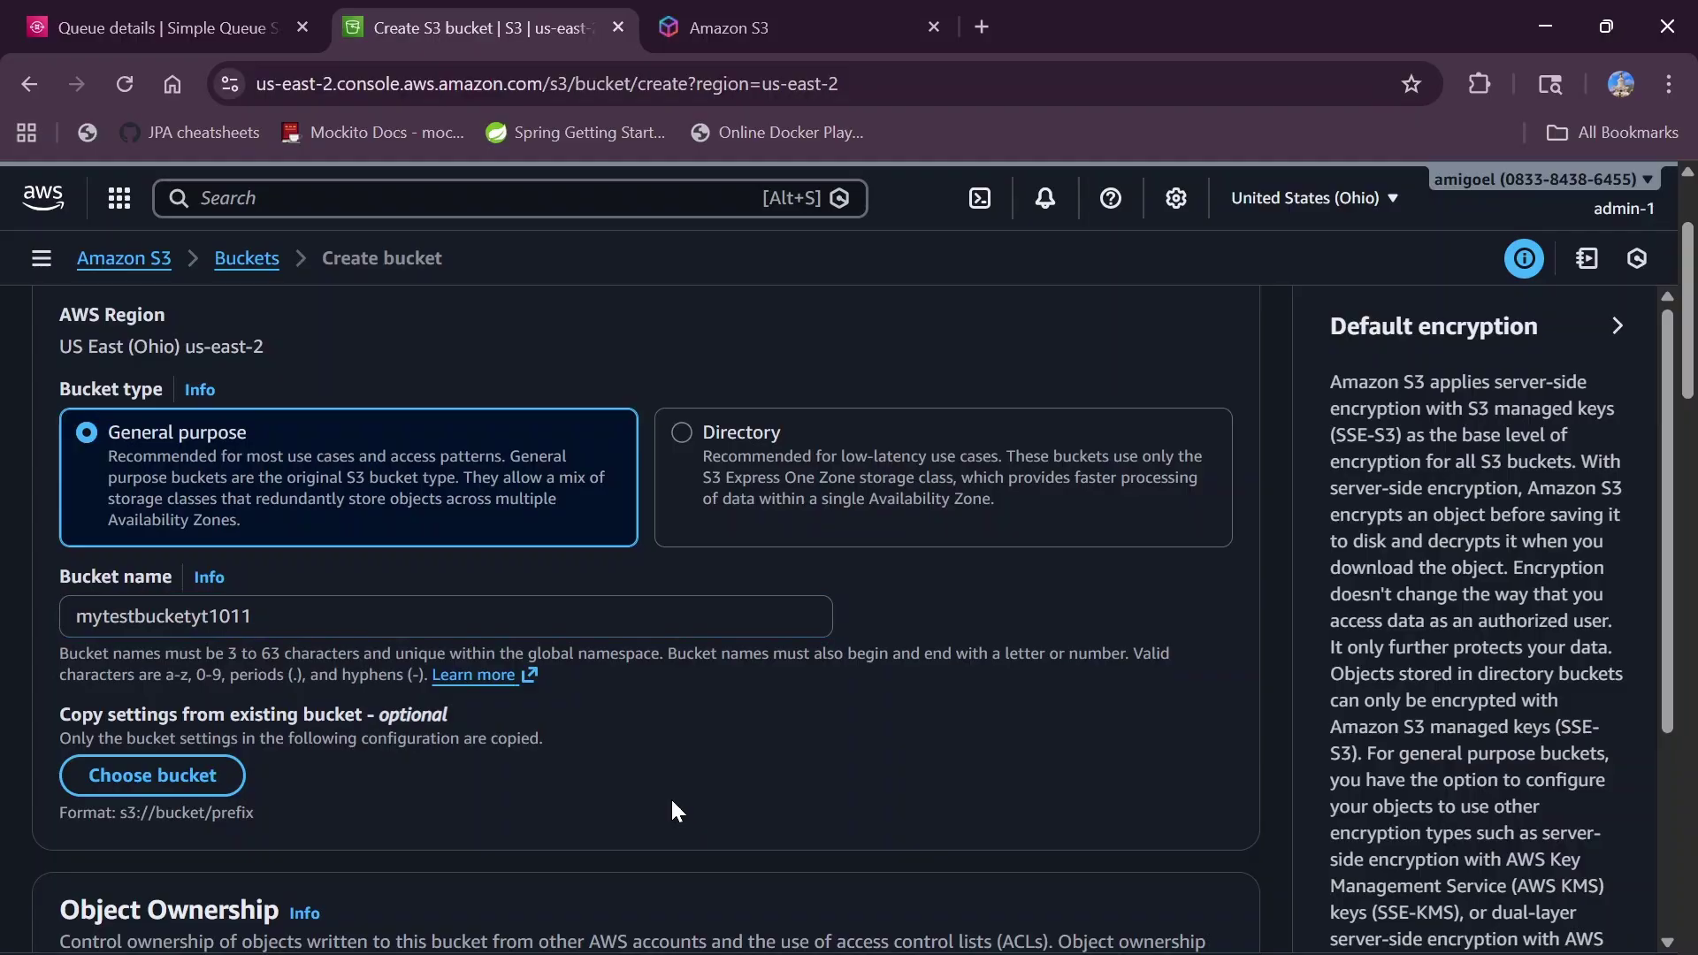
- Create the bucket with SSE-S3 encryption, Bucket Key enabled and Object Lock disabled
scroll(671, 798, down, 4)
scroll(670, 798, up, 5)
scroll(670, 798, down, 20)
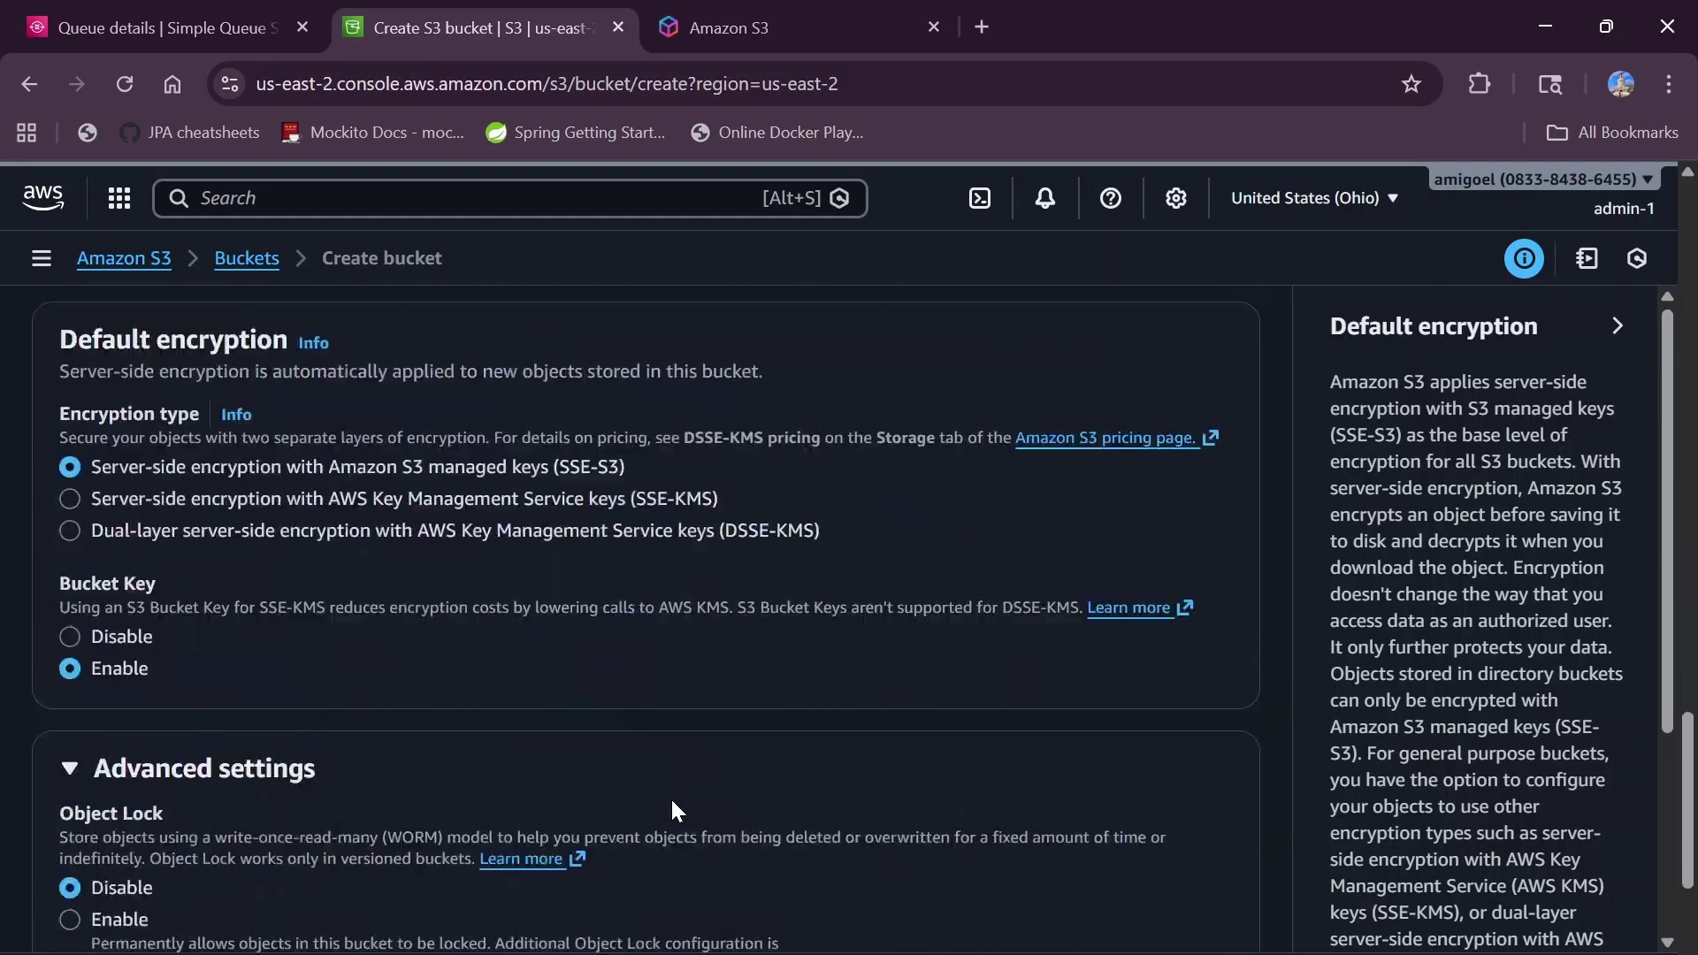
click(1159, 878)
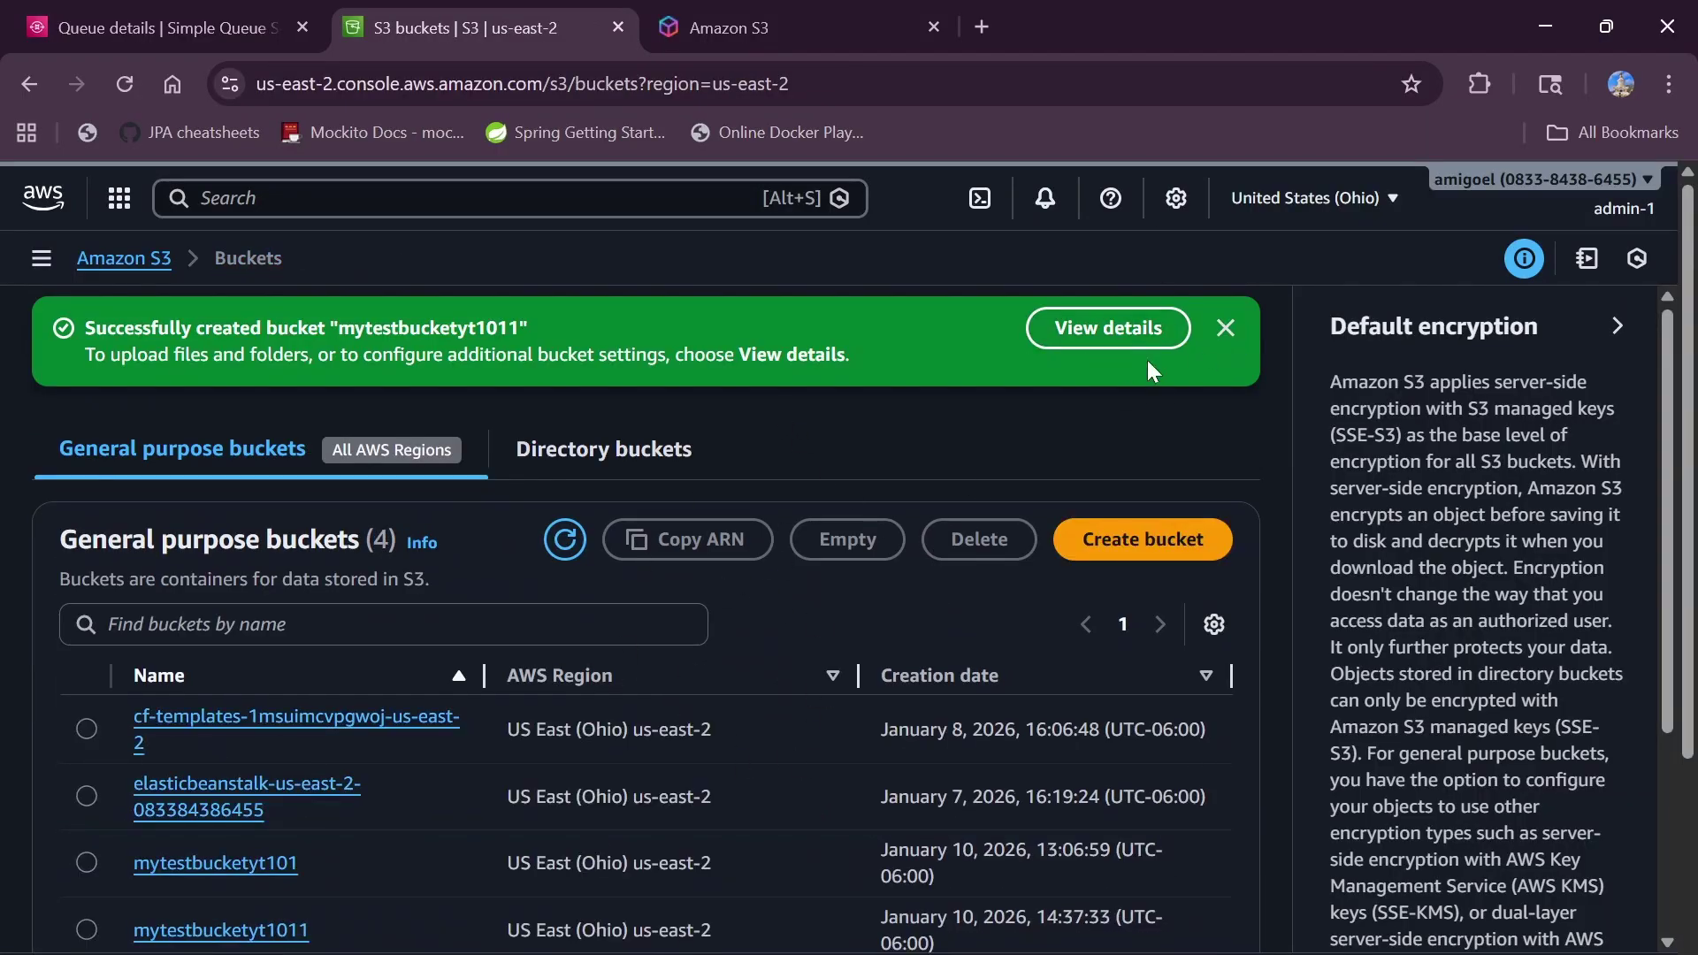
- Dismiss the creation notice and open the mytestbucketyt1011 bucket from the general purpose bucket list
click(1225, 329)
scroll(428, 713, down, 1)
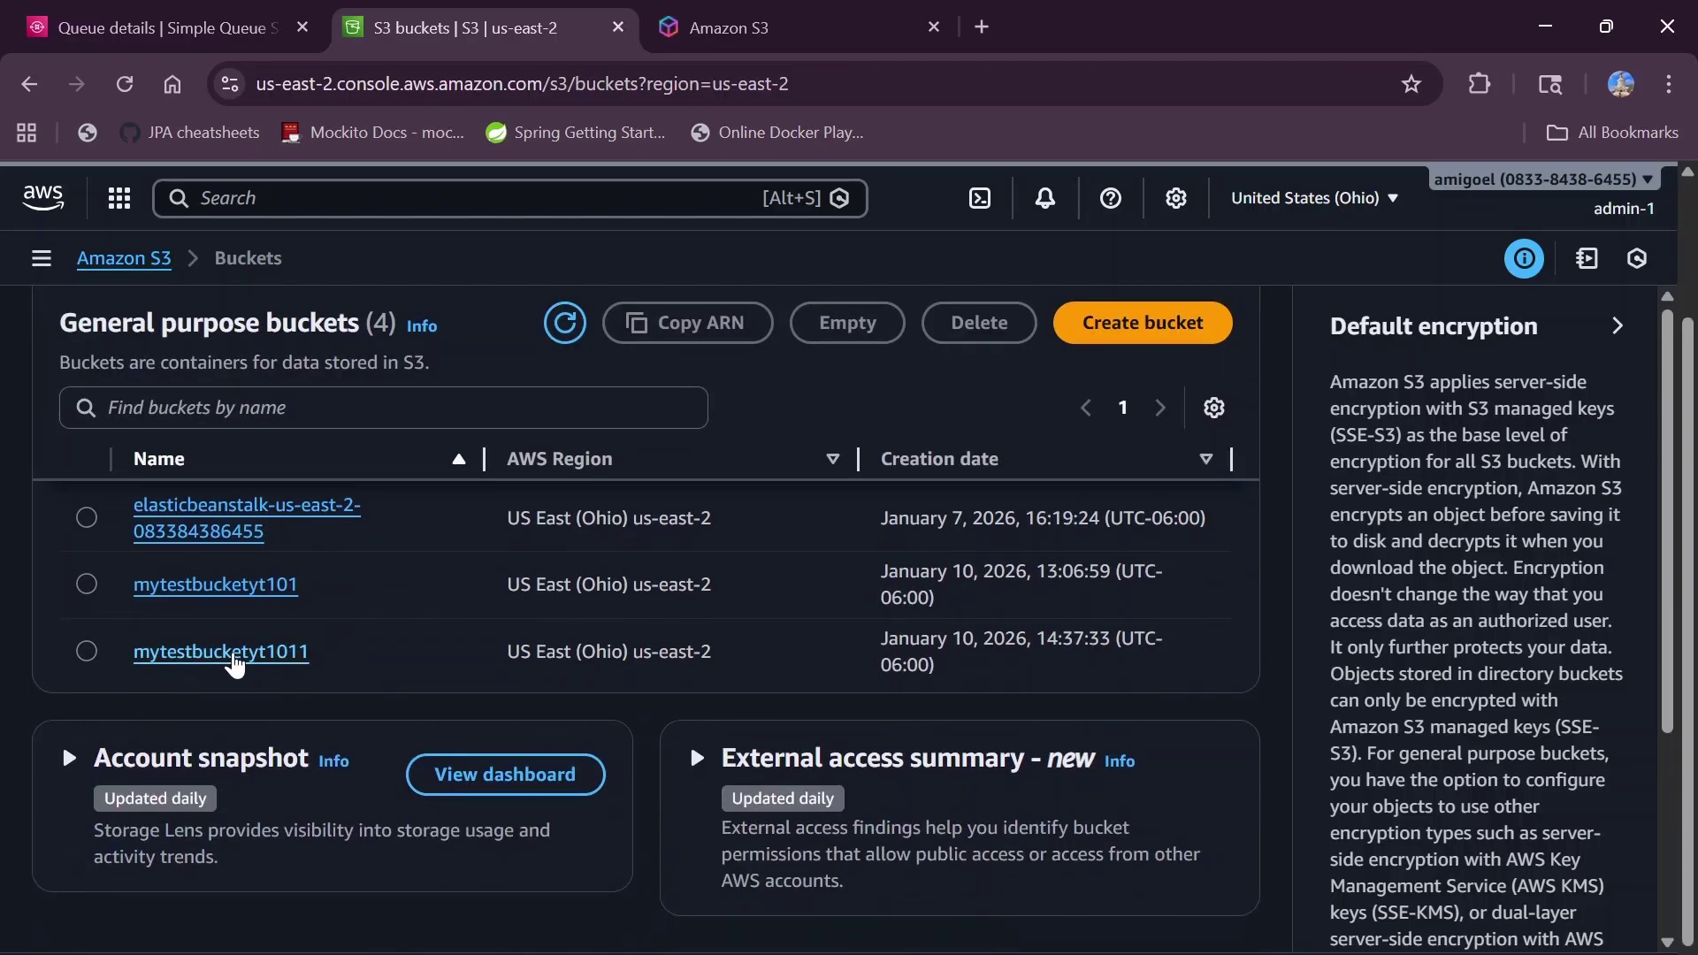
click(240, 665)
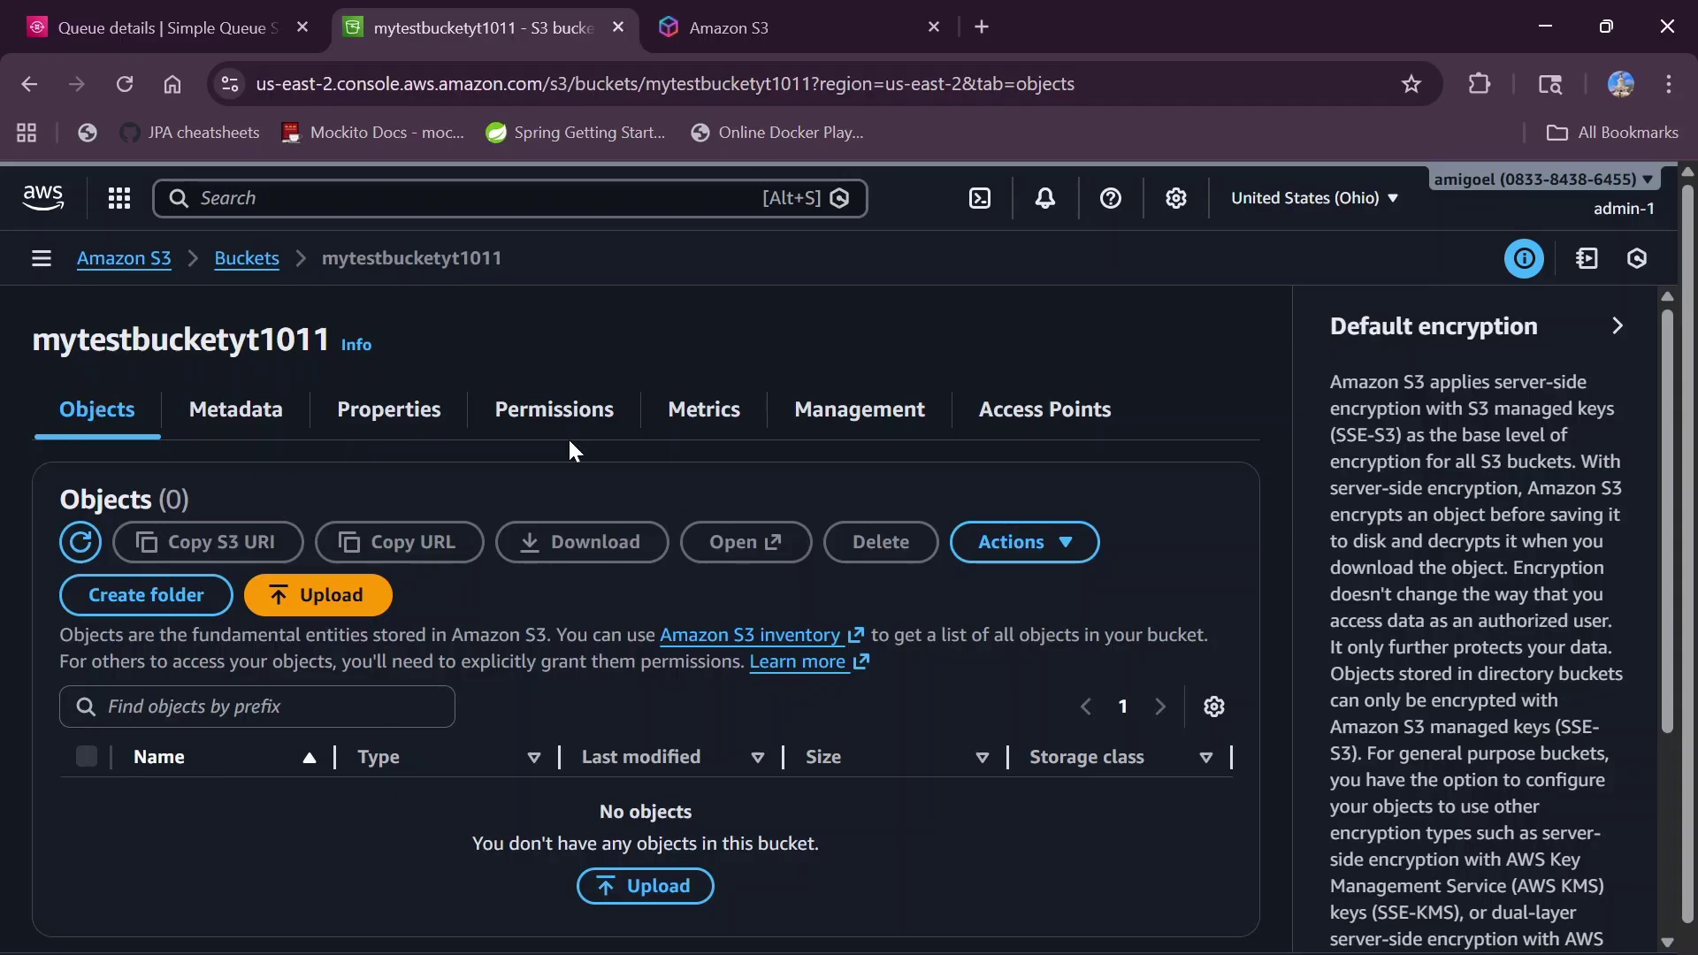
- Examine the bucket's metadata configuration and its properties, including the overview, Bucket Versioning and user-defined tags
click(237, 411)
scroll(479, 715, down, 3)
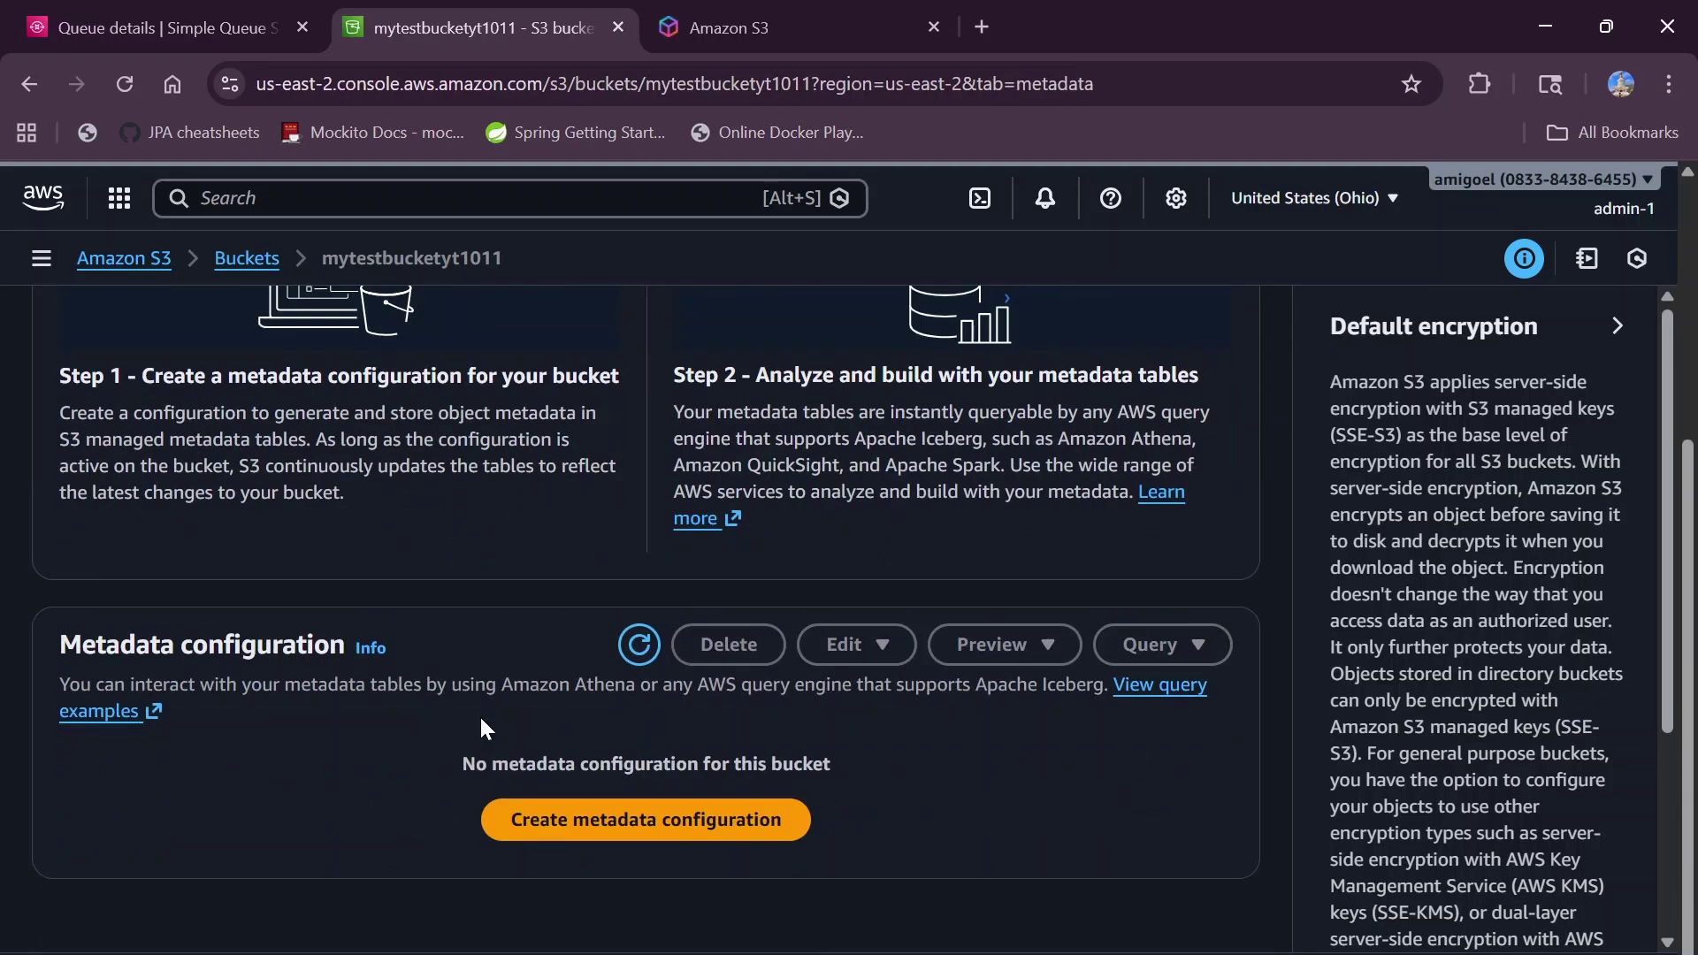
scroll(479, 714, up, 5)
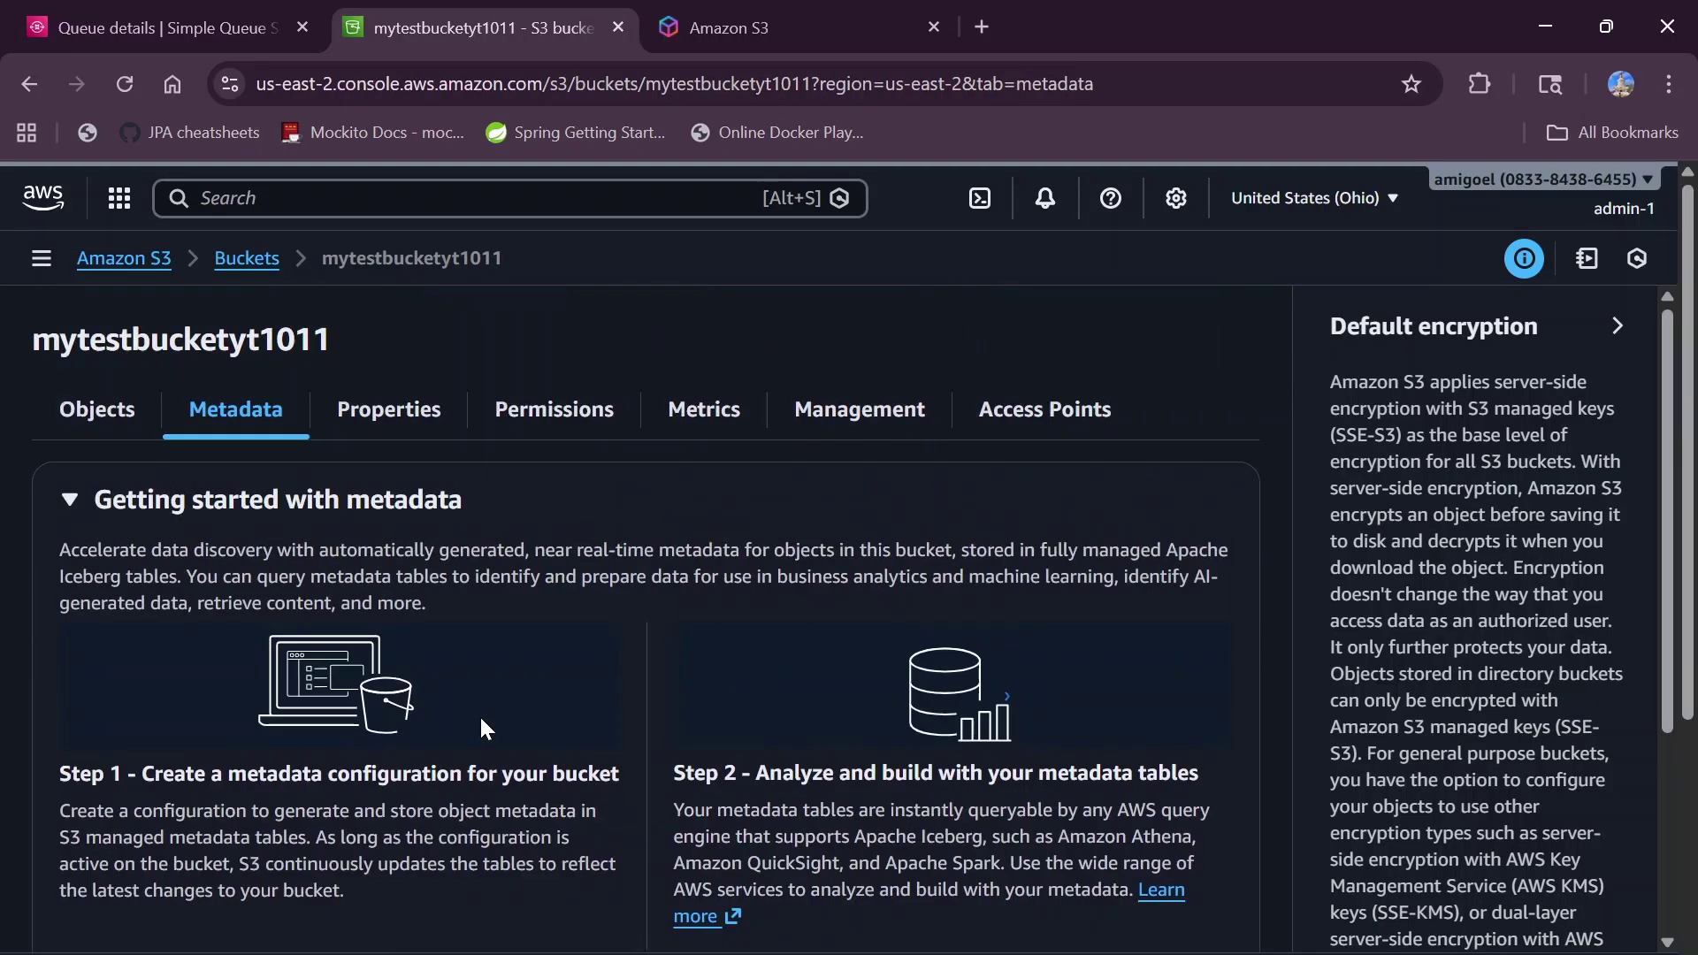
click(382, 407)
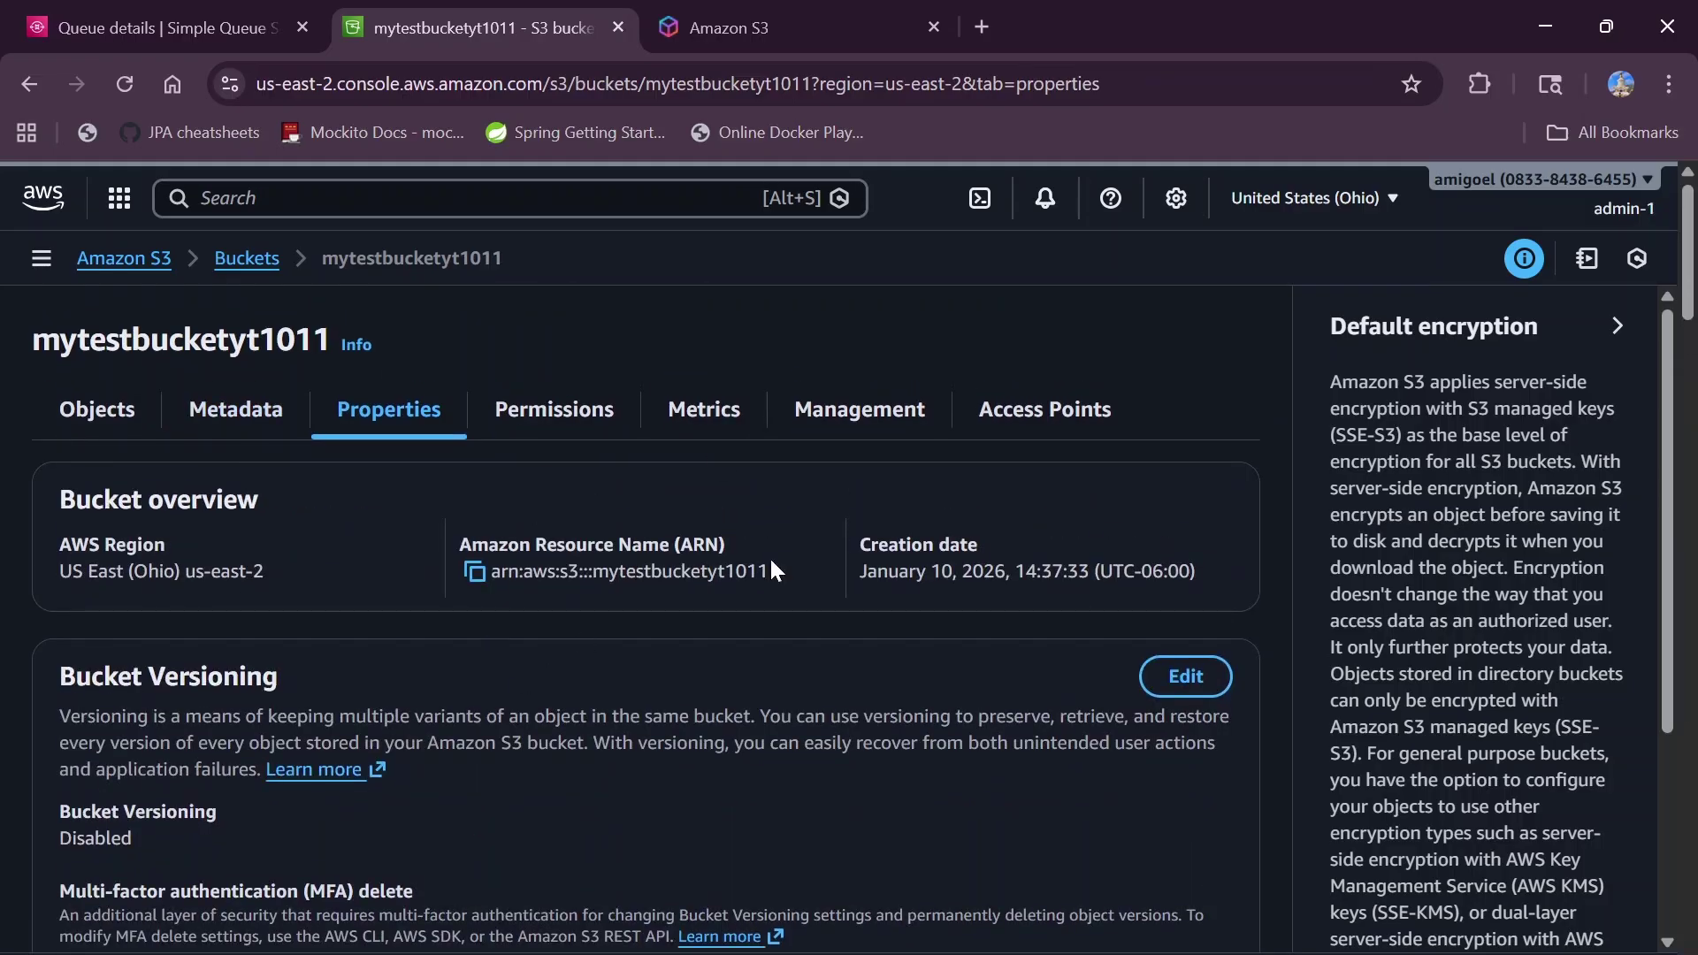
scroll(705, 776, down, 2)
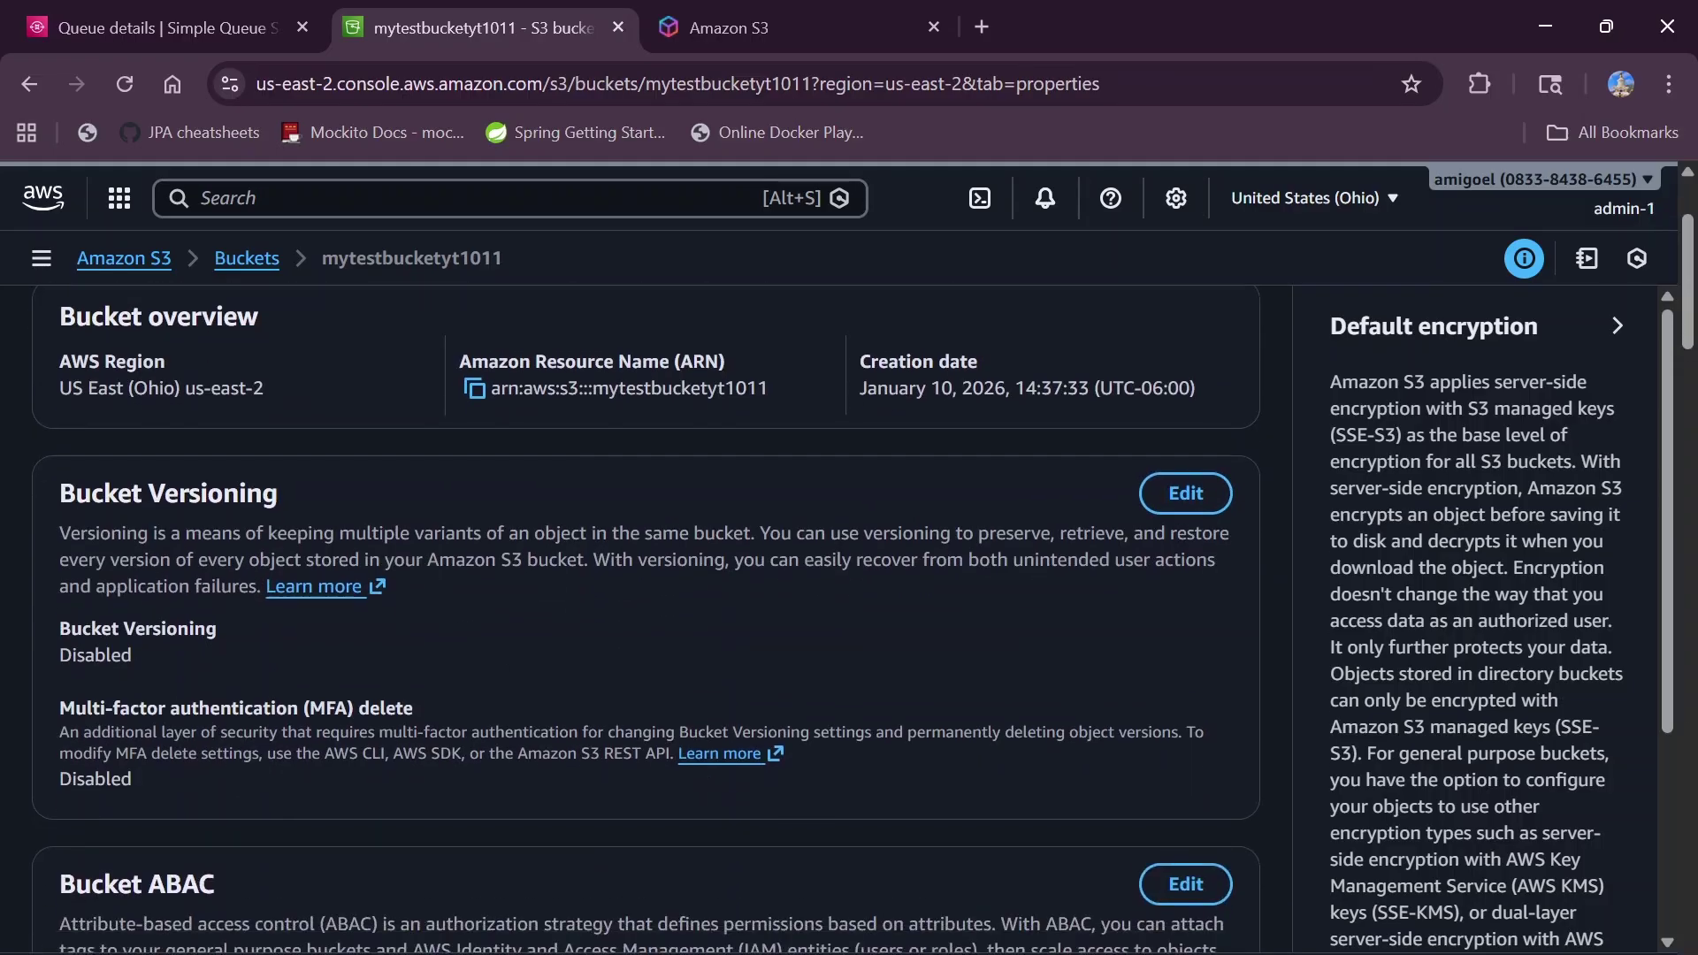
drag(138, 656, 72, 656)
scroll(348, 790, down, 6)
scroll(349, 794, down, 4)
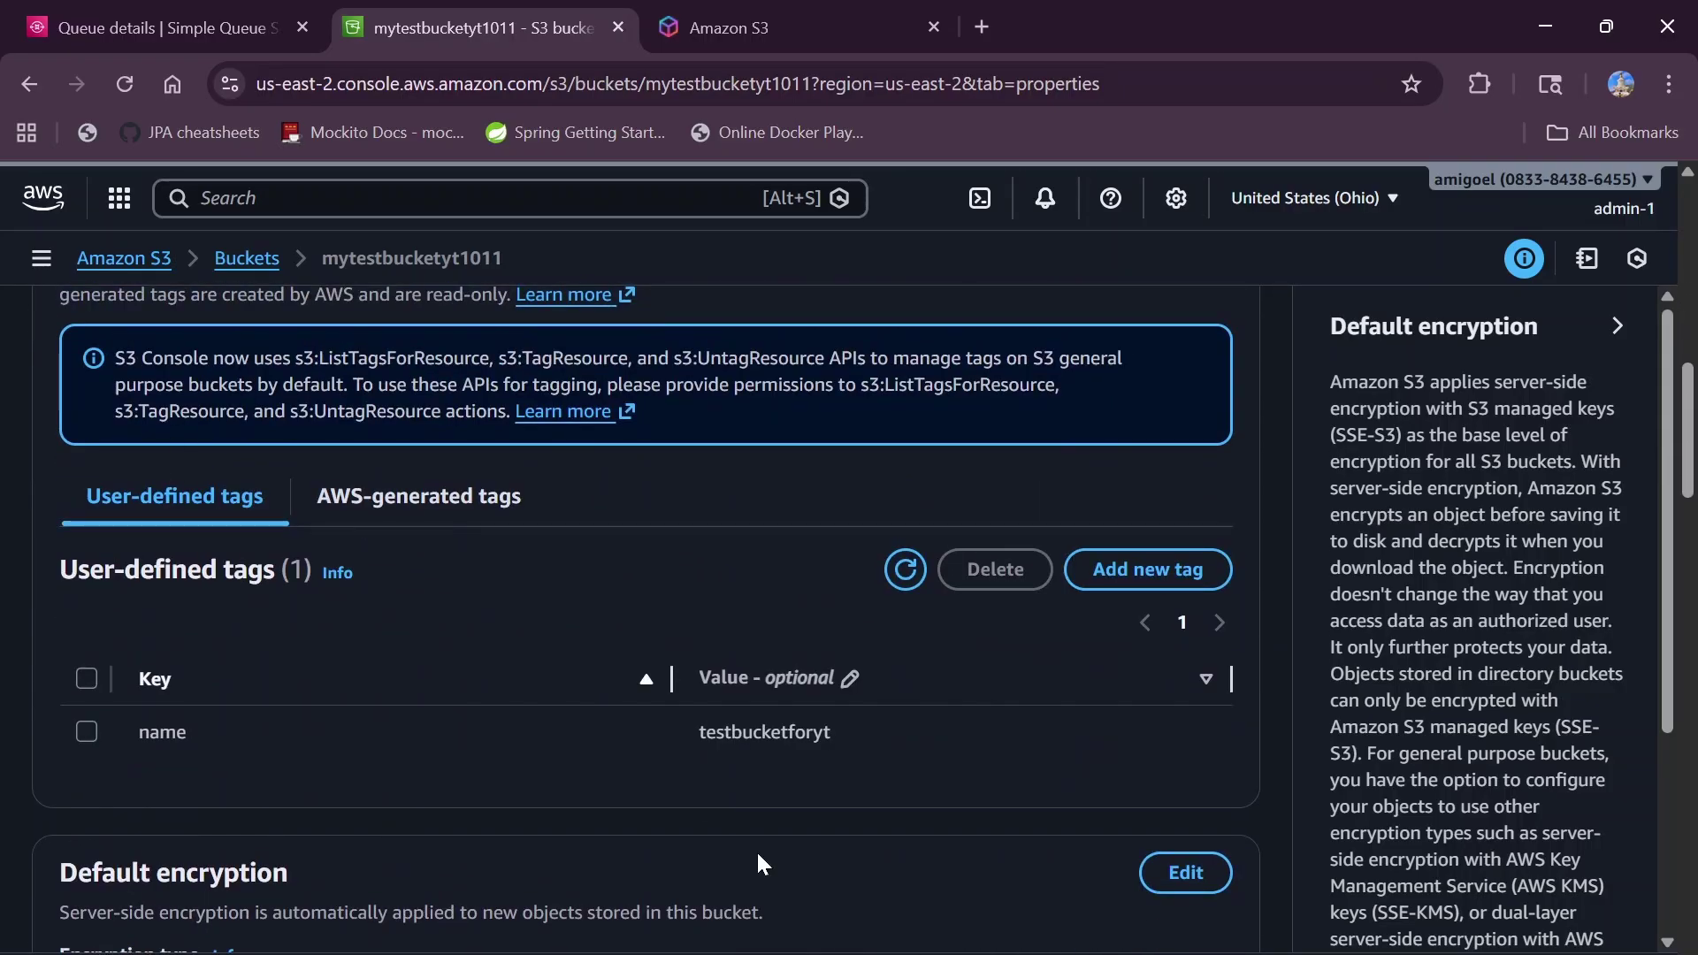
- Examine the bucket's remaining properties, from the tag value and default encryption through event notifications and transfer acceleration to static website hosting
drag(858, 734, 613, 739)
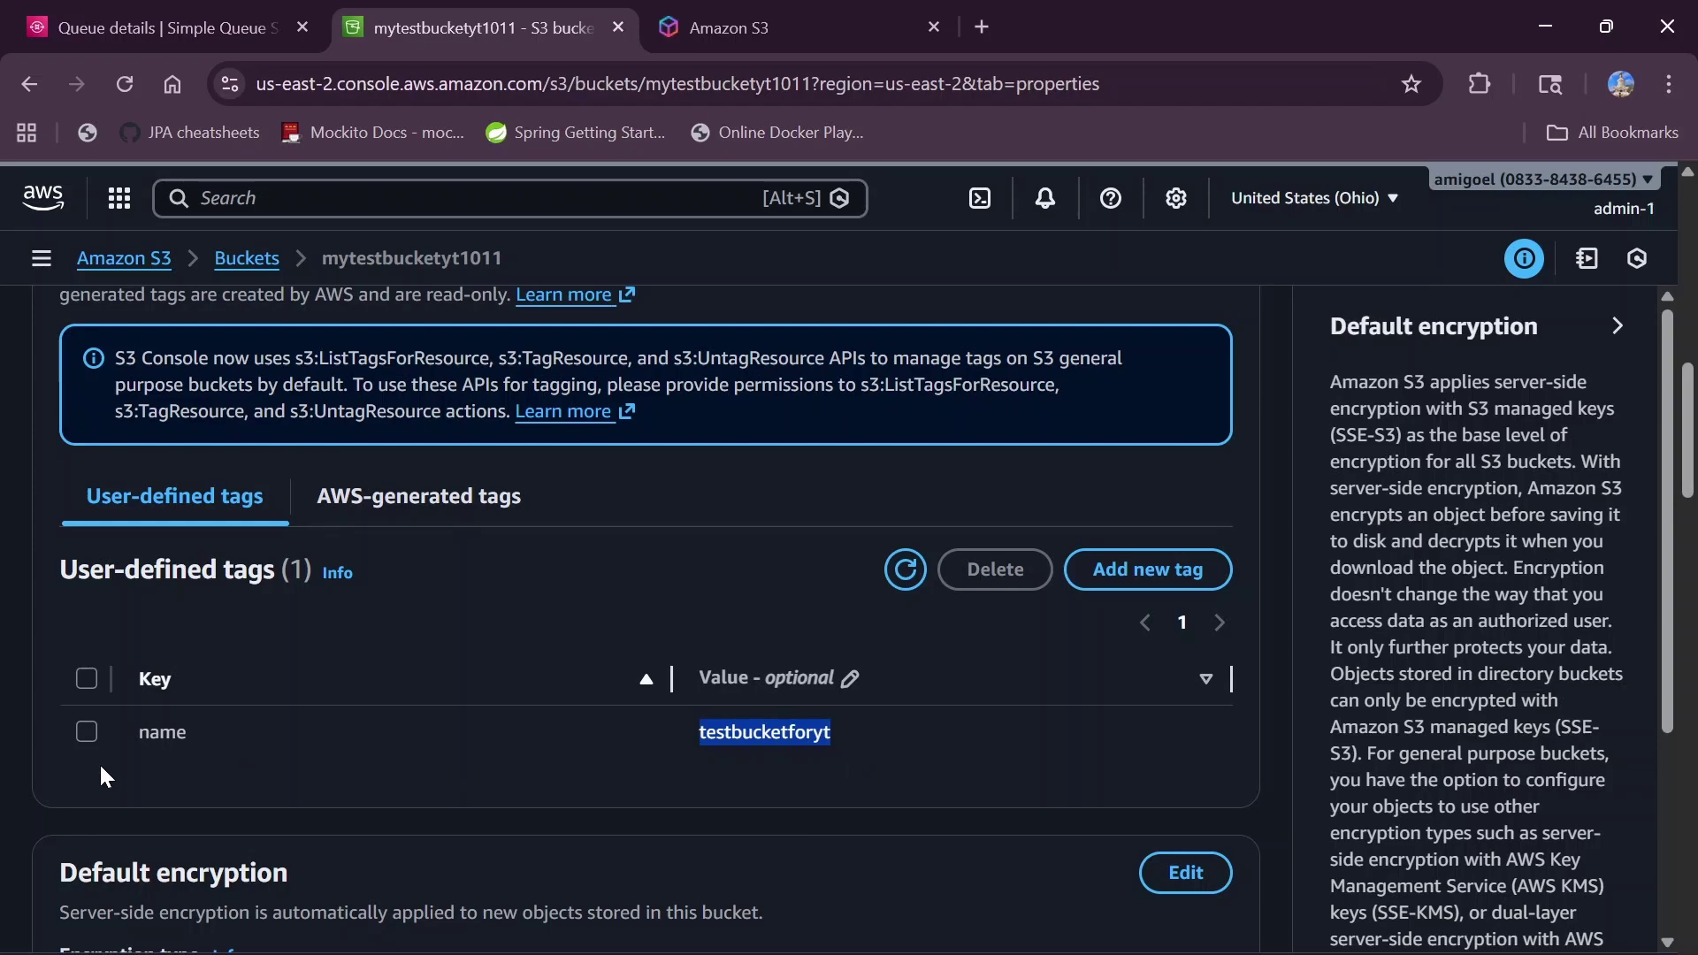
scroll(253, 851, down, 4)
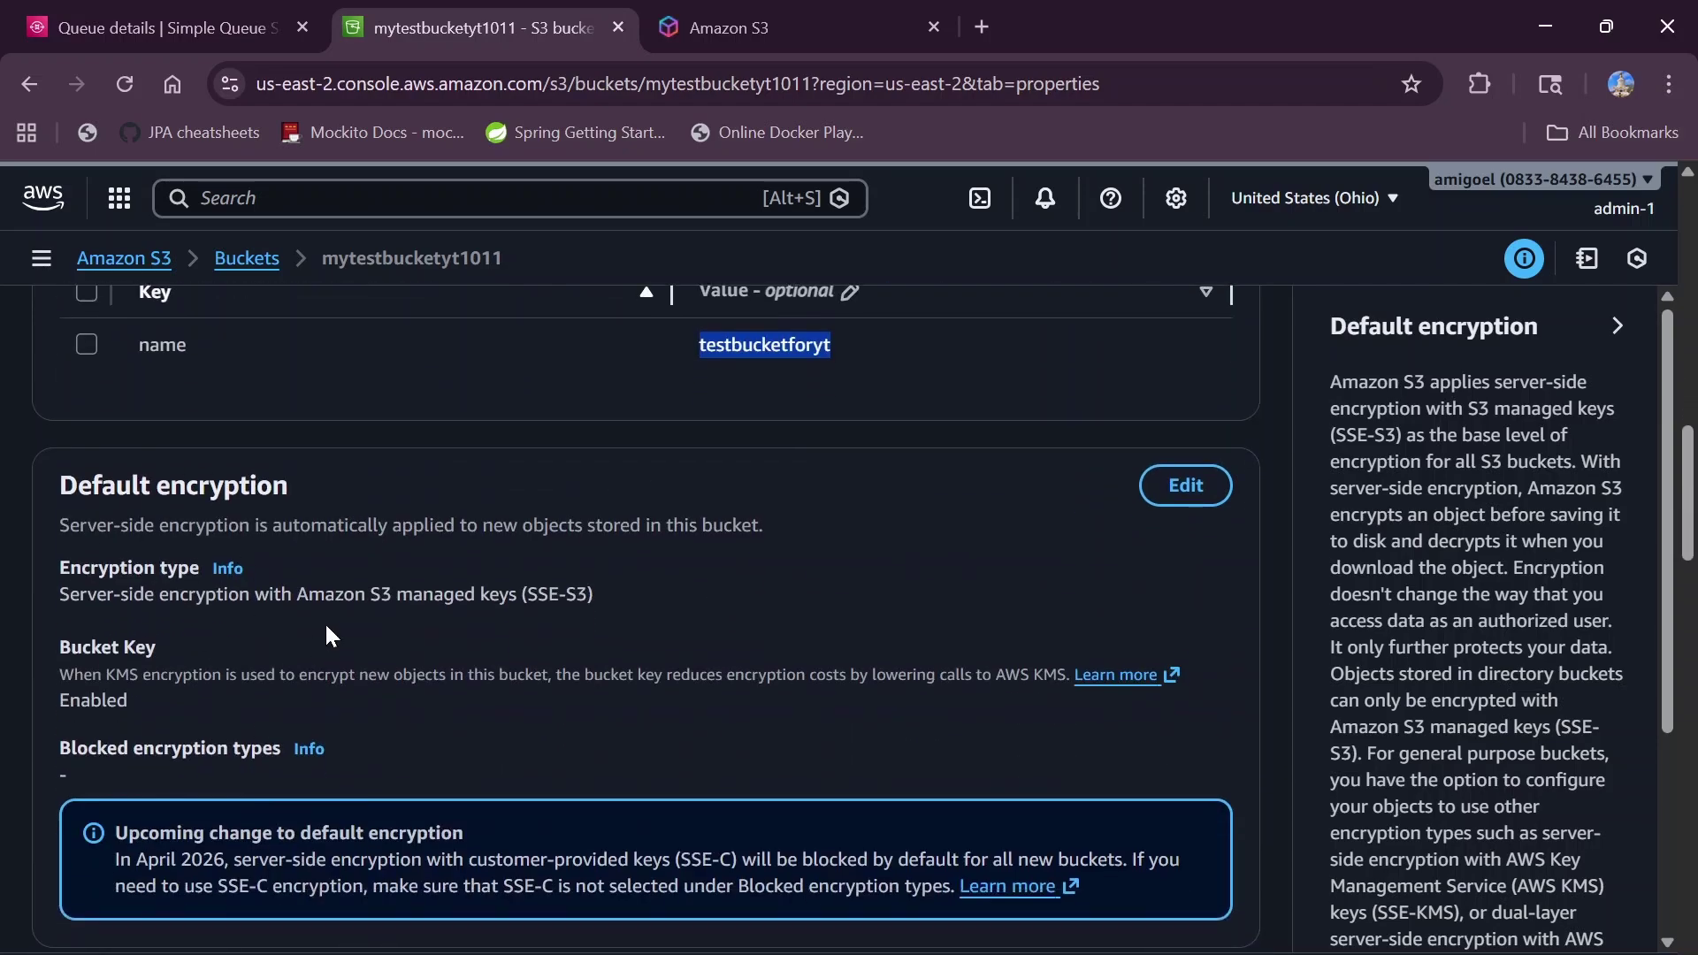
scroll(327, 635, down, 6)
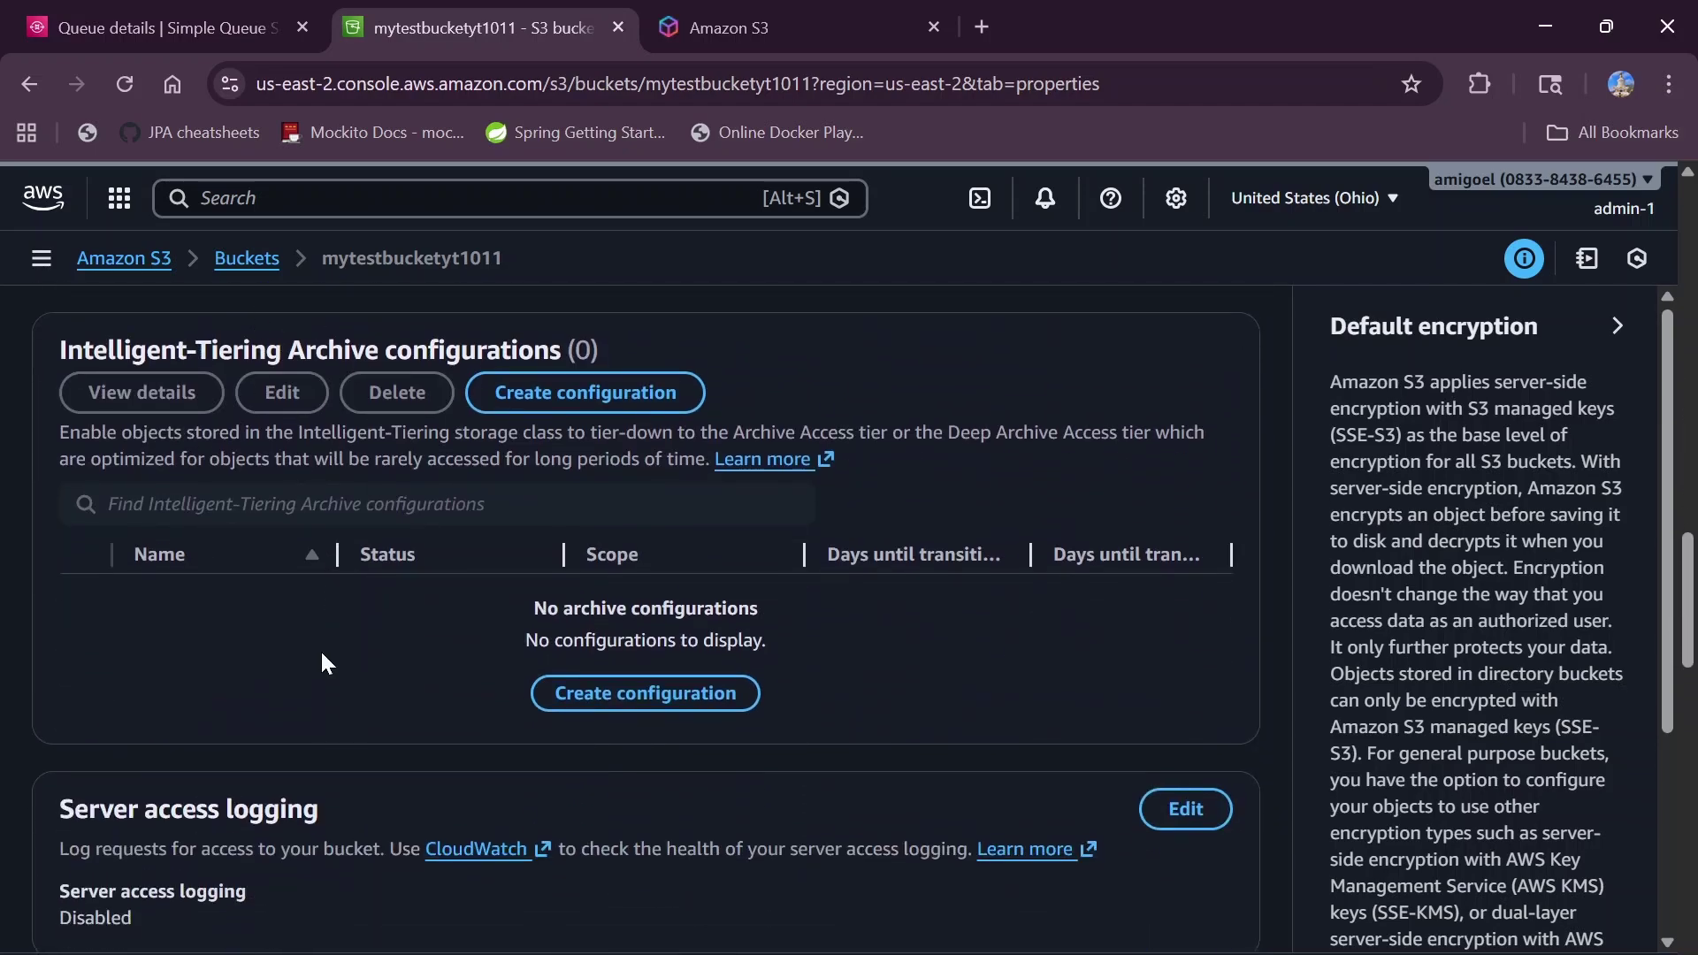
scroll(314, 670, down, 8)
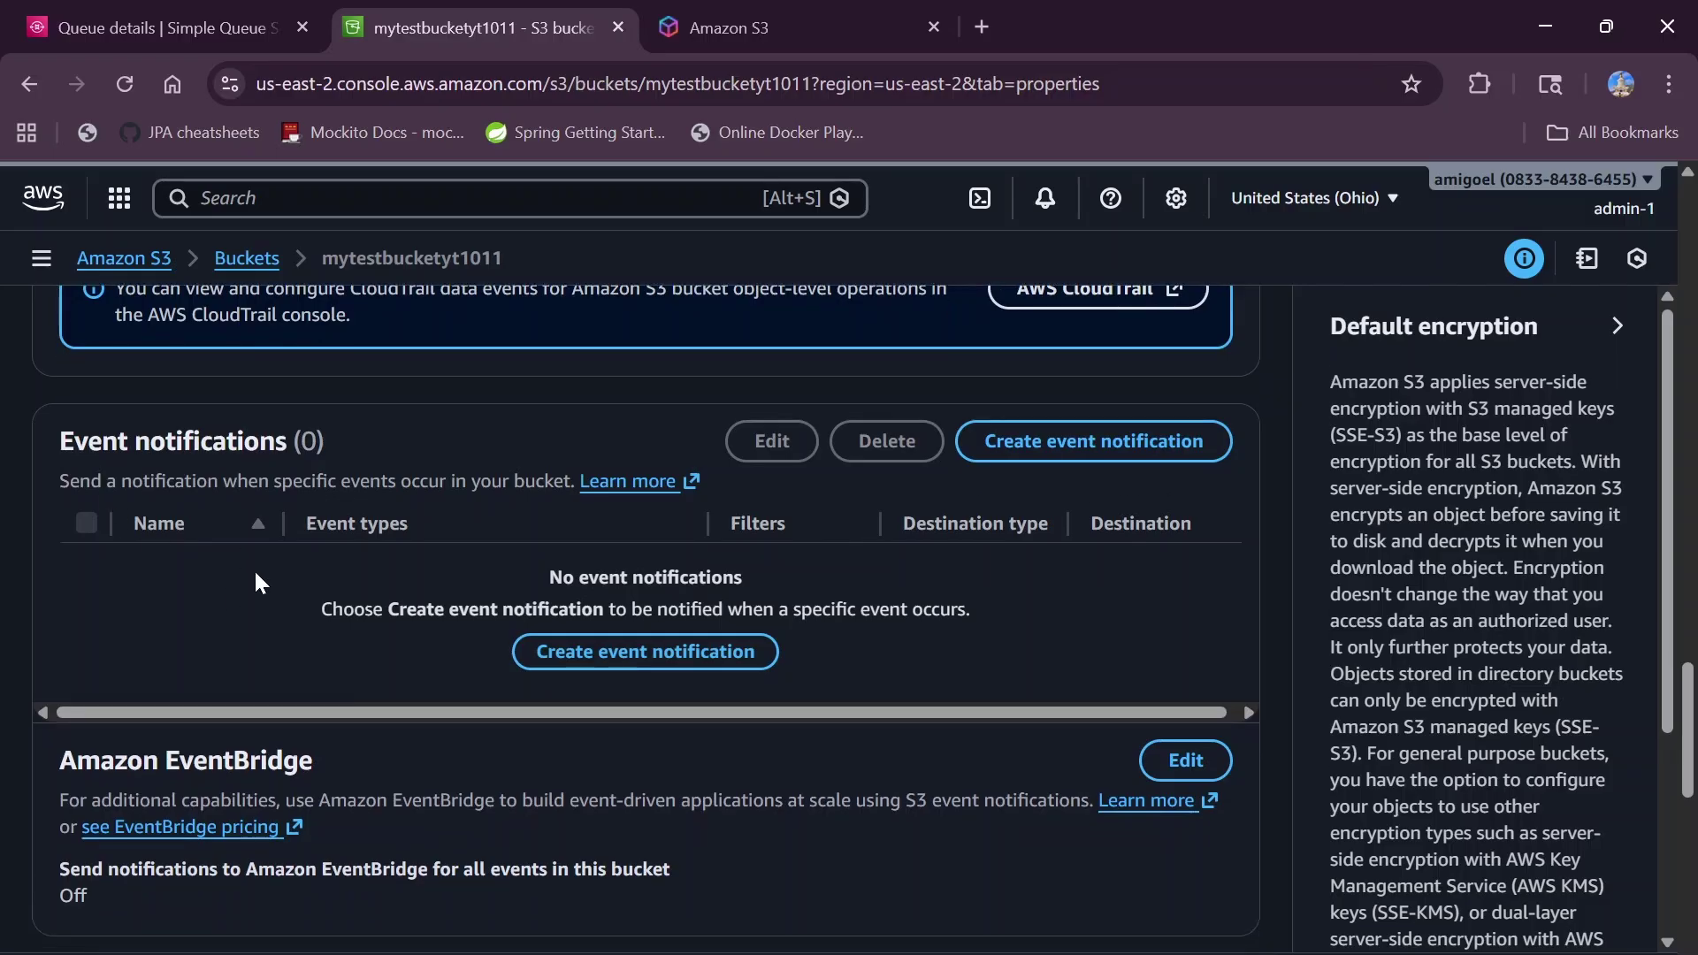
drag(348, 437, 88, 441)
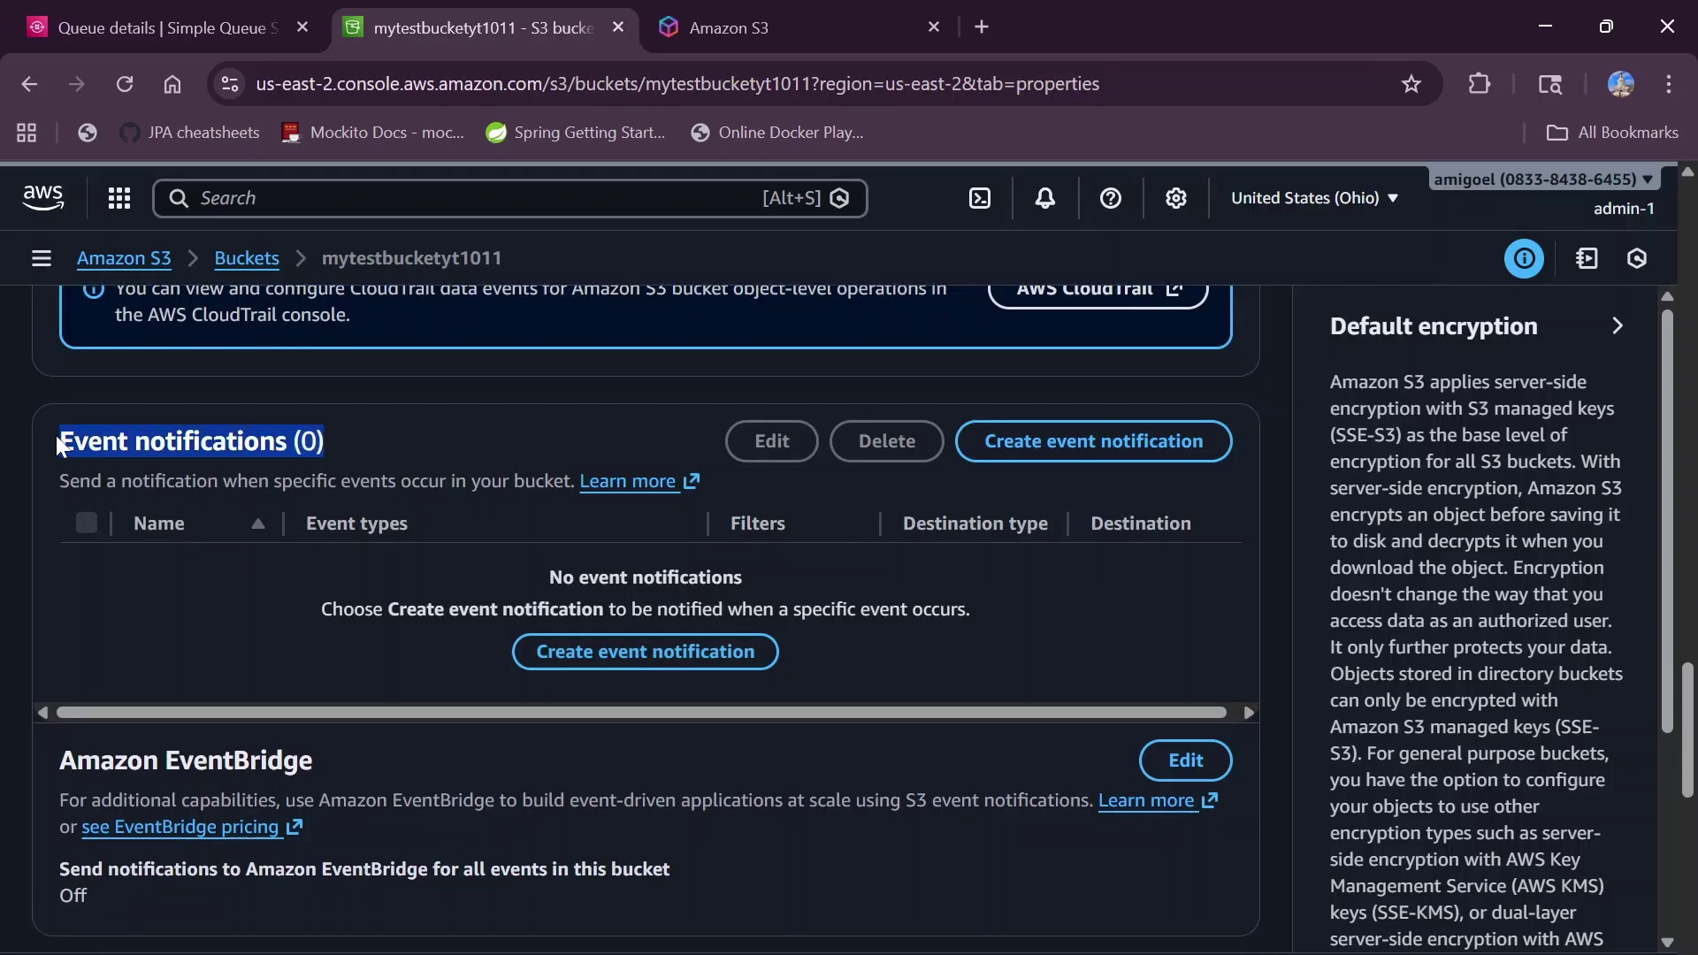
scroll(255, 668, down, 8)
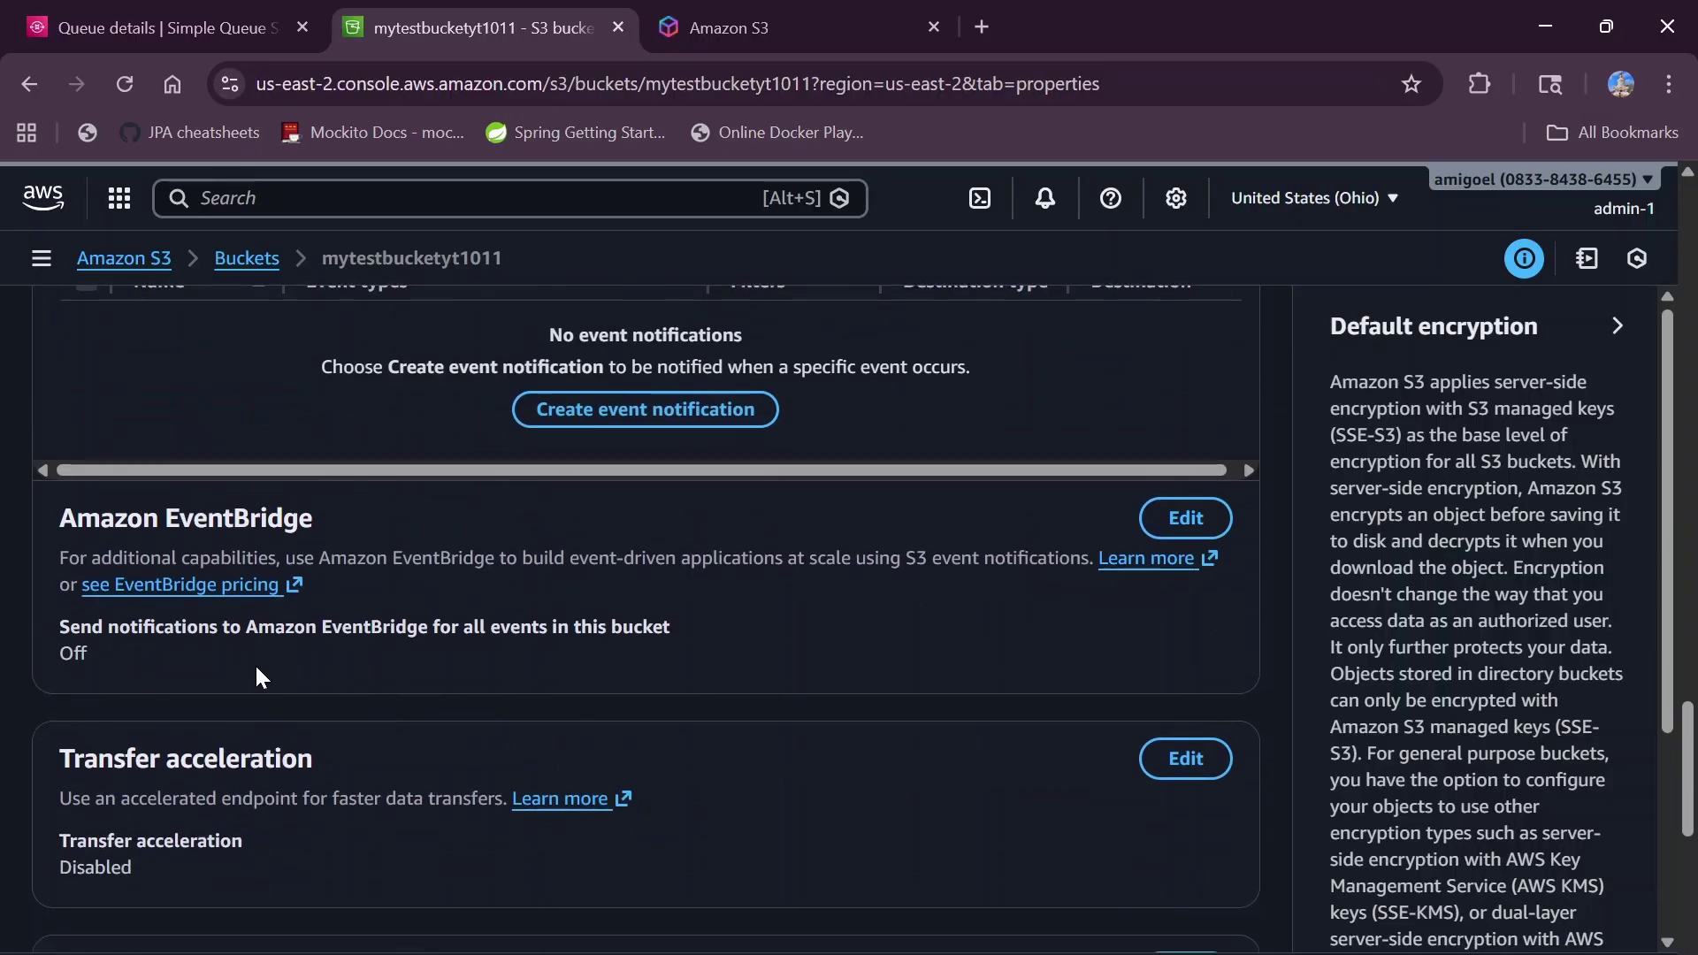
scroll(232, 783, down, 5)
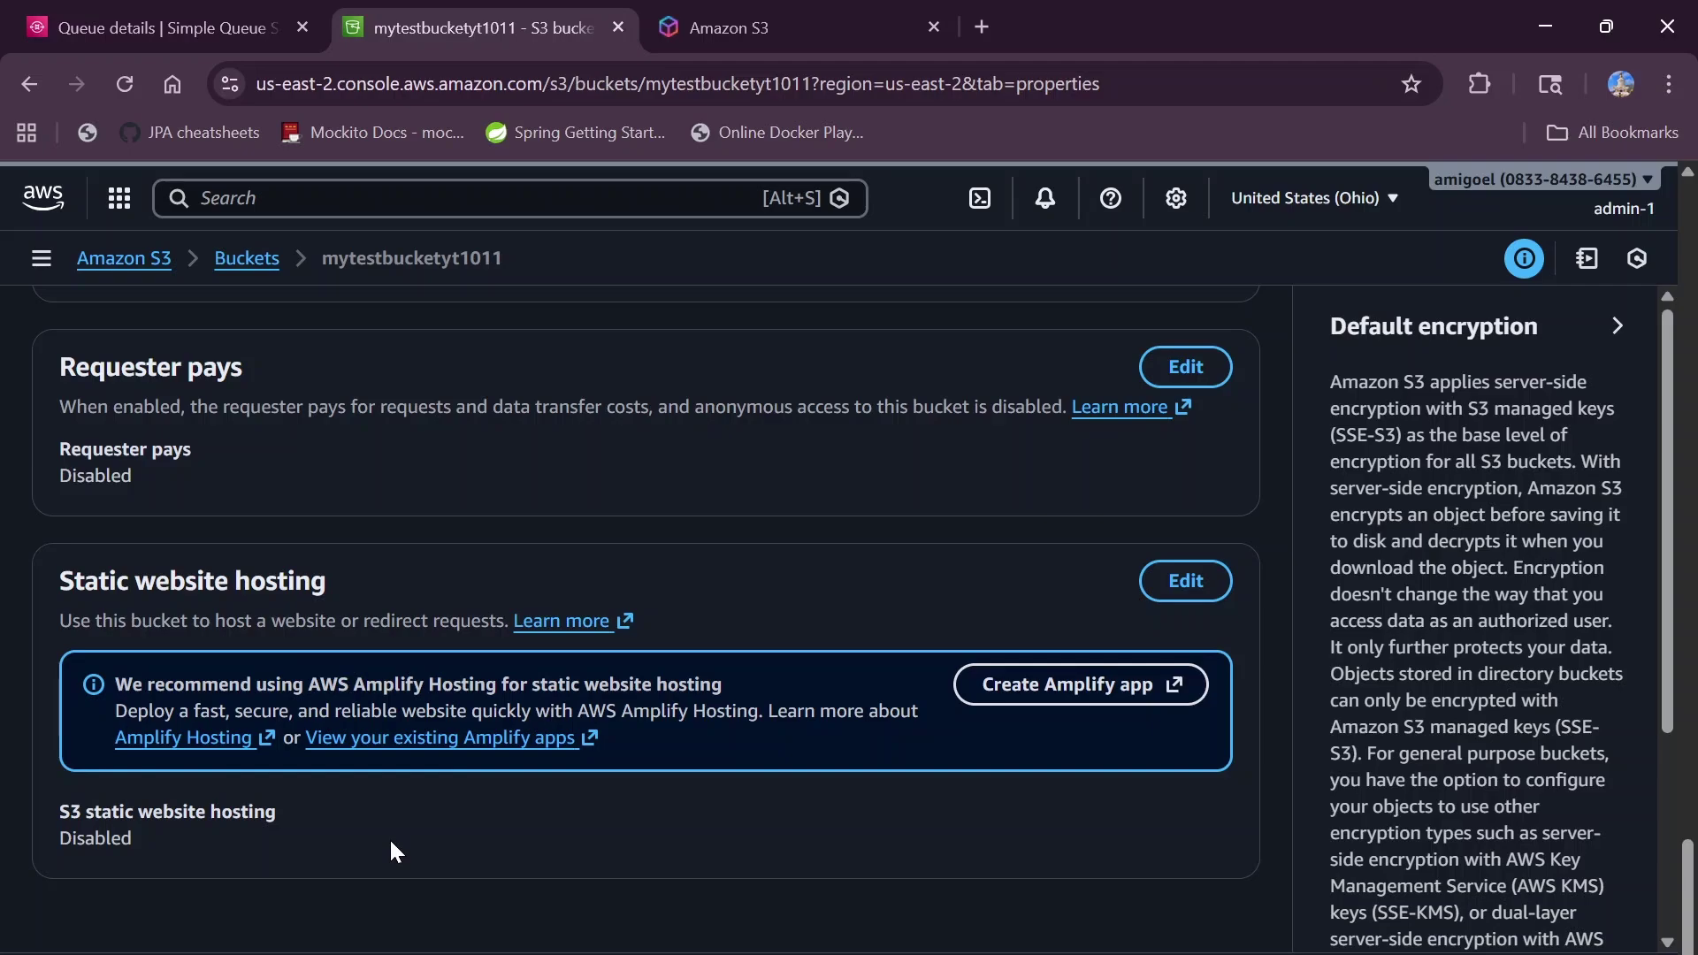
scroll(405, 617, up, 10)
scroll(405, 616, up, 5)
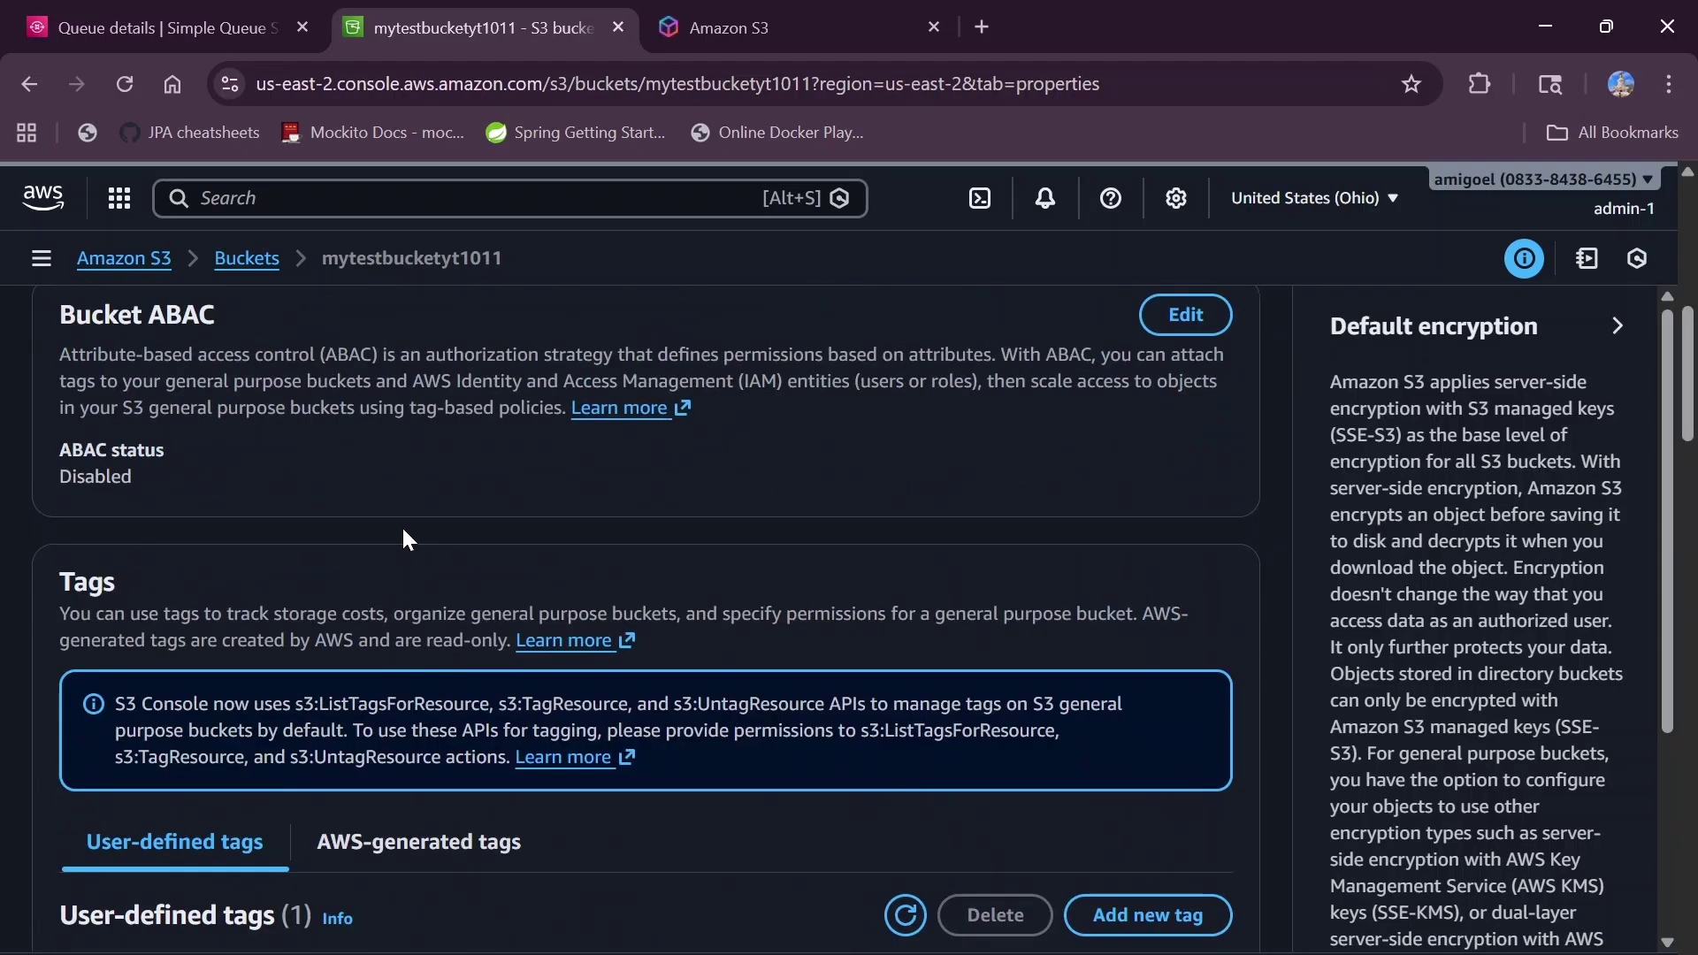
scroll(490, 582, up, 5)
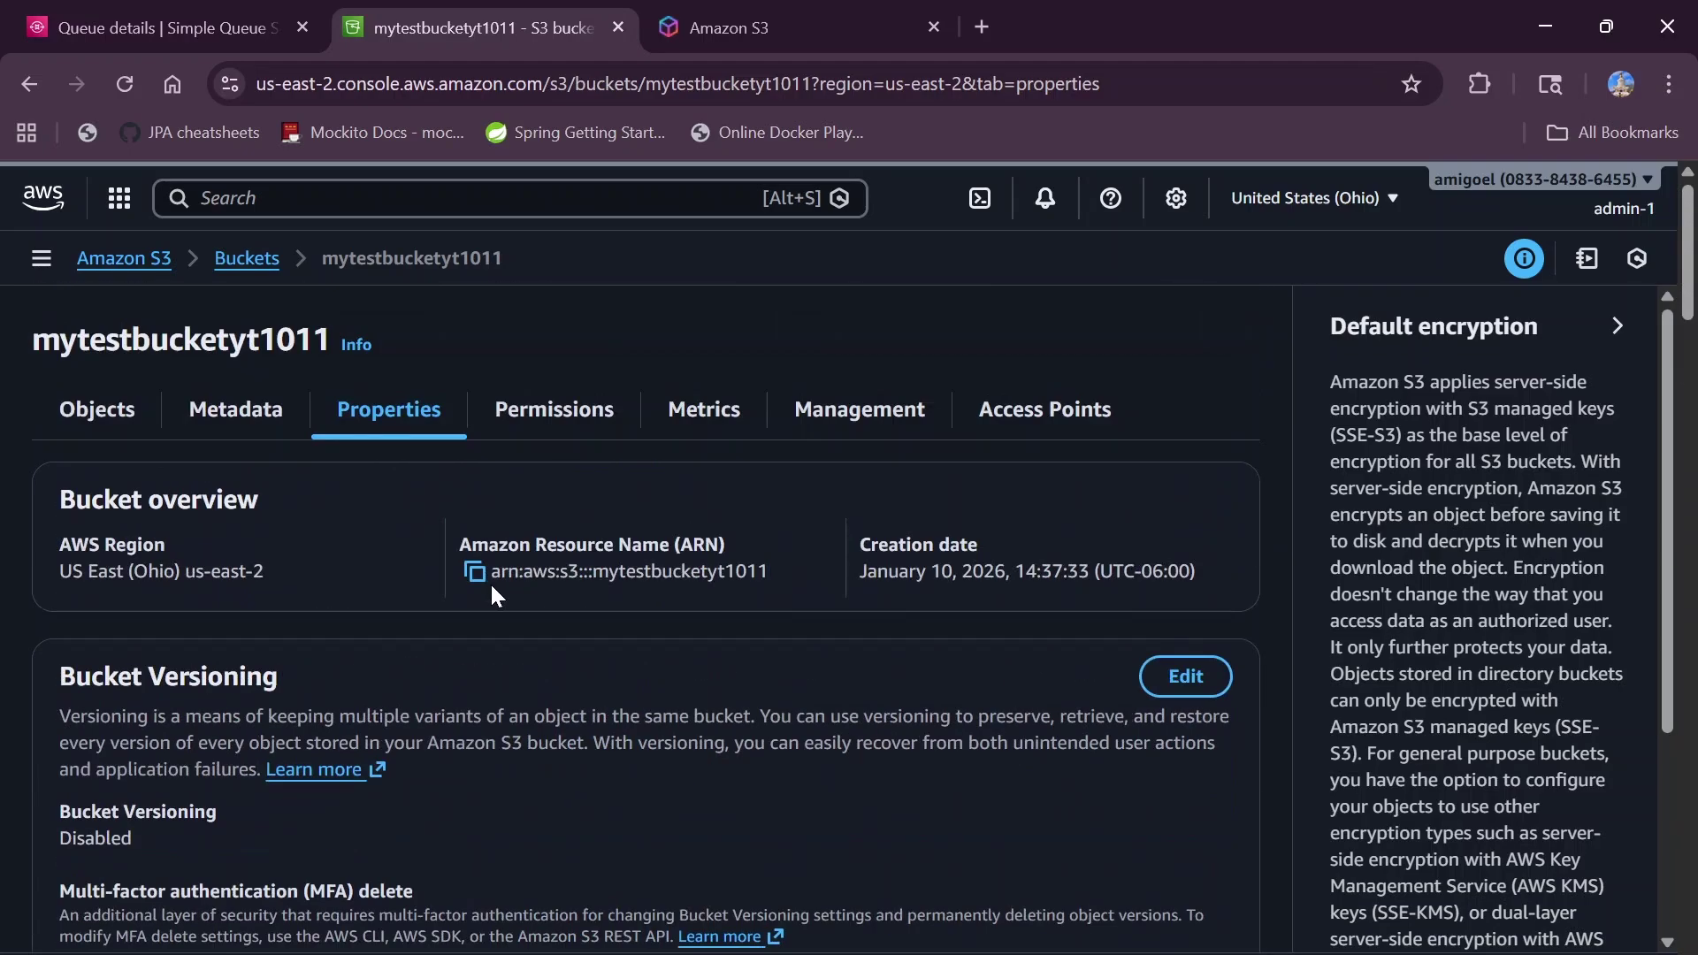
- Examine the bucket's permissions, including Block public access, bucket policy, Object Ownership, access control list and cross-origin resource sharing
click(549, 420)
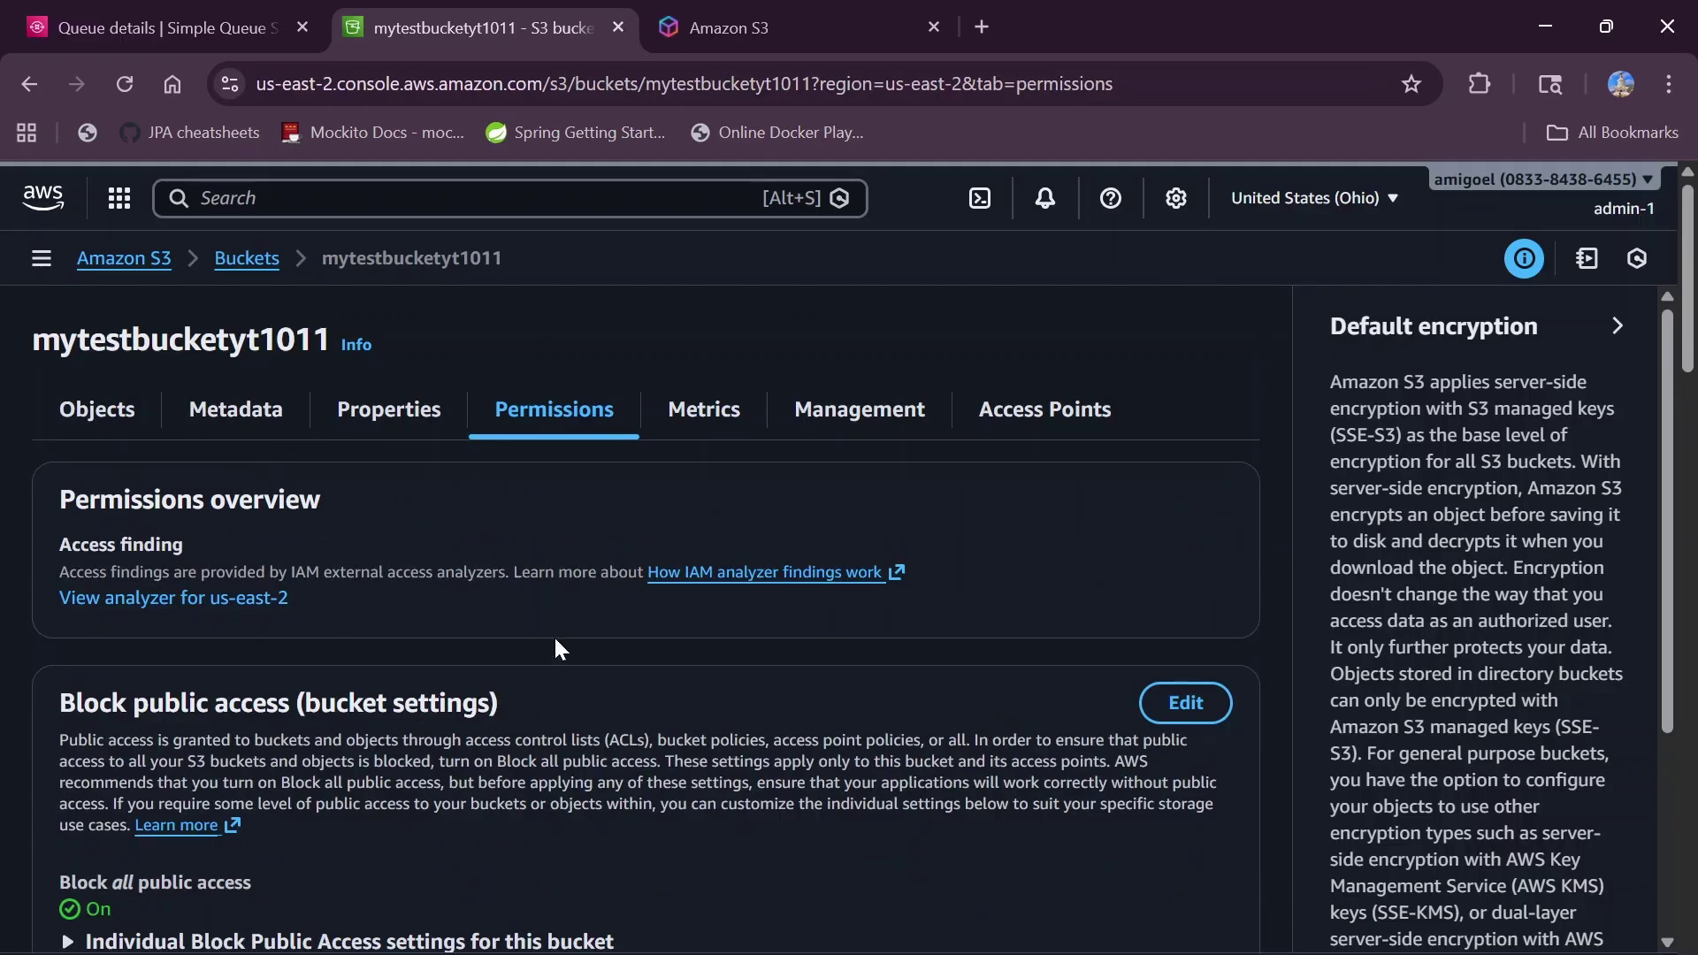
scroll(554, 635, down, 3)
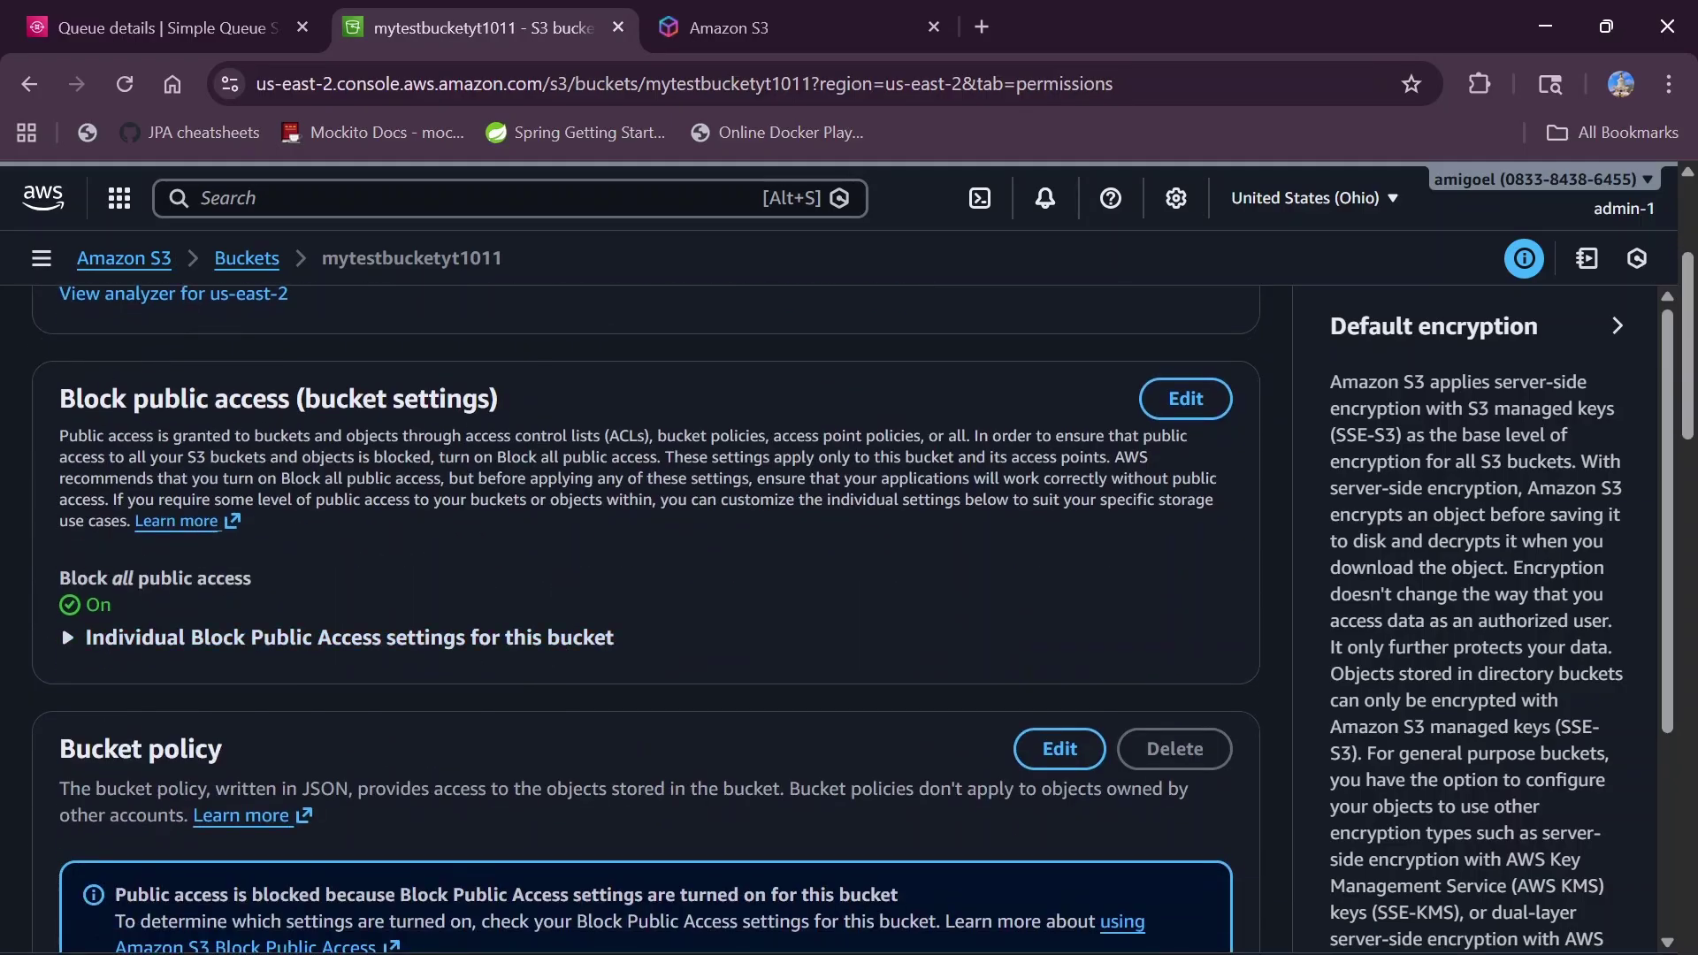
drag(269, 578, 56, 568)
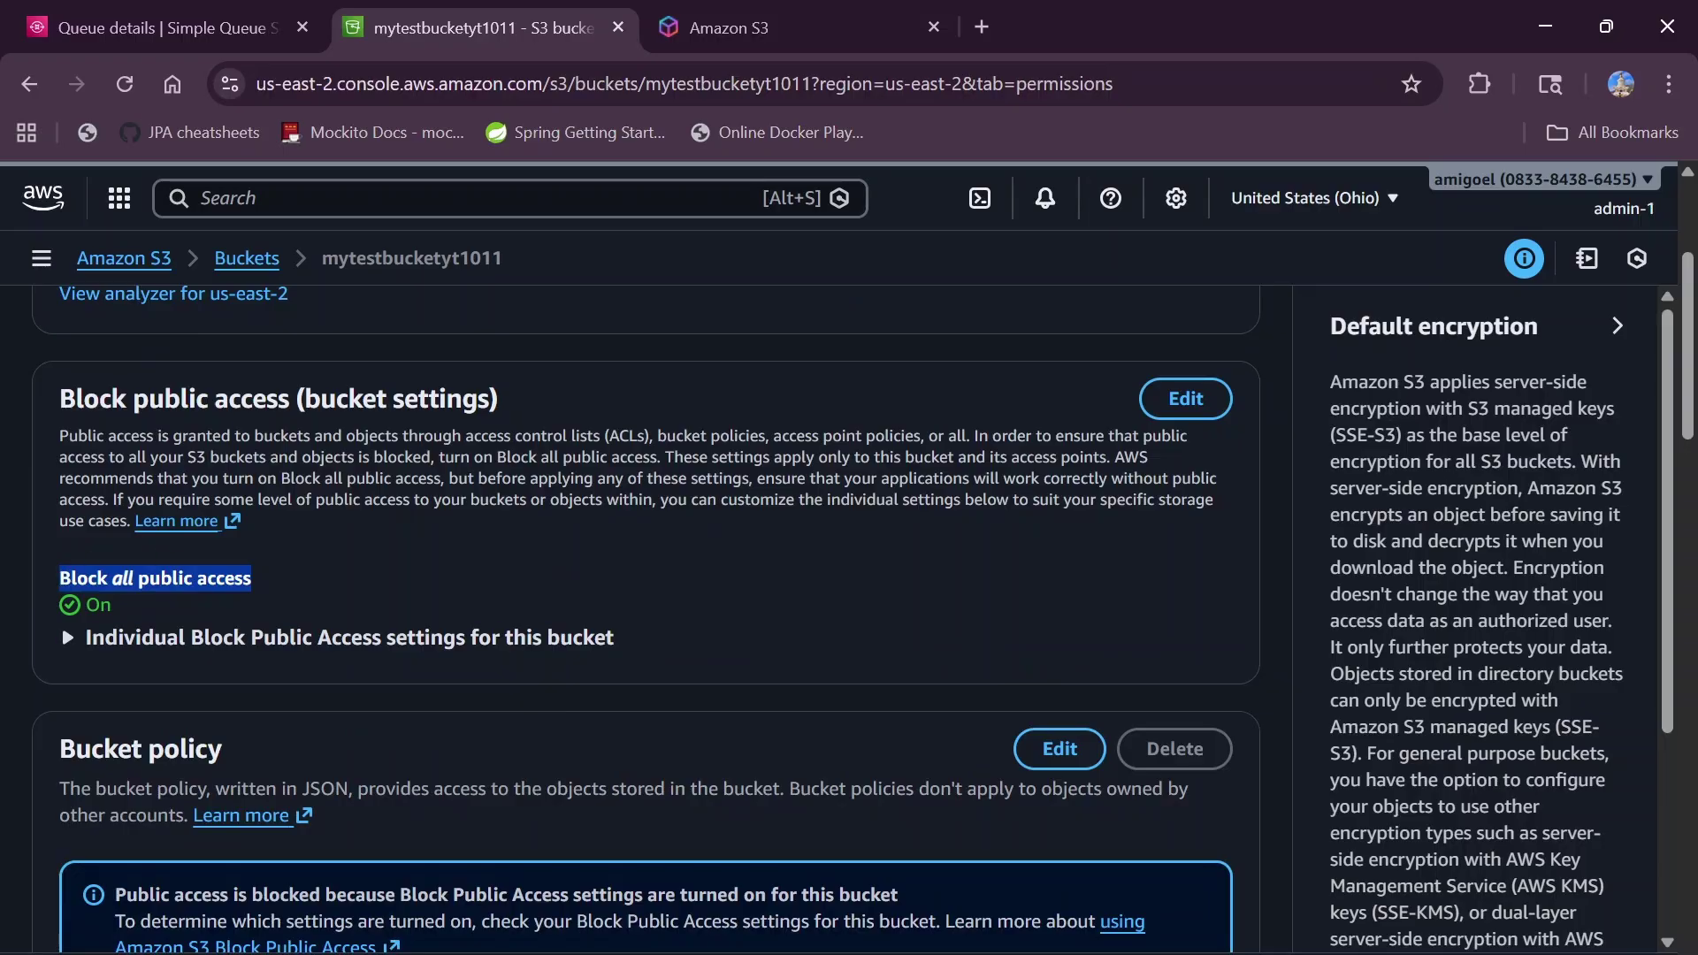
scroll(298, 680, down, 3)
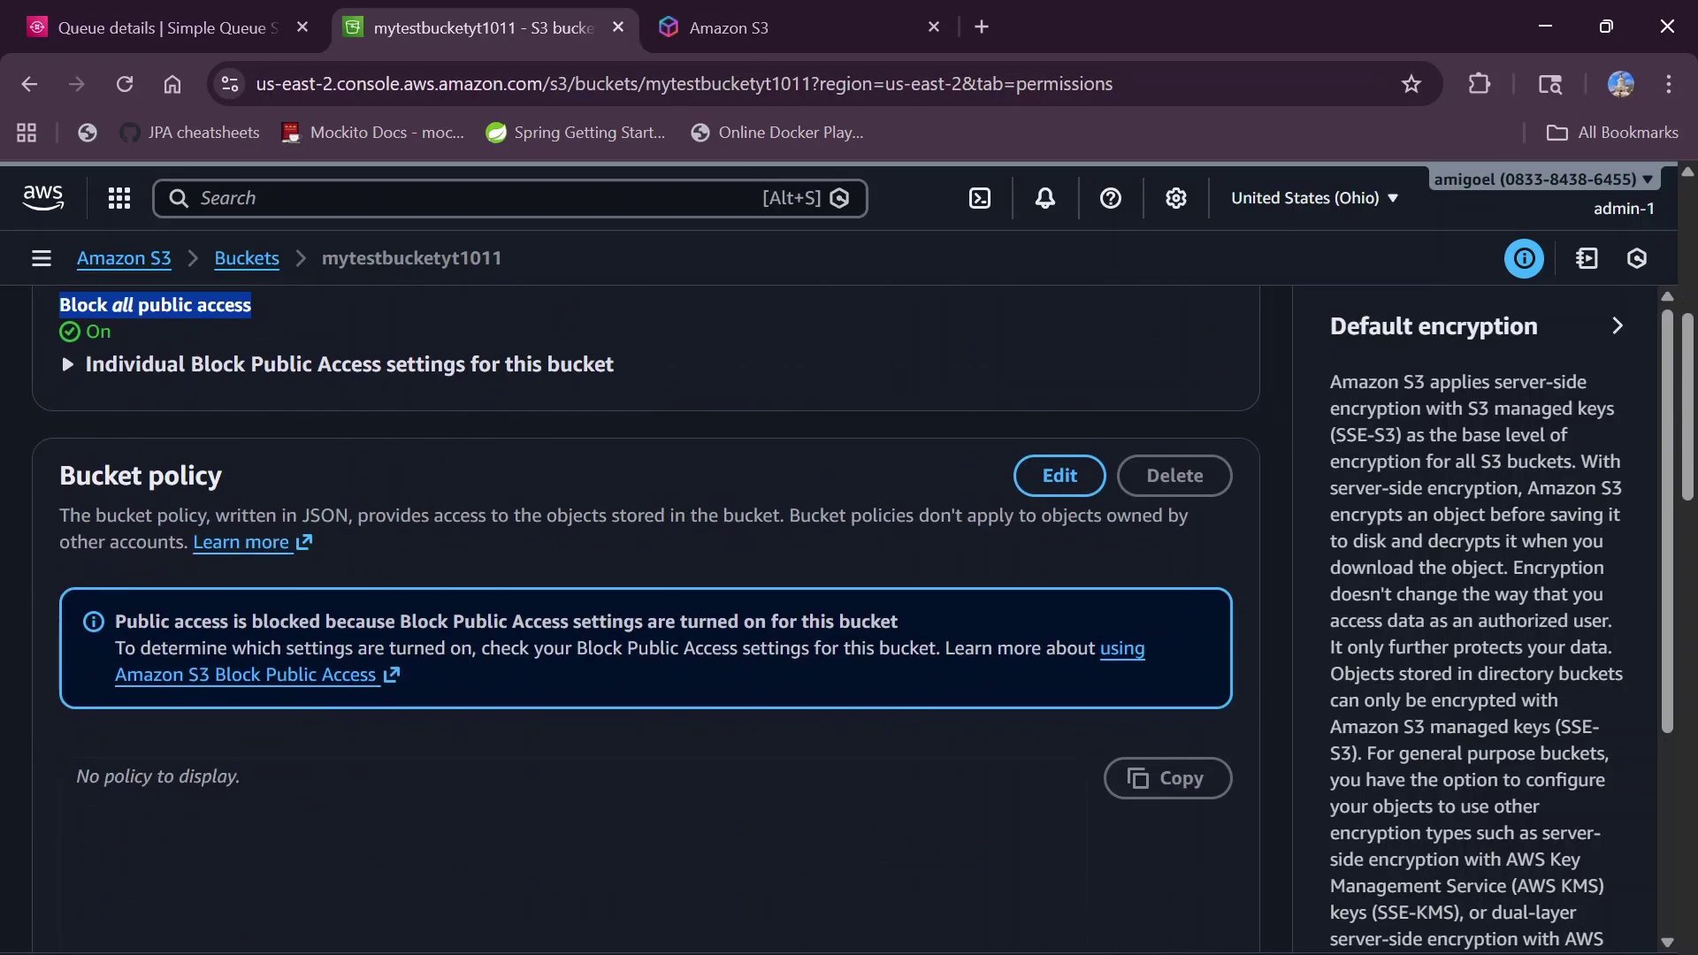
scroll(273, 749, down, 3)
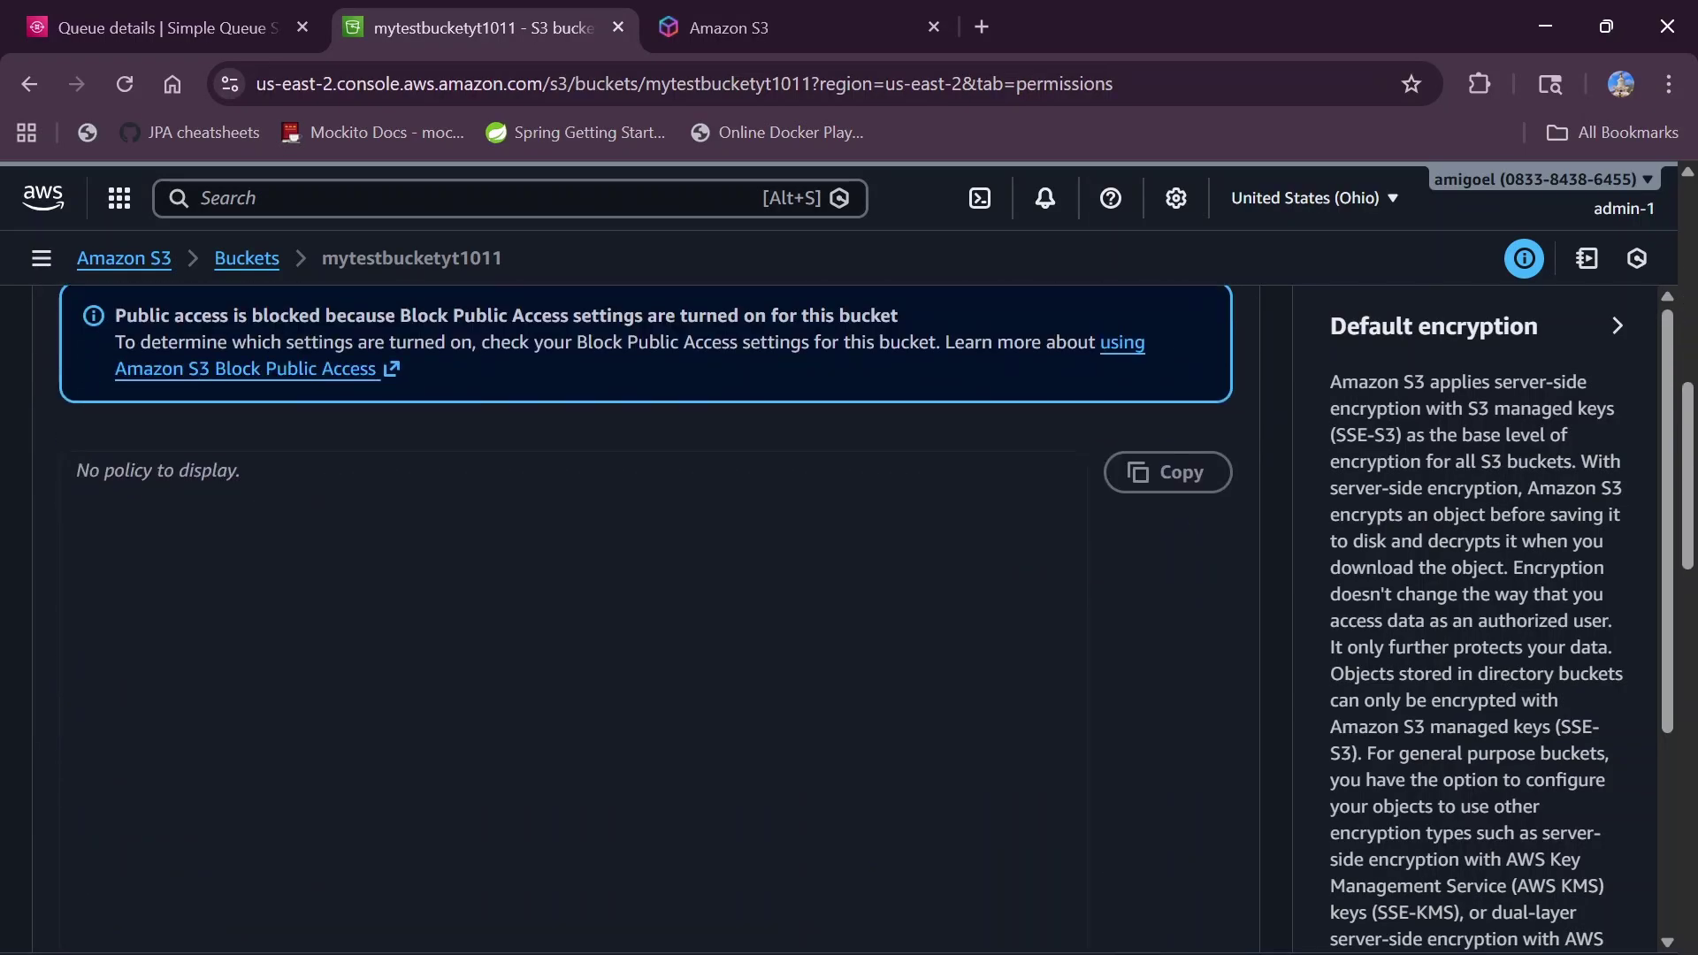
scroll(645, 619, down, 3)
scroll(285, 674, down, 5)
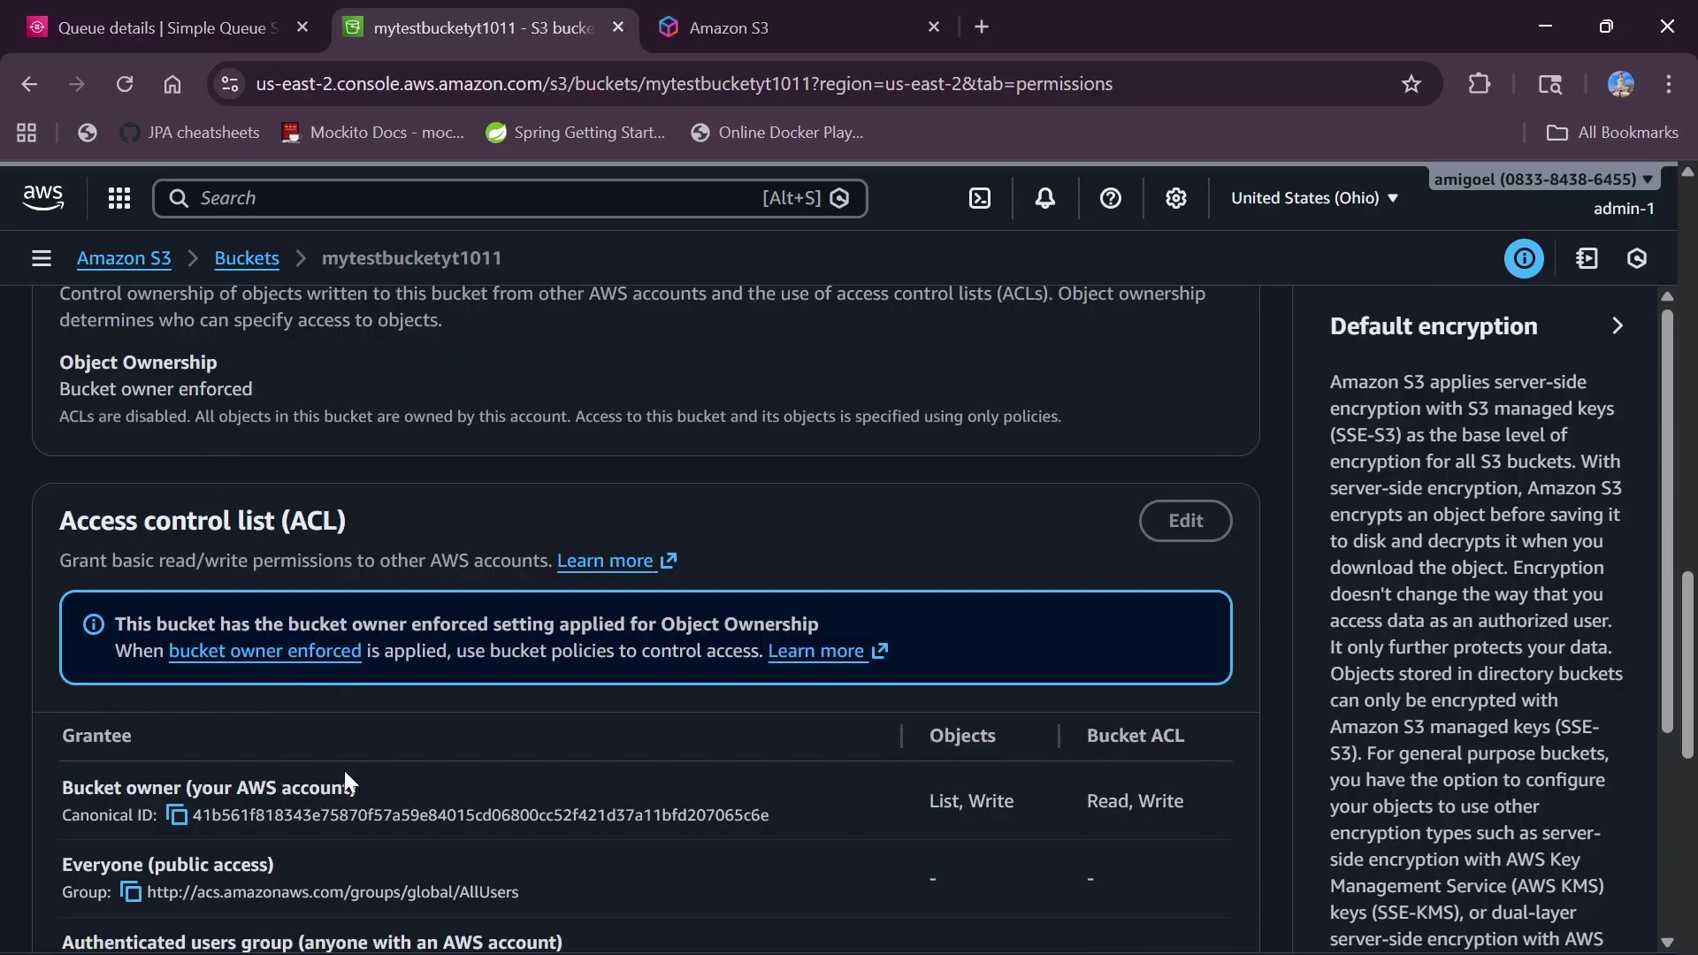
scroll(343, 768, down, 5)
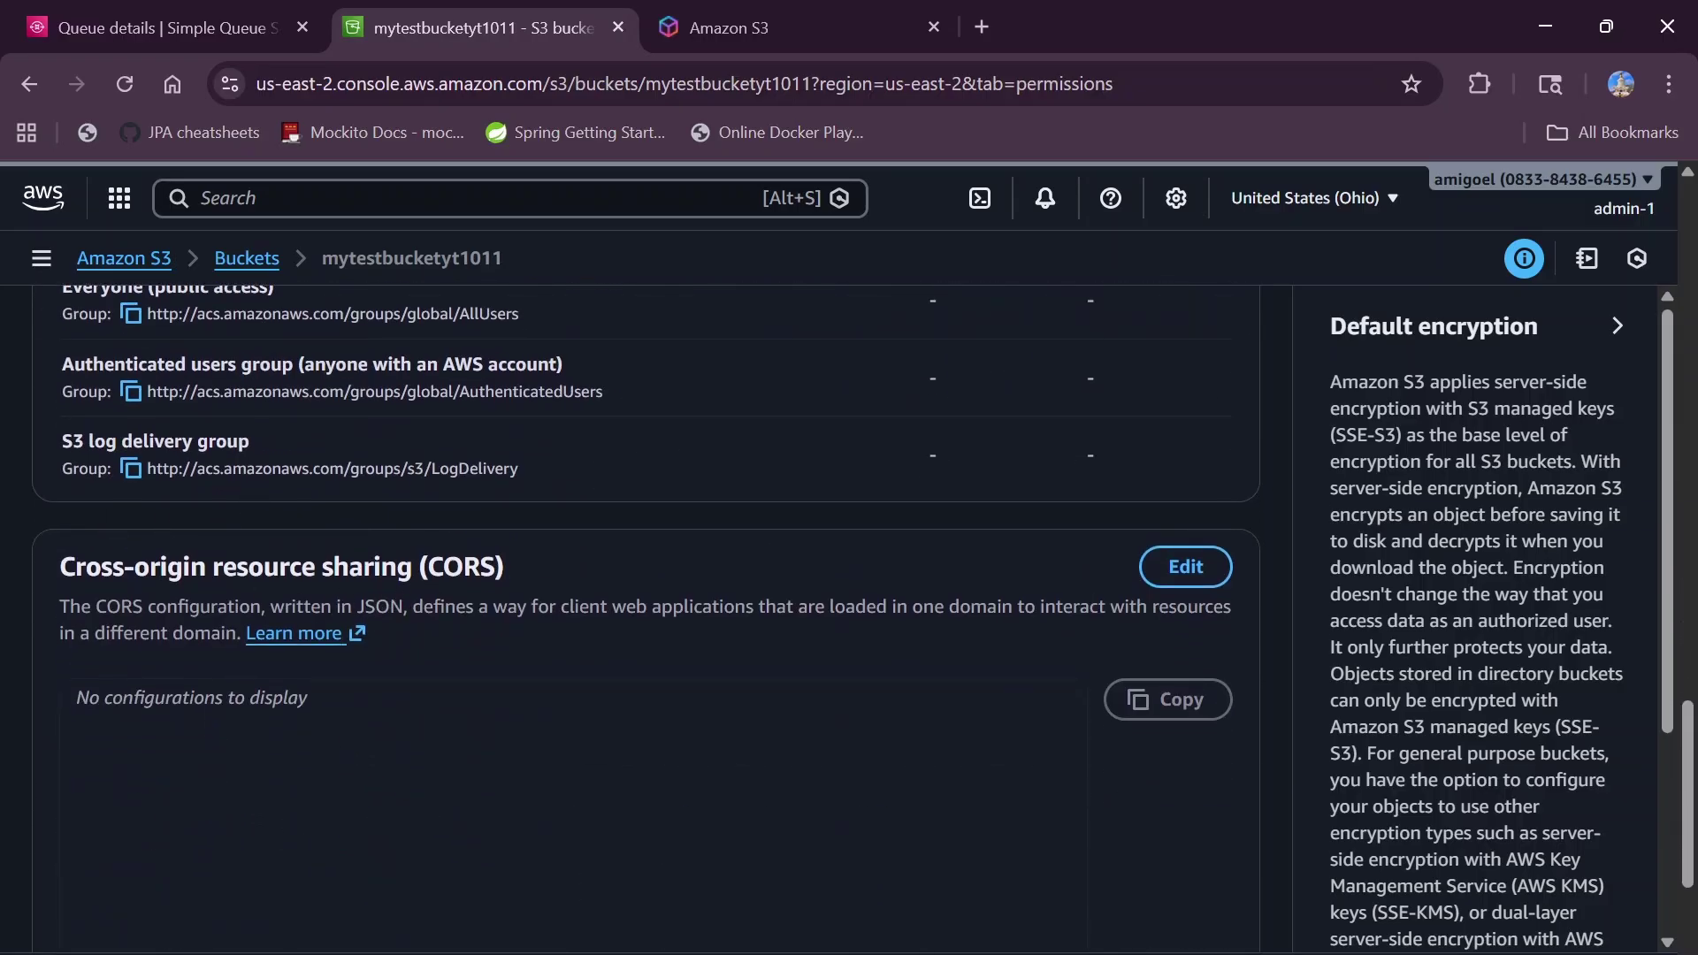
scroll(646, 619, up, 10)
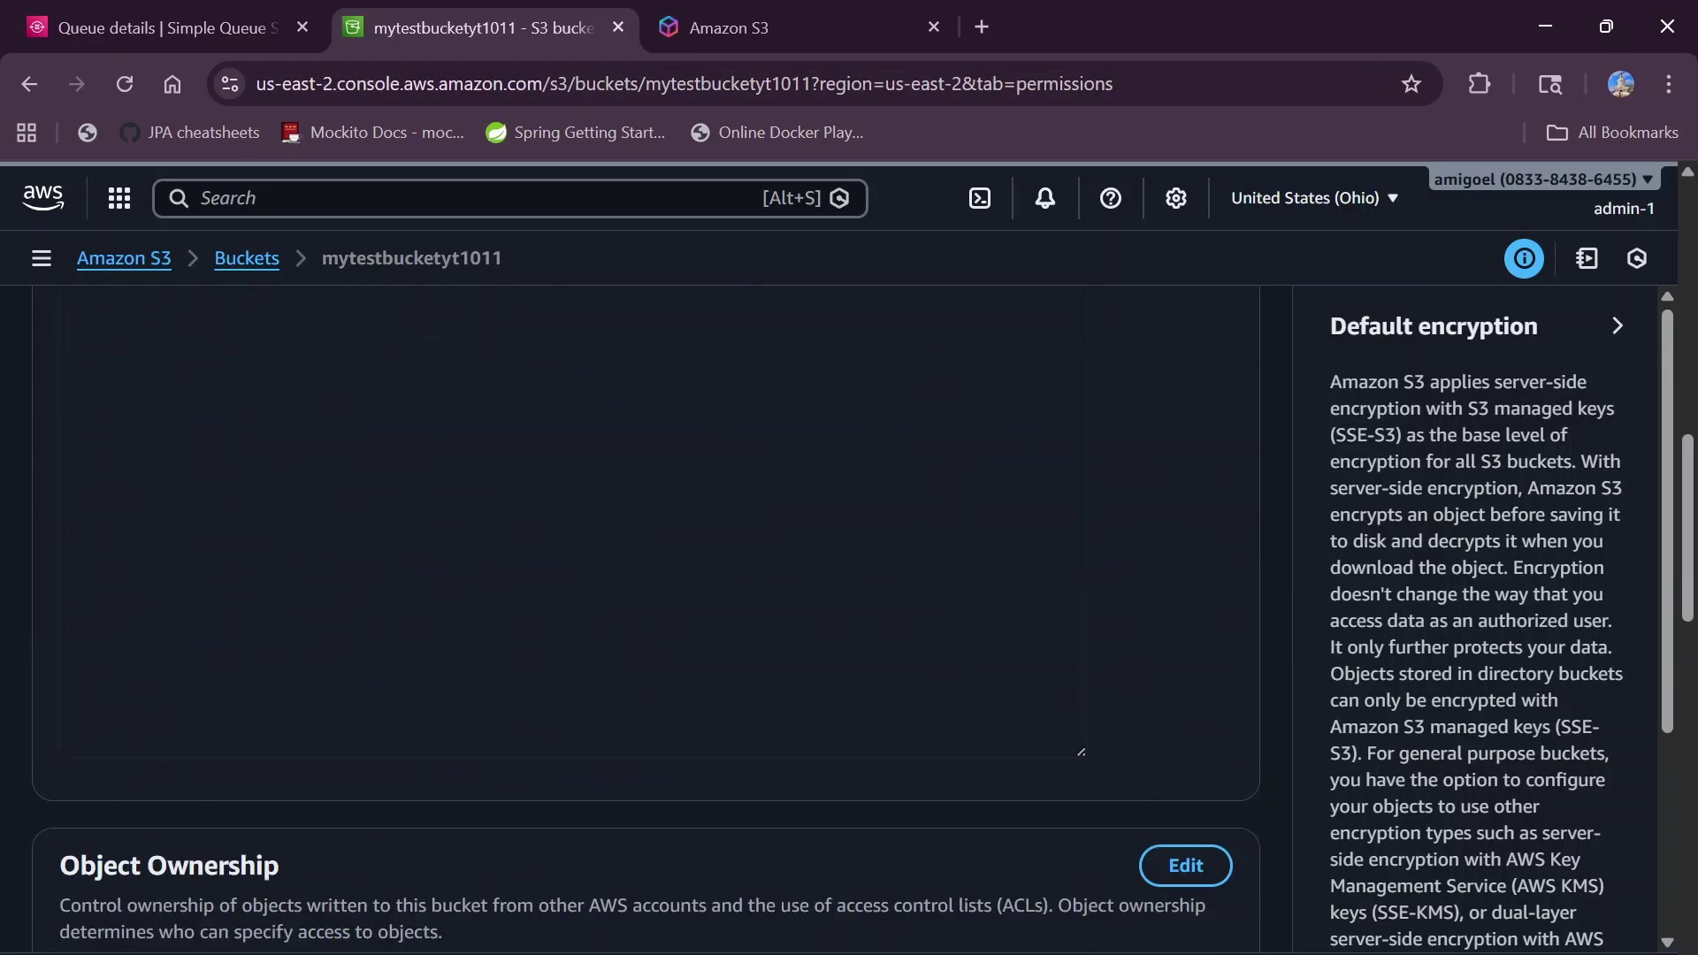
- Look through the bucket's metrics, its lifecycle and replication rules under management, and its access points
click(697, 413)
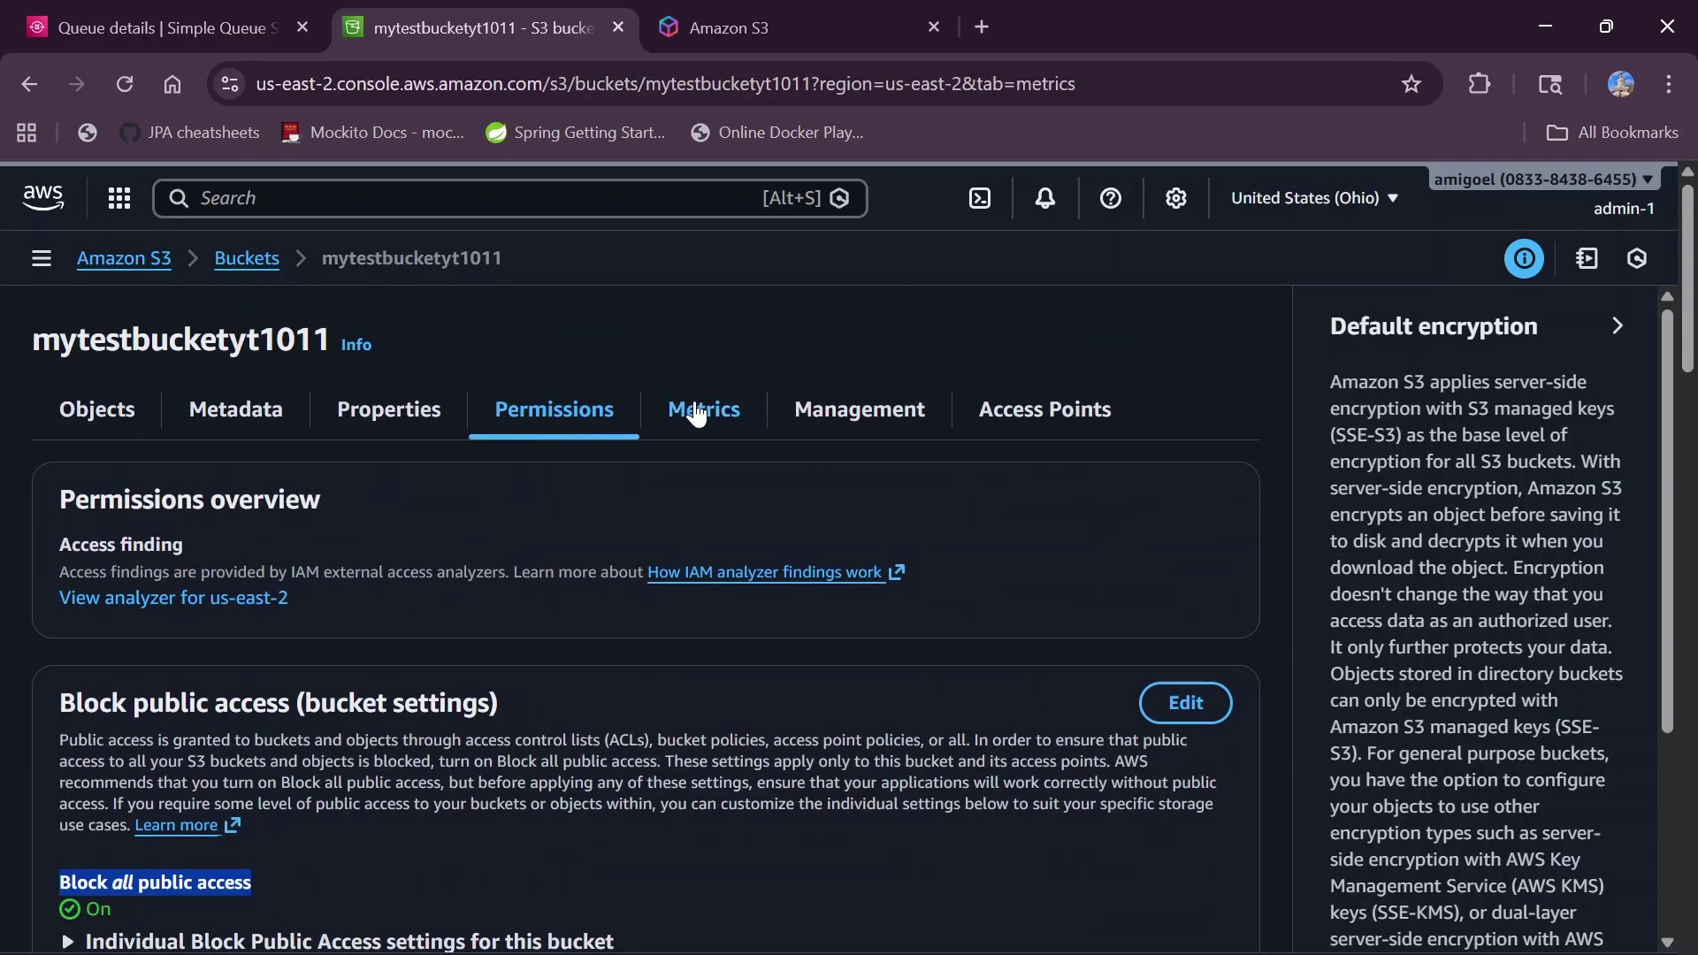
click(855, 425)
scroll(740, 635, down, 3)
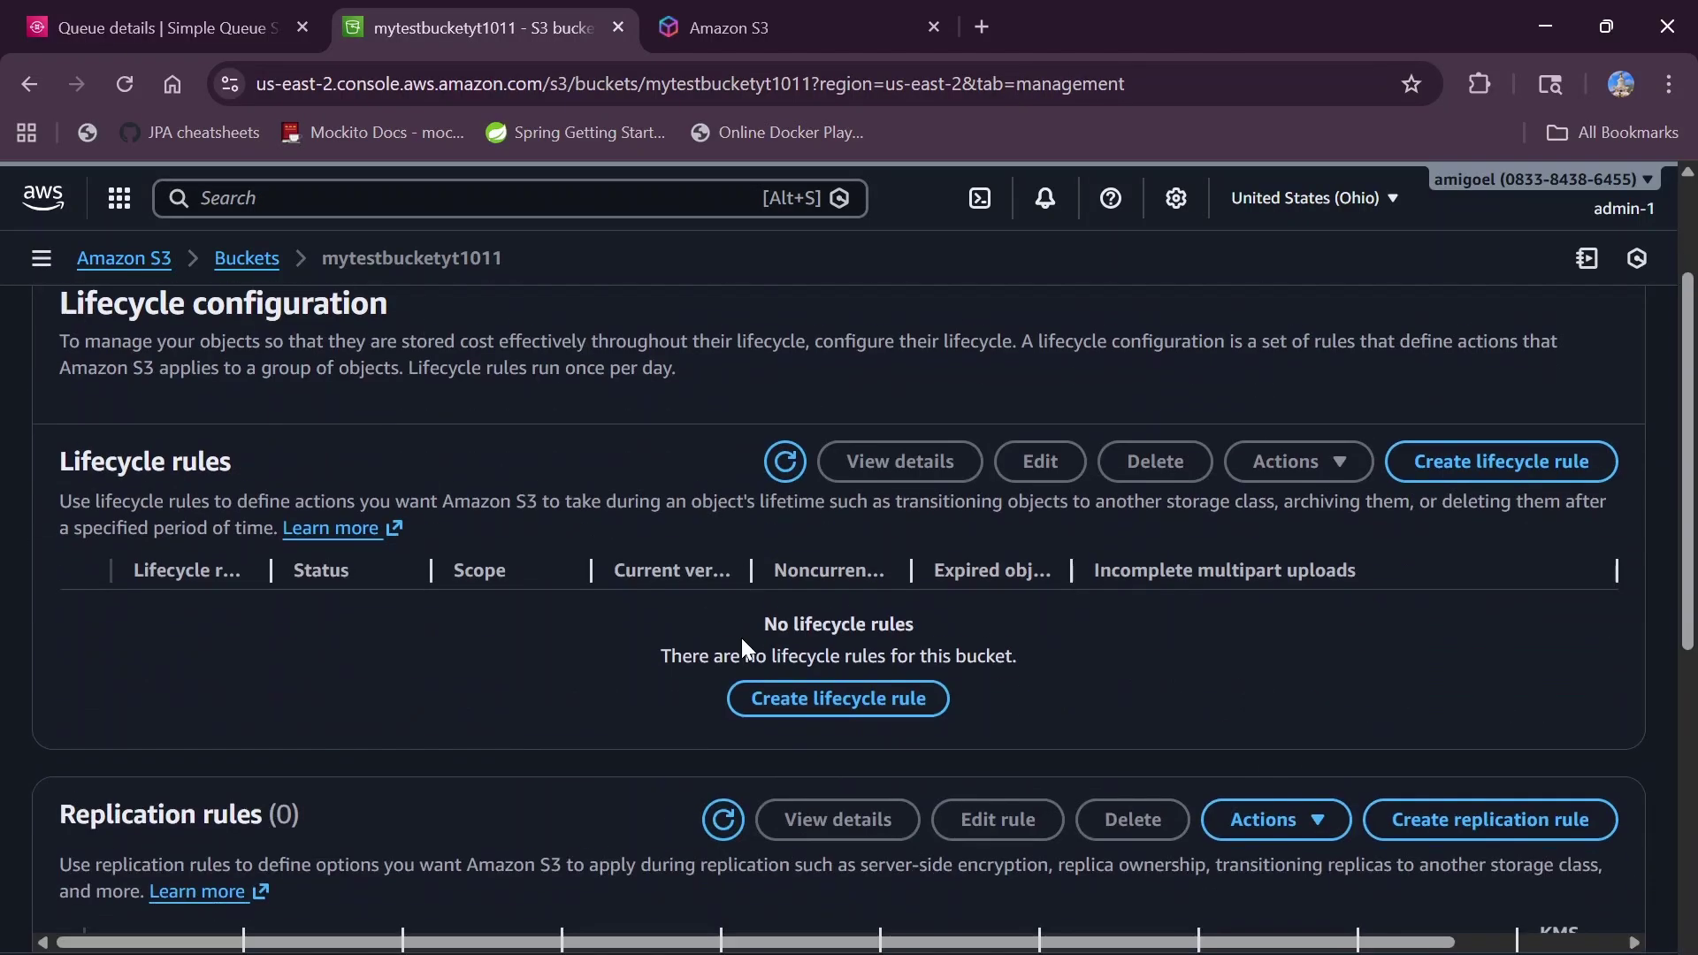
scroll(740, 635, up, 2)
scroll(742, 642, down, 2)
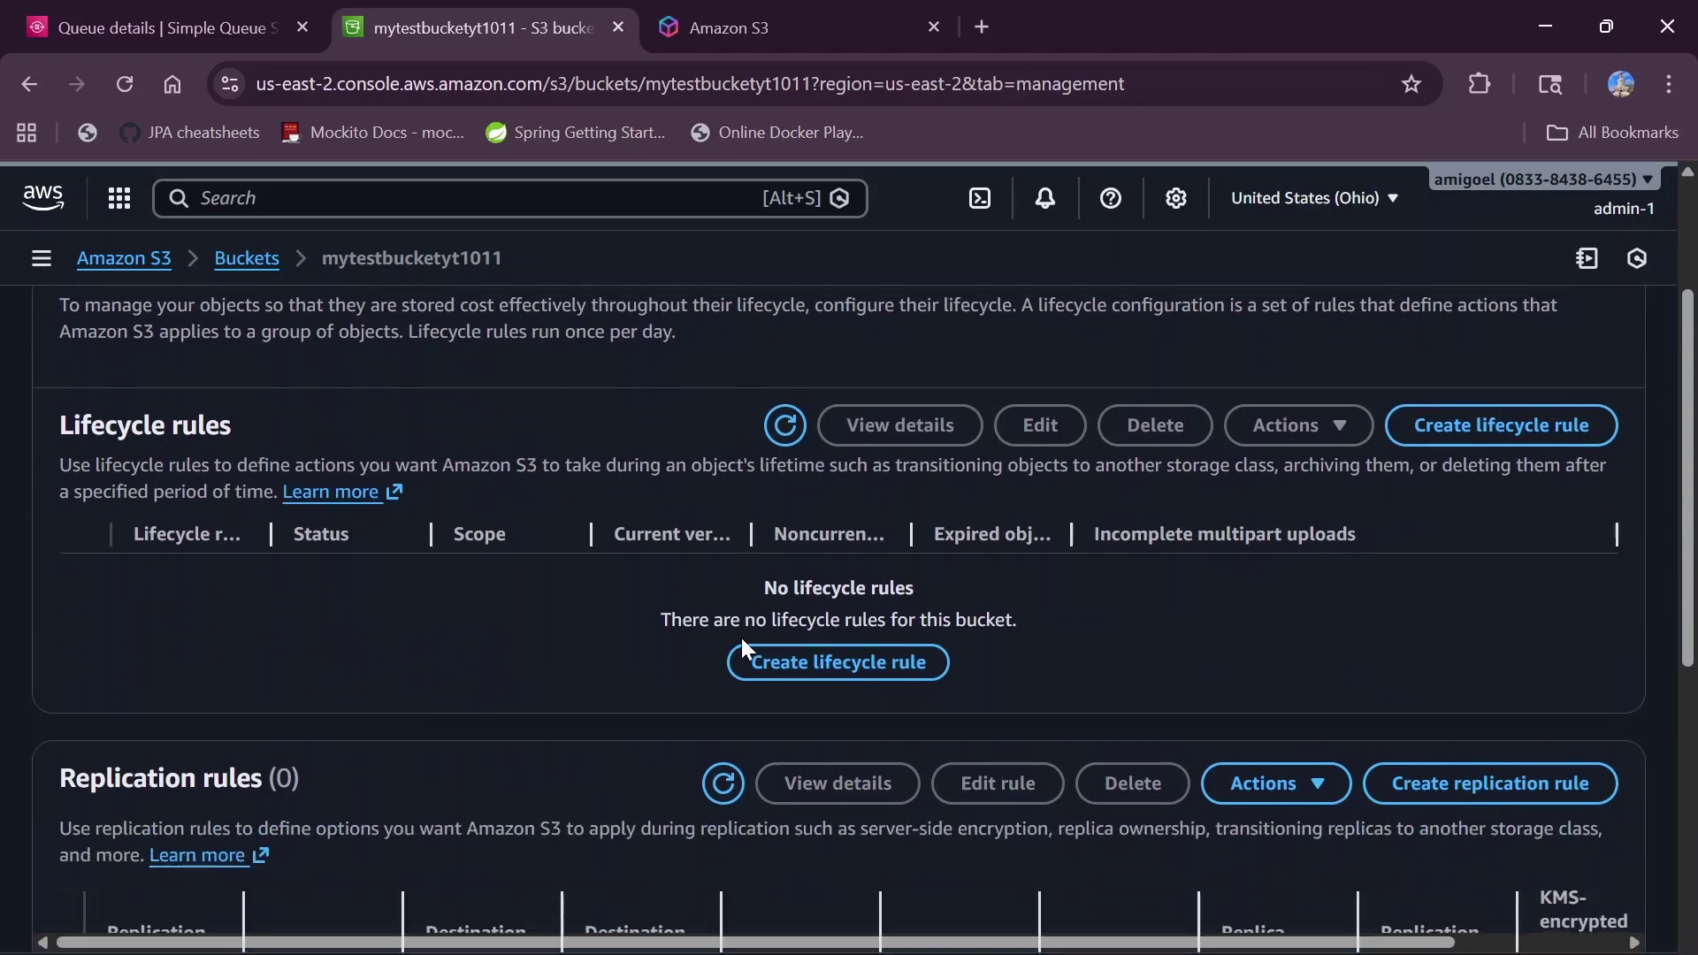
scroll(787, 495, up, 2)
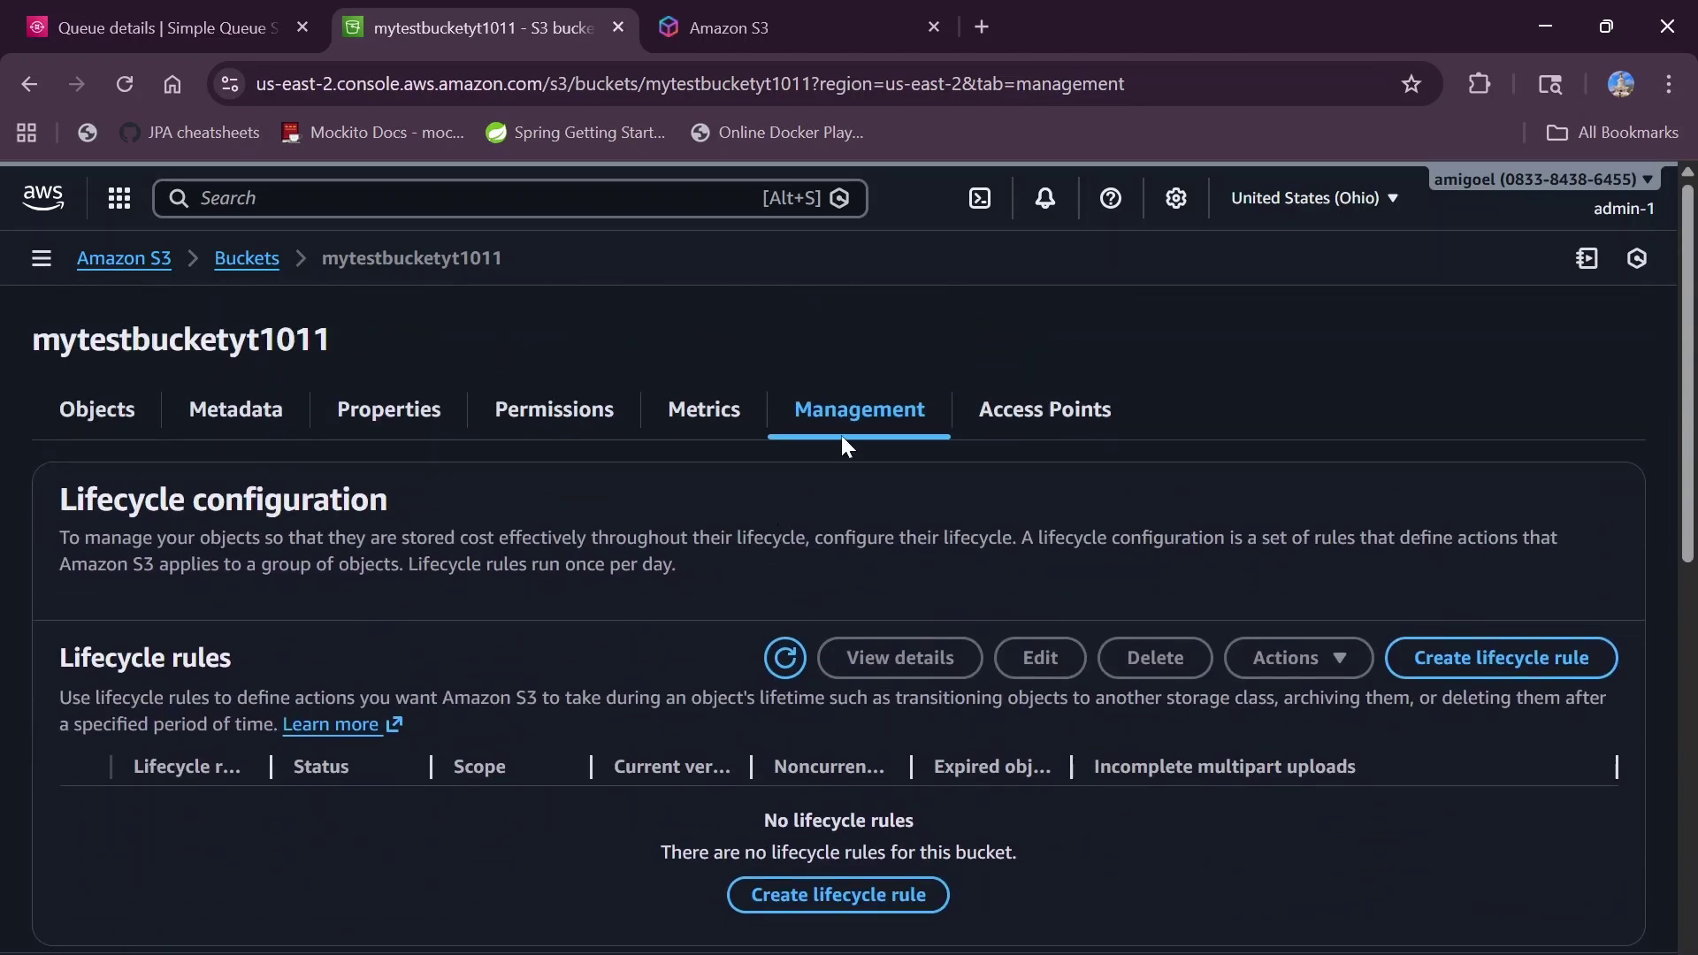
scroll(741, 726, down, 3)
scroll(747, 712, up, 3)
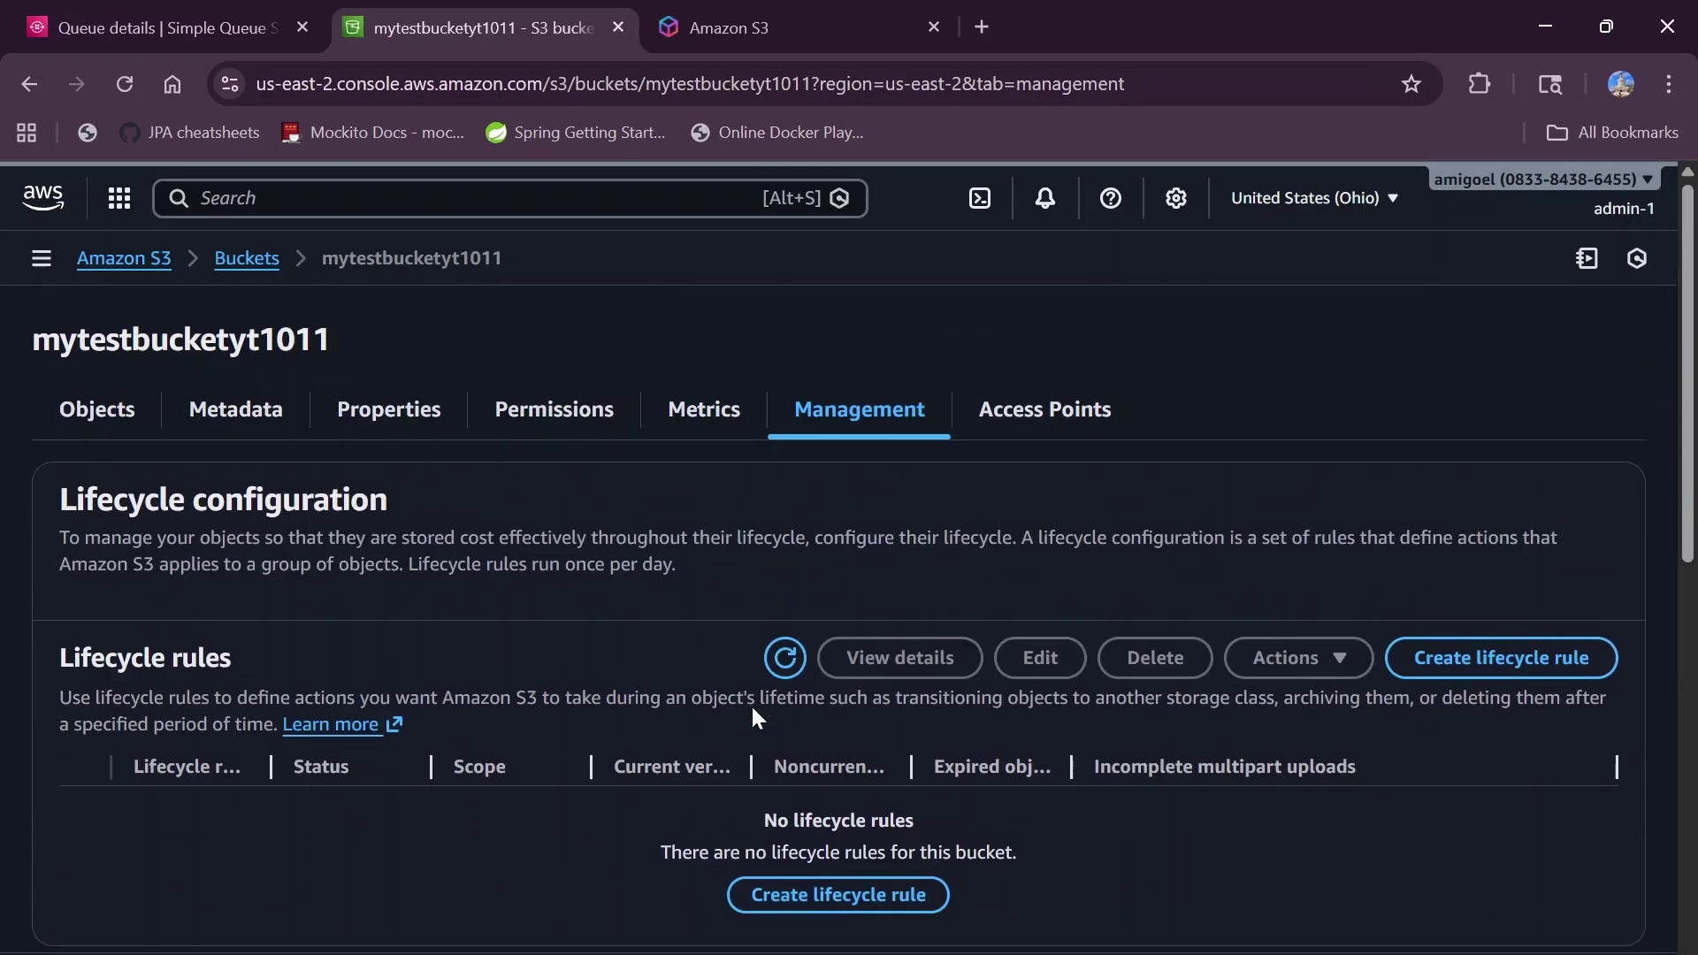
click(1016, 434)
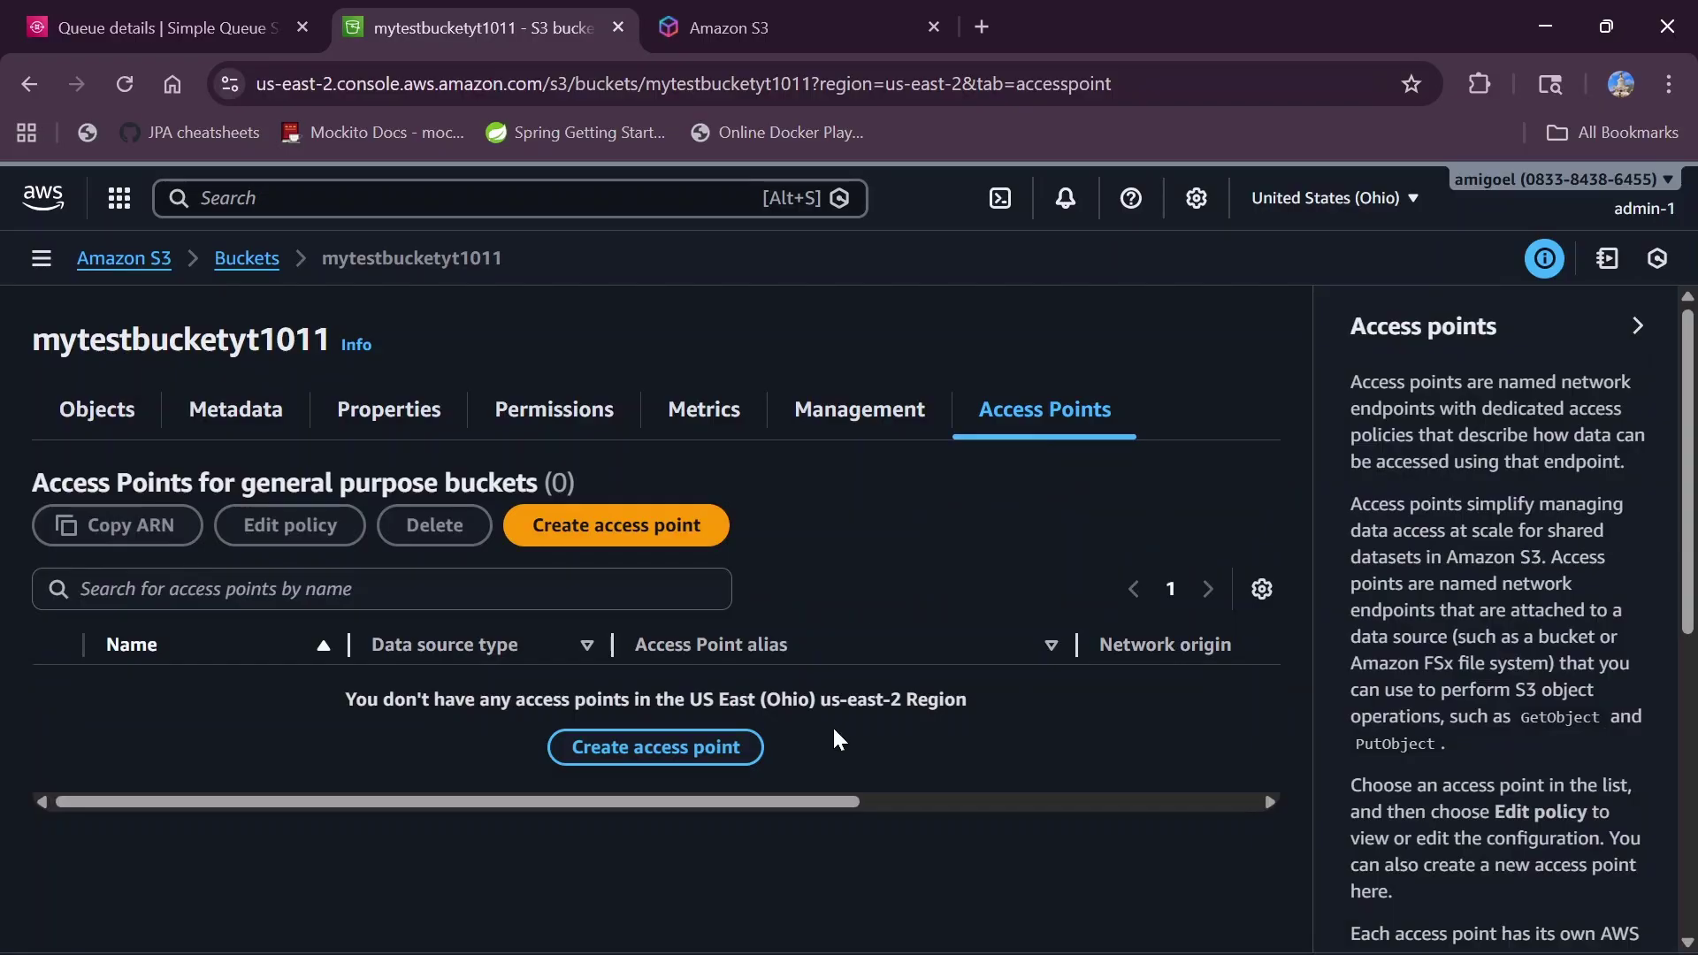
click(834, 418)
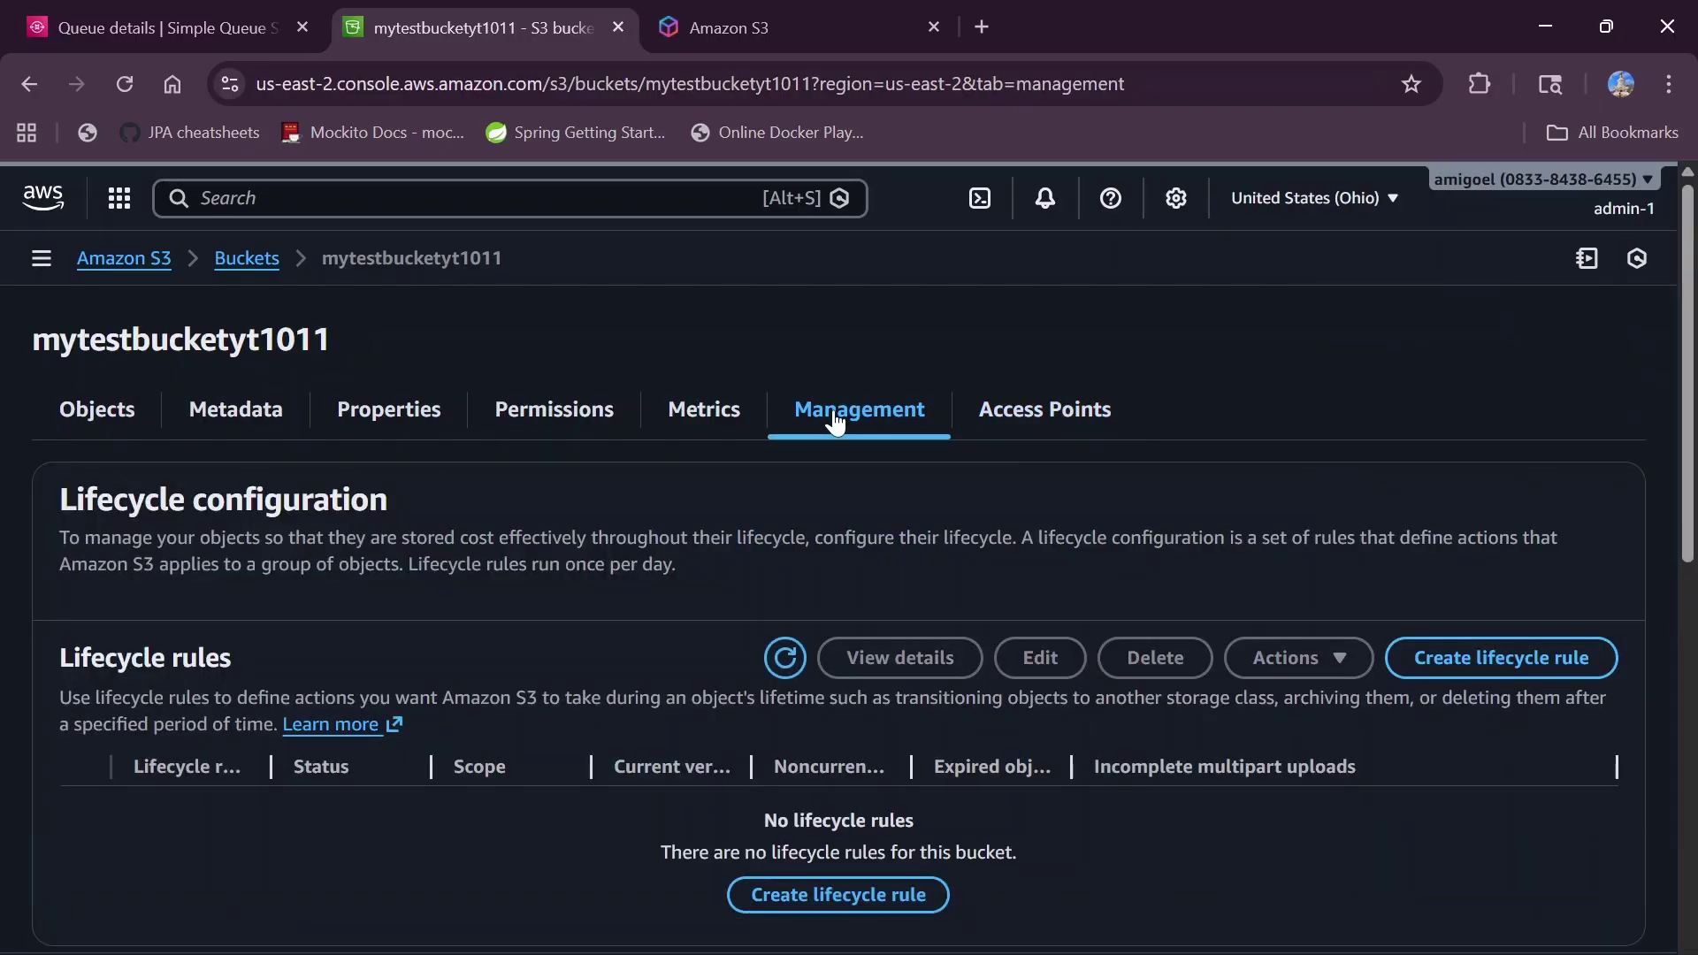
- Start an upload from the bucket's object list and add index.html and quiz.png from the Desktop's s3-tuts folder
click(103, 412)
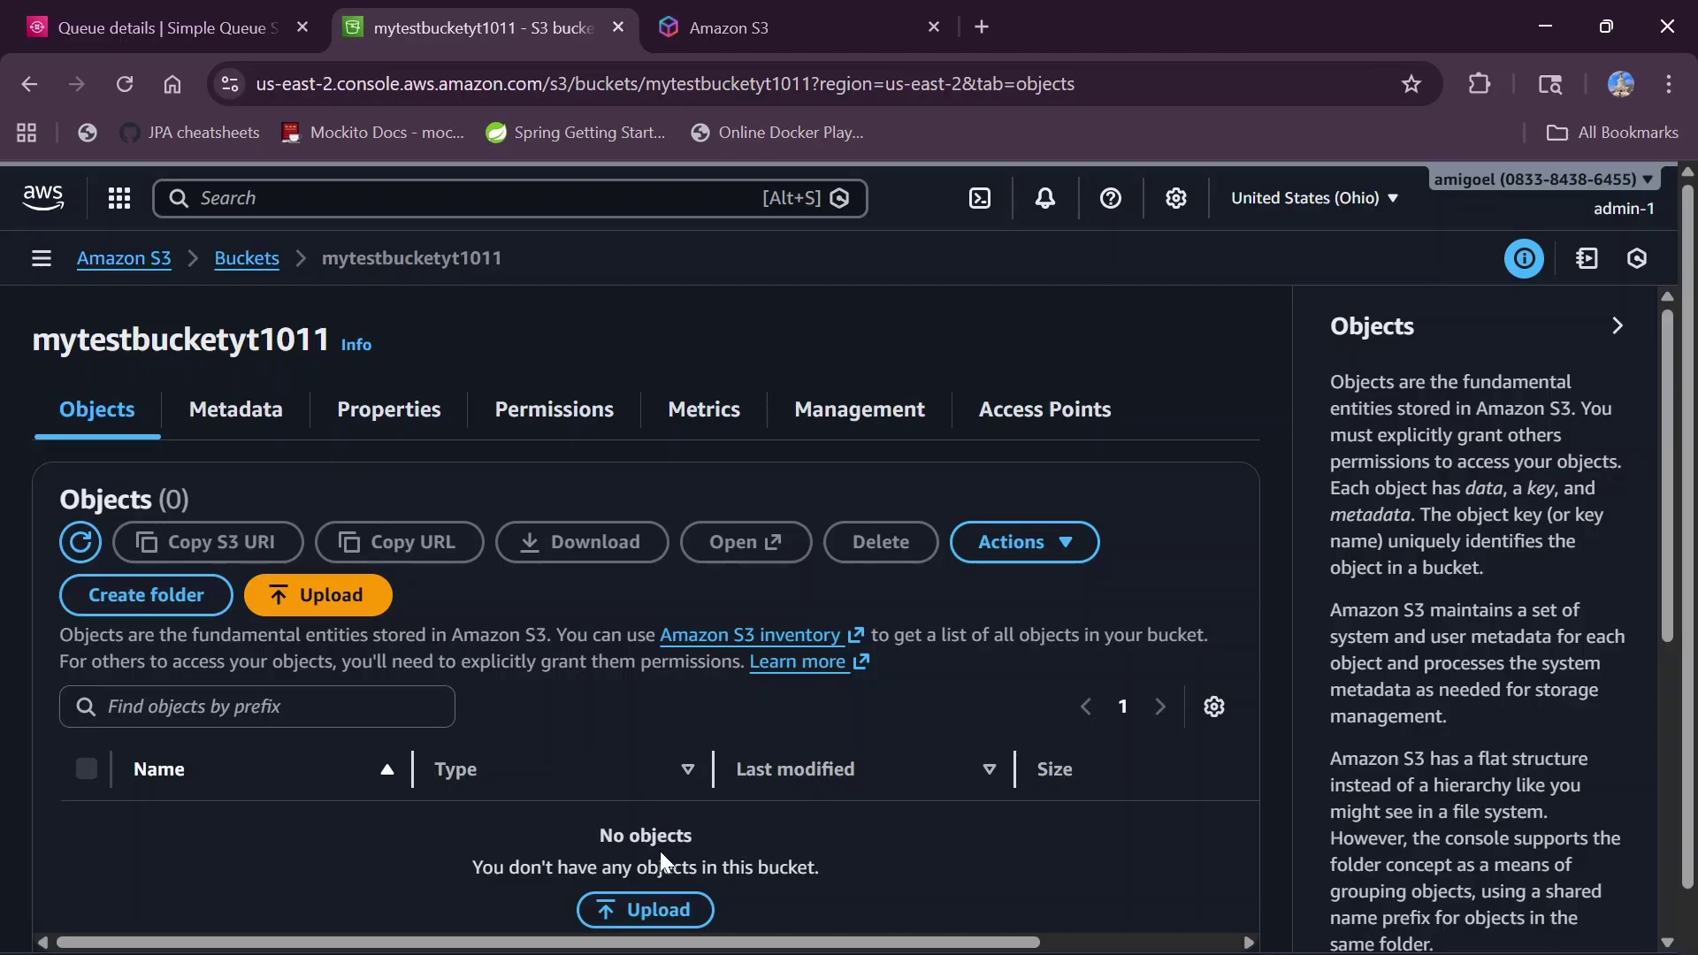
click(655, 920)
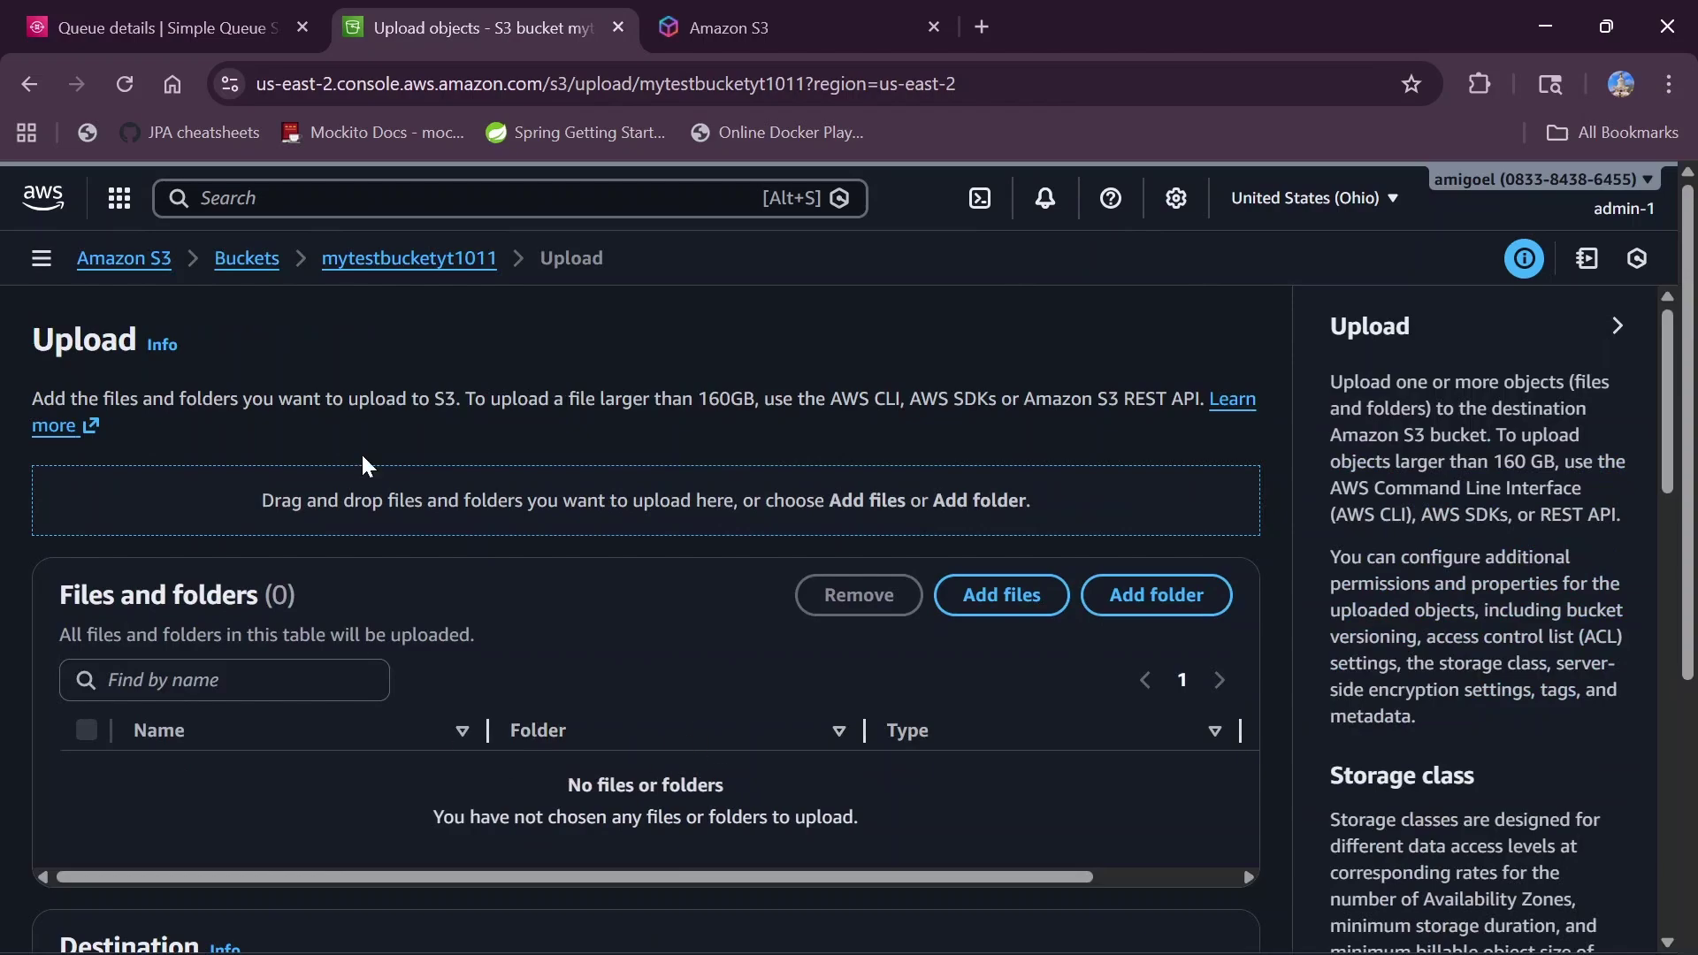
scroll(569, 732, down, 5)
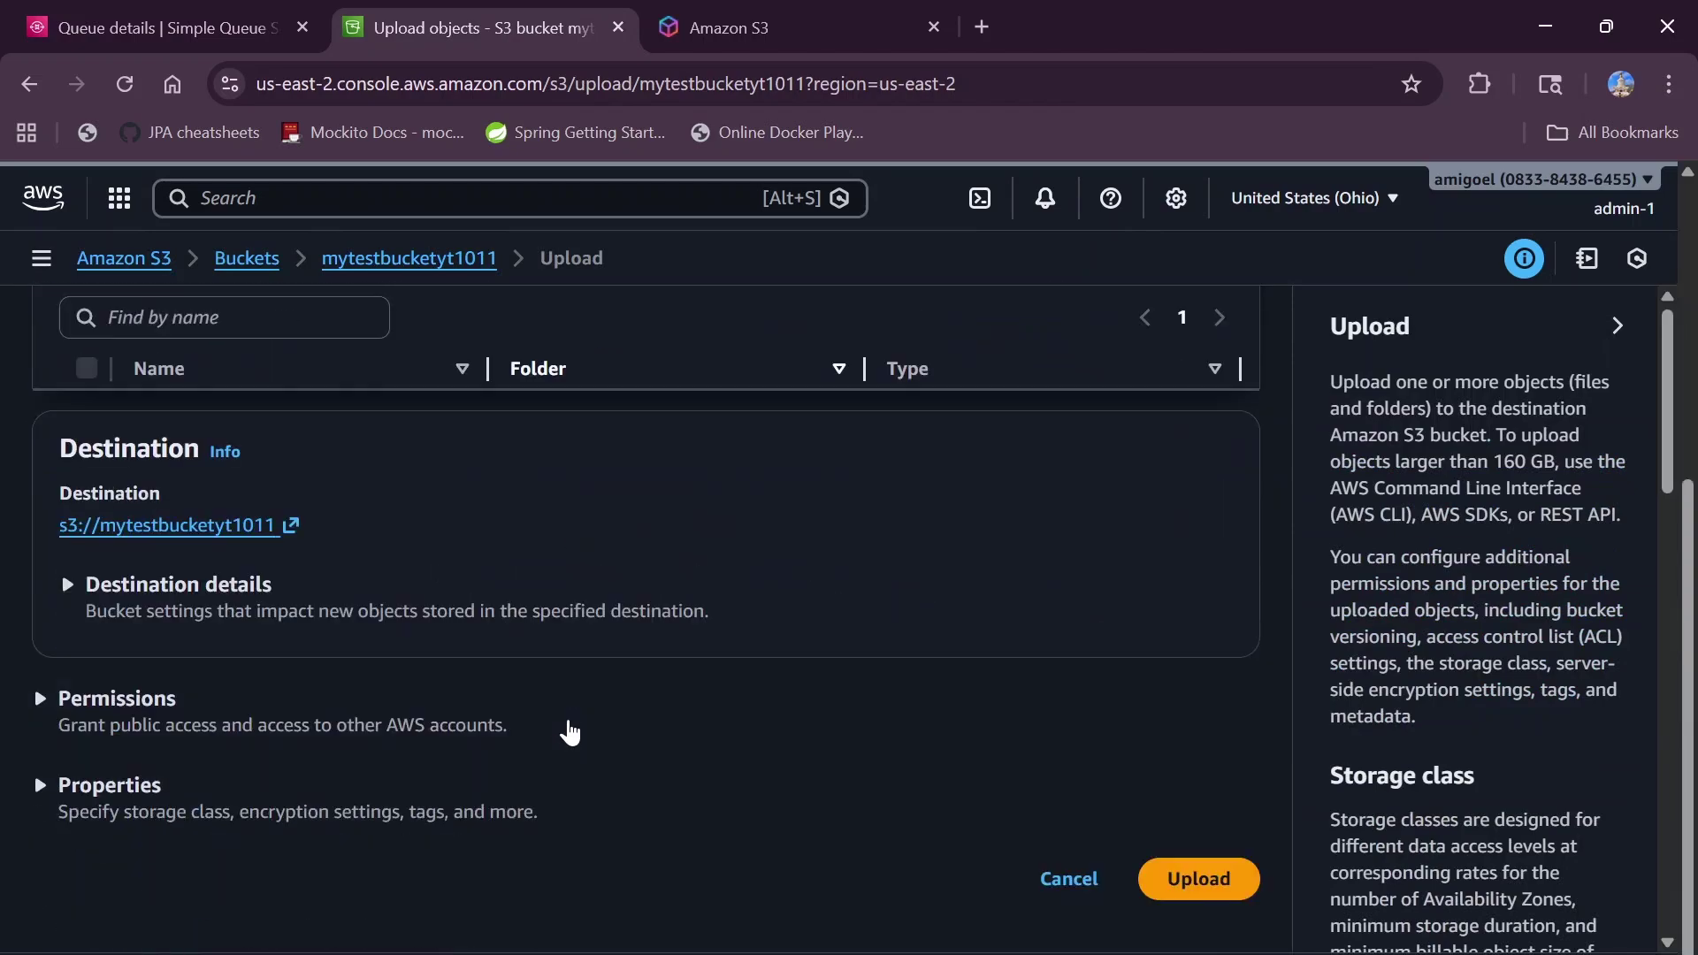
scroll(569, 728, up, 5)
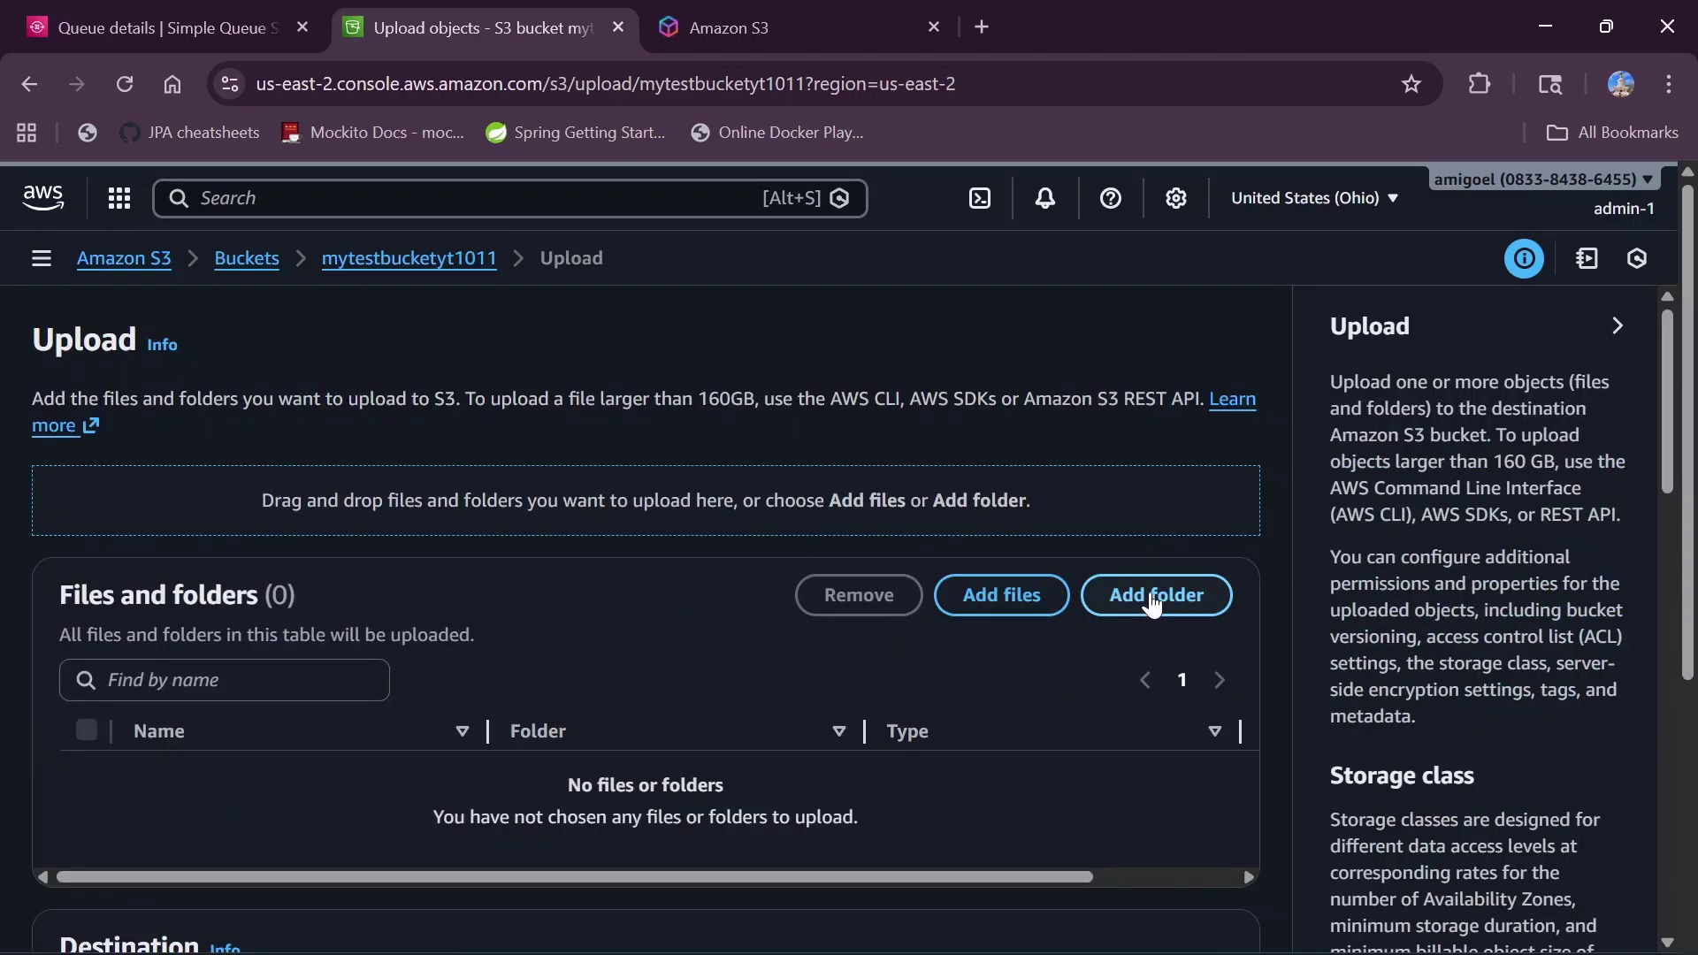
click(993, 602)
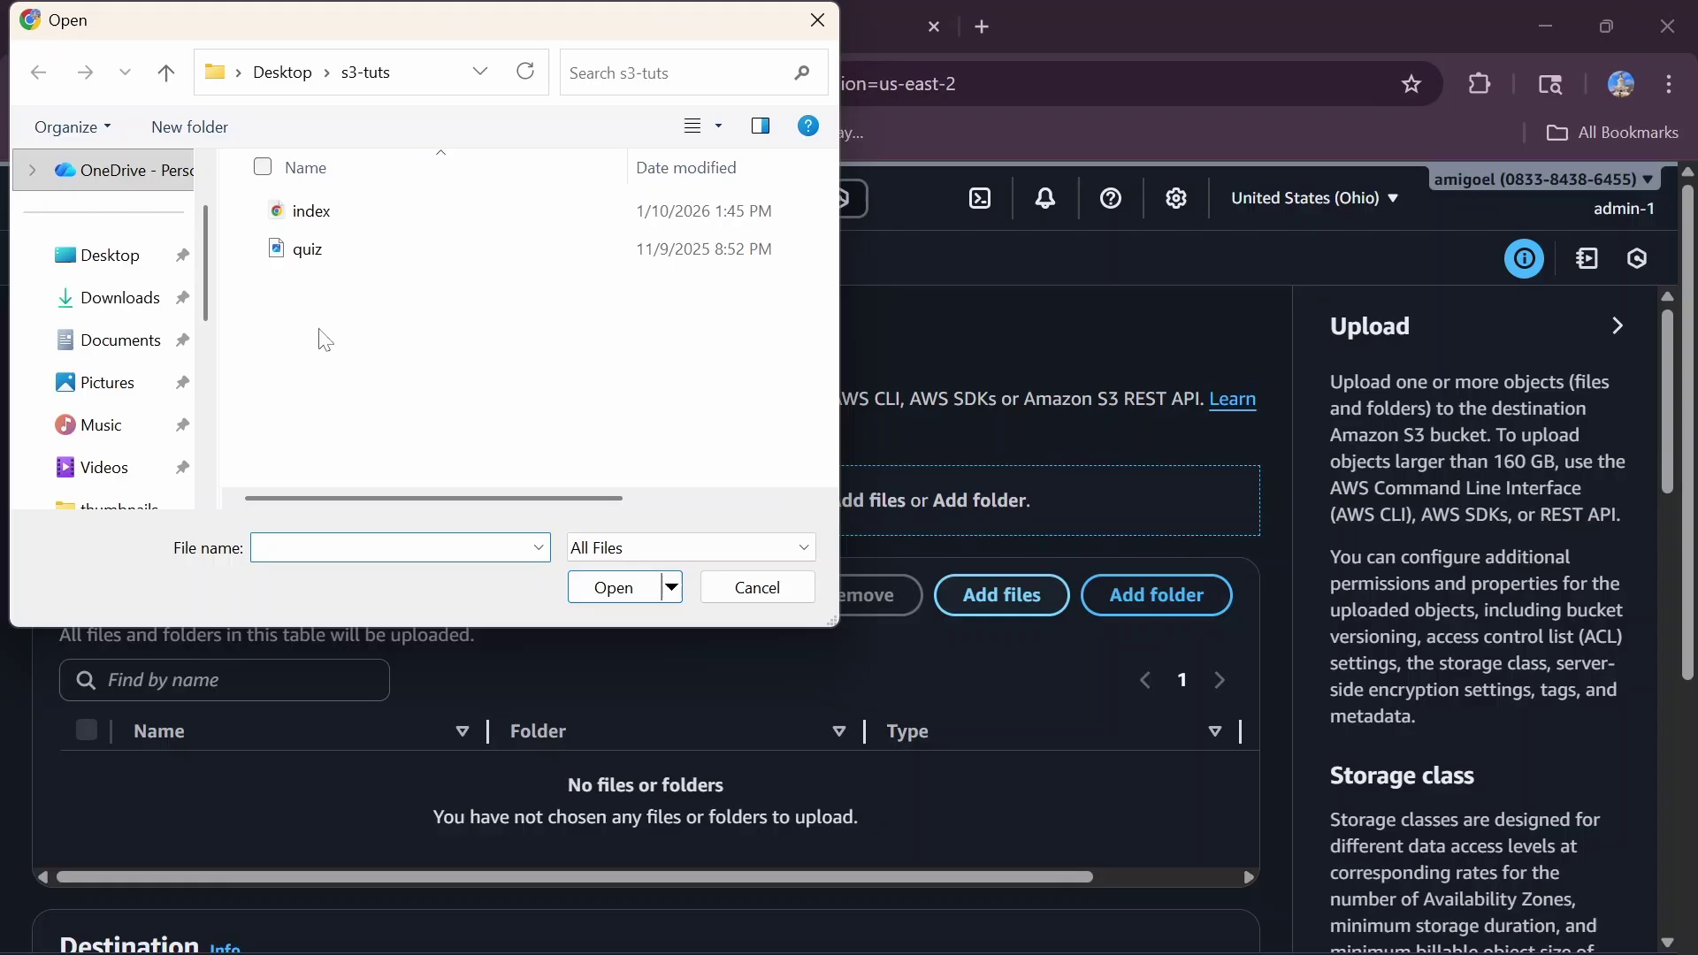
click(312, 392)
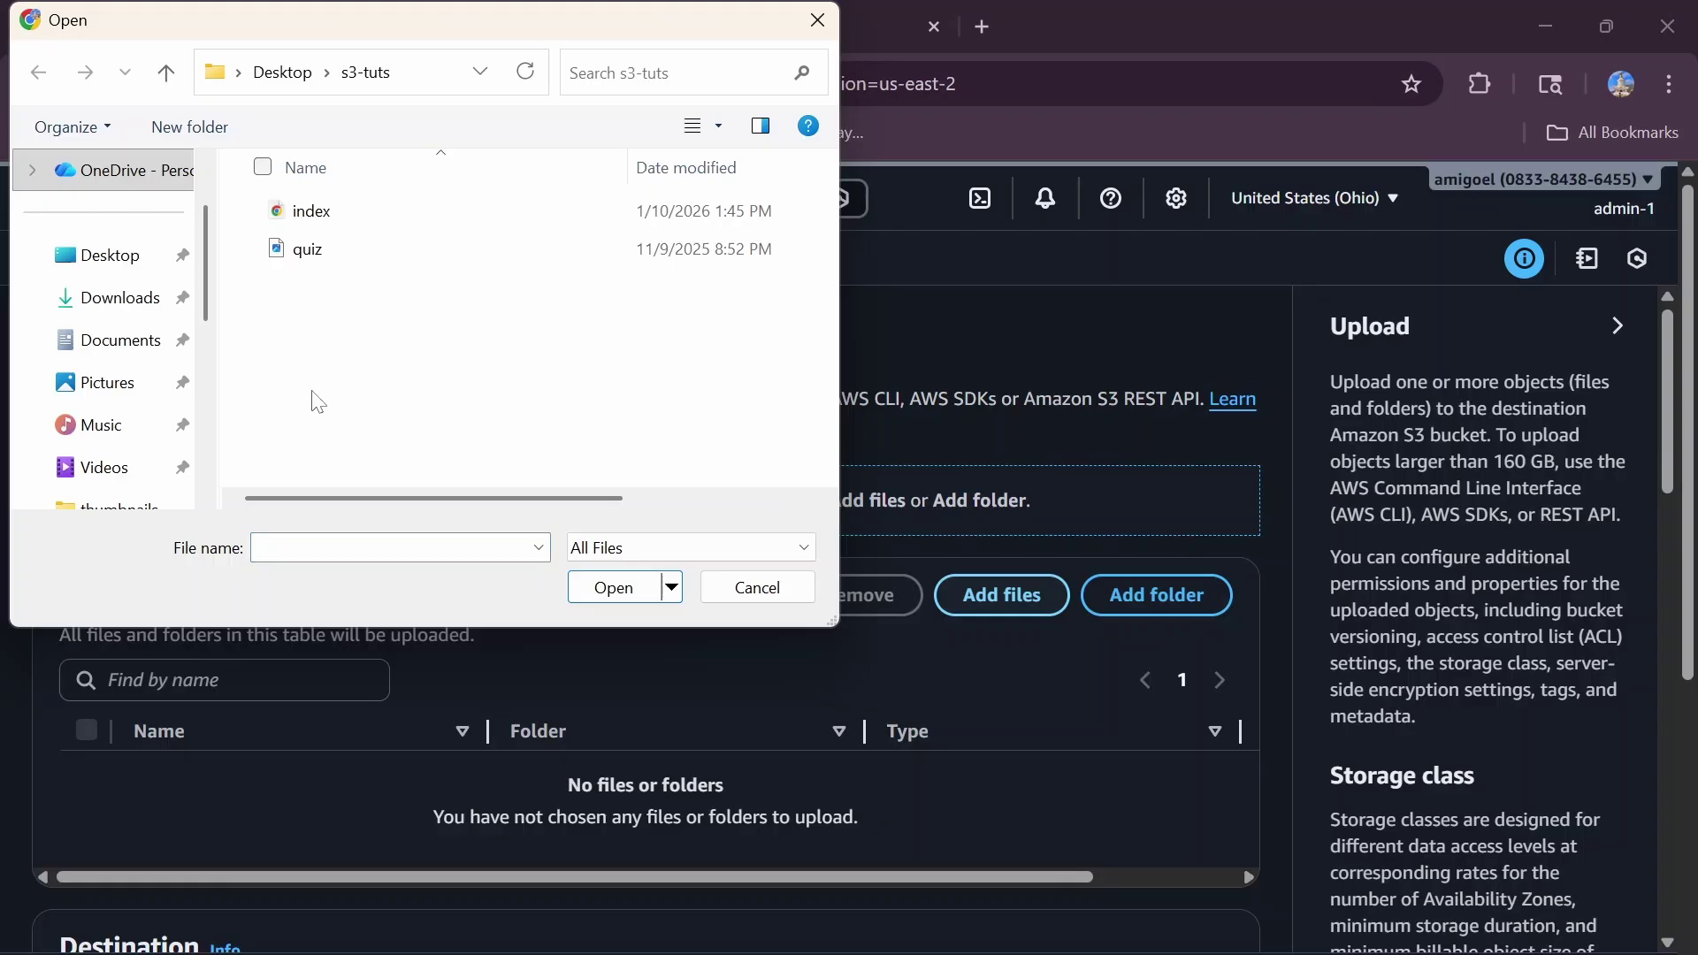
key(ctrl+a)
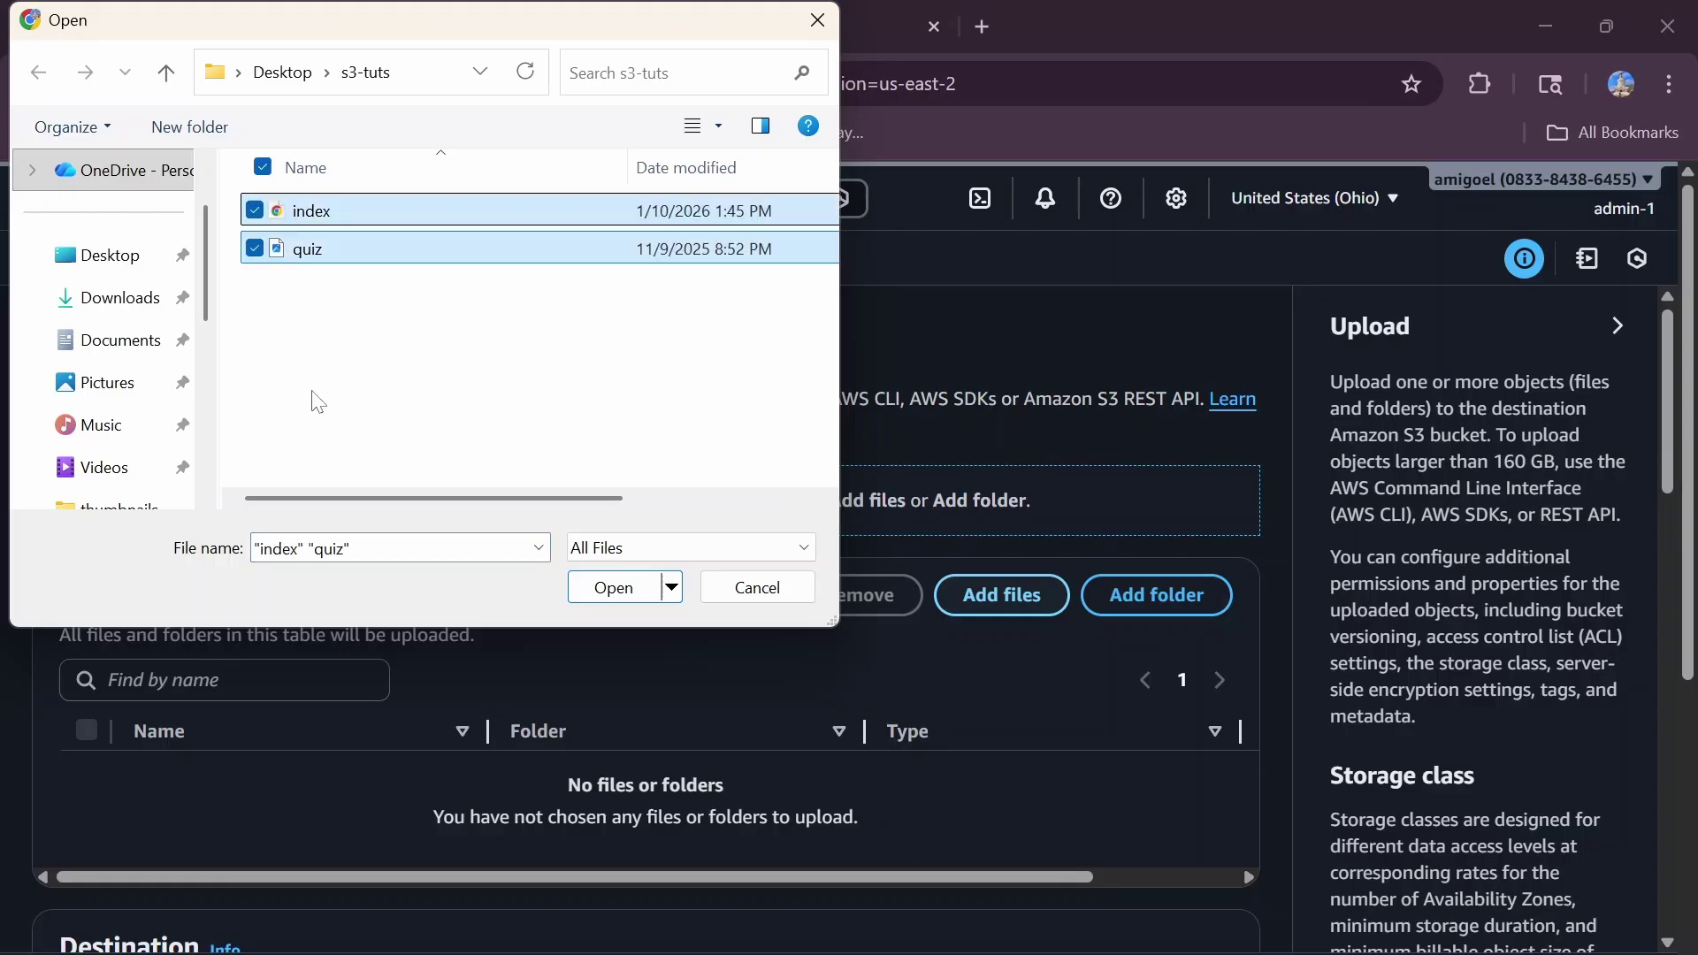
click(610, 587)
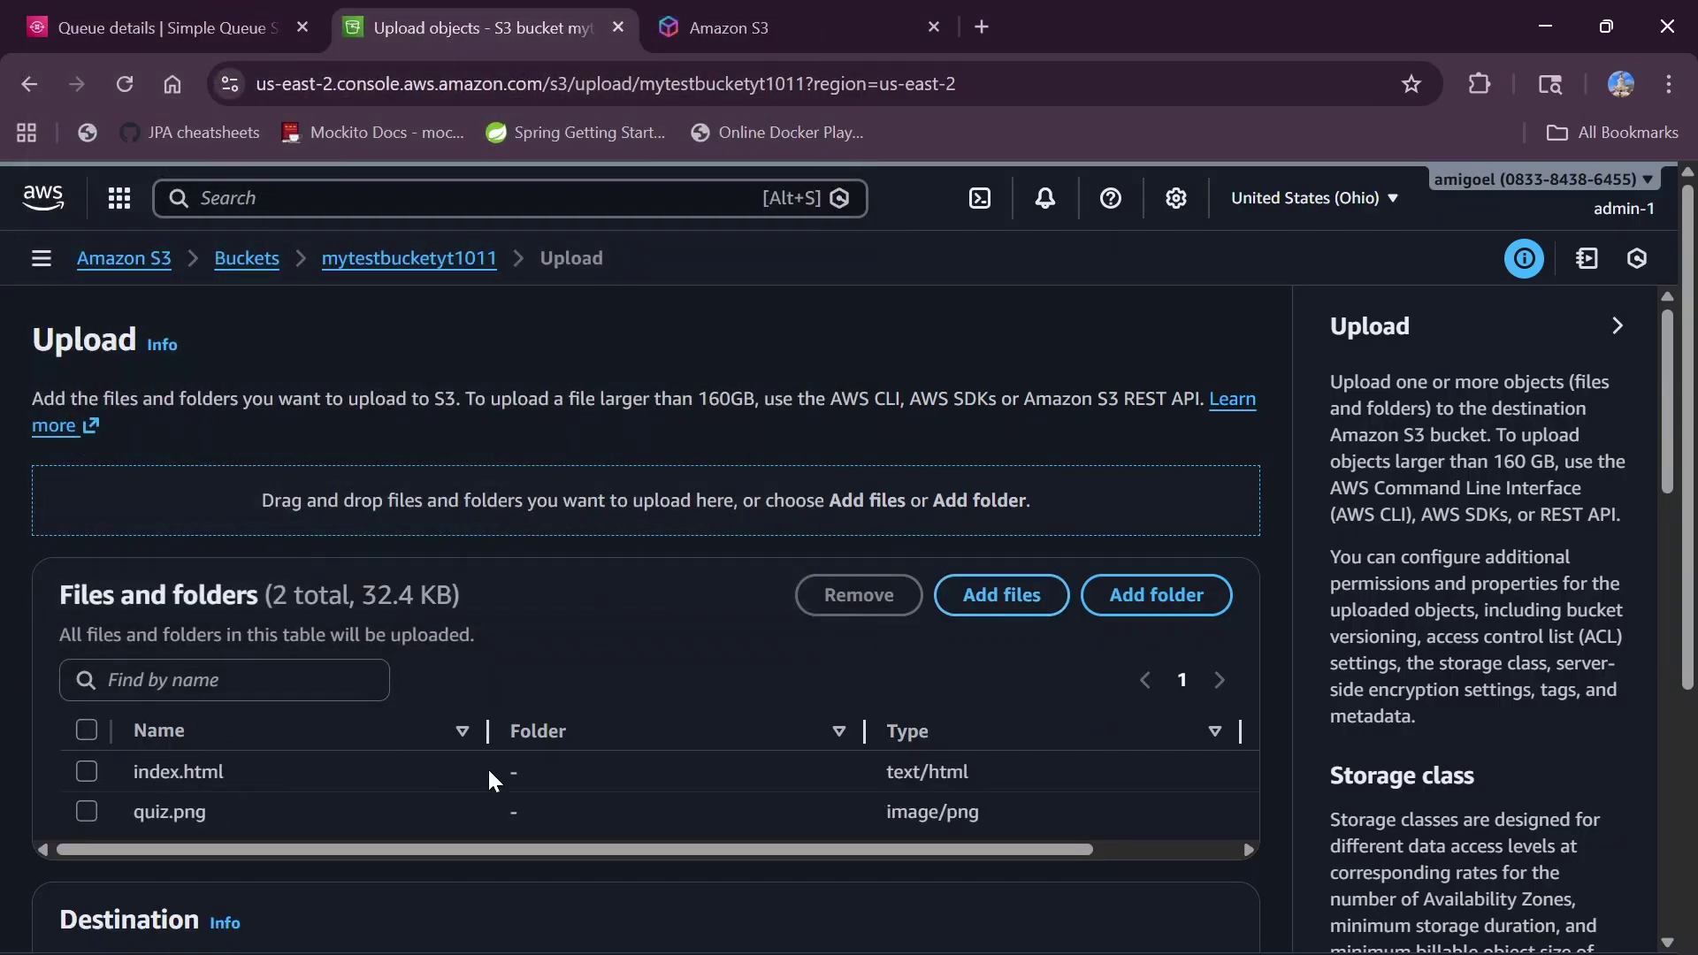
- Upload the two added files to s3://mytestbucketyt1011 with the default permissions and properties, and view the upload status summary
scroll(487, 767, down, 5)
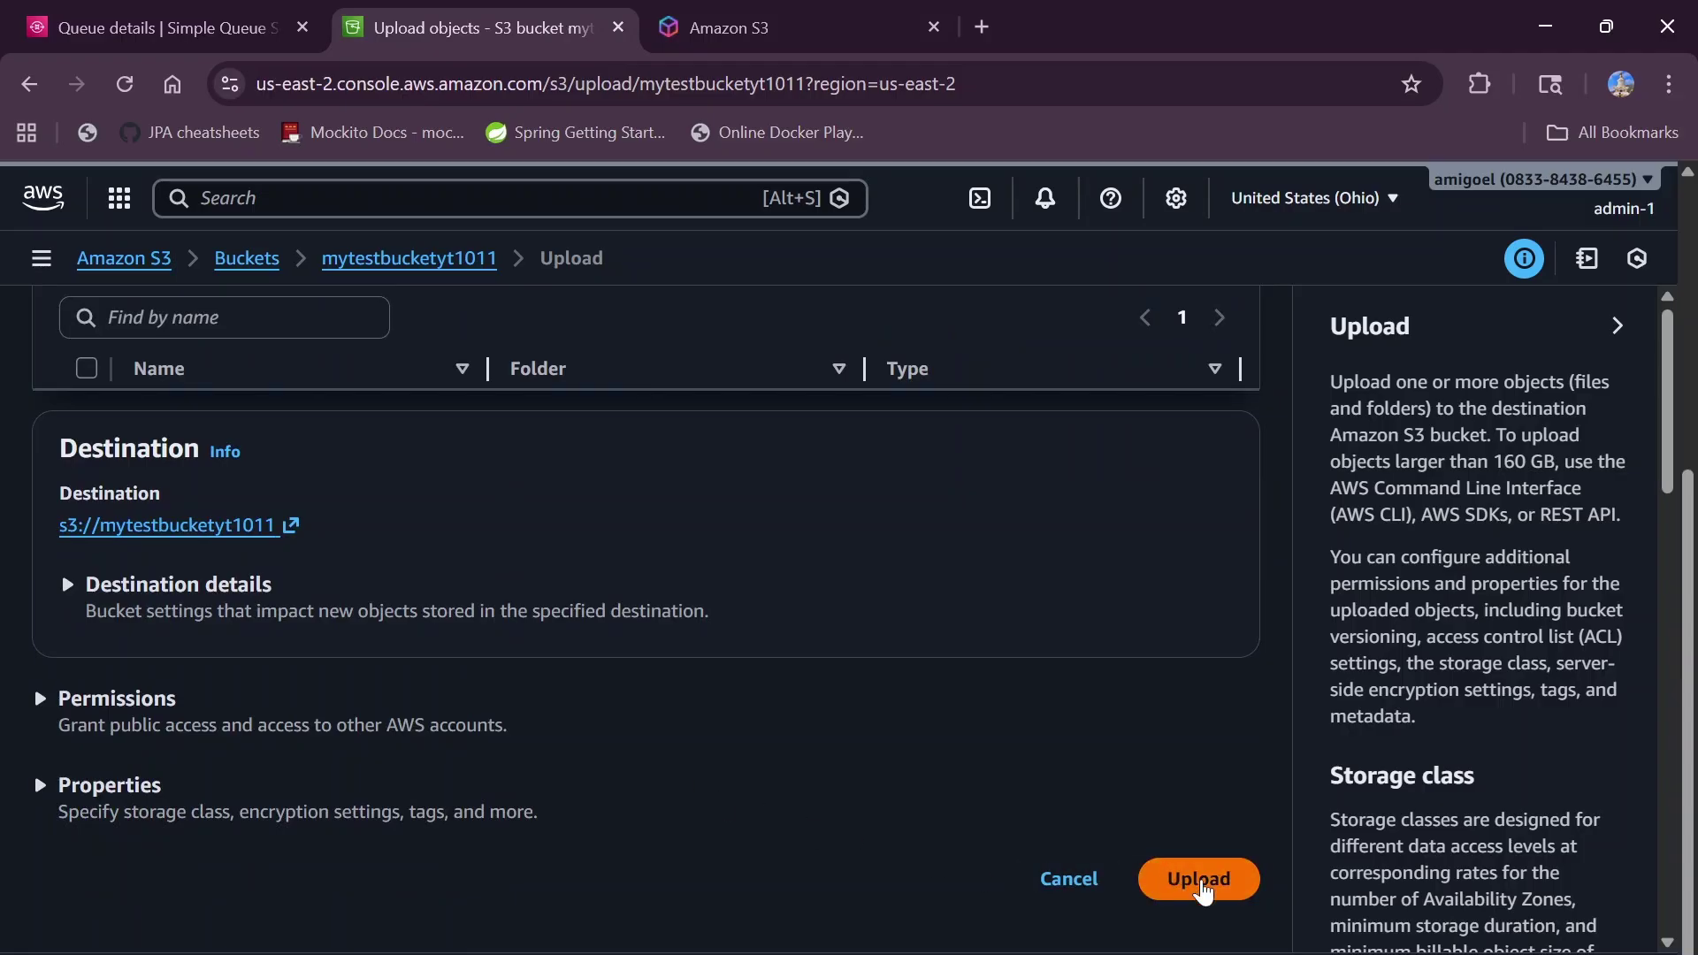
click(1202, 880)
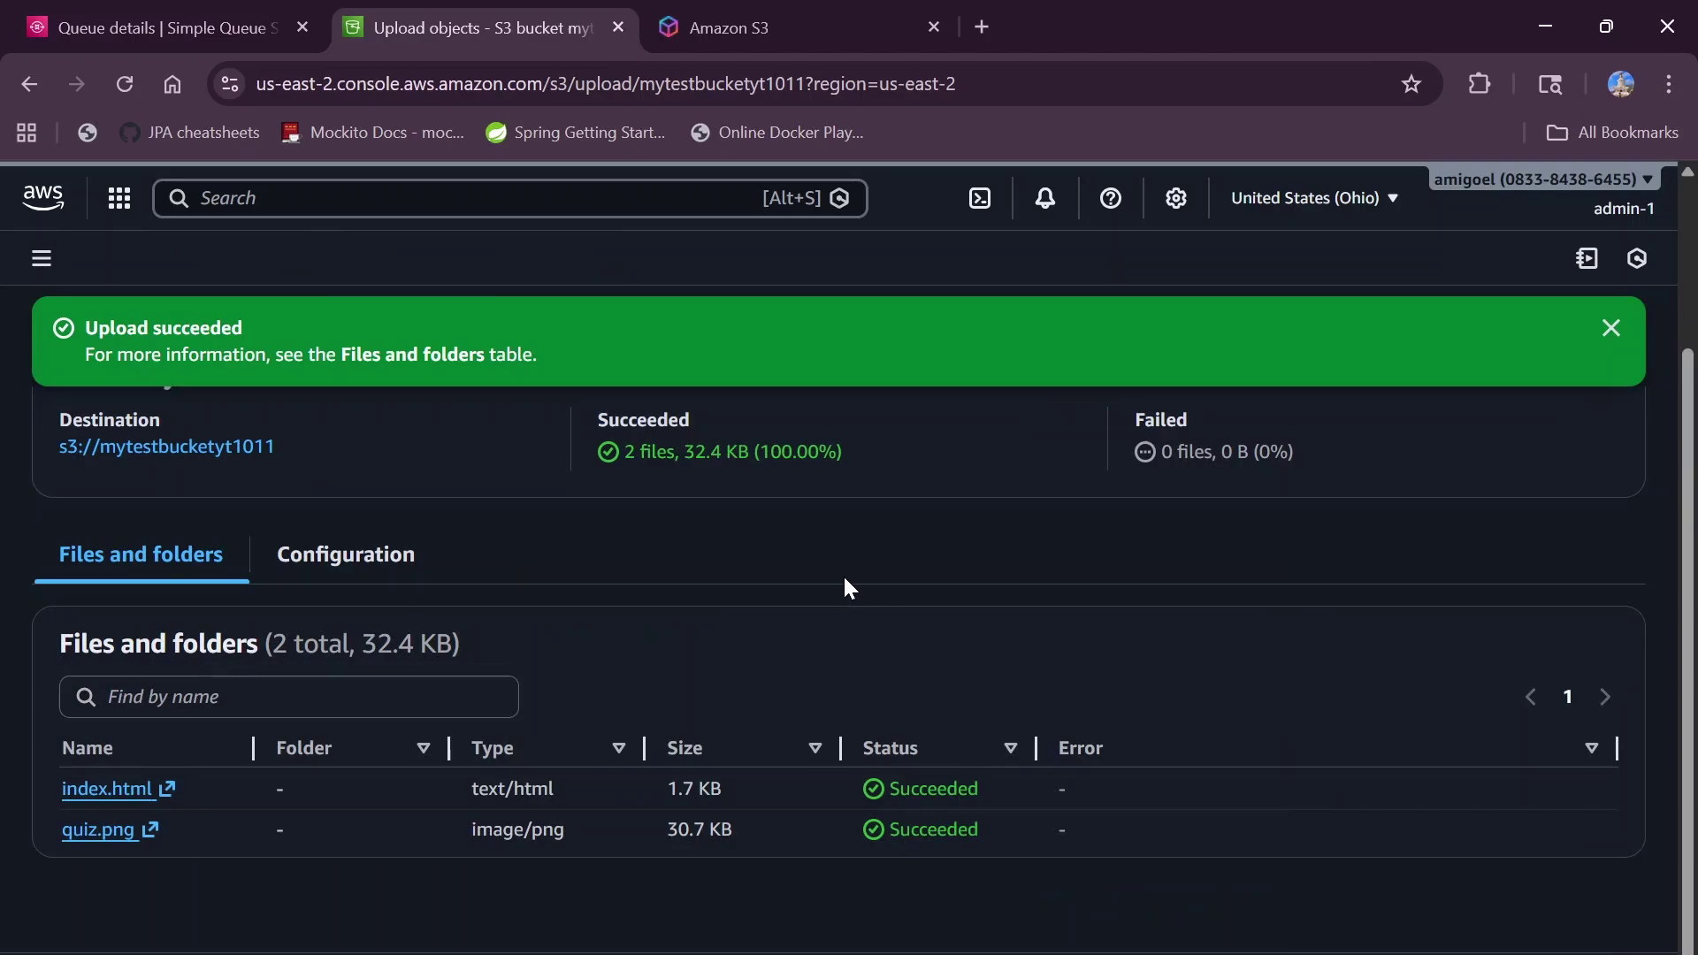
scroll(920, 610, up, 3)
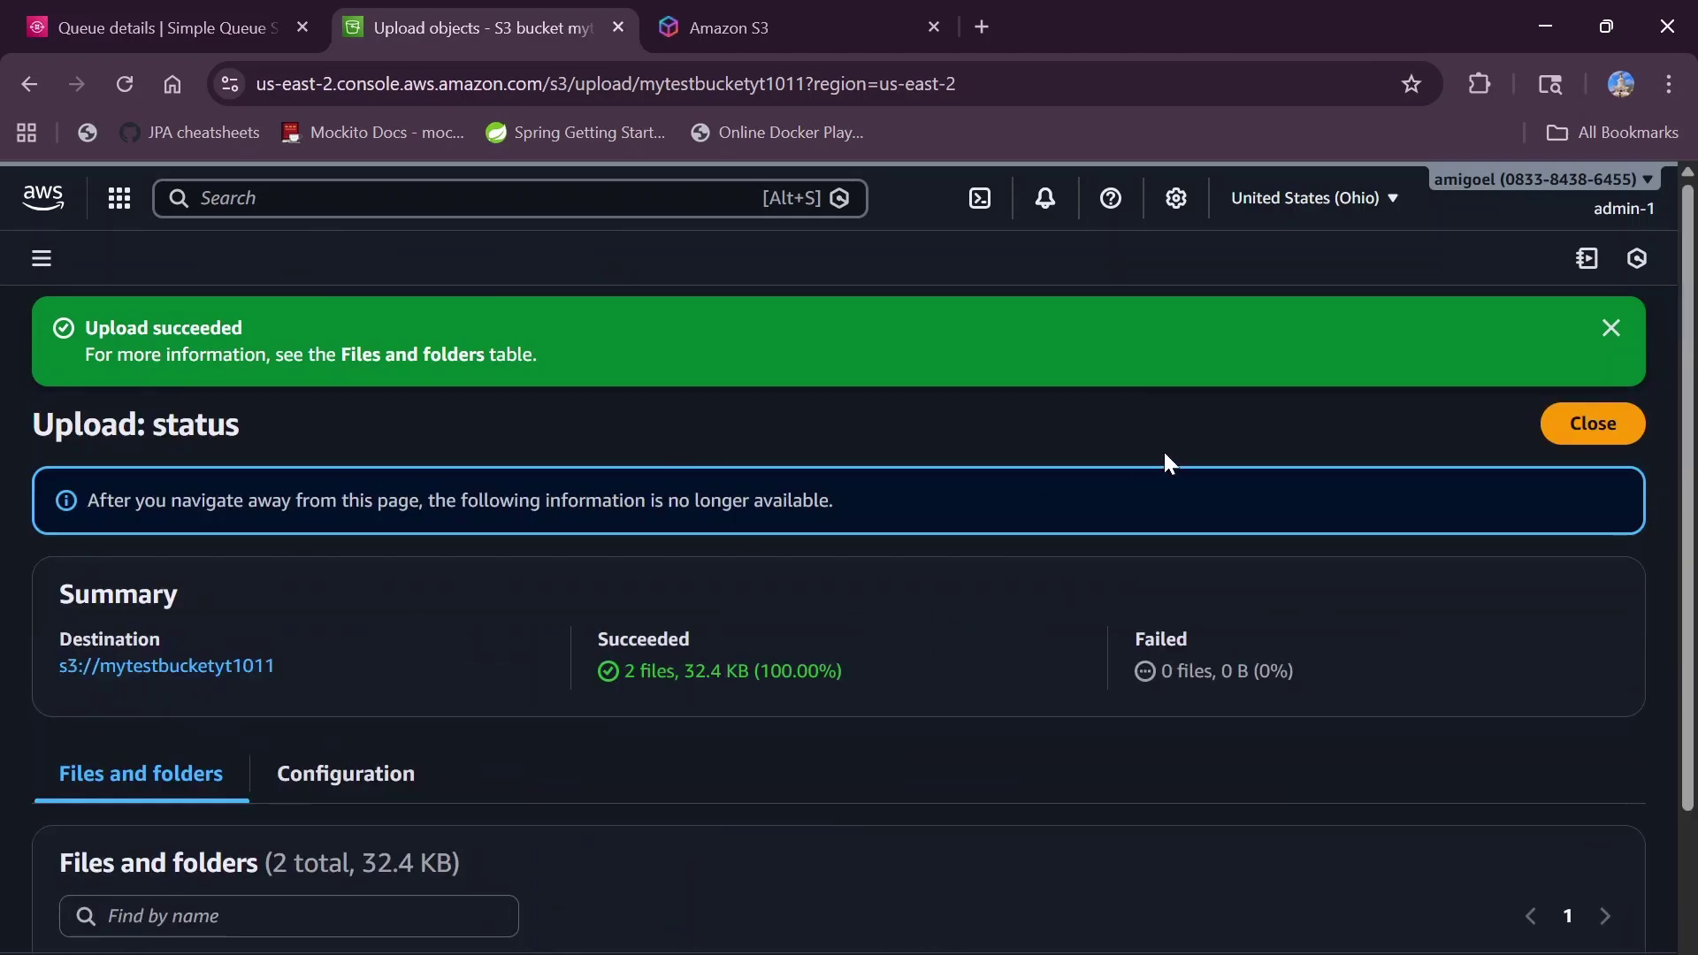
- Return from the upload status to the bucket's object list and try selecting both objects, and index.html alone, leaving none selected
click(1578, 423)
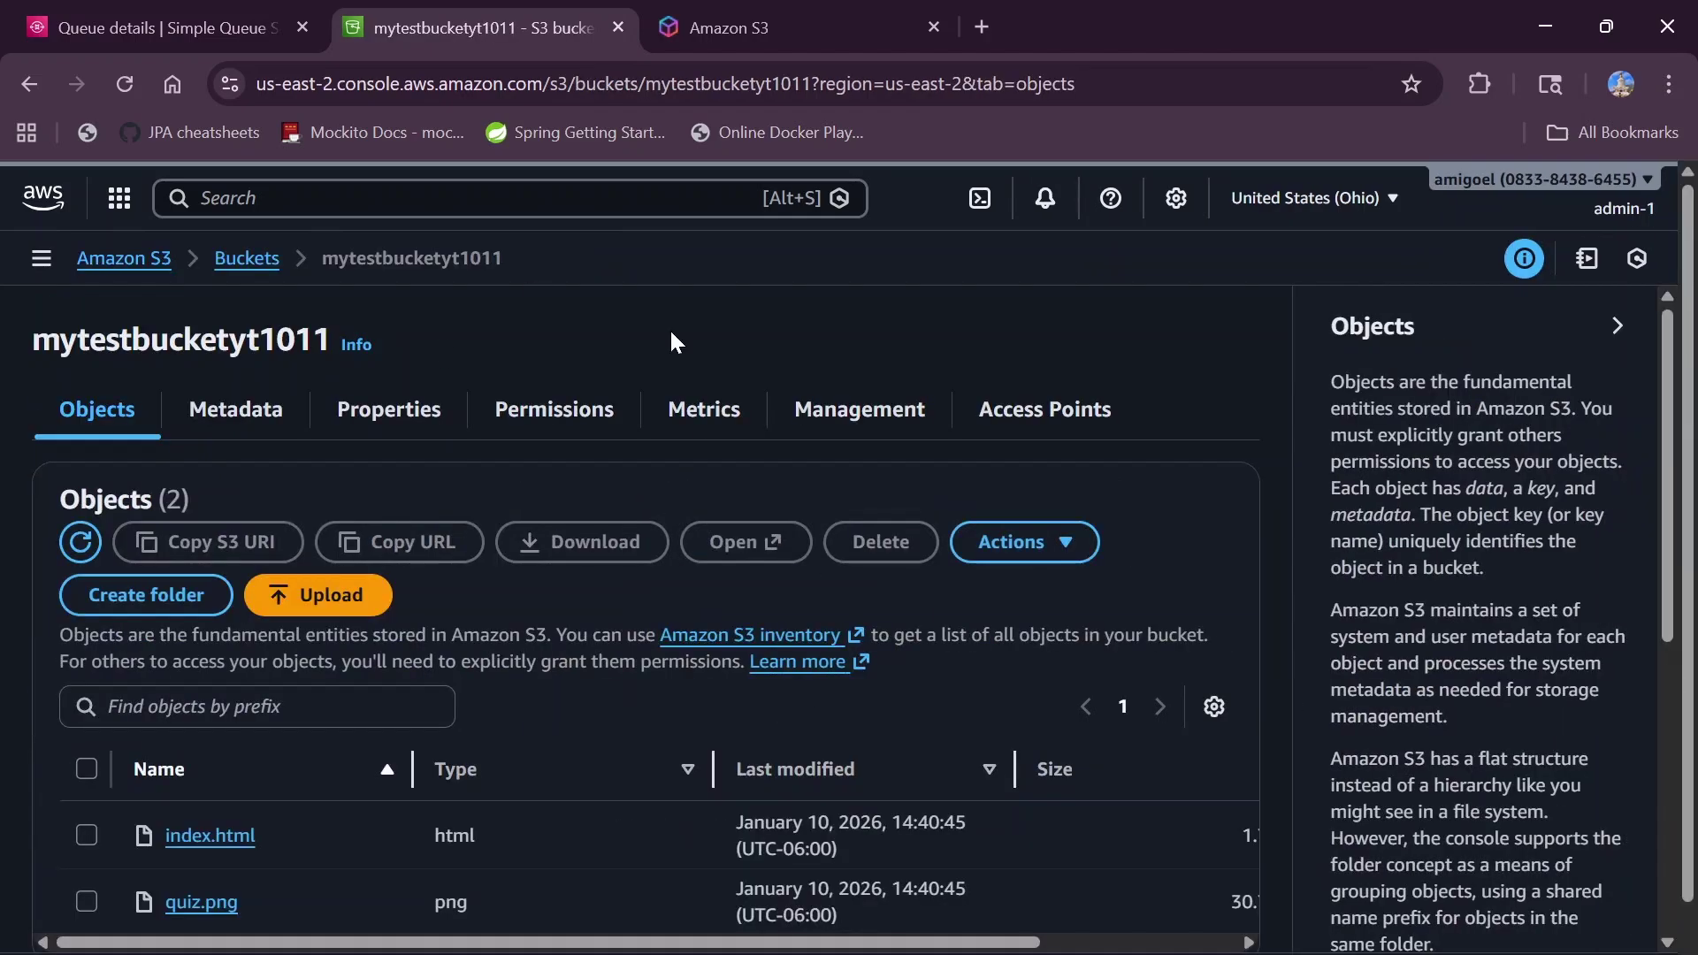
scroll(703, 842, down, 1)
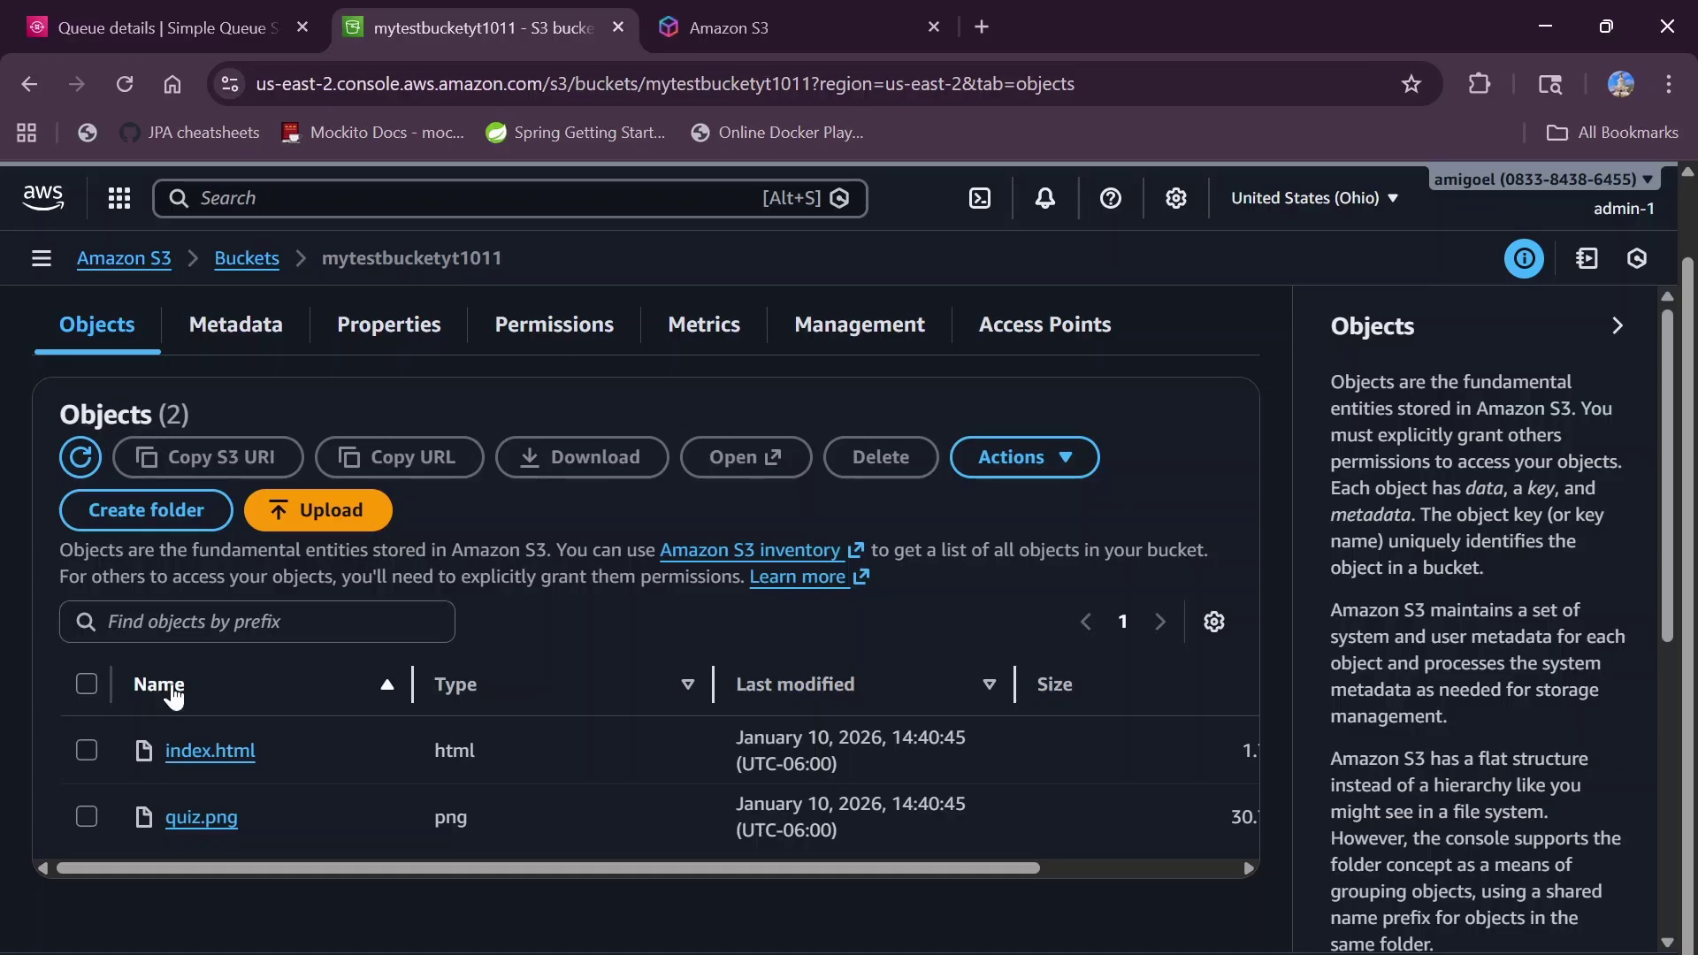
click(81, 680)
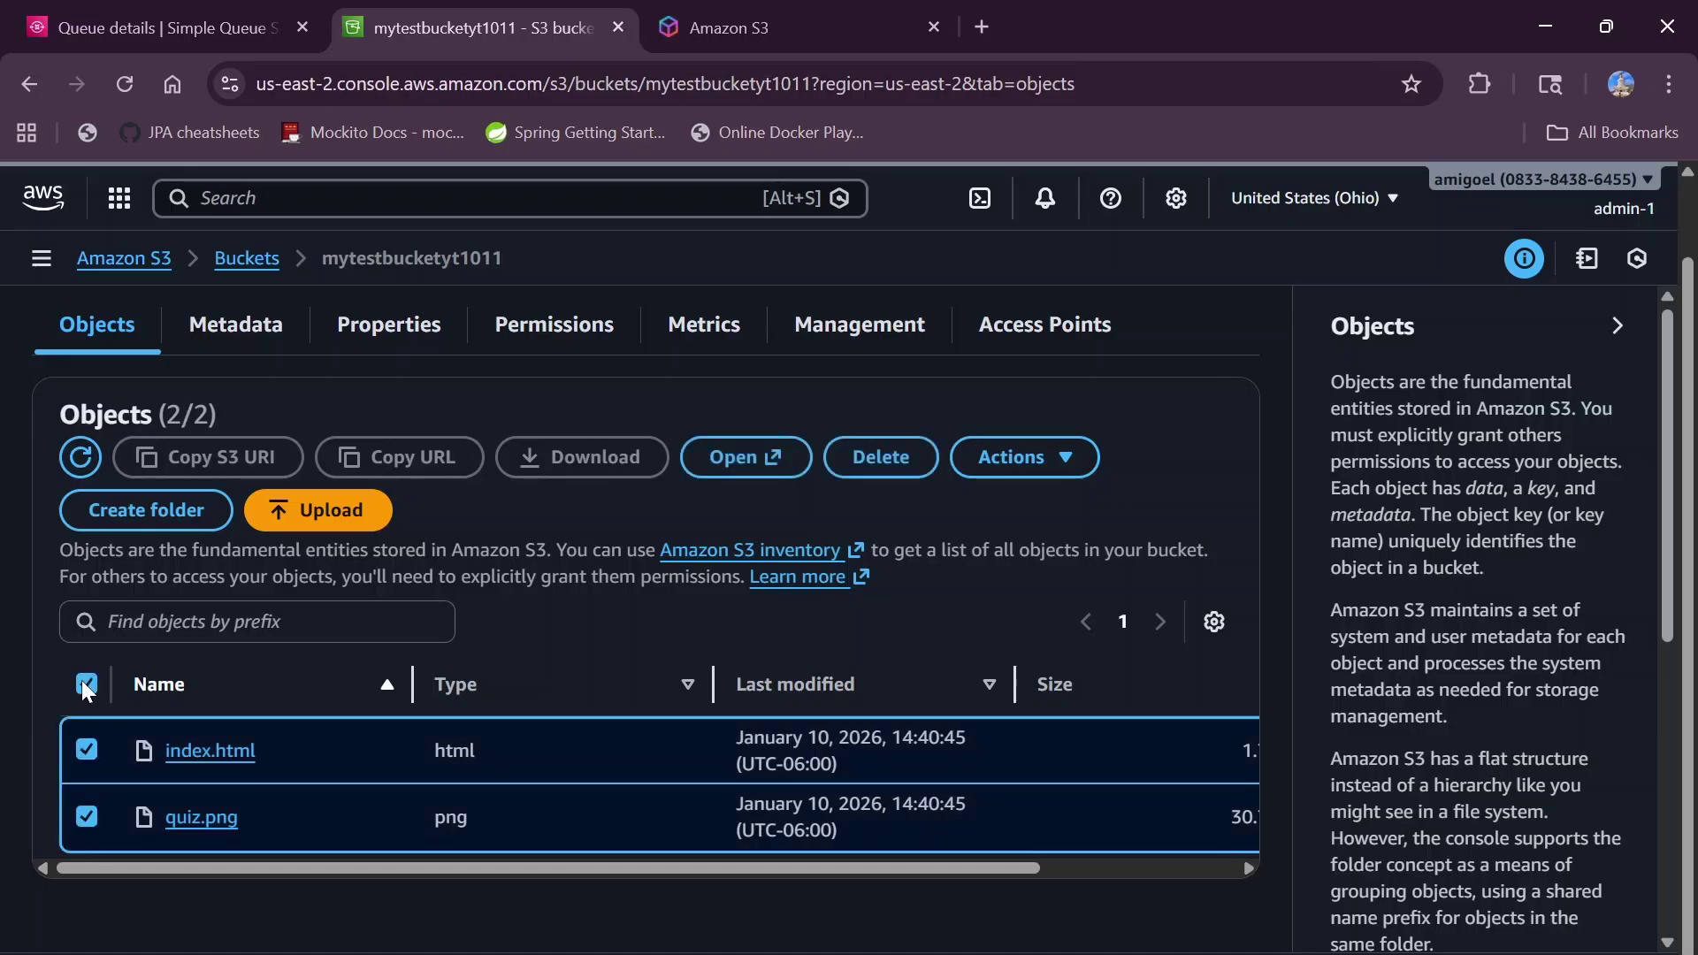
click(82, 681)
click(86, 751)
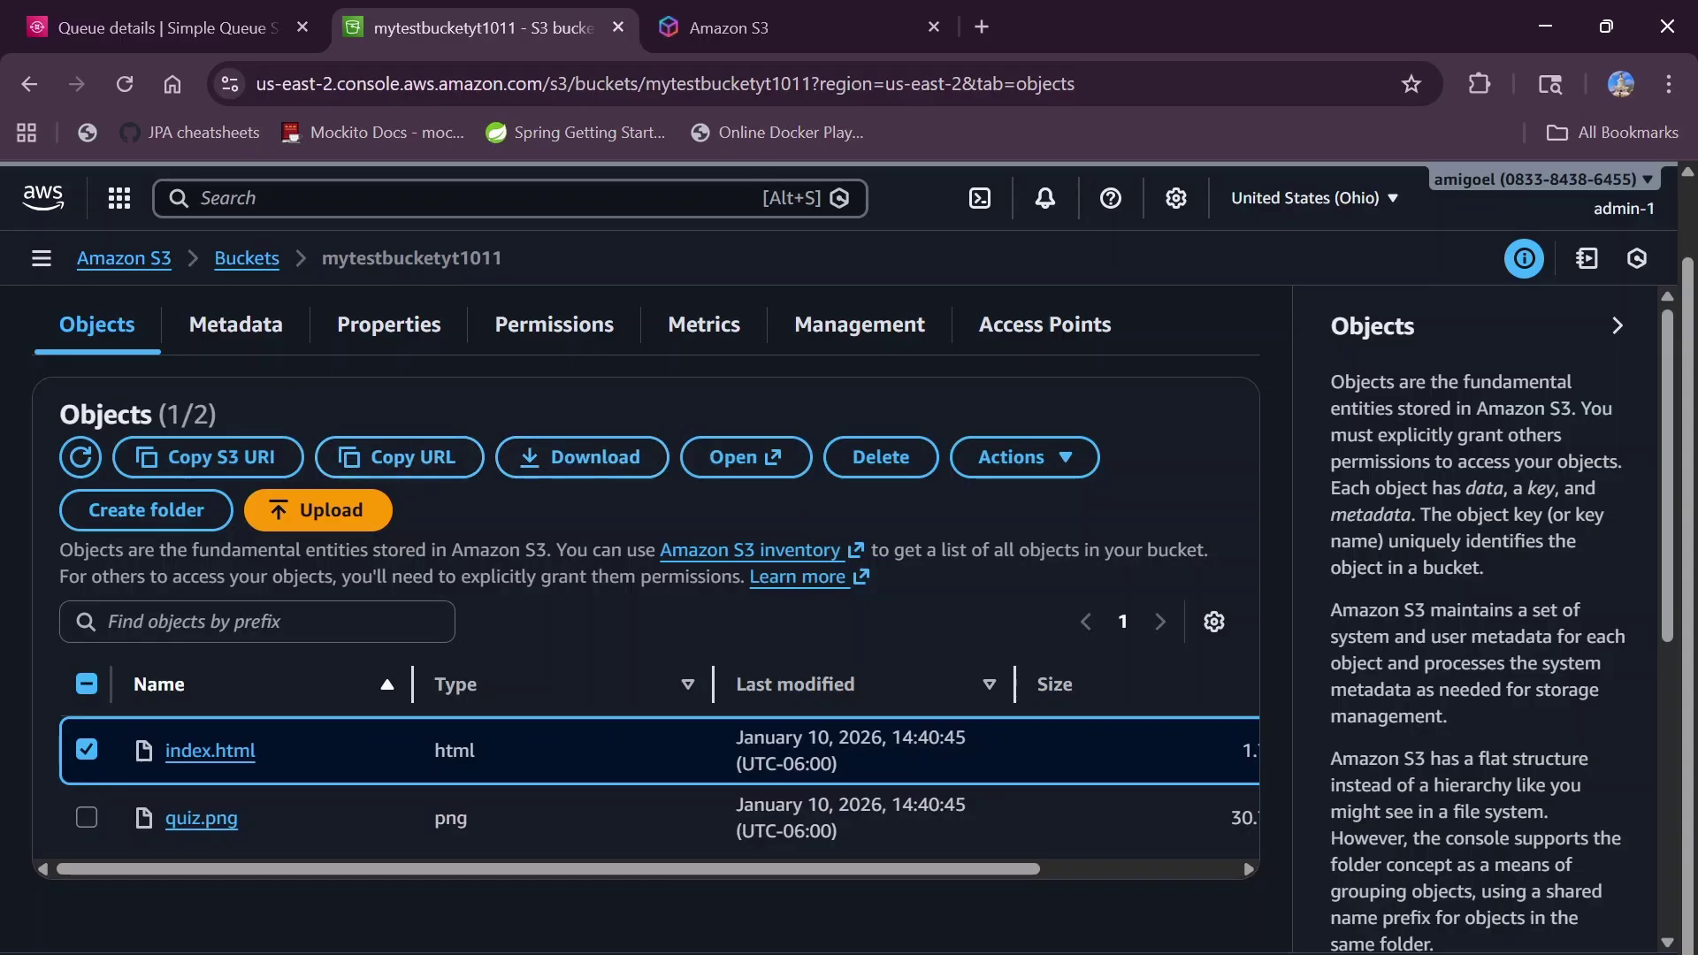
click(85, 750)
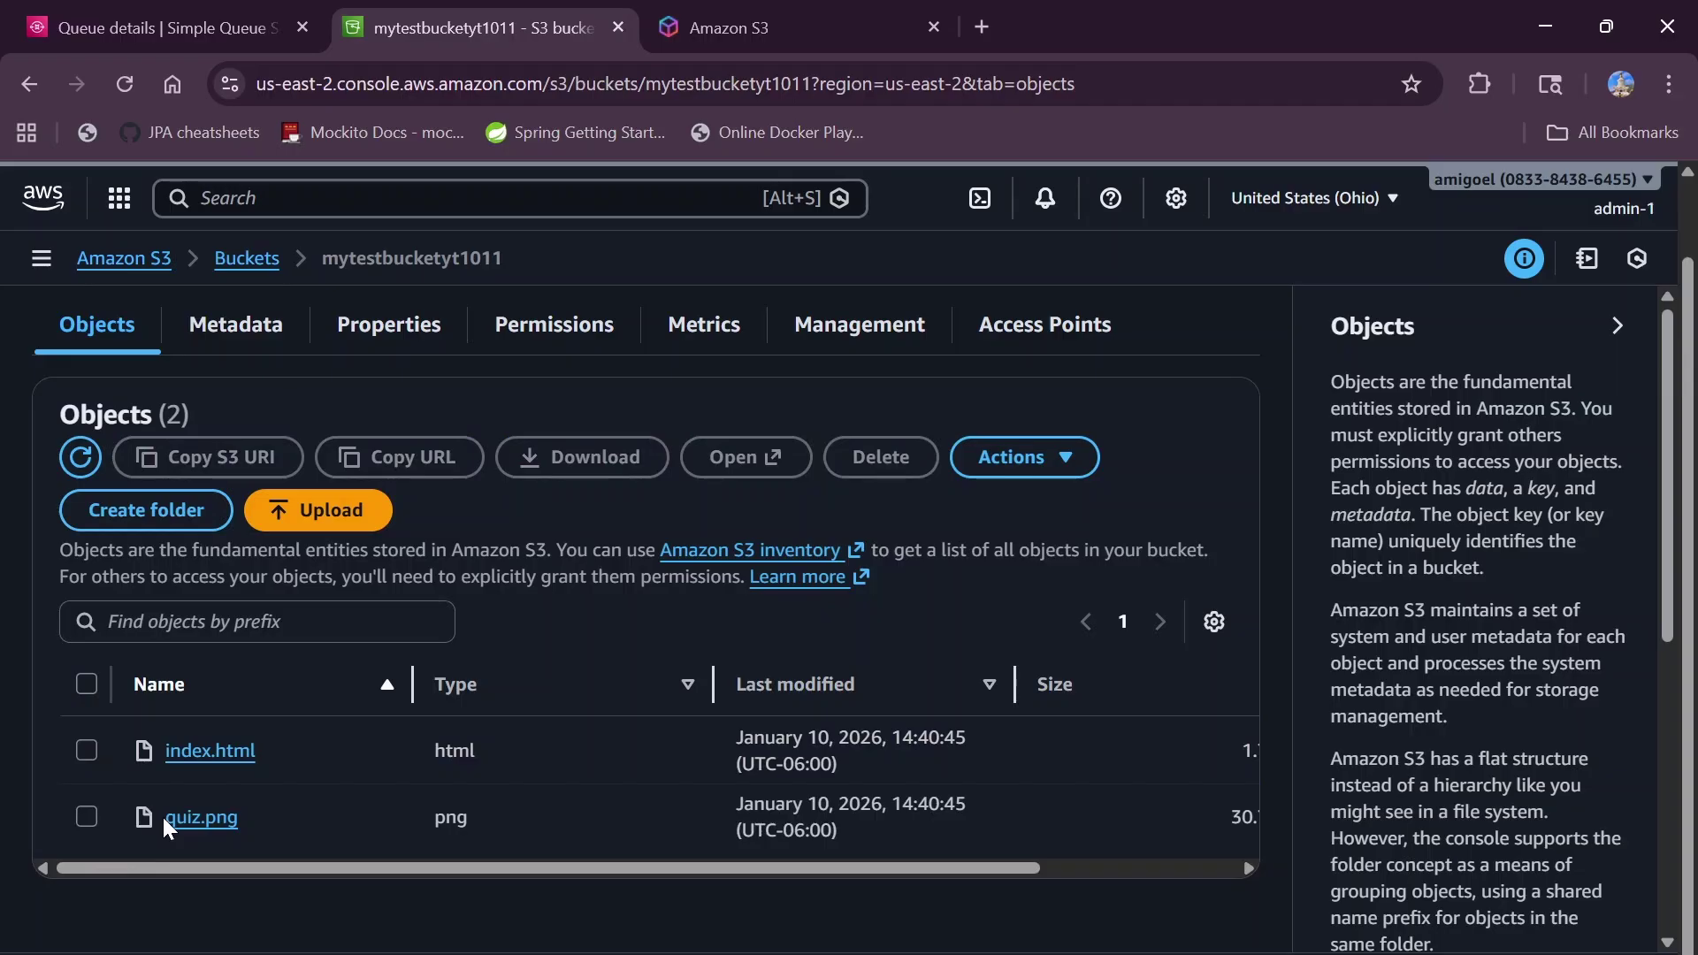
- Open the details of quiz.png, copy its S3 URI, try loading that URI in a new browser tab, and close the tab
click(202, 817)
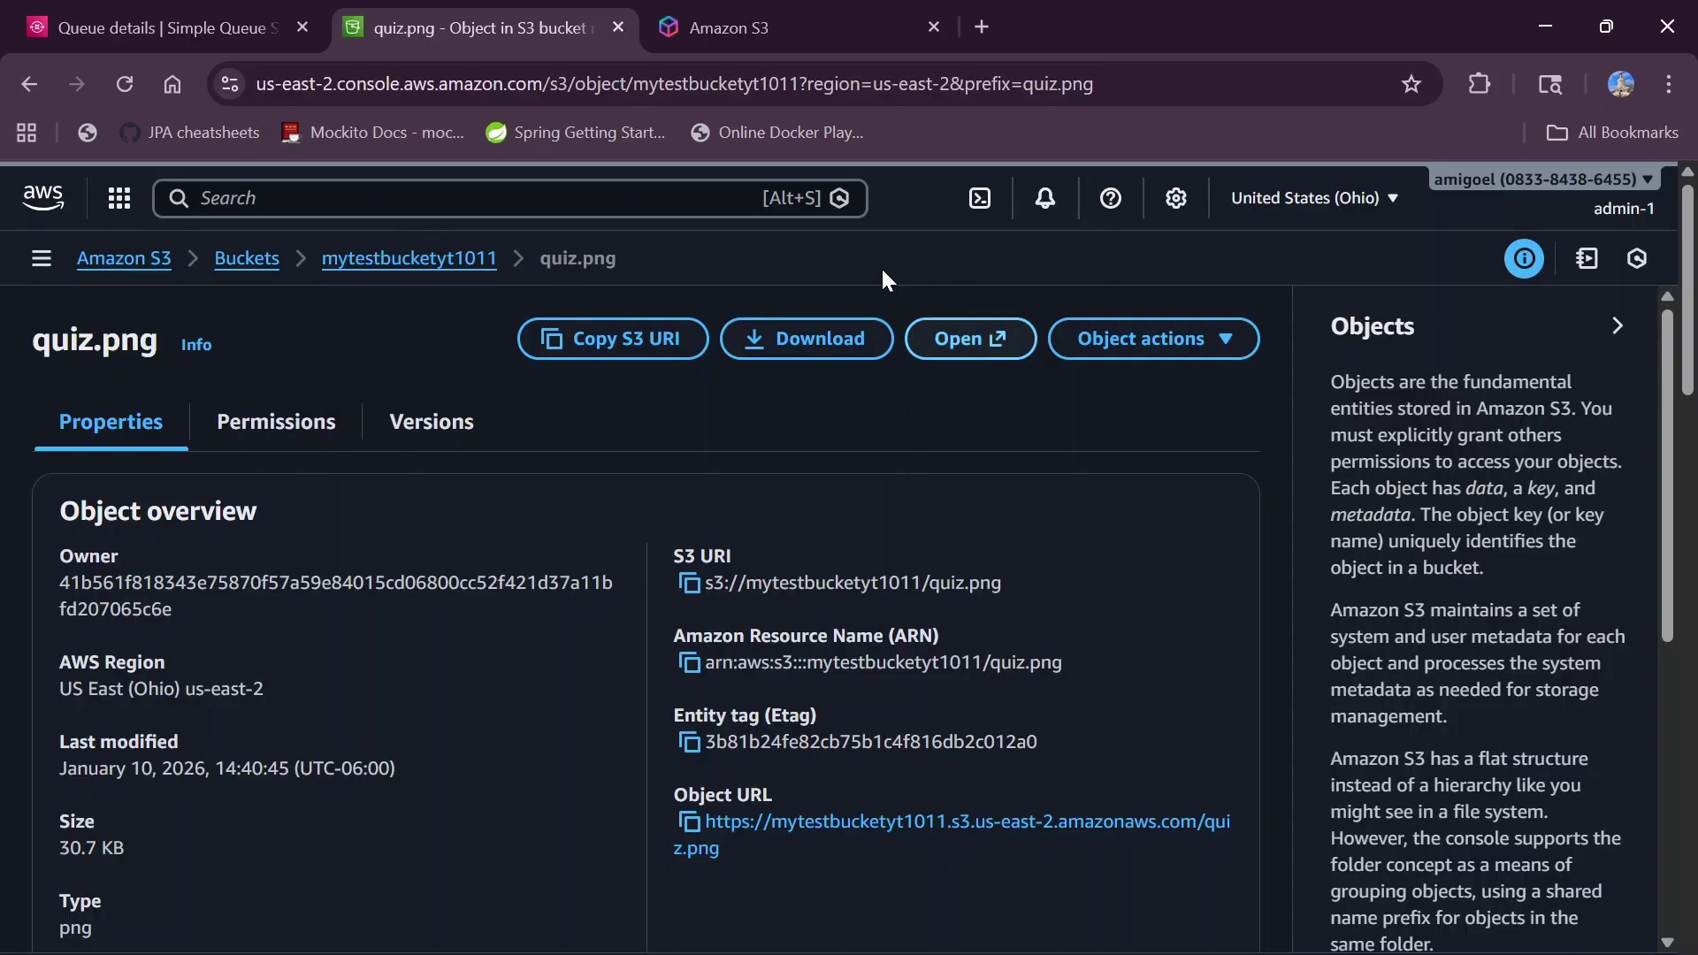
click(665, 345)
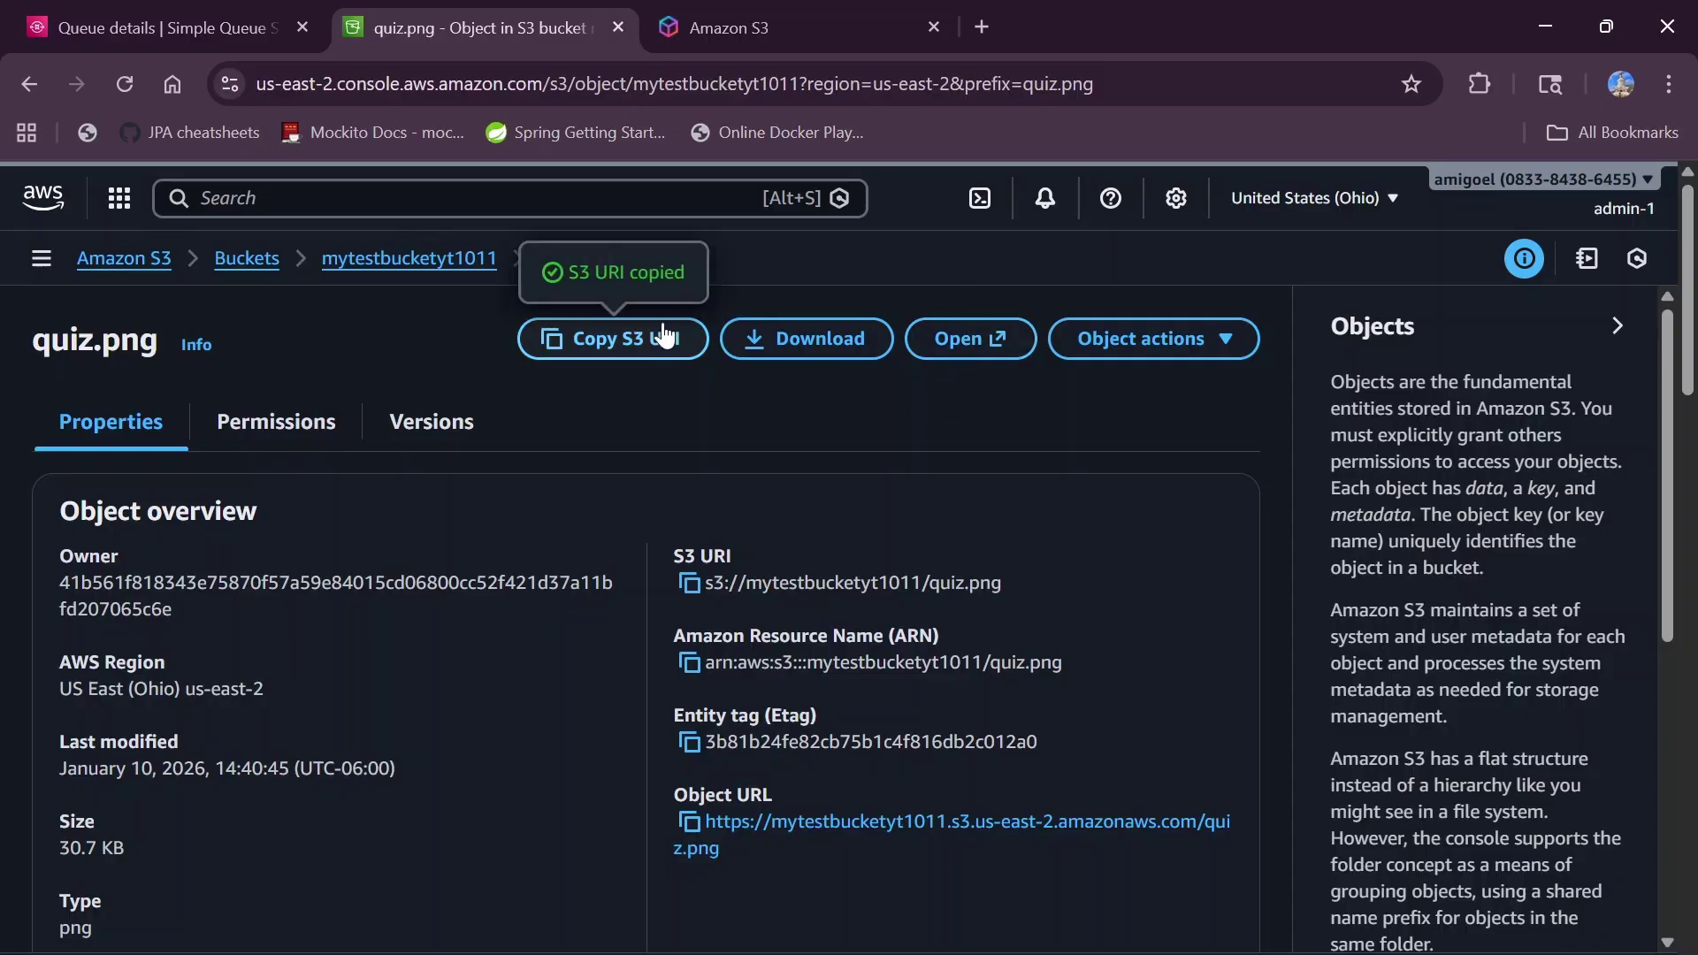
click(980, 24)
key(ctrl+v)
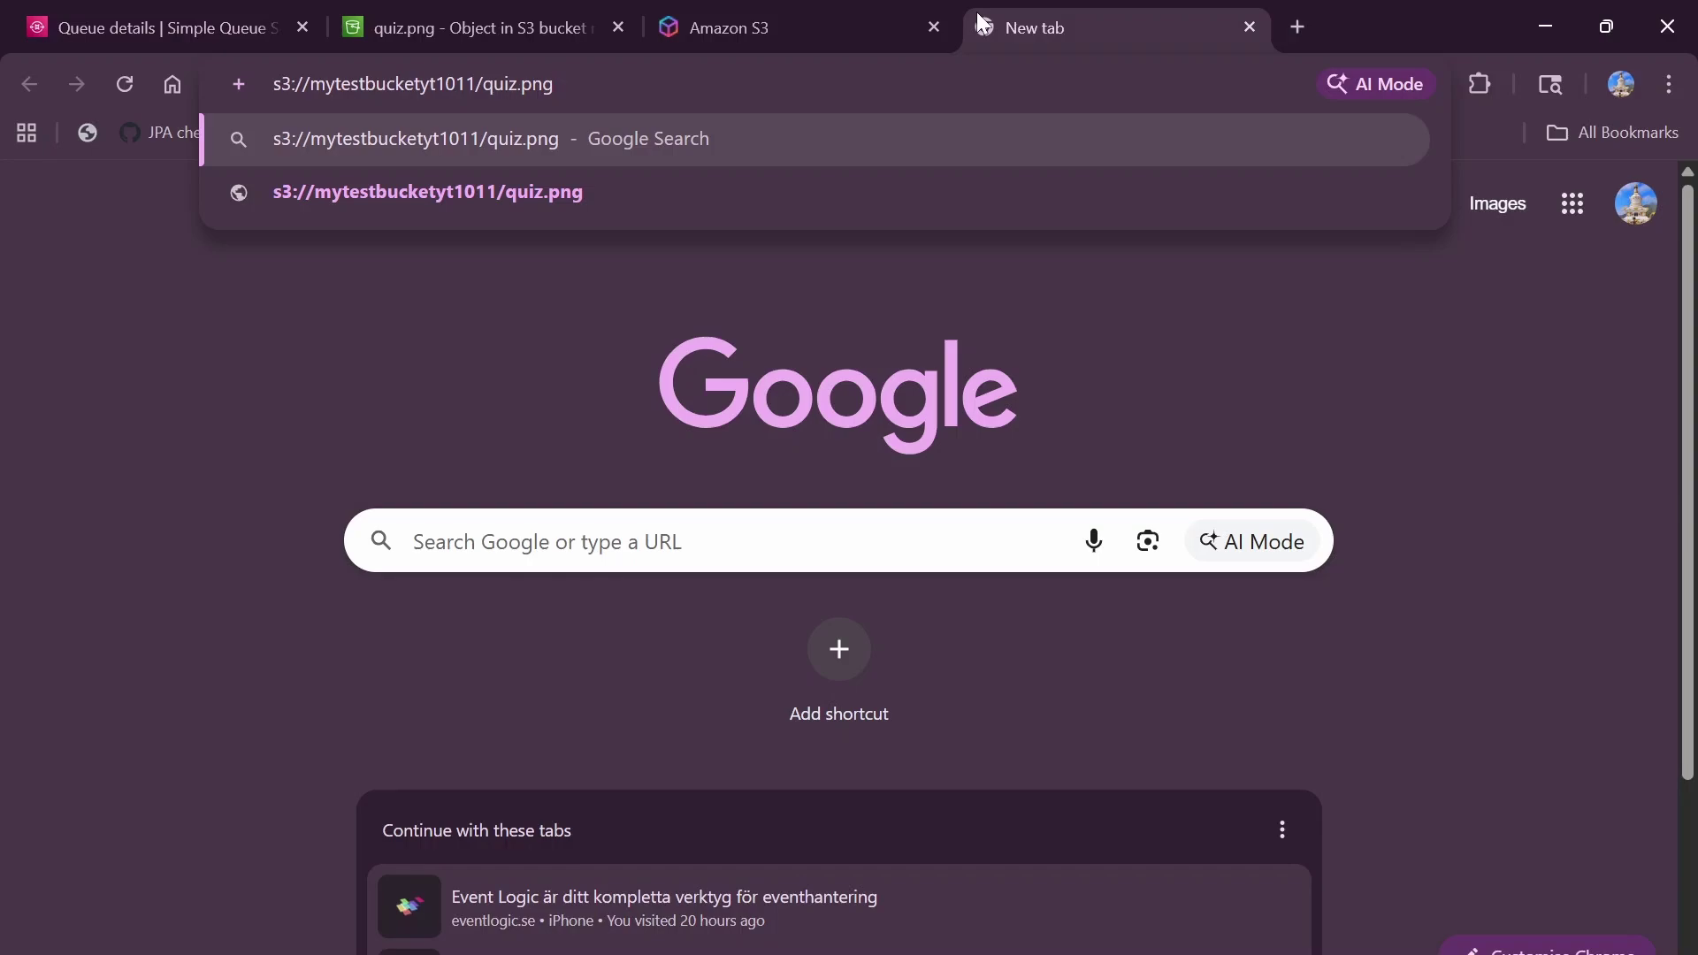
key(Return)
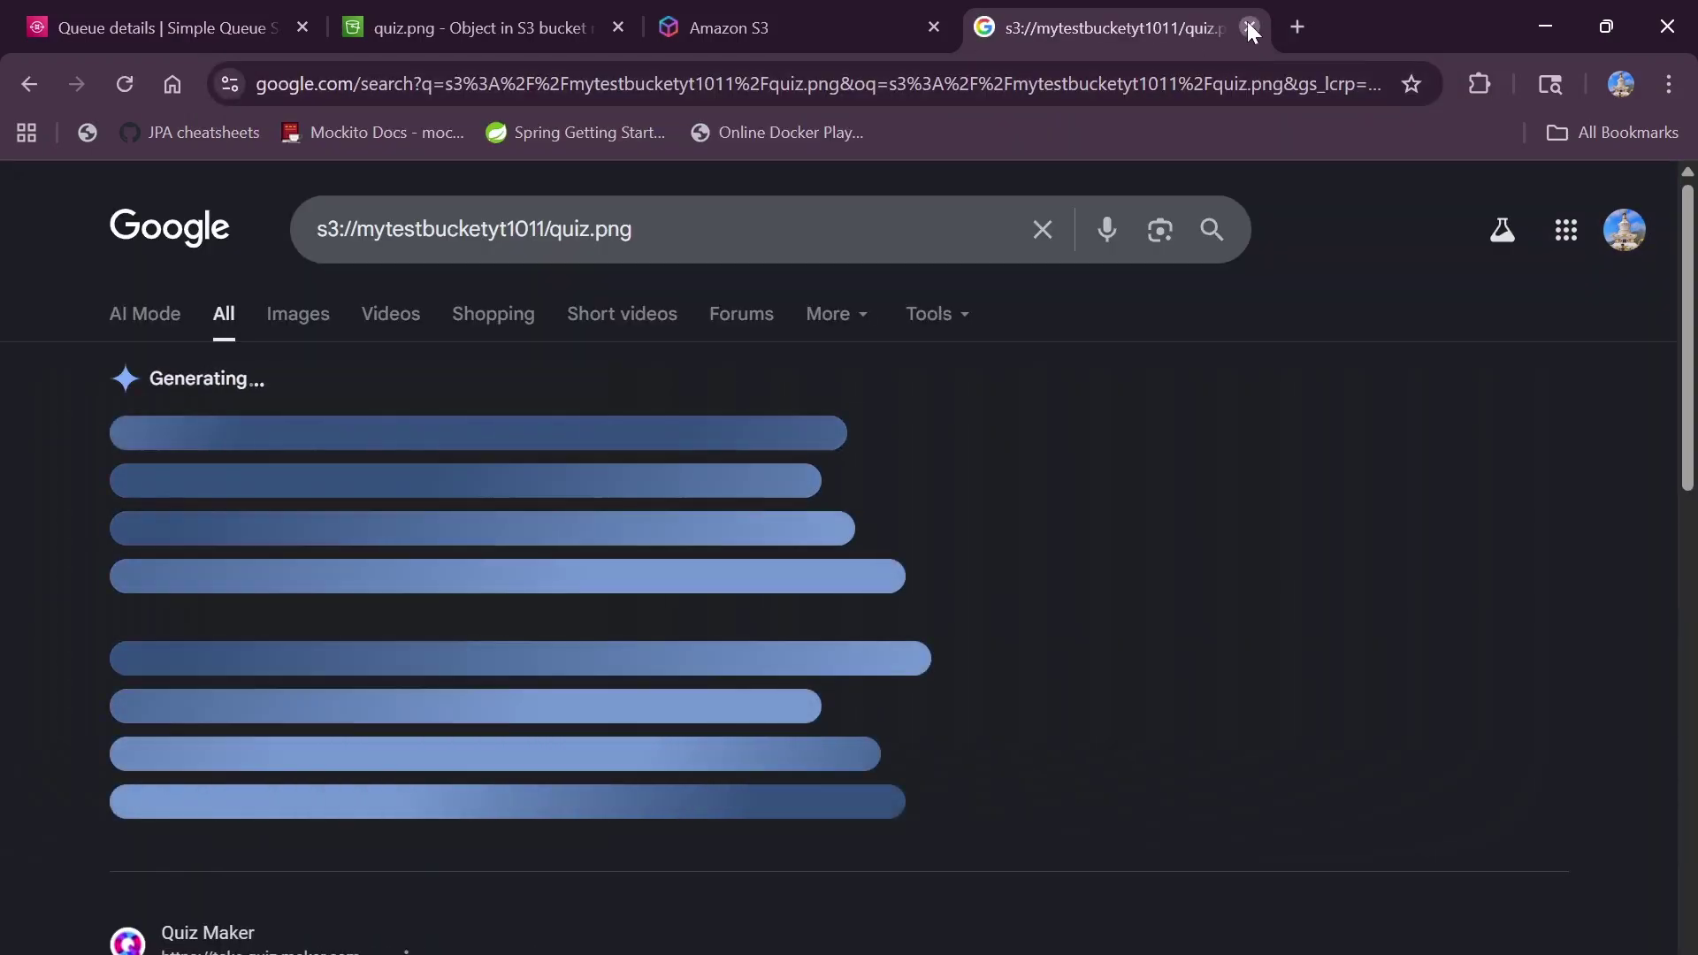
click(1249, 27)
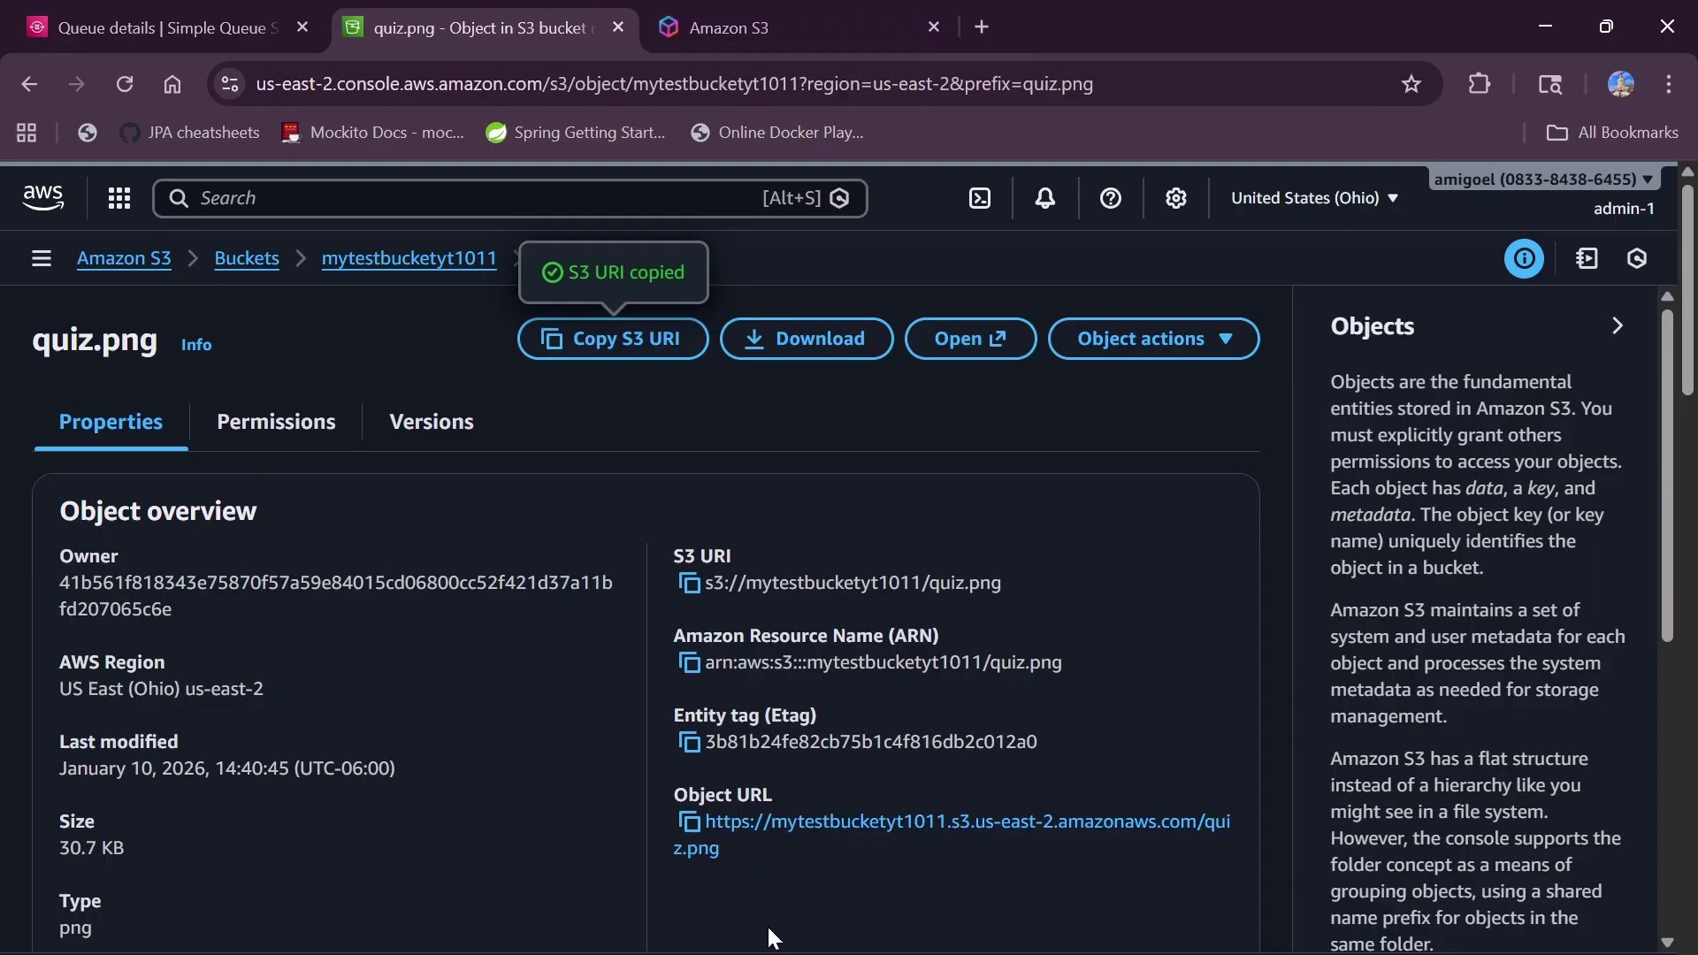
- Try the Object URL of quiz.png in a new browser tab, and return to the object's details
right_click(906, 820)
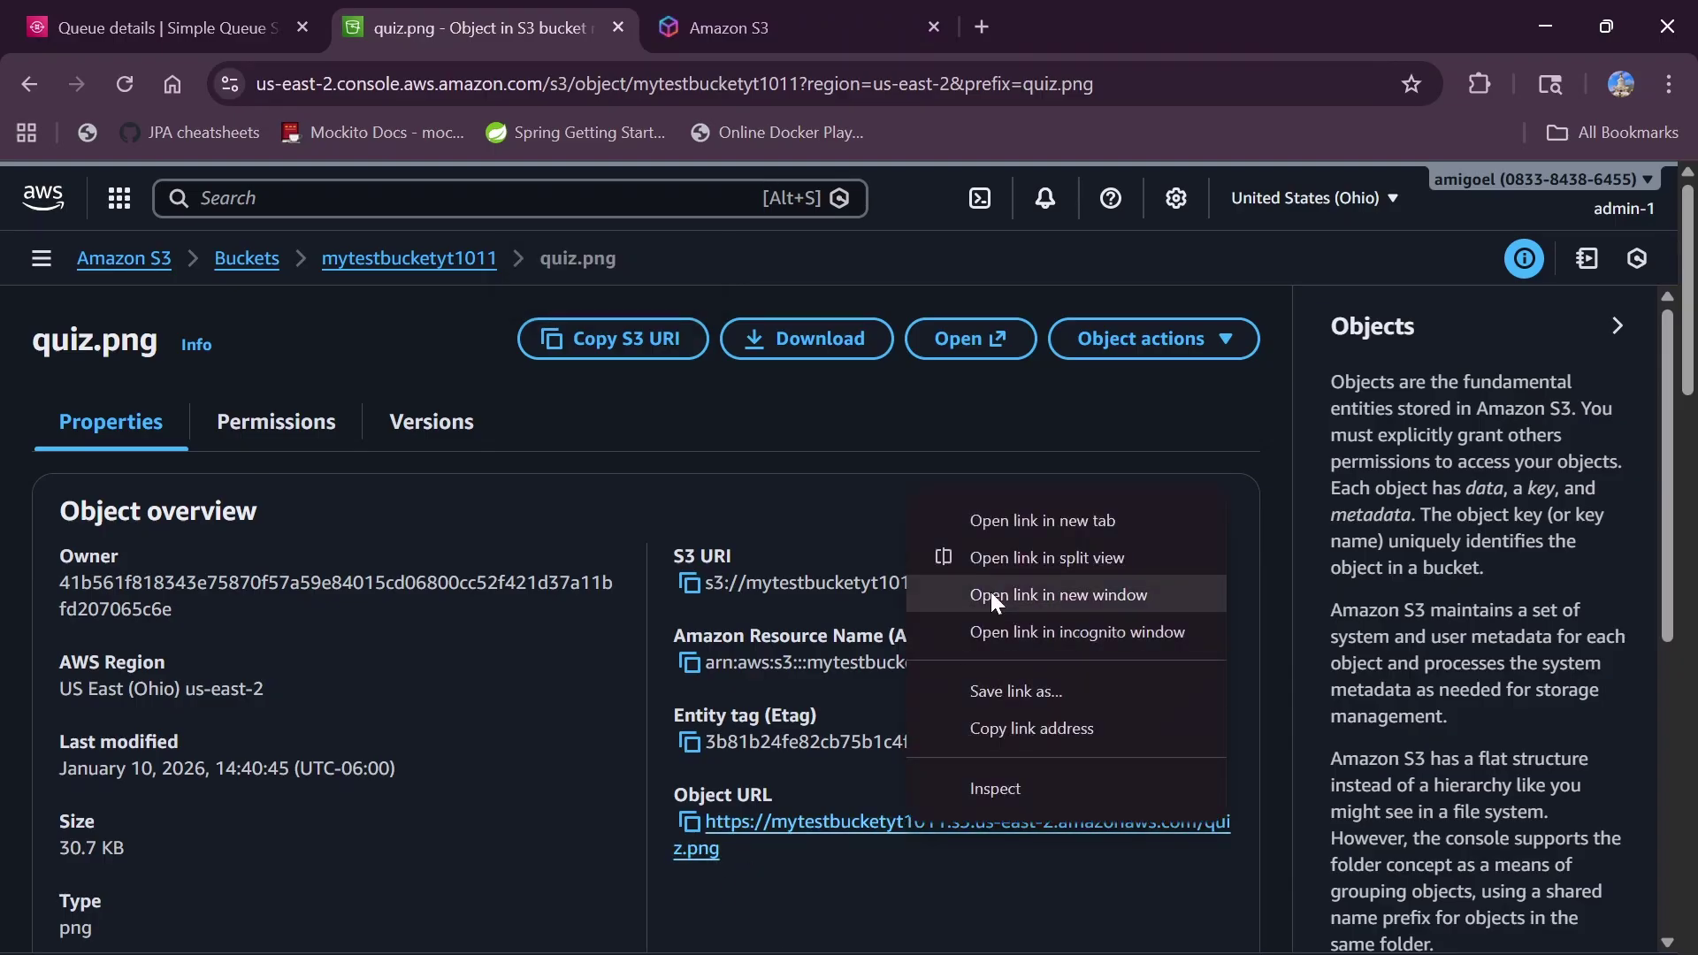
click(1008, 511)
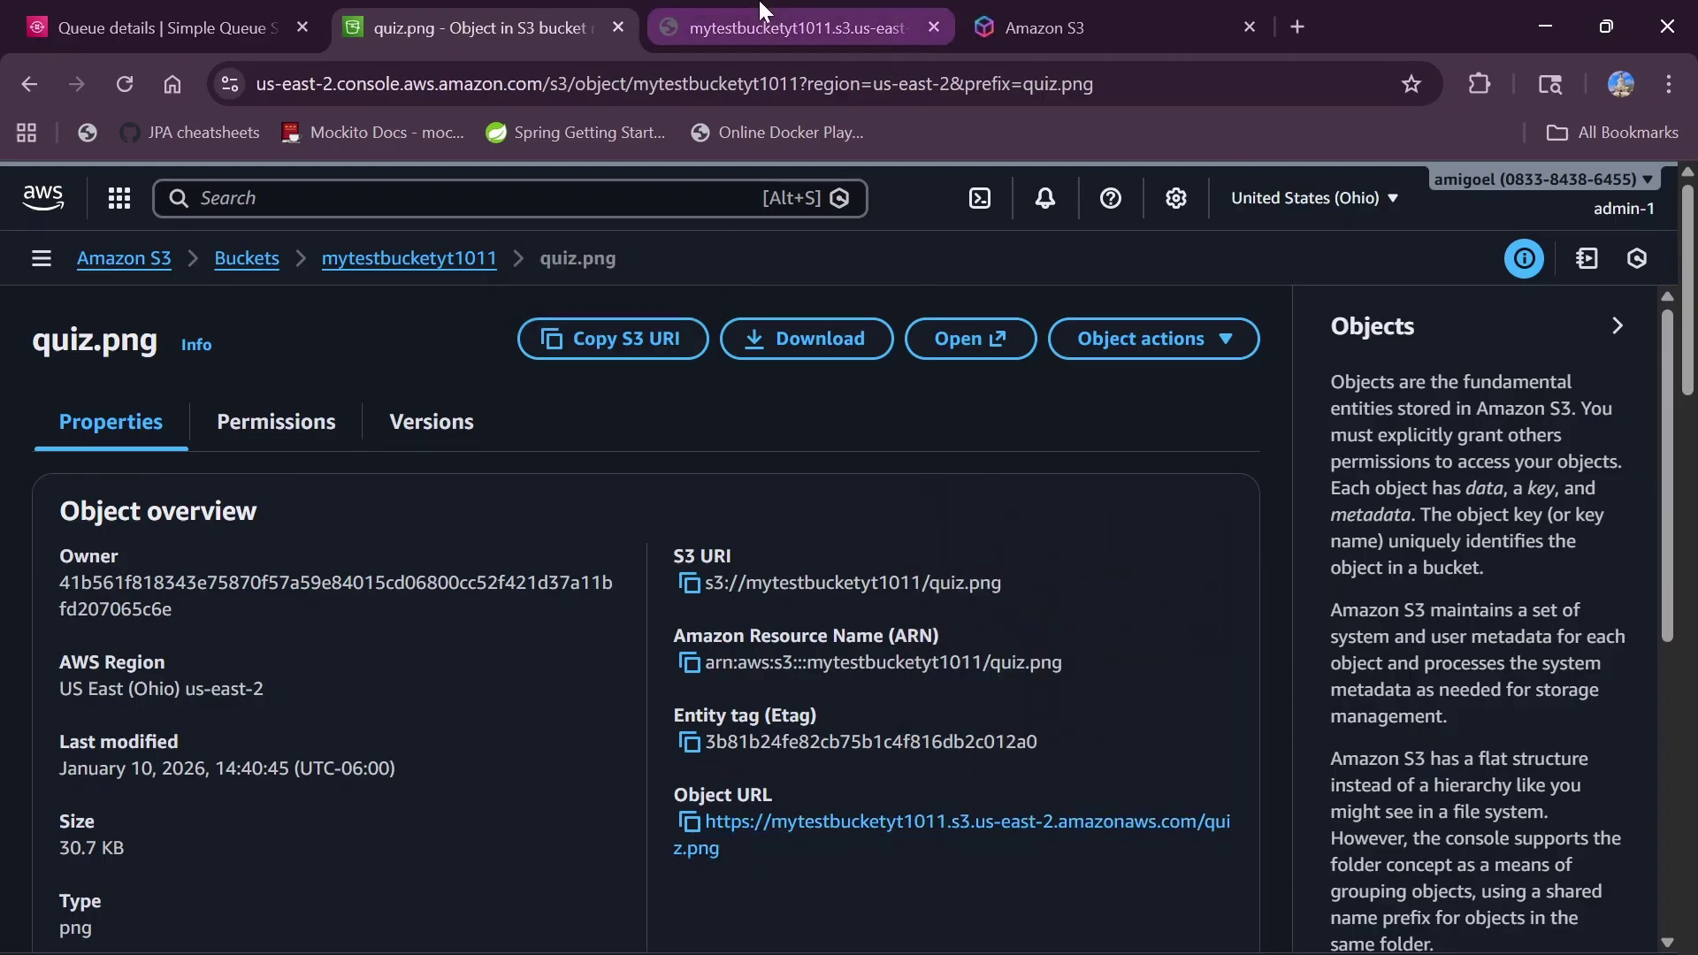
click(796, 26)
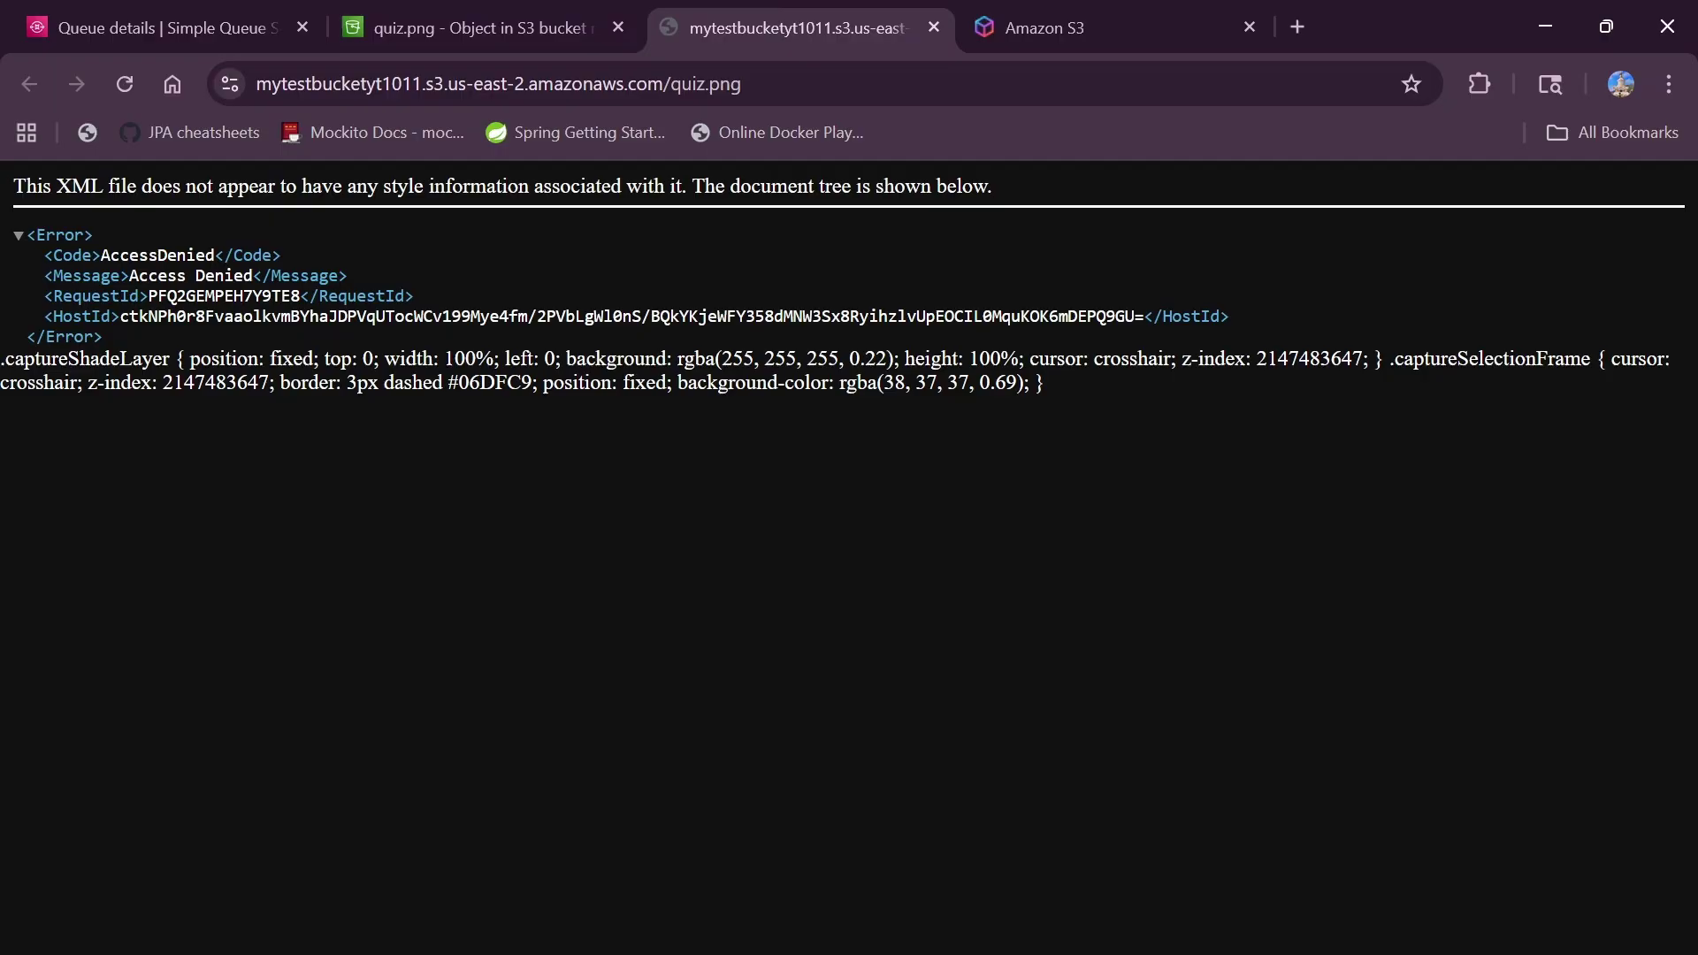
click(469, 28)
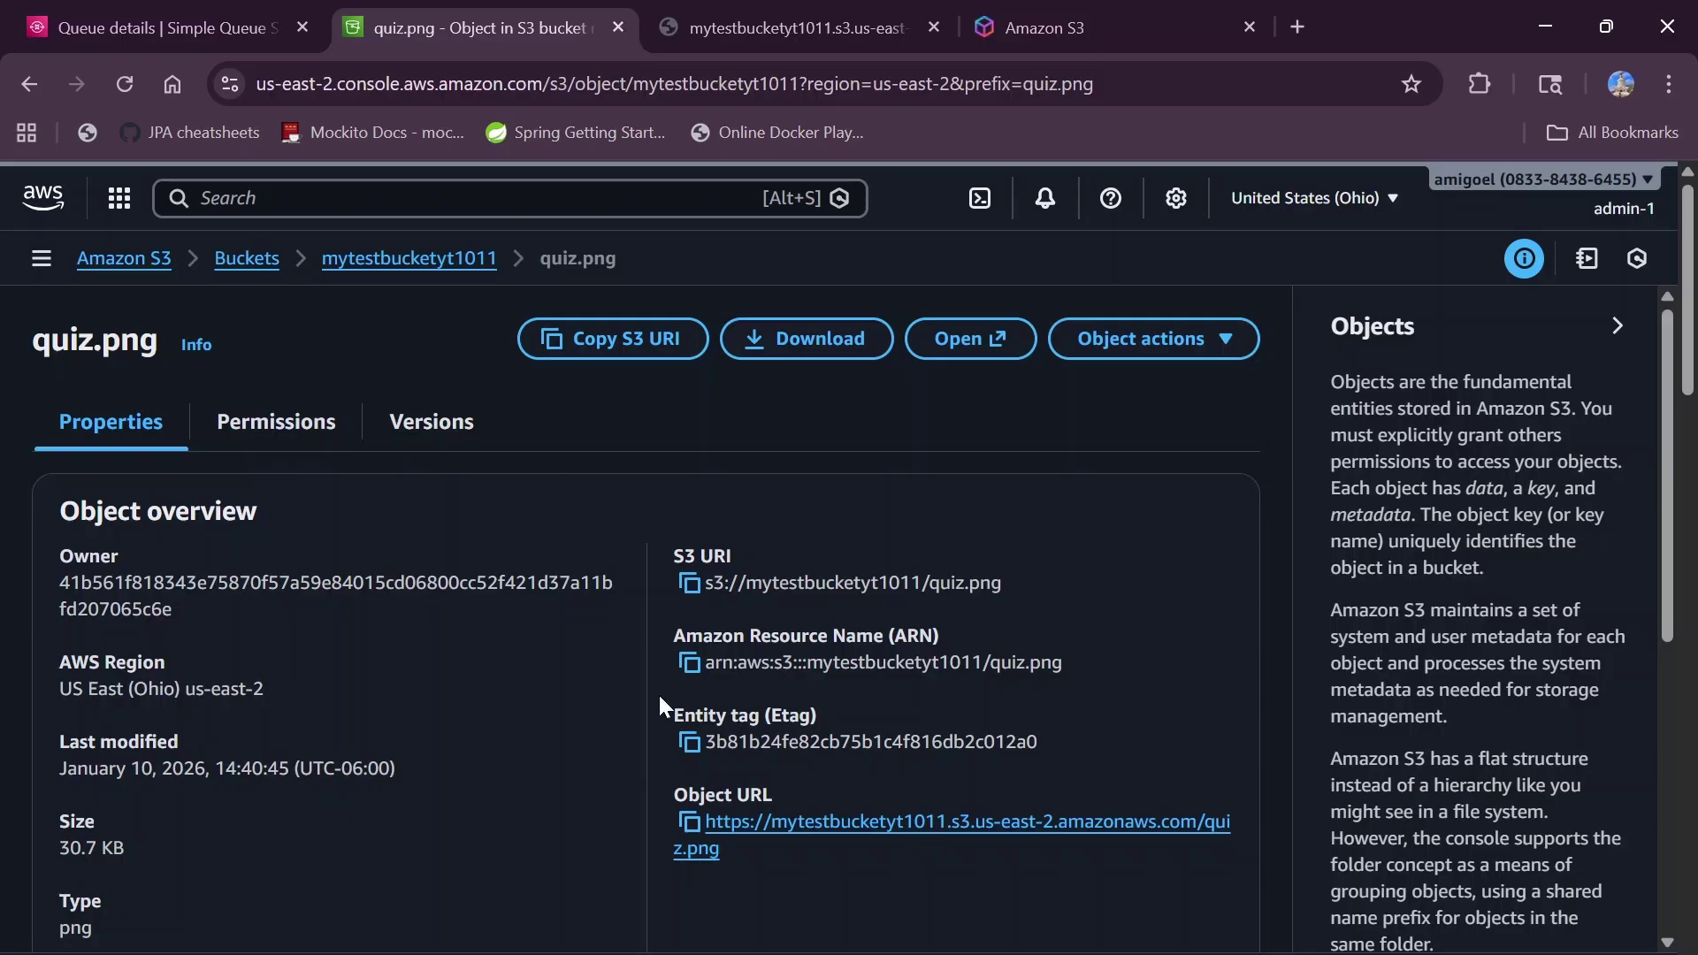
- Review mytestbucketyt1011's Block public access and bucket policy permissions, and revisit and close the browser tab with quiz.png's Object URL
click(385, 262)
click(551, 412)
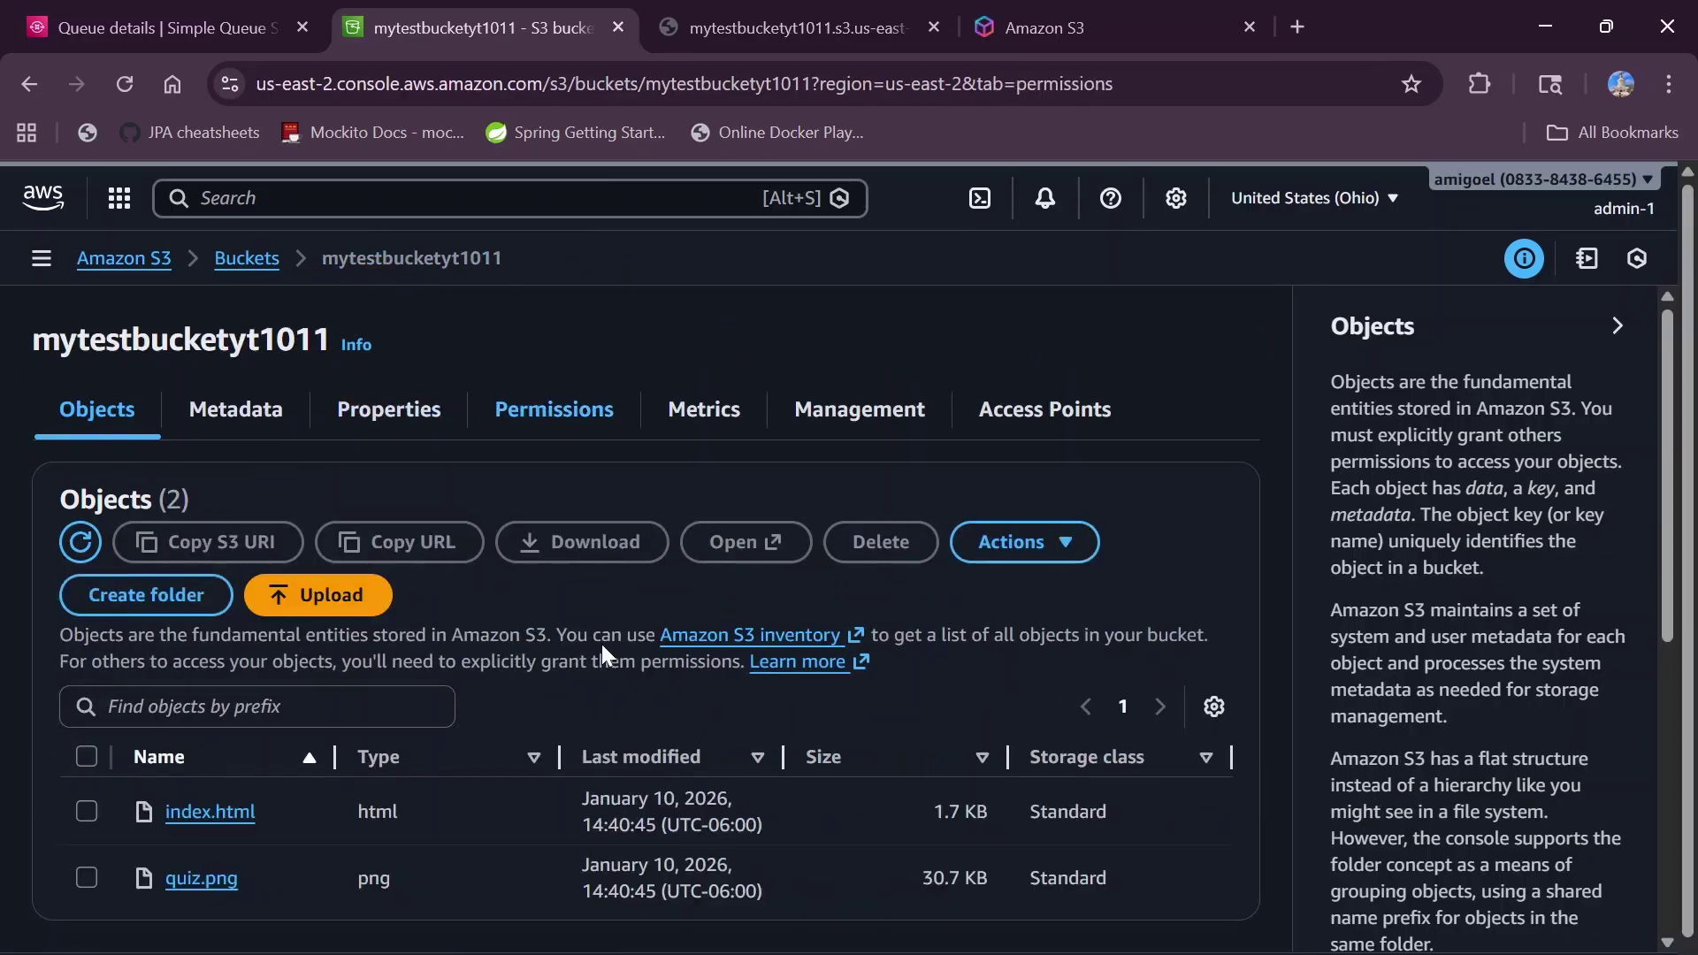
scroll(619, 713, down, 5)
scroll(619, 712, down, 5)
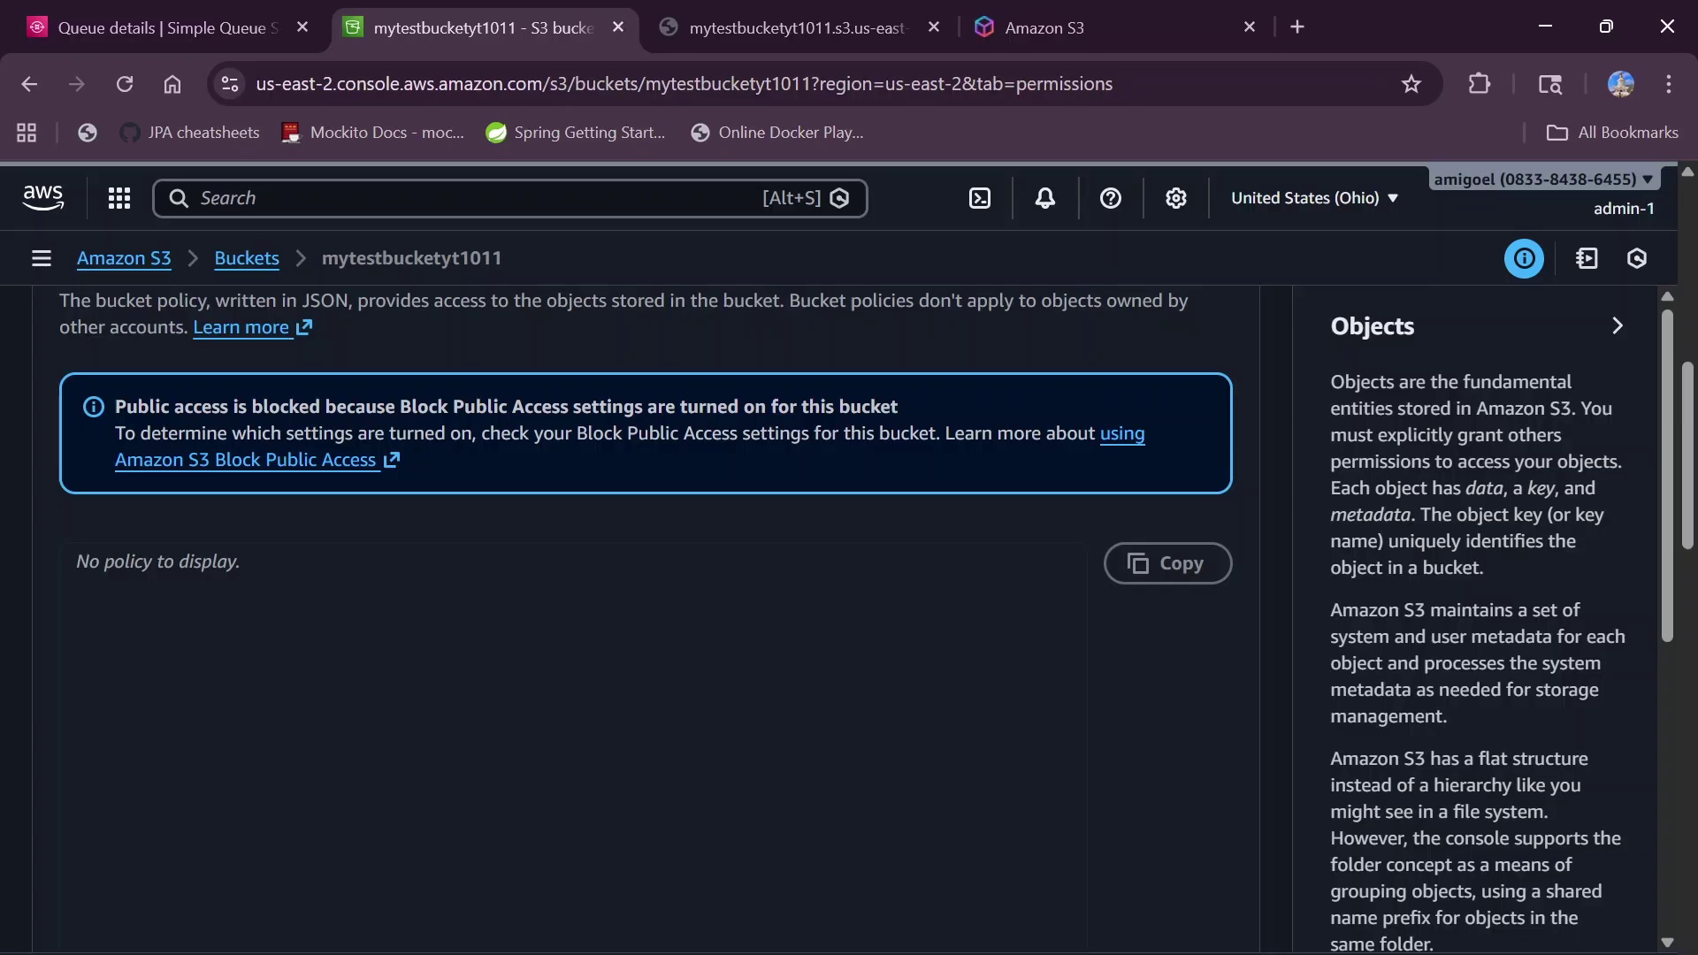
click(840, 27)
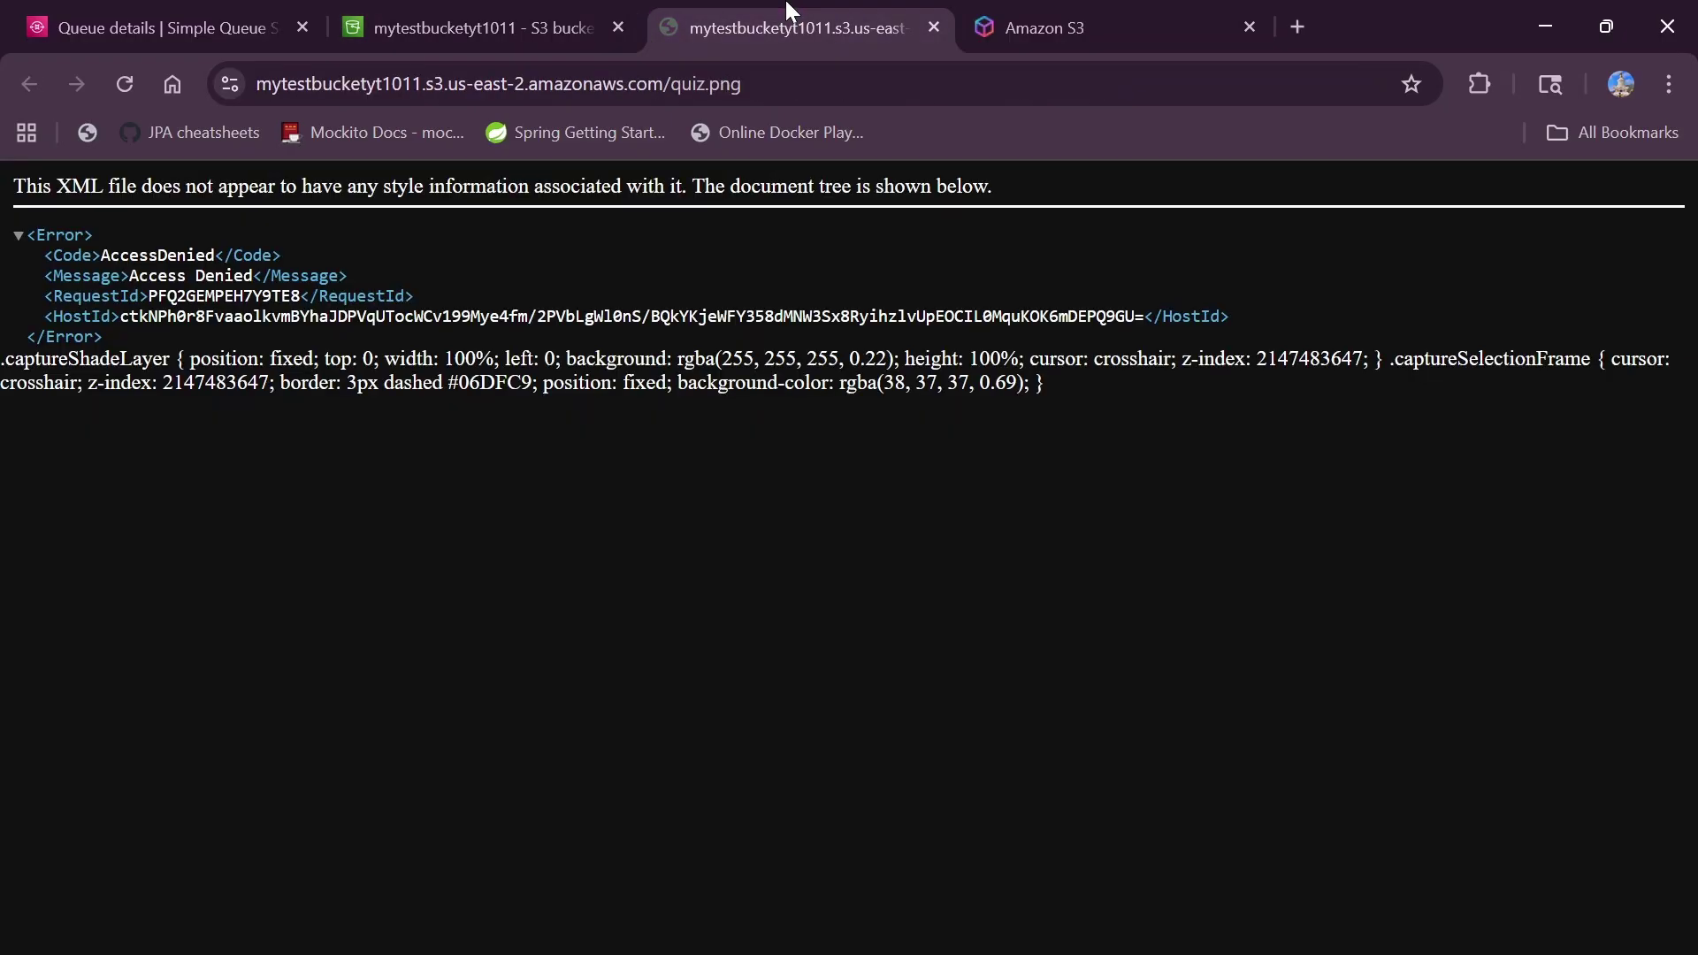
click(934, 27)
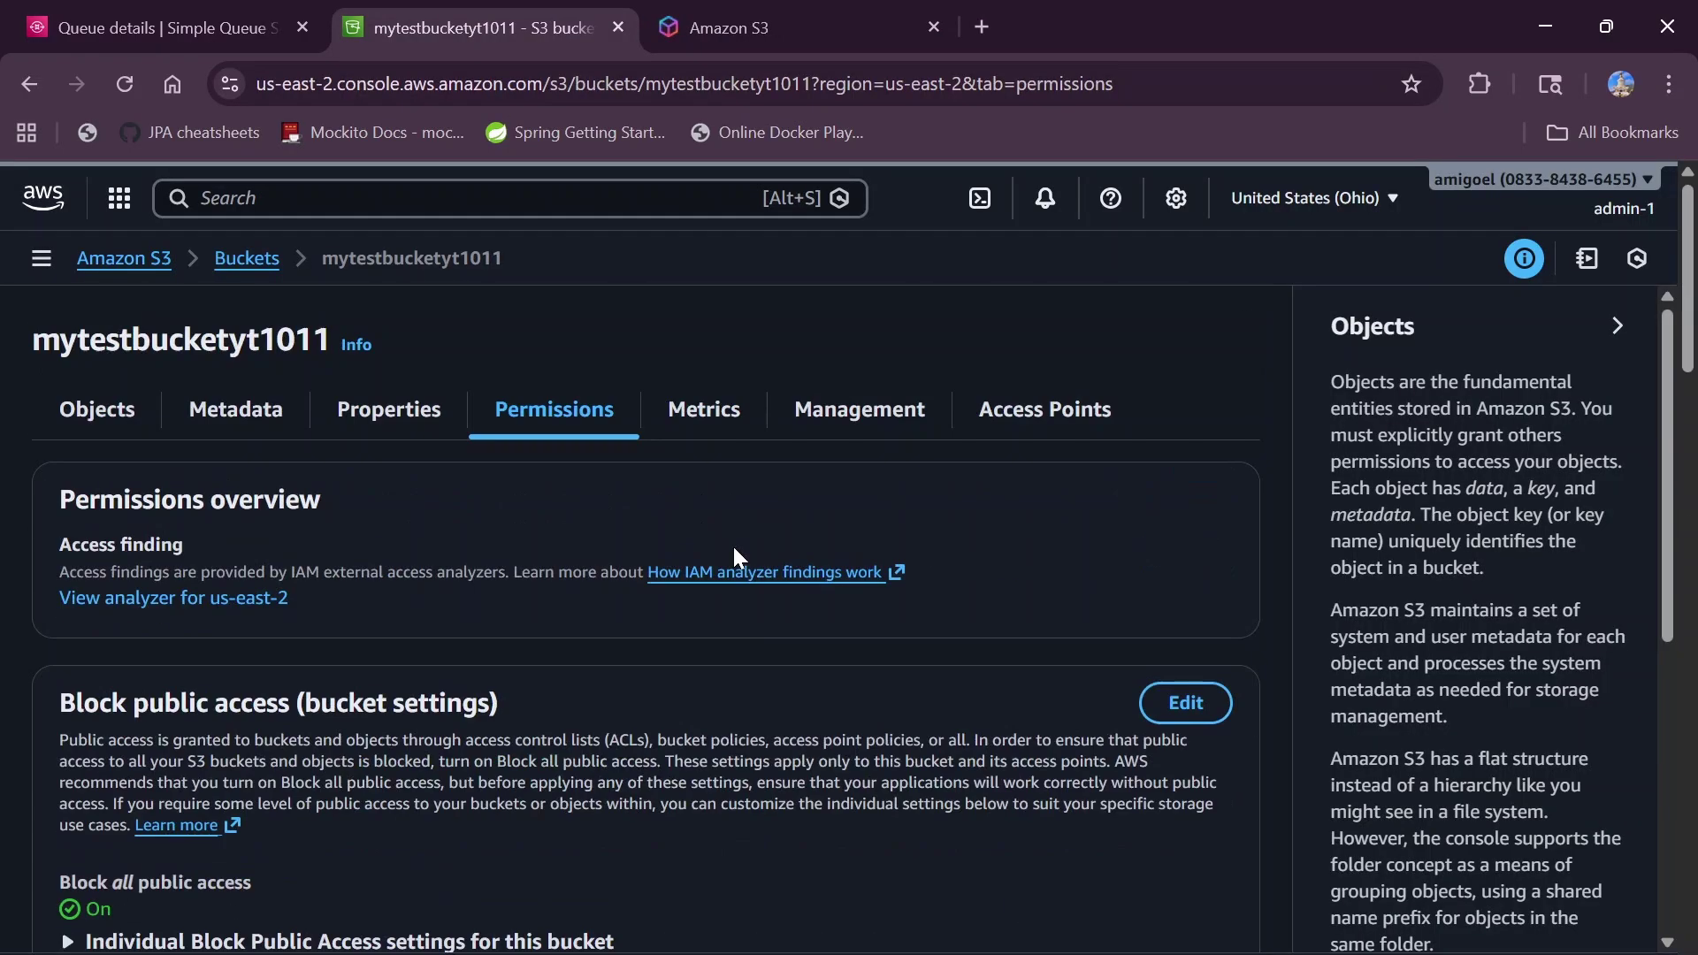
- Reopen quiz.png's details from the bucket's object list and view the image with the console's Open action
click(80, 410)
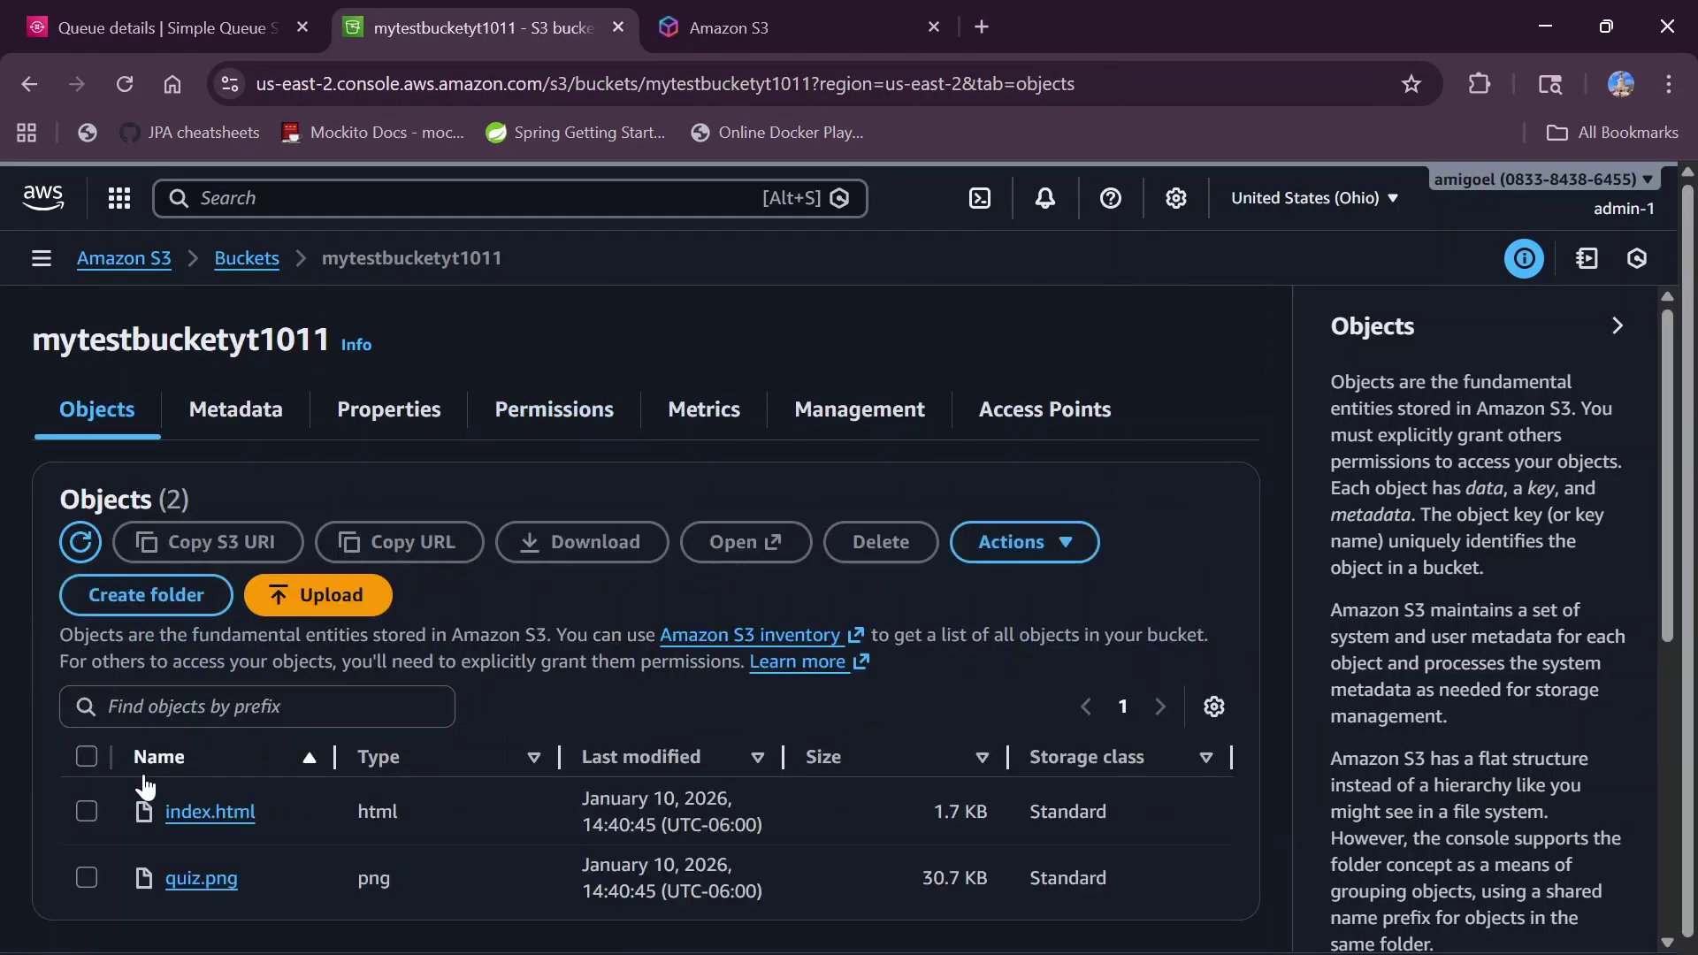
click(192, 884)
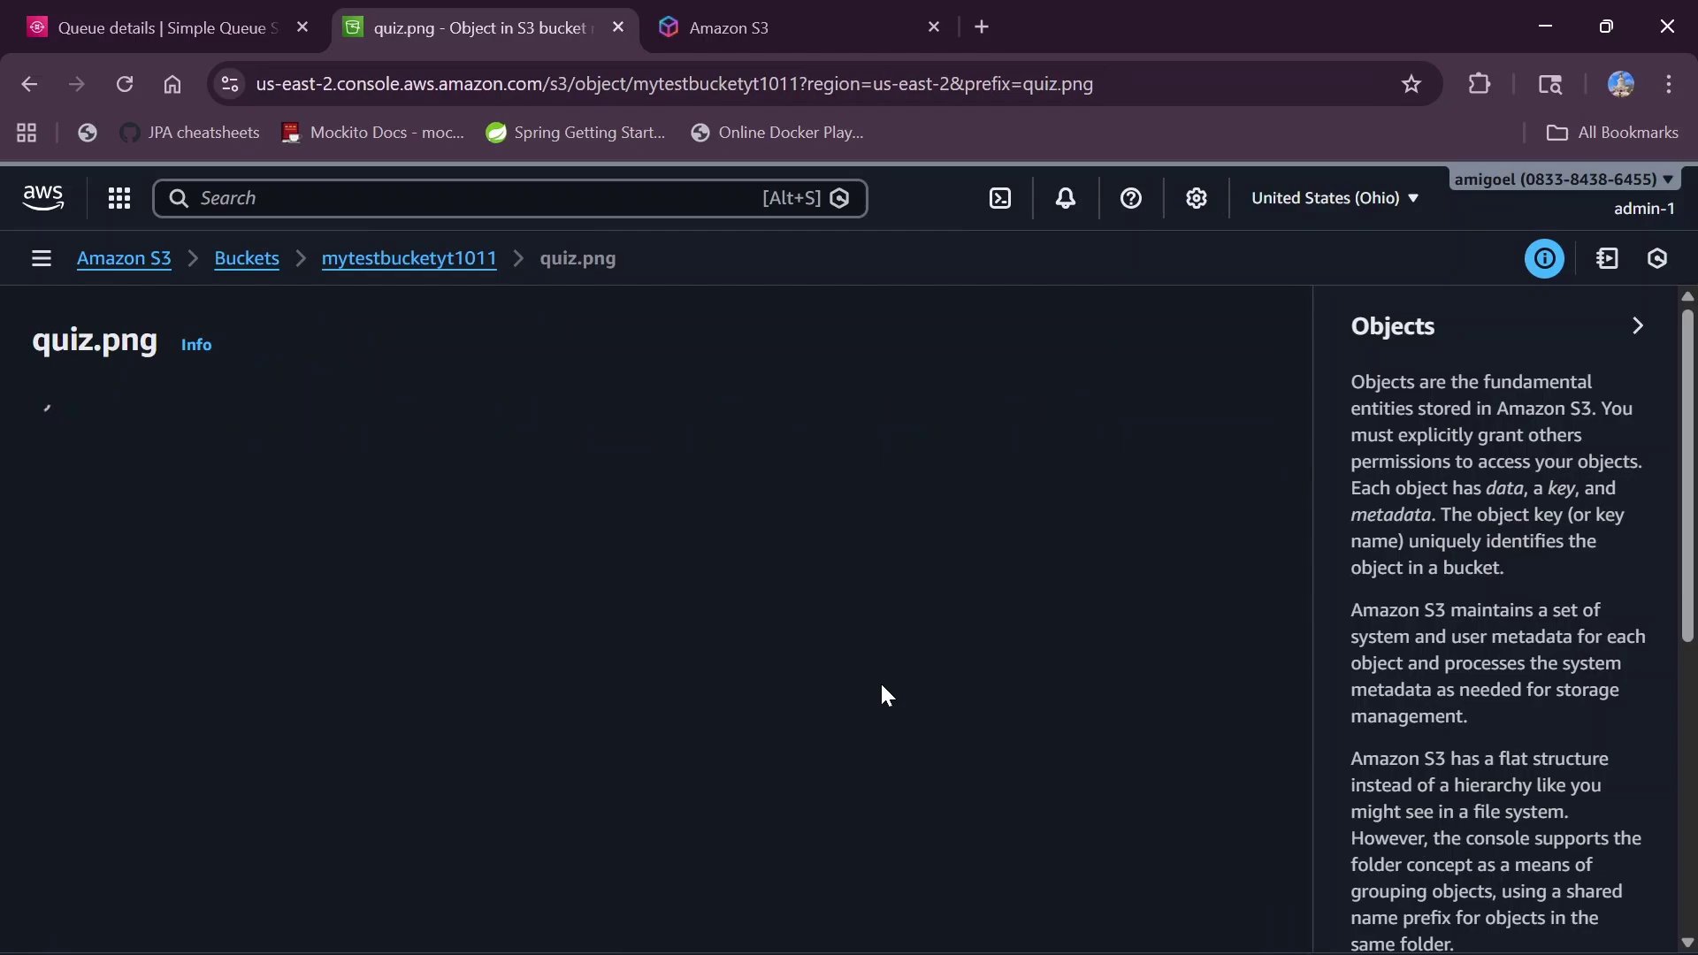
scroll(883, 694, down, 2)
scroll(820, 606, up, 2)
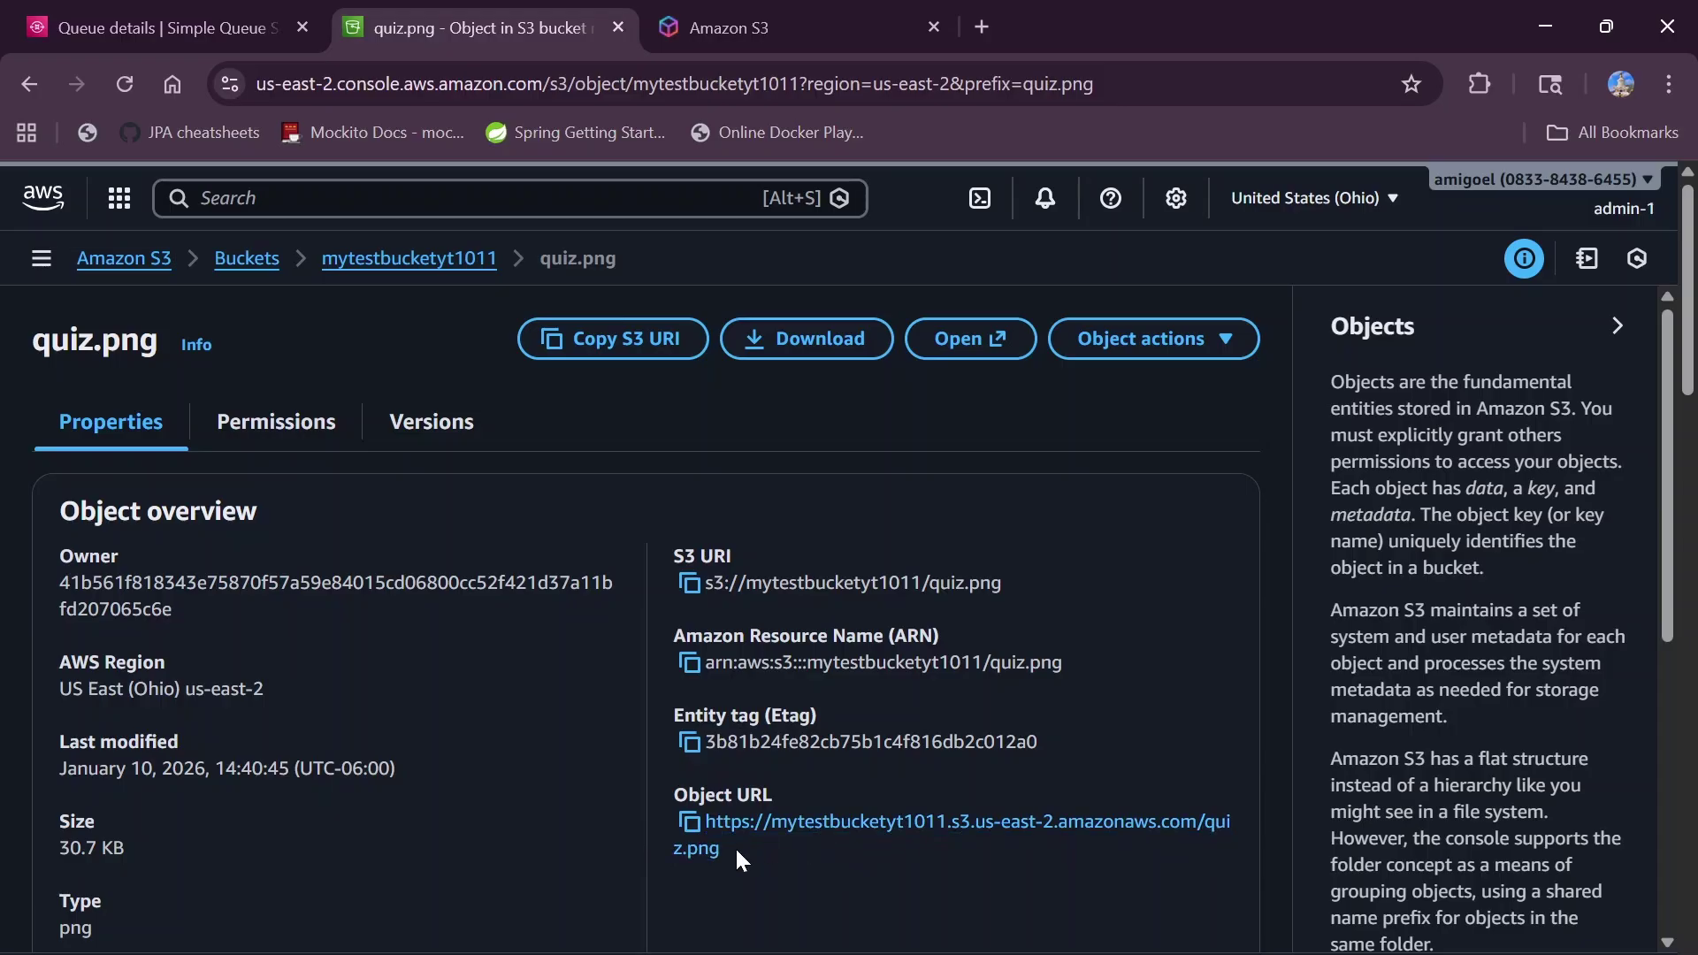
click(959, 336)
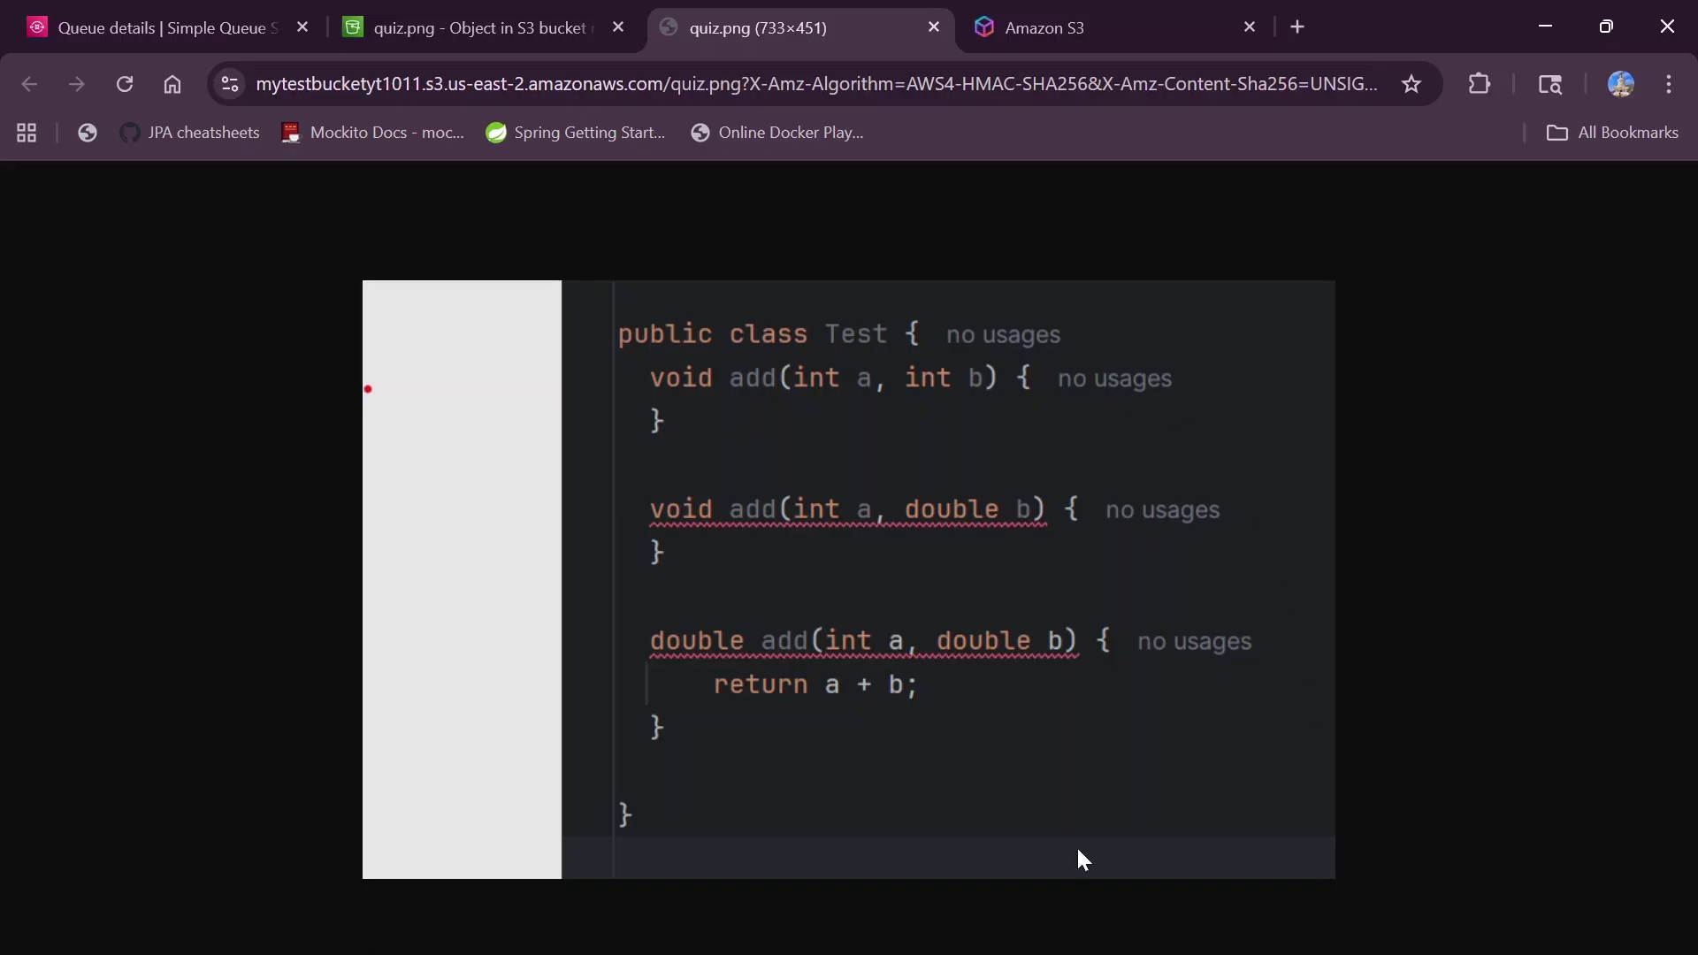
click(447, 22)
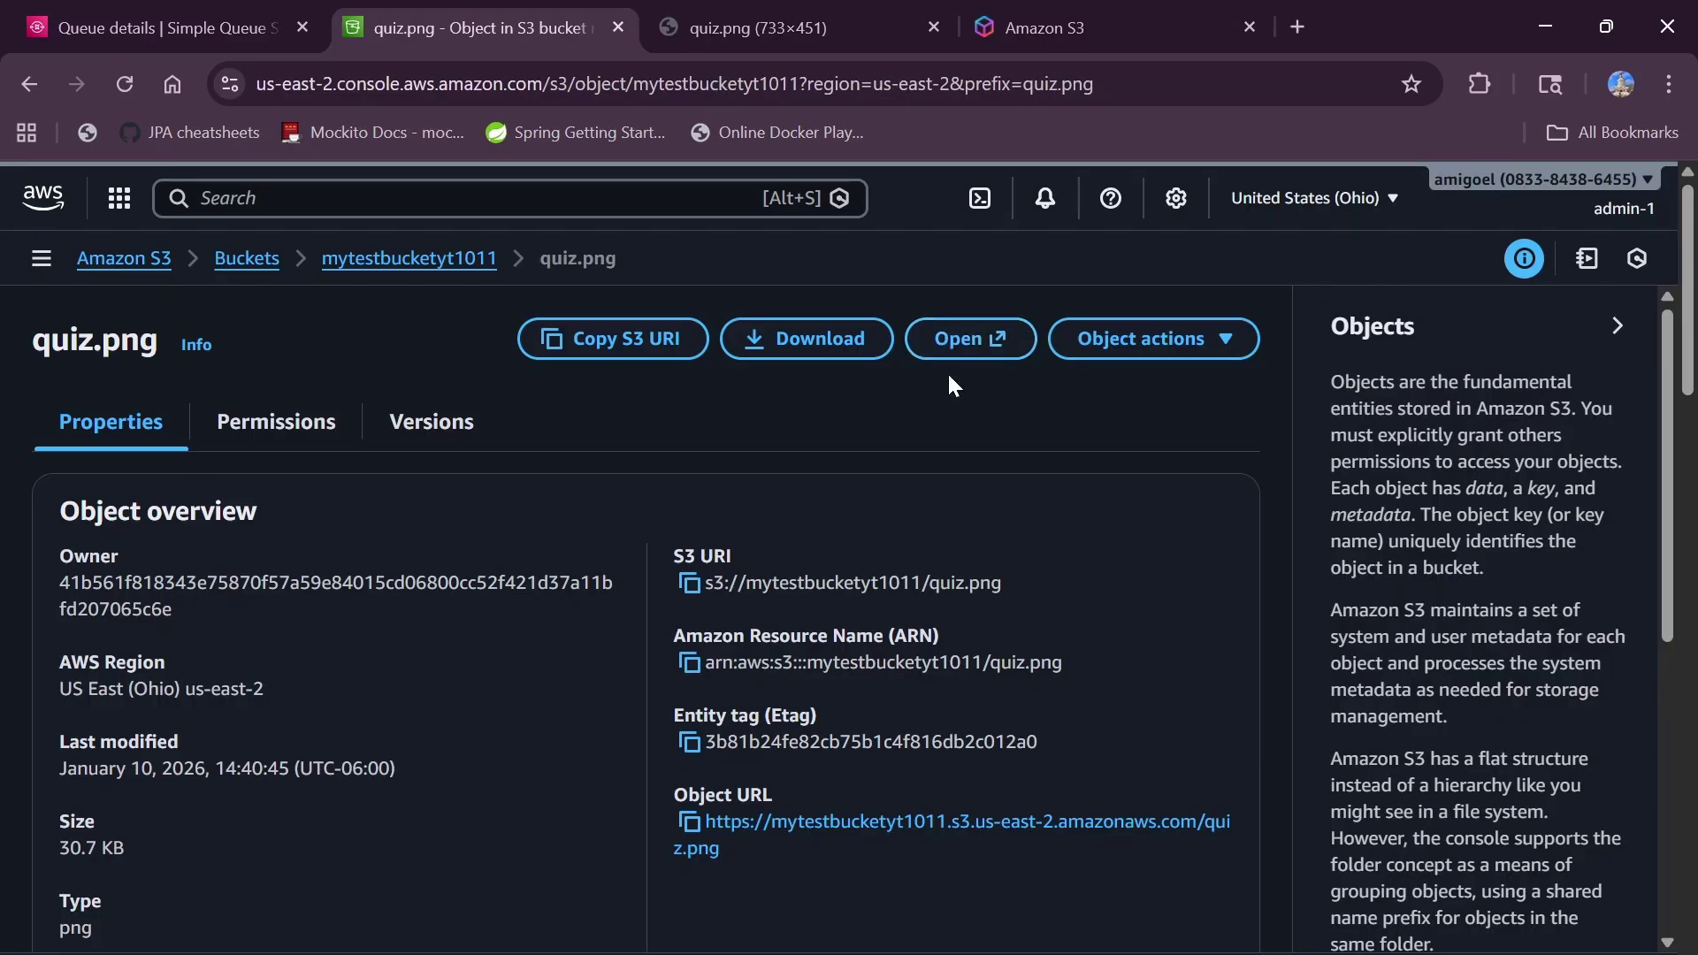
click(776, 7)
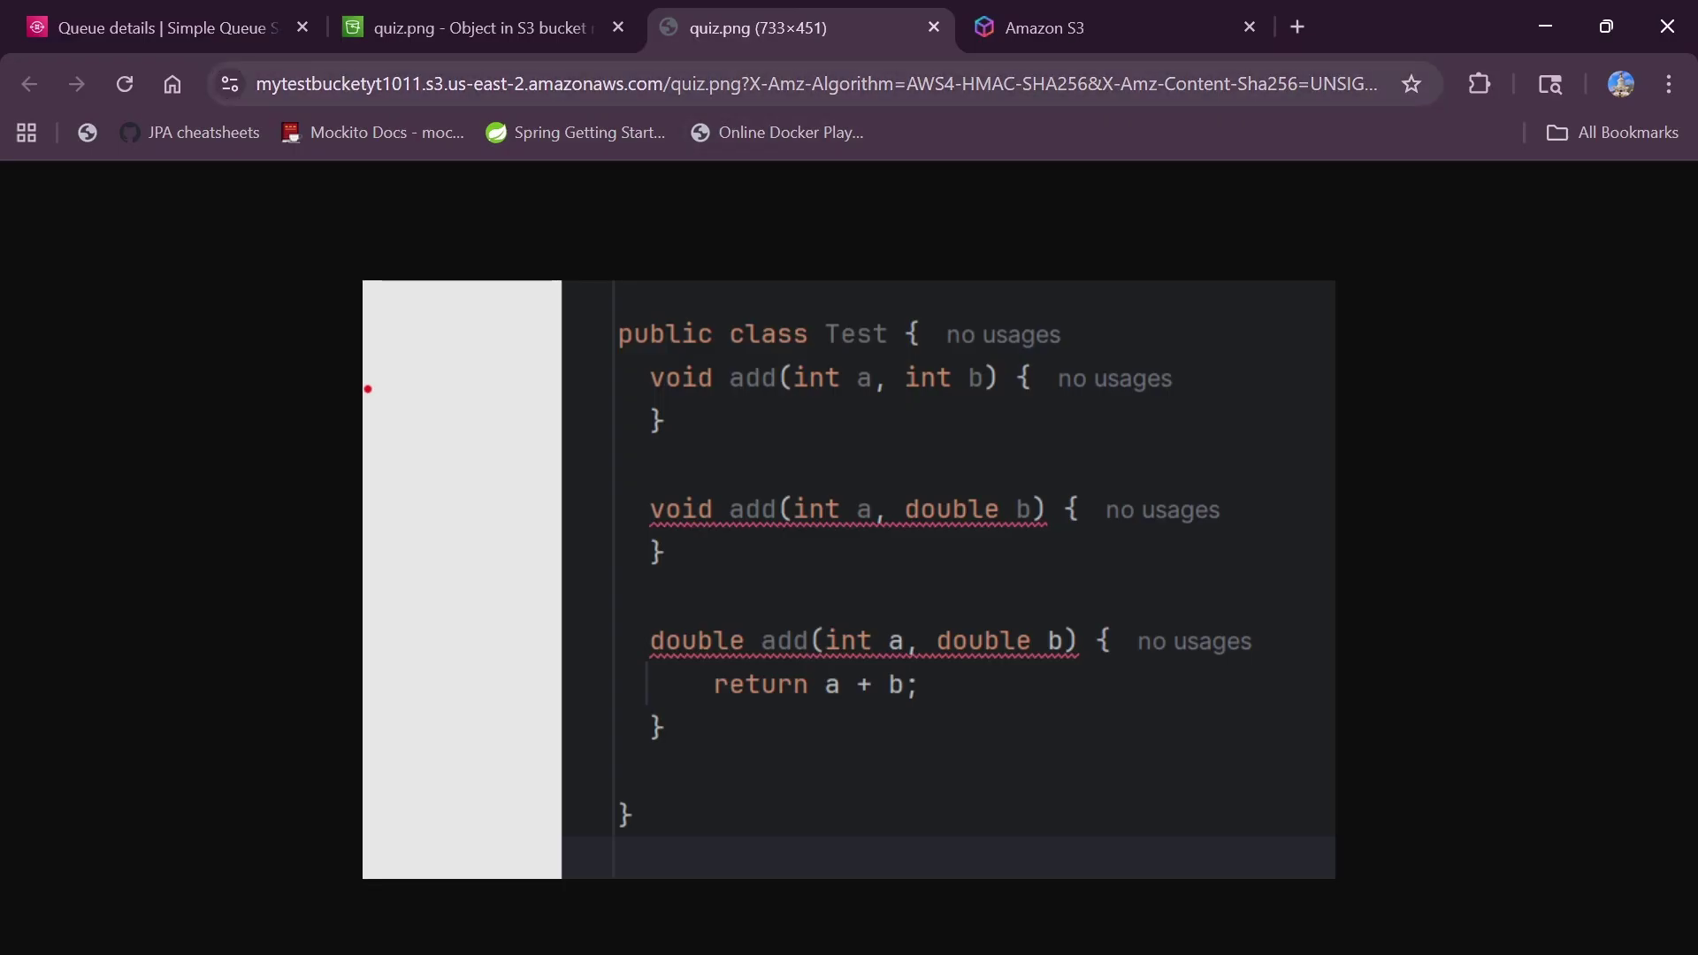
- Inspect the base address and the appended signing parameters in the URL of the opened quiz.png image
drag(741, 84, 188, 105)
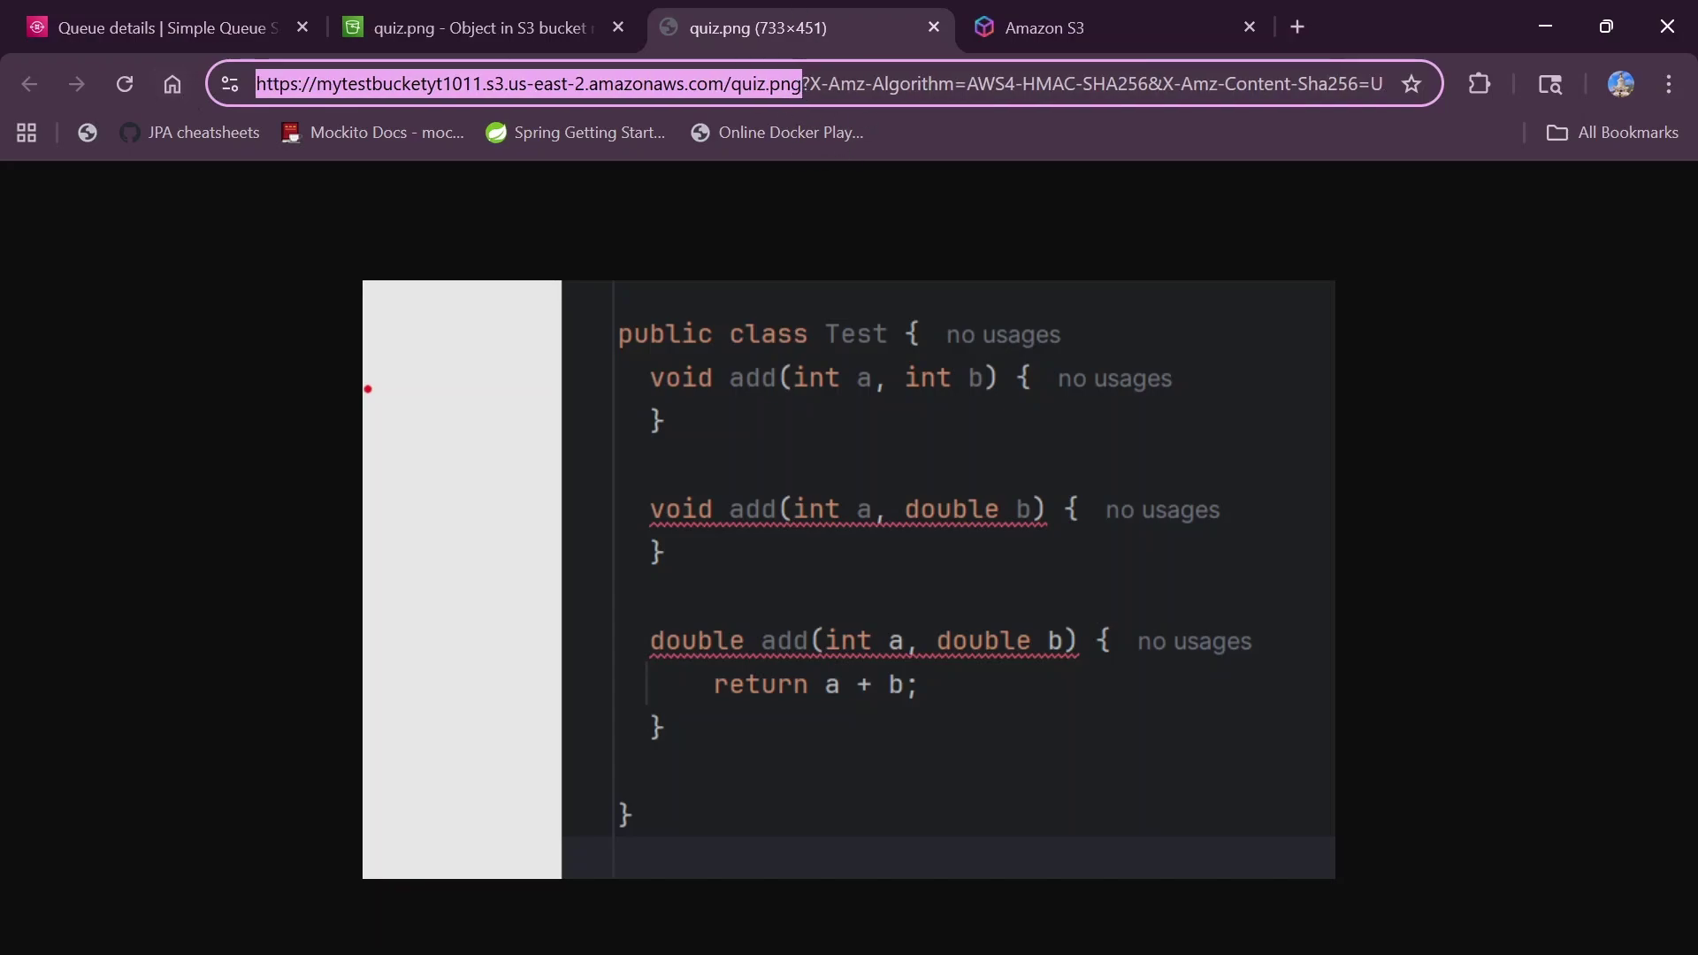
drag(803, 84, 1386, 84)
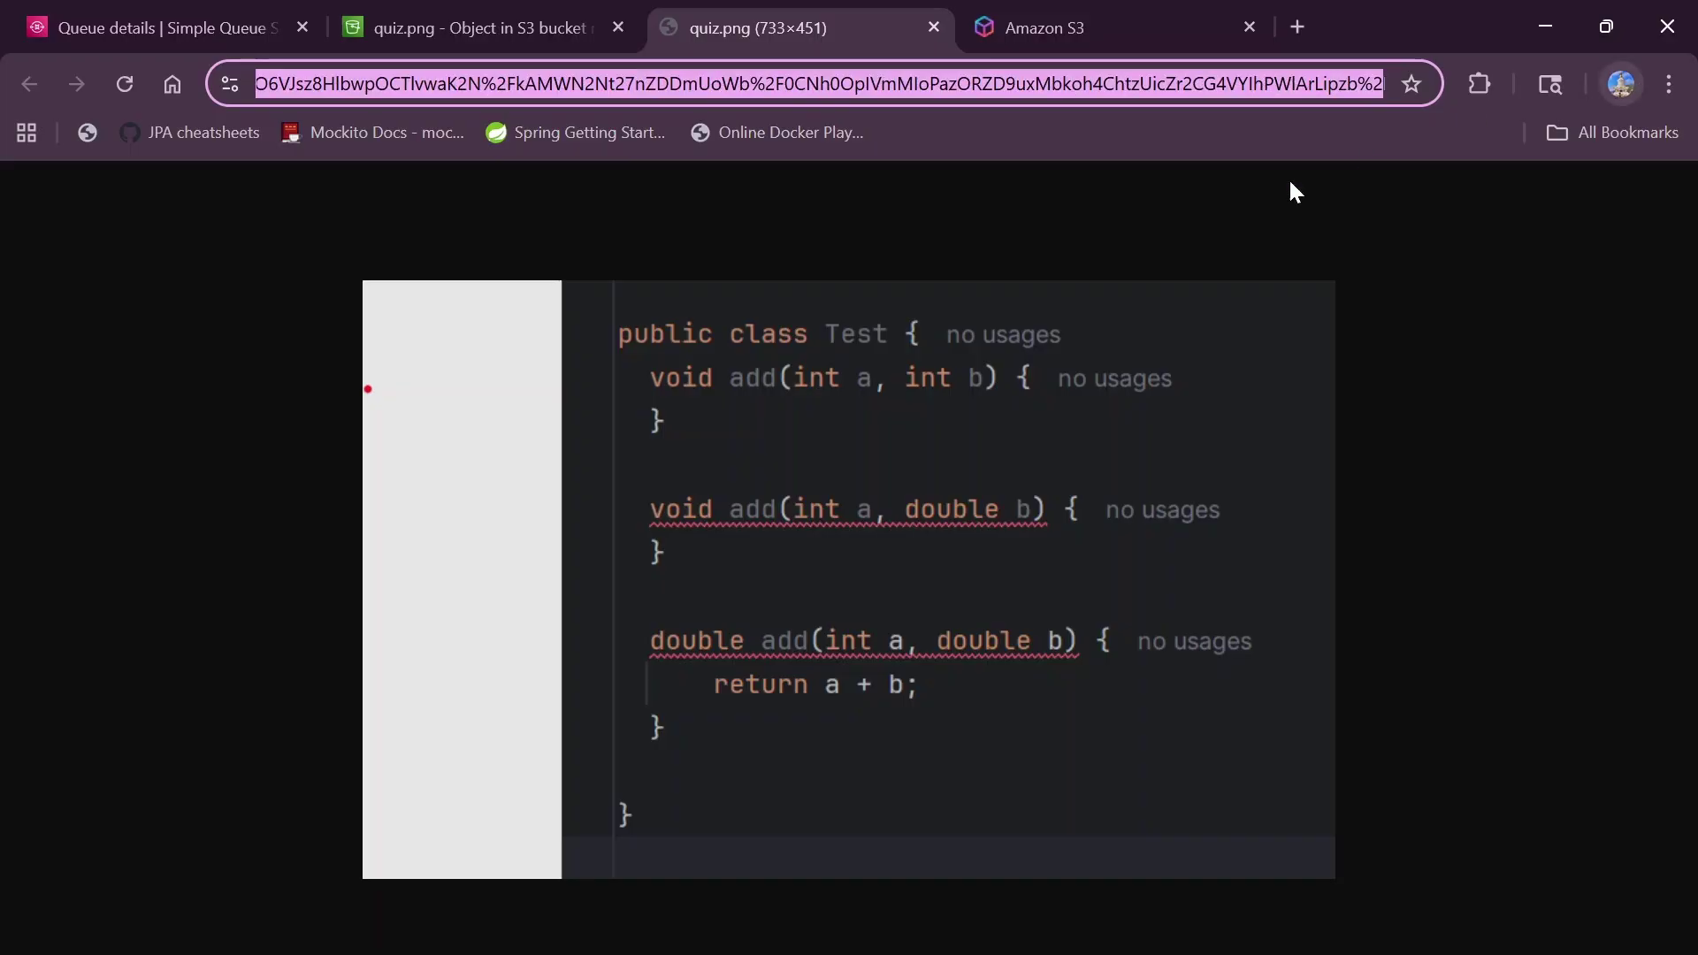
click(1113, 253)
- Copy the full signed URL of quiz.png, including its access token, load it in an incognito window, and close that window
click(973, 84)
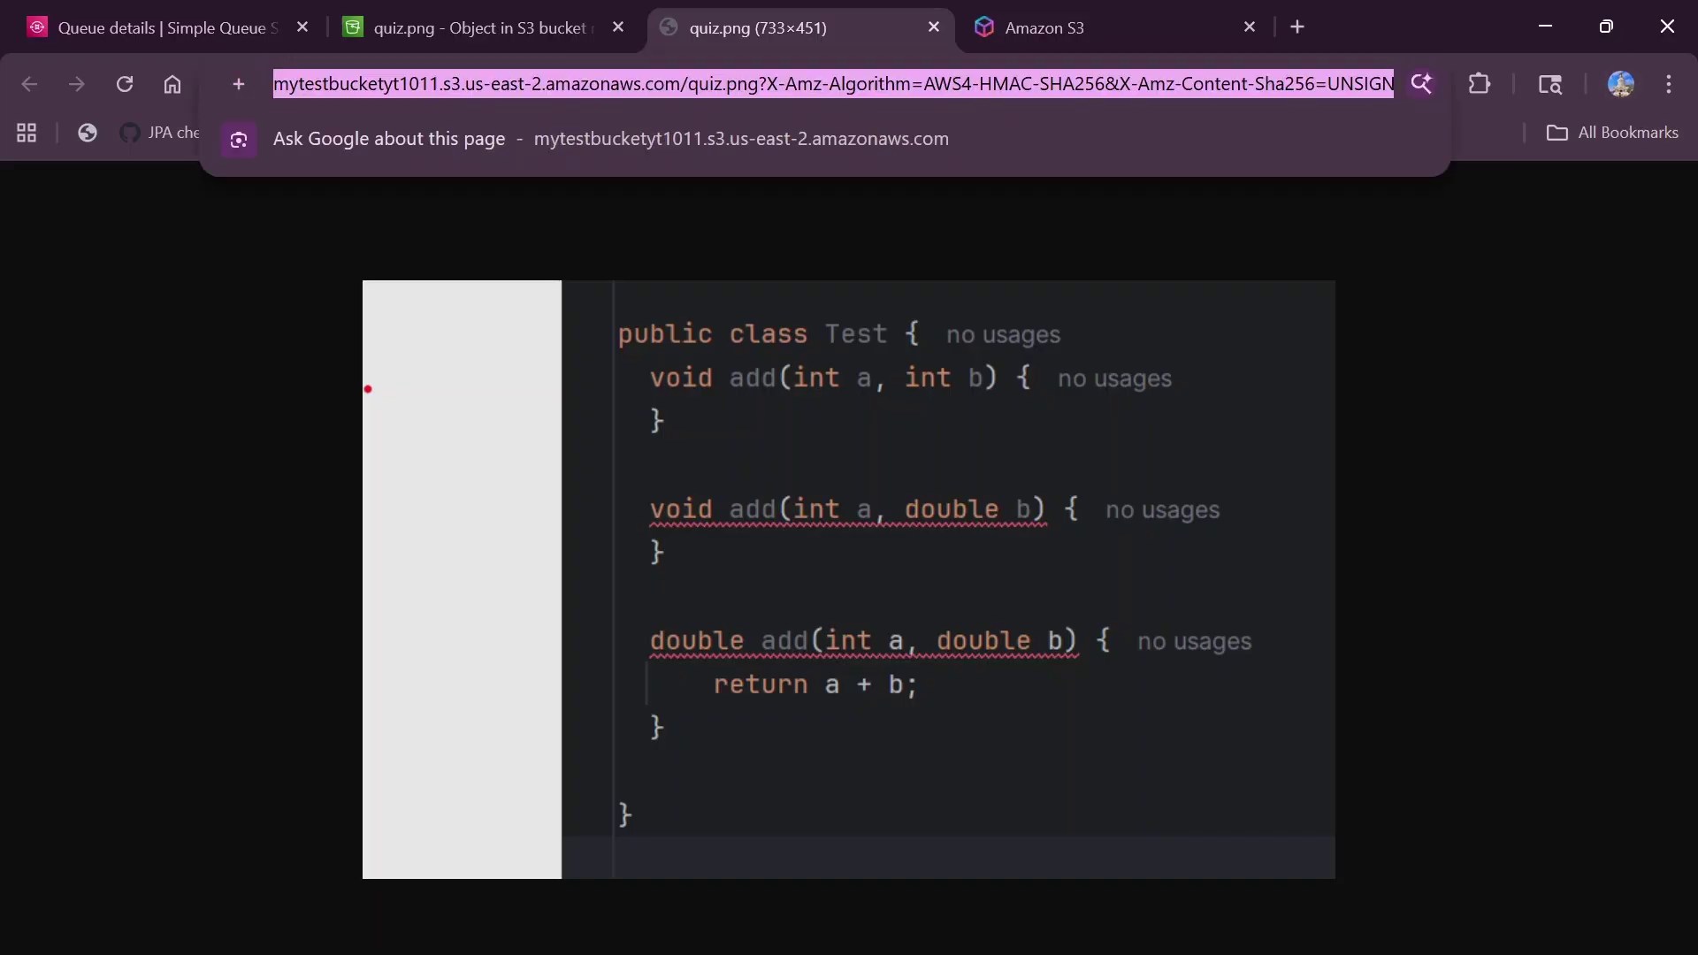
key(ctrl+shift+n)
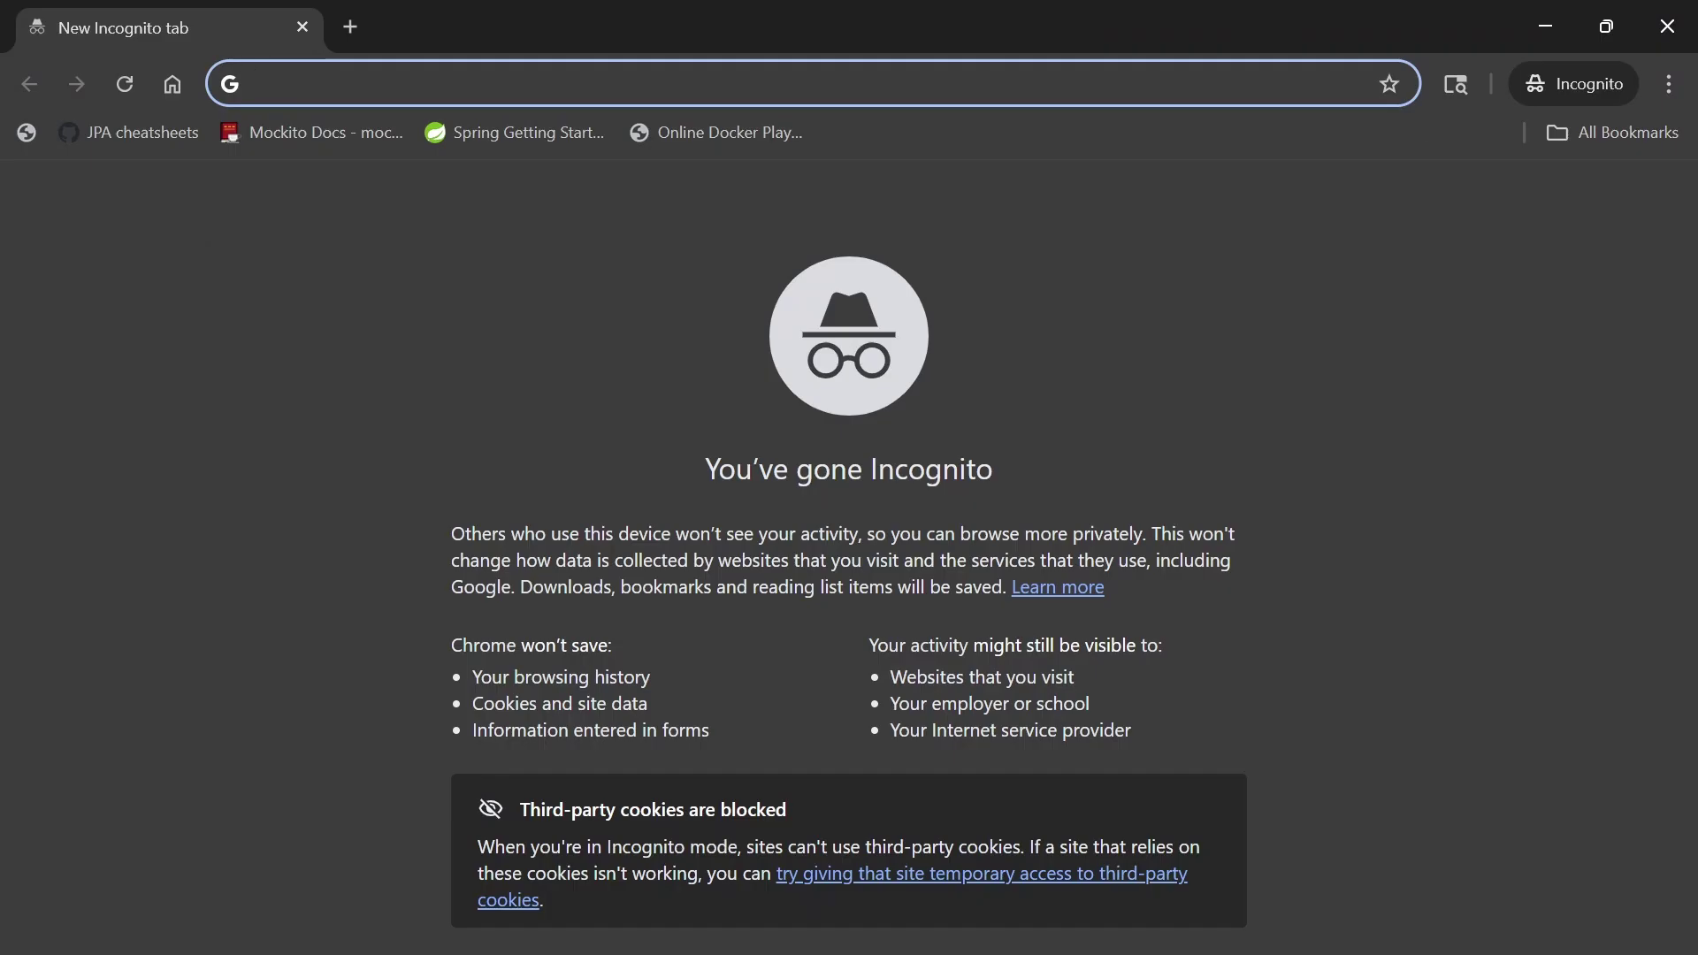
key(ctrl+v)
key(Return)
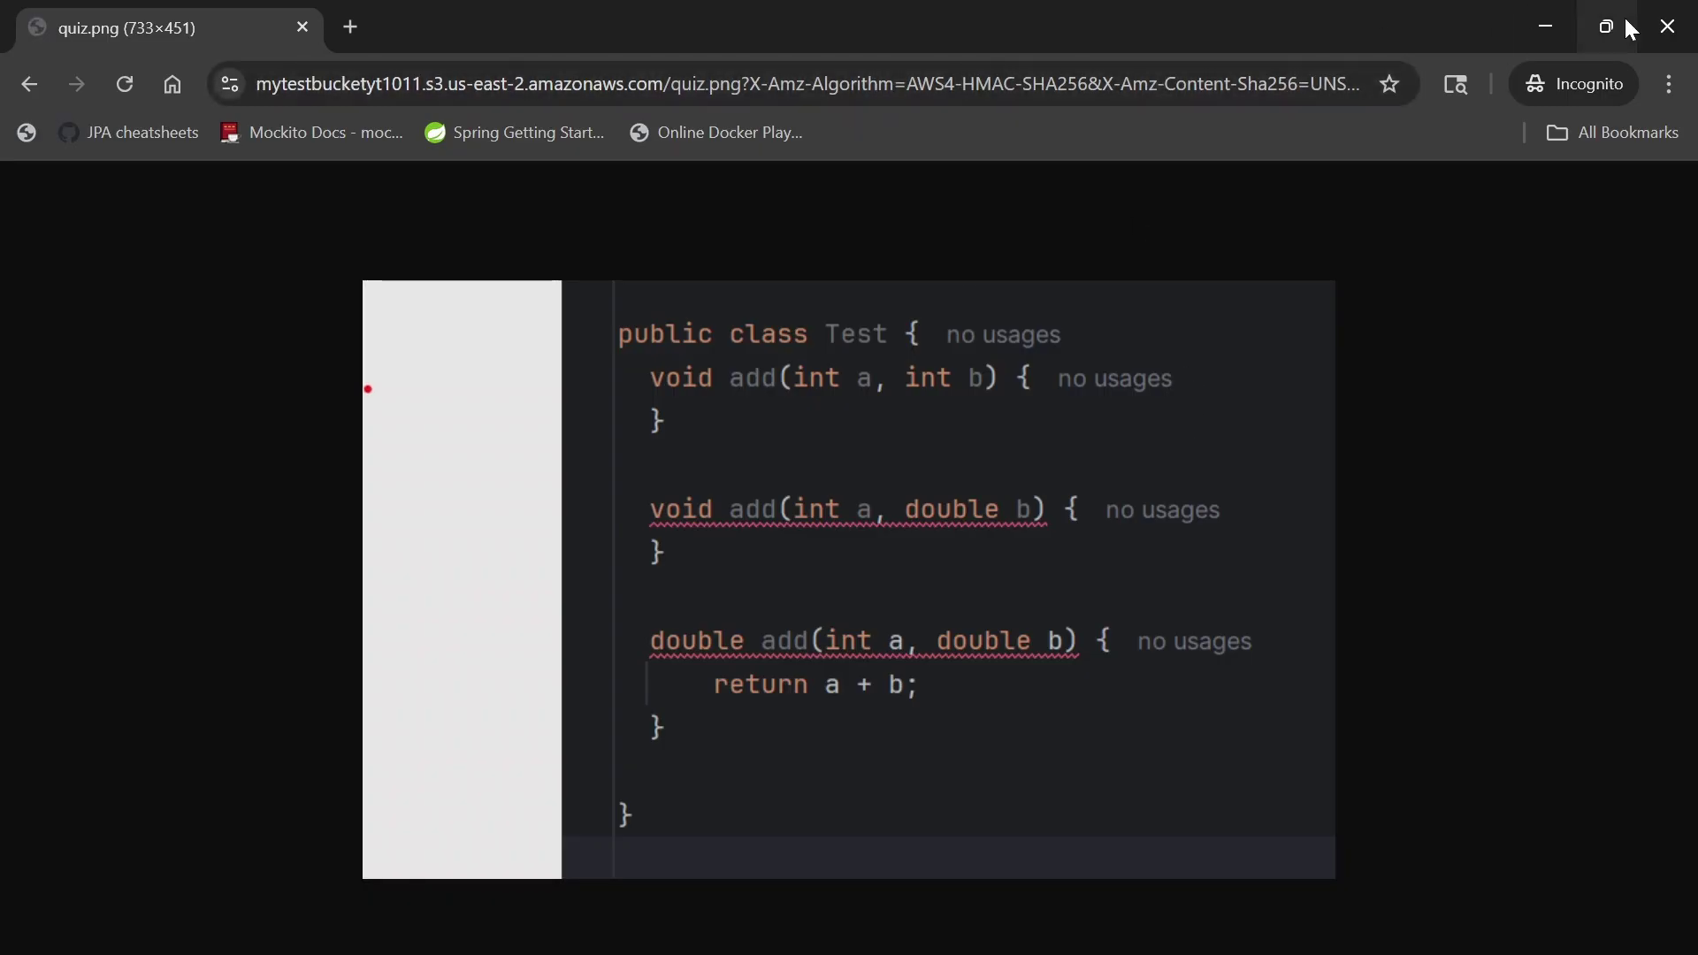
click(1667, 27)
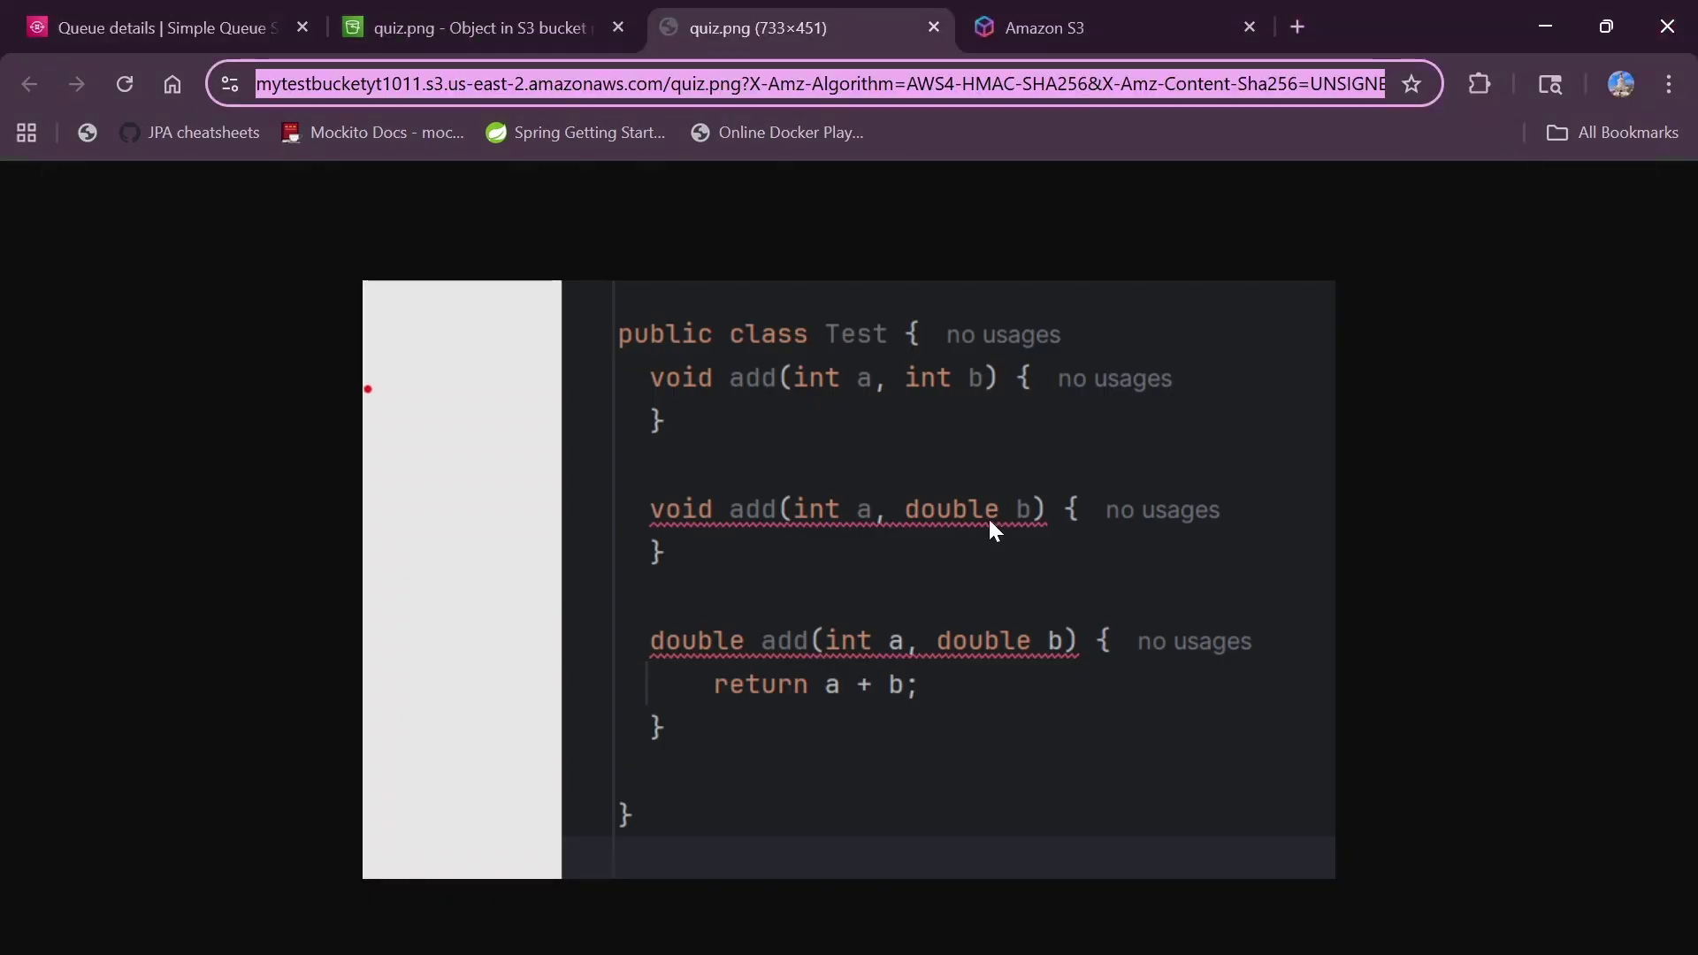
click(1173, 447)
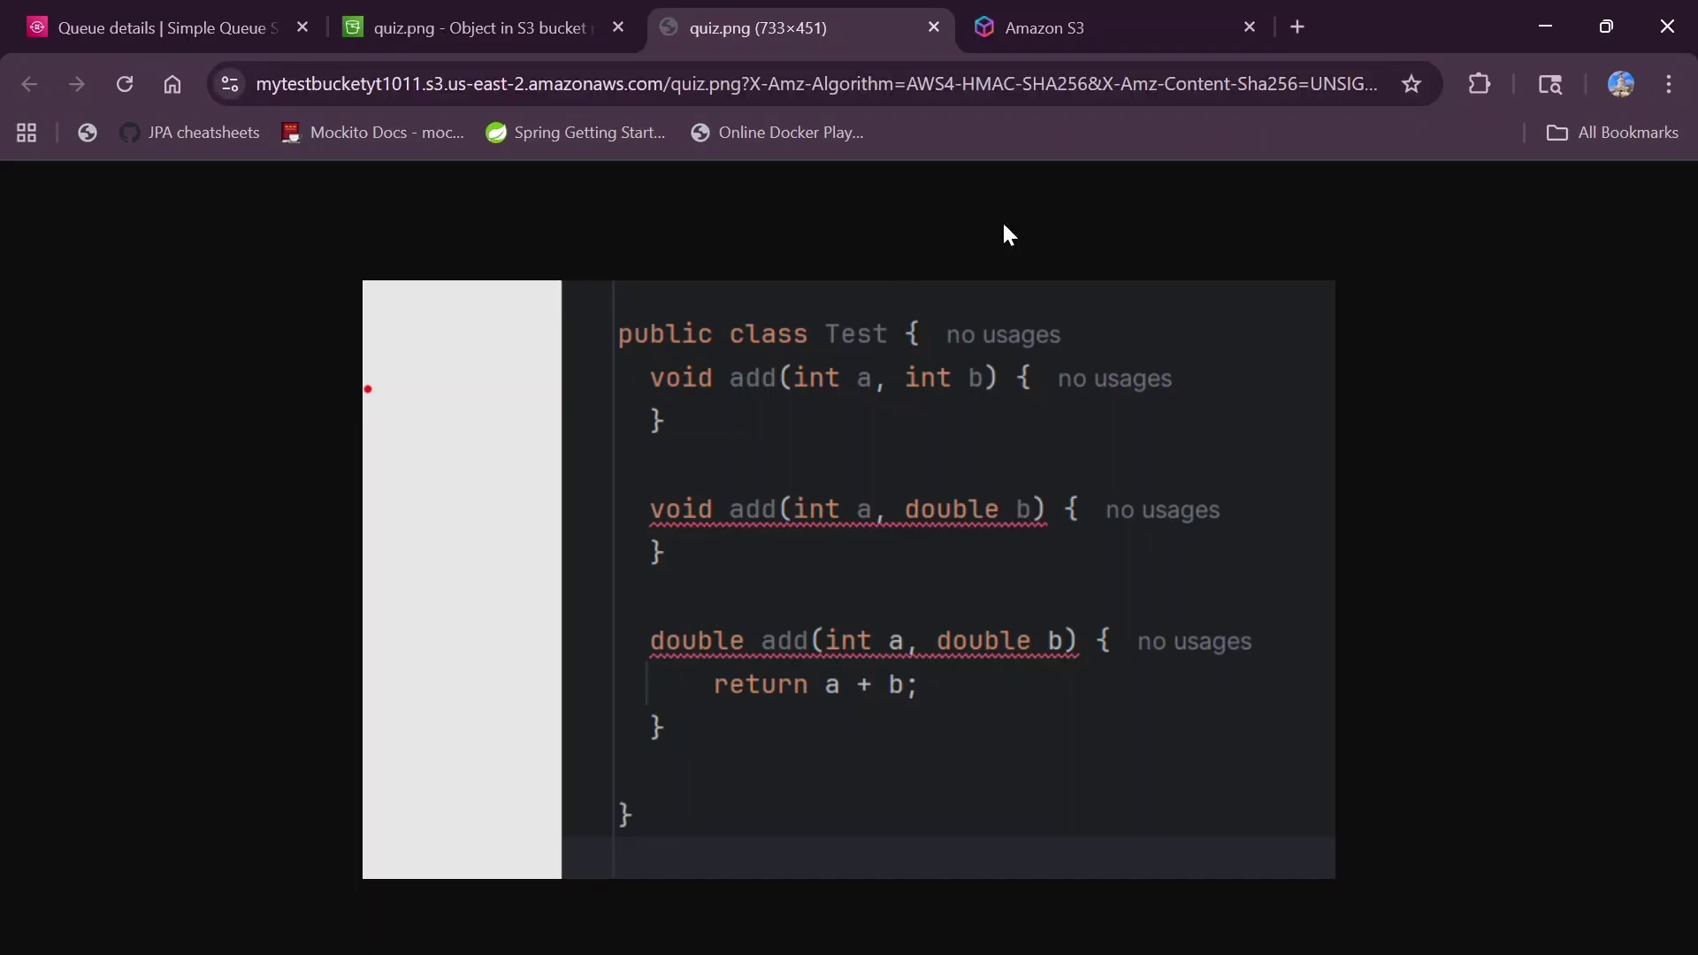
- Return to mytestbucketyt1011 and examine its permissions again, focusing on Block all public access and the bucket policy
click(460, 13)
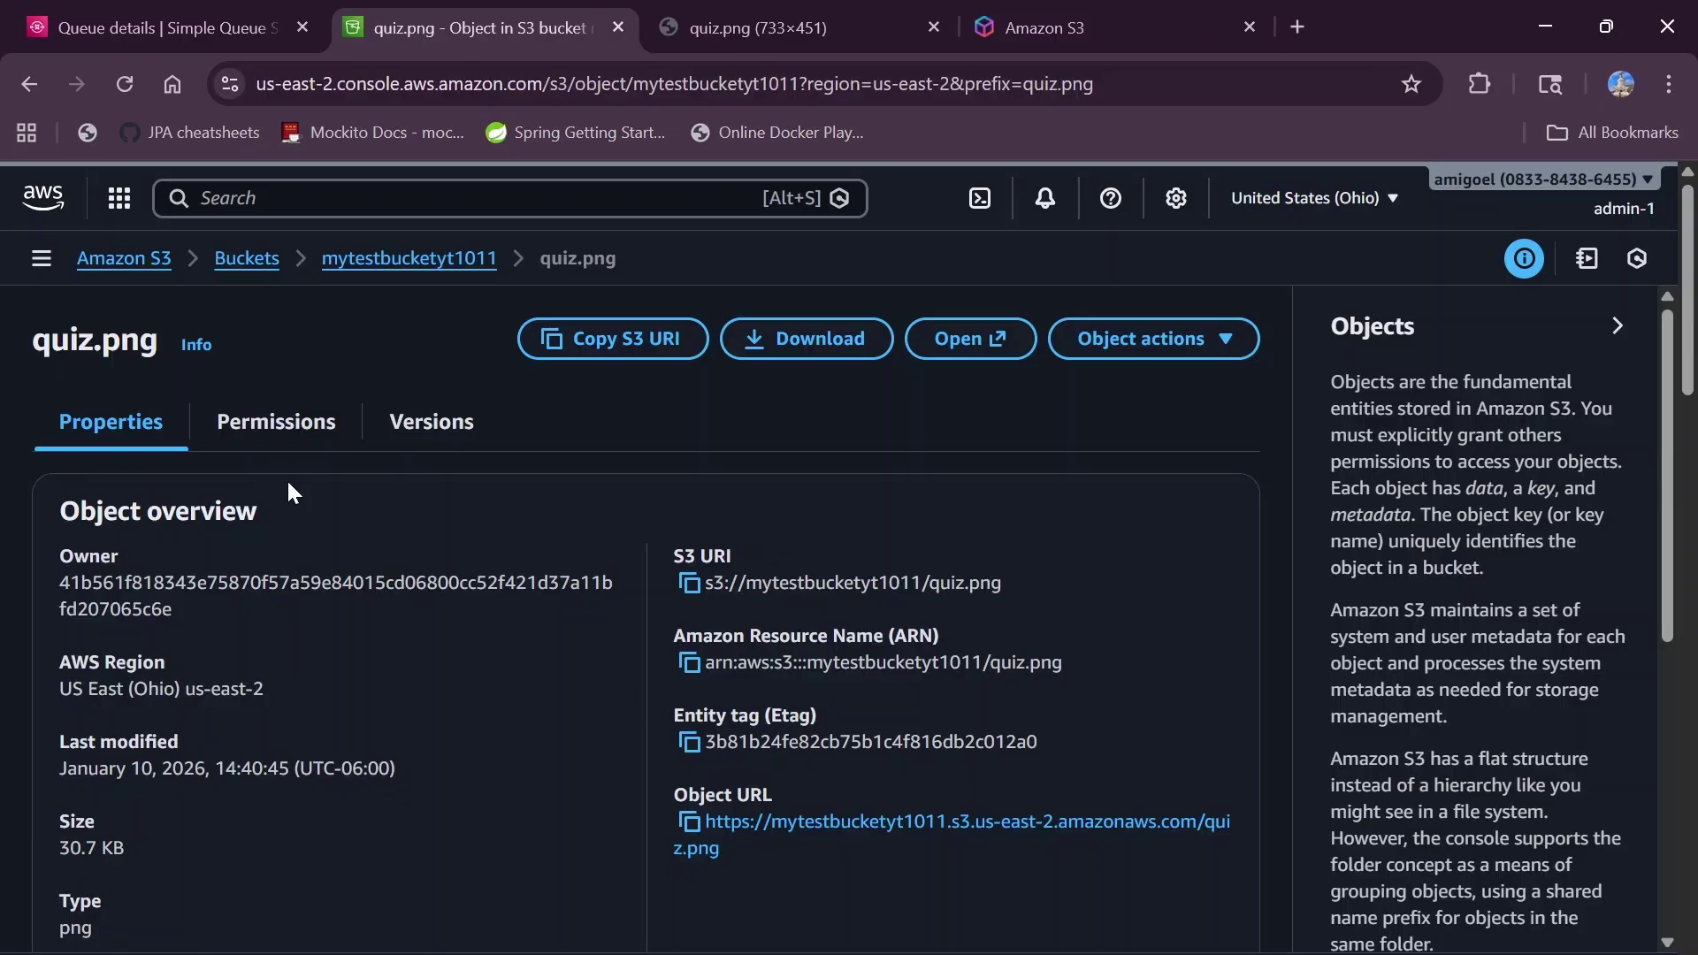
click(409, 257)
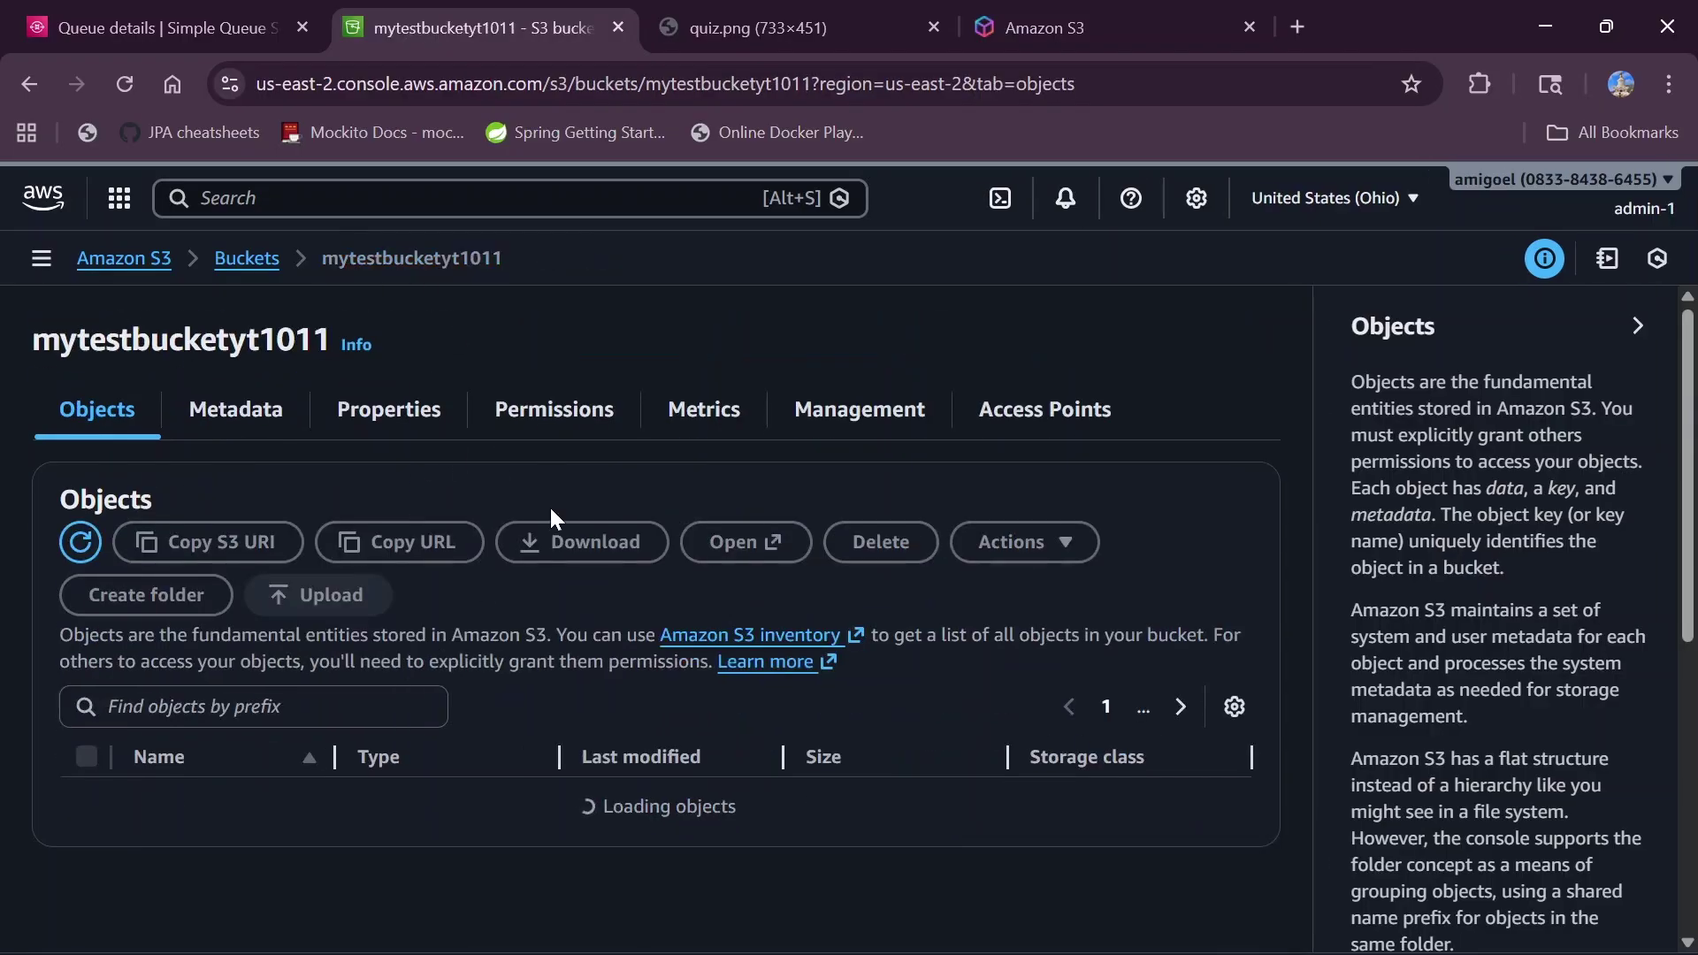
click(554, 409)
scroll(618, 579, down, 1)
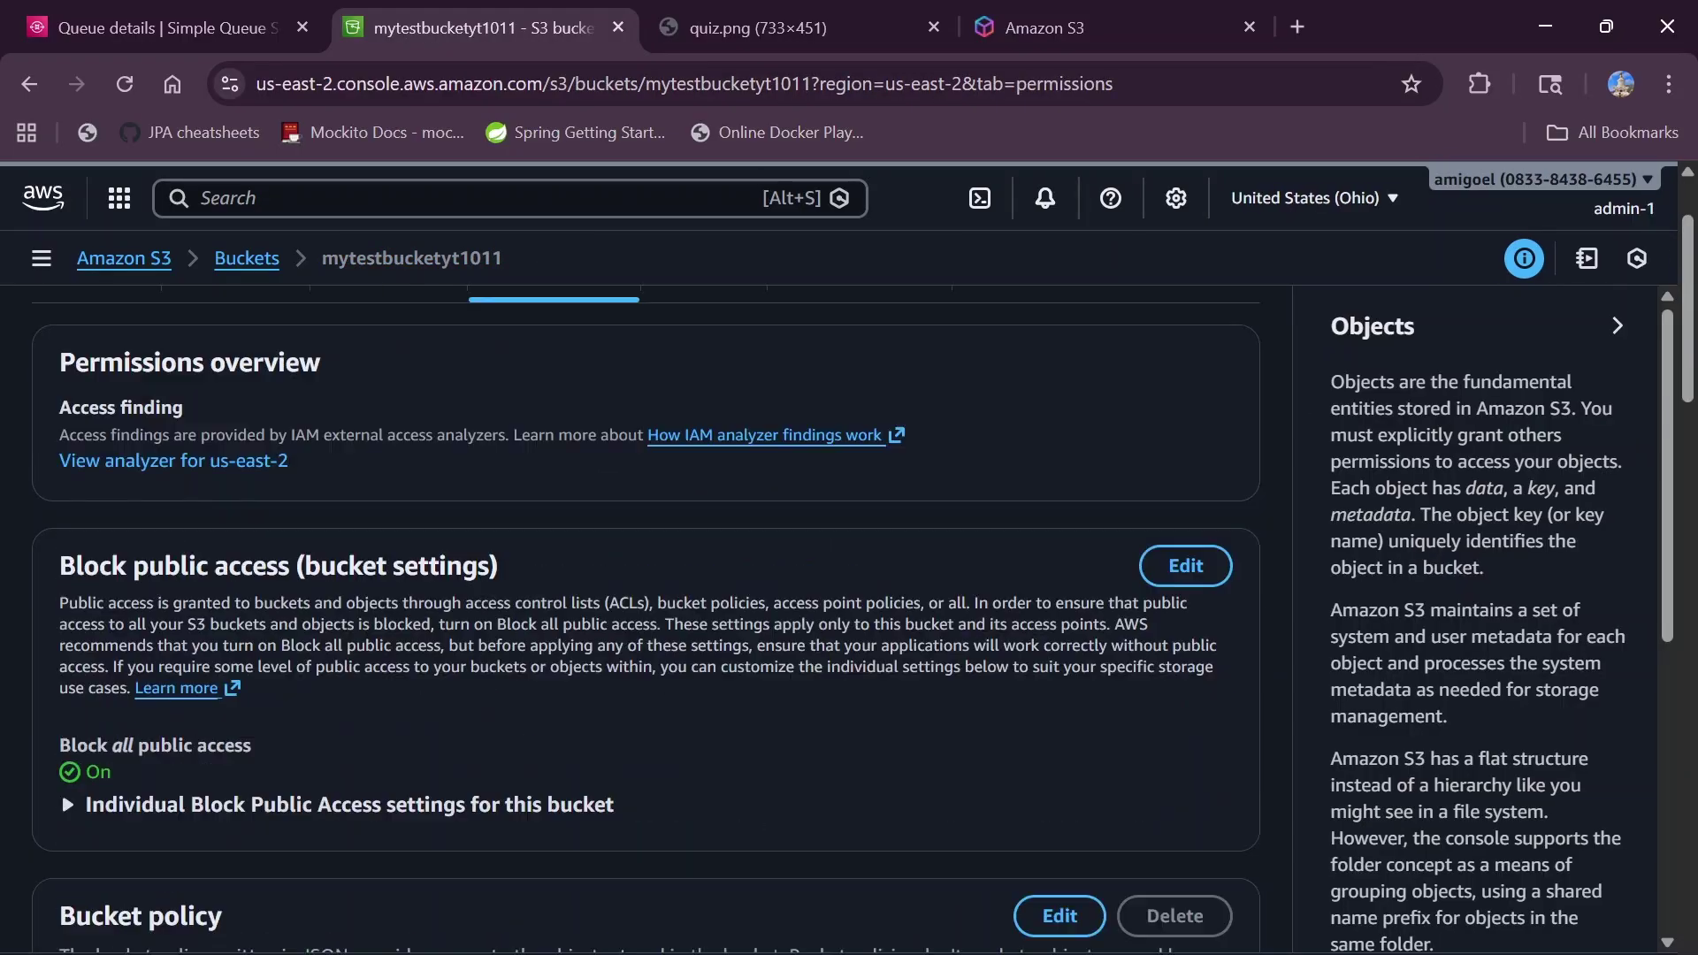
scroll(646, 618, down, 8)
scroll(645, 619, up, 5)
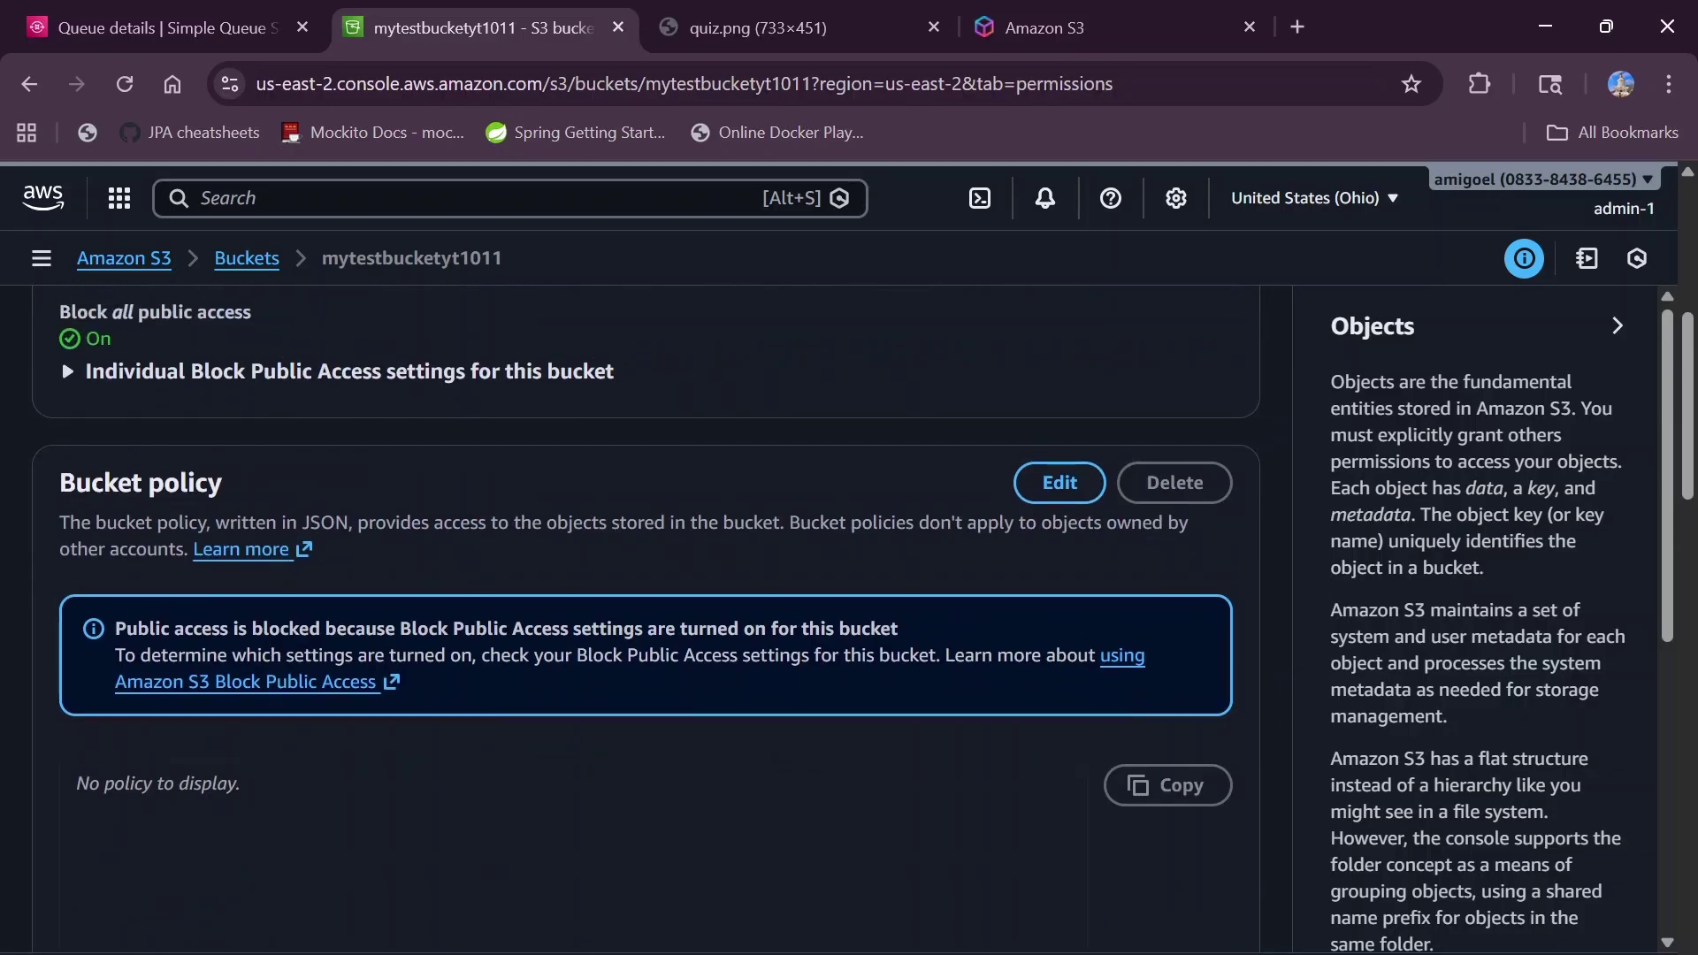
- Open mytestbucketyt1011's bucket policy for editing and enter a 2012-10-17 PublicReadGetObject policy that allows s3:GetObject for principal "*" on arn:aws:s3:::mytestbucketyt101/*
scroll(646, 618, down, 3)
scroll(1192, 519, down, 3)
scroll(1081, 721, up, 8)
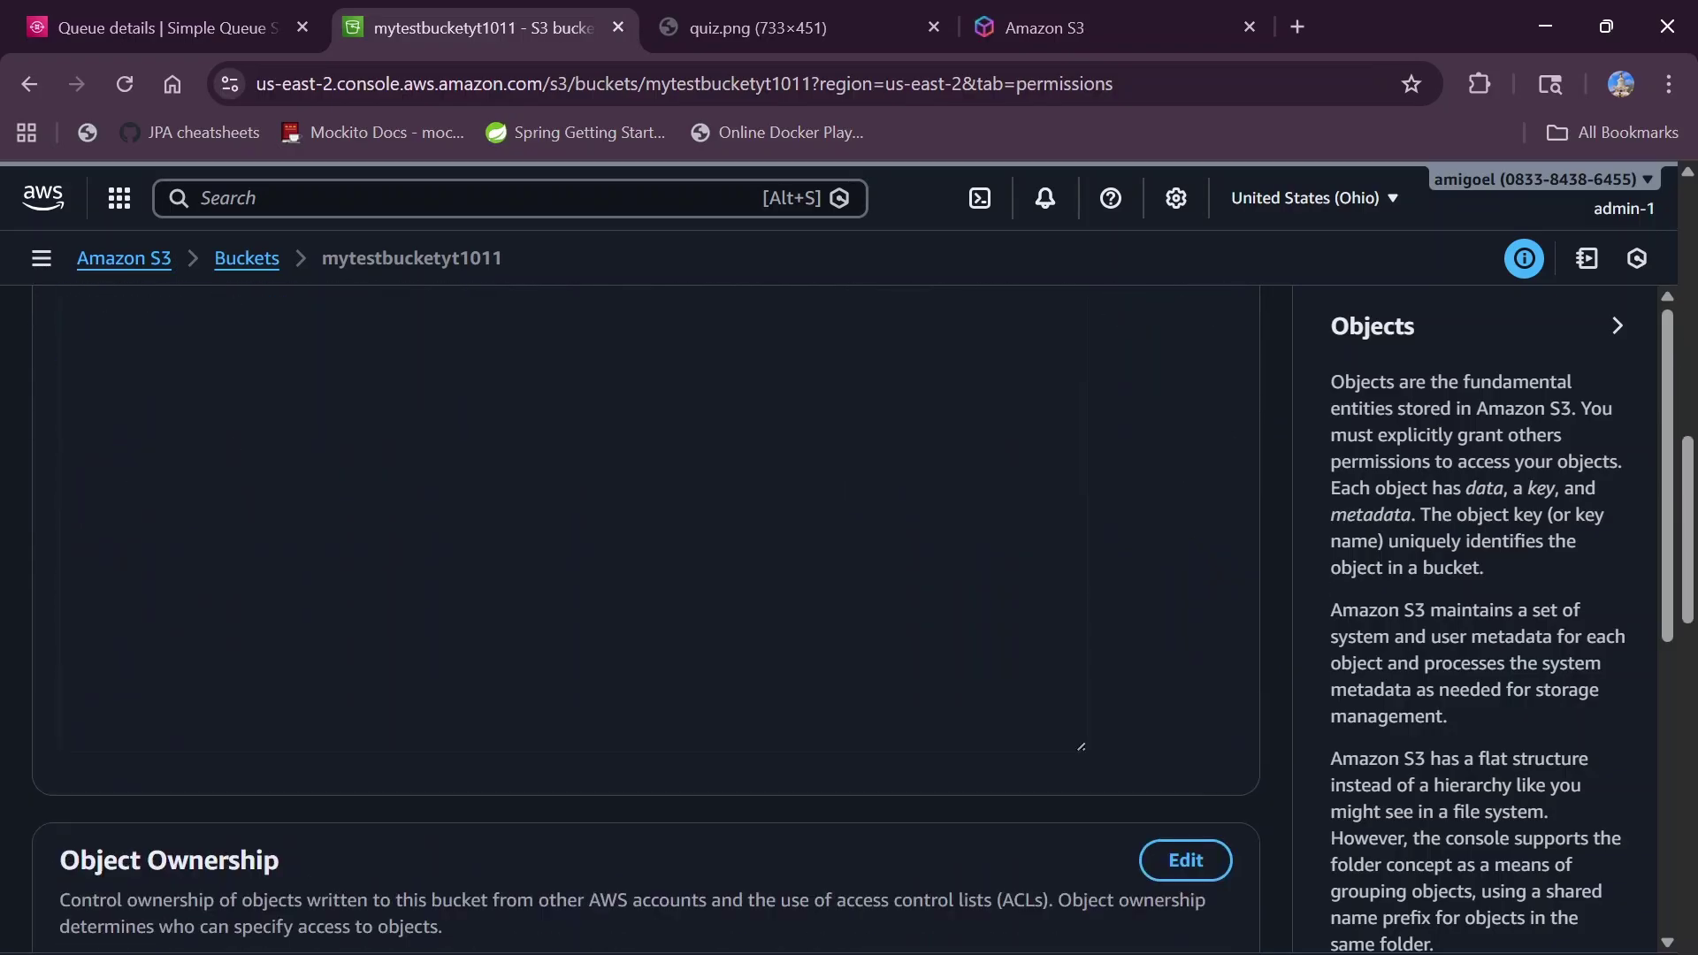
click(1054, 691)
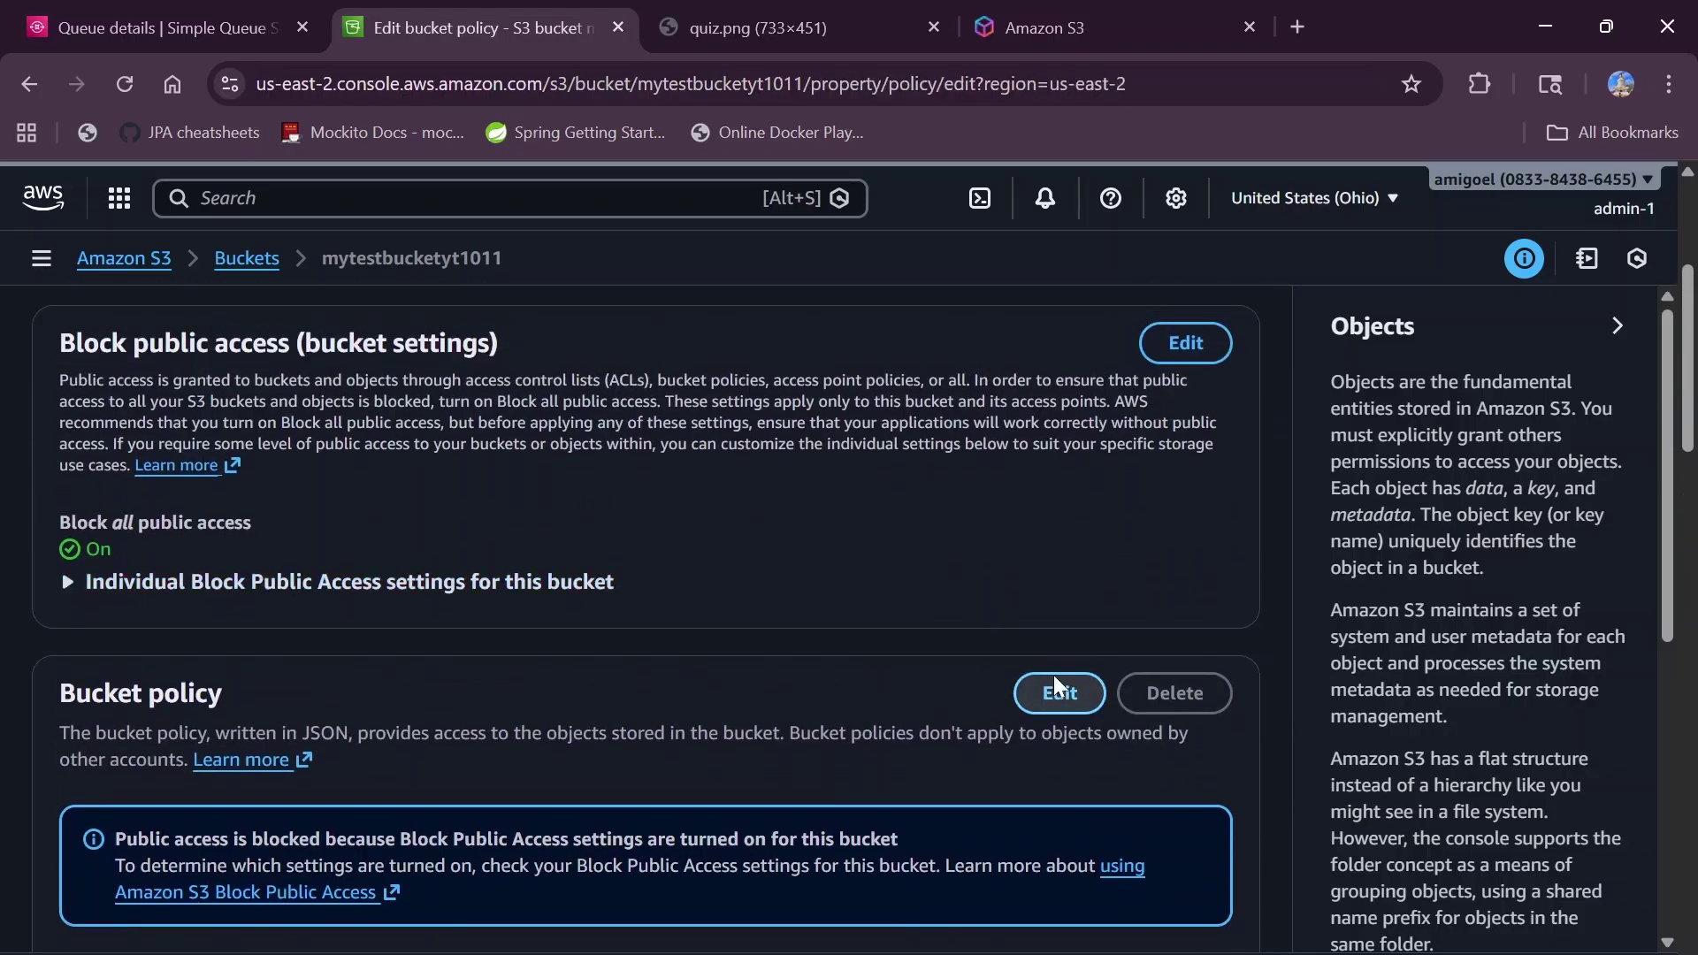
scroll(546, 680, down, 3)
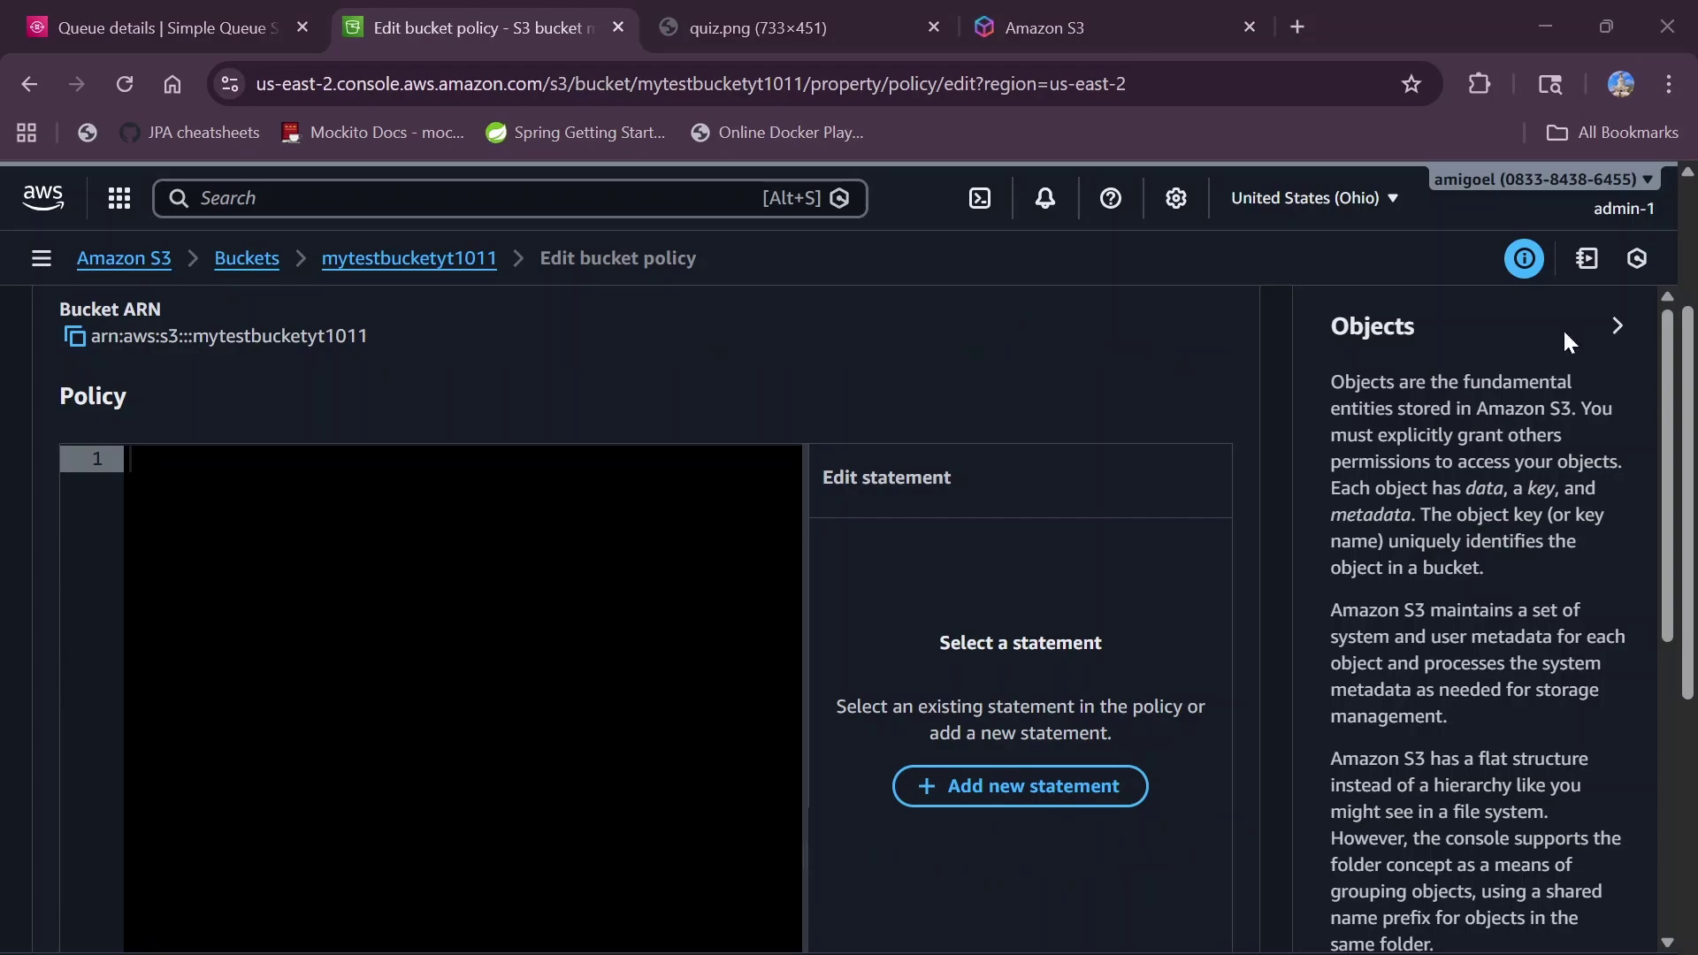
text({   "Version": "2012-10-17",   "Statement": [     {       "Sid": "PublicReadGetObject",       "Effect": "Allow",       "Principal": "*",       "Action": "s3:GetObject",       "Resource": "arn:aws:s3:::mytestbucketyt101/*"     }   ] })
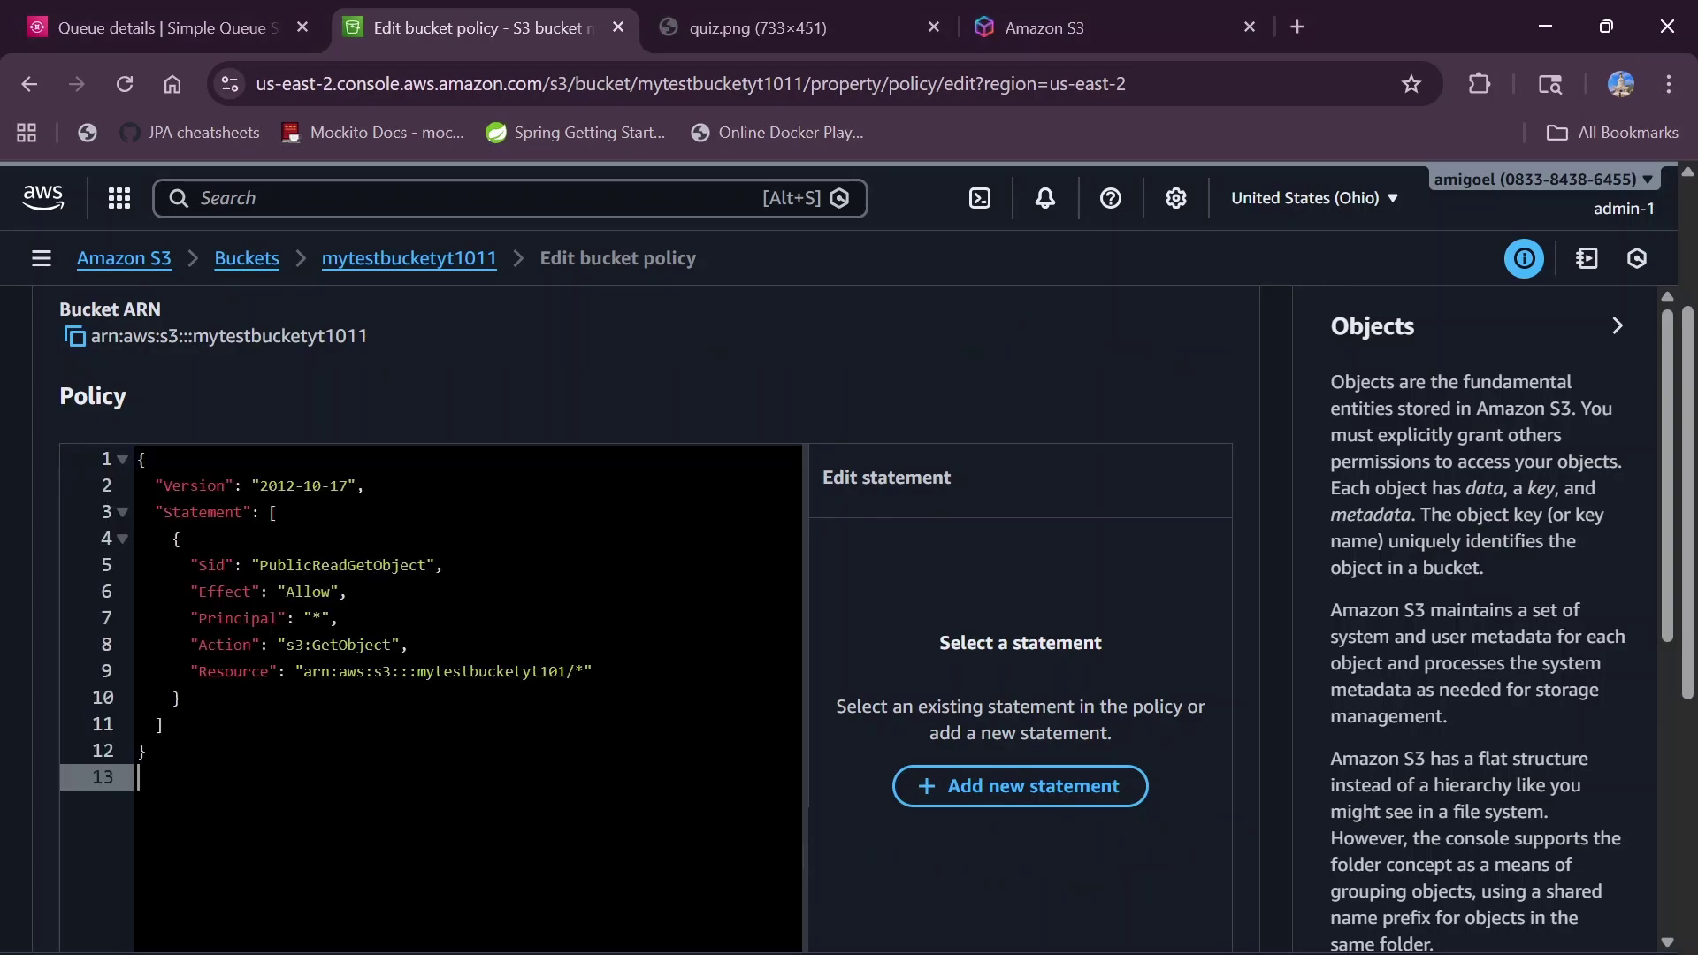
- Copy the Bucket ARN and replace the ARN in the policy's Resource value with arn:aws:s3:::mytestbucketyt1011, keeping the /* suffix
drag(309, 260, 497, 262)
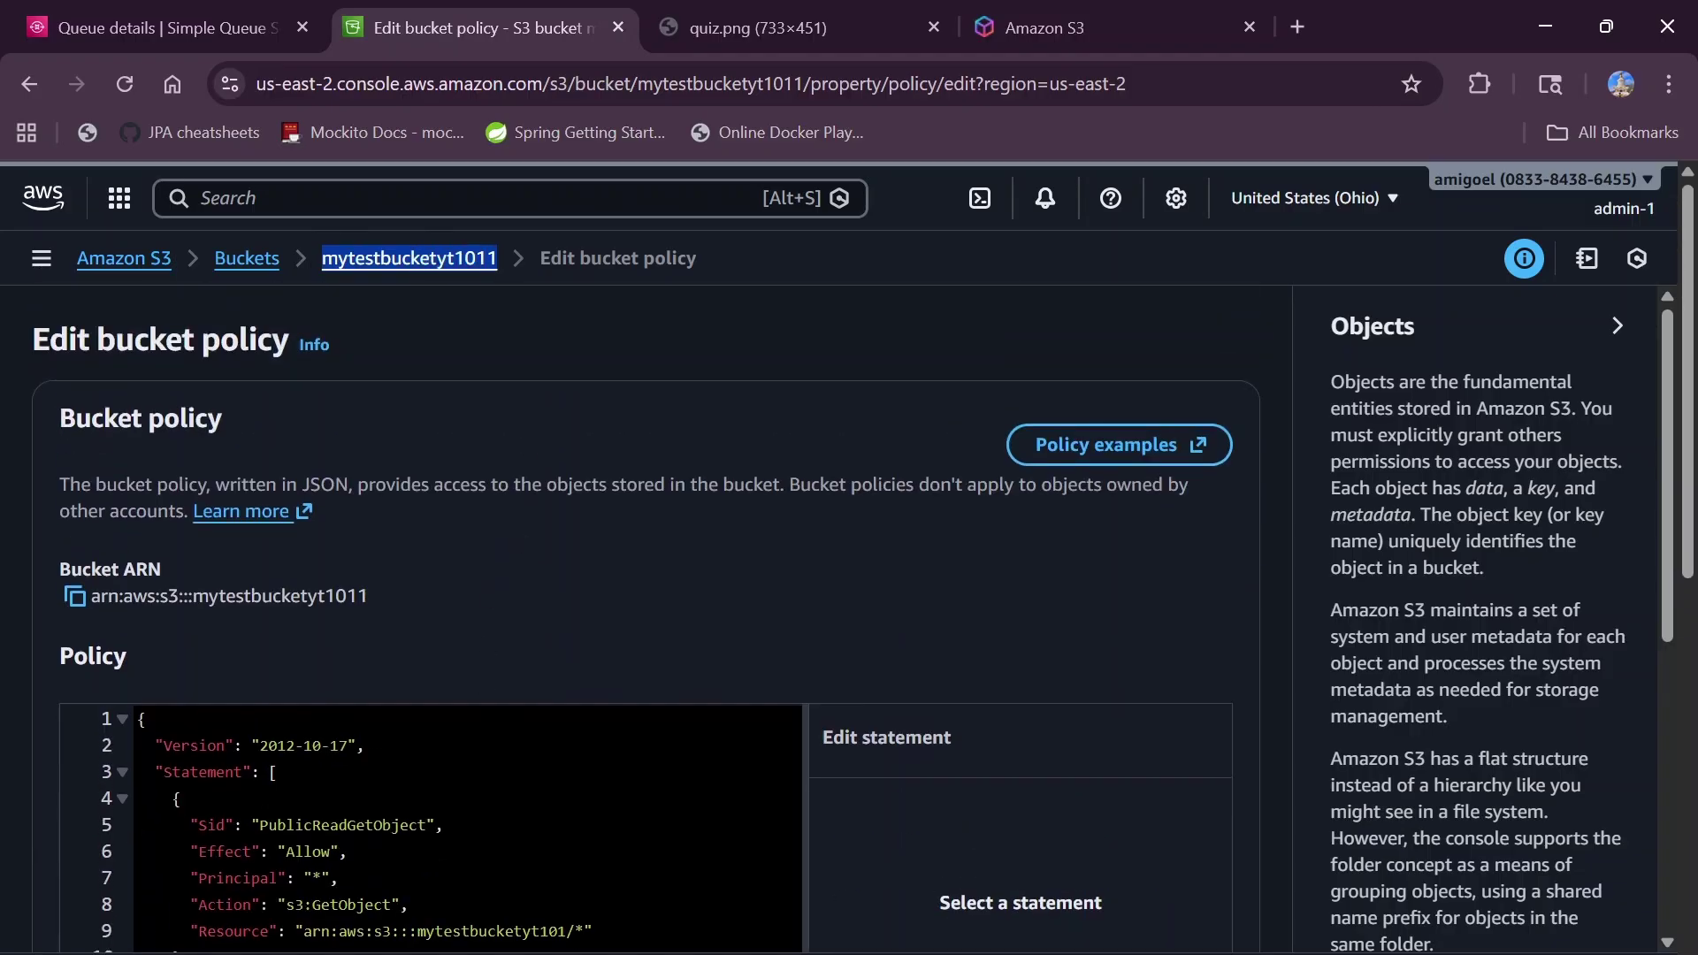
click(350, 852)
scroll(350, 852, down, 2)
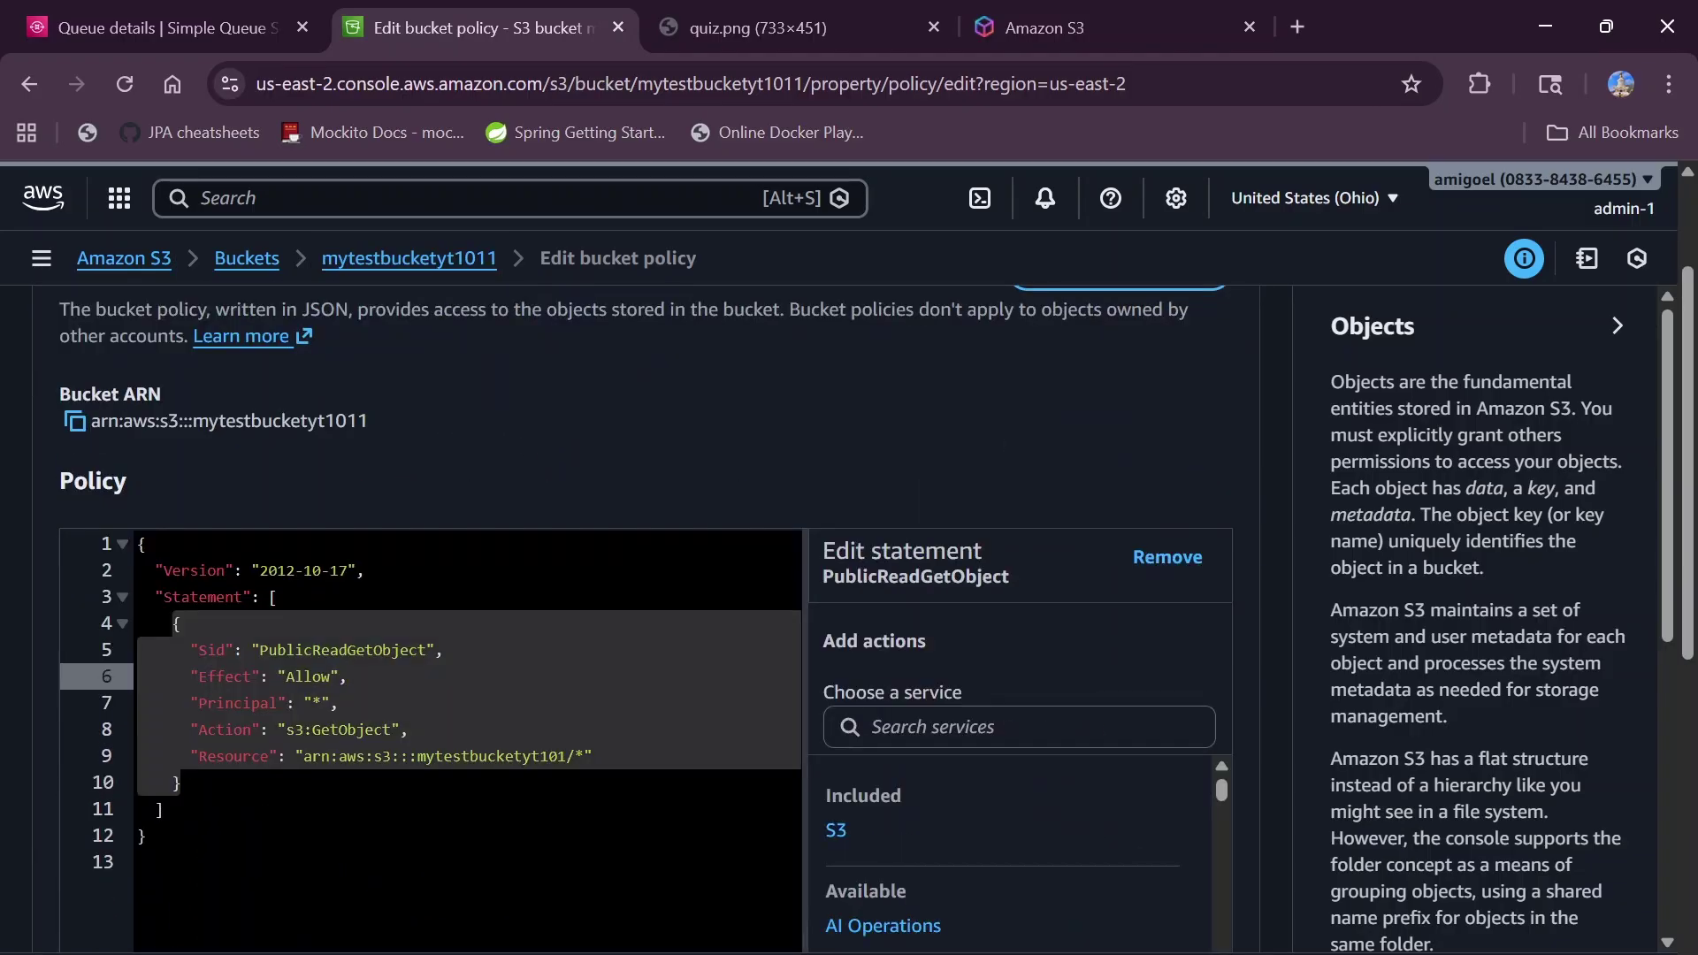
click(75, 422)
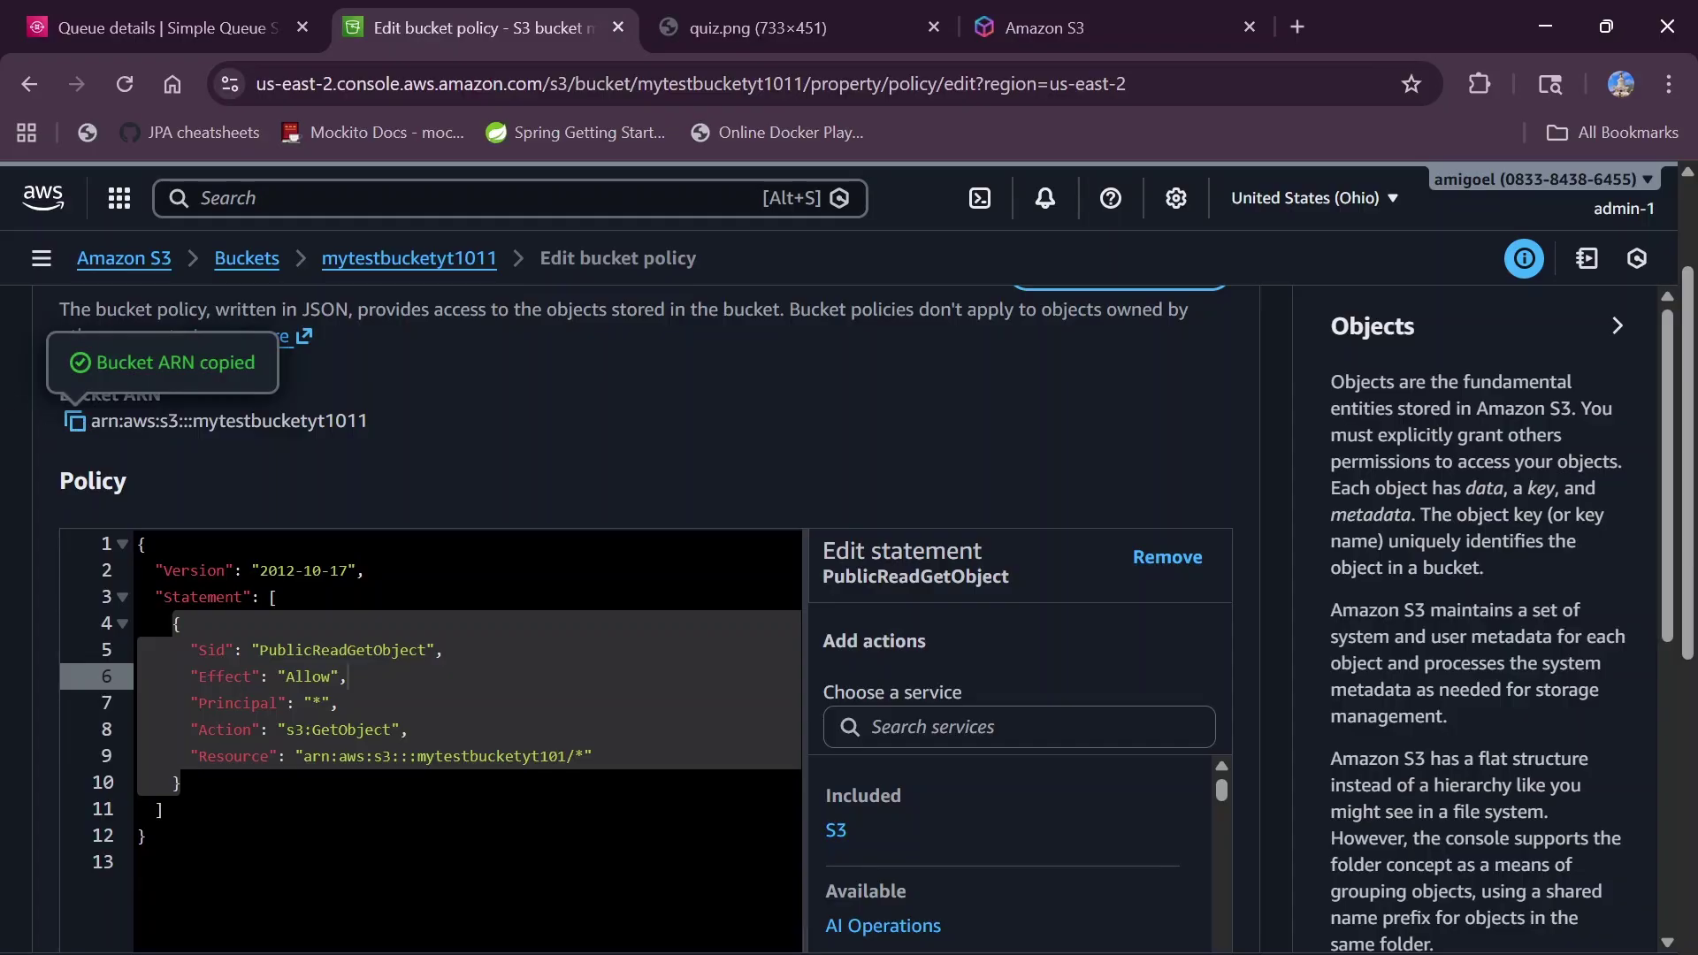
click(162, 809)
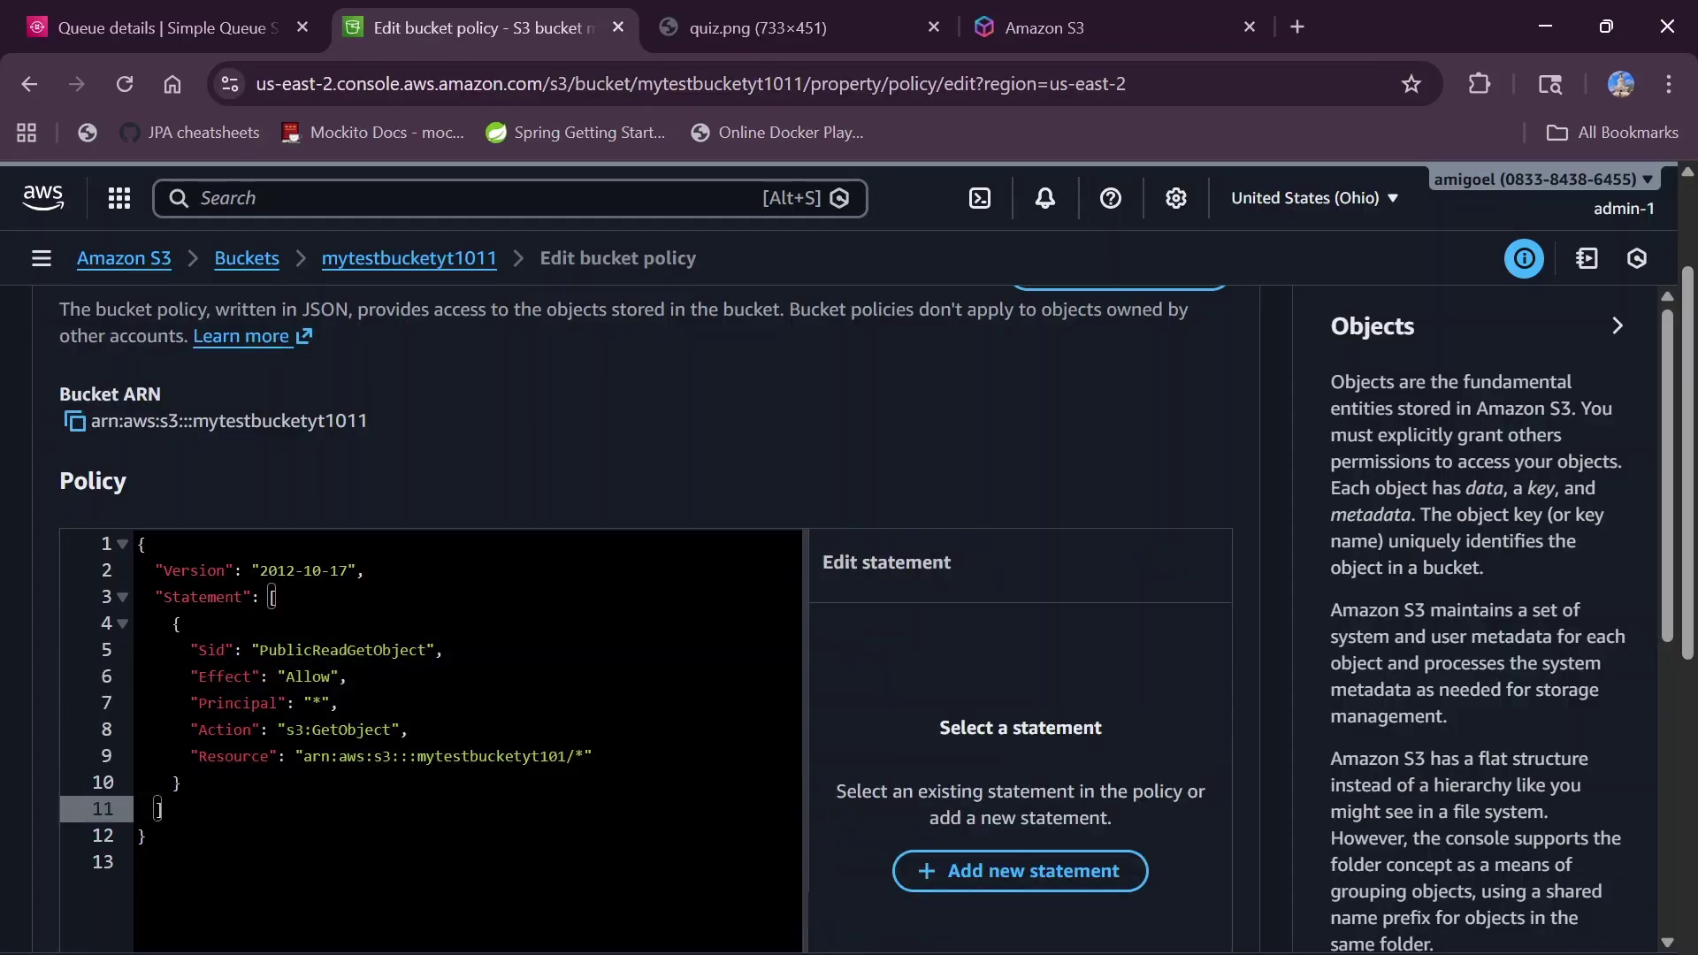
drag(303, 757, 566, 756)
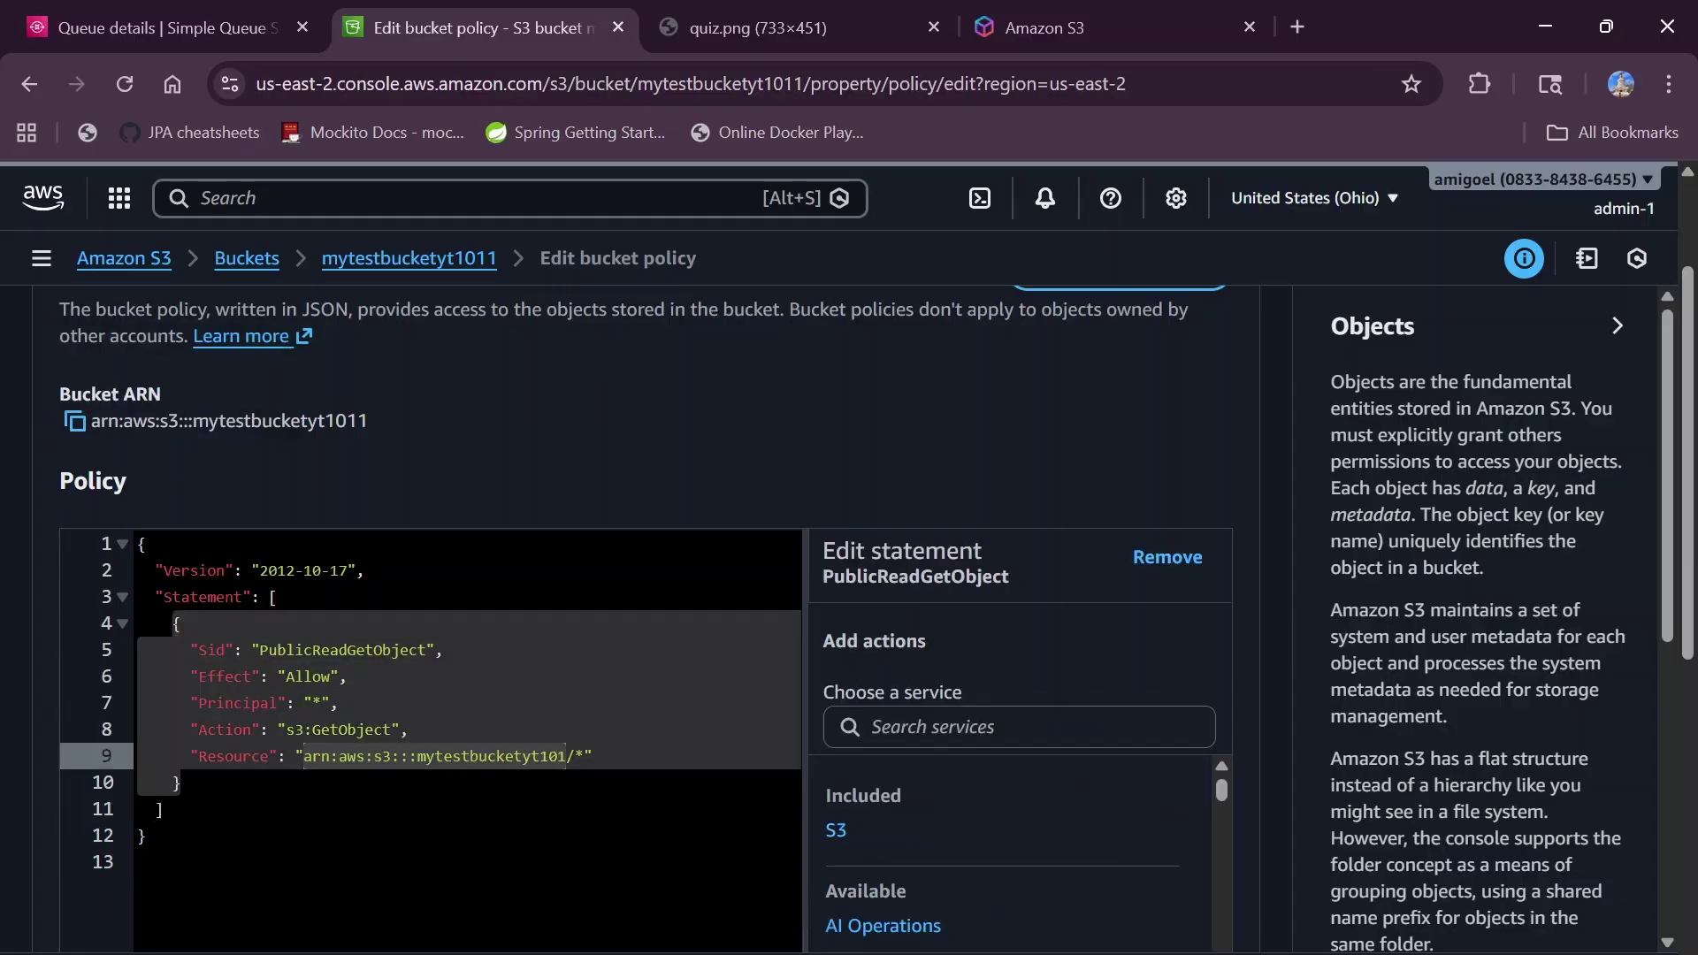
key(ctrl+v)
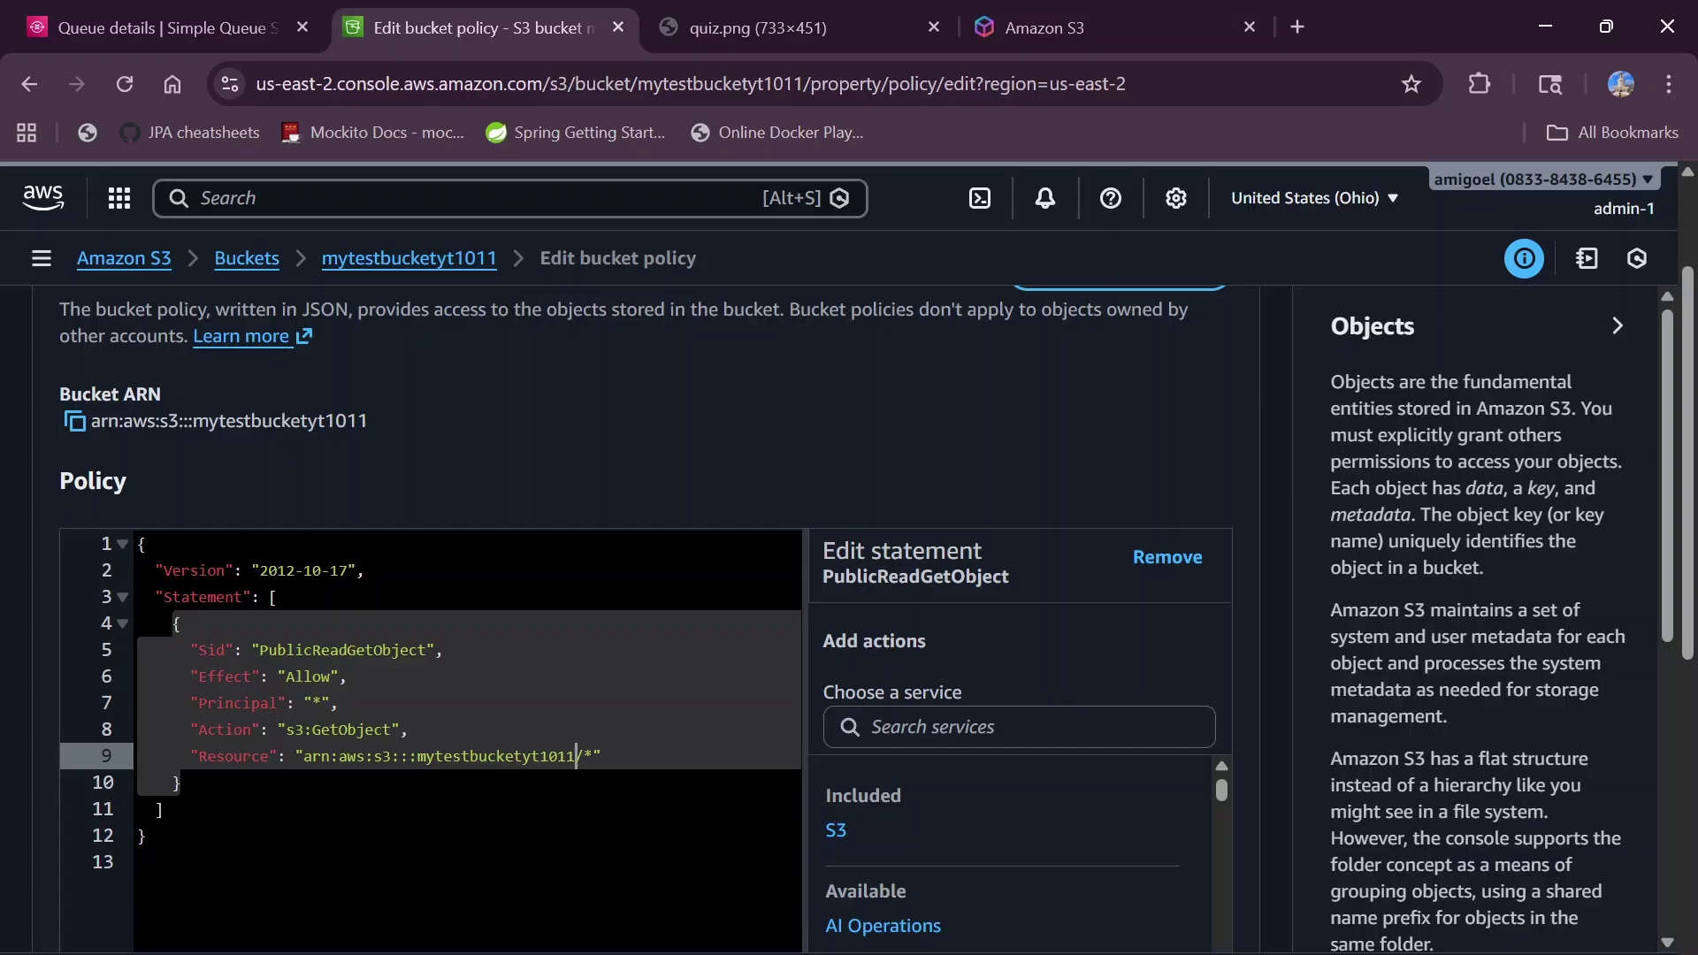
- Review the Principal, Action and Resource lines of the PublicReadGetObject statement and try to save the bucket policy
mouse_move(182, 677)
mouse_down()
mouse_move(350, 677)
mouse_move(179, 702)
mouse_up()
drag(409, 729, 163, 730)
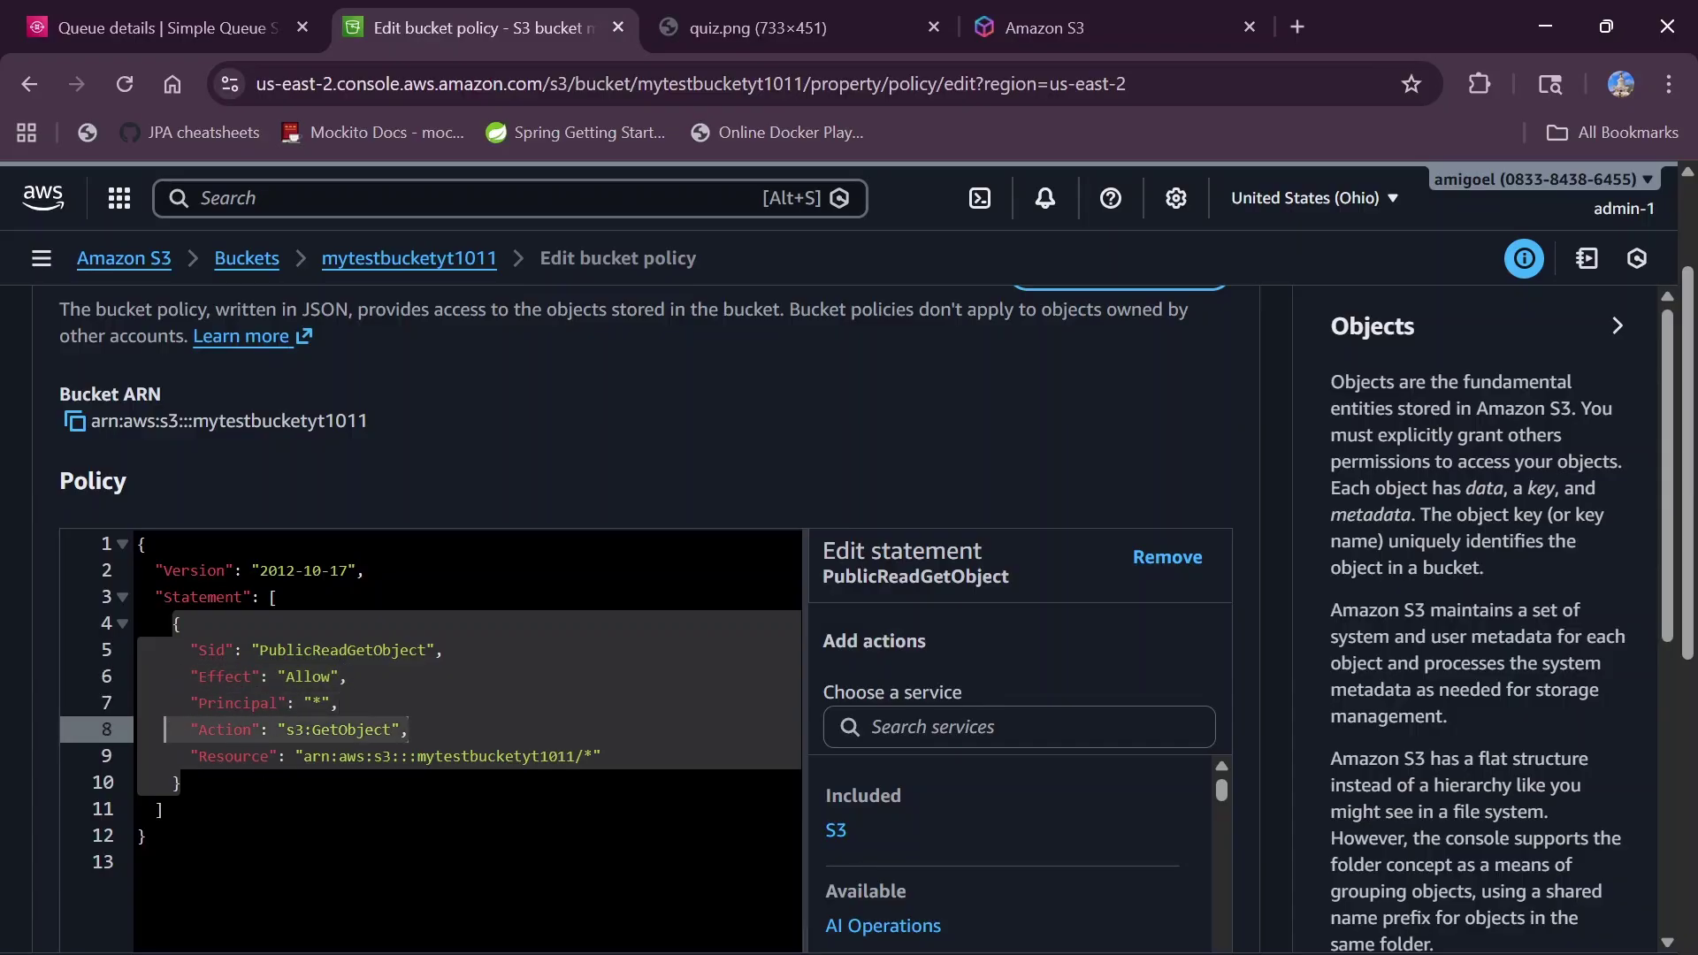
drag(602, 756, 191, 756)
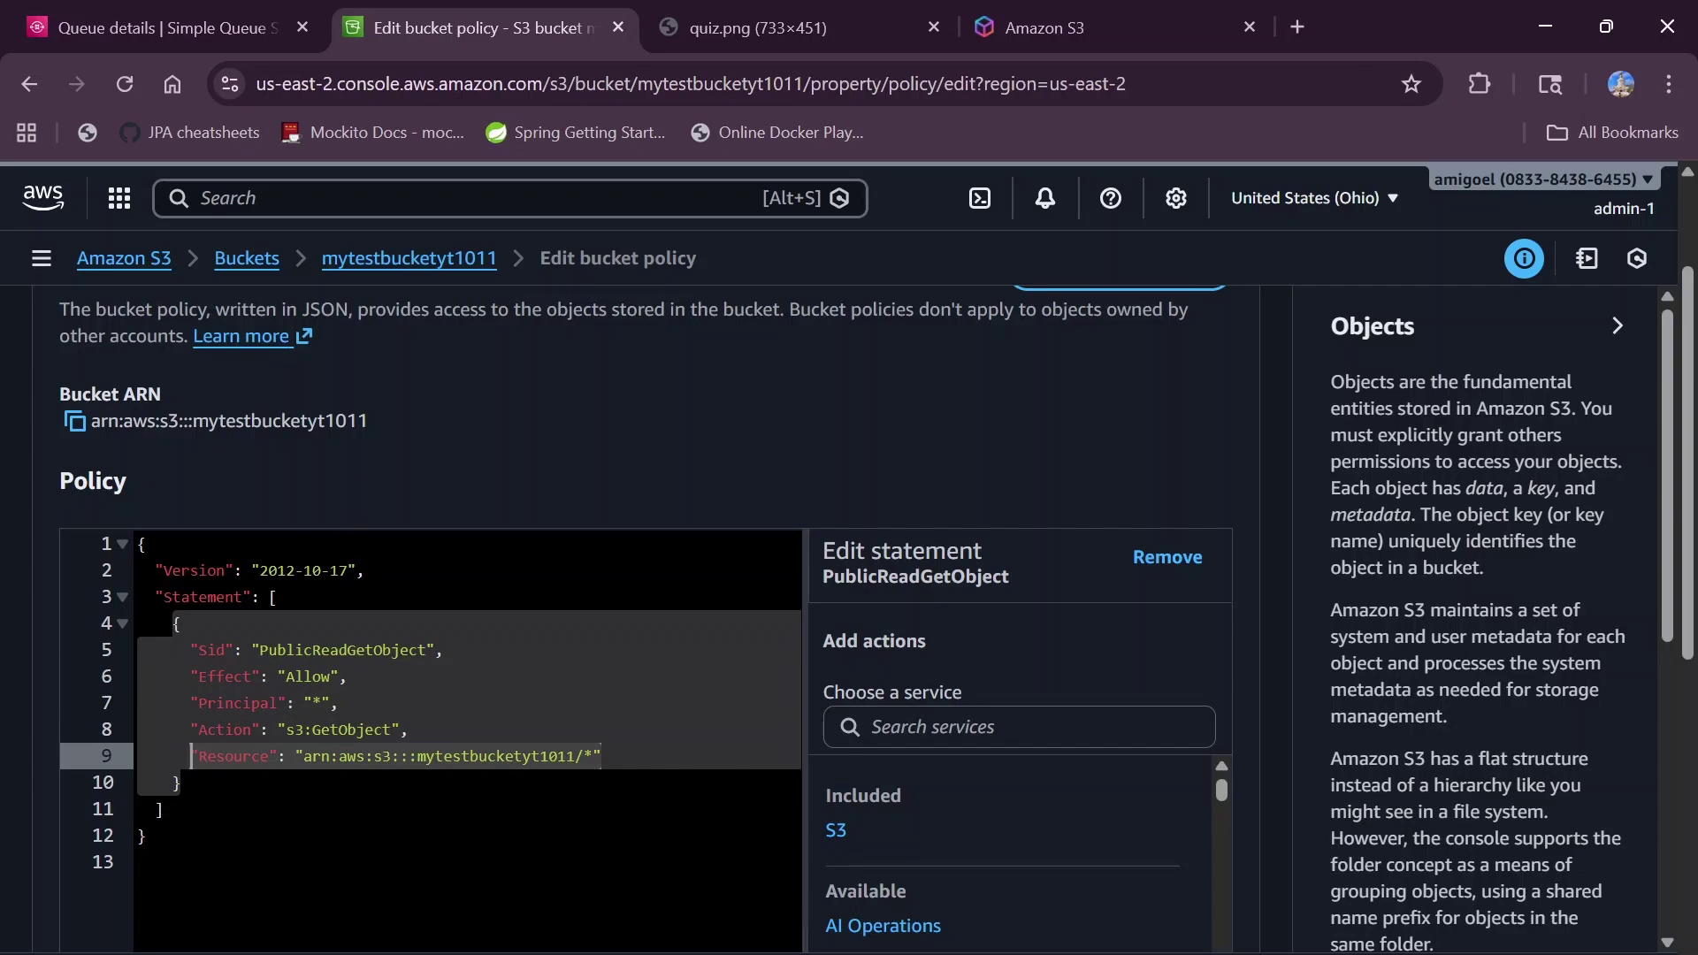
click(148, 836)
scroll(619, 620, down, 2)
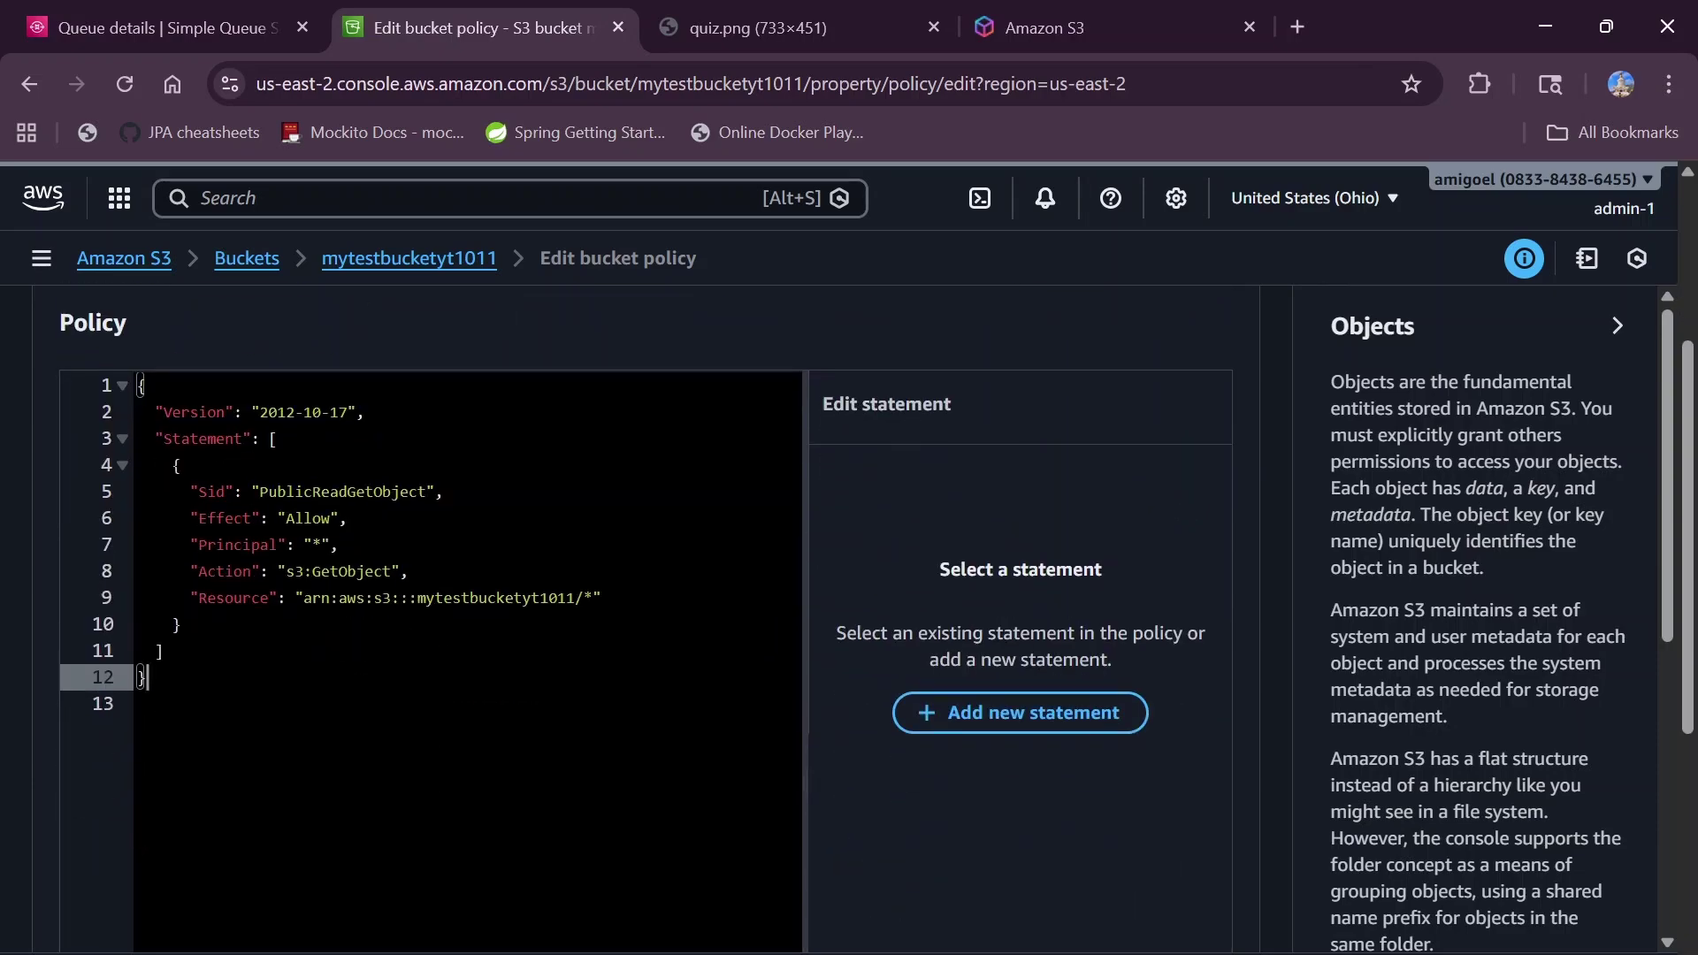
scroll(477, 778, down, 4)
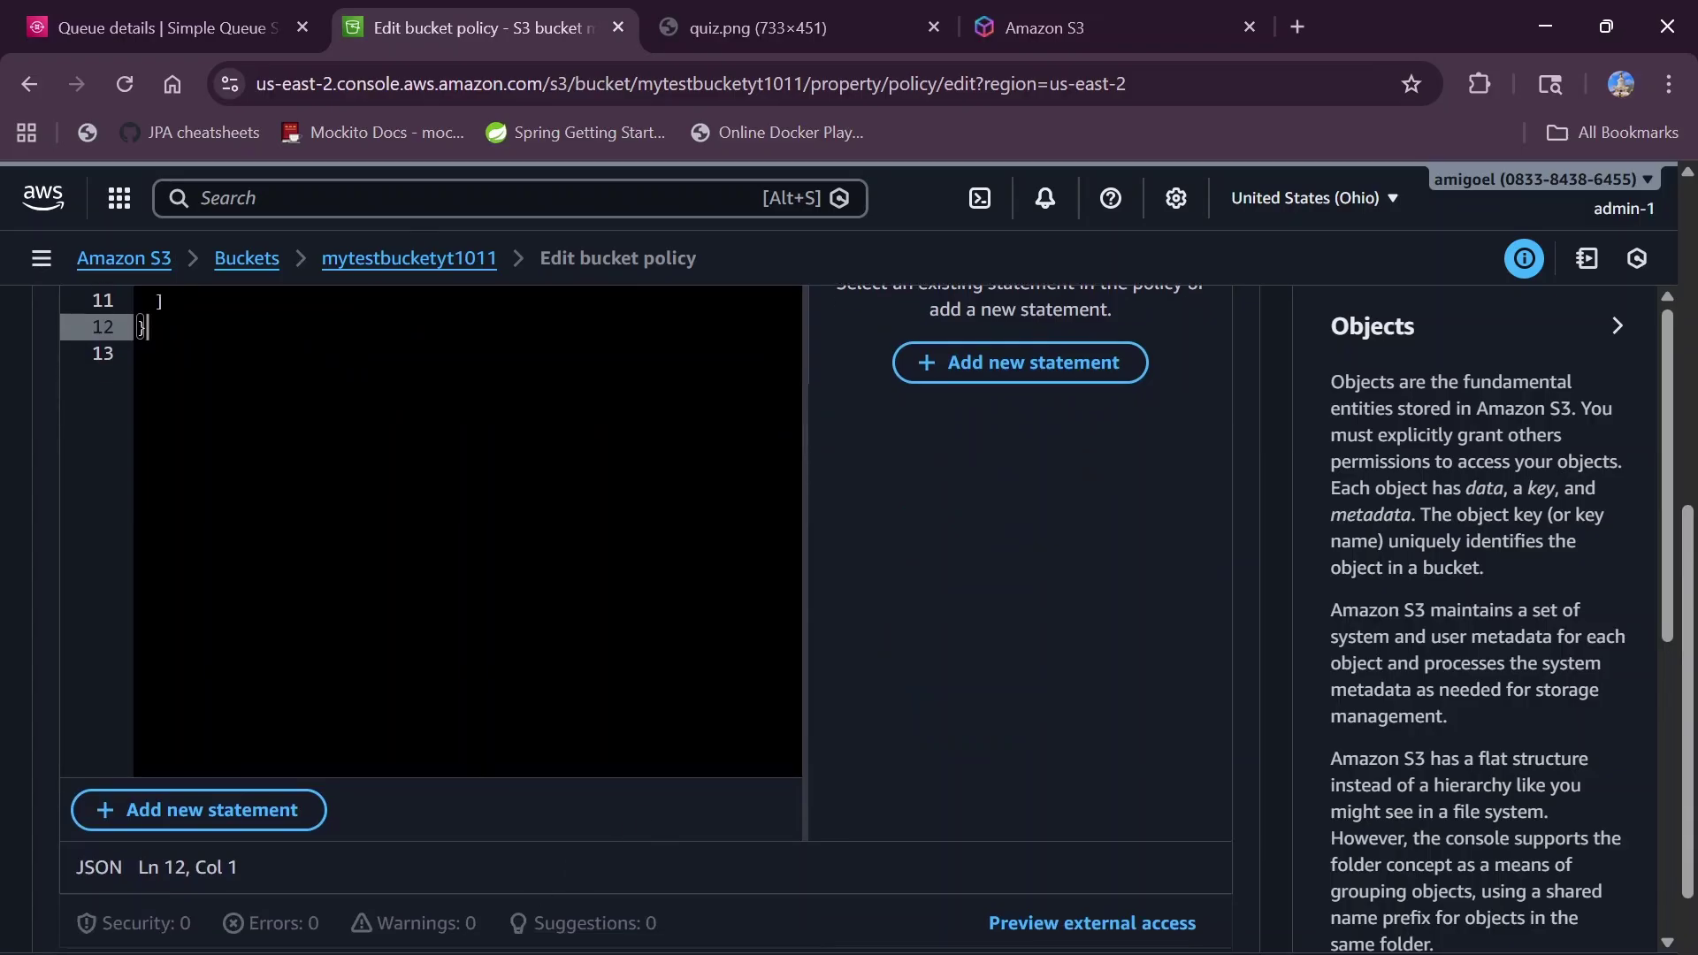
scroll(948, 780, down, 2)
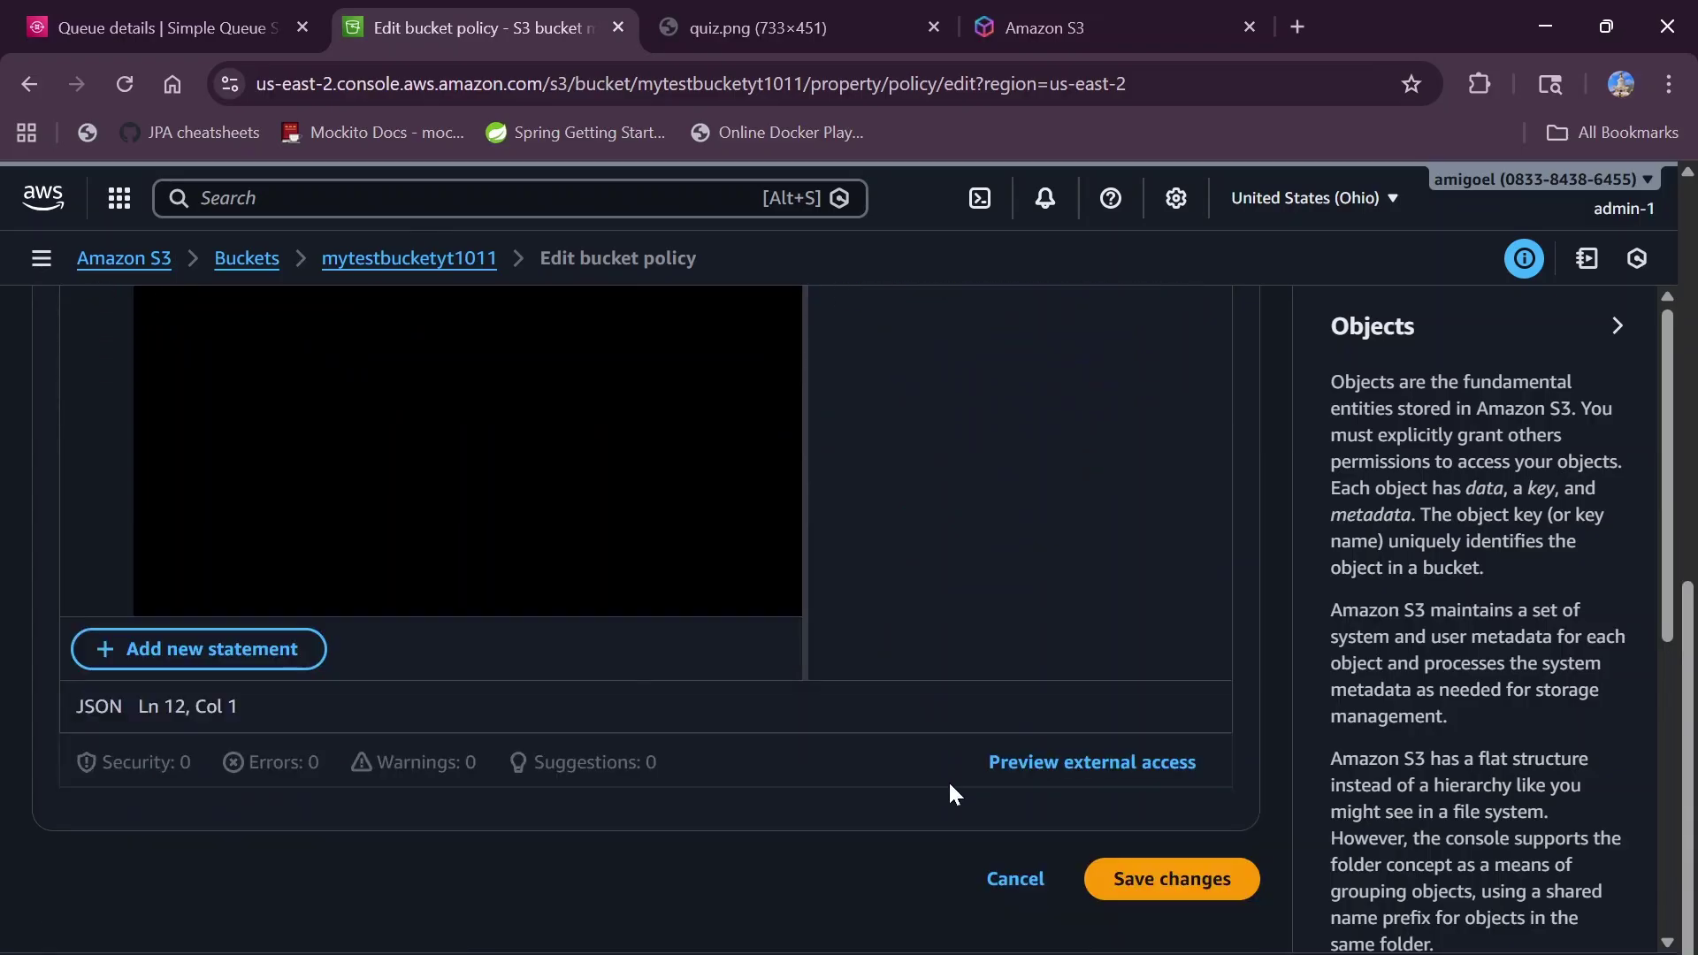
click(1169, 882)
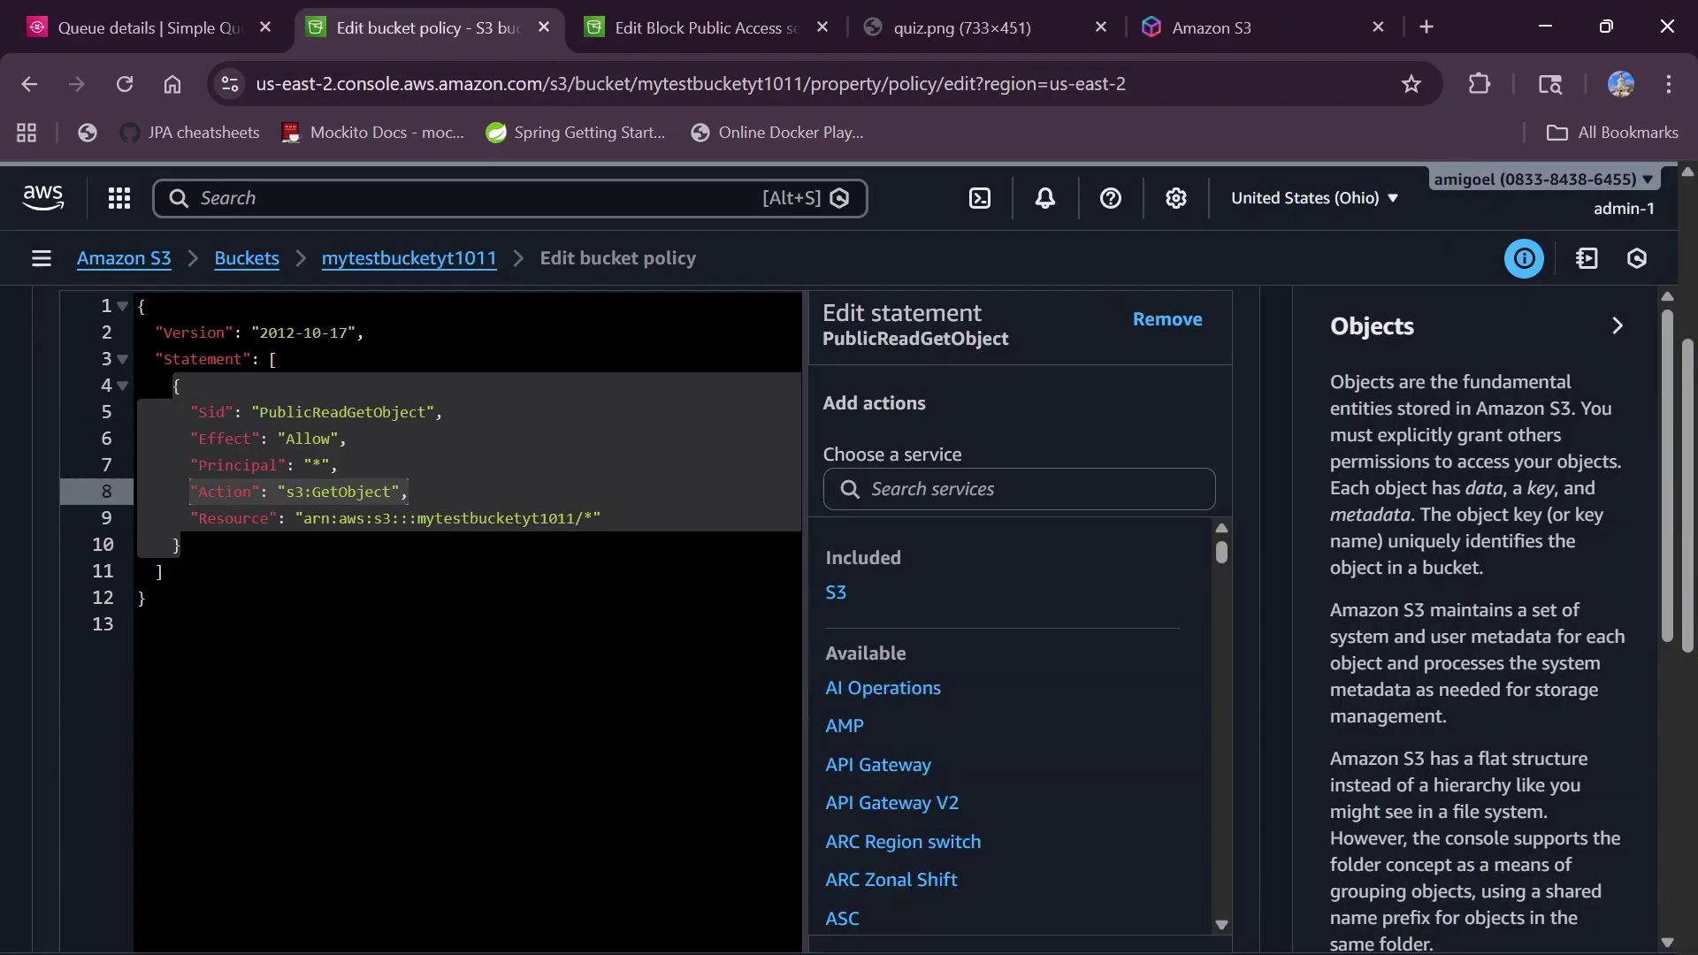
- Read the policy save response, turn off Block all public access for mytestbucketyt1011, and save the setting by entering "confirm"
scroll(620, 575, down, 3)
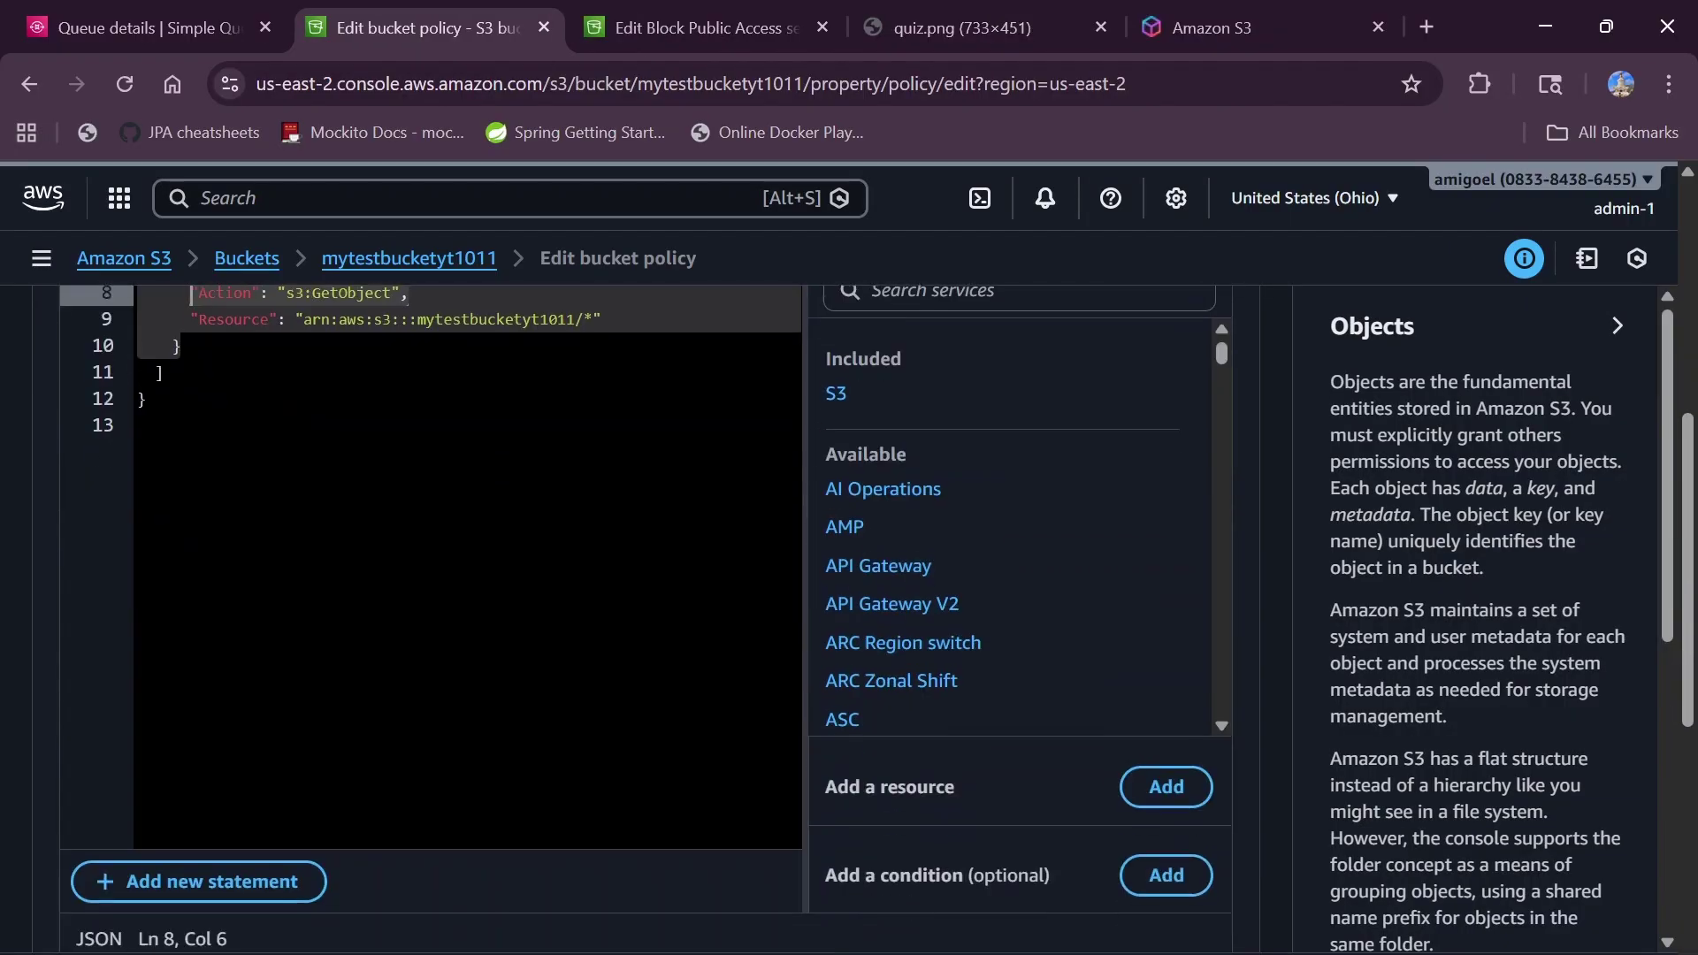
scroll(619, 575, down, 1)
scroll(619, 575, down, 4)
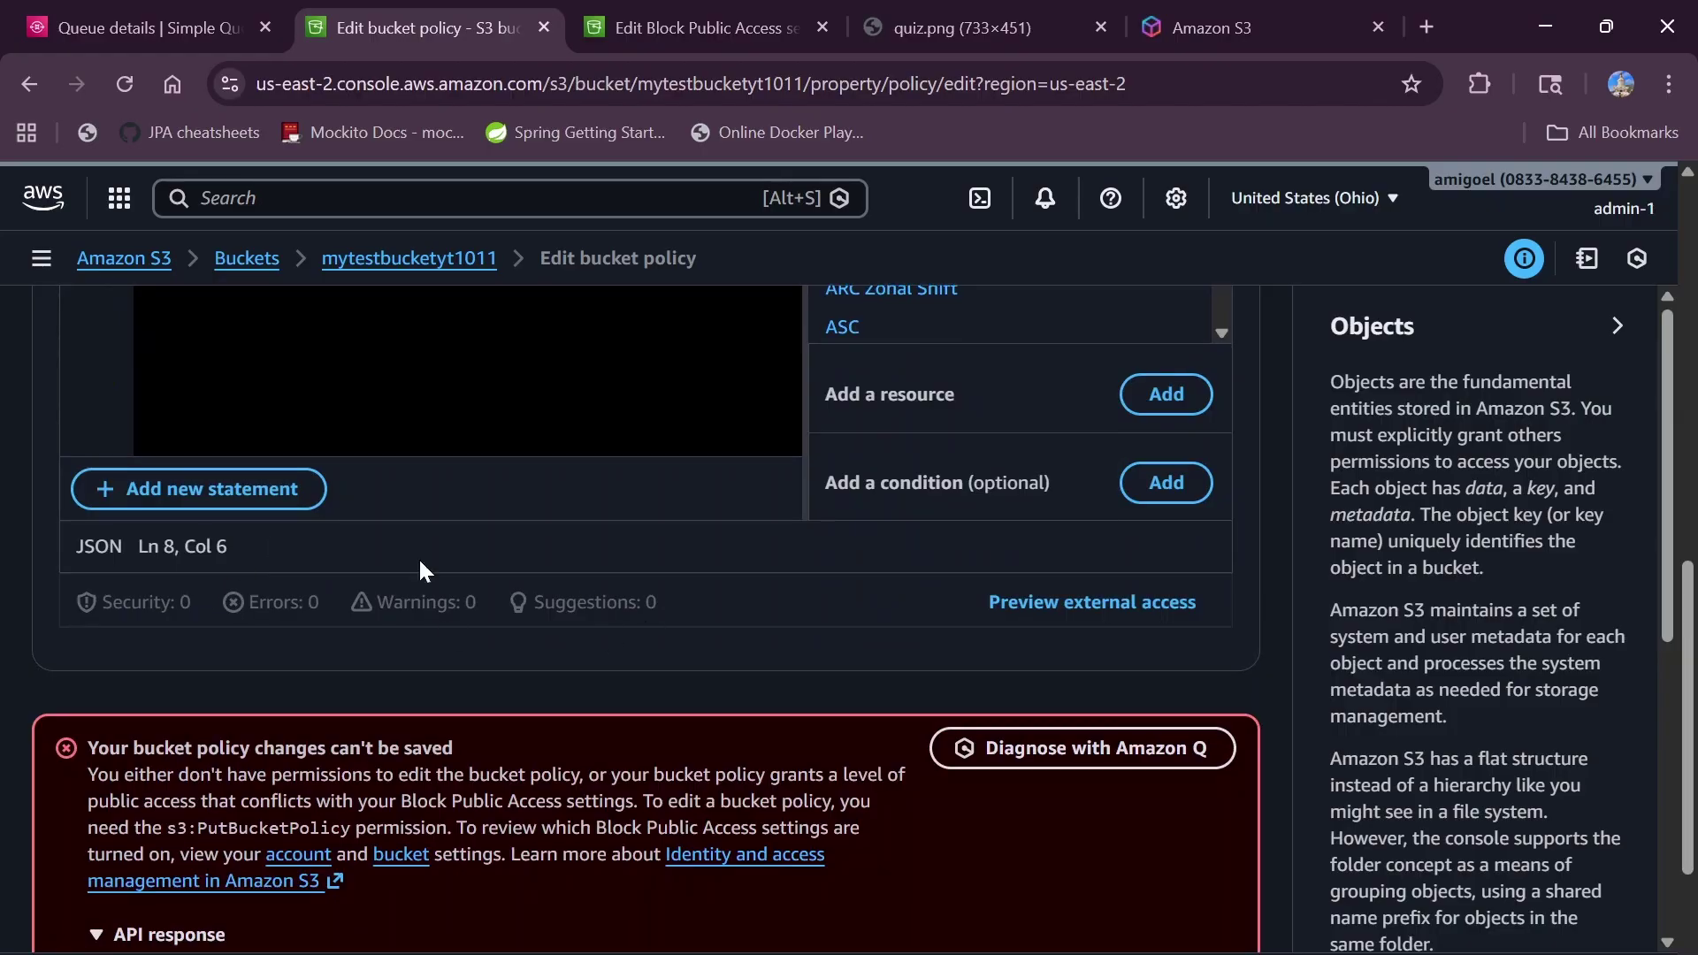
scroll(353, 712, down, 1)
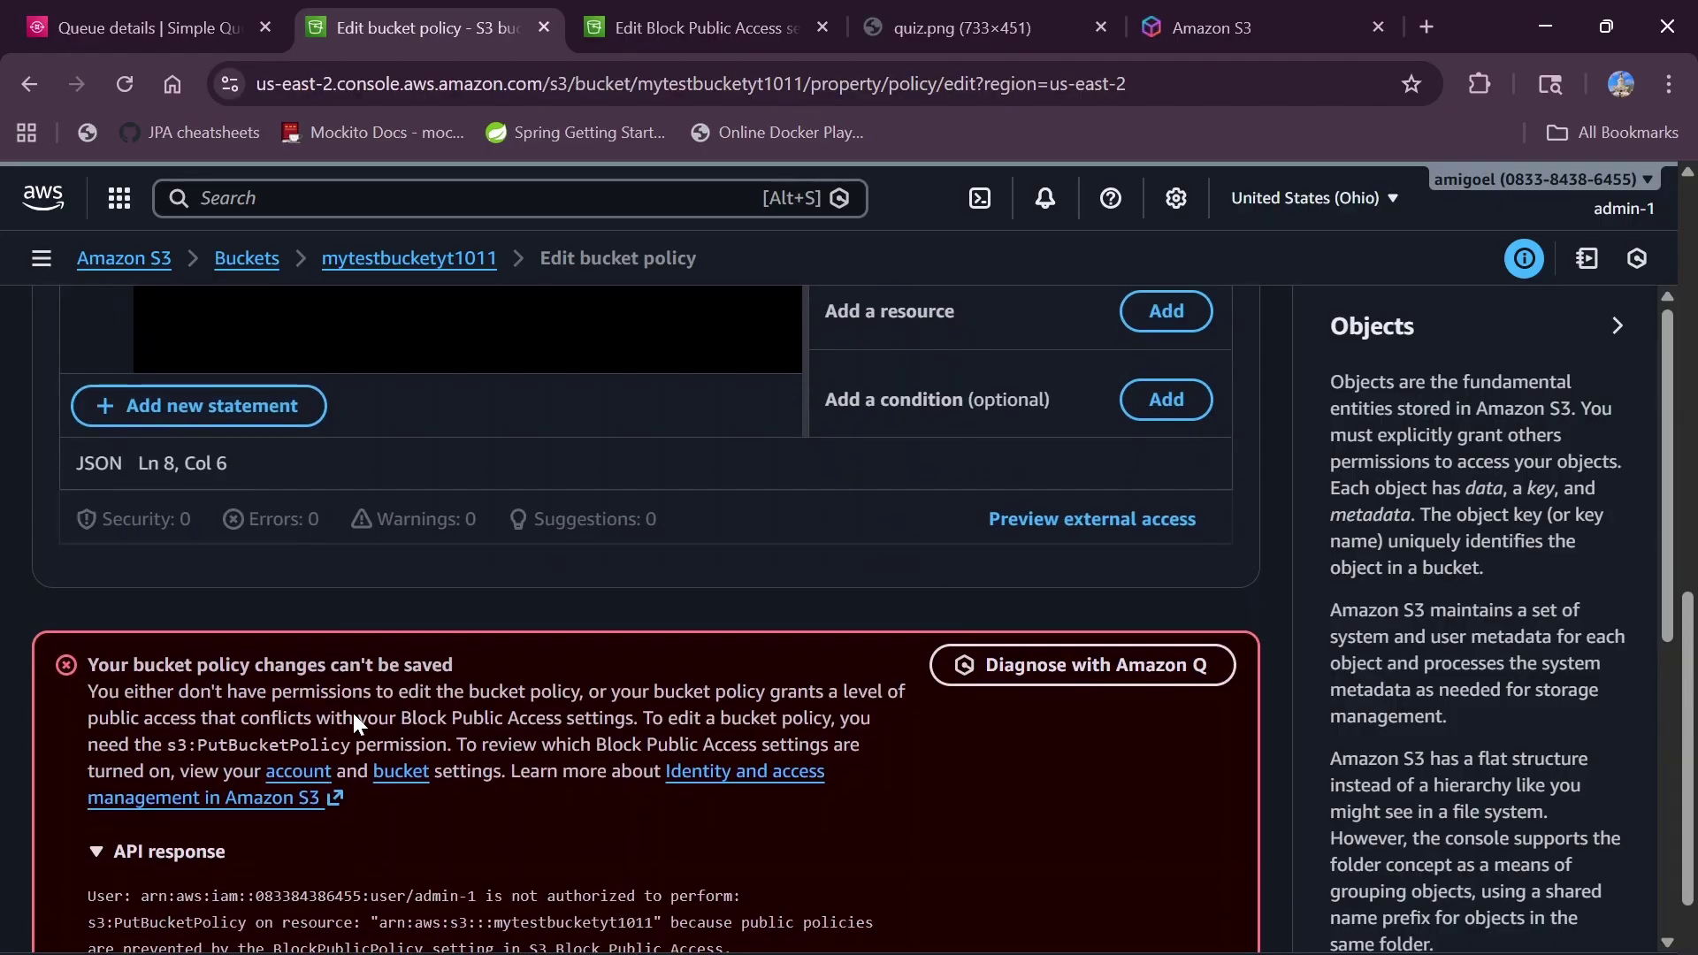
scroll(352, 709, down, 1)
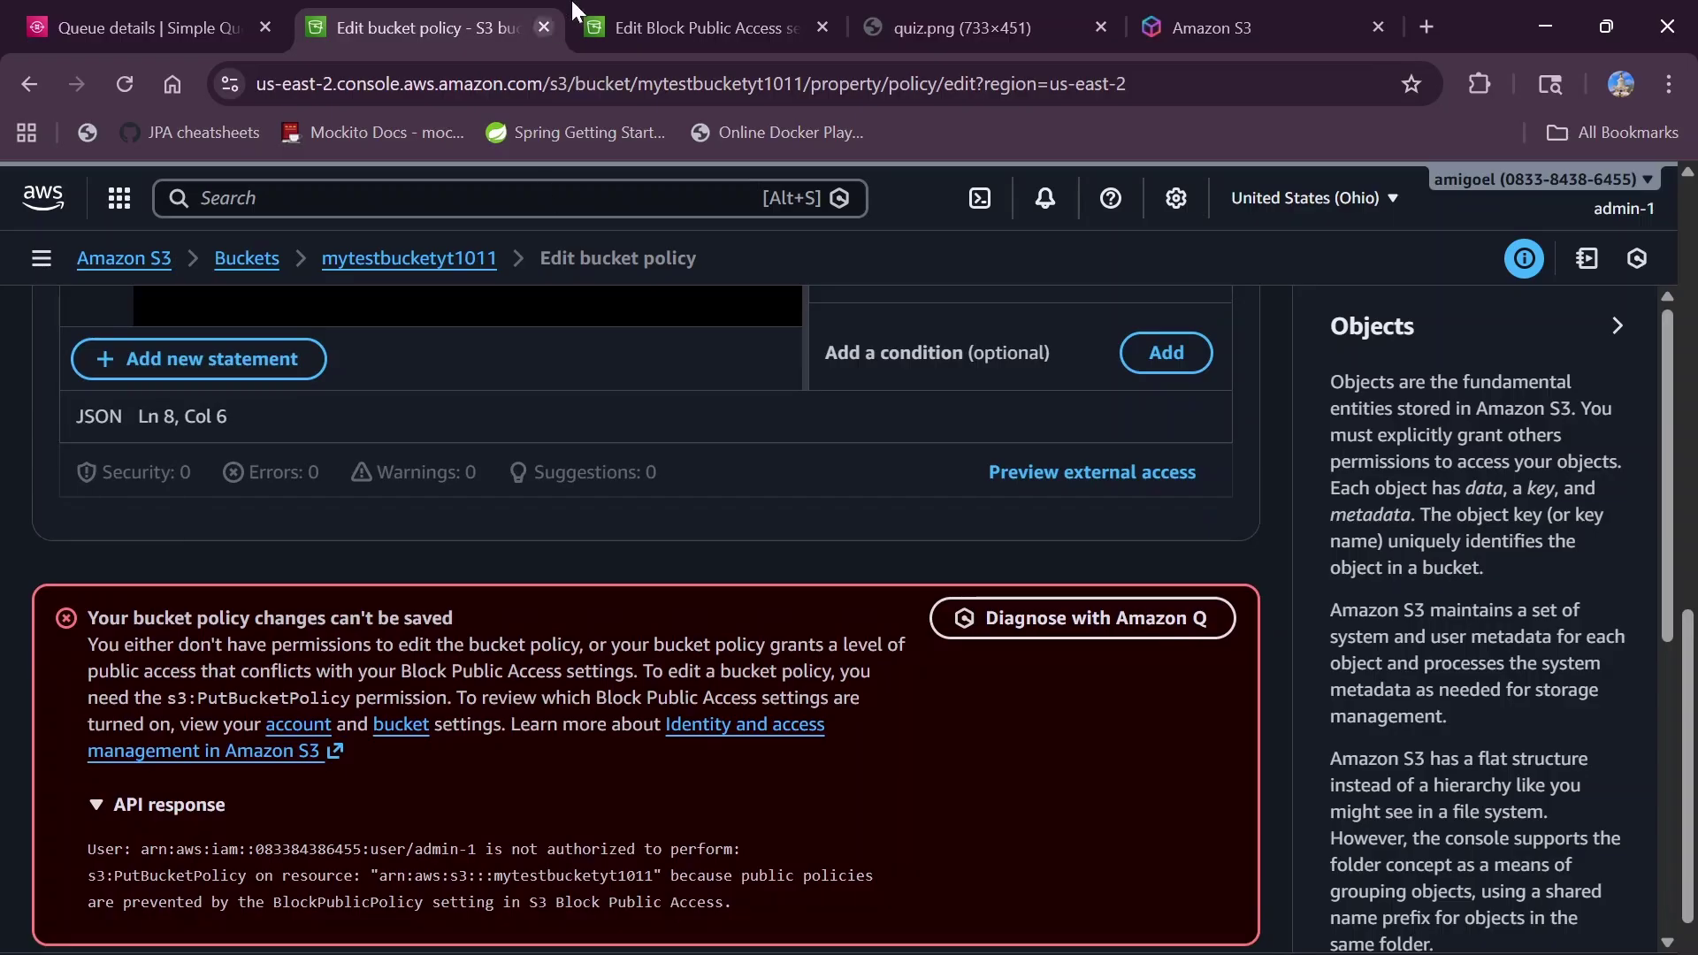
click(669, 4)
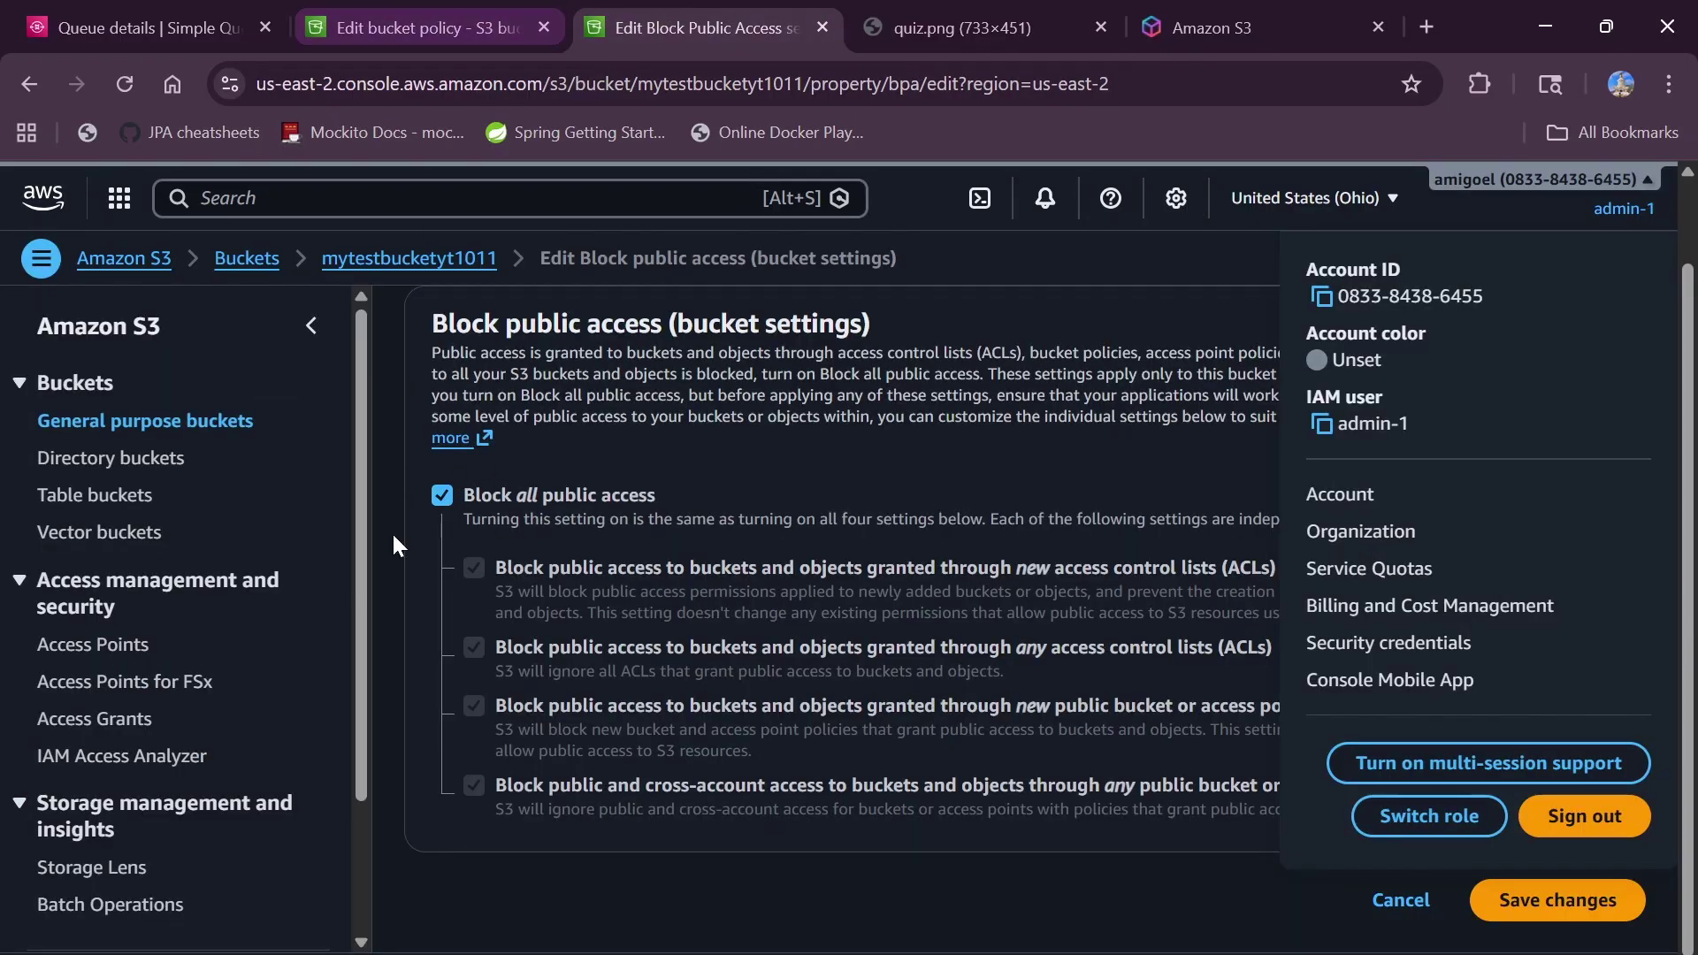
click(442, 495)
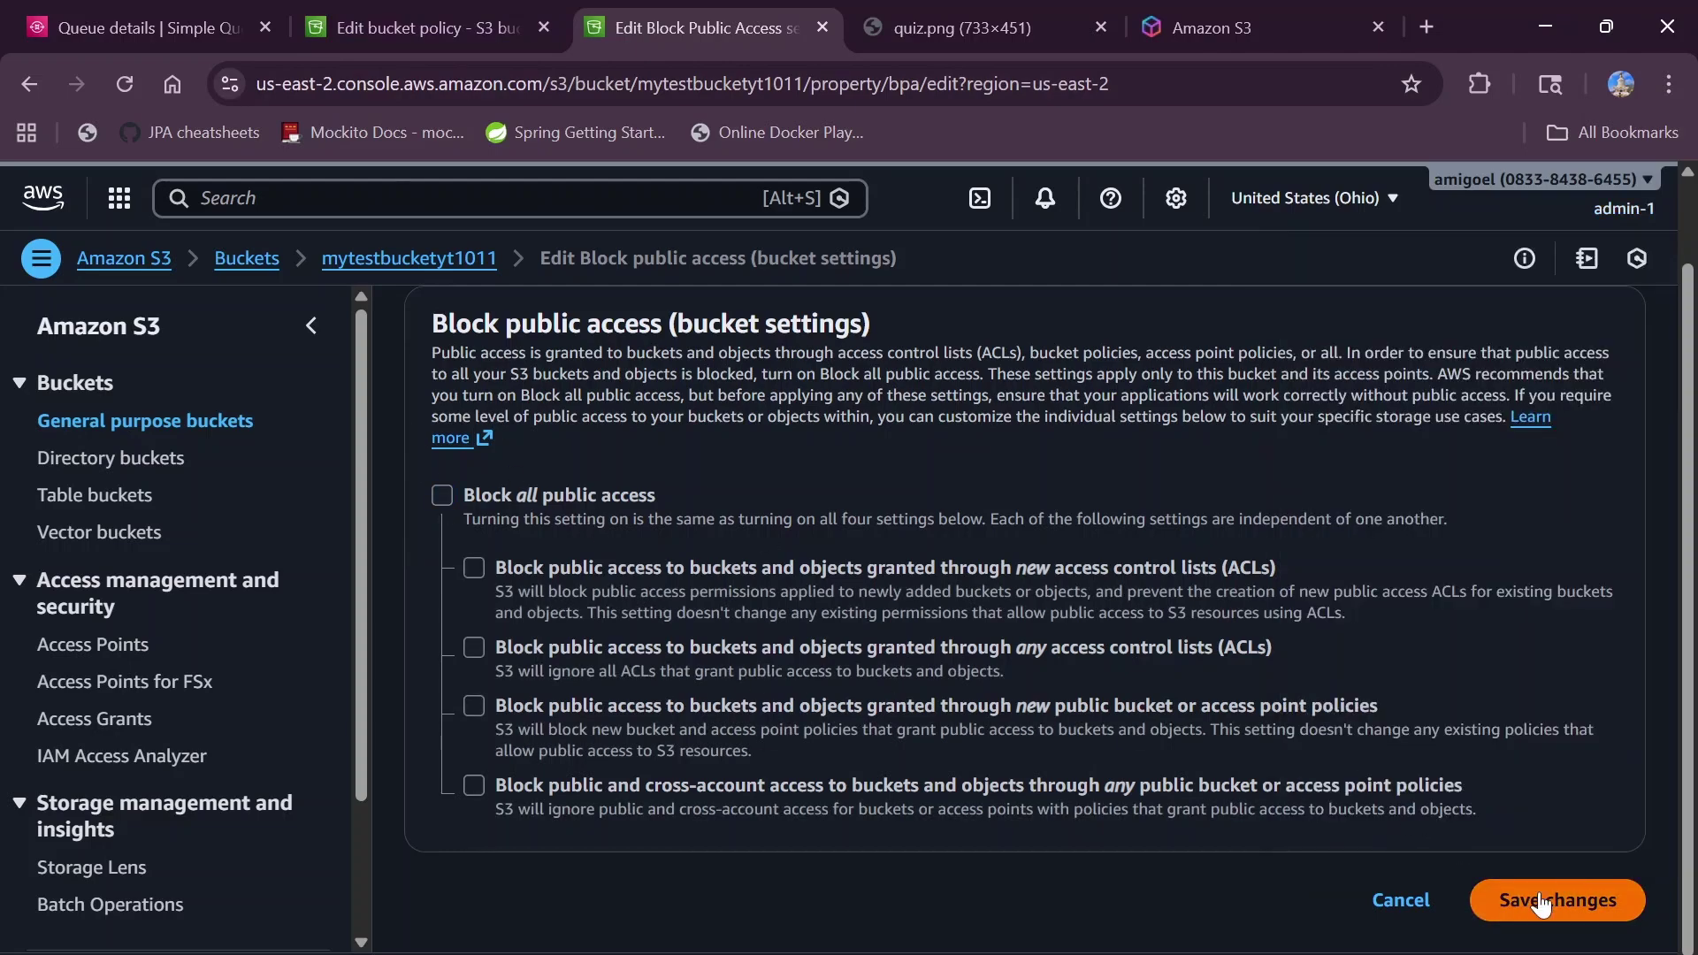
click(1533, 898)
click(675, 639)
text(co)
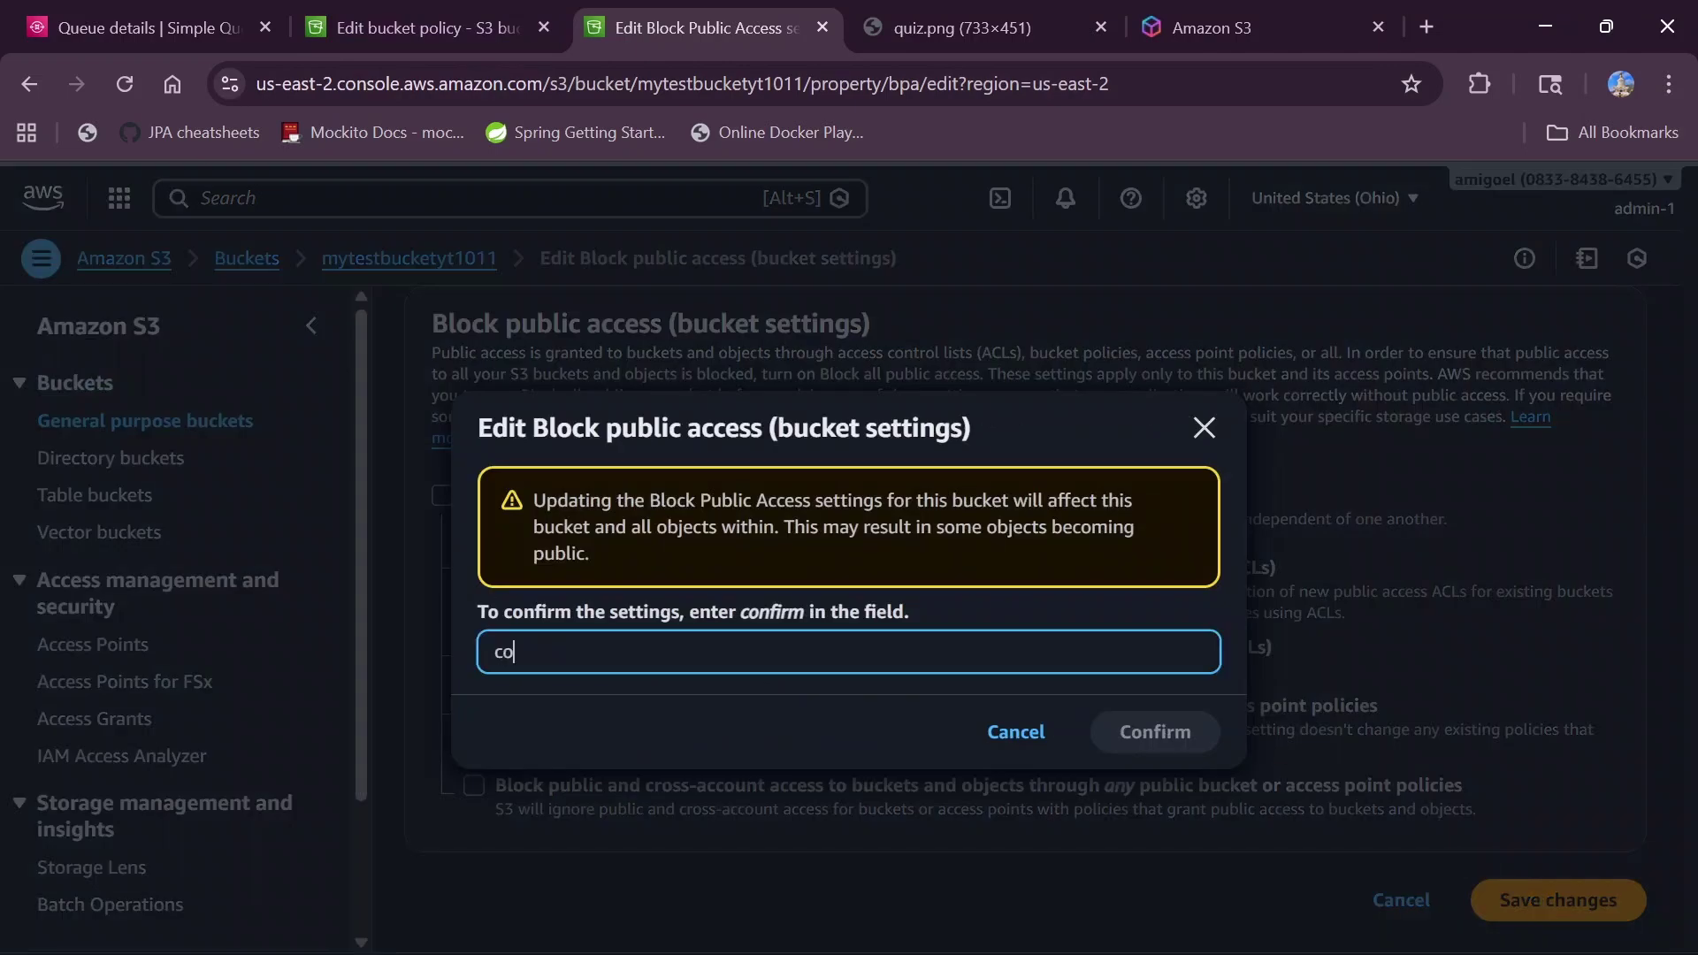
text(nfirm)
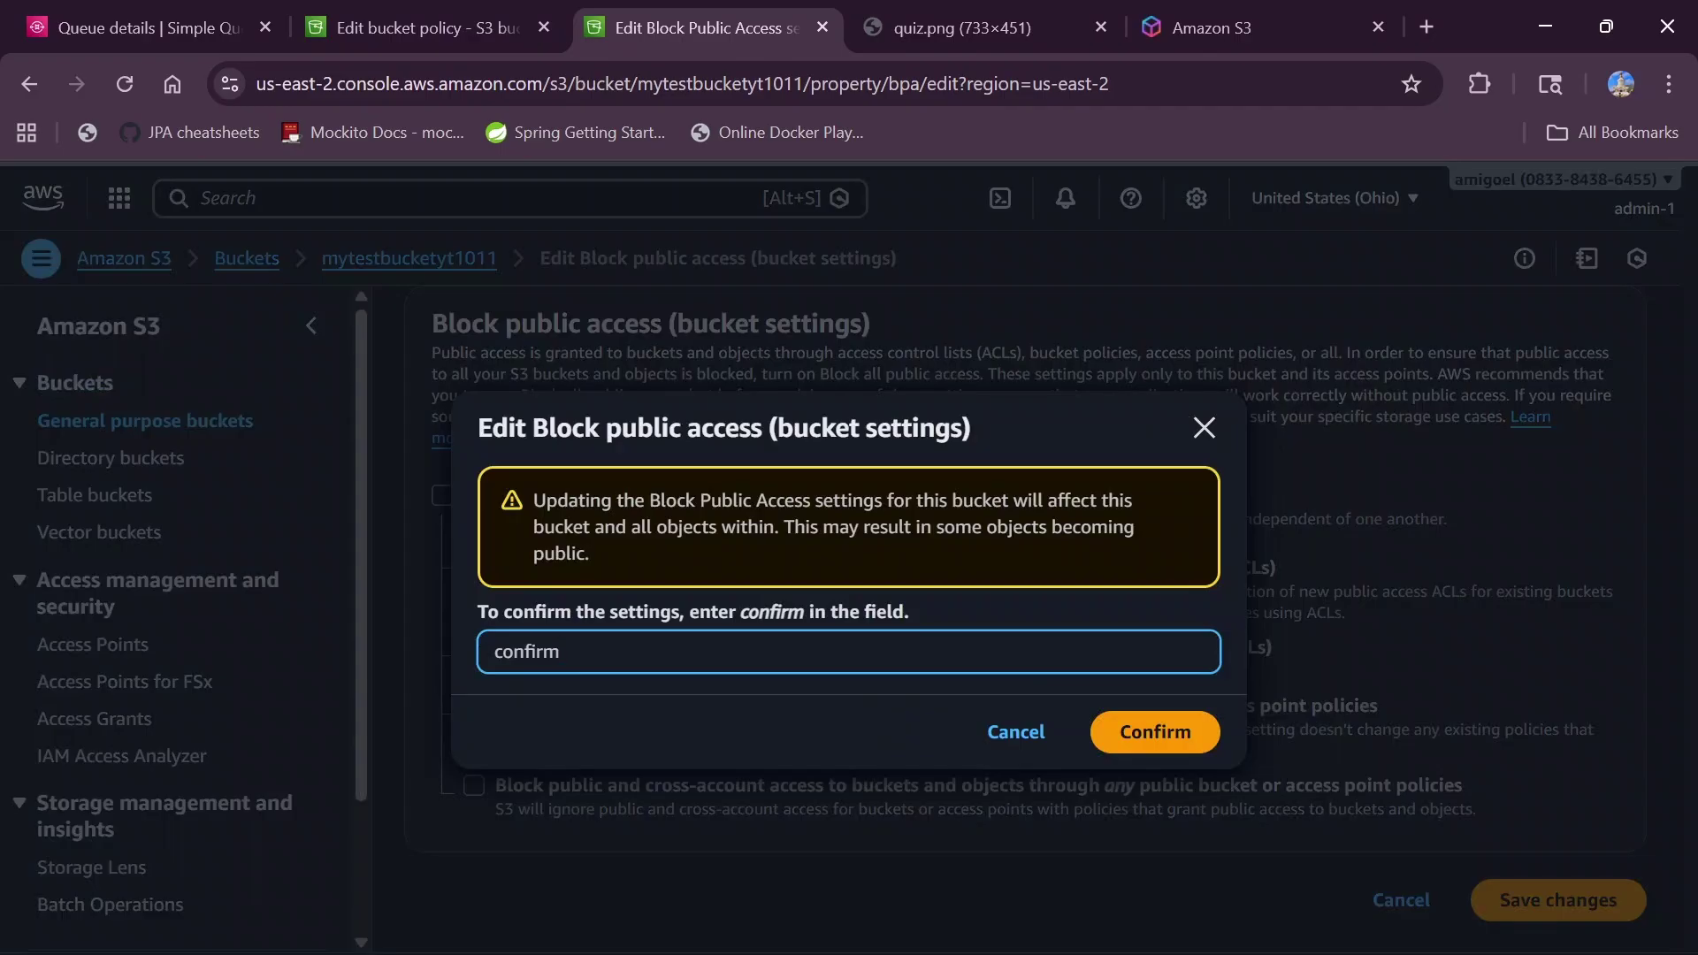
click(1141, 736)
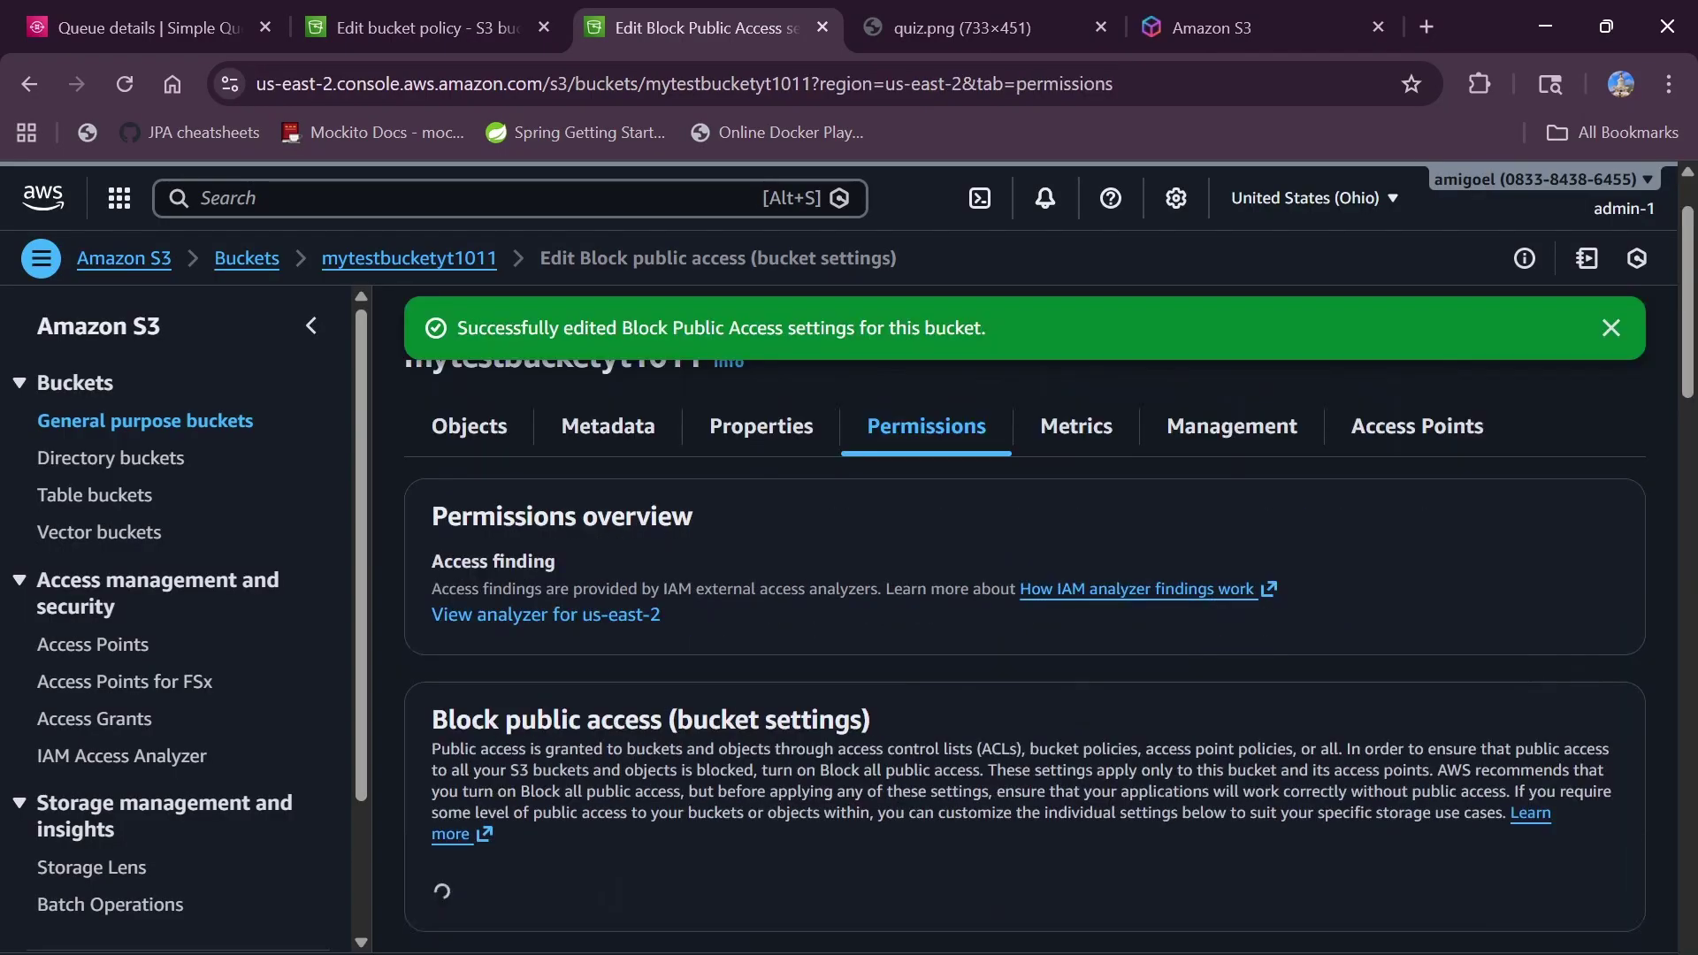
- Return to the bucket policy being edited, save the PublicReadGetObject policy, and dismiss the notification
click(389, 28)
scroll(554, 601, up, 3)
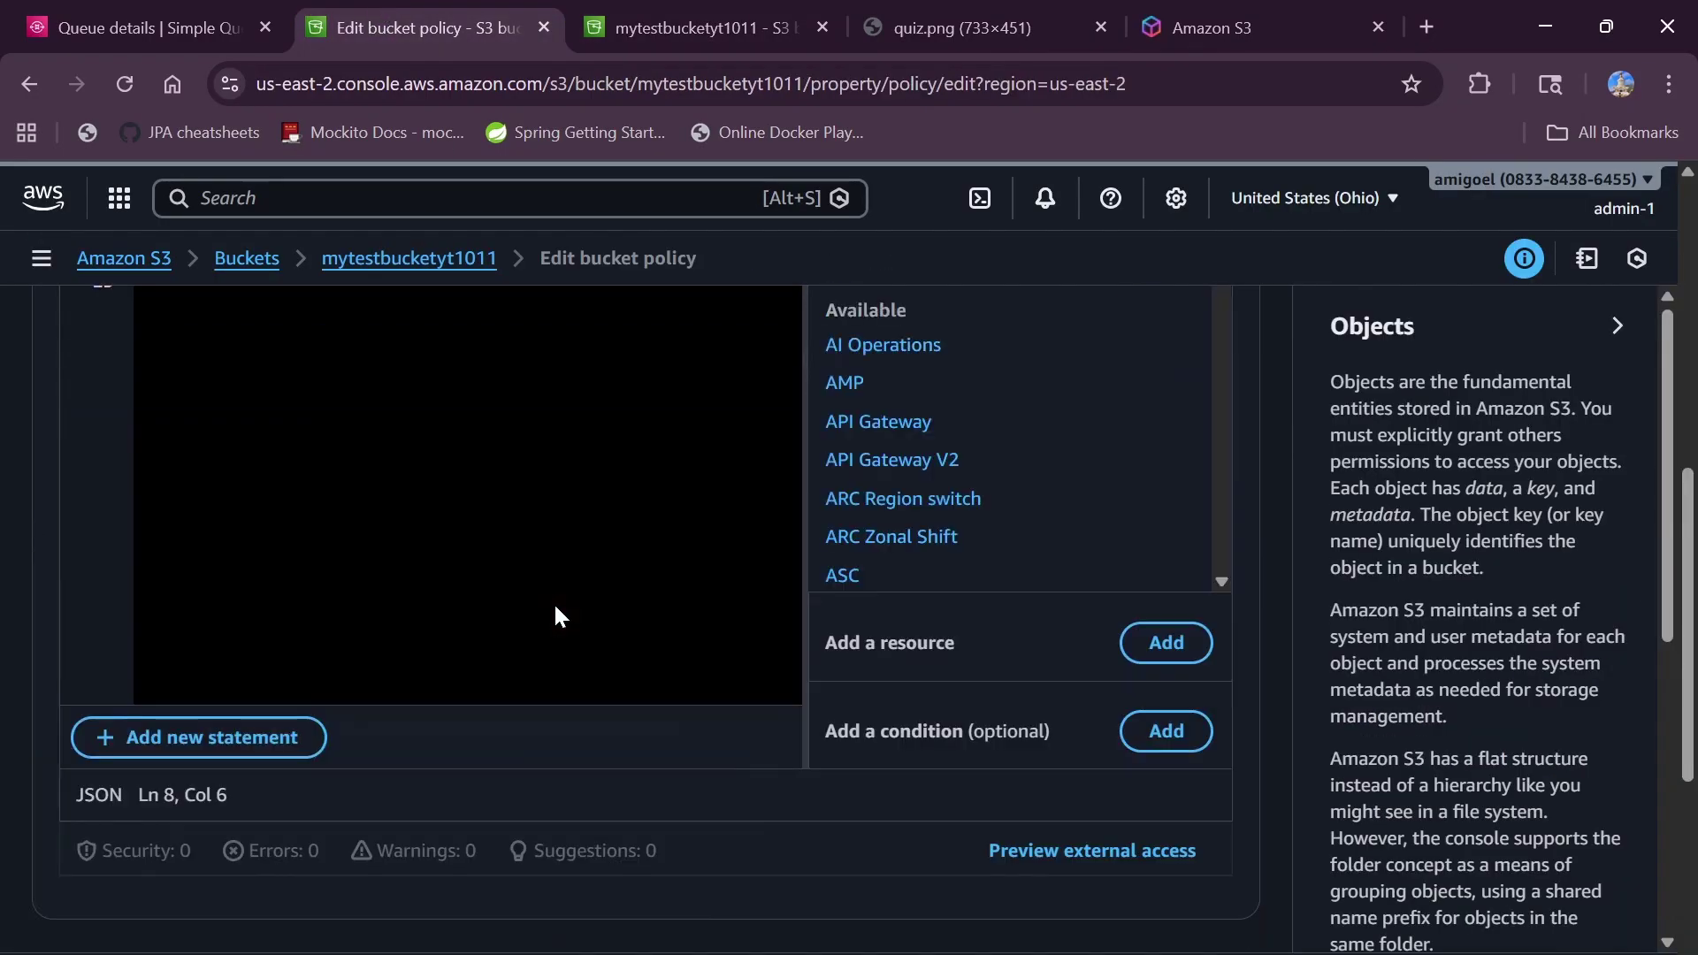
scroll(556, 617, up, 2)
scroll(554, 611, down, 8)
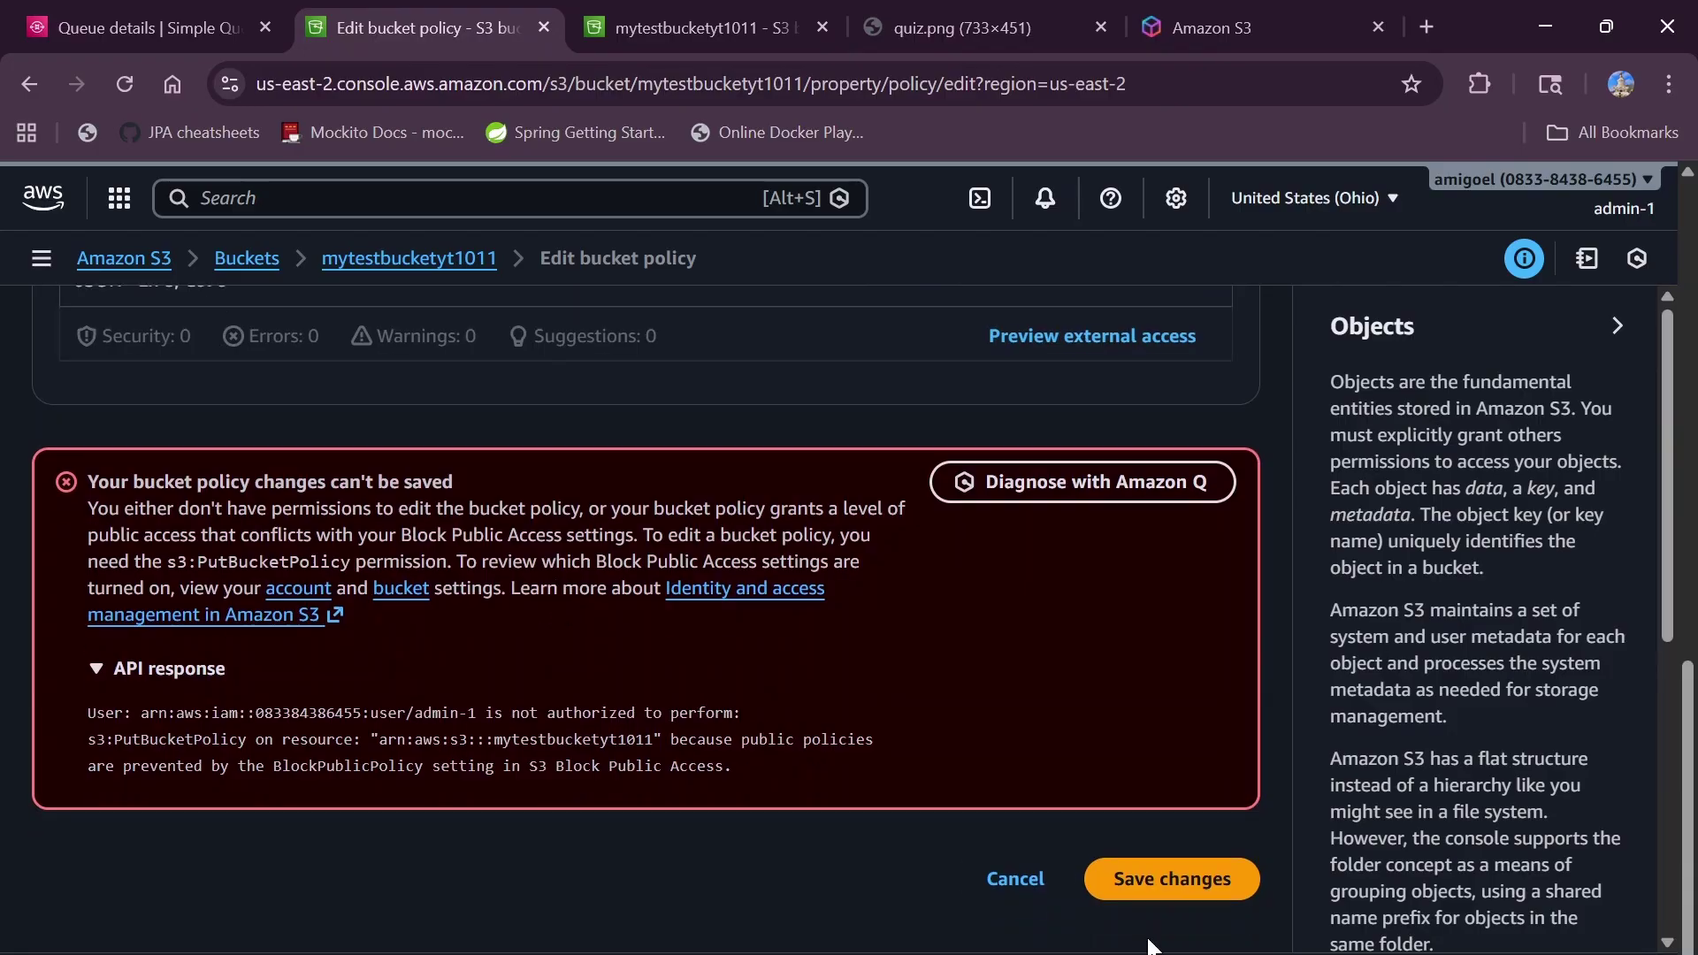
click(1160, 879)
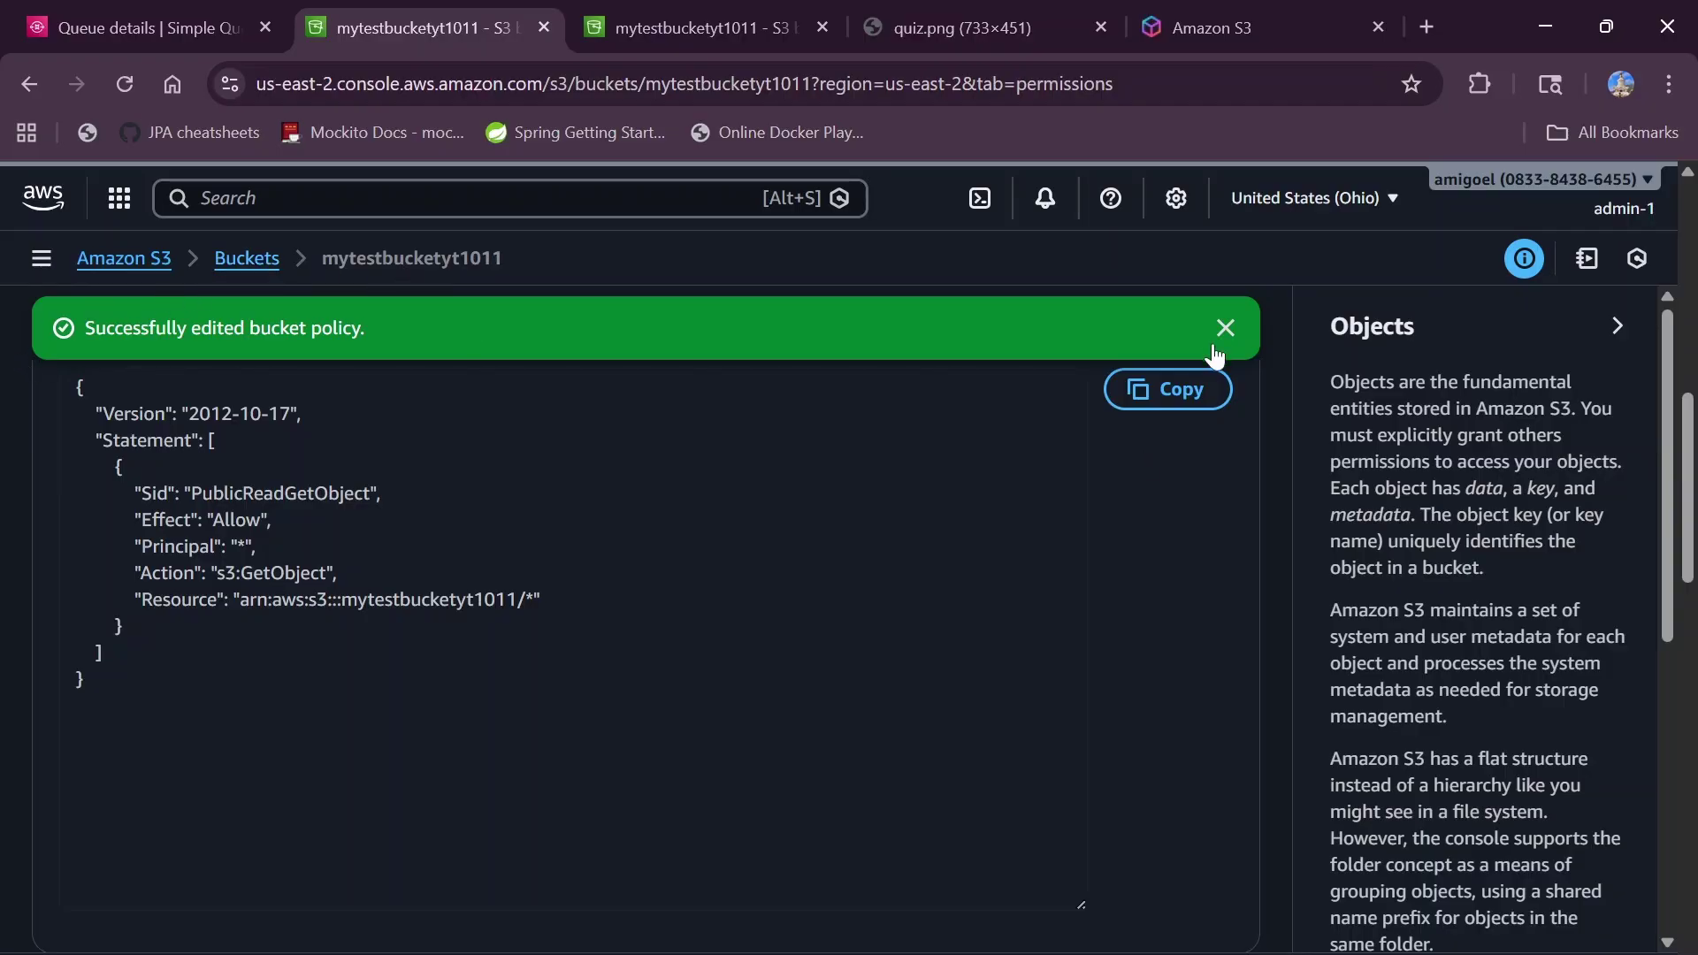
click(1224, 329)
- Return to mytestbucketyt1011's object list and open the details of quiz.png
scroll(167, 315, up, 10)
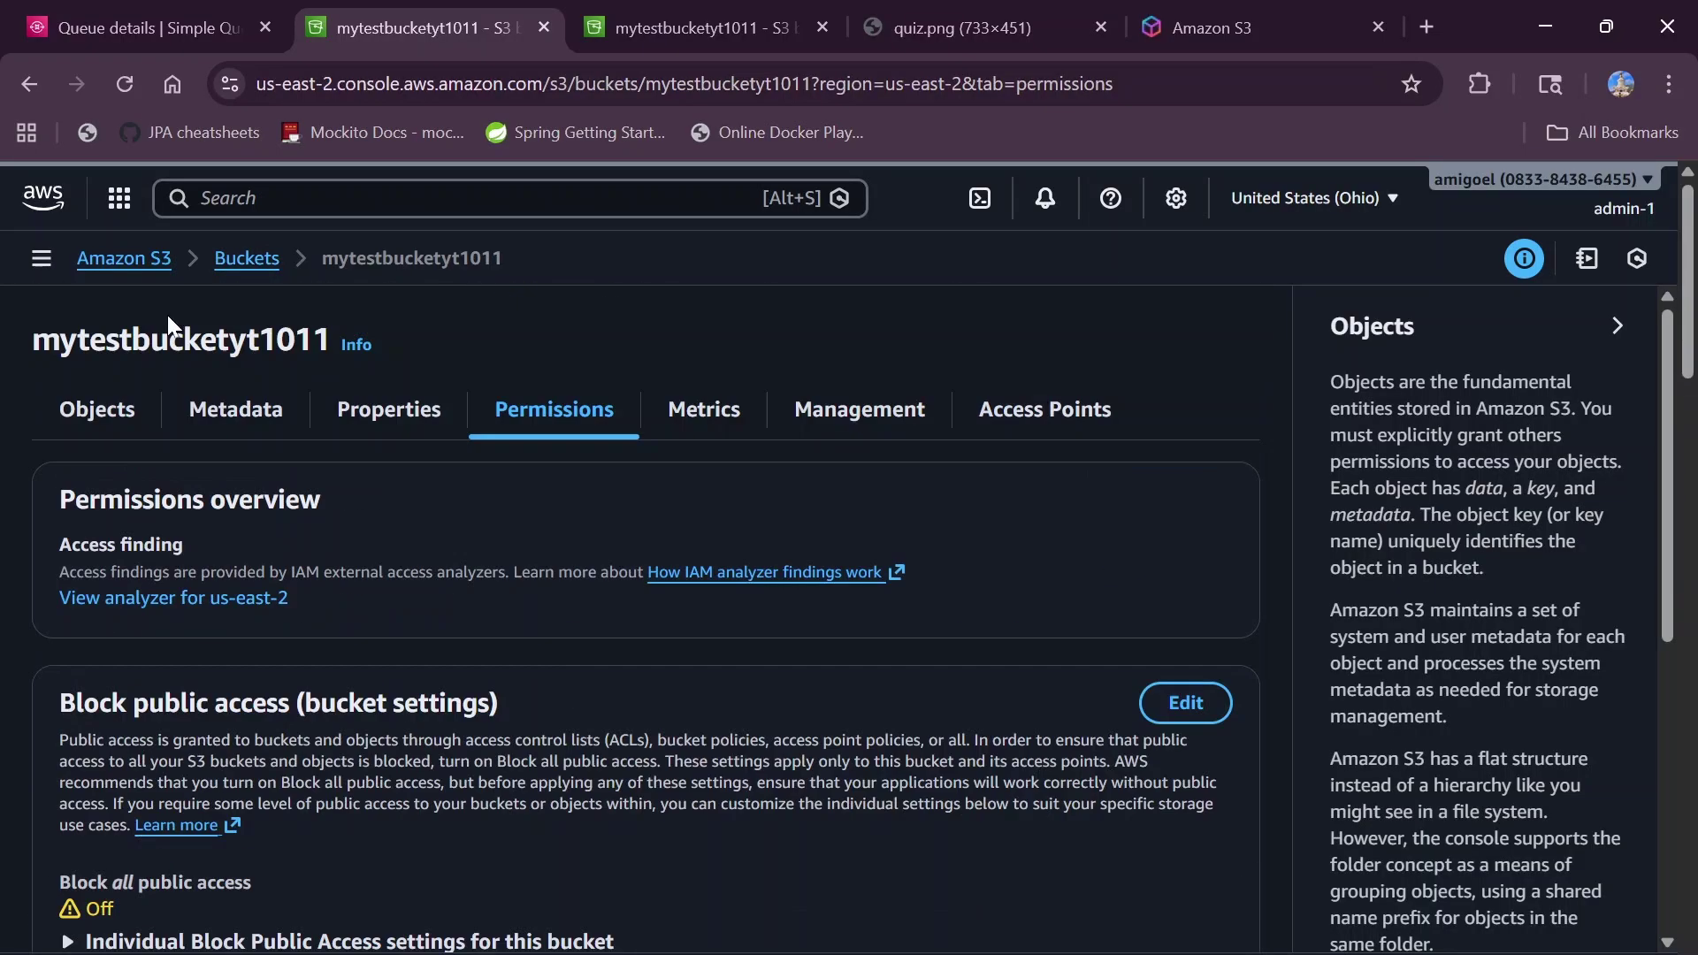
click(97, 409)
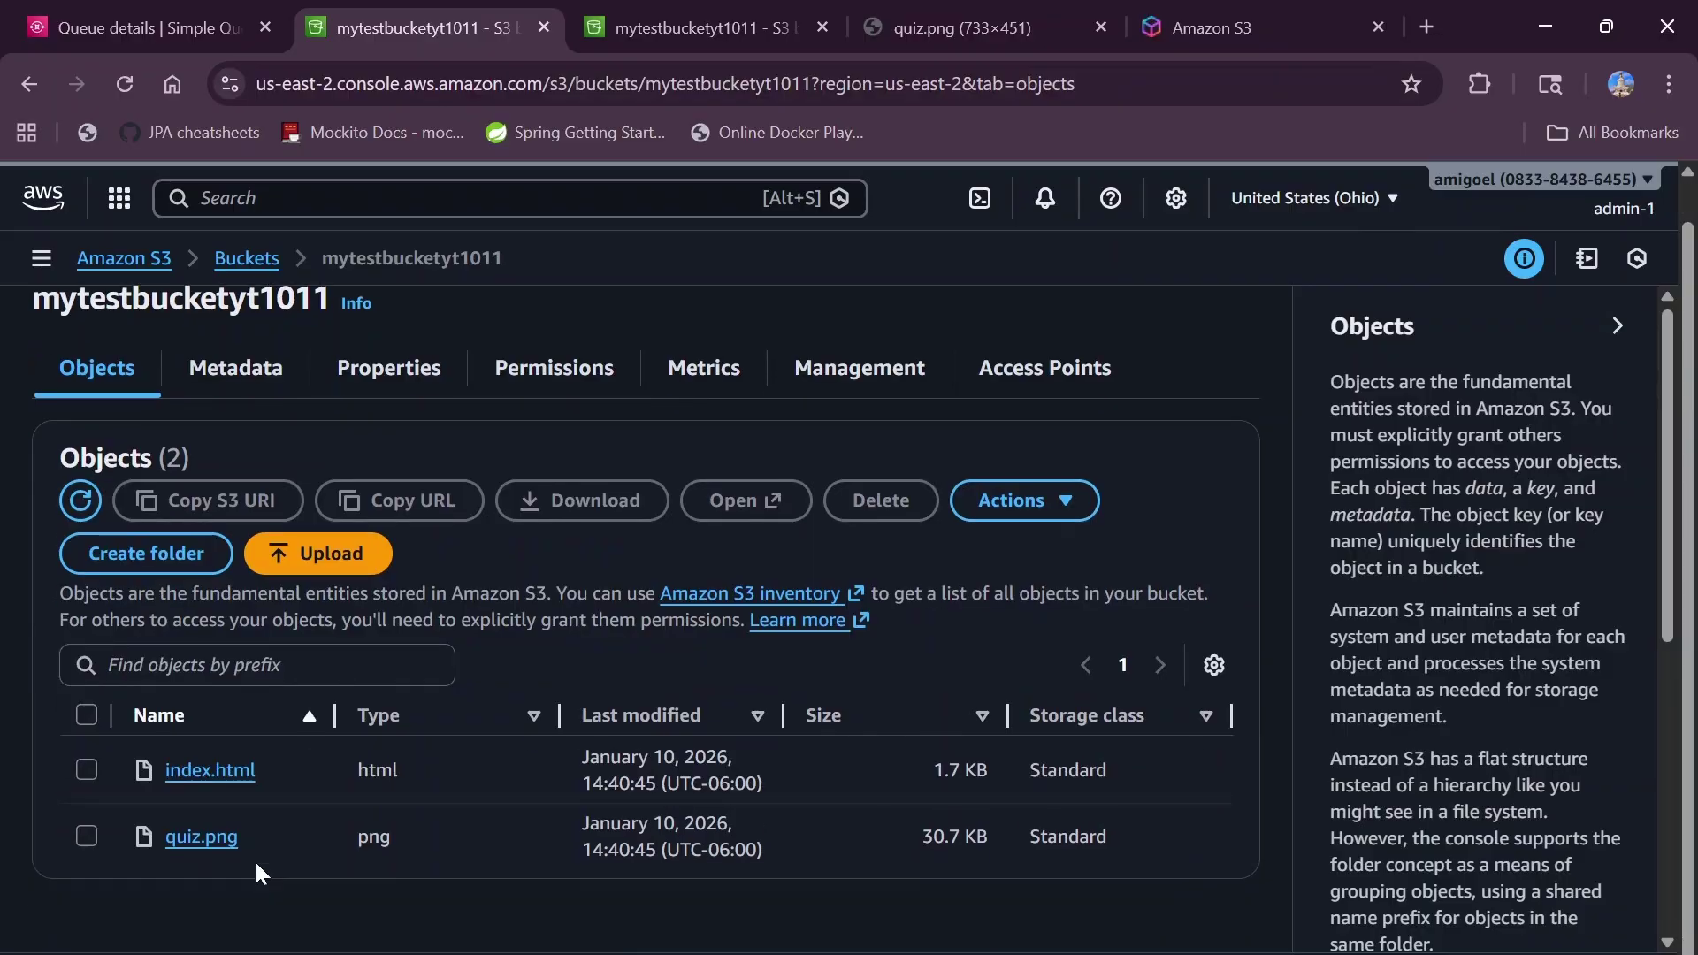
click(207, 876)
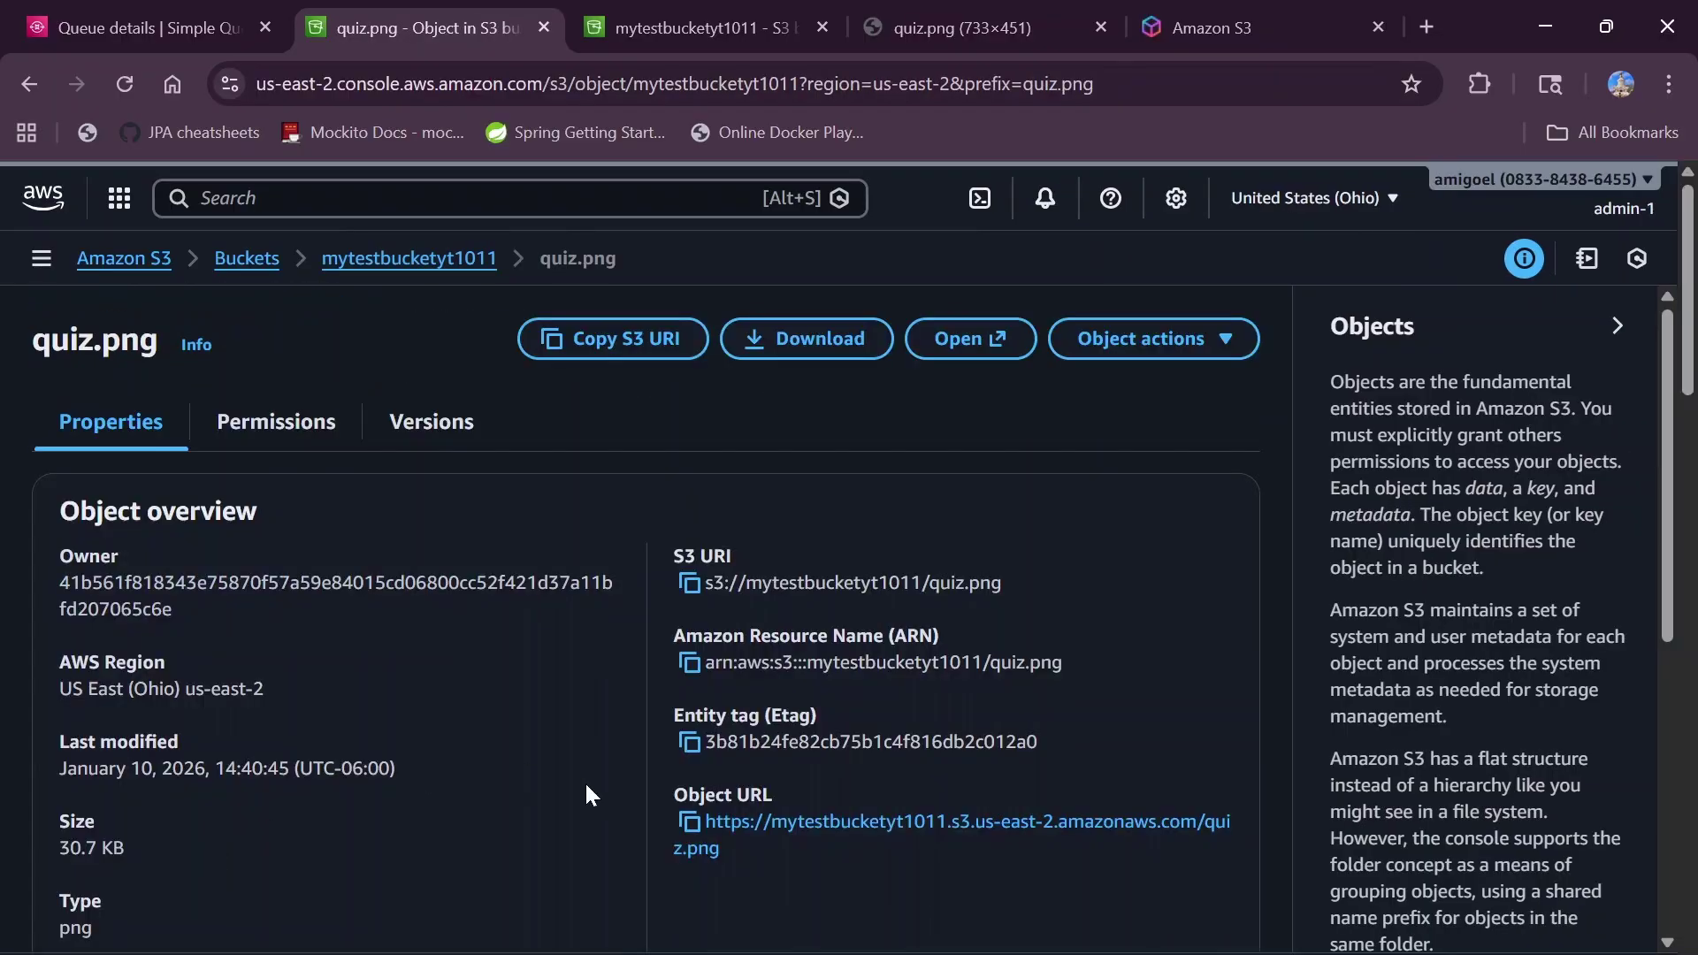
scroll(587, 787, down, 1)
scroll(630, 701, up, 1)
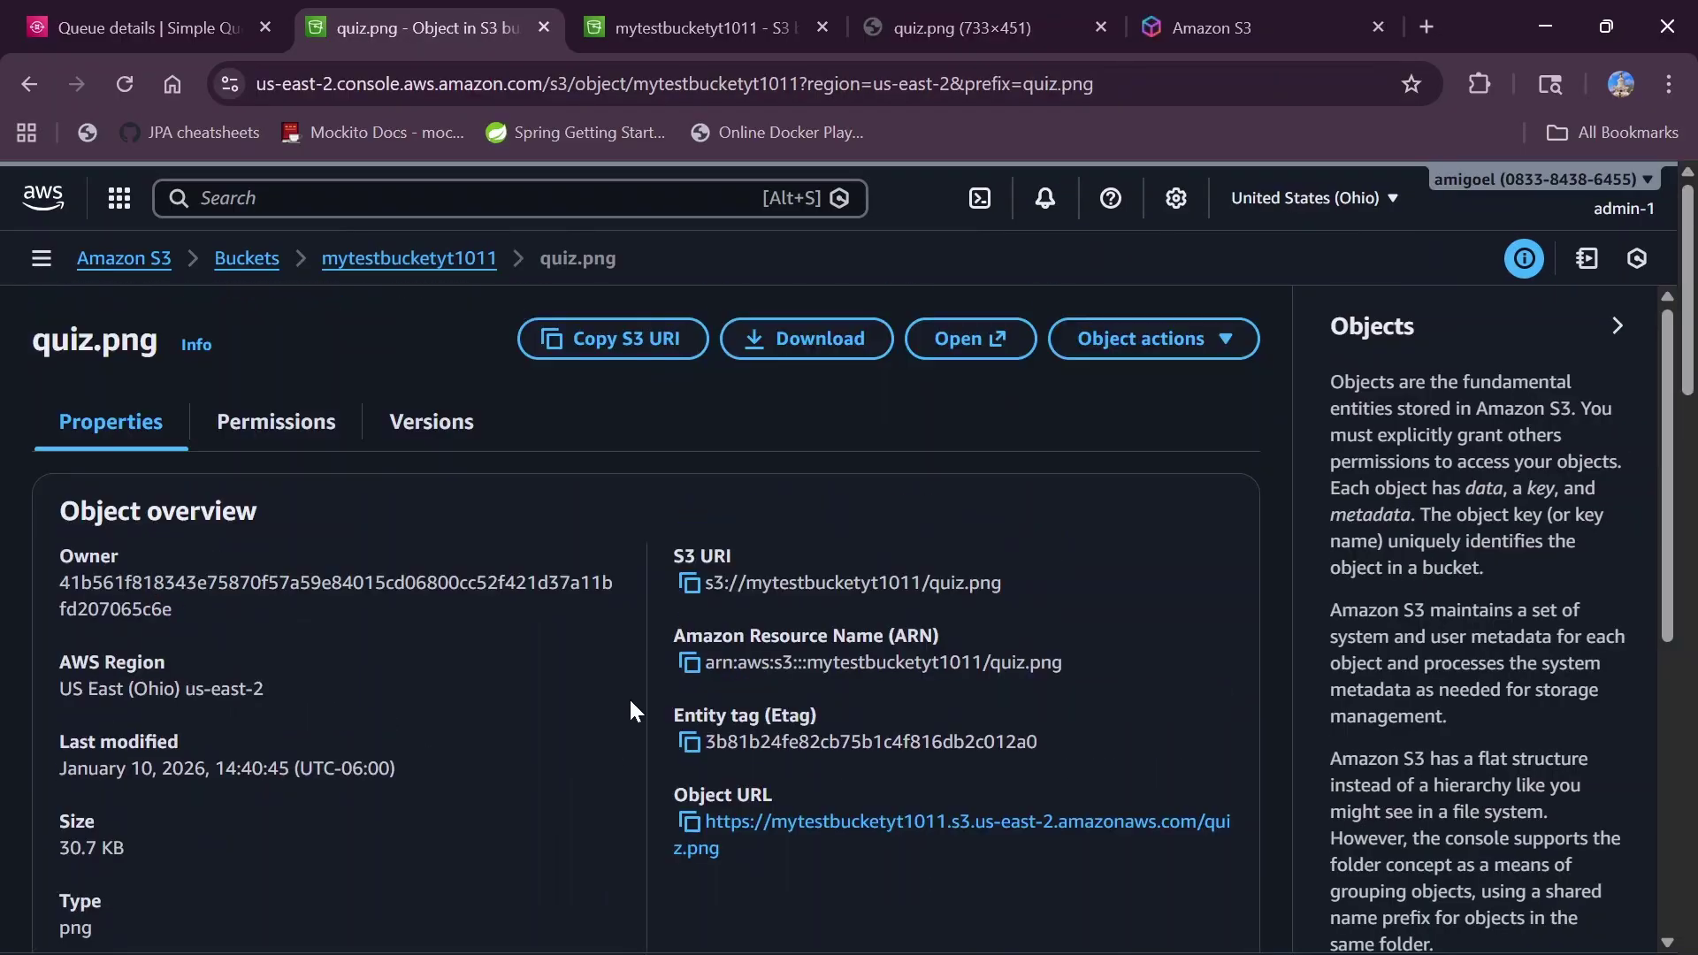
- View quiz.png with the Open action, close that signed view, and load the image through its plain Object URL
click(959, 337)
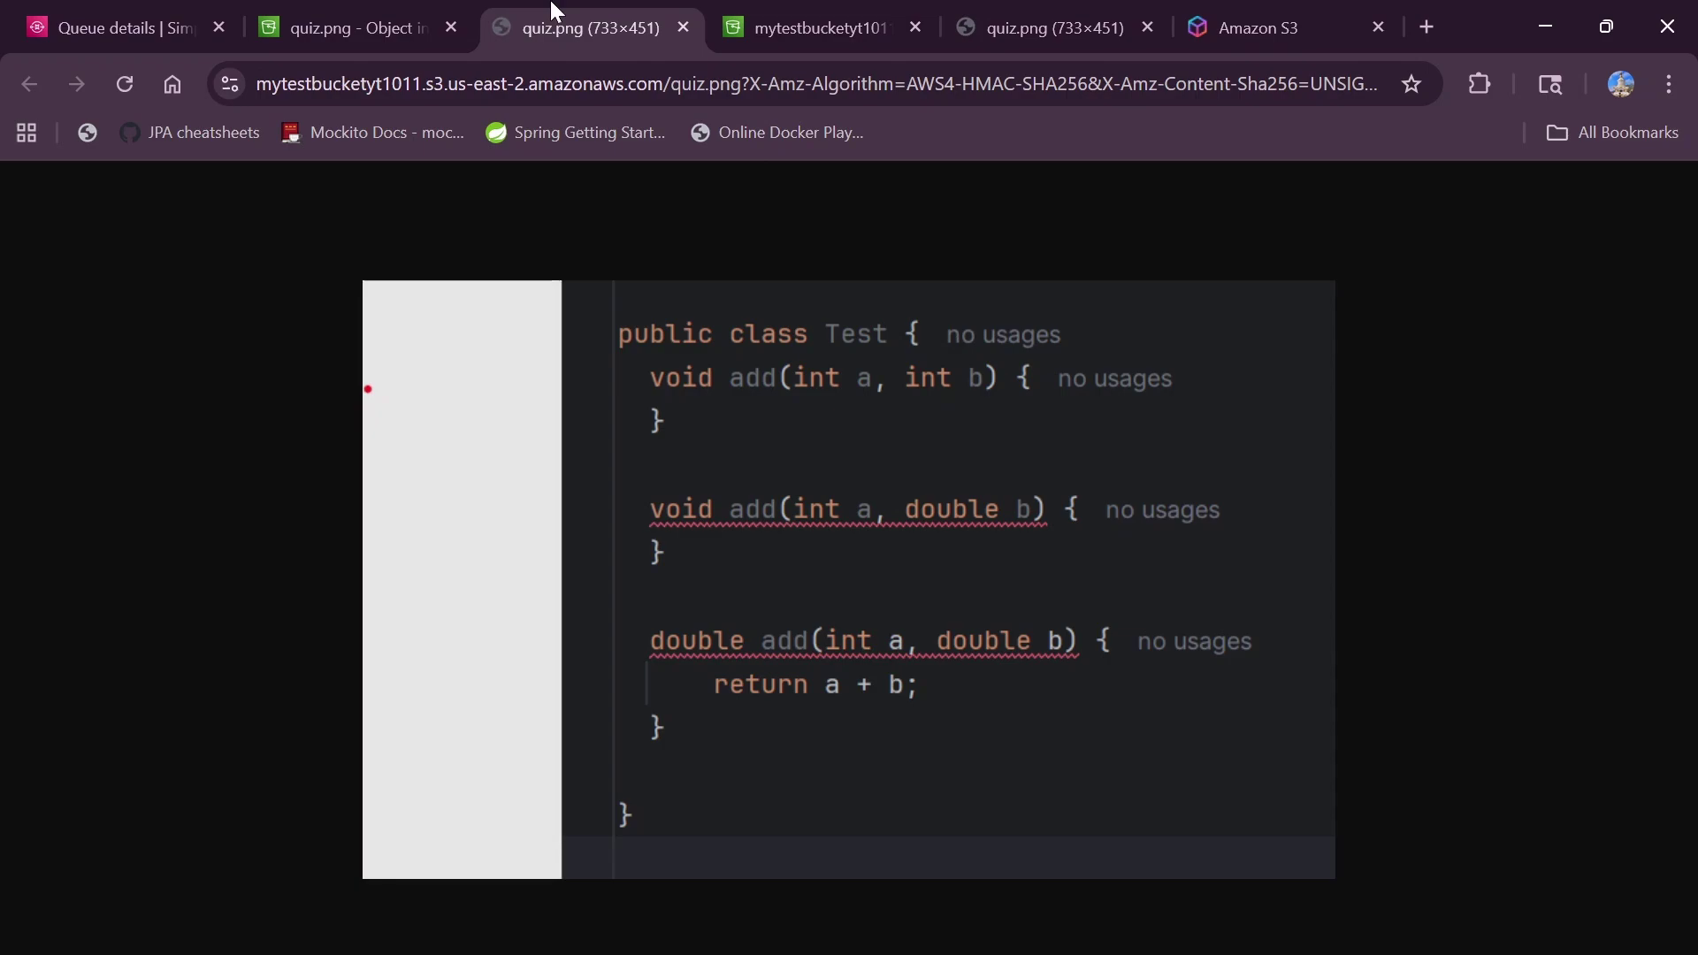
click(685, 28)
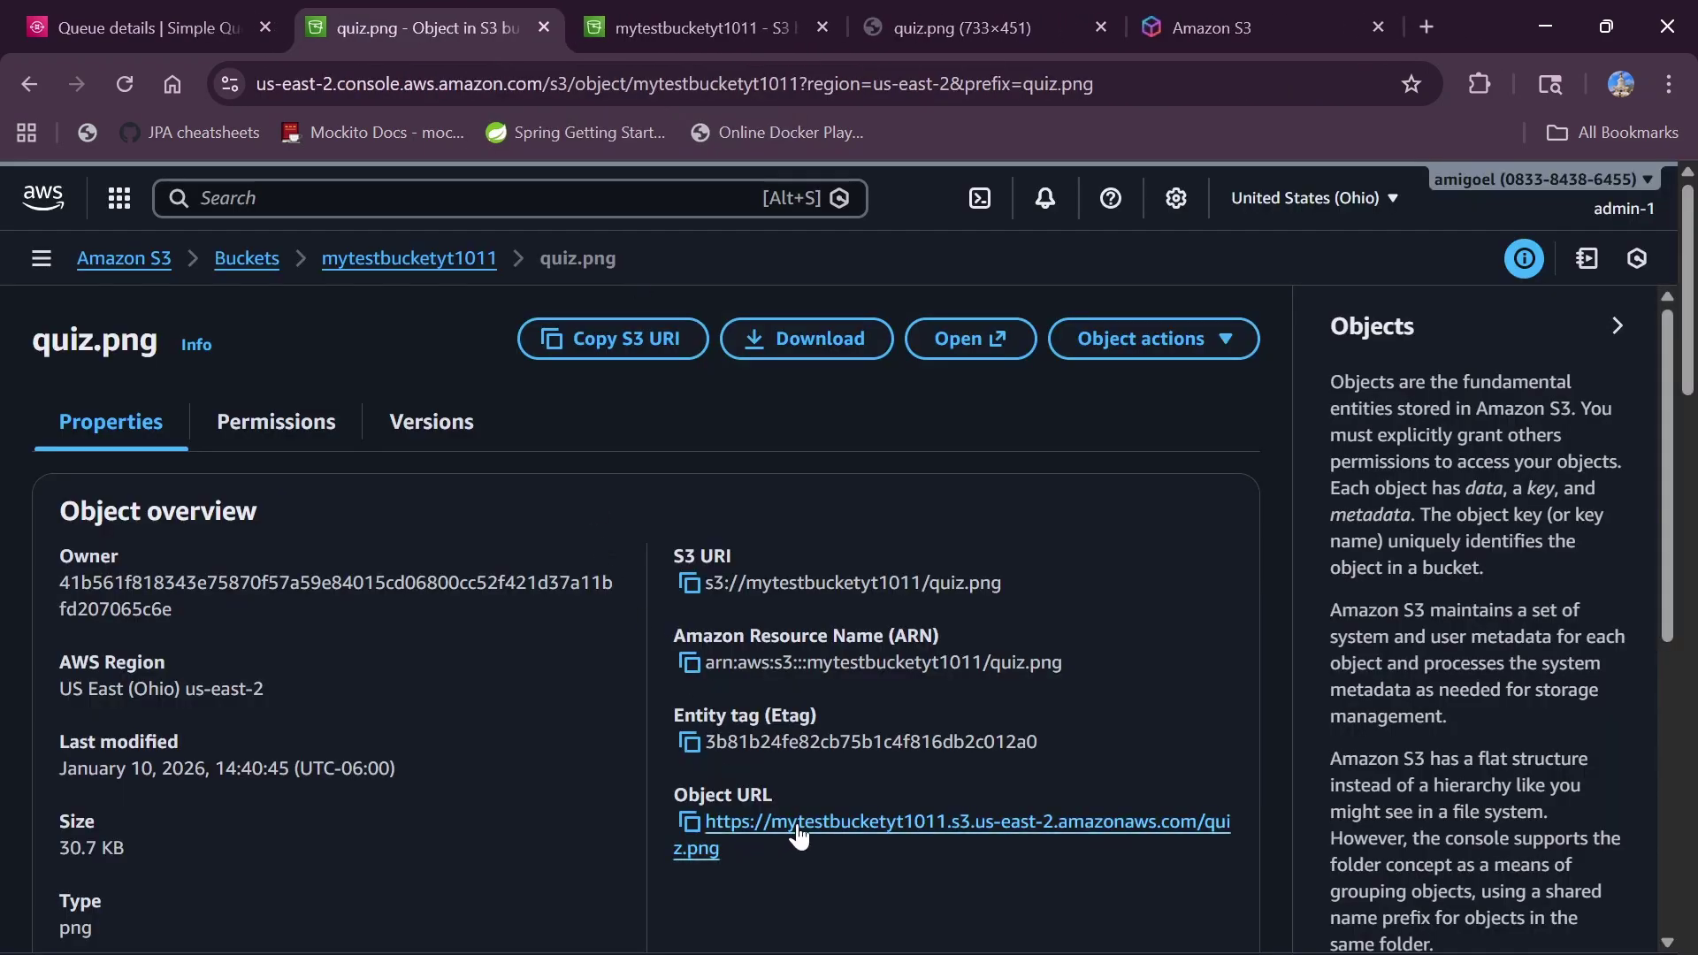
click(741, 831)
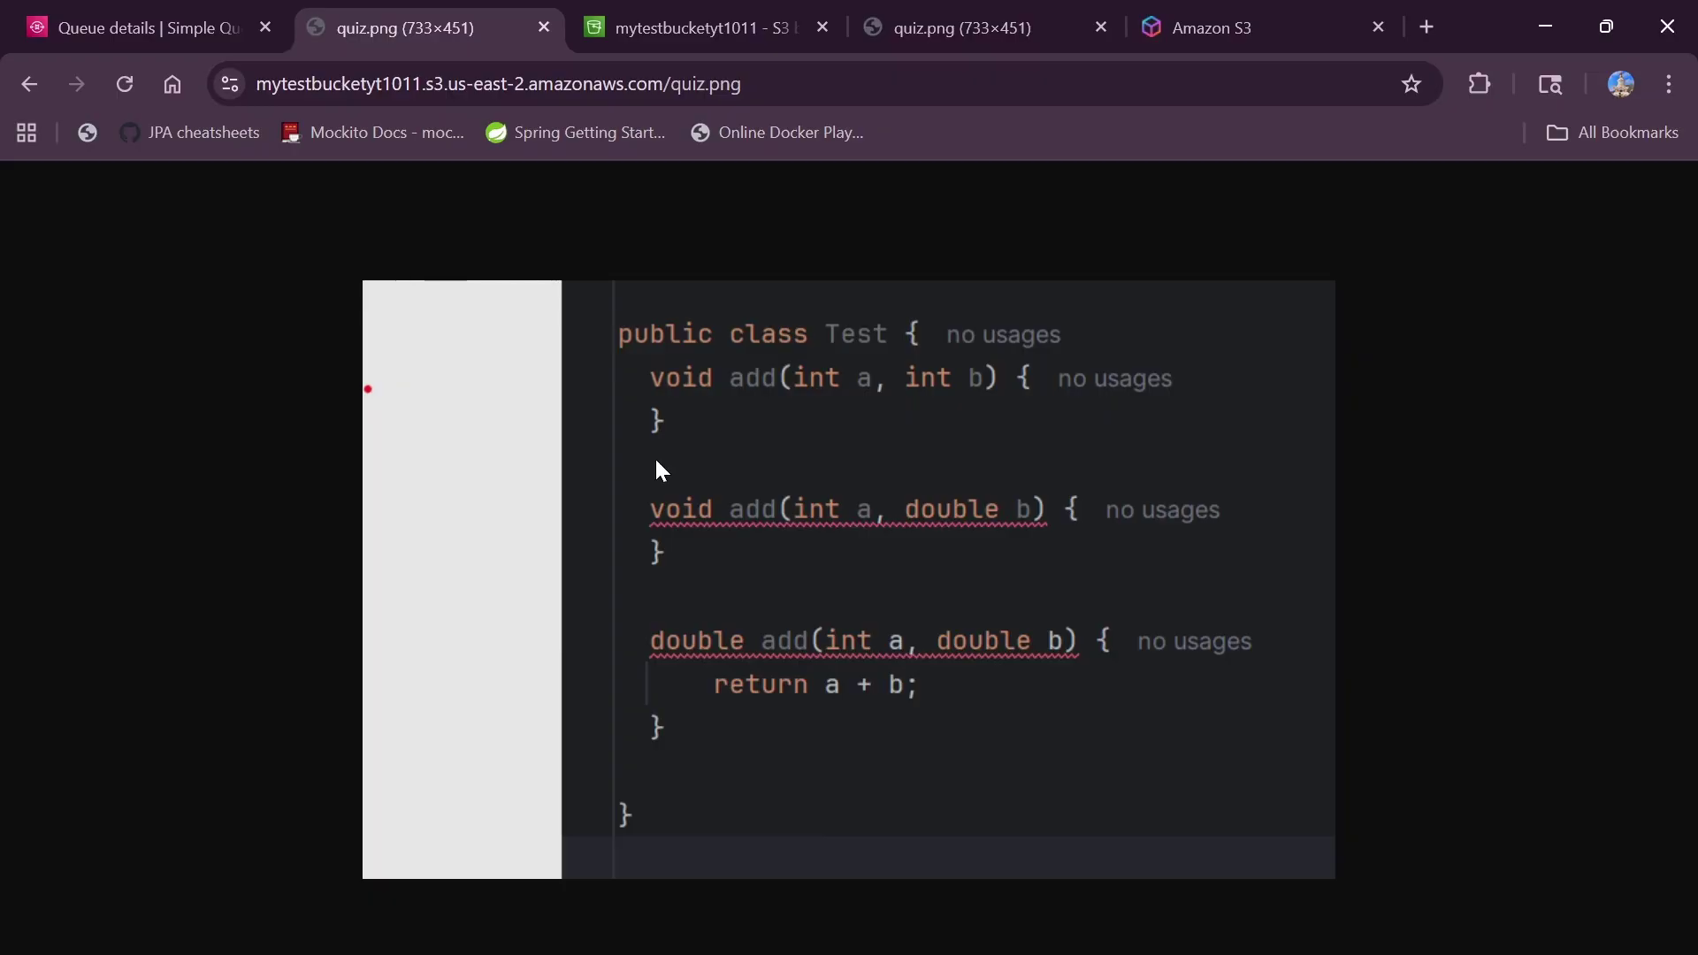
- Copy quiz.png's plain Object URL, load it in a private browsing window to check public access, and close that window
click(743, 84)
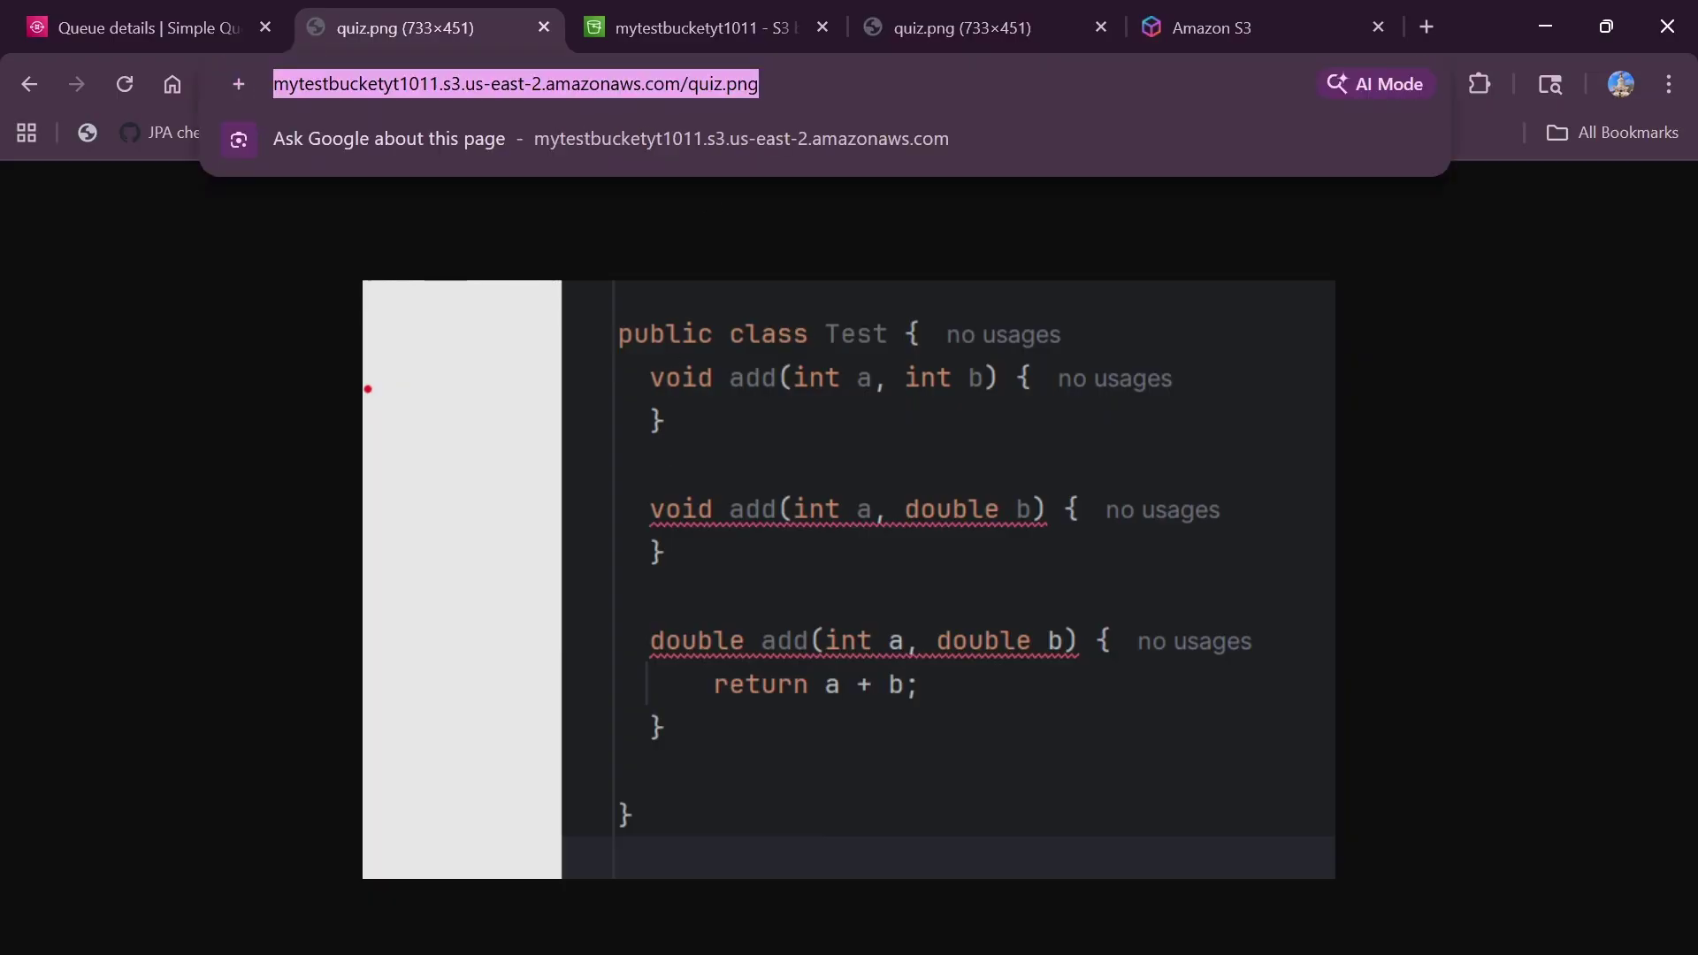
key(ctrl+c)
key(ctrl+shift+n)
key(ctrl+v)
key(Return)
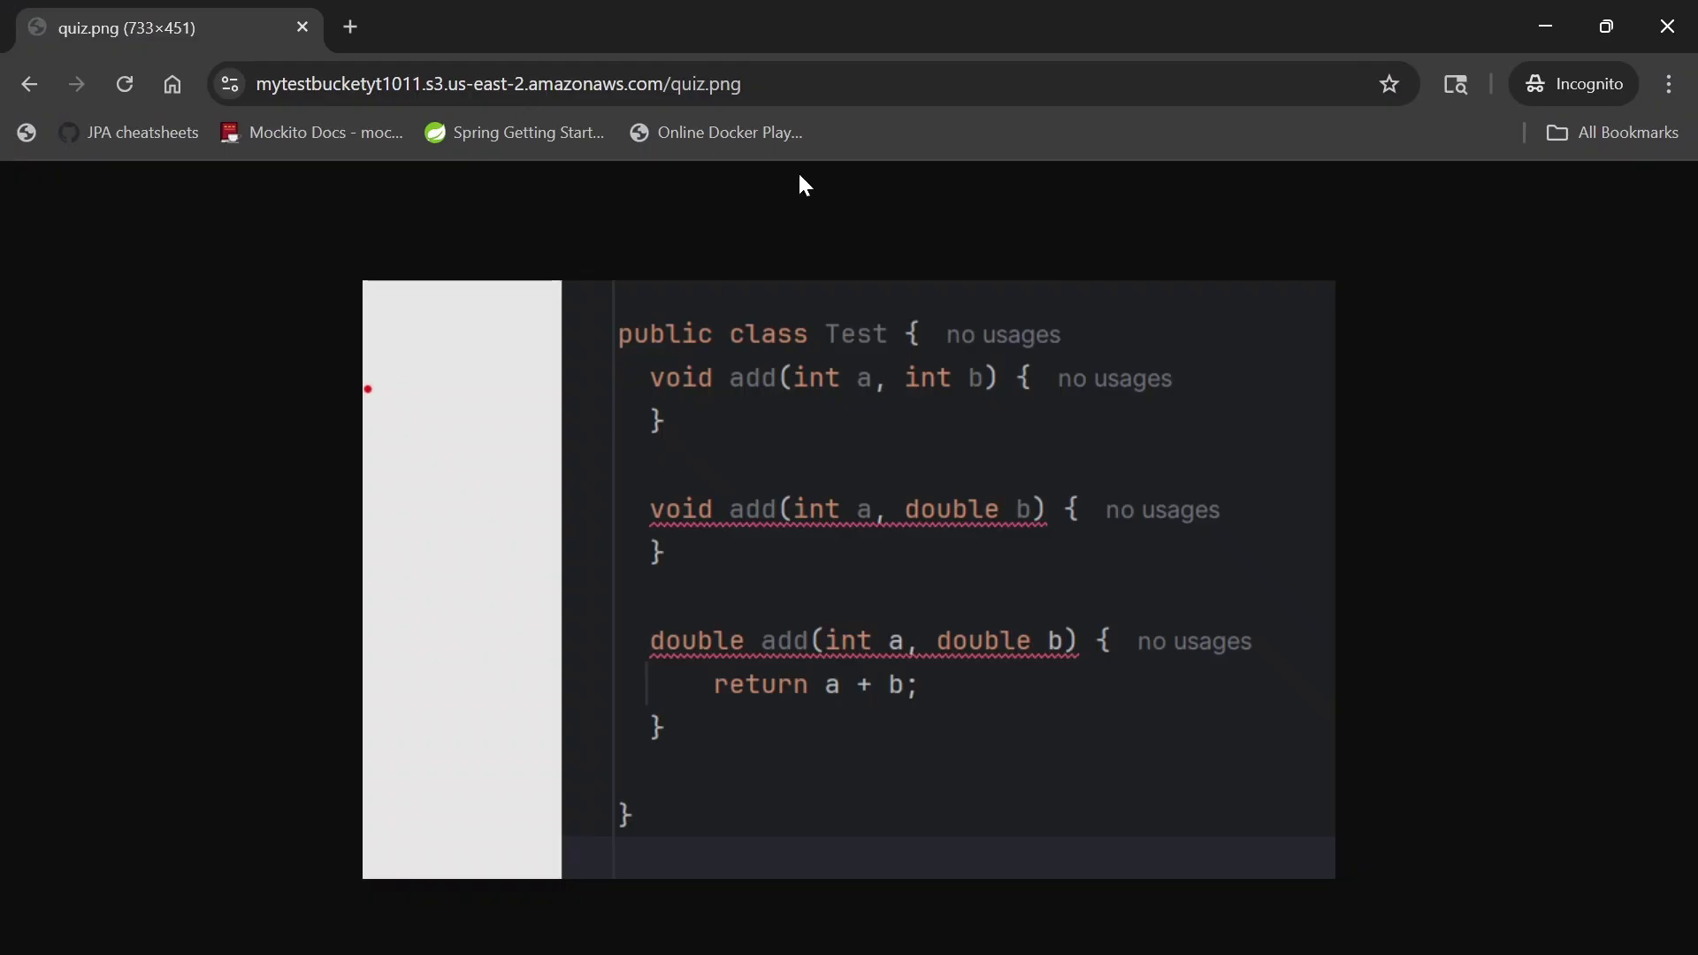
click(1668, 27)
click(743, 329)
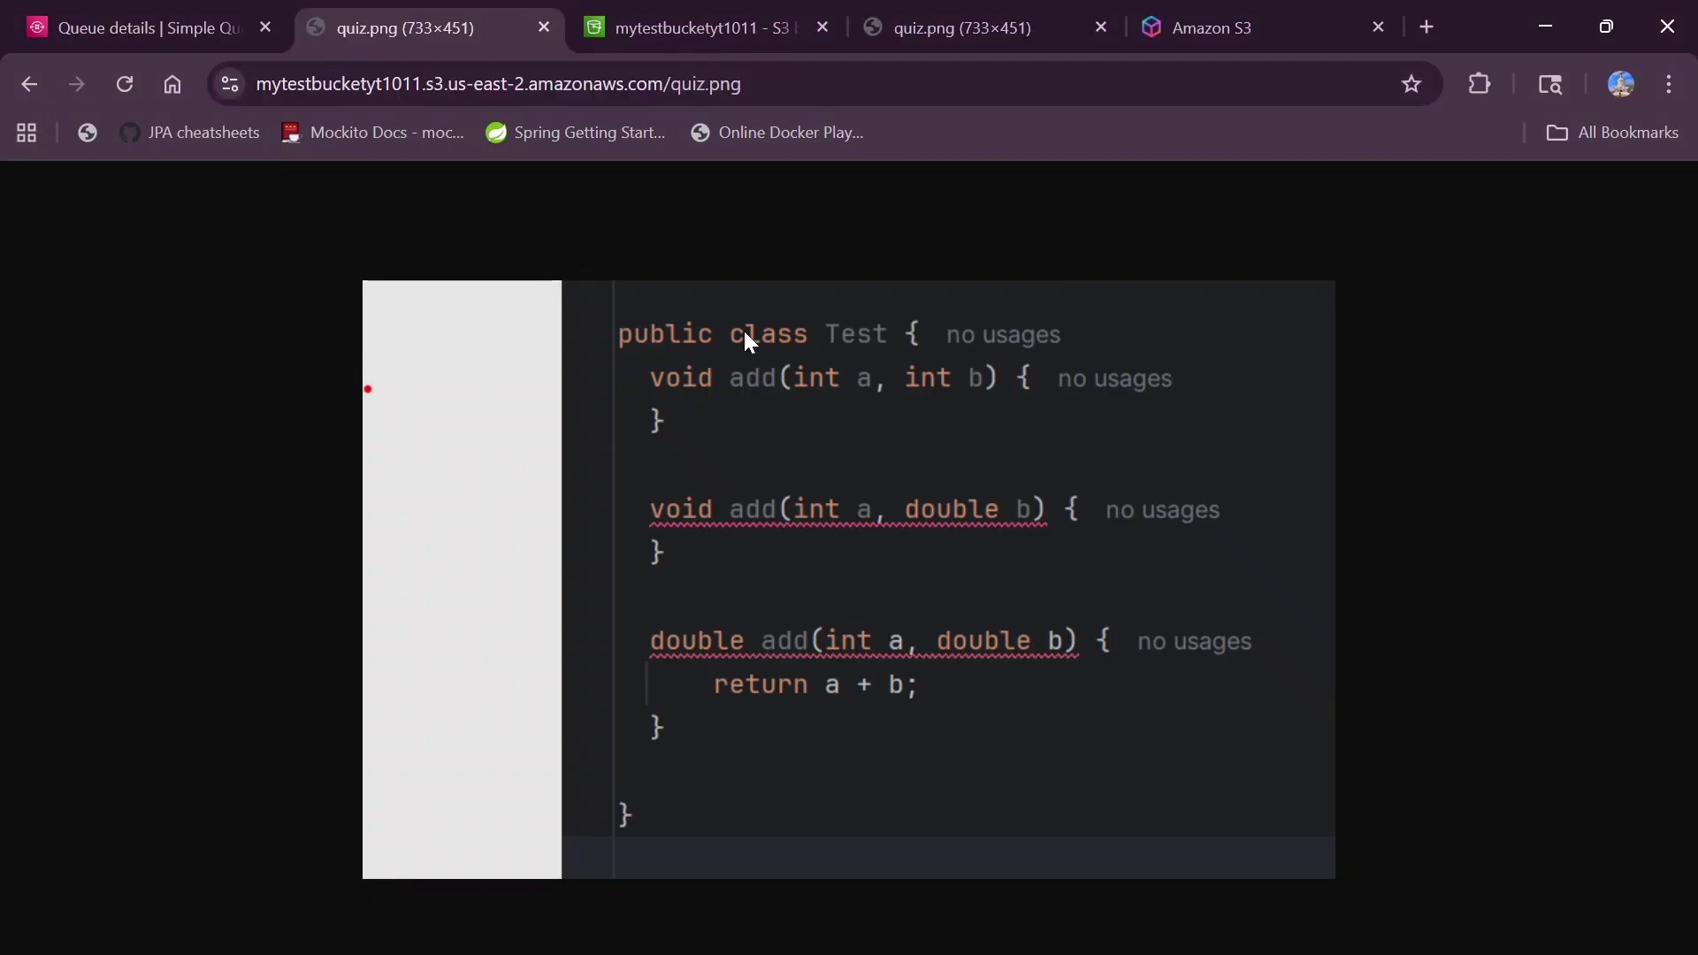
- Return to the details of quiz.png and look through its object overview, management overview and storage class
click(18, 86)
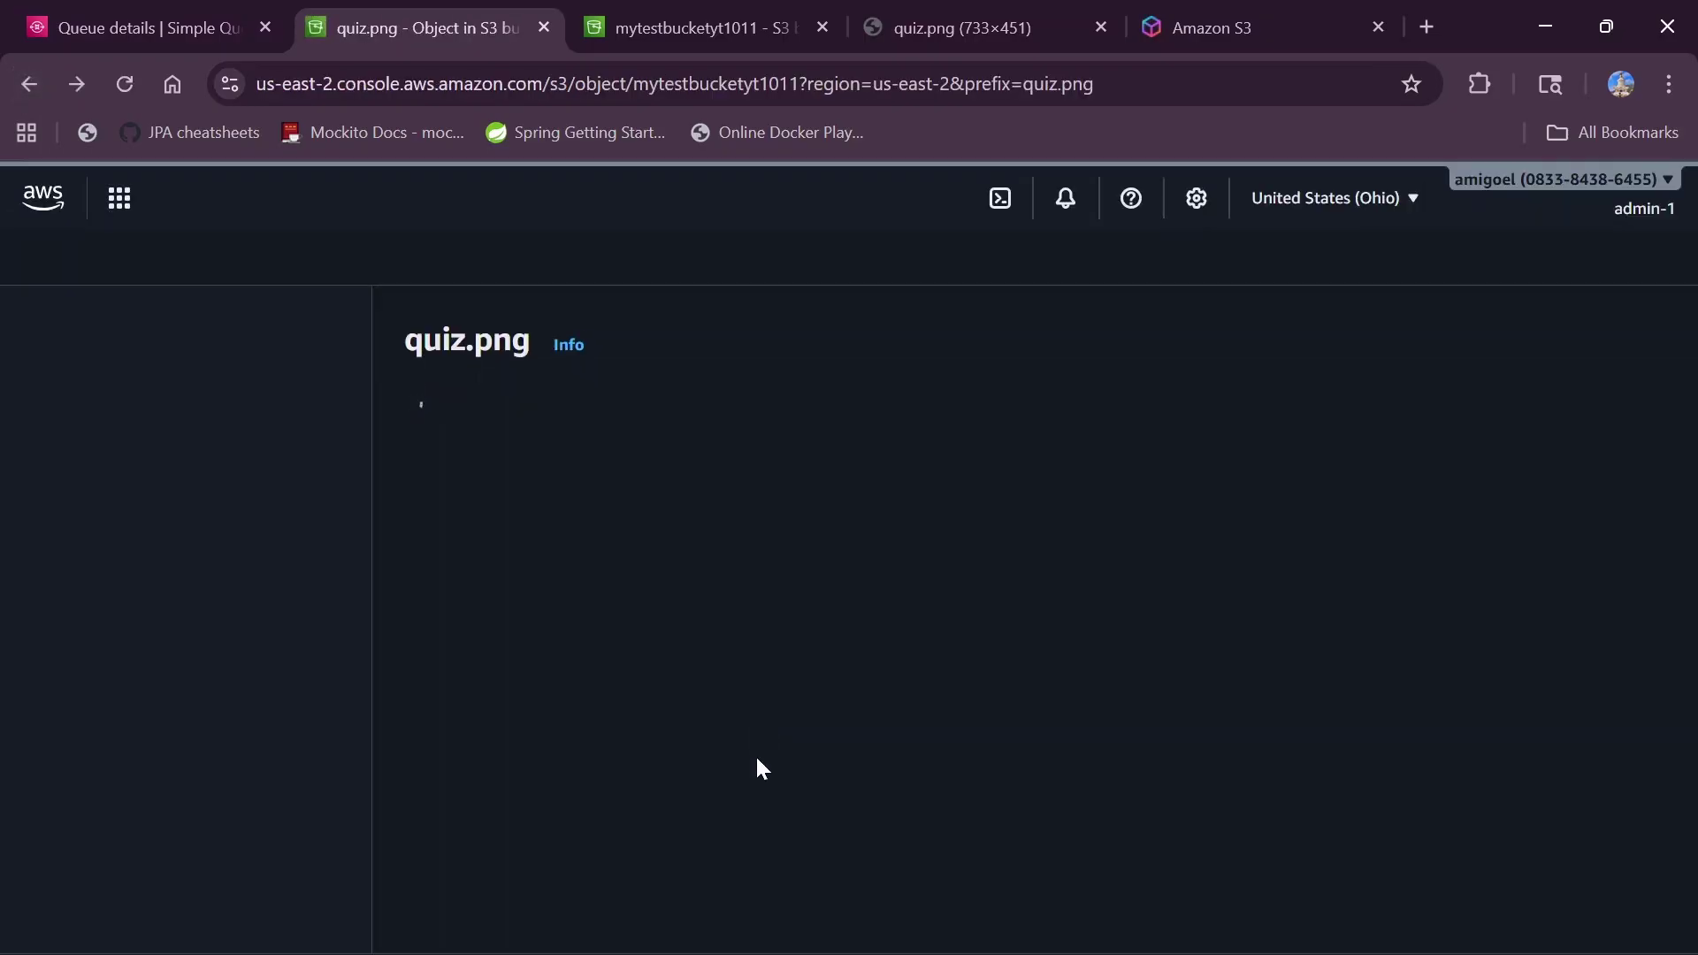
scroll(757, 761, down, 10)
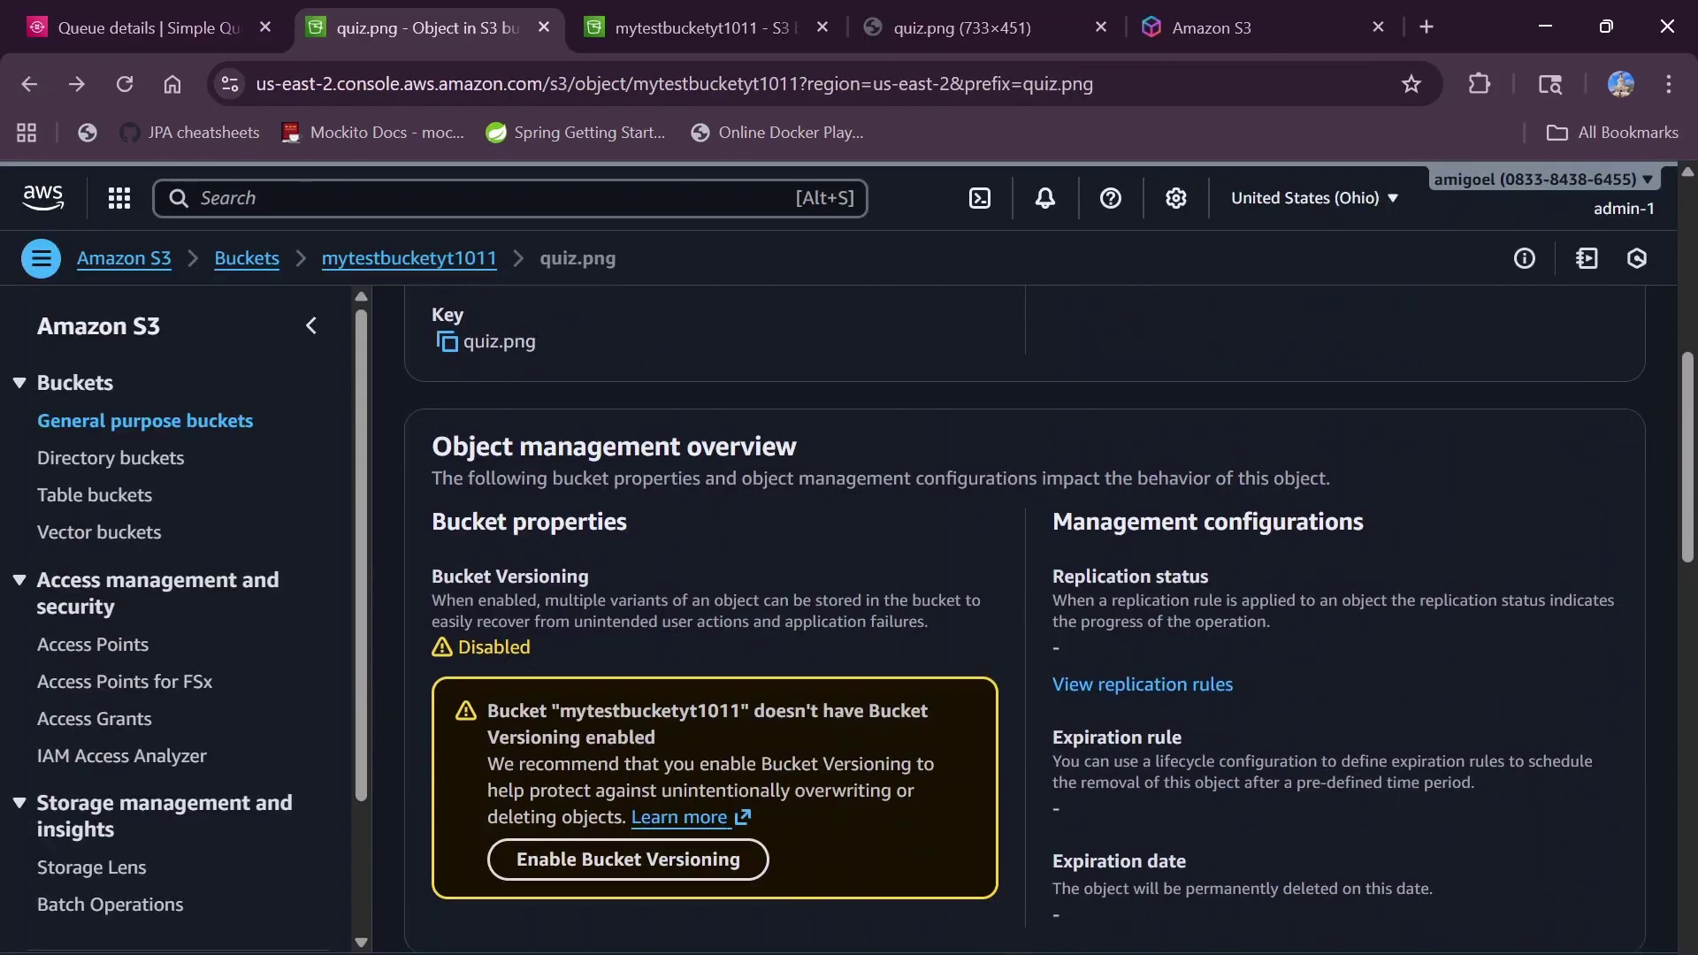
scroll(789, 809, down, 10)
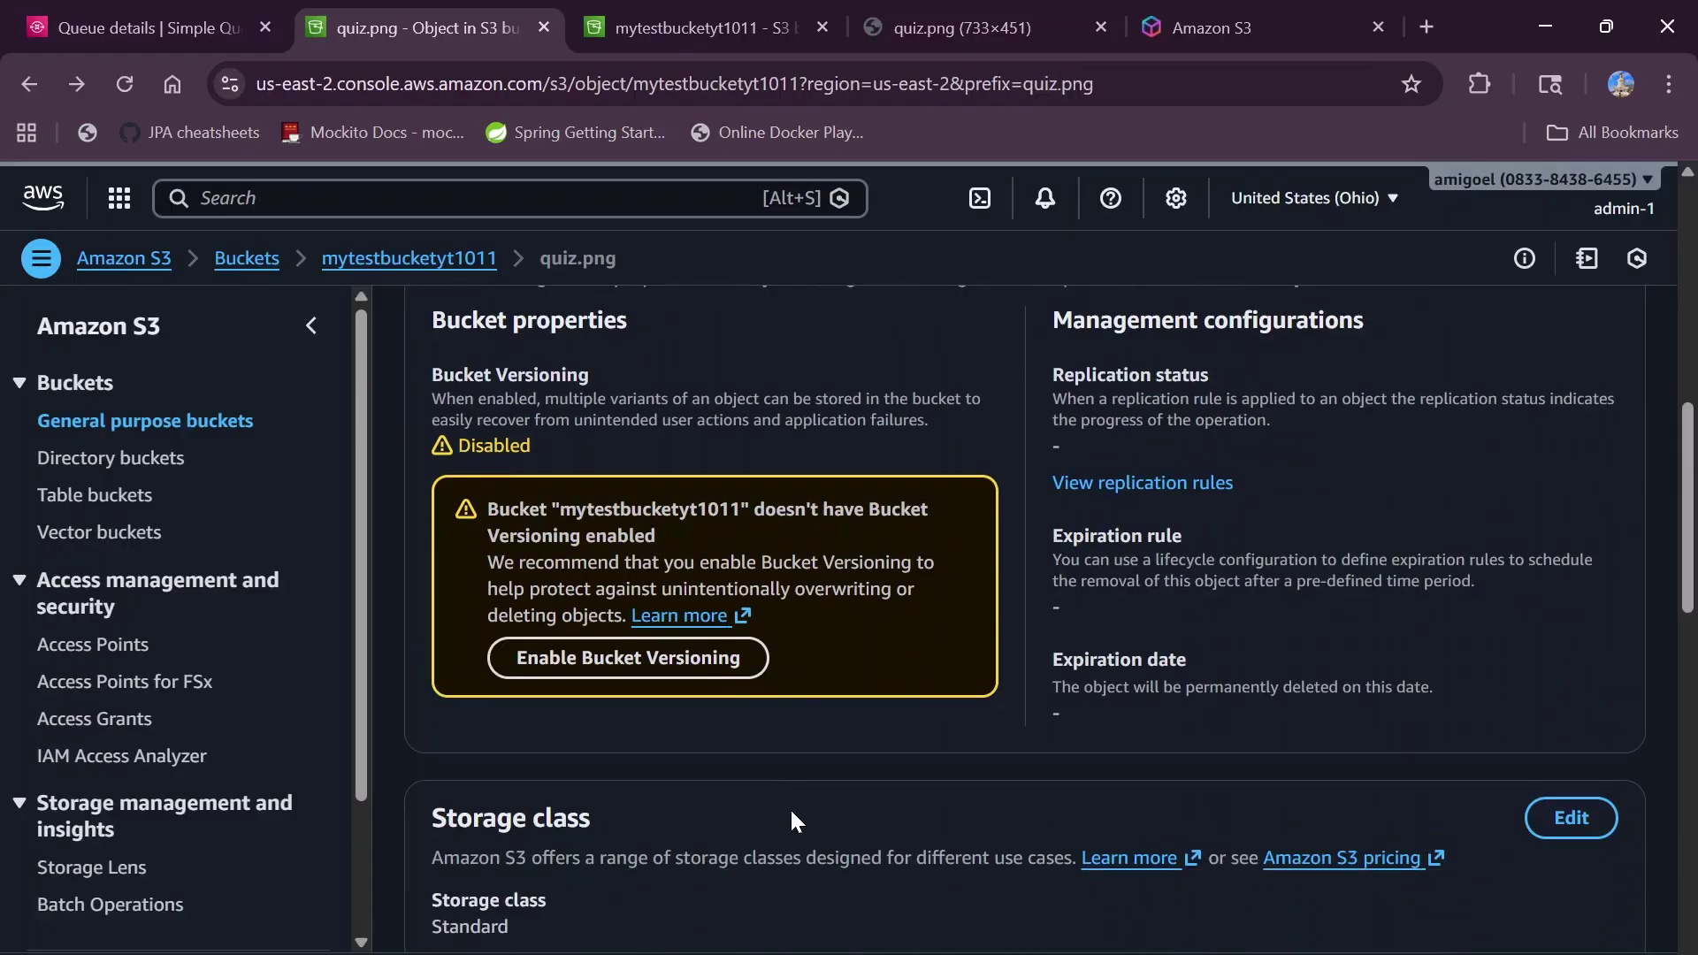
scroll(729, 714, up, 10)
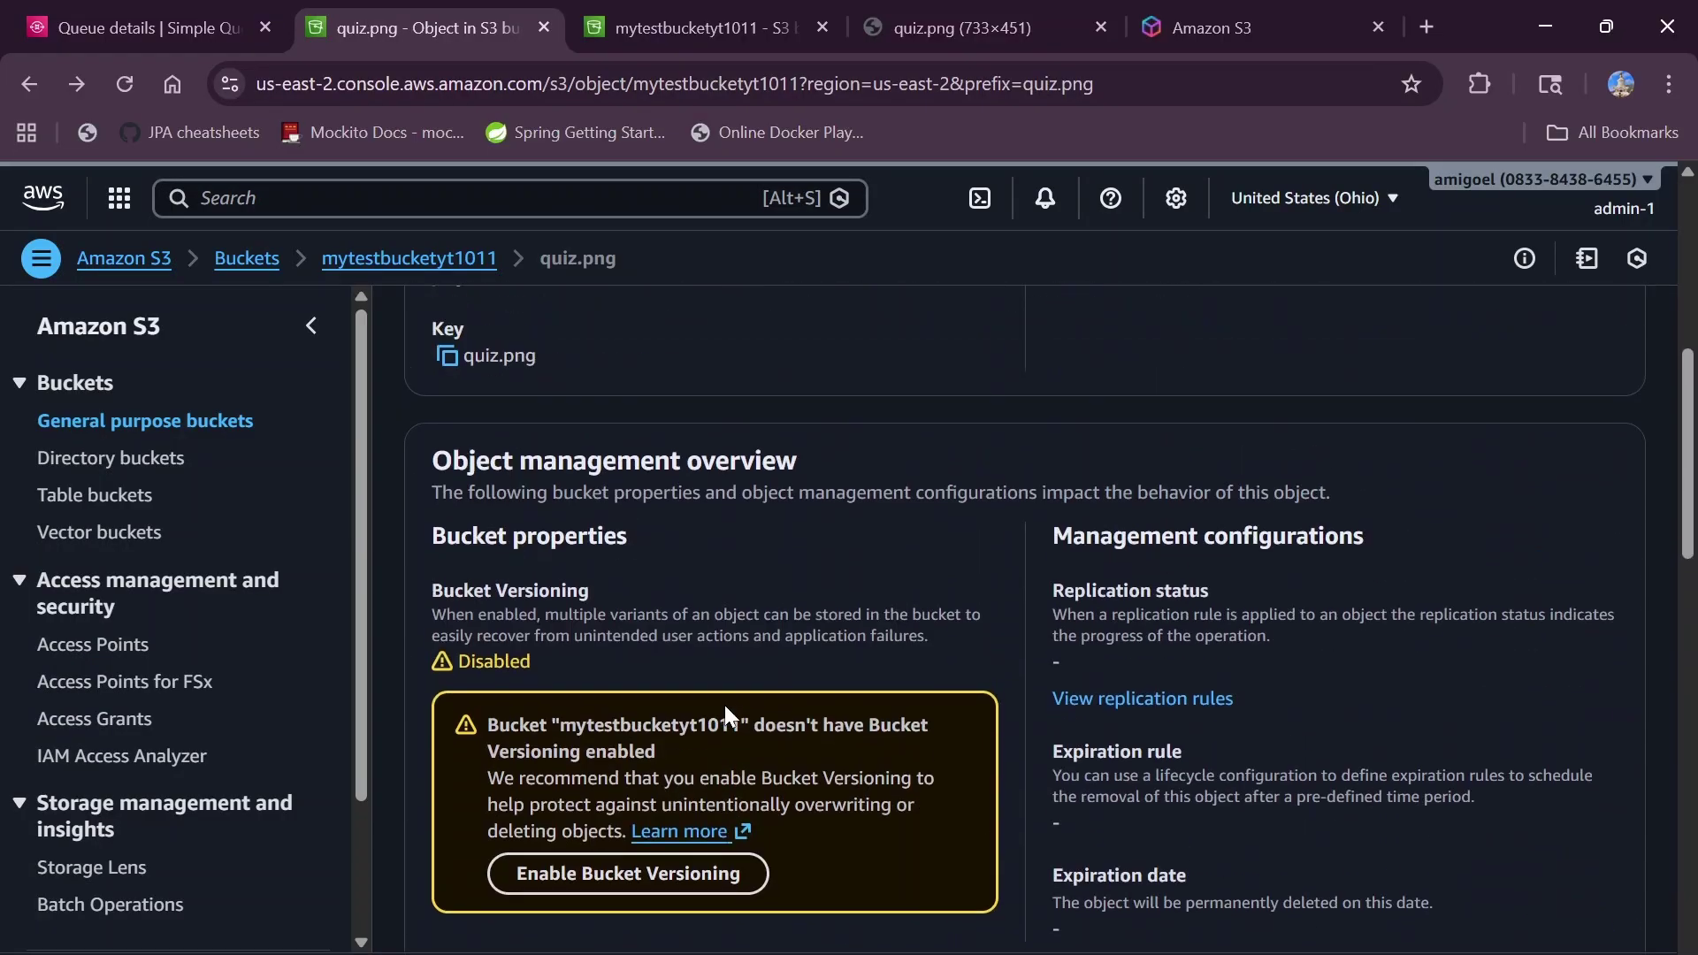
scroll(724, 706, down, 8)
scroll(724, 707, up, 15)
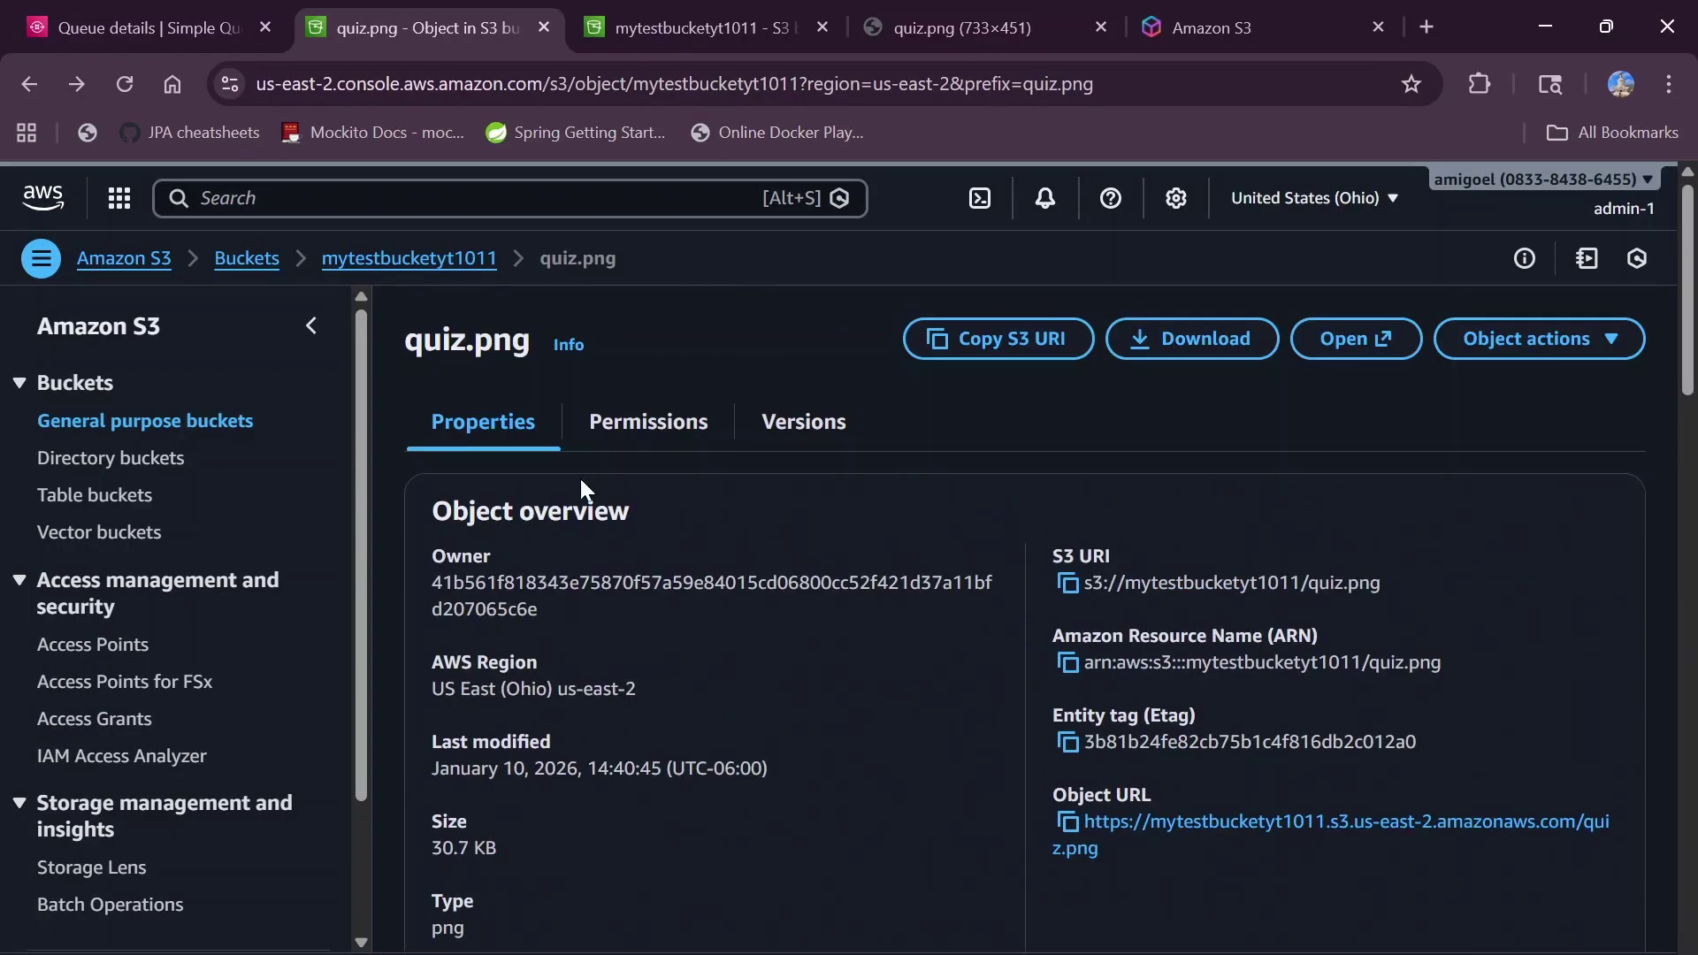
- Go back to mytestbucketyt1011 and look through the bucket's properties
click(408, 258)
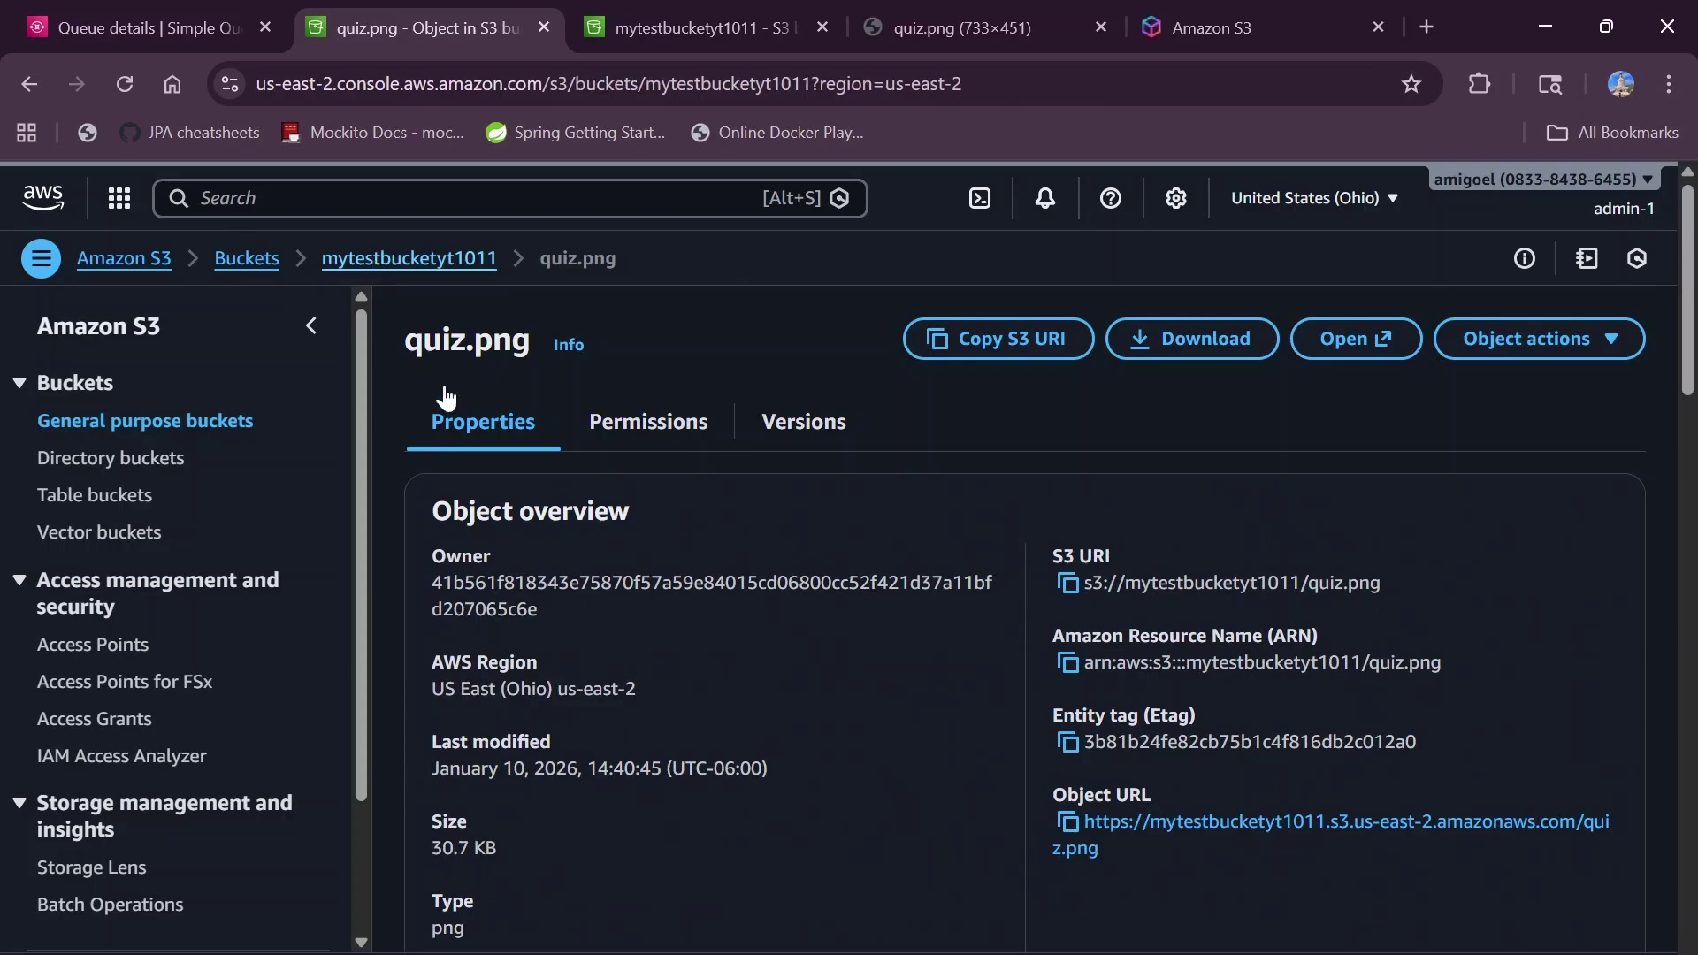
click(766, 417)
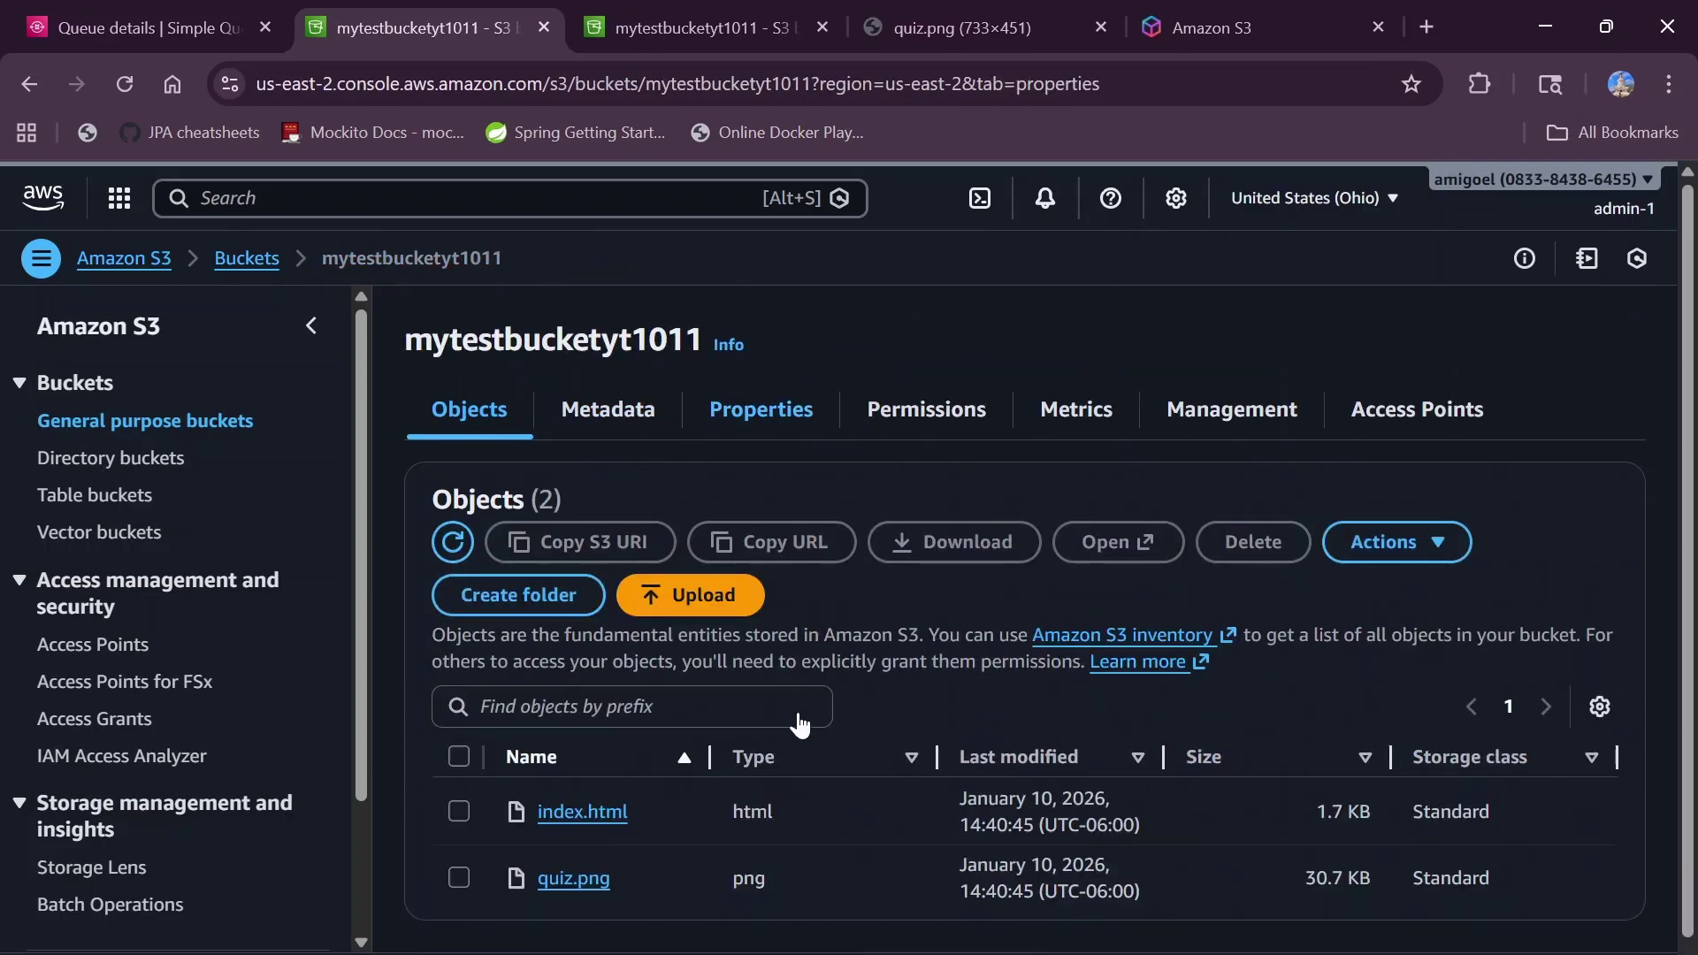
scroll(799, 716, down, 15)
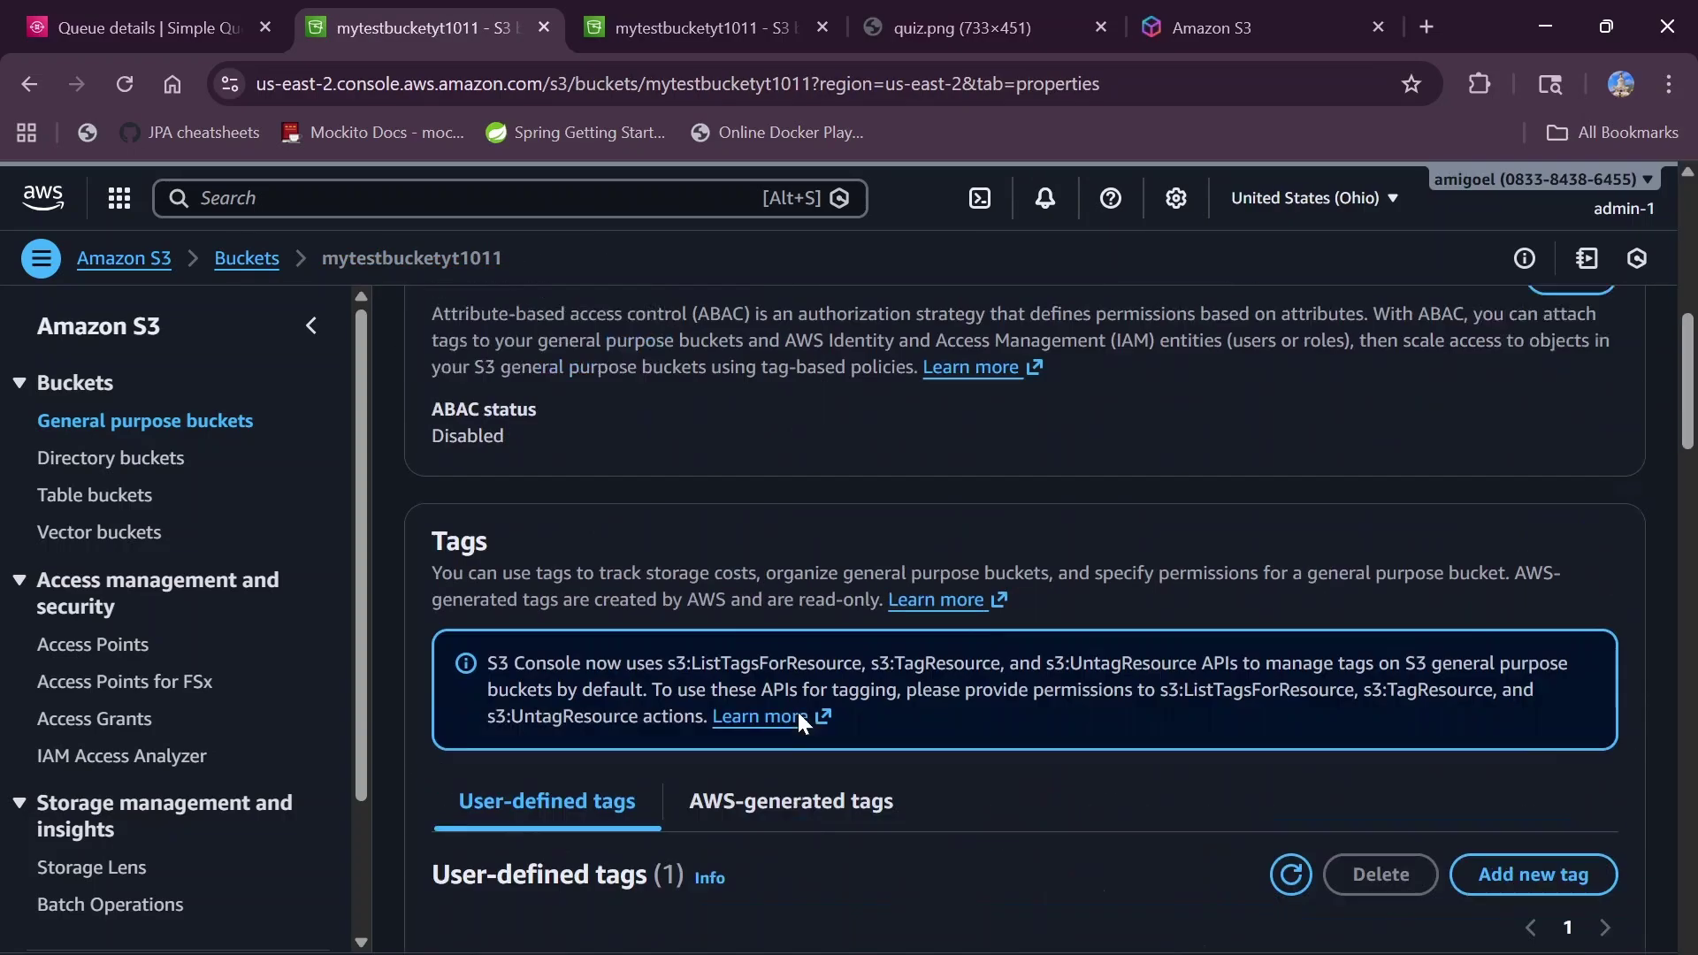
scroll(798, 723, down, 5)
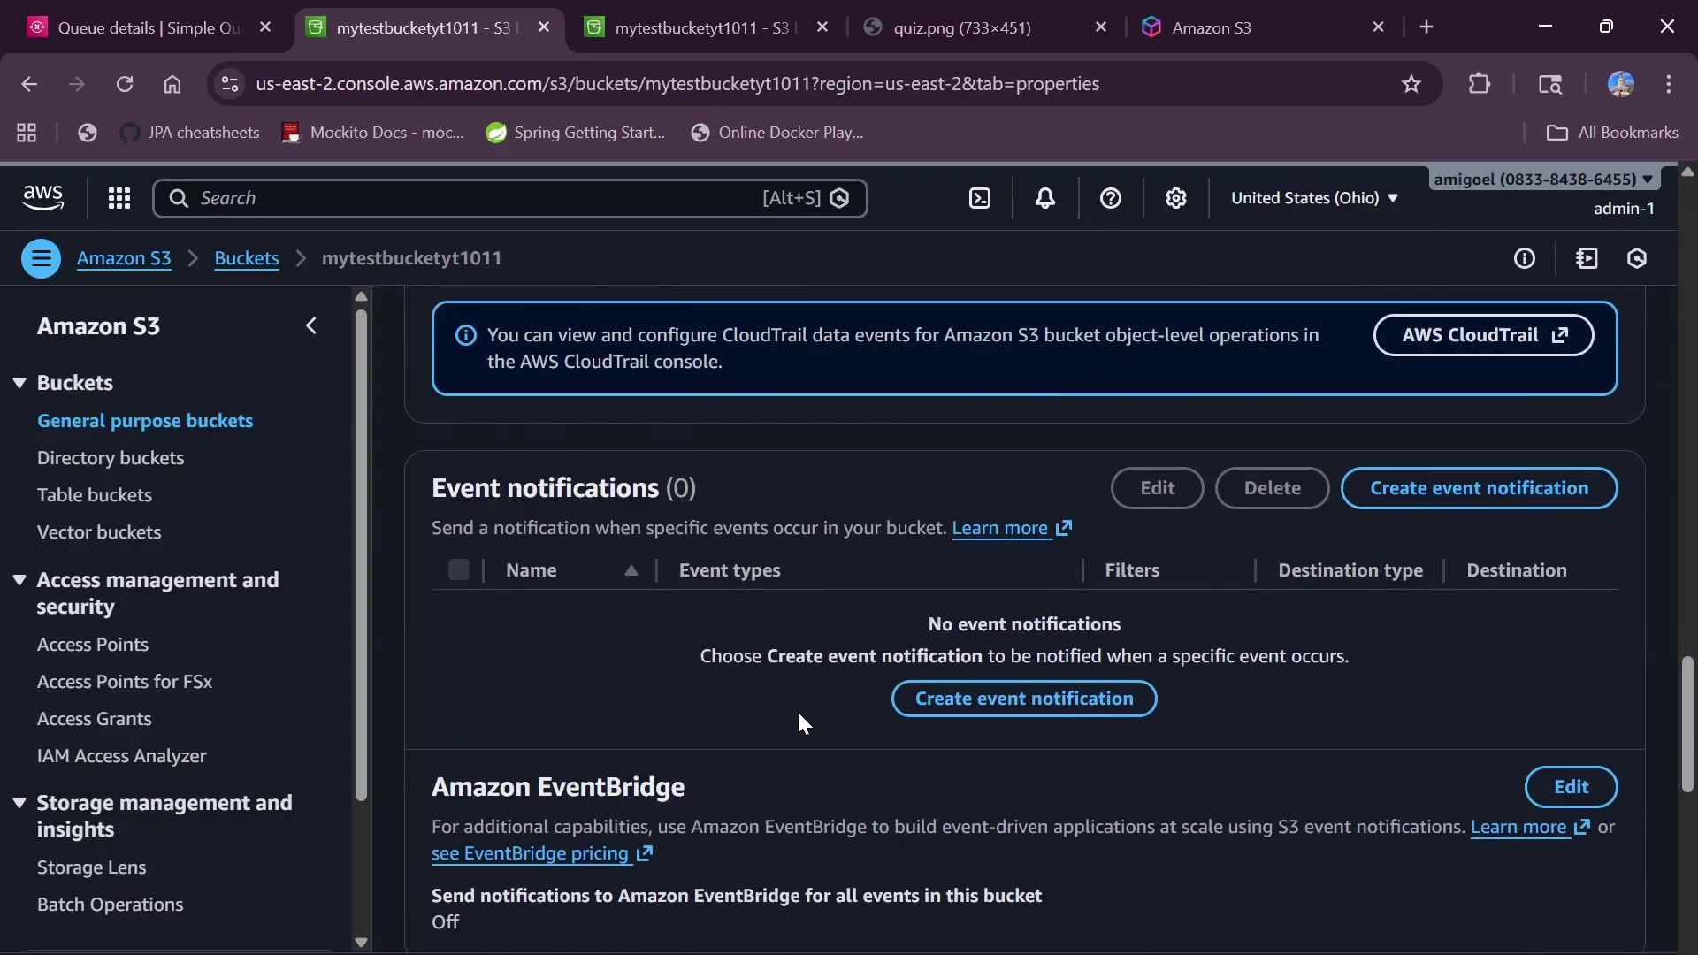
scroll(799, 723, up, 20)
scroll(798, 724, up, 2)
- Review mytestbucketyt1011's permissions and highlight the s3:GetObject action in its bucket policy
click(918, 417)
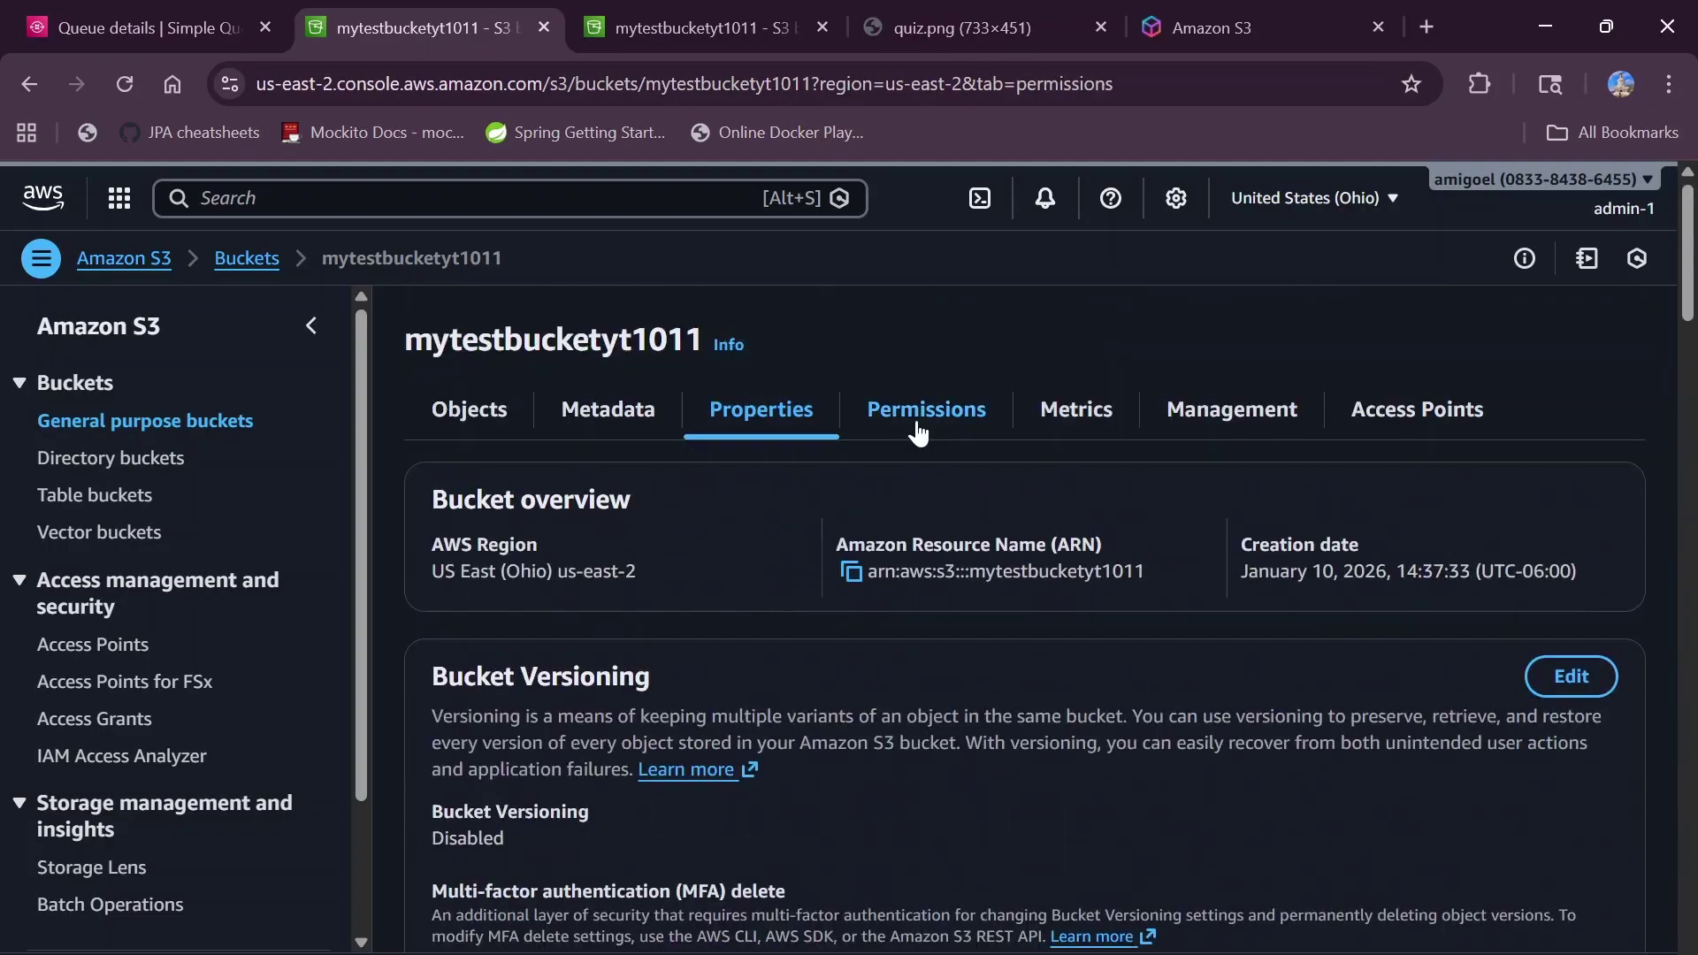
scroll(918, 418, down, 5)
scroll(1040, 619, down, 2)
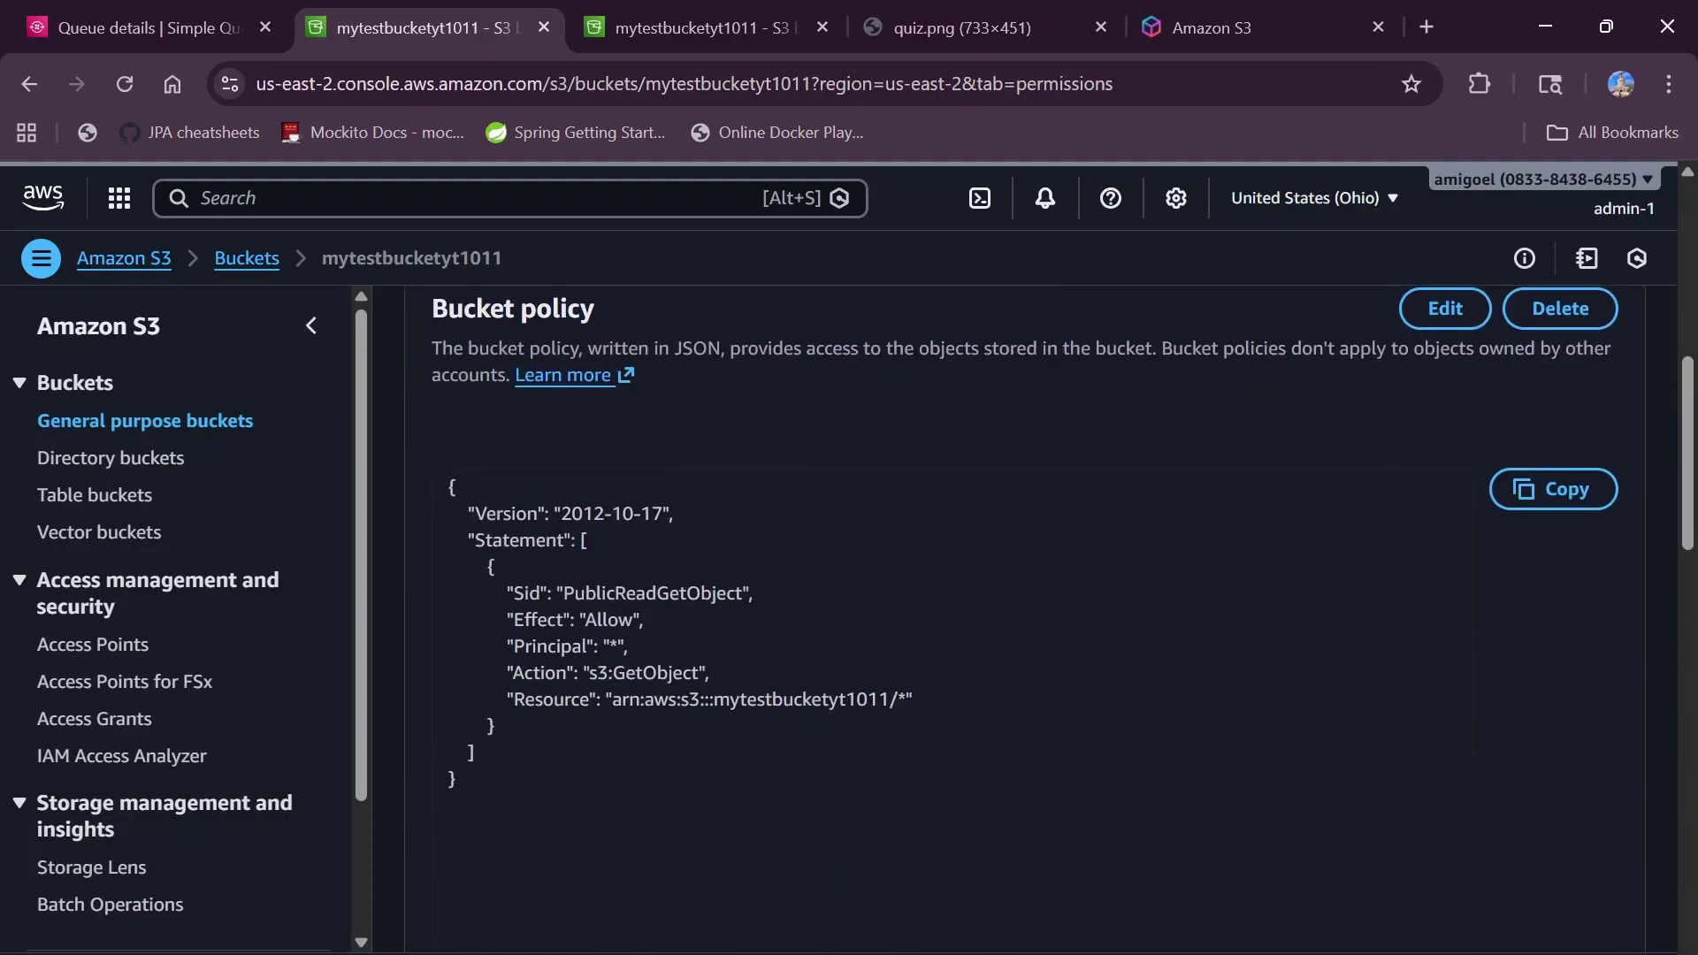
drag(505, 673, 745, 674)
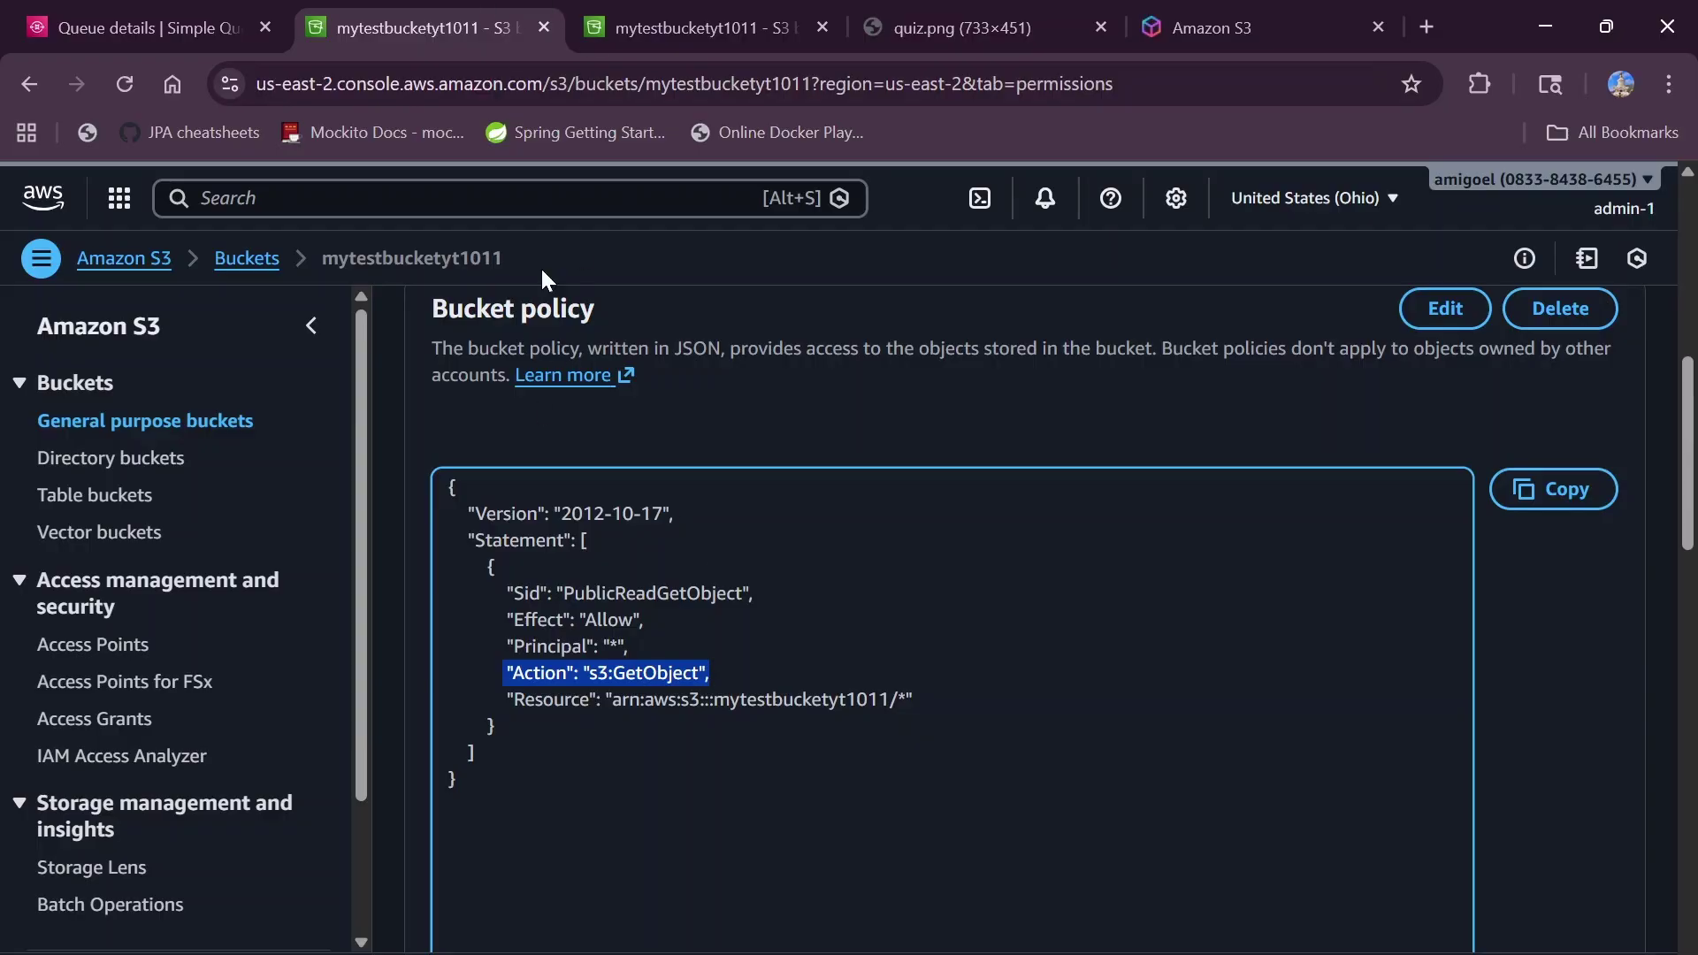
scroll(973, 620, up, 15)
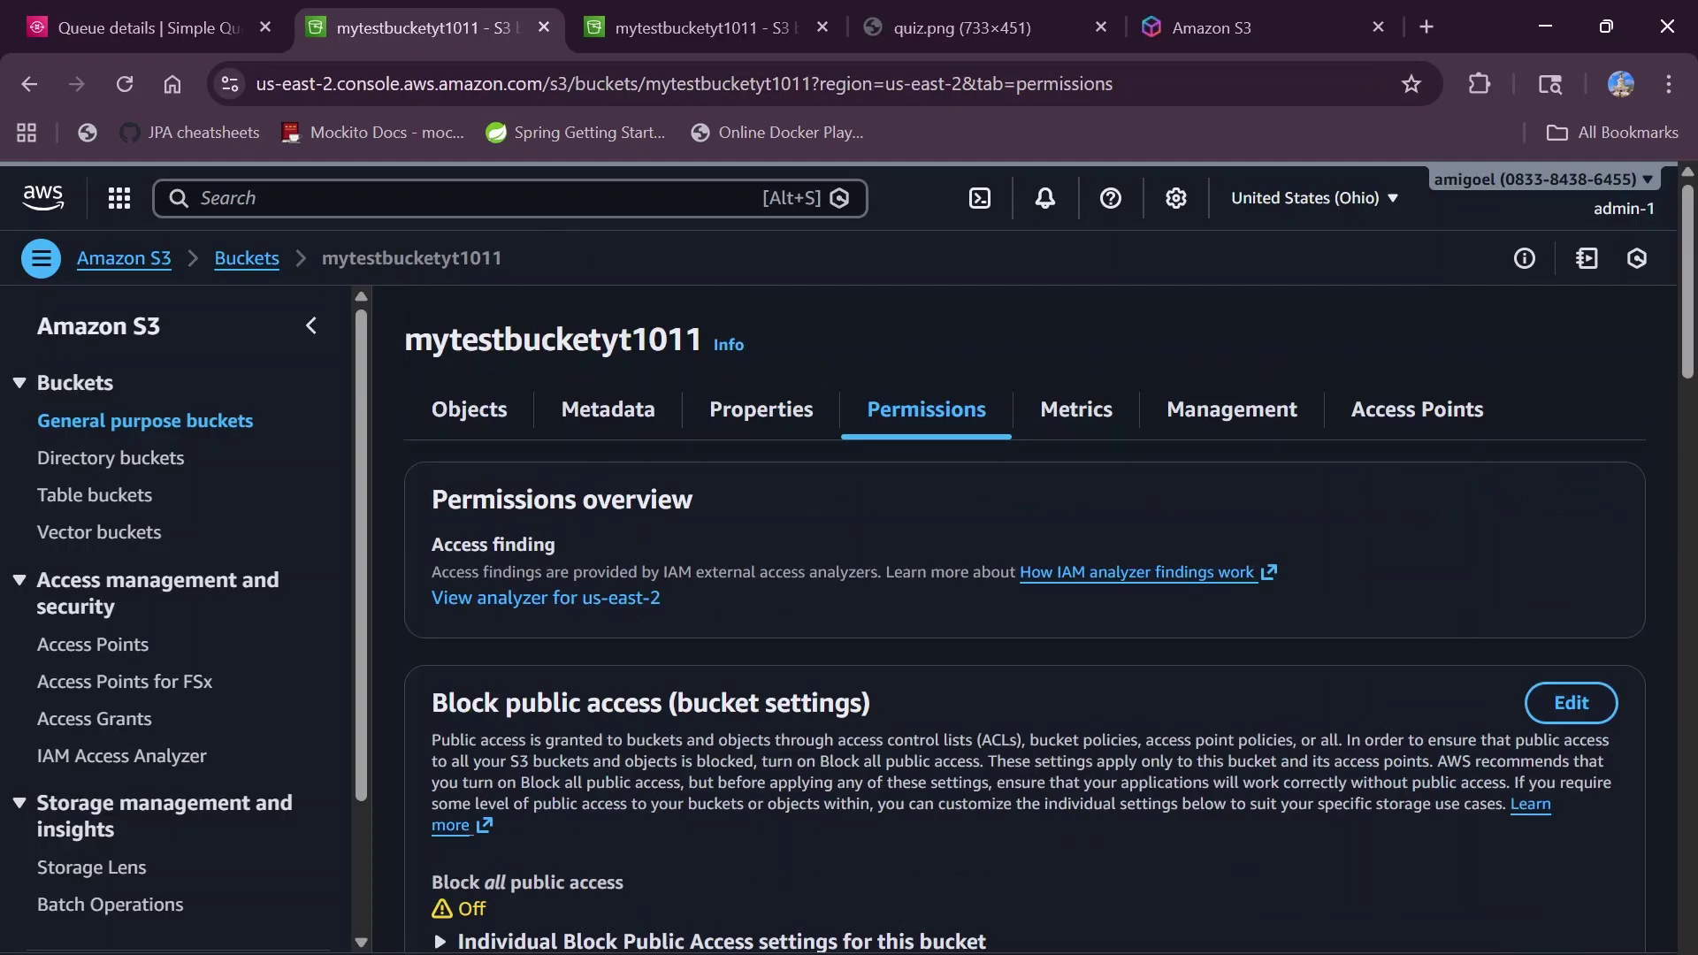
- Reopen mytestbucketyt1011 from the bucket list, find Event notifications in its properties, and highlight the feature's description
click(247, 258)
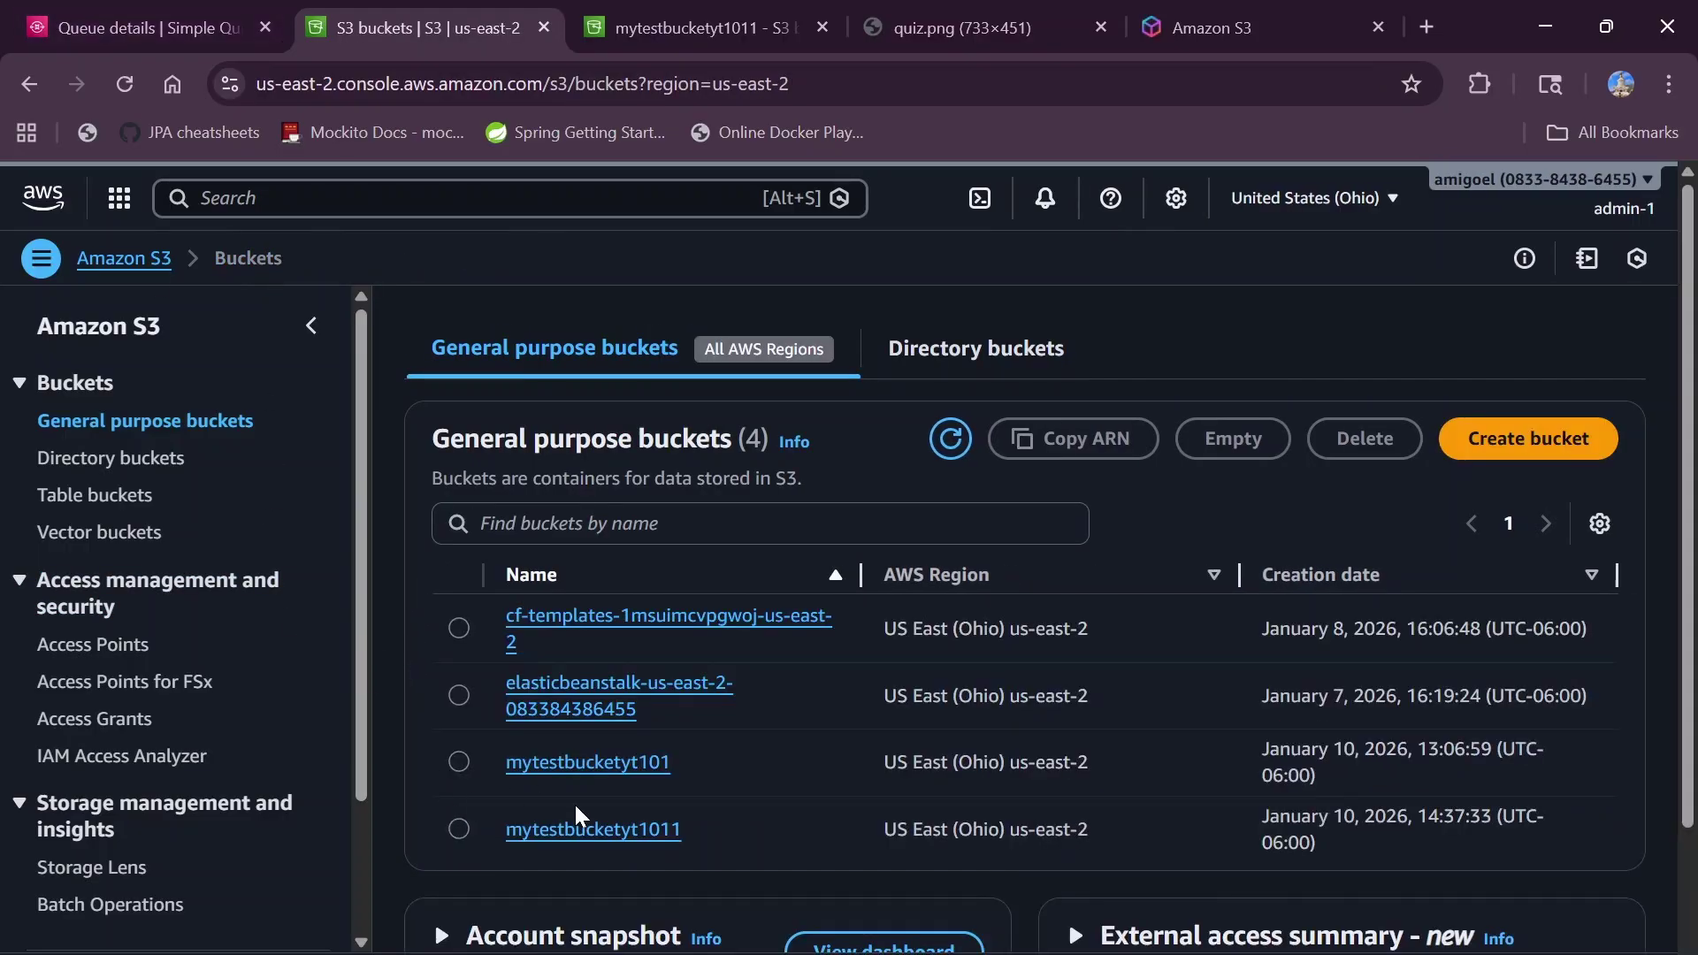
click(618, 831)
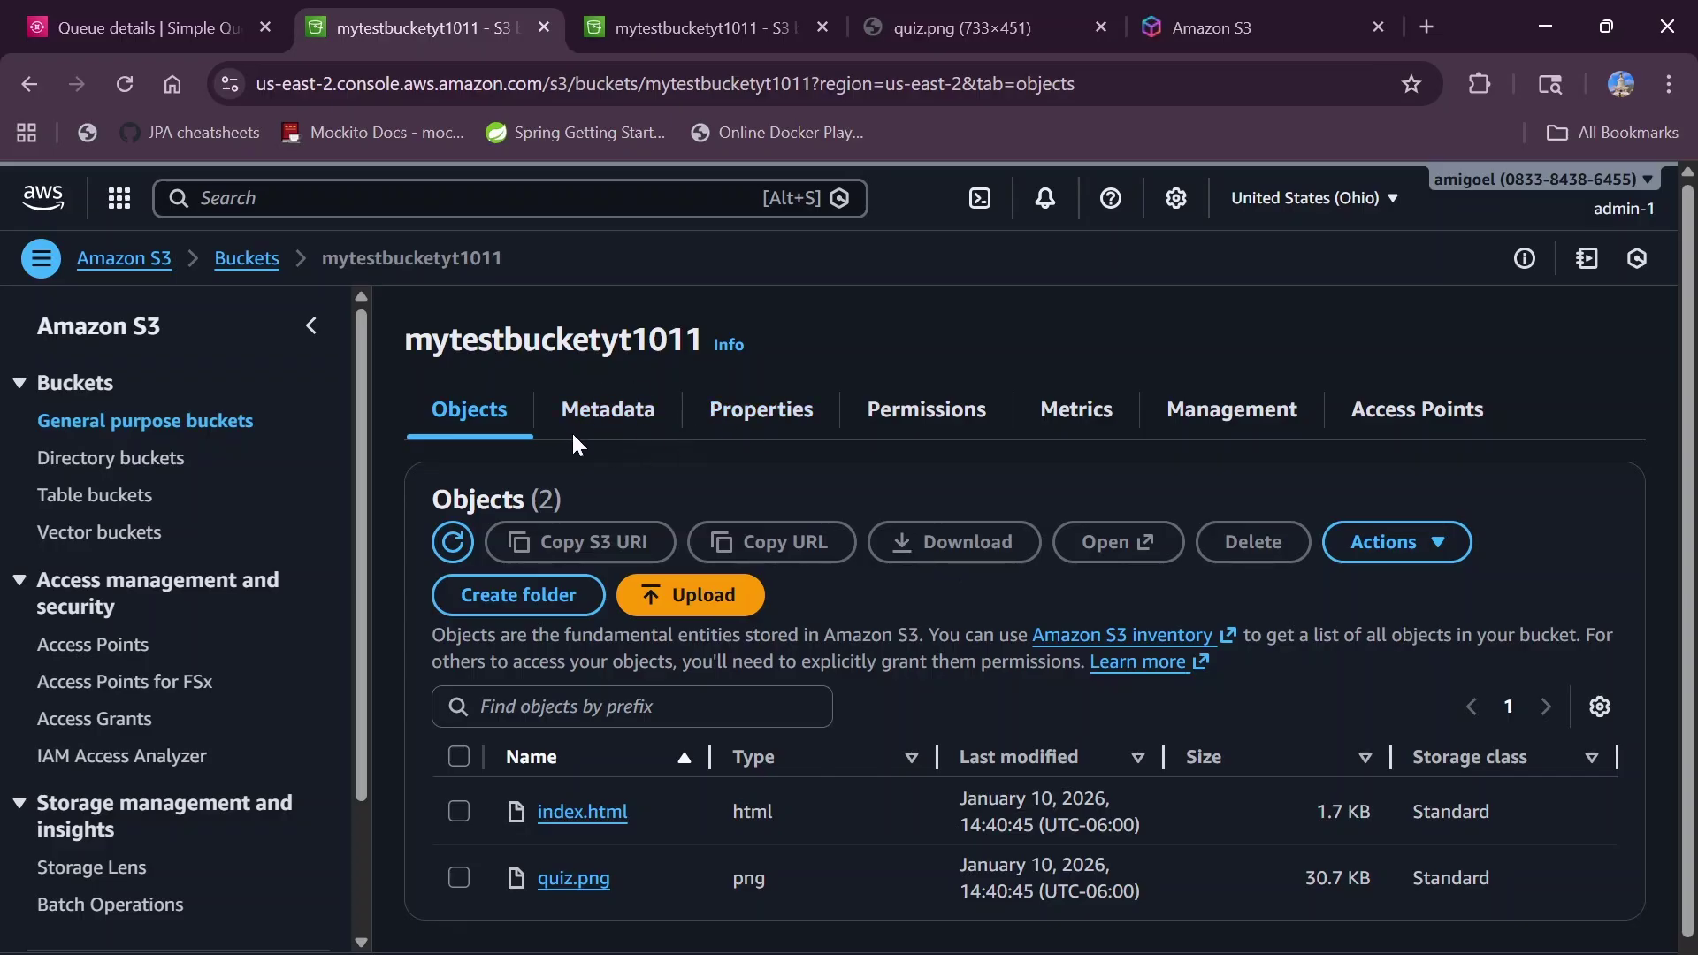
click(740, 431)
scroll(773, 681, down, 8)
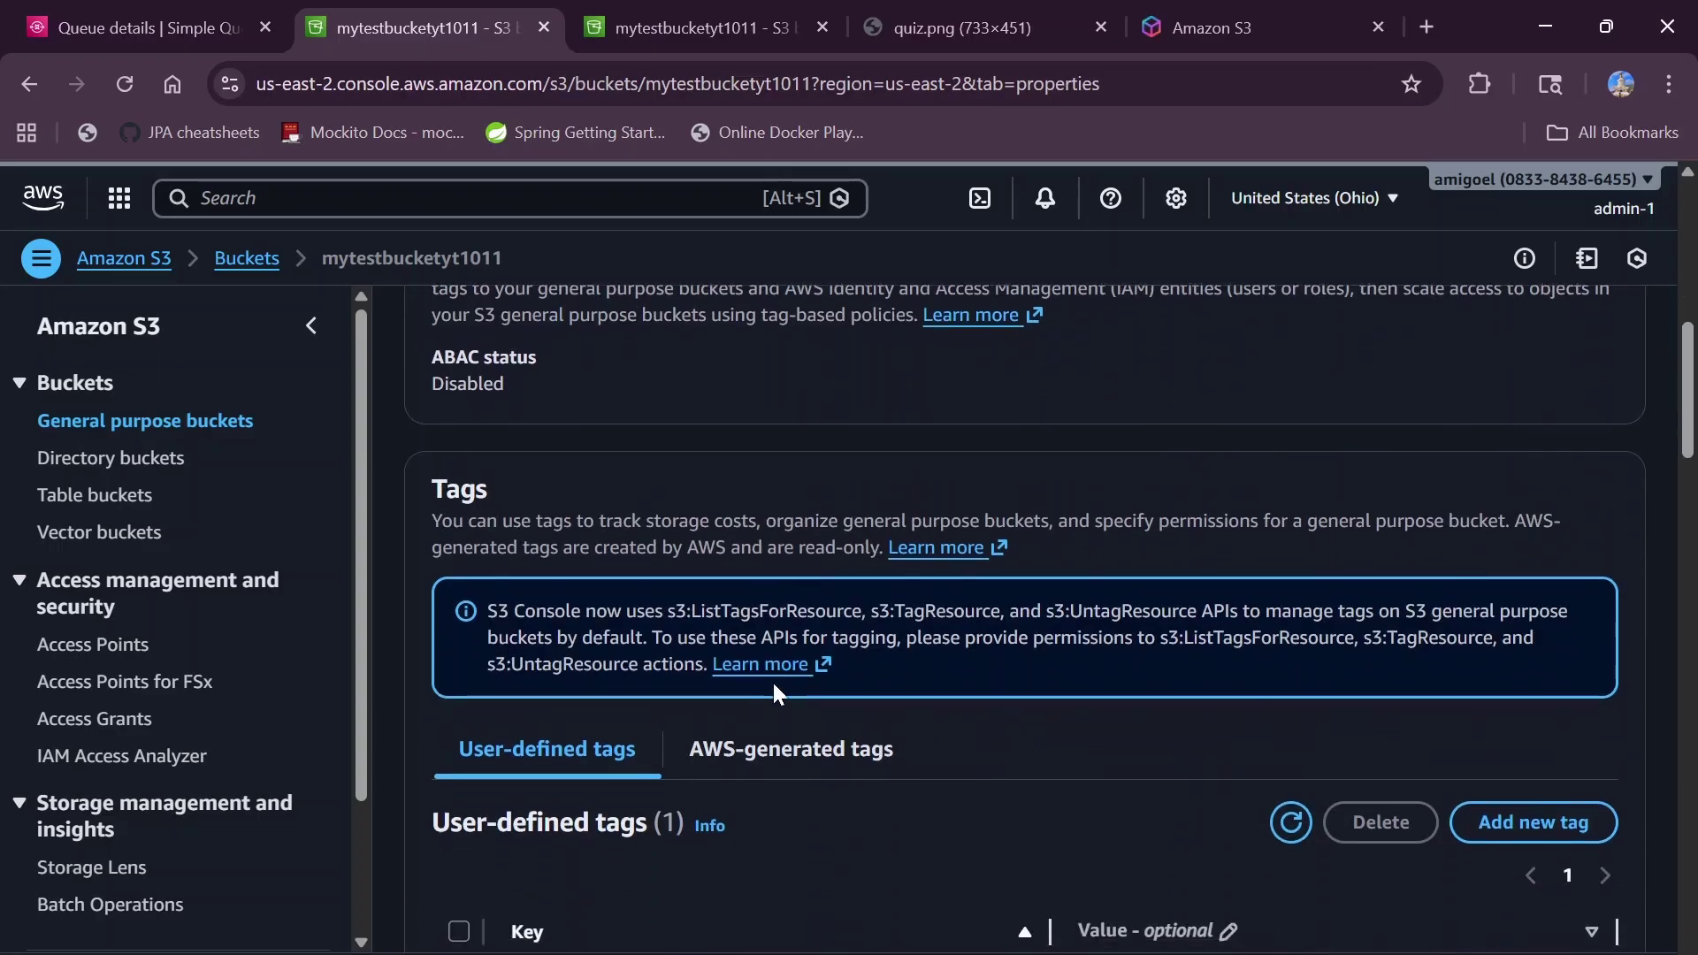
scroll(772, 681, down, 10)
scroll(771, 680, up, 5)
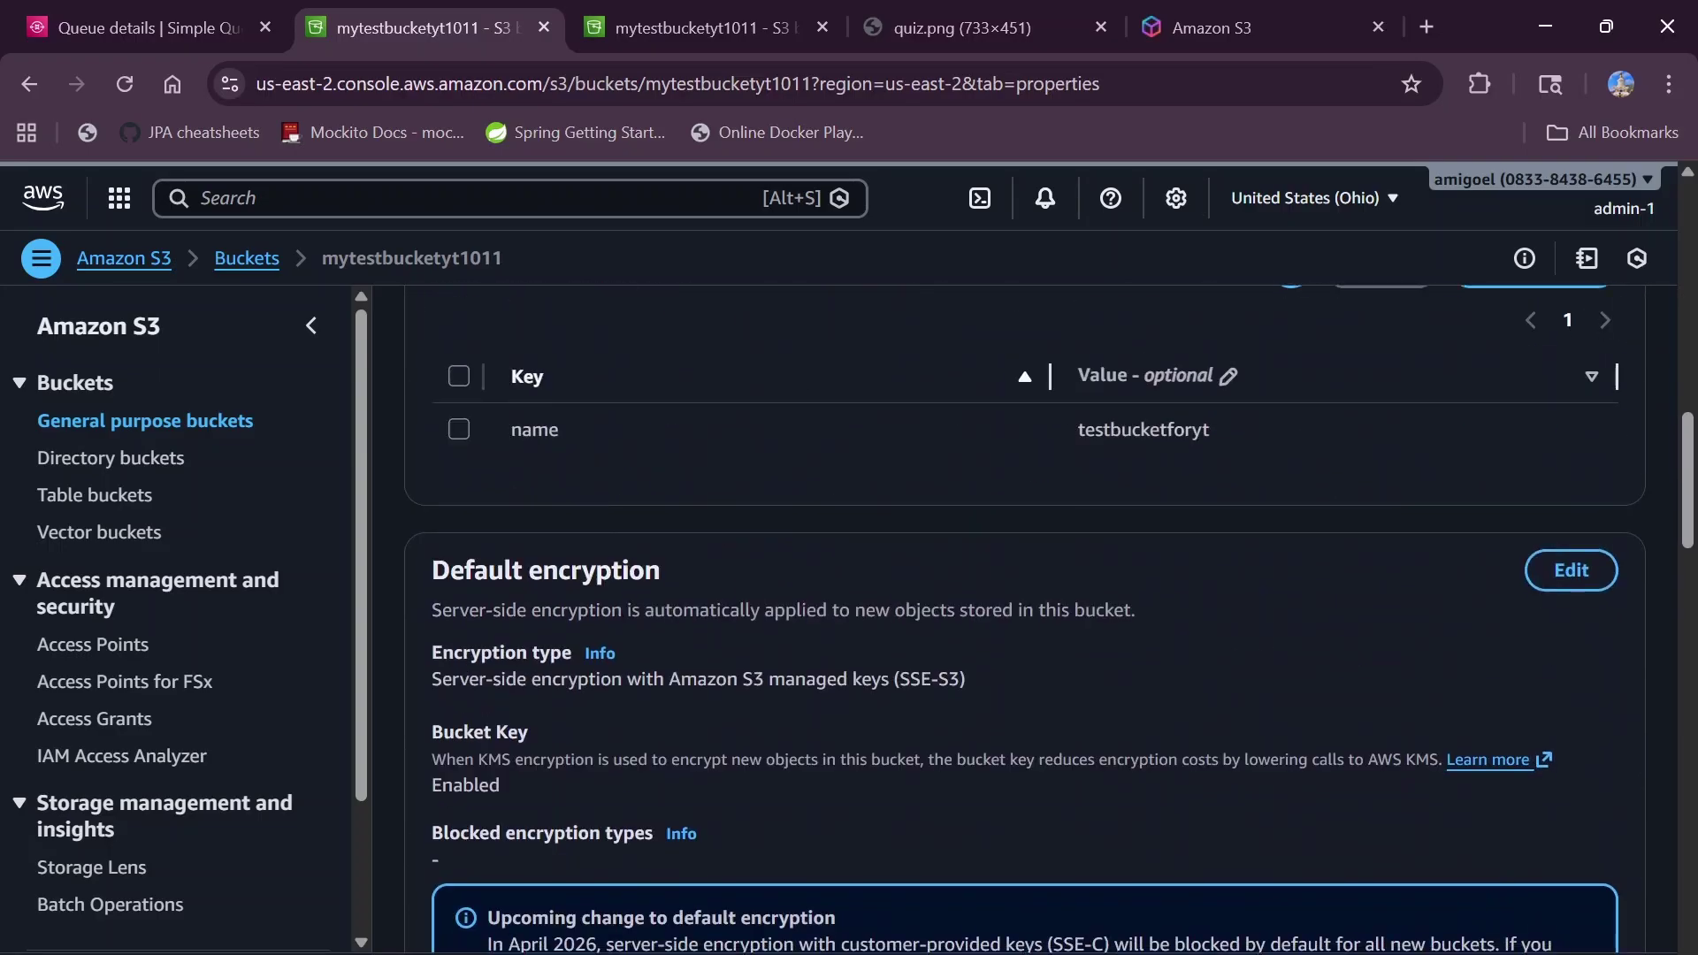
scroll(771, 679, down, 10)
scroll(771, 680, up, 3)
scroll(771, 679, down, 7)
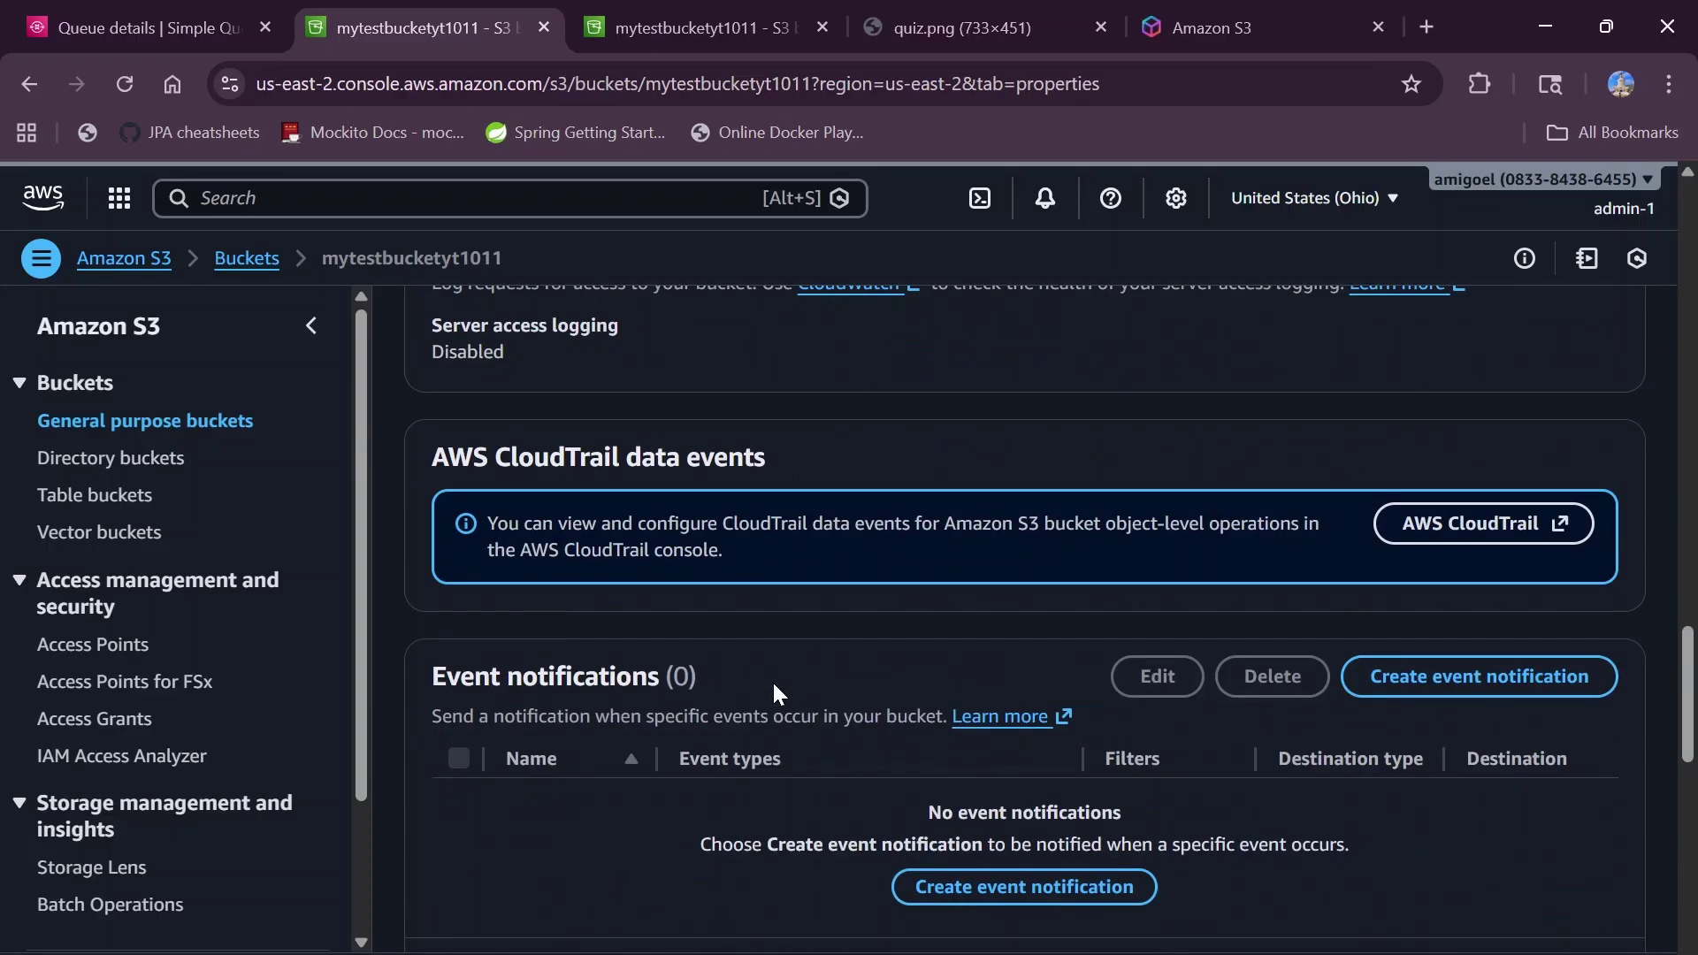
scroll(771, 680, up, 2)
scroll(772, 681, down, 5)
scroll(773, 682, up, 1)
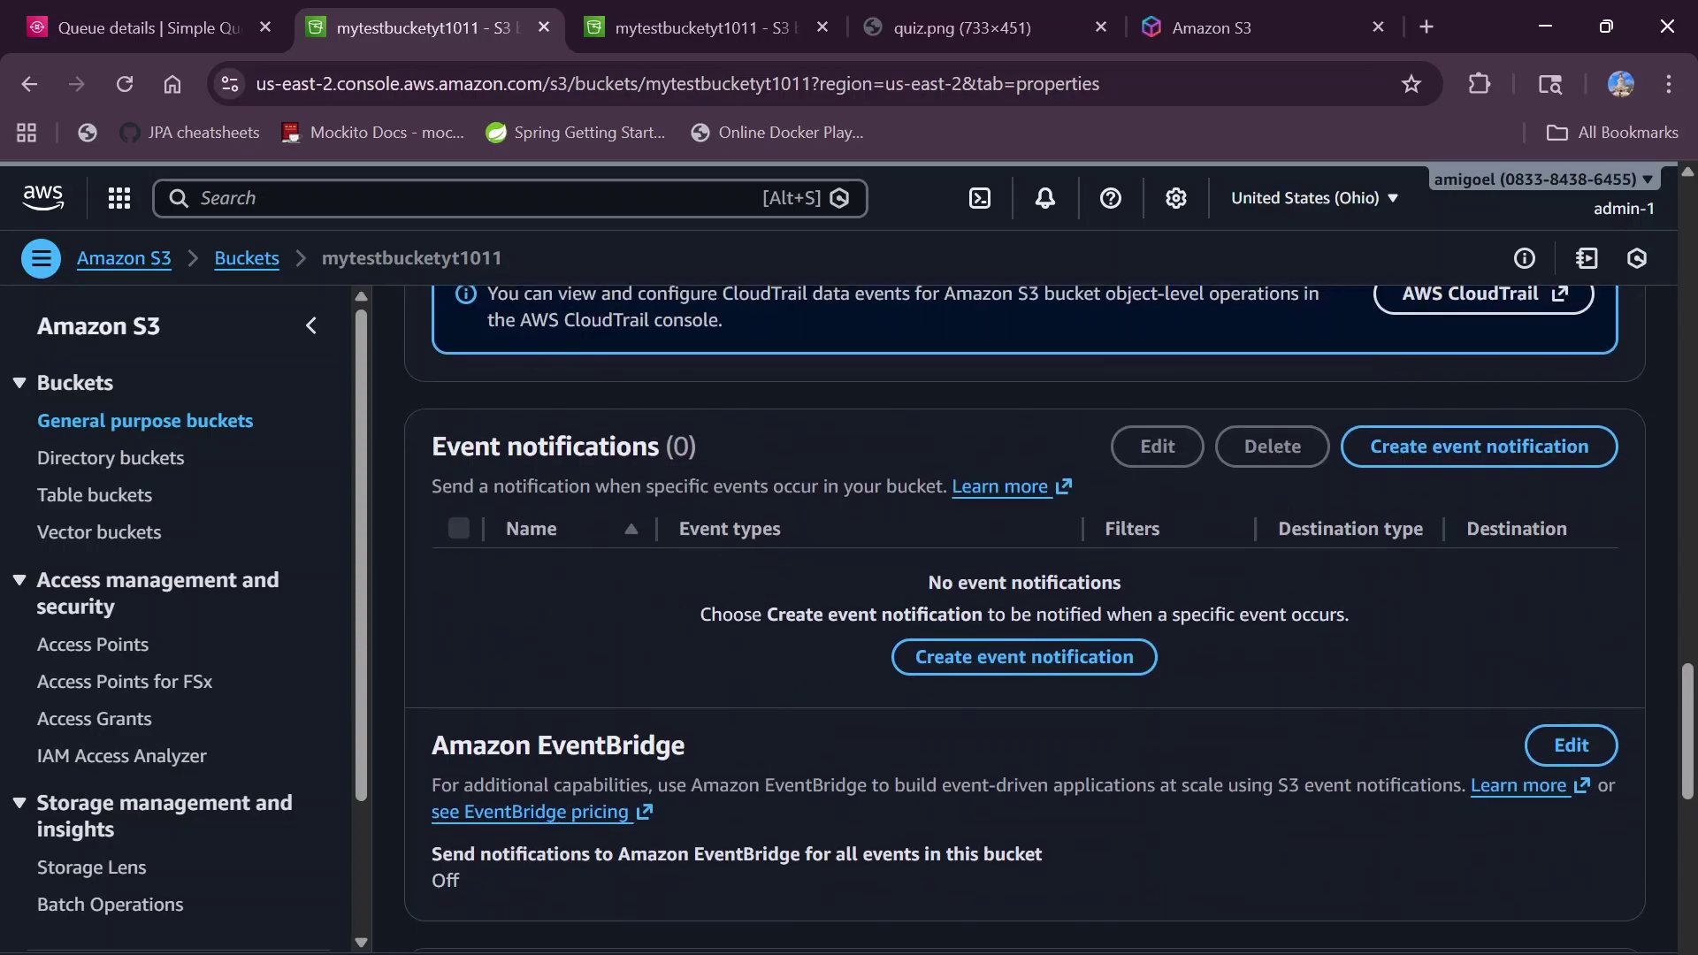
drag(432, 487, 937, 488)
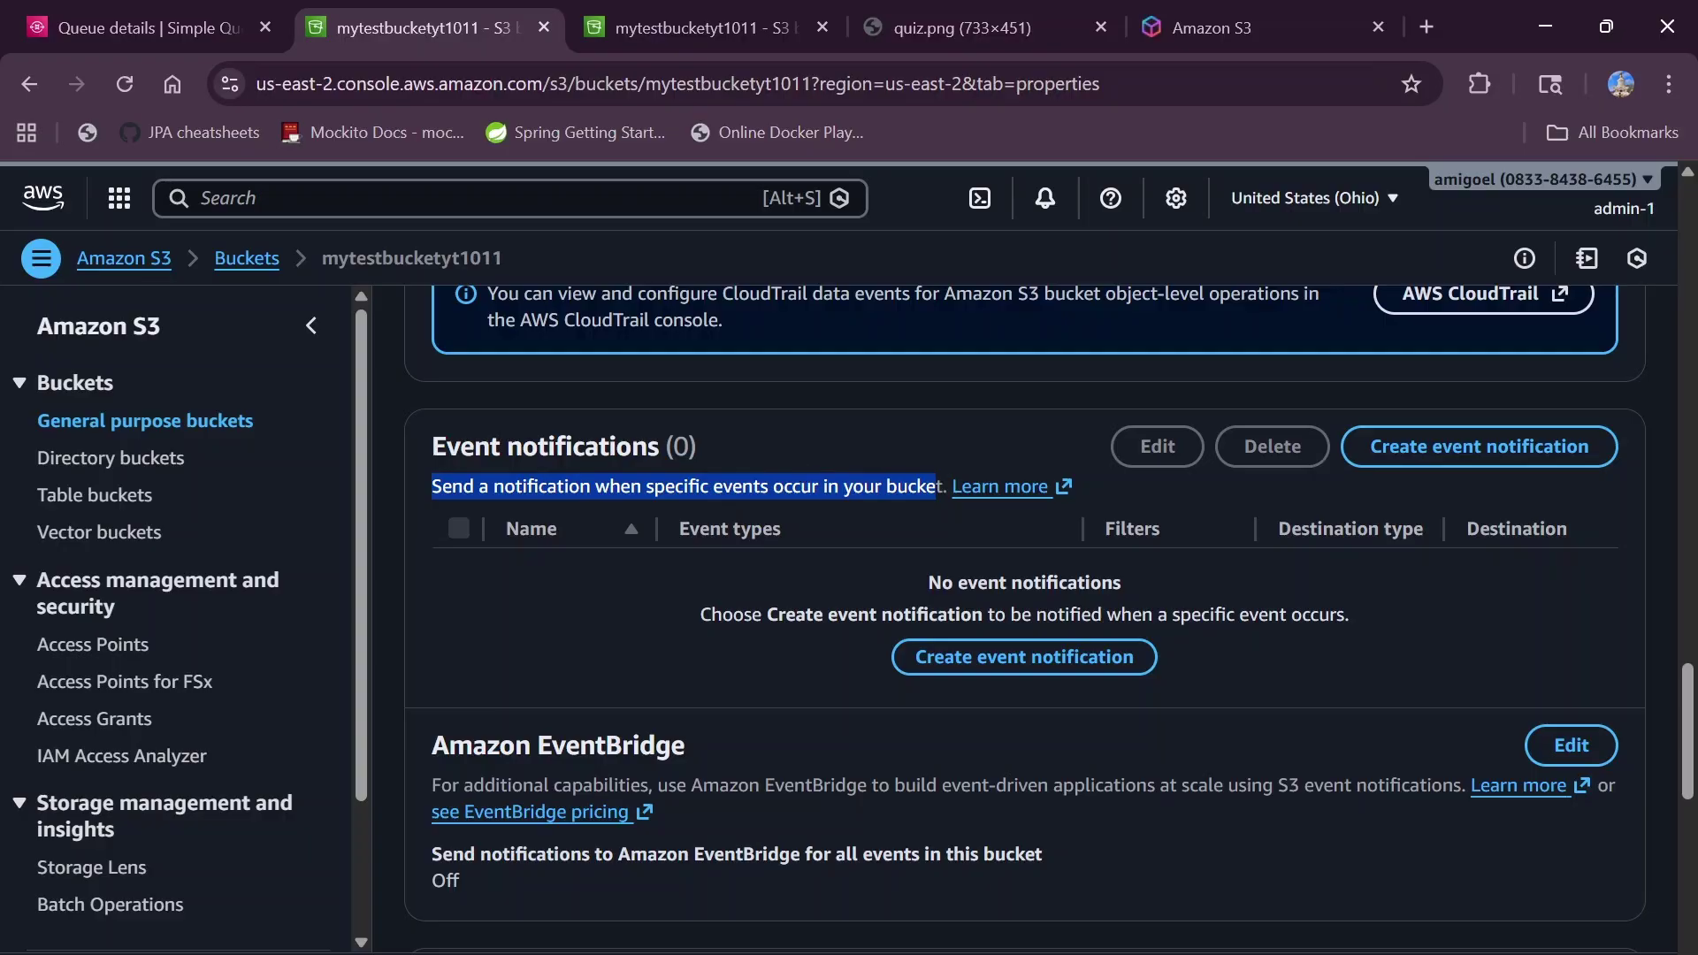
- Start creating an event notification for mytestbucketyt1011 and name it UploadImageEvent
click(947, 671)
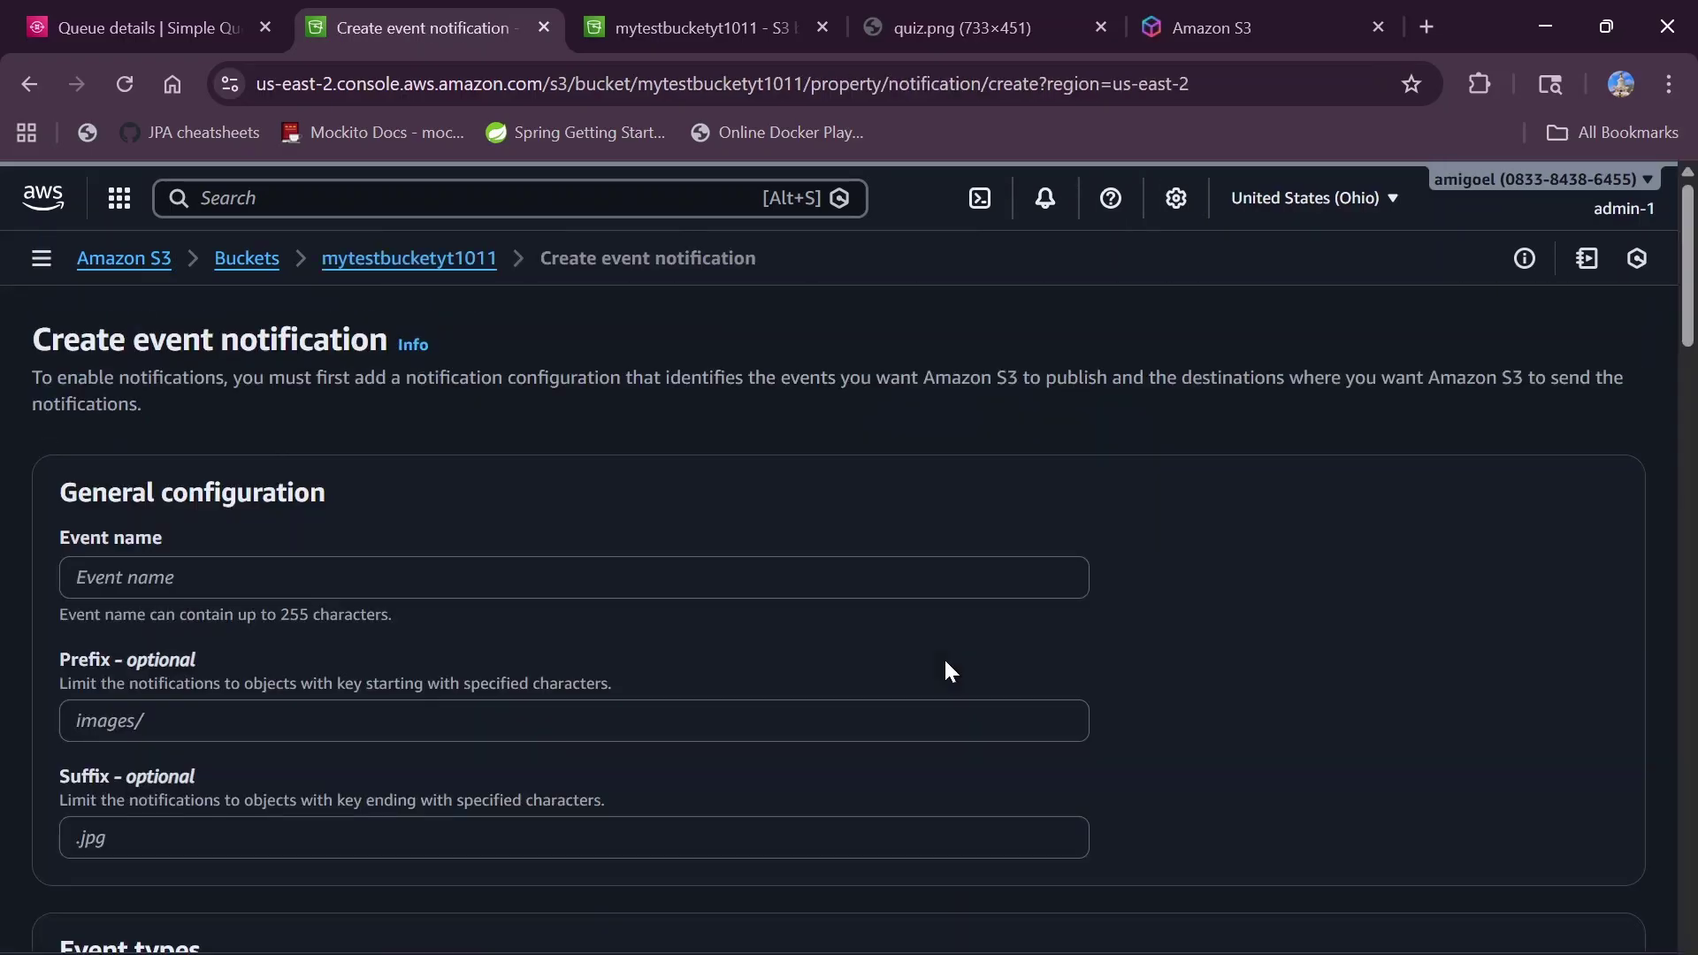
click(574, 578)
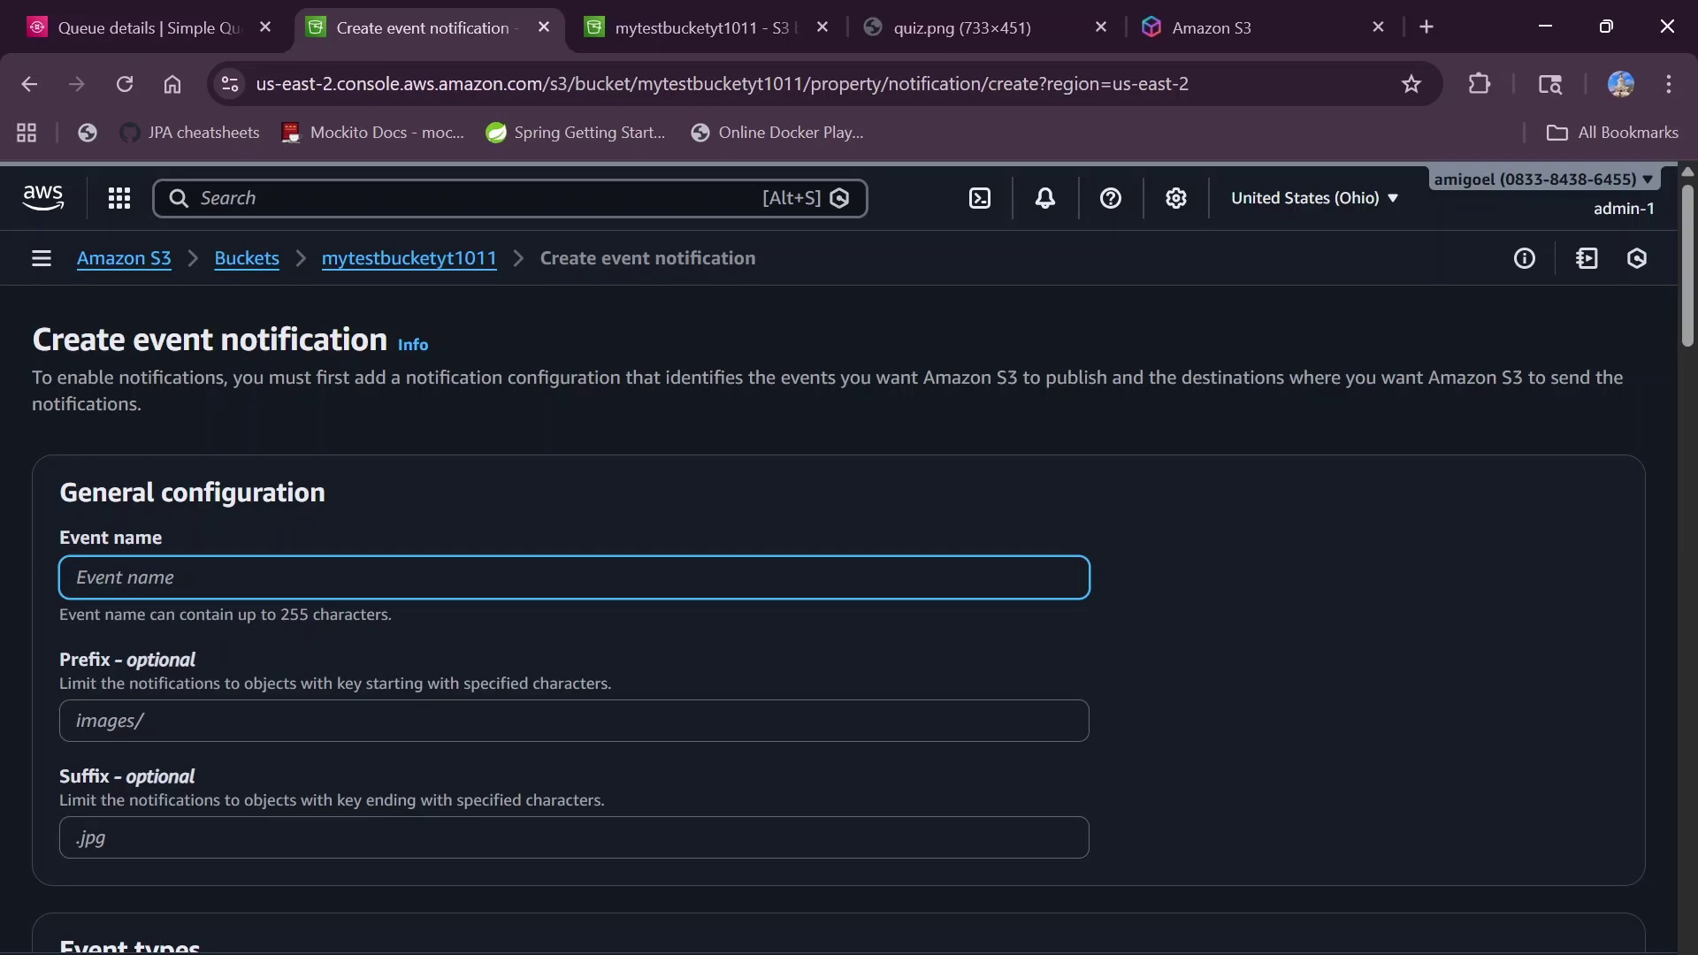
text(UploadImageEve)
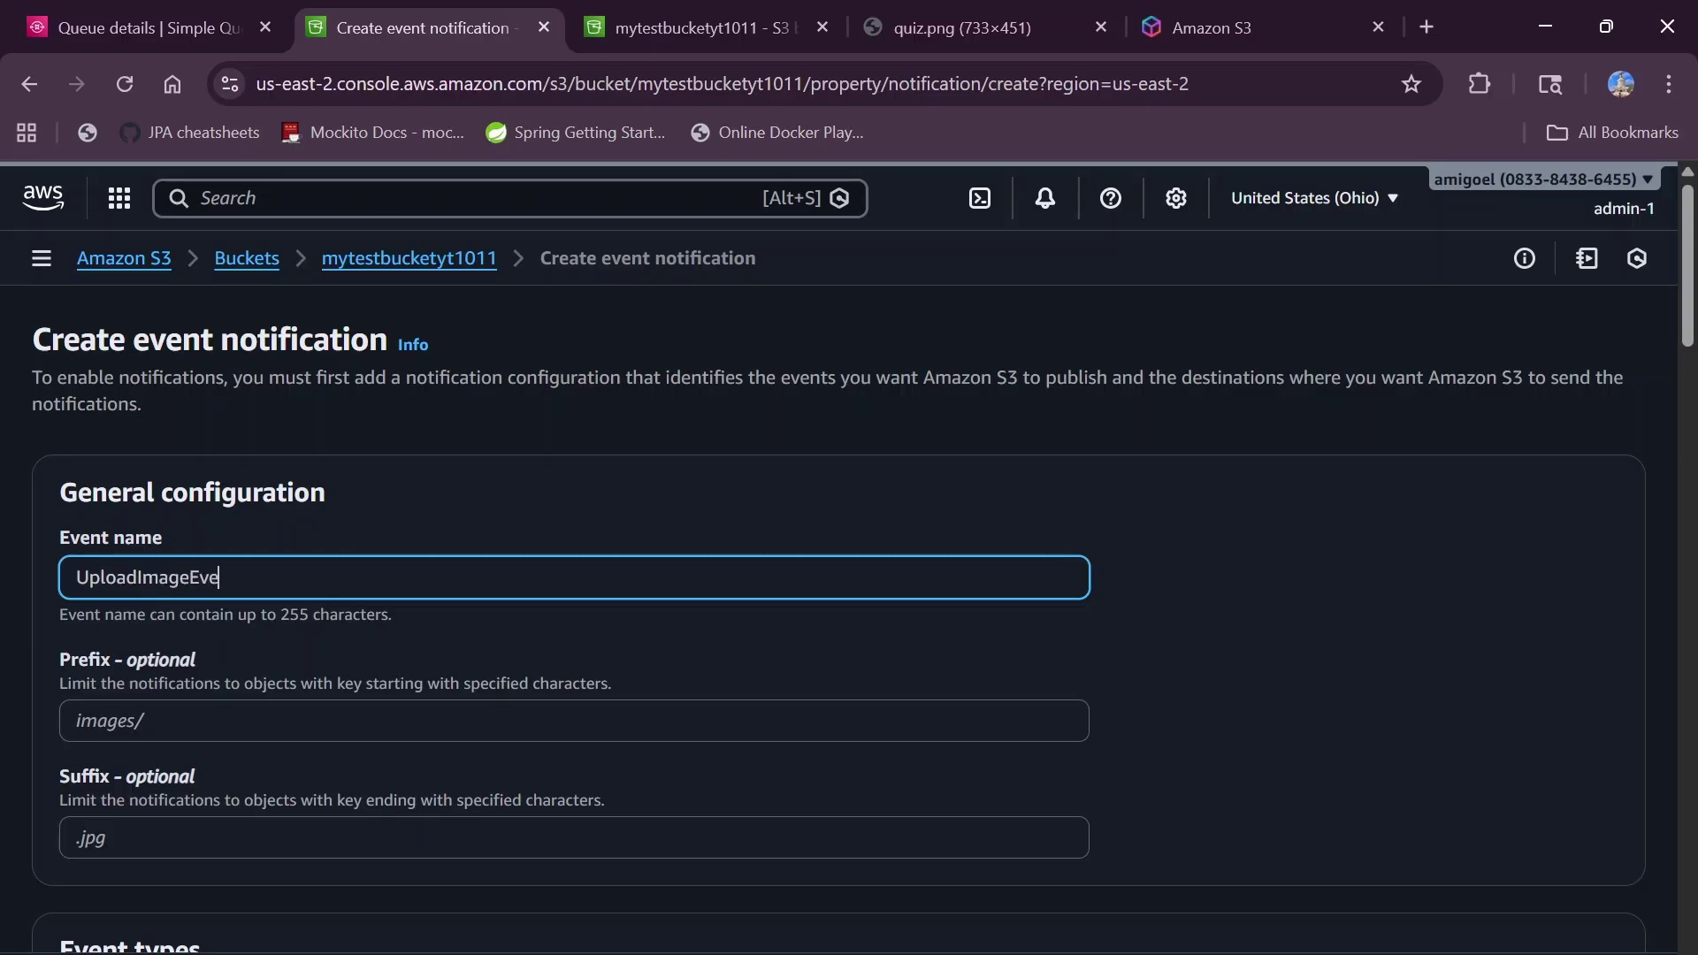
text(nt)
- Leave the prefix and suffix empty, select the Put, Post and All object removal event types, and go to the destination options
scroll(838, 610, down, 3)
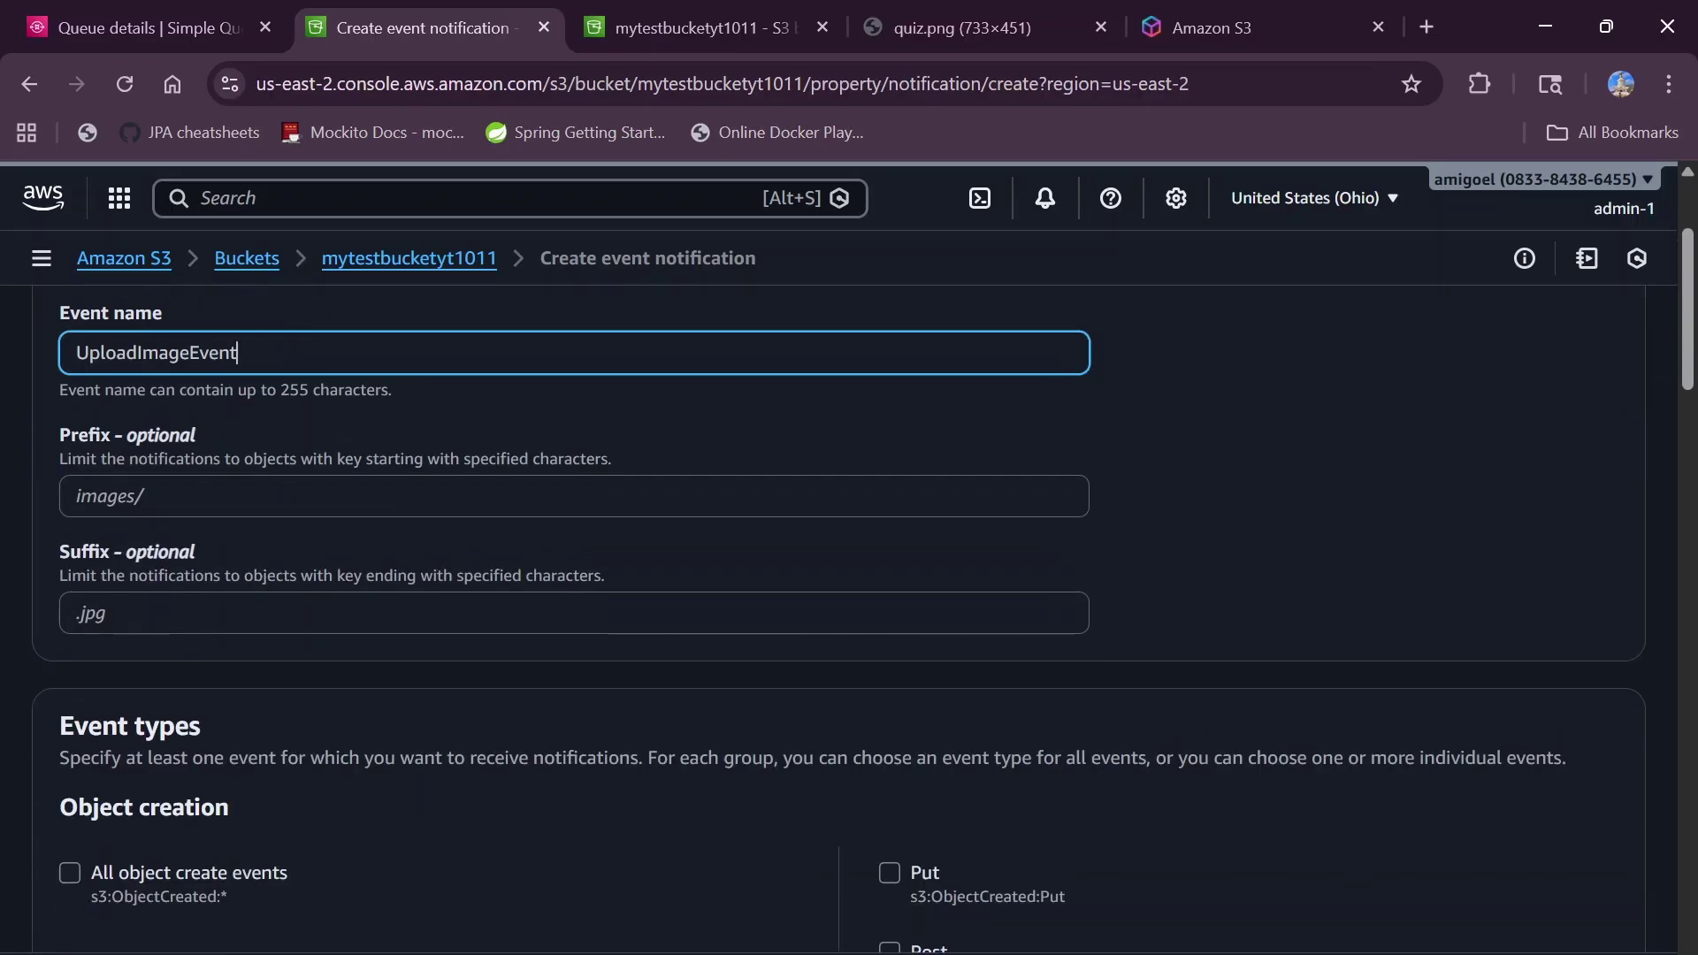
scroll(838, 610, up, 2)
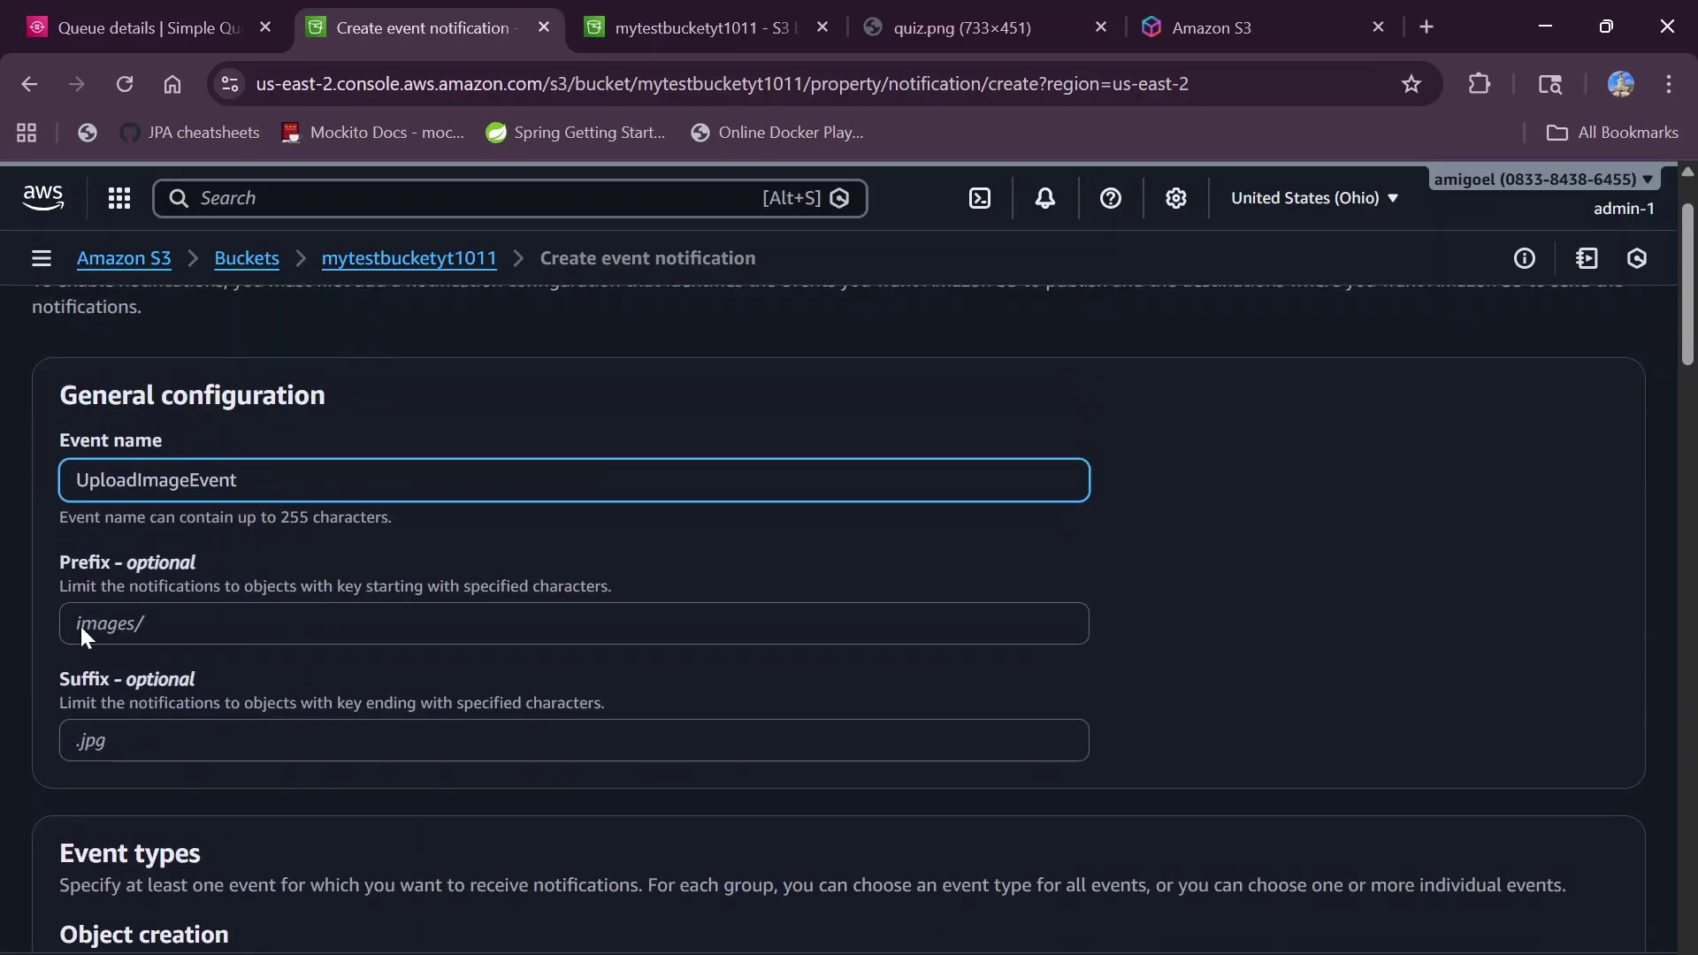
scroll(217, 765, down, 3)
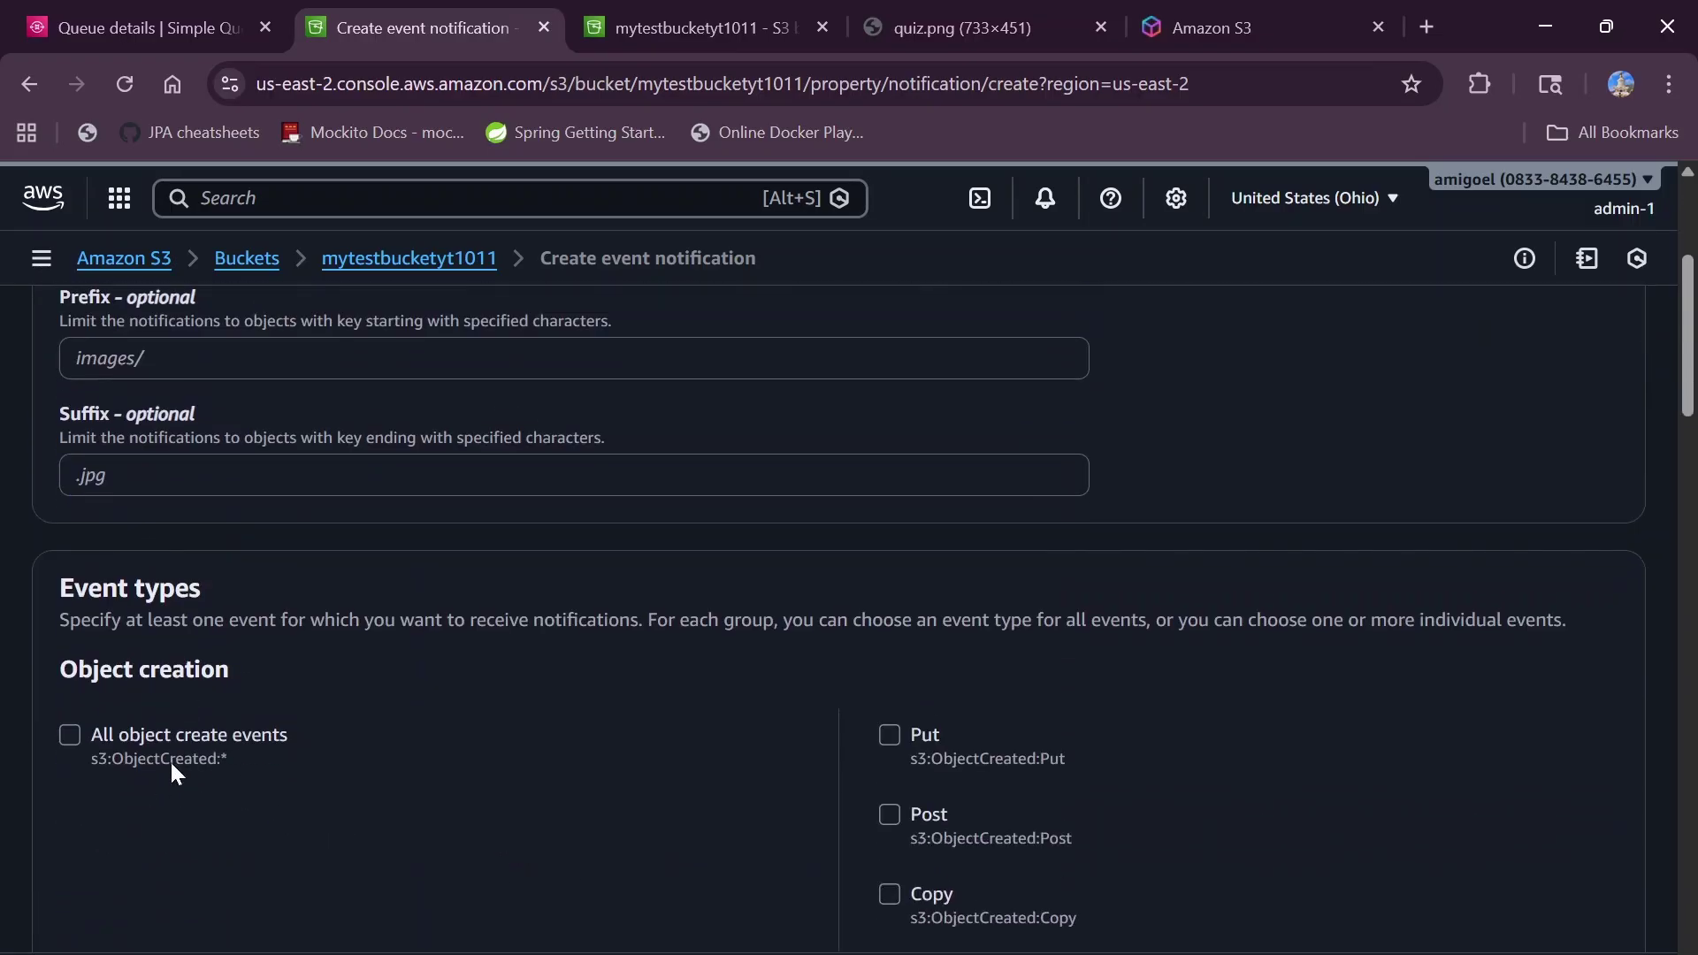
scroll(310, 692, down, 3)
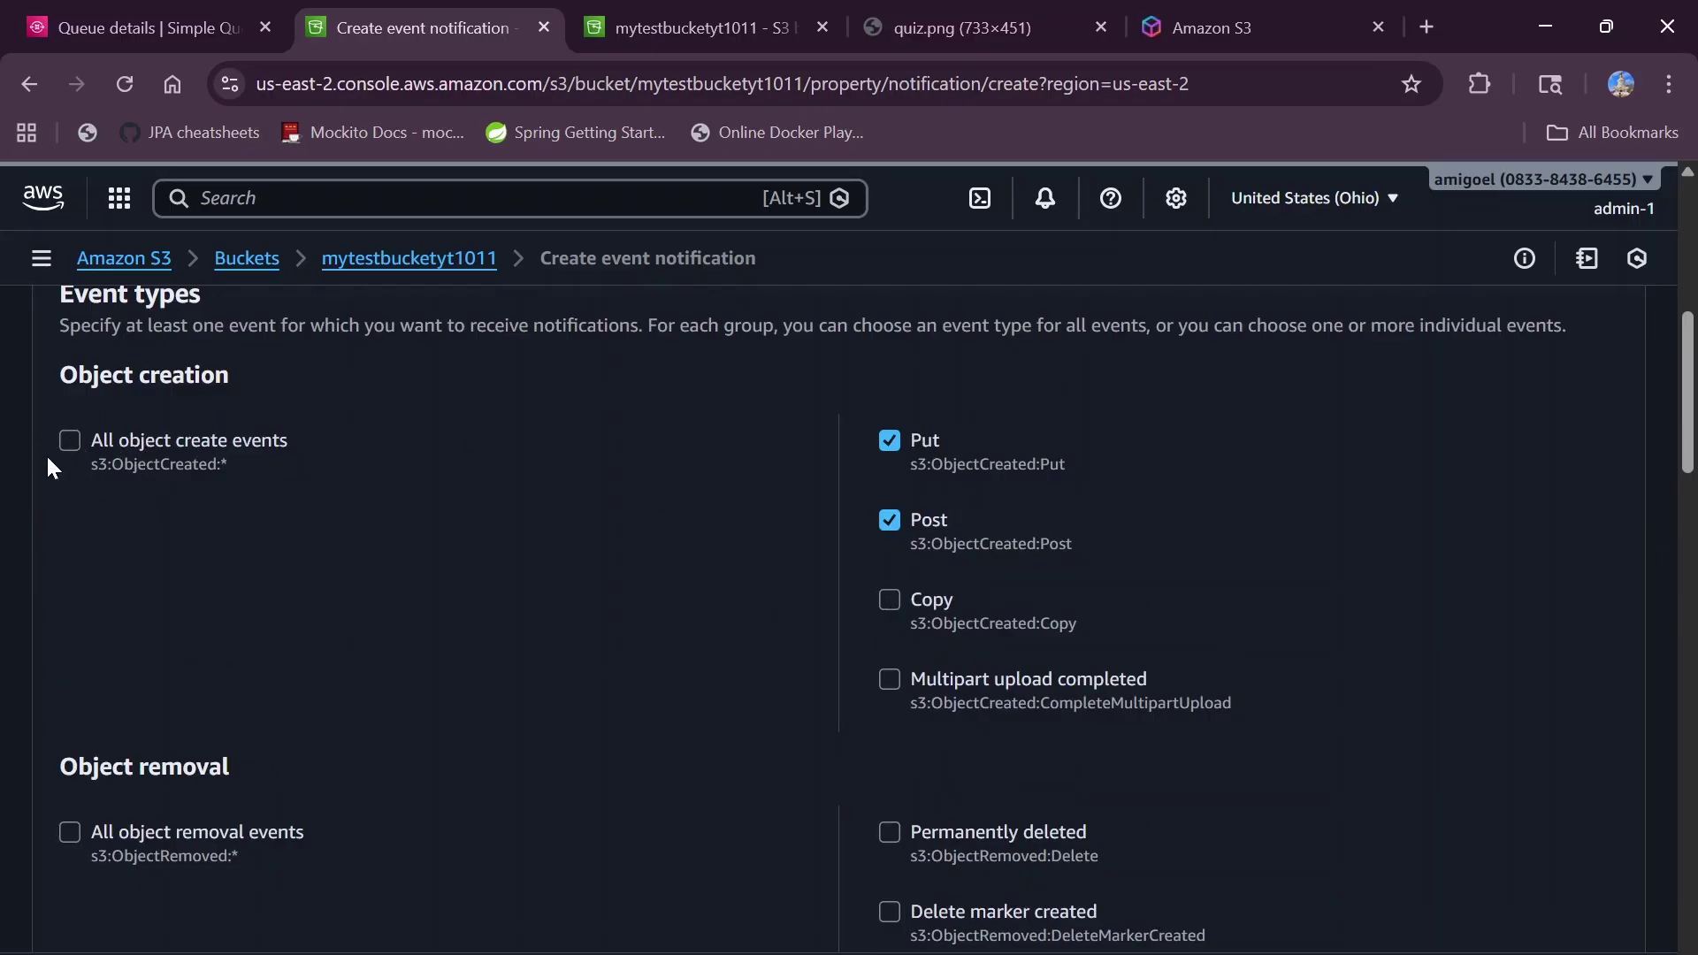
scroll(321, 880, down, 3)
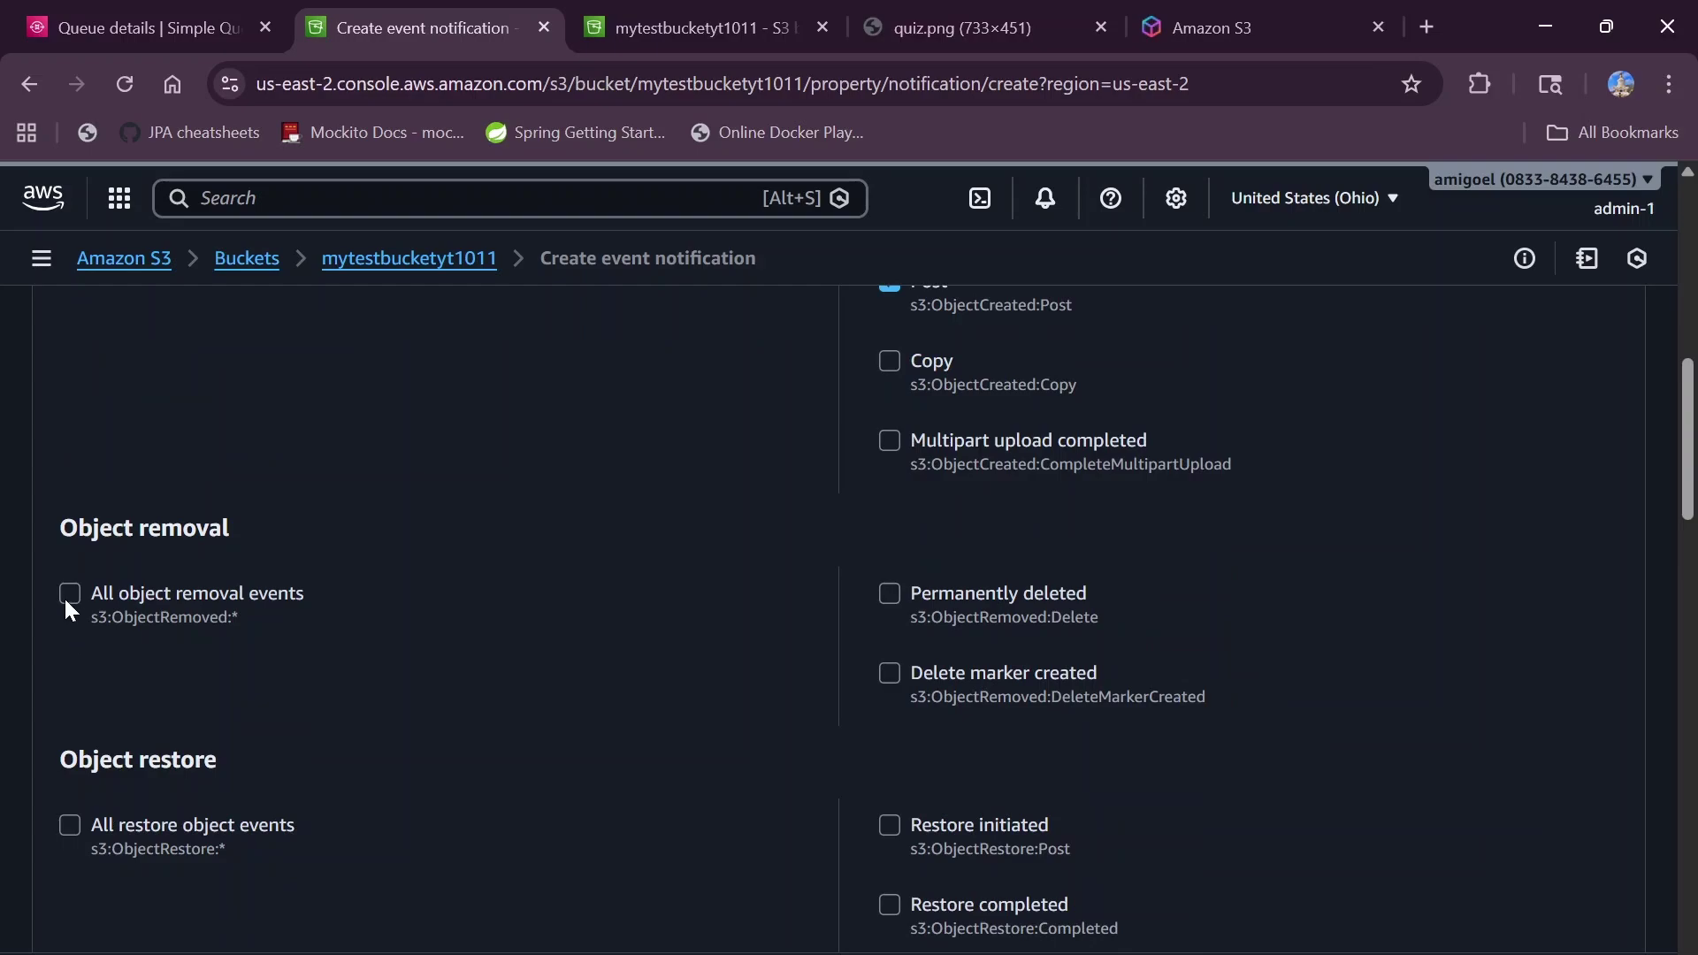
scroll(345, 702, down, 2)
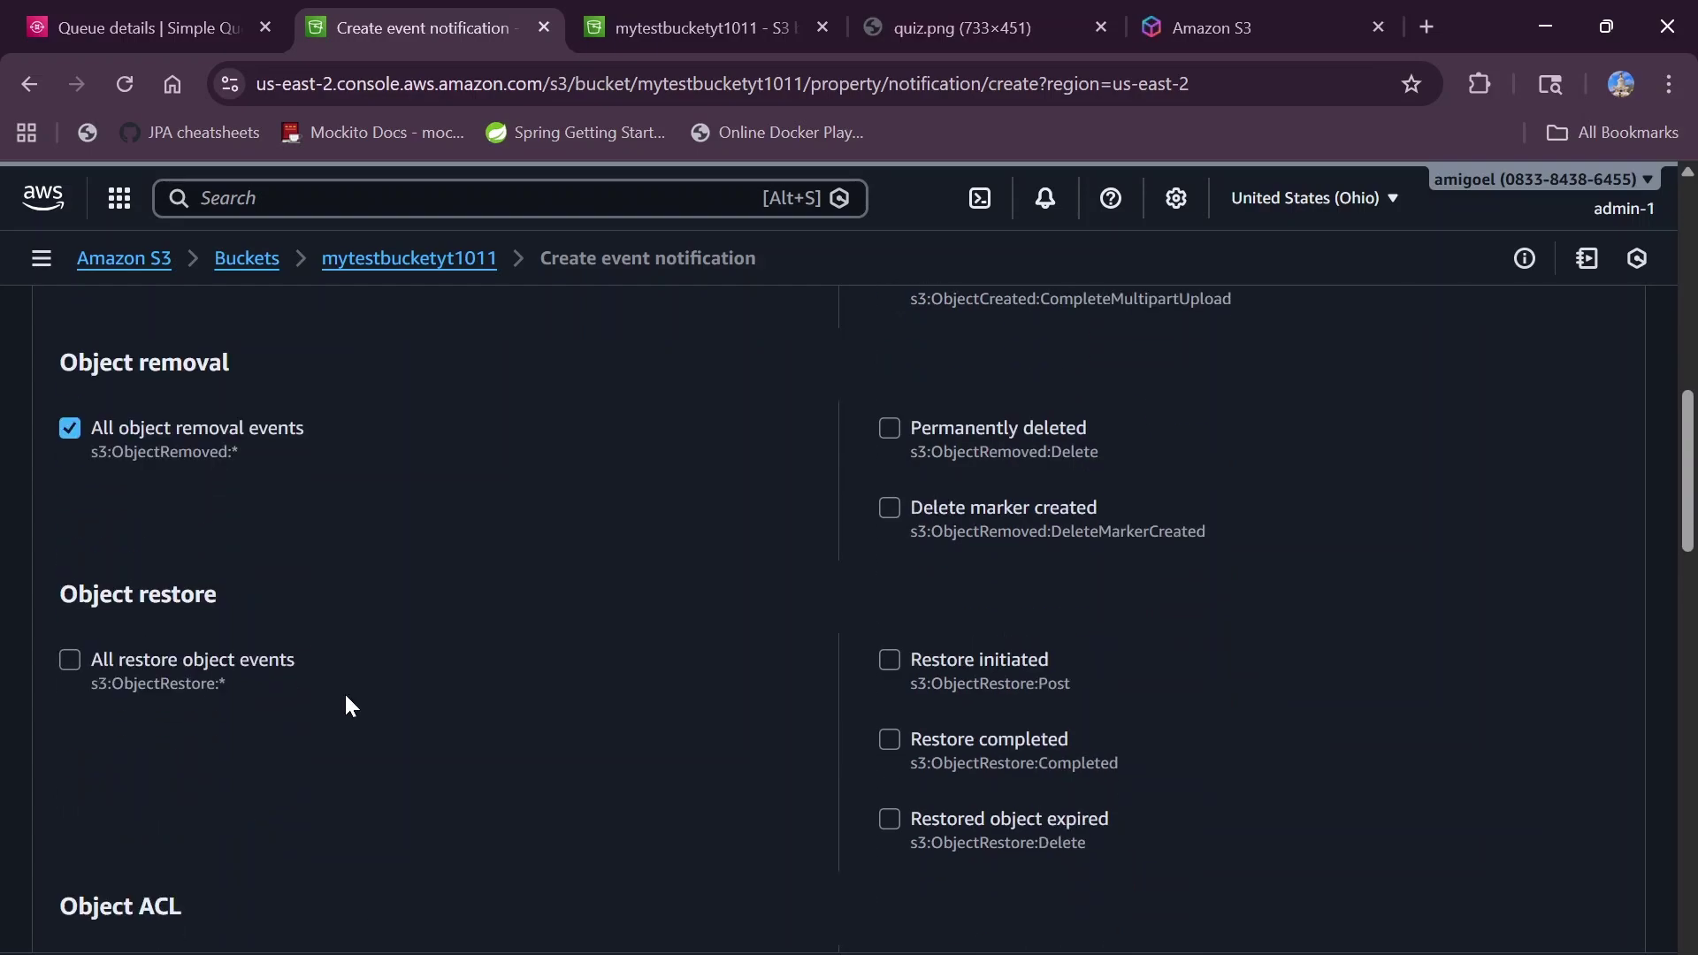
scroll(311, 764, down, 5)
scroll(313, 759, down, 10)
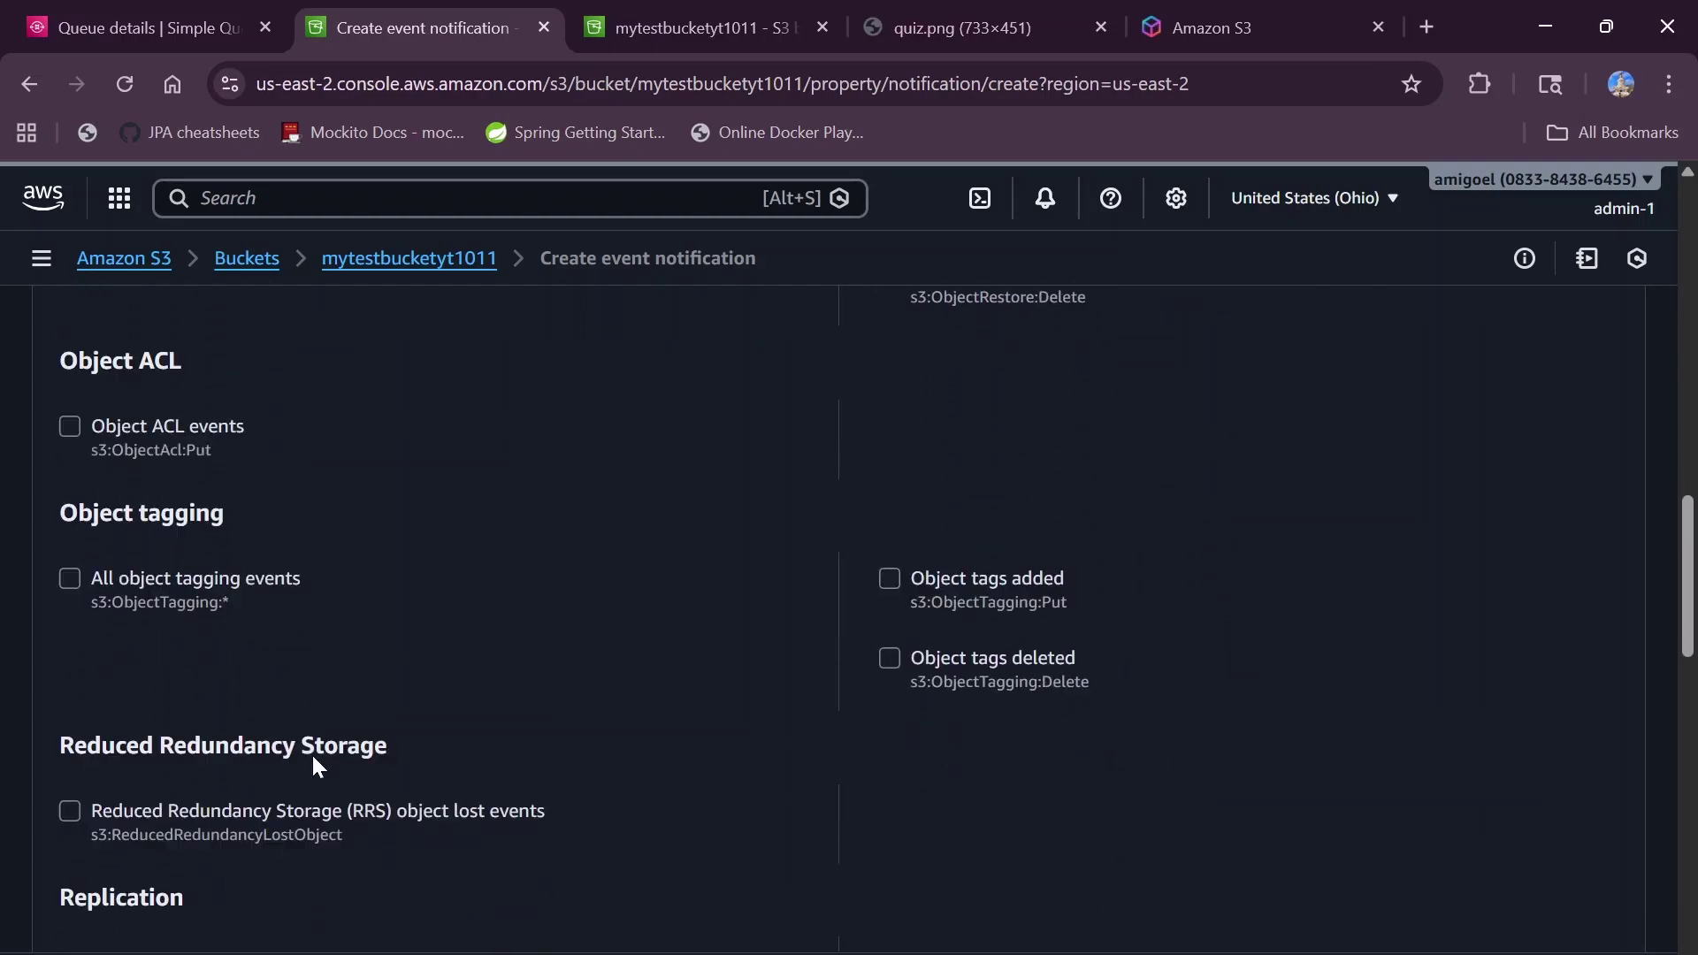
scroll(312, 766, down, 7)
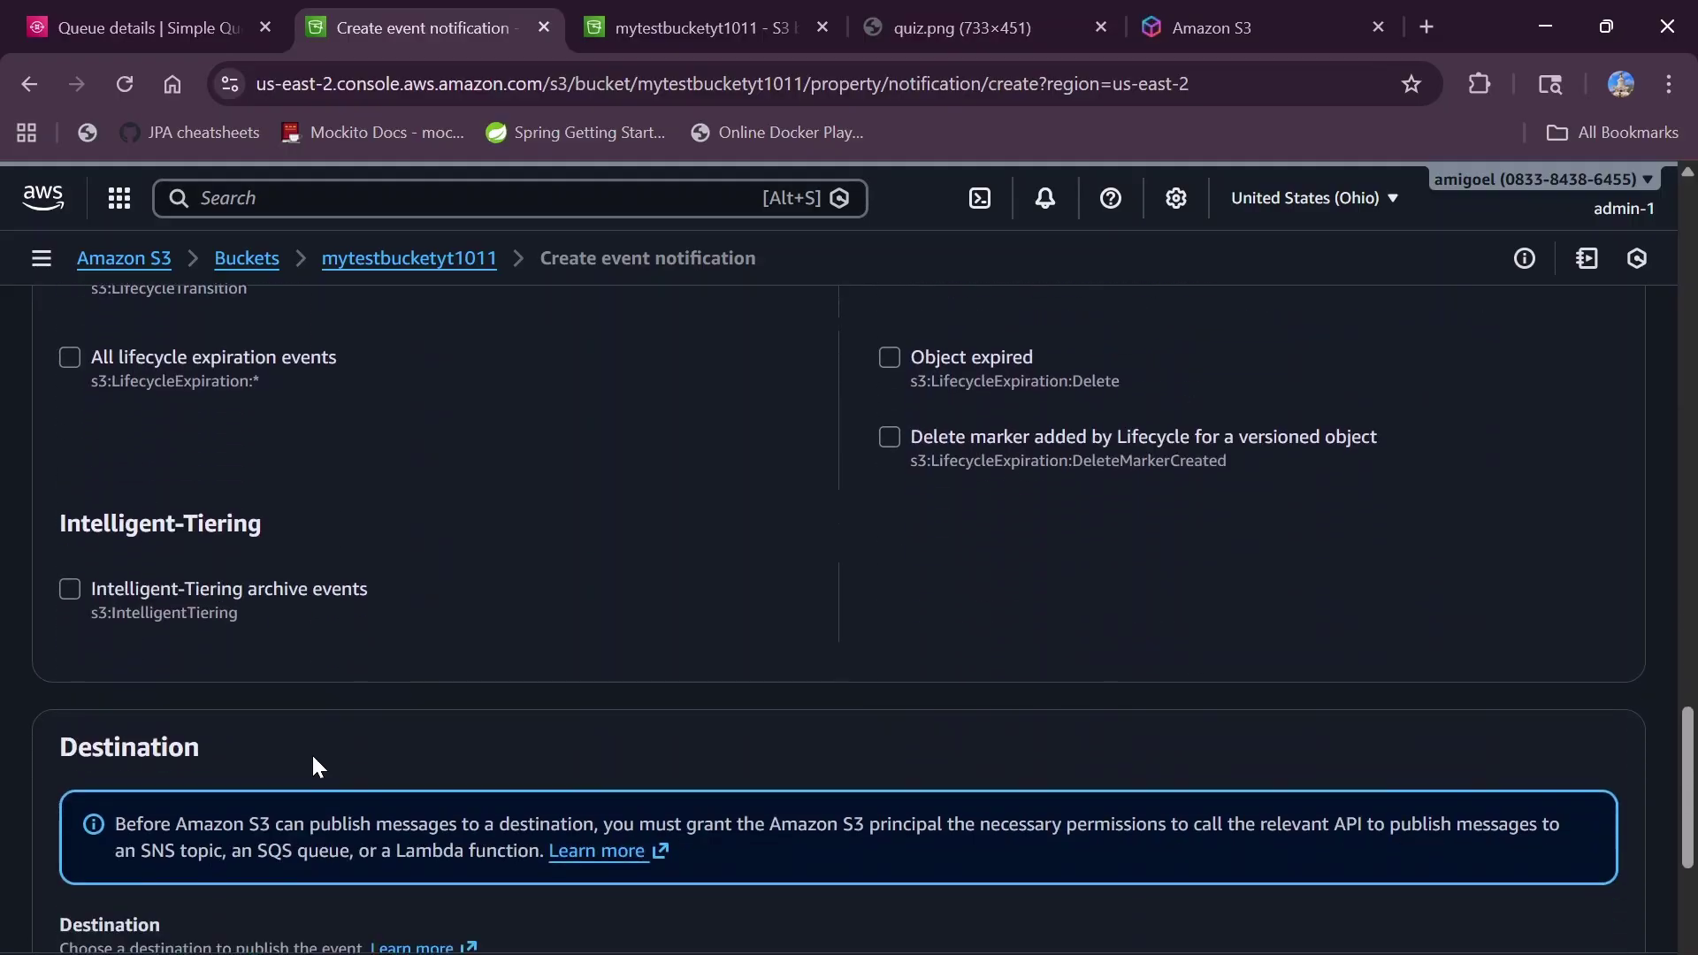
scroll(350, 778, down, 3)
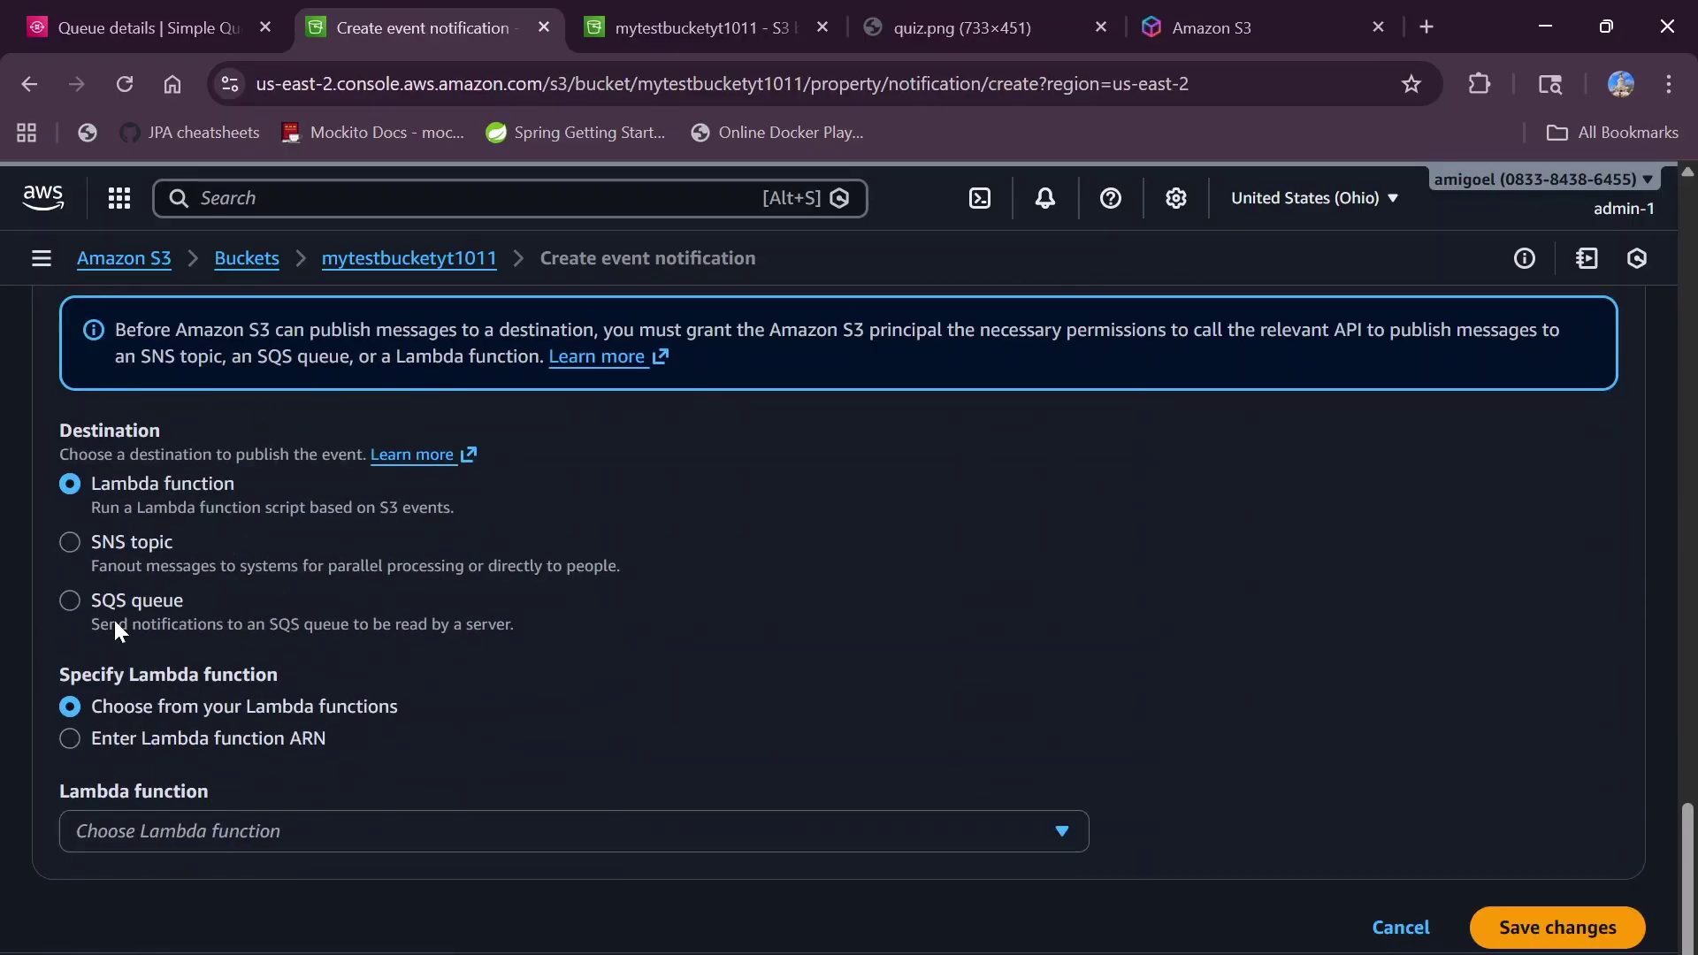
- Choose SQS queue as the notification's destination, and open mydemoqueue's details in Simple Queue Service separately from the notification form
click(70, 602)
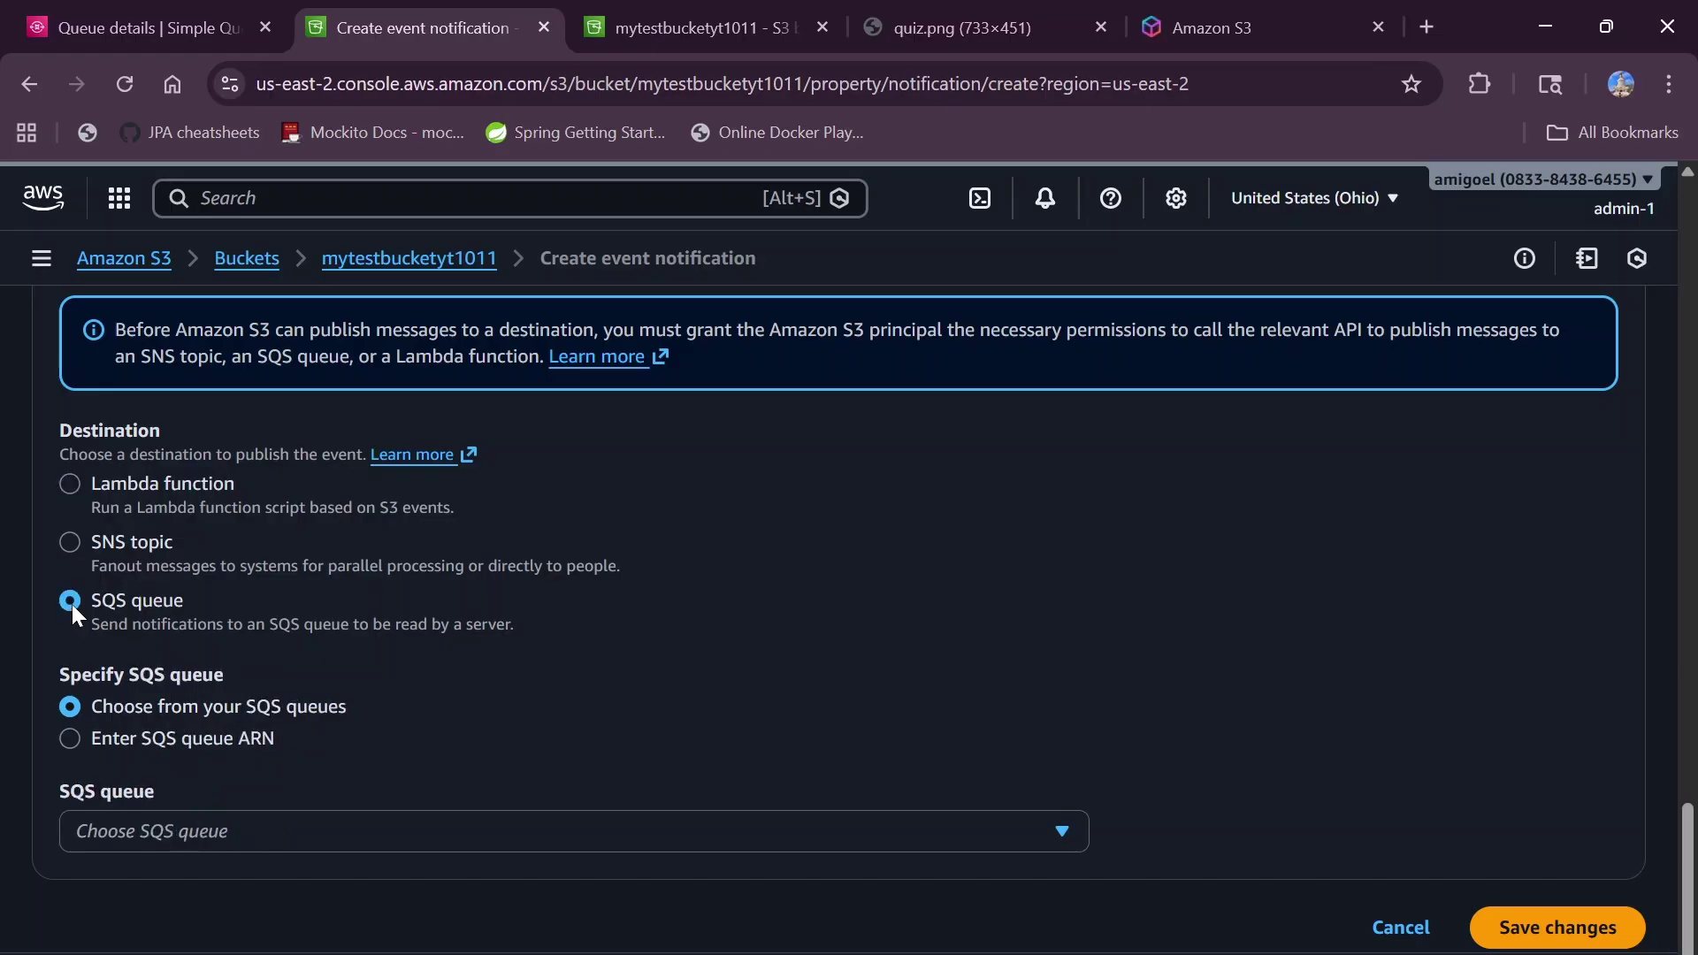
click(652, 20)
key(alt+s)
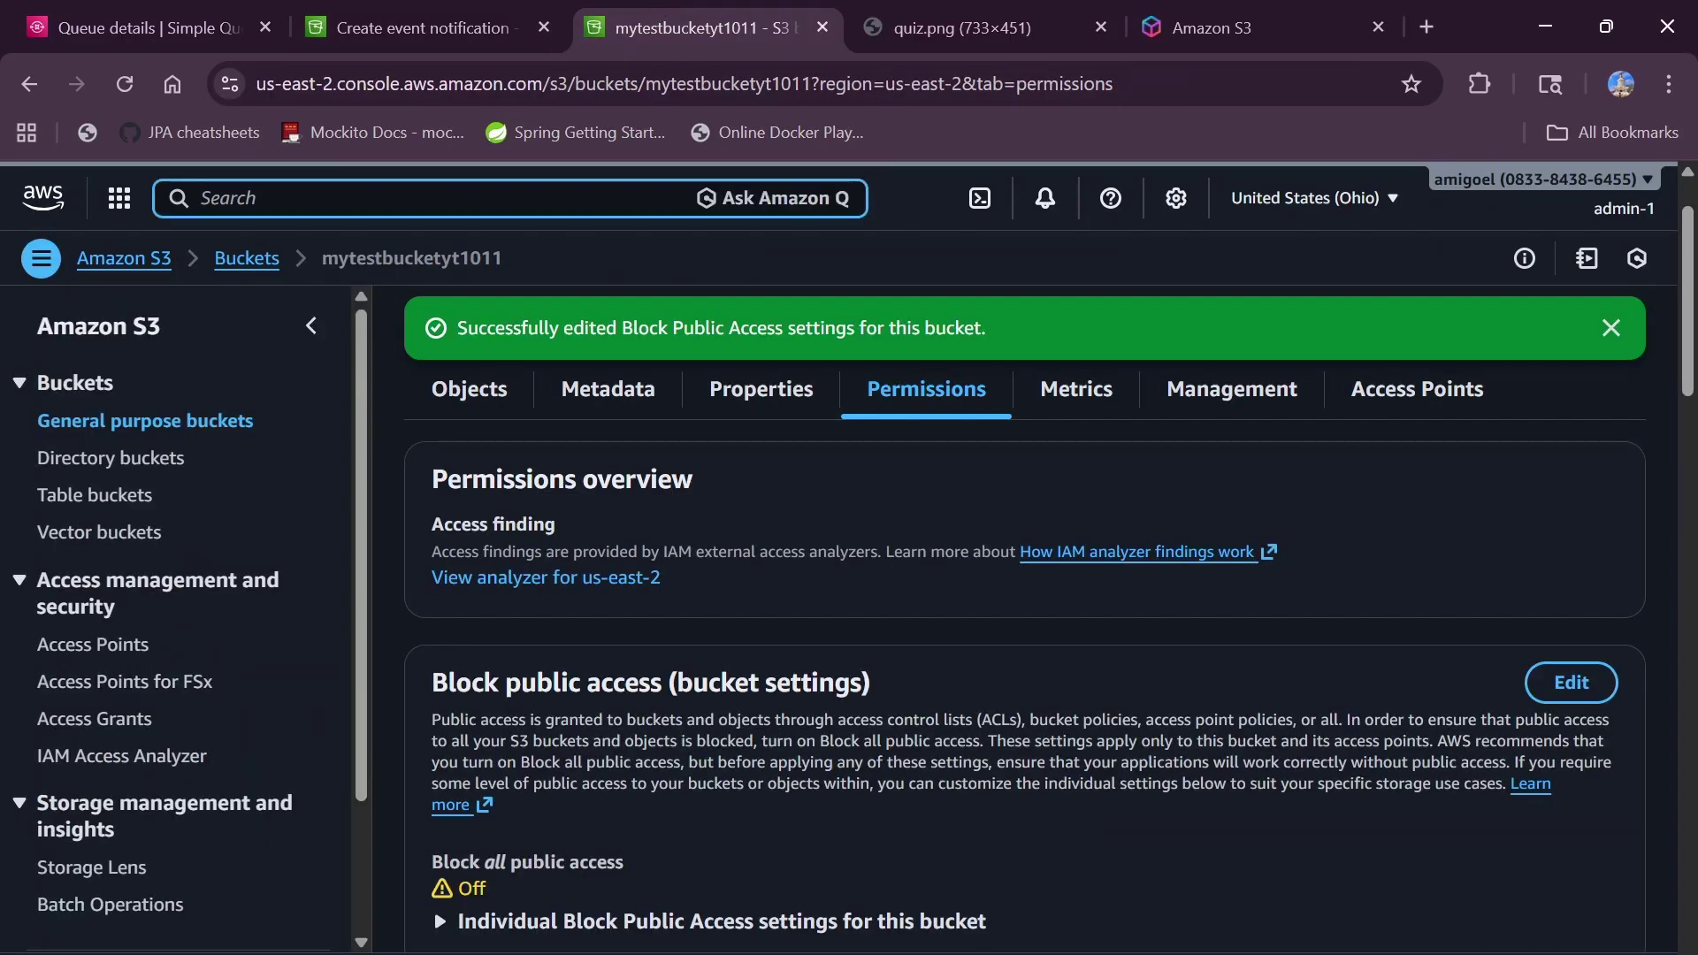
text(sqs)
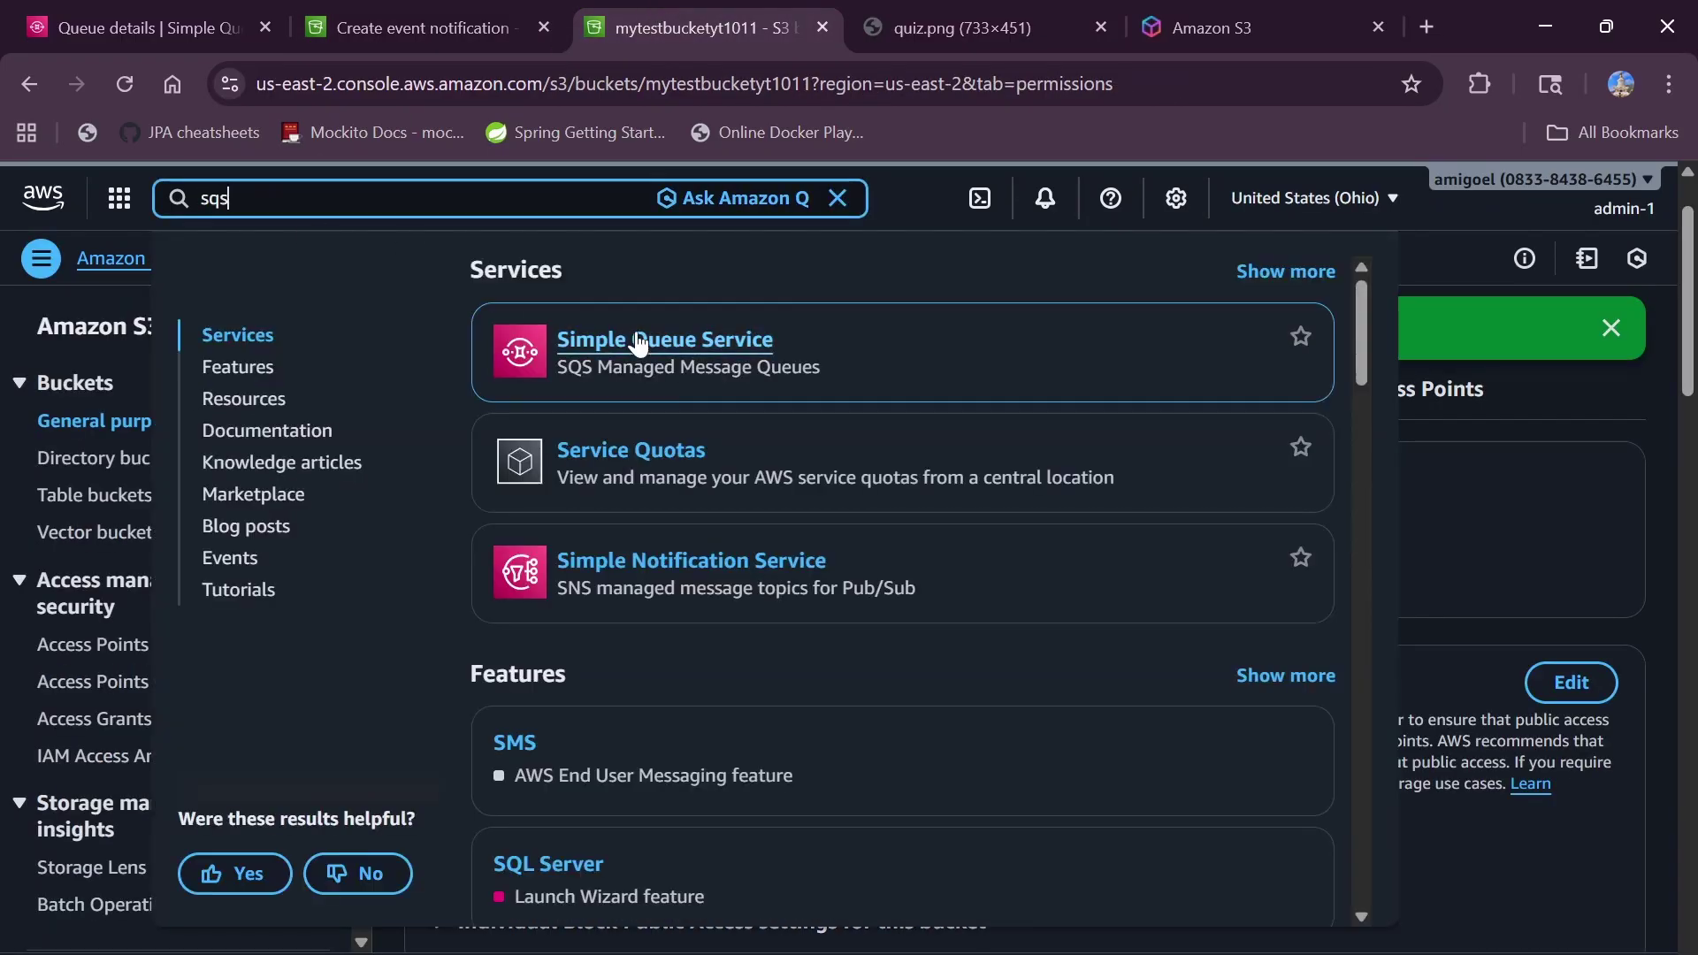
click(635, 332)
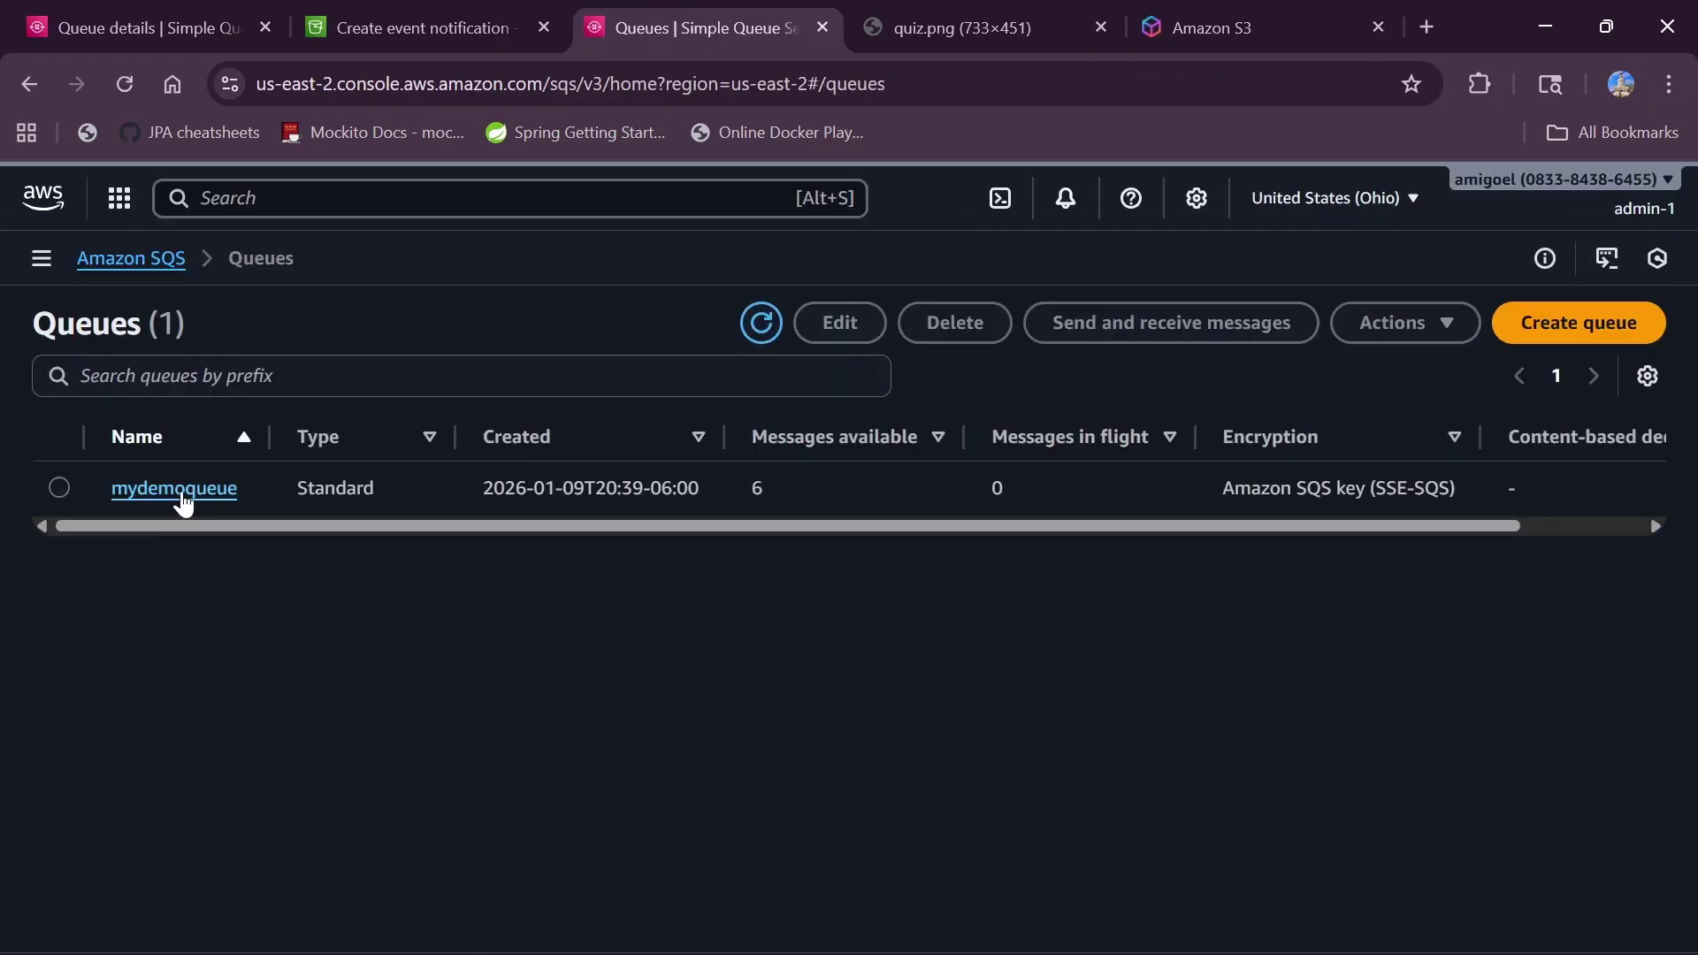
click(177, 488)
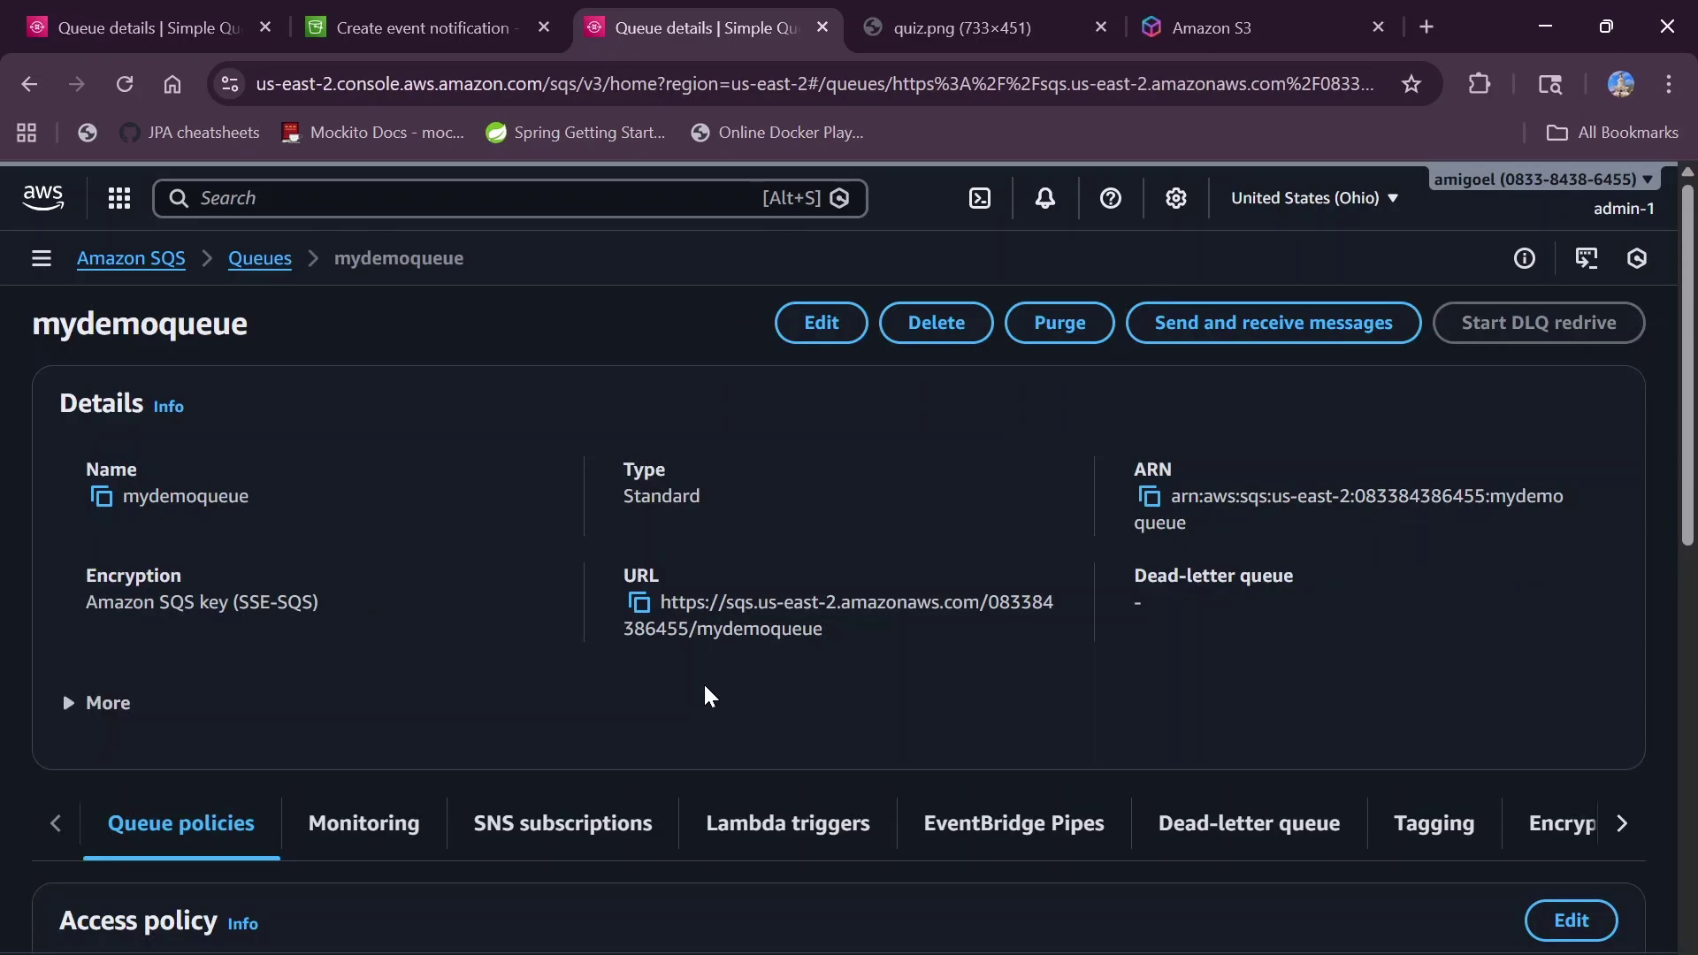
- Return to the event notification form, choose mydemoqueue as the SQS queue, and try to save the notification
click(417, 12)
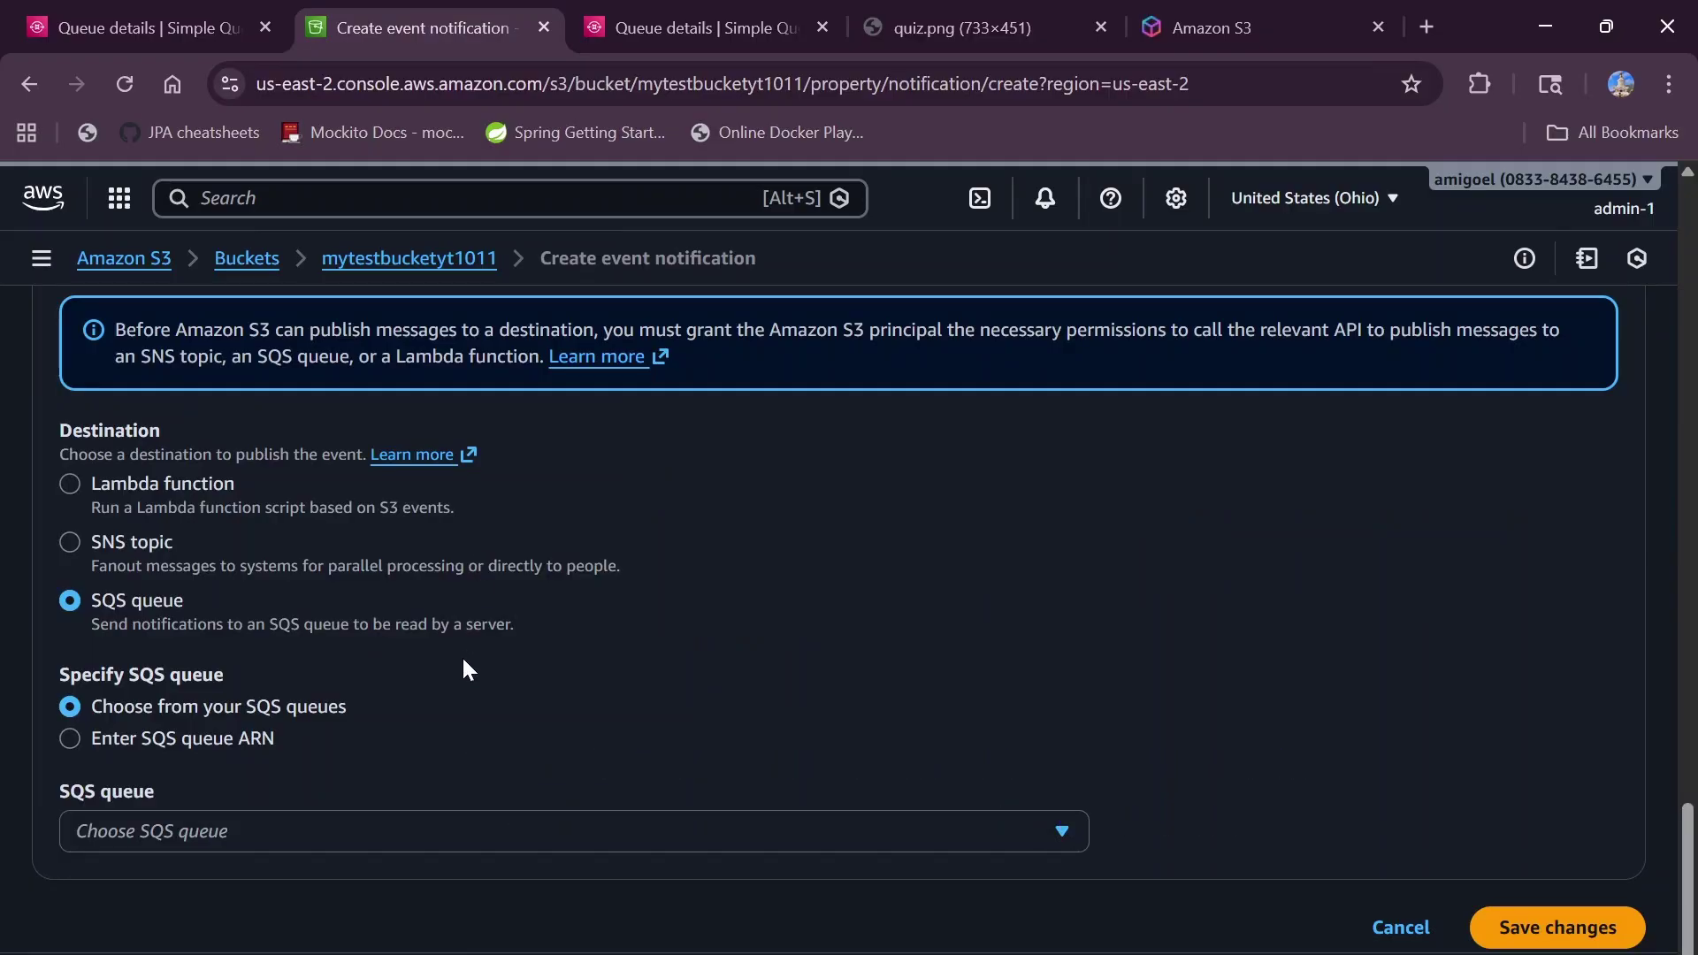
scroll(477, 698, down, 1)
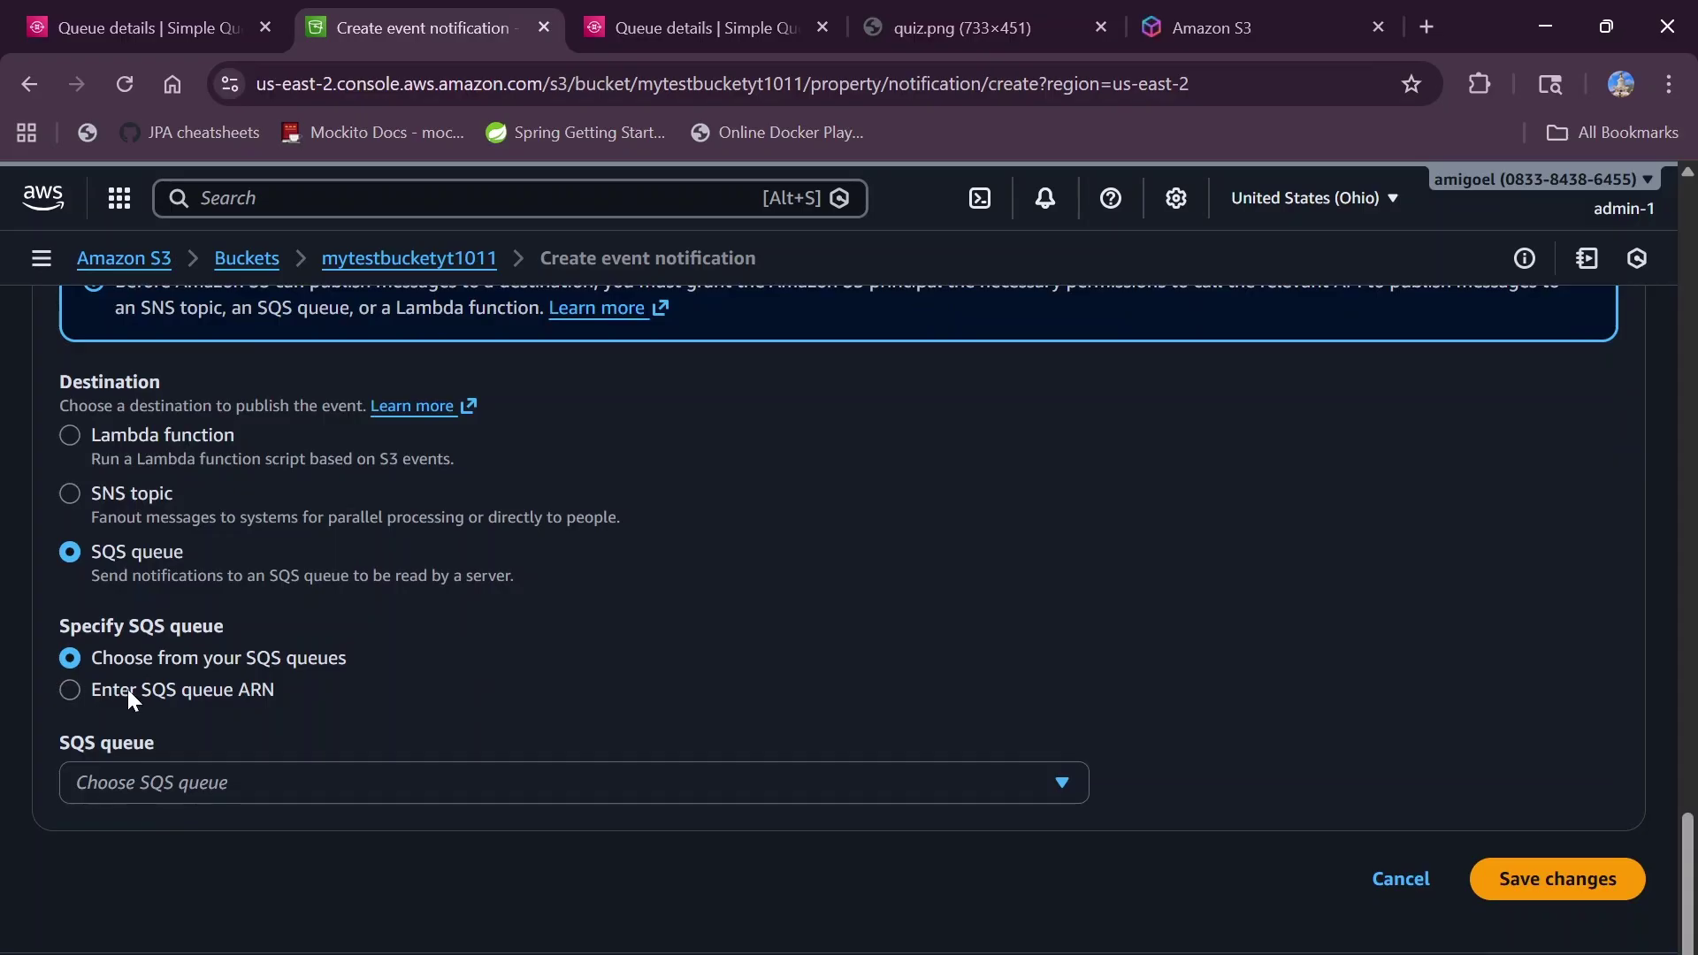
click(232, 767)
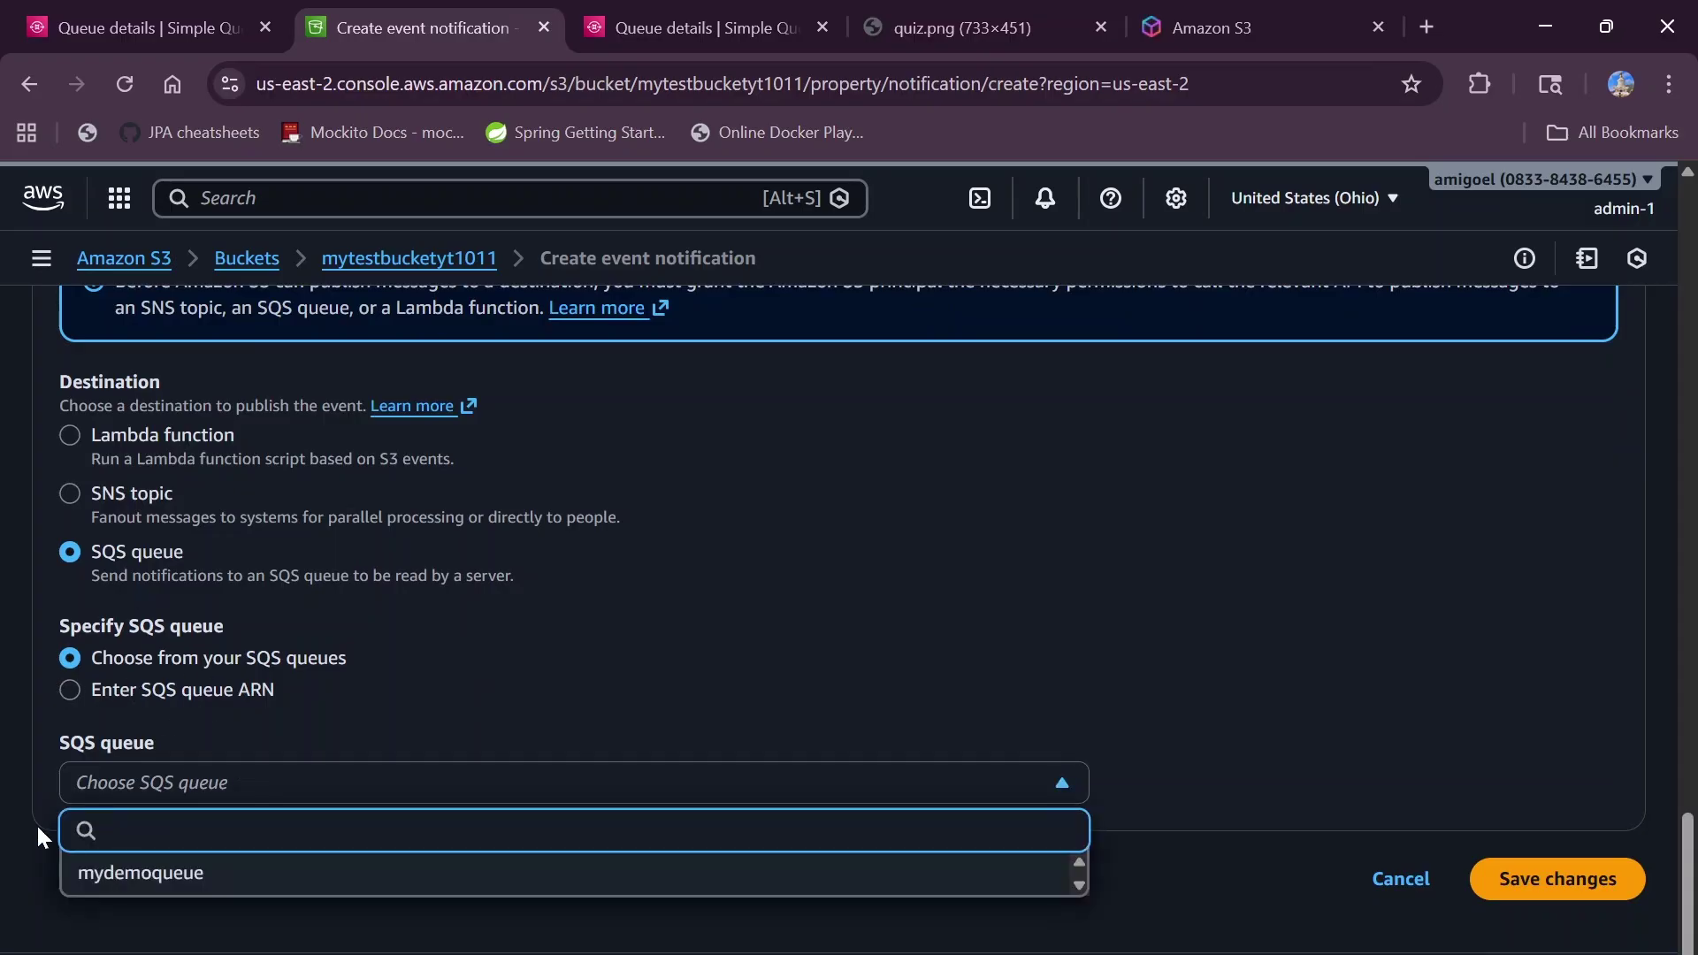
click(144, 876)
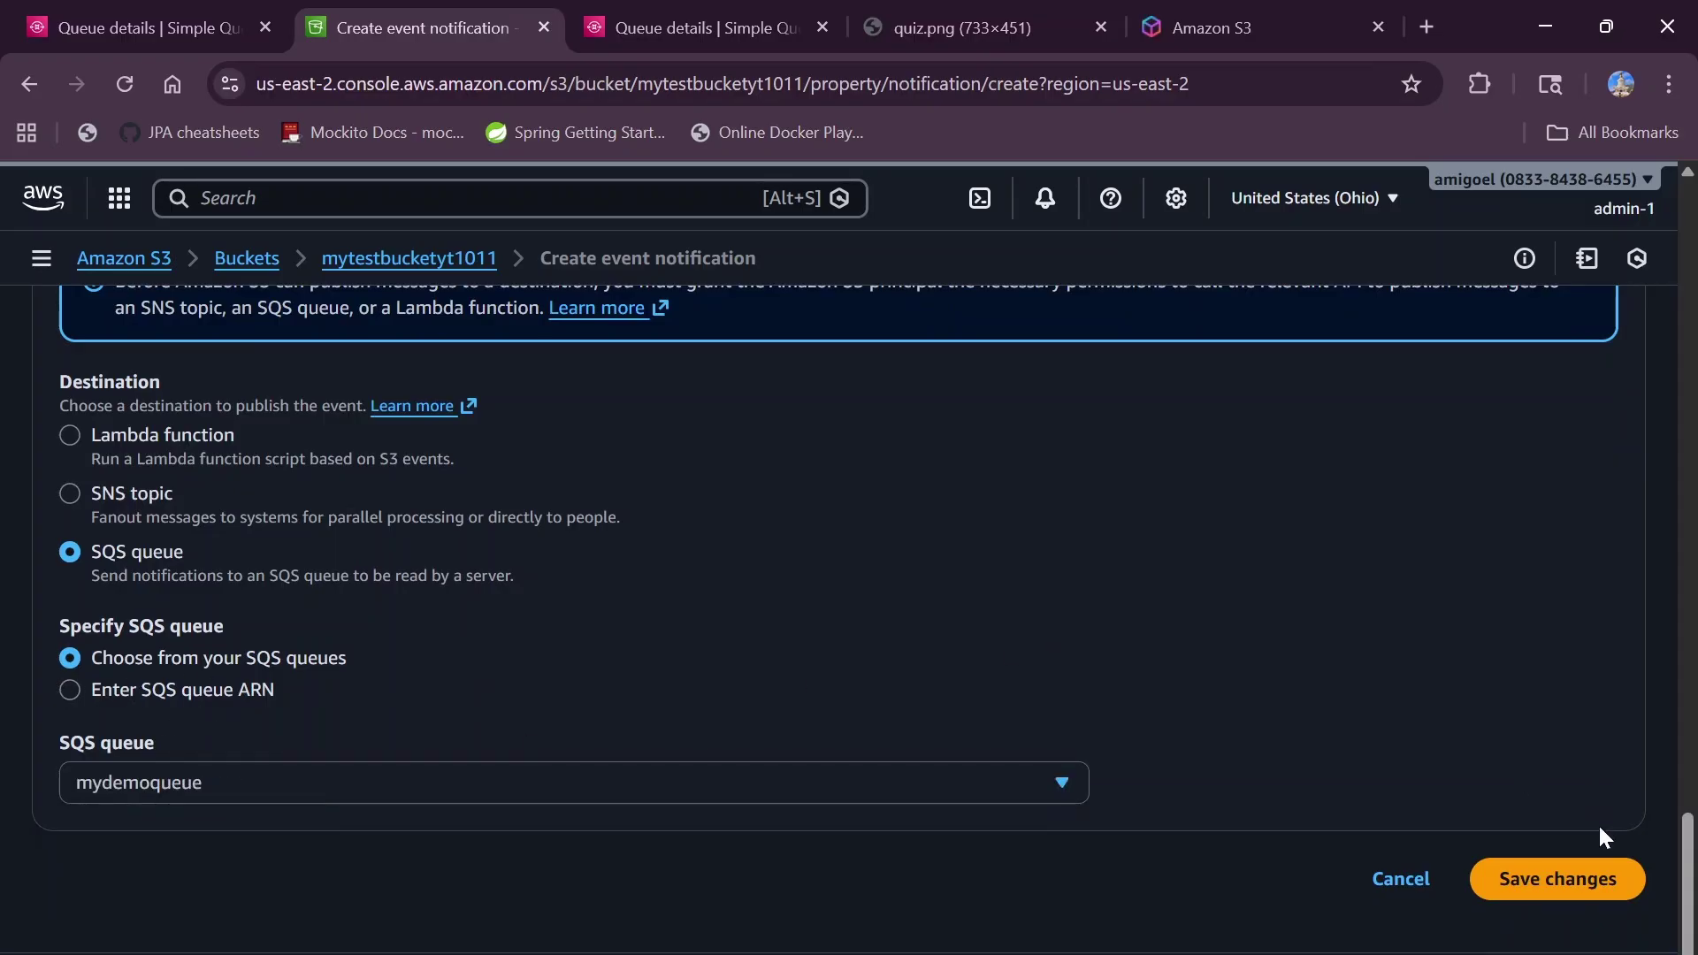
click(1562, 879)
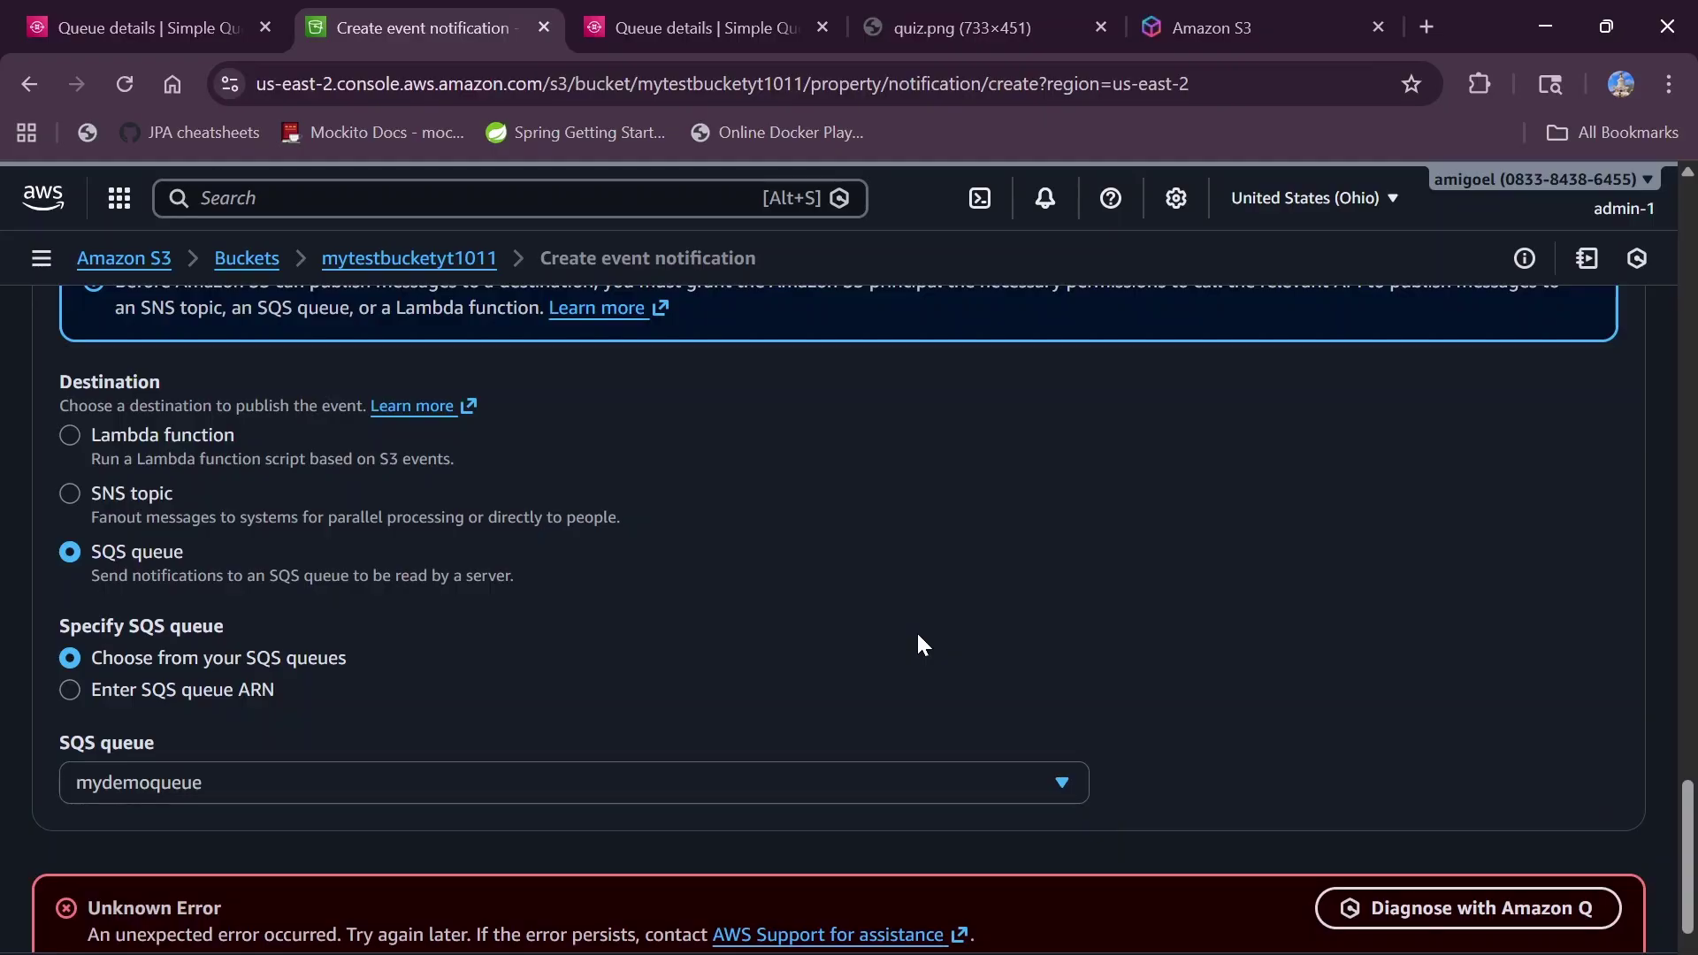
scroll(920, 644, down, 3)
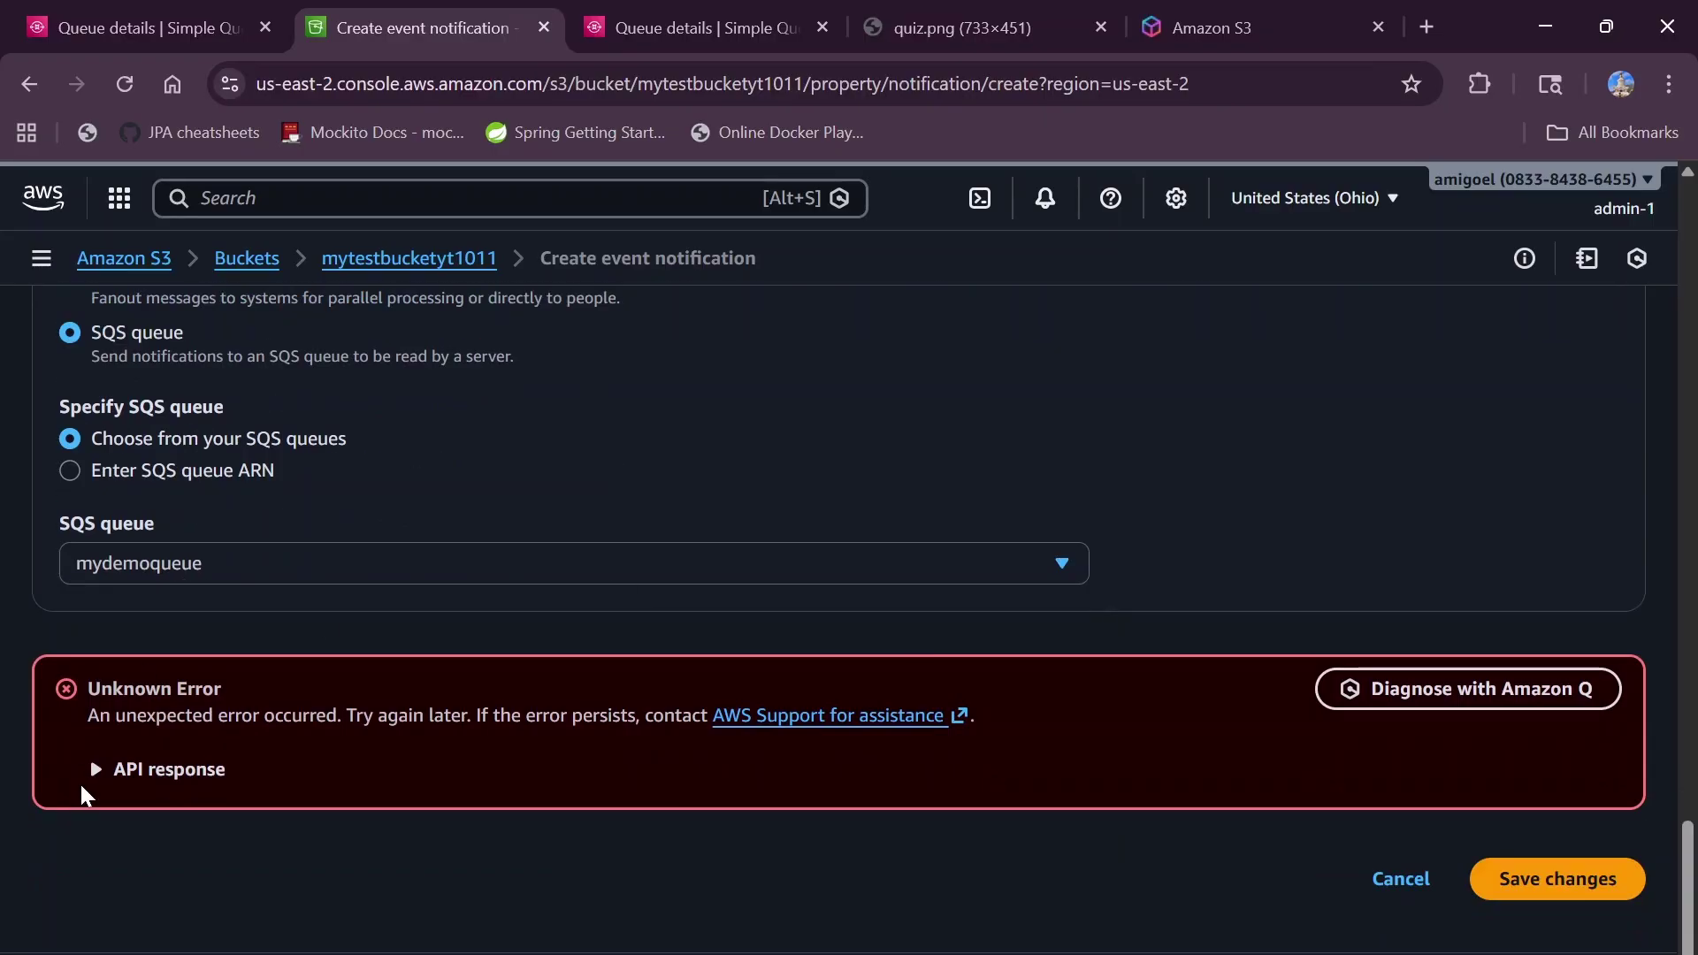
- Open mydemoqueue's access policy for editing and select the bucket name in its aws:SourceArn condition
key(ctrl+Tab)
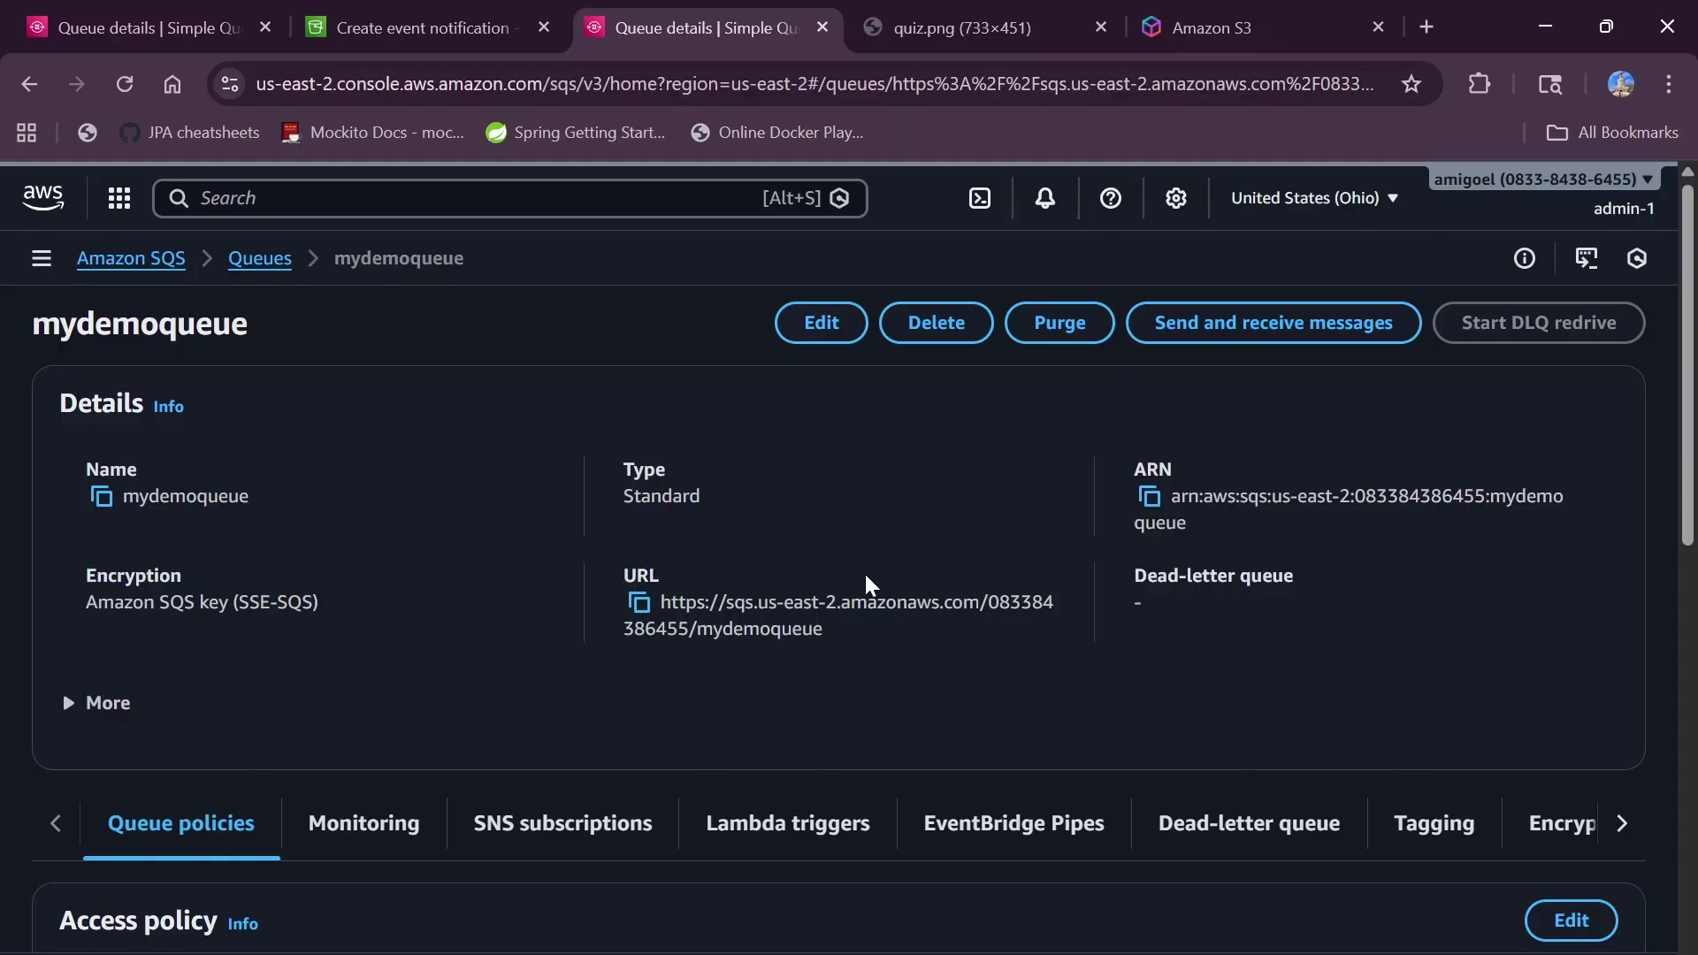
scroll(952, 758, down, 2)
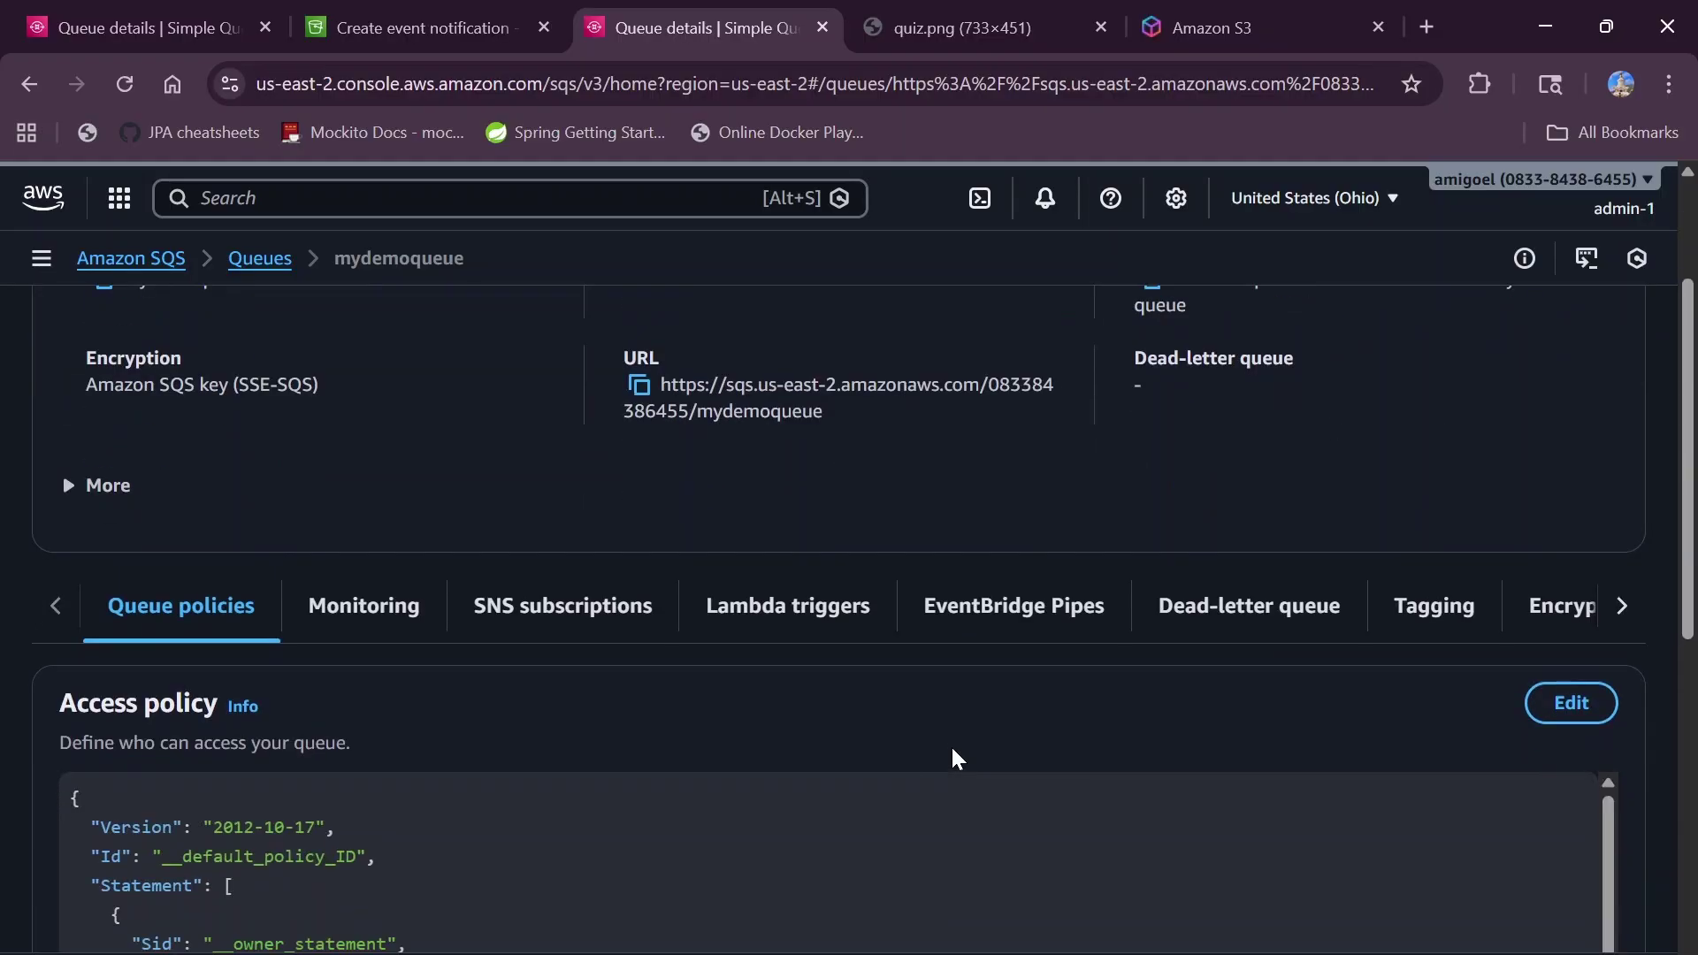
scroll(952, 752, down, 1)
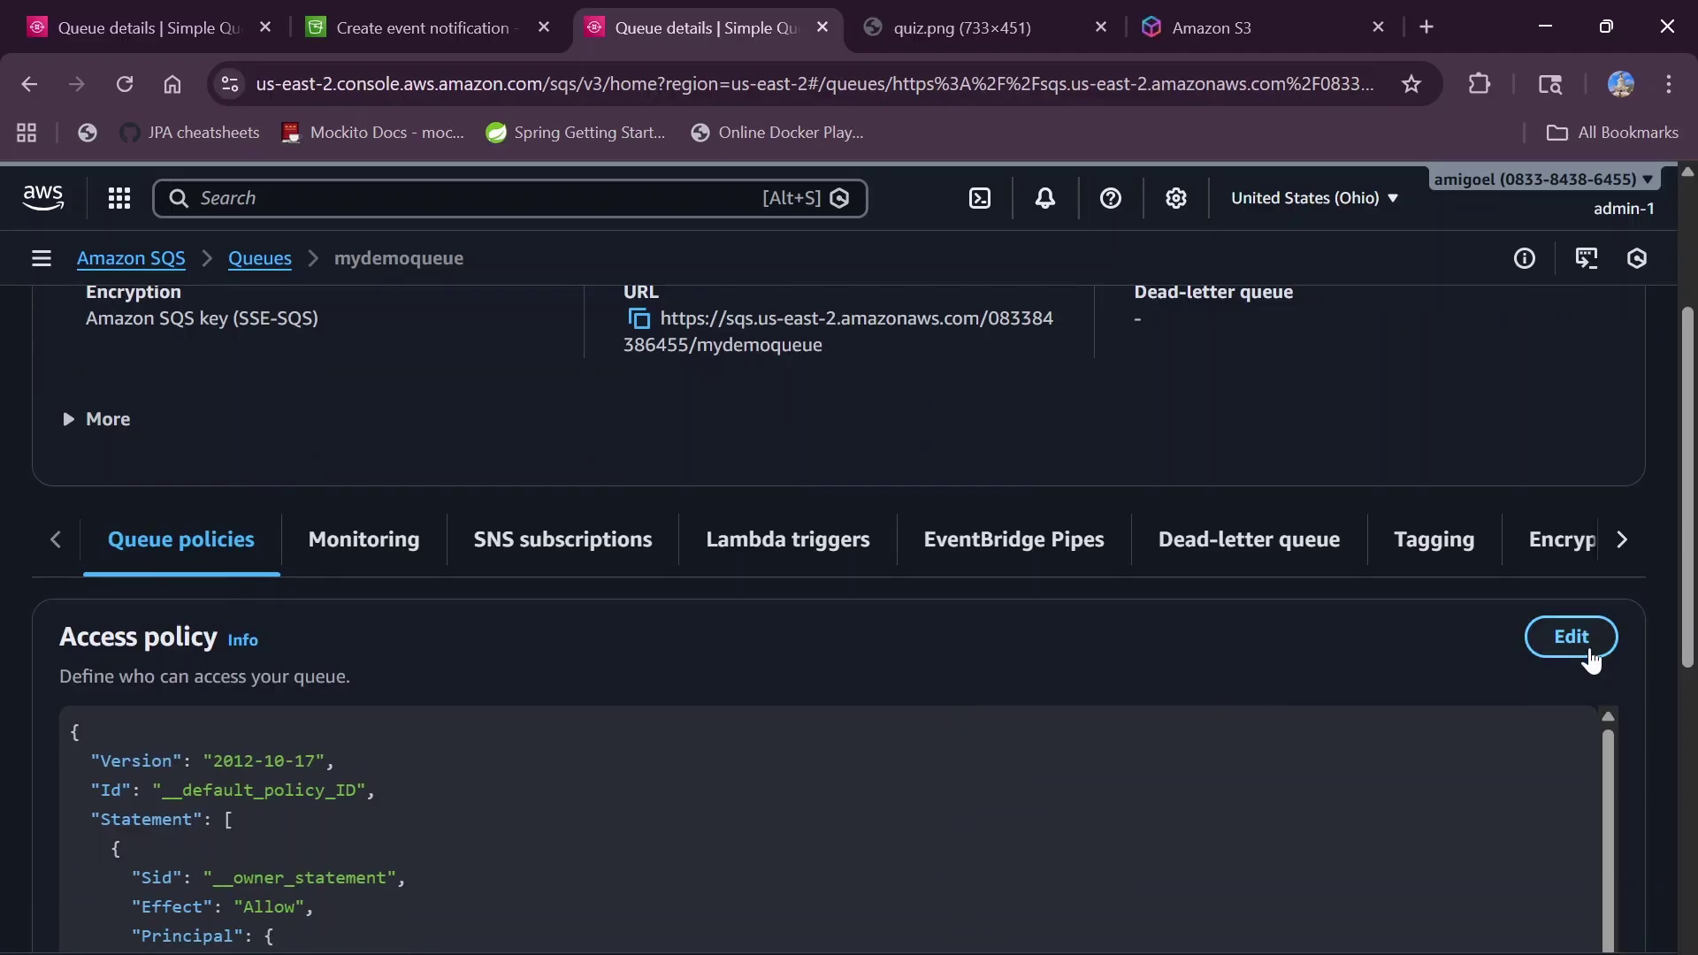
click(1583, 646)
scroll(478, 809, down, 4)
scroll(477, 809, down, 10)
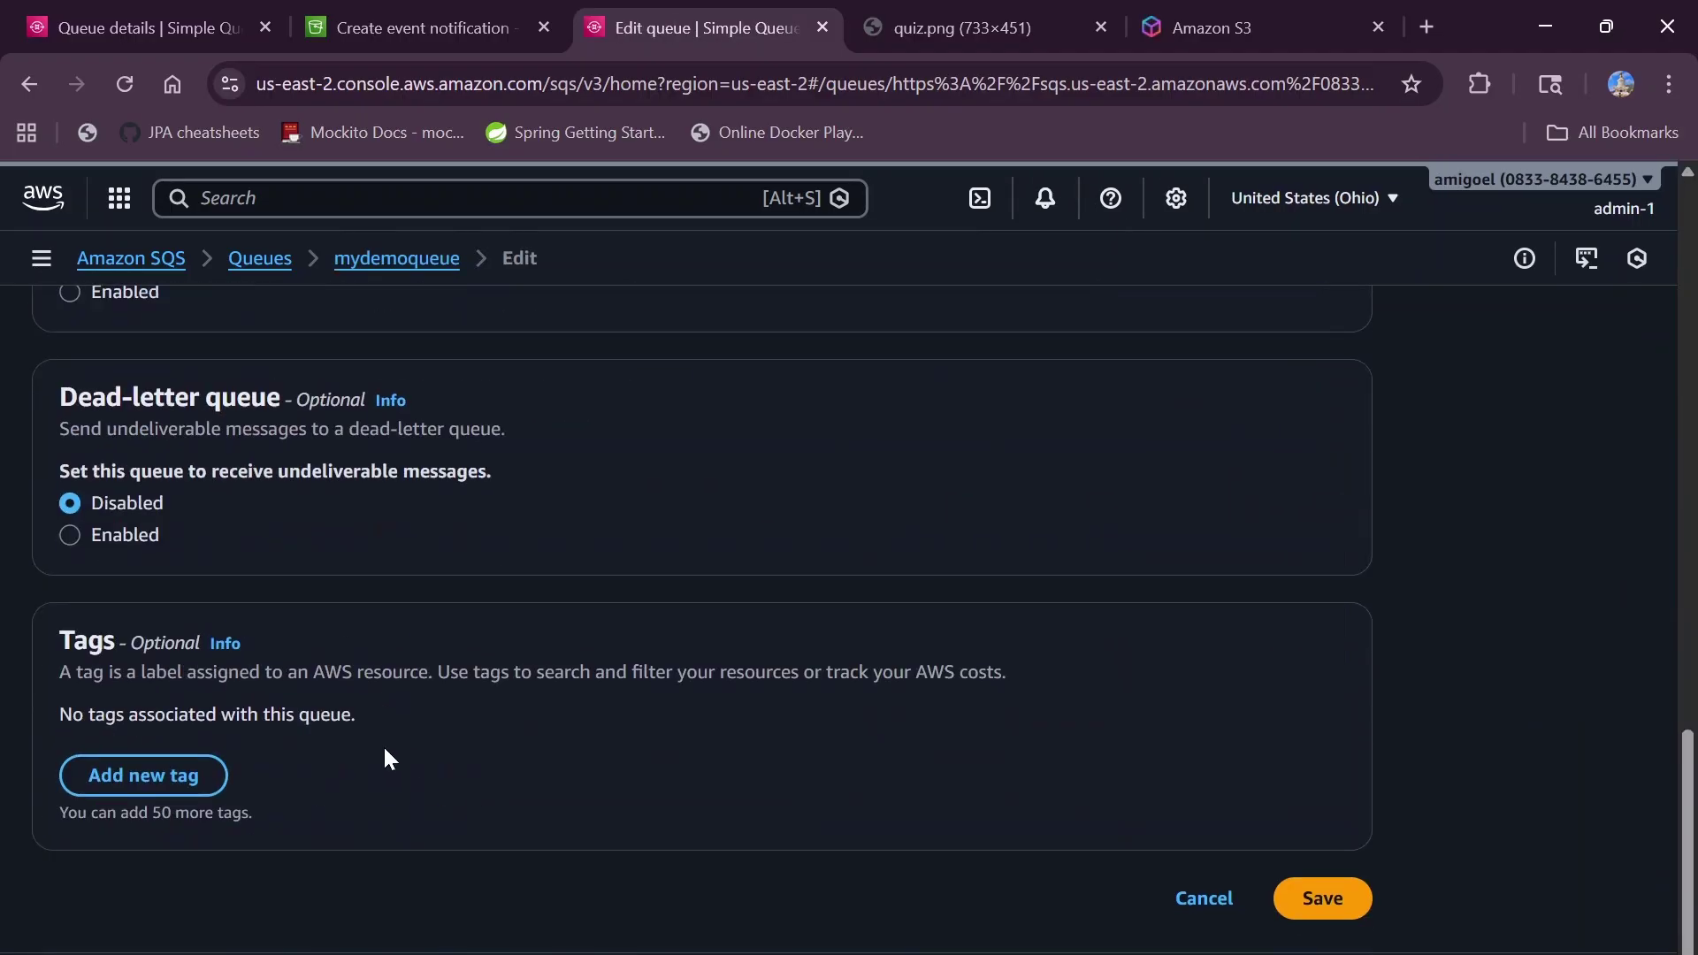
scroll(381, 760, up, 7)
scroll(698, 593, down, 4)
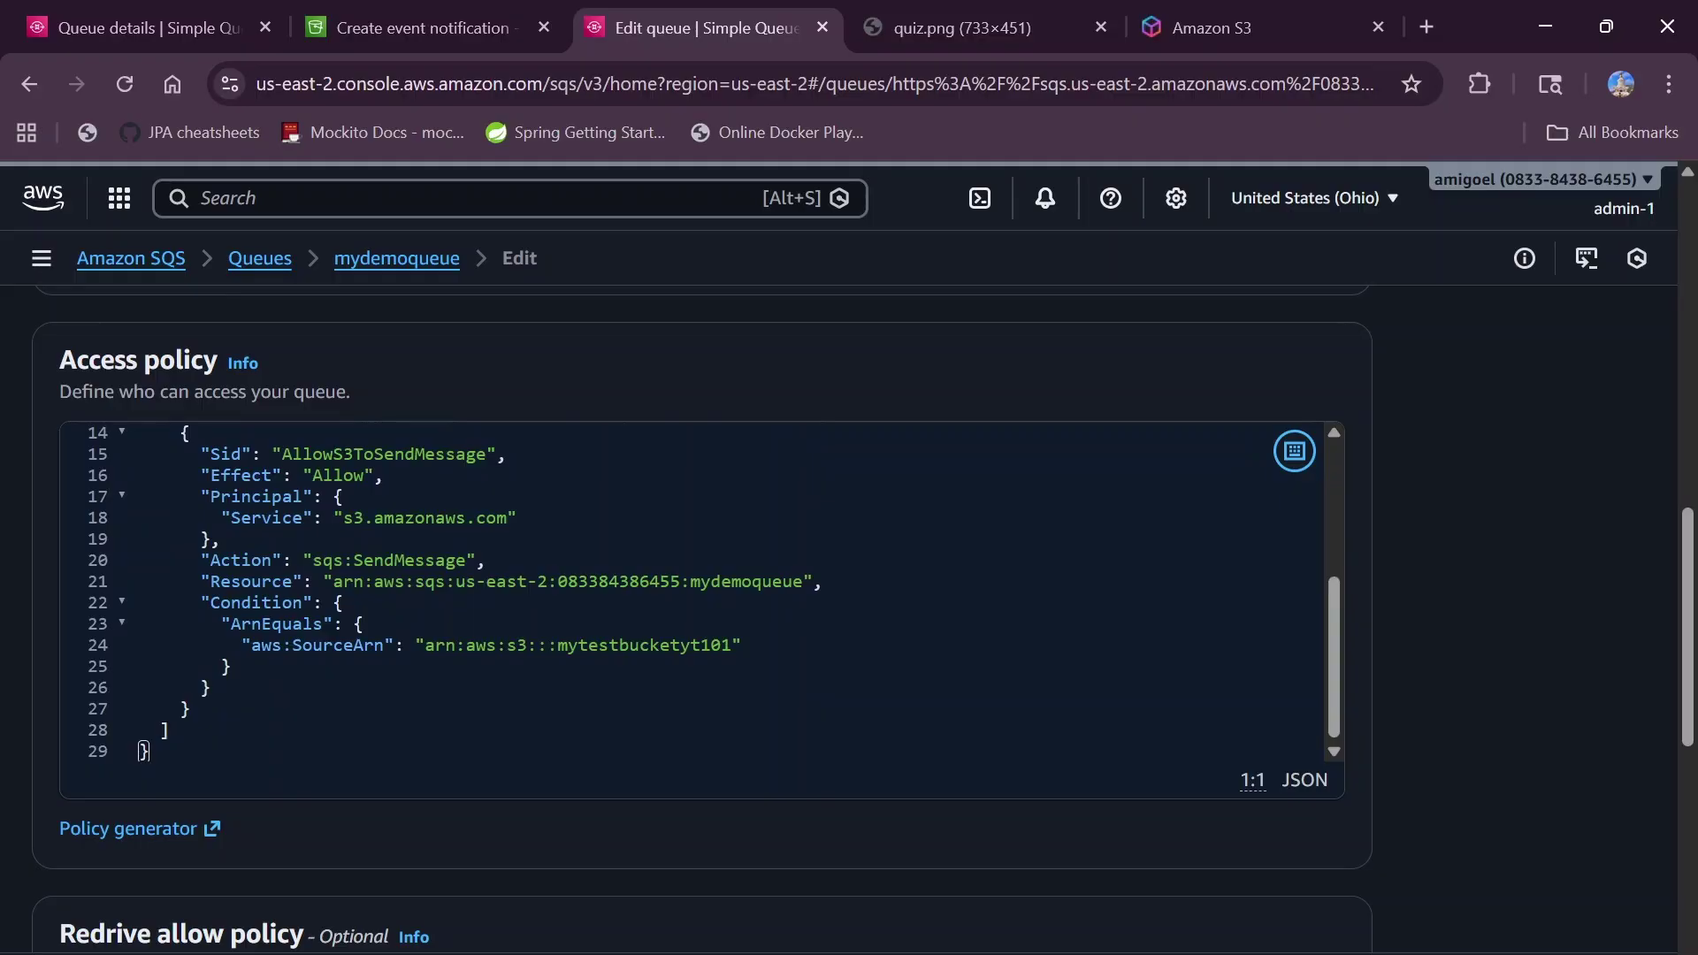
double_click(645, 644)
- Replace the bucket name in the aws:SourceArn condition with mytestbucketyt1011, copied from the notification page, and save the queue
click(354, 22)
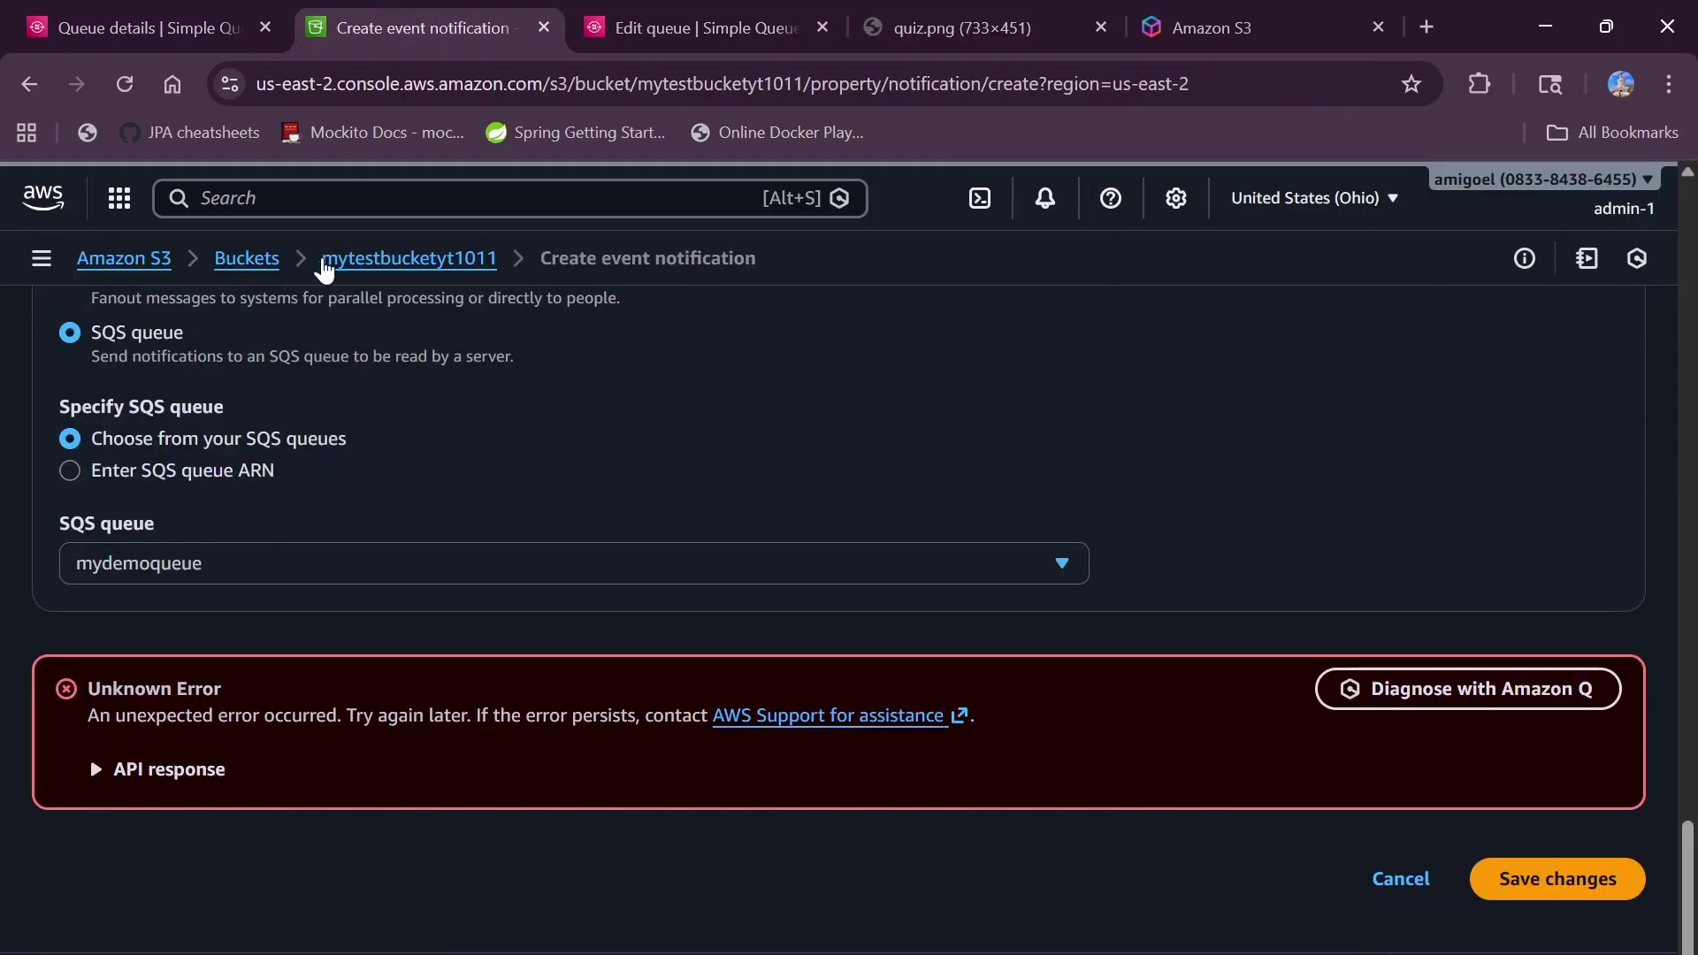
drag(316, 262, 522, 258)
key(ctrl+c)
scroll(528, 227, up, 12)
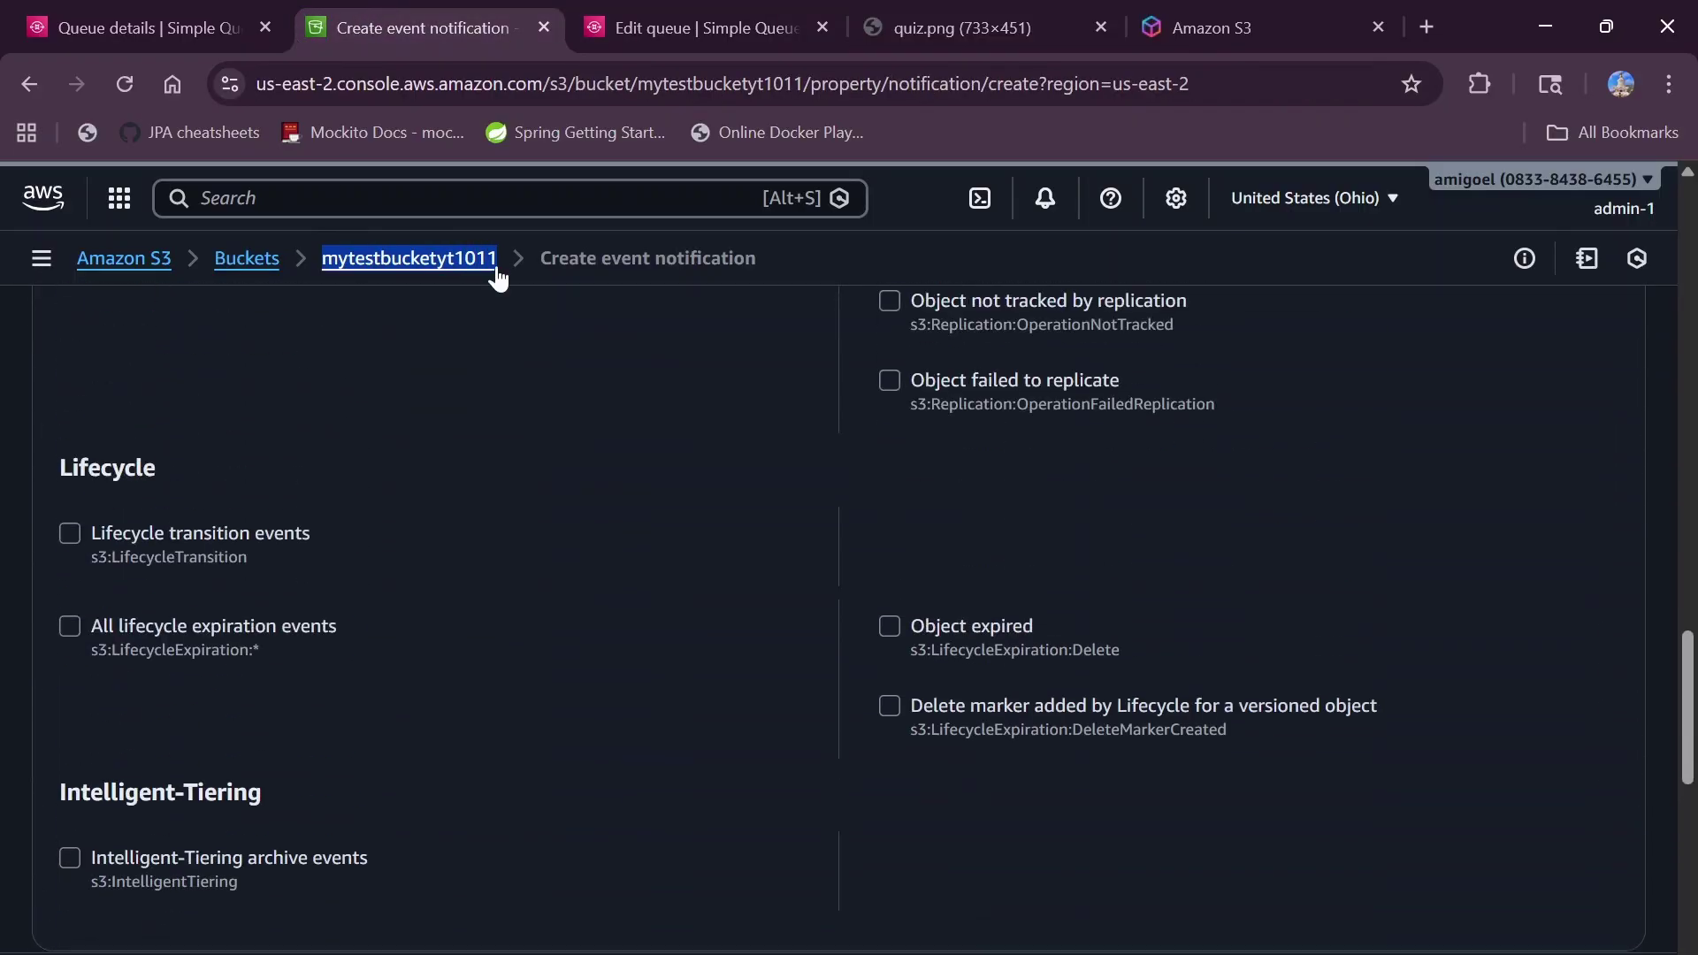
click(646, 17)
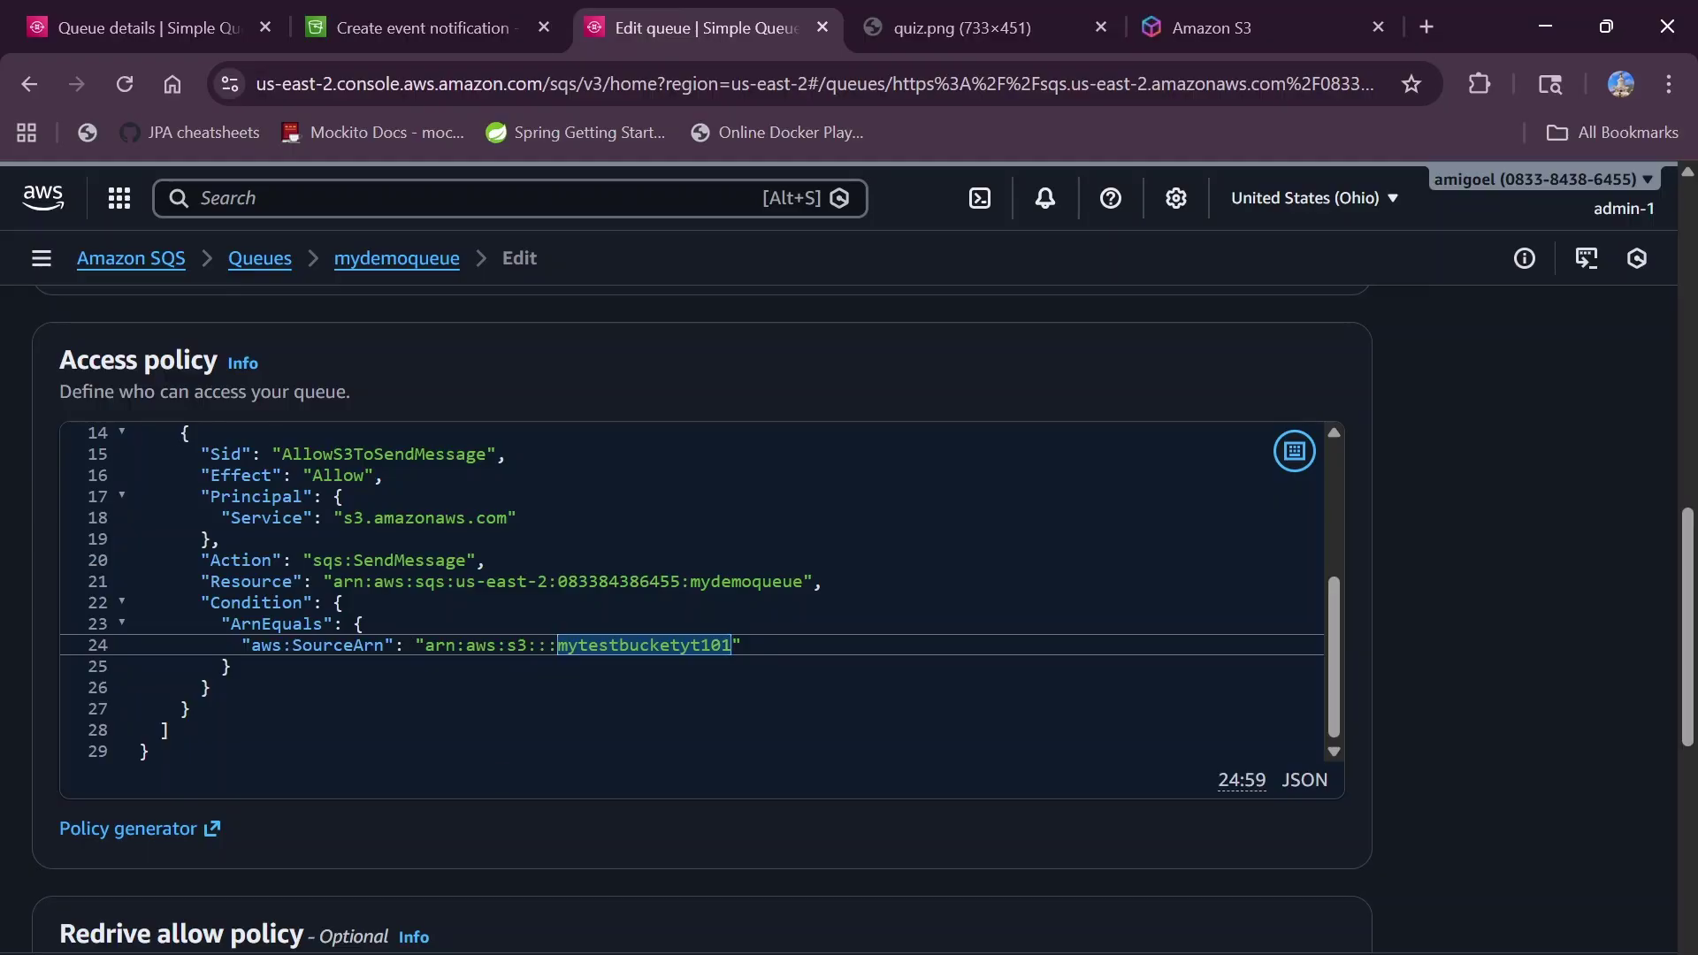
click(148, 751)
double_click(619, 645)
key(ctrl+v)
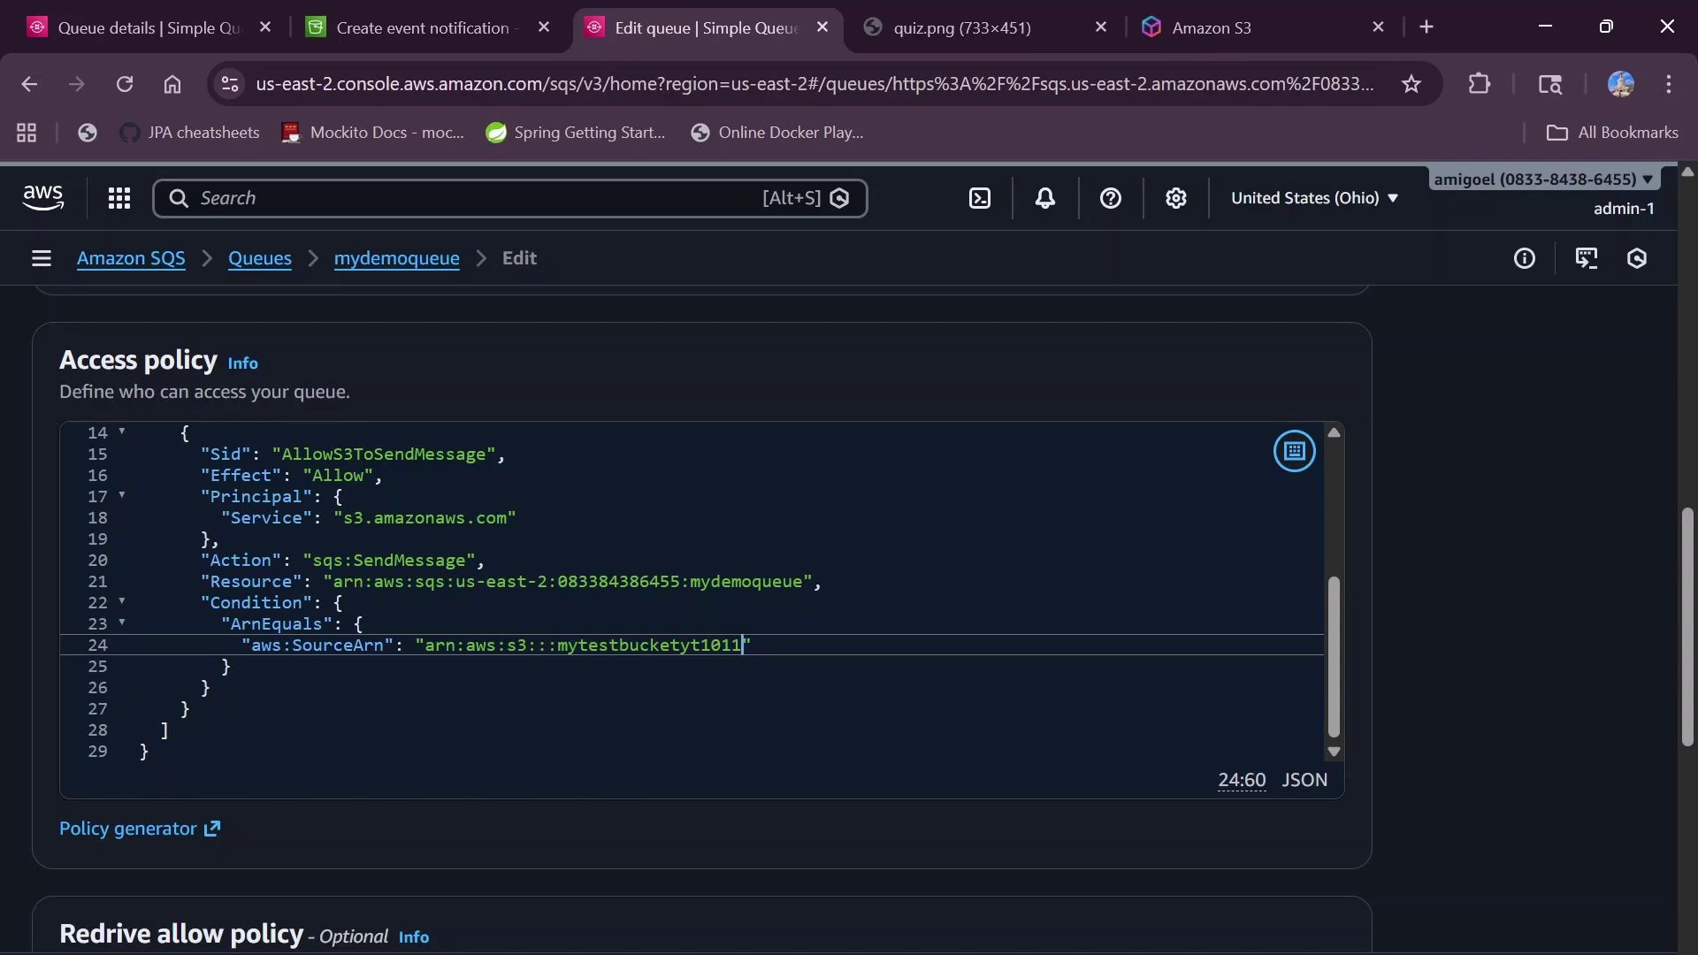
key(ctrl+shift+Left)
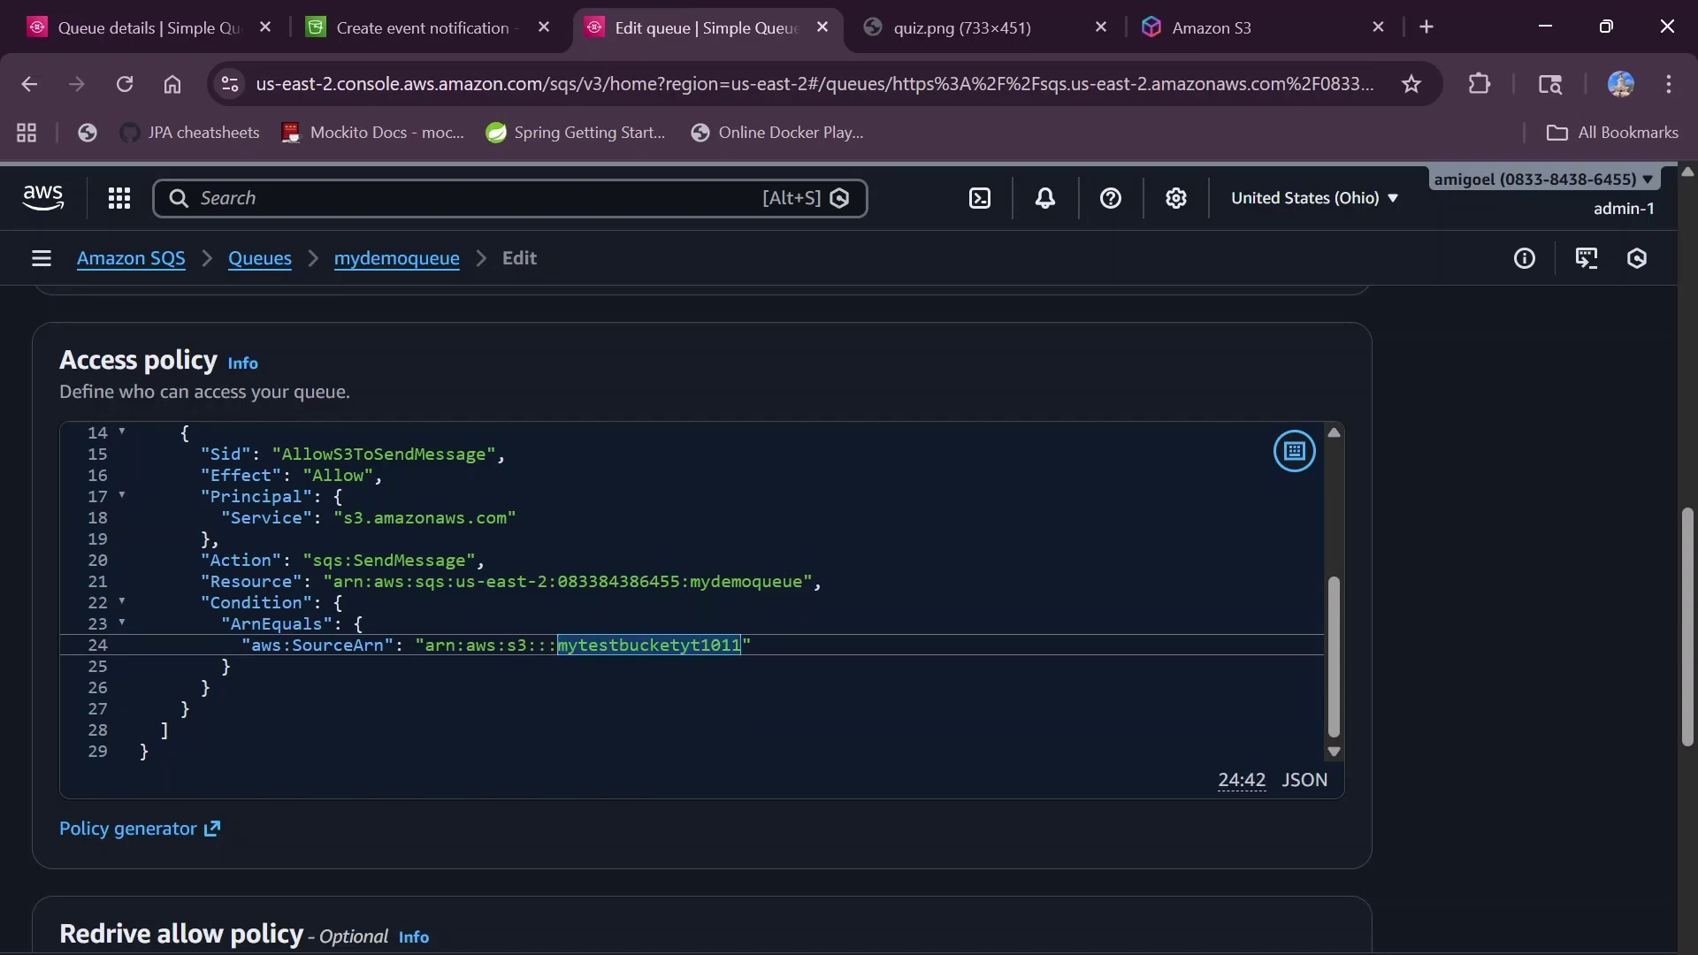
scroll(699, 620, down, 4)
scroll(820, 798, down, 4)
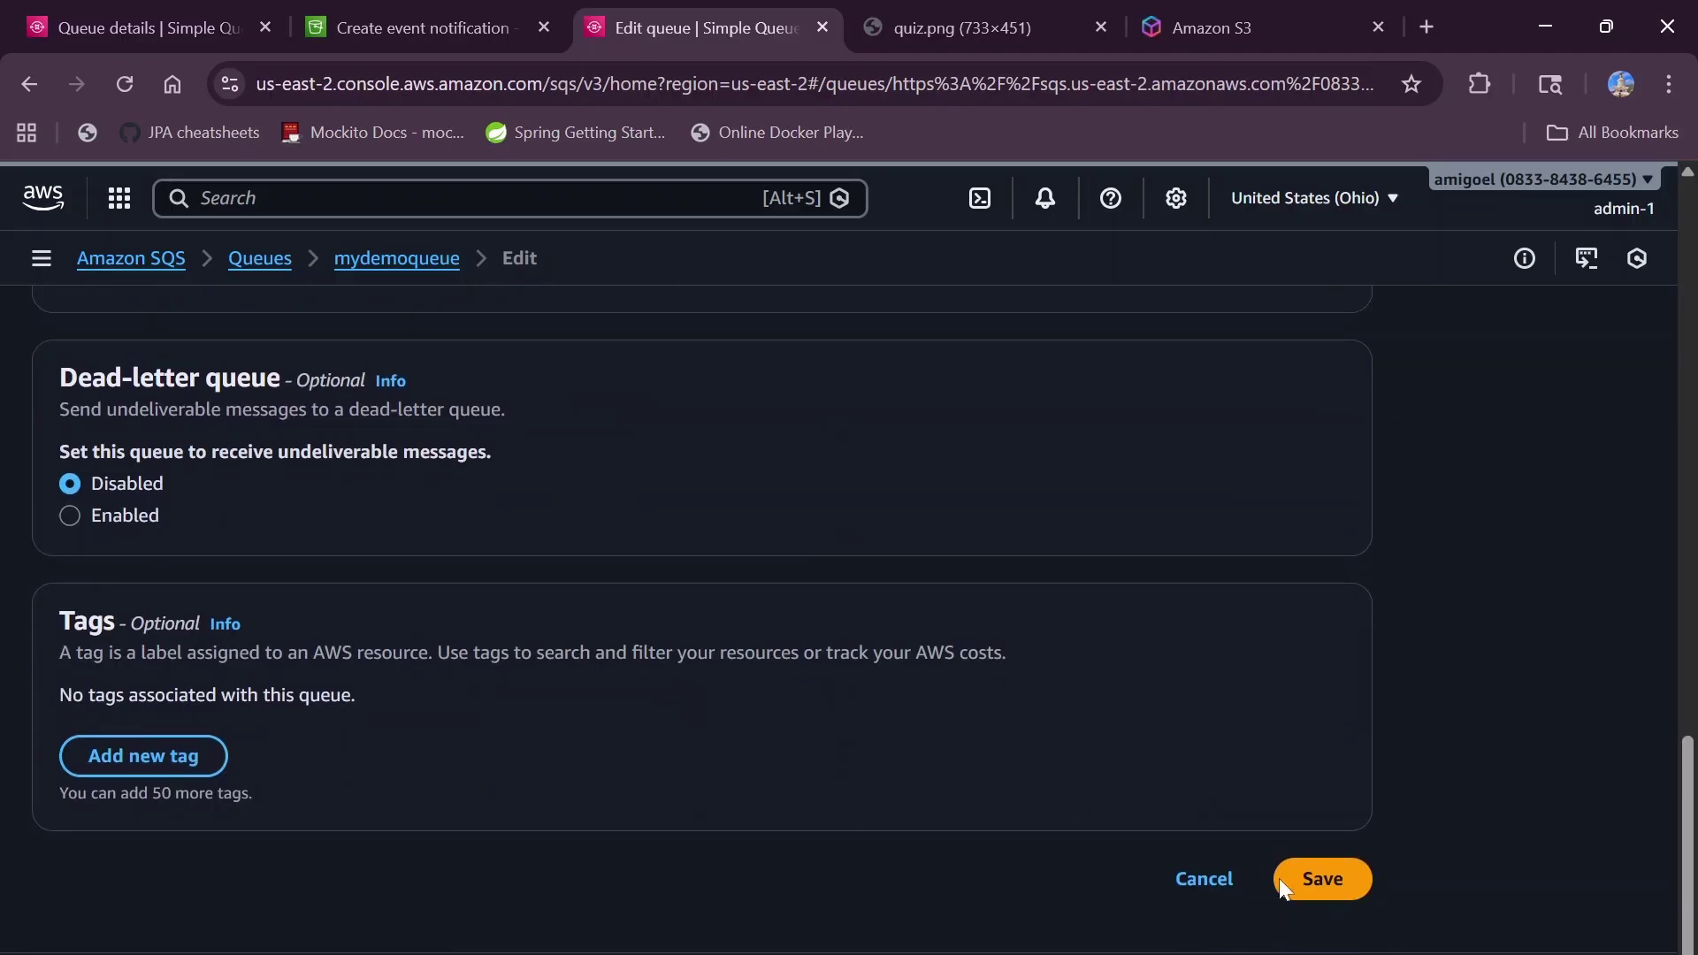
click(1327, 880)
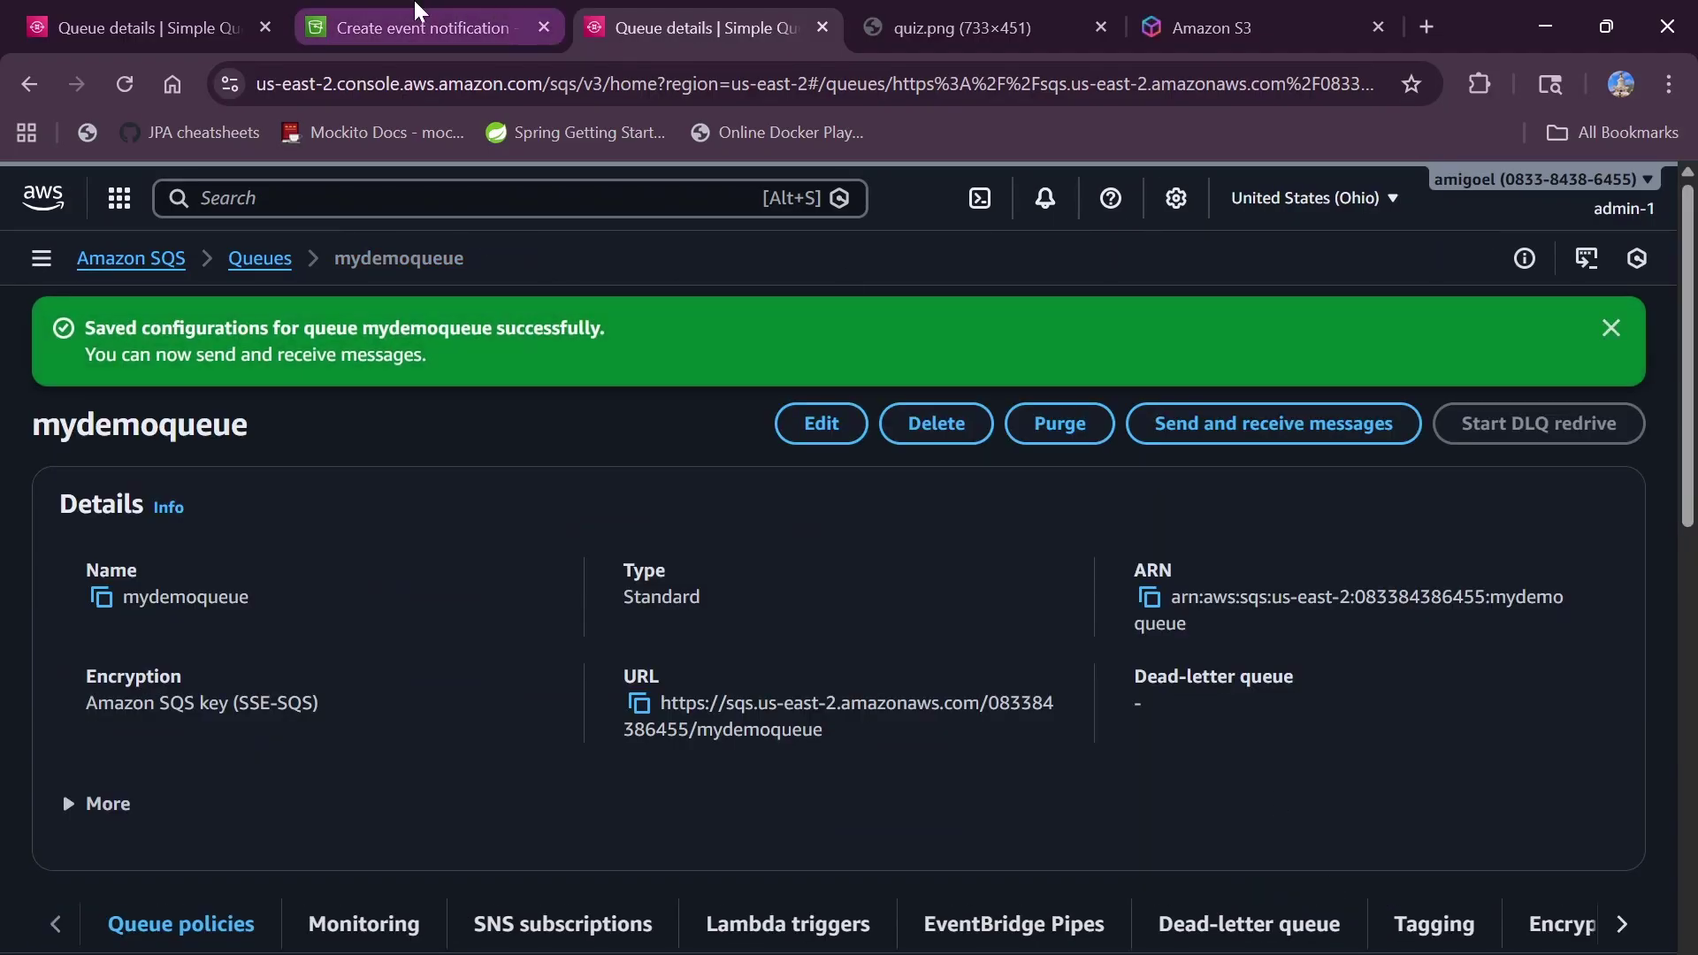
- Return to the event notification form and save the UploadImageEvent notification again with mydemoqueue as destination
click(405, 13)
scroll(629, 697, down, 12)
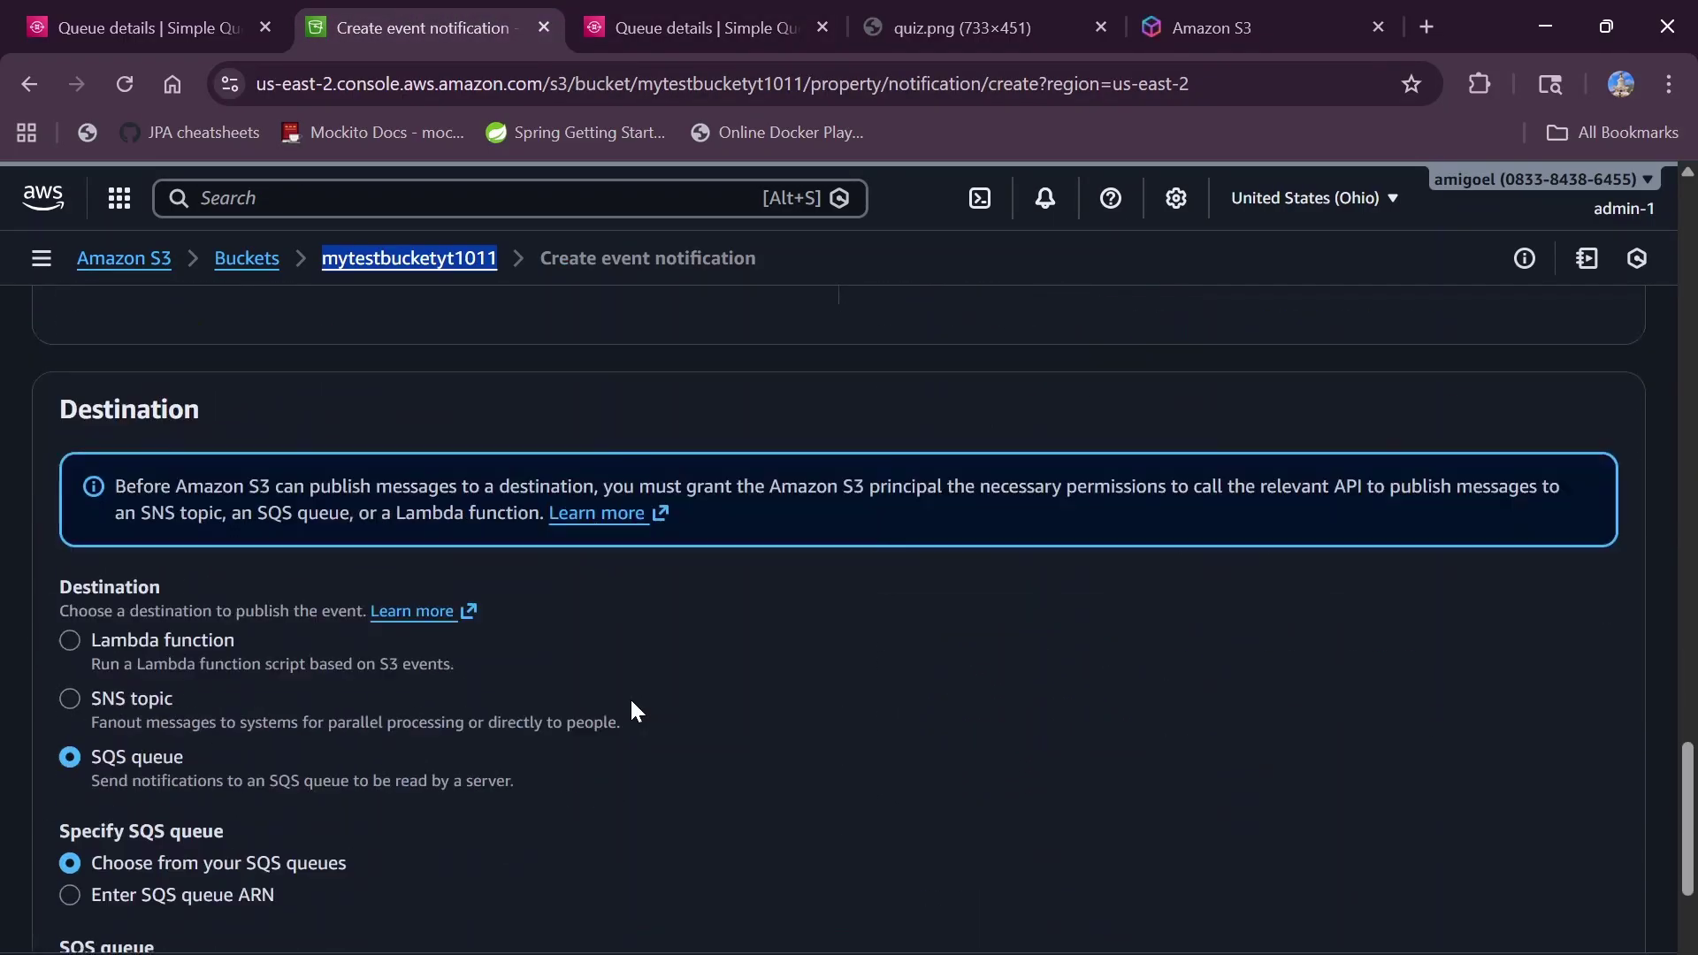
scroll(814, 659, down, 2)
click(1526, 878)
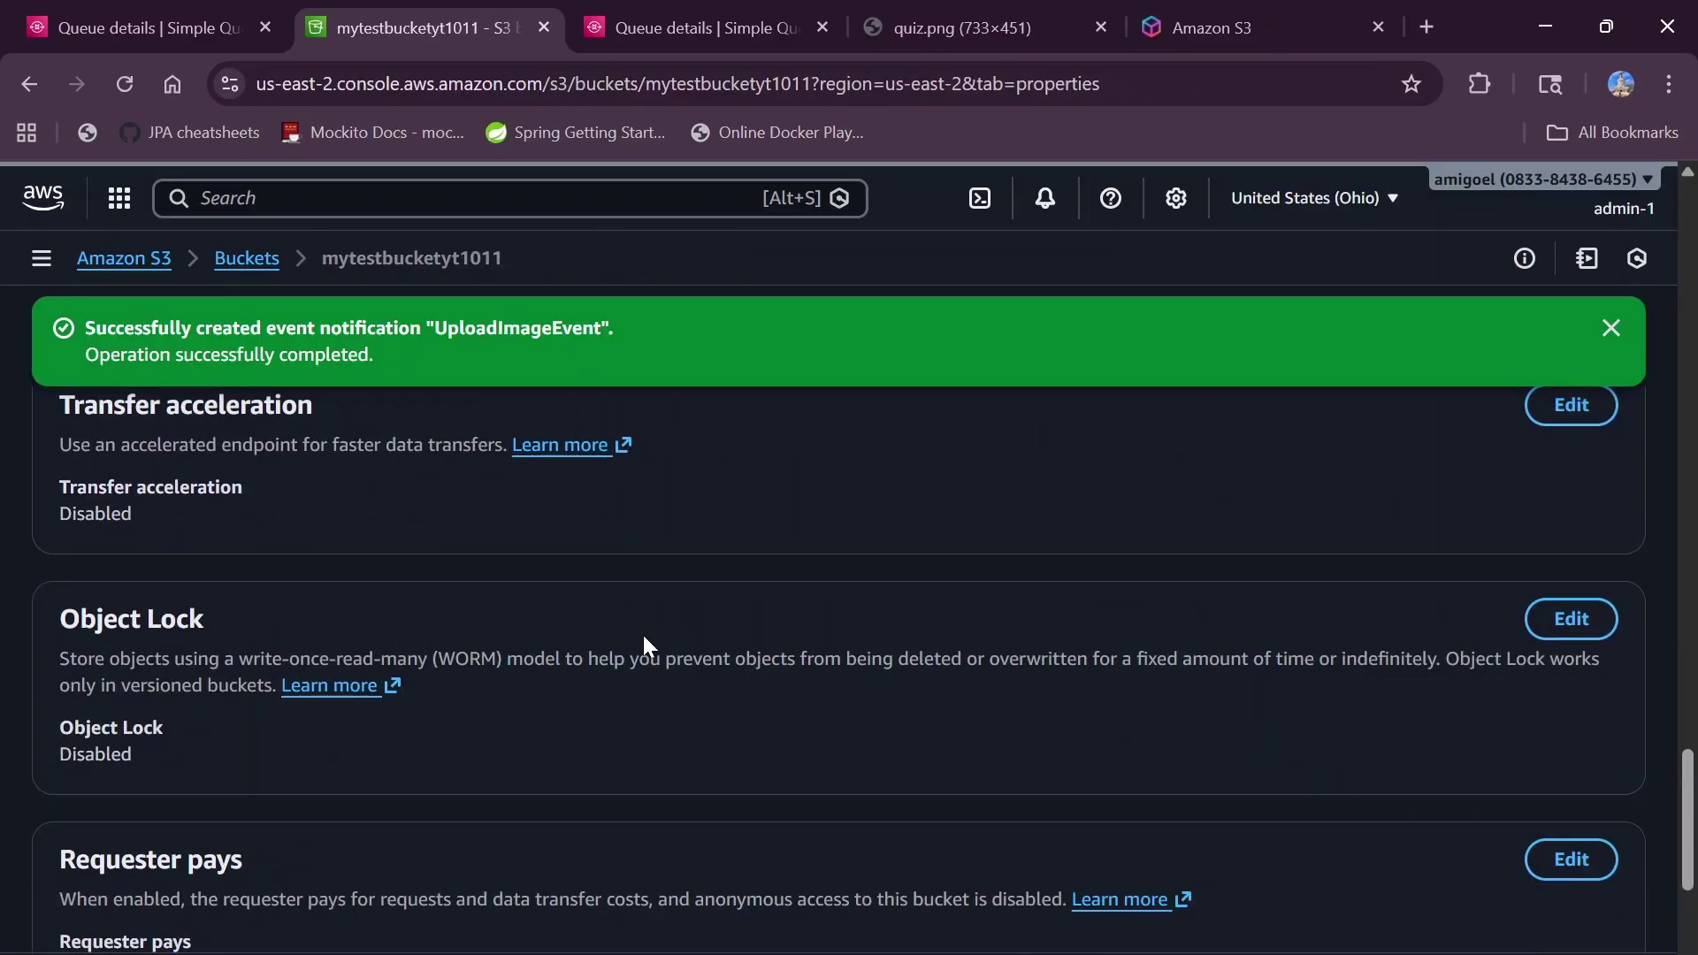
- Dismiss the notification banner, show mytestbucketyt1011's objects, and select quiz.png
scroll(644, 635, up, 20)
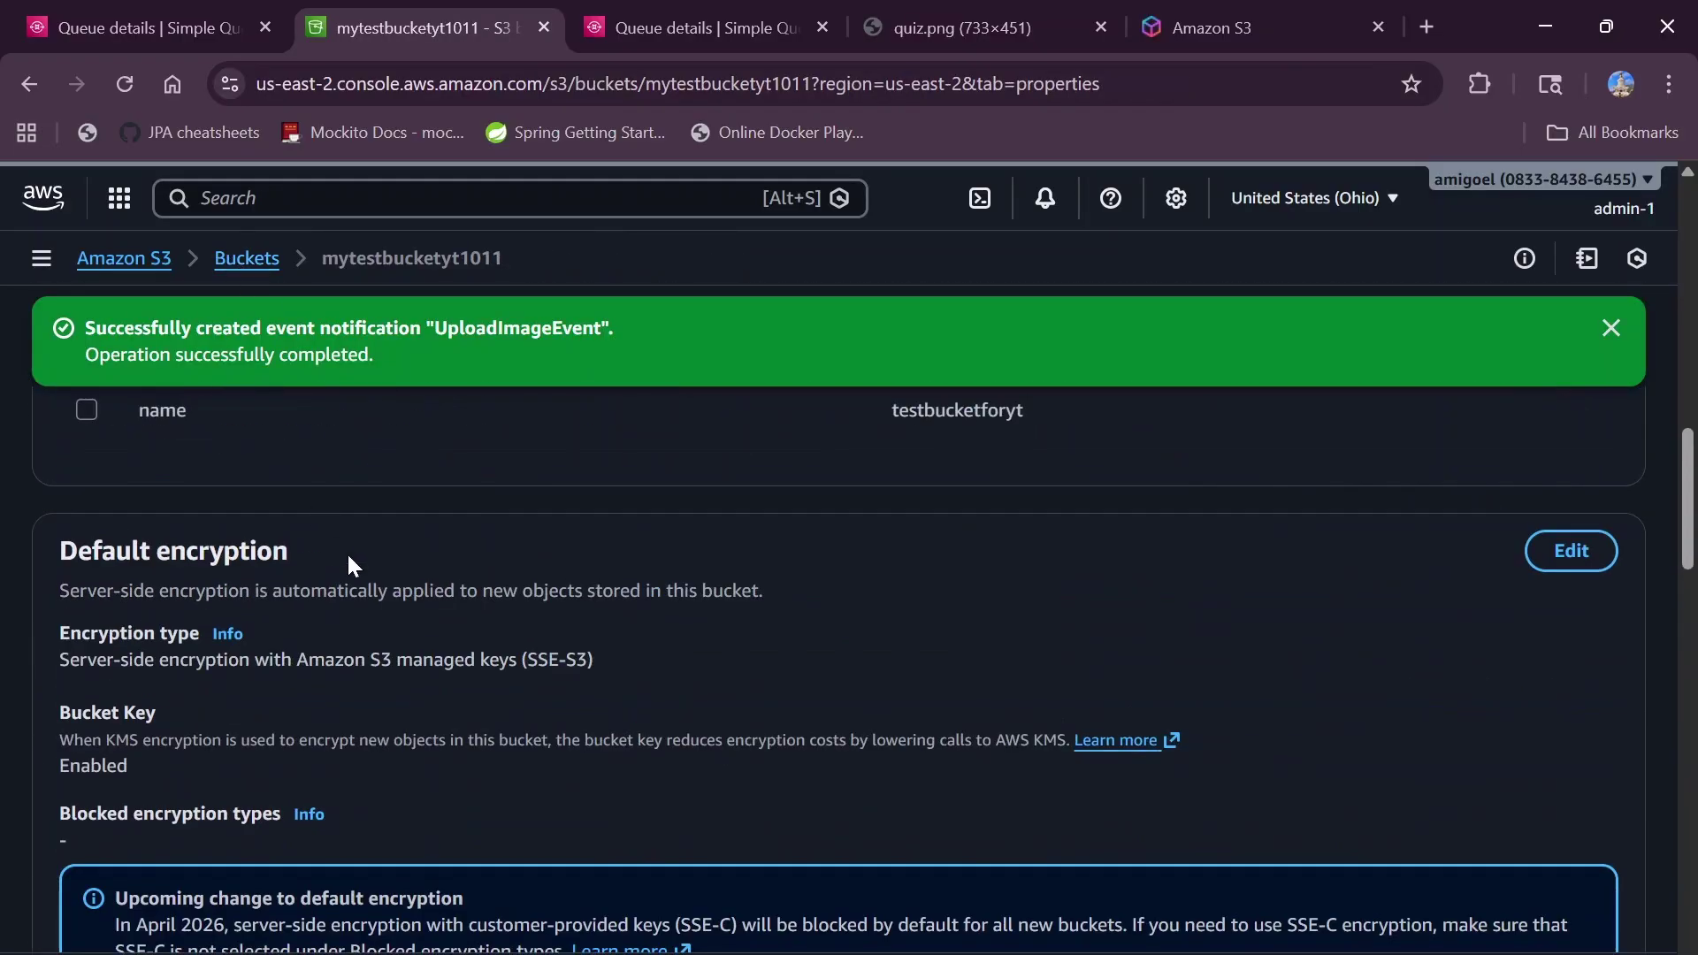
click(1612, 327)
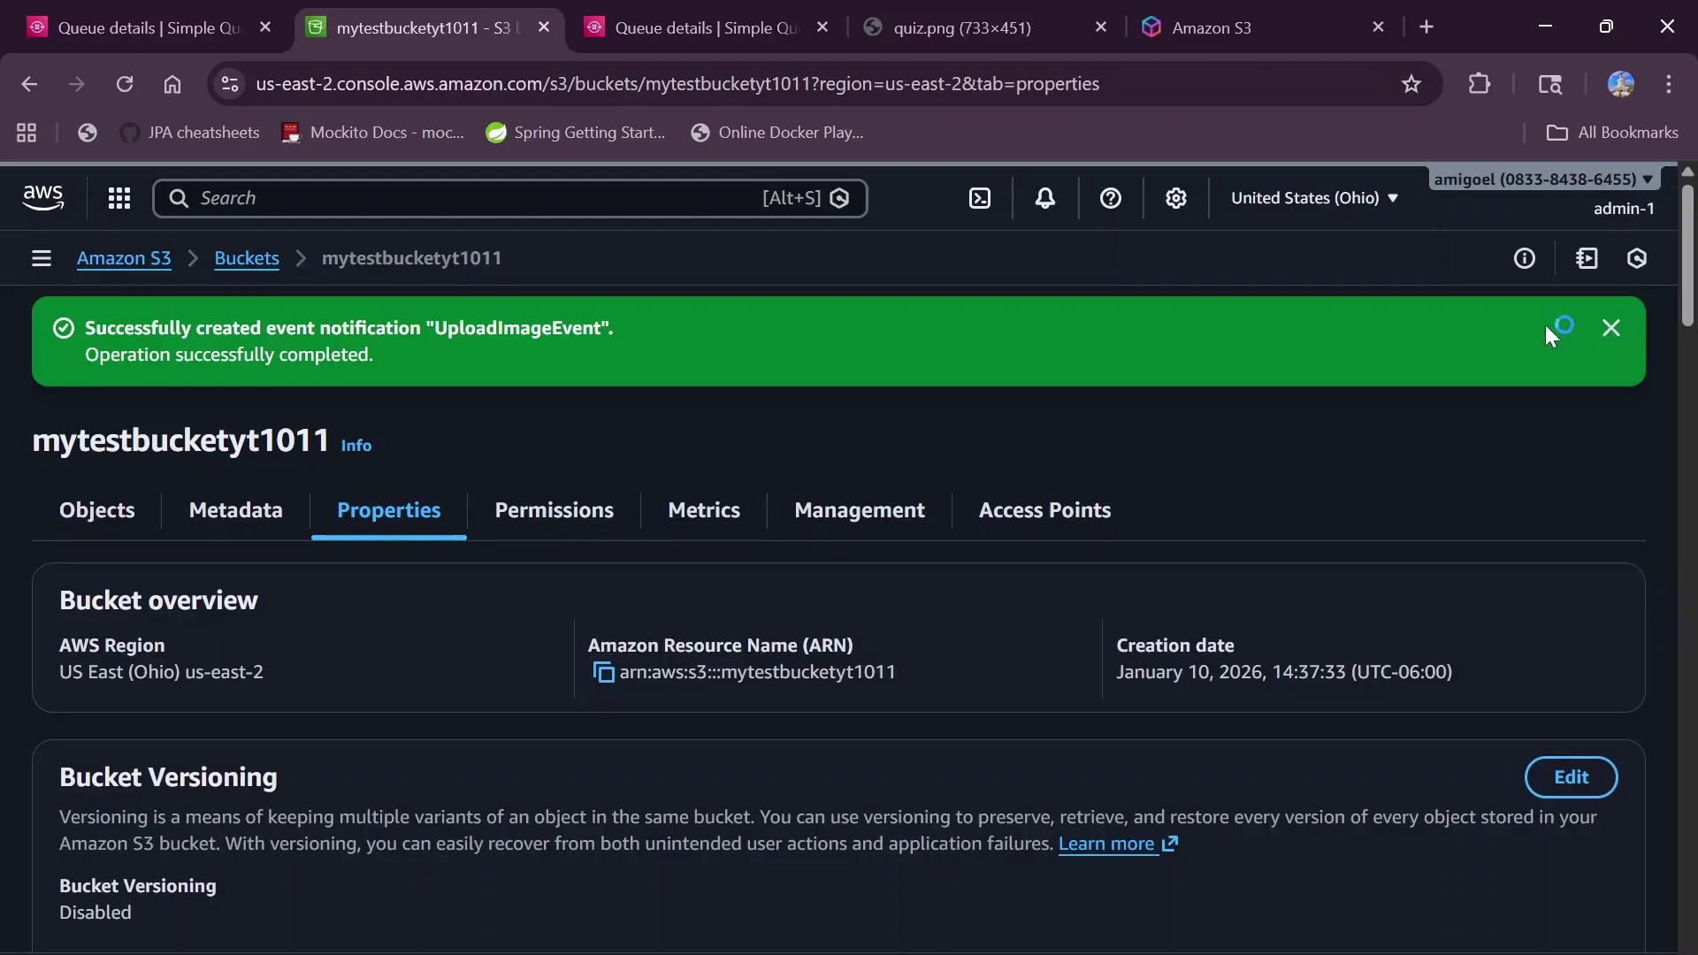
click(99, 416)
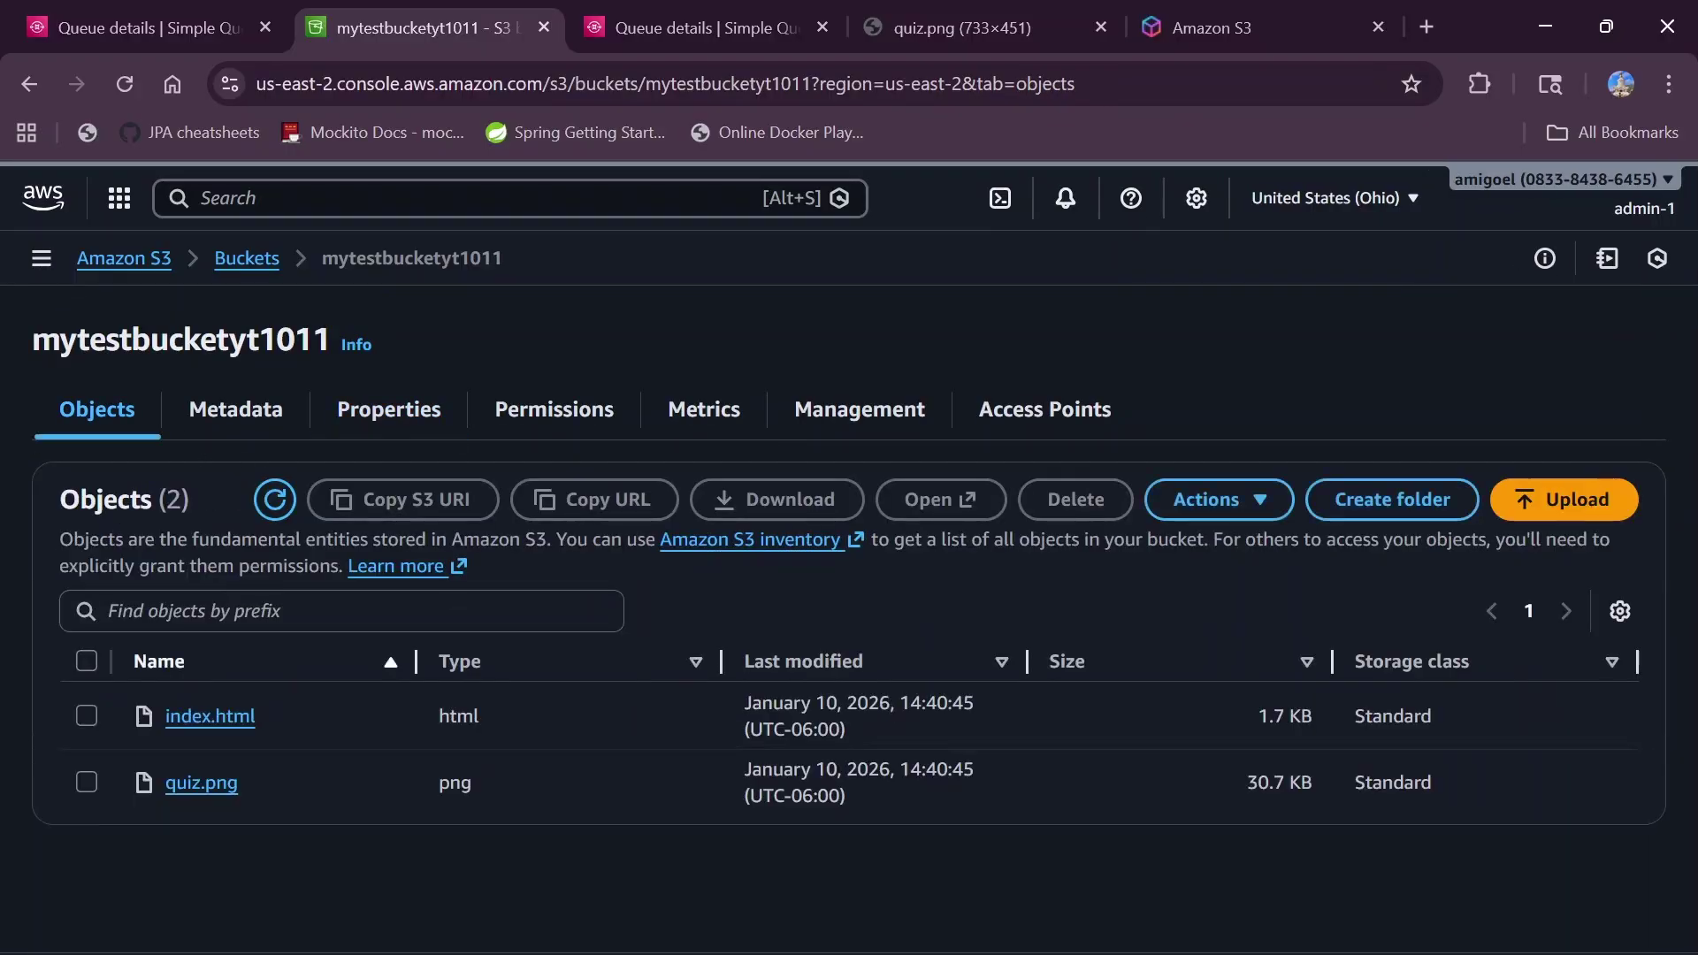
click(87, 783)
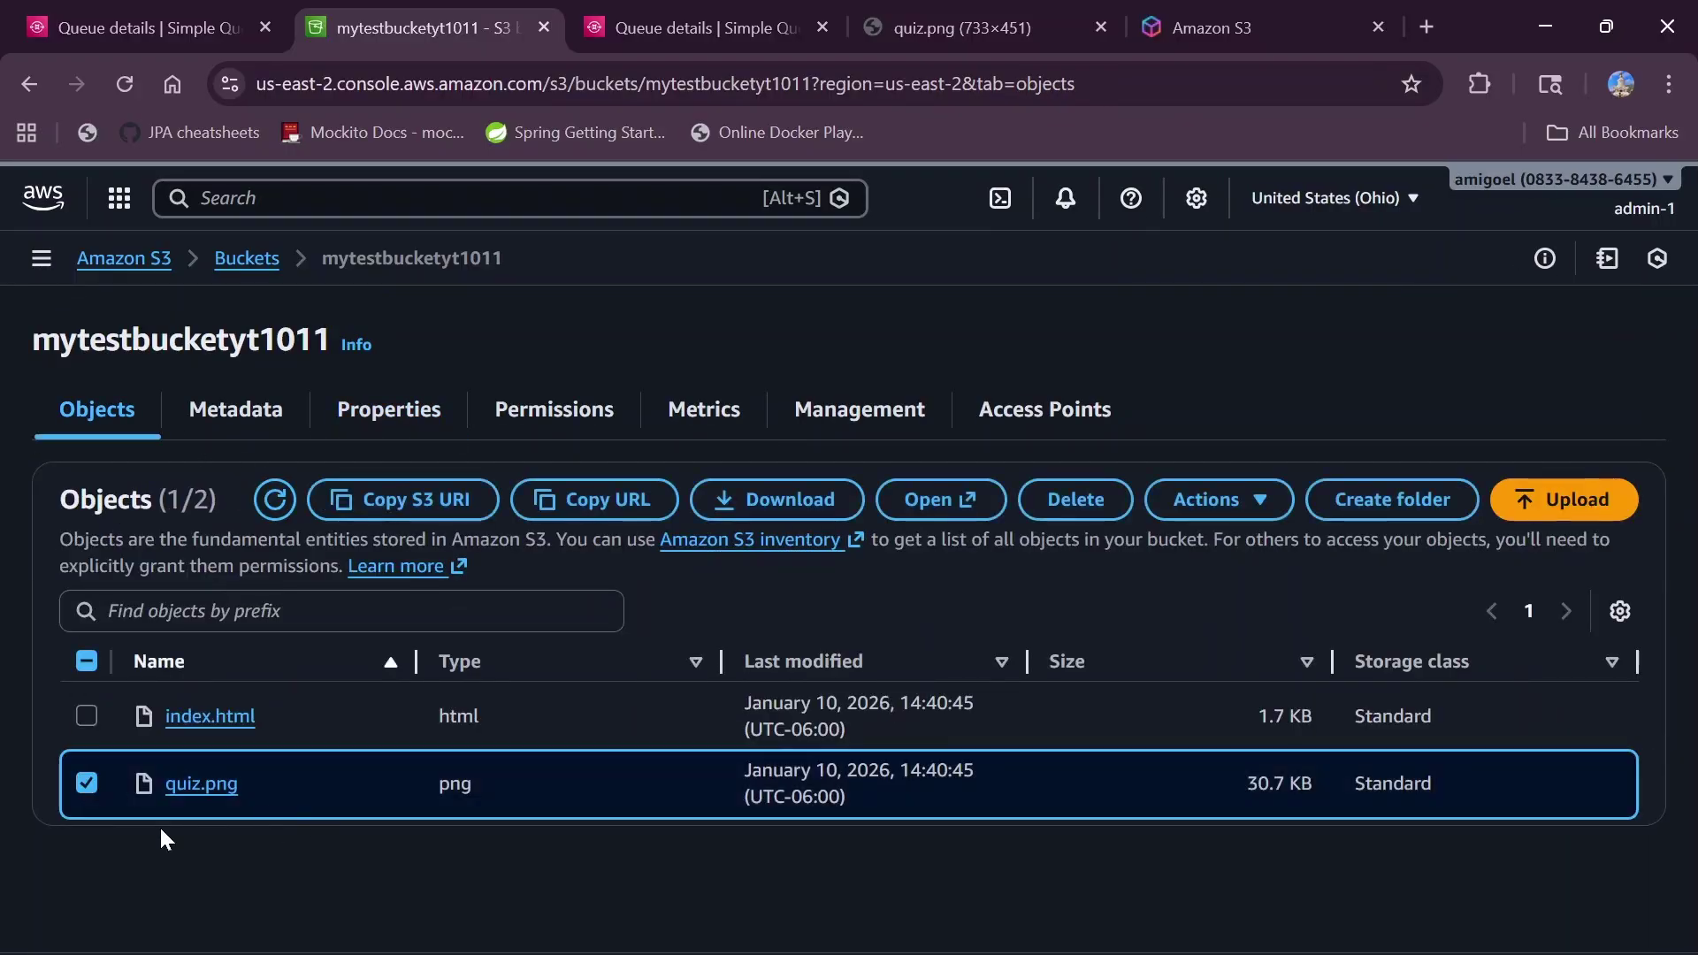
- Open message sending and receiving for mydemoqueue, poll for messages, and review the message list
click(647, 10)
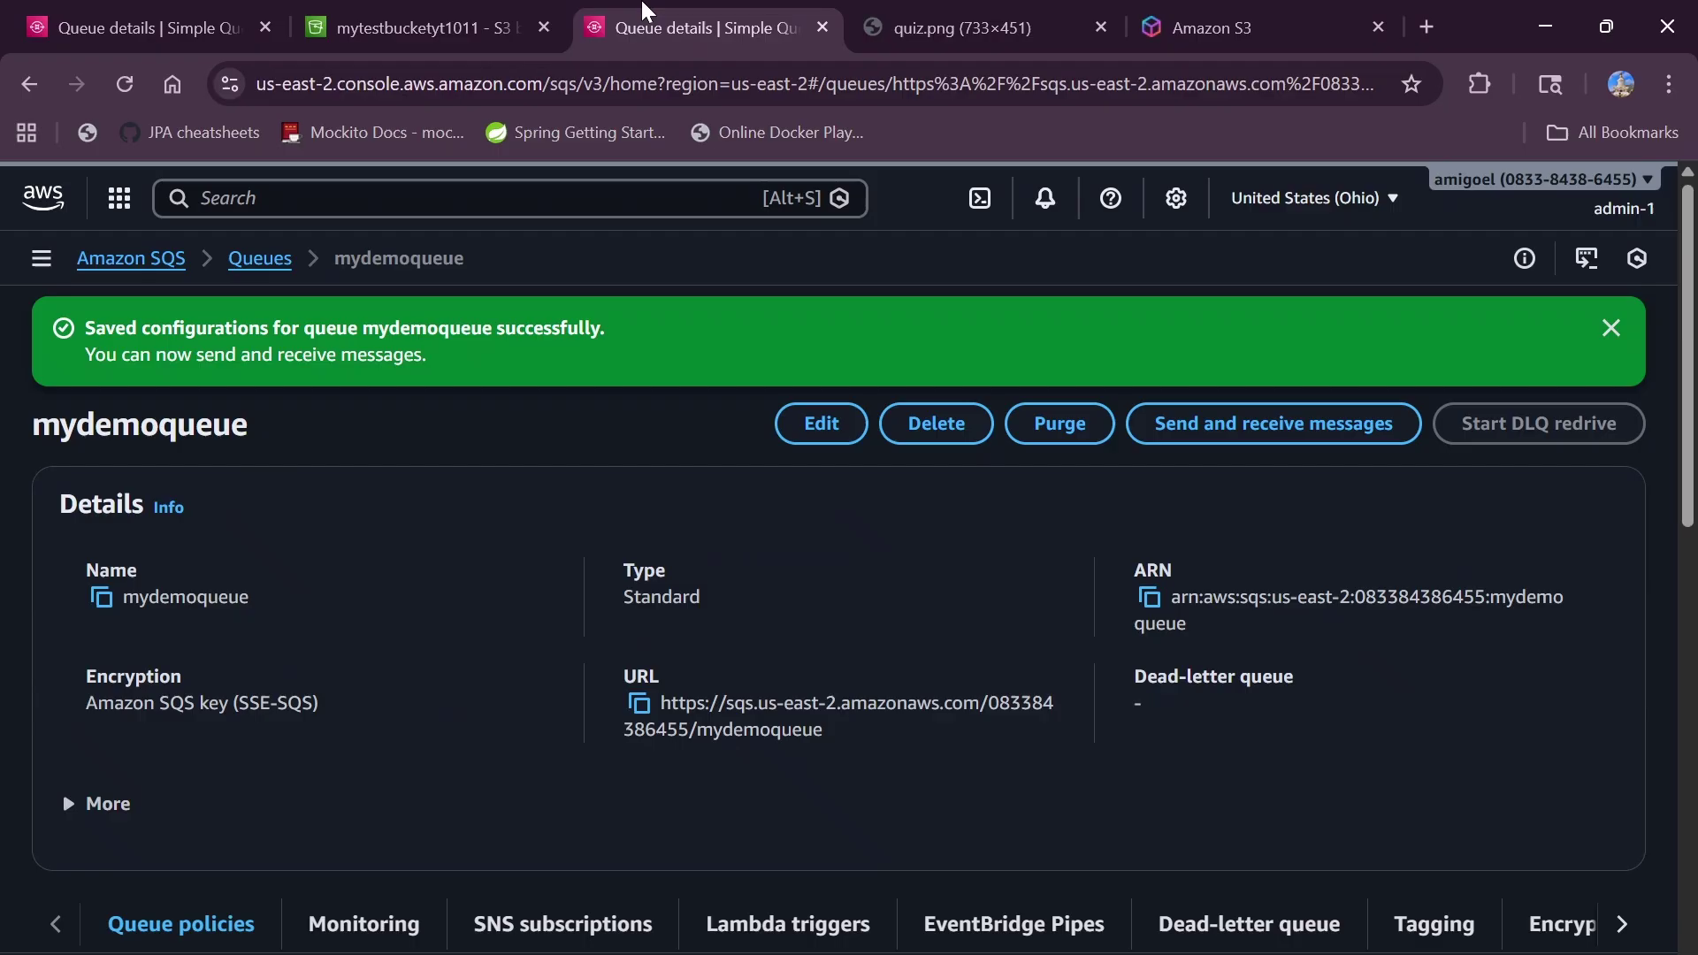
click(1249, 442)
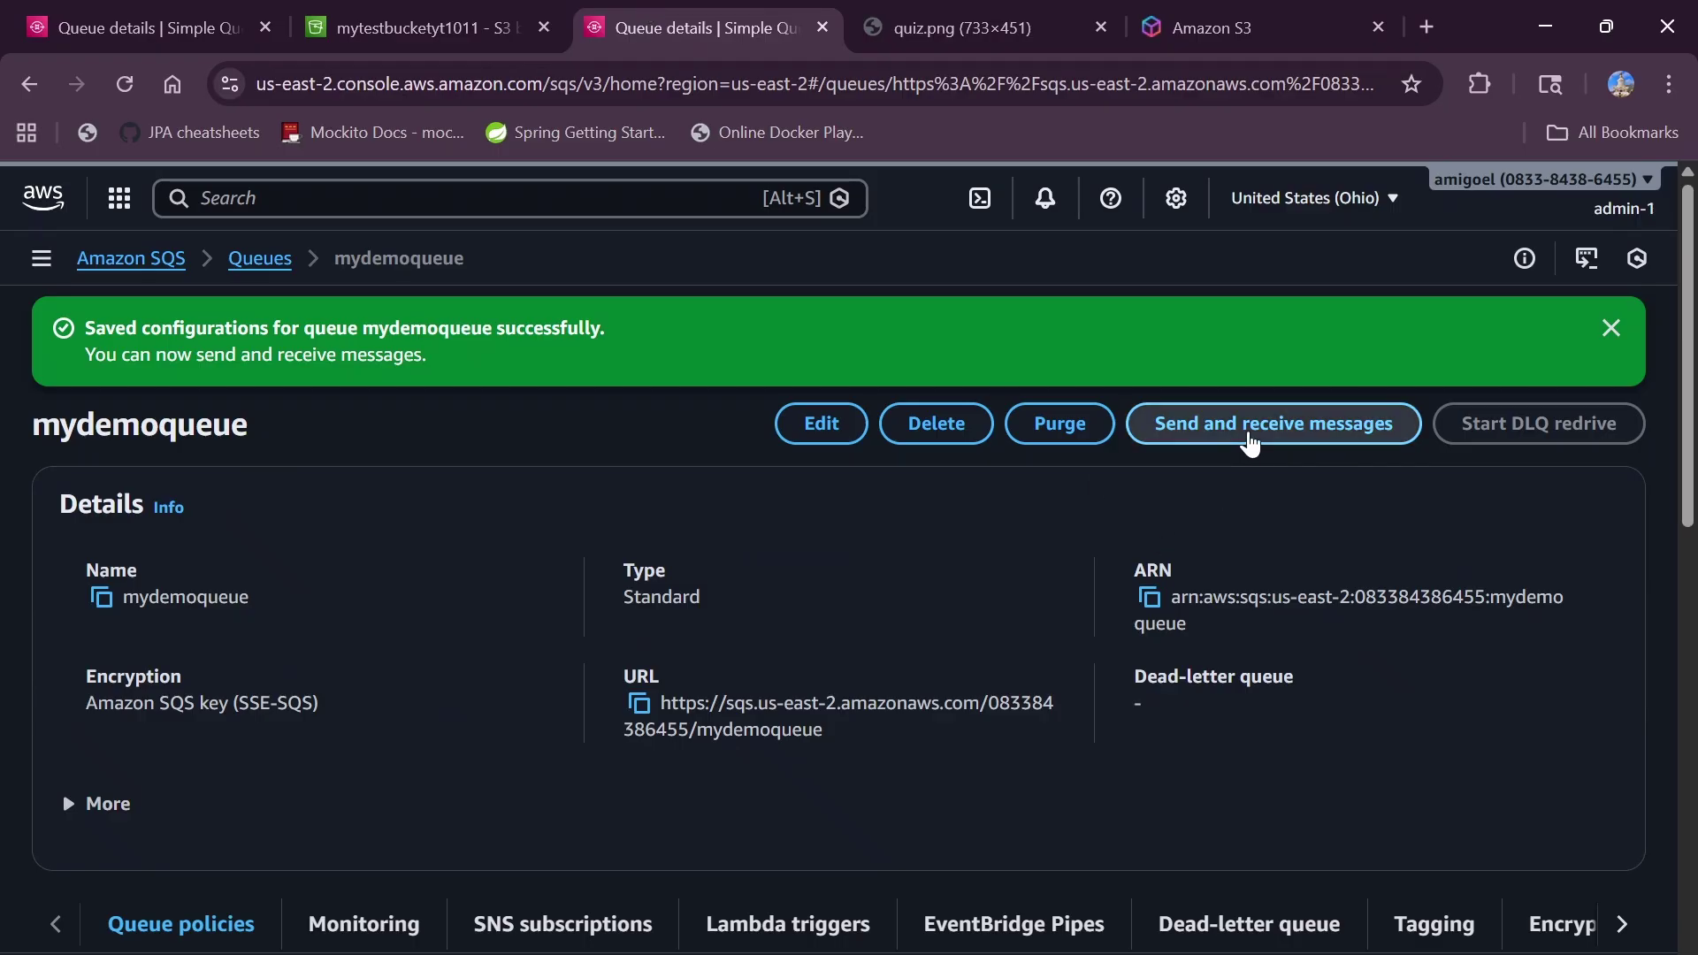
scroll(1096, 678, down, 7)
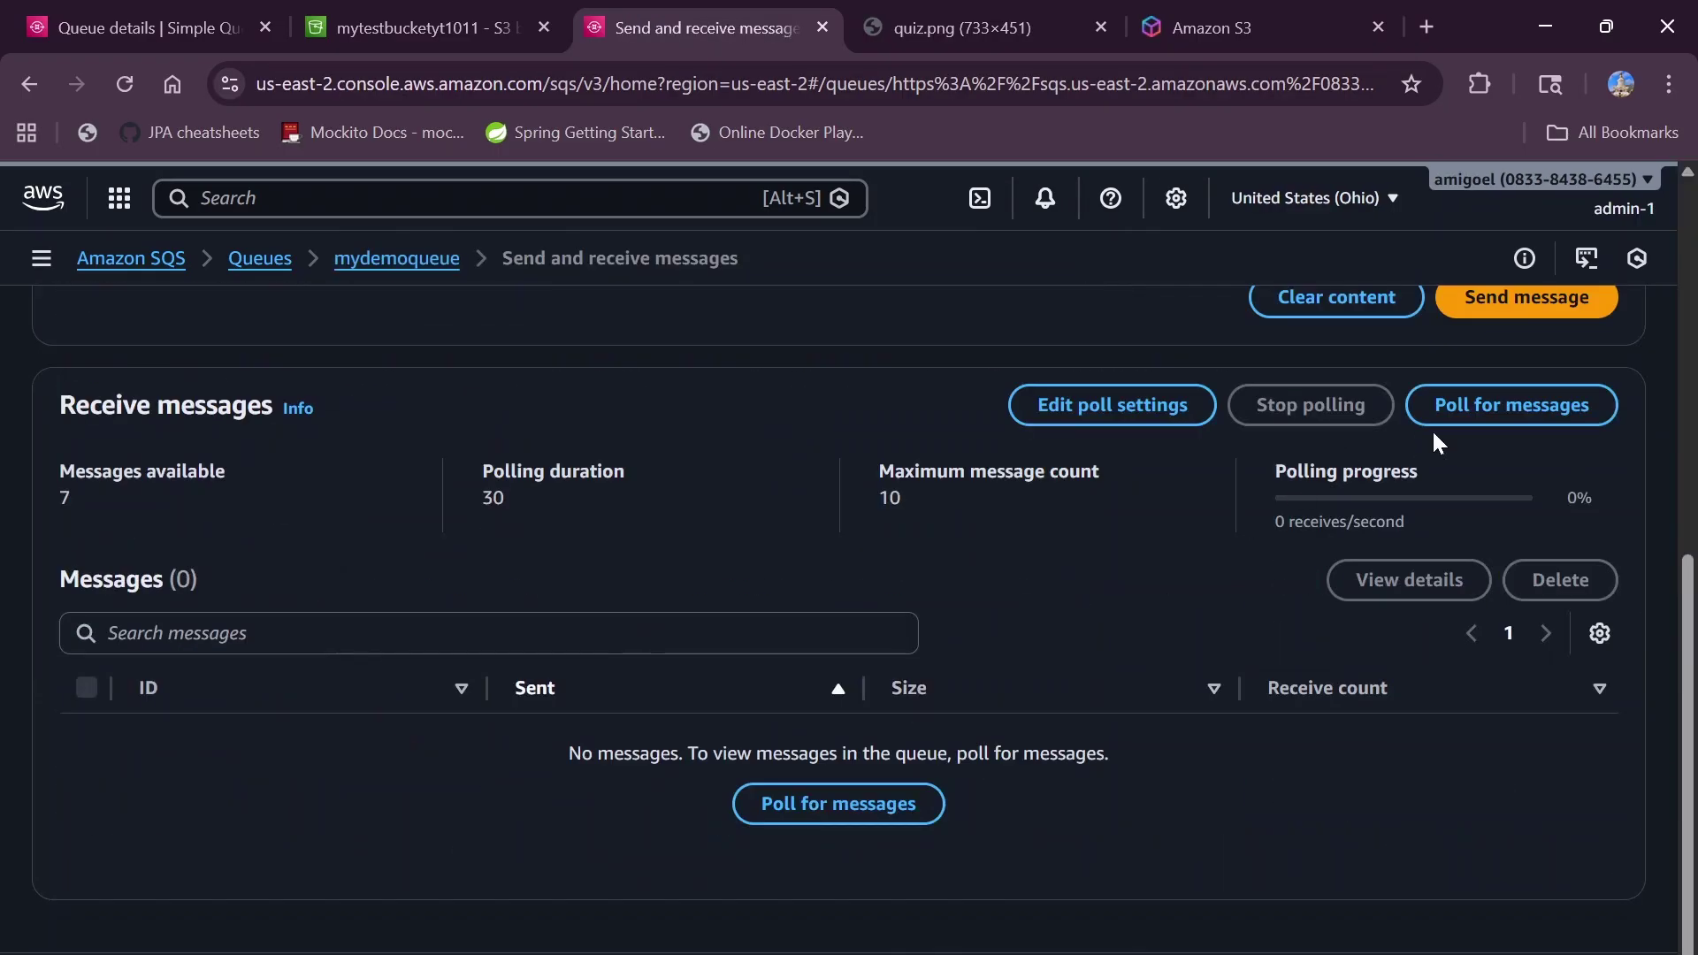
click(1479, 426)
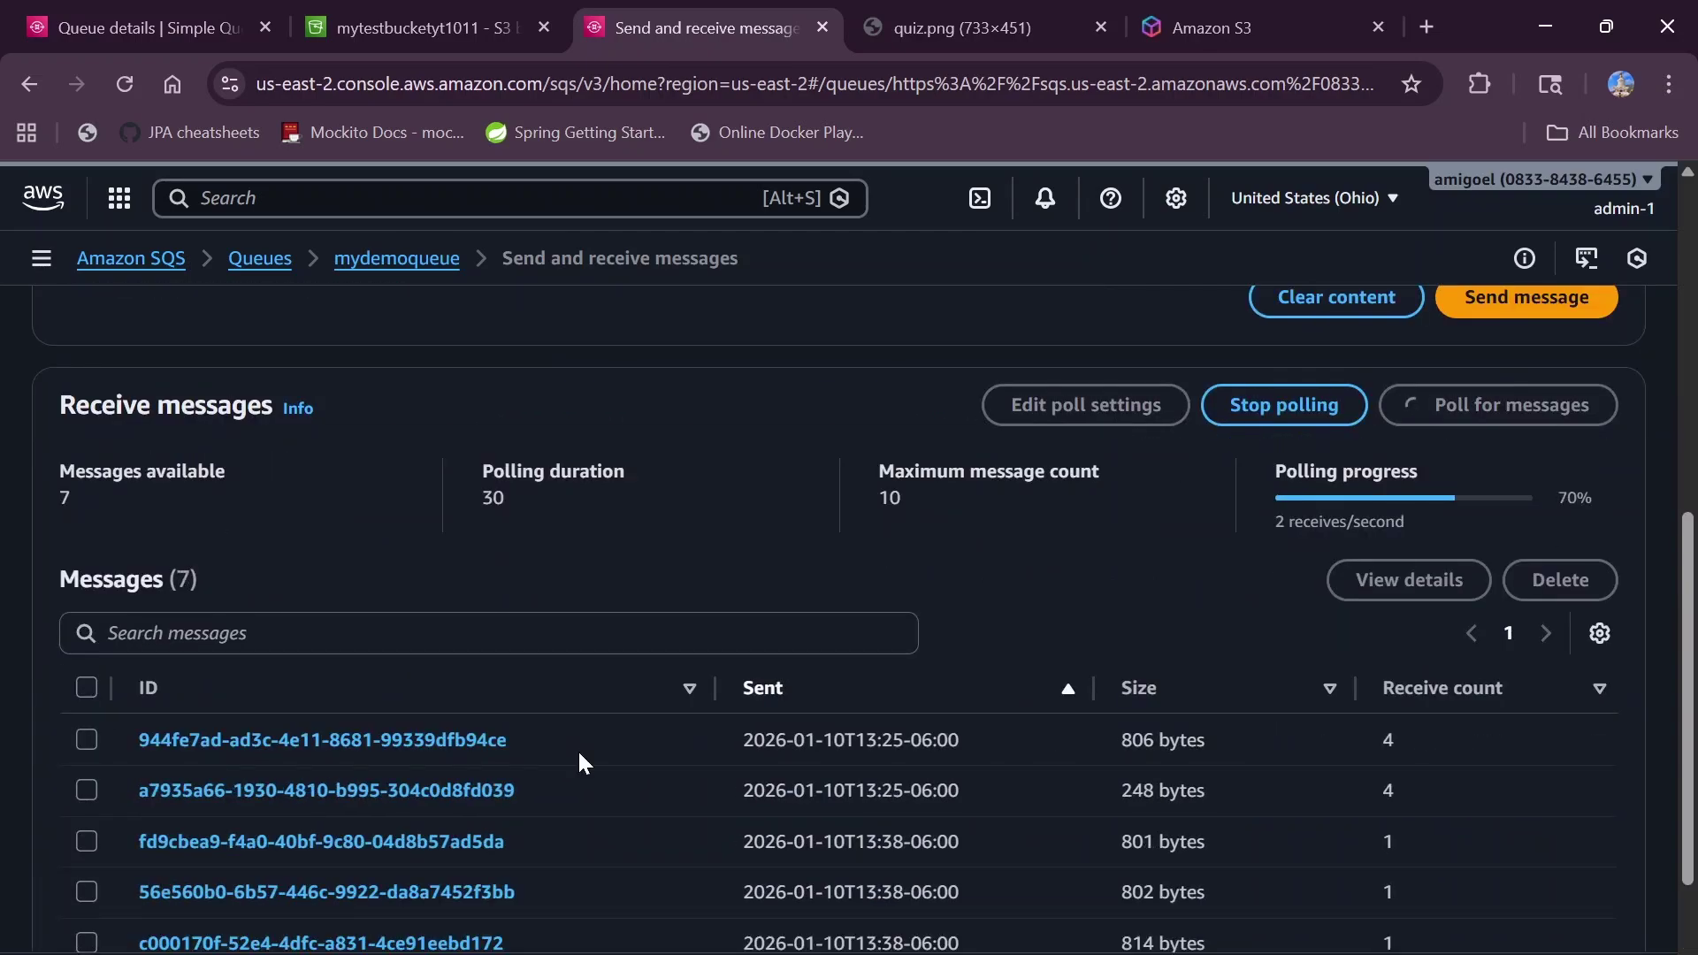
scroll(579, 755, down, 2)
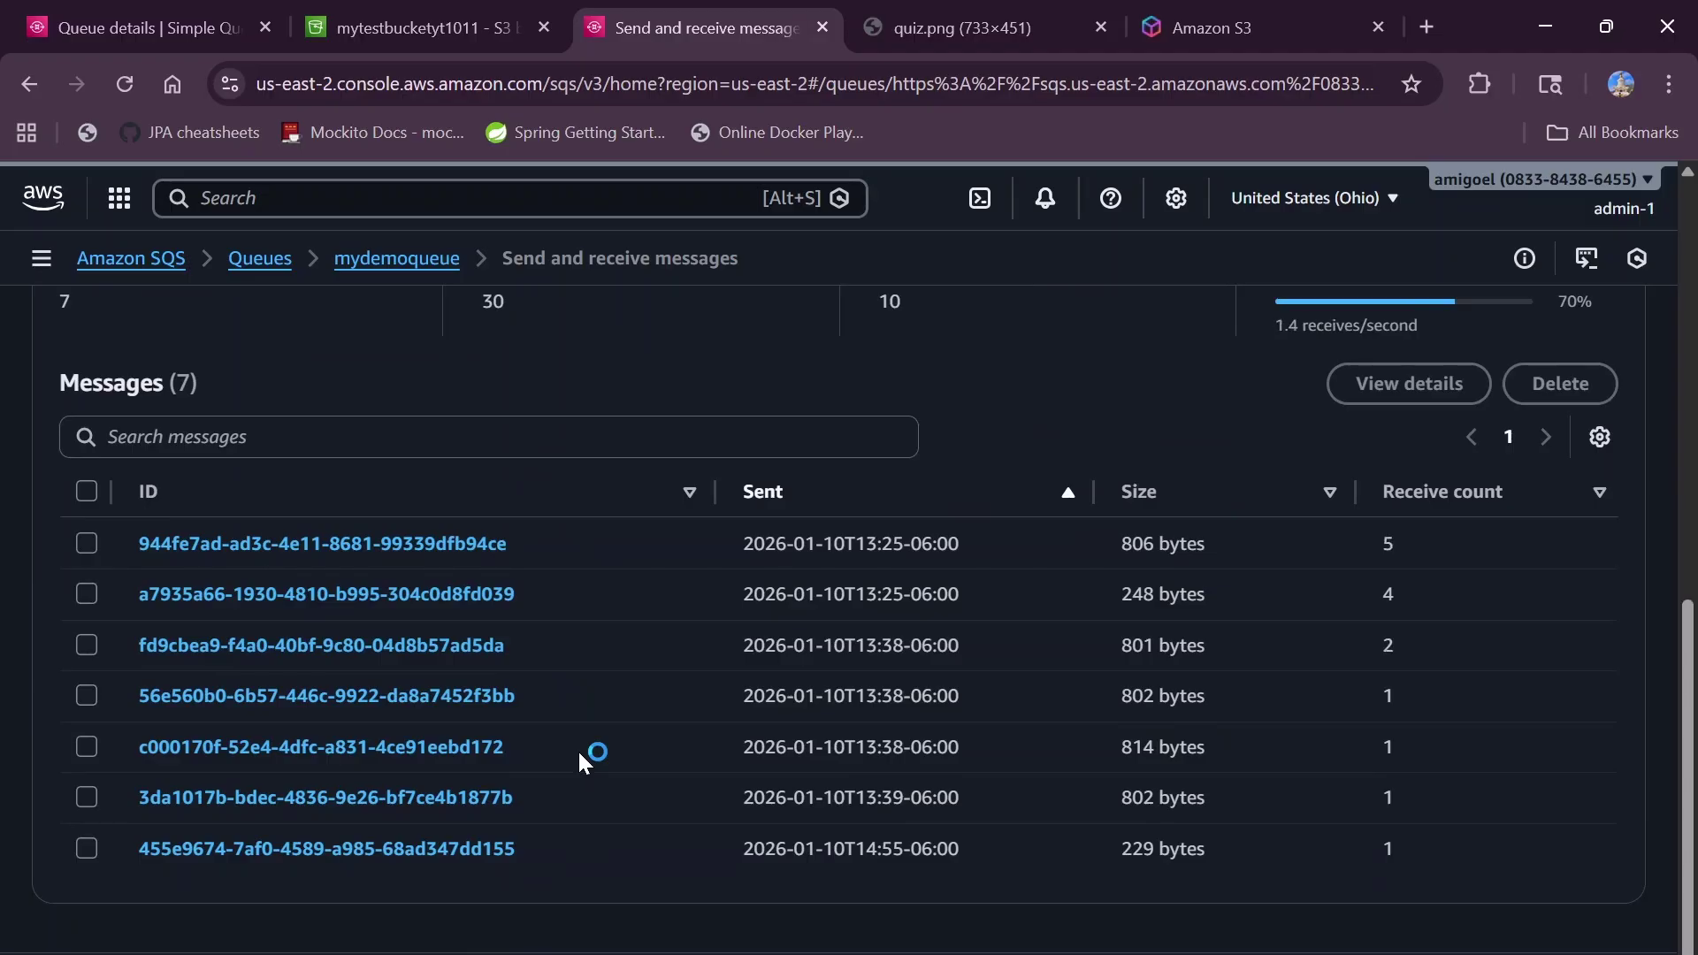
scroll(579, 761, up, 3)
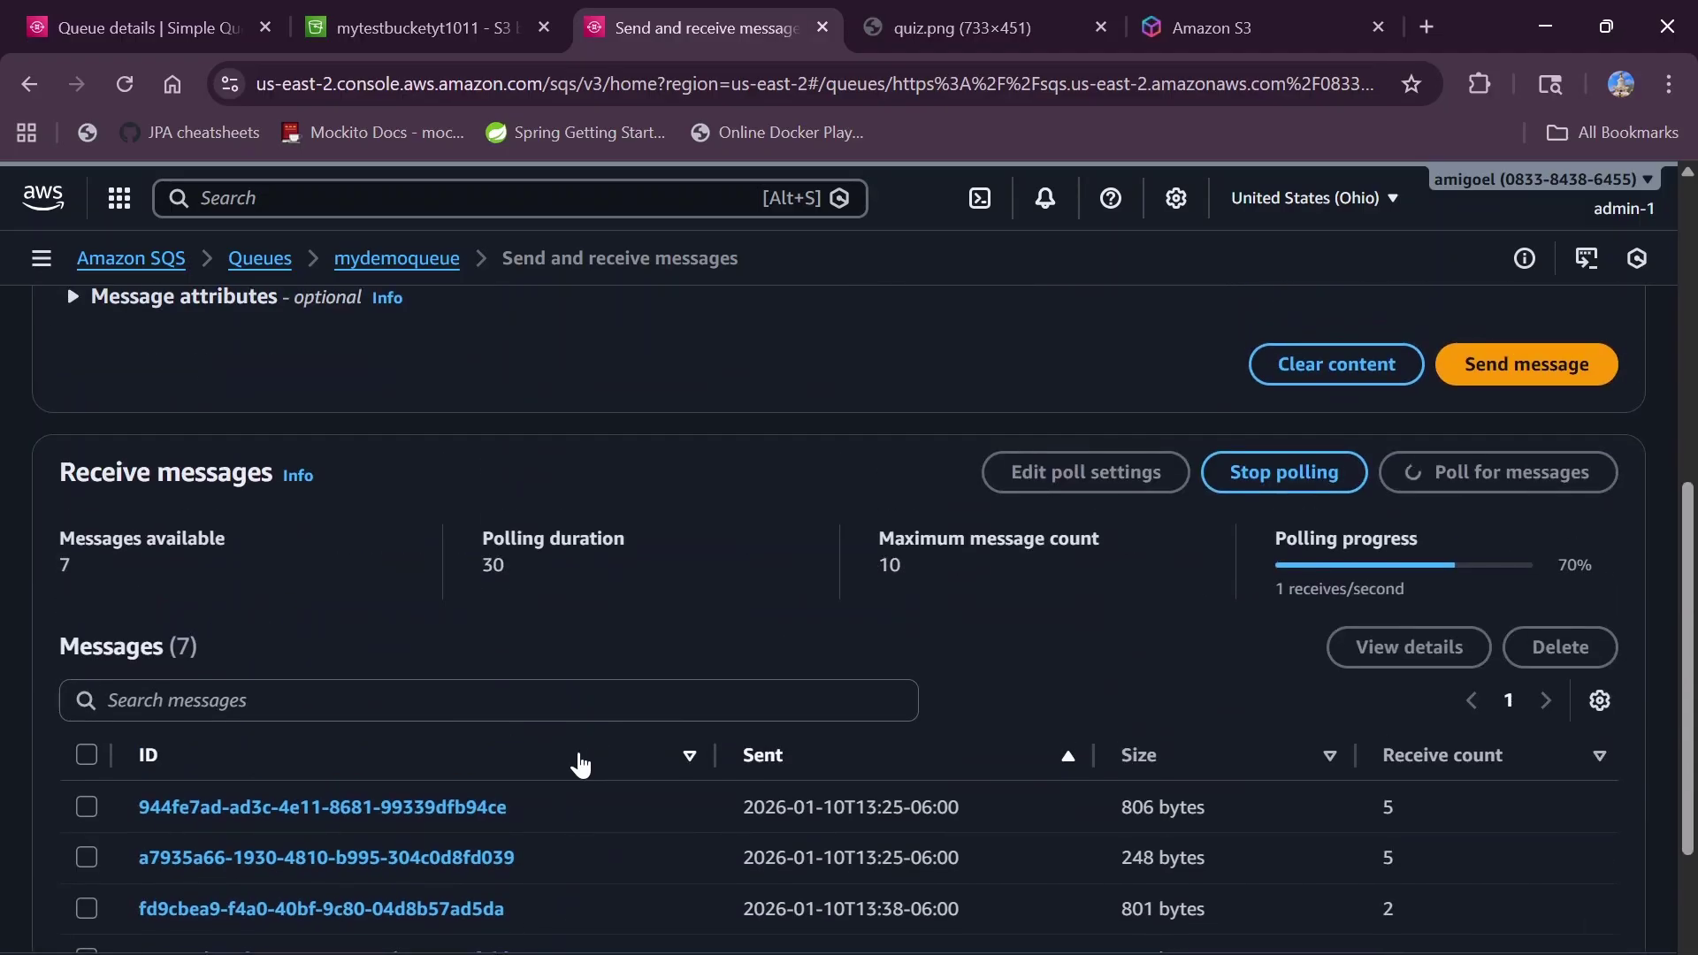
- Select all messages received from mydemoqueue and delete them, confirming the deletion
scroll(580, 761, down, 2)
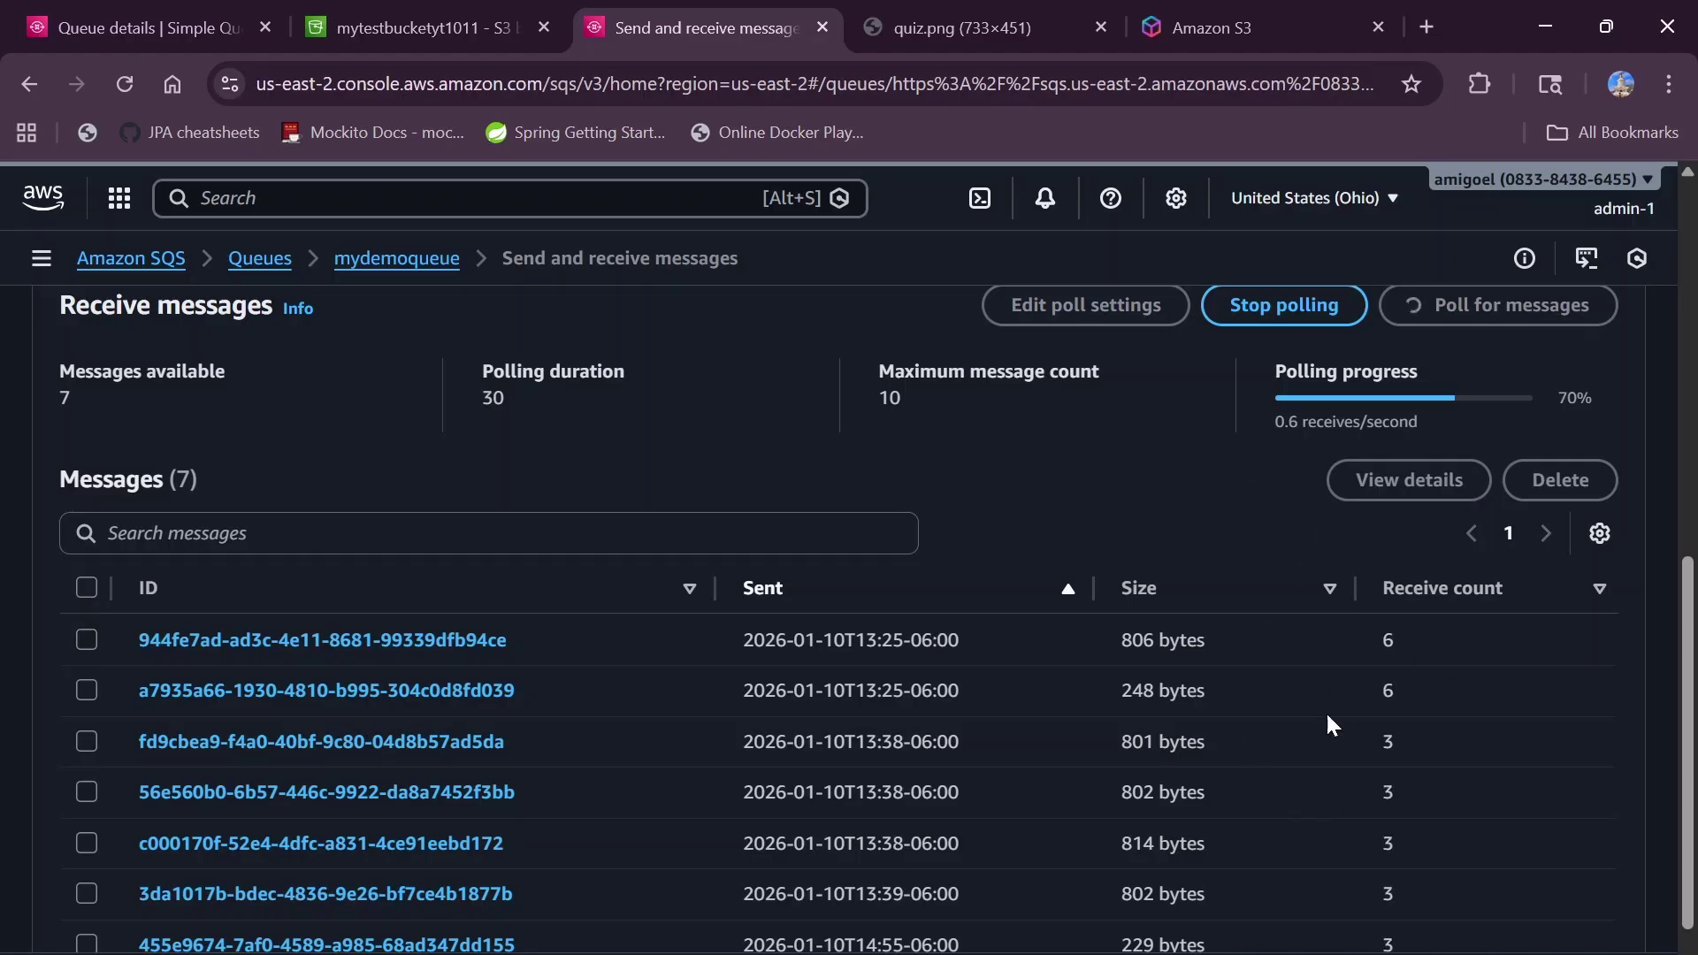
click(86, 588)
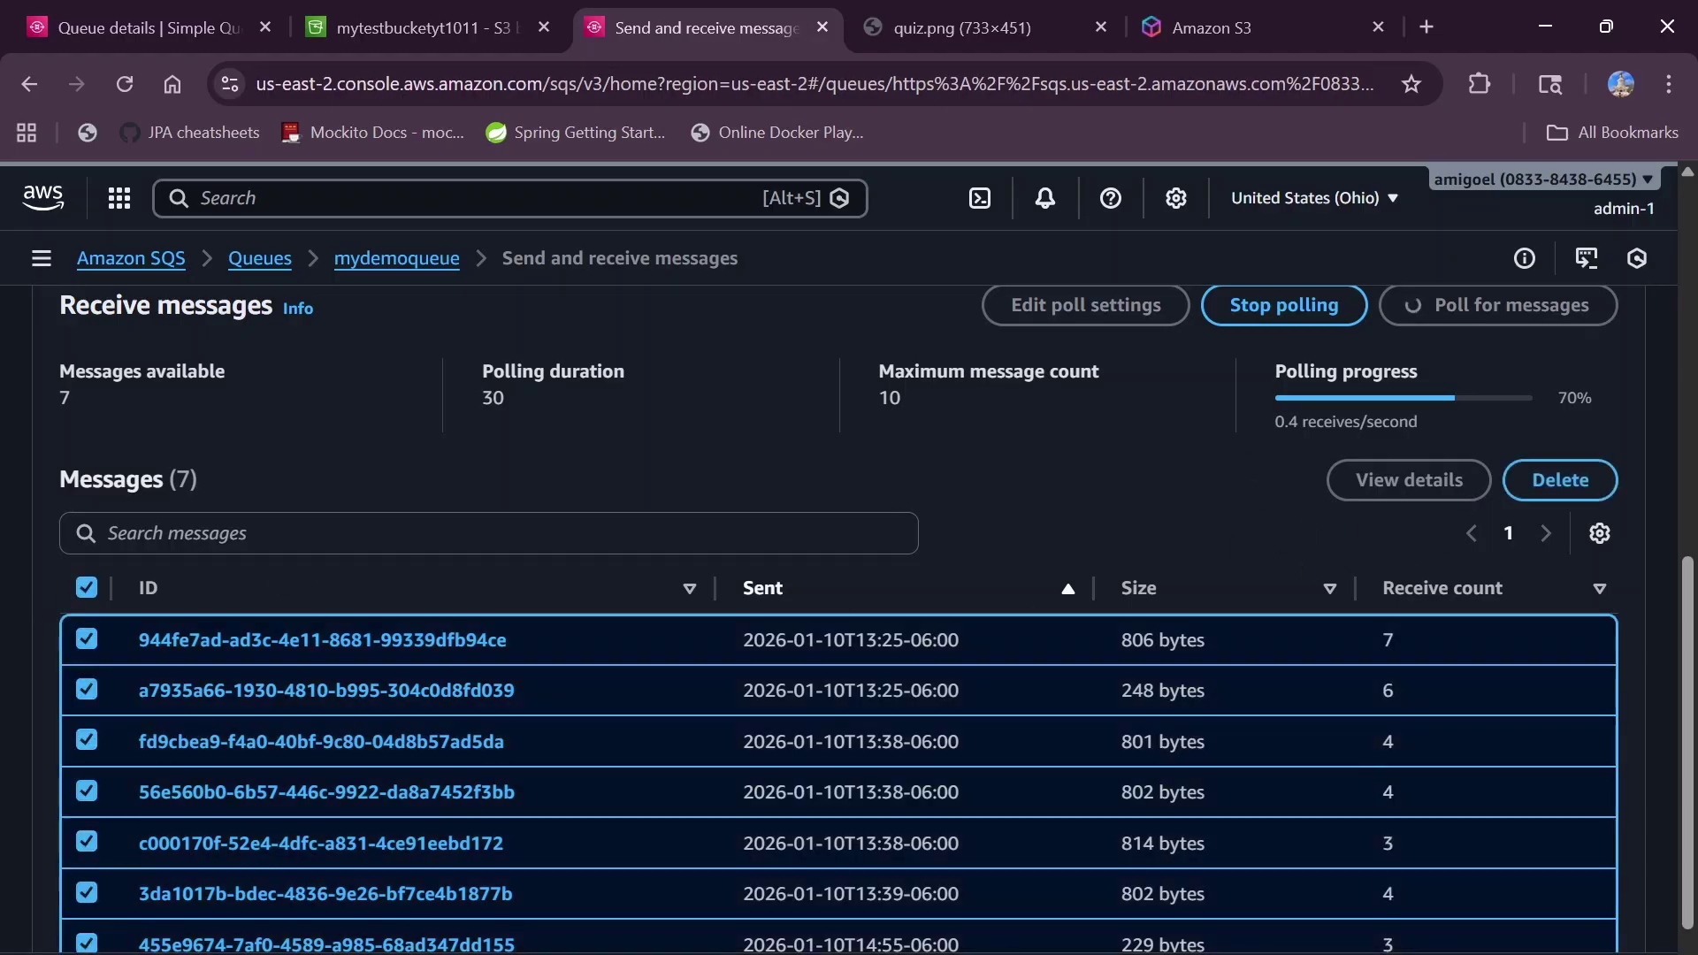
click(1557, 480)
click(1166, 766)
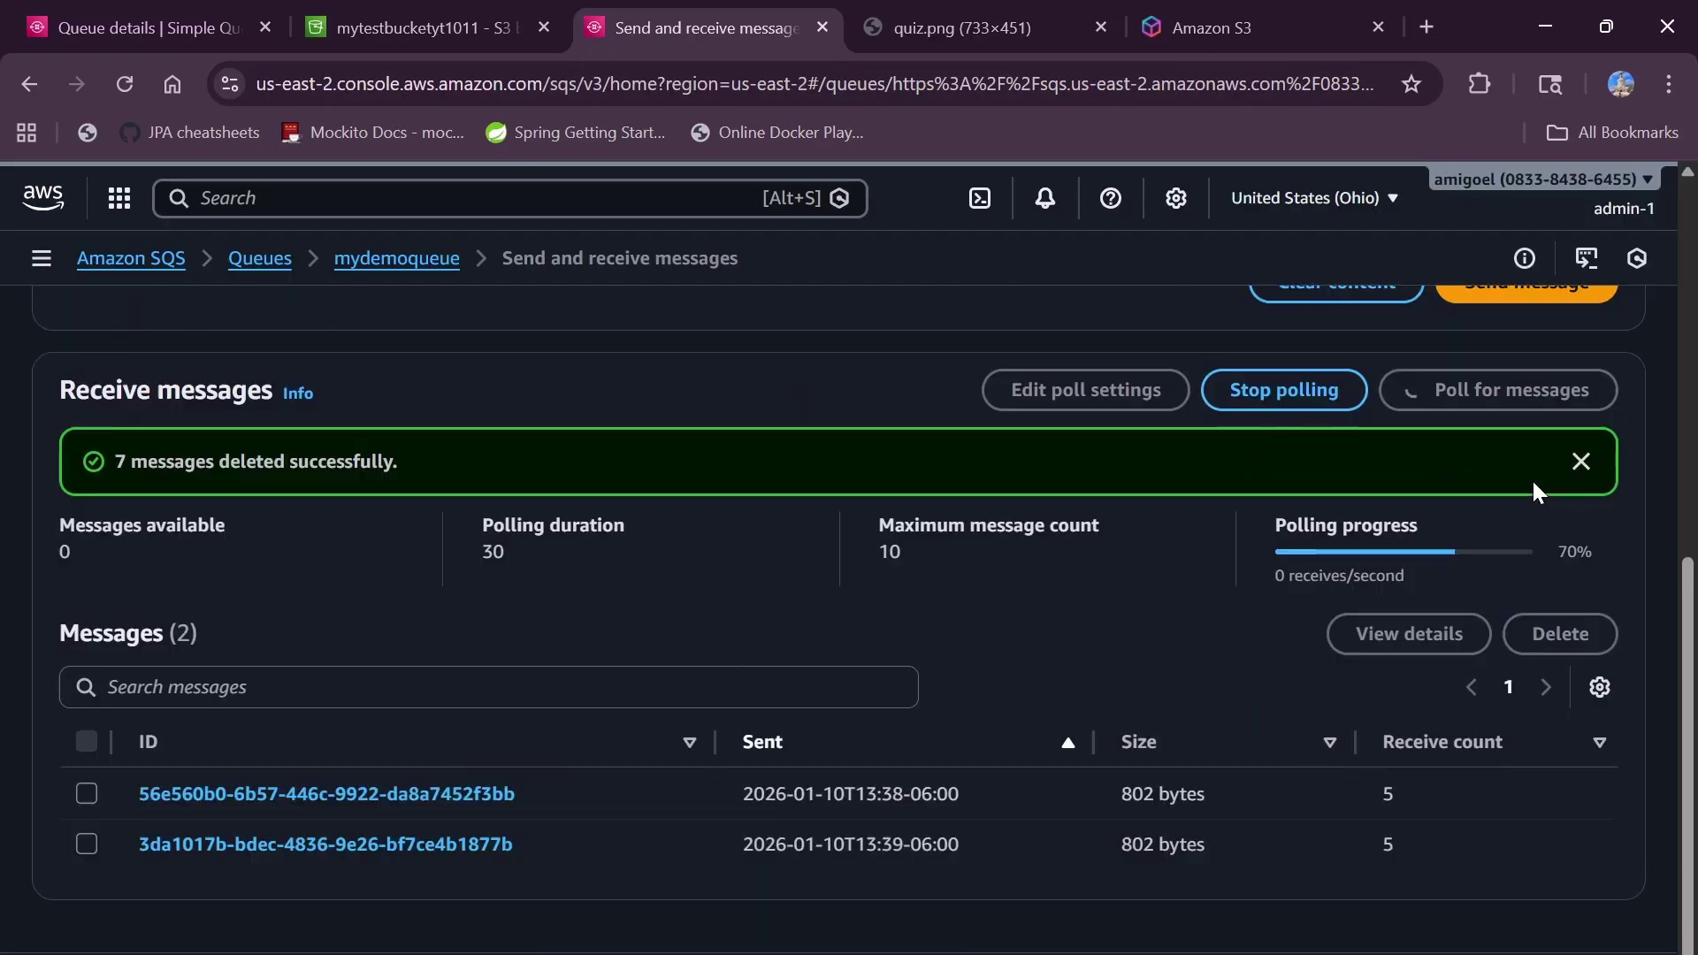
- Delete all messages that still appear in mydemoqueue's message list after the first deletion
scroll(257, 680, down, 1)
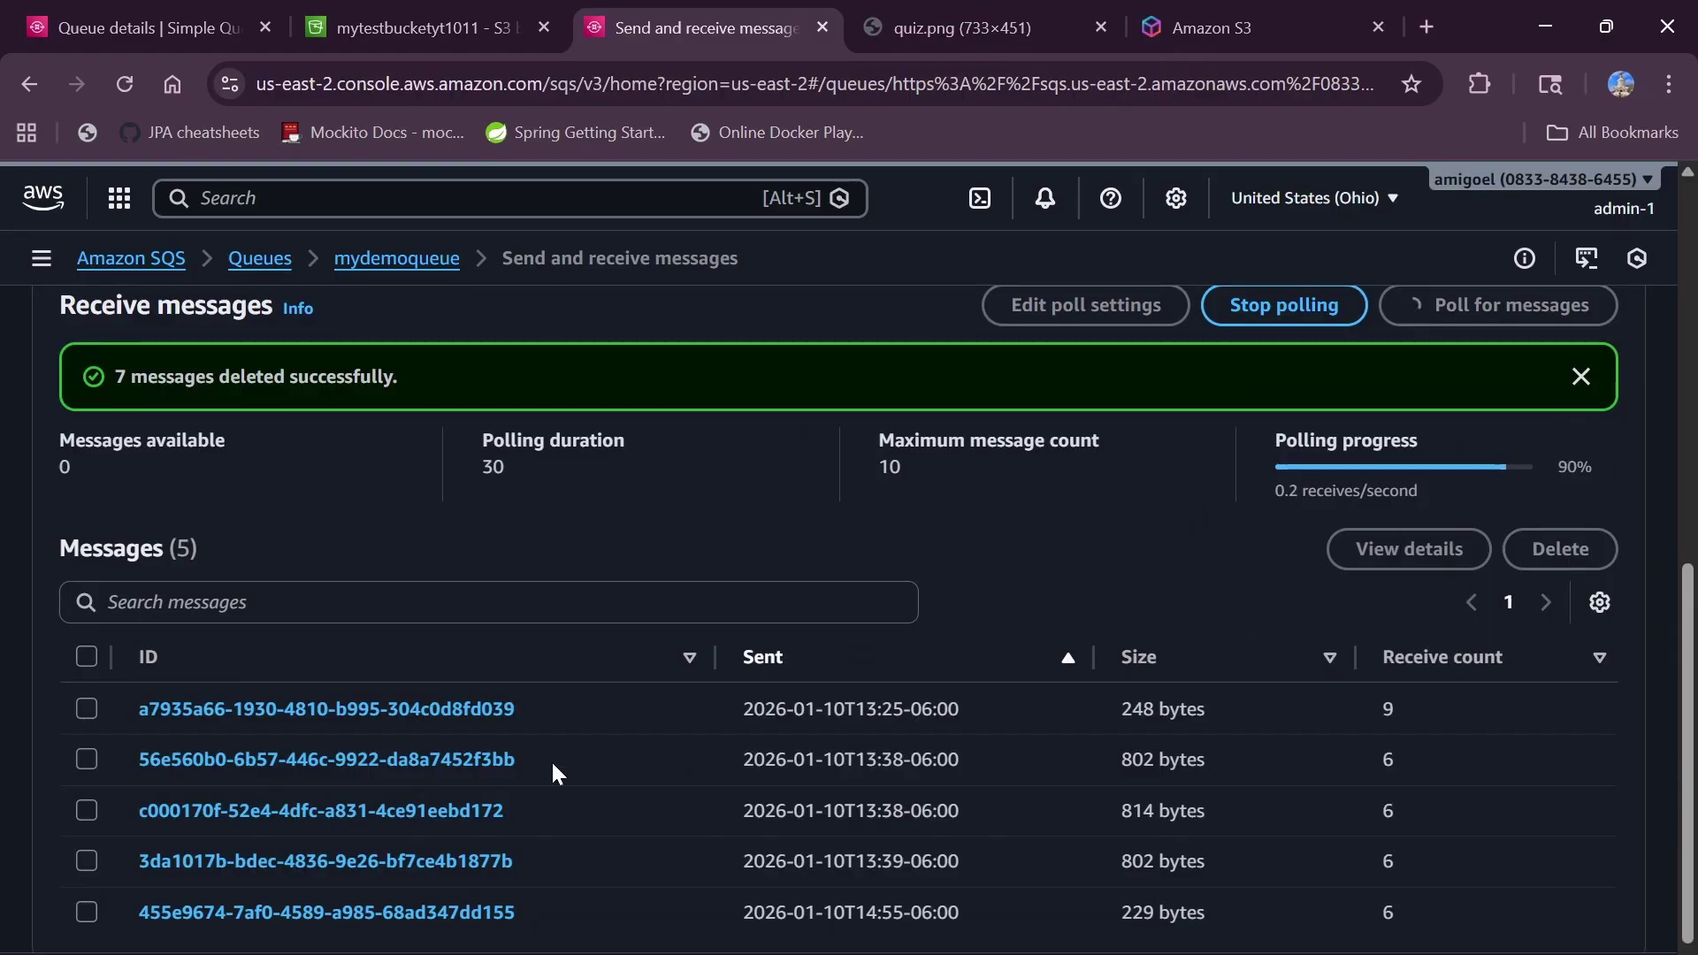
click(86, 656)
click(1559, 548)
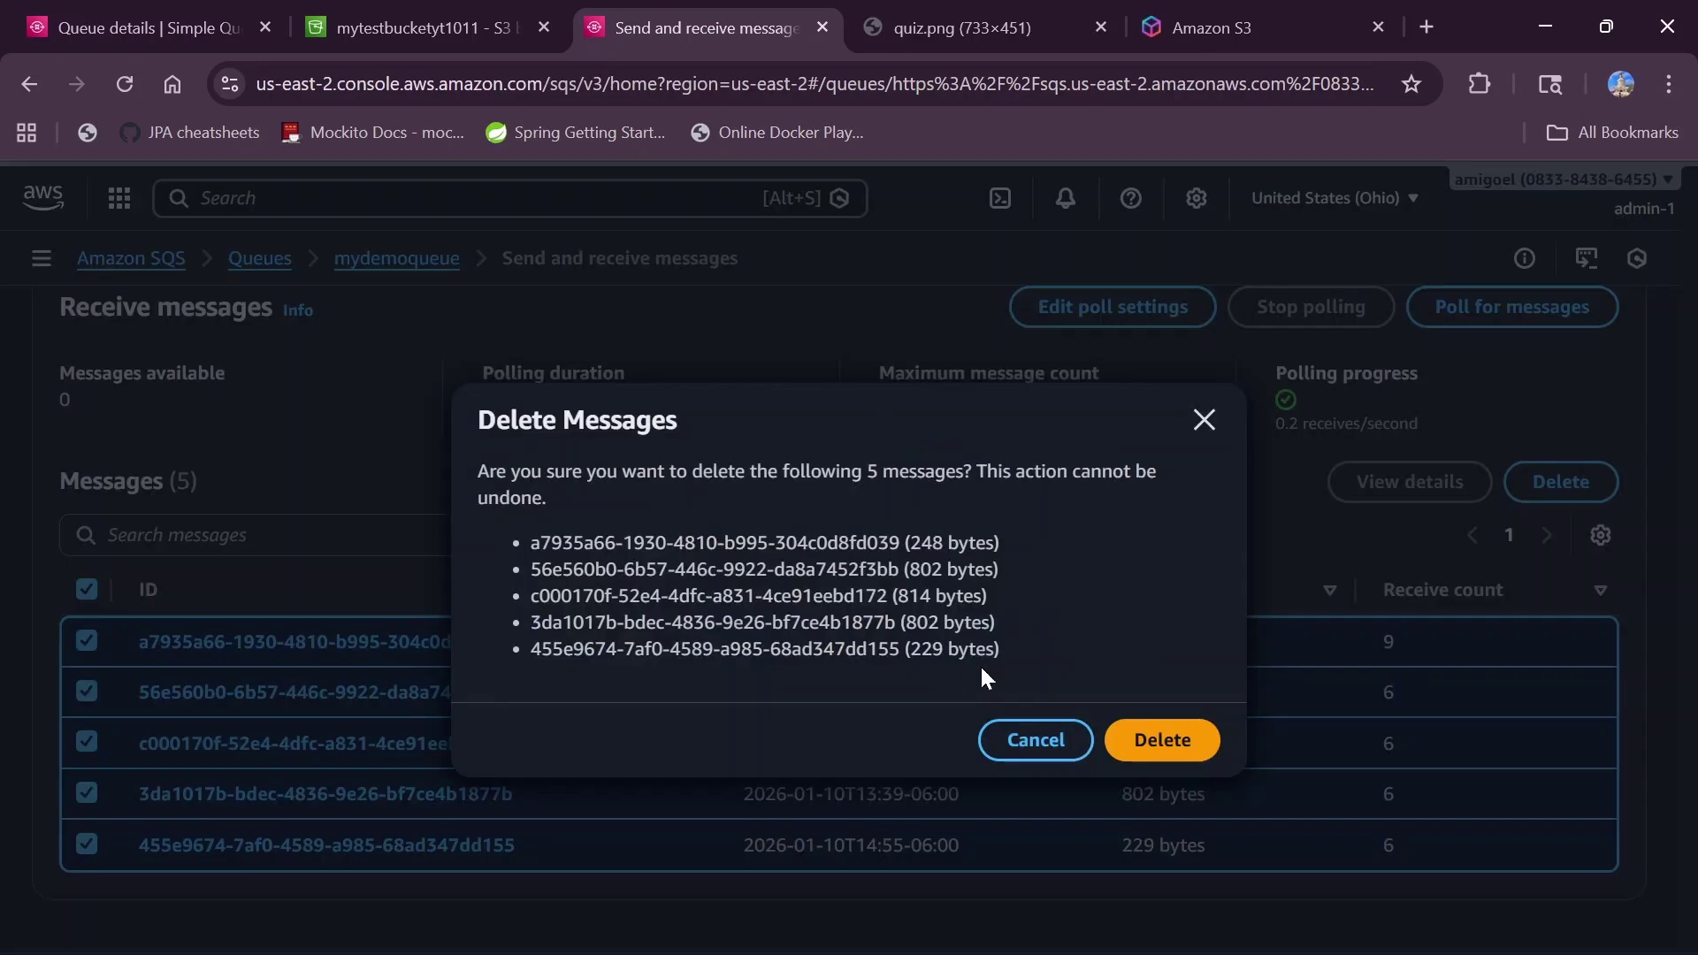
click(1159, 741)
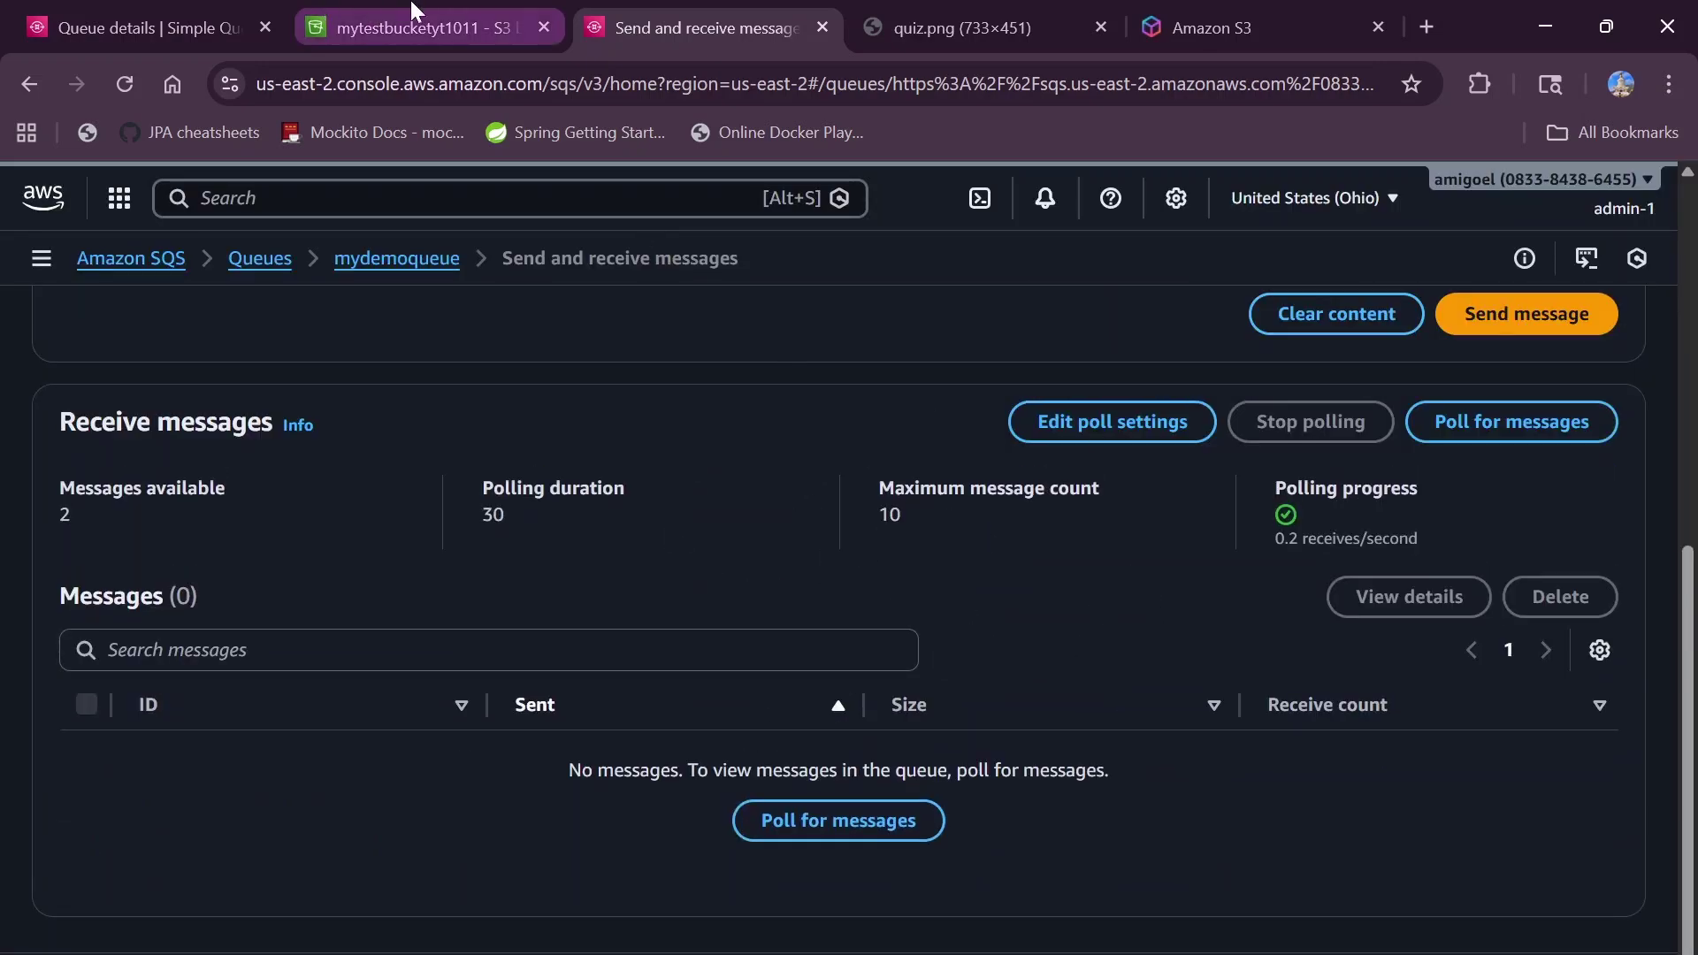
- Return to mytestbucketyt1011 and delete the selected quiz.png object, confirming with "permanently delete"
click(415, 27)
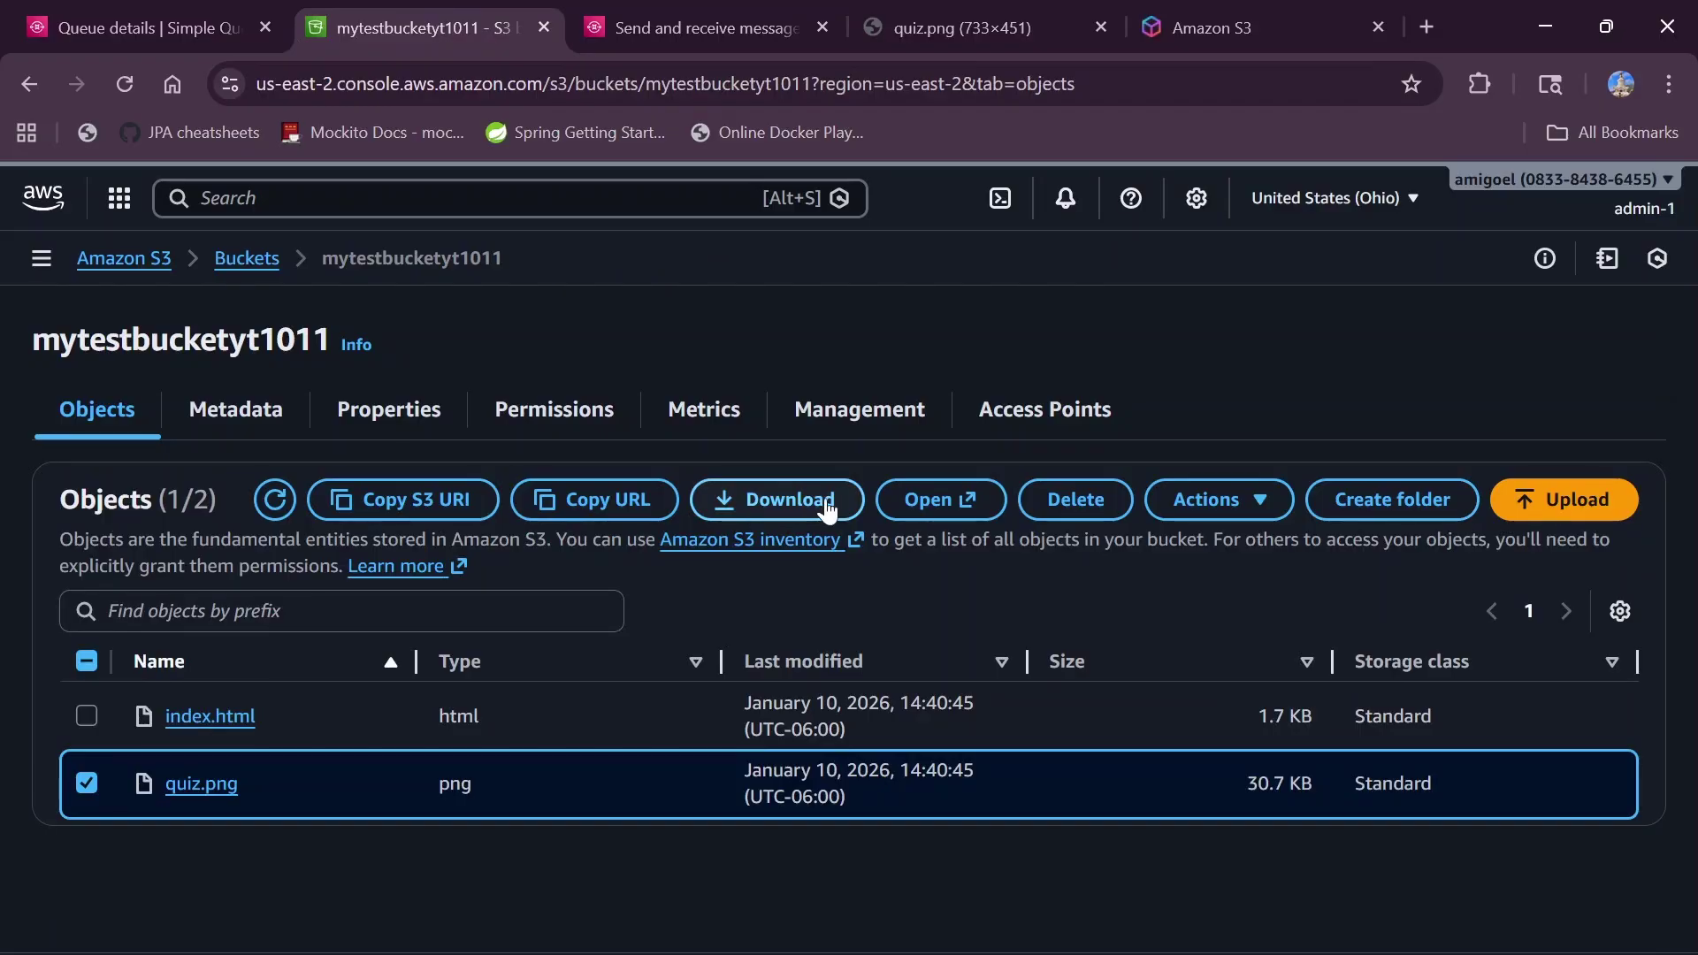
click(1087, 511)
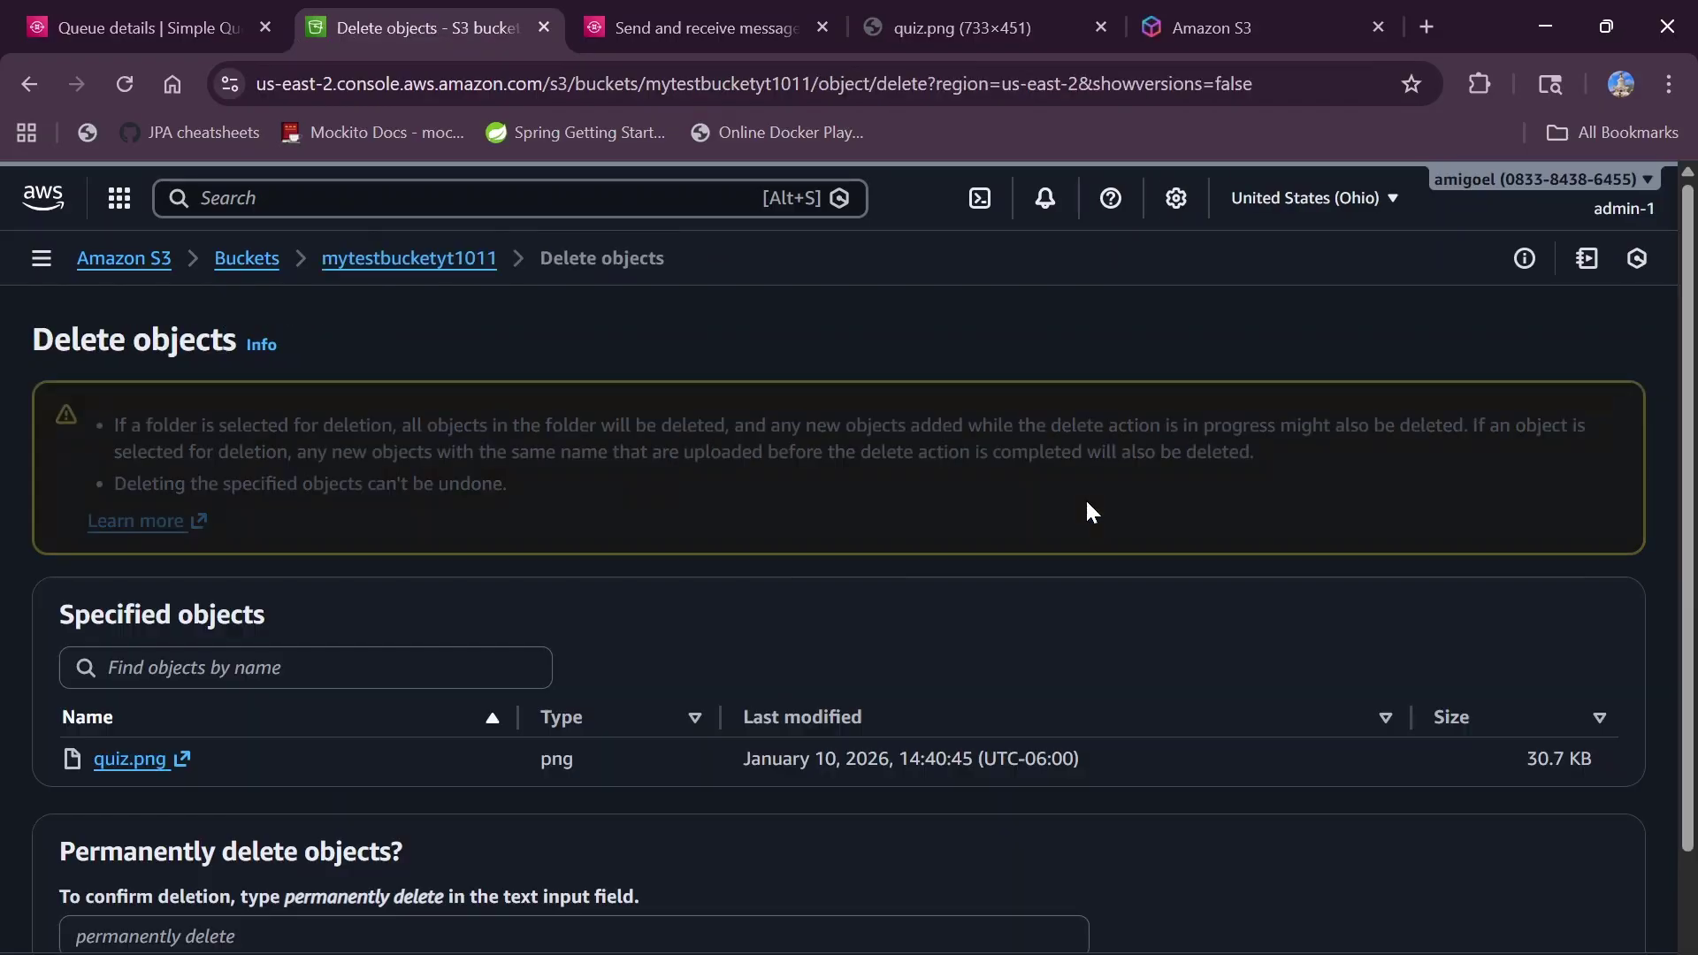
scroll(227, 614, down, 2)
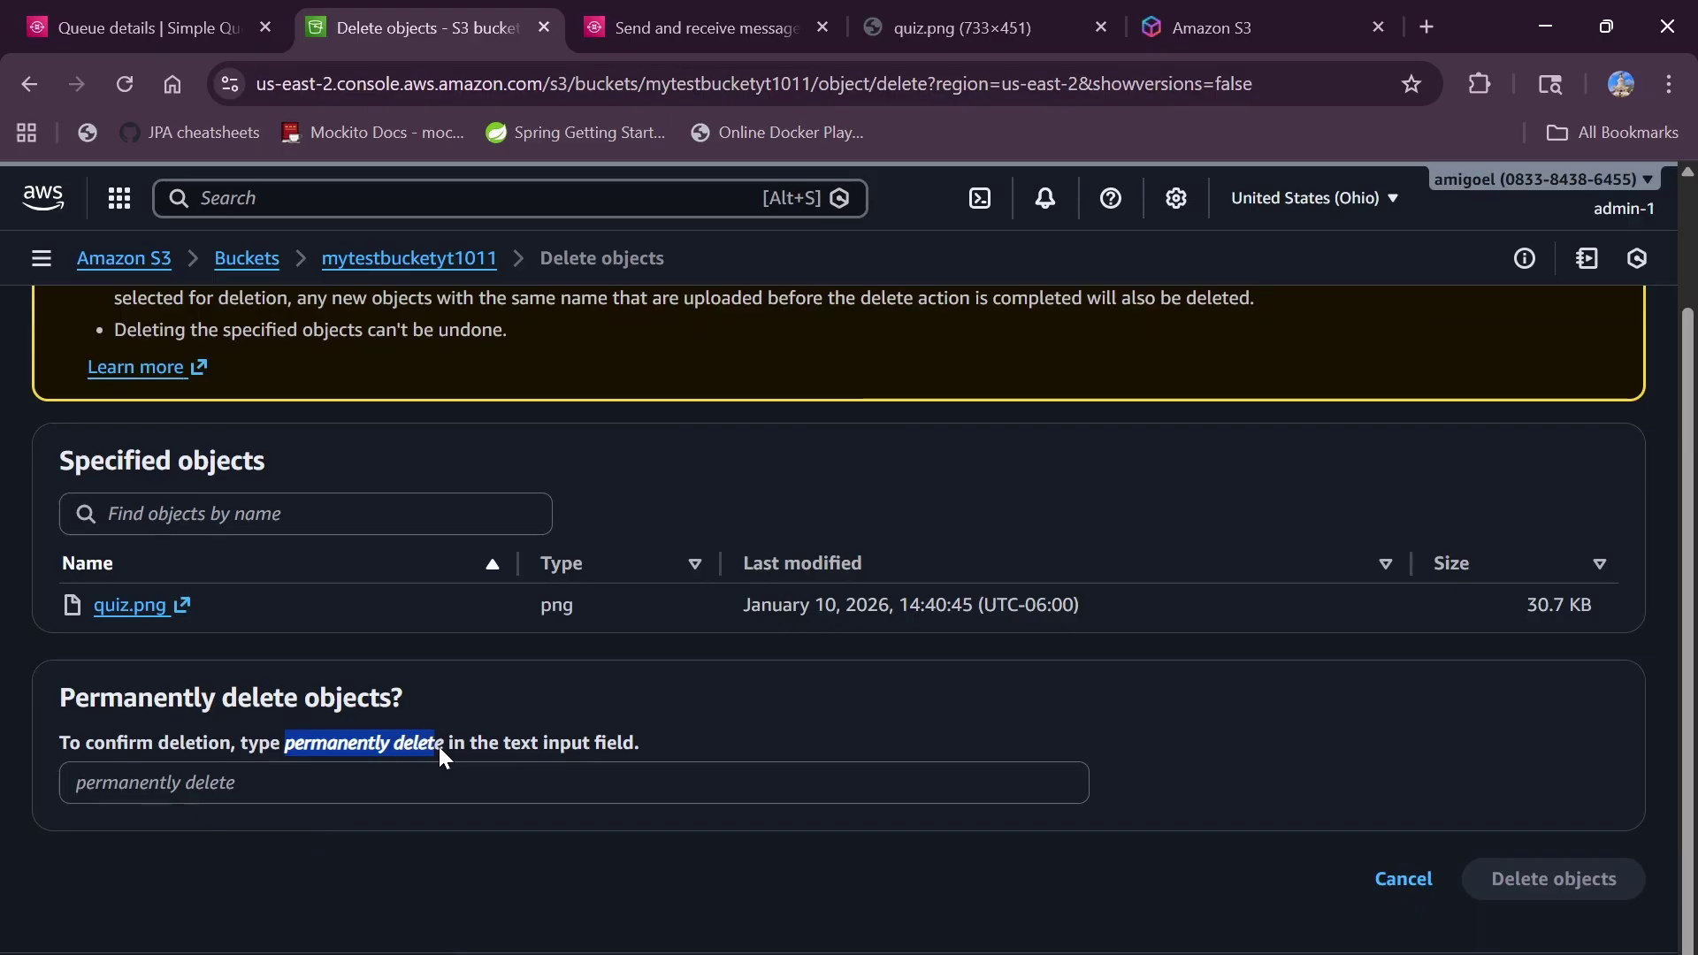
key(Tab)
text(permanently delete)
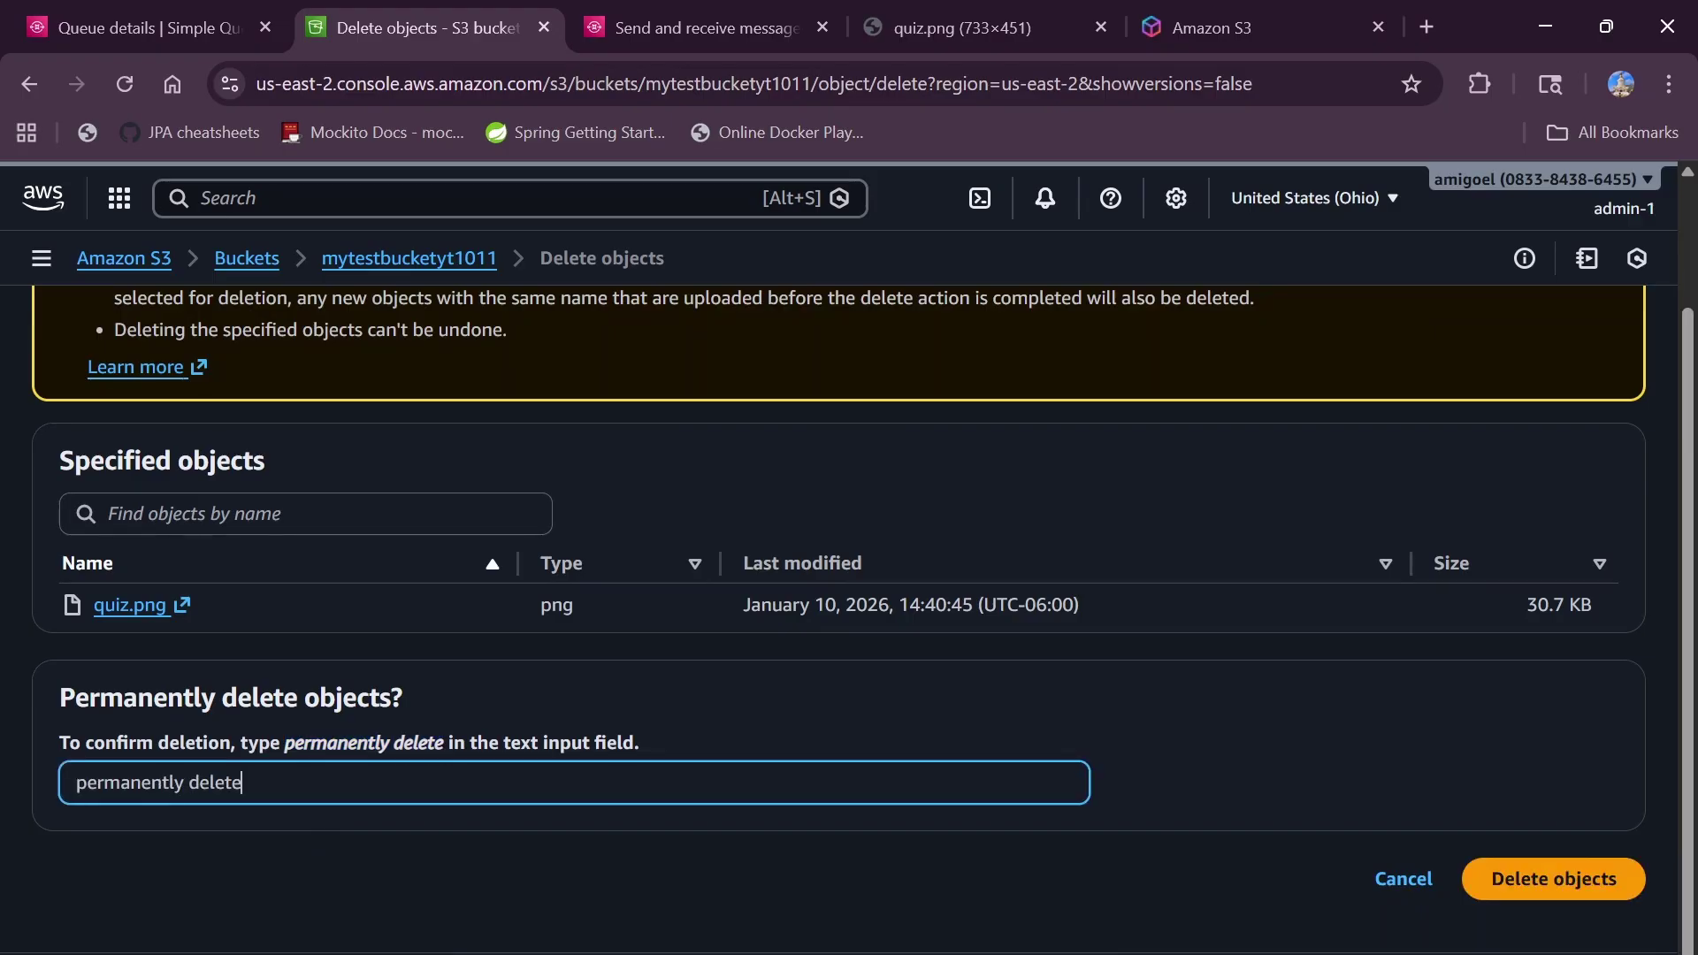
click(1584, 879)
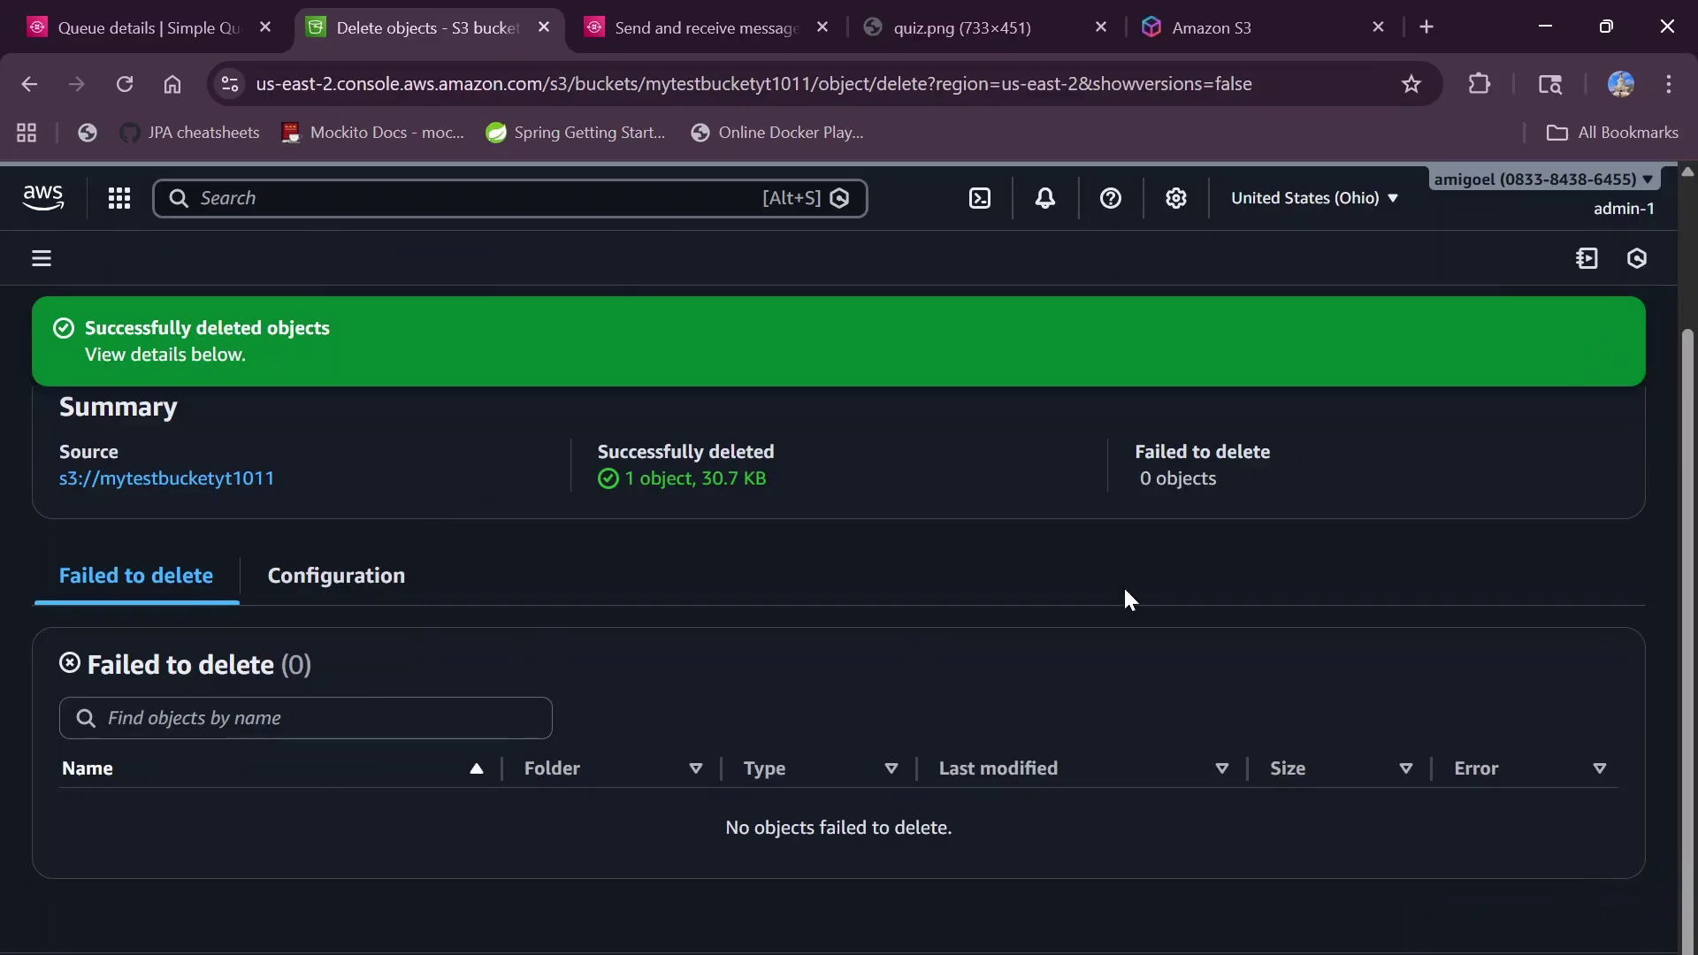
- Close the deletion status, upload quiz.png to the mytestbucketyt1011 bucket, and dismiss the upload notification
scroll(1125, 588, up, 2)
click(1593, 424)
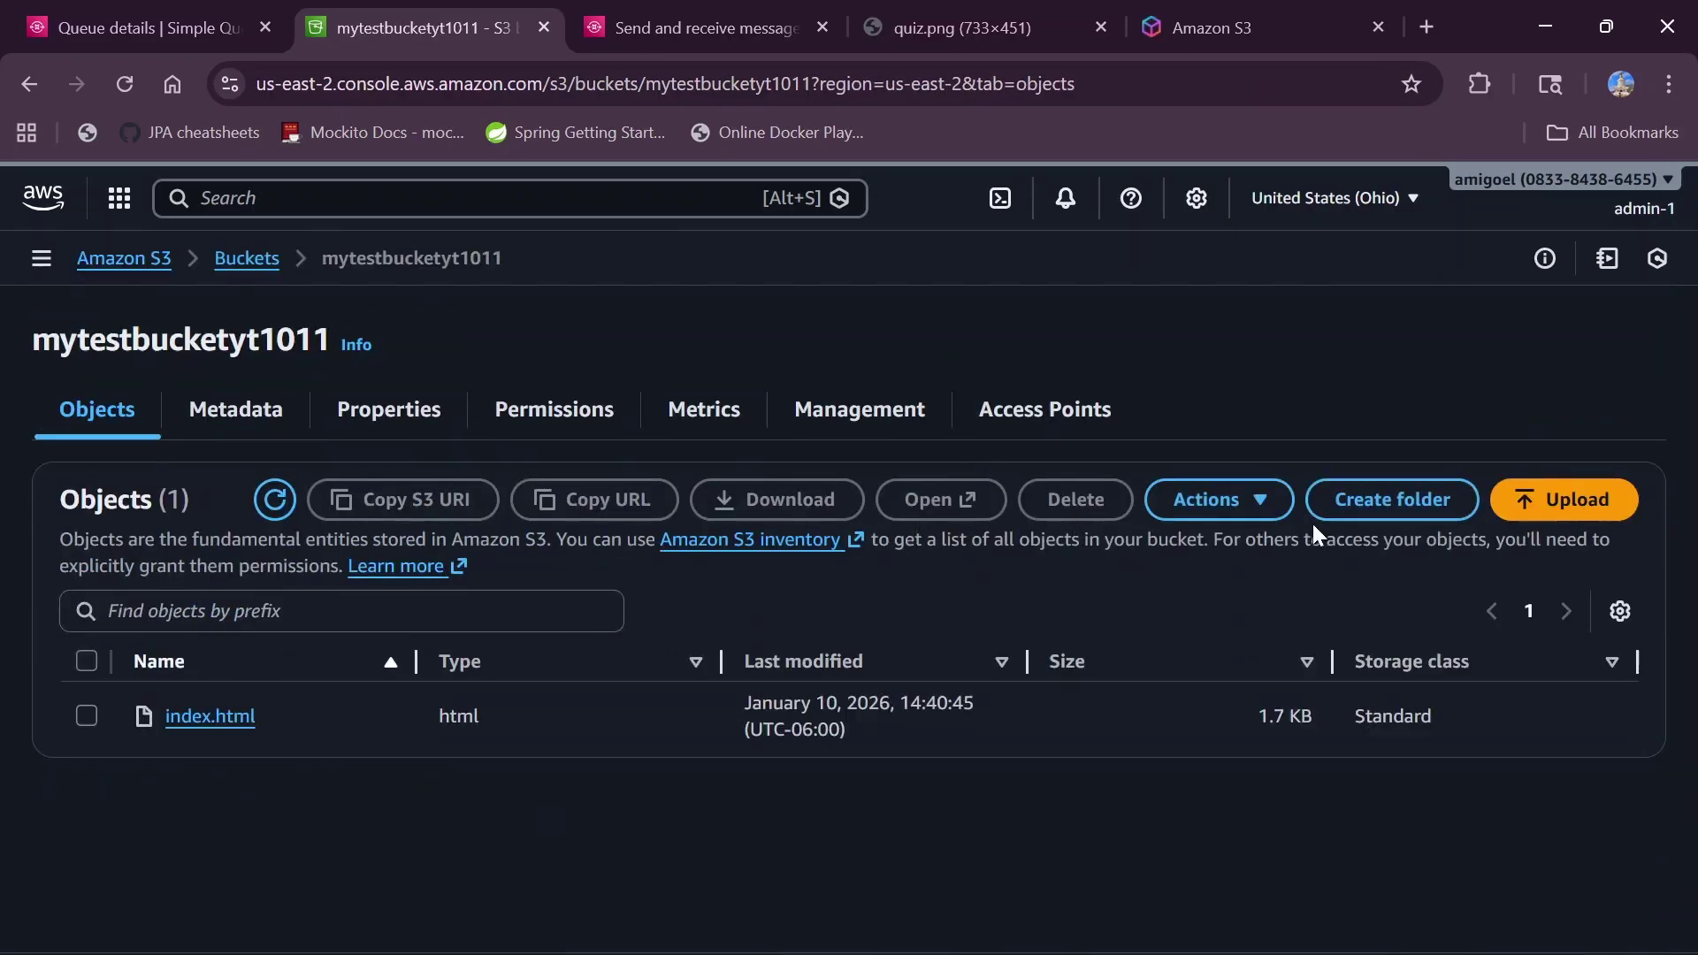
click(1550, 501)
click(1380, 566)
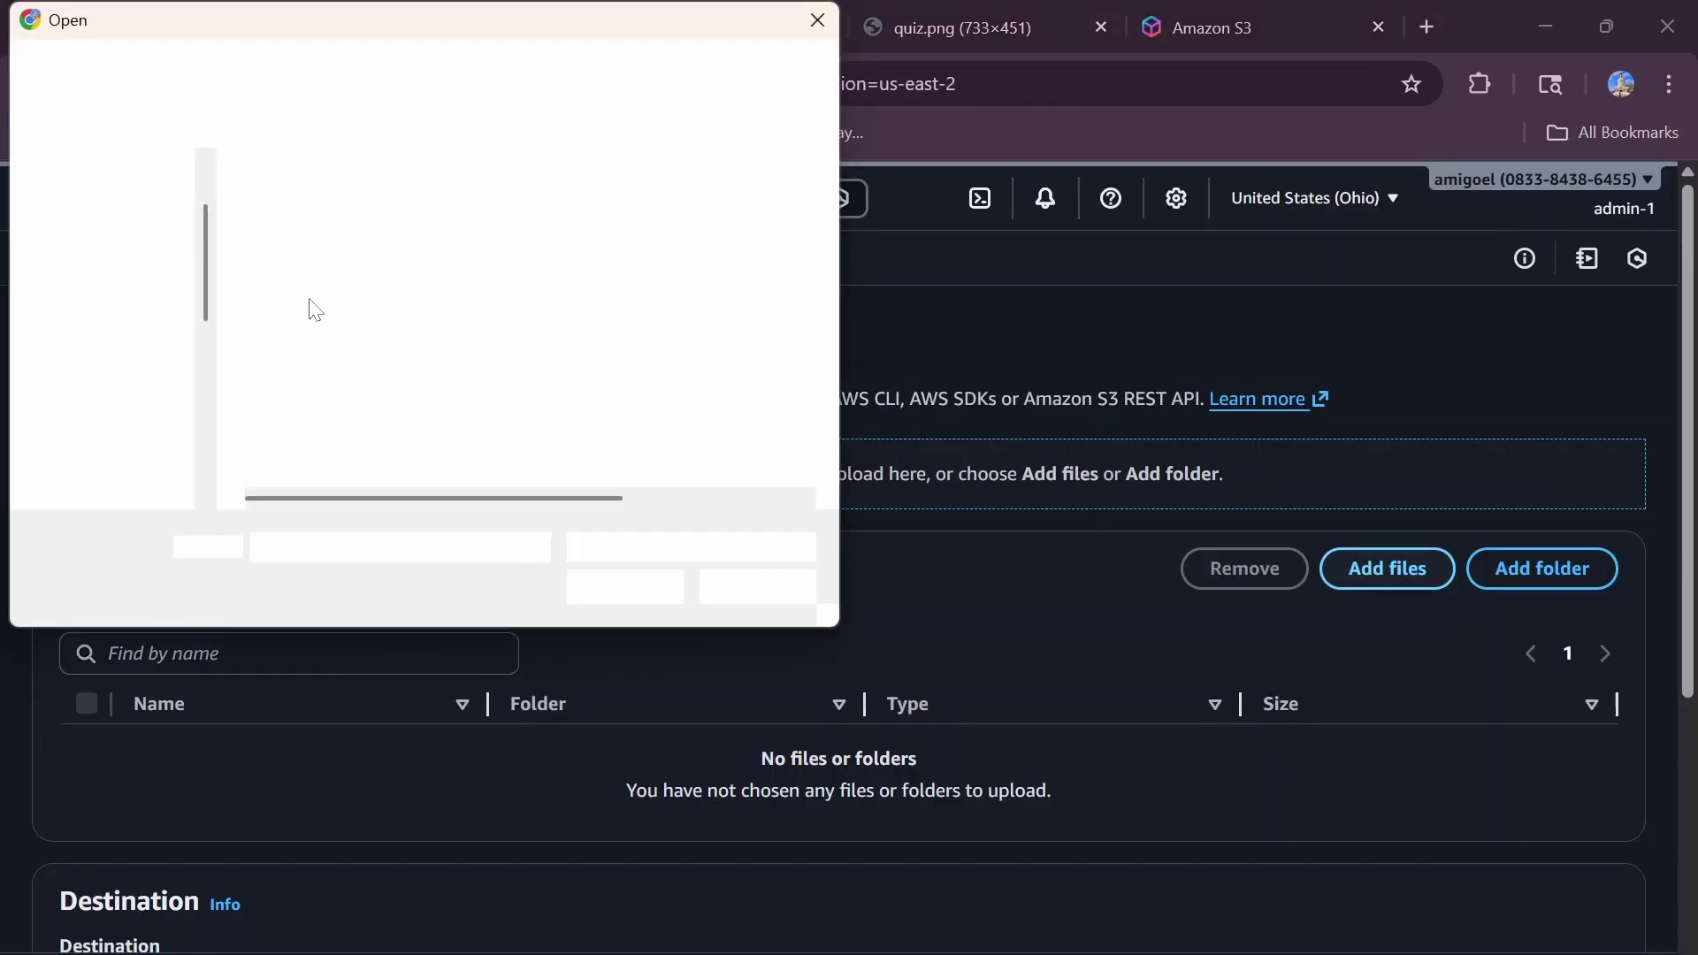
click(308, 252)
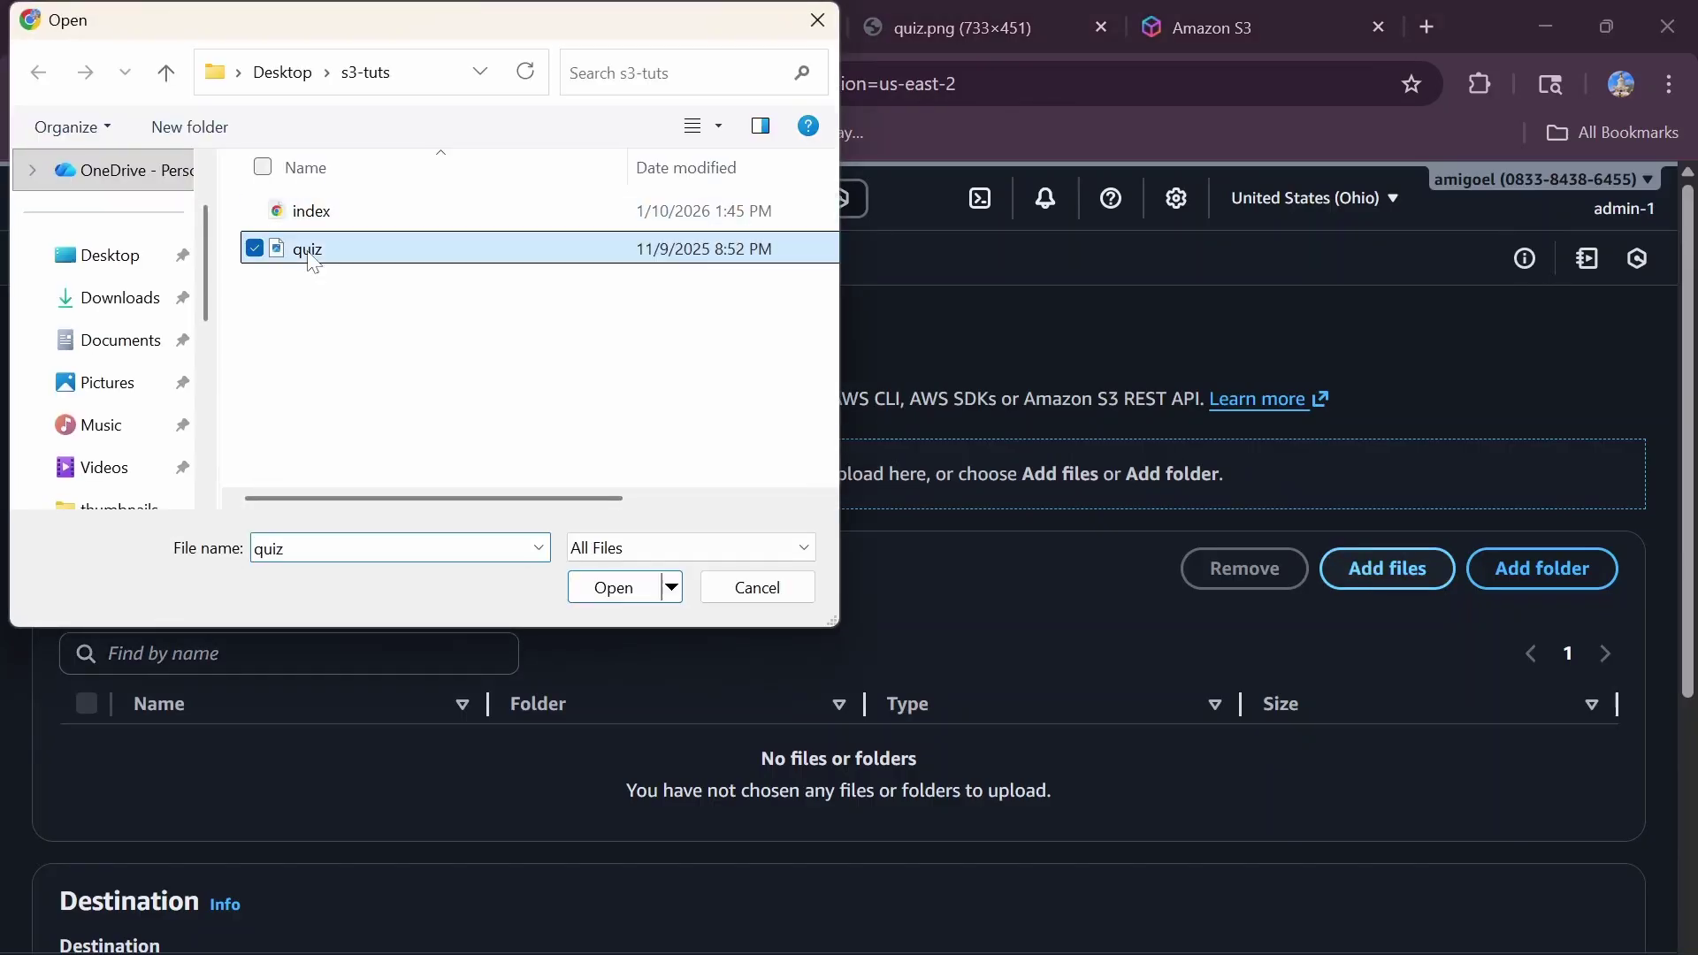
click(618, 589)
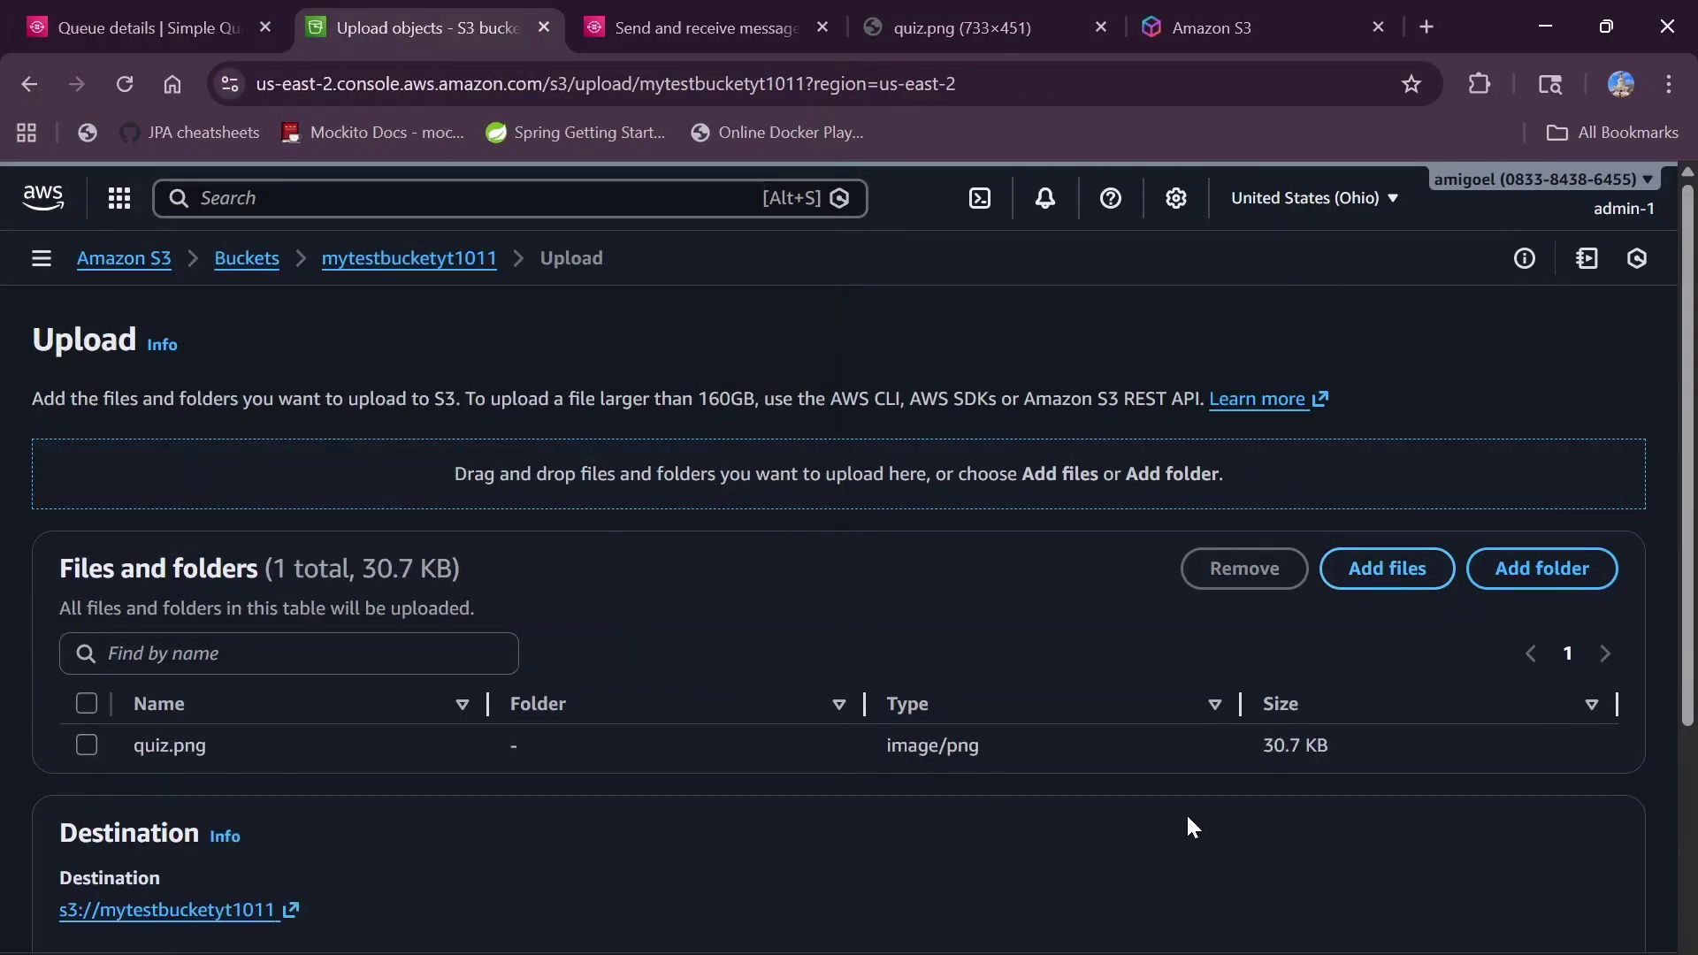
scroll(1186, 826, down, 4)
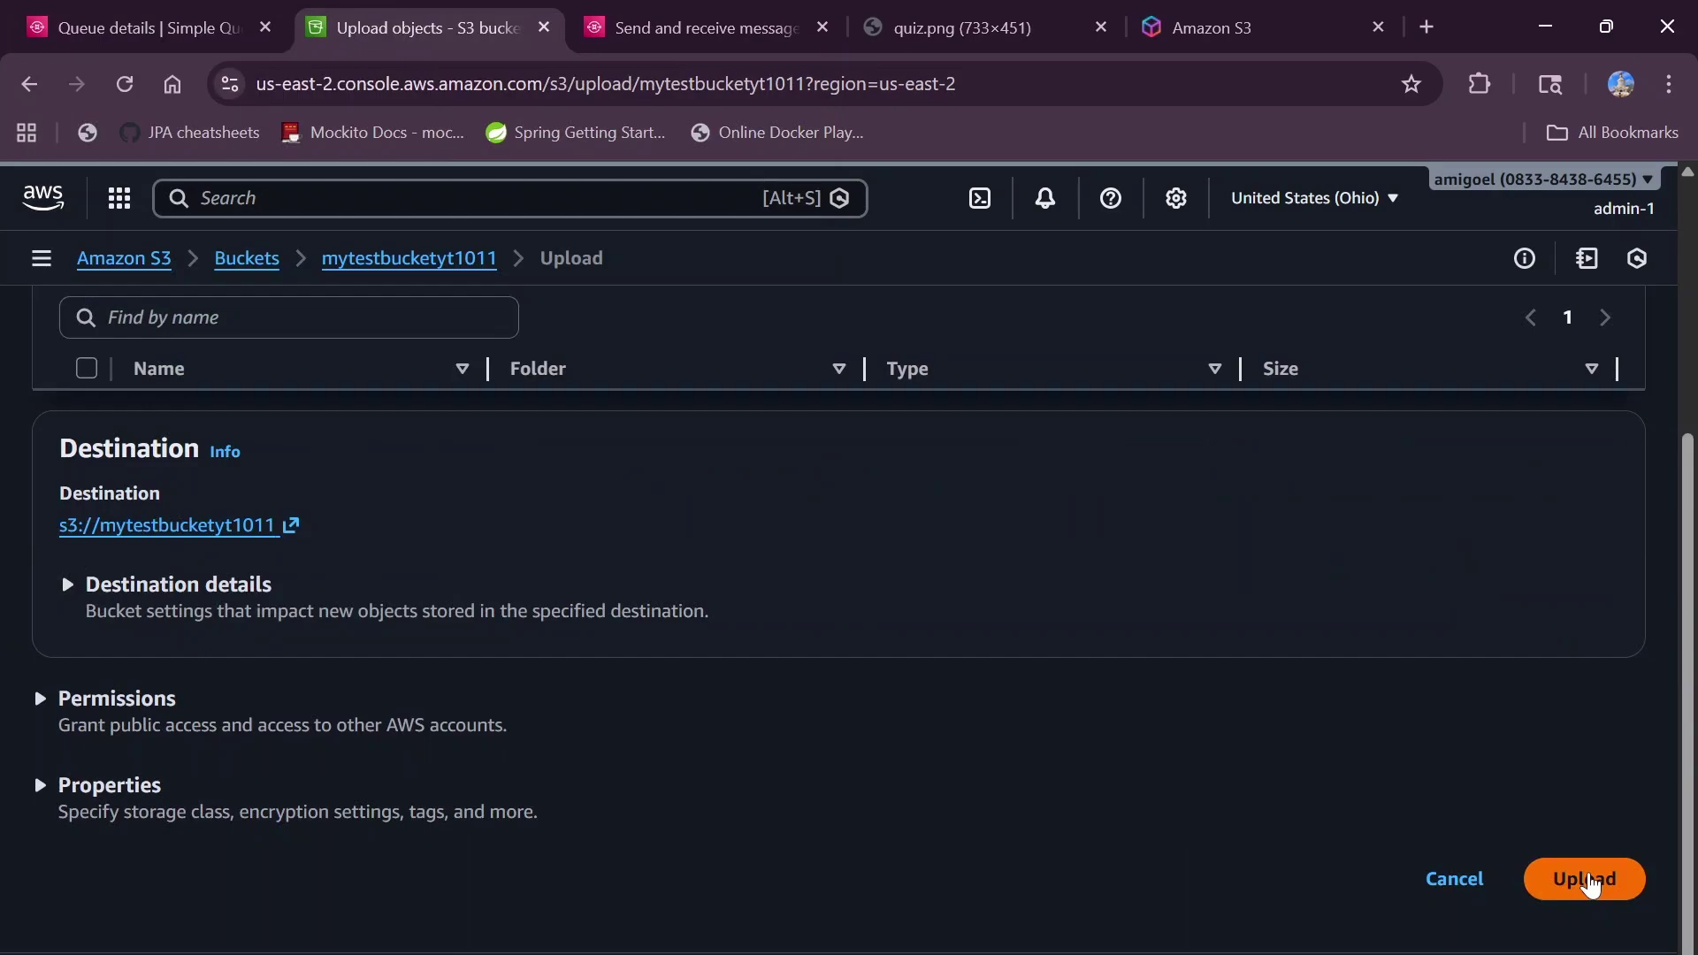
click(1590, 882)
click(665, 13)
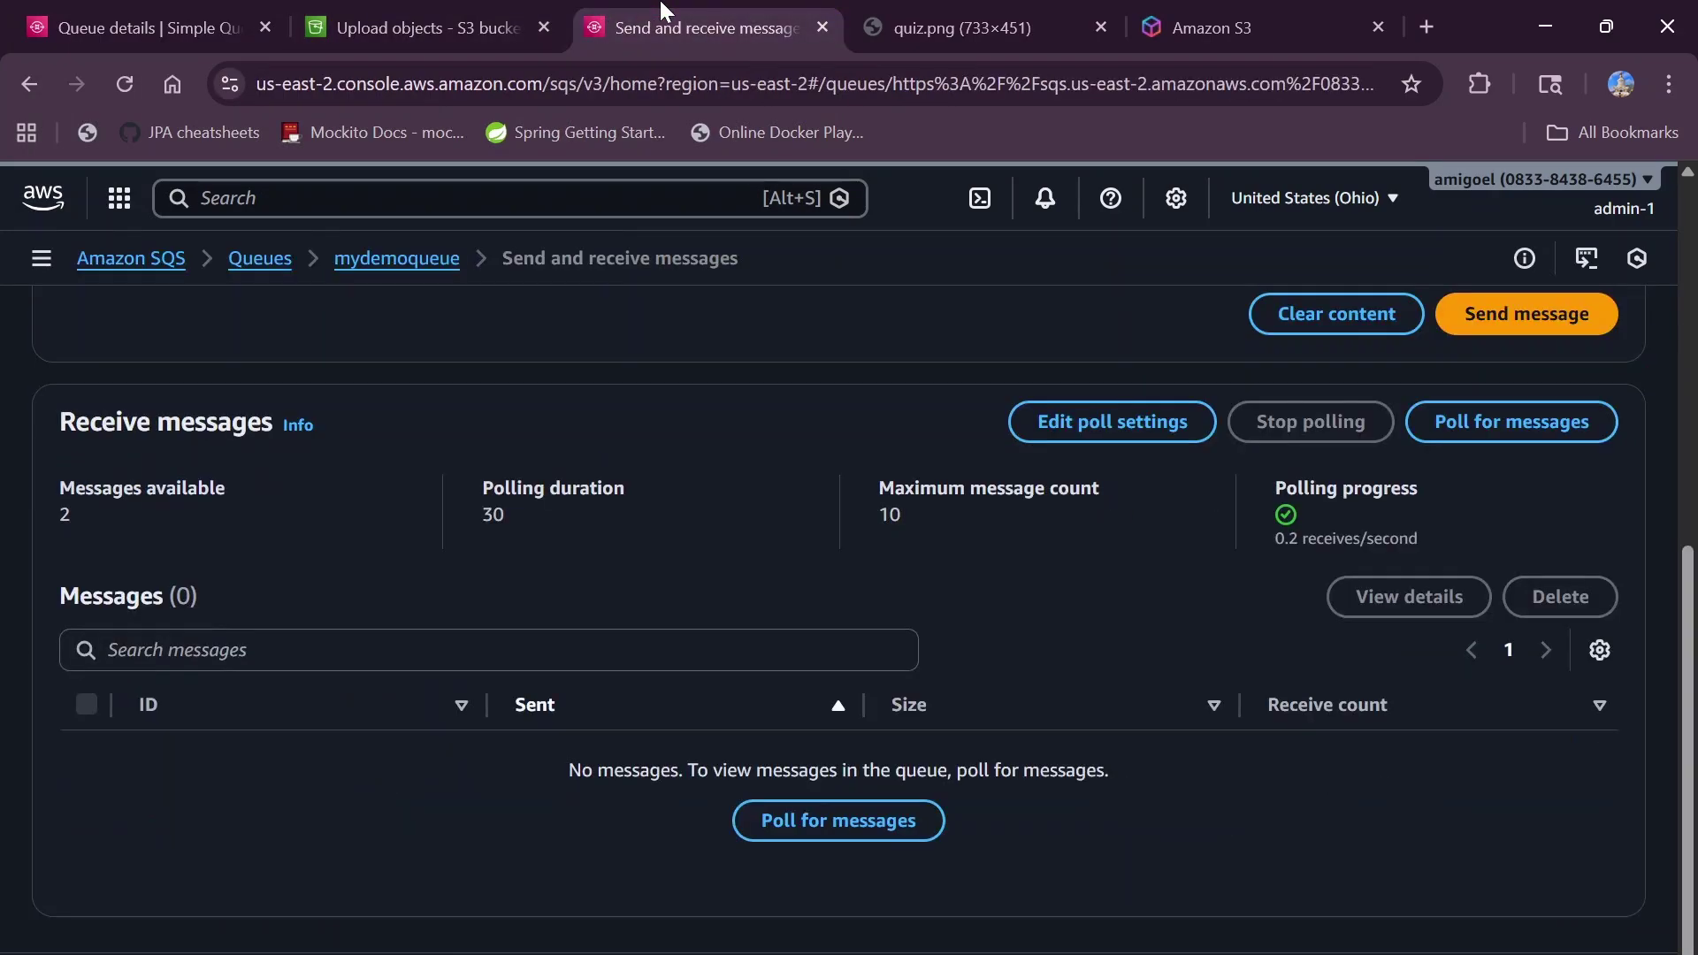
click(419, 16)
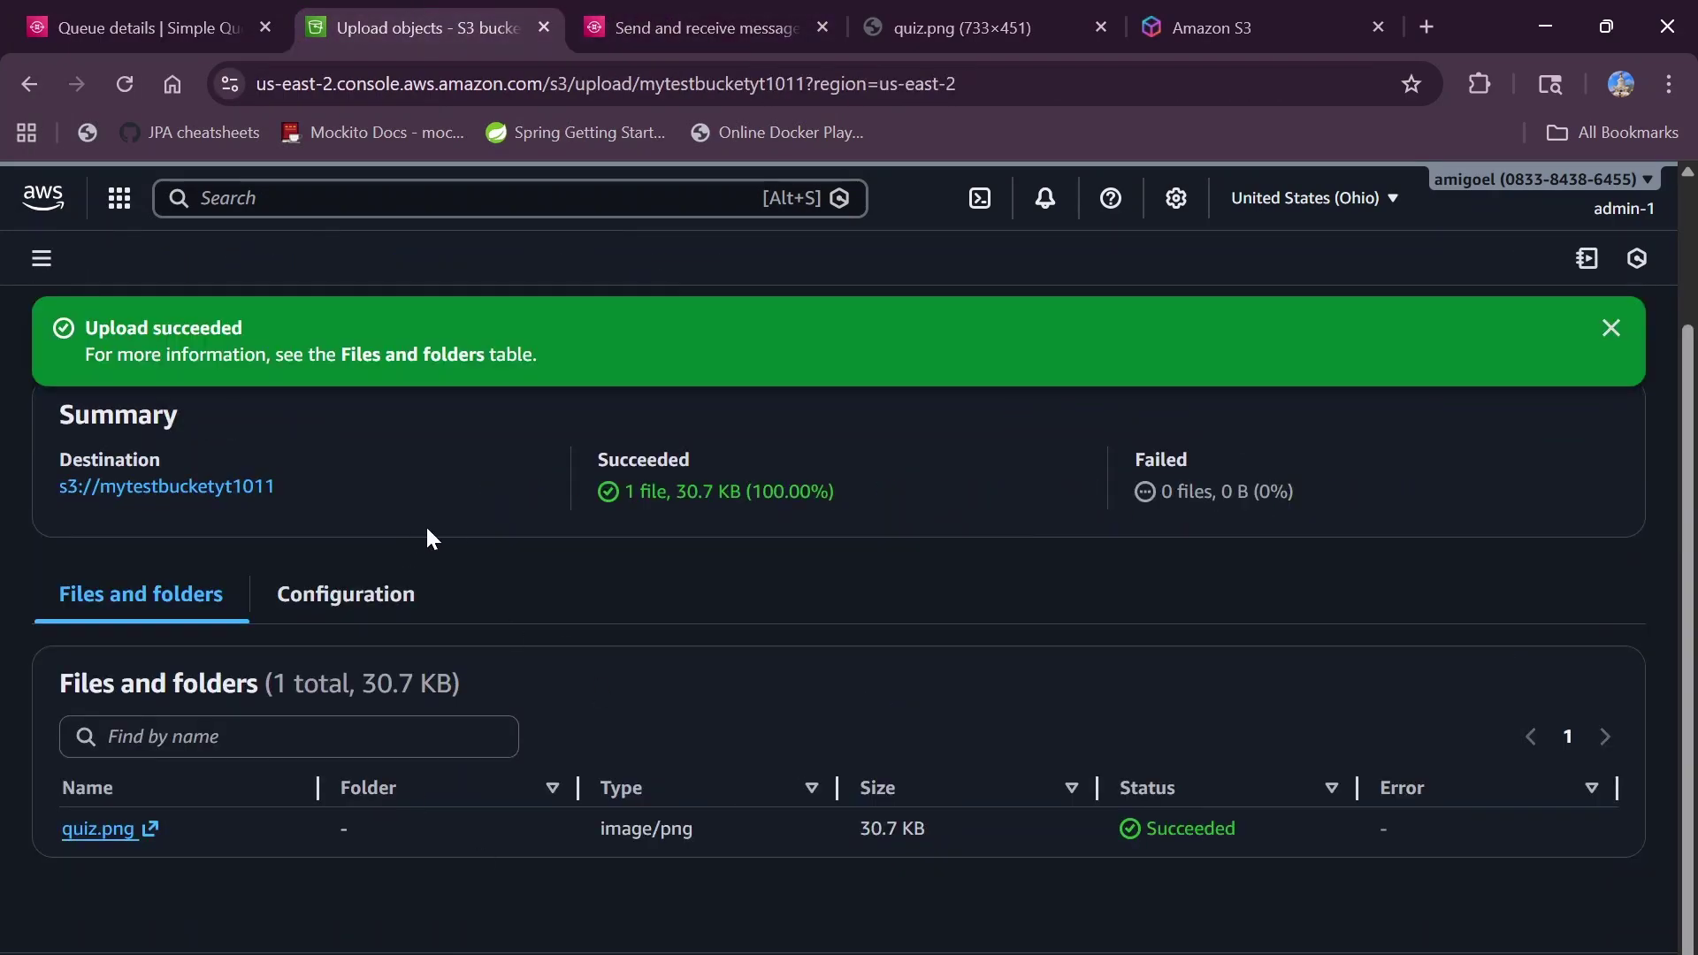
click(1611, 329)
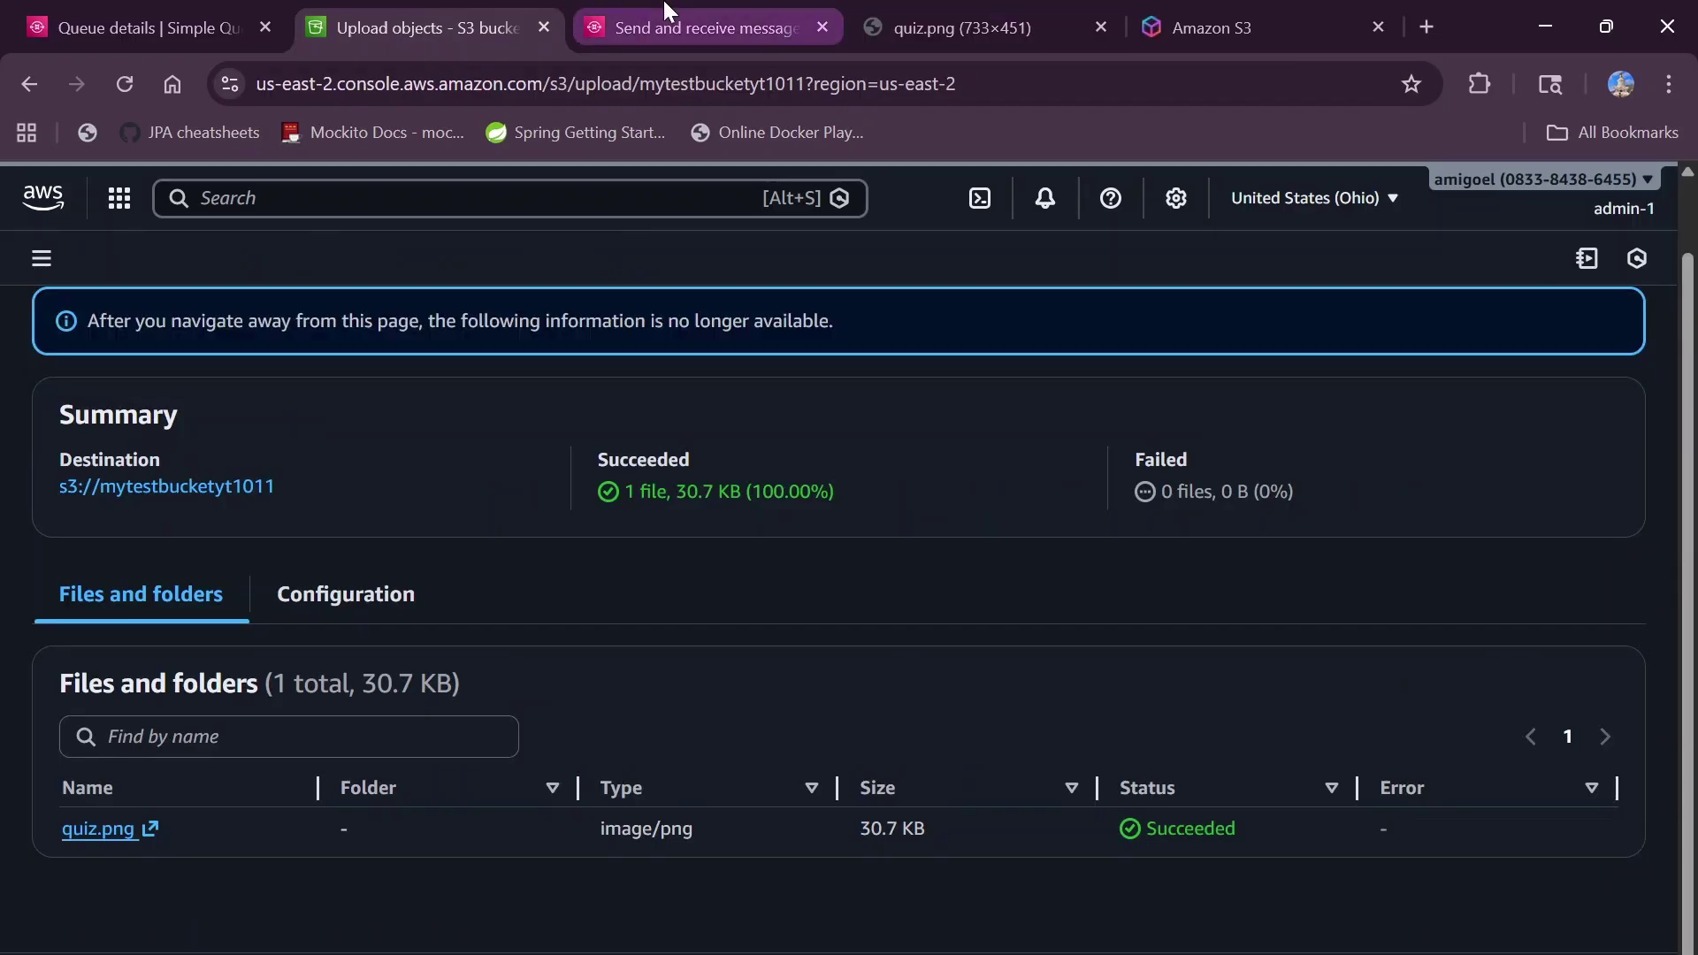
- Reload the send and receive messages page of mydemoqueue, poll for messages, and stop polling once they are listed
click(667, 12)
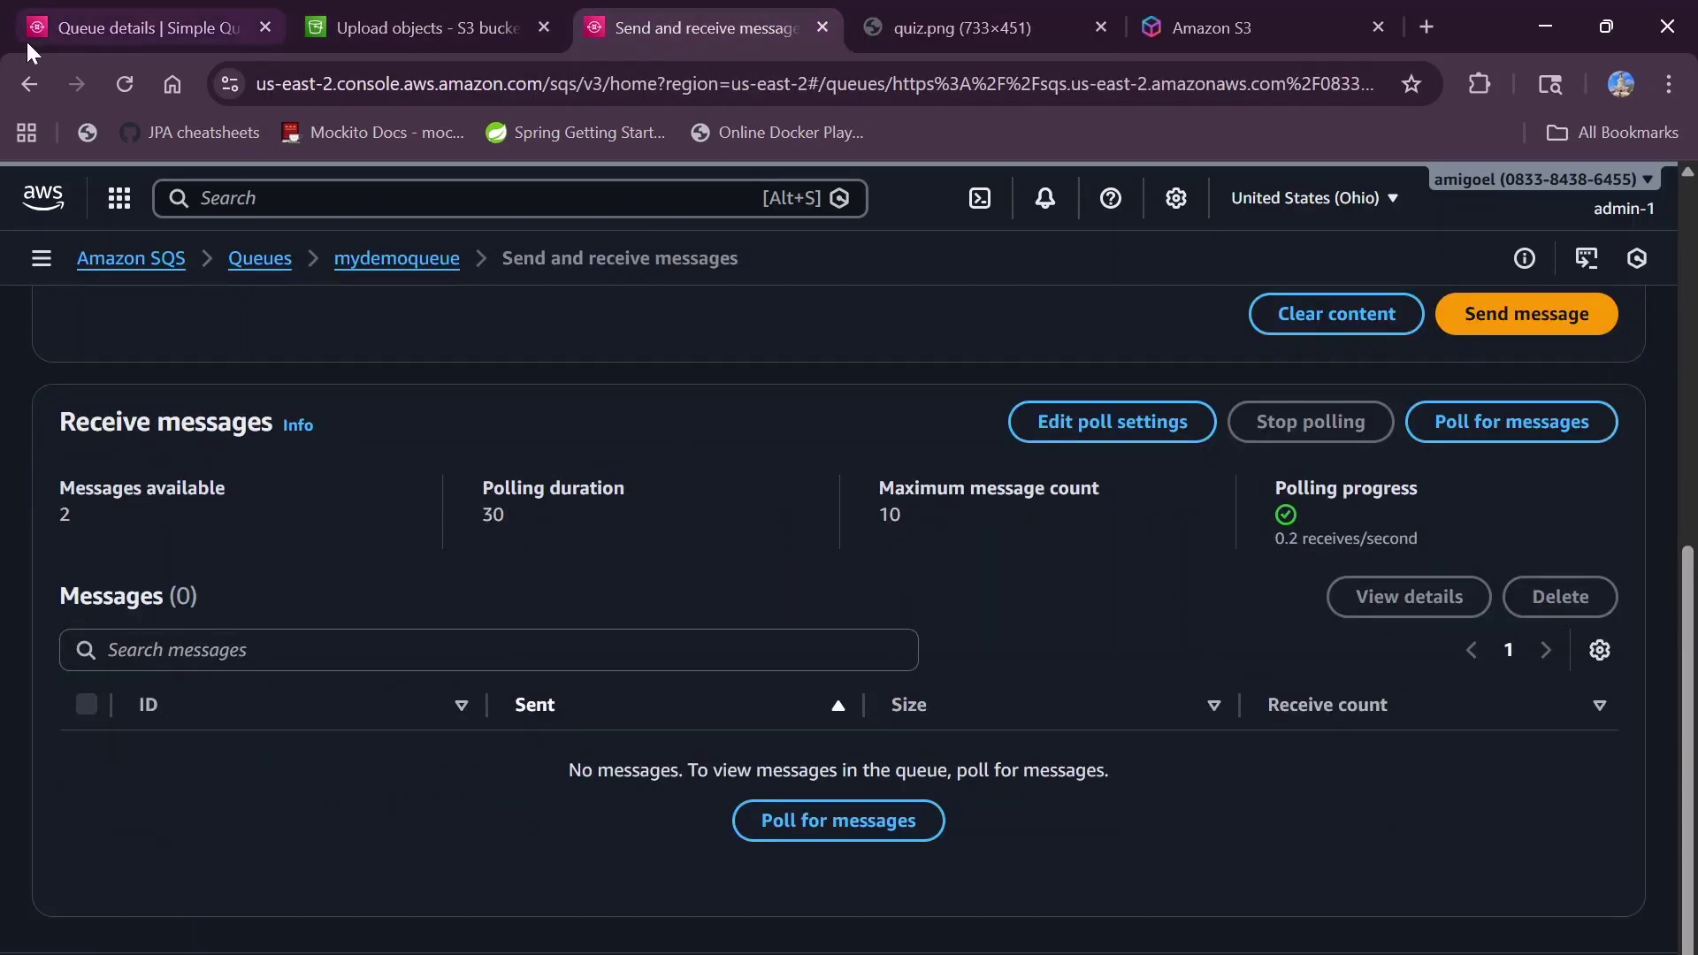
click(125, 83)
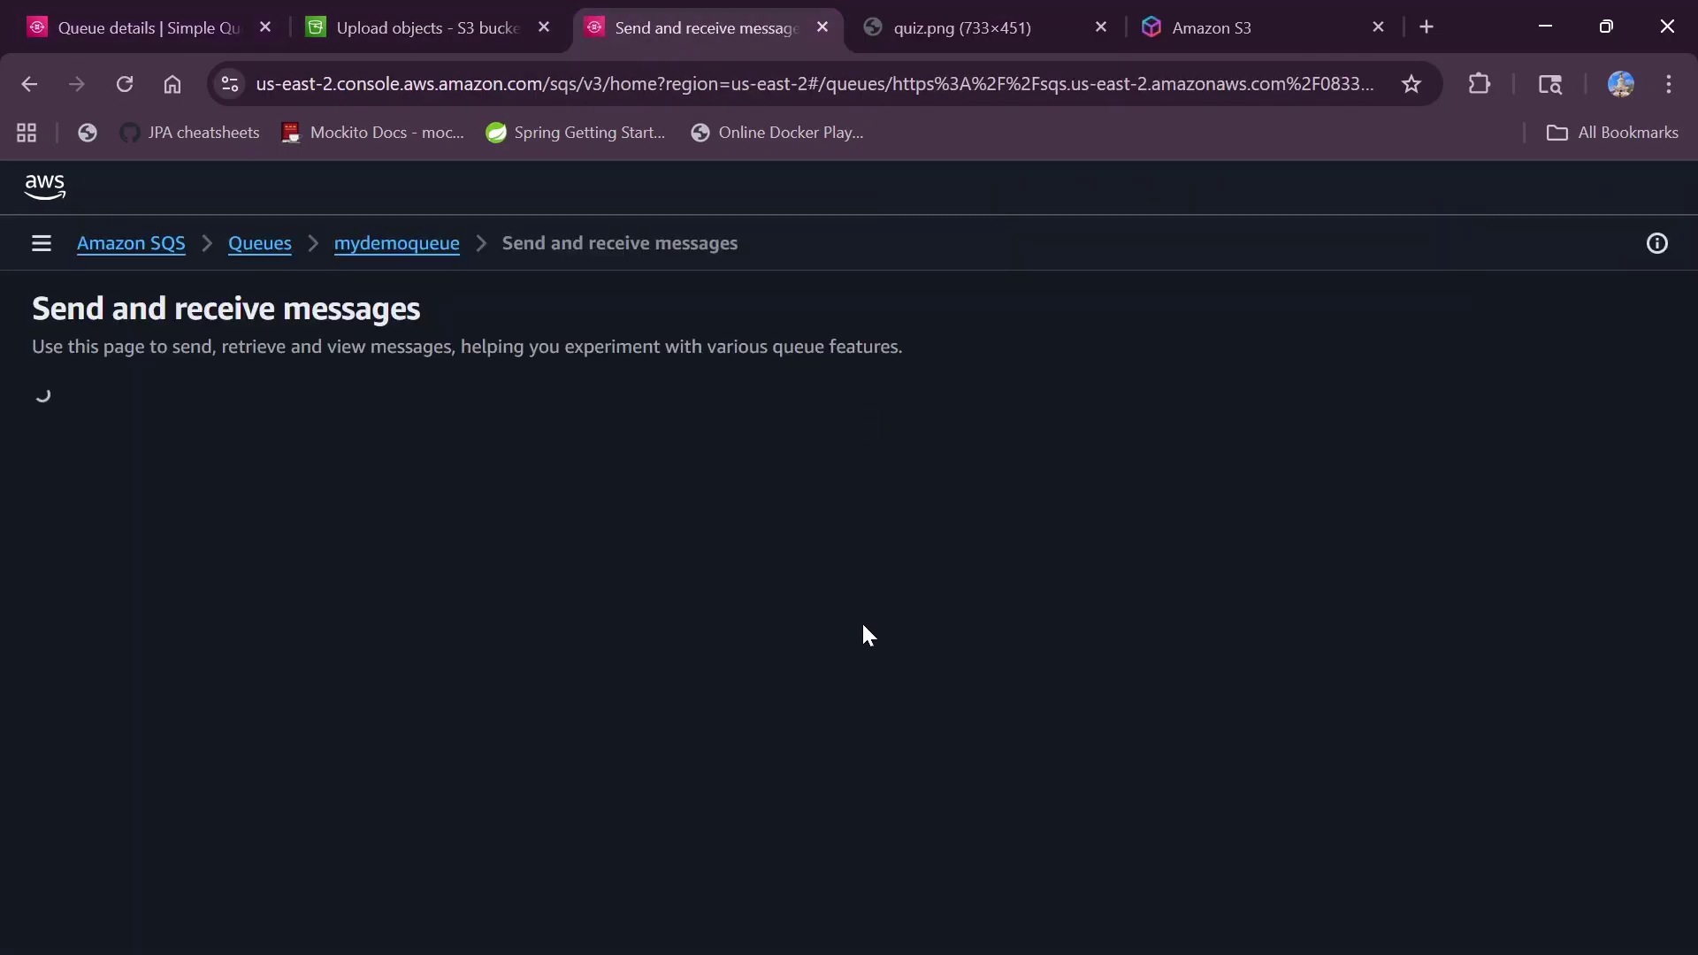
scroll(871, 658, down, 6)
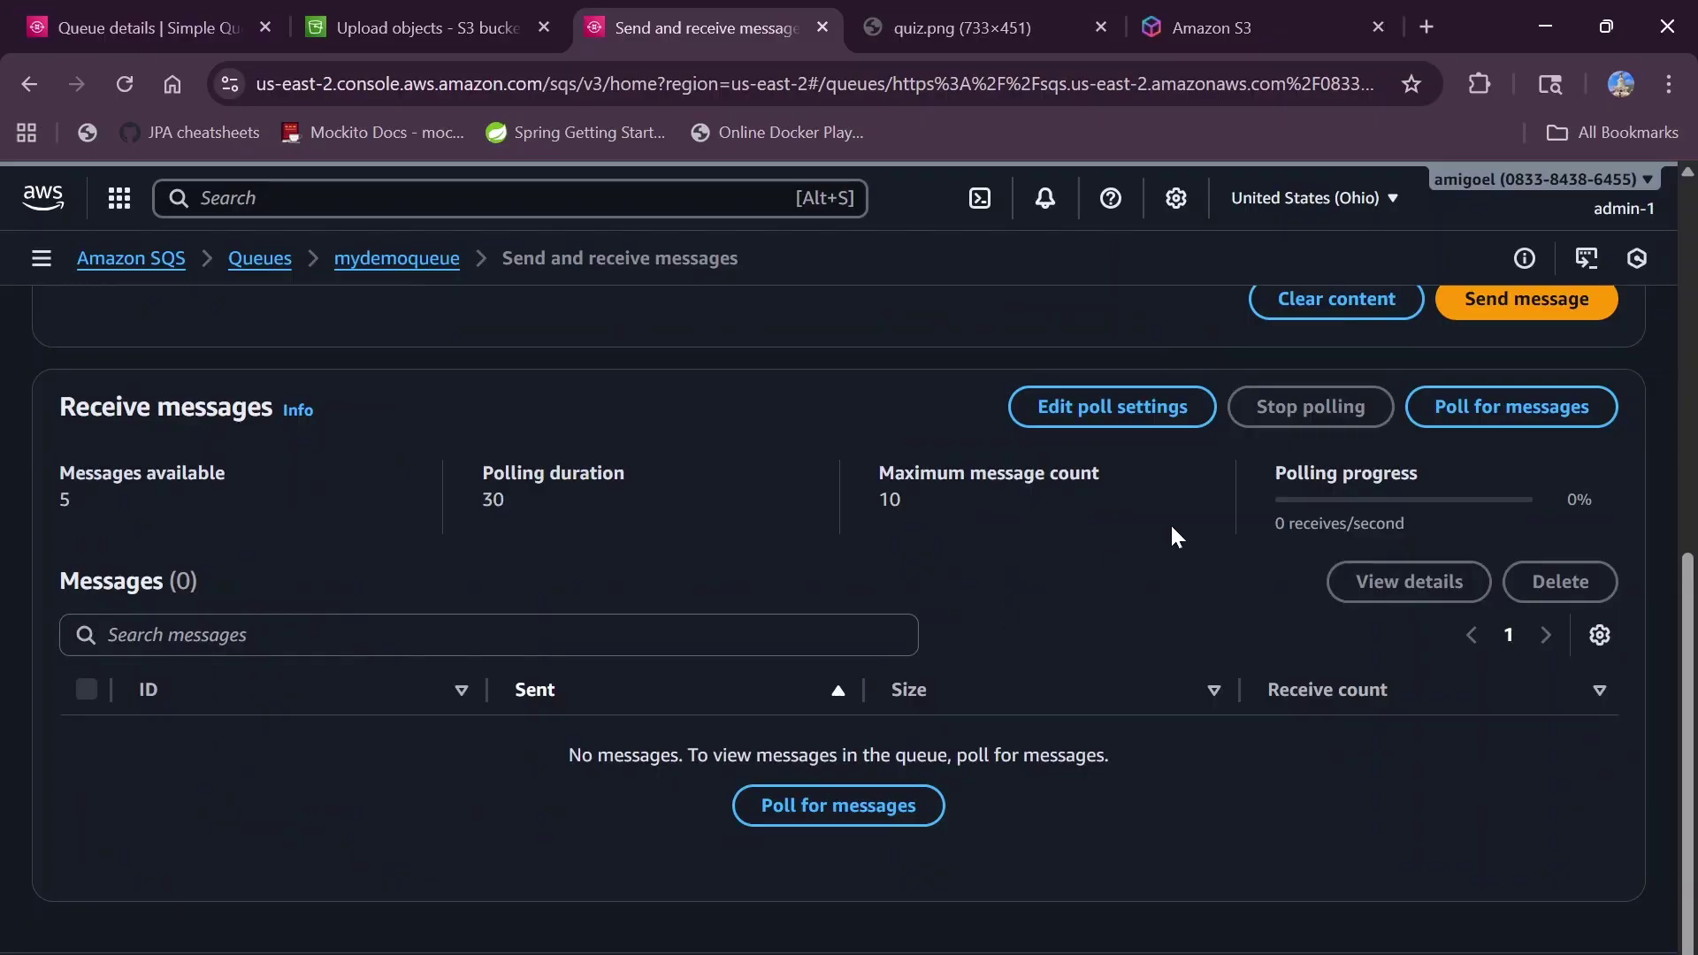
click(847, 807)
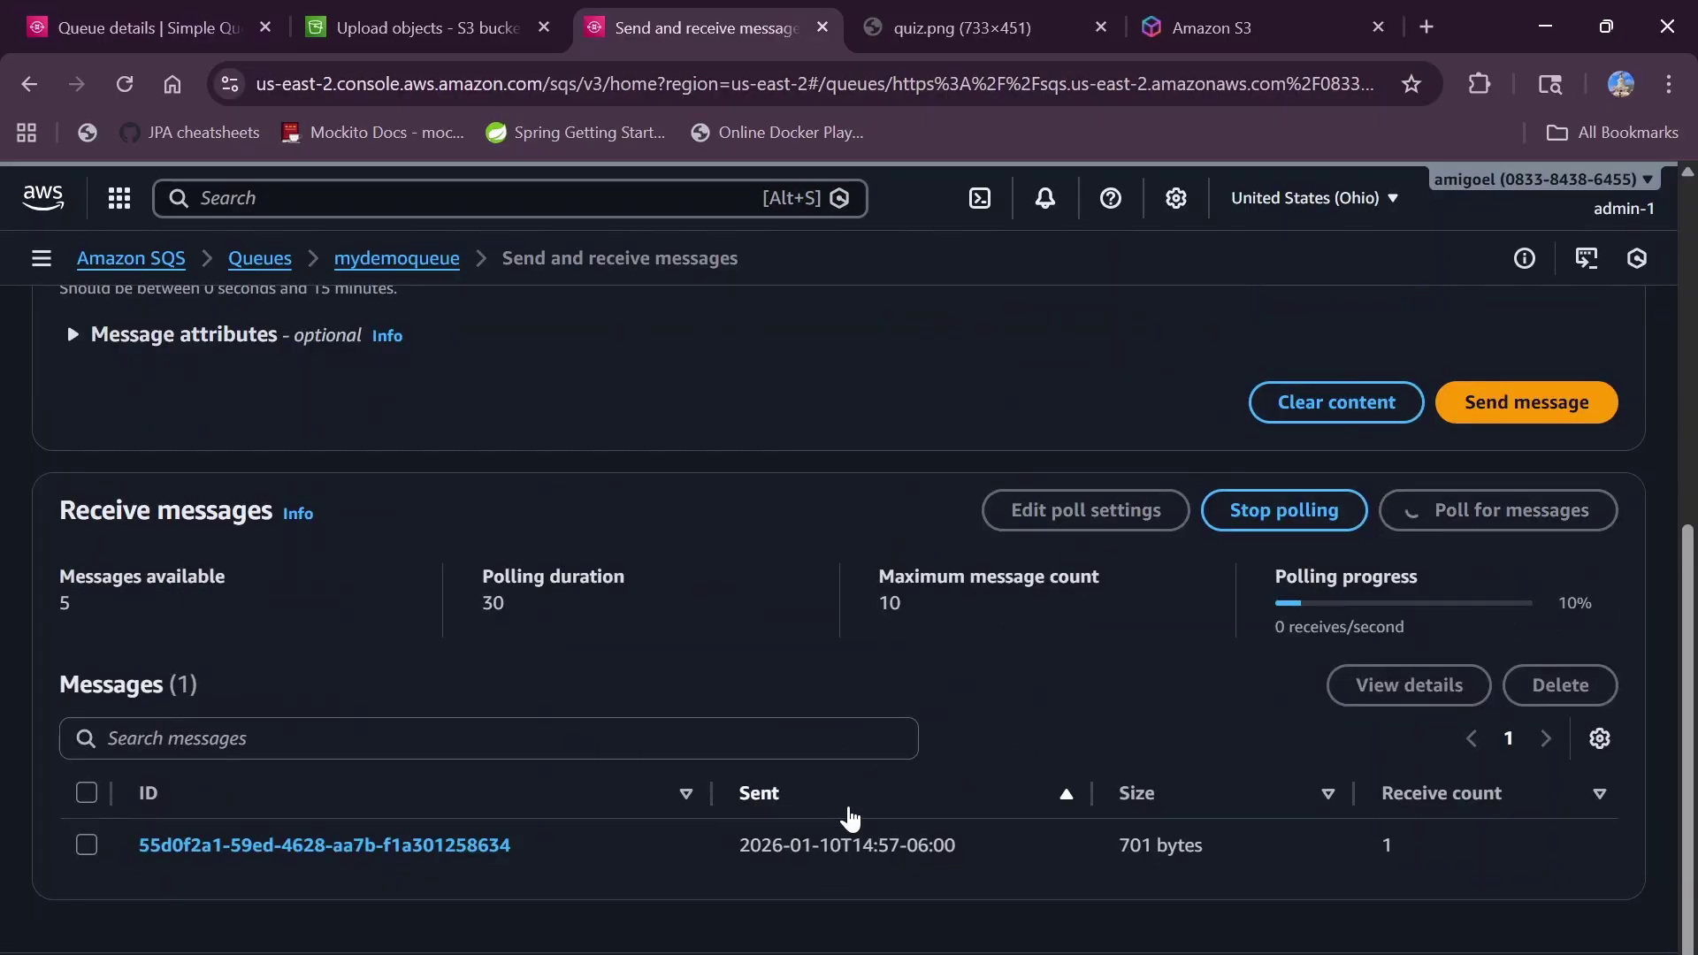
scroll(582, 736, down, 1)
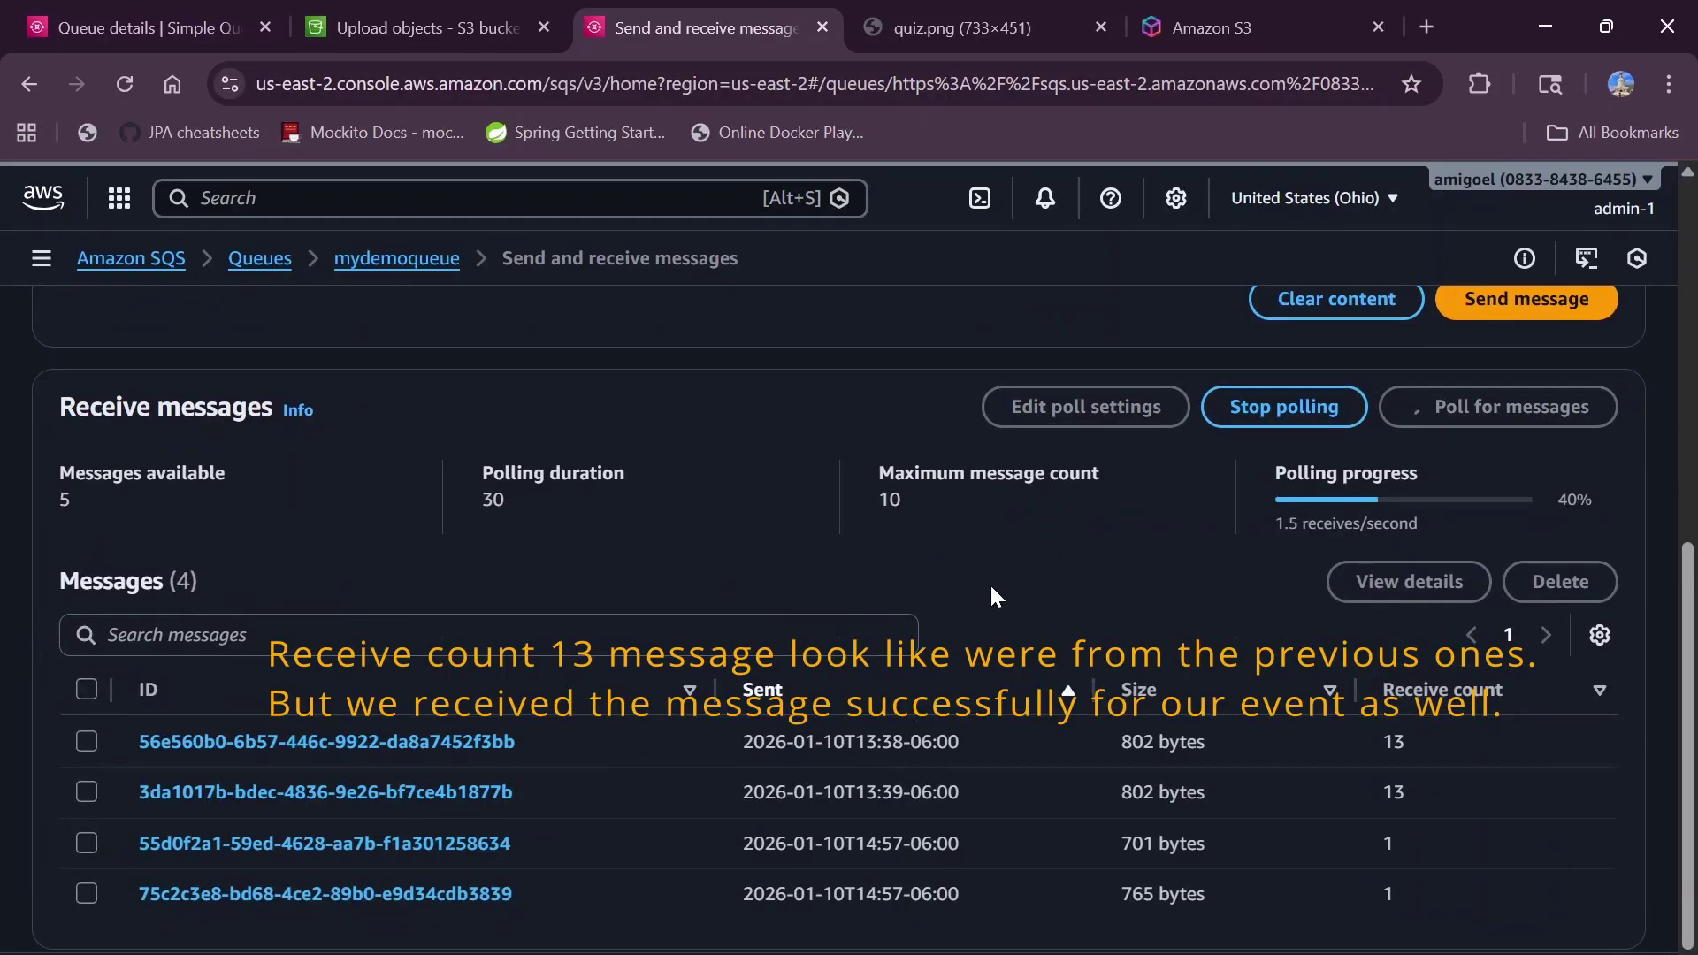
scroll(1155, 586, down, 1)
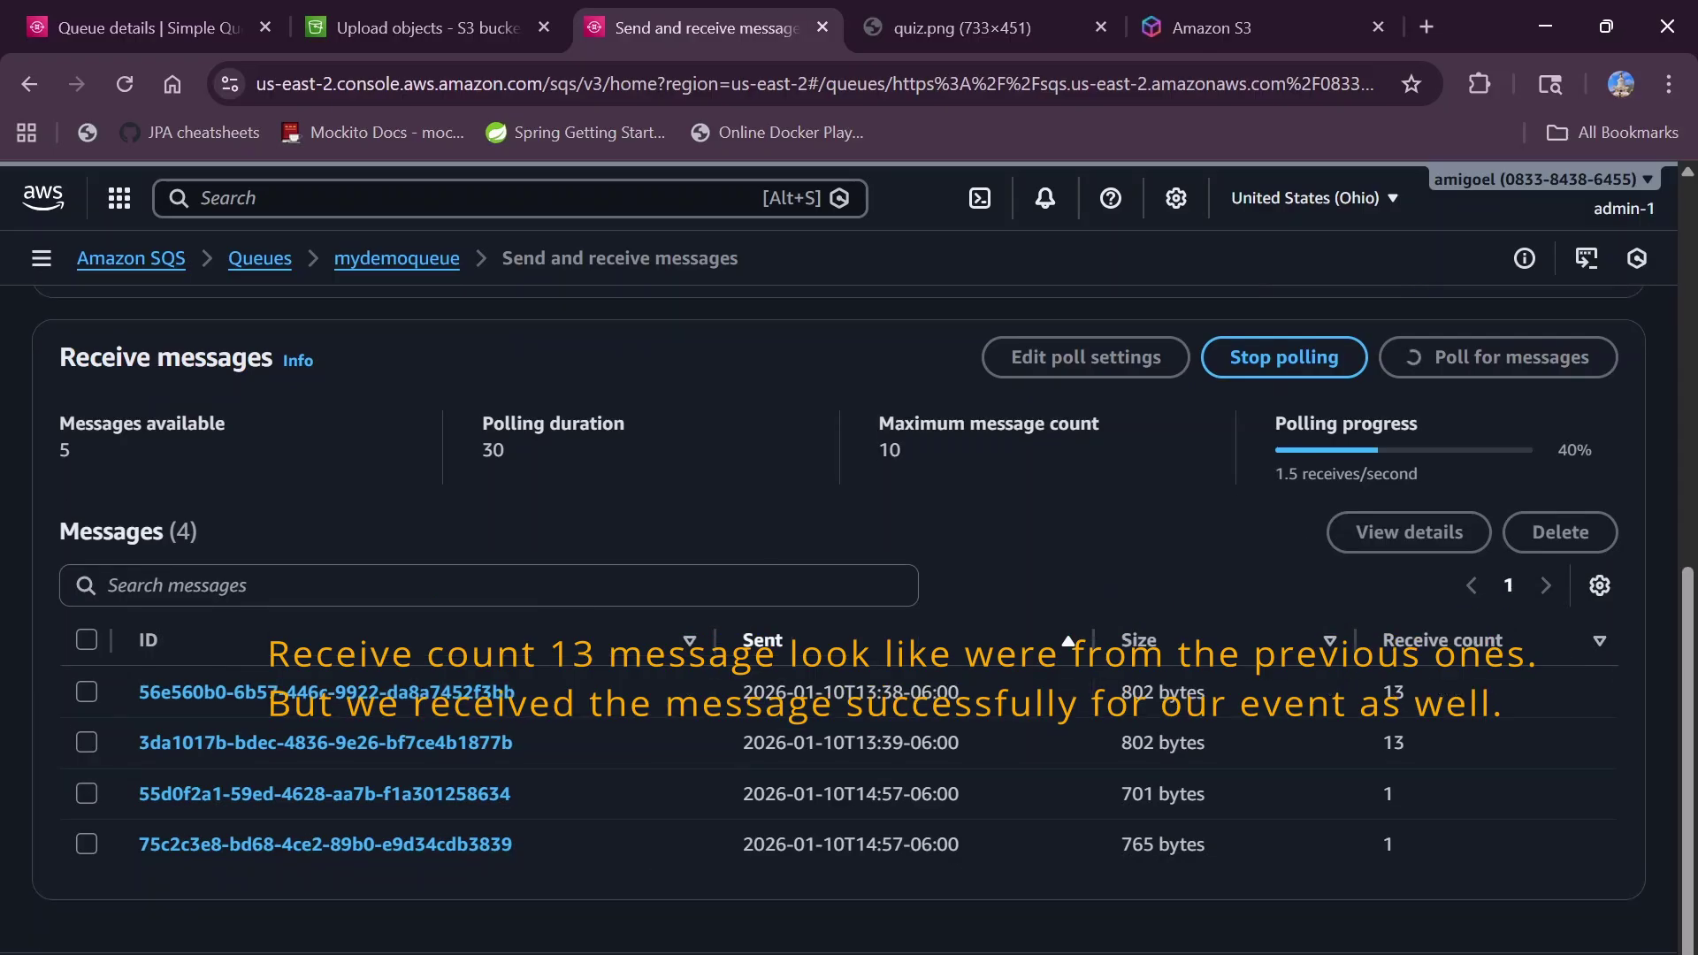
click(1283, 356)
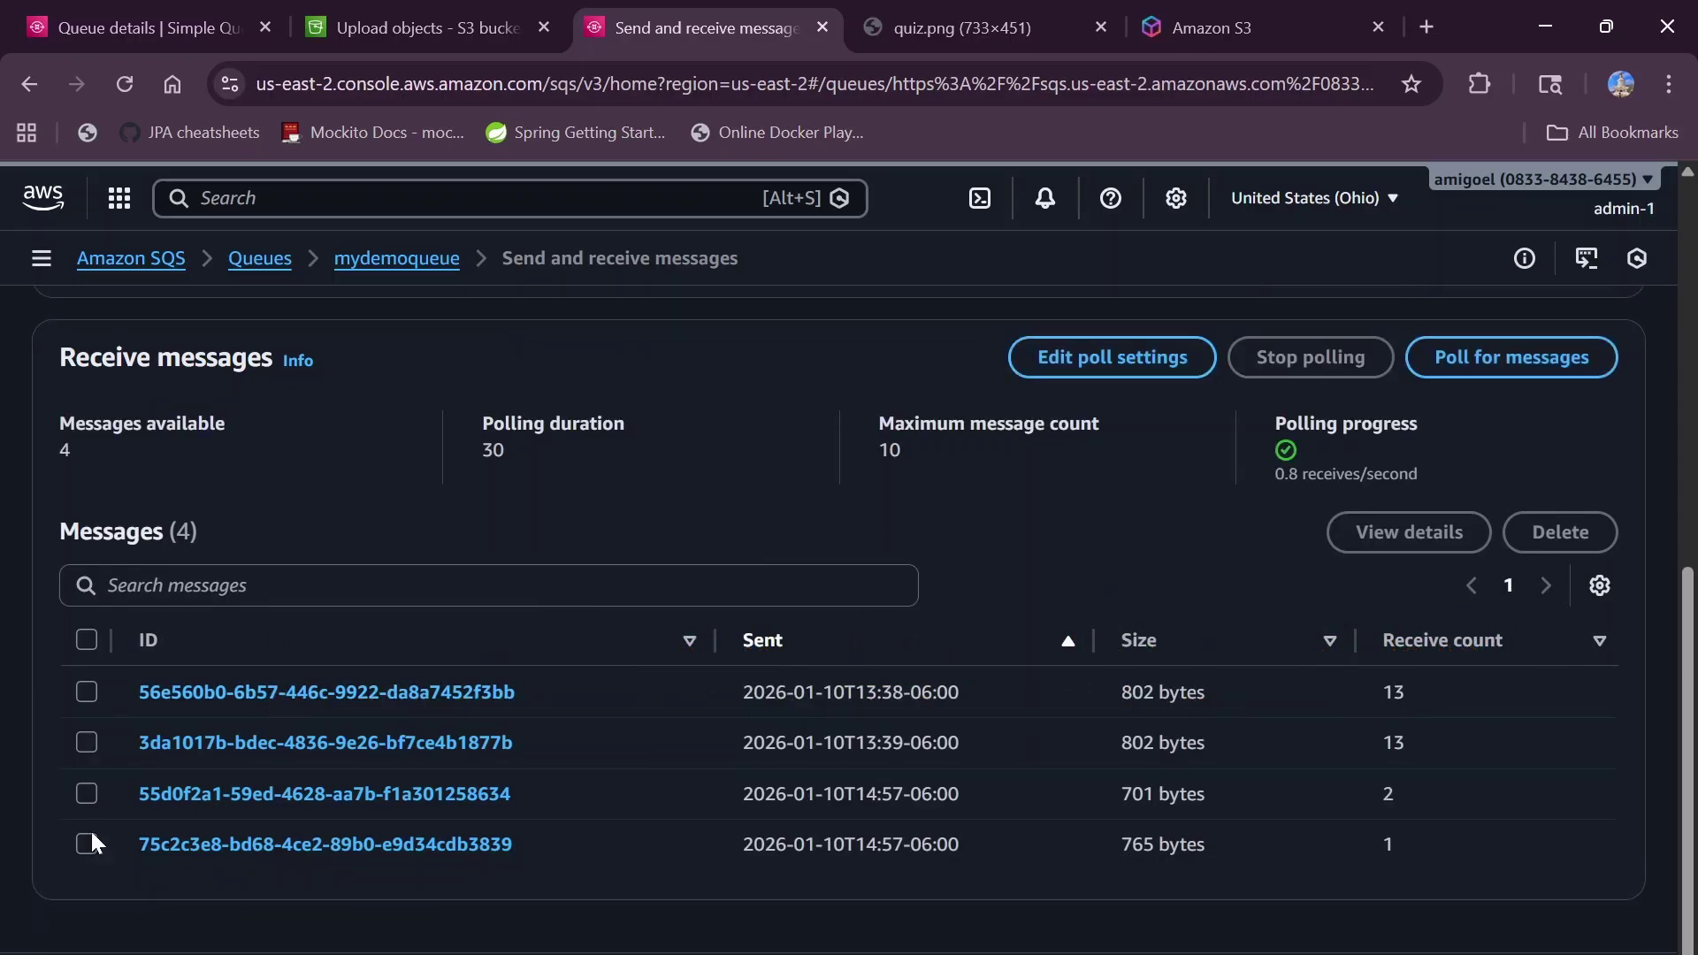
- Examine the event name and bucket name in the body of the 765-byte message, compare them with the upload summary, and close the message
click(212, 847)
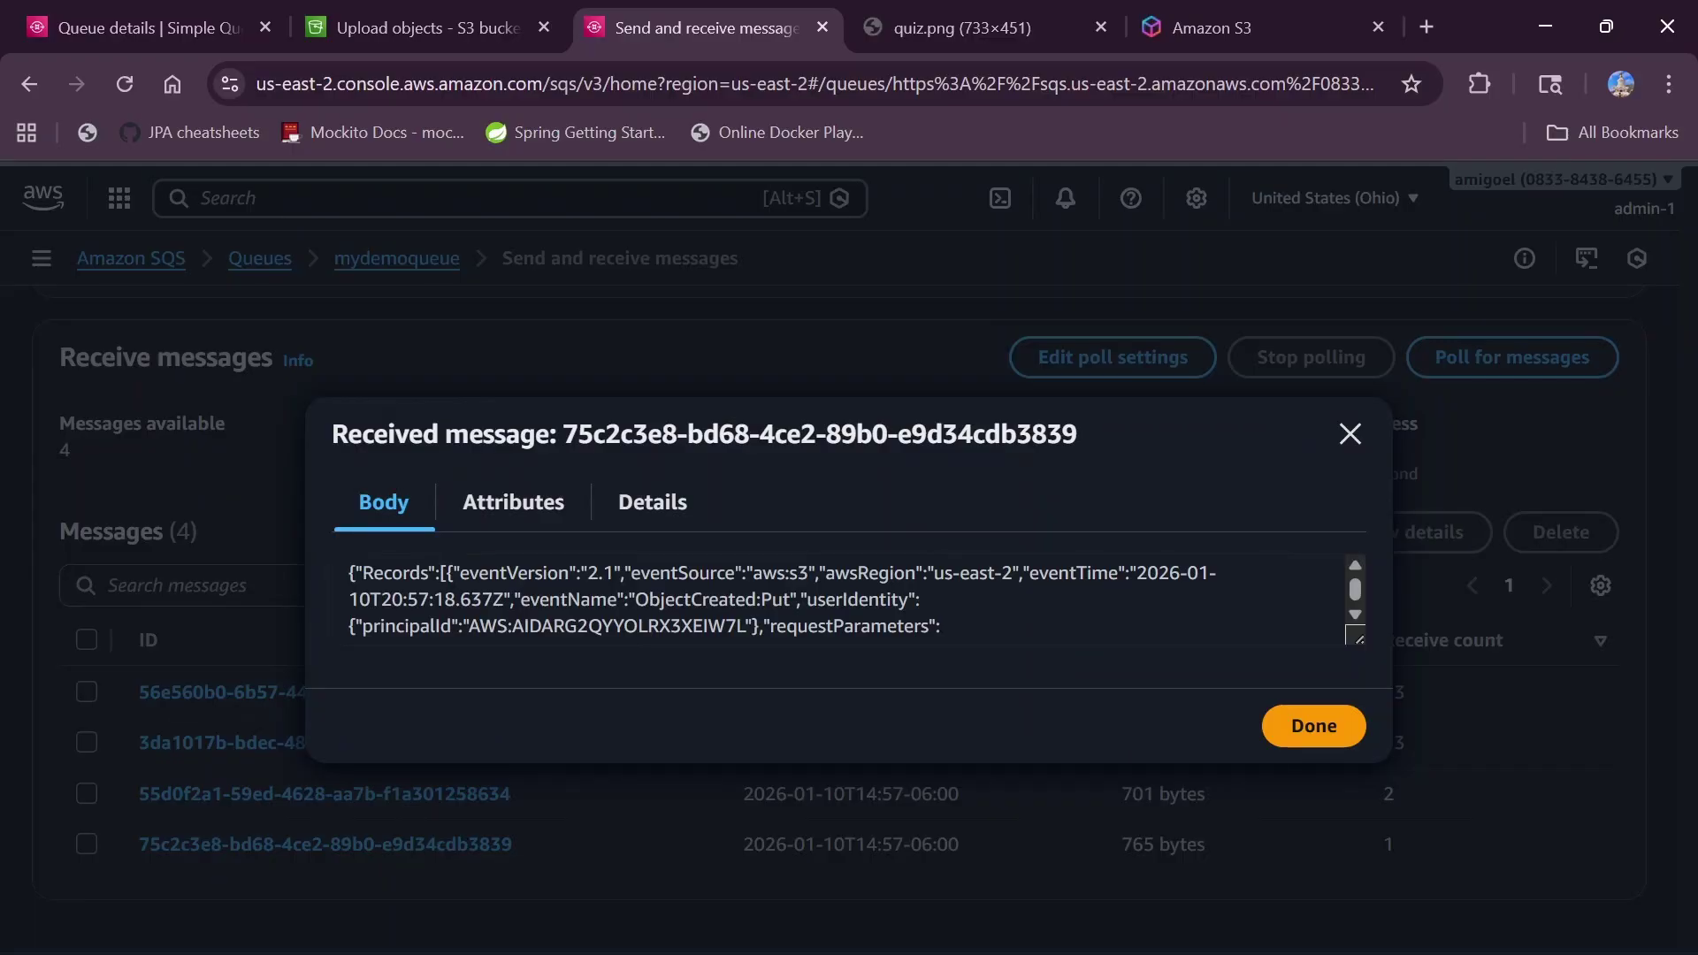
drag(635, 600, 790, 599)
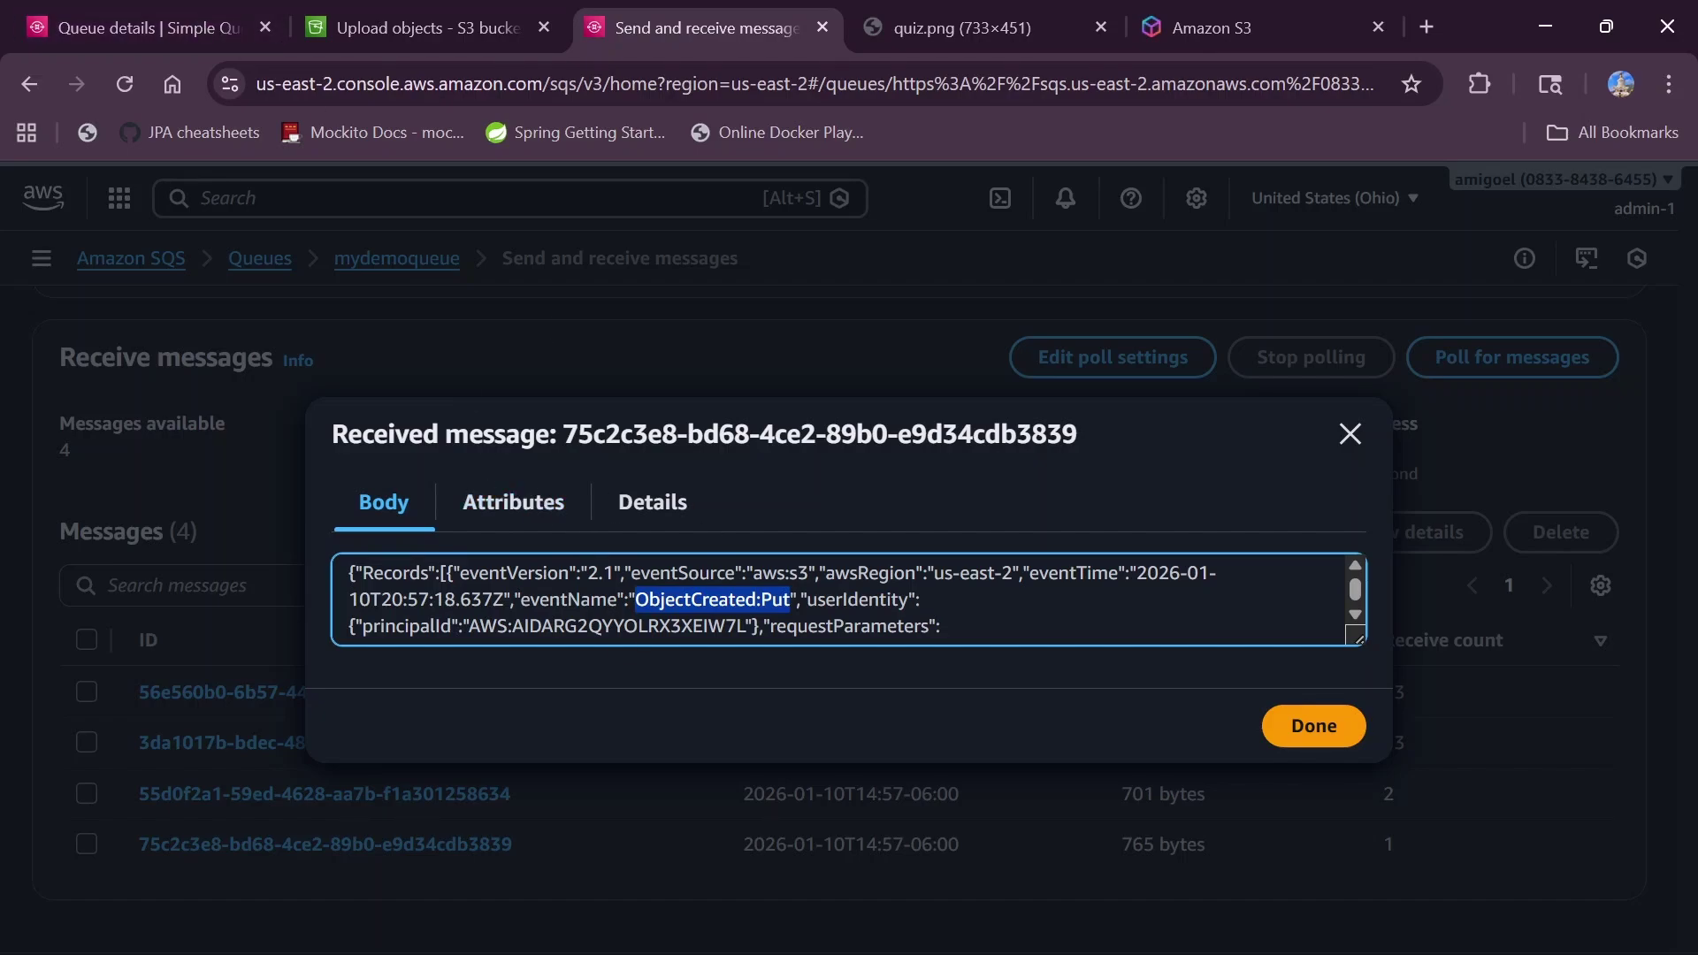
scroll(836, 600, down, 5)
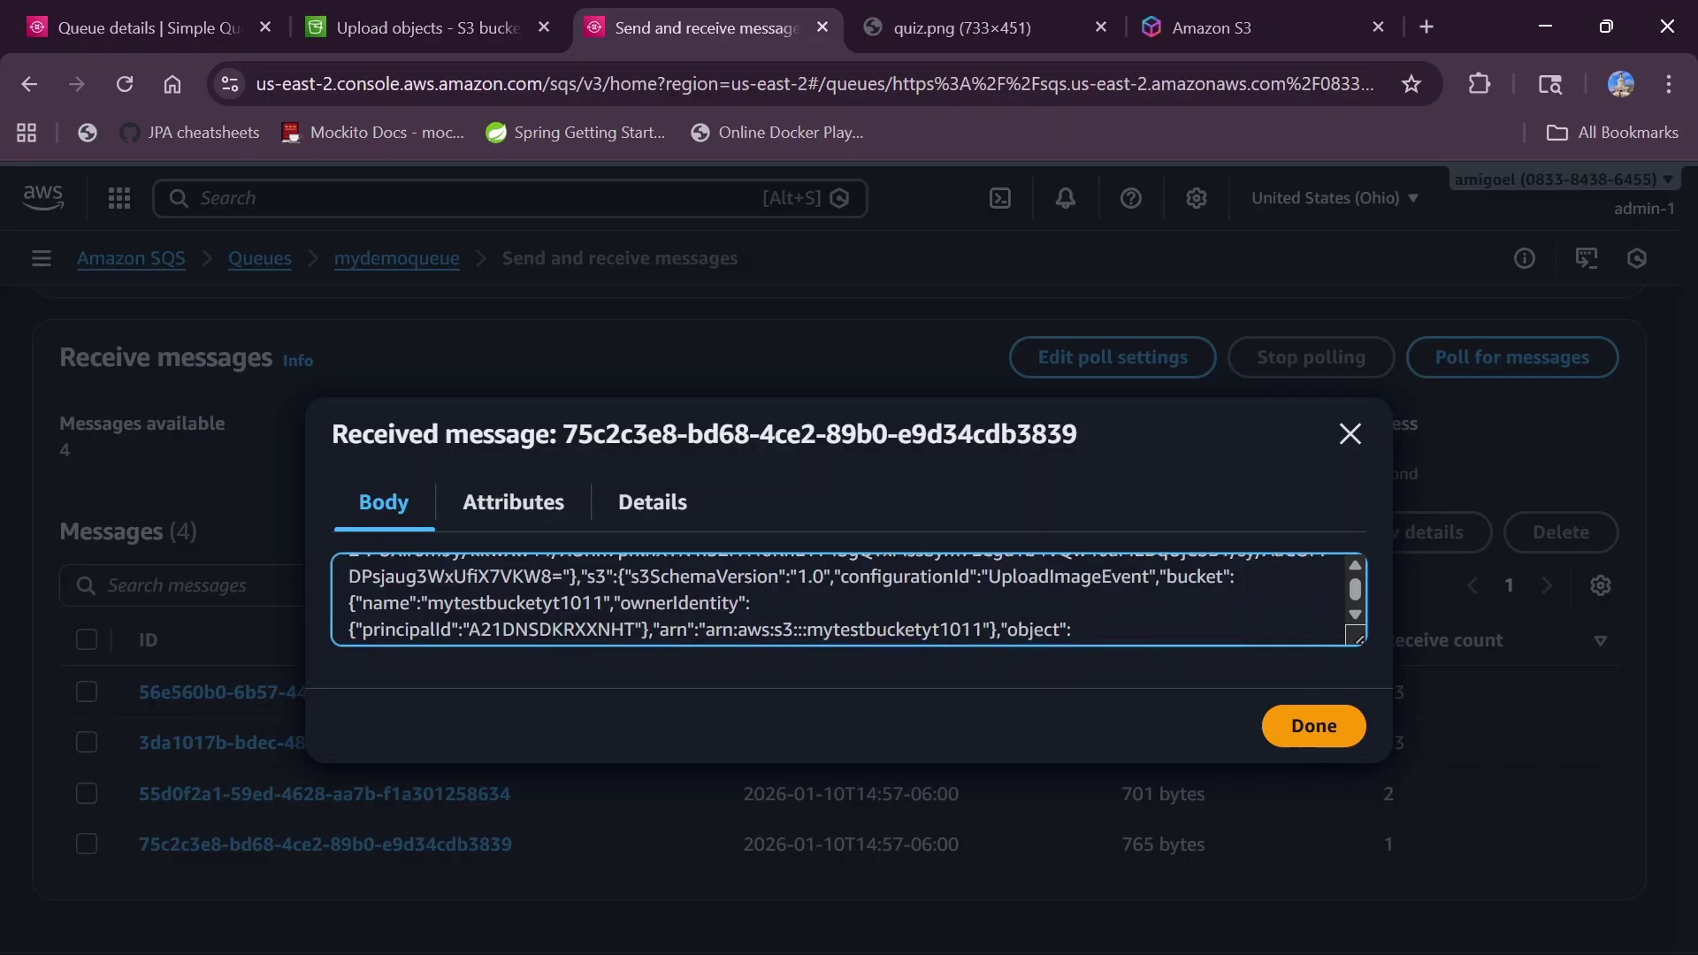
drag(428, 603, 603, 603)
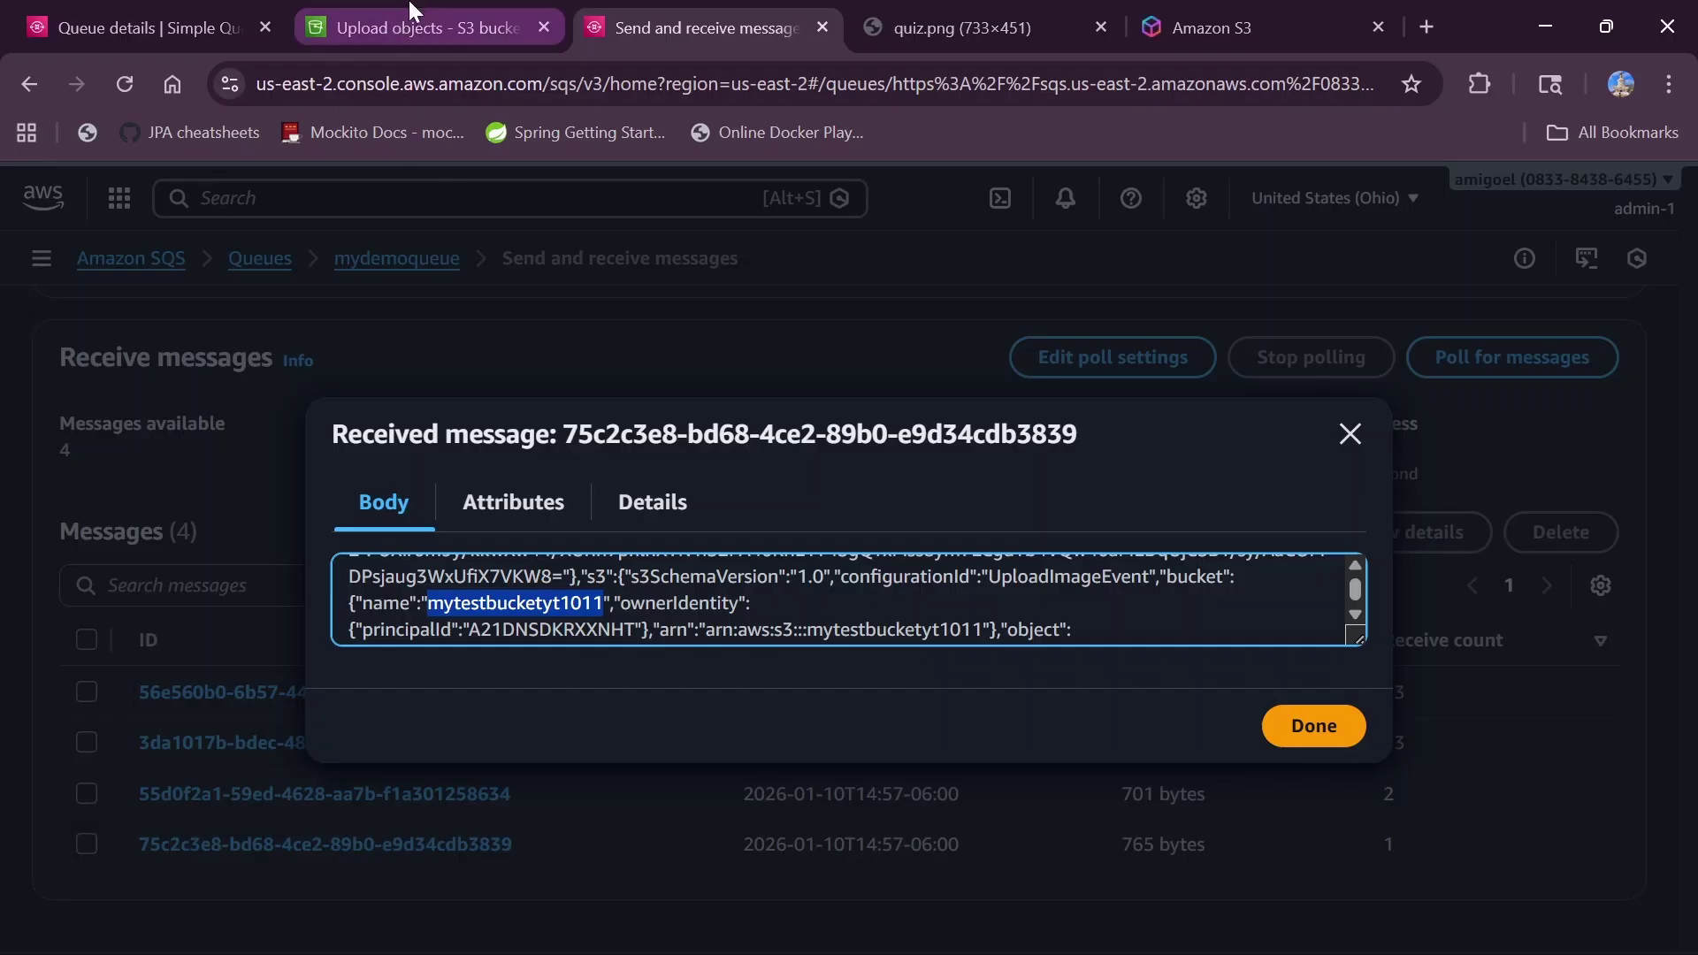
click(394, 18)
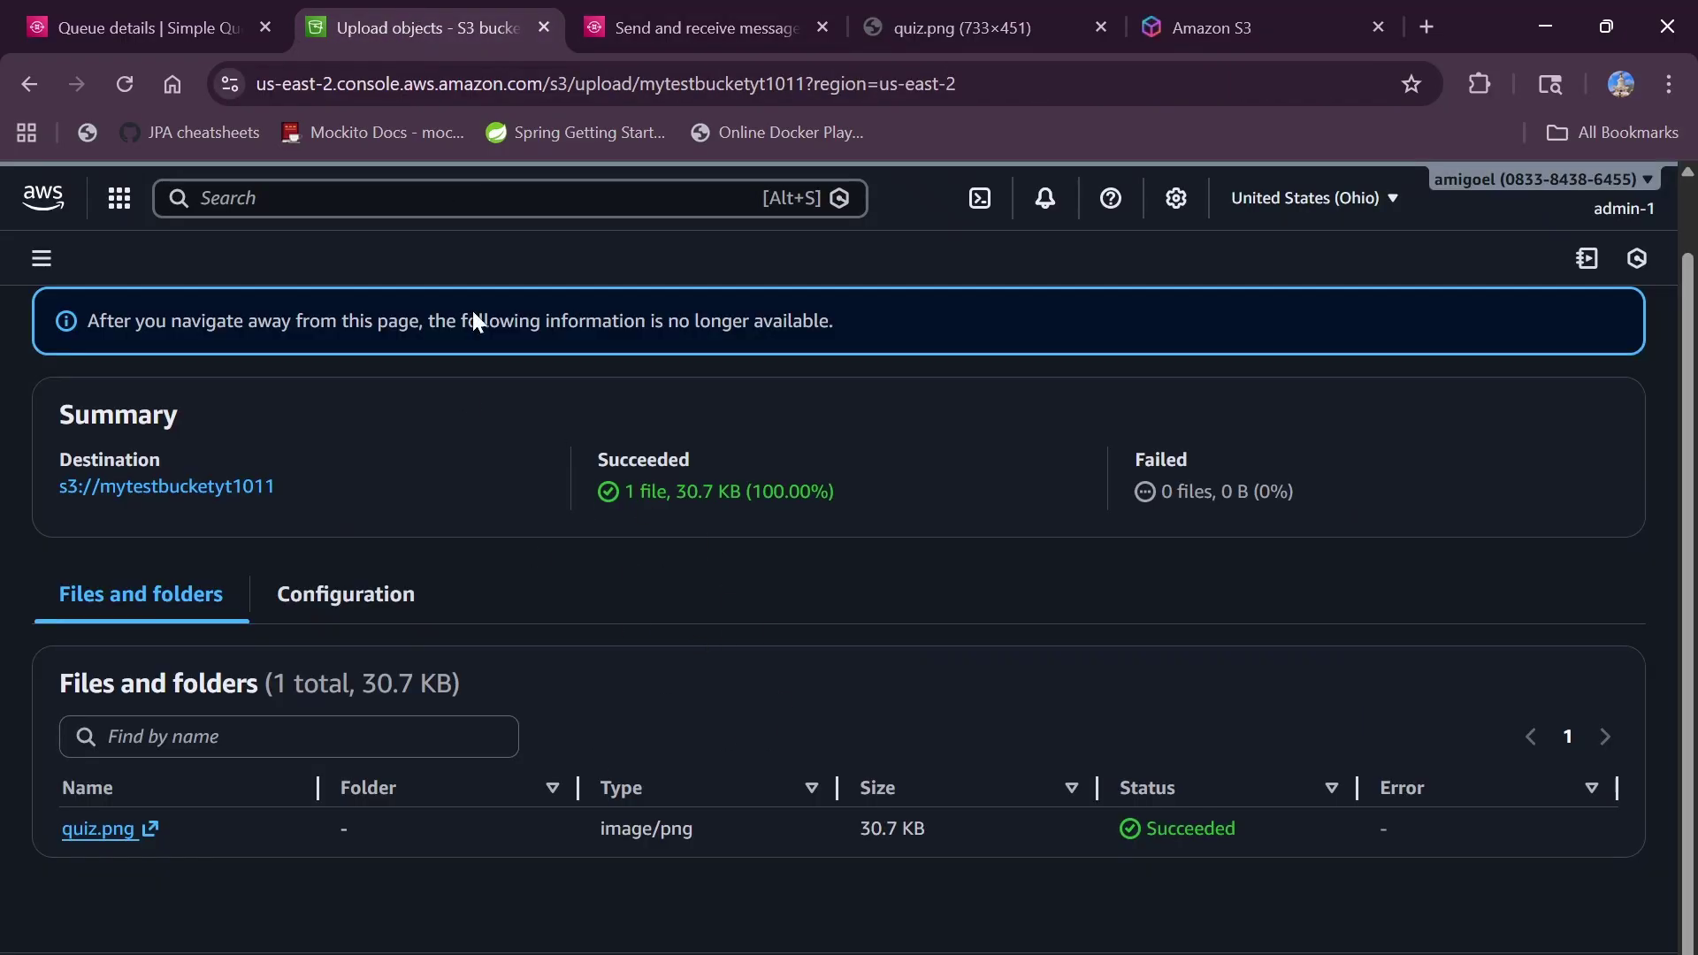
click(674, 30)
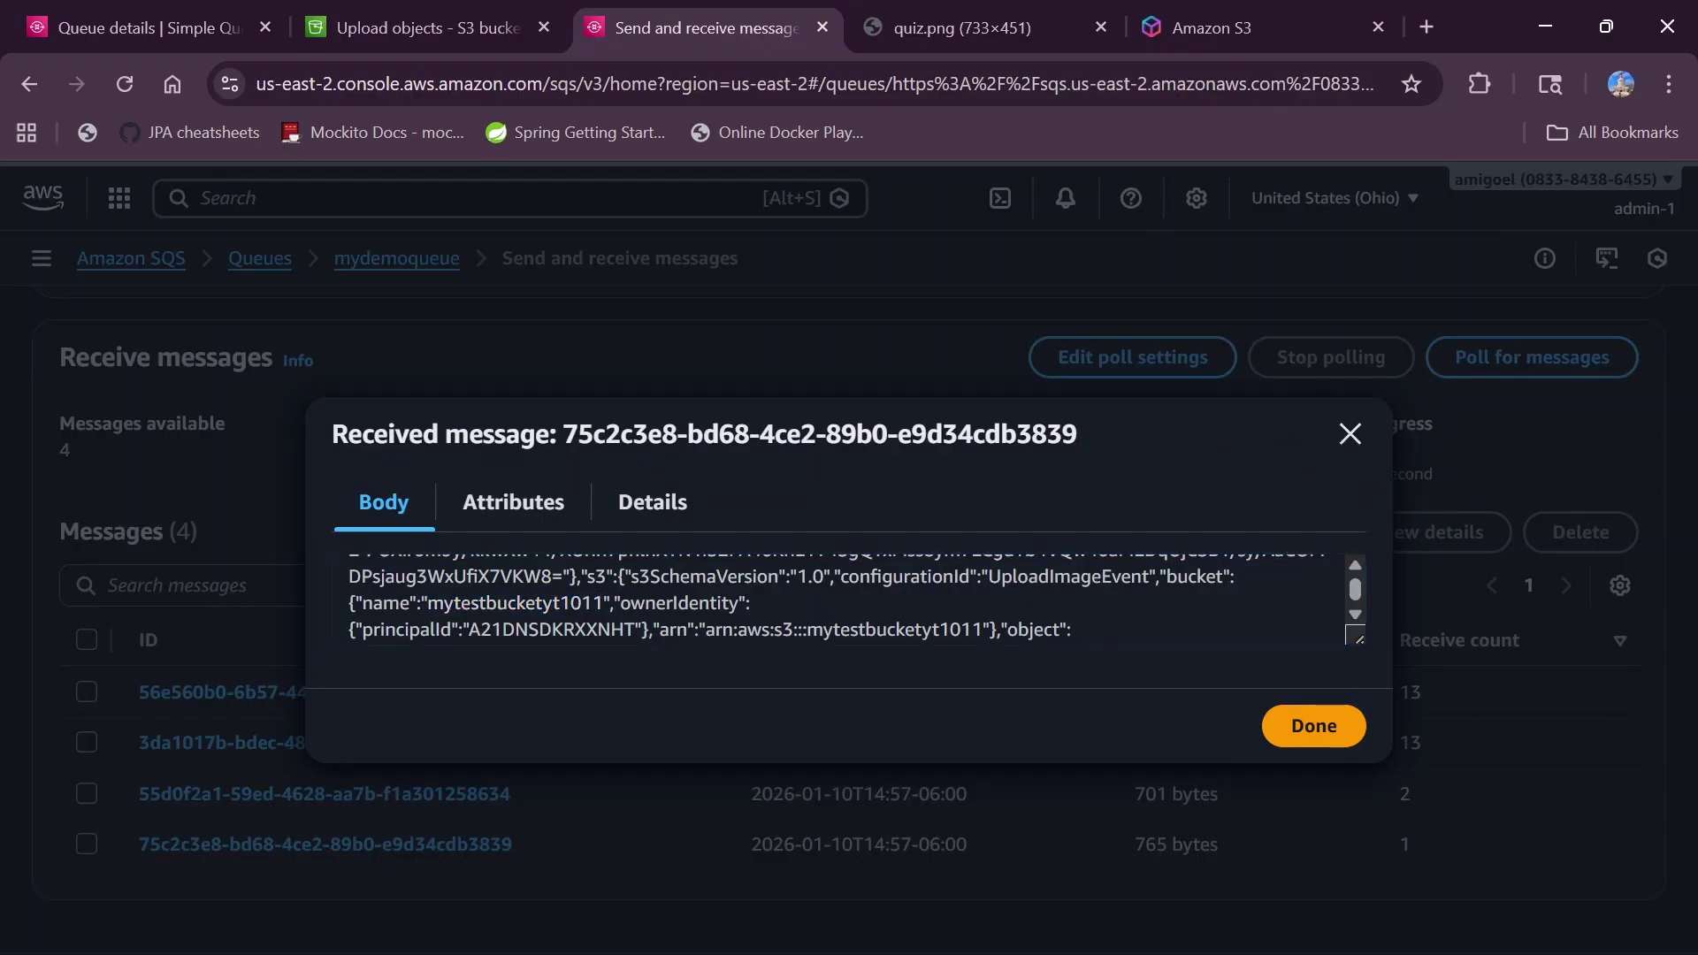
click(1348, 435)
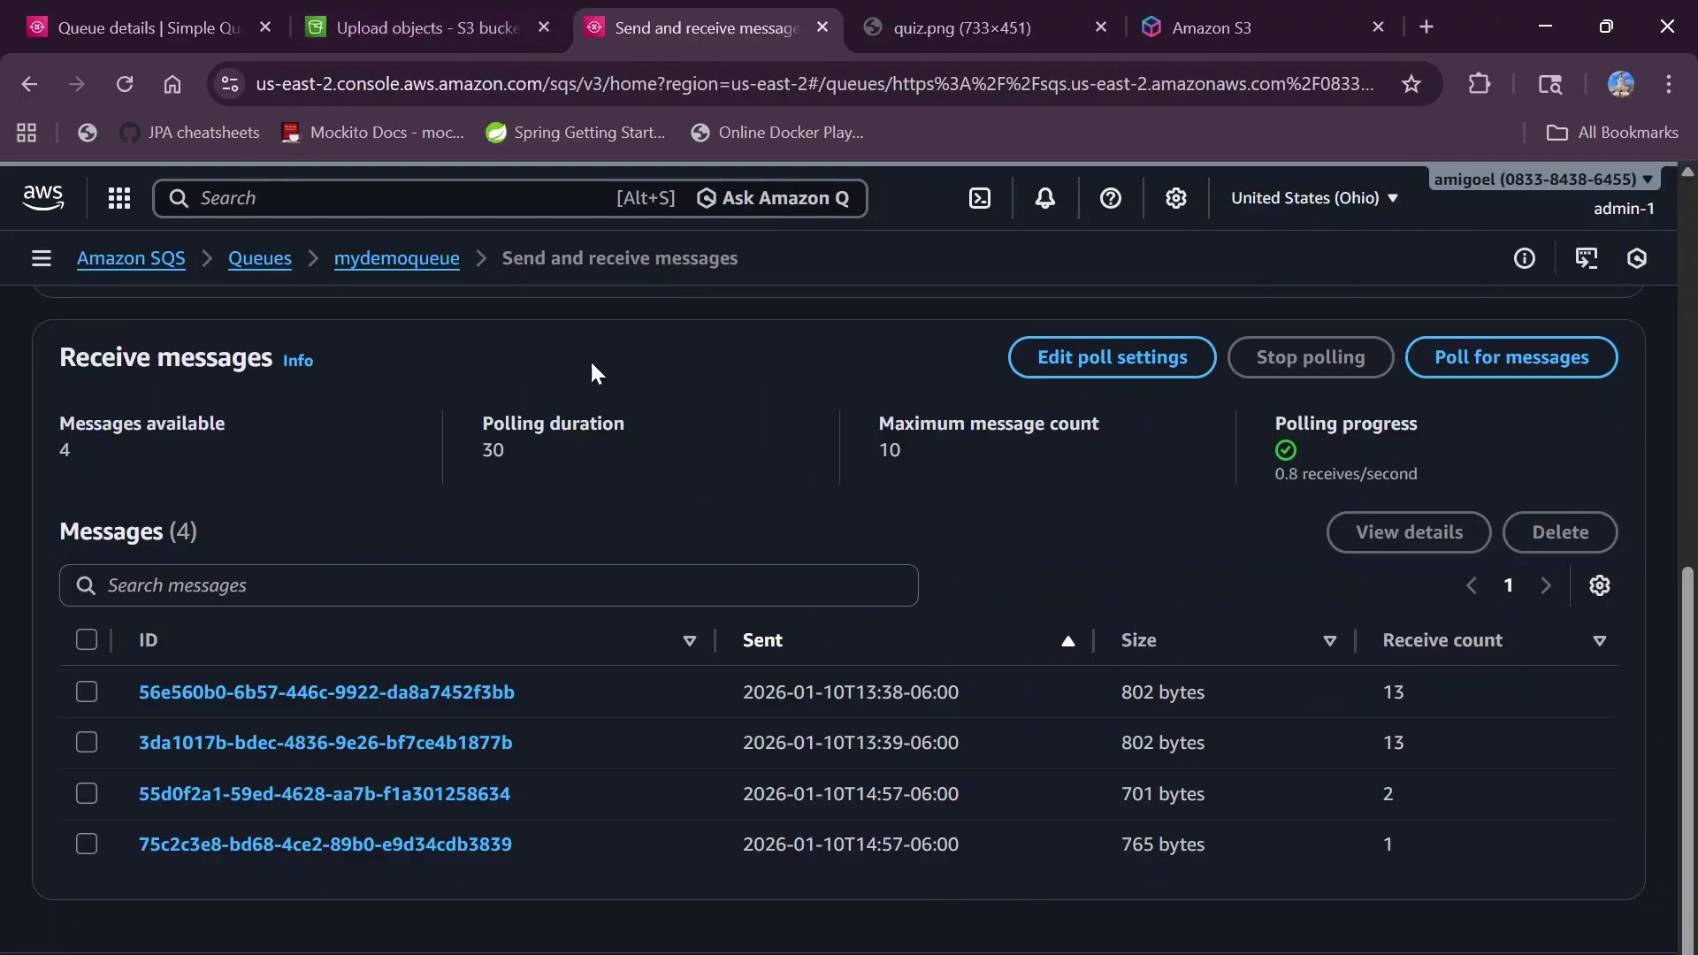
- Close the S3 upload status, open index.html through its object URL, dismiss the alert, and view the rendered page
click(354, 18)
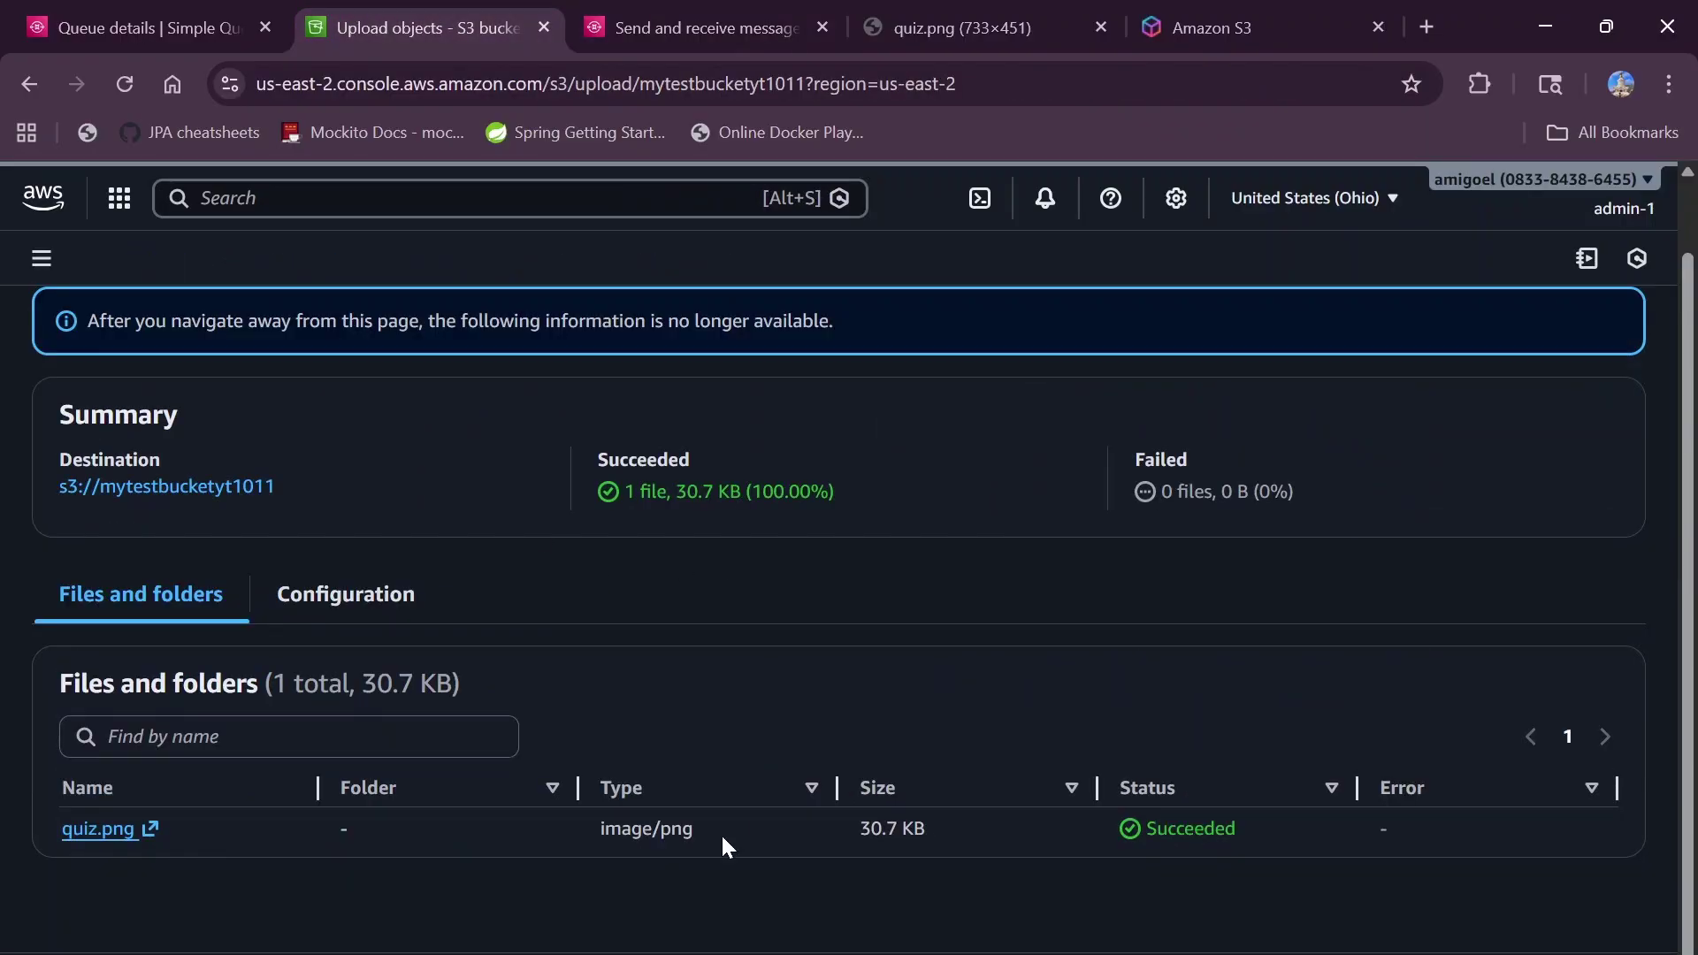
scroll(575, 738, up, 1)
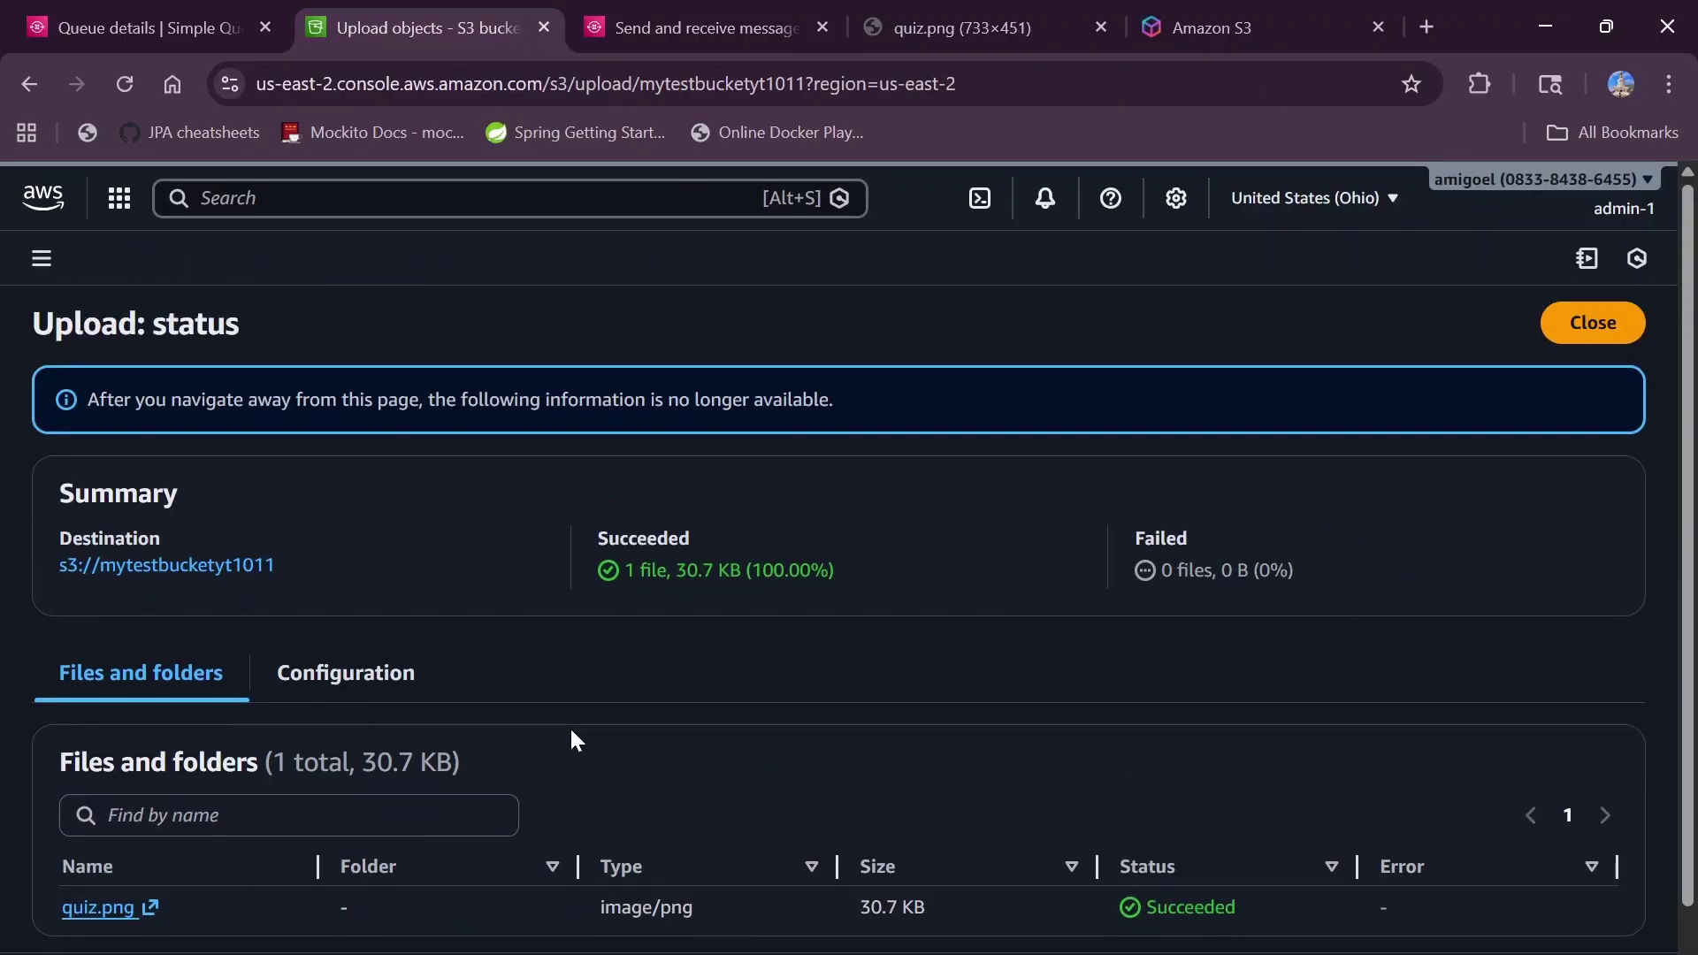
click(1582, 322)
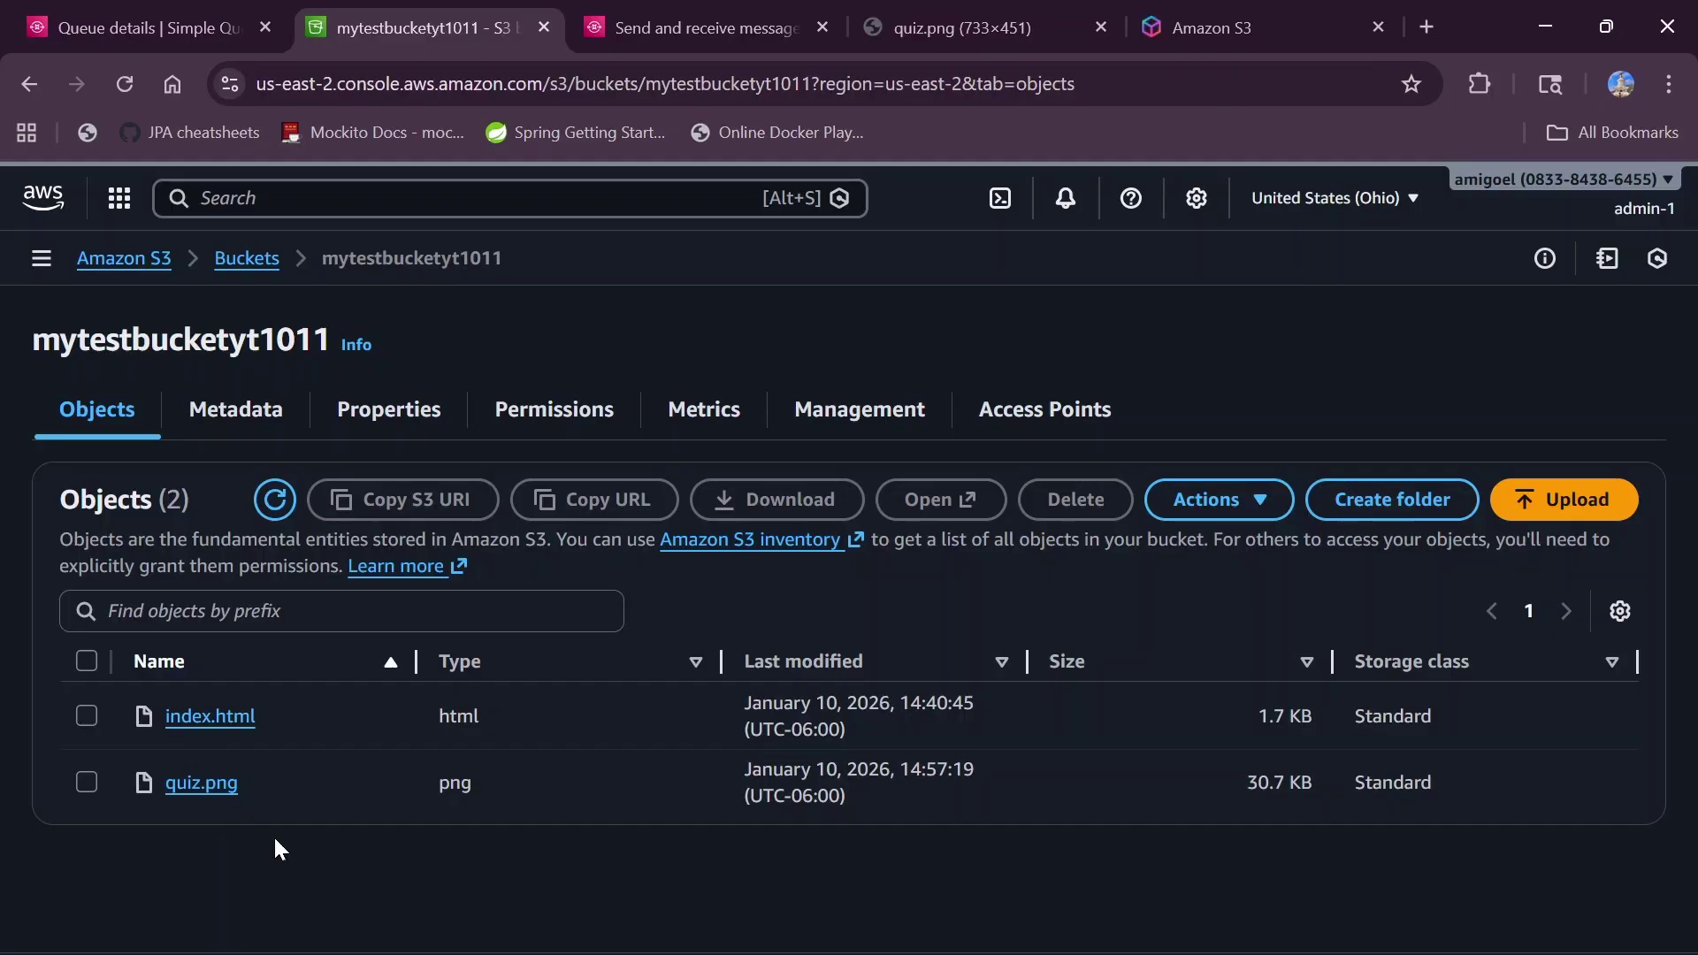
click(212, 719)
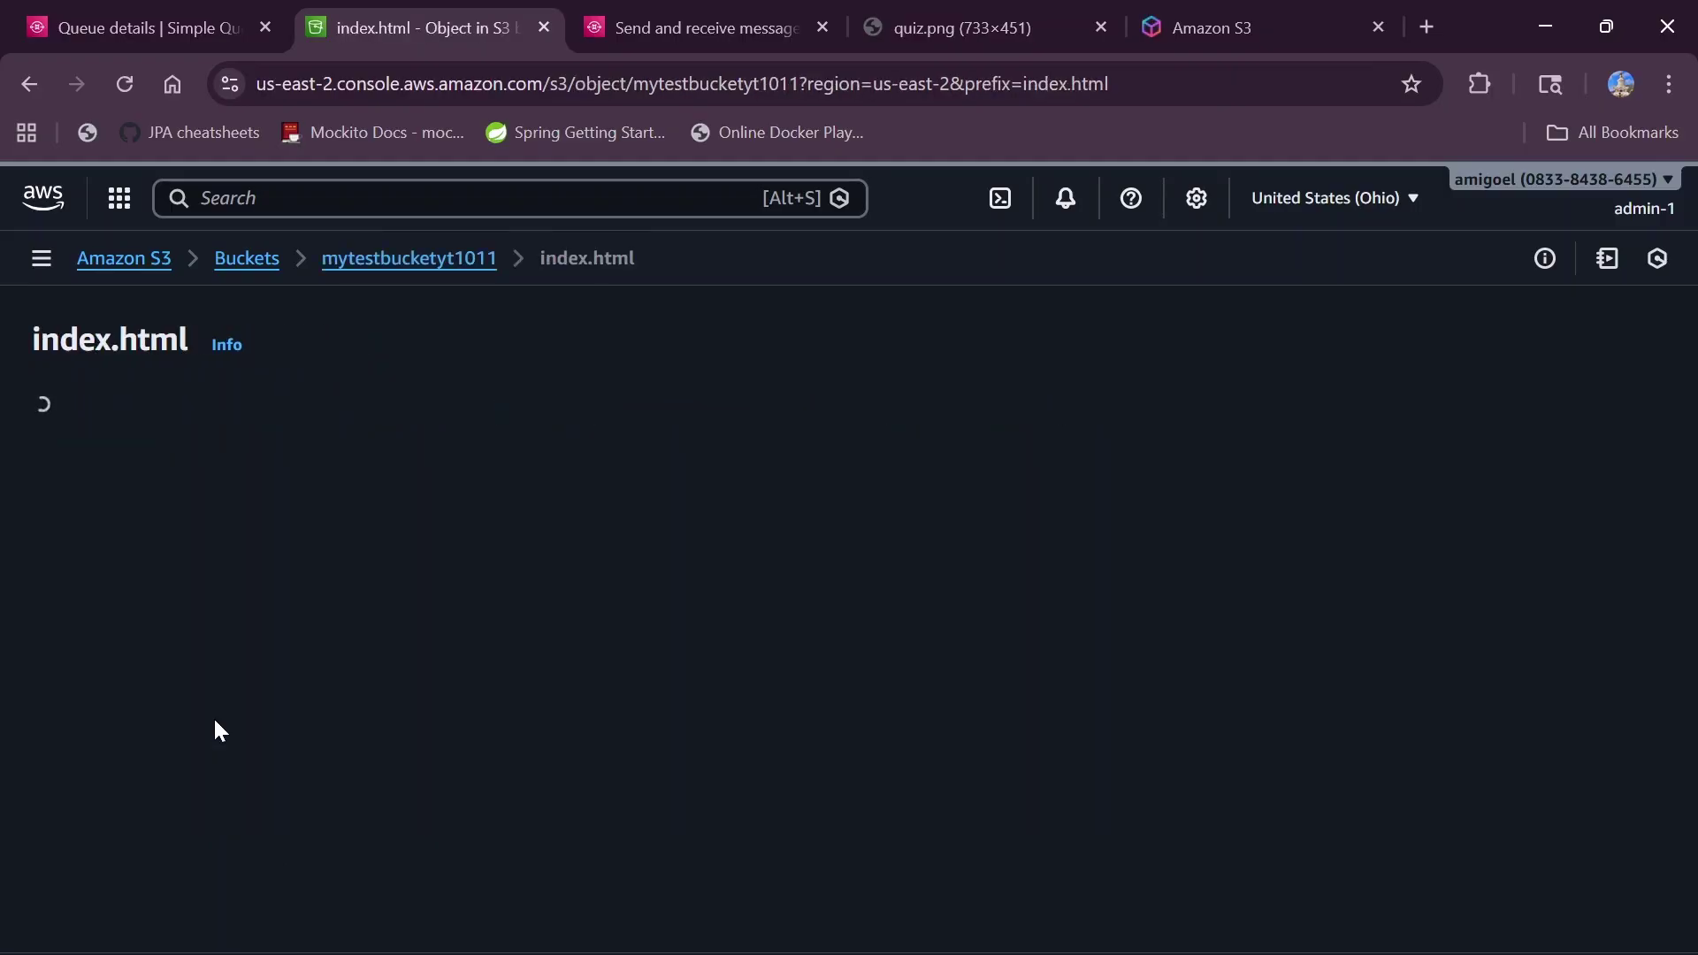
click(1080, 822)
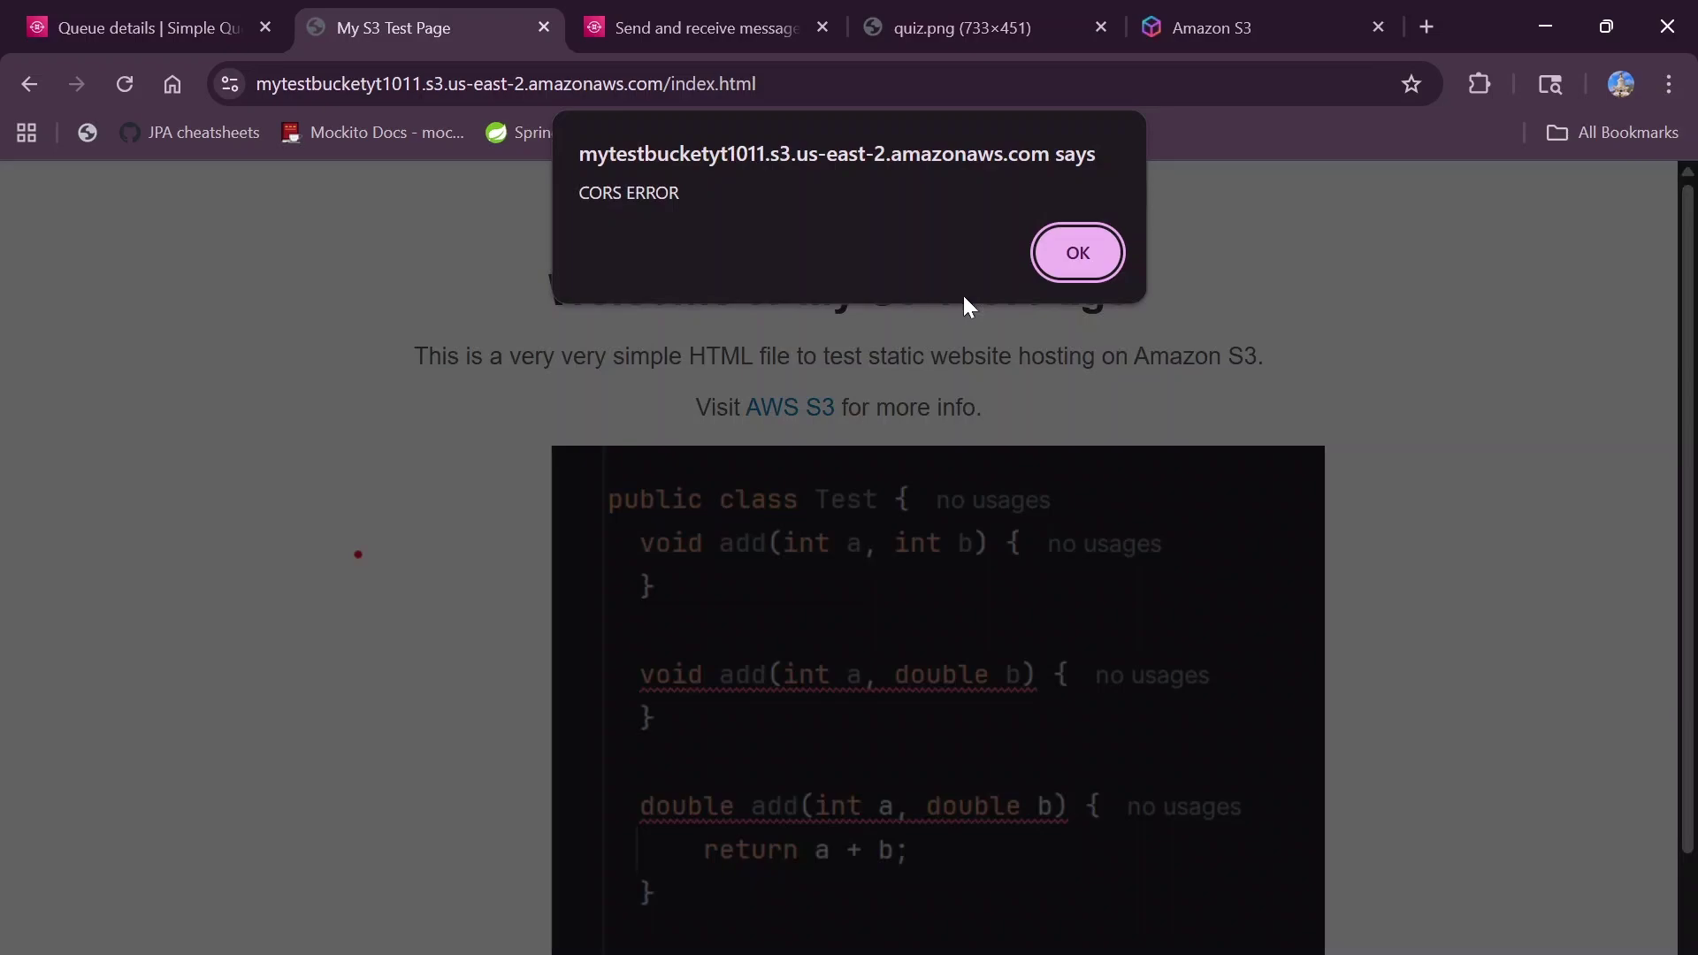
click(1080, 254)
scroll(773, 570, down, 2)
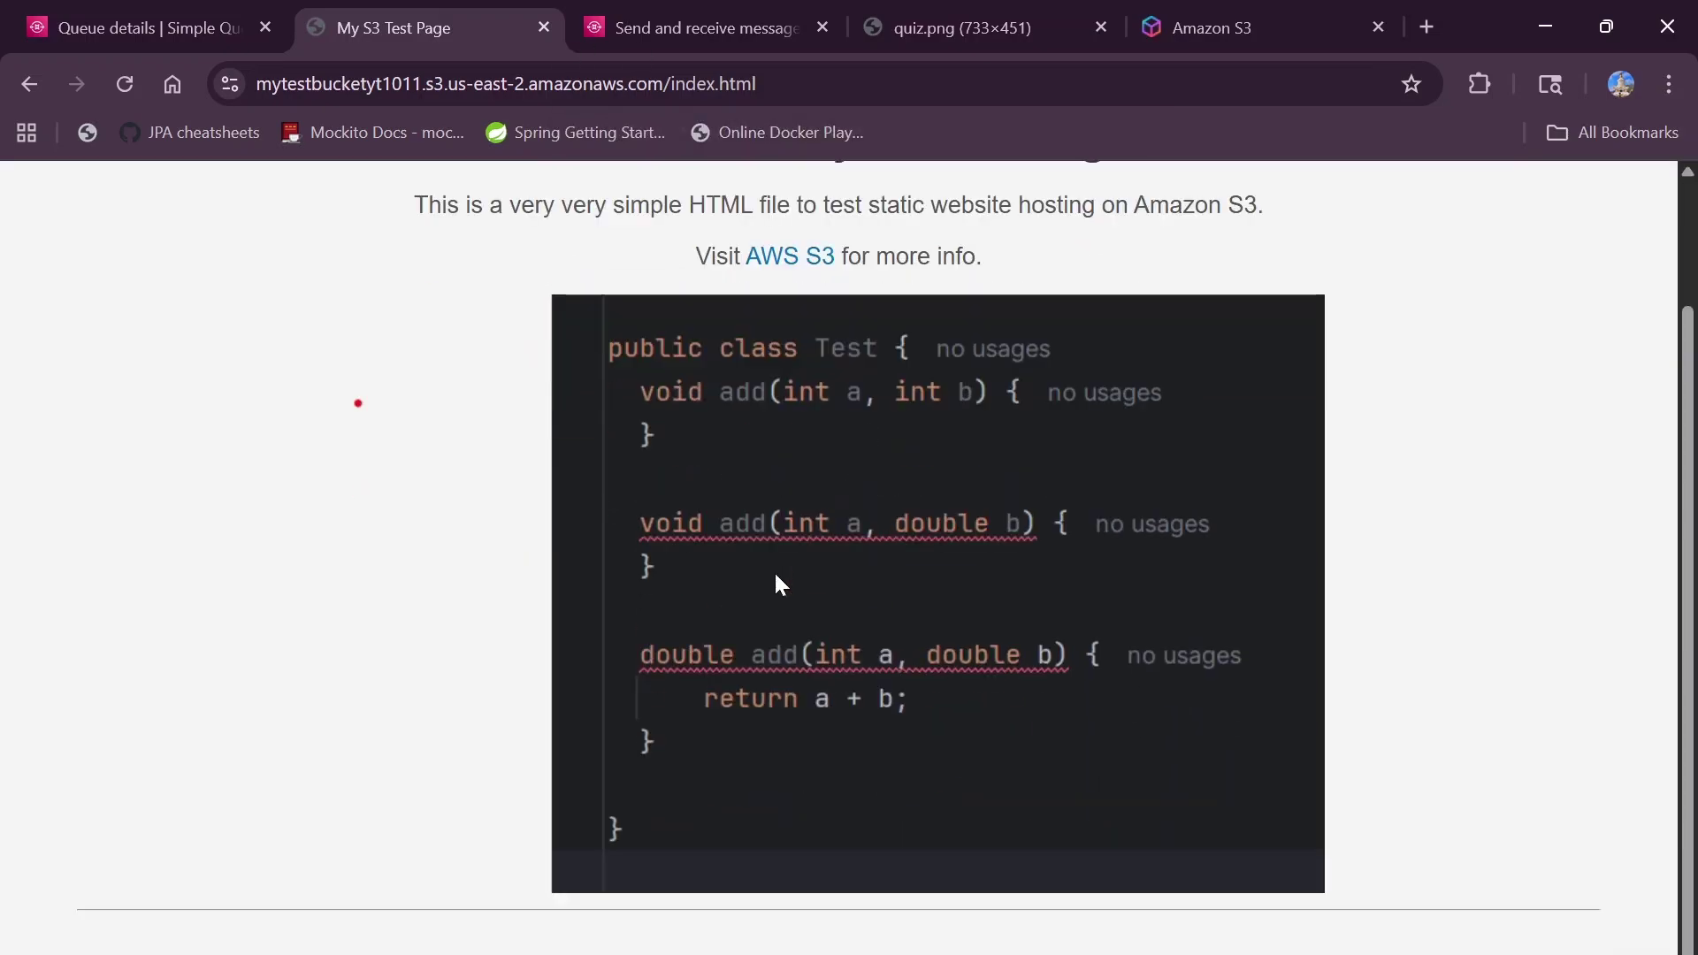
scroll(789, 657, up, 2)
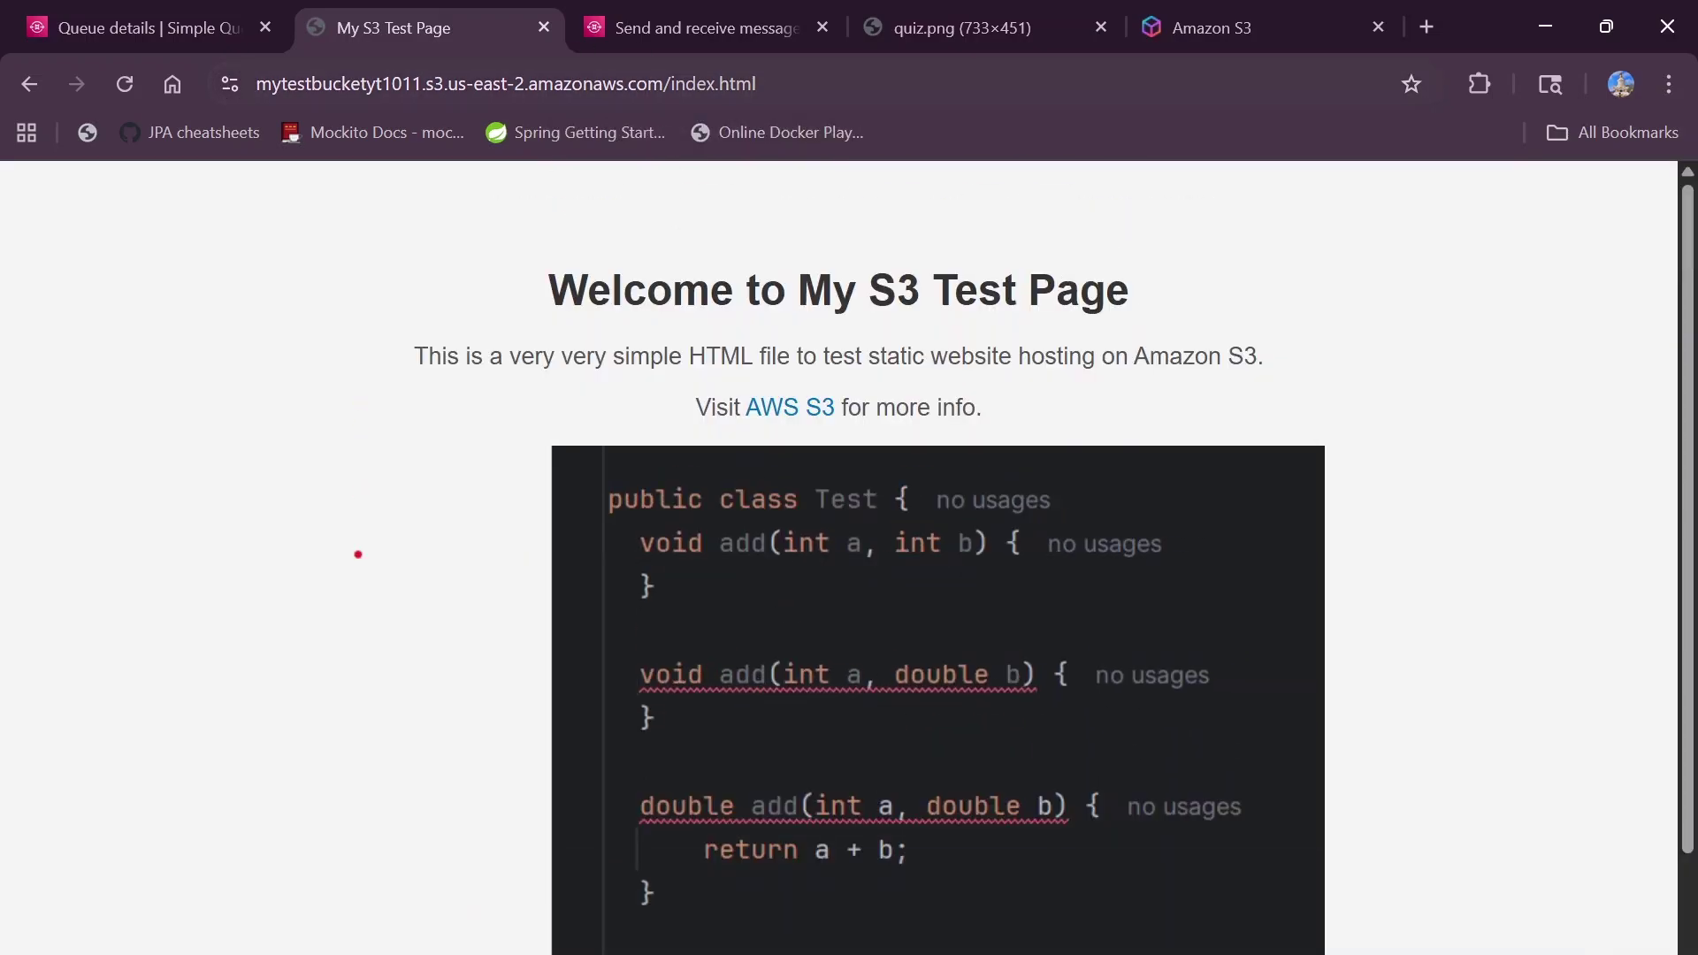
- Try the bucket's root URL without /index.html, and return to the index.html object details in the console
drag(756, 84, 669, 84)
key(BackSpace)
key(Return)
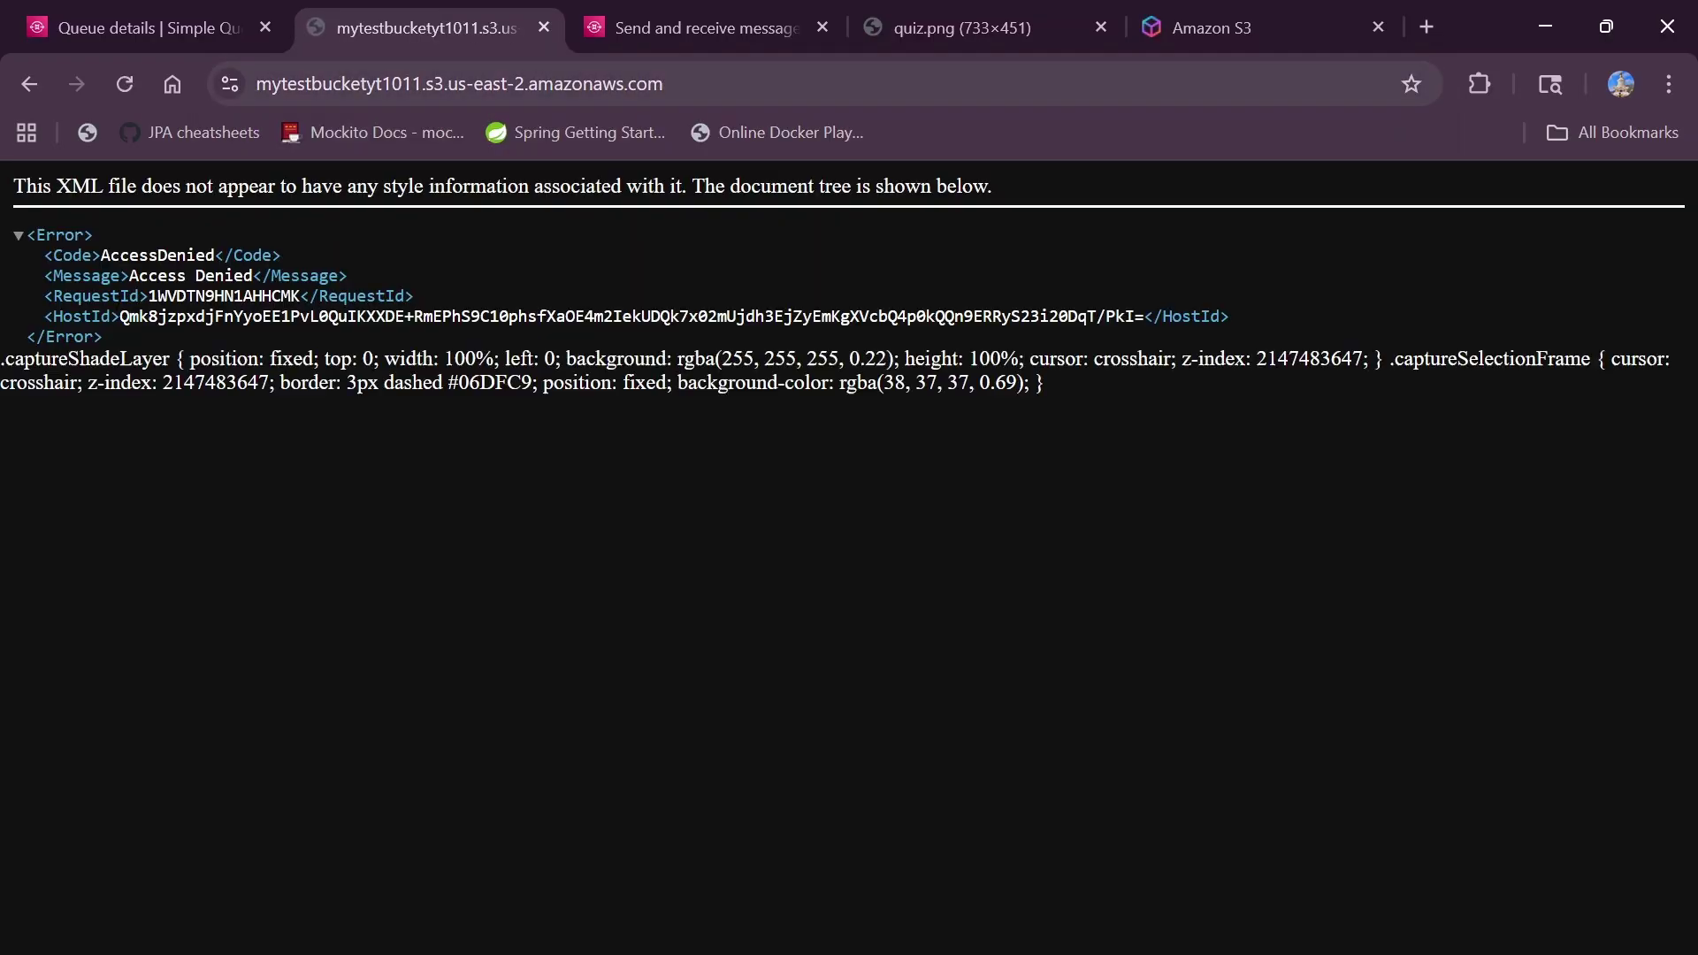
click(29, 84)
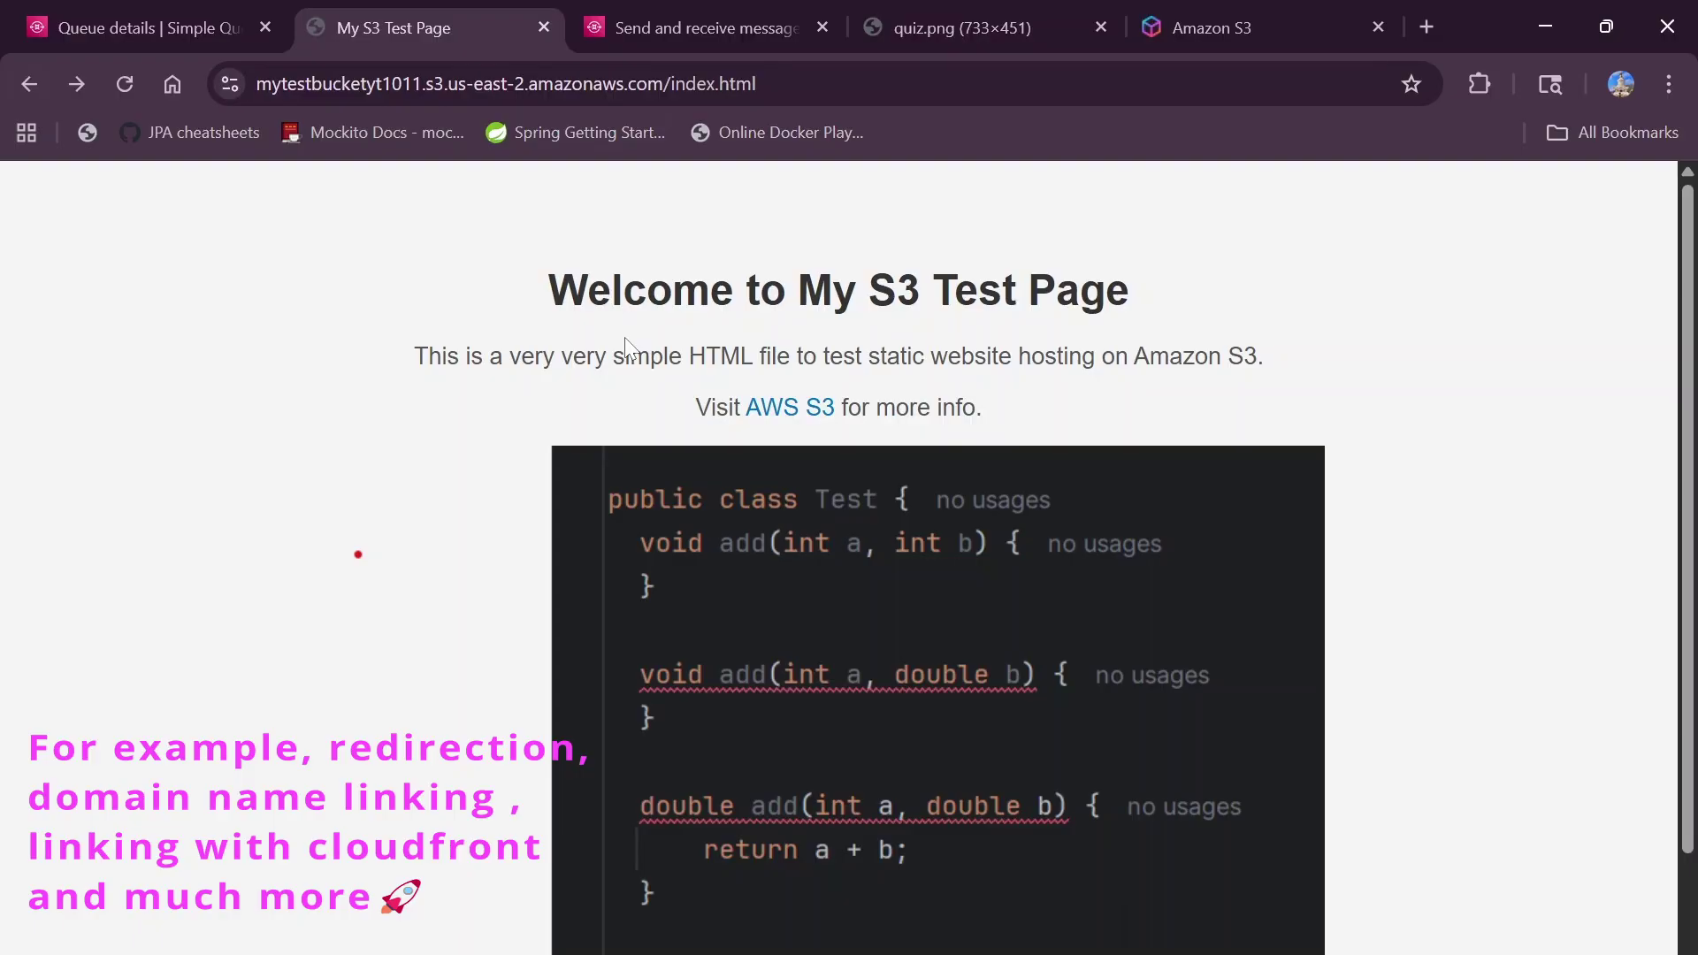
click(26, 86)
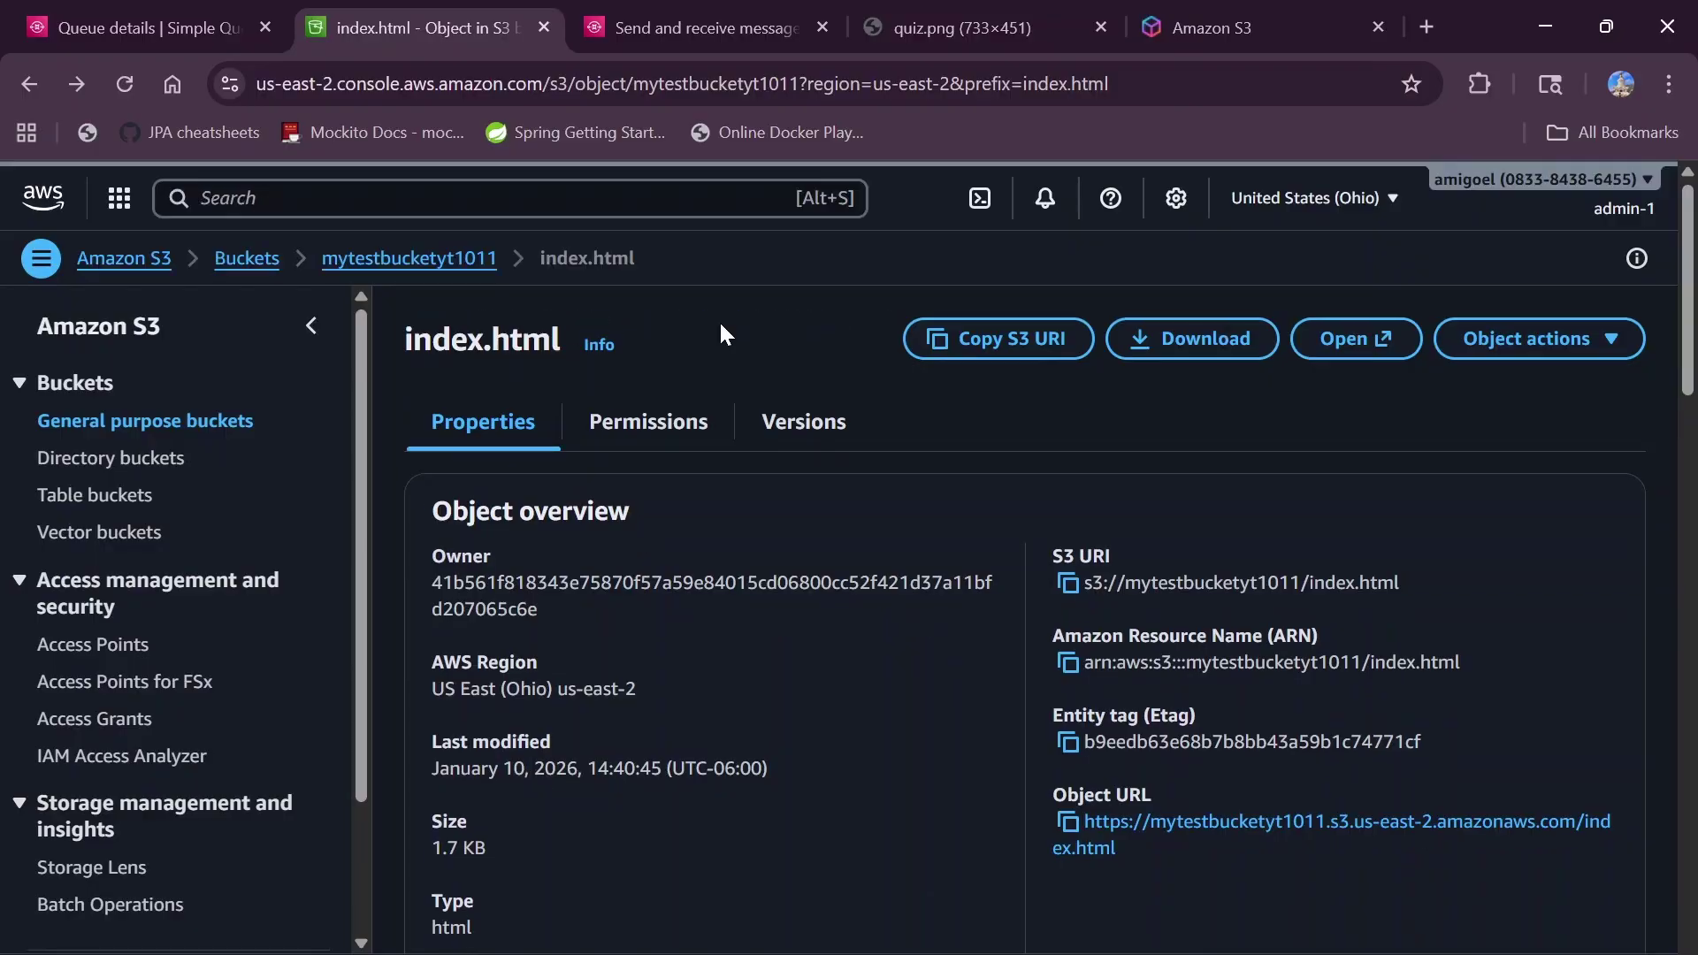
- Open the static website hosting settings in the properties of the mytestbucketyt1011 bucket for editing
click(419, 260)
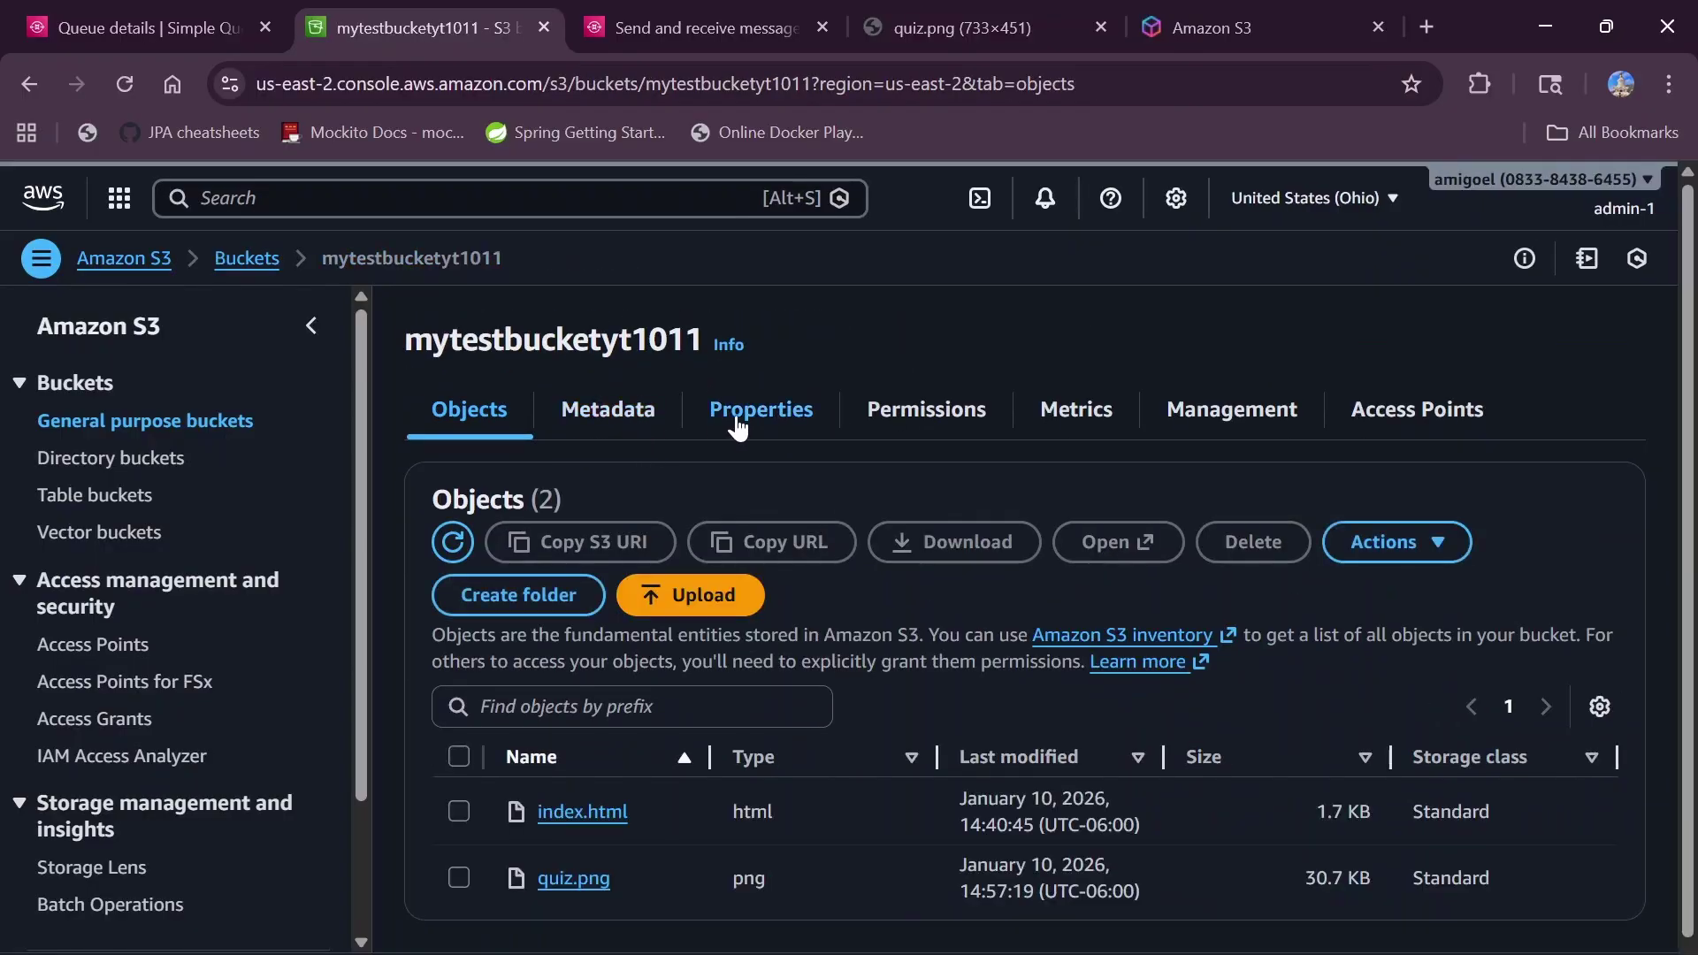
click(738, 428)
scroll(794, 646, down, 10)
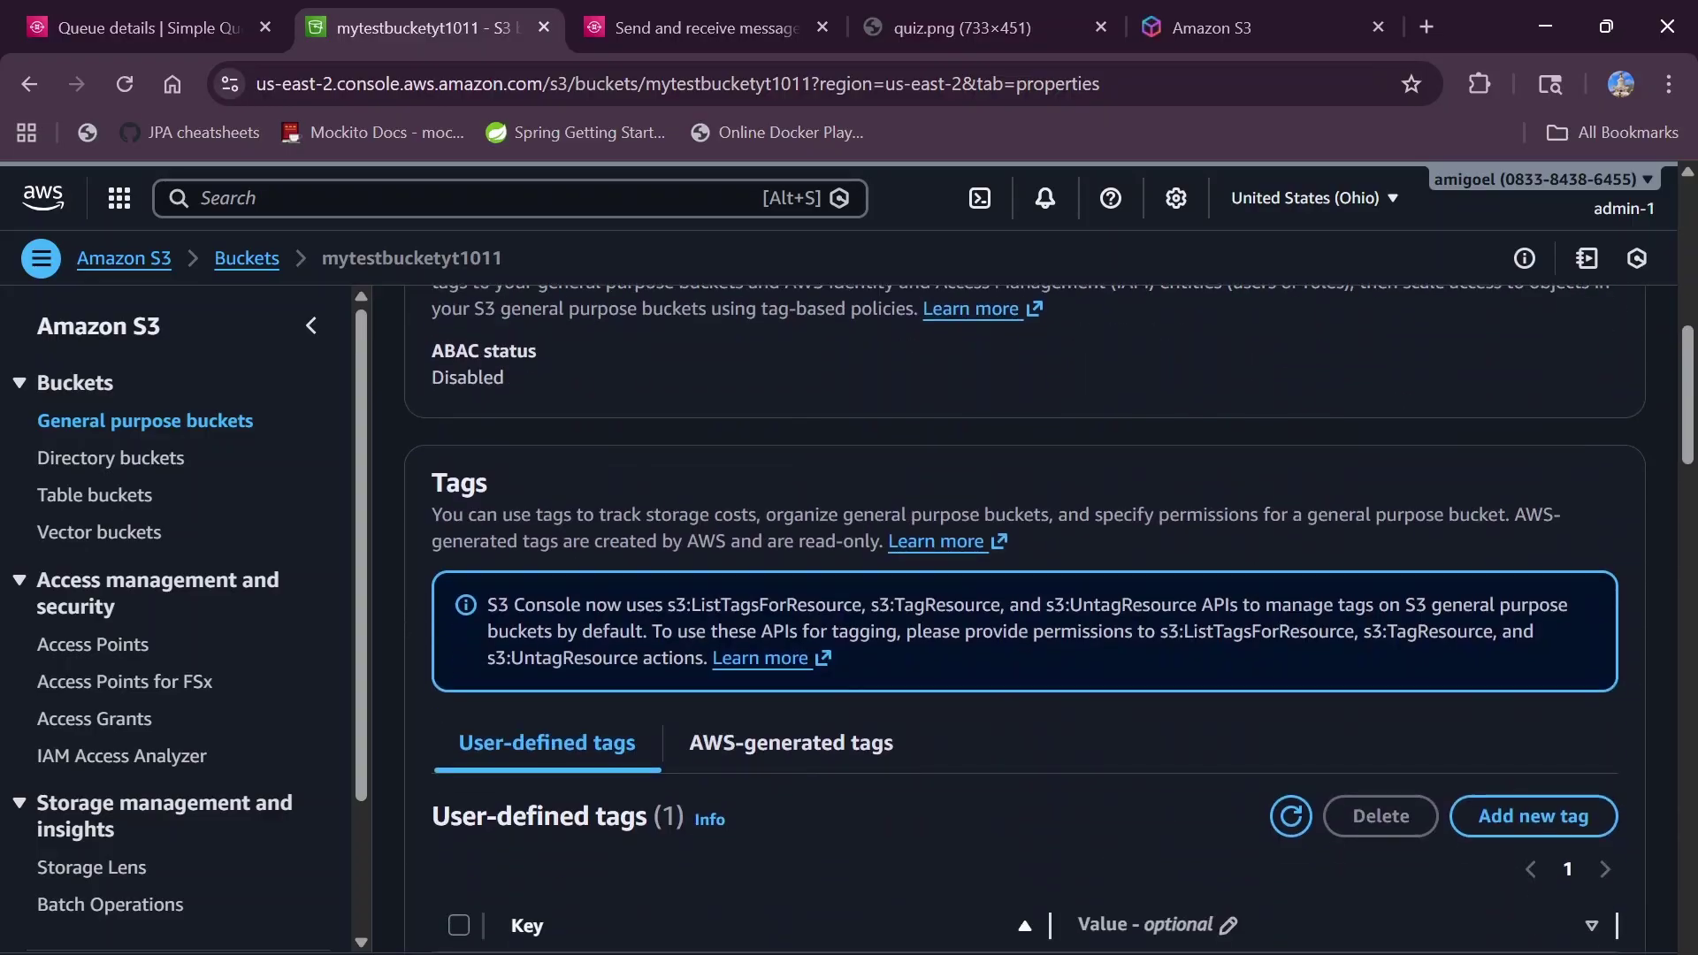
scroll(795, 645, down, 15)
scroll(799, 659, down, 5)
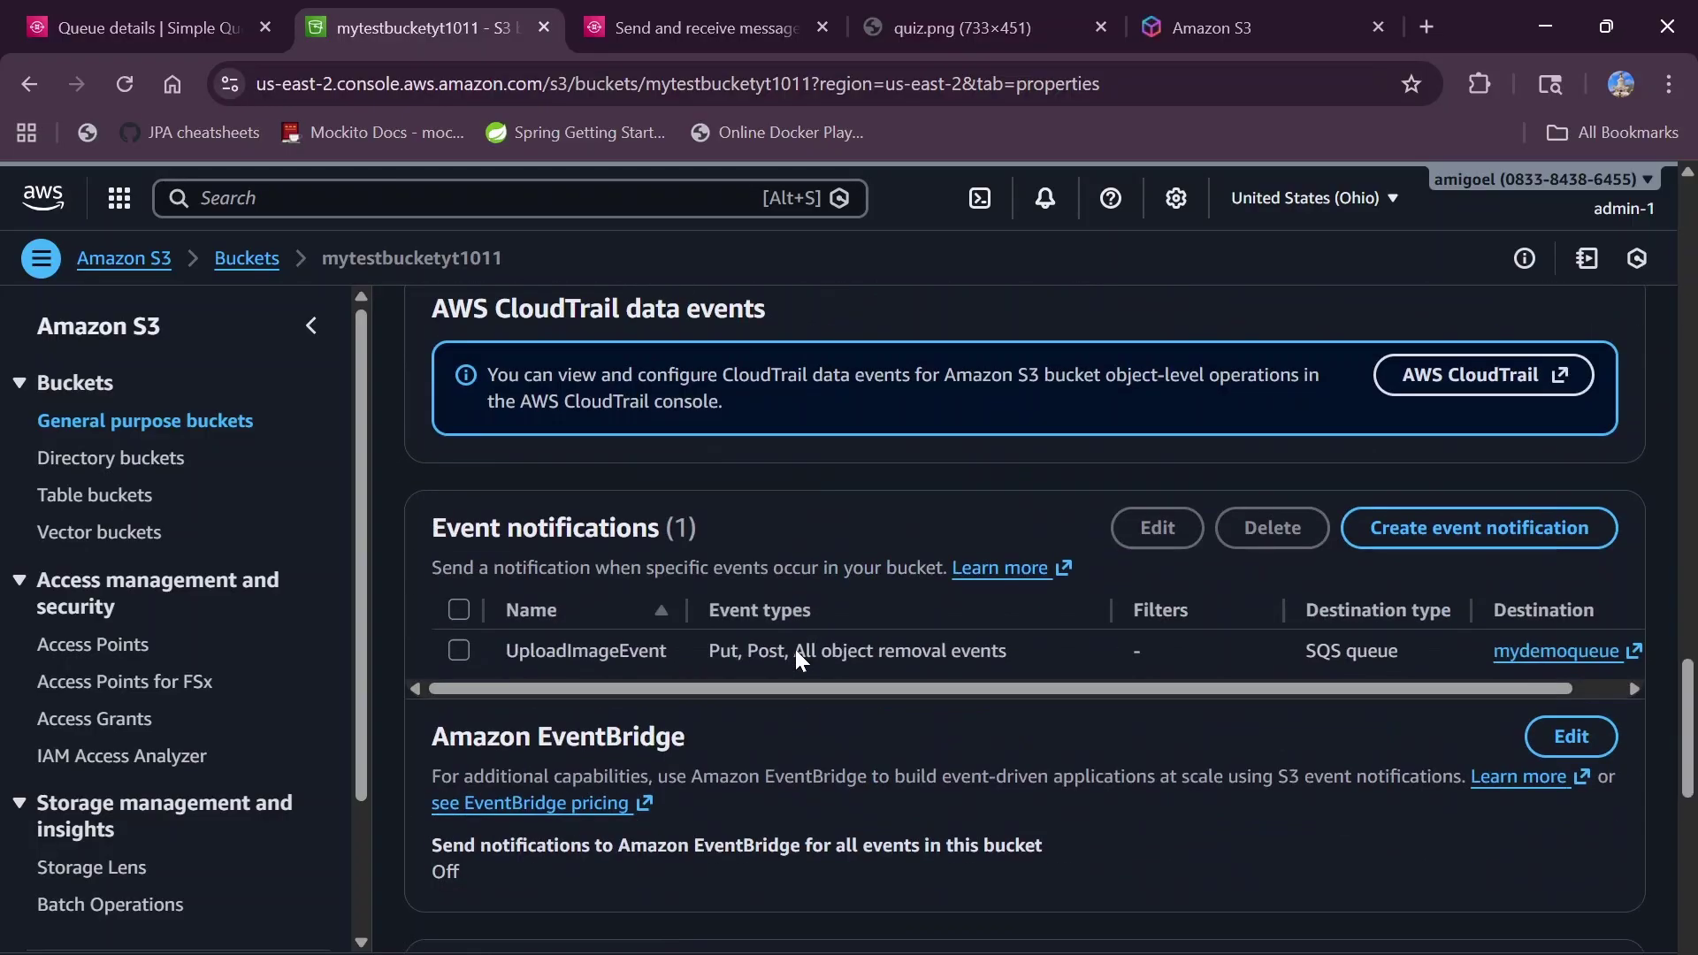
scroll(799, 659, down, 10)
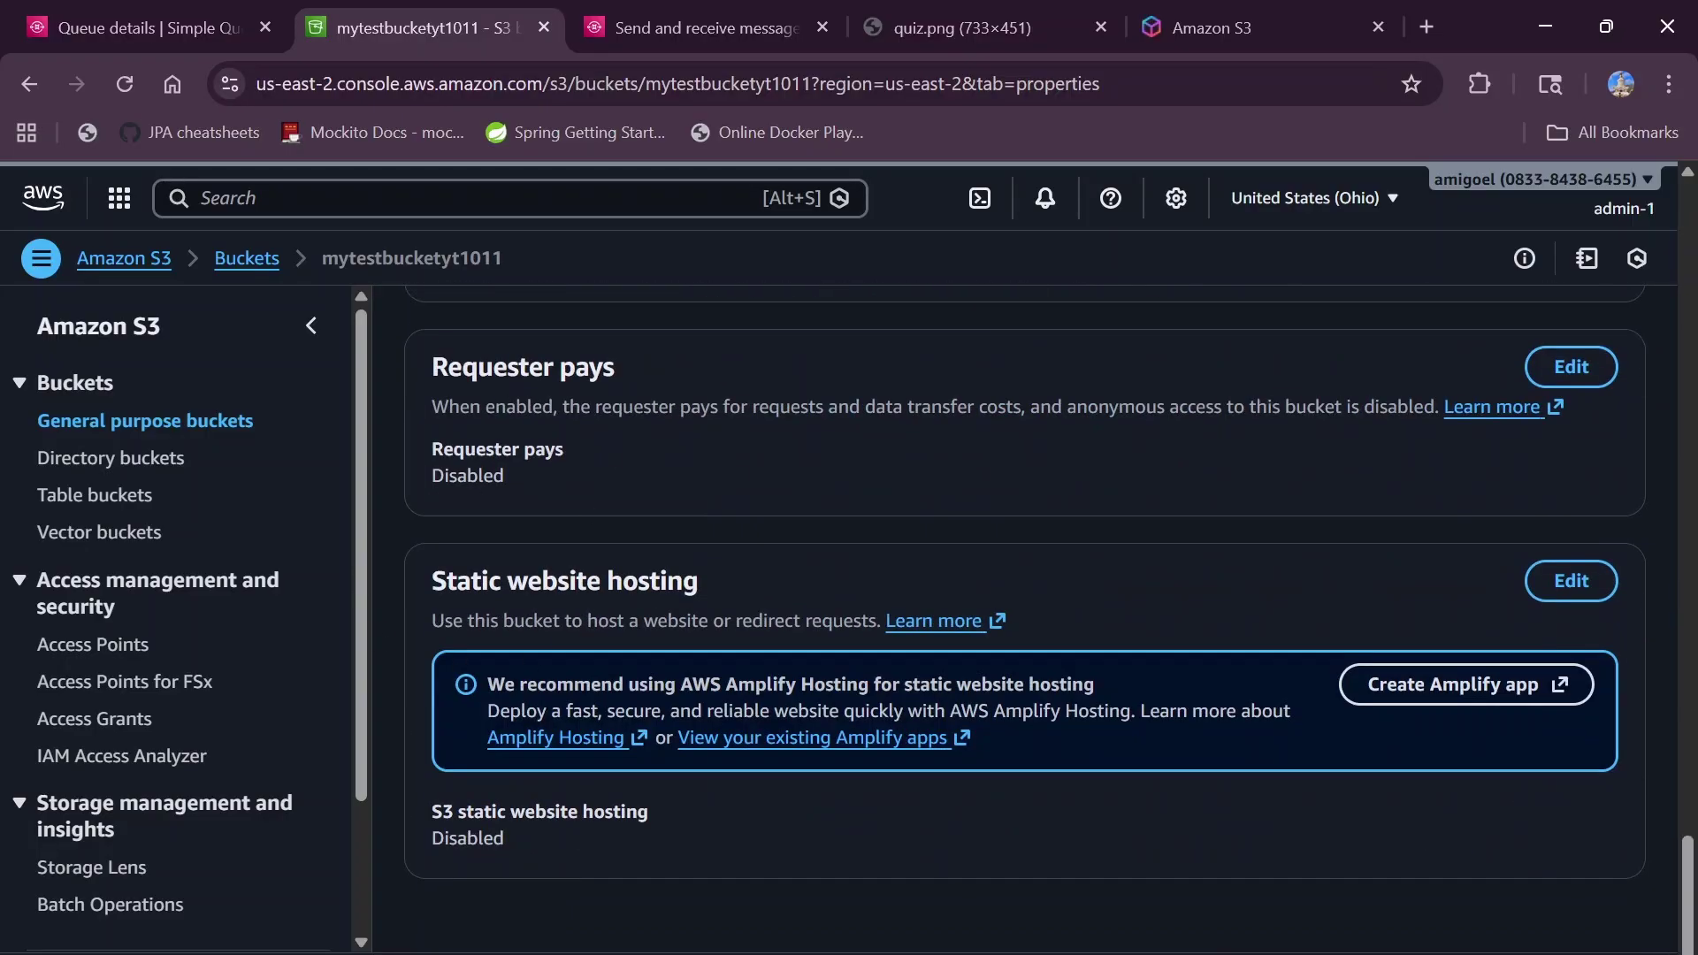
drag(727, 591, 423, 581)
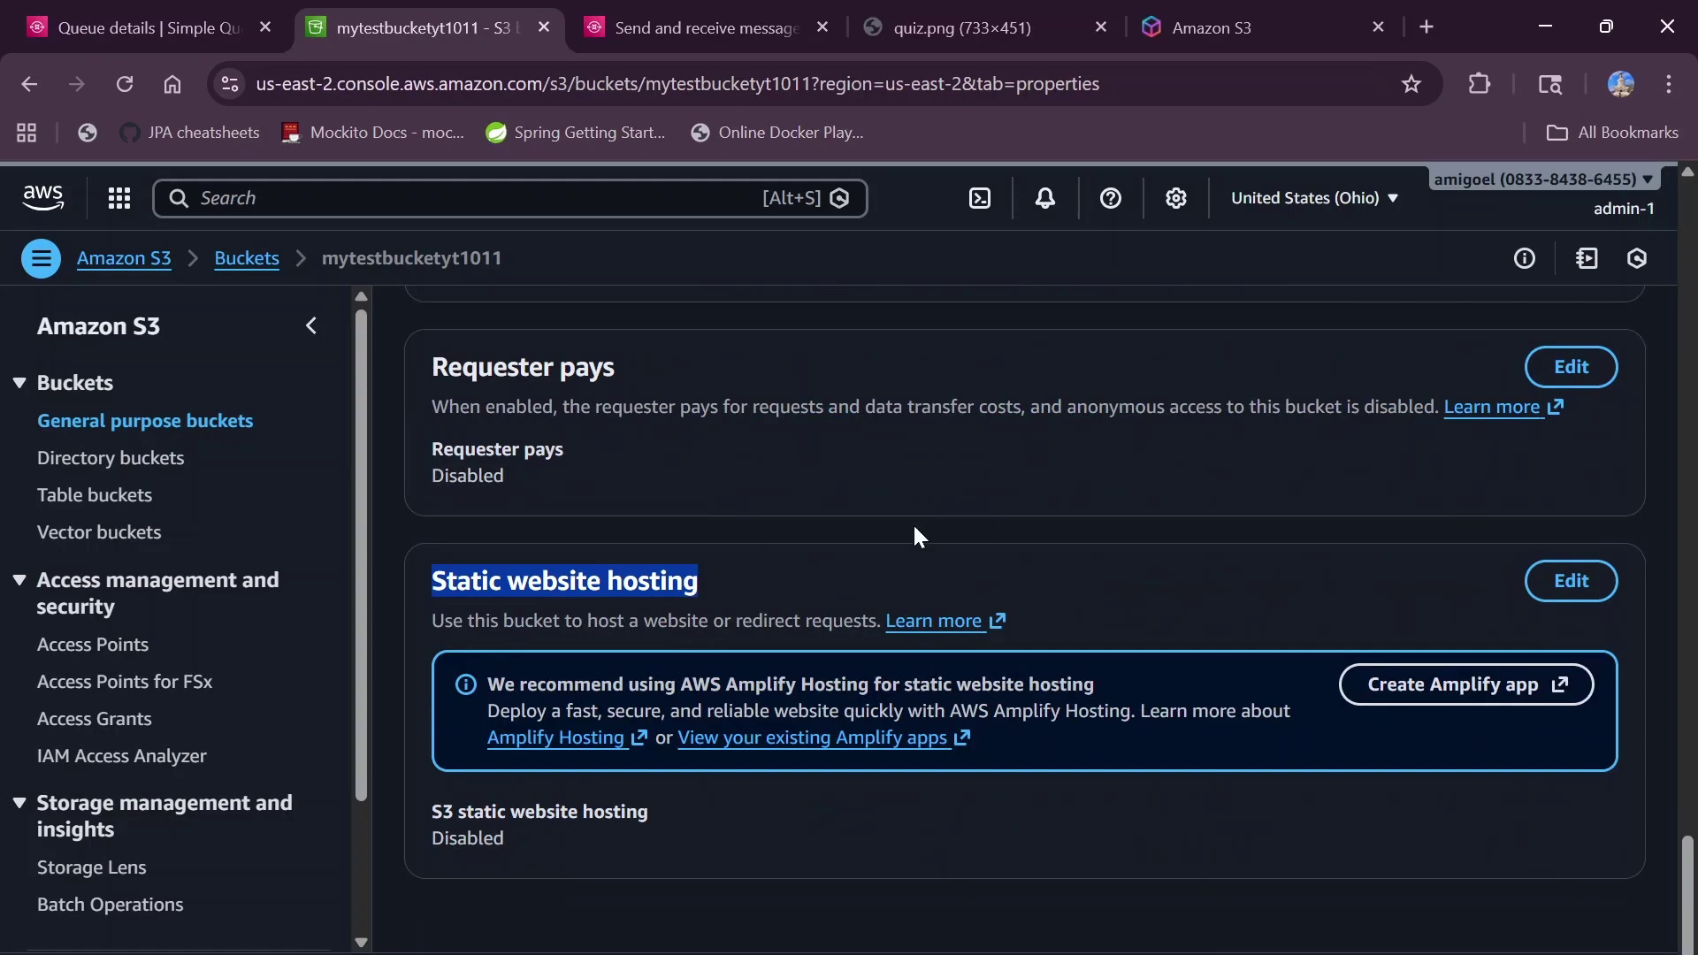
click(1564, 585)
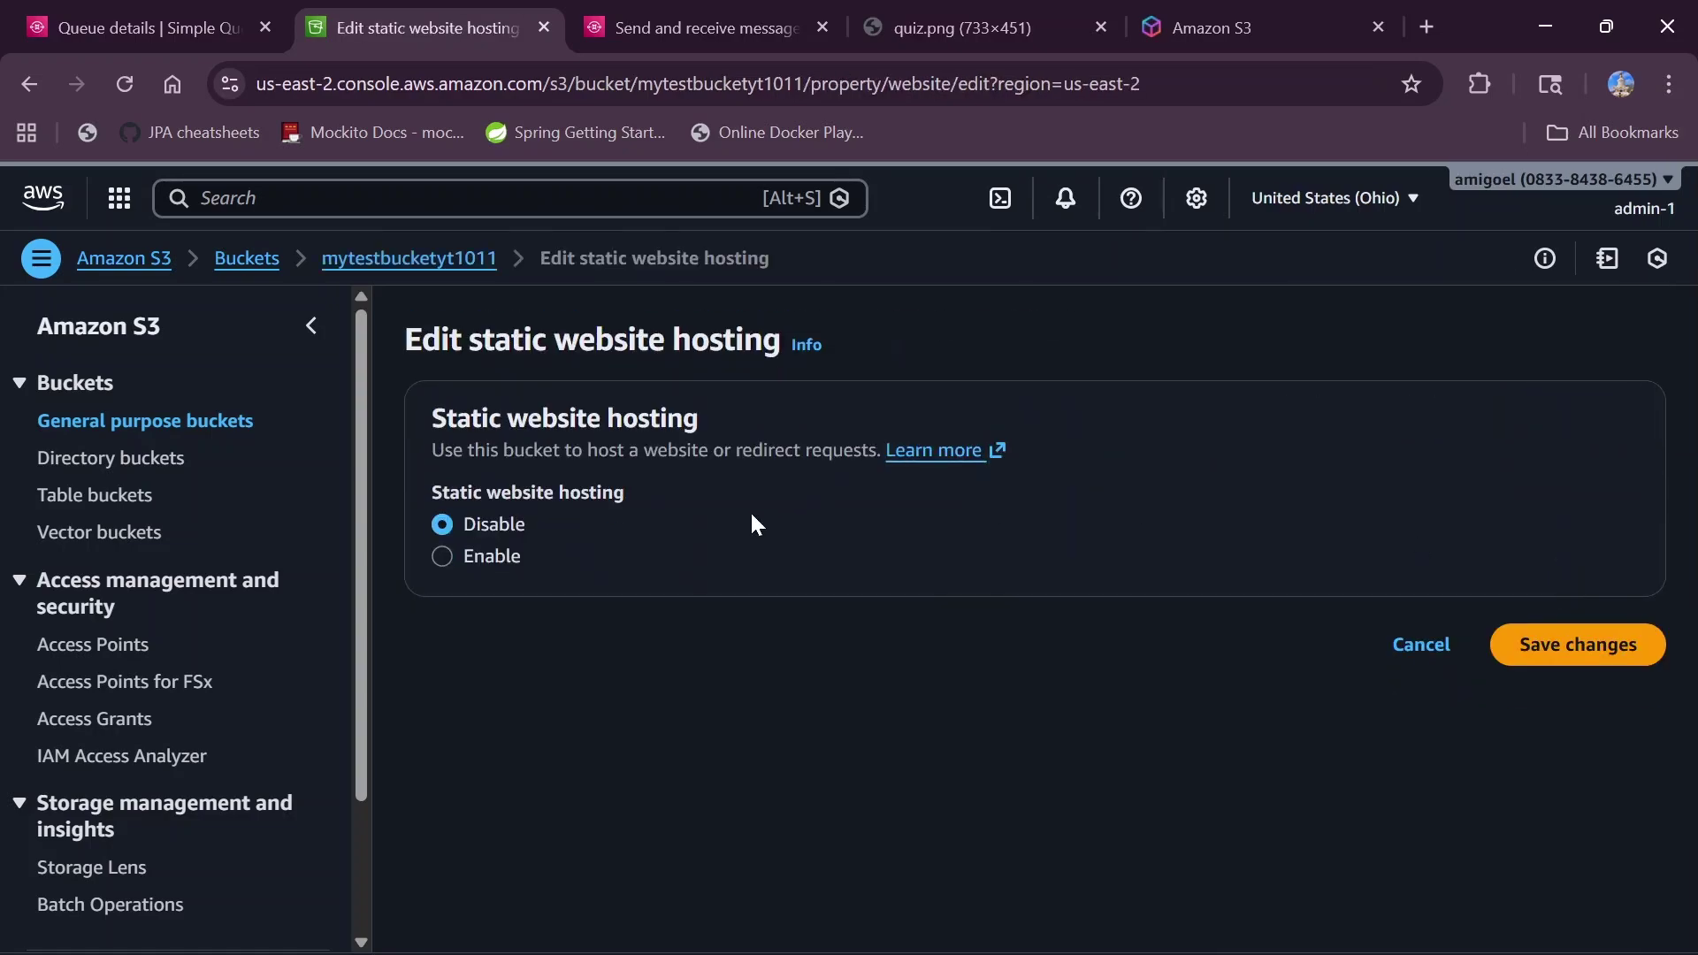
- Enable static website hosting for the bucket and go to the index document entry
click(449, 556)
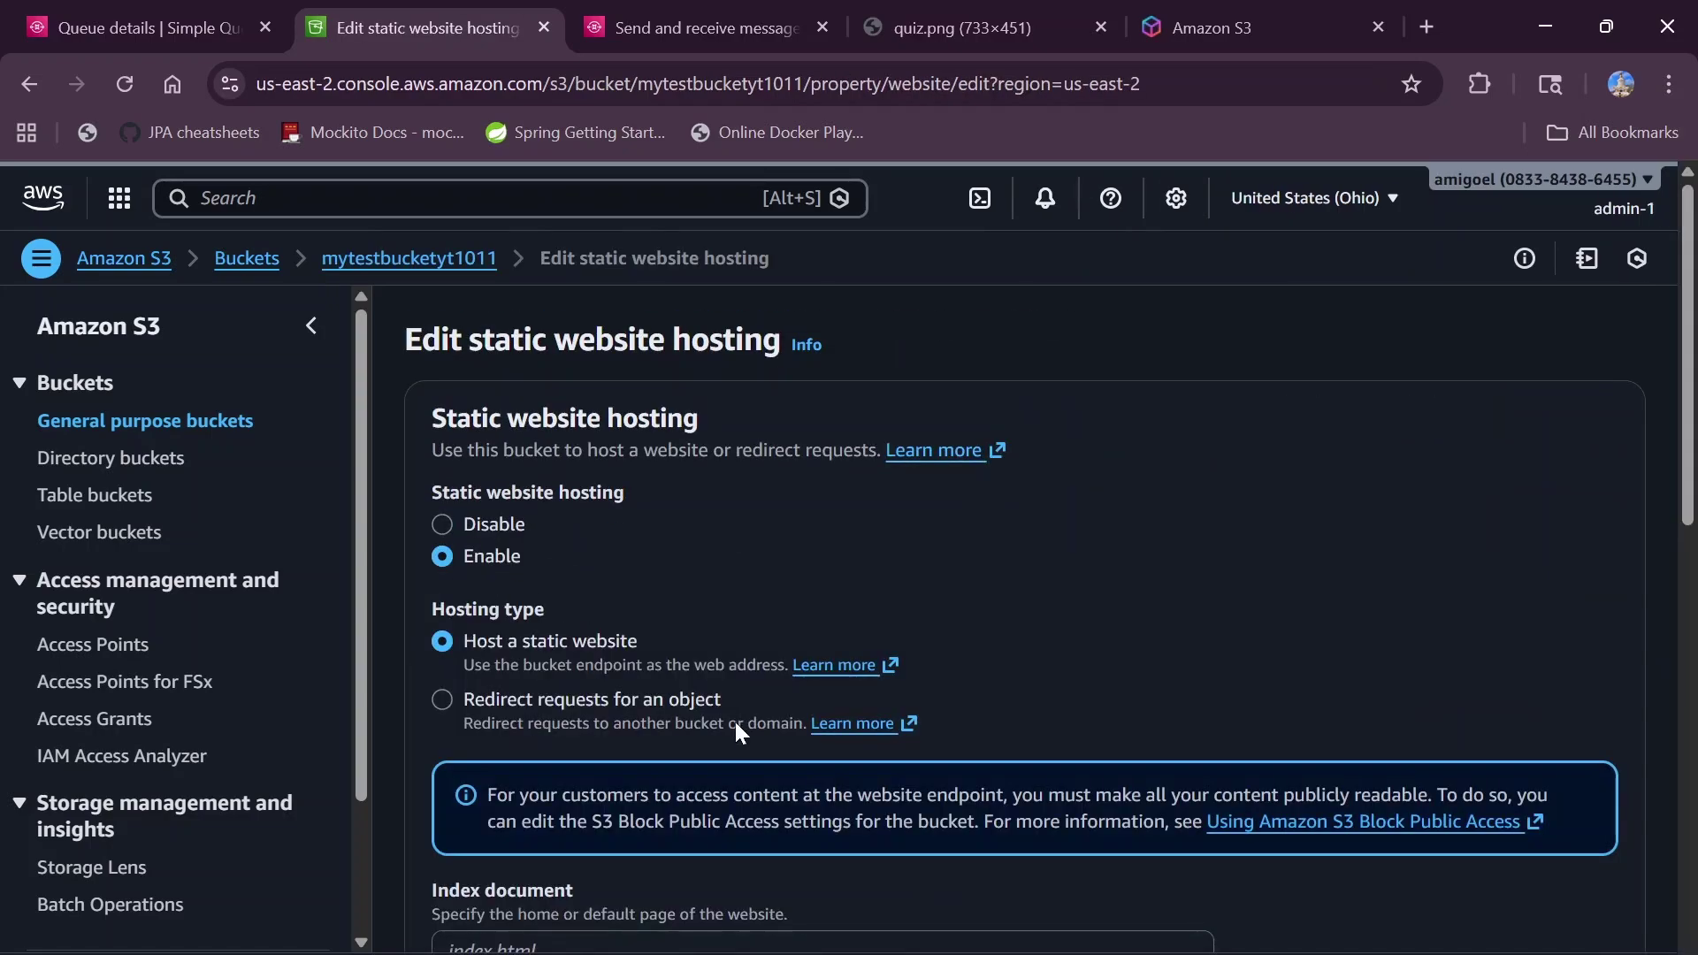
scroll(734, 718, down, 1)
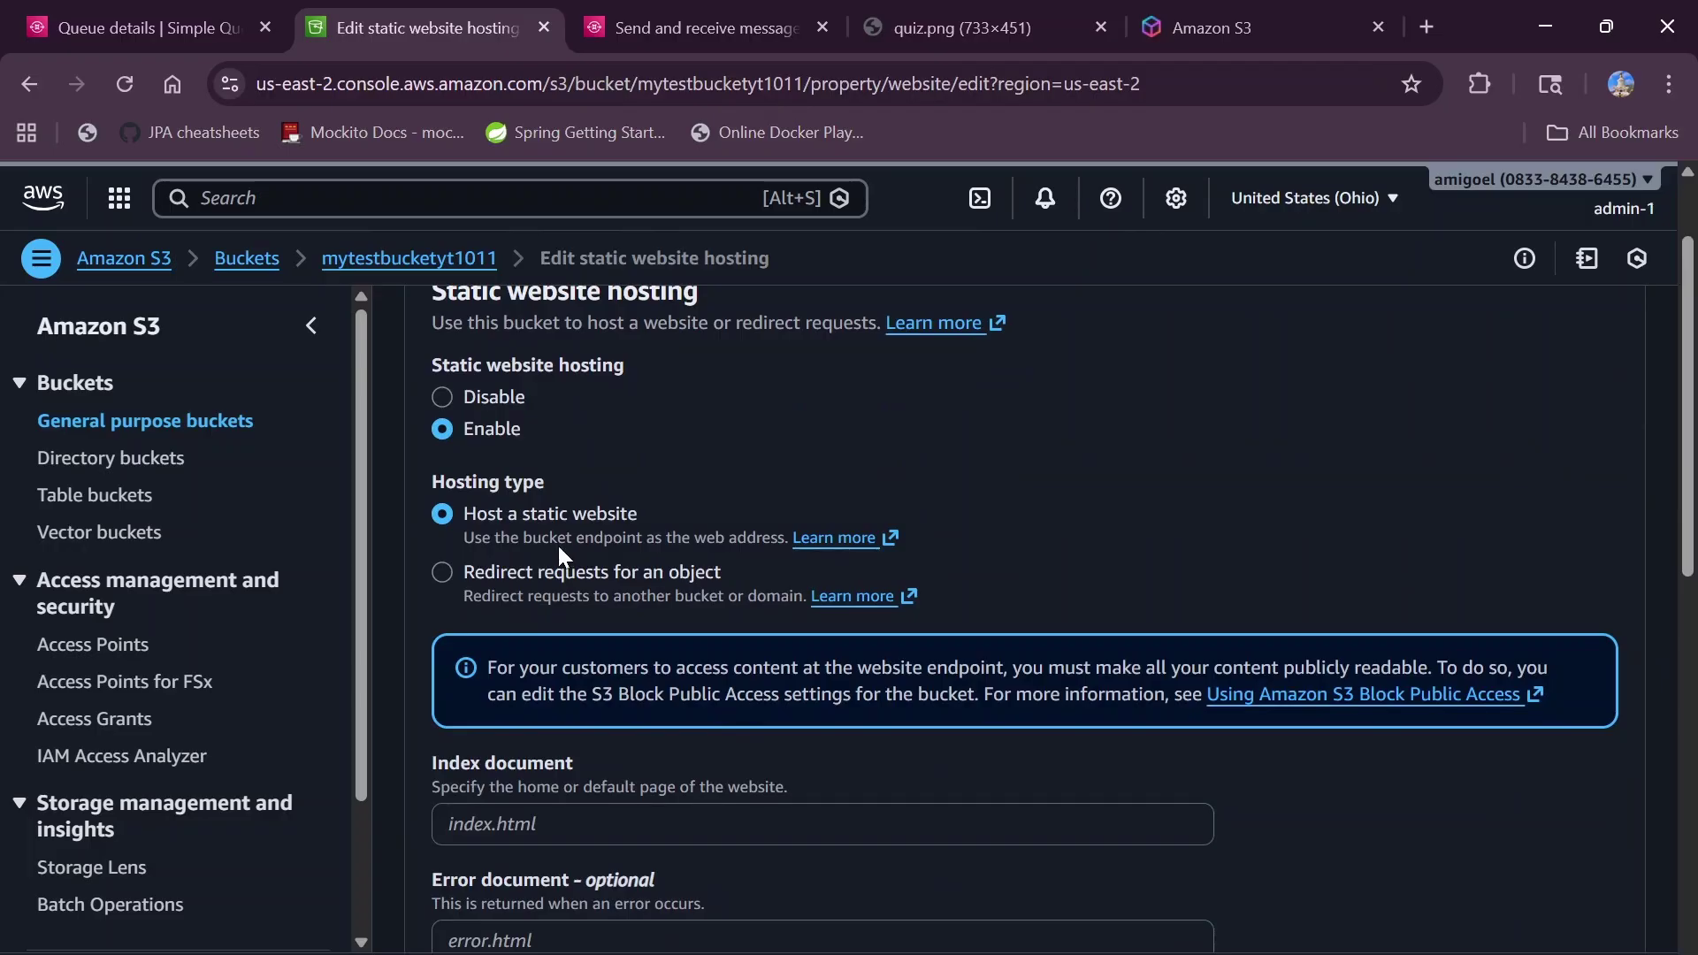
scroll(584, 783, down, 1)
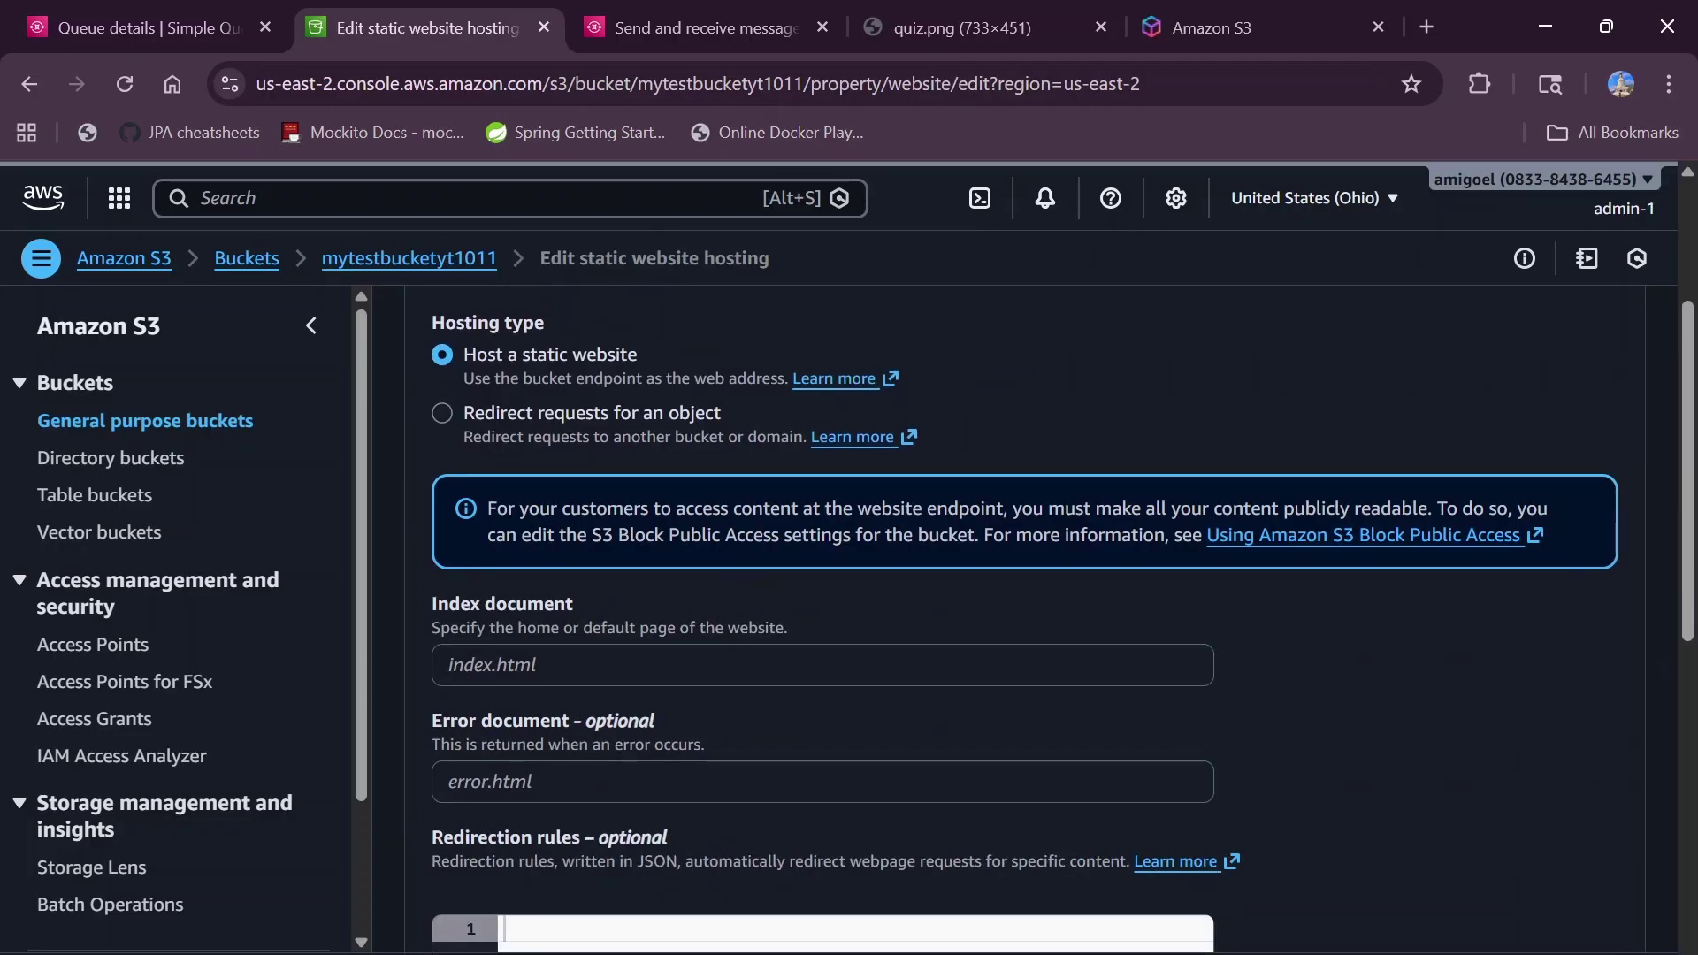
click(620, 665)
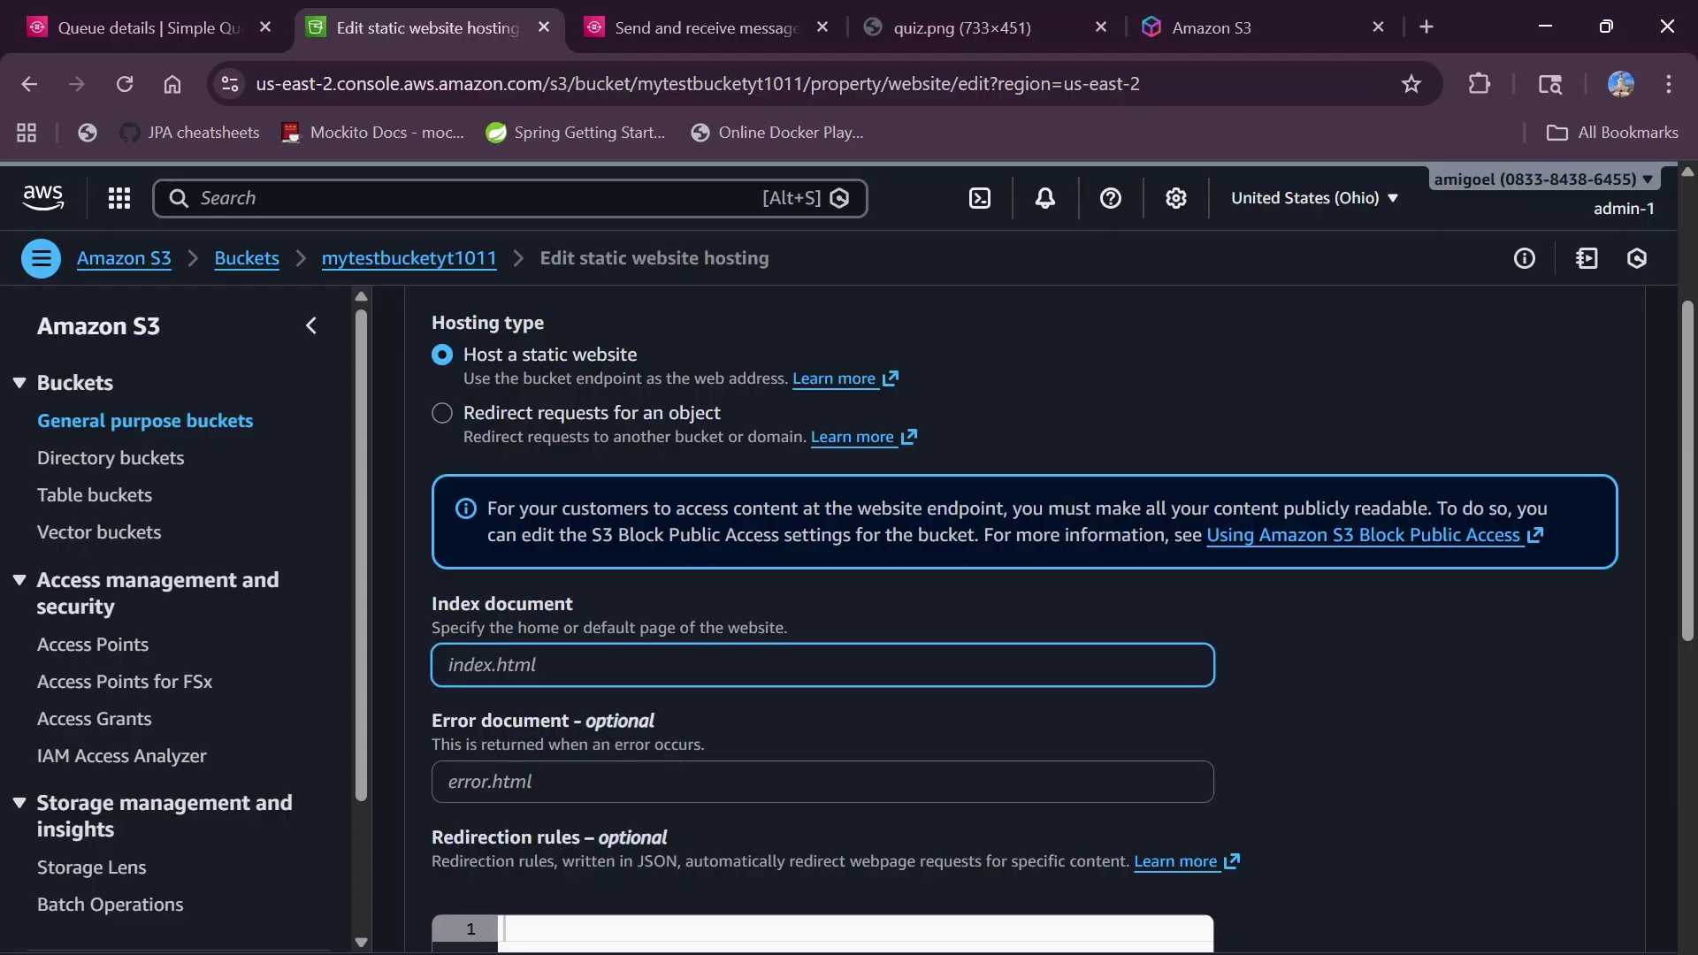
text(myfile.ht)
text(ml)
key(BackSpace)
key(BackSpace)
key(BackSpace)
key(BackSpace)
key(BackSpace)
key(BackSpace)
key(BackSpace)
key(BackSpace)
key(BackSpace)
key(BackSpace)
key(BackSpace)
- Set the index document to index.html, review the remaining optional settings, and save the static website hosting changes
text(index.html)
scroll(482, 645, down, 1)
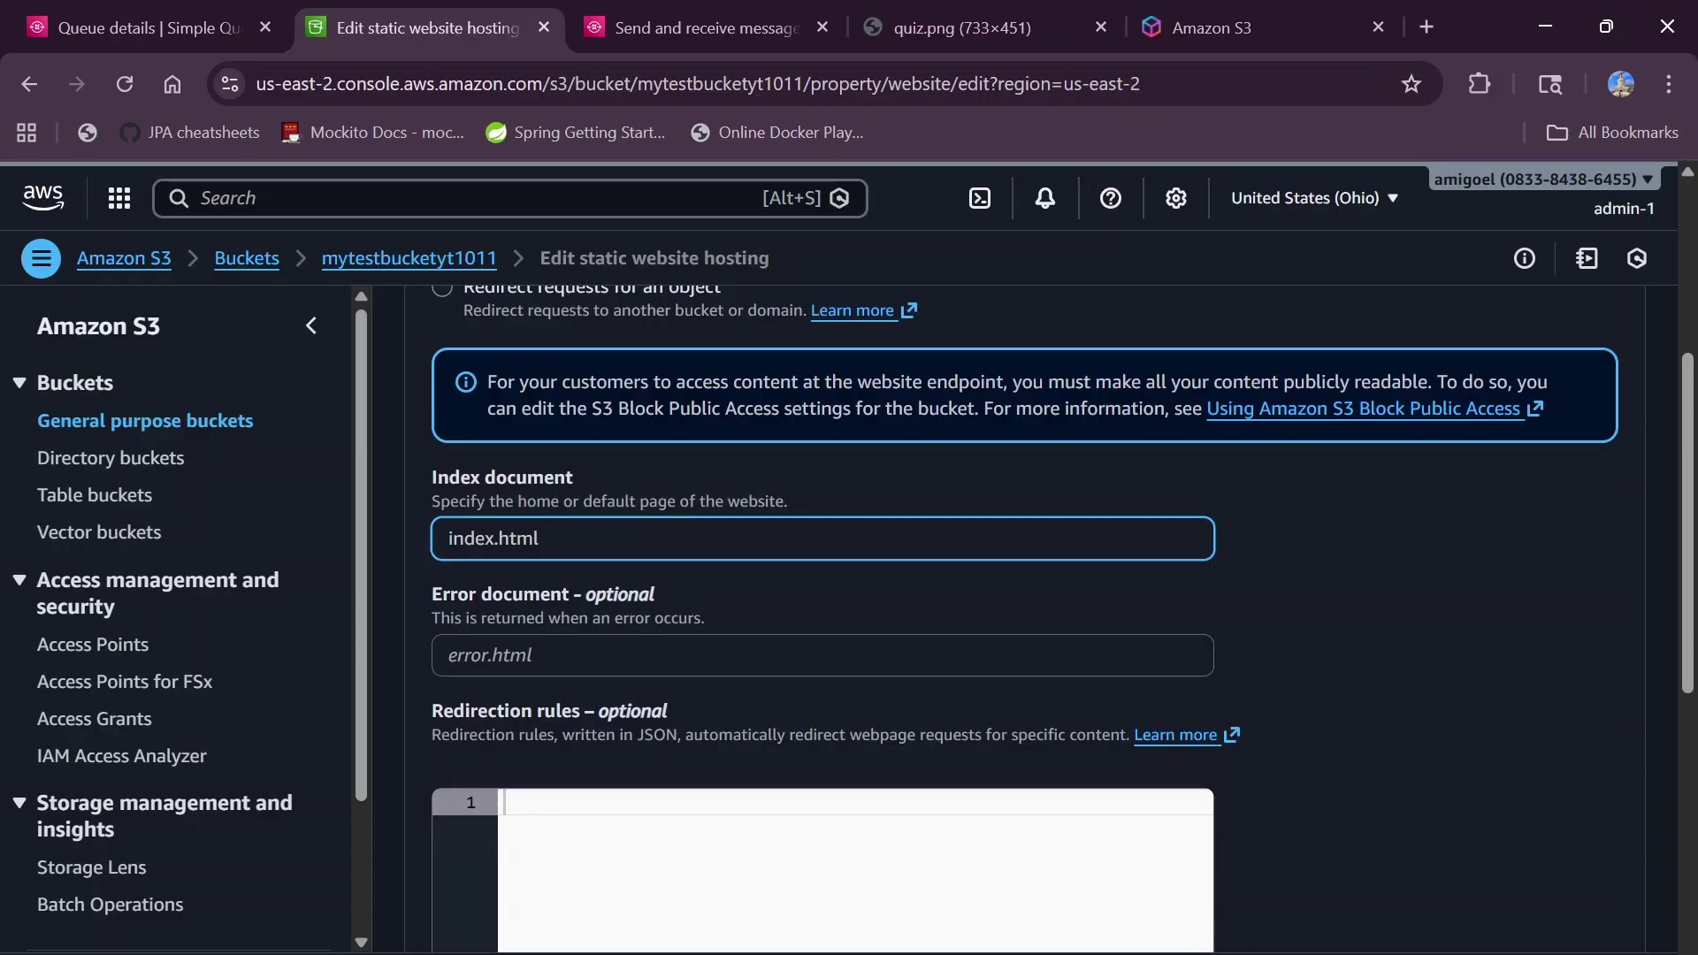
scroll(498, 661, down, 1)
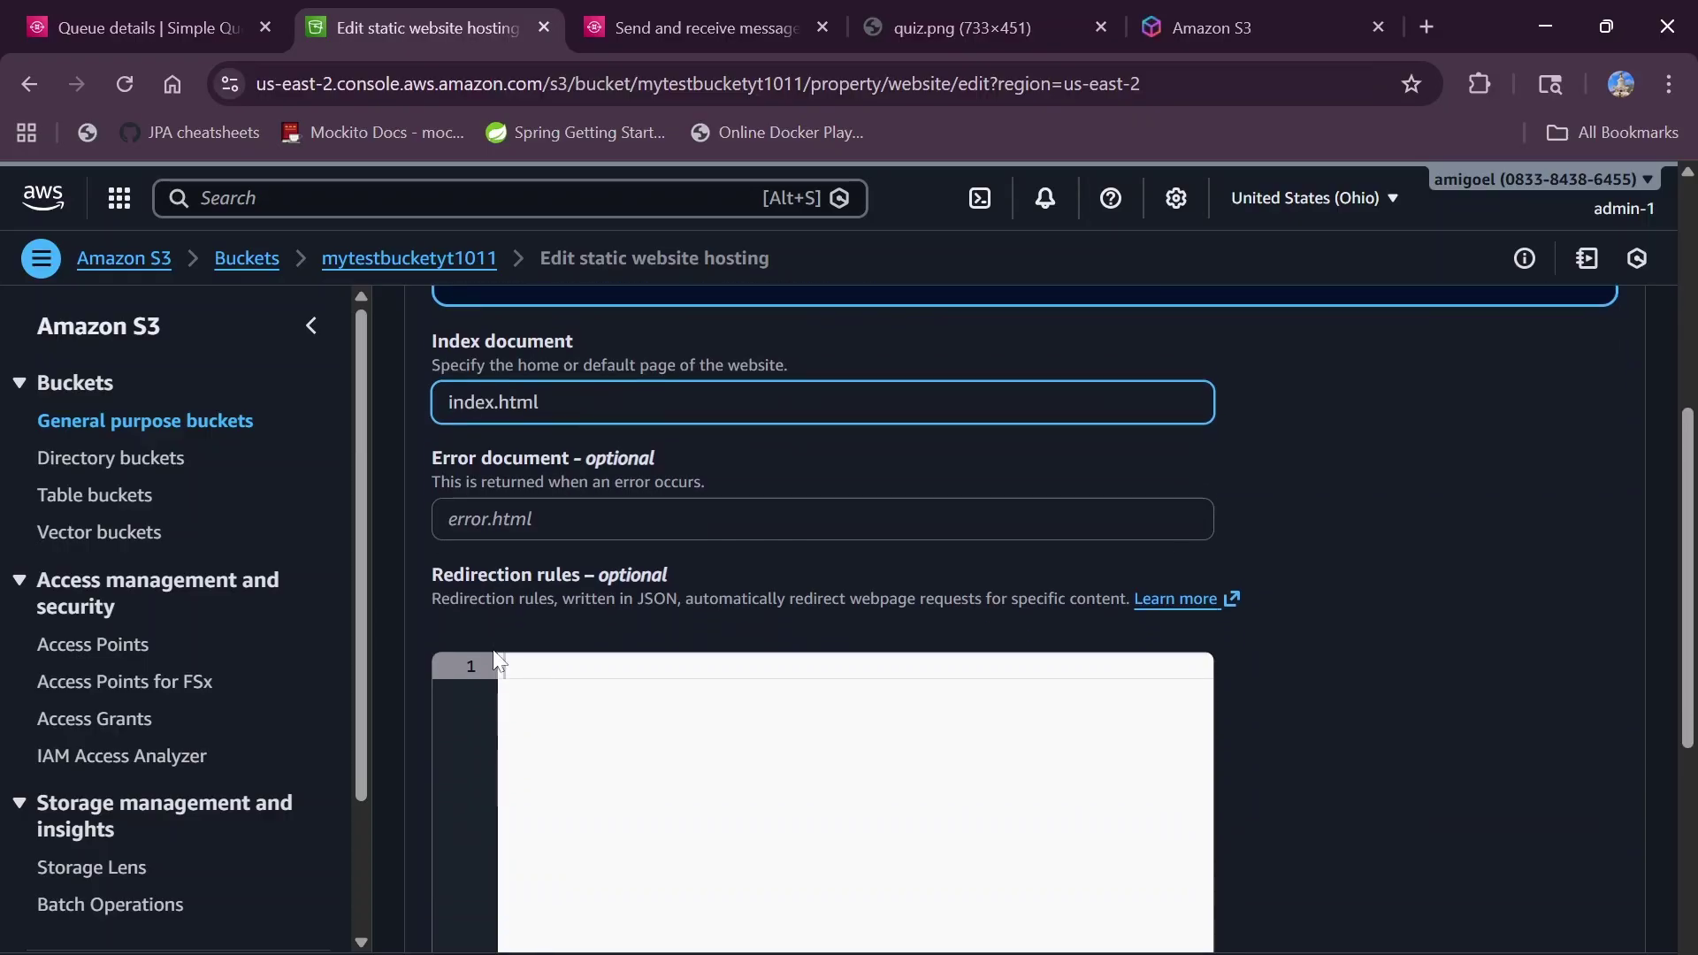
scroll(504, 666, down, 1)
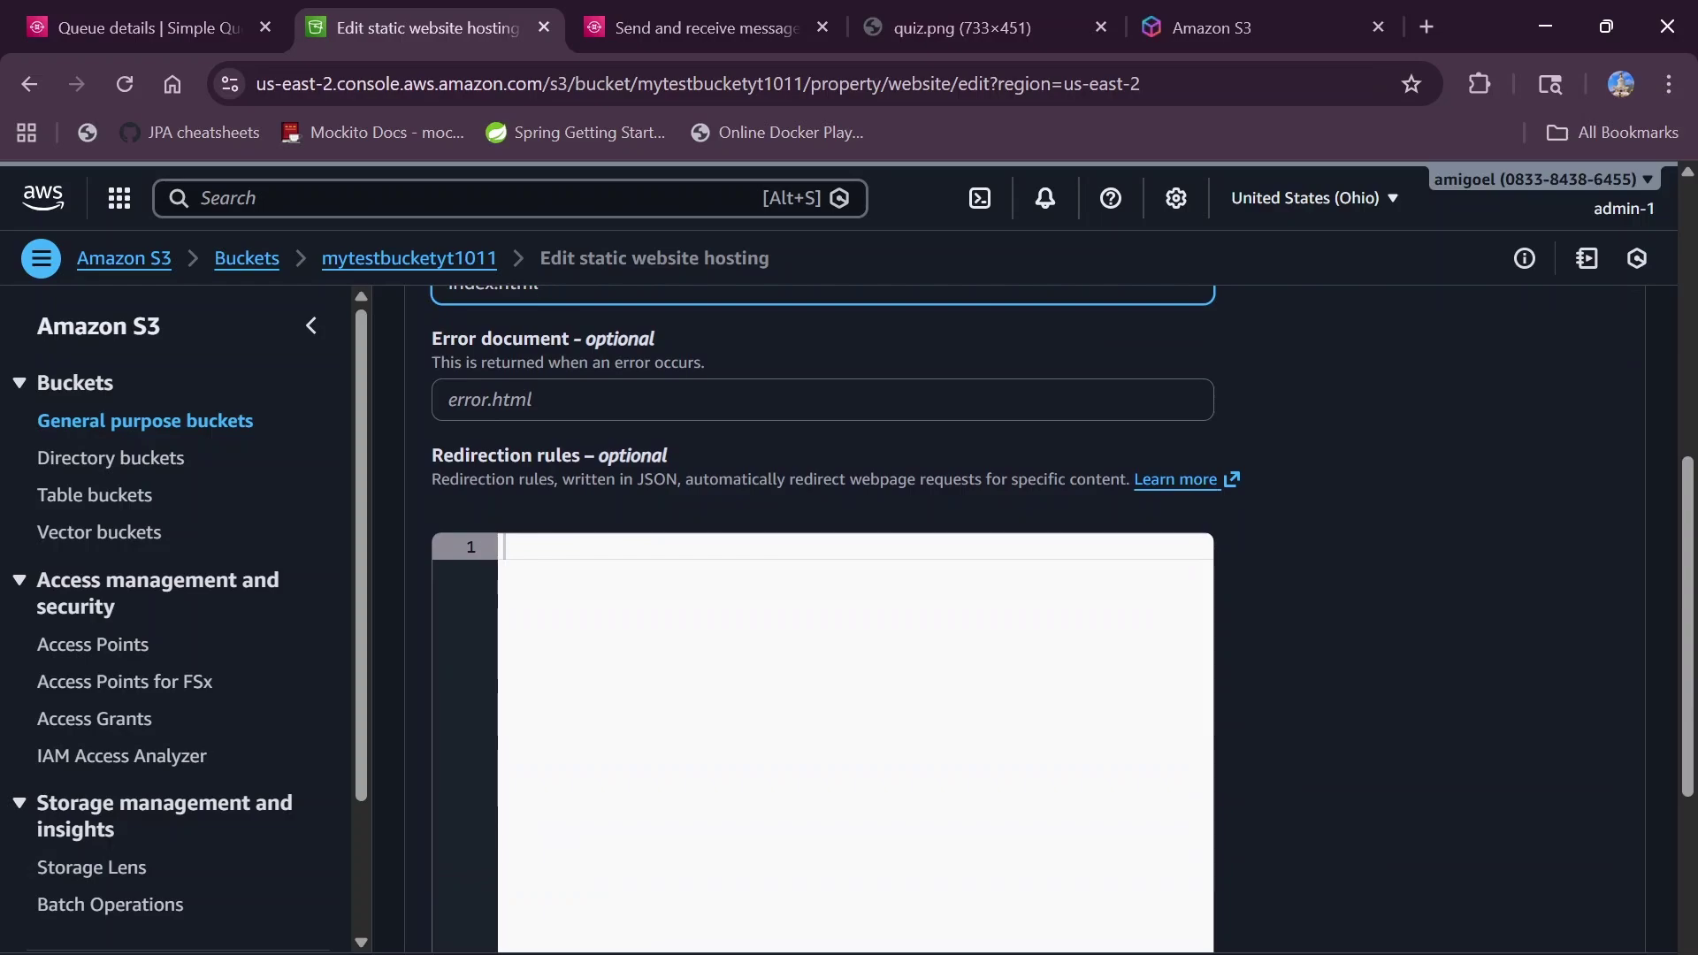
scroll(504, 547, down, 3)
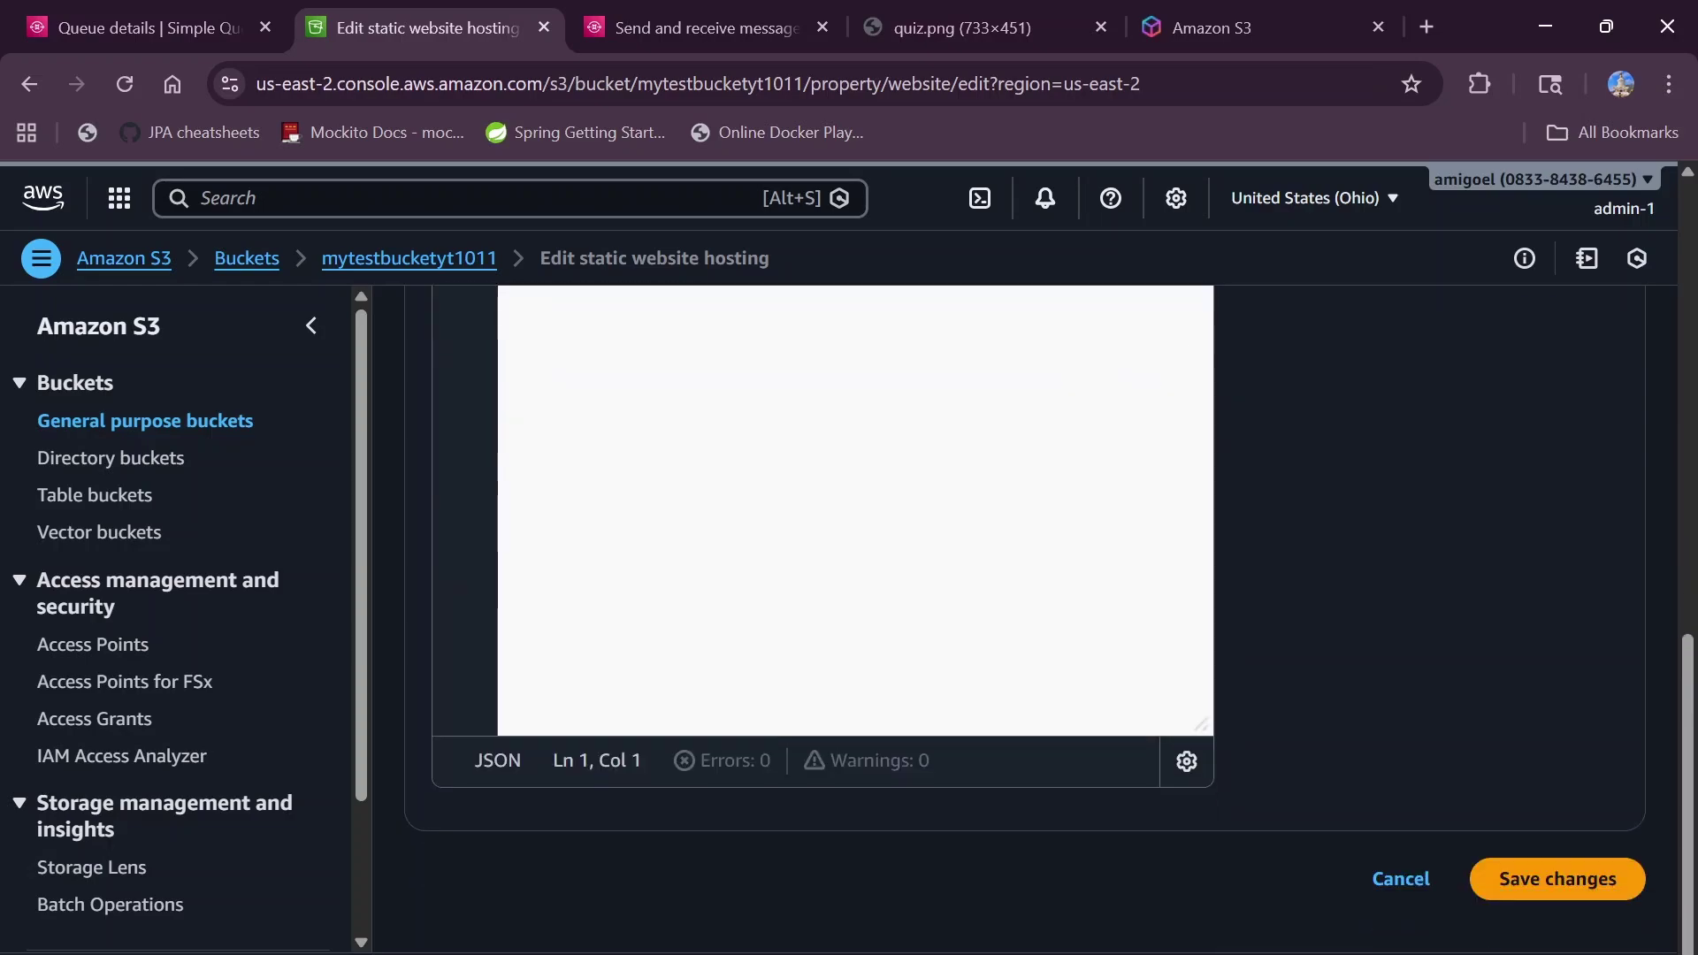
scroll(746, 708, up, 5)
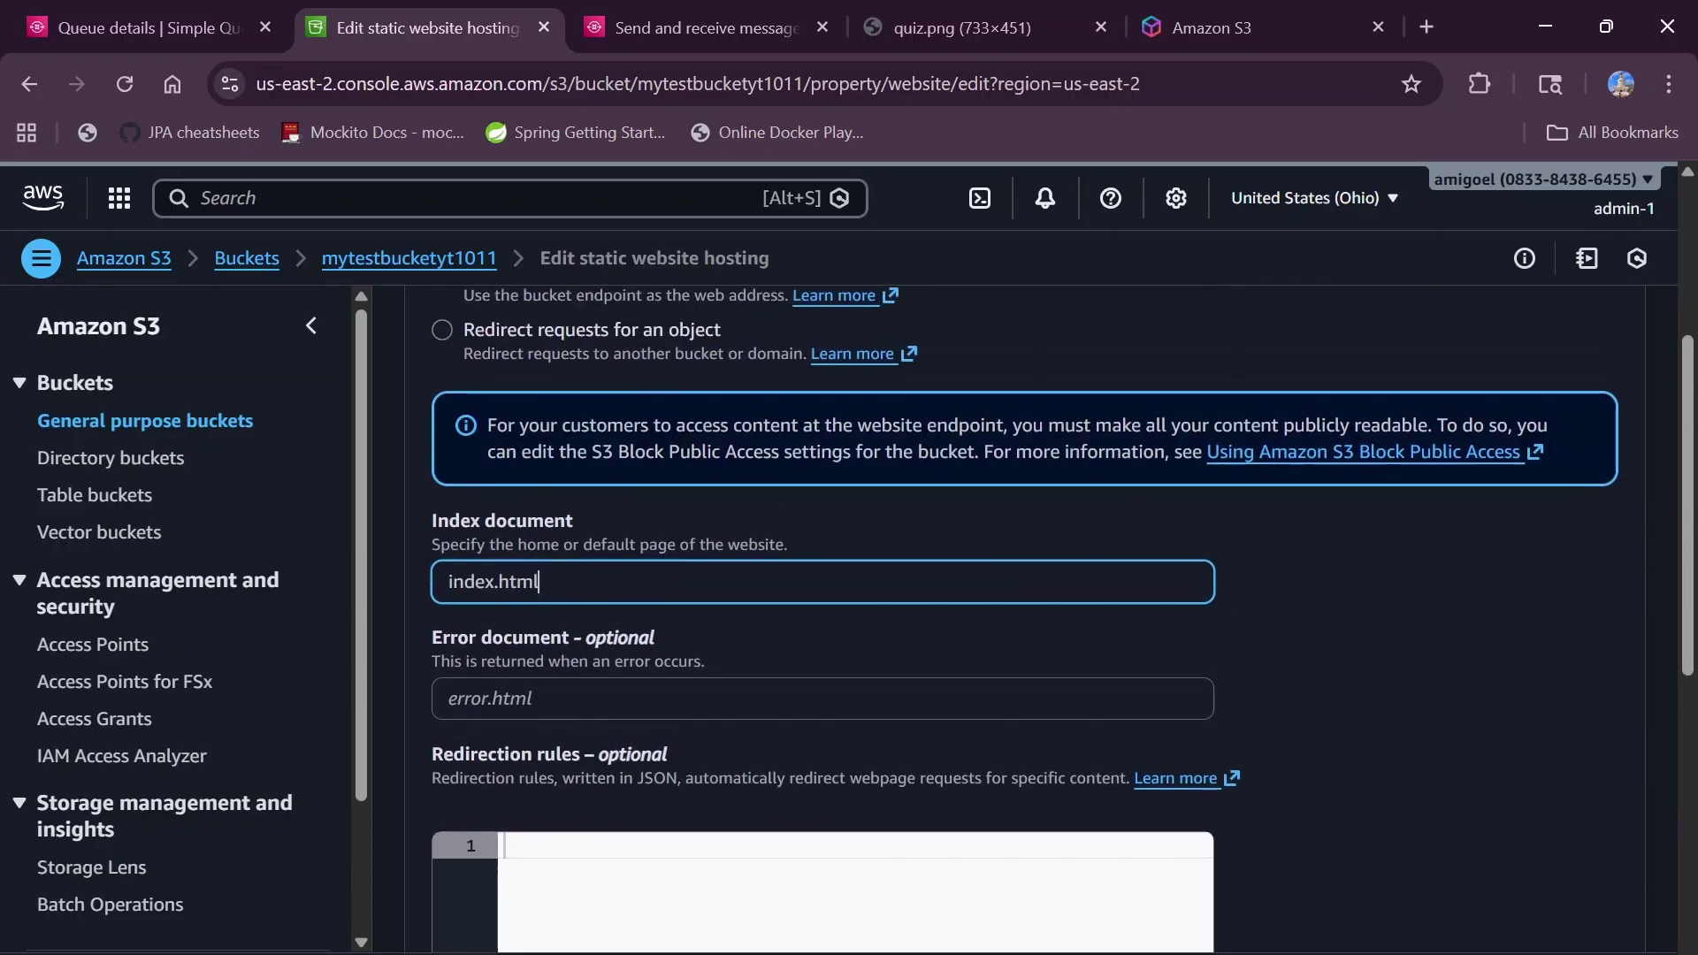
scroll(1313, 735, down, 5)
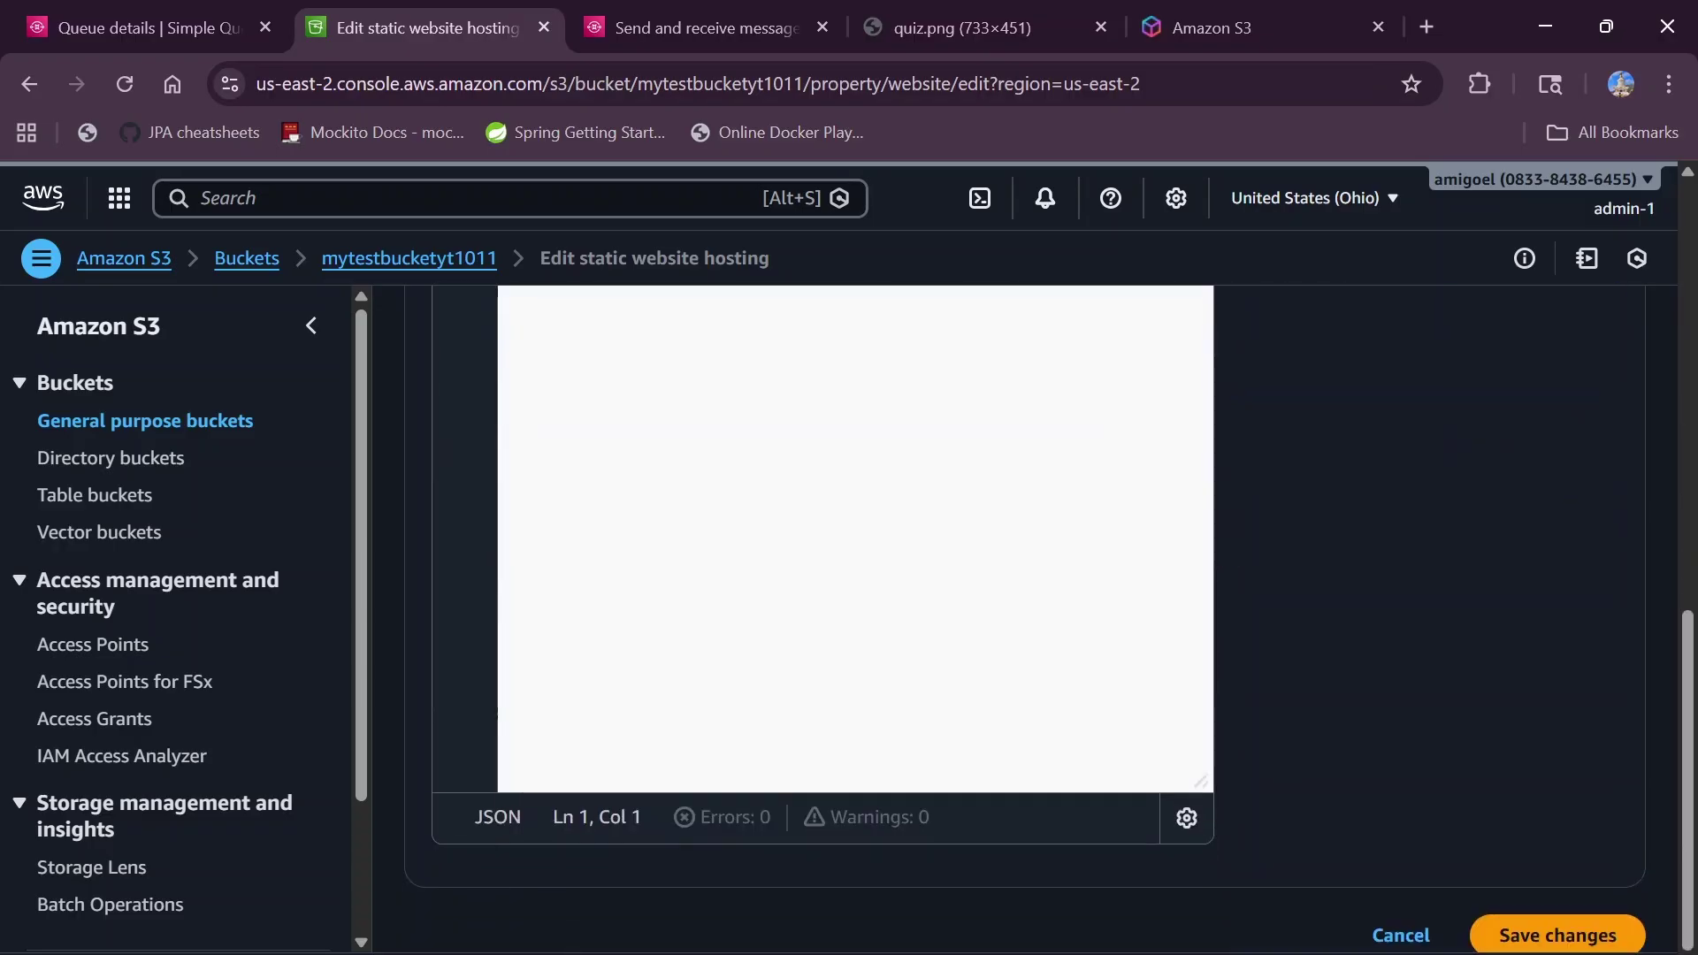
click(1575, 880)
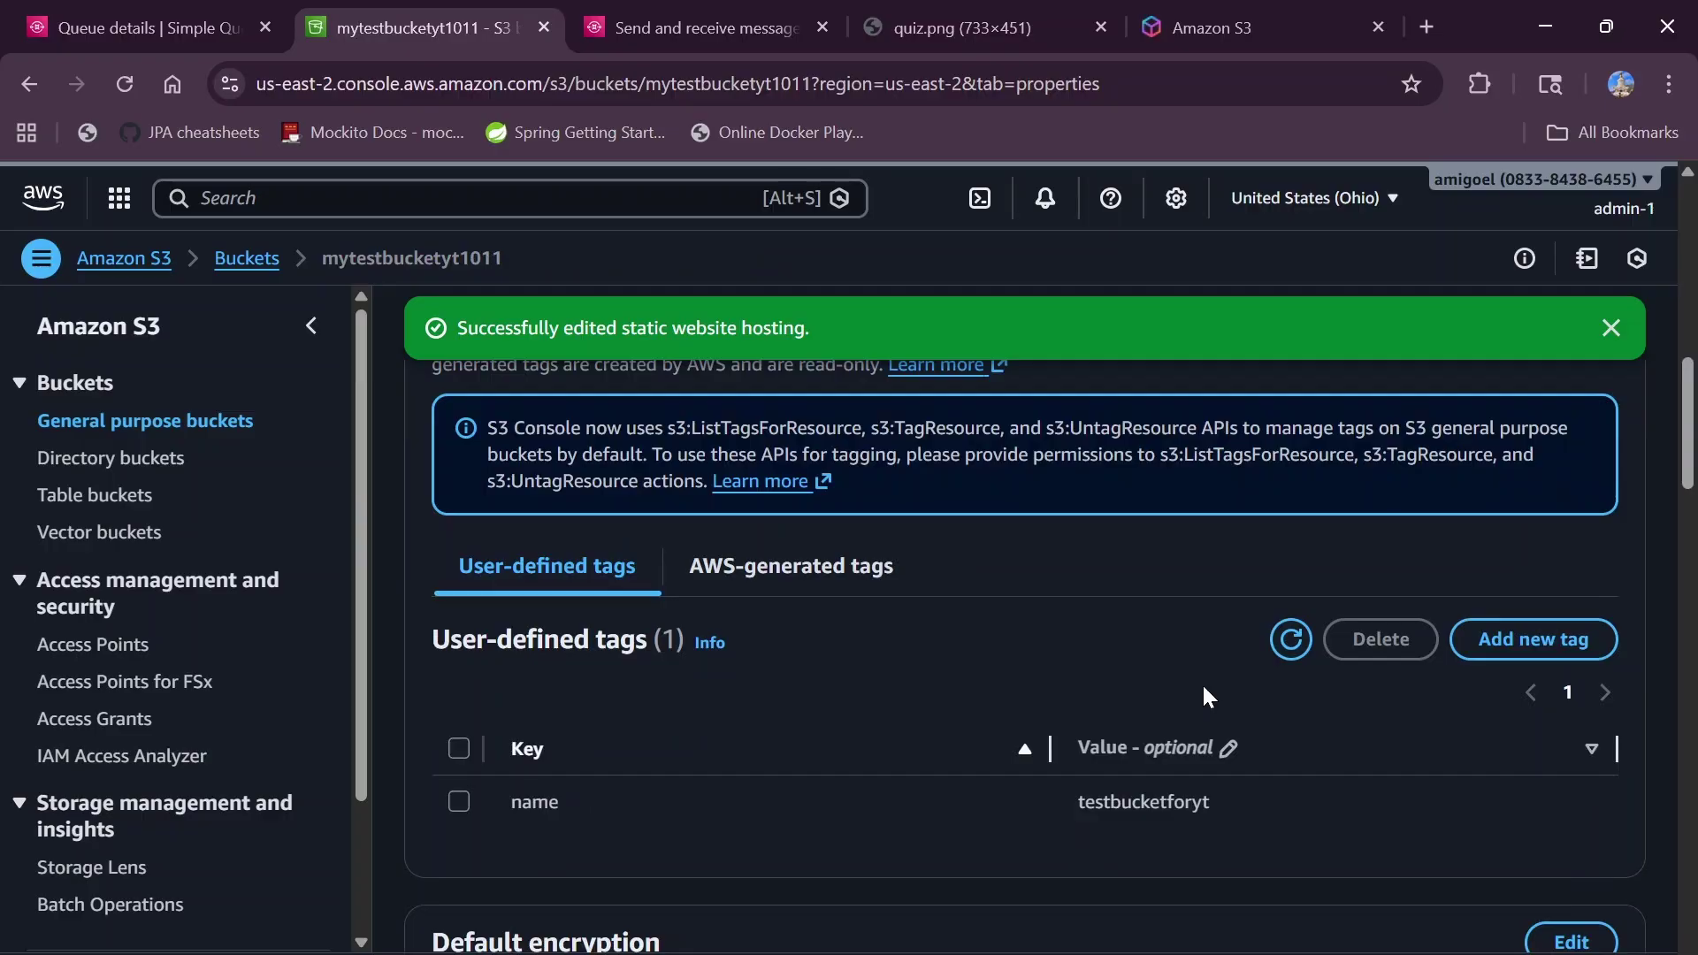
- Open the bucket website endpoint in a new browser tab, dismiss the alert, and look over the rendered page text and image
scroll(1205, 690, down, 15)
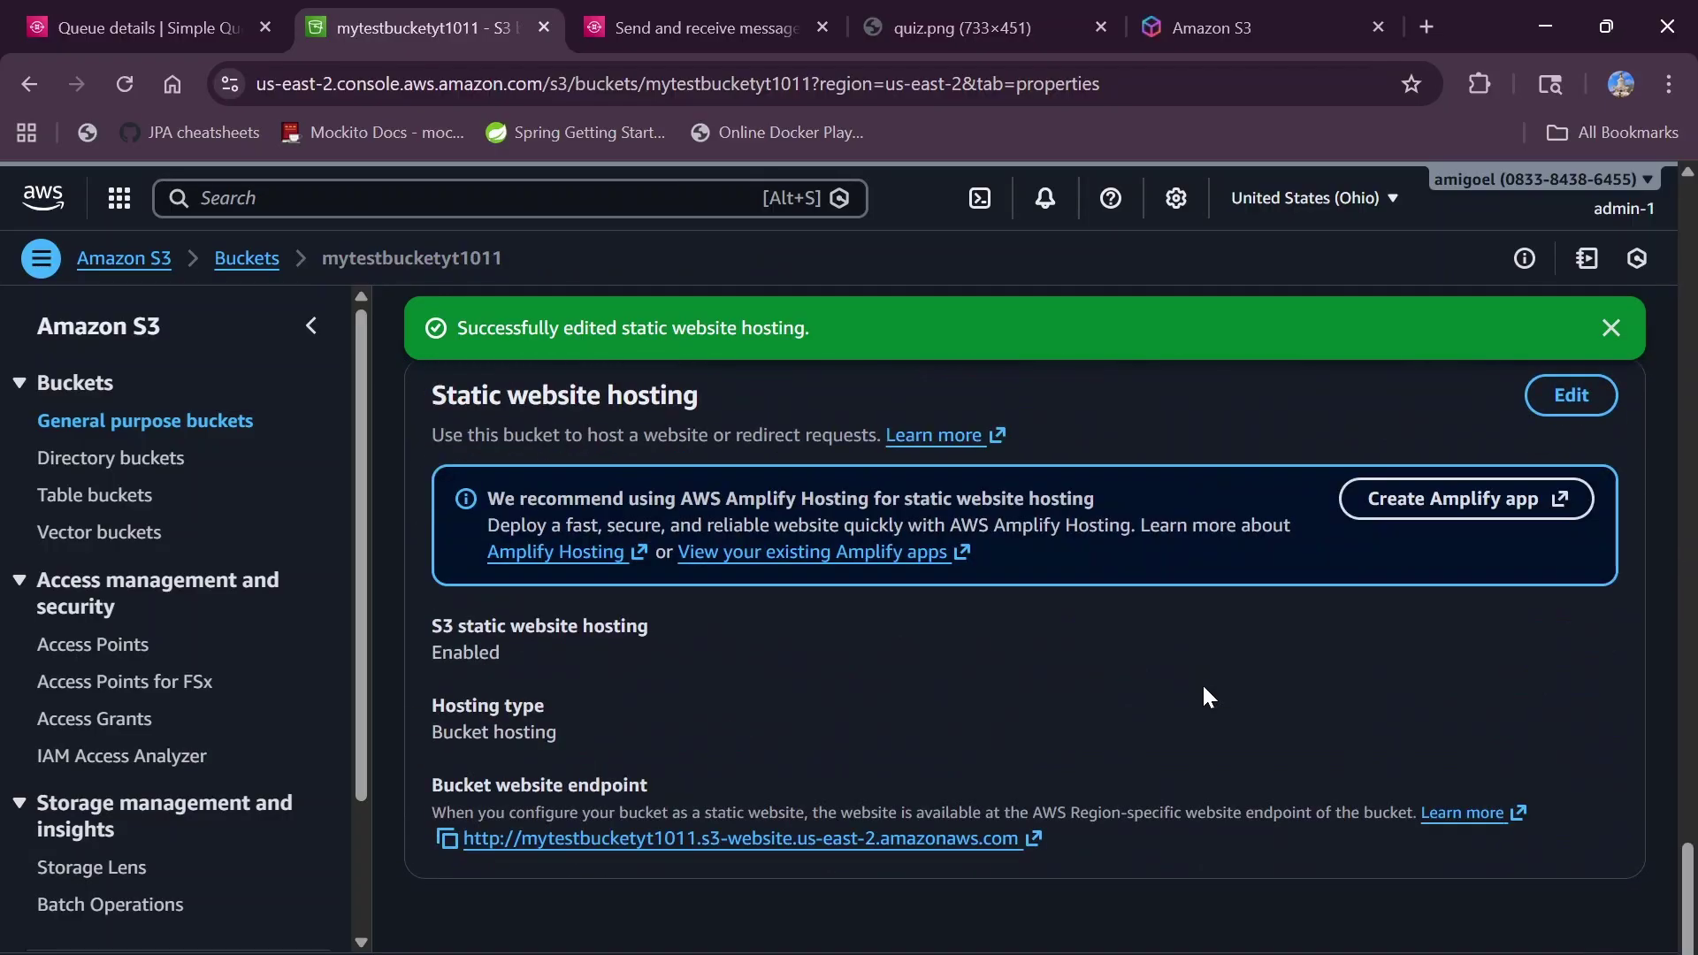
right_click(753, 839)
click(860, 553)
click(555, 11)
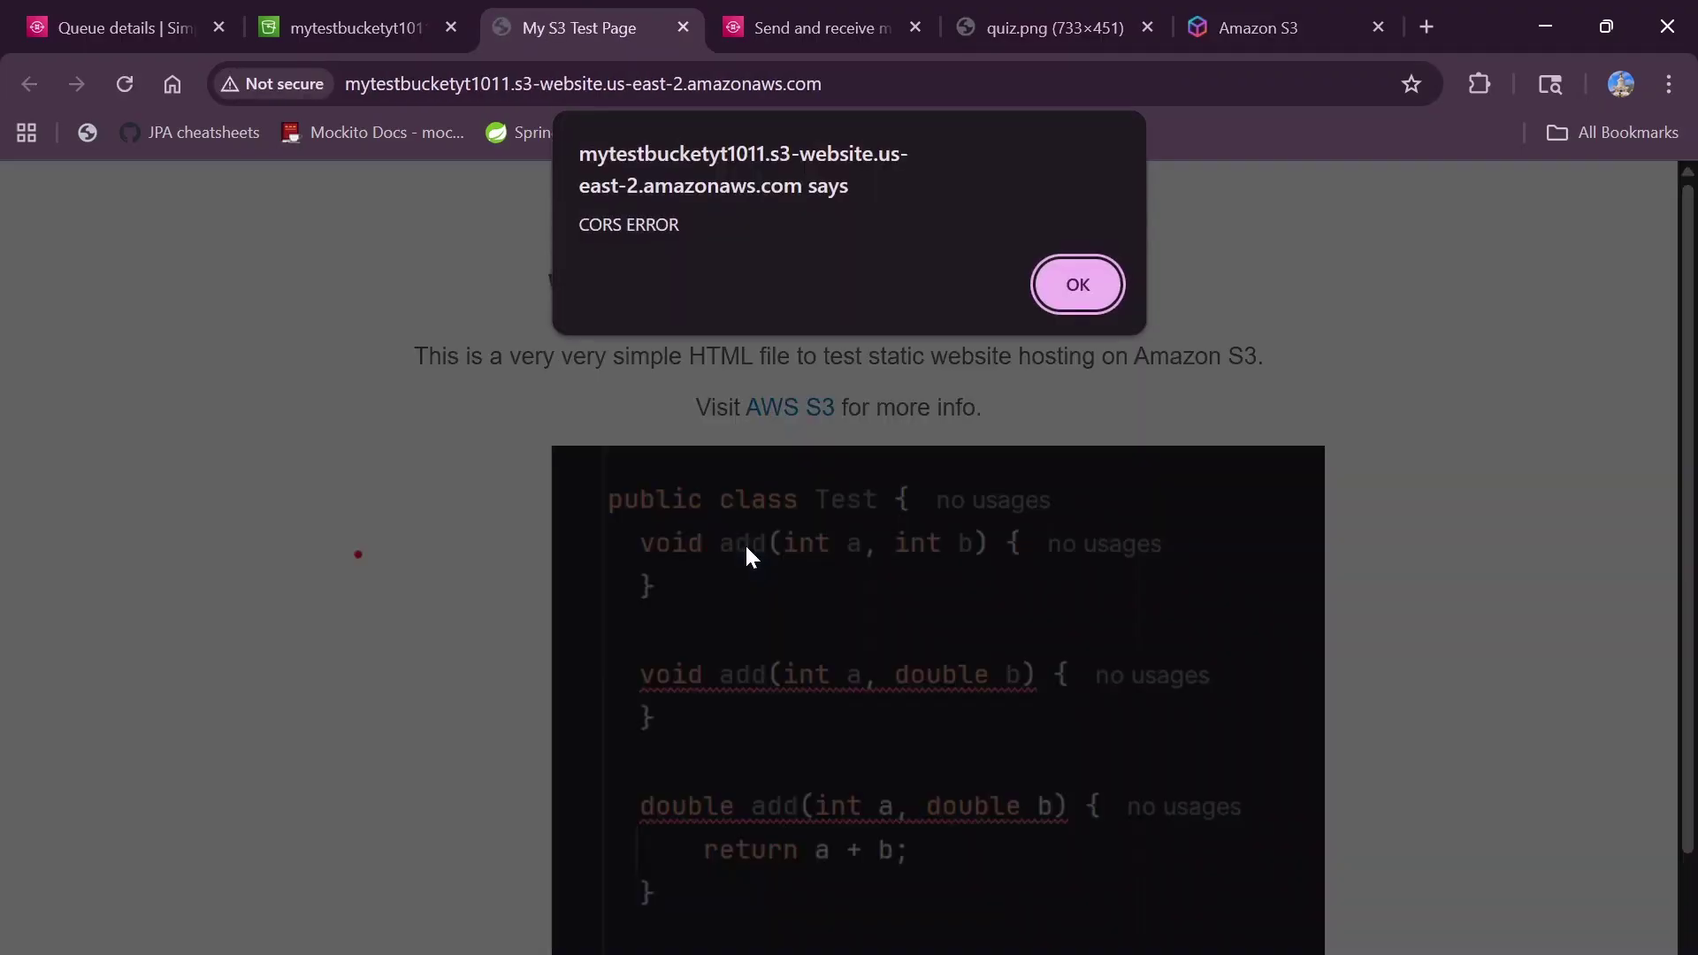
click(1075, 287)
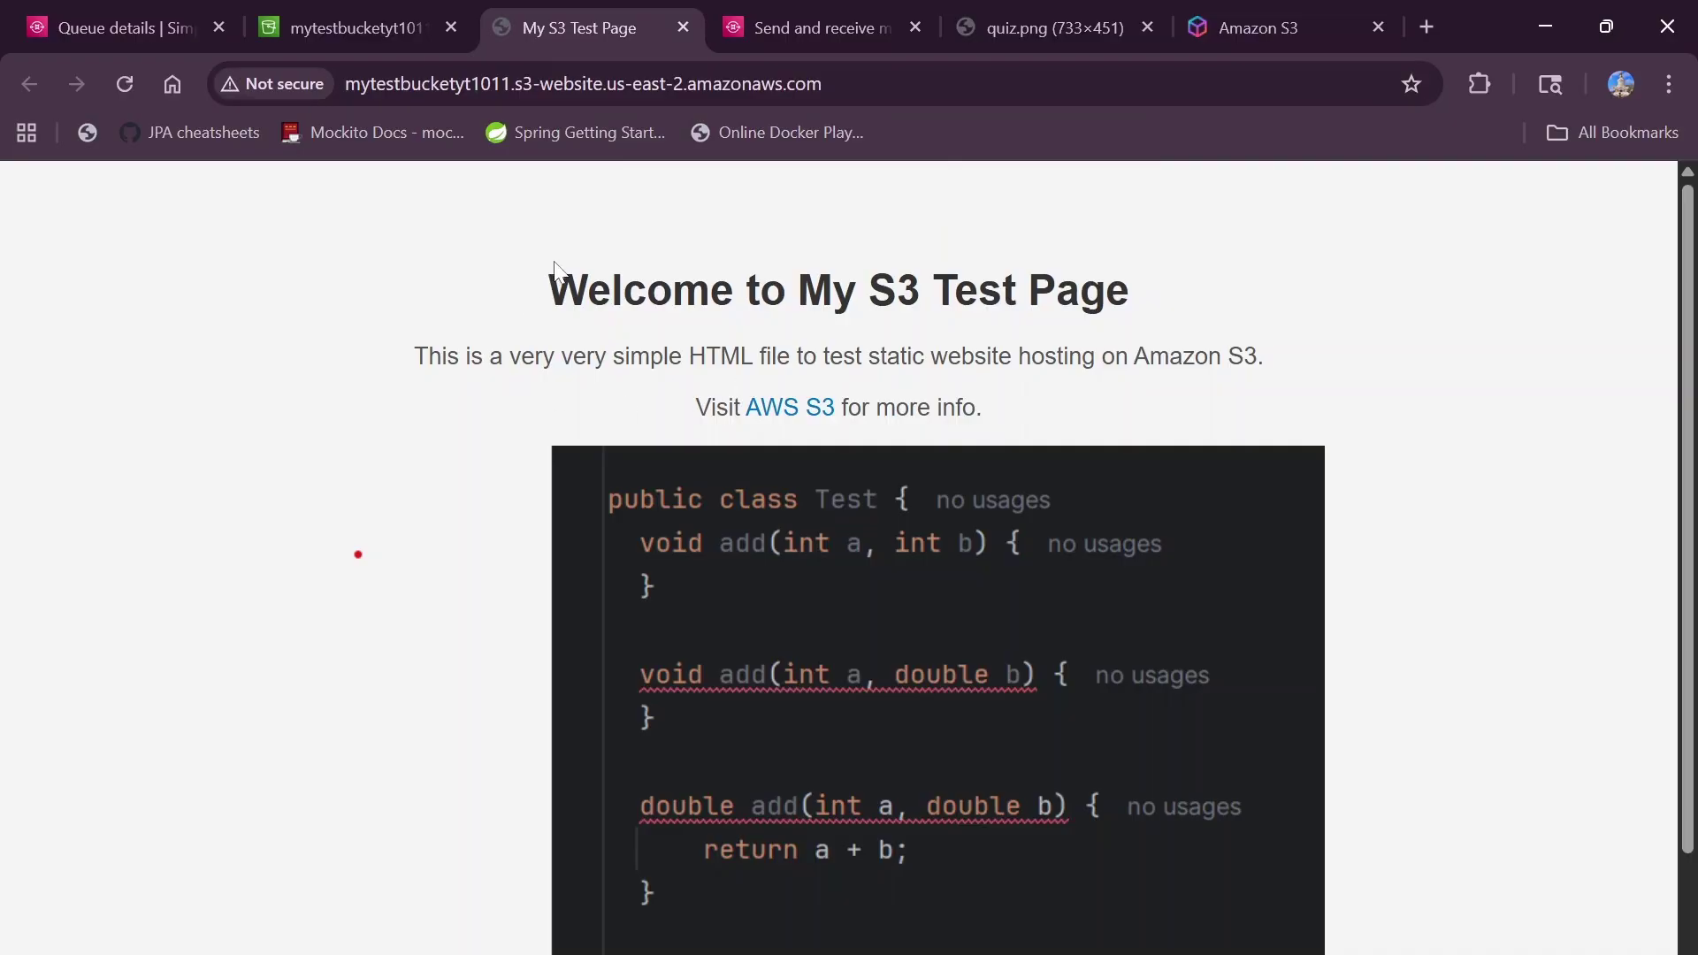
drag(554, 265, 1026, 432)
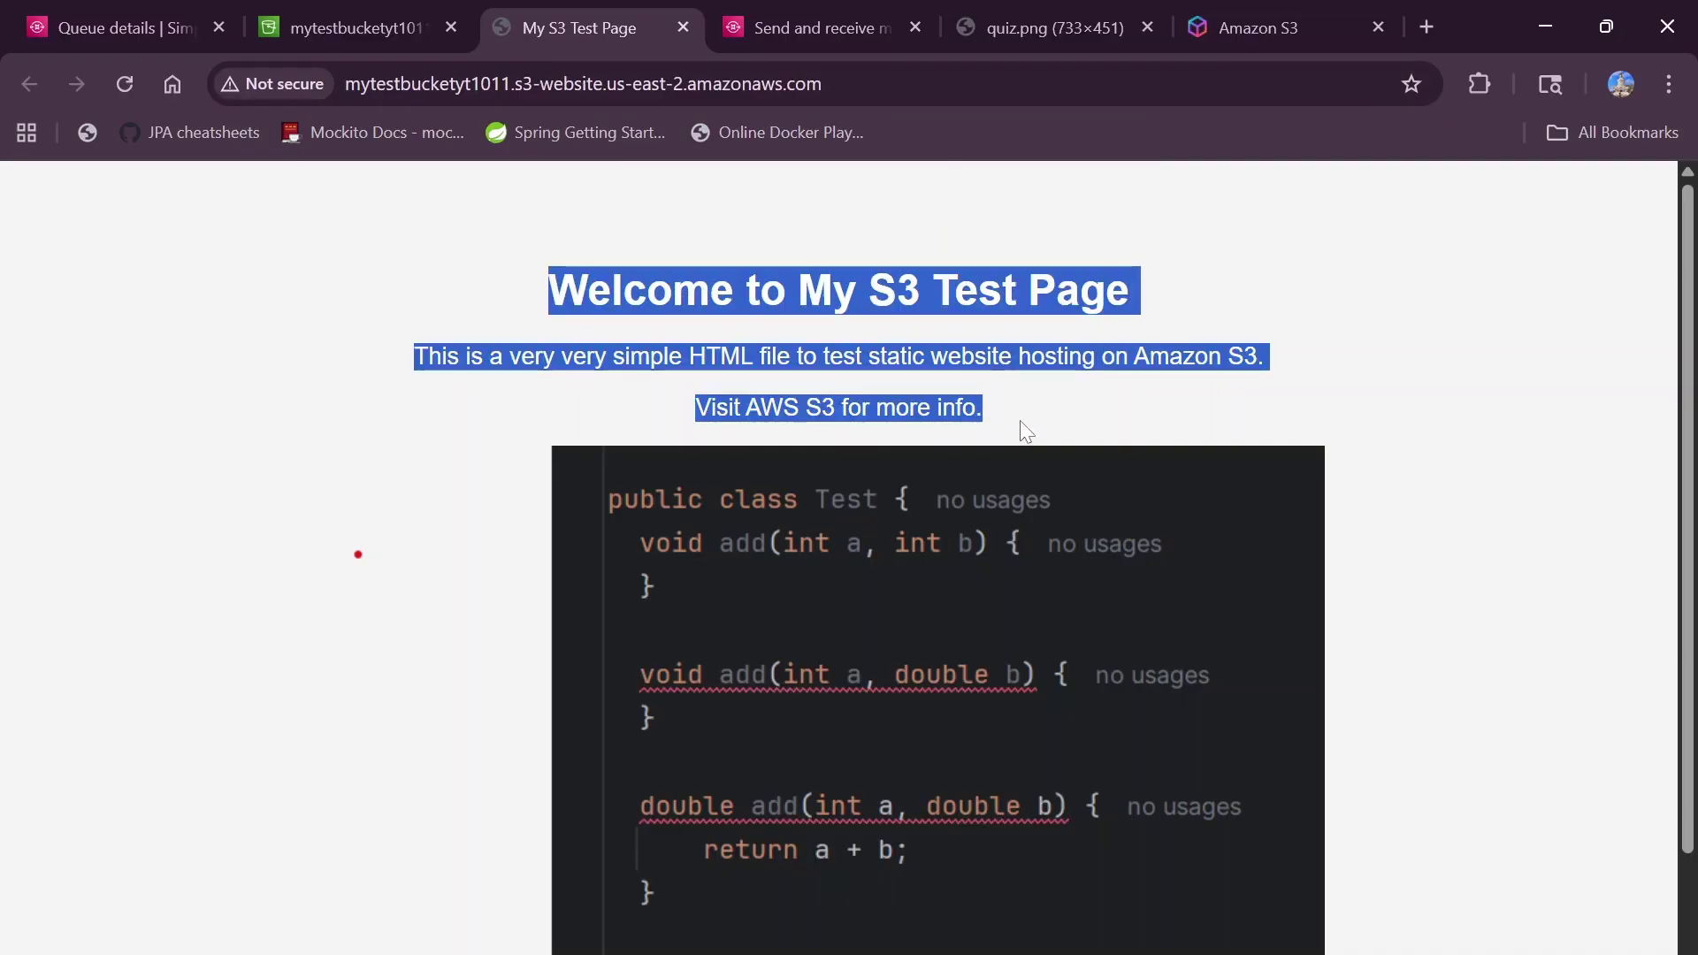
click(295, 496)
scroll(295, 496, down, 2)
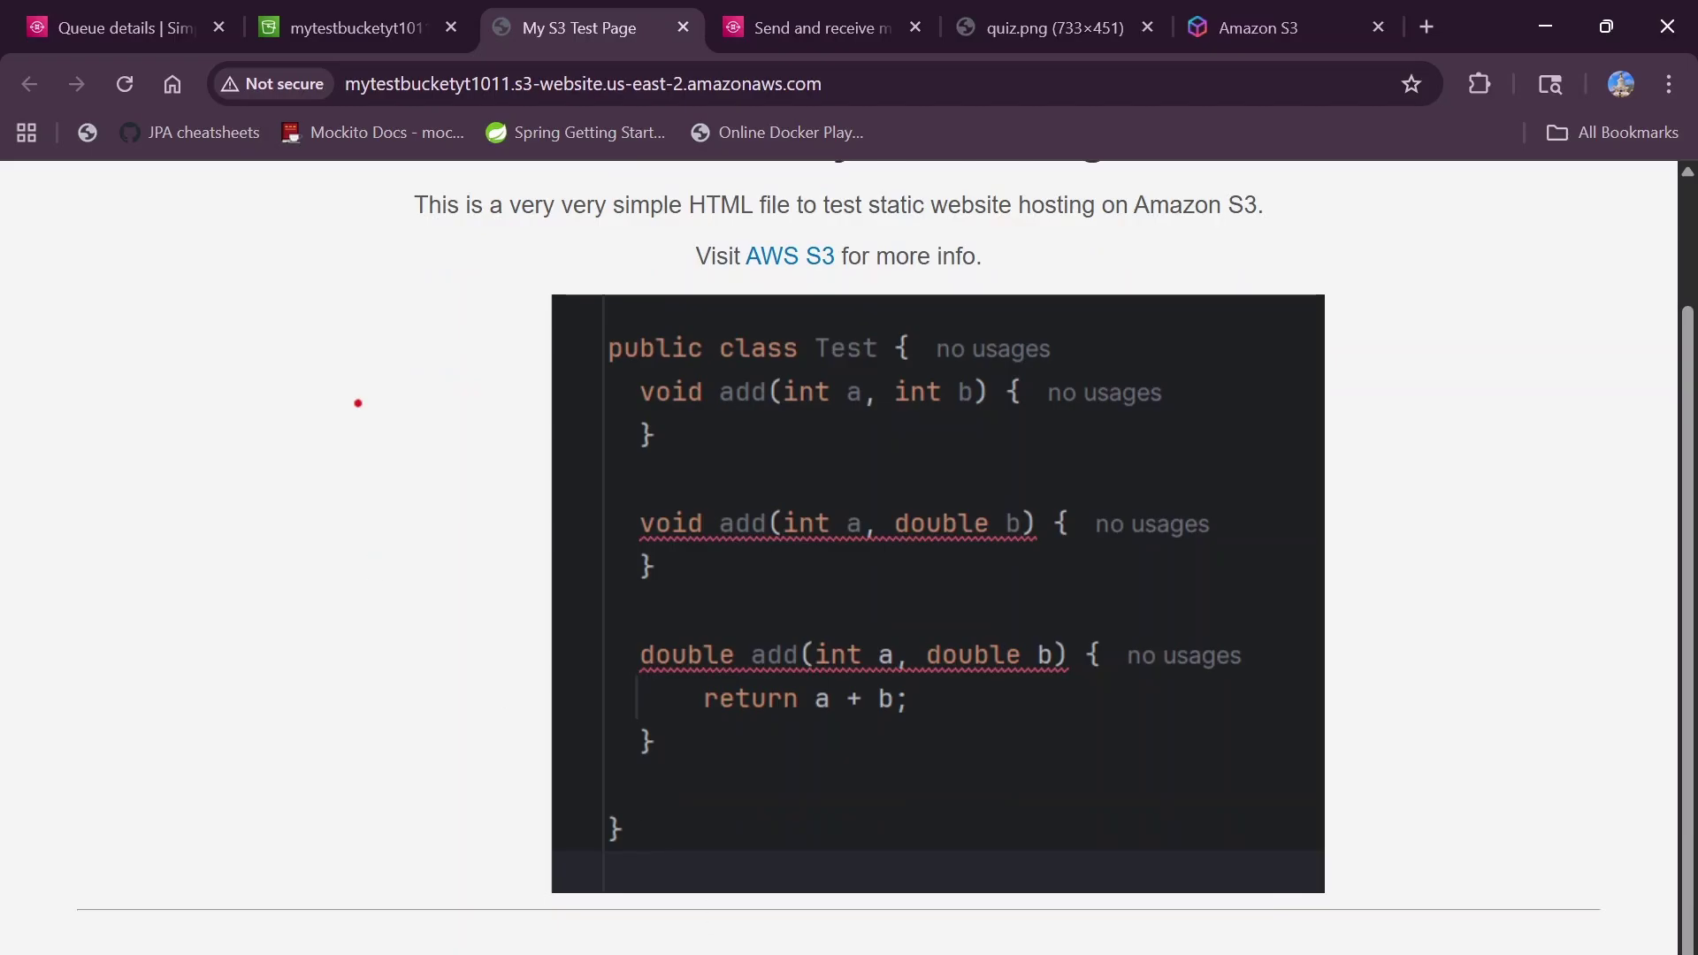
- Switch to VS Code, dismiss the Live Server notification, and examine the quiz.png image tag and script in index.html
key(alt+Tab)
click(778, 488)
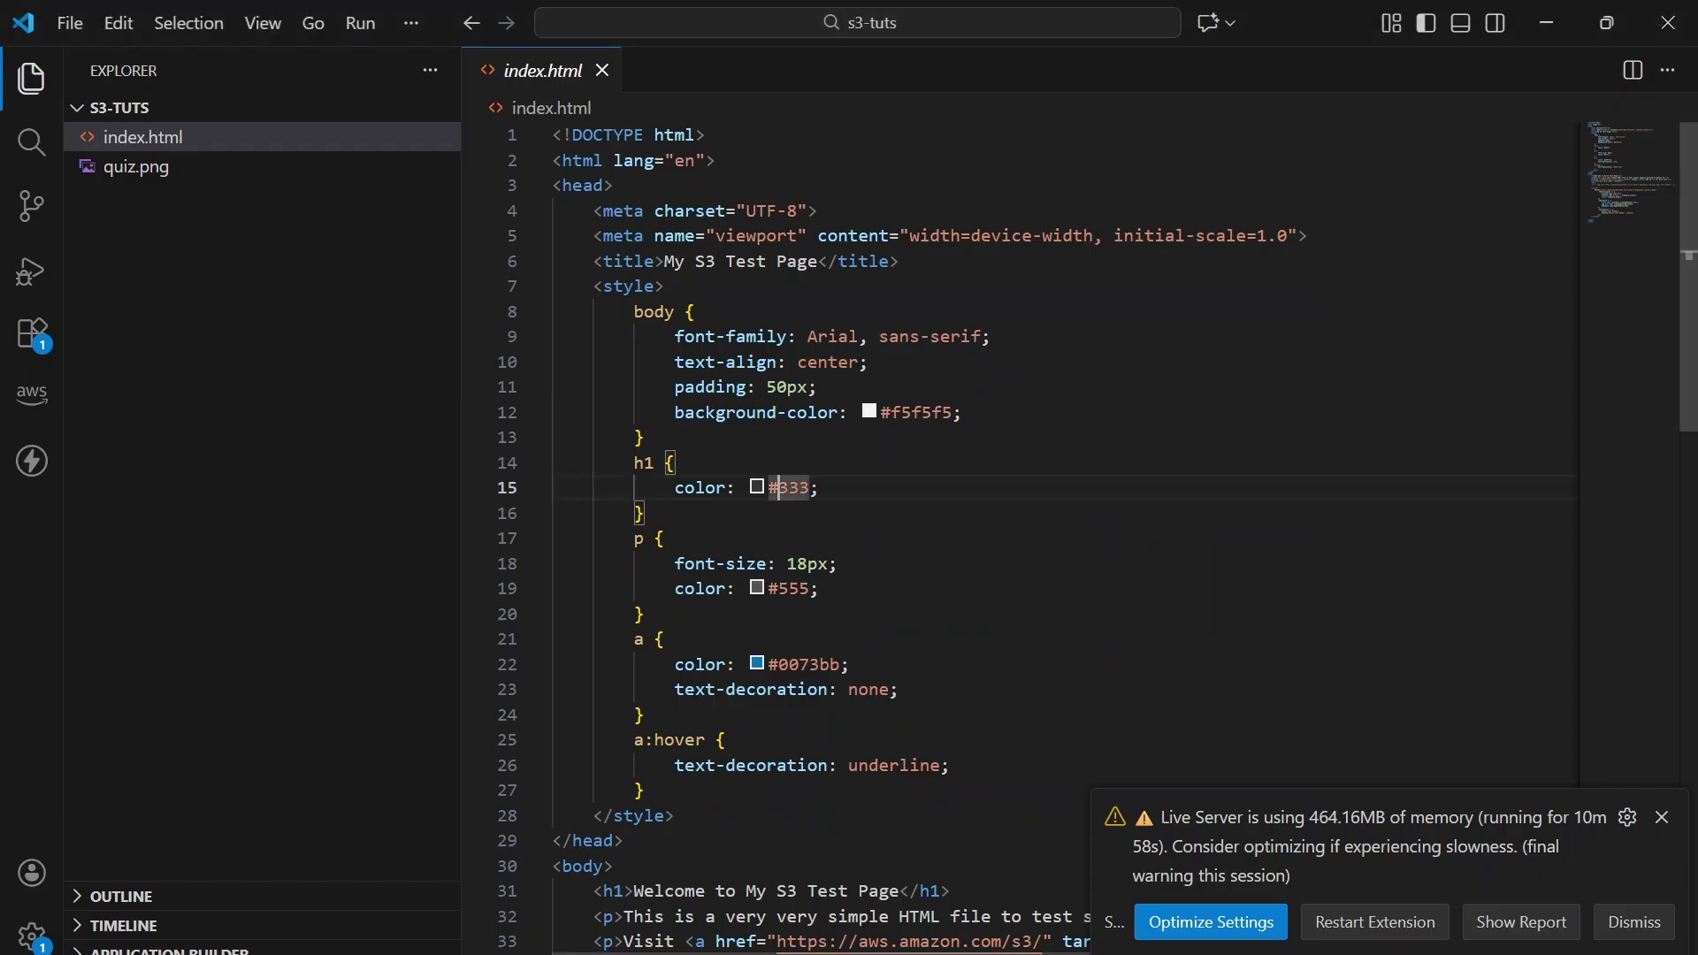
scroll(778, 489, down, 3)
click(1664, 820)
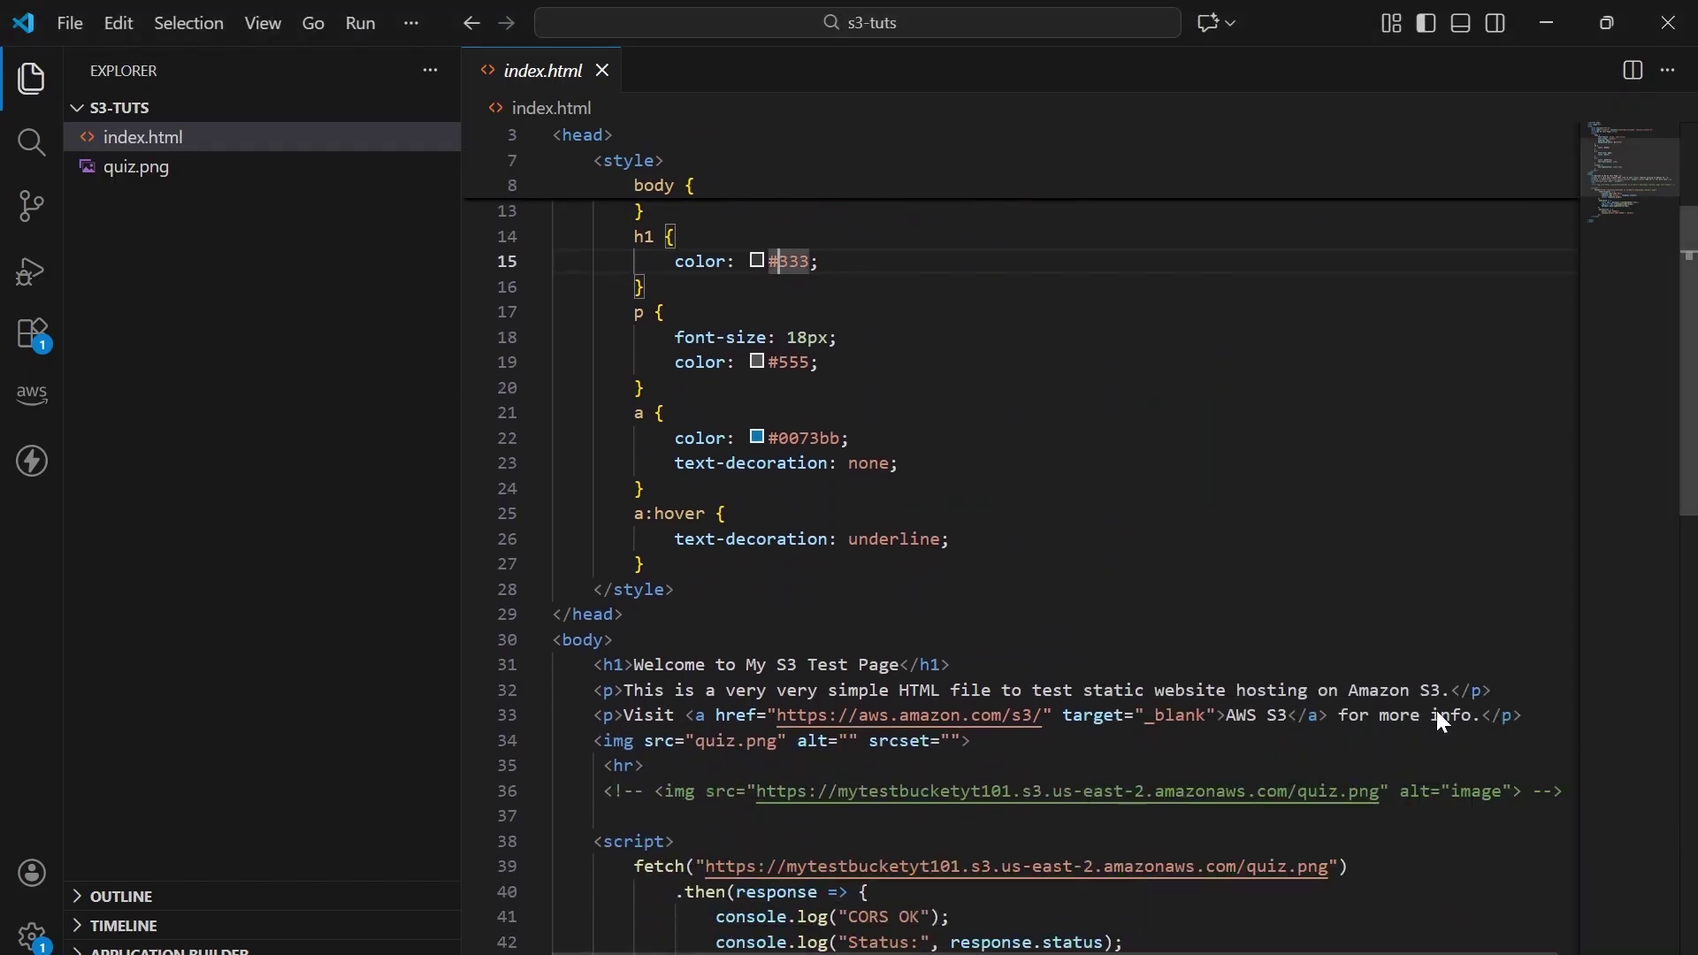
scroll(1437, 710, down, 2)
drag(594, 623, 972, 623)
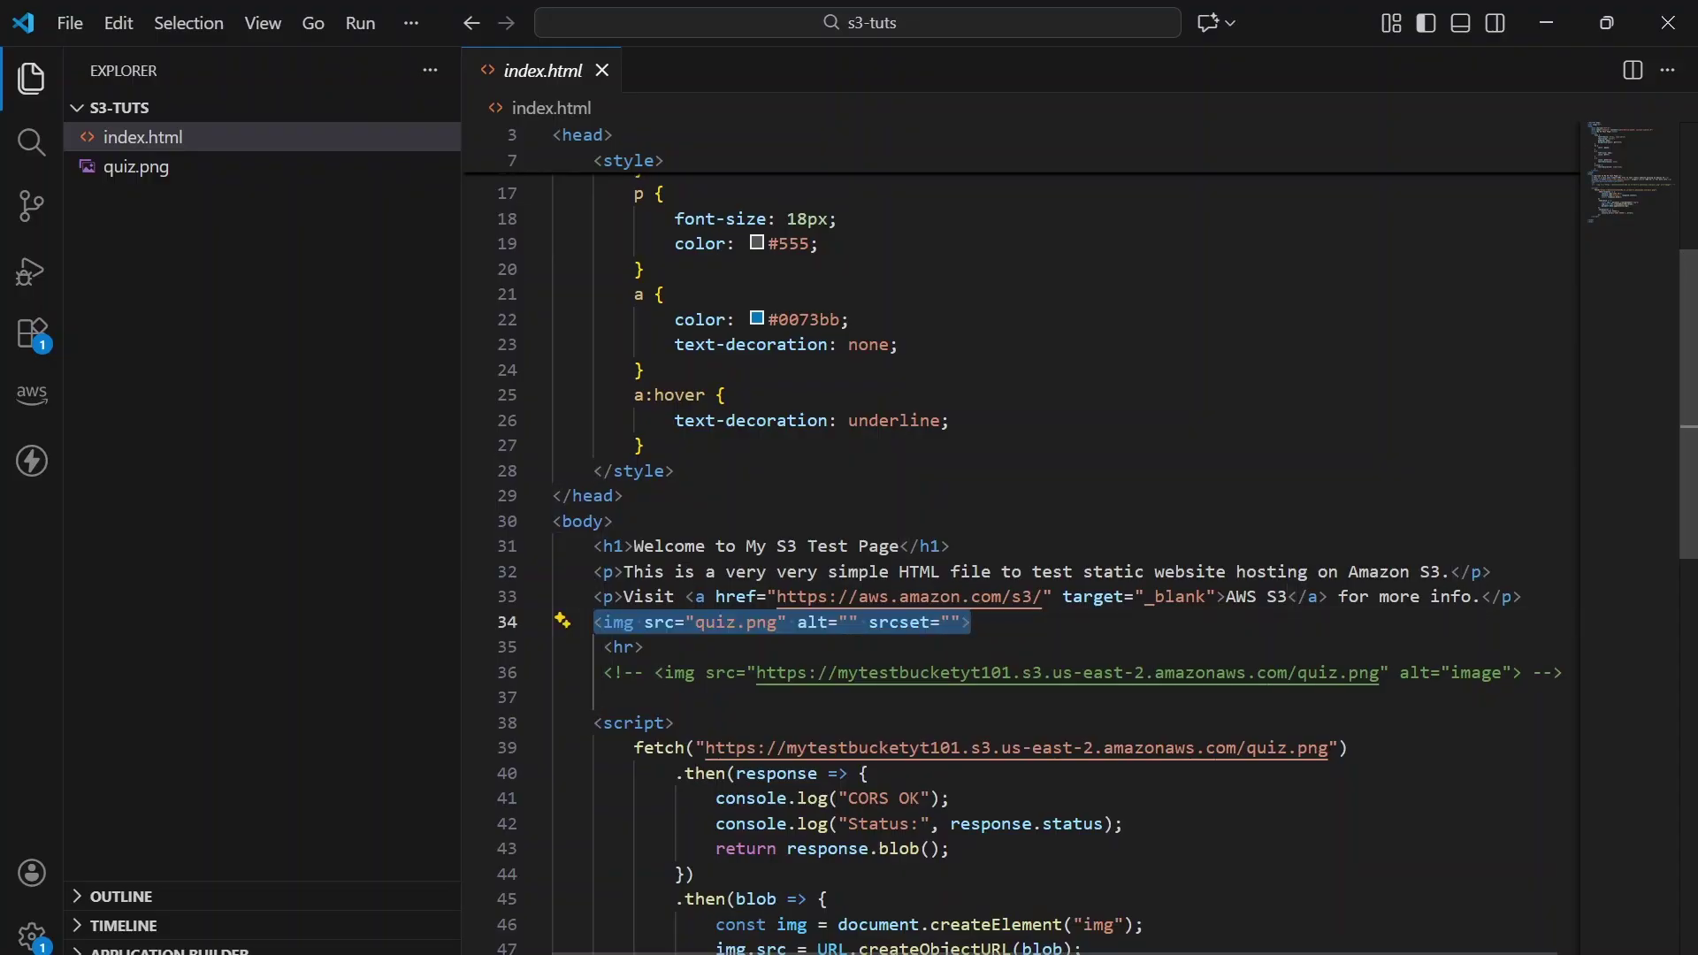
scroll(1017, 566, down, 9)
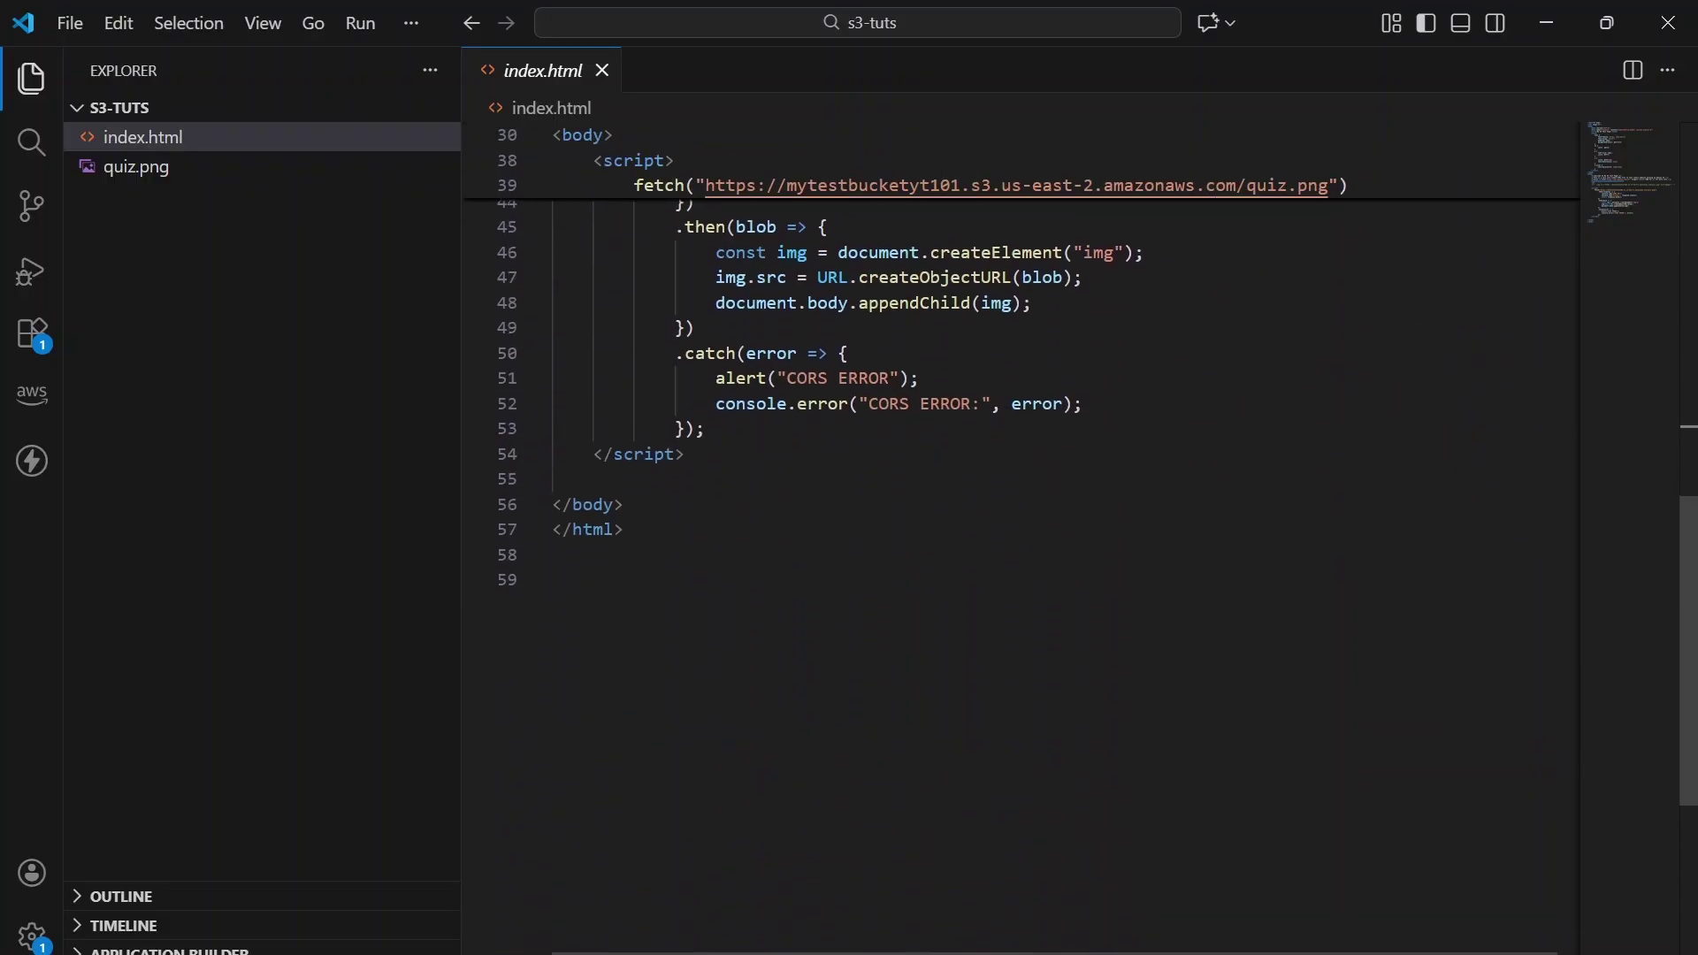
scroll(1017, 531, up, 14)
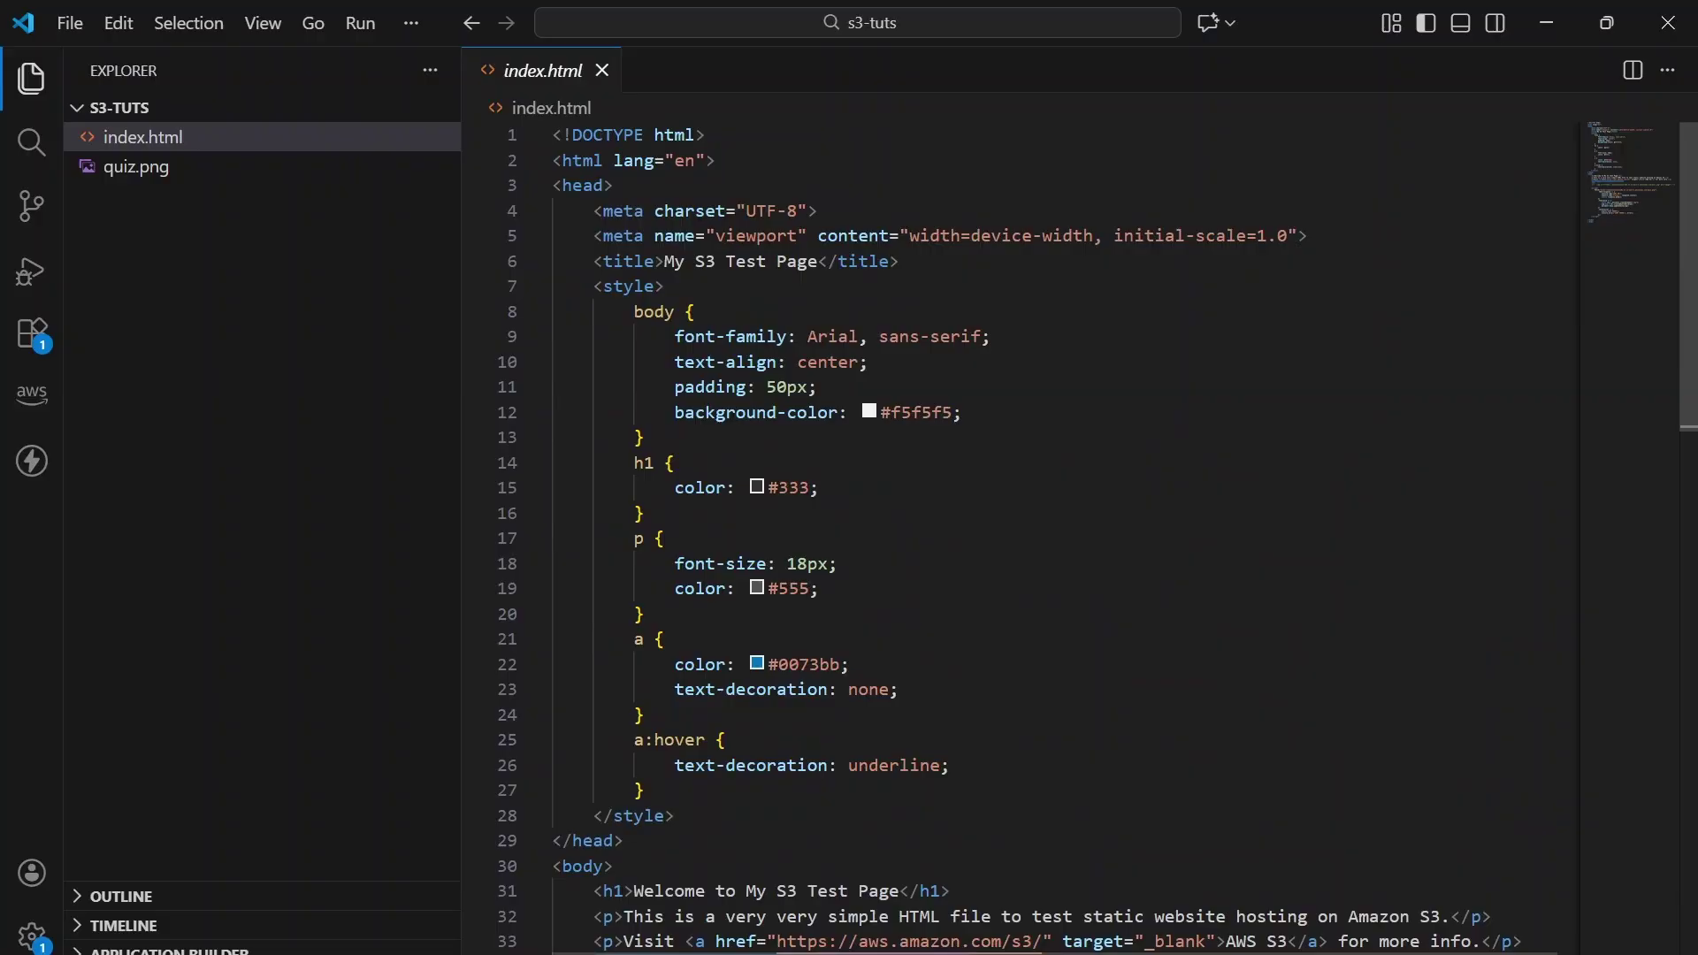
scroll(1017, 531, down, 3)
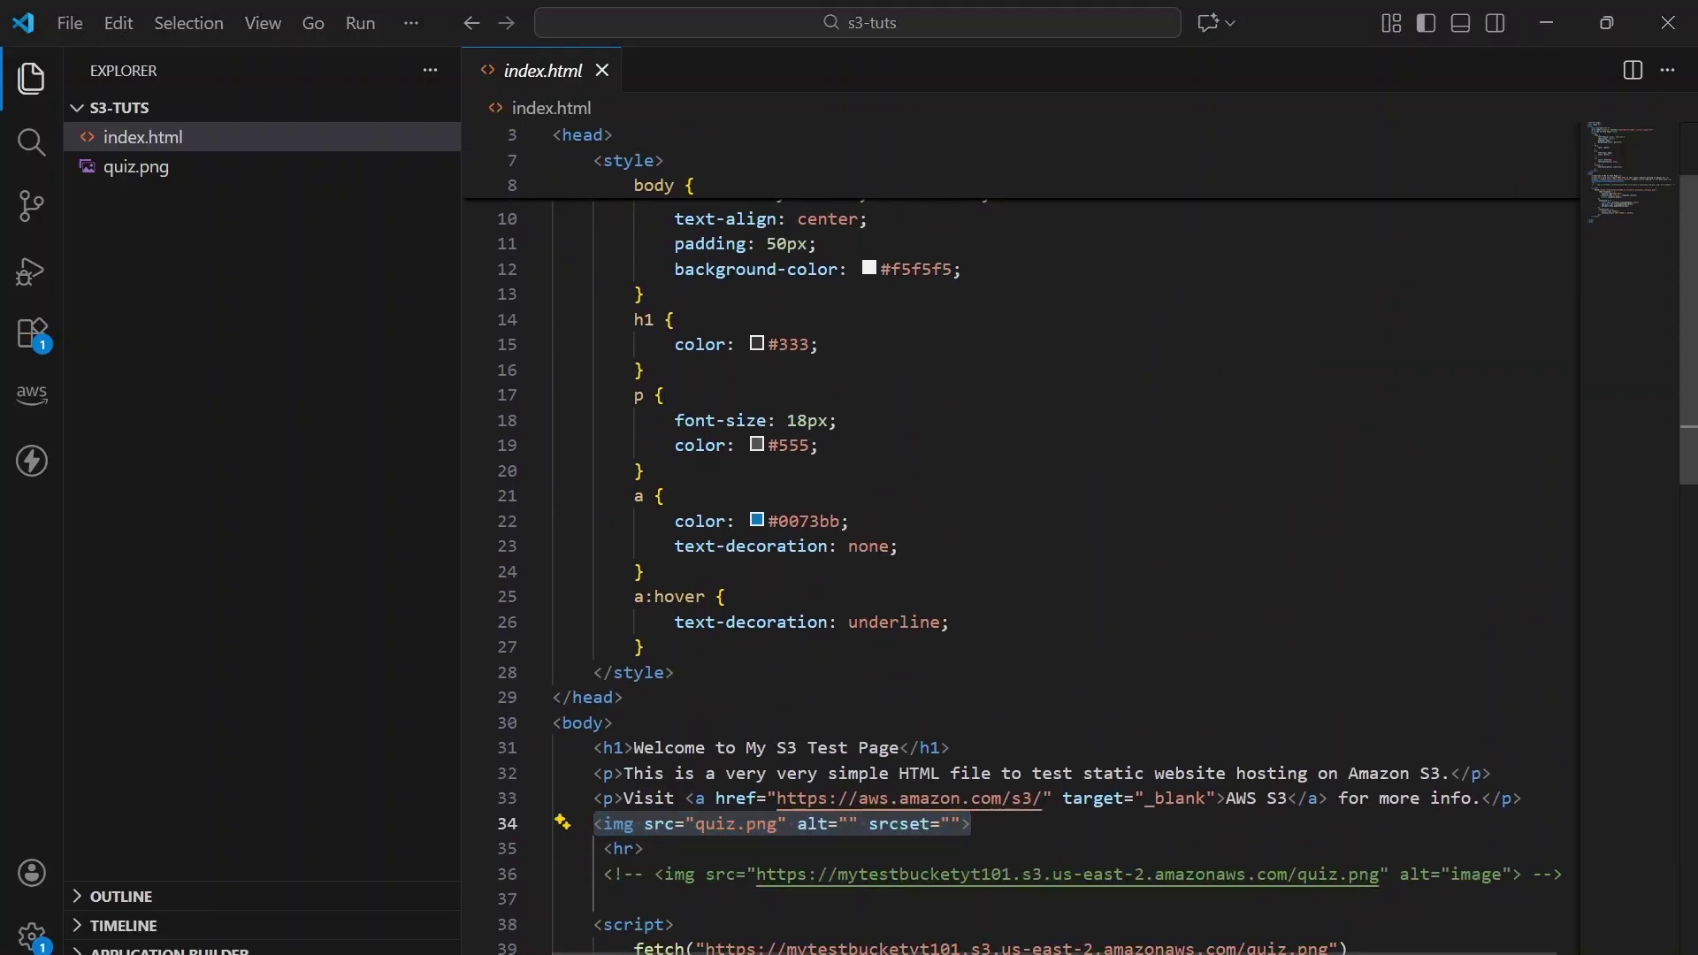
- Return to the browser, reload the hosted test page, and dismiss its alert
click(1240, 868)
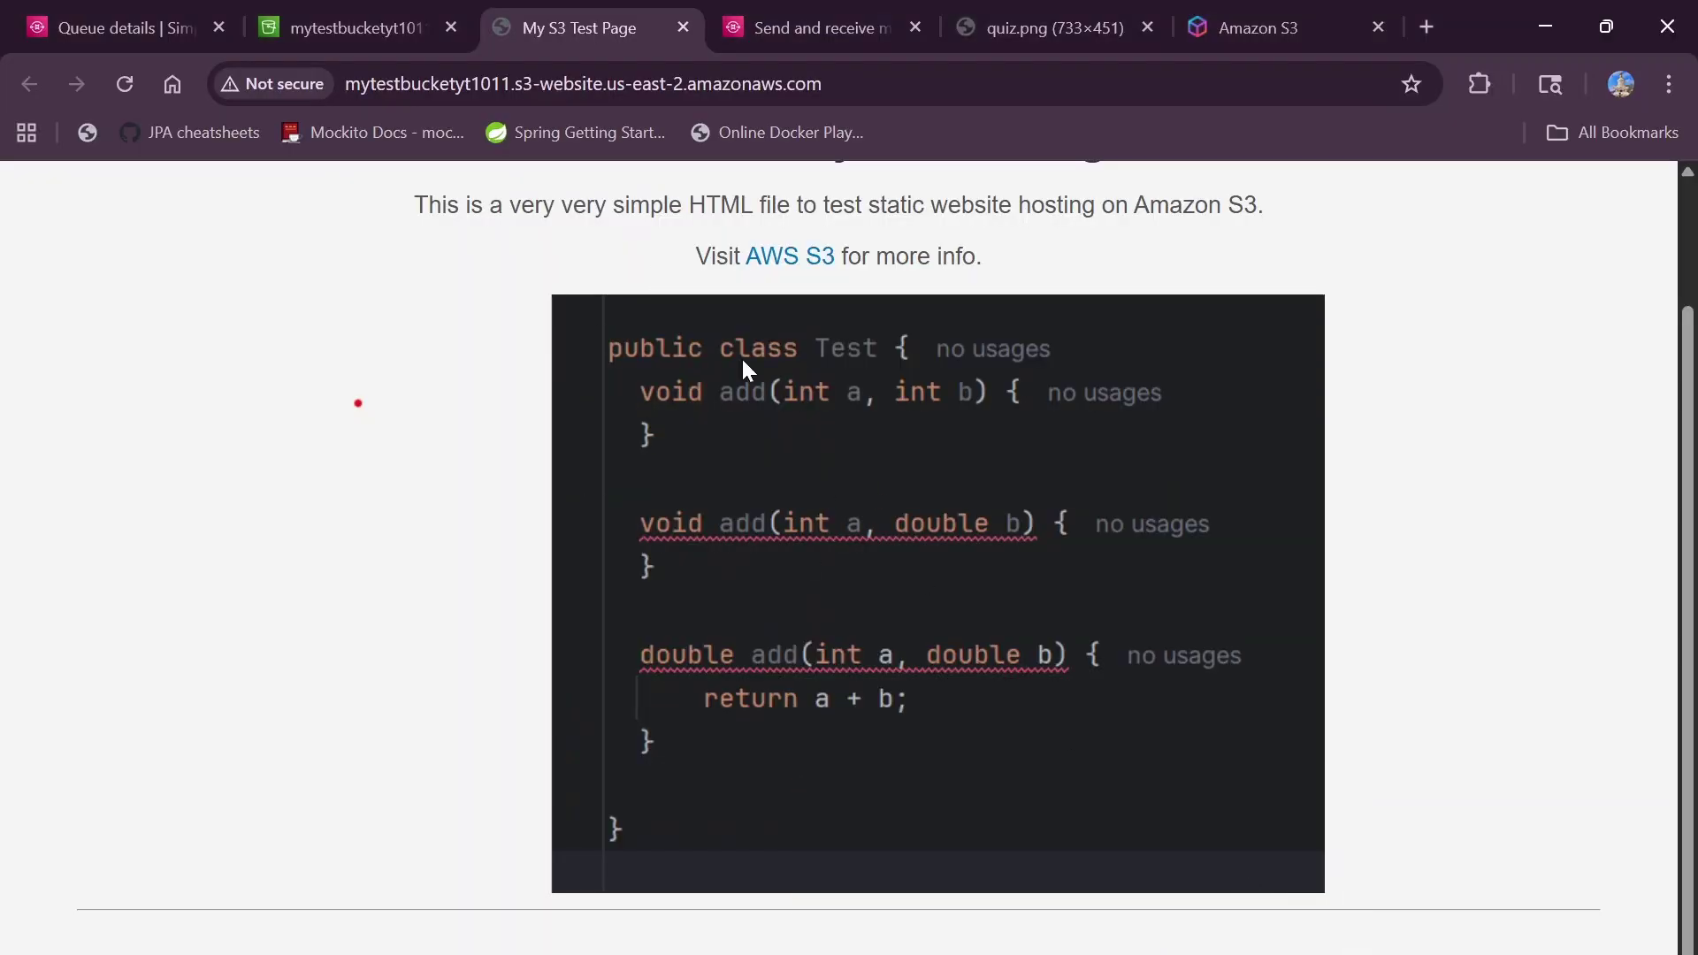
click(124, 84)
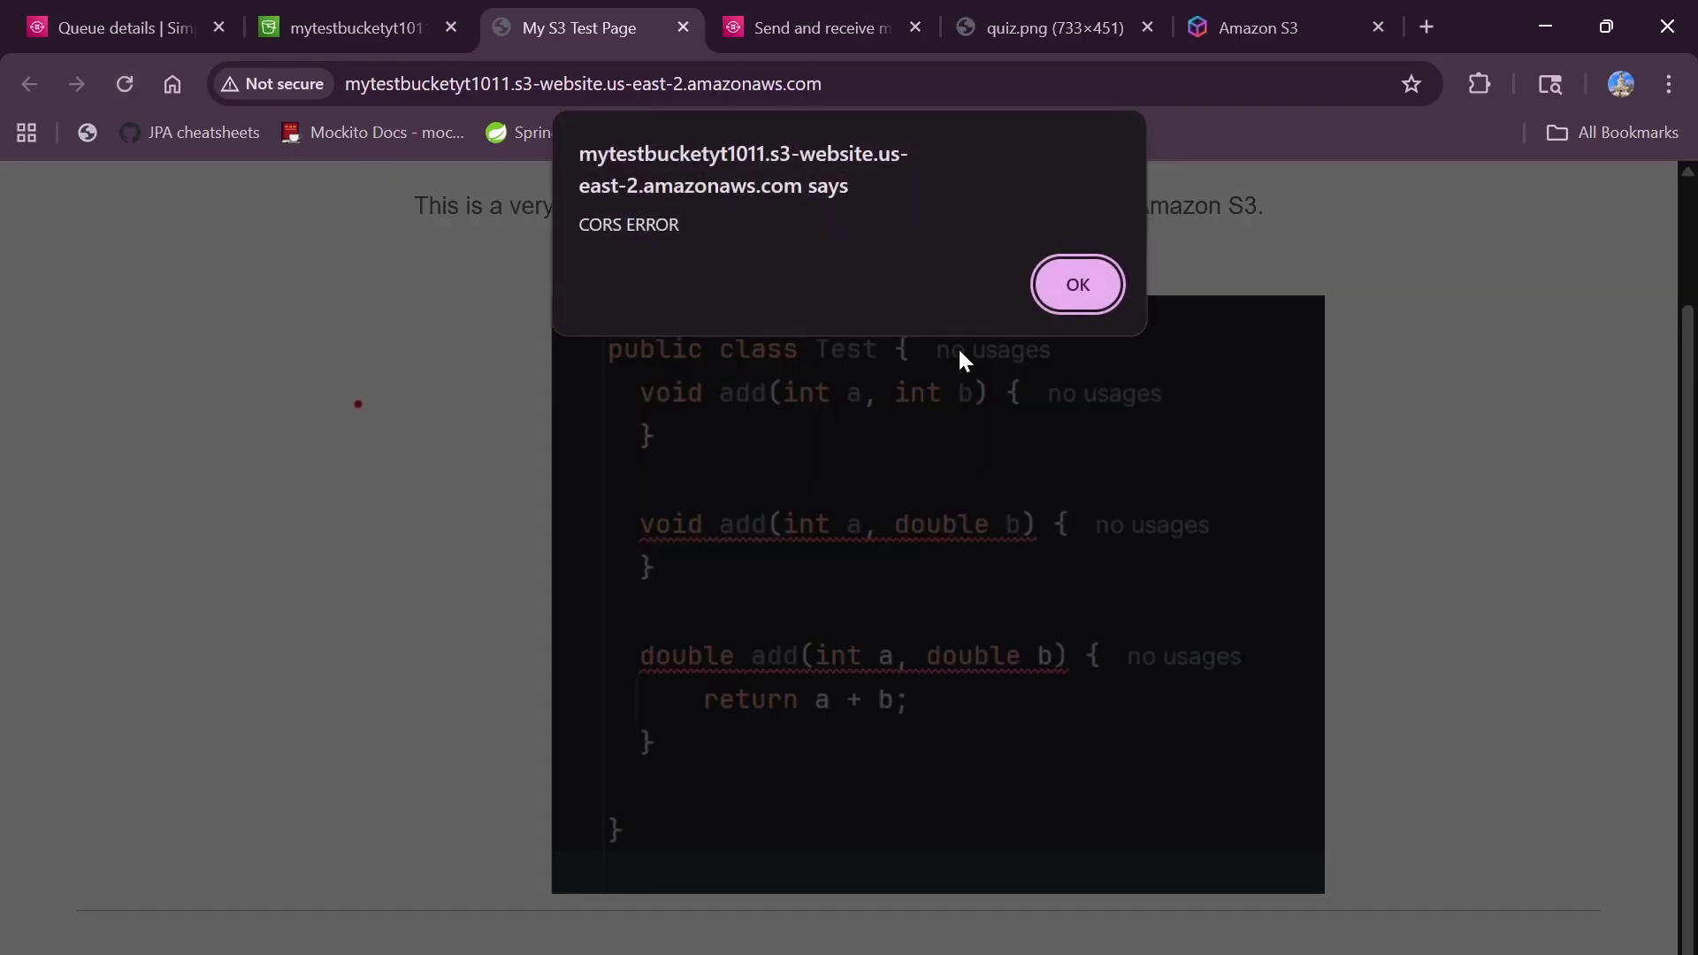
click(1079, 287)
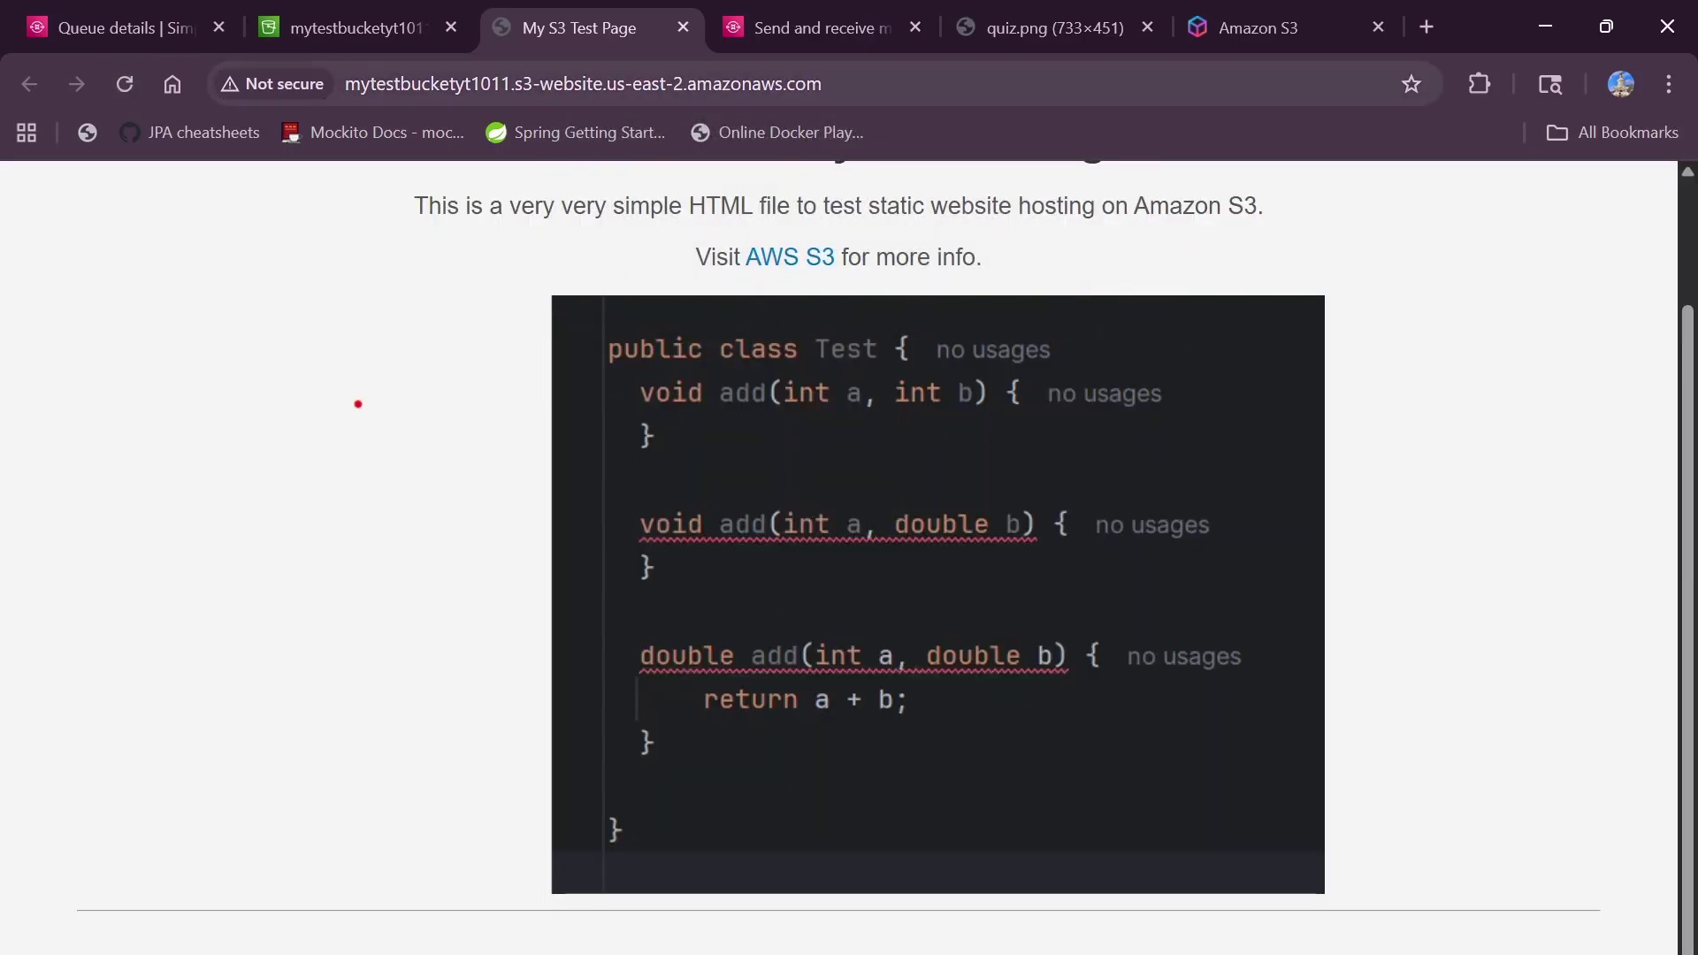
- View the image at the website endpoint's /quiz.png path, and return to the bucket's properties in the S3 console
click(872, 84)
text(/quiz.png)
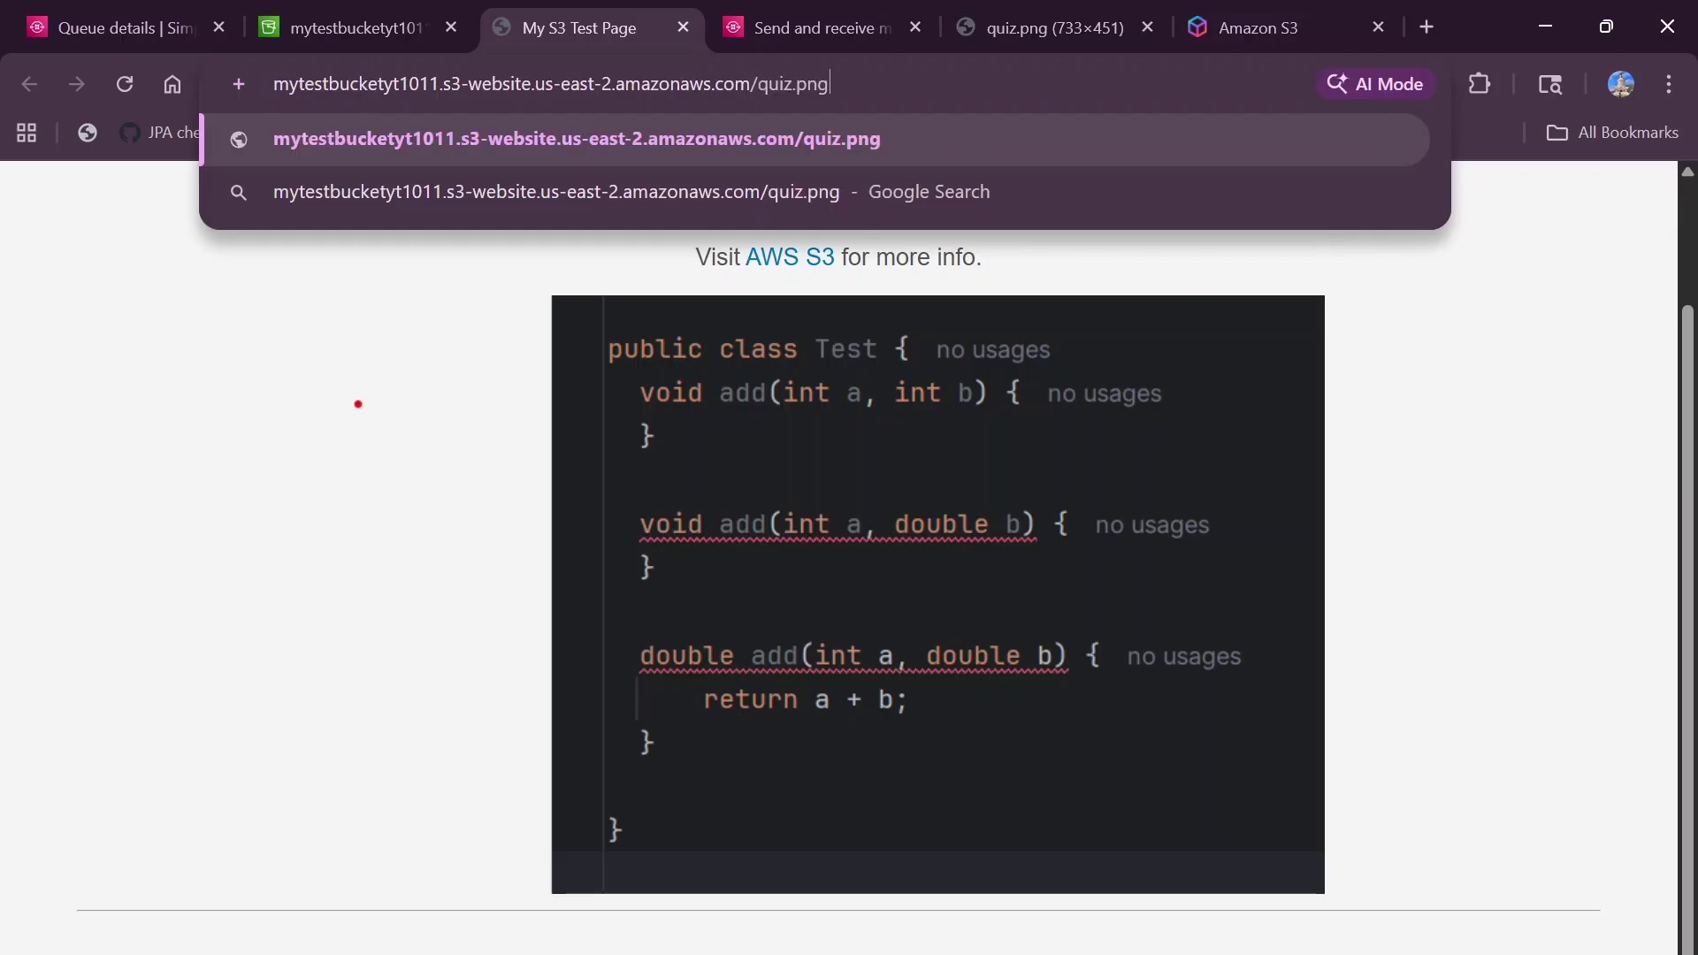
key(Return)
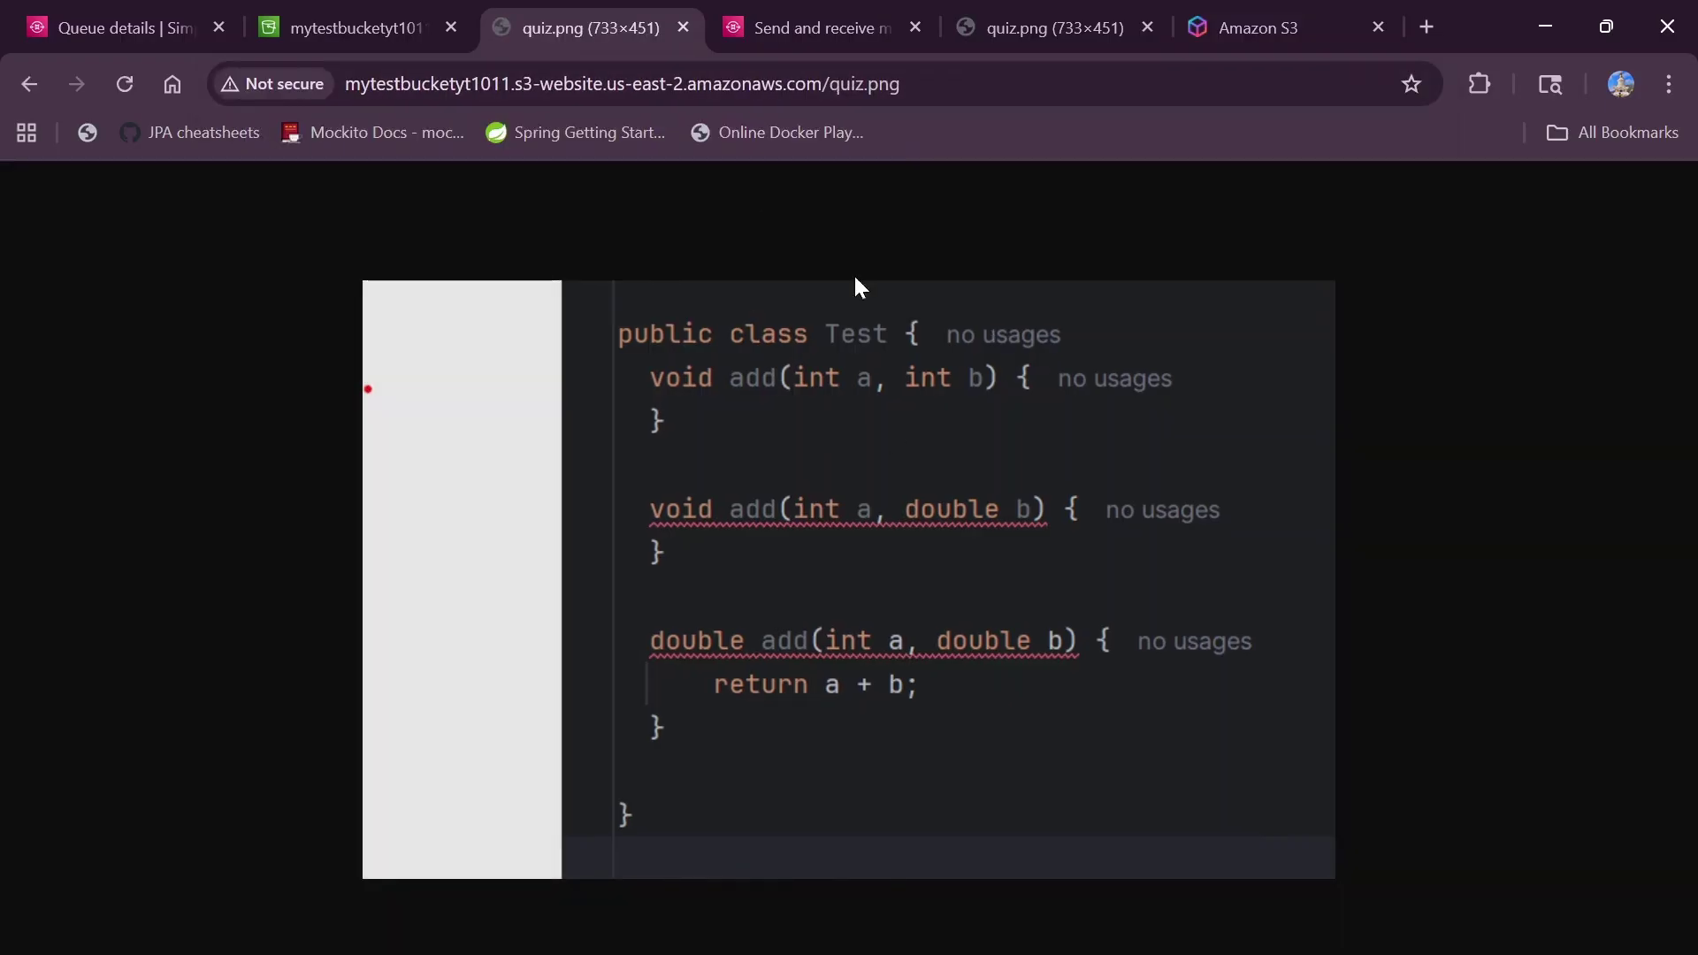
click(29, 89)
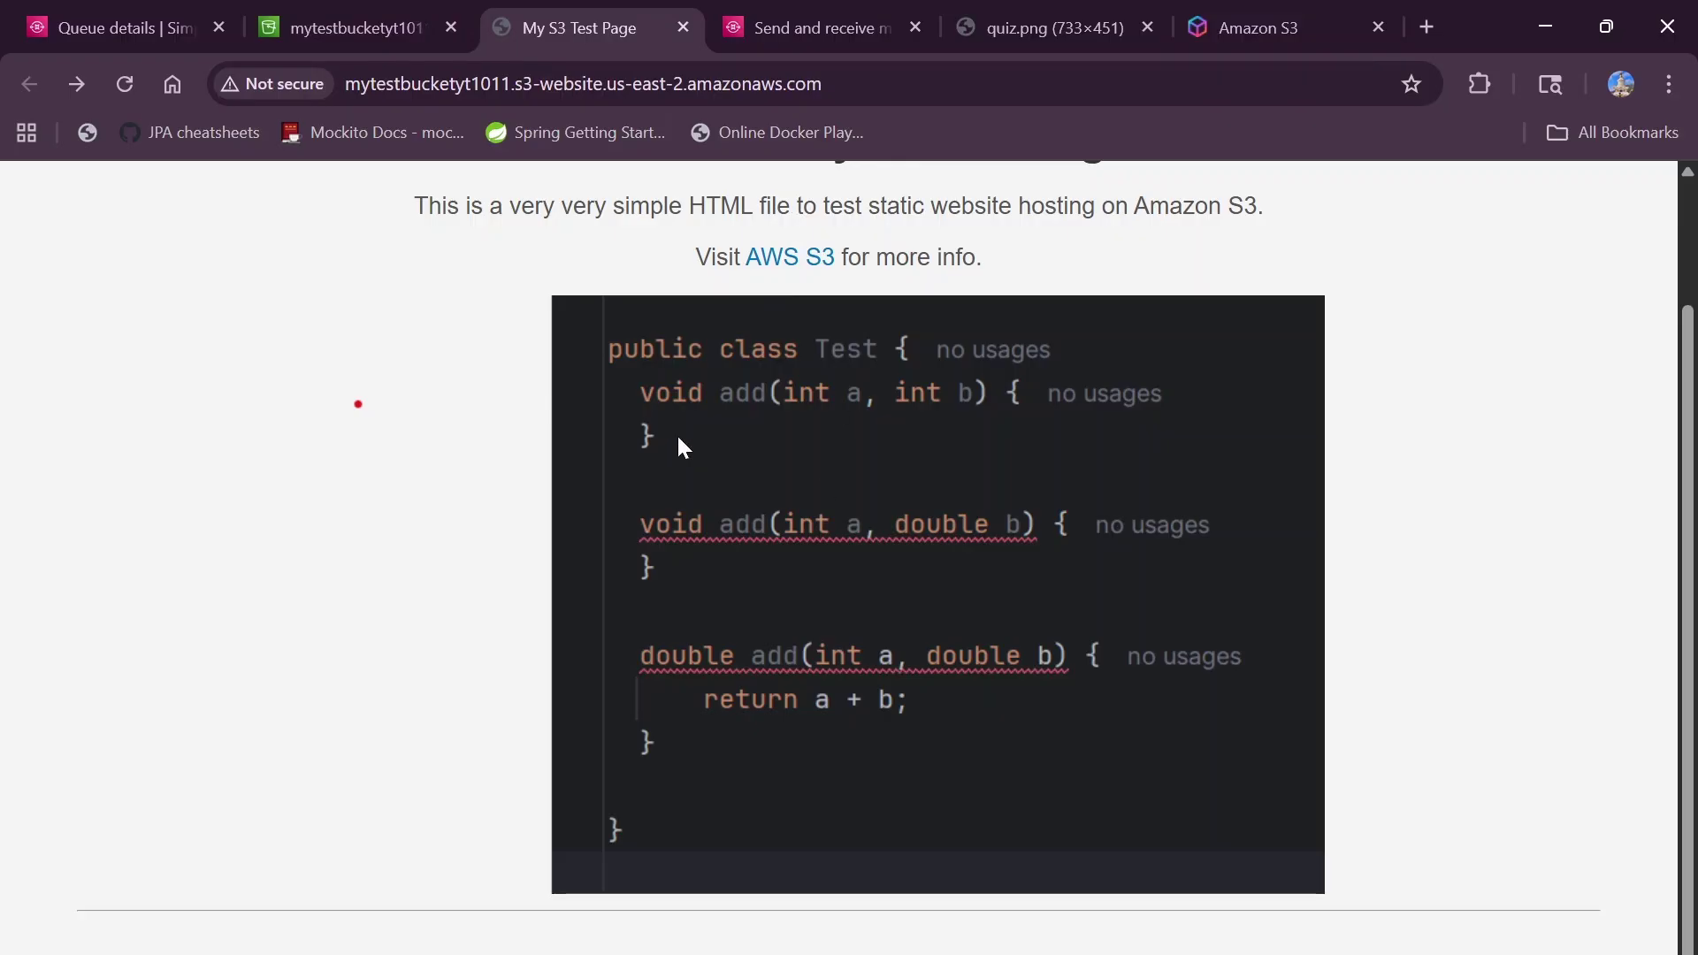
click(349, 28)
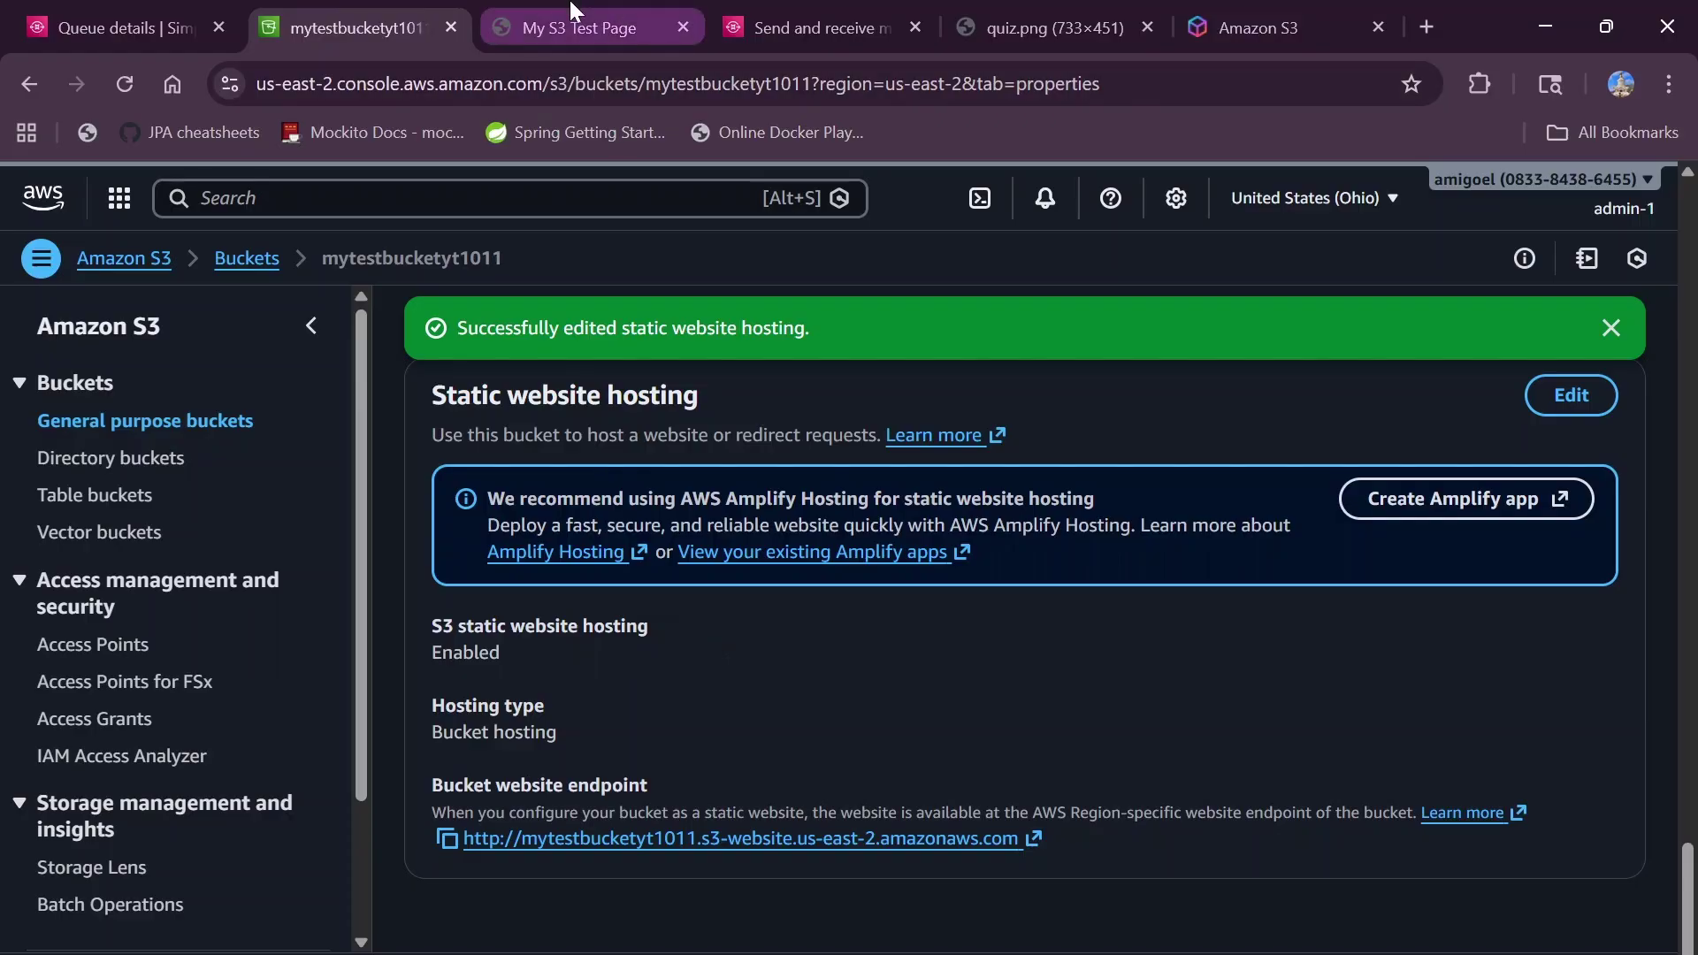
- Load the hosted test page again, dismiss its alert, and inspect the errors in an enlarged developer tools console
click(580, 27)
click(115, 86)
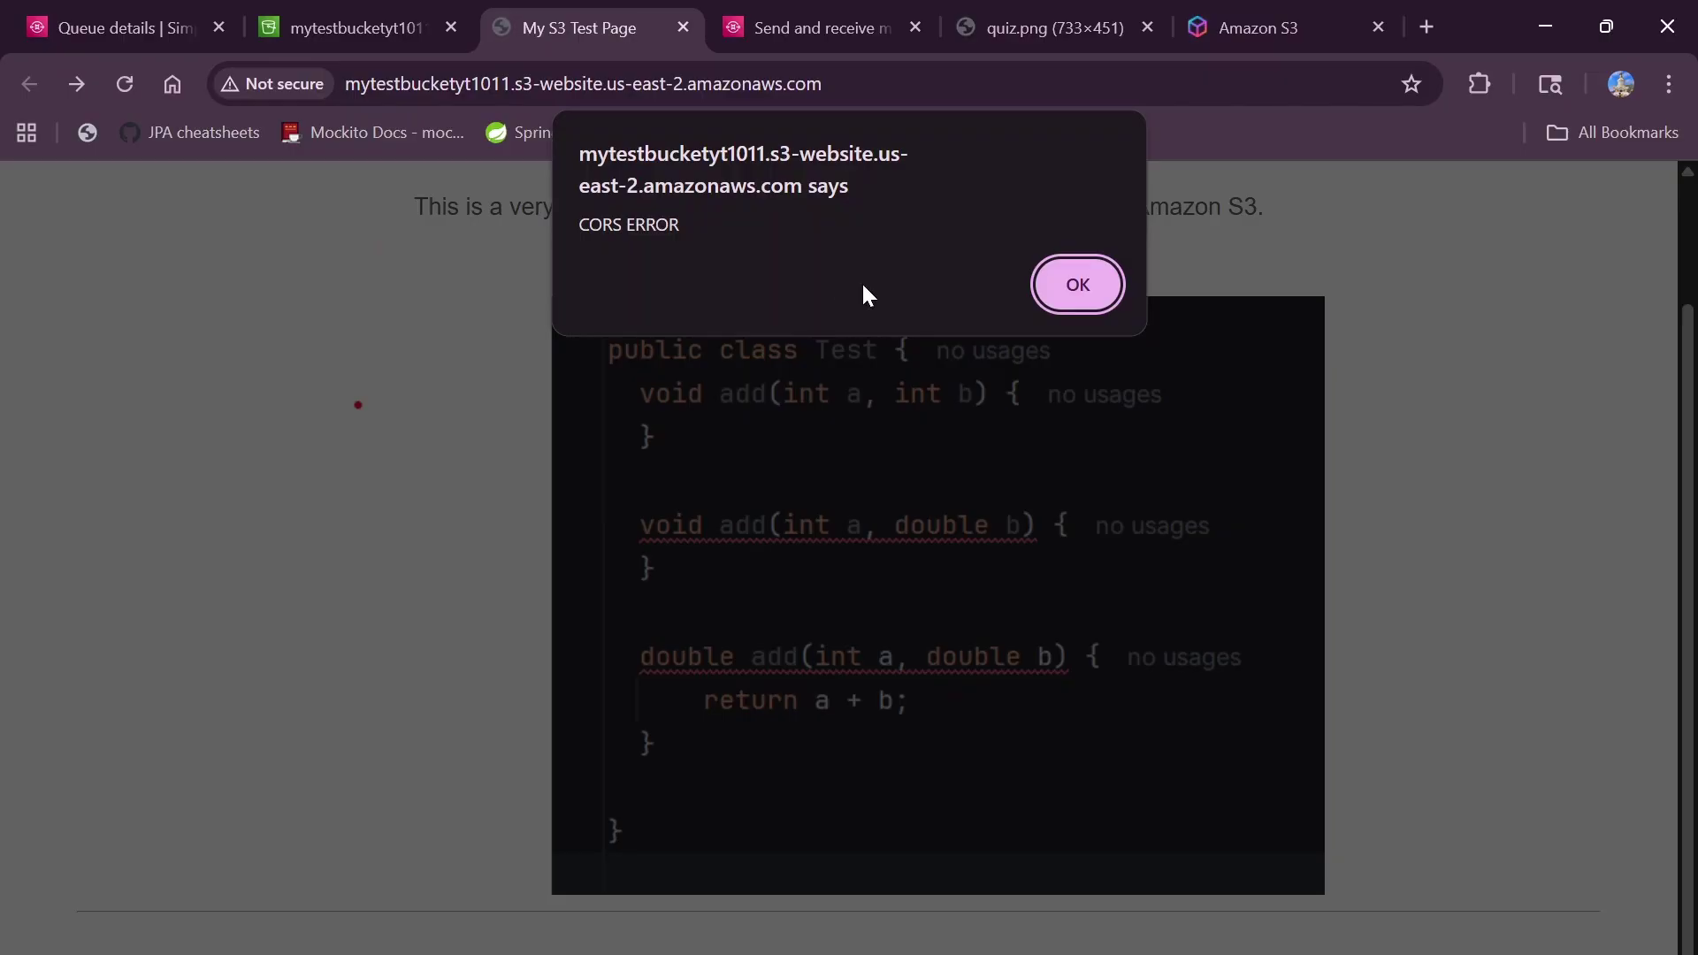
click(1078, 284)
right_click(239, 322)
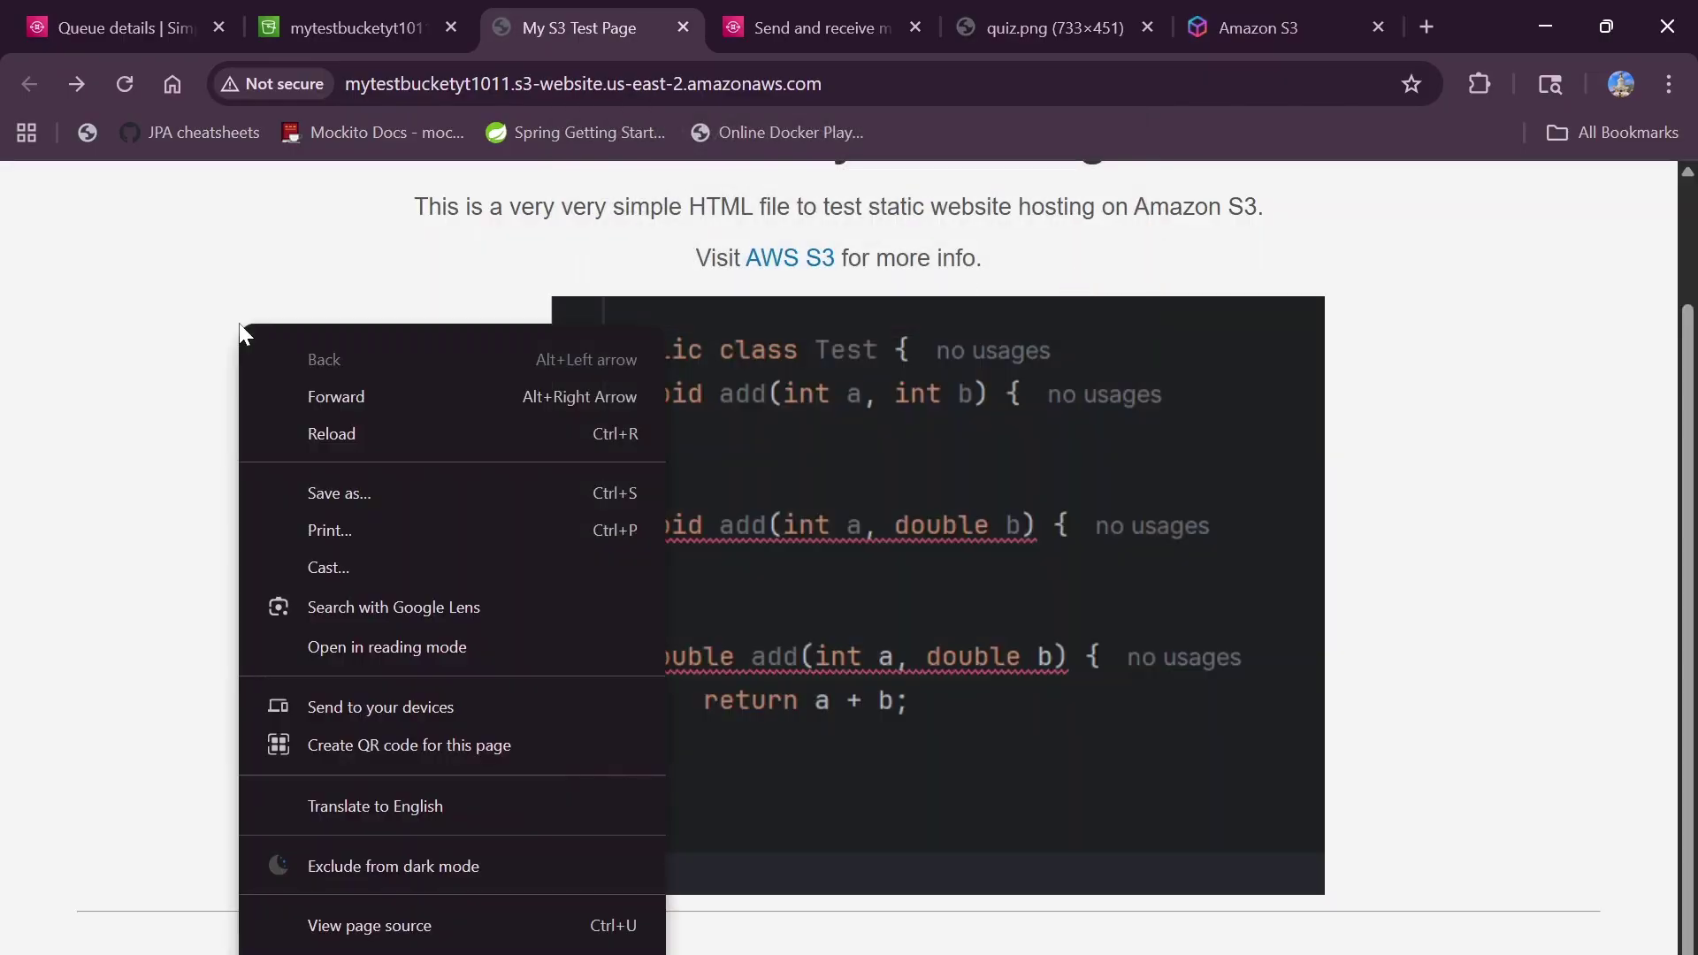
click(265, 947)
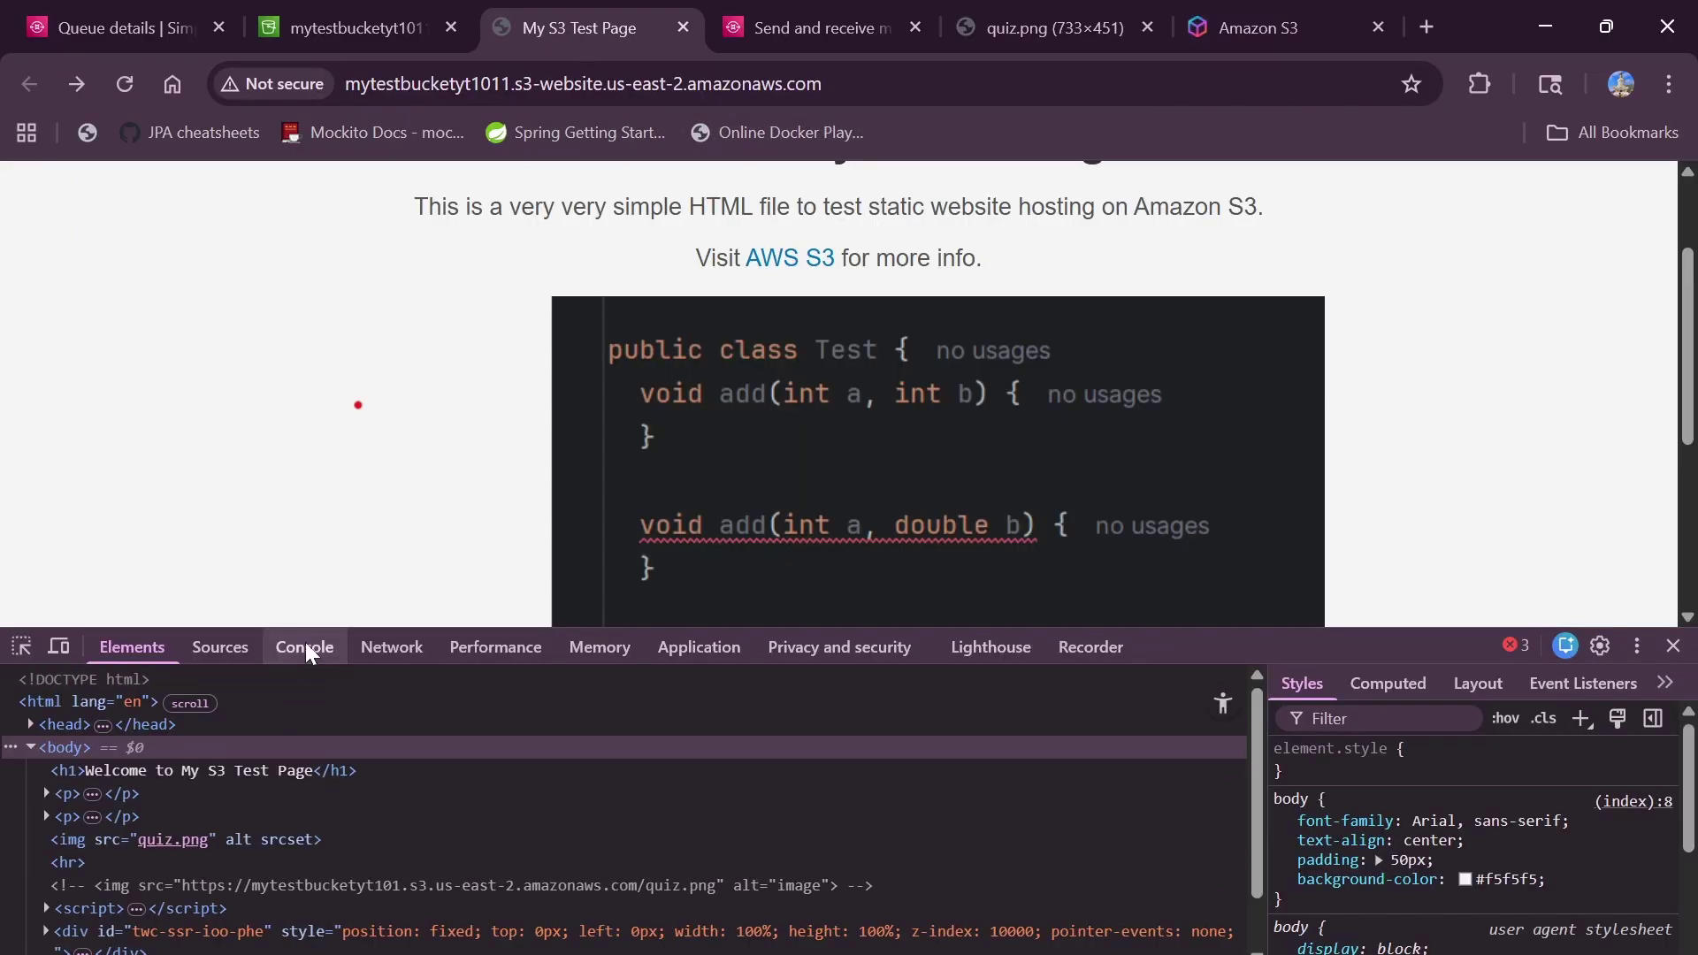
click(305, 644)
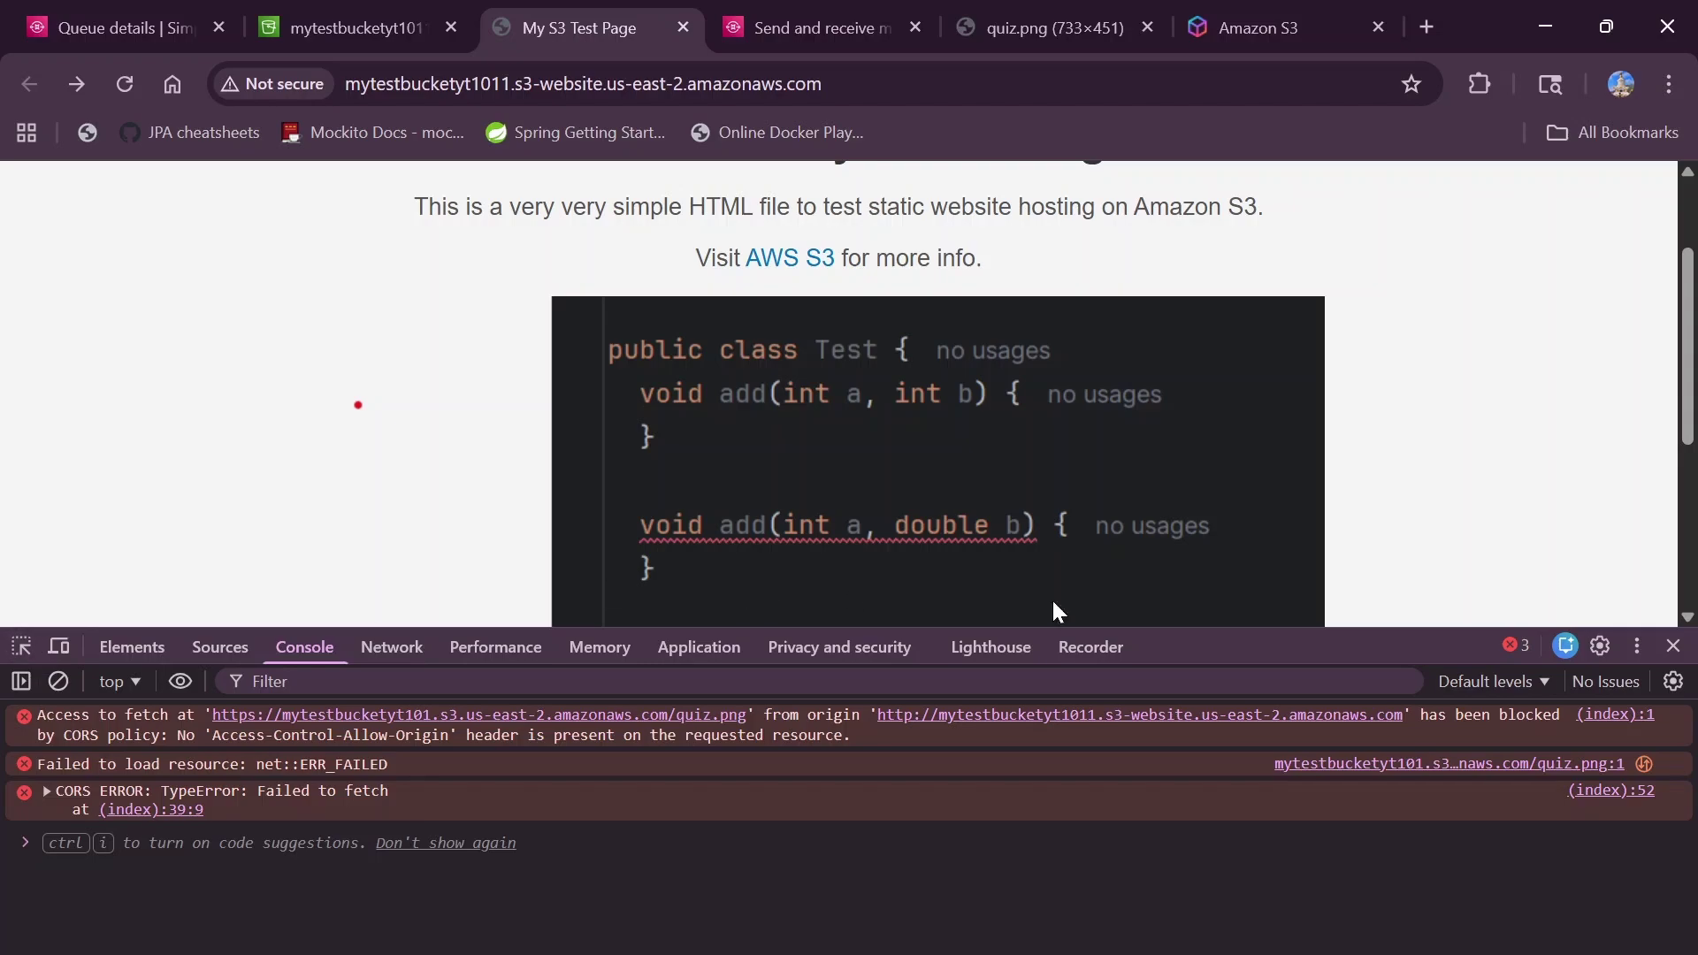
drag(1247, 645, 1239, 364)
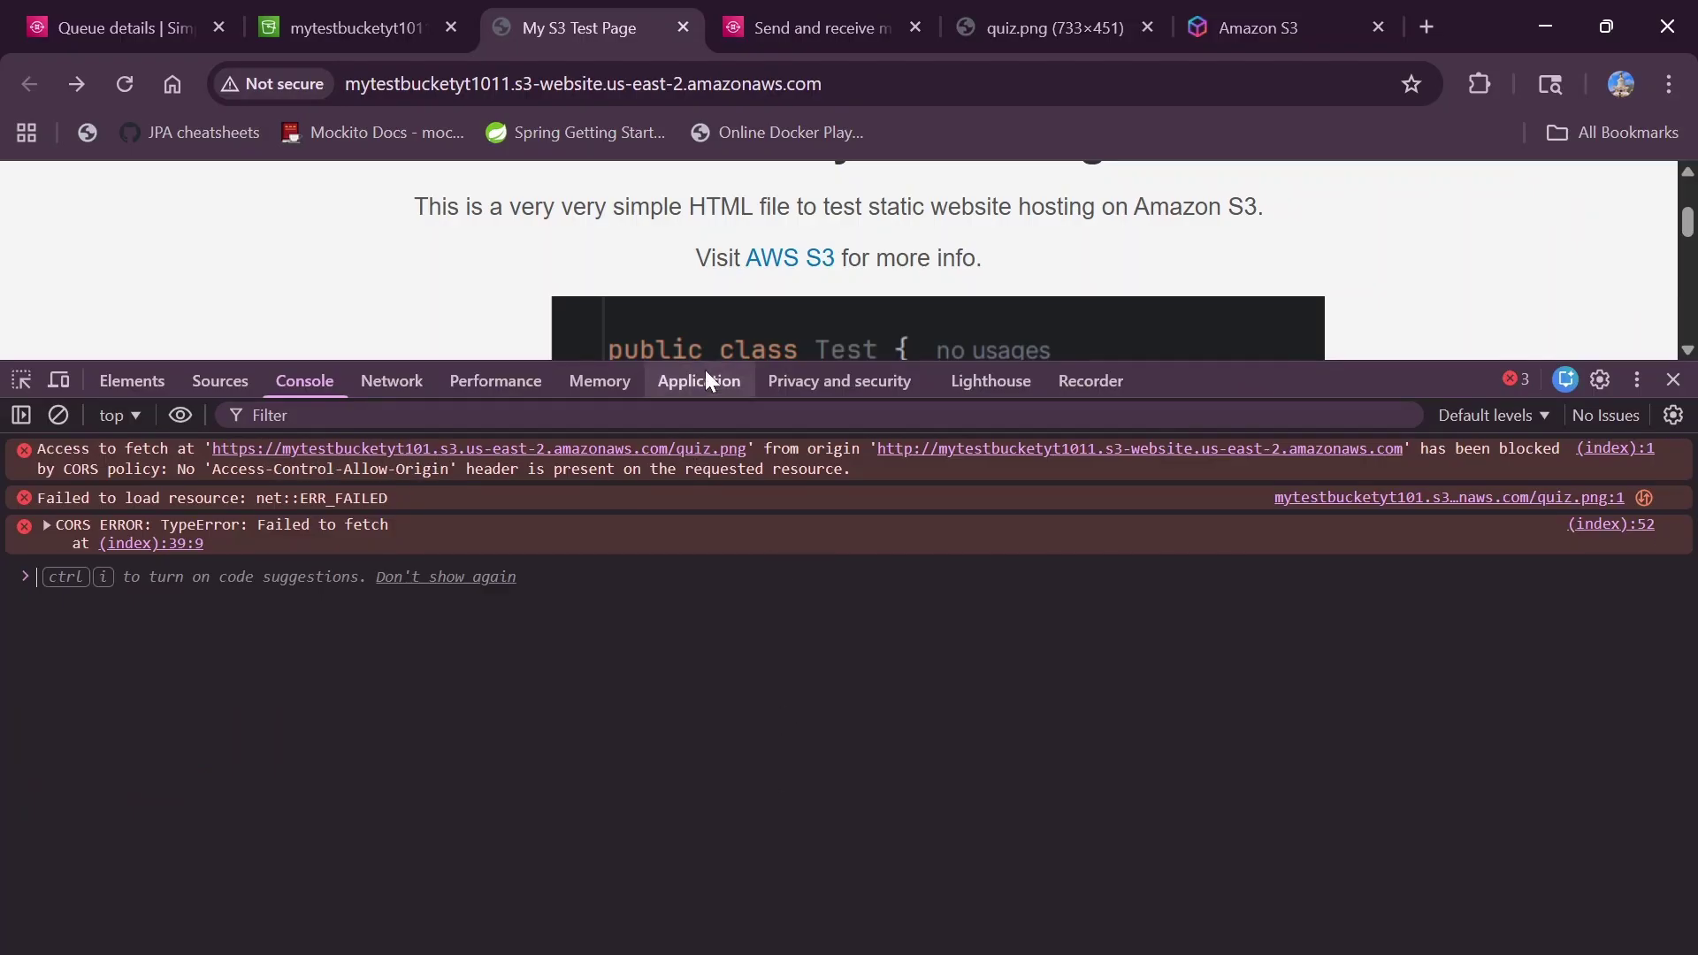
- Return to the S3 console, dismiss the success banner, and open the object list of the mytestbucketyt1011 bucket
click(334, 21)
scroll(918, 681, up, 10)
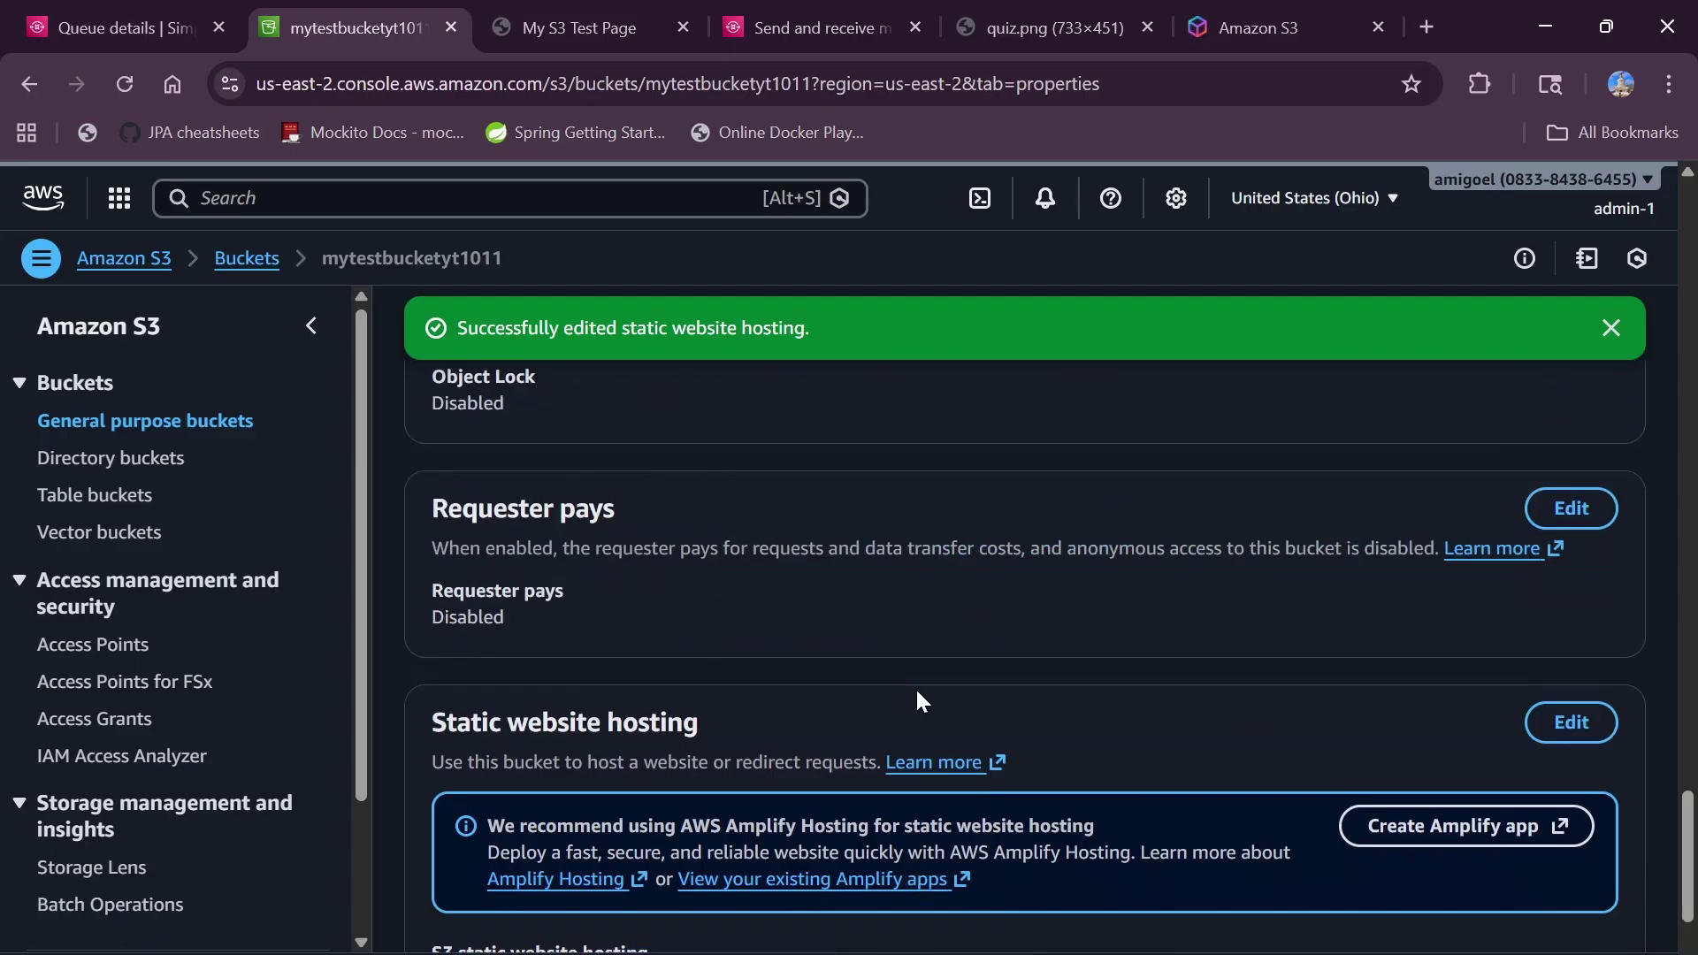
click(1608, 330)
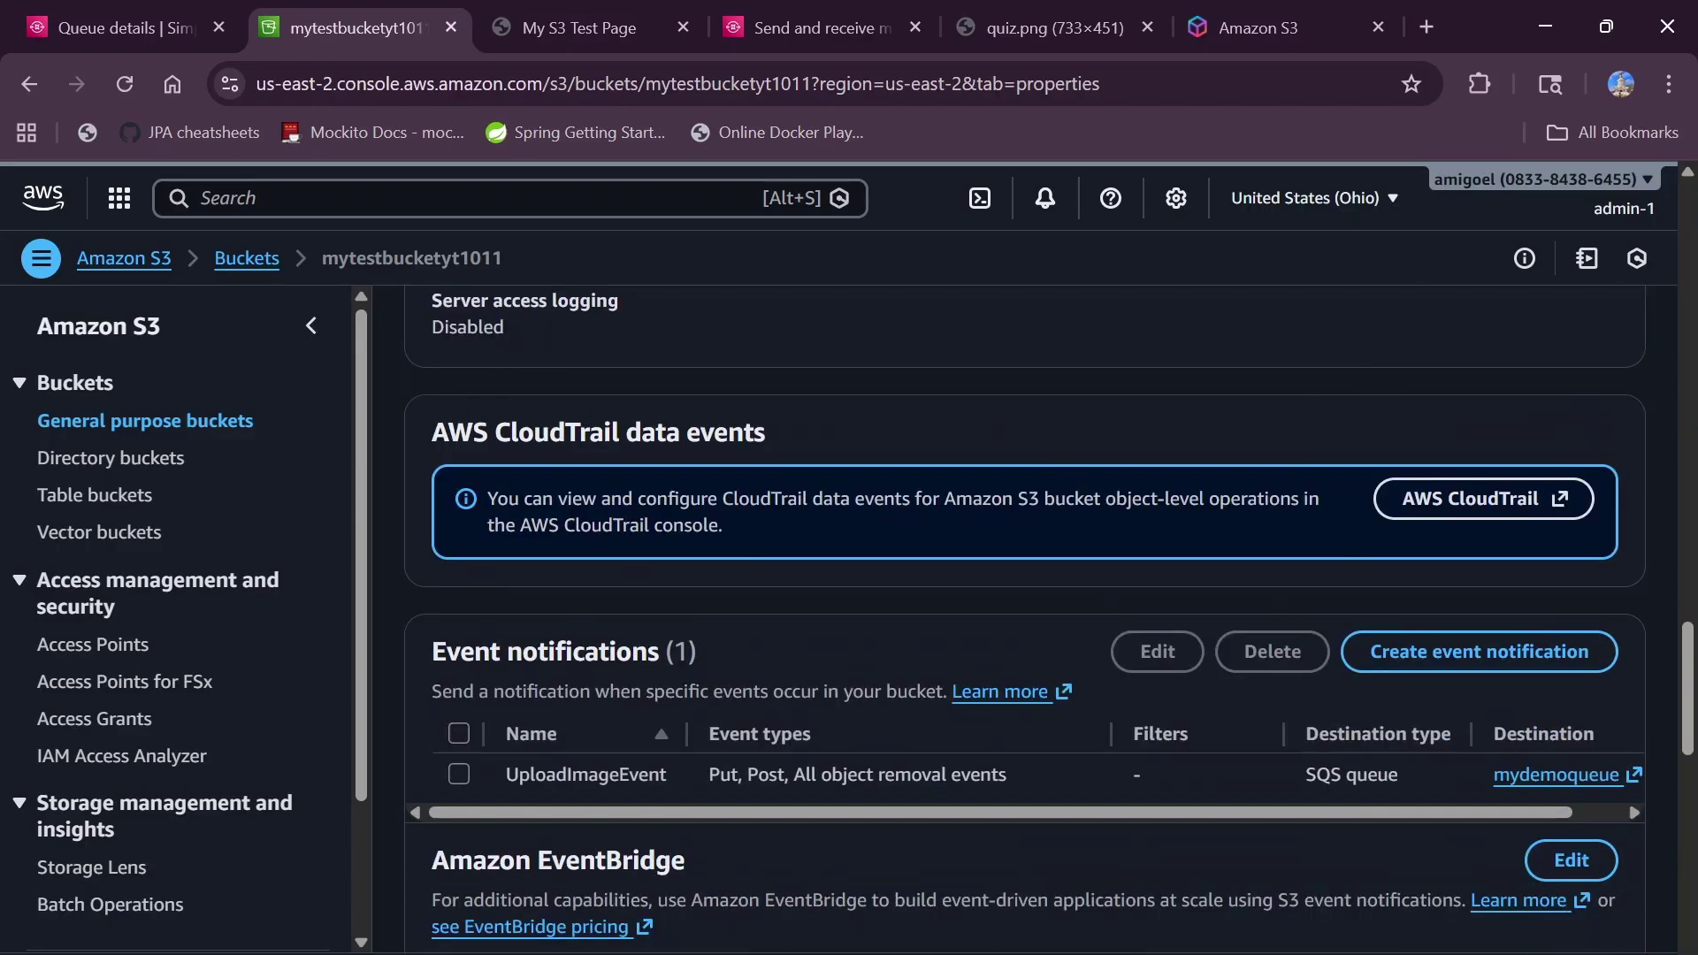
scroll(1069, 469, up, 8)
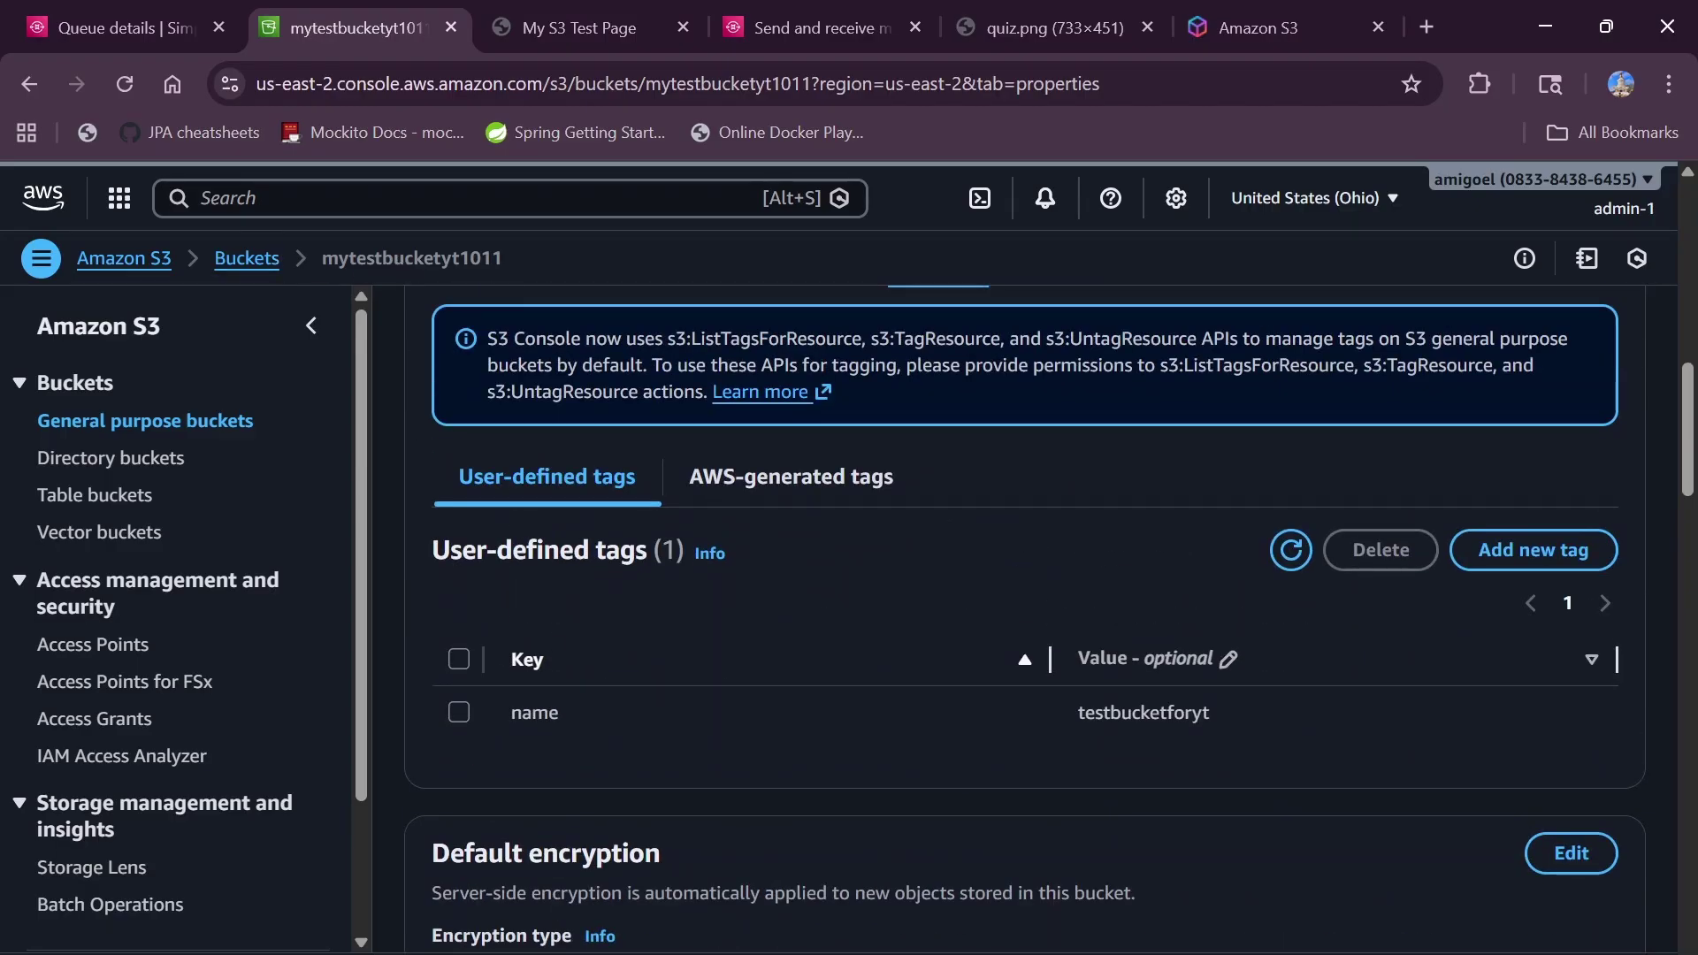
scroll(544, 628, up, 5)
click(467, 424)
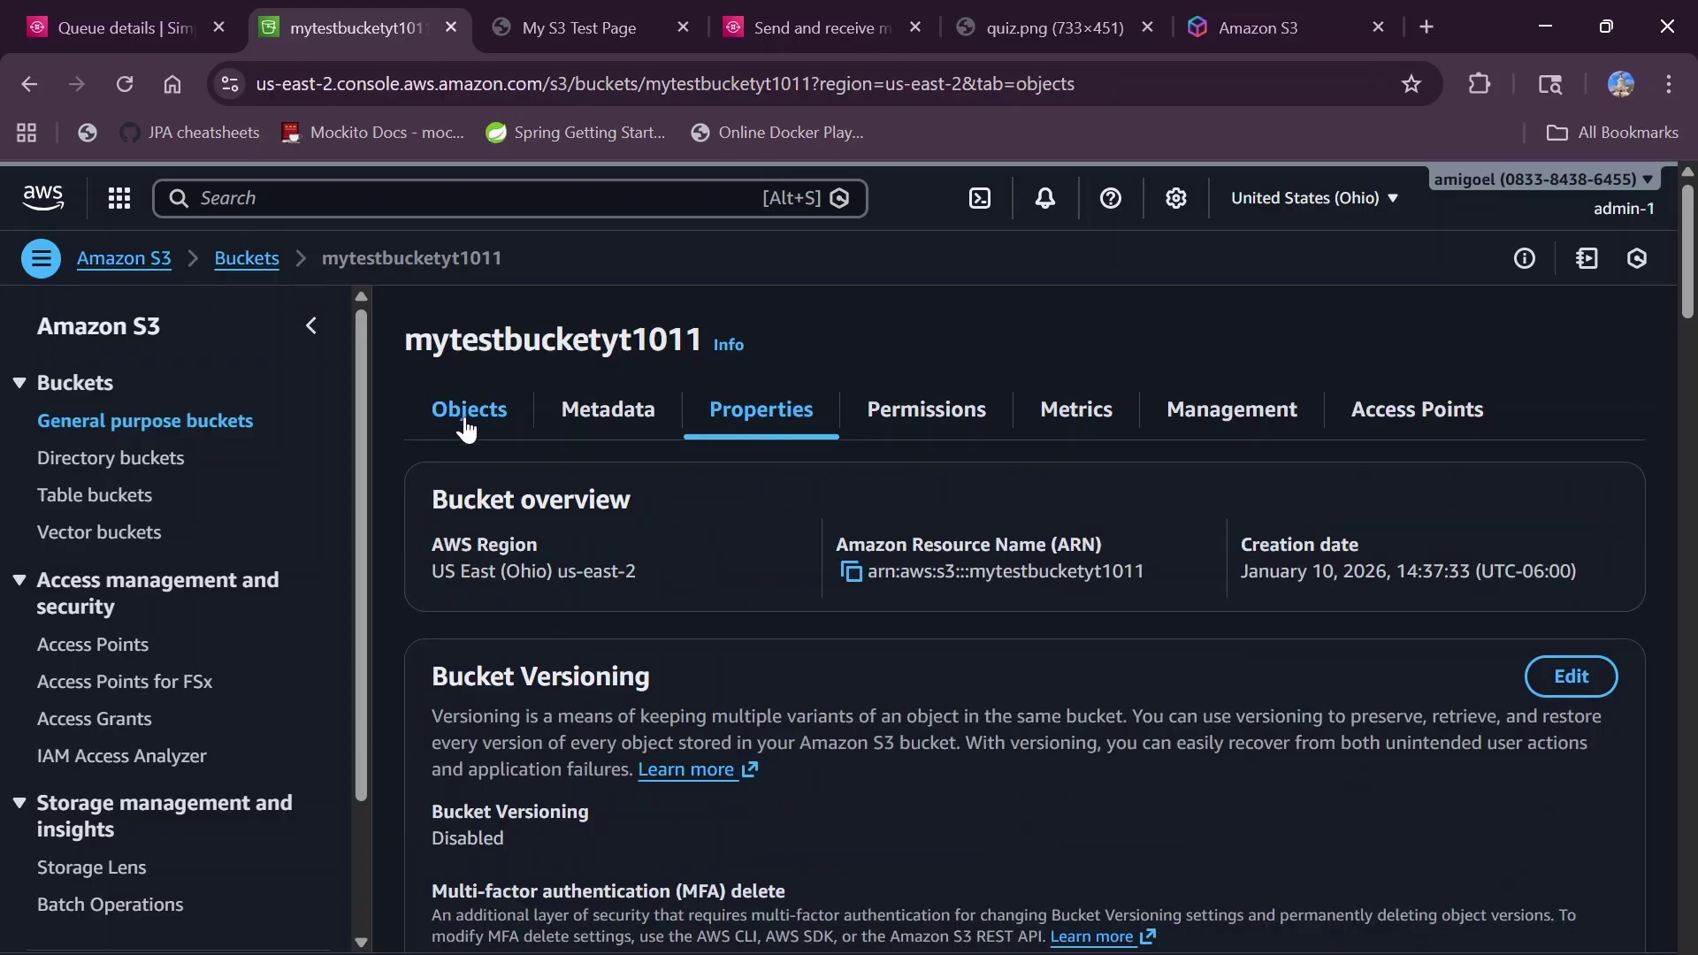
- Switch to VS Code and check the quiz.png URL used by the fetch call in index.html
key(alt+Tab)
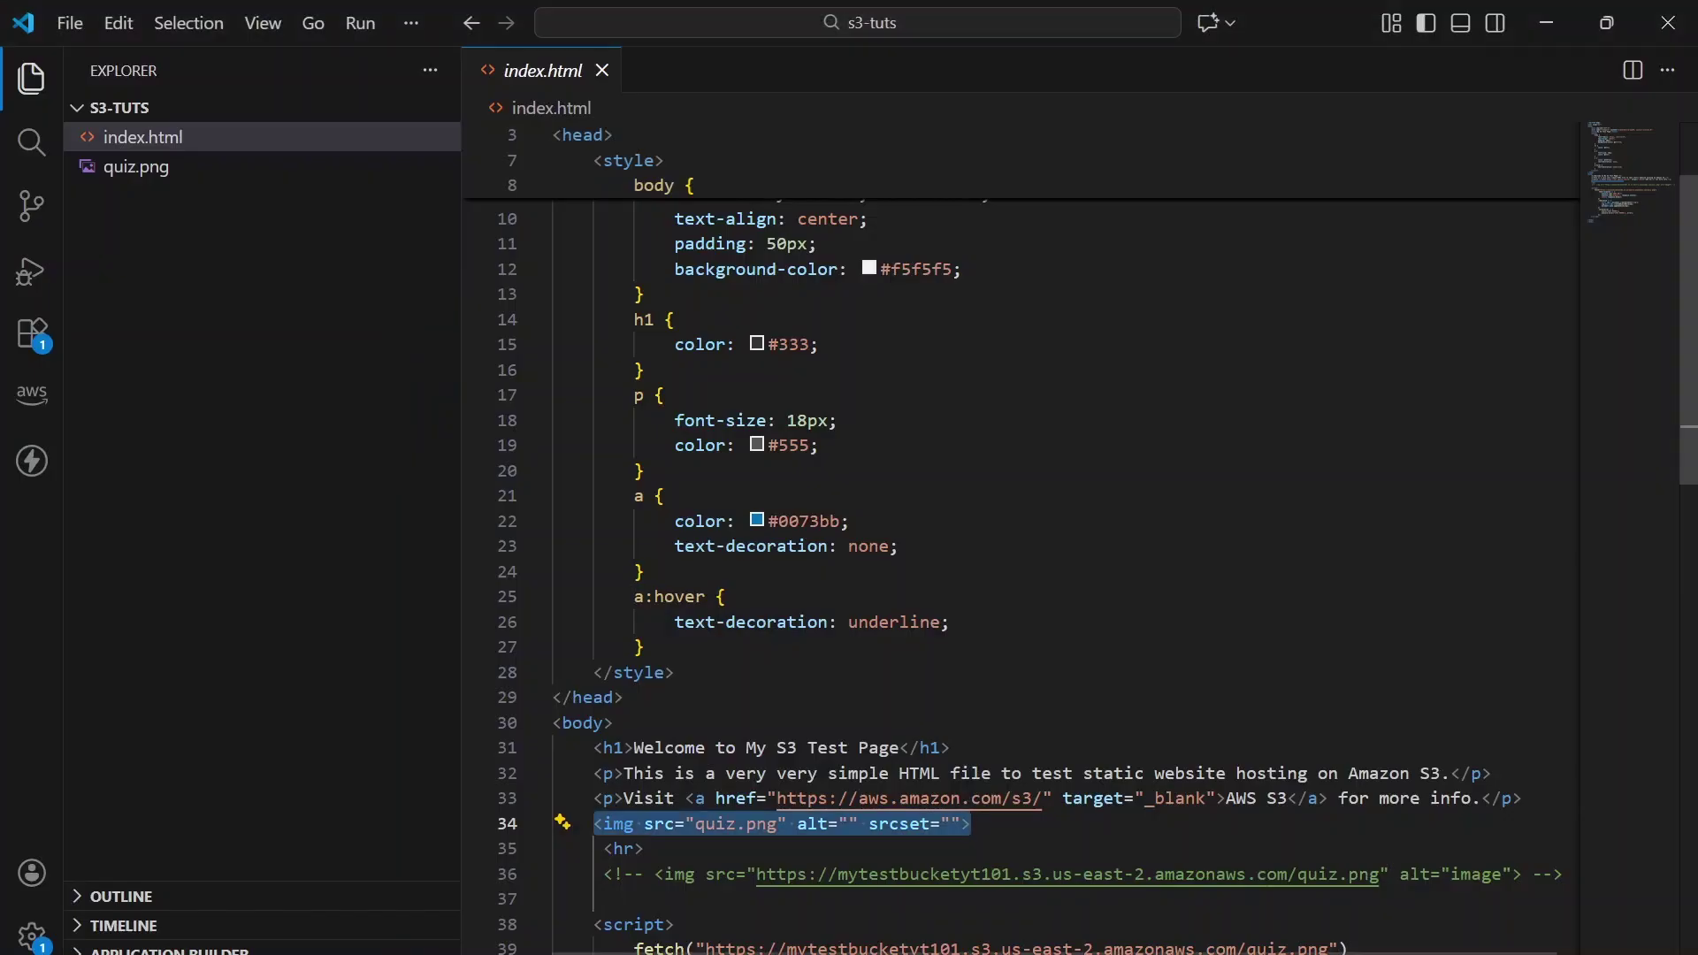
click(625, 698)
scroll(1022, 566, down, 4)
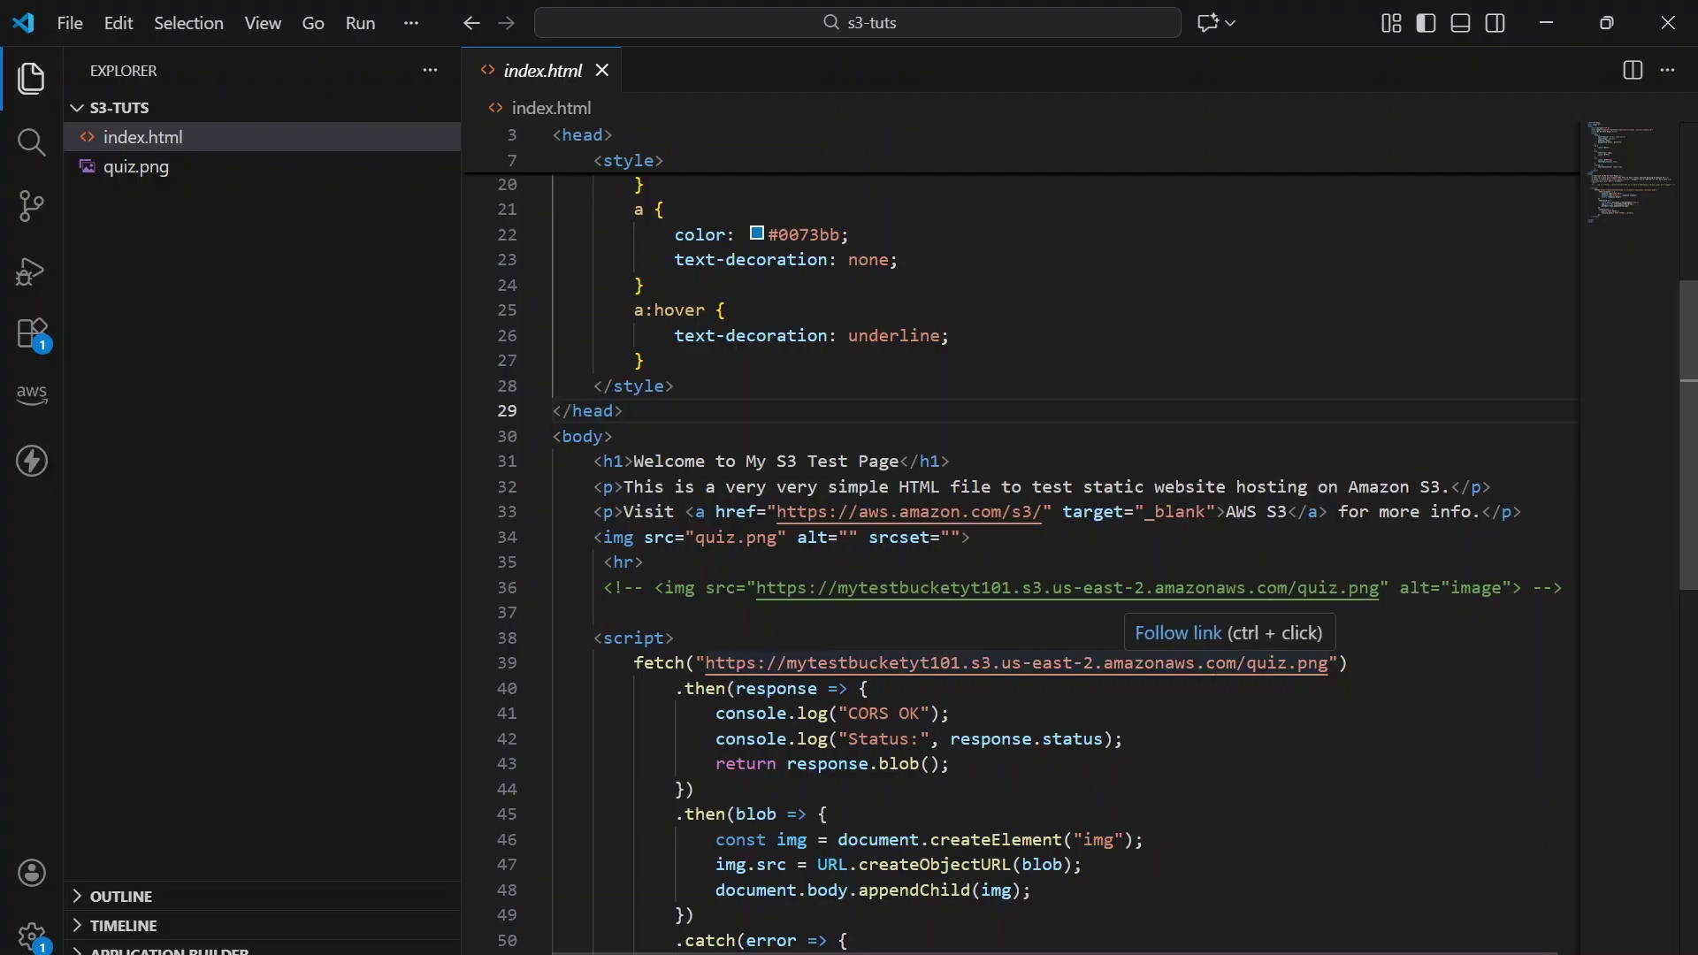
- Switch back to the S3 console in Chrome, open the quiz.png object's details, and copy its object URL
mouse_move(1091, 942)
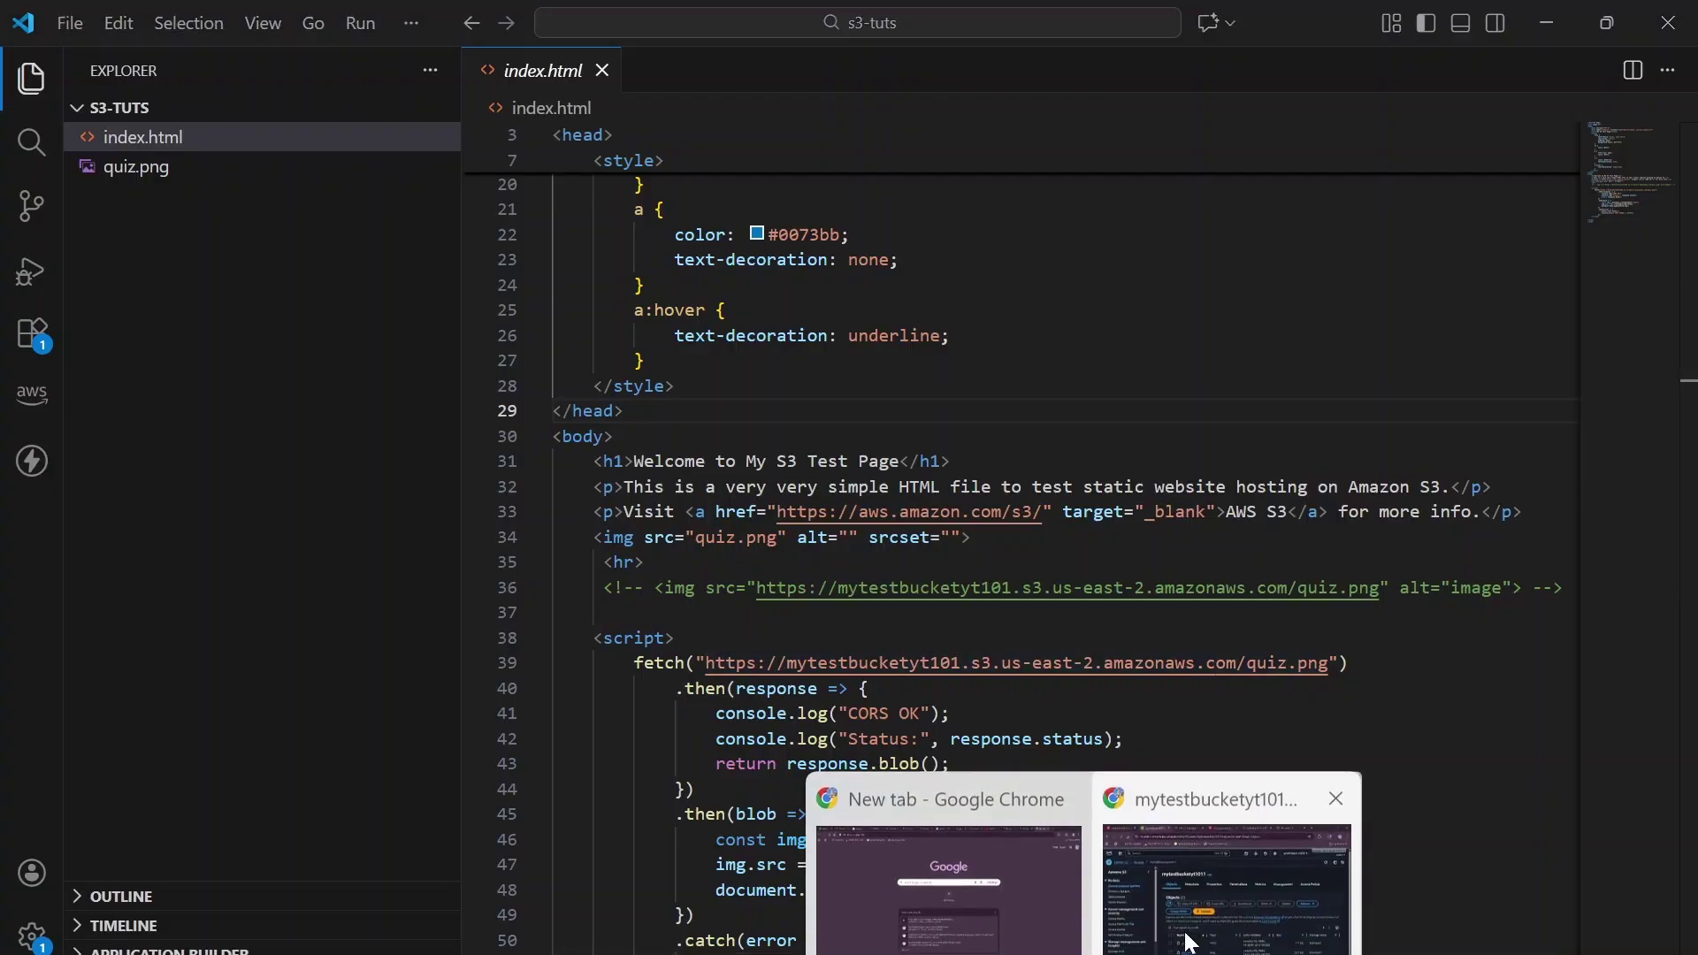
click(1238, 876)
click(588, 880)
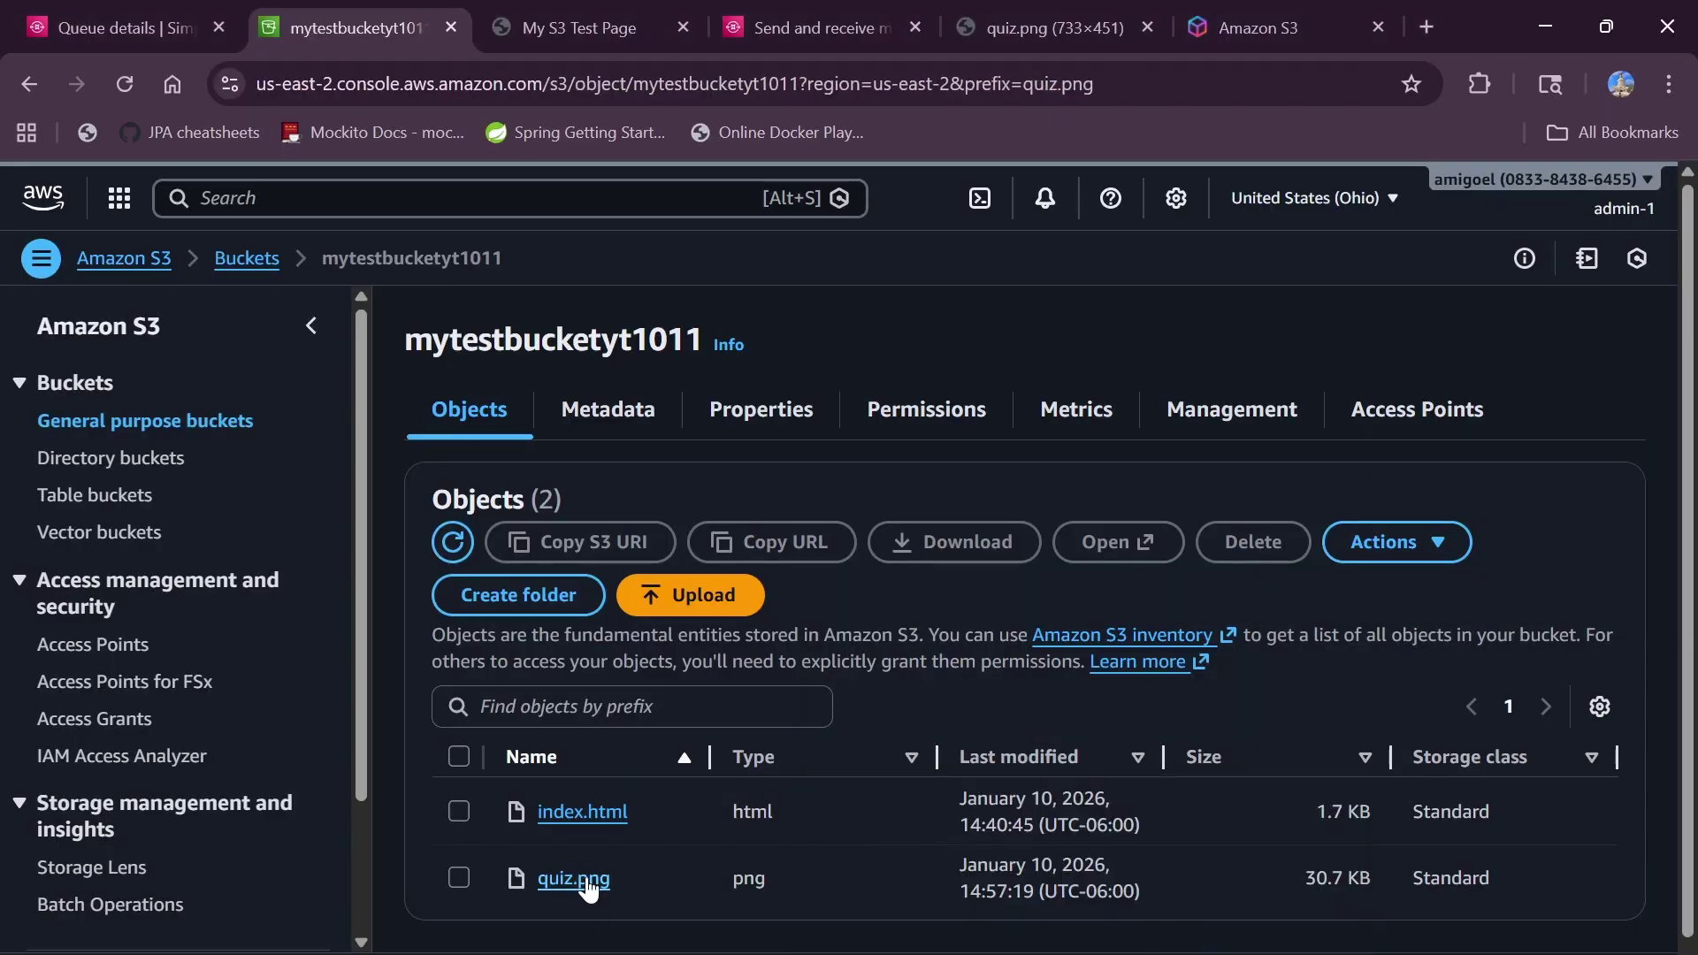
scroll(1113, 672, down, 5)
scroll(1100, 779, up, 5)
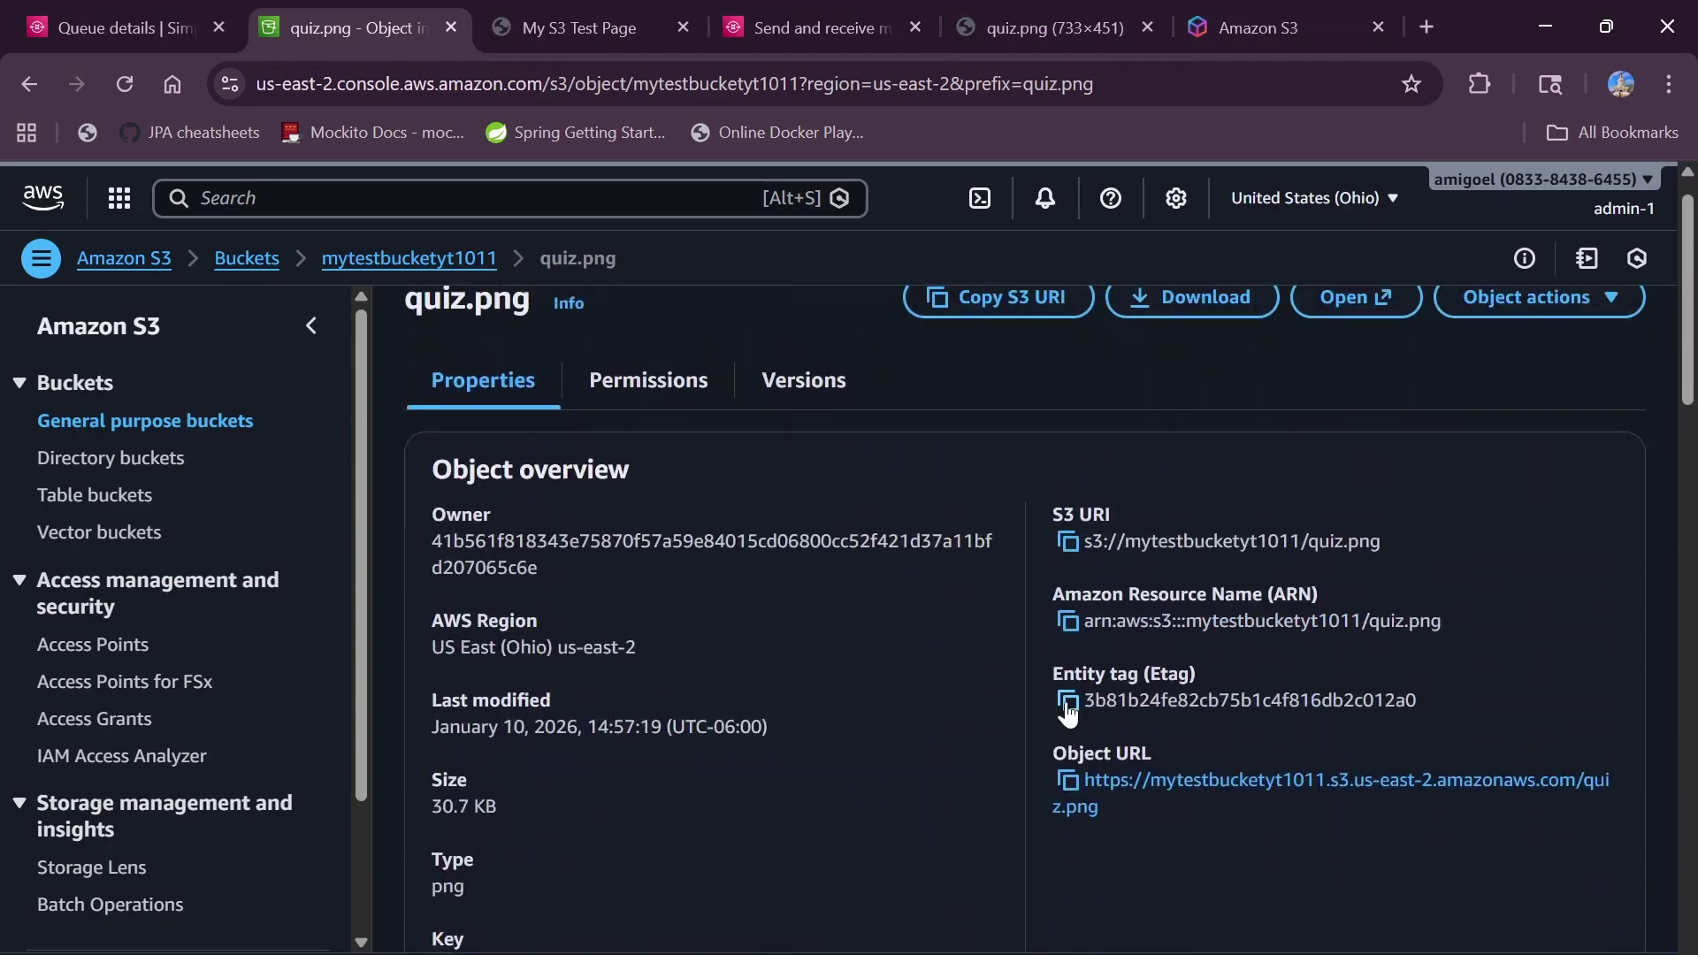
click(1068, 781)
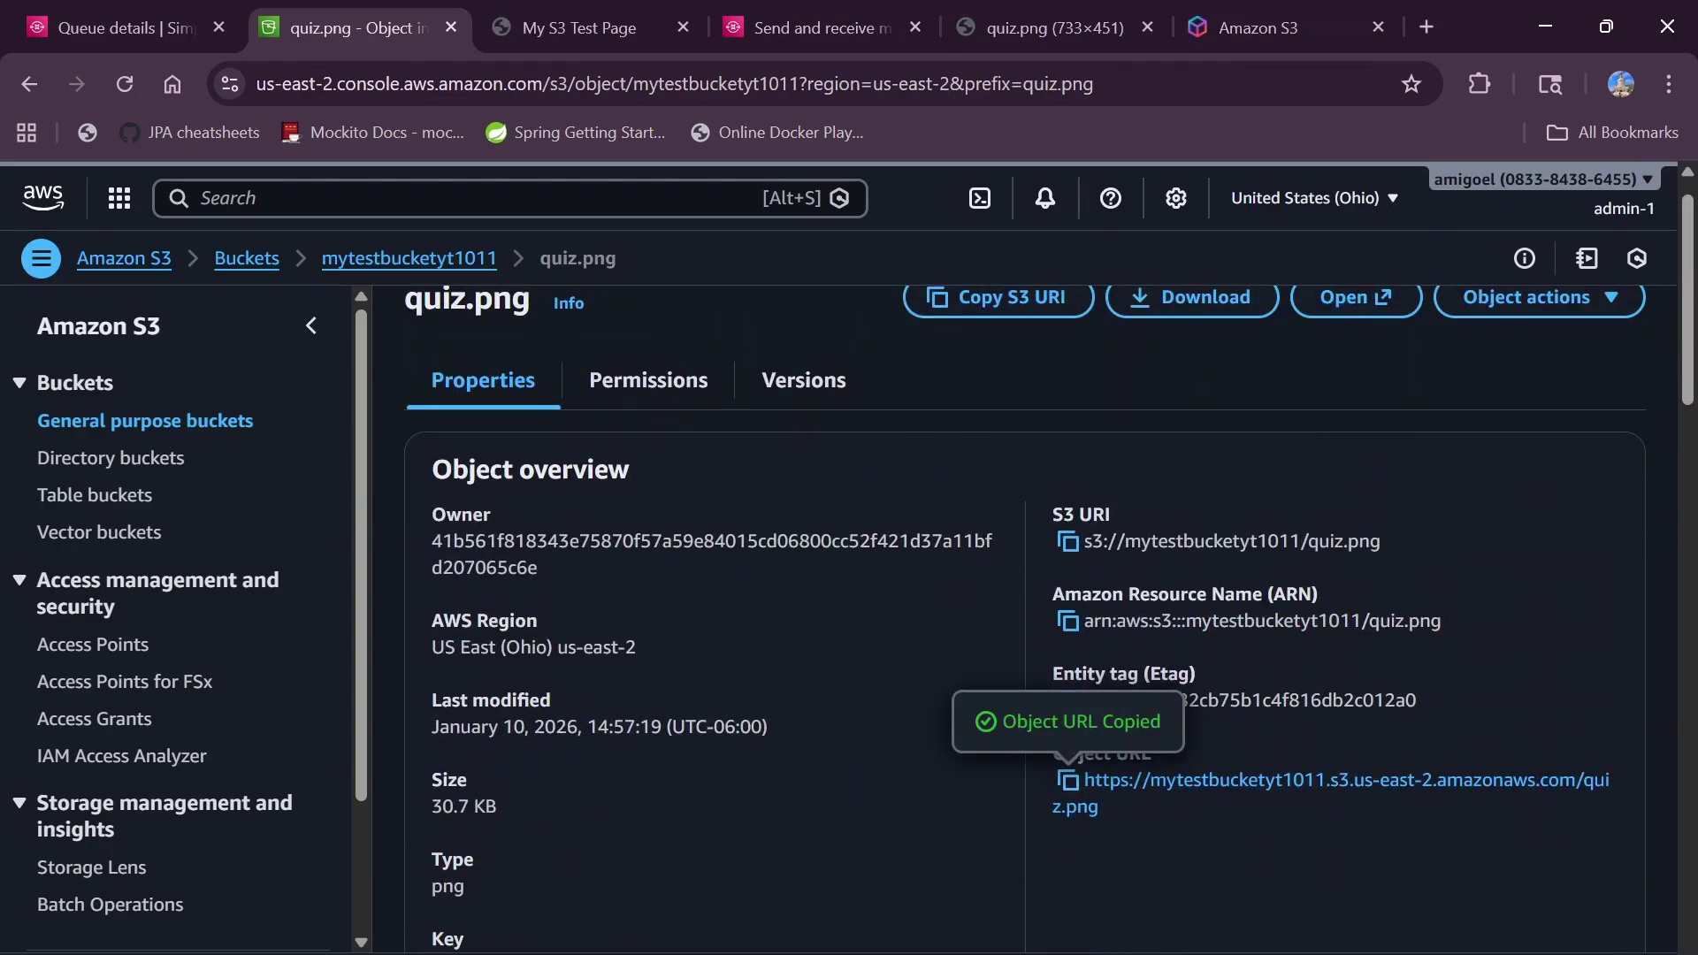
key(alt+Tab)
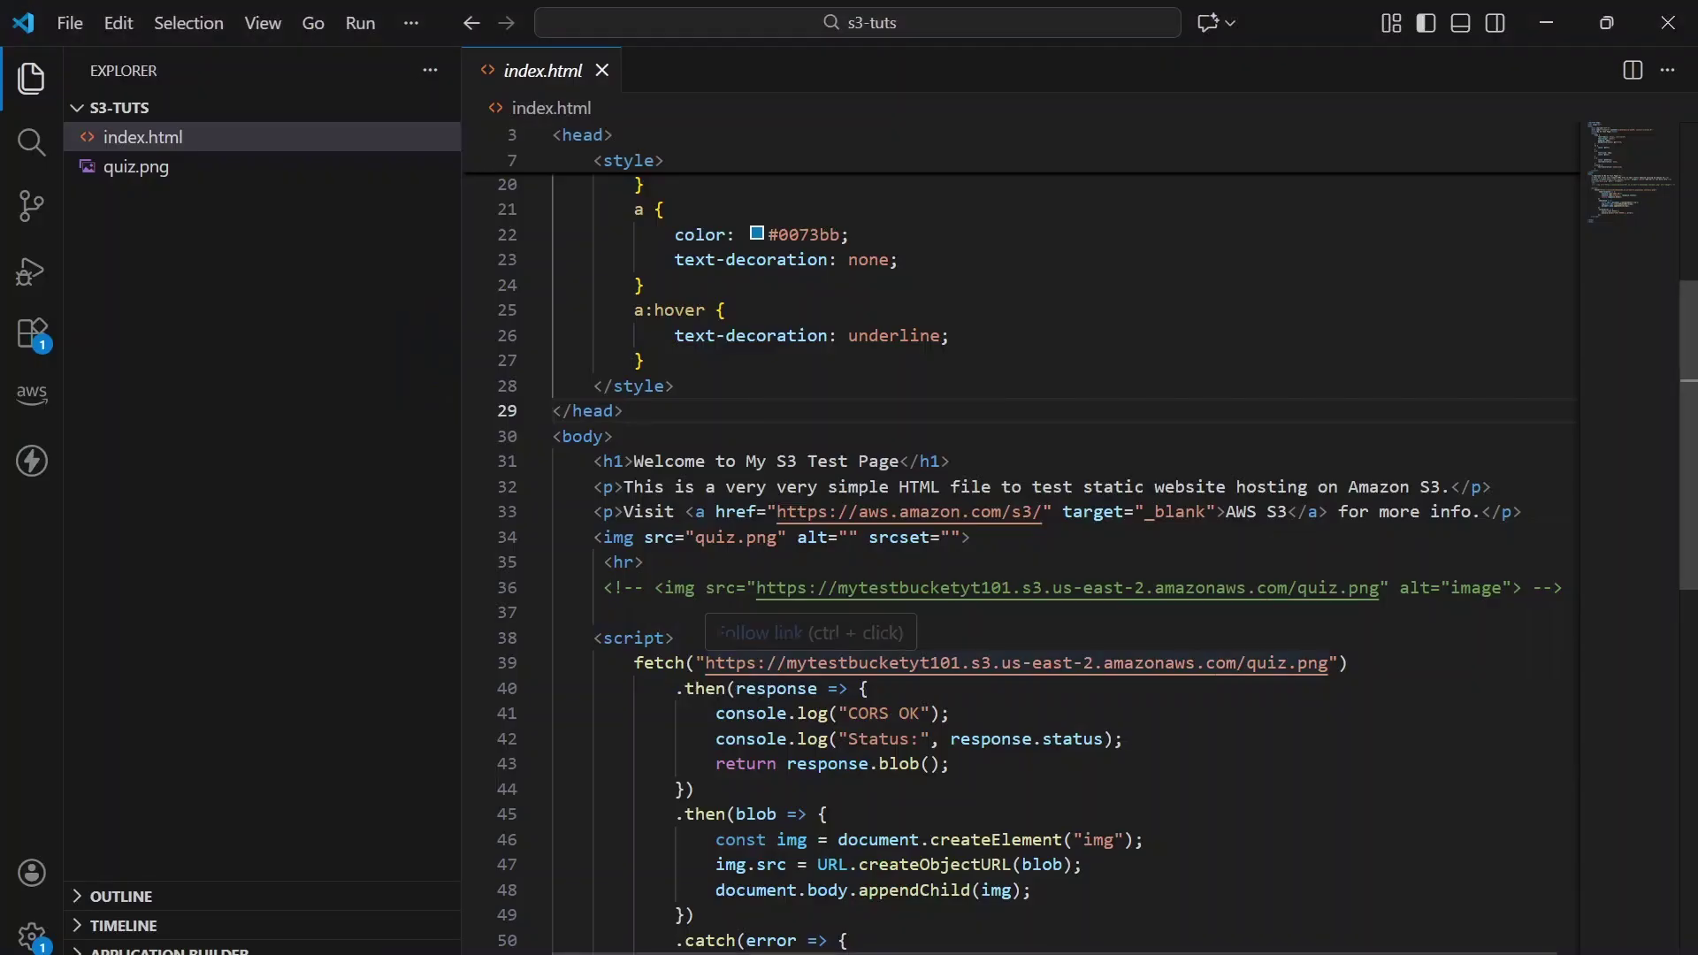
drag(705, 662, 1328, 663)
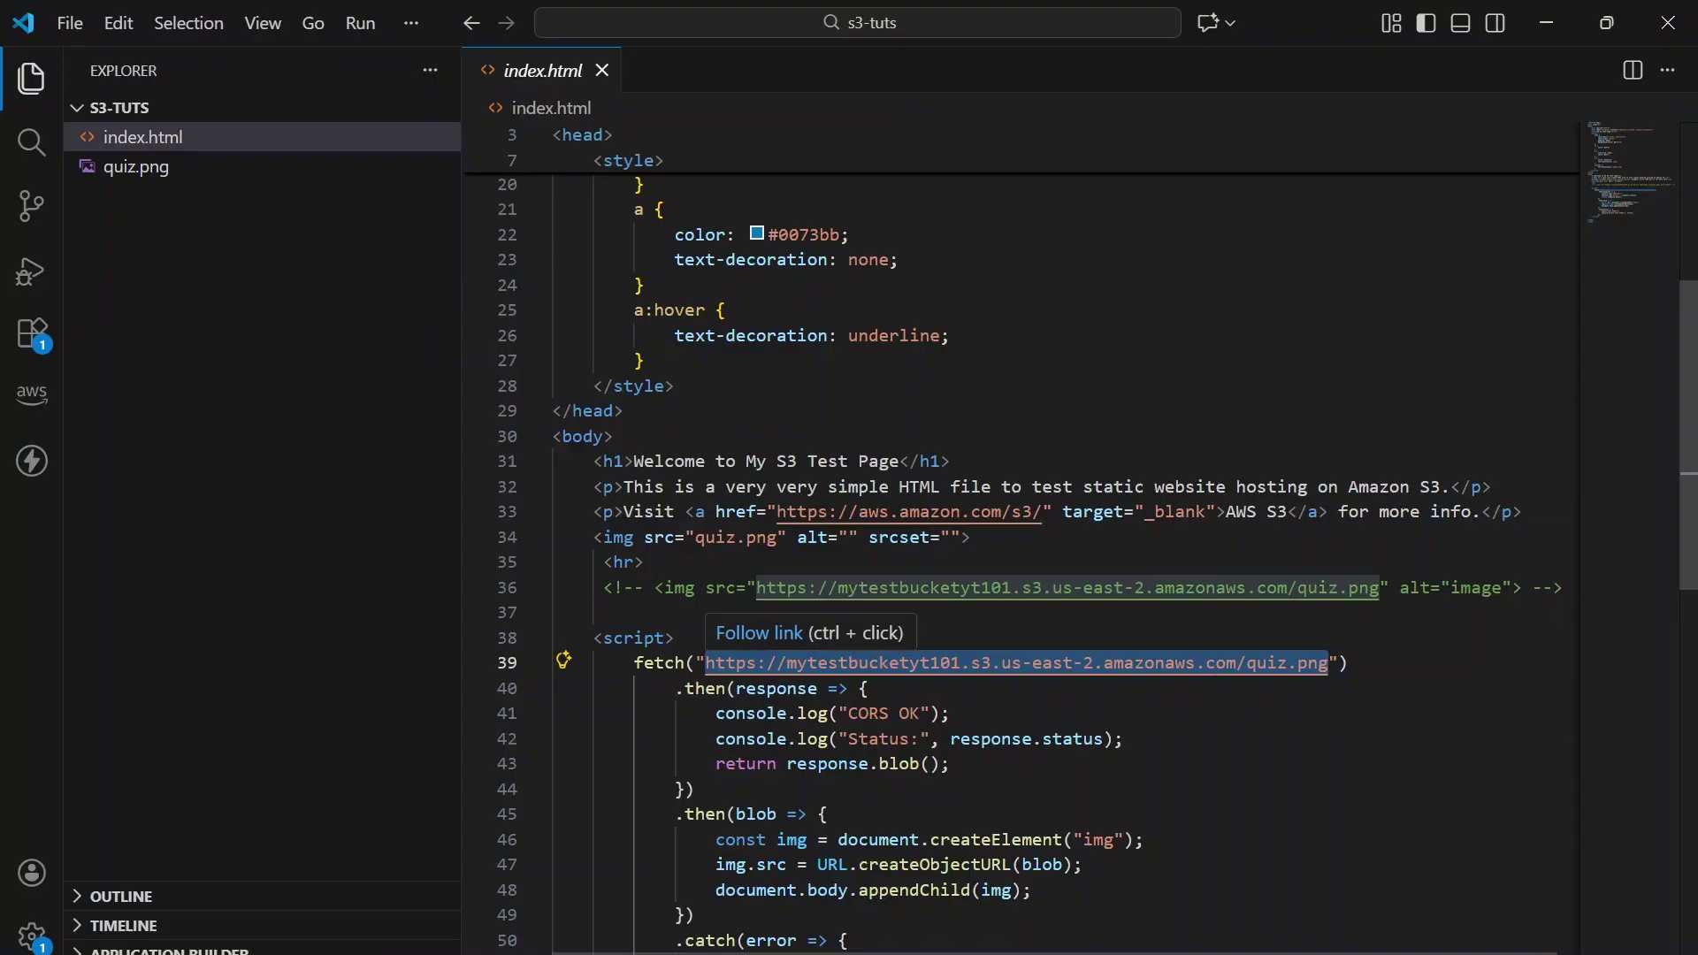
key(ctrl+v)
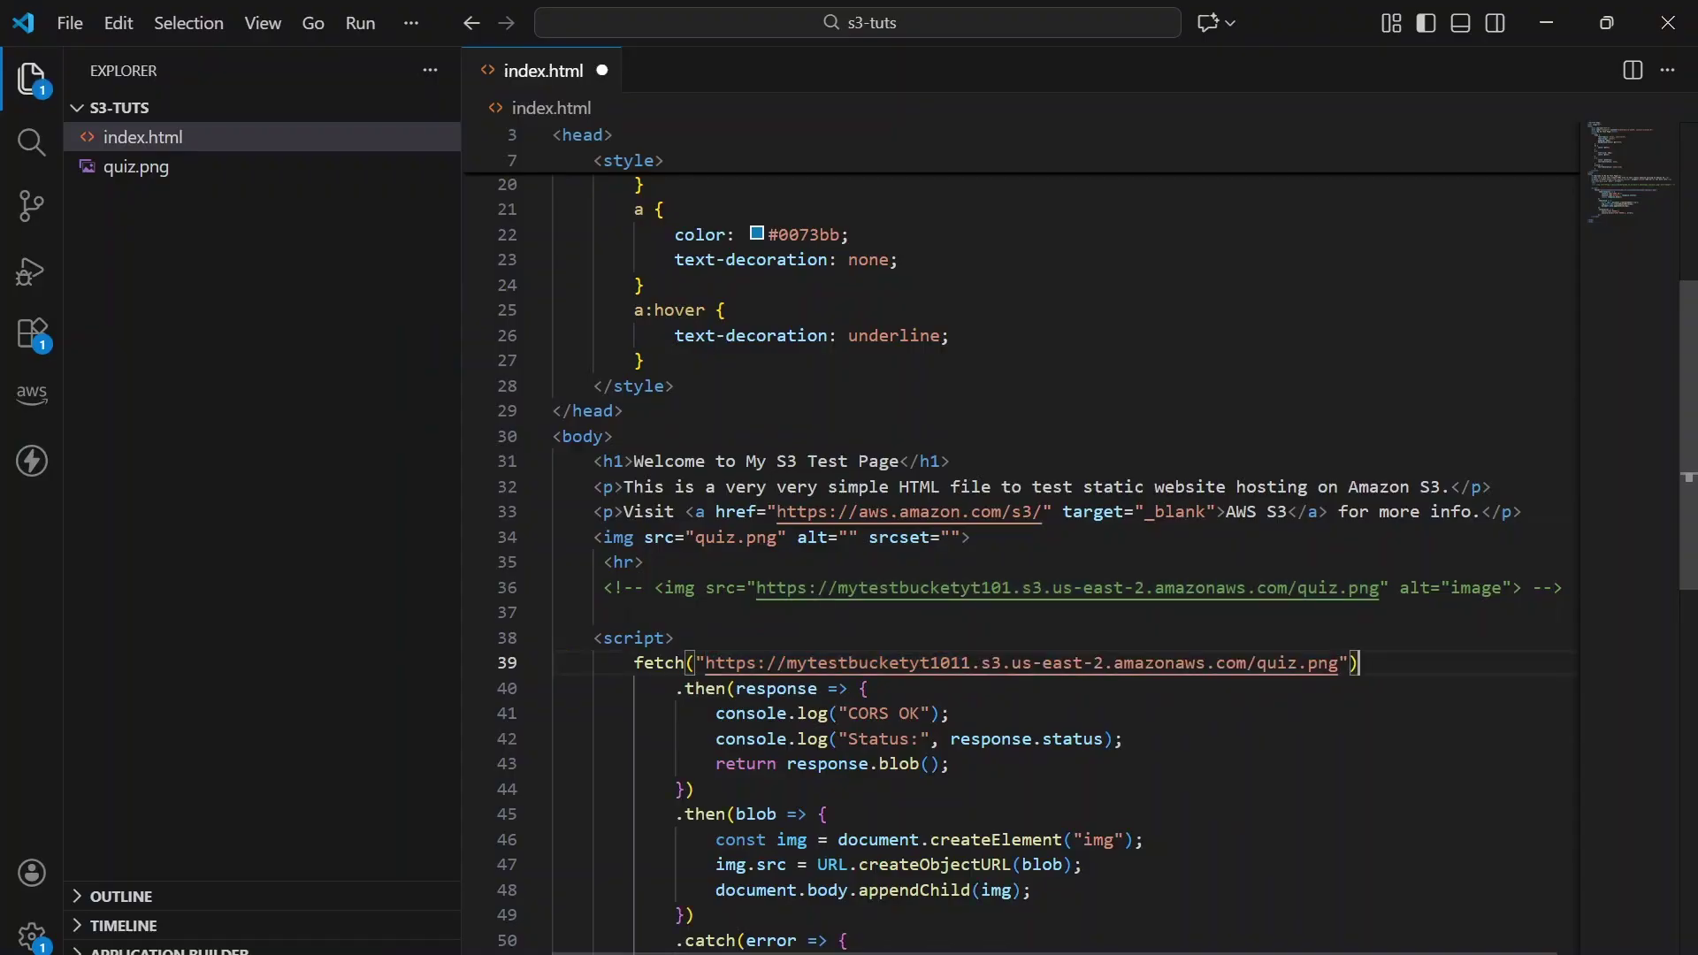
key(ctrl+s)
click(952, 764)
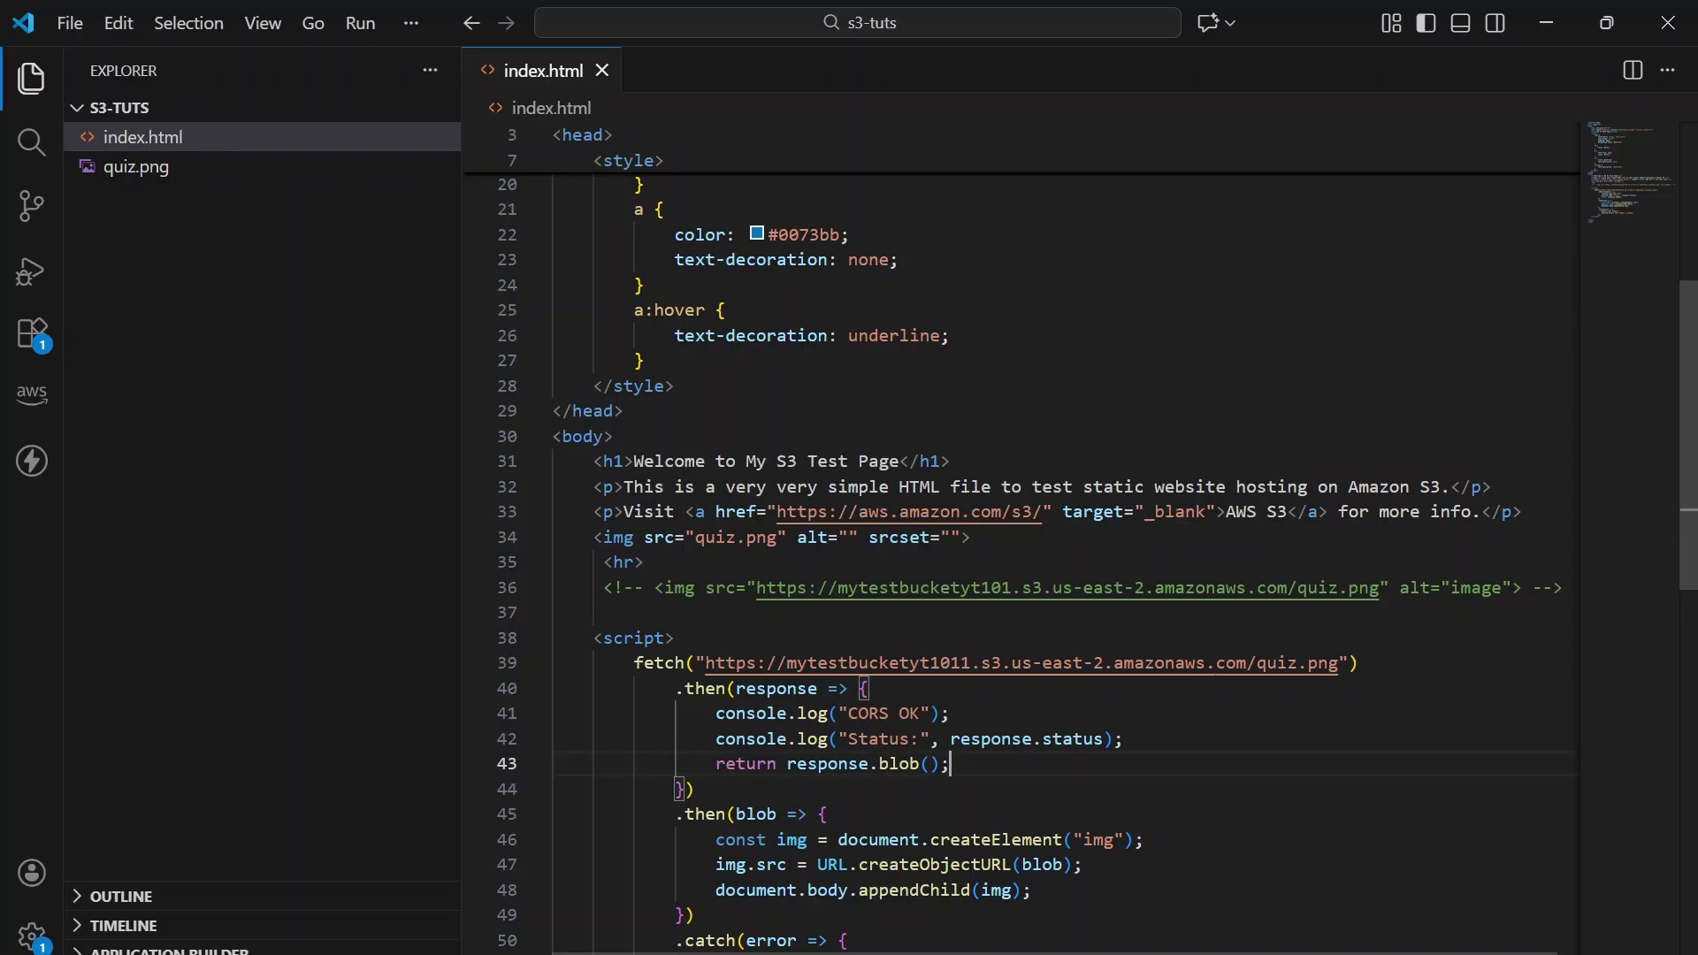
- Return to the S3 console and upload the updated index.html from the s3-tuts folder to the mytestbucketyt1011 bucket
mouse_move(1044, 947)
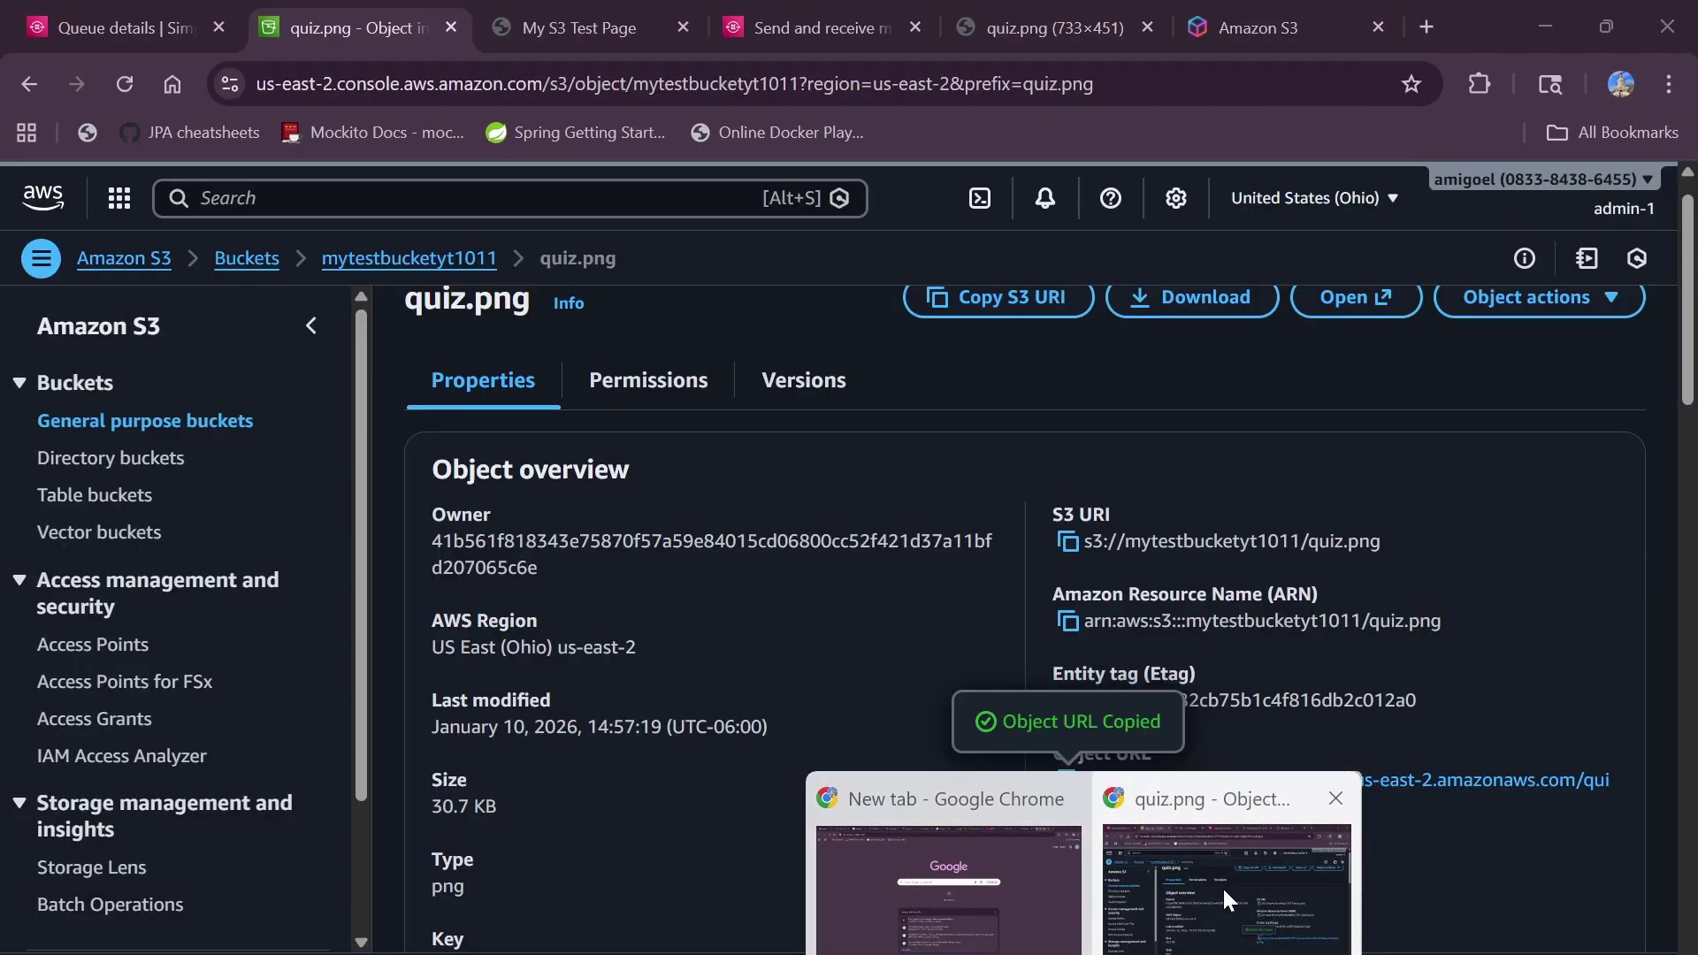
click(1223, 886)
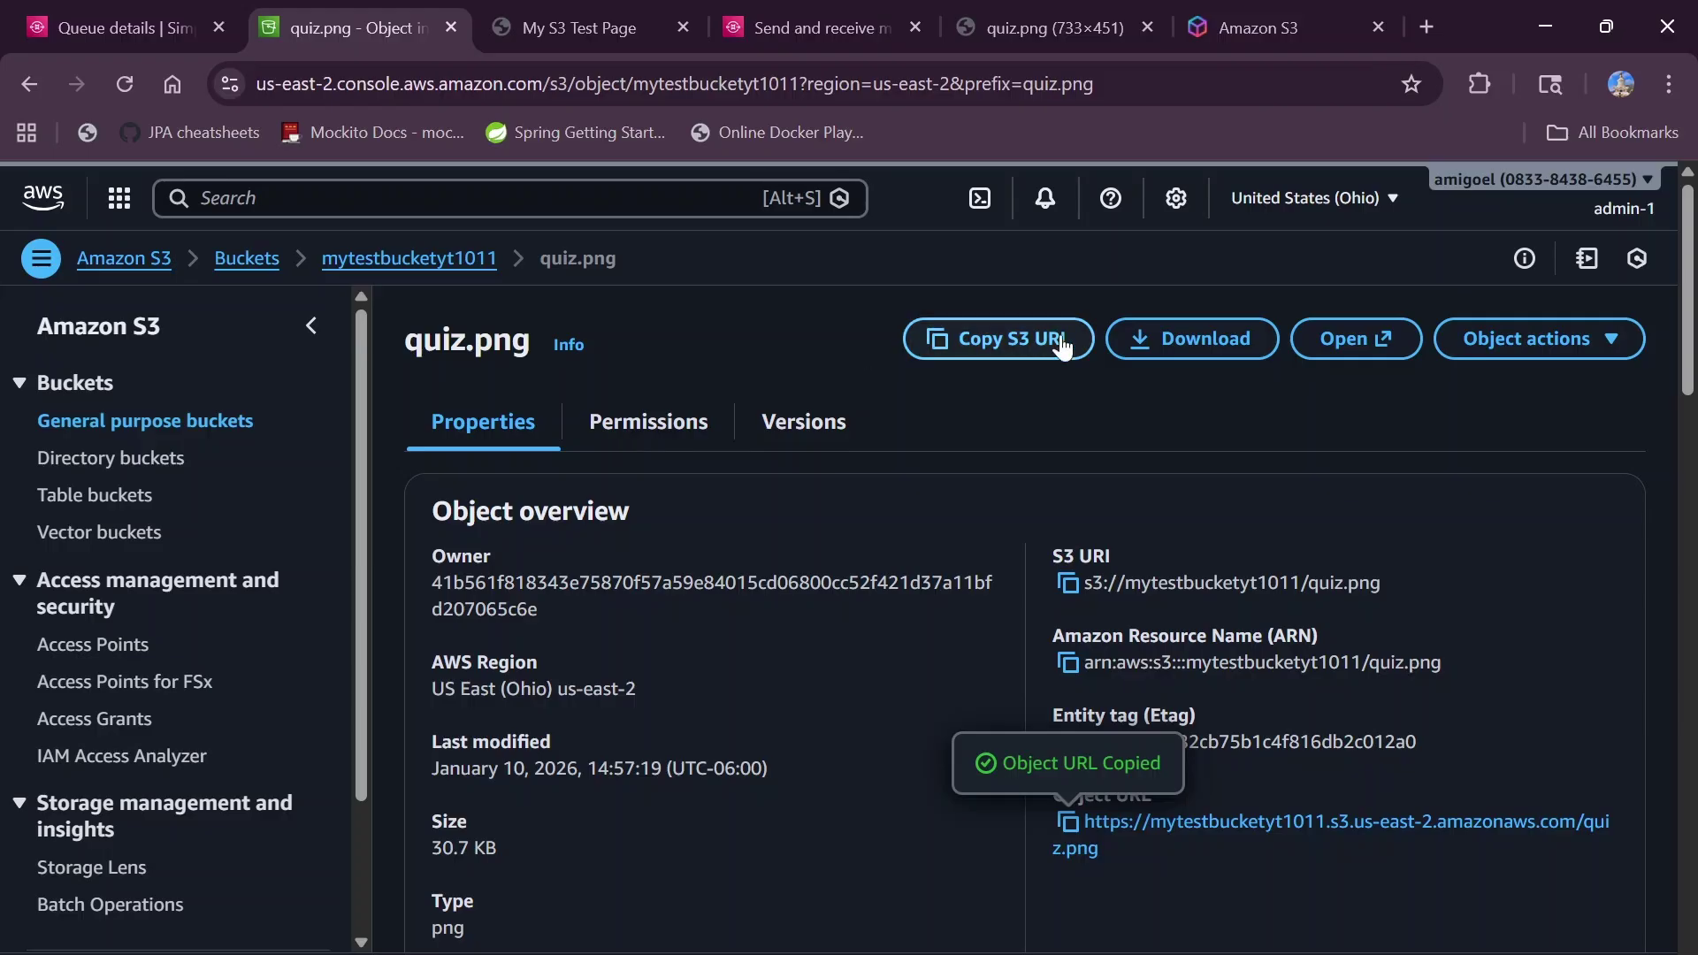
click(380, 258)
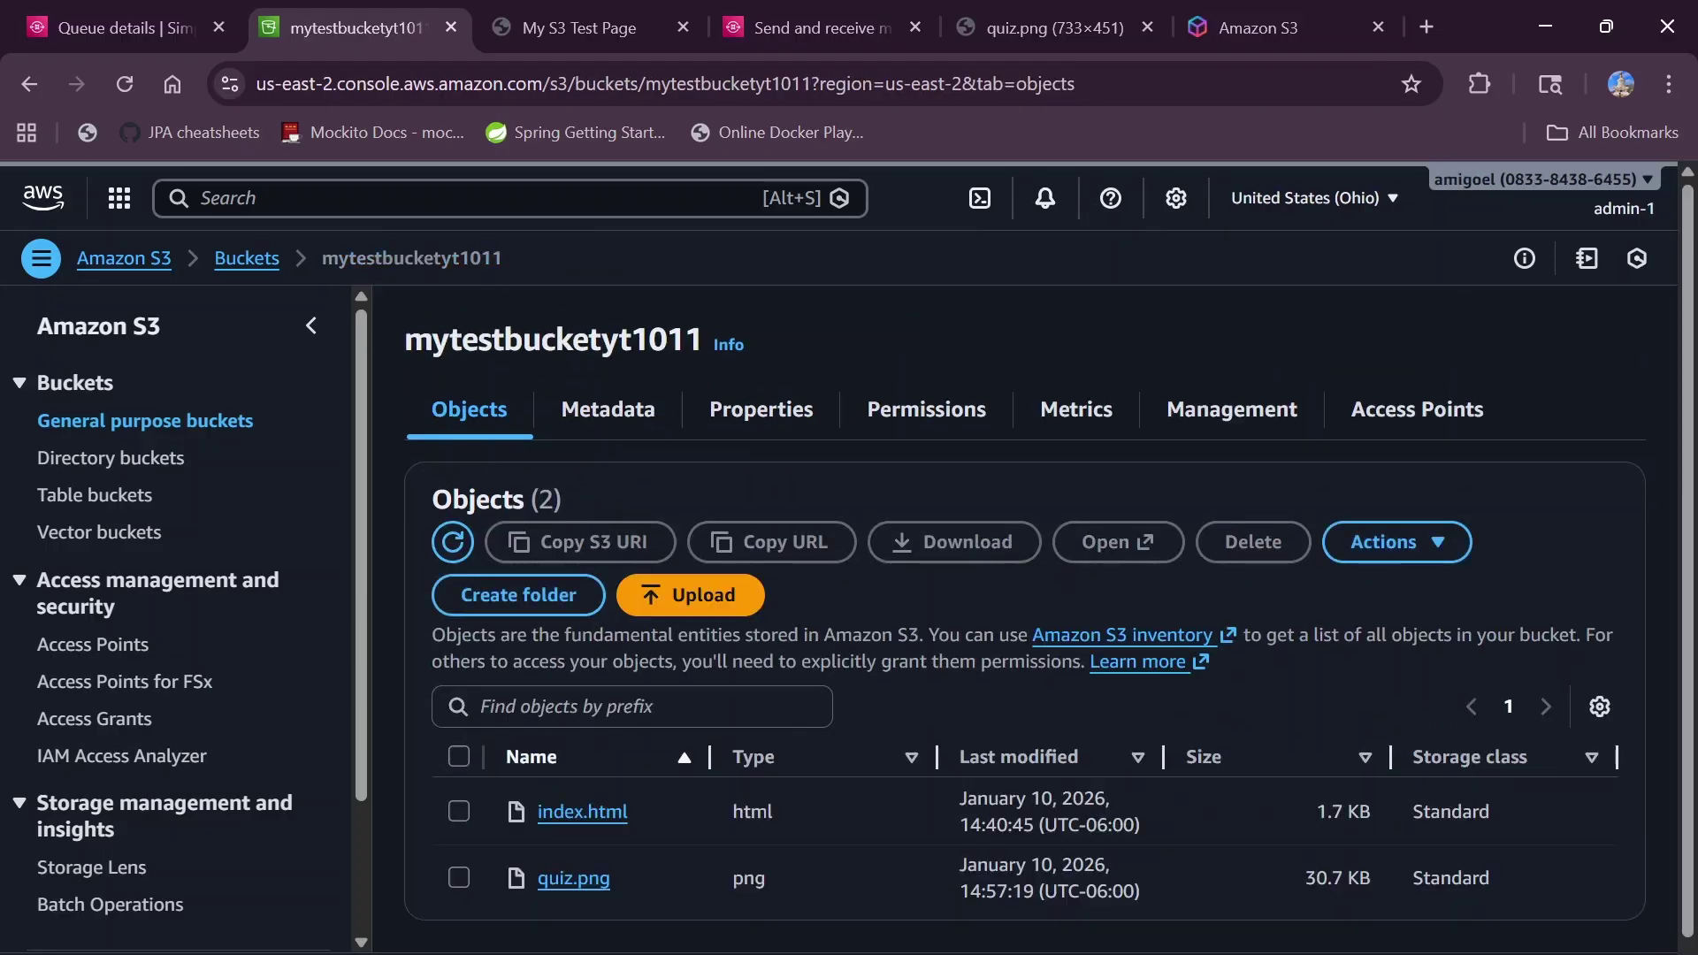
click(694, 595)
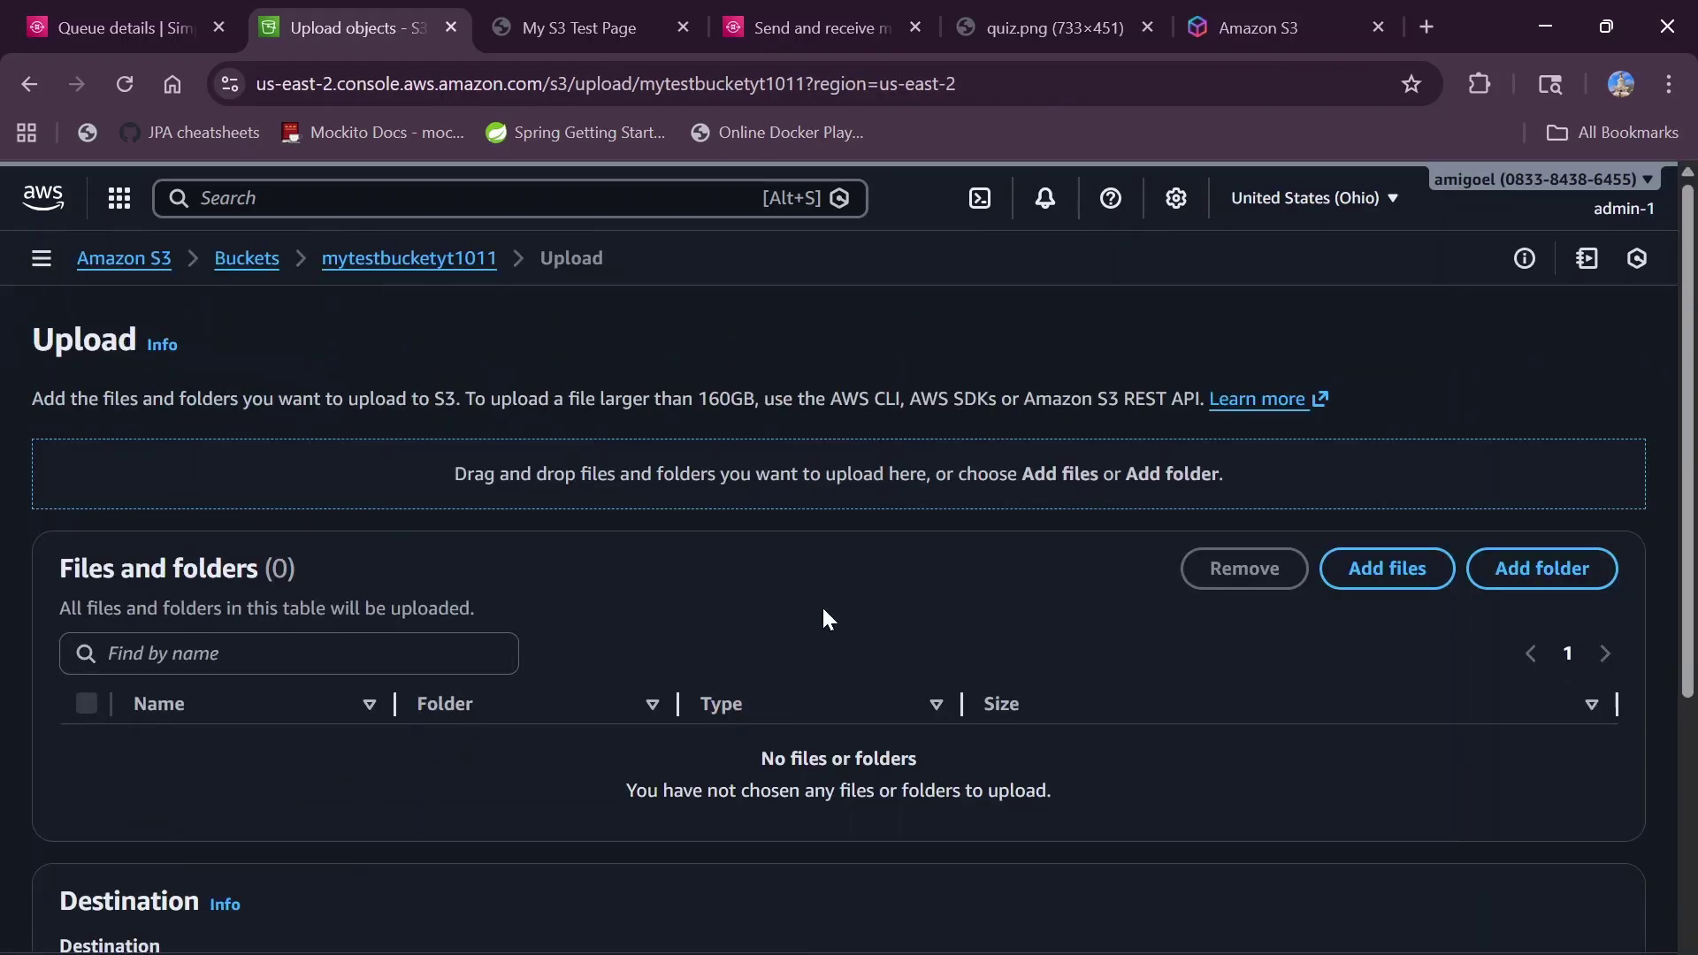
click(1380, 574)
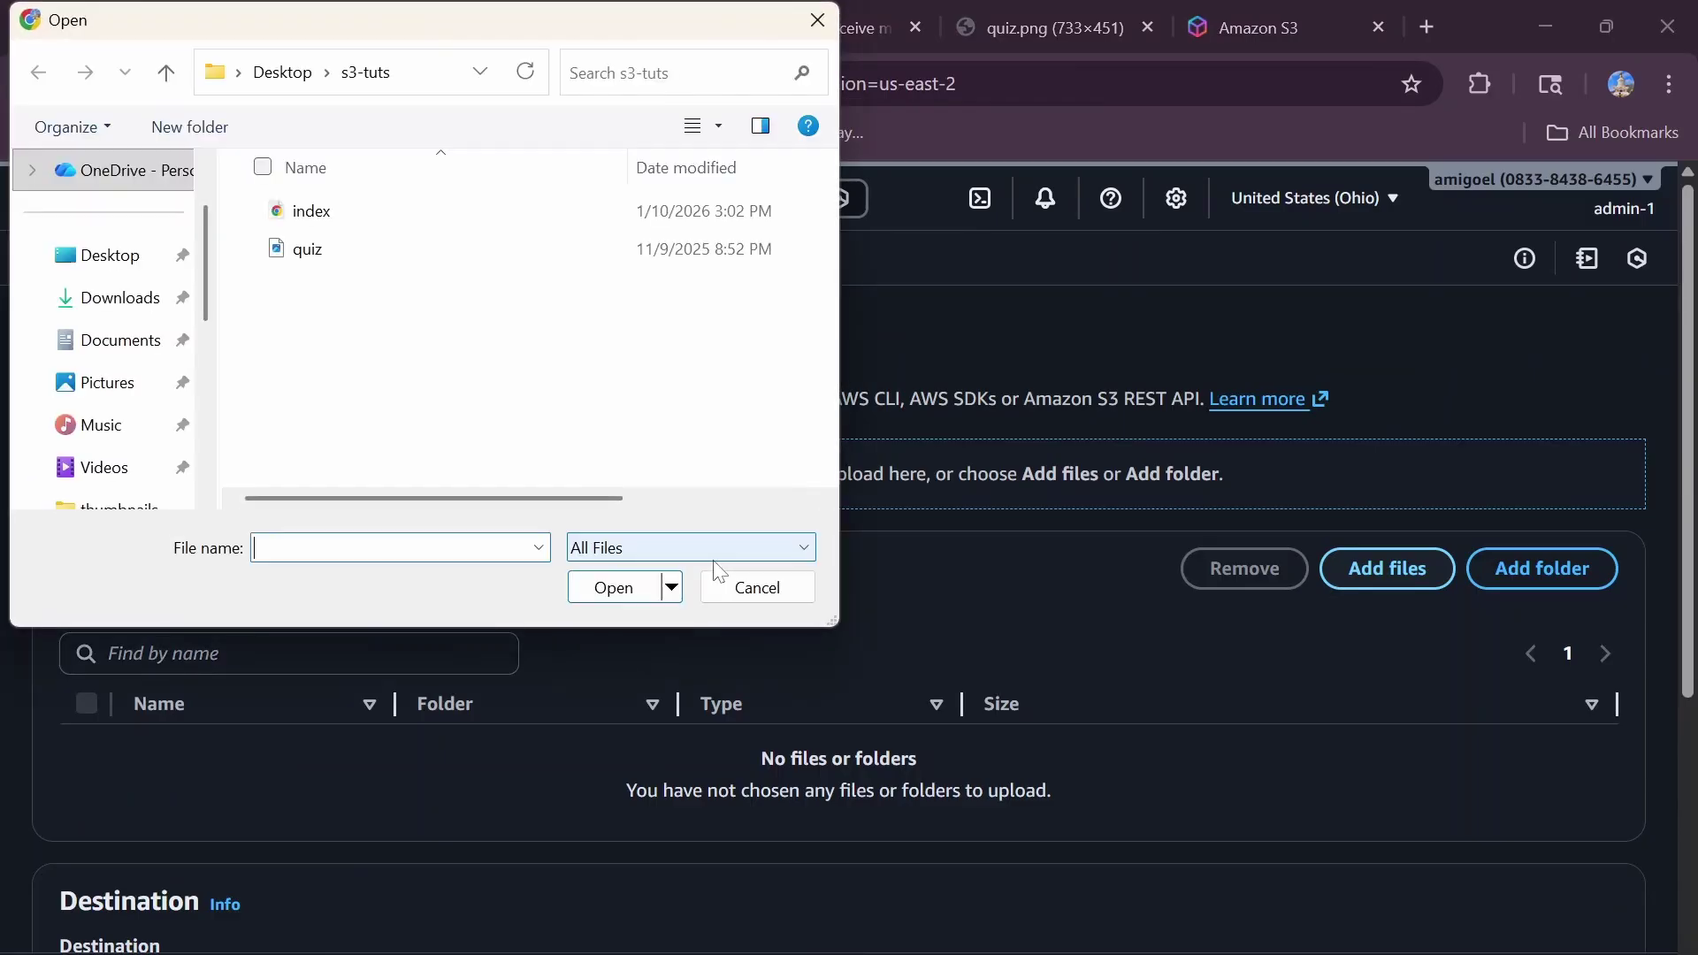
click(309, 210)
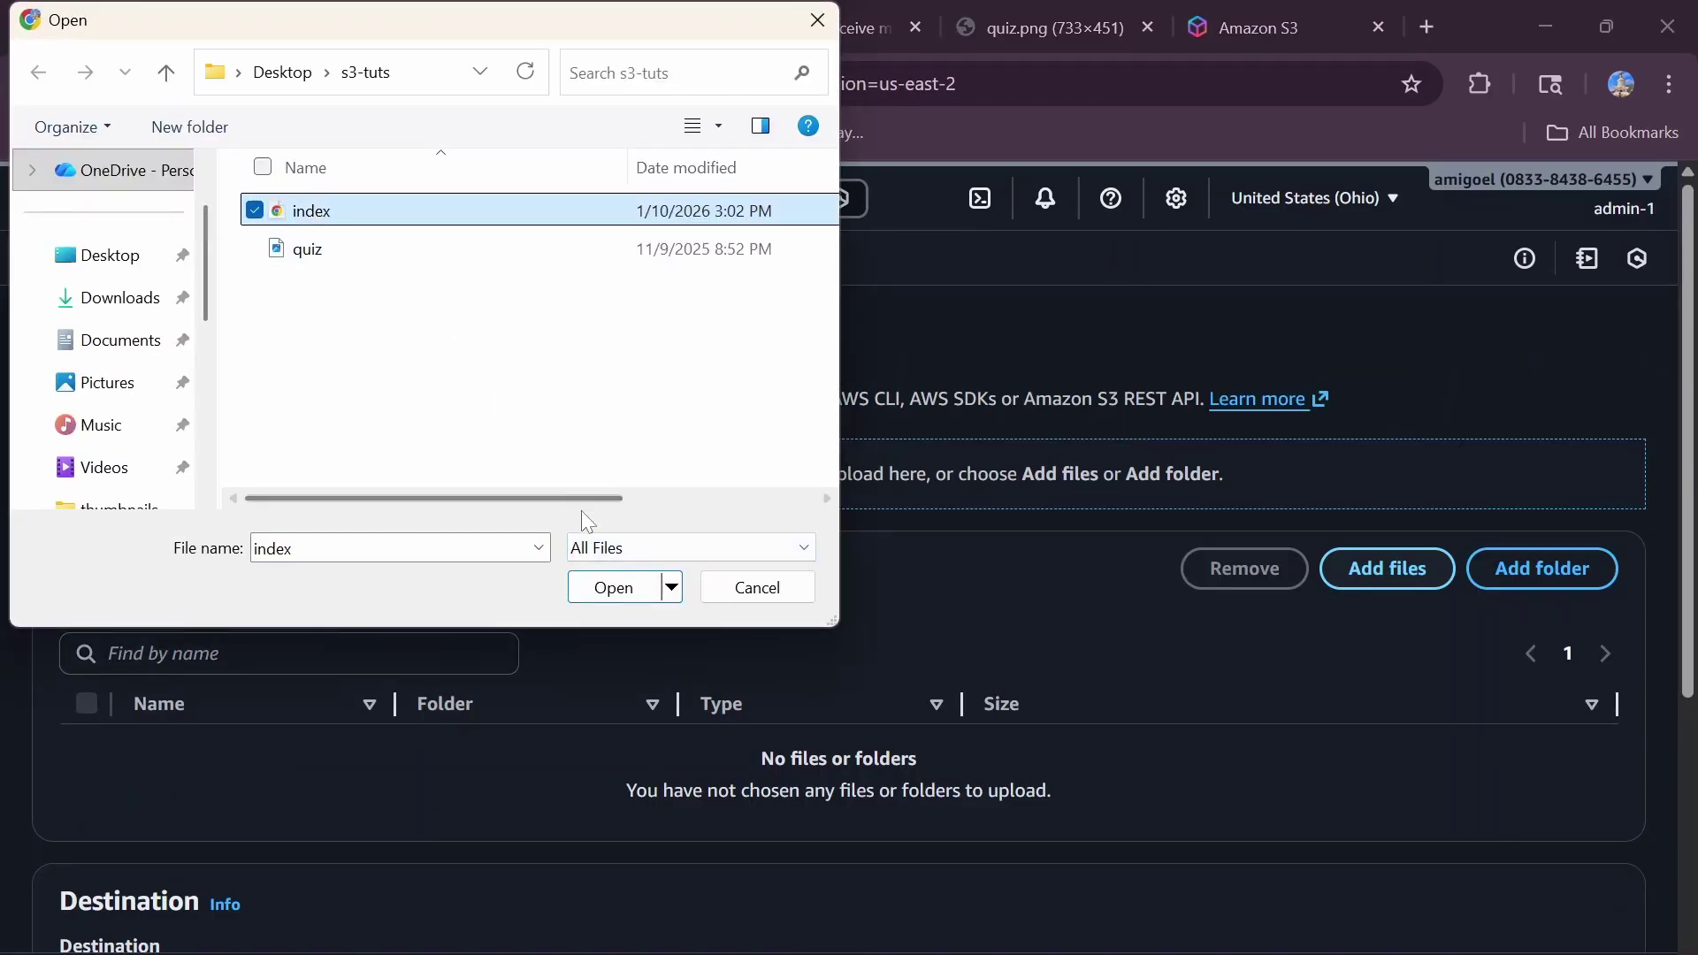
click(616, 591)
scroll(1146, 659, down, 4)
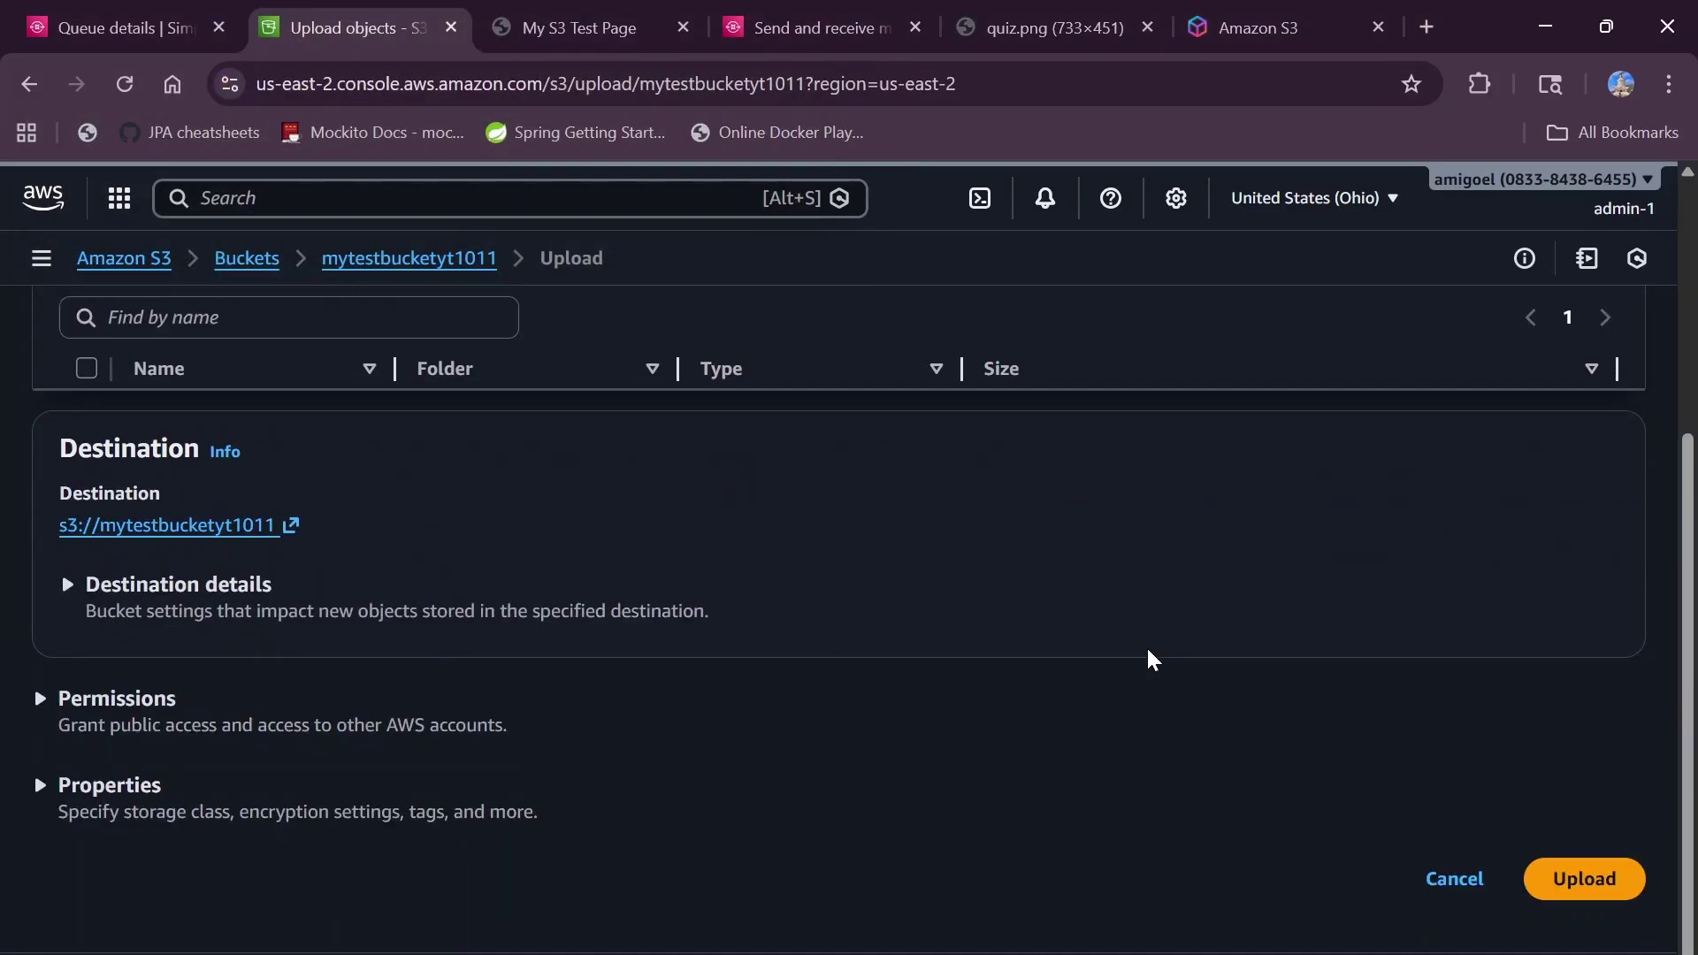
click(1559, 871)
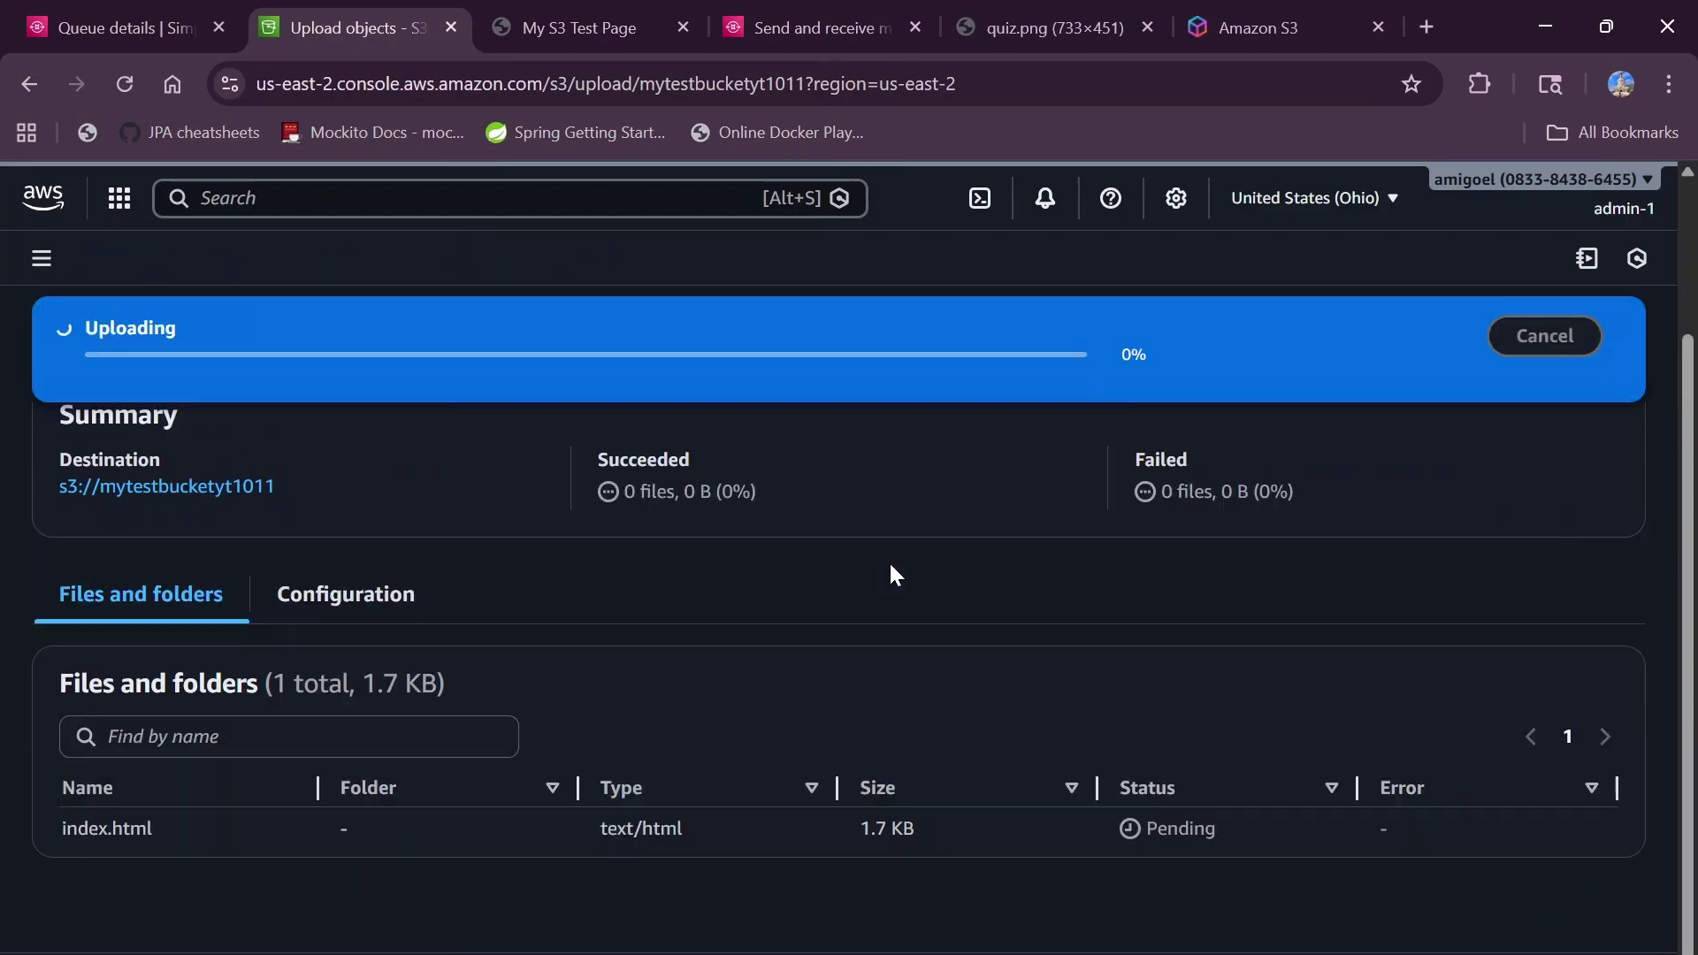
scroll(1027, 659, up, 3)
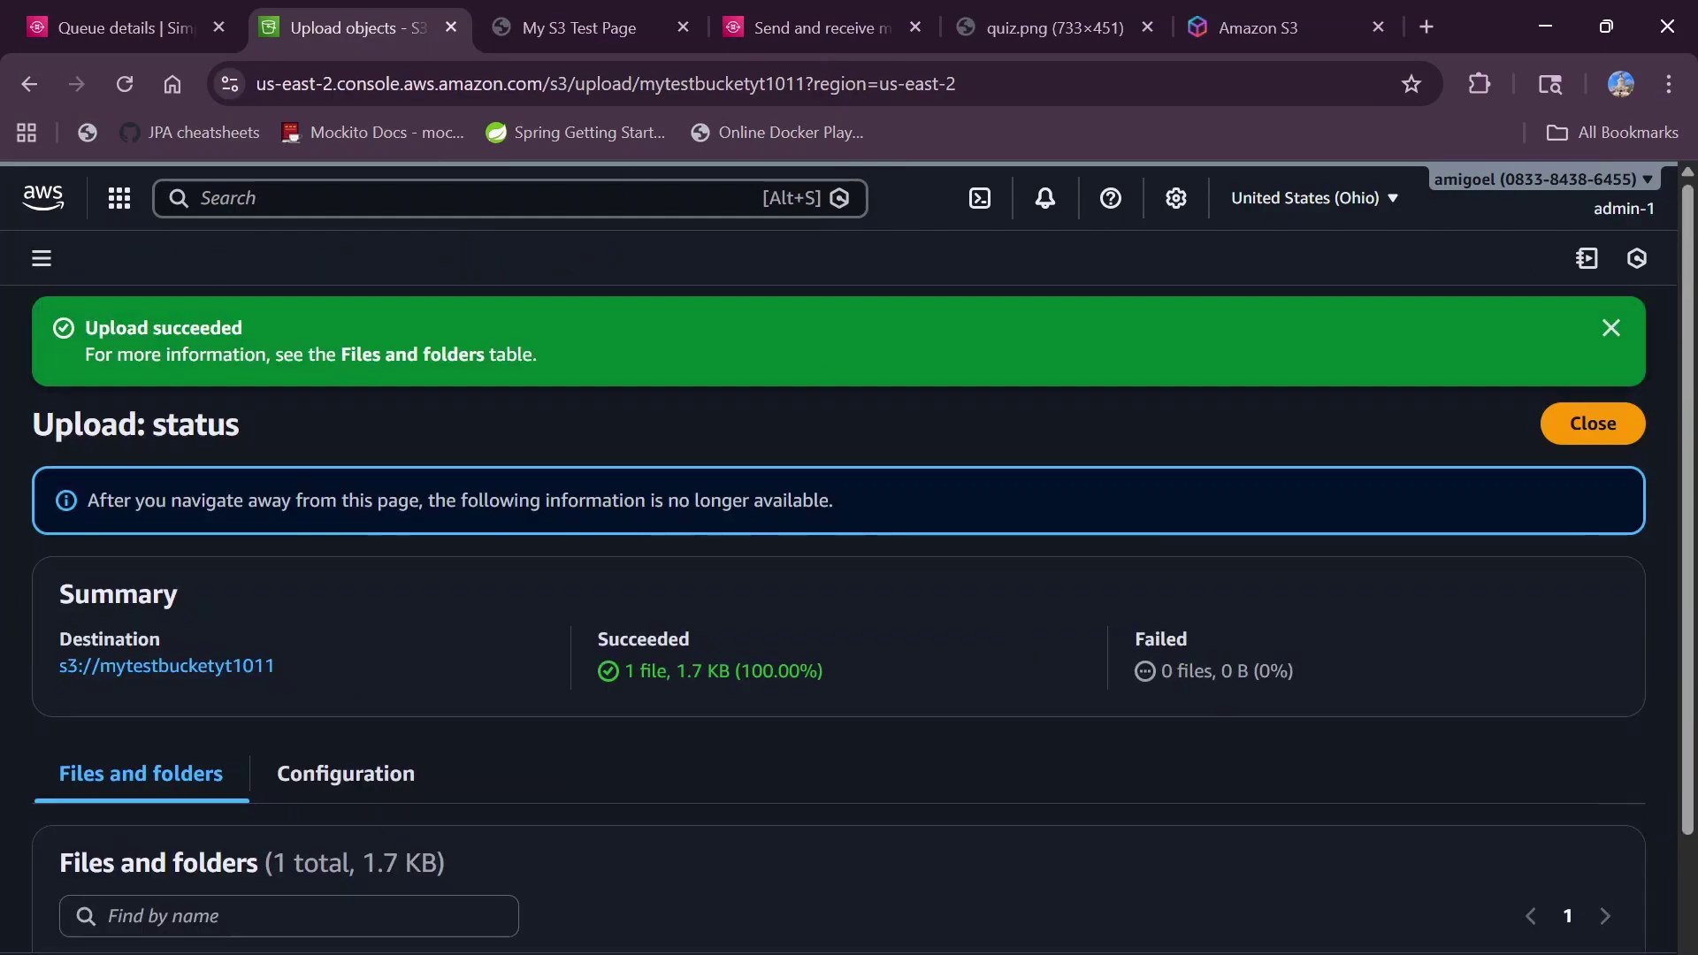
- Reload the hosted test page, dismiss its alert, review the console errors for the quiz.png request, and clear the console
click(579, 28)
click(125, 83)
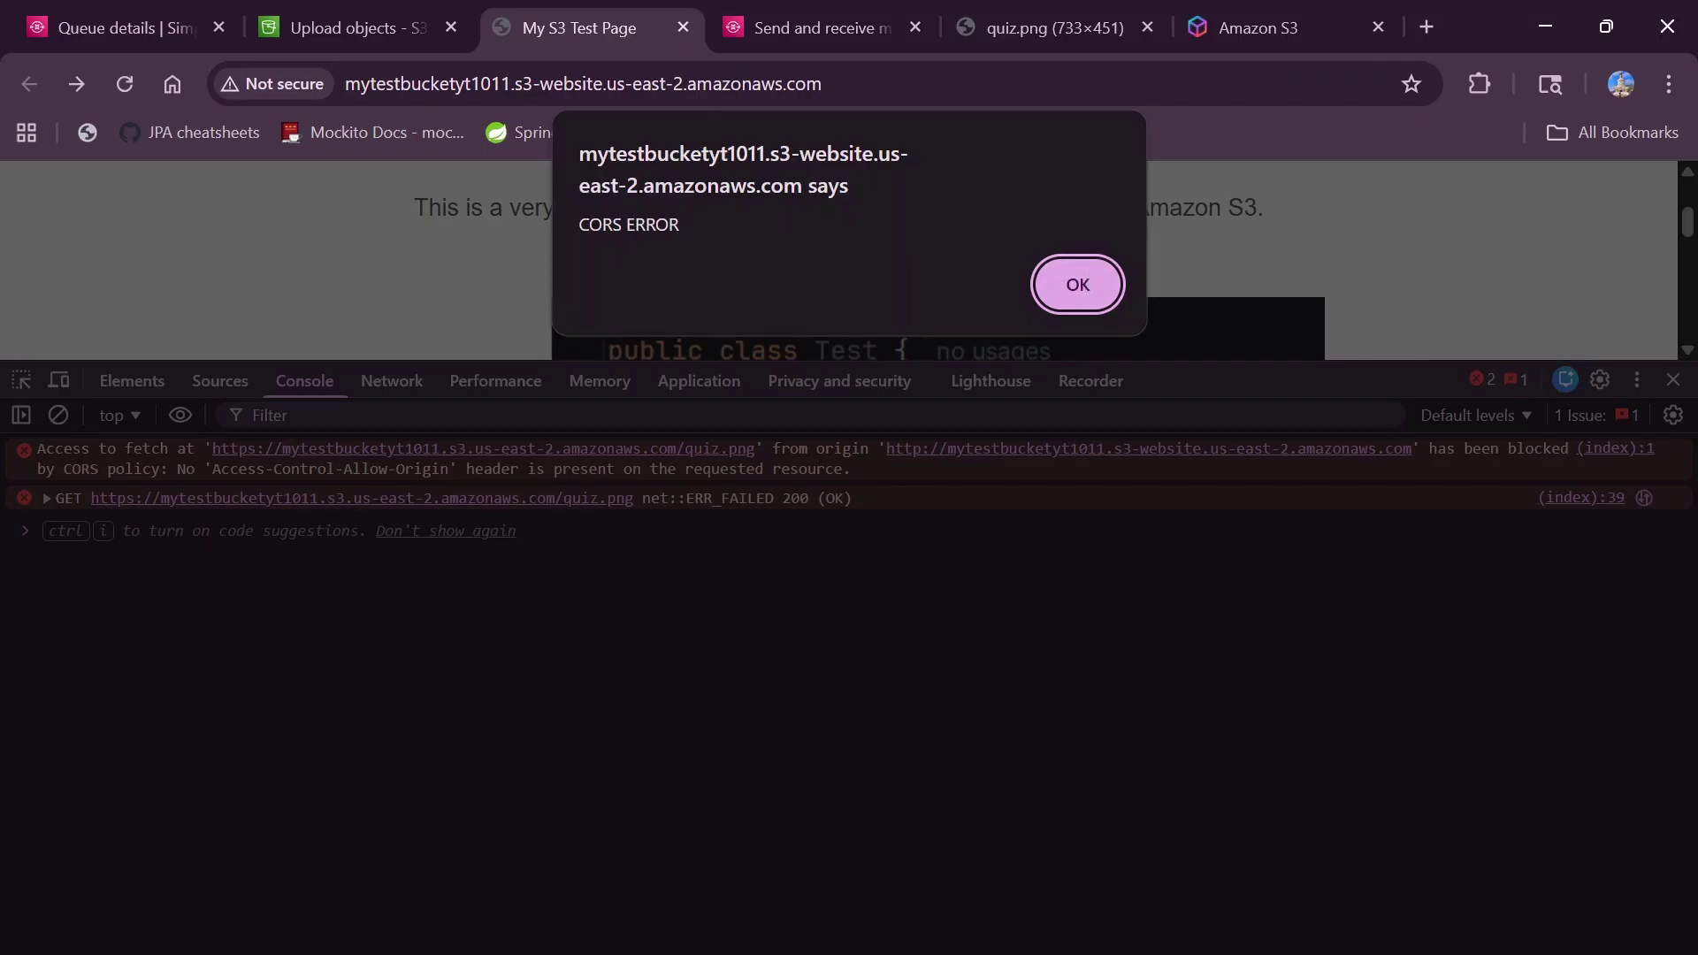
click(1078, 283)
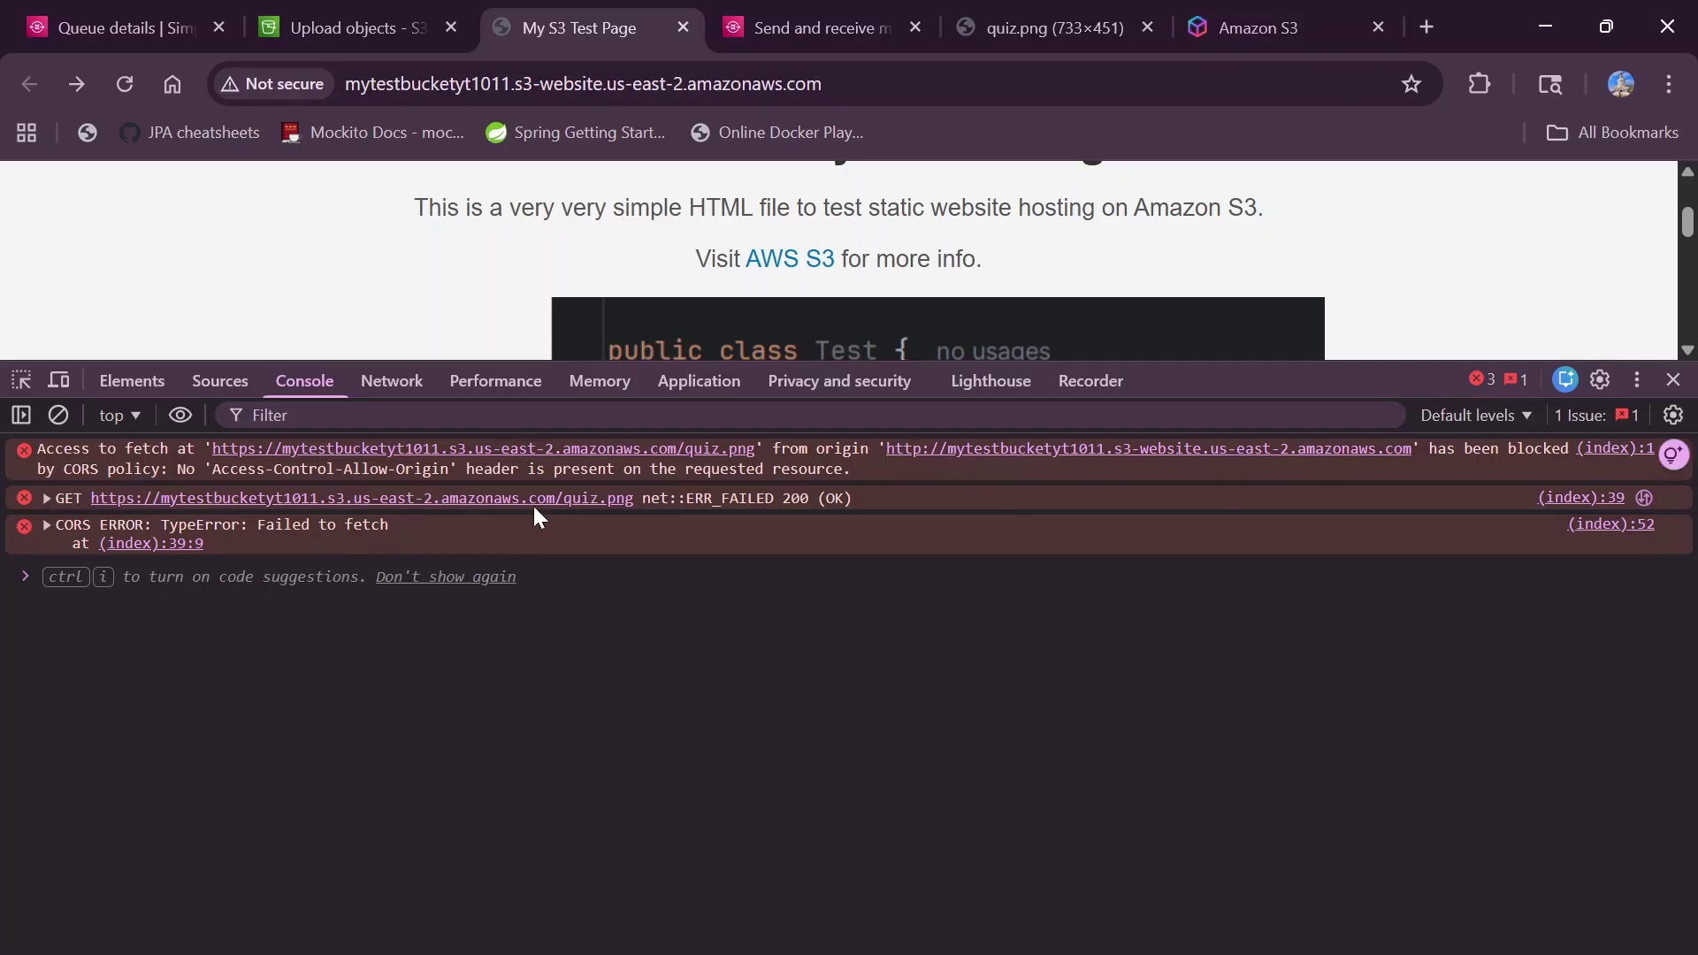
click(55, 416)
- Switch to VS Code and open index.html with Live Server in the browser at localhost:3000
key(alt+Tab)
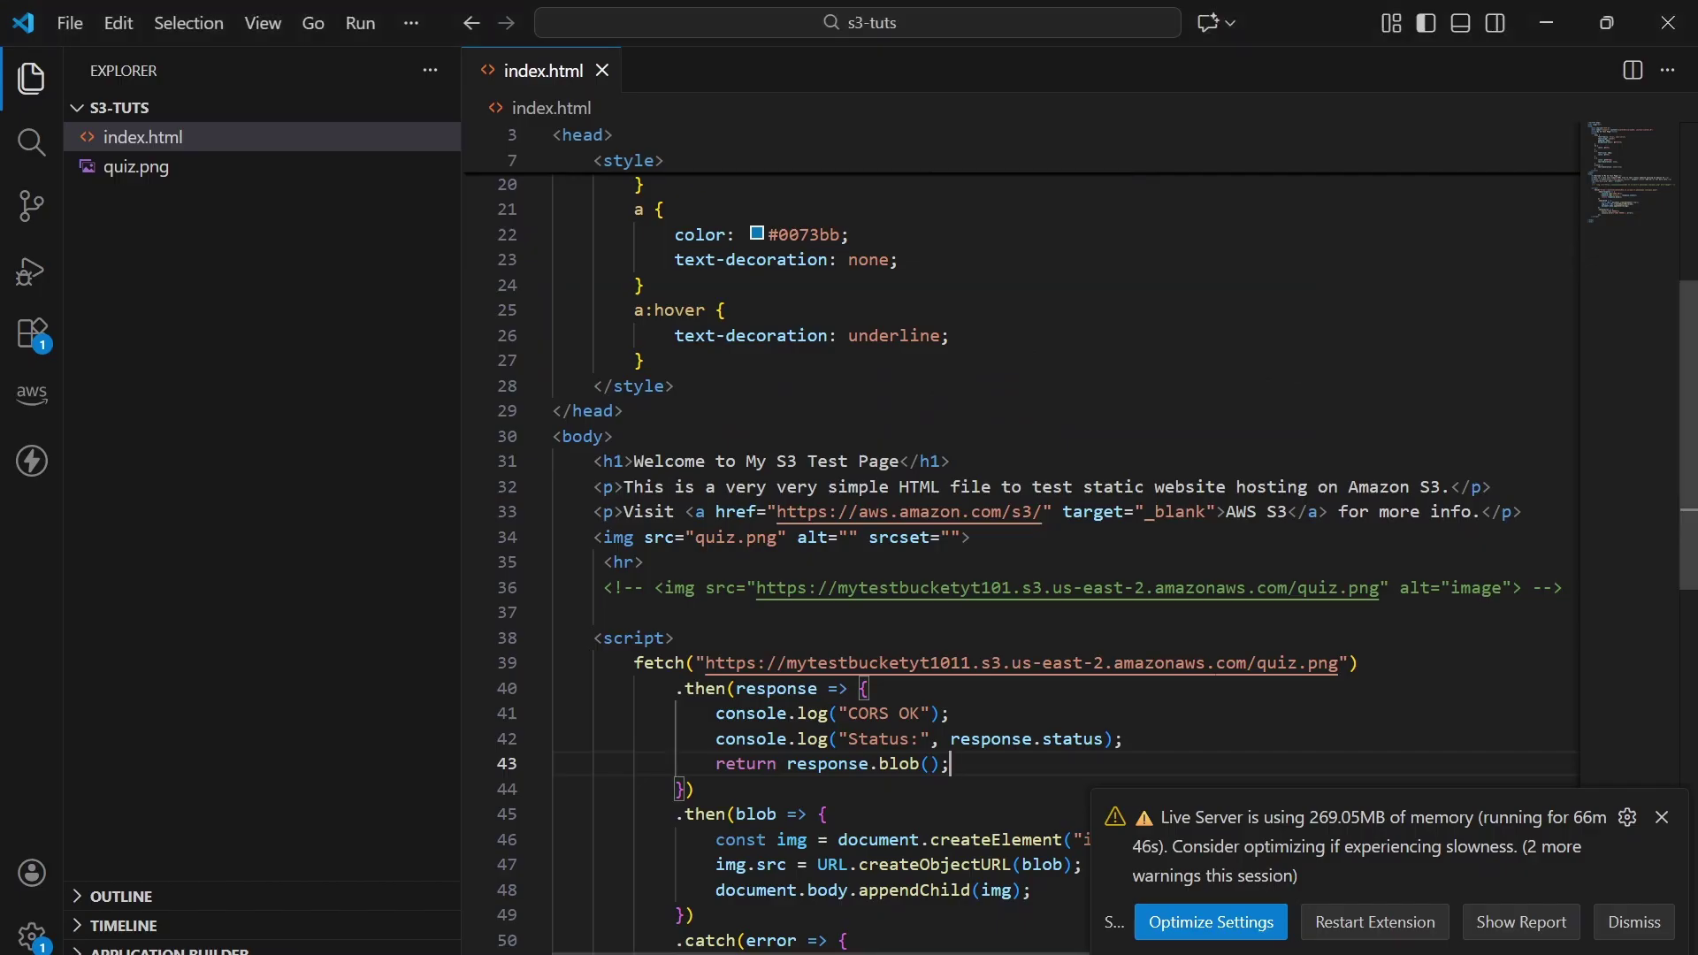
right_click(739, 295)
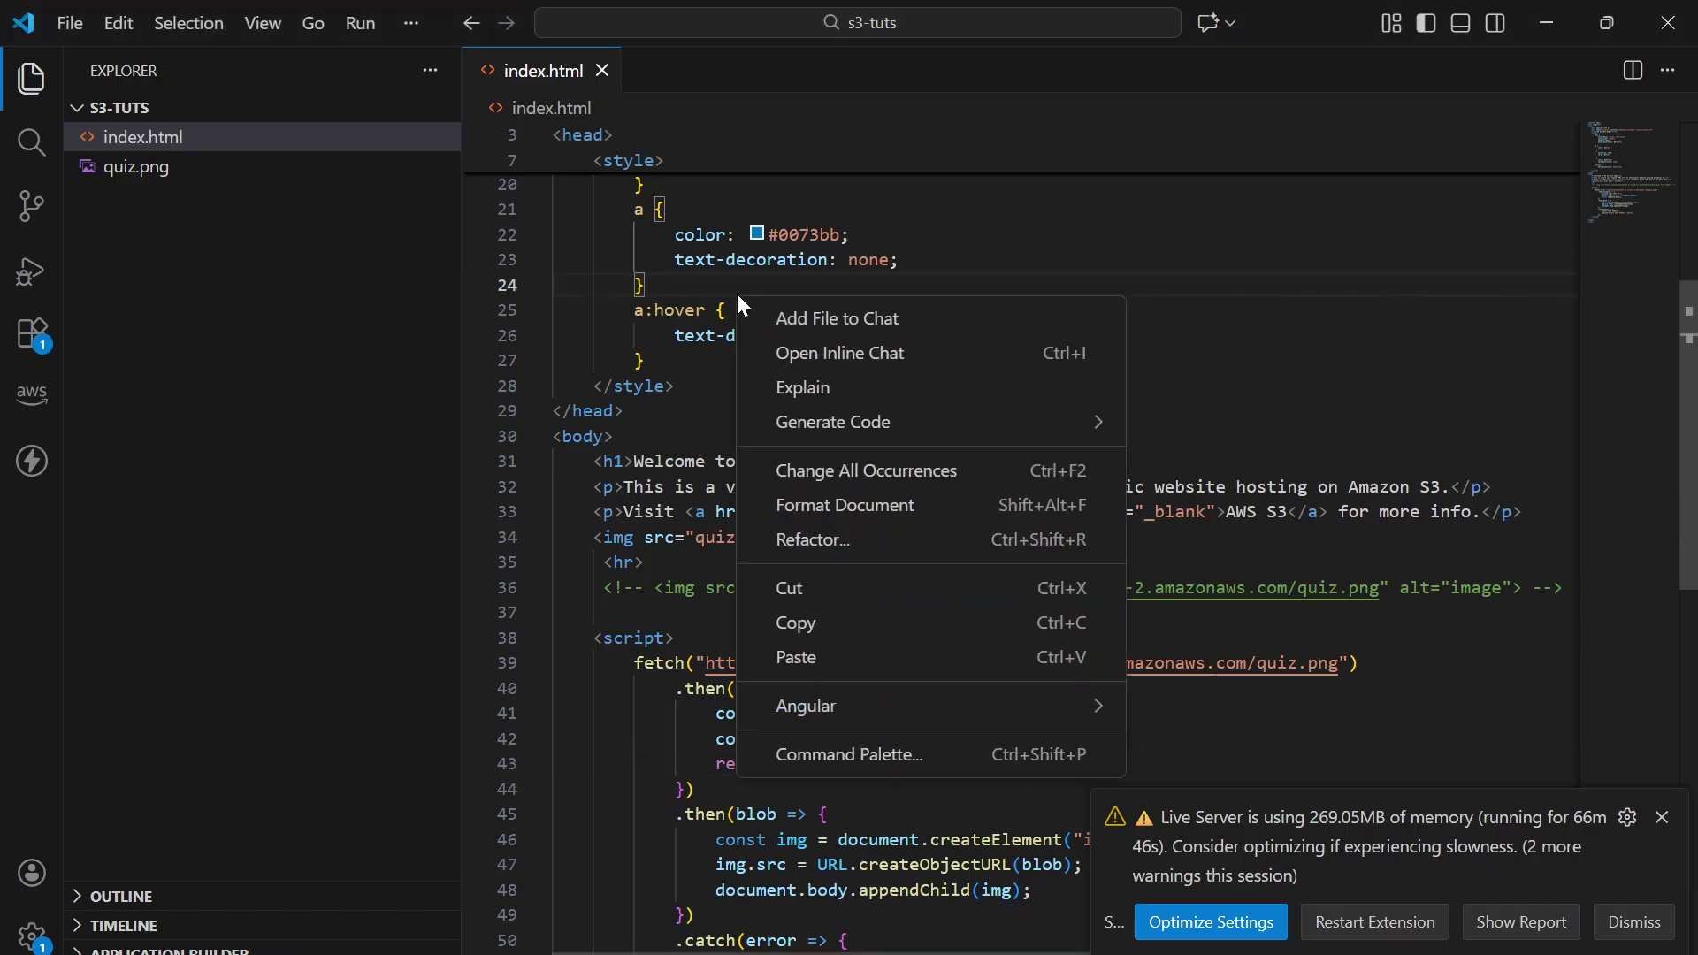
click(165, 142)
right_click(163, 139)
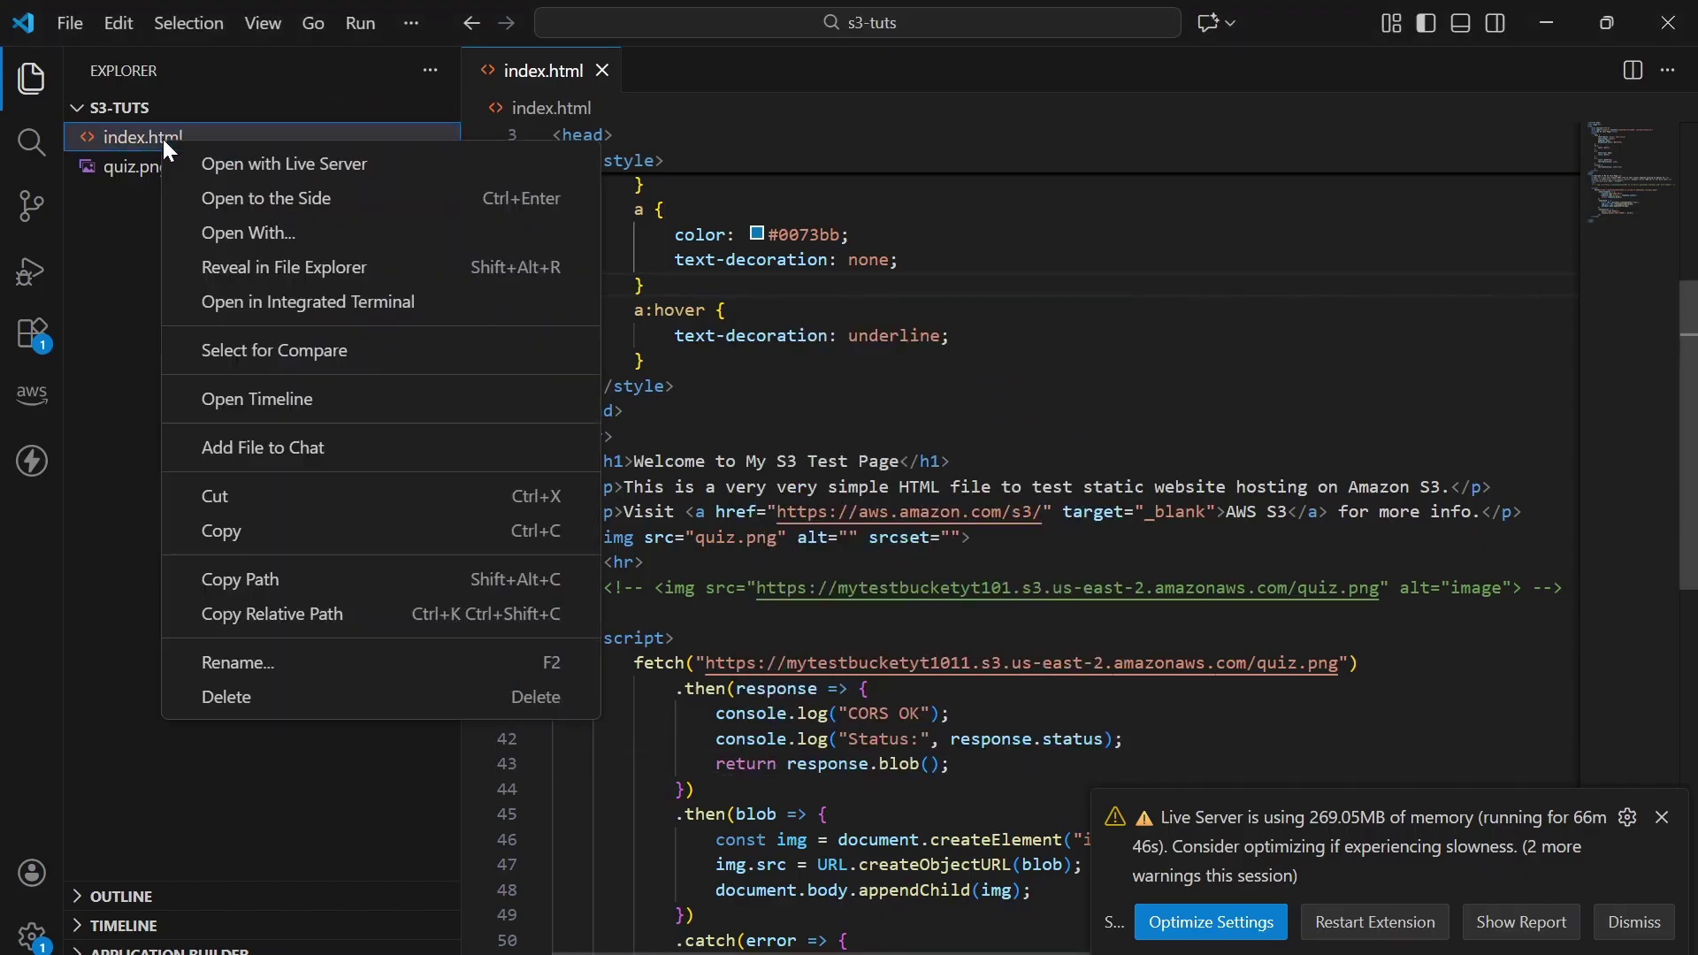
click(319, 168)
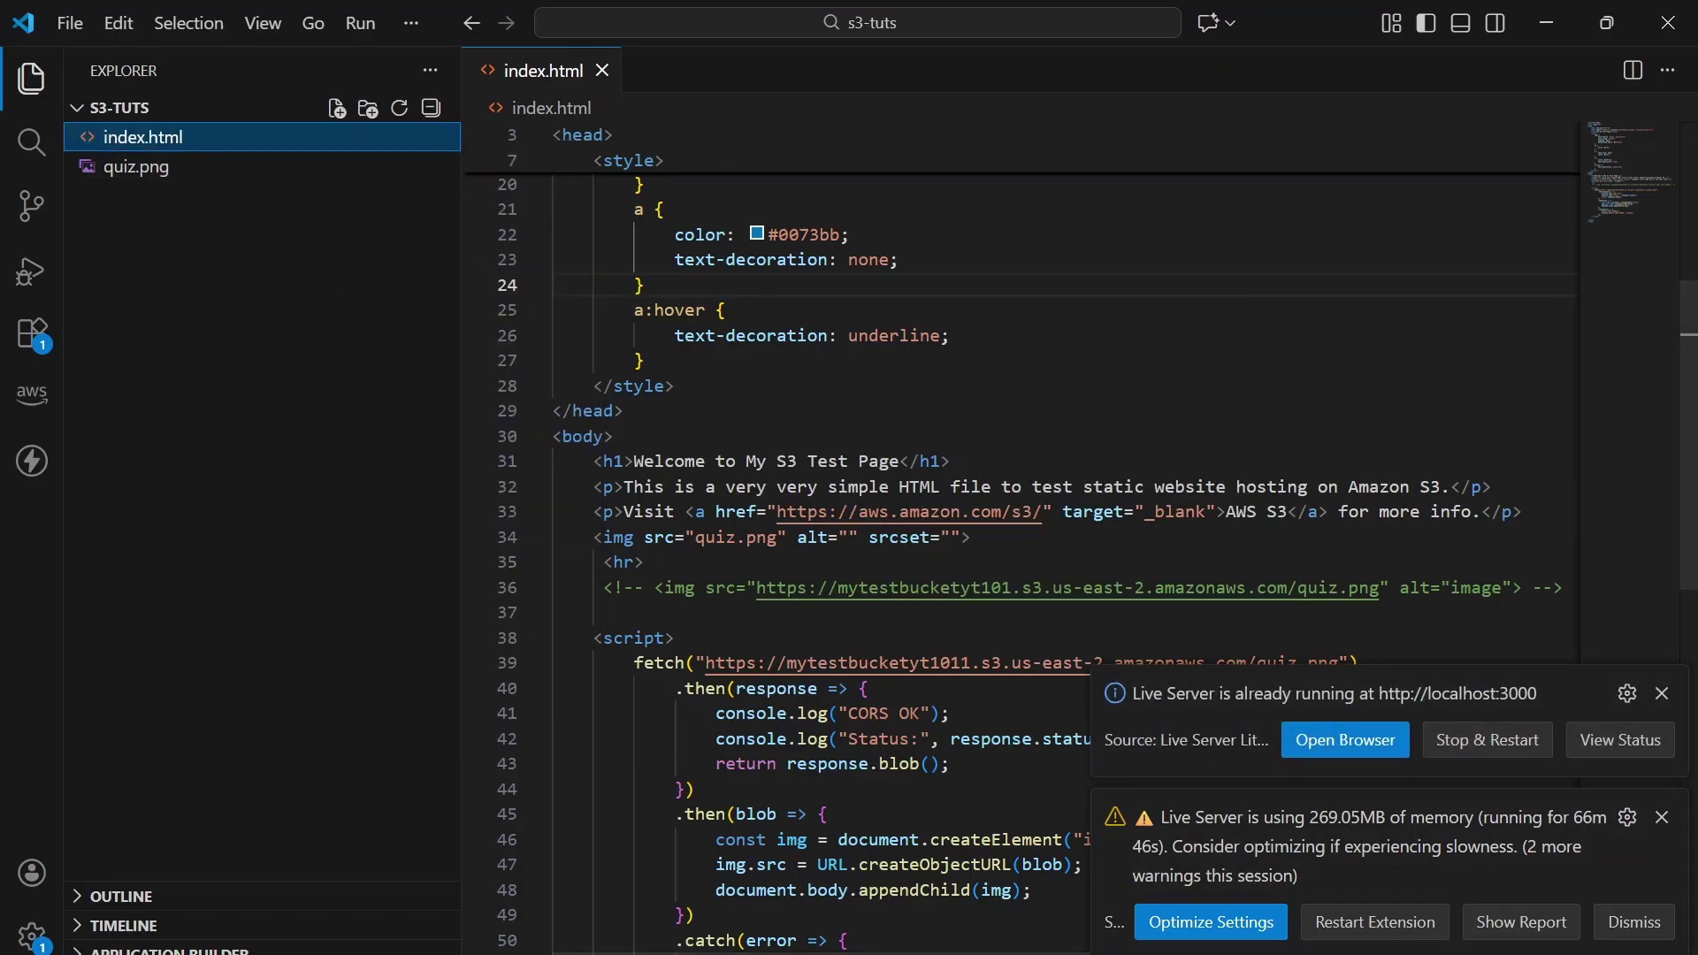
click(1346, 741)
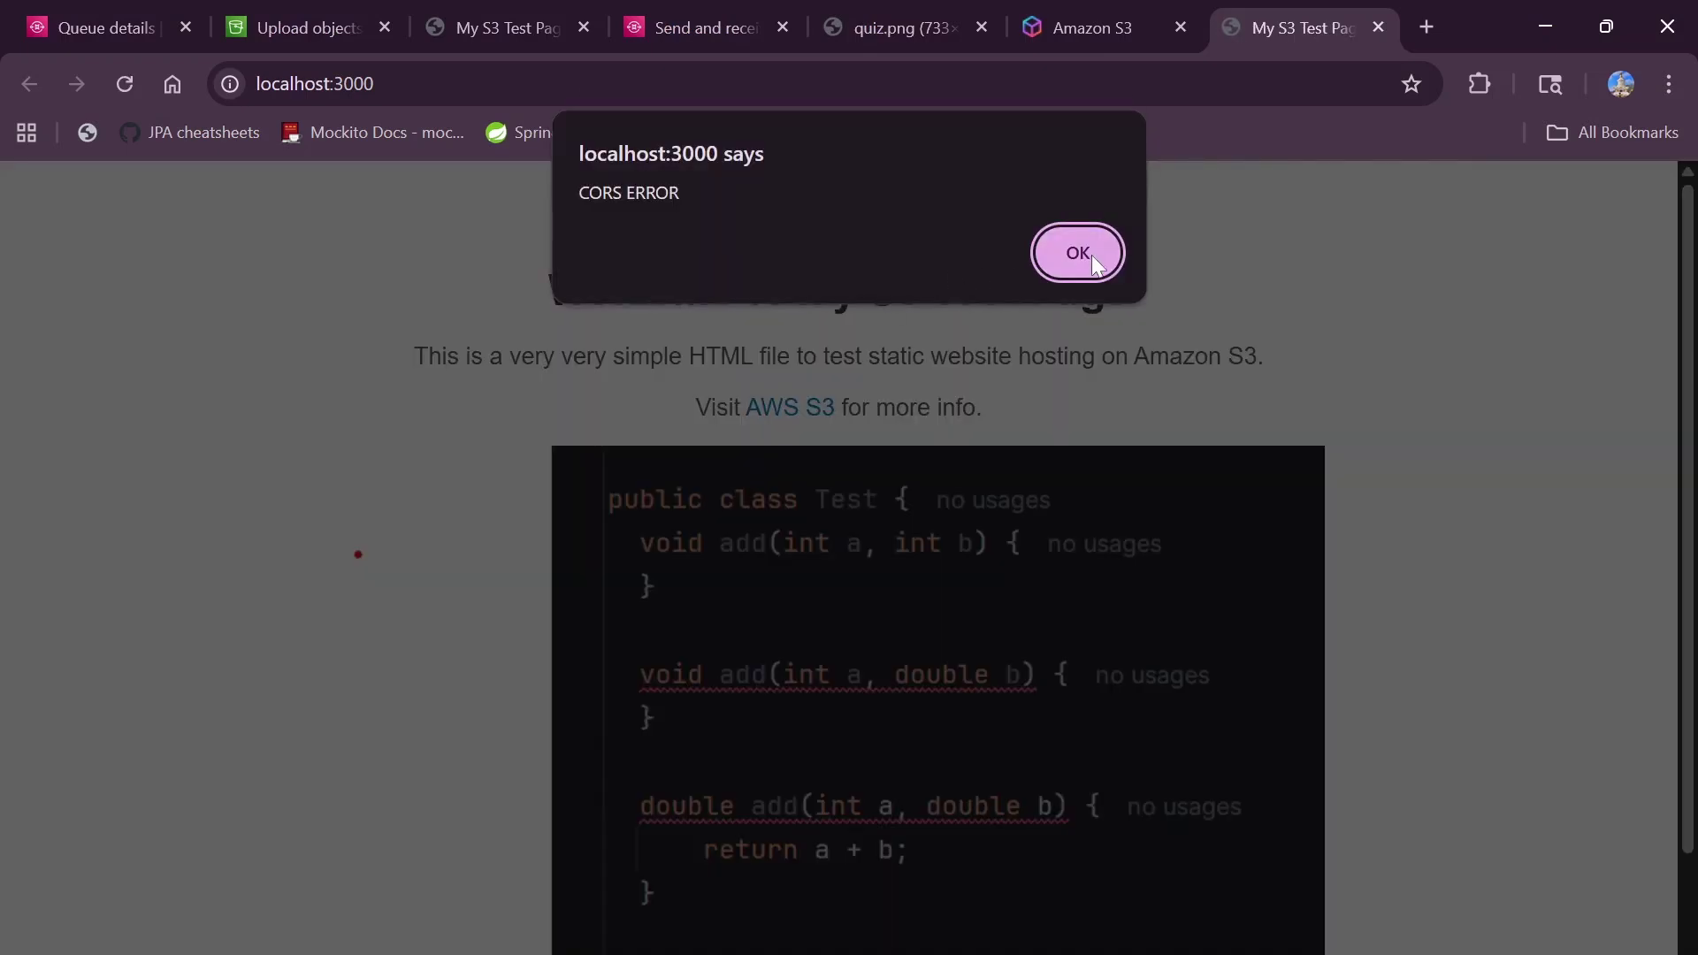
- Dismiss the alert on the localhost:3000 page and examine the quiz.png fetch errors in the developer console
click(1073, 254)
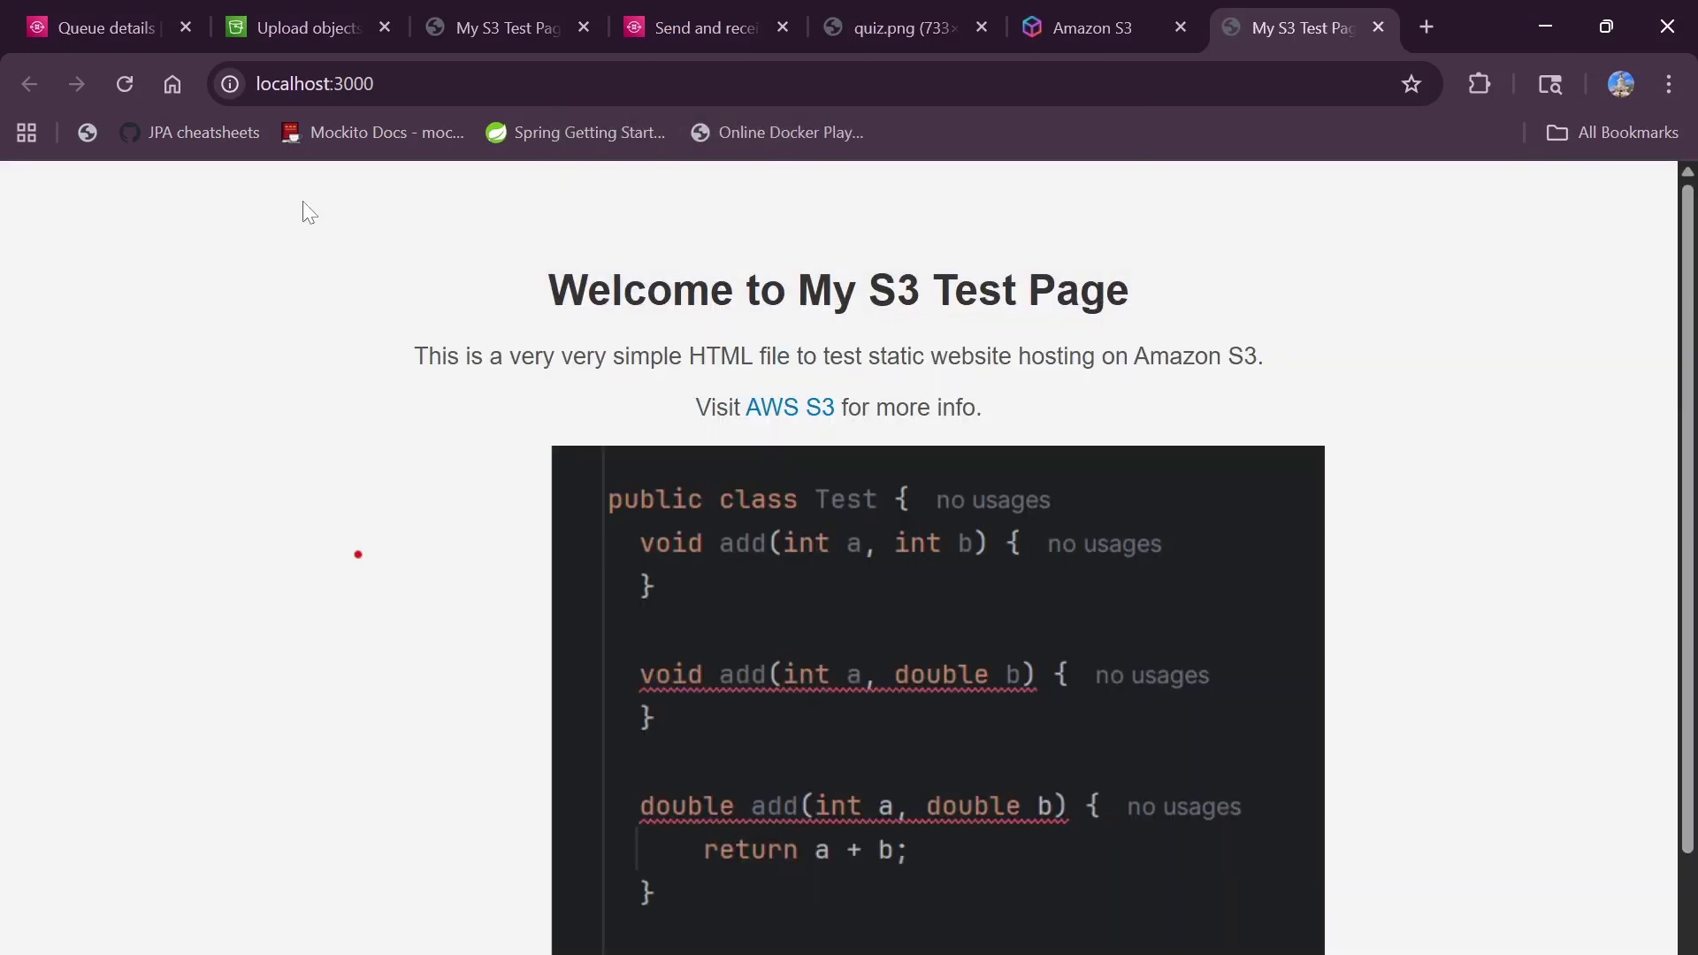
drag(377, 83, 254, 83)
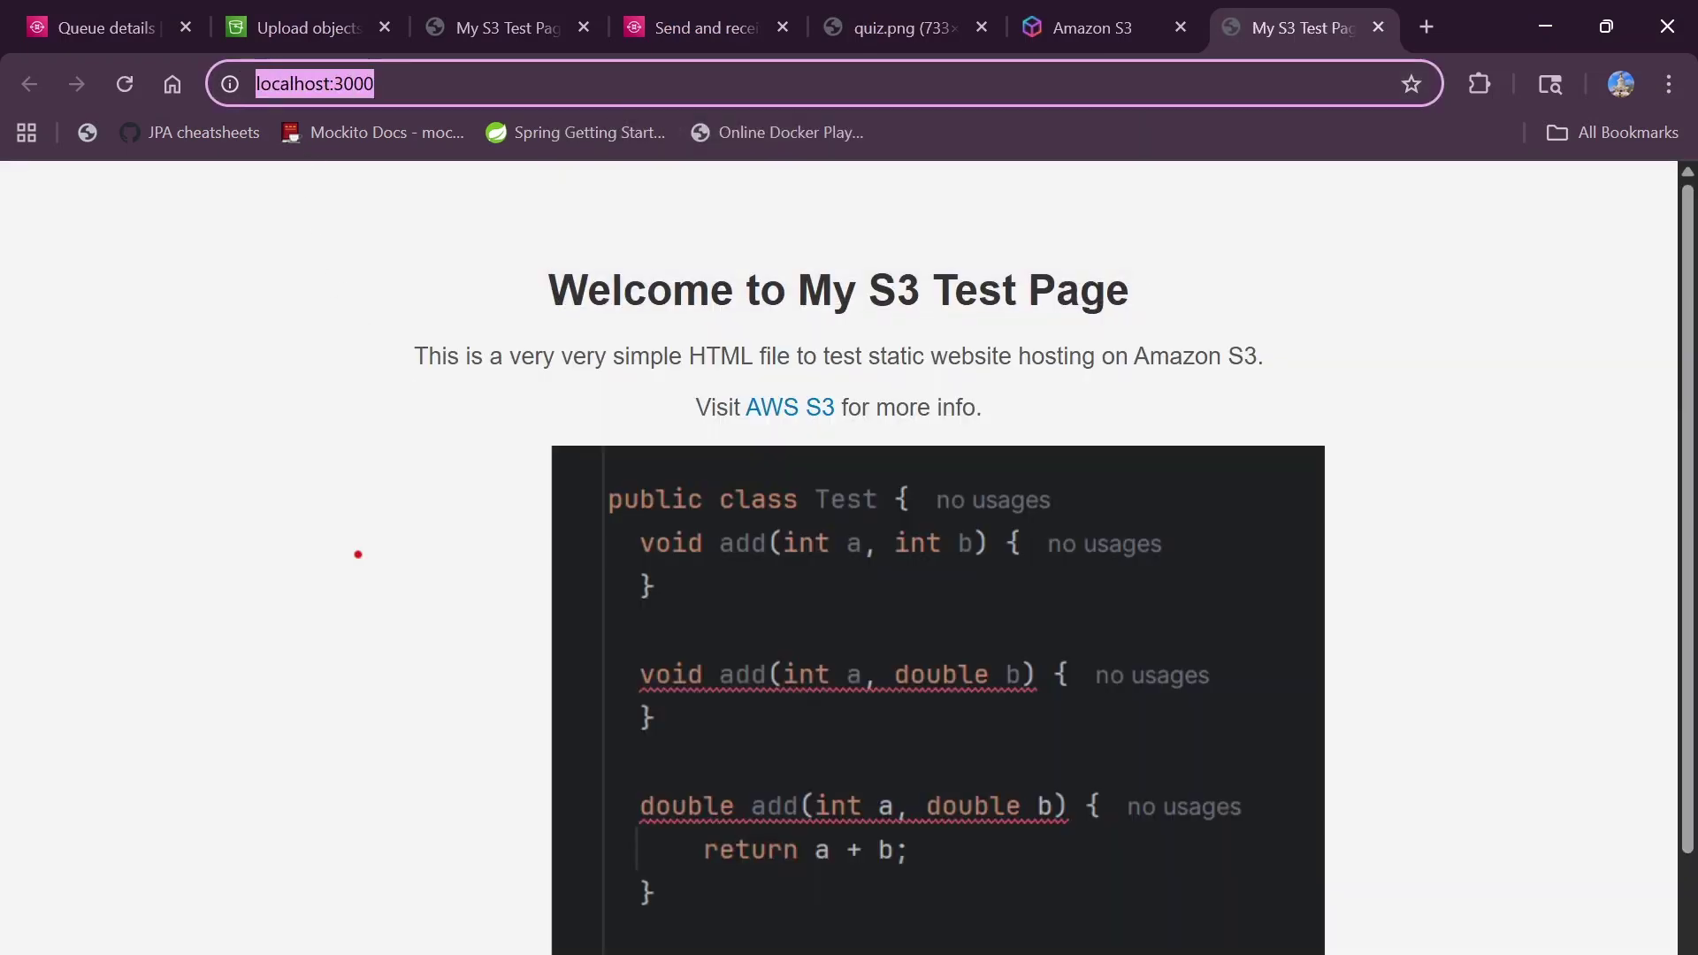
click(306, 310)
right_click(306, 311)
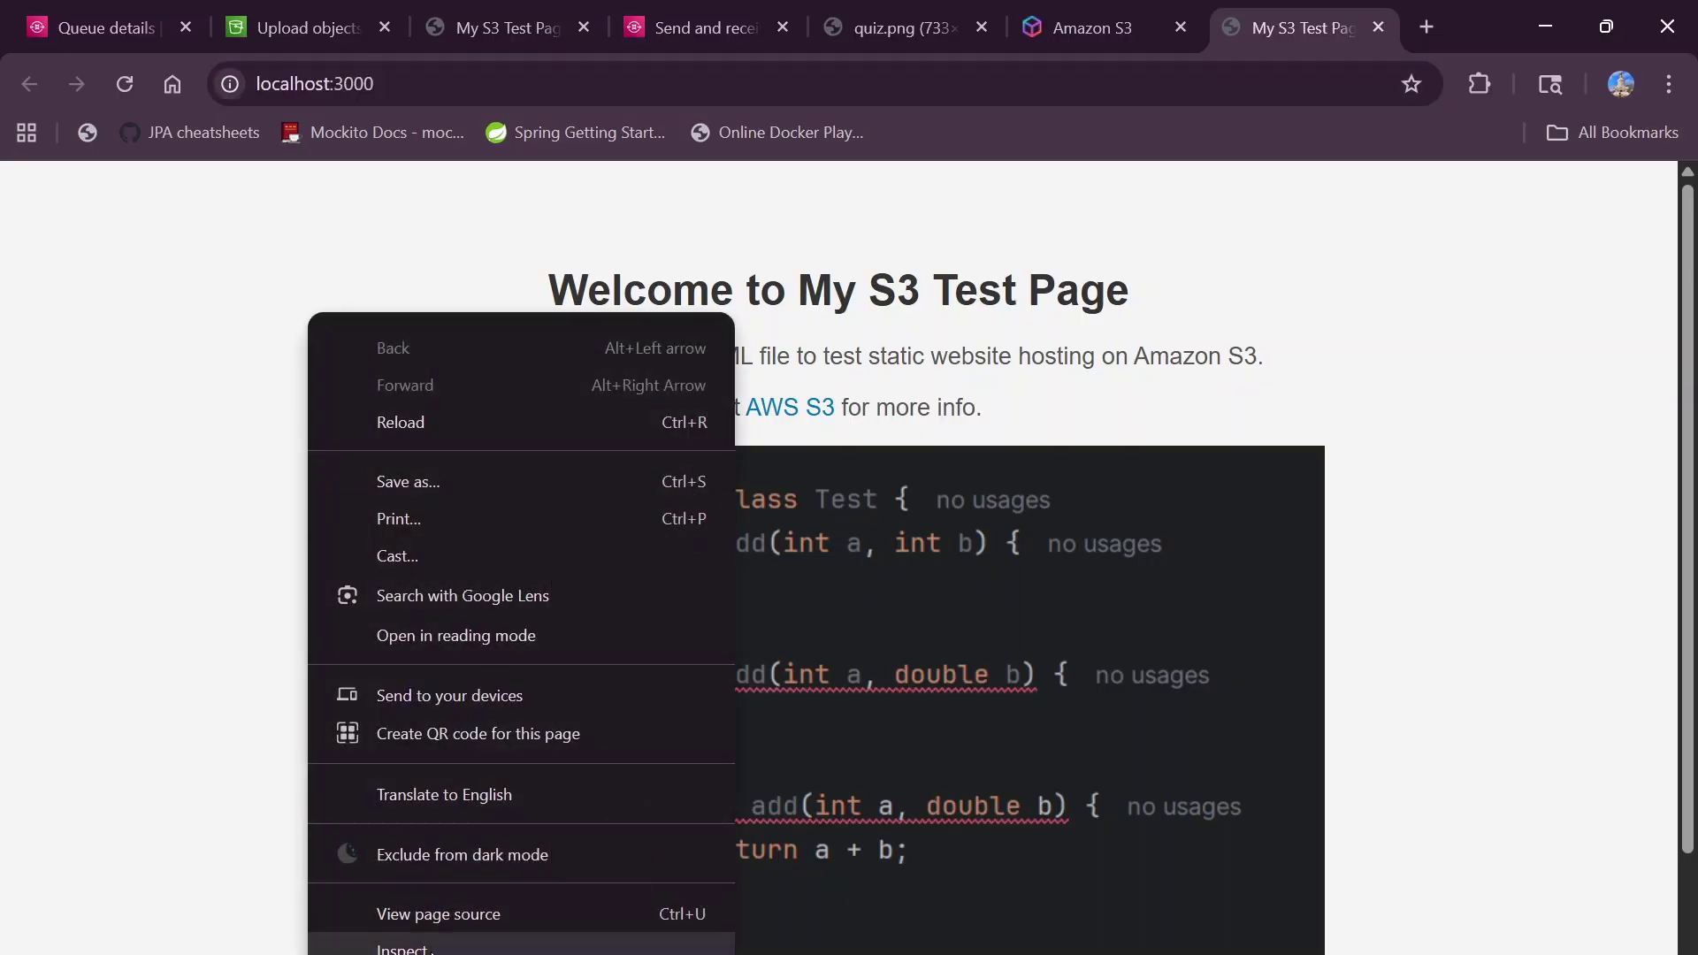
click(403, 949)
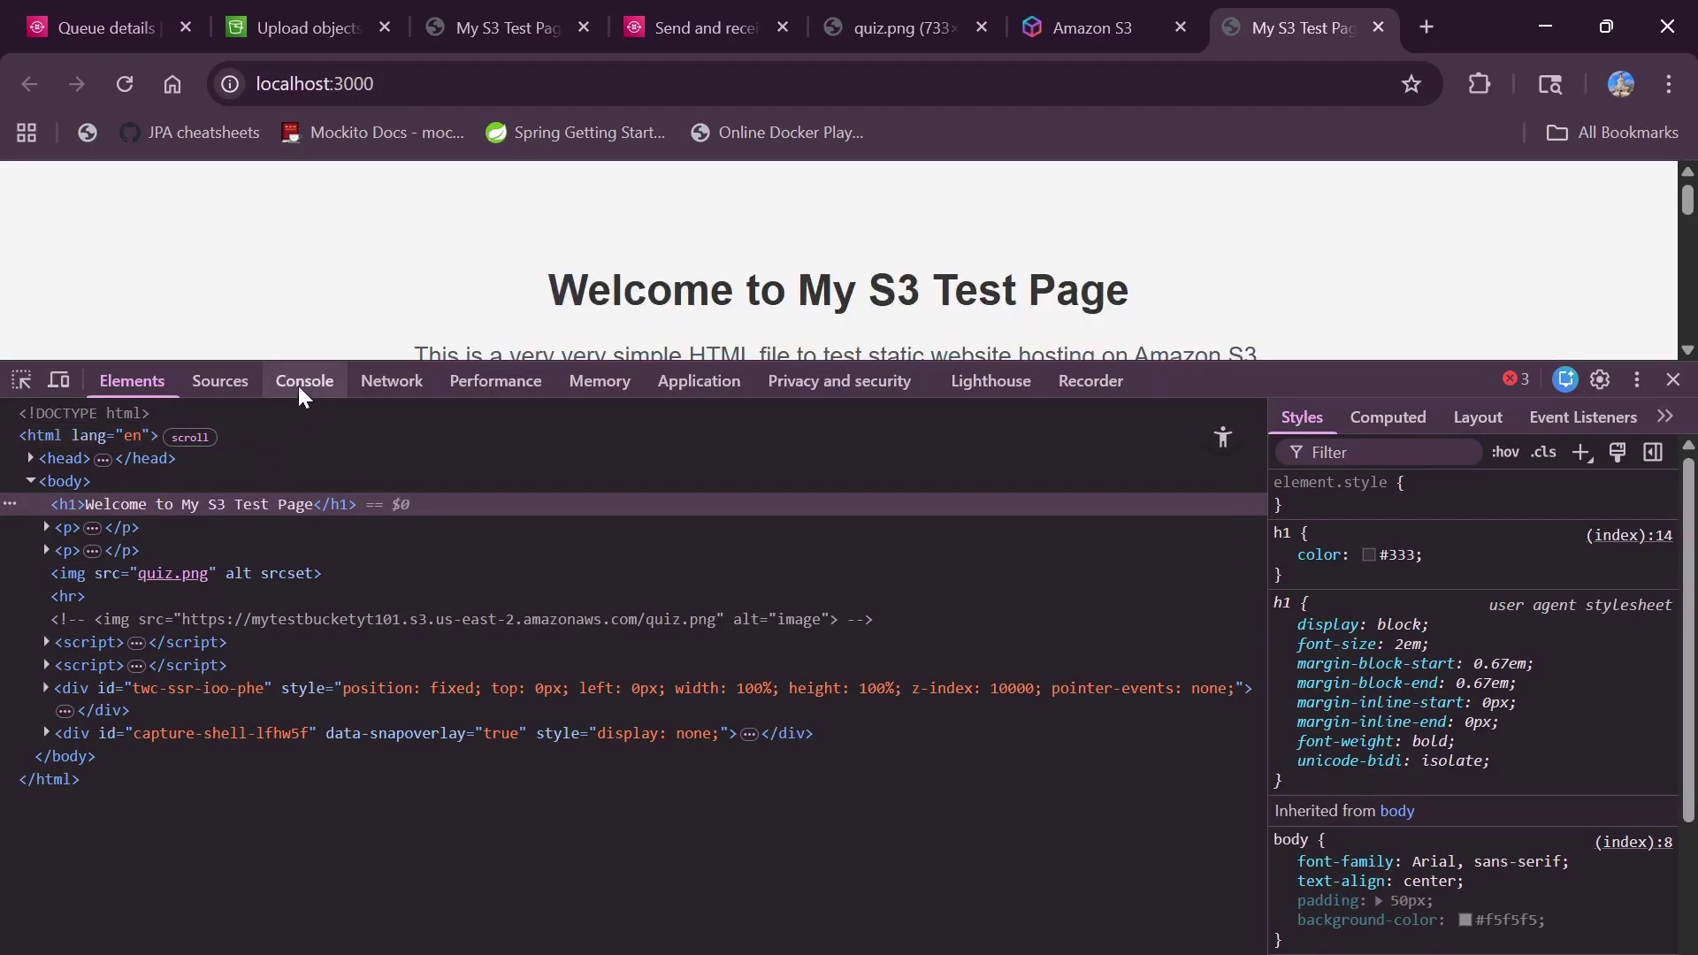
click(299, 385)
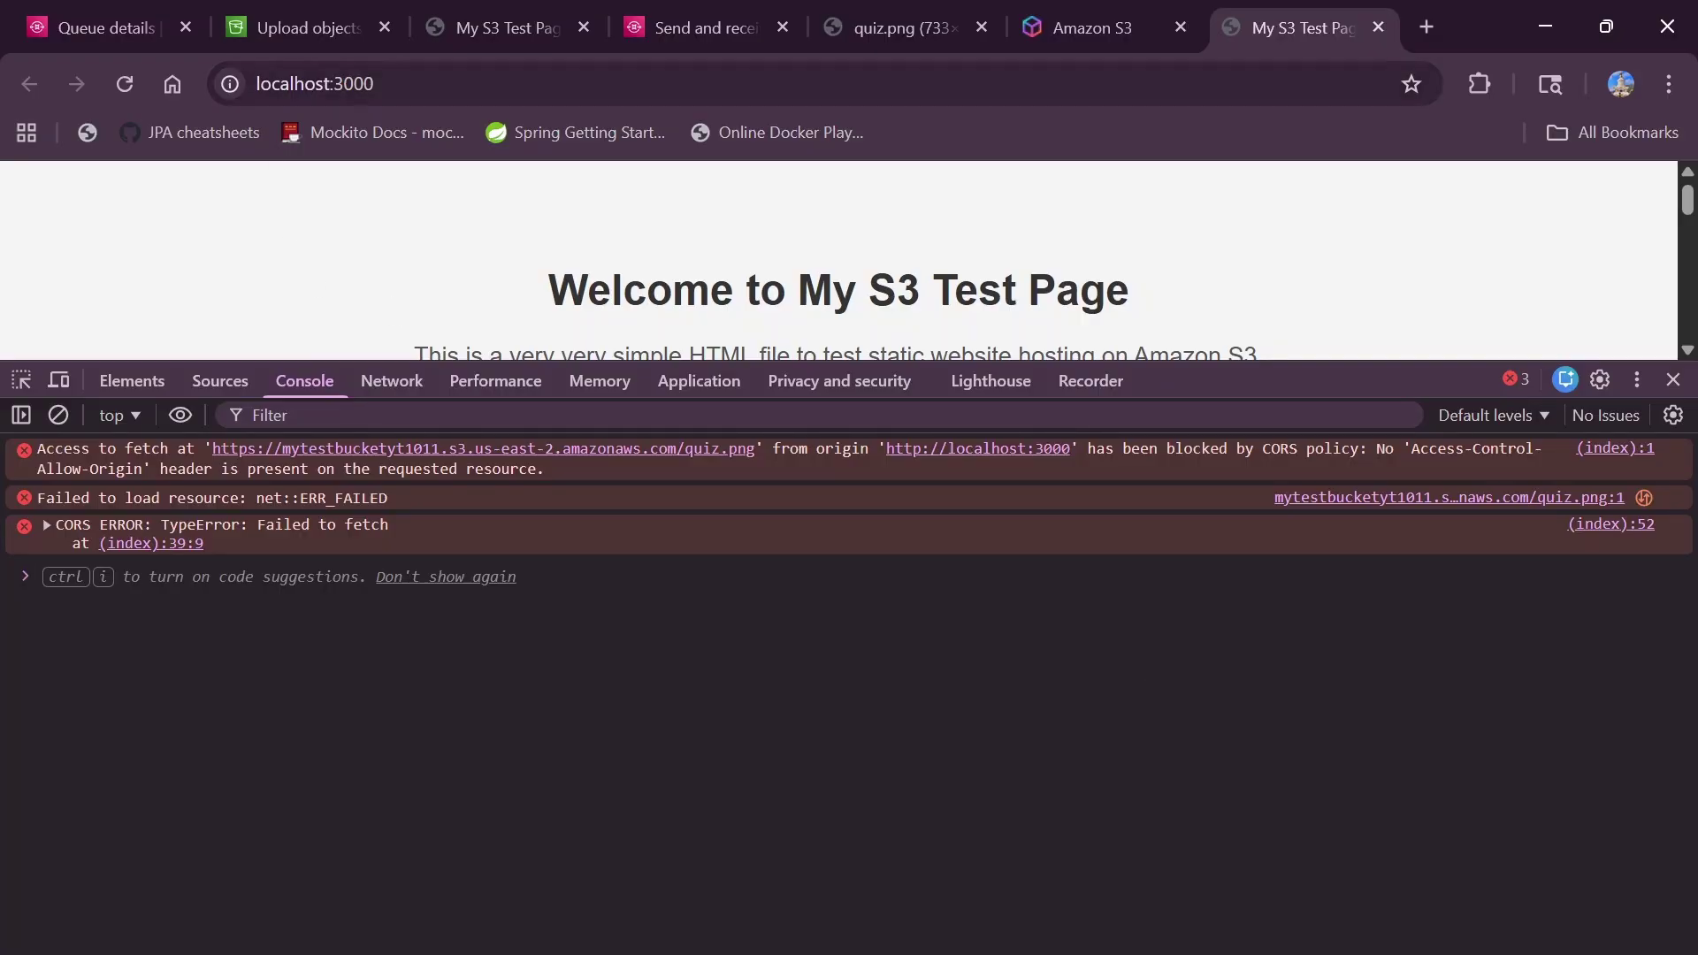
click(364, 83)
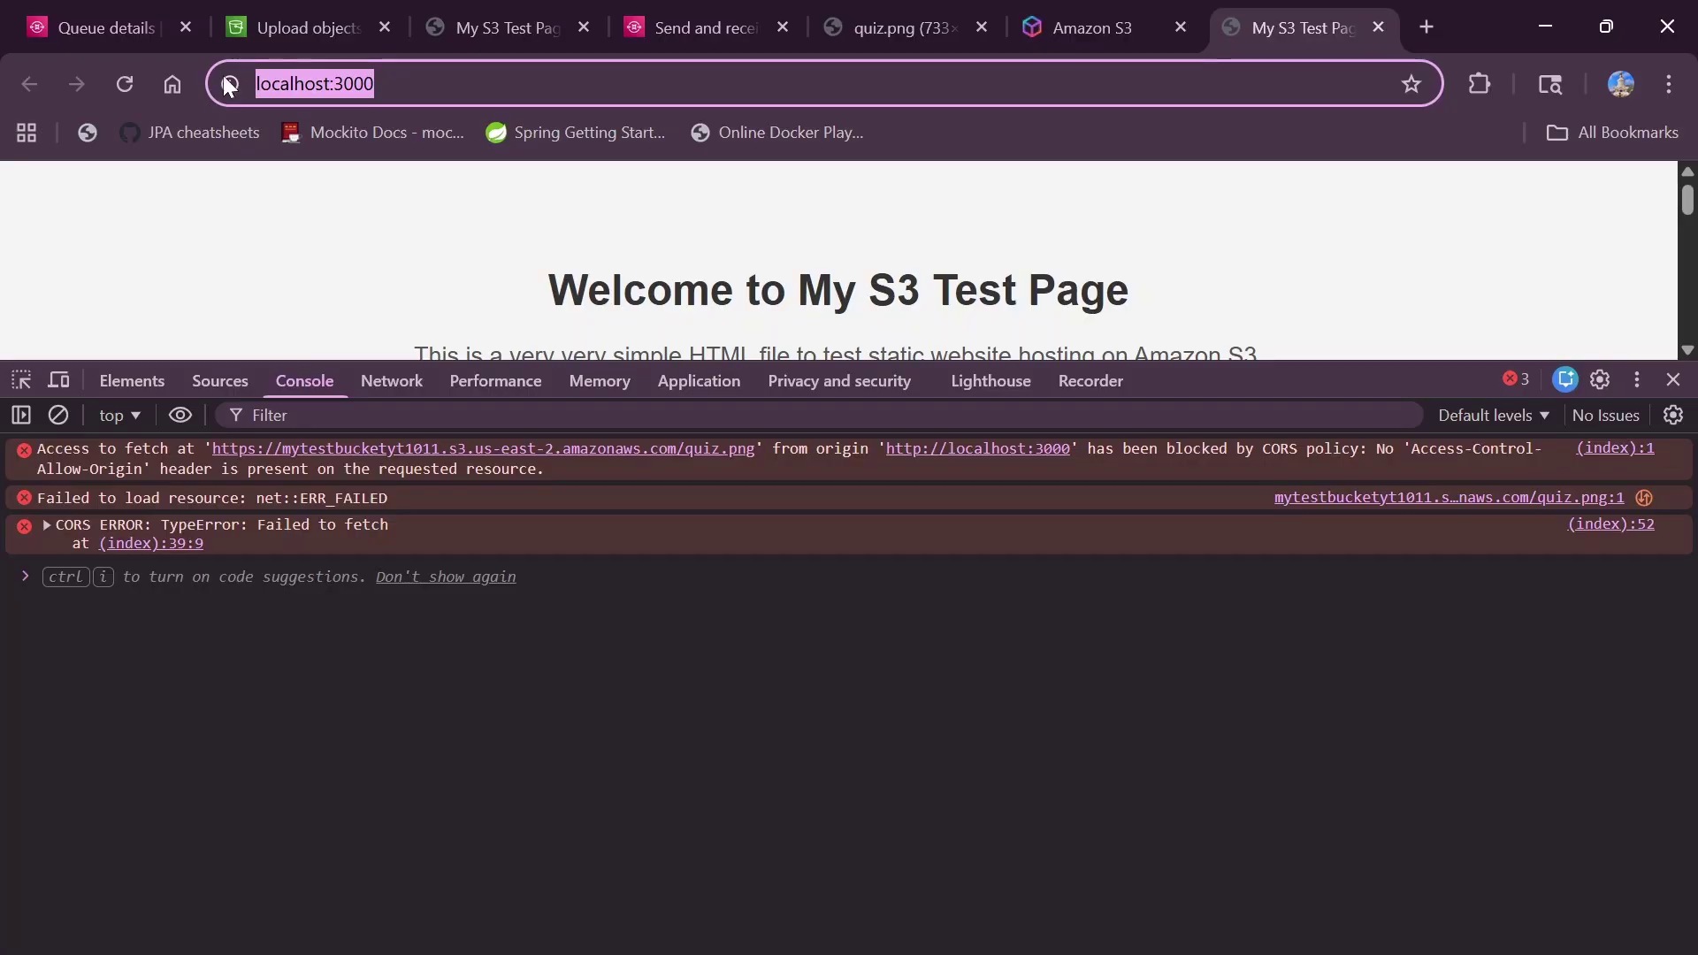
click(276, 307)
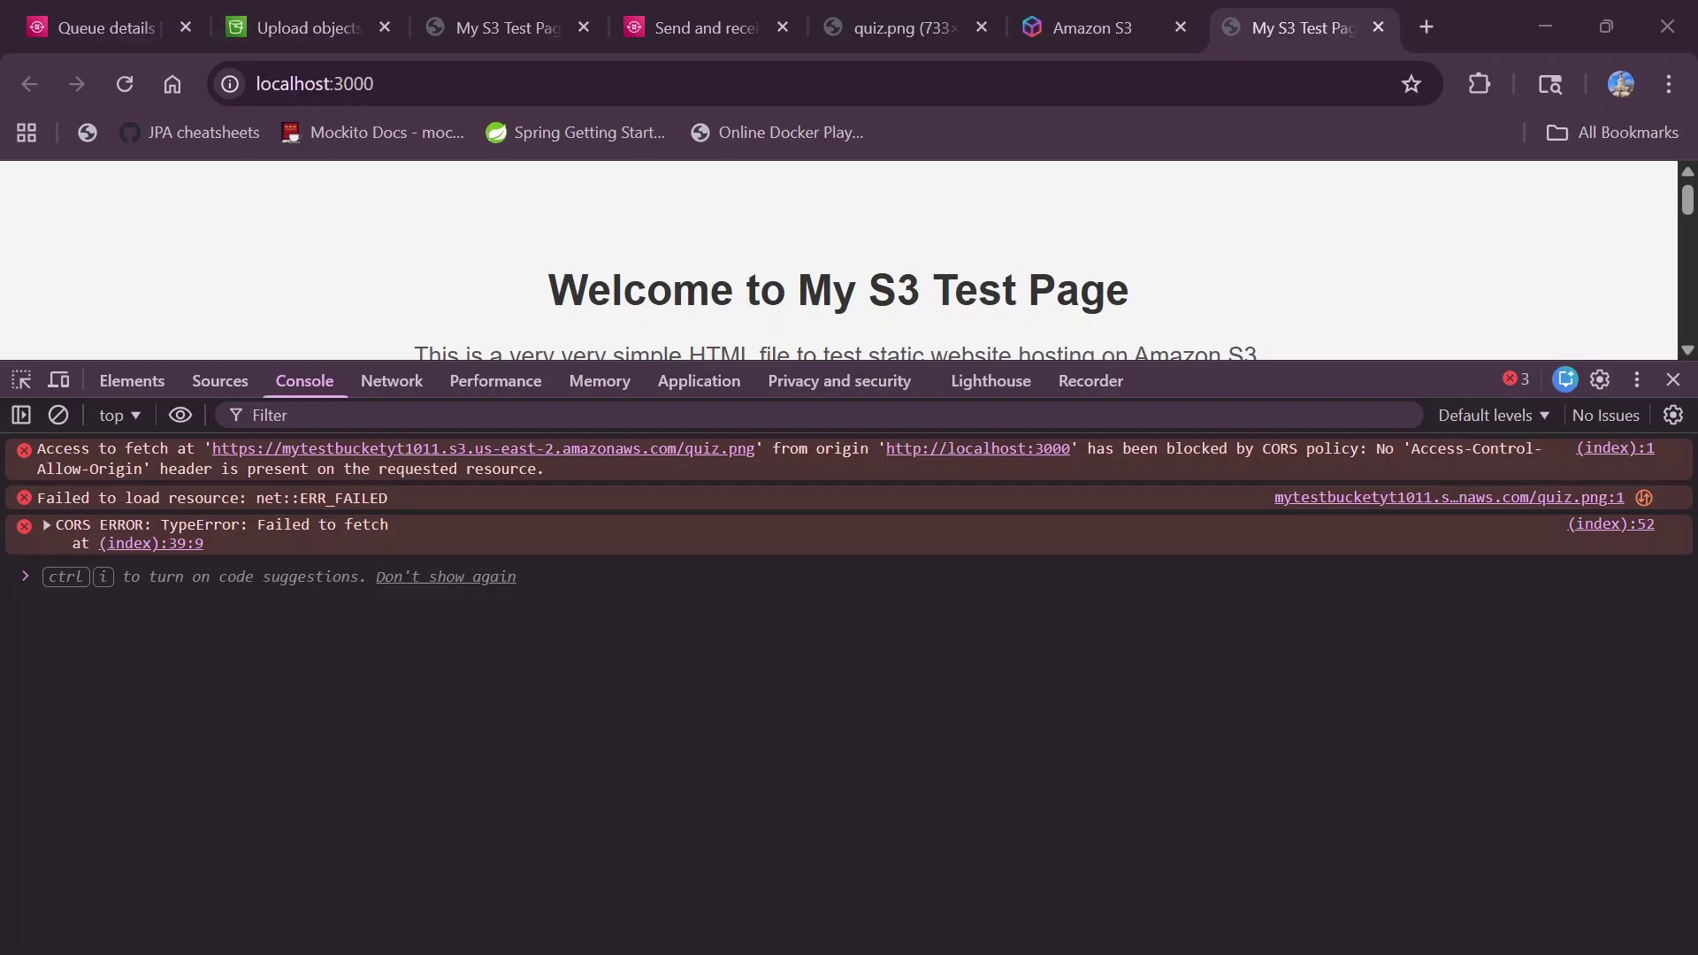
- Return to the S3 console, close the upload status and open the permissions of the mytestbucketyt1011 bucket
click(318, 14)
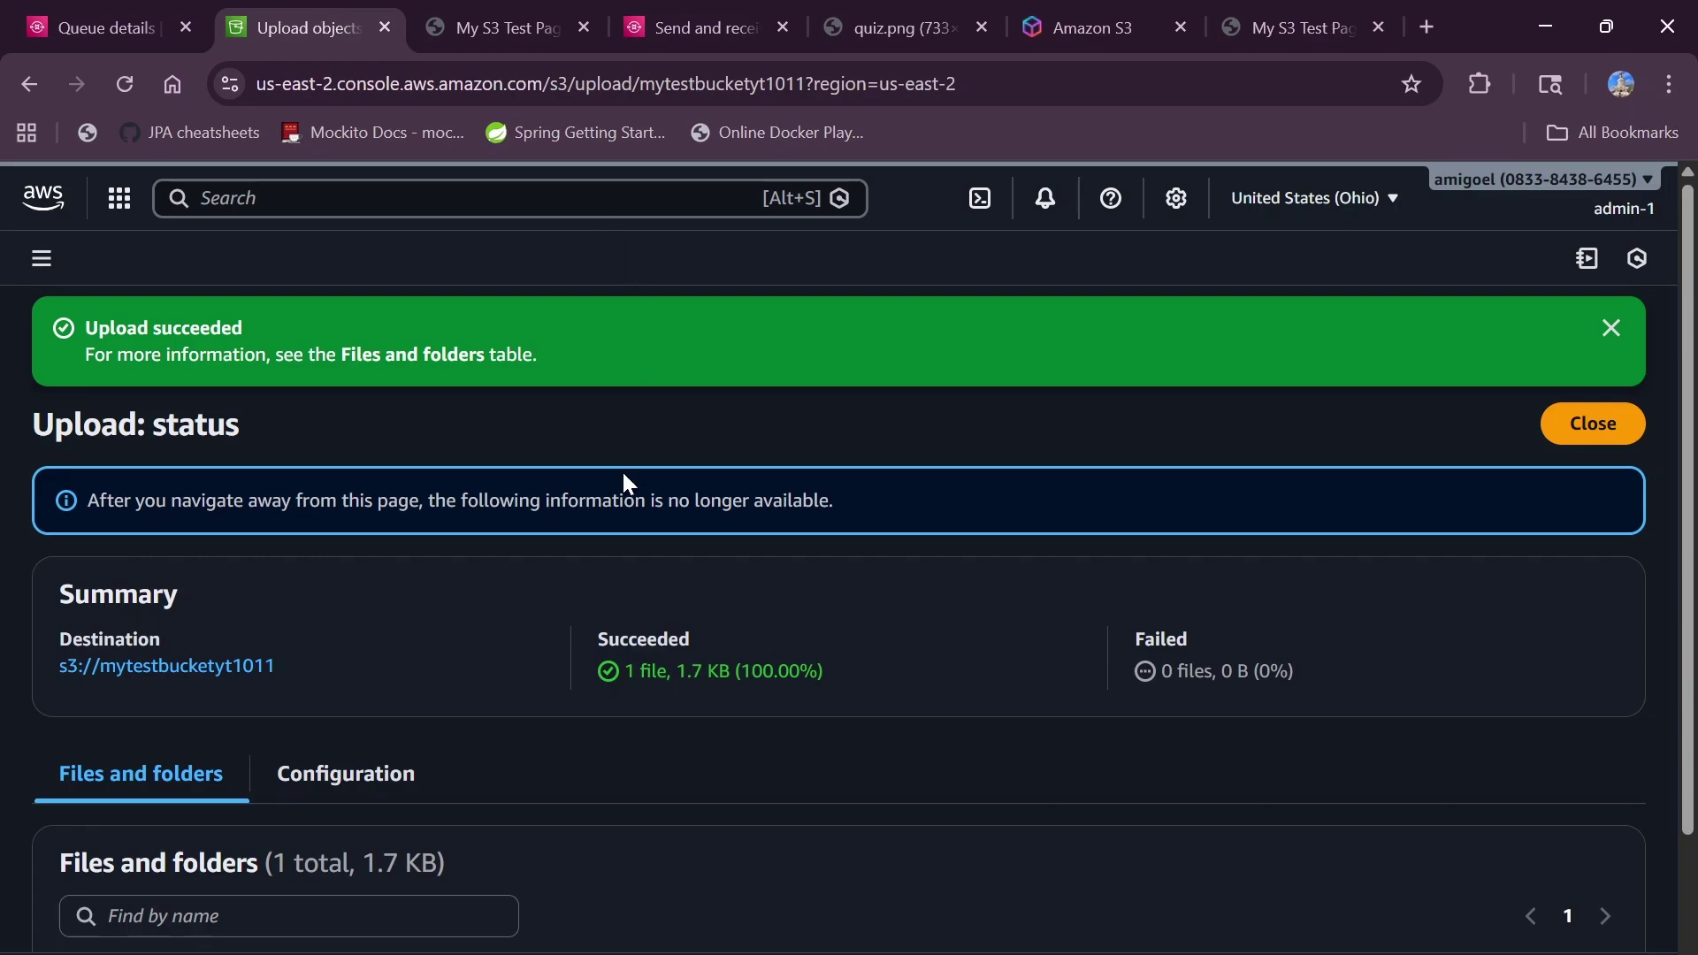
scroll(630, 584, down, 2)
scroll(630, 584, up, 2)
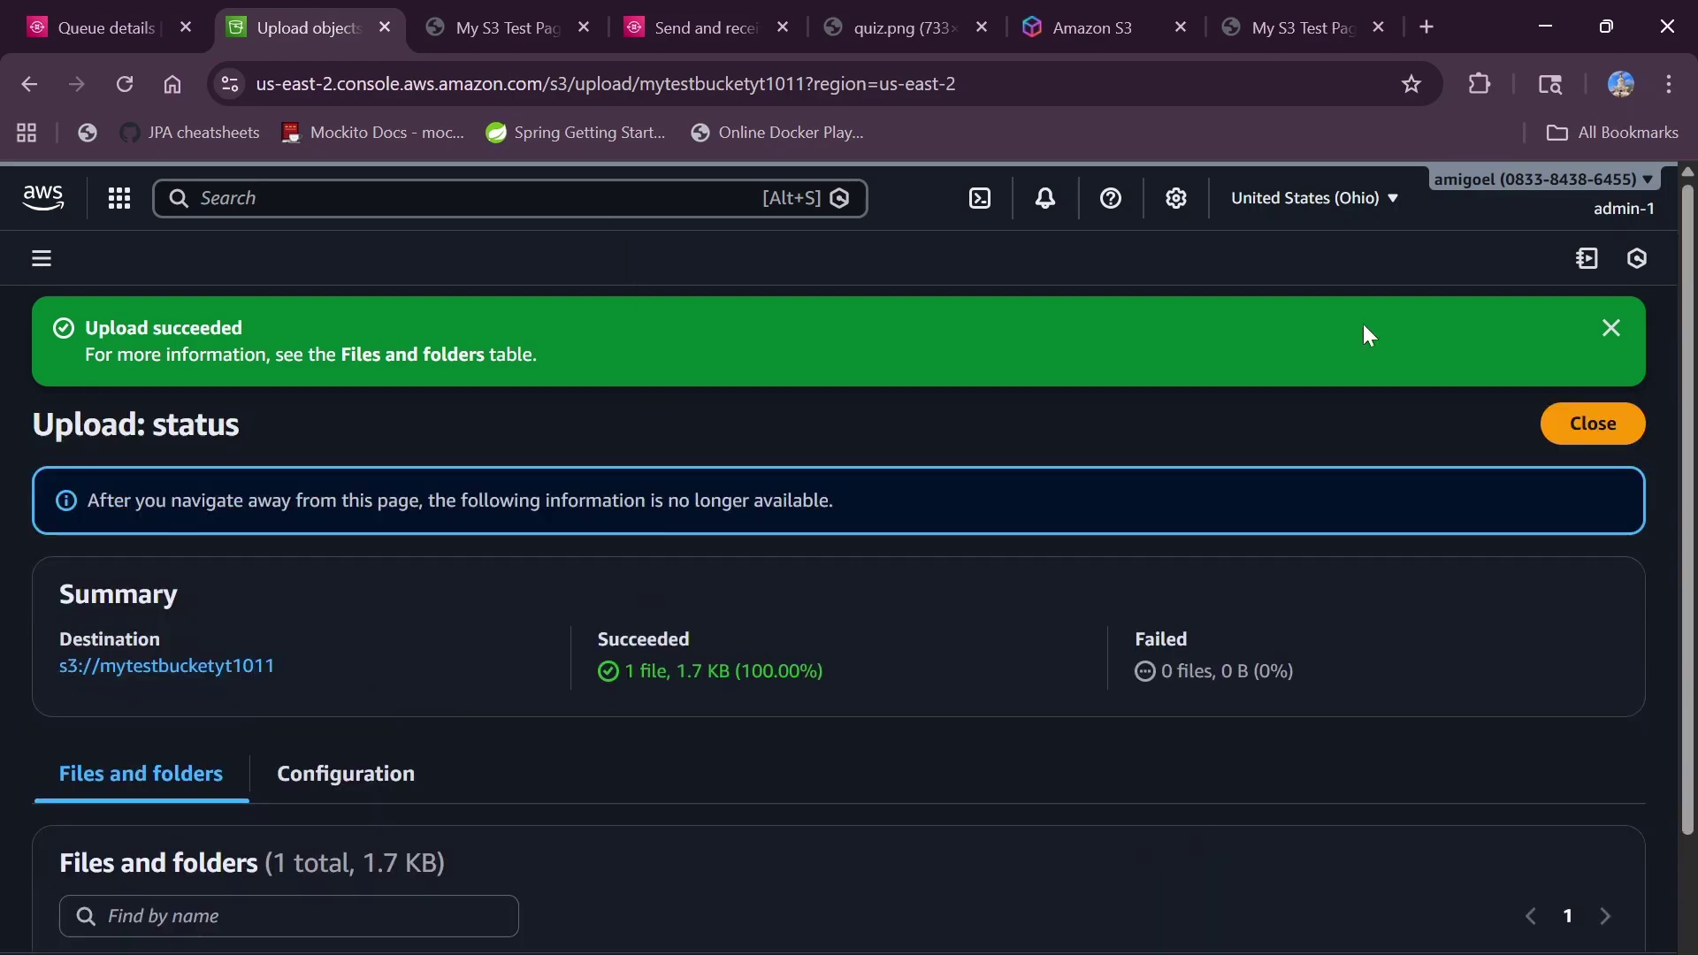
click(1589, 439)
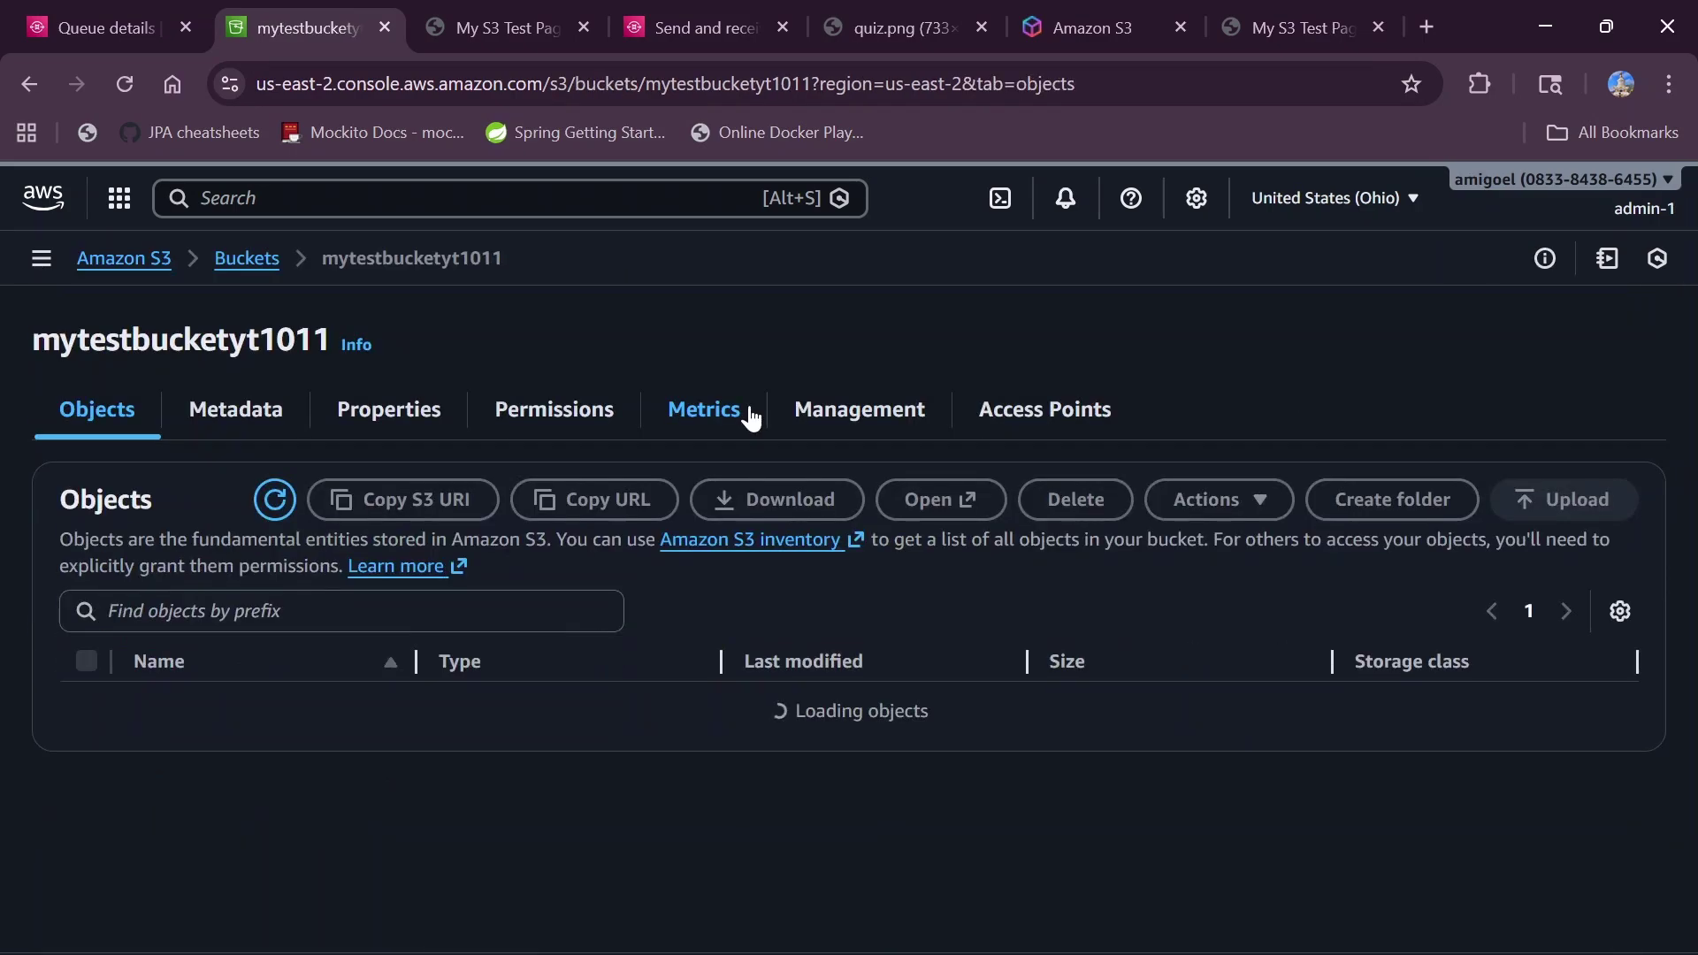
click(389, 410)
scroll(557, 730, down, 15)
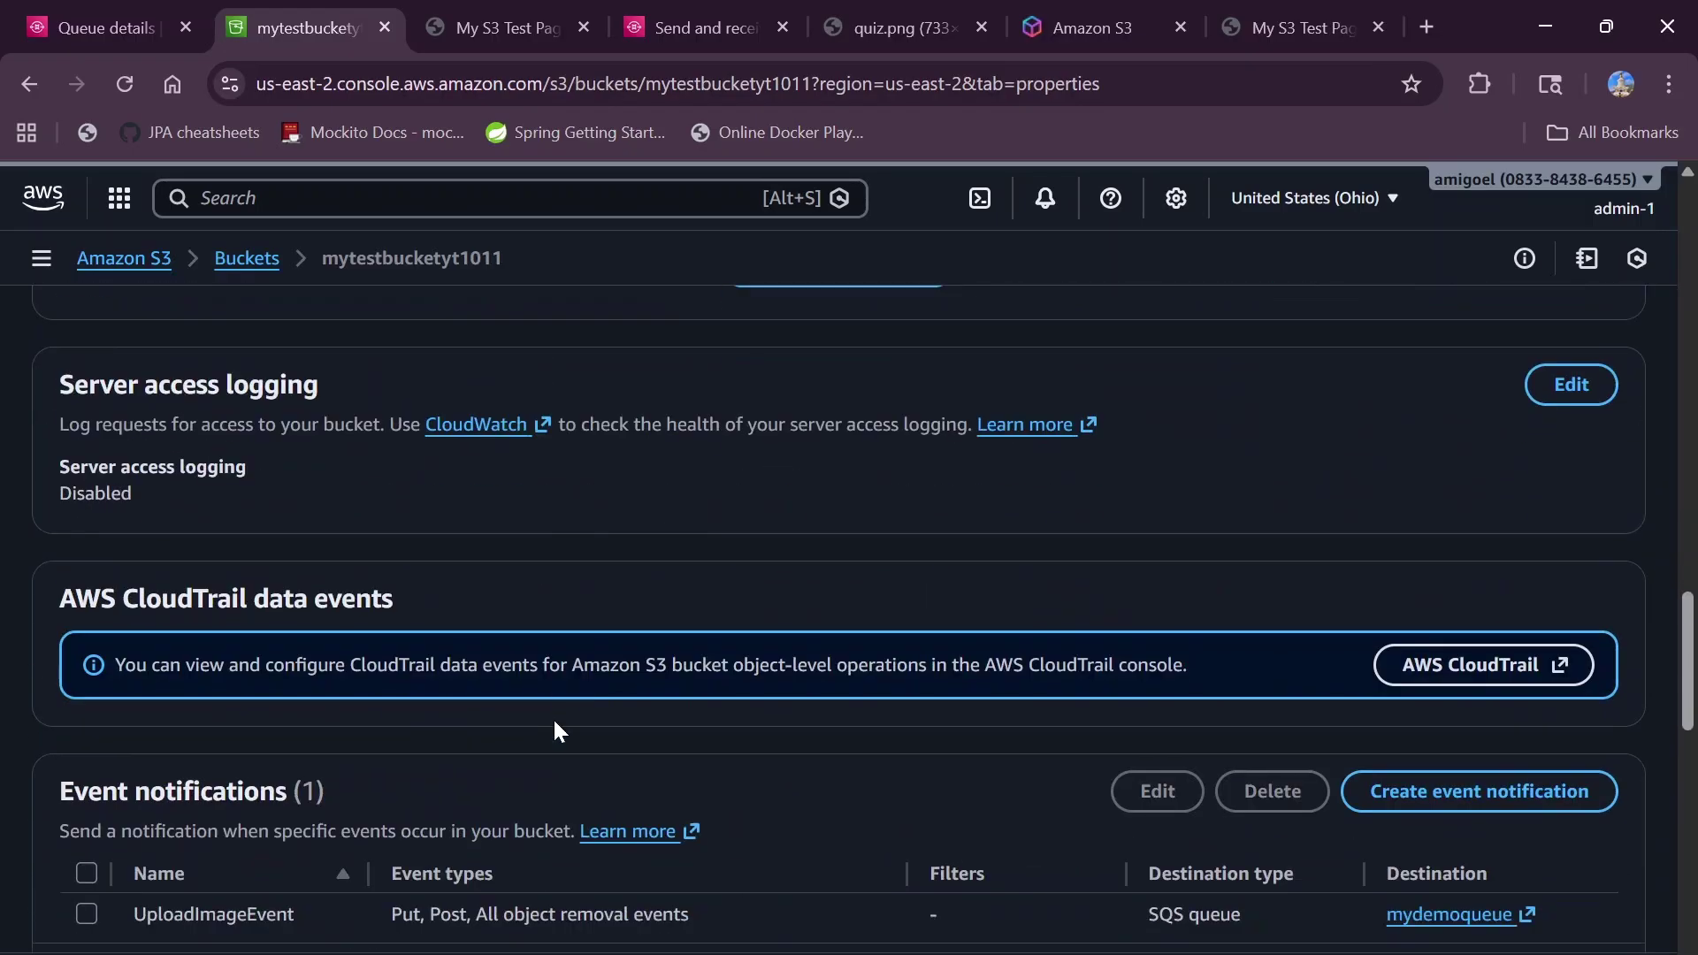
scroll(554, 718, down, 10)
scroll(553, 719, up, 15)
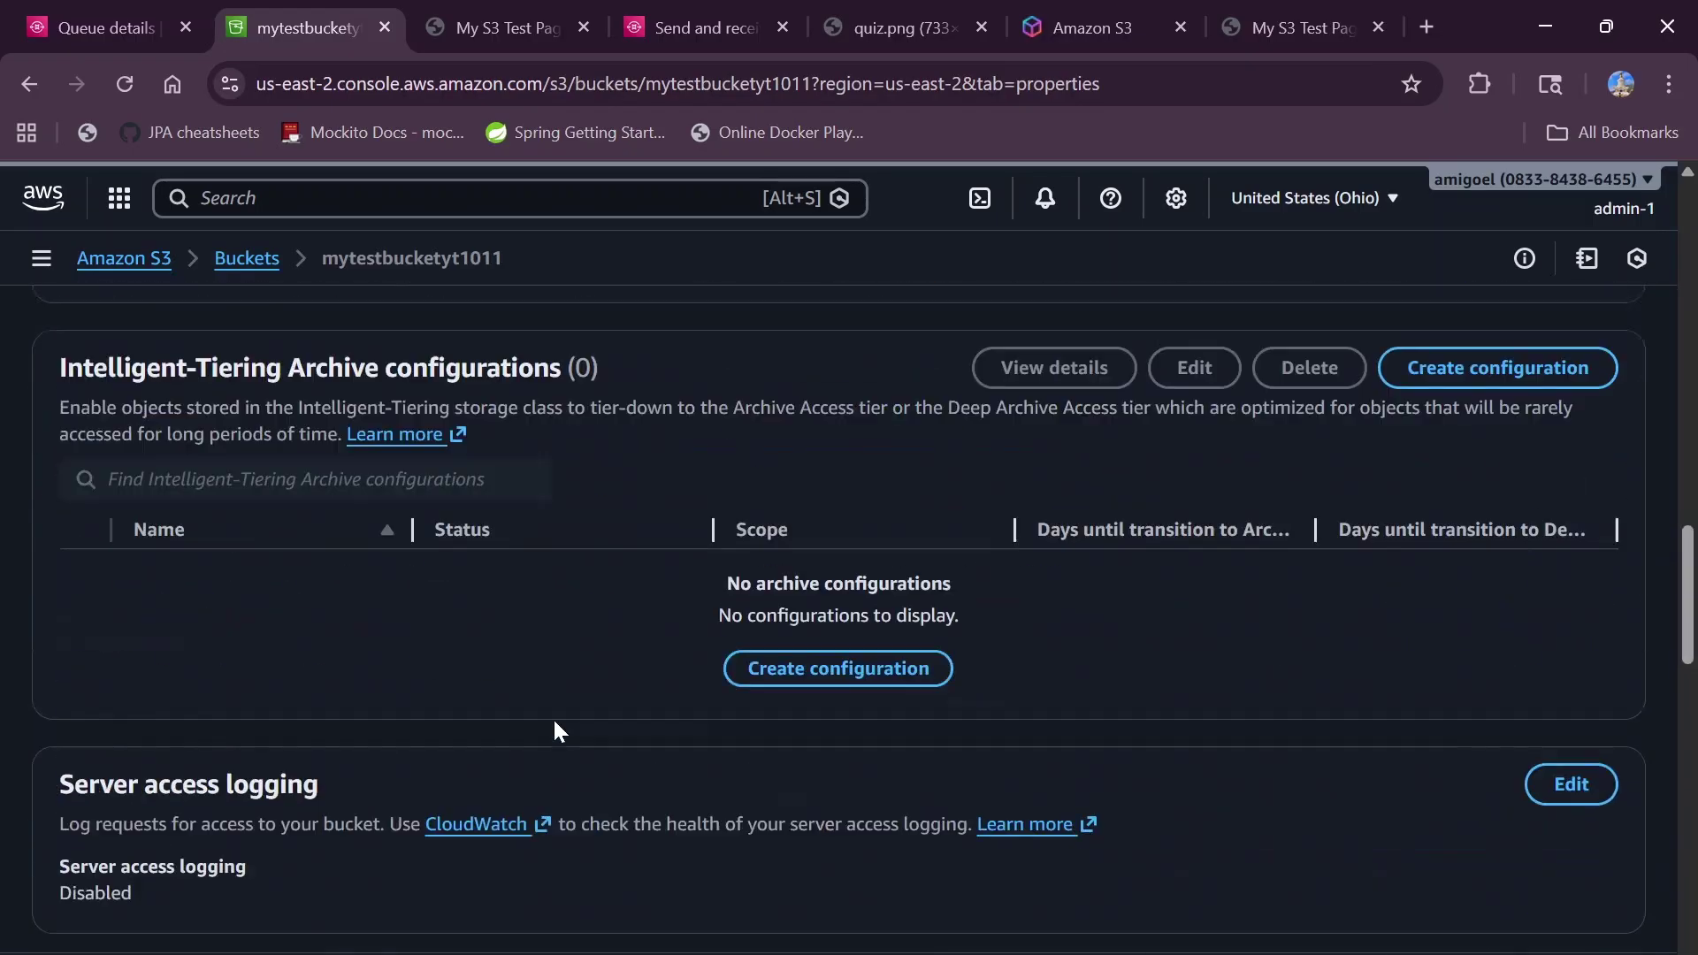
scroll(554, 718, up, 15)
click(544, 418)
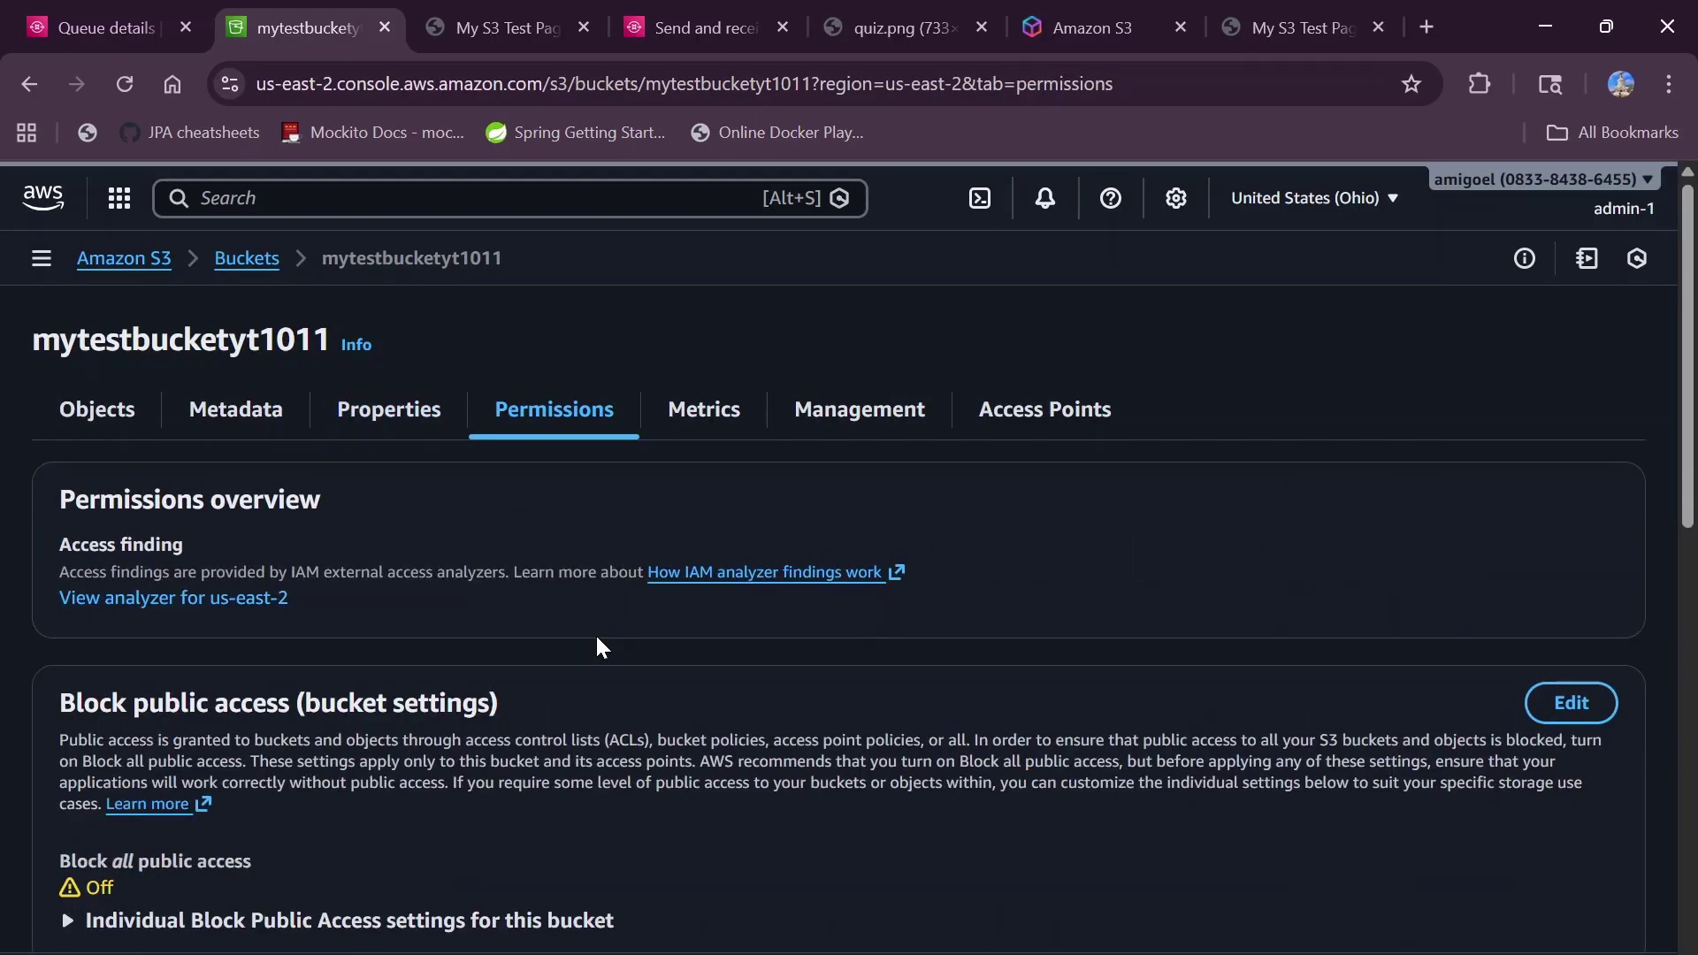
scroll(598, 638, down, 15)
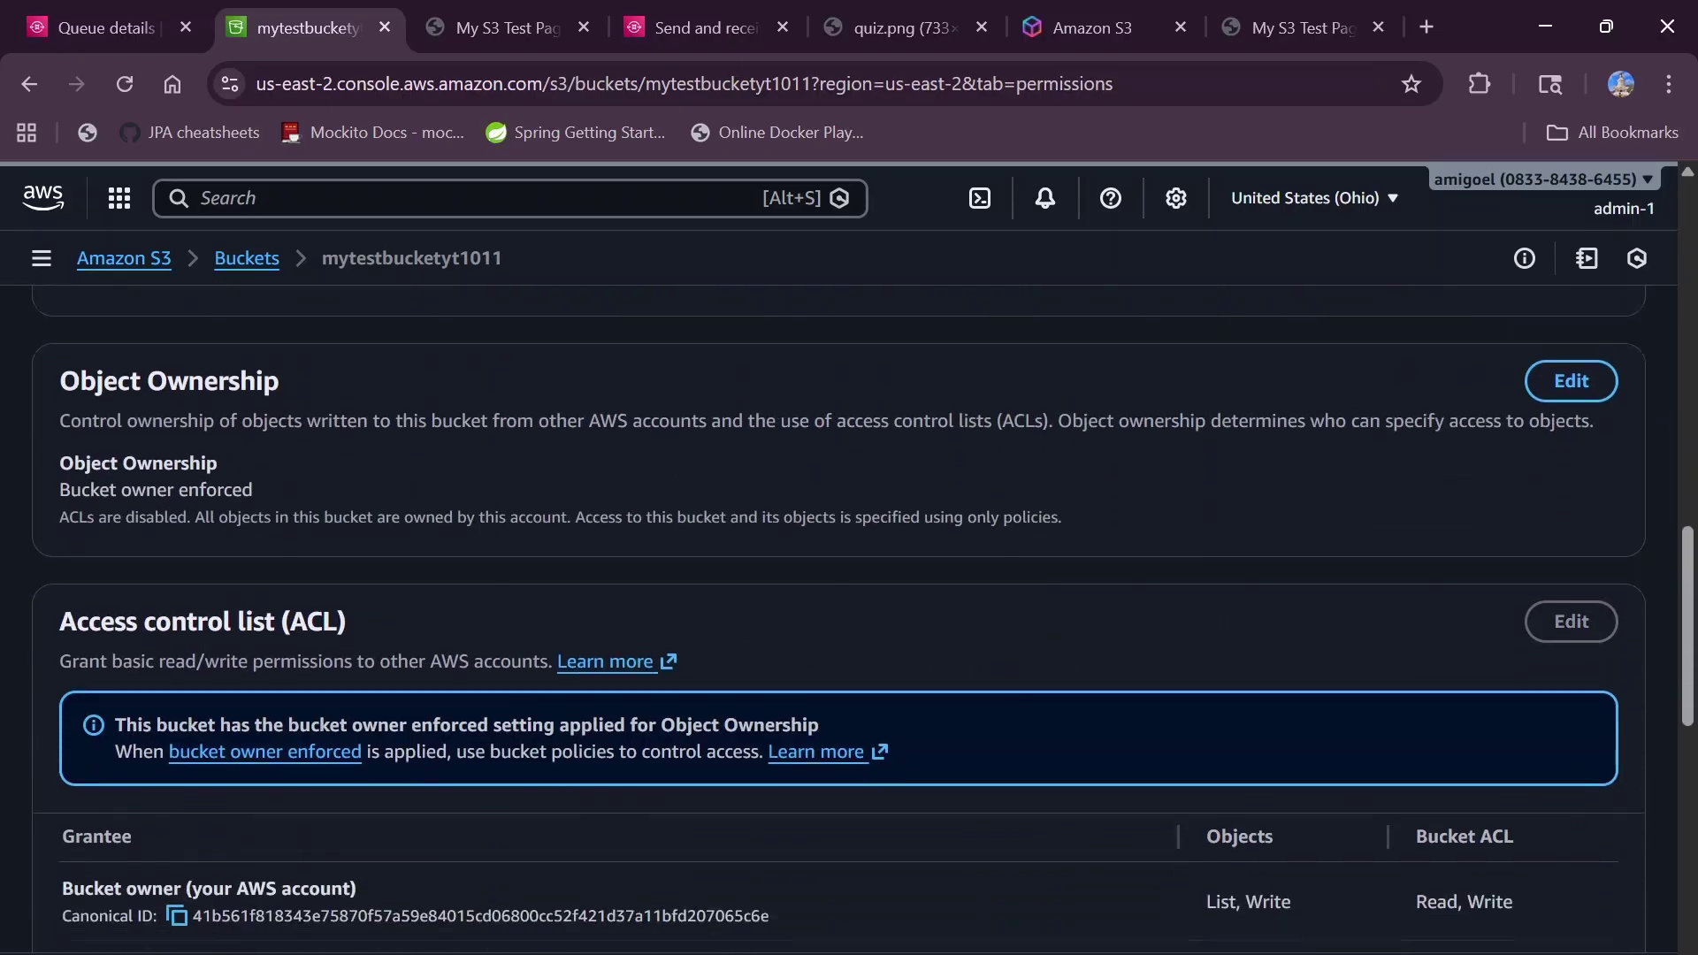
scroll(596, 633, down, 10)
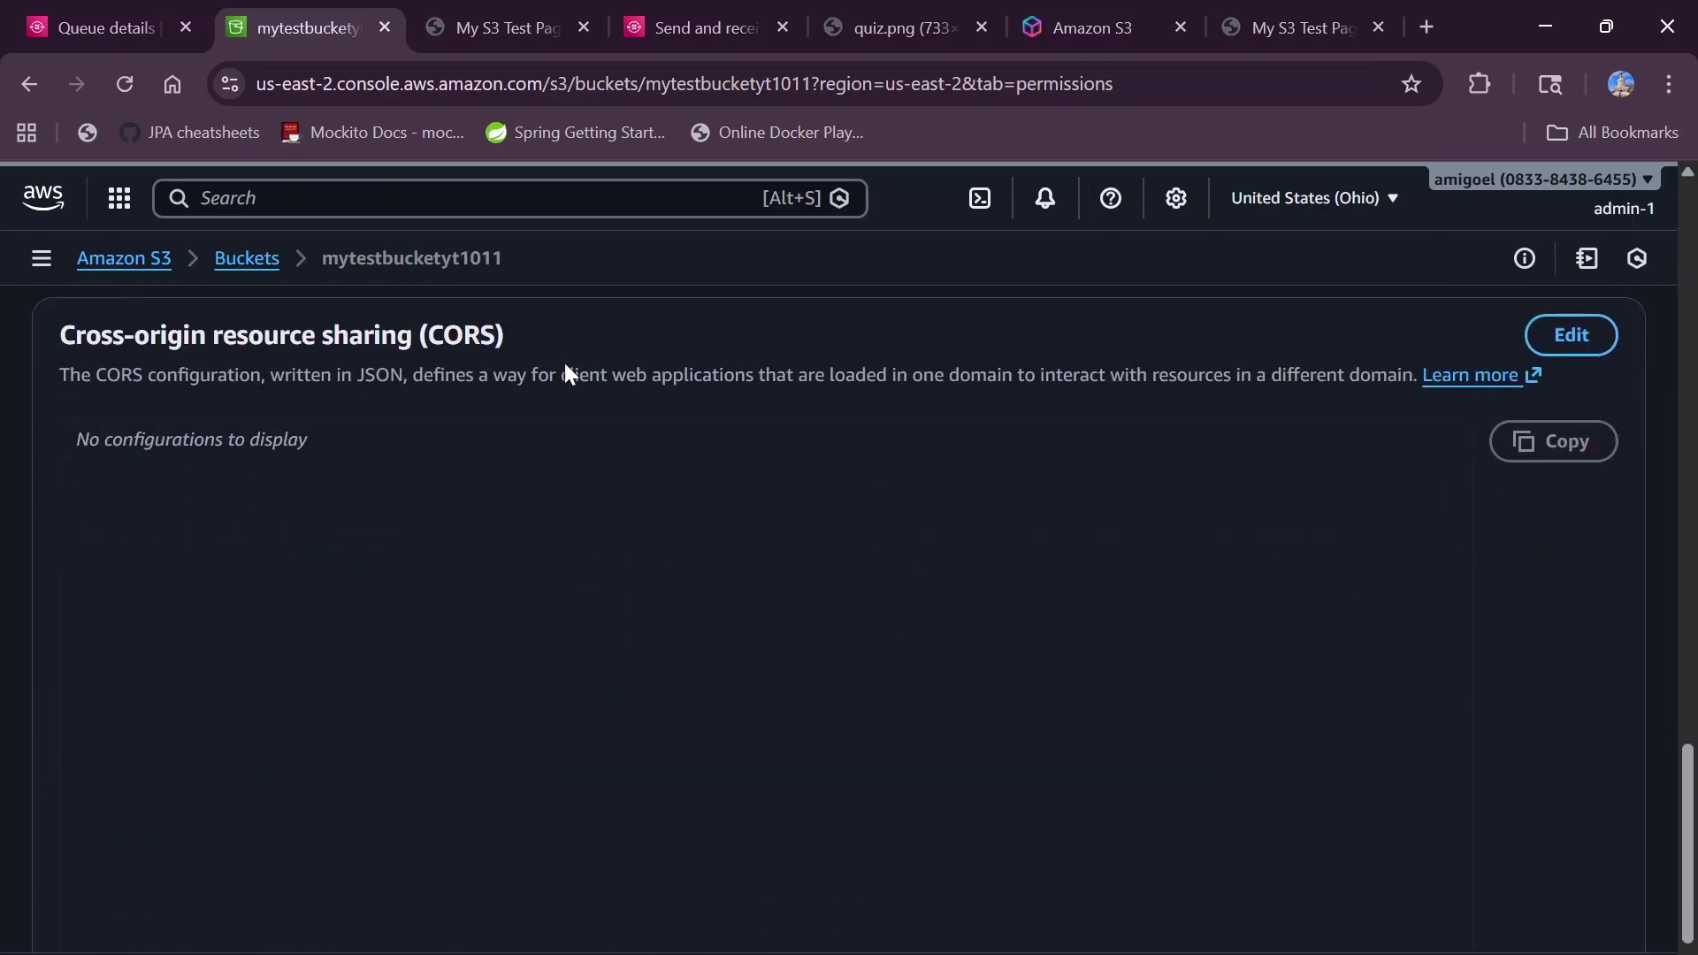
click(1549, 335)
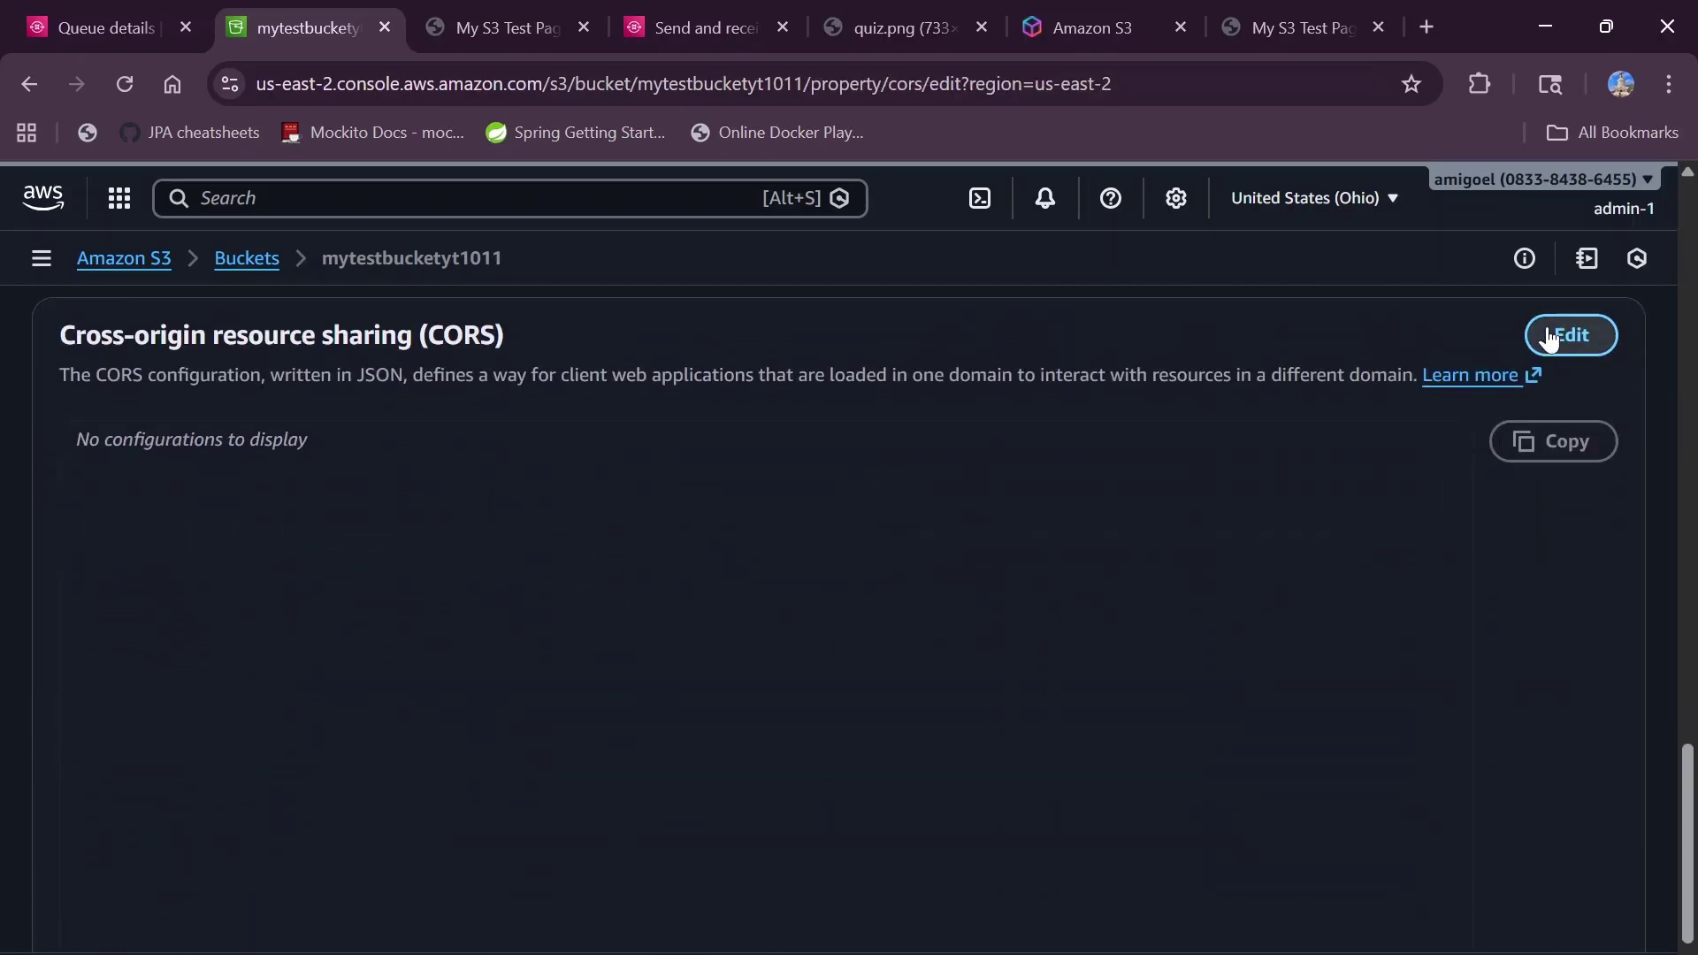
text([     {         "AllowedHeaders": ["*"],         "AllowedMethods": [             "GET",             "HEAD"         ],         "AllowedOrigins": [             "http://localhost:3000"         ],         "ExposeHeaders": [             "ETag"         ],         "MaxAgeSeconds": 3000     } ])
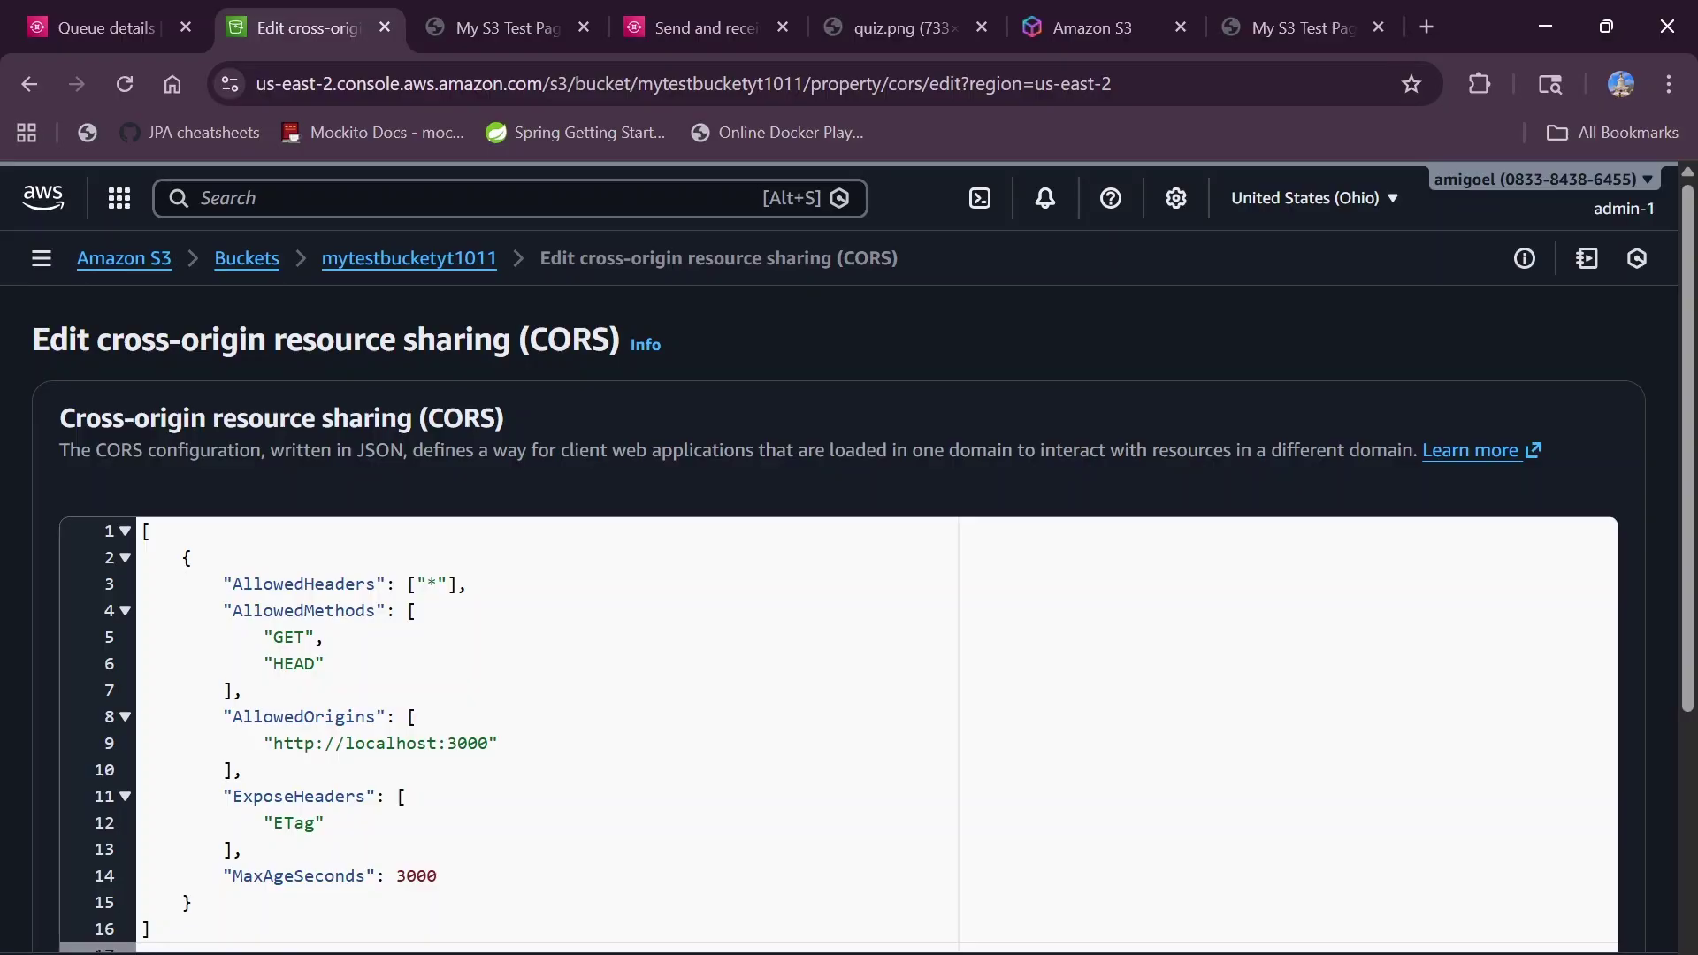
drag(223, 610, 326, 637)
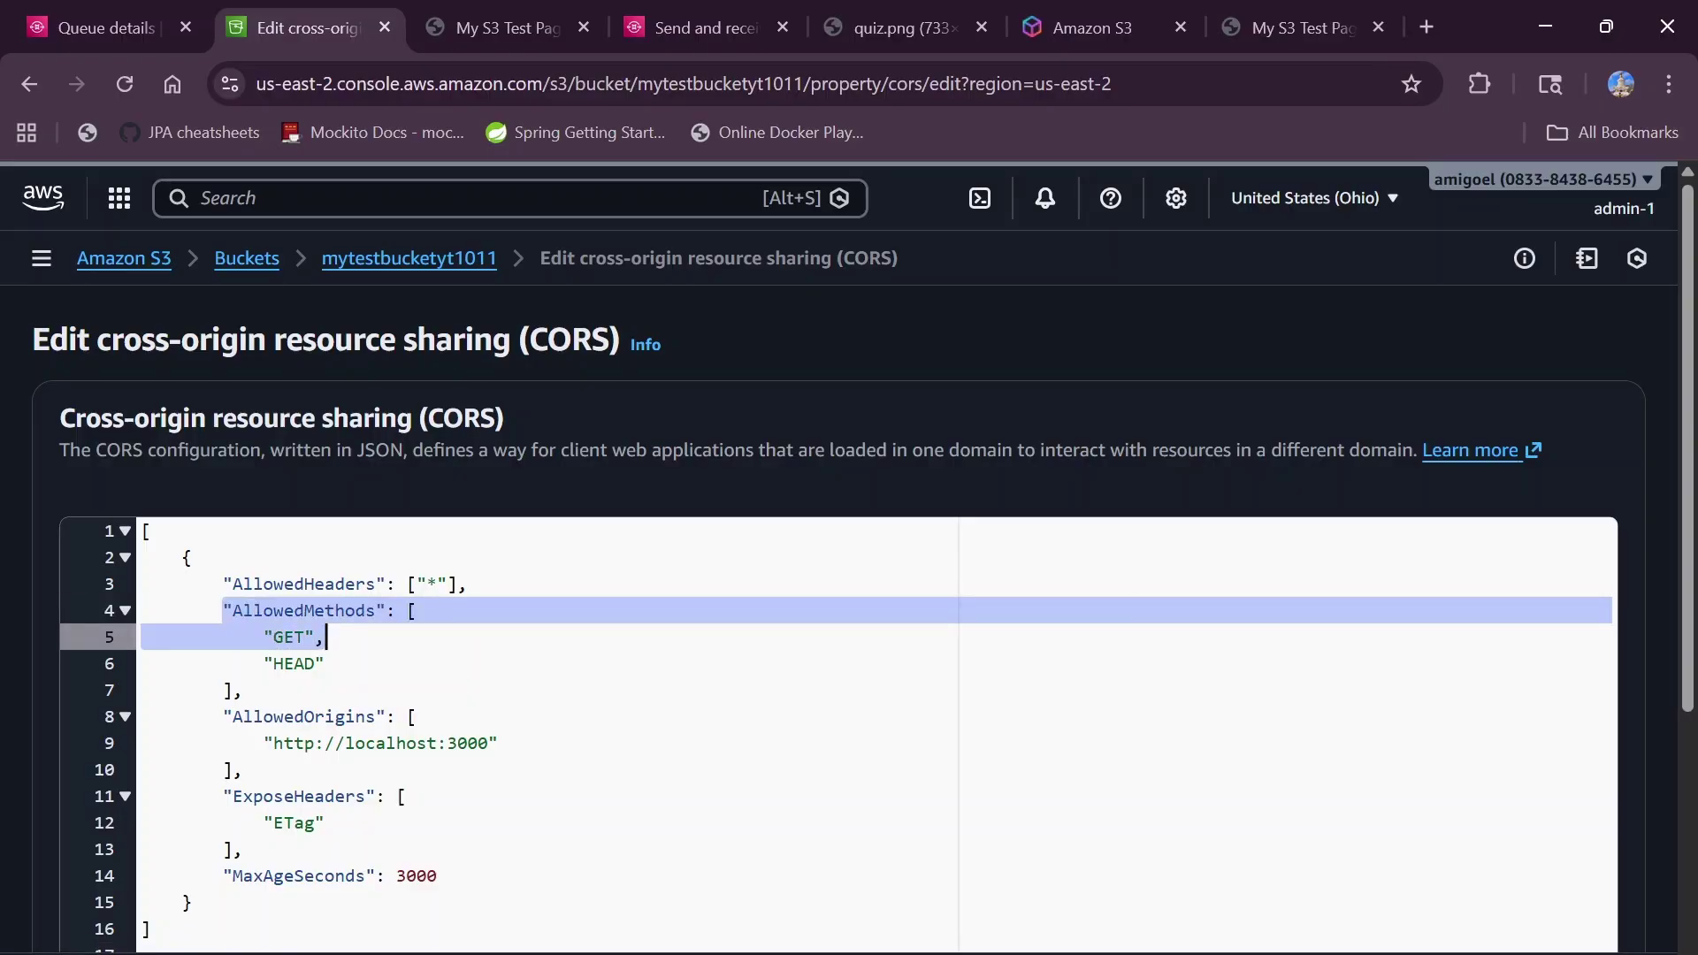
drag(254, 743, 498, 743)
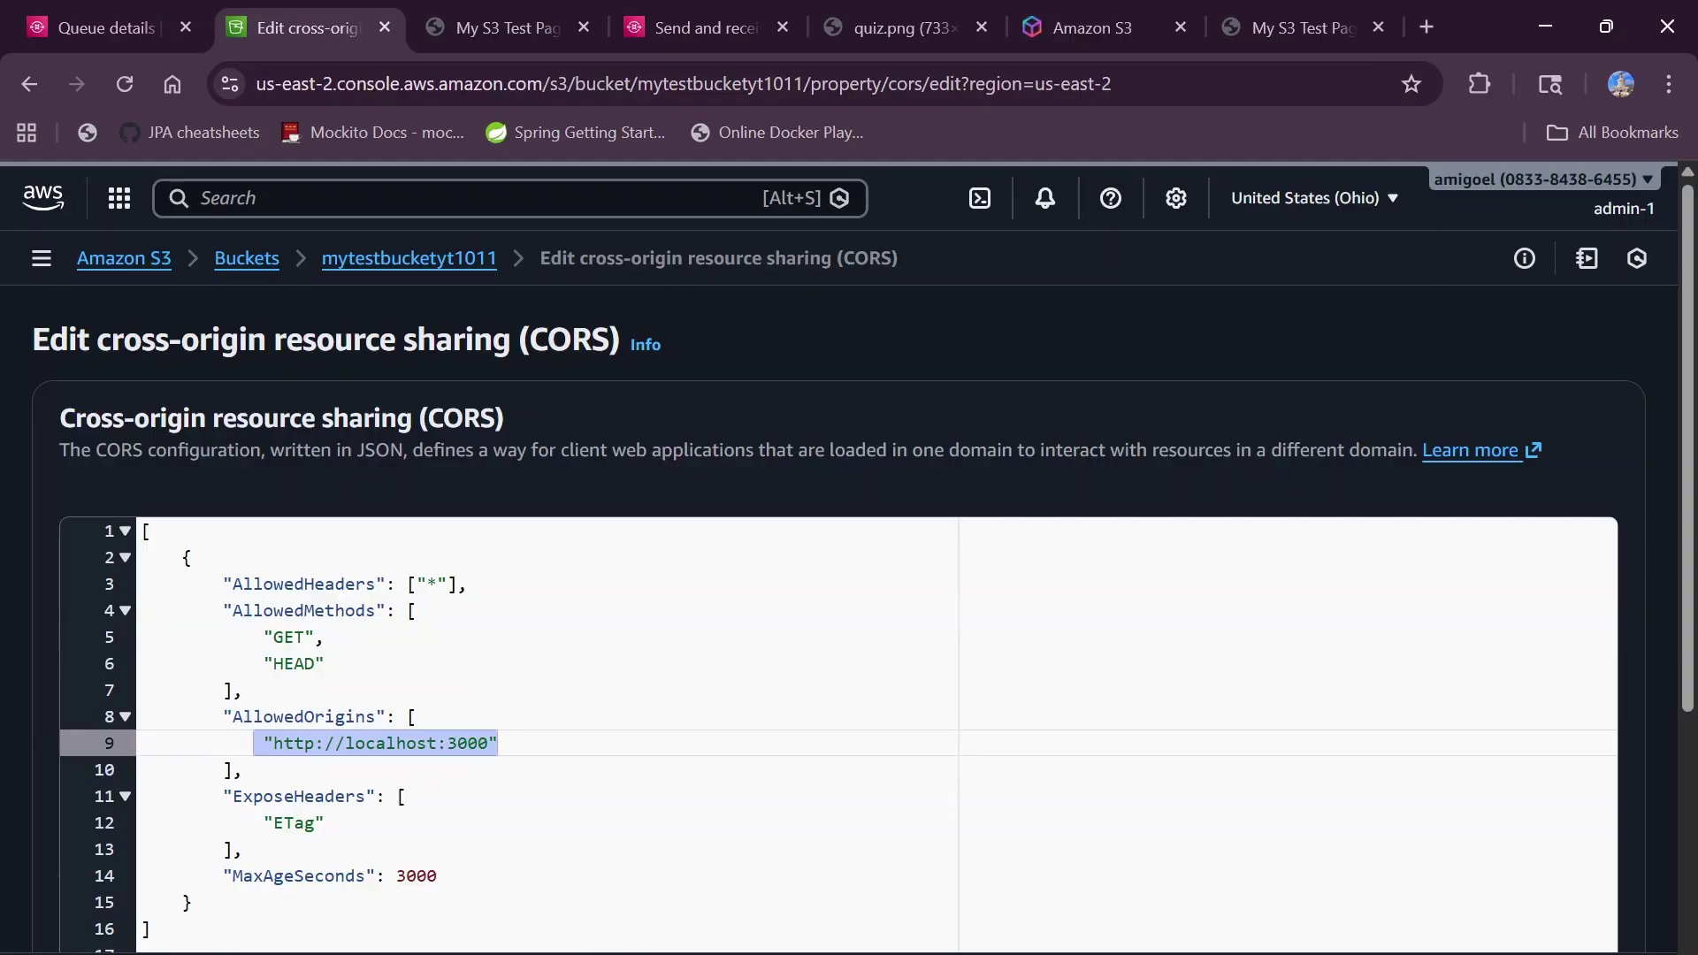
click(440, 876)
scroll(439, 876, down, 2)
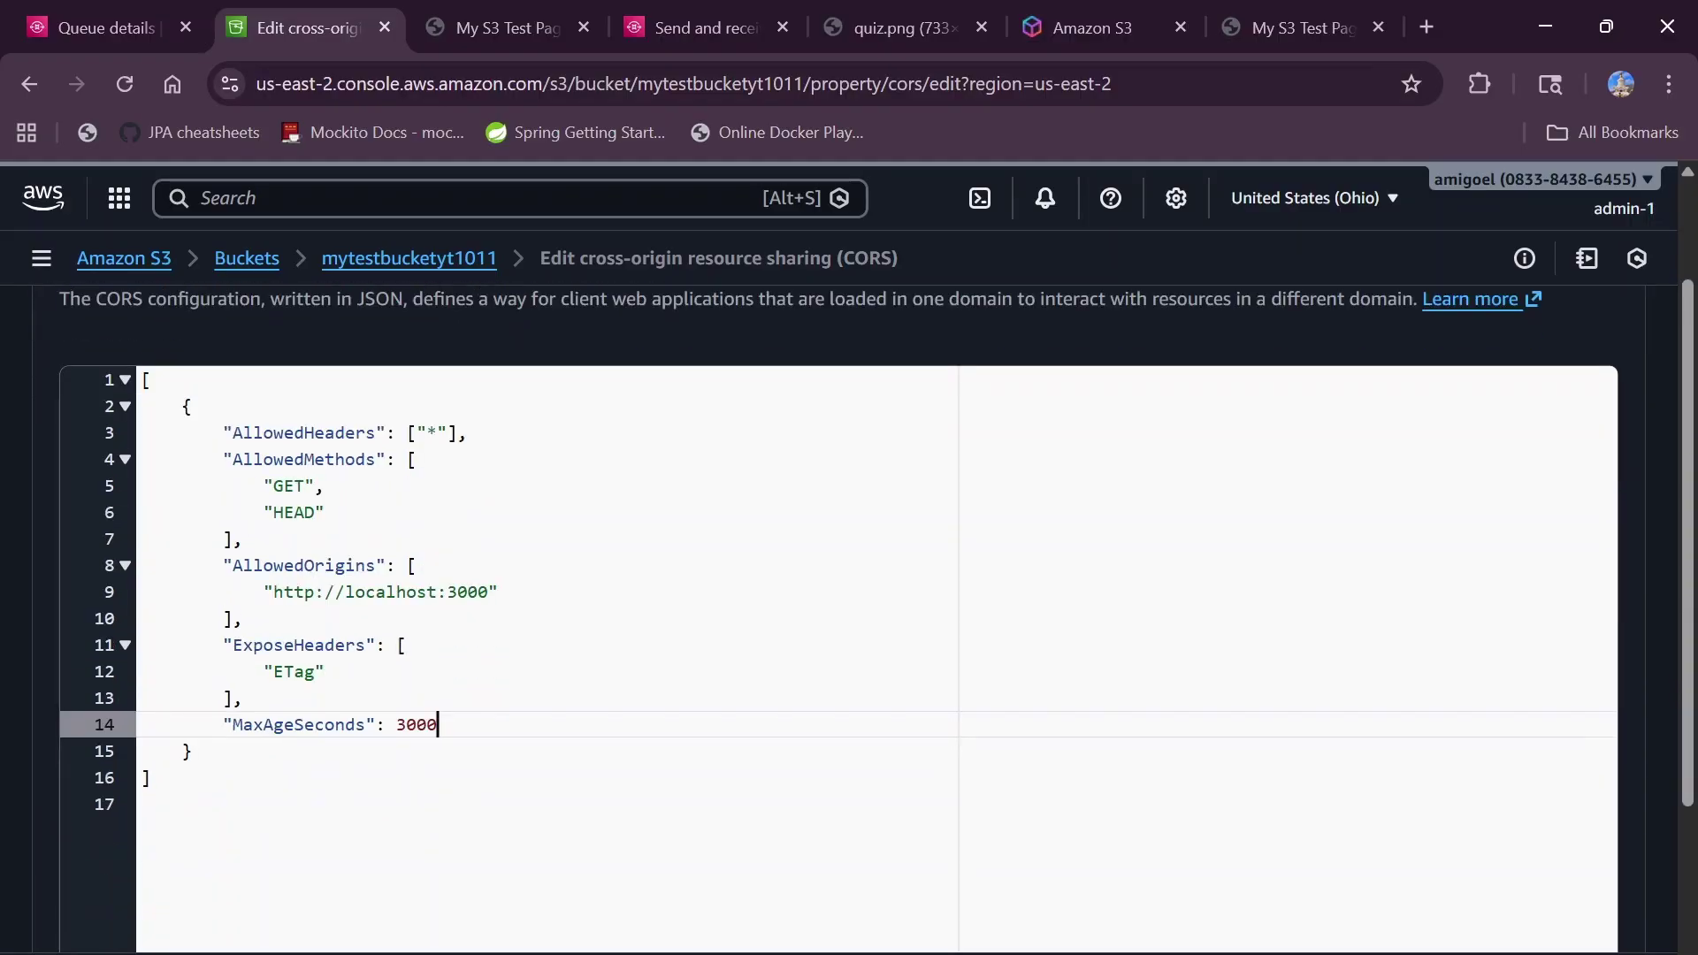
drag(440, 876, 141, 380)
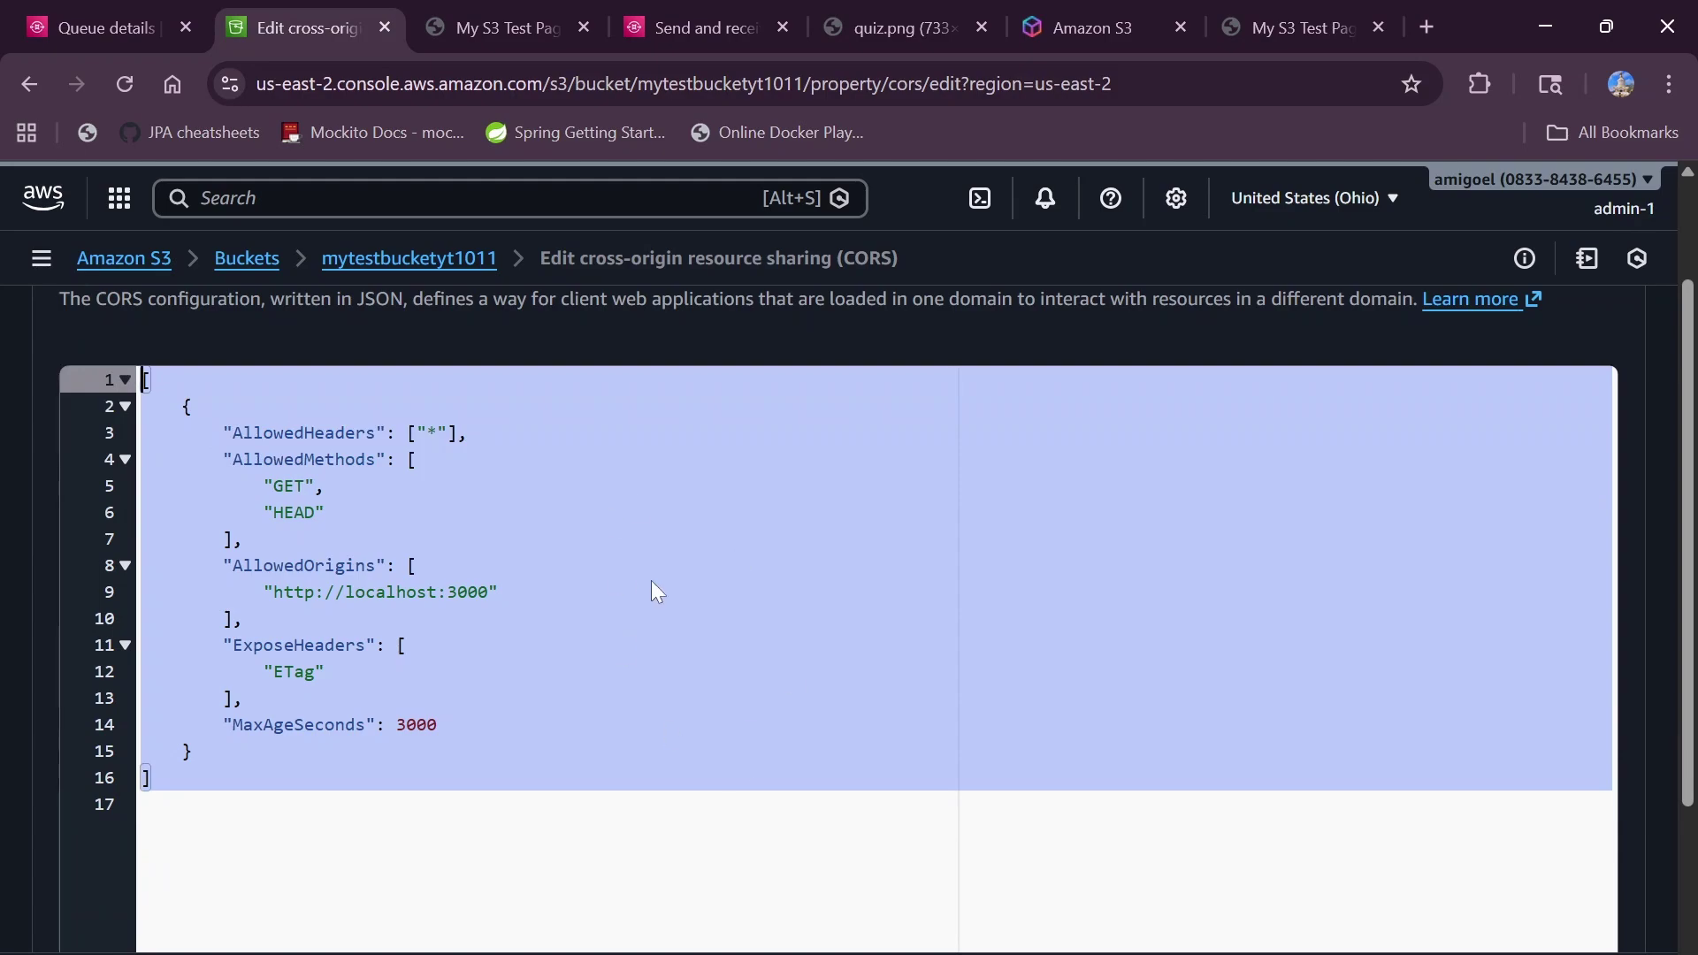
click(693, 858)
scroll(694, 858, down, 3)
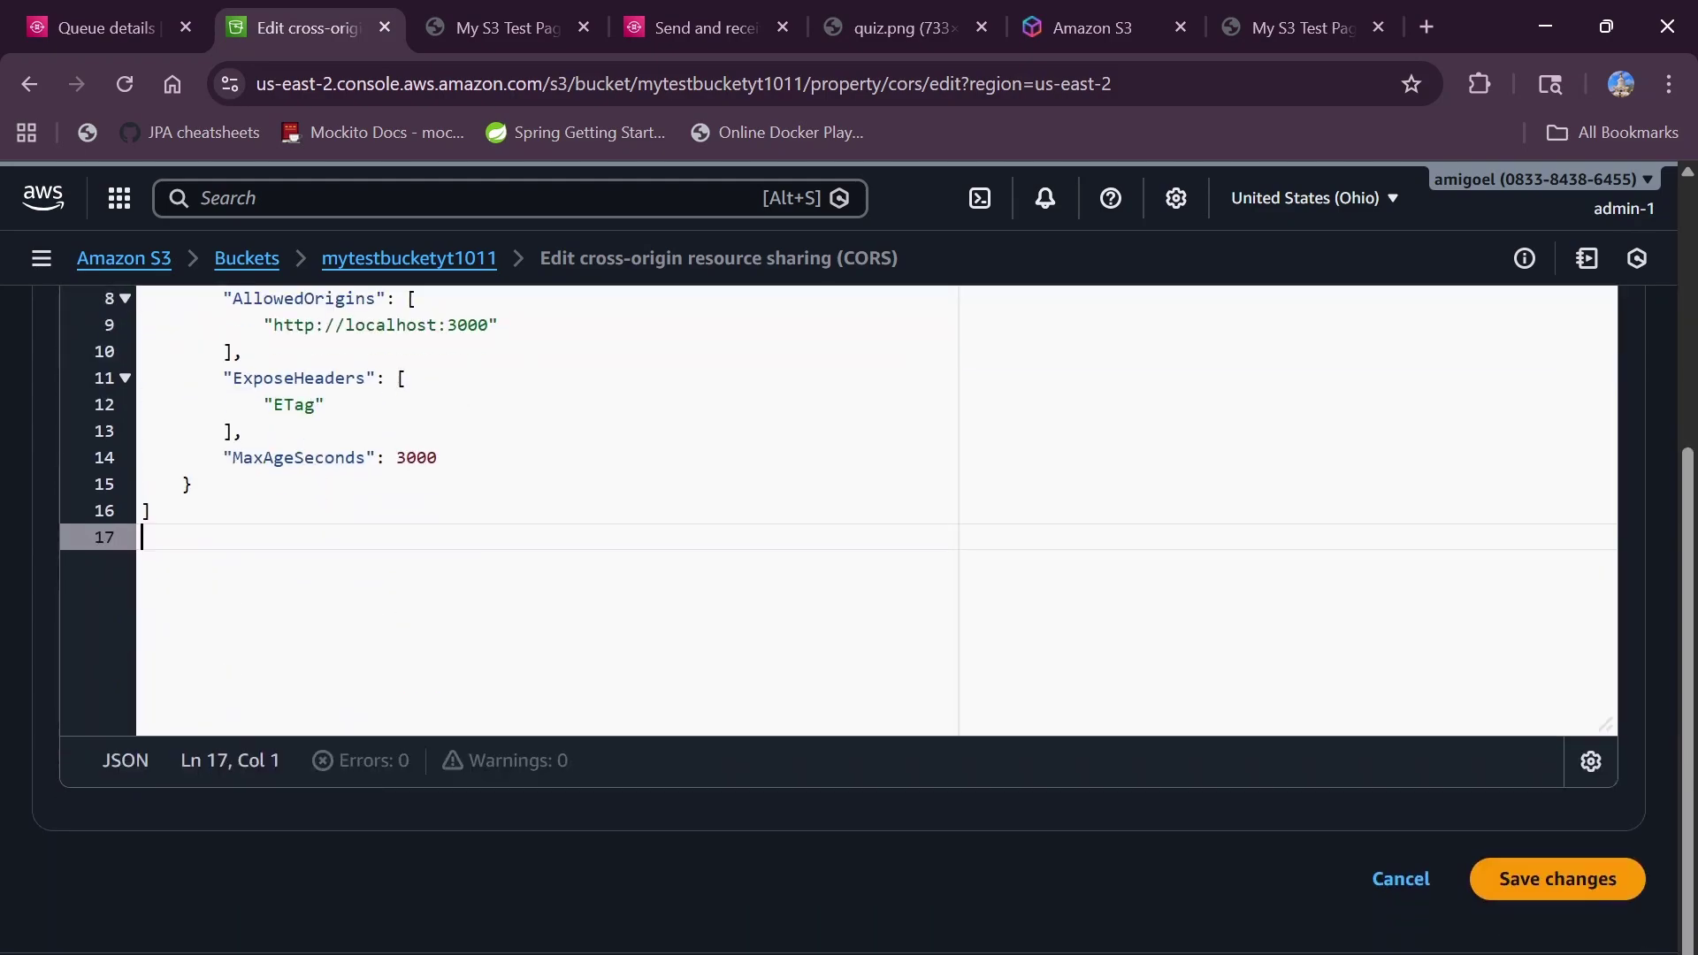
click(1558, 892)
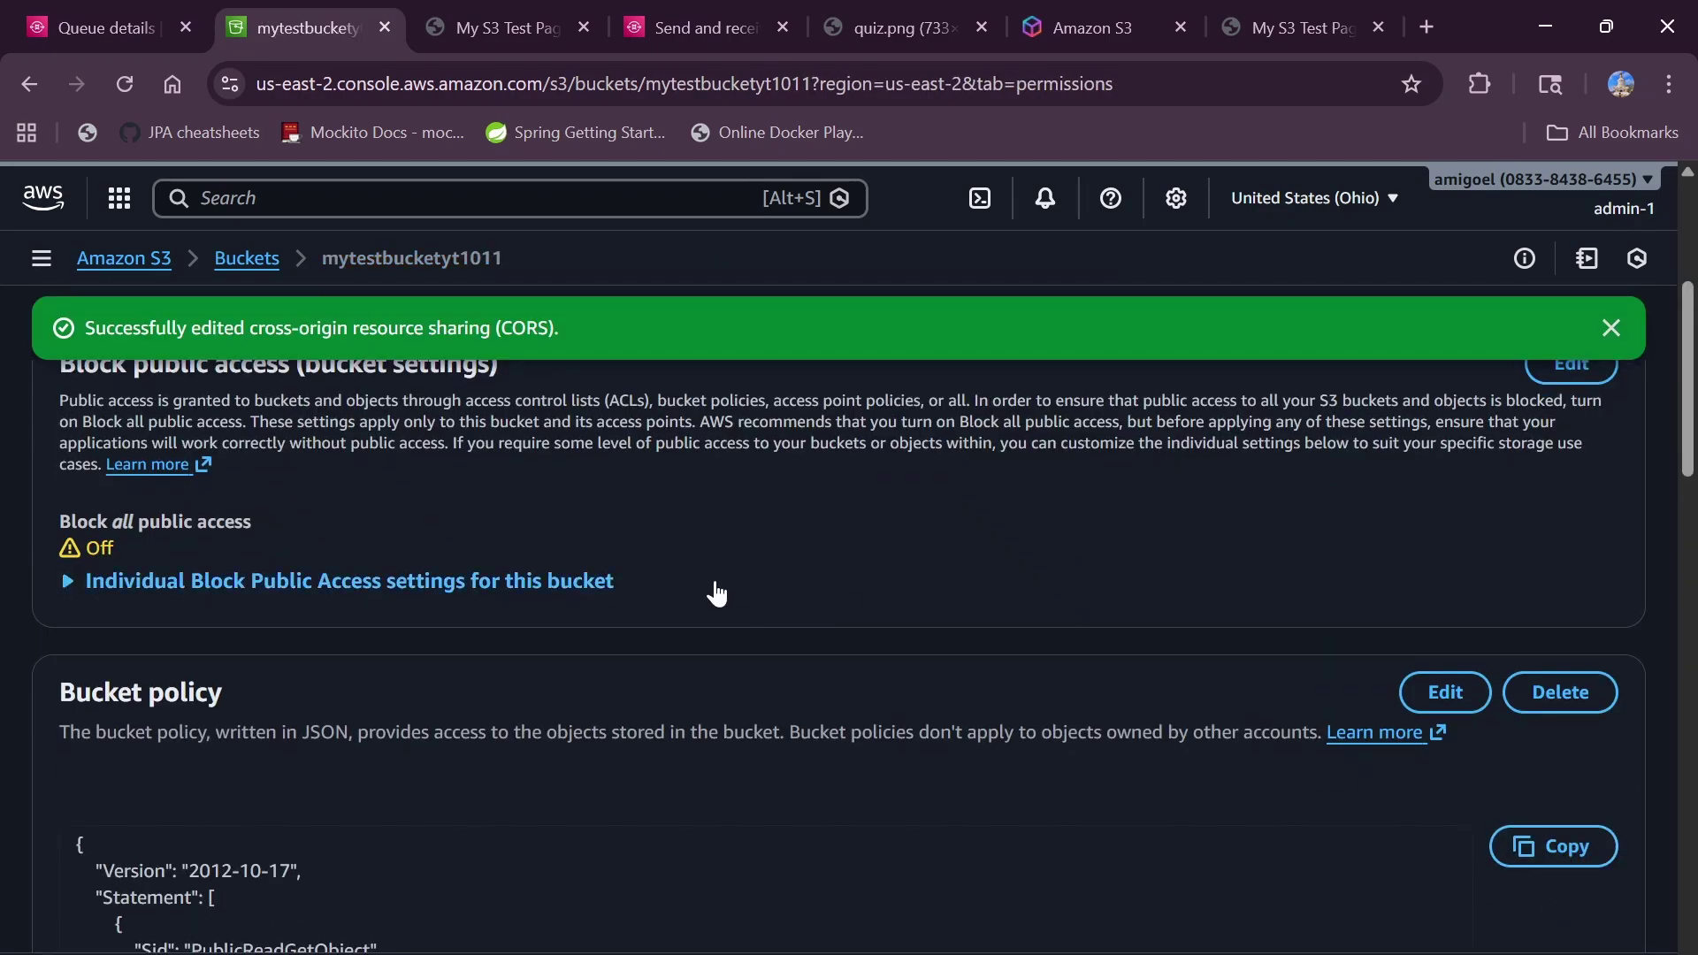
- Reload the localhost:3000 test page, enlarge the page area above the console, and examine the images and the console output
click(485, 12)
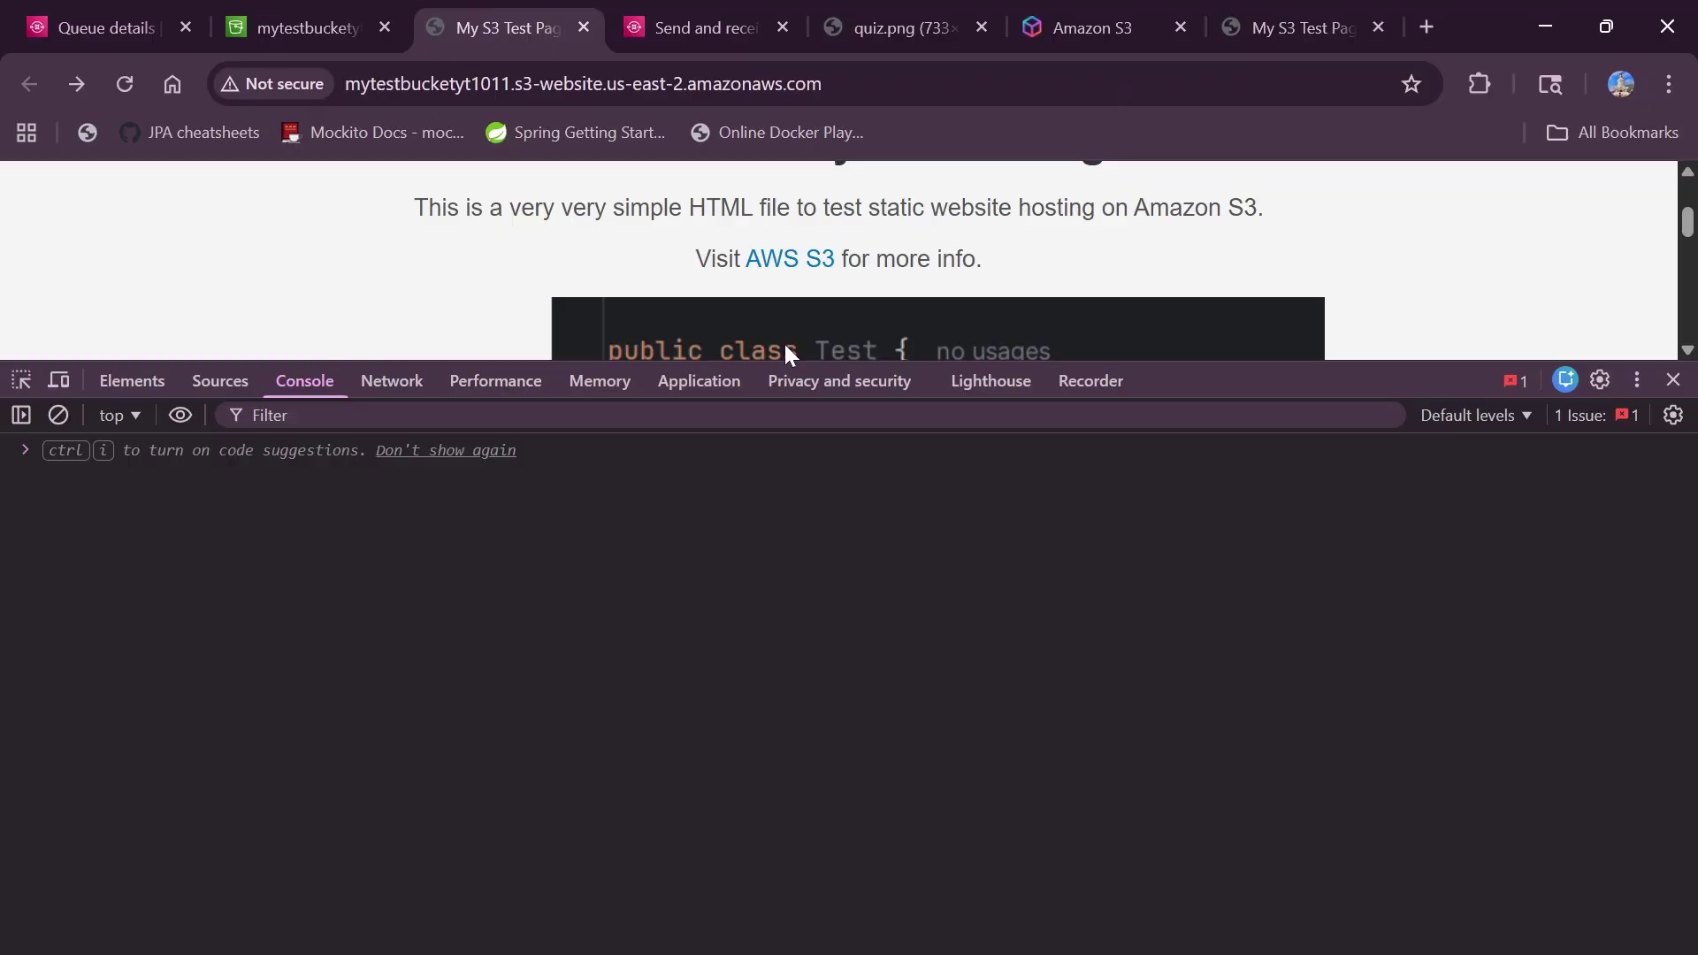
click(1265, 18)
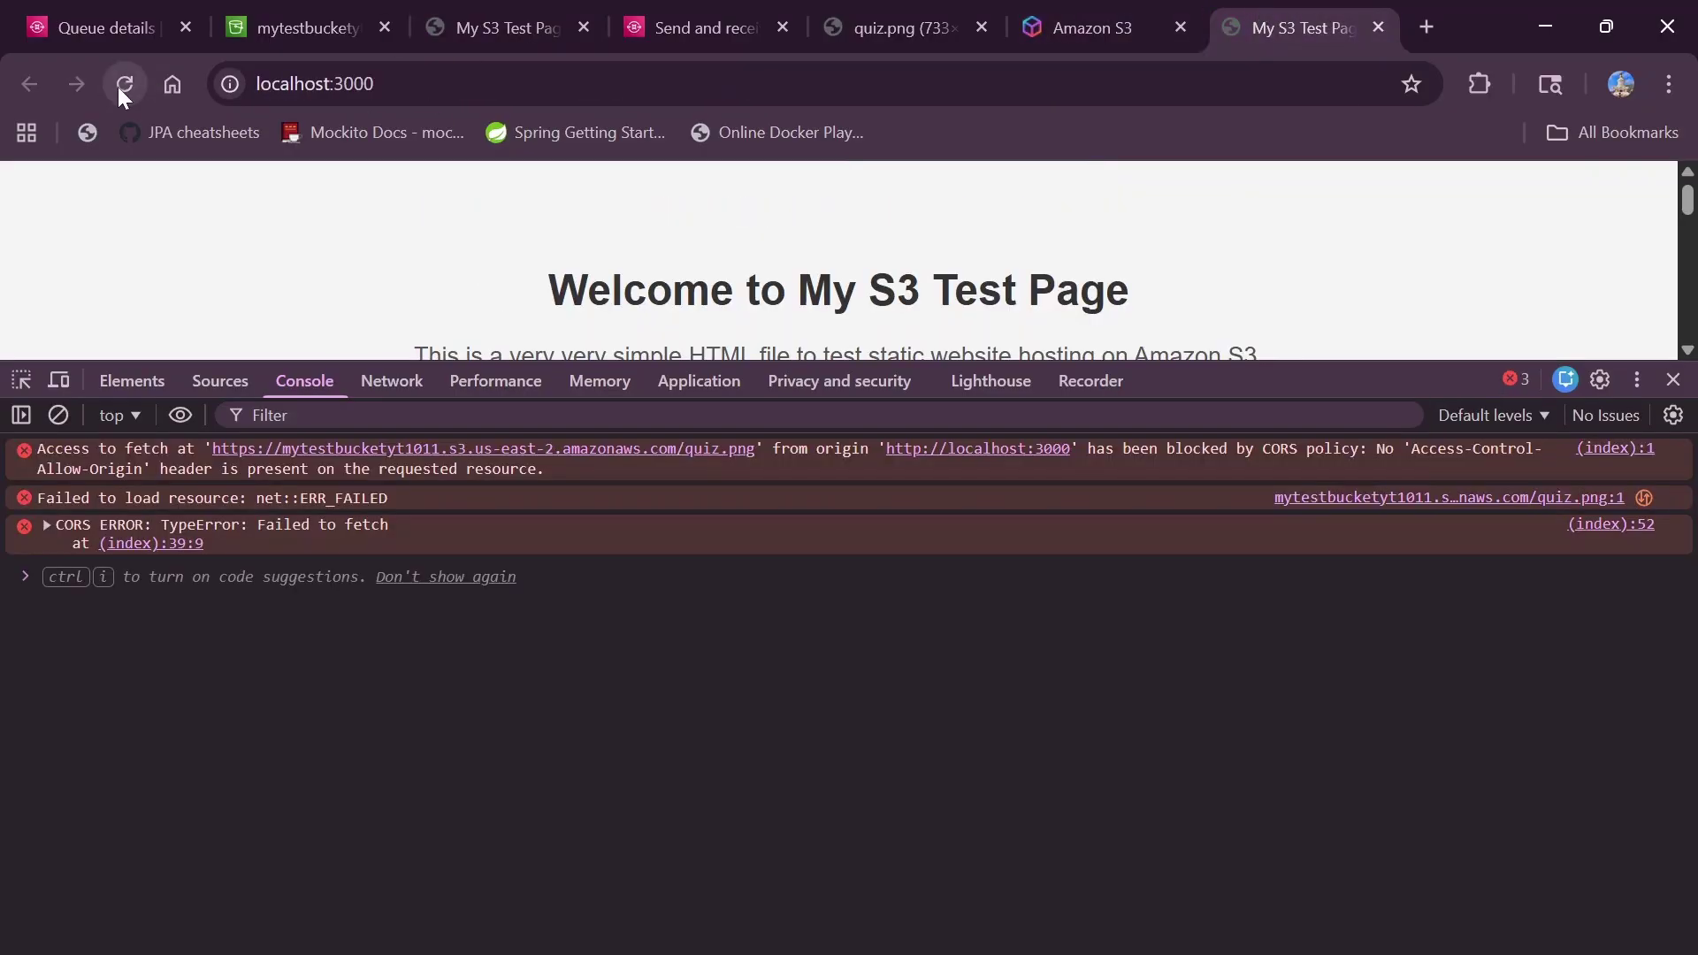
click(122, 84)
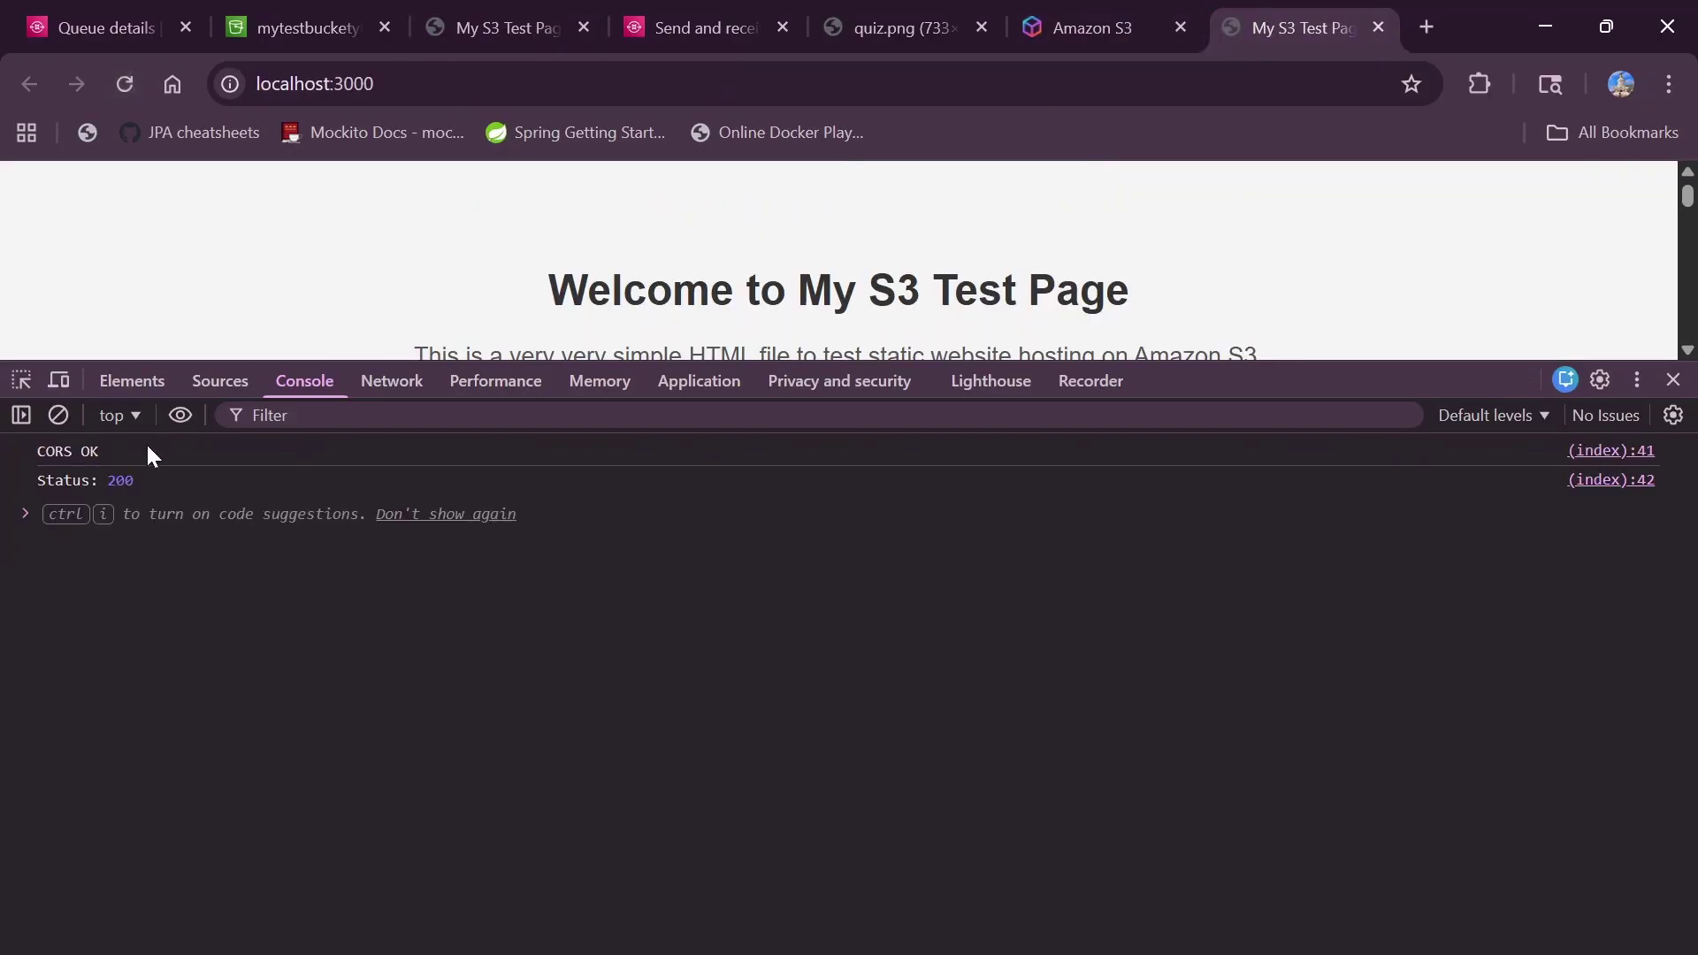
scroll(347, 281, down, 2)
drag(1237, 362, 1181, 732)
scroll(937, 611, down, 6)
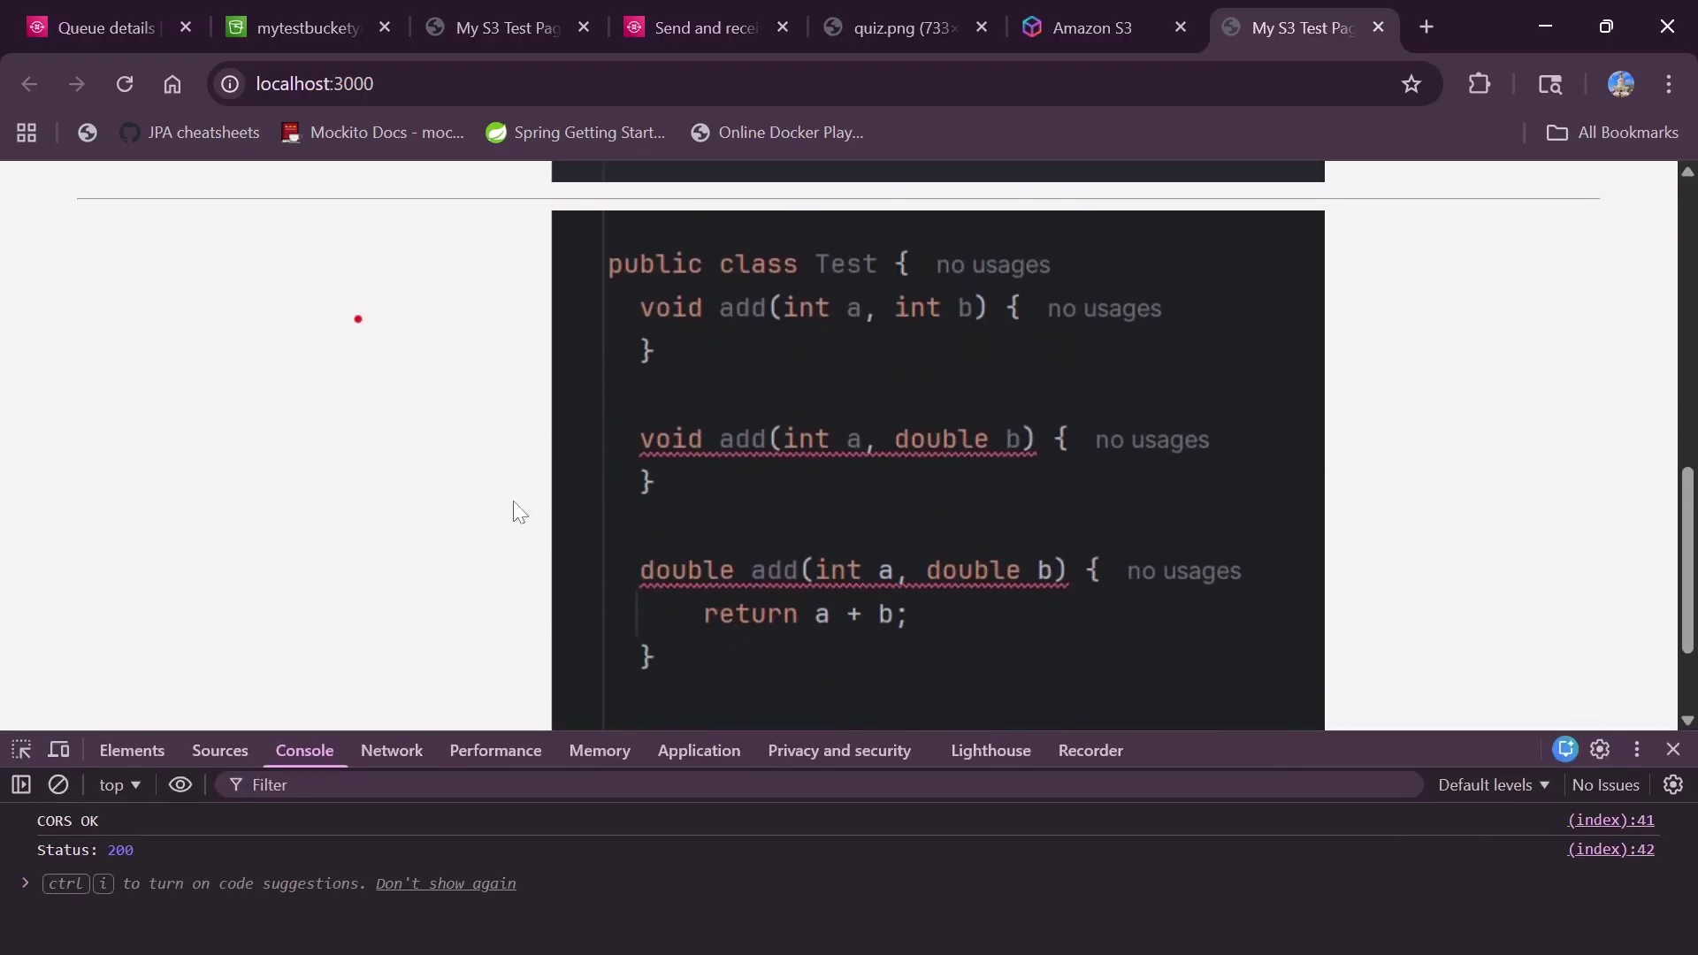
scroll(760, 398, up, 6)
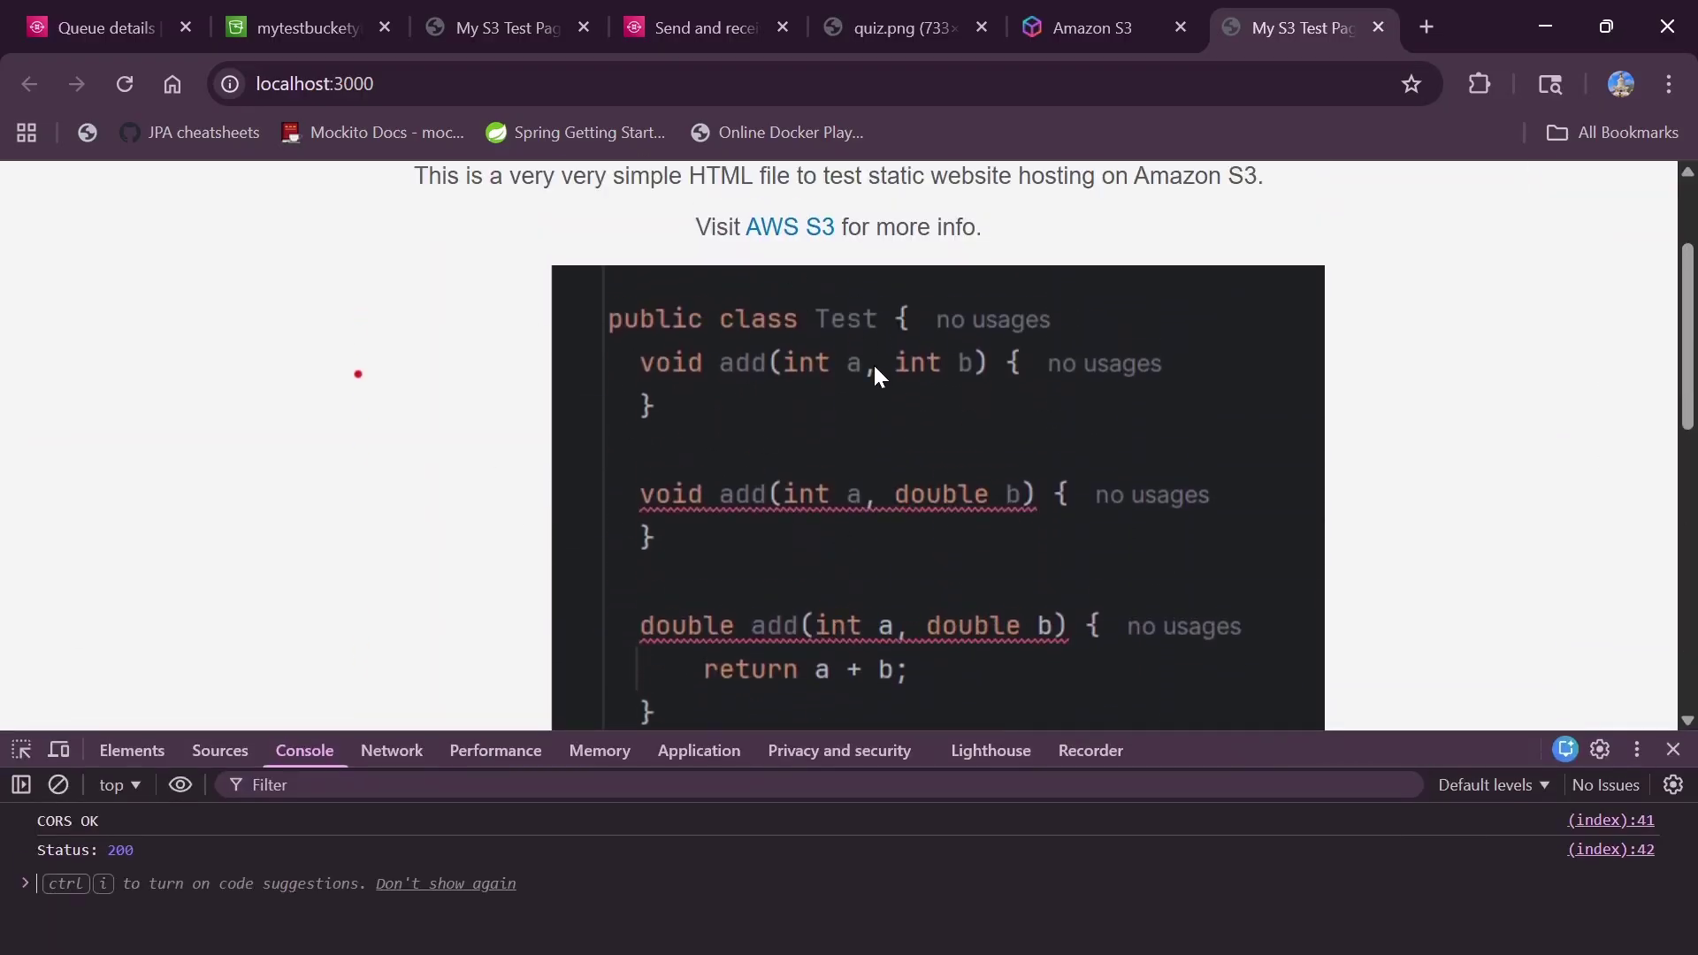
scroll(875, 373, down, 2)
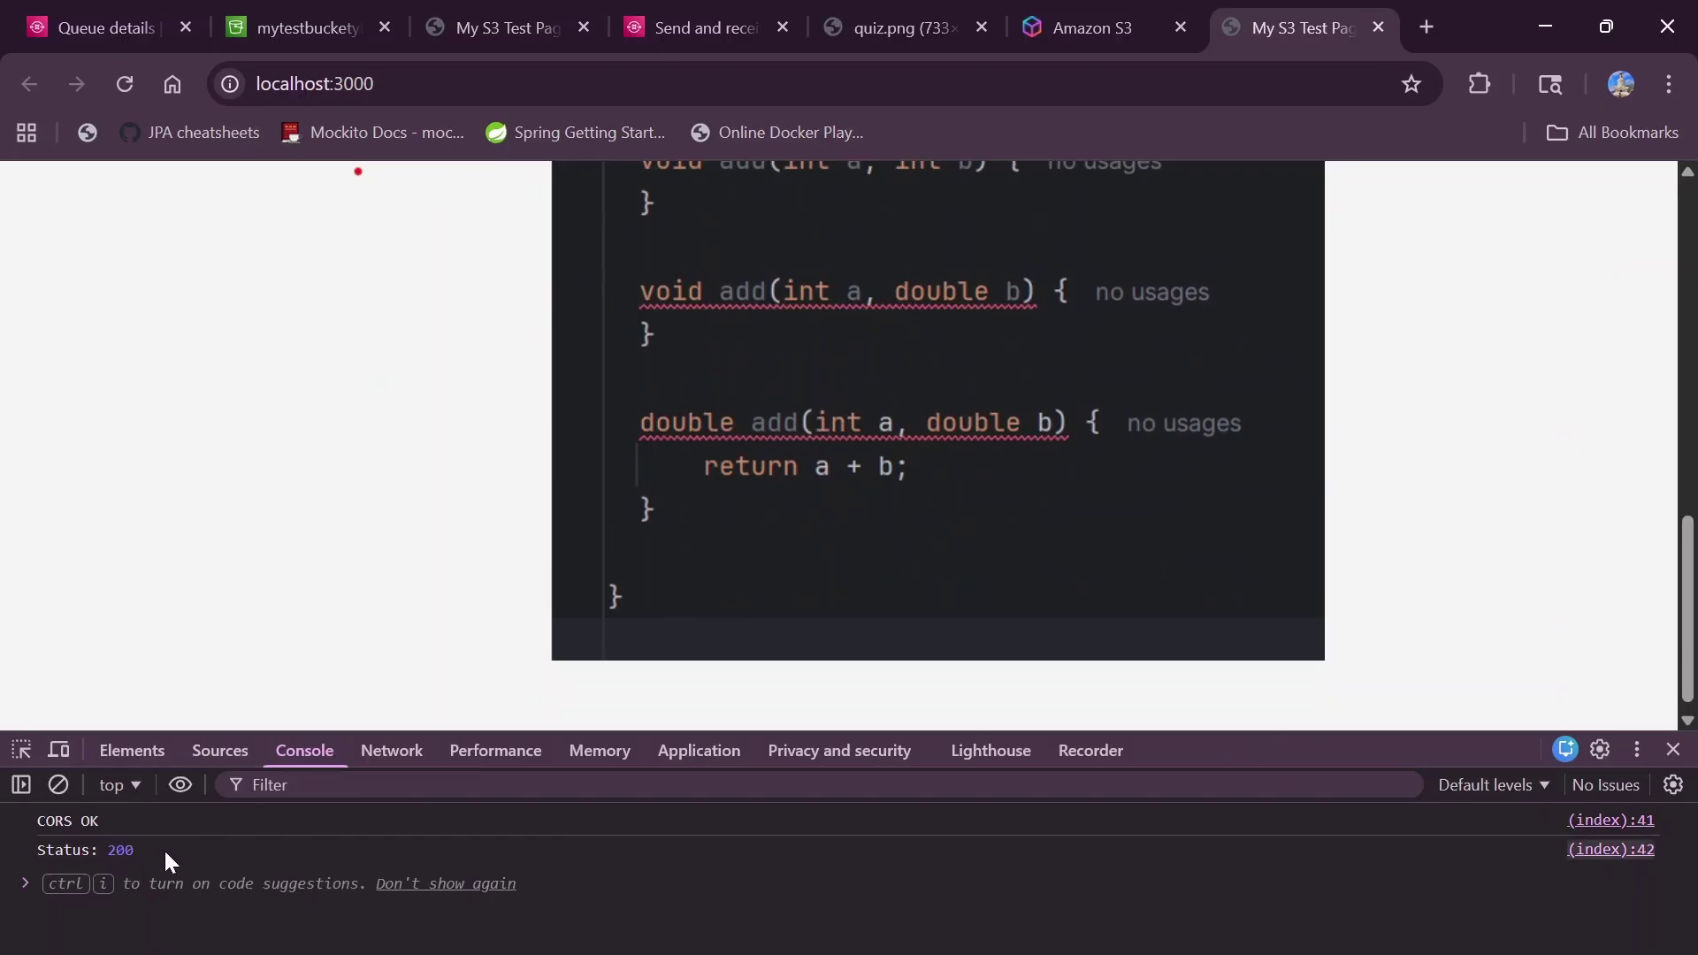
drag(163, 847, 55, 821)
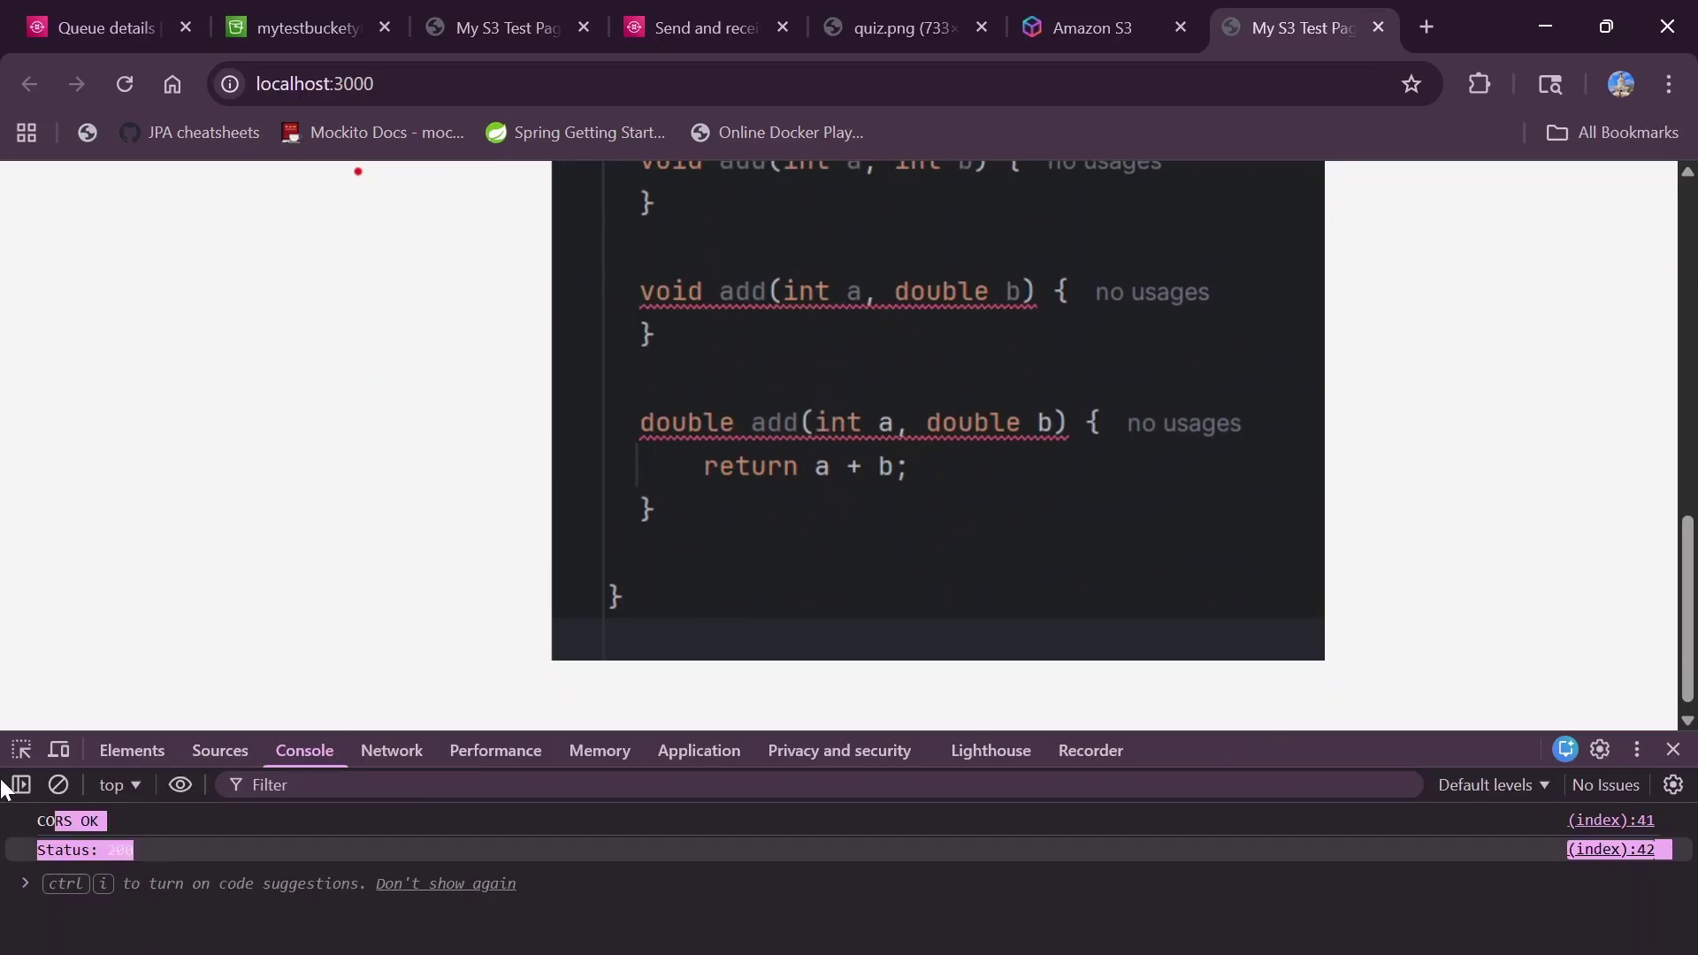
- Return to the S3-hosted test page, enlarge its page area and copy the address mytestbucketyt1011.s3-website.us-east-2.amazonaws.com
click(458, 12)
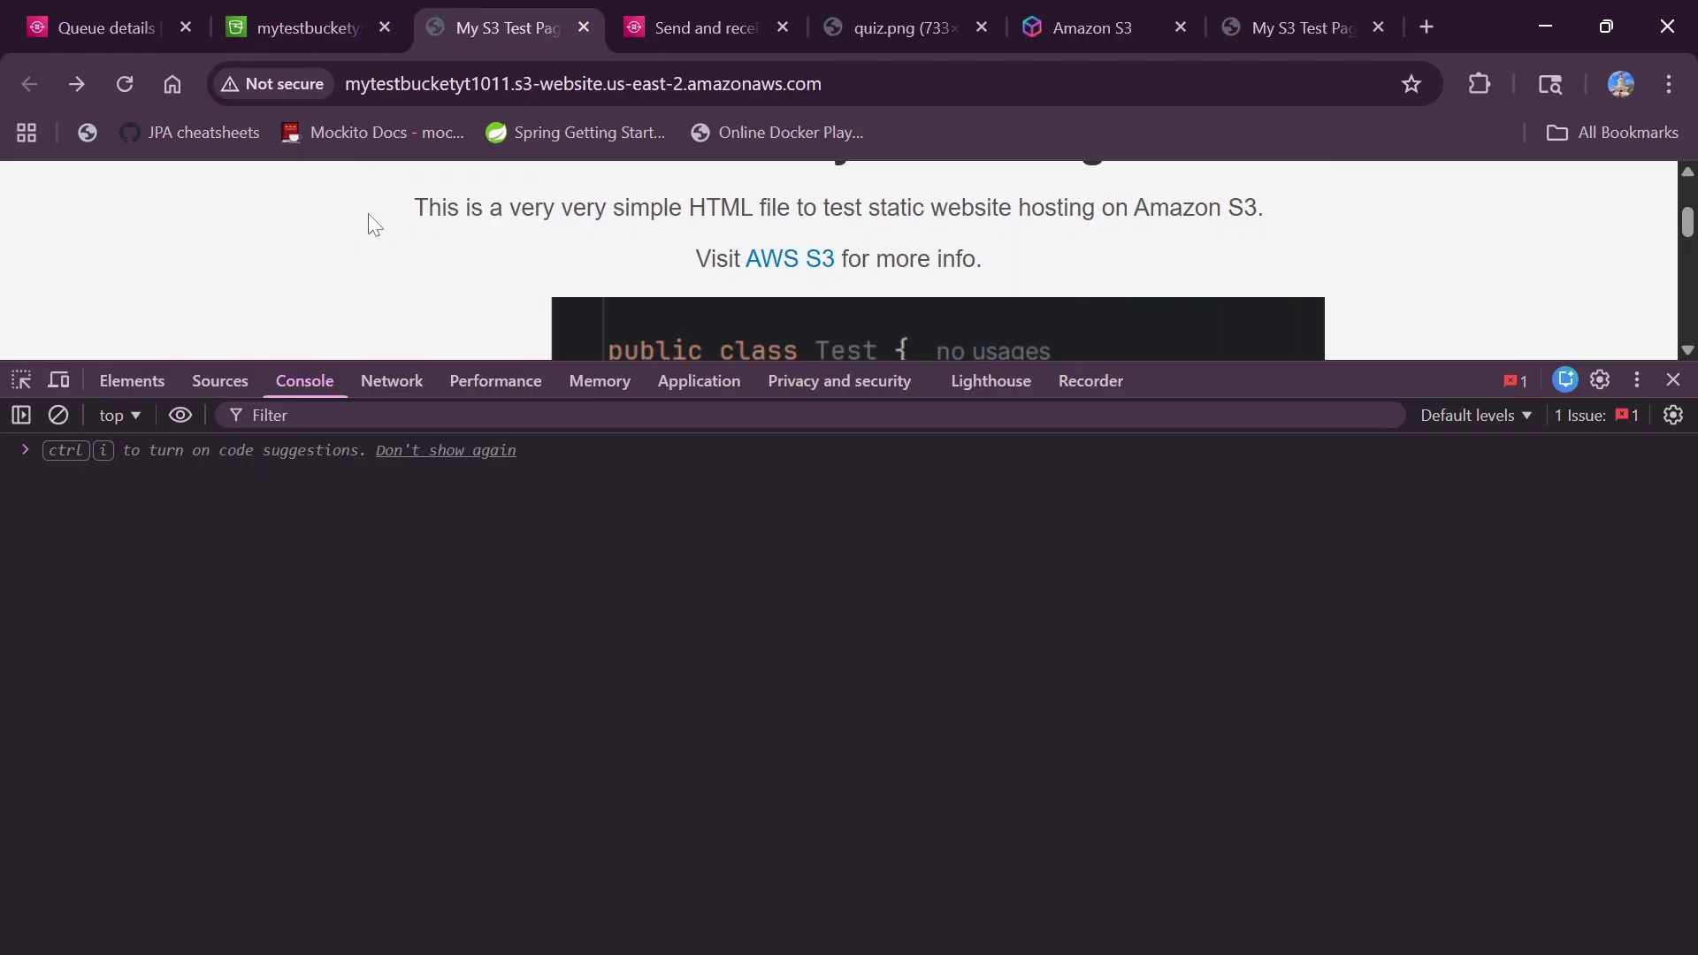
drag(1225, 364, 1192, 594)
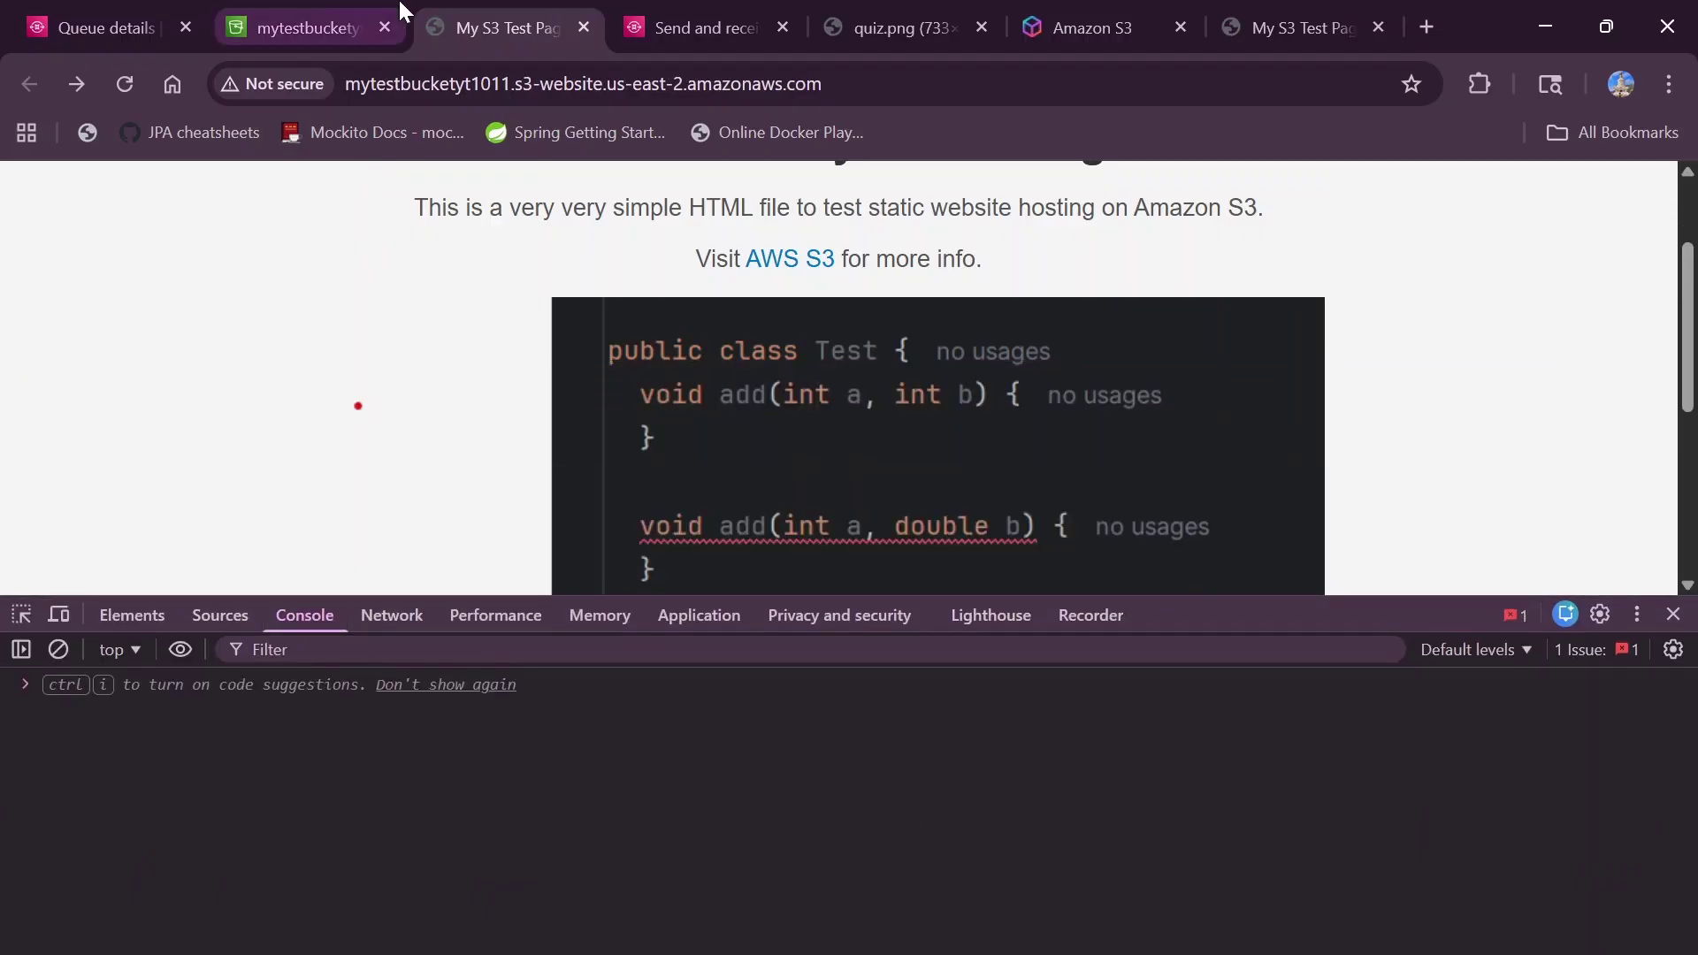
click(819, 86)
key(ctrl+c)
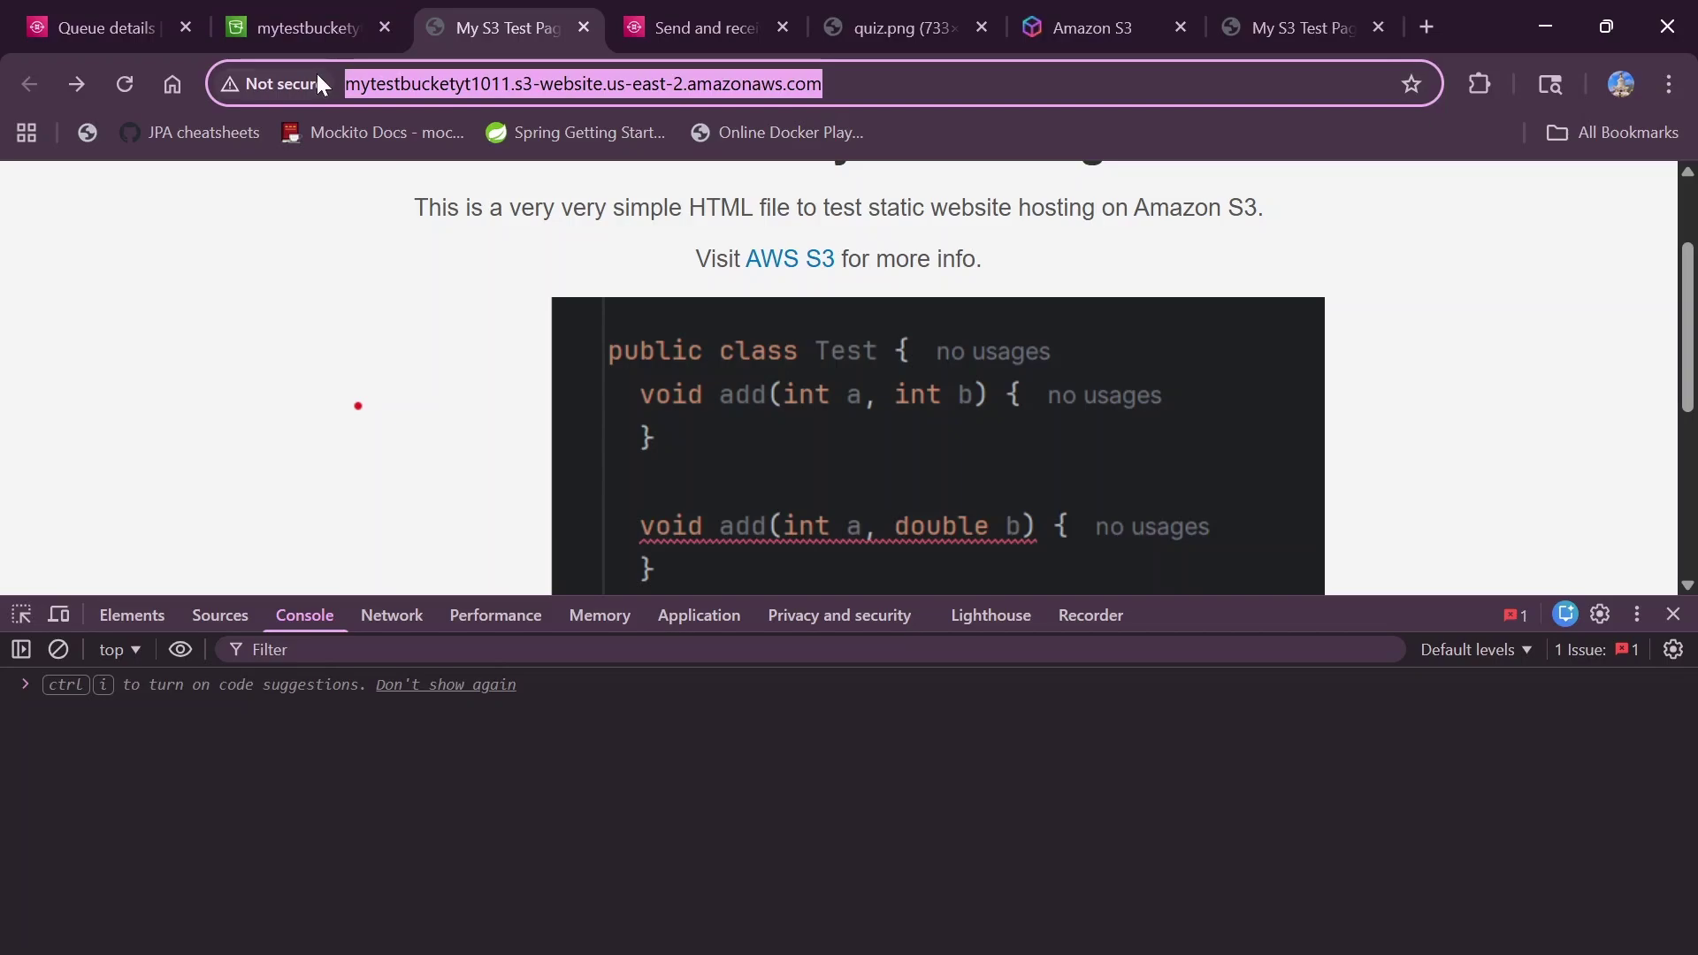
key(alt+Tab)
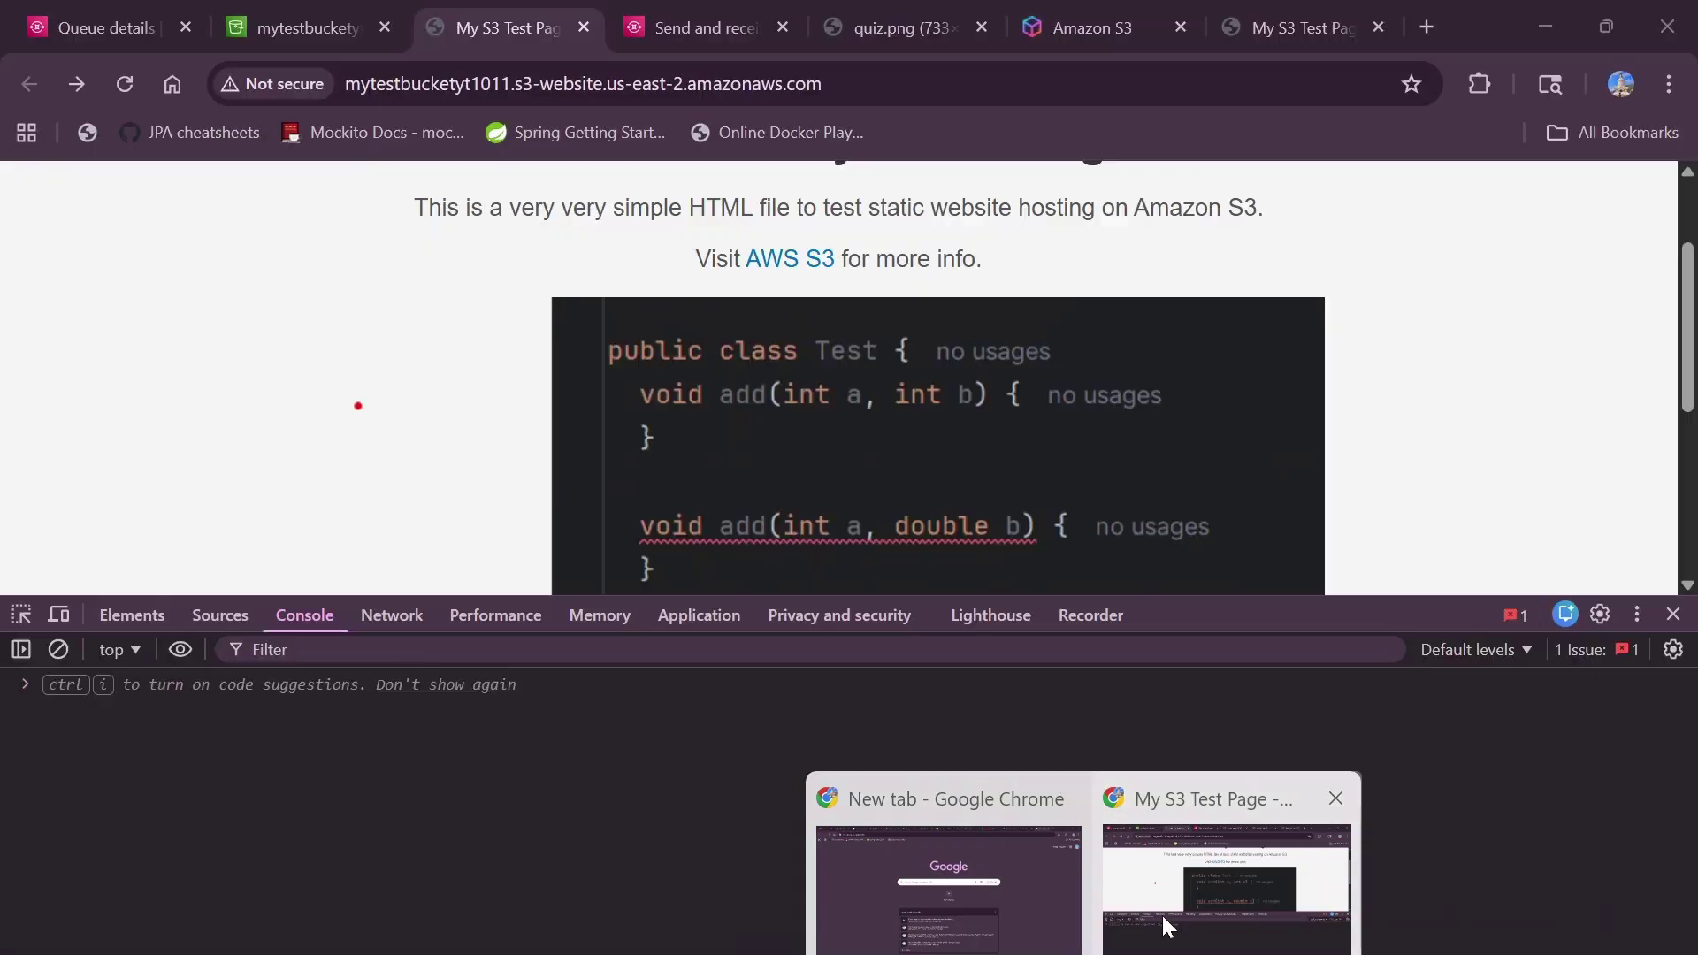
click(1161, 913)
click(265, 19)
click(501, 18)
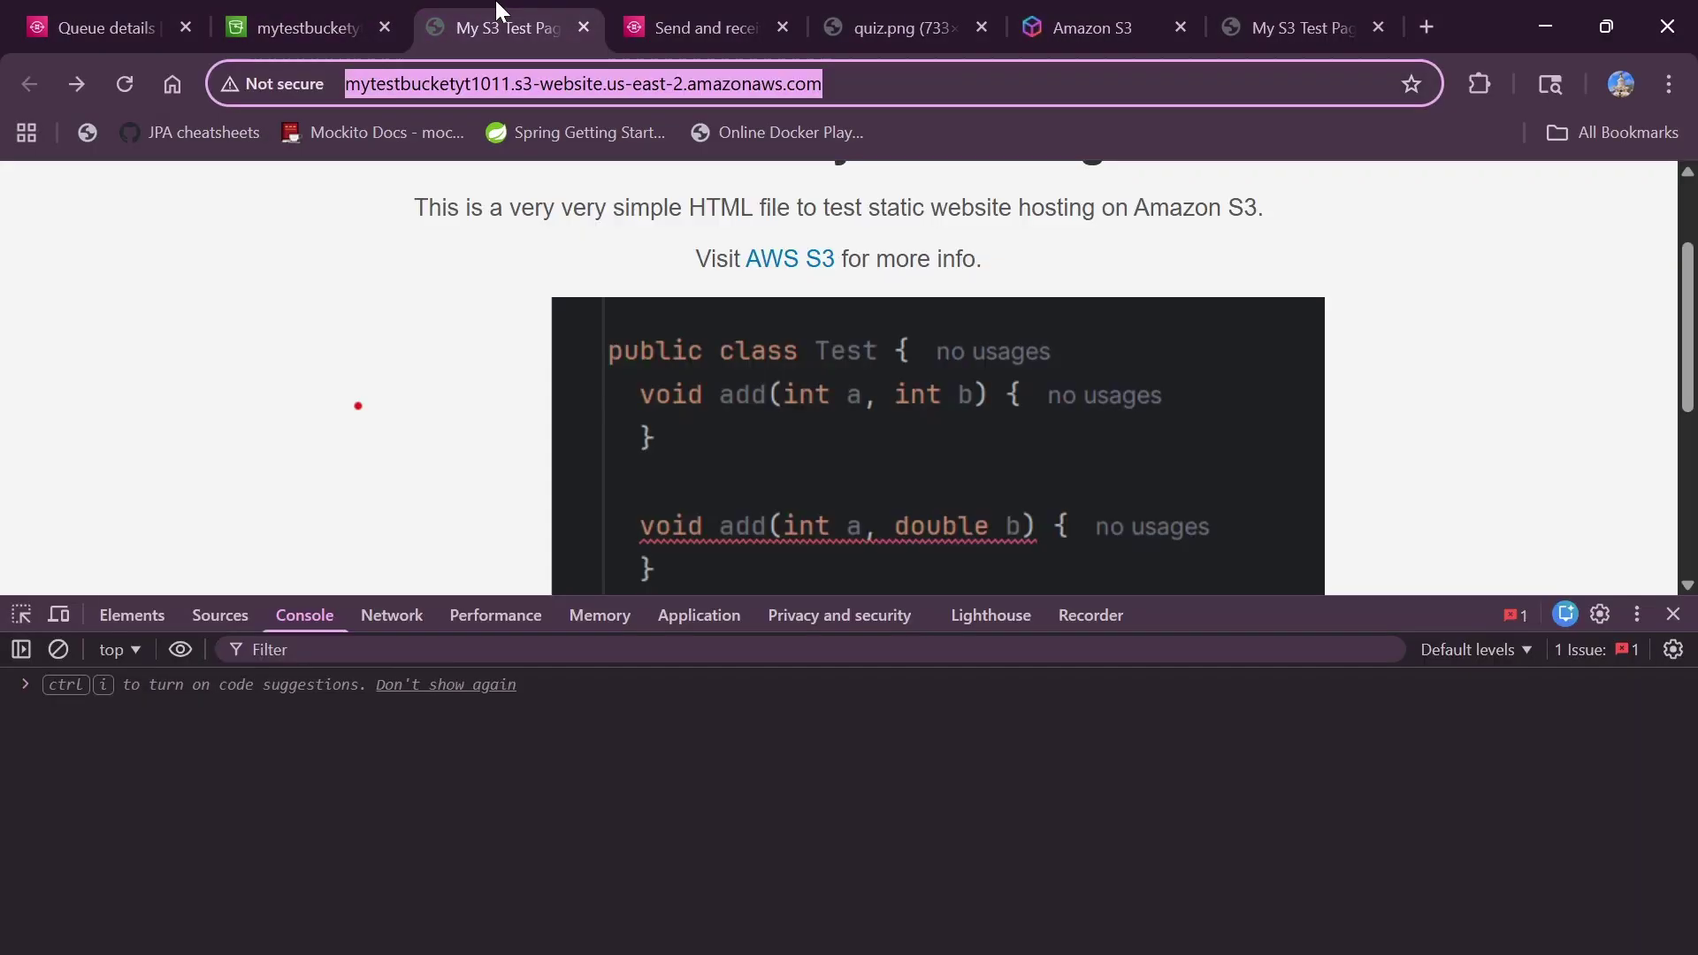
- Reload the S3-hosted test page, dismiss its alert and return to the CORS section of the mytestbucketyt1011 bucket's permissions
click(124, 84)
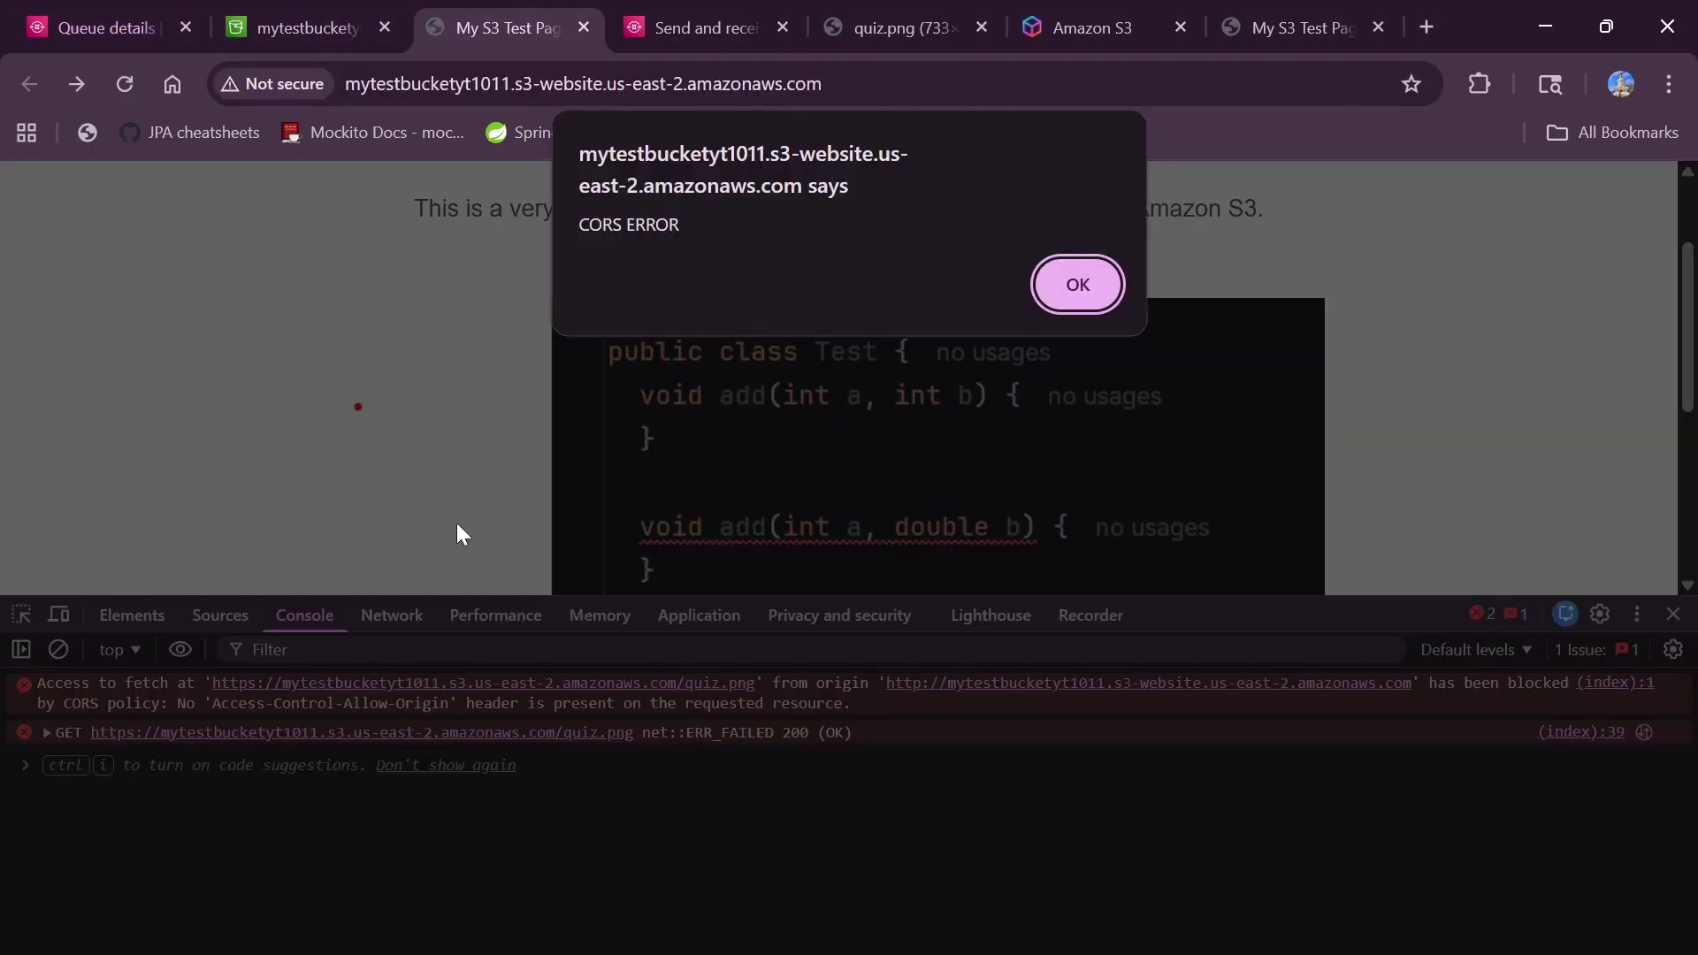
click(1078, 283)
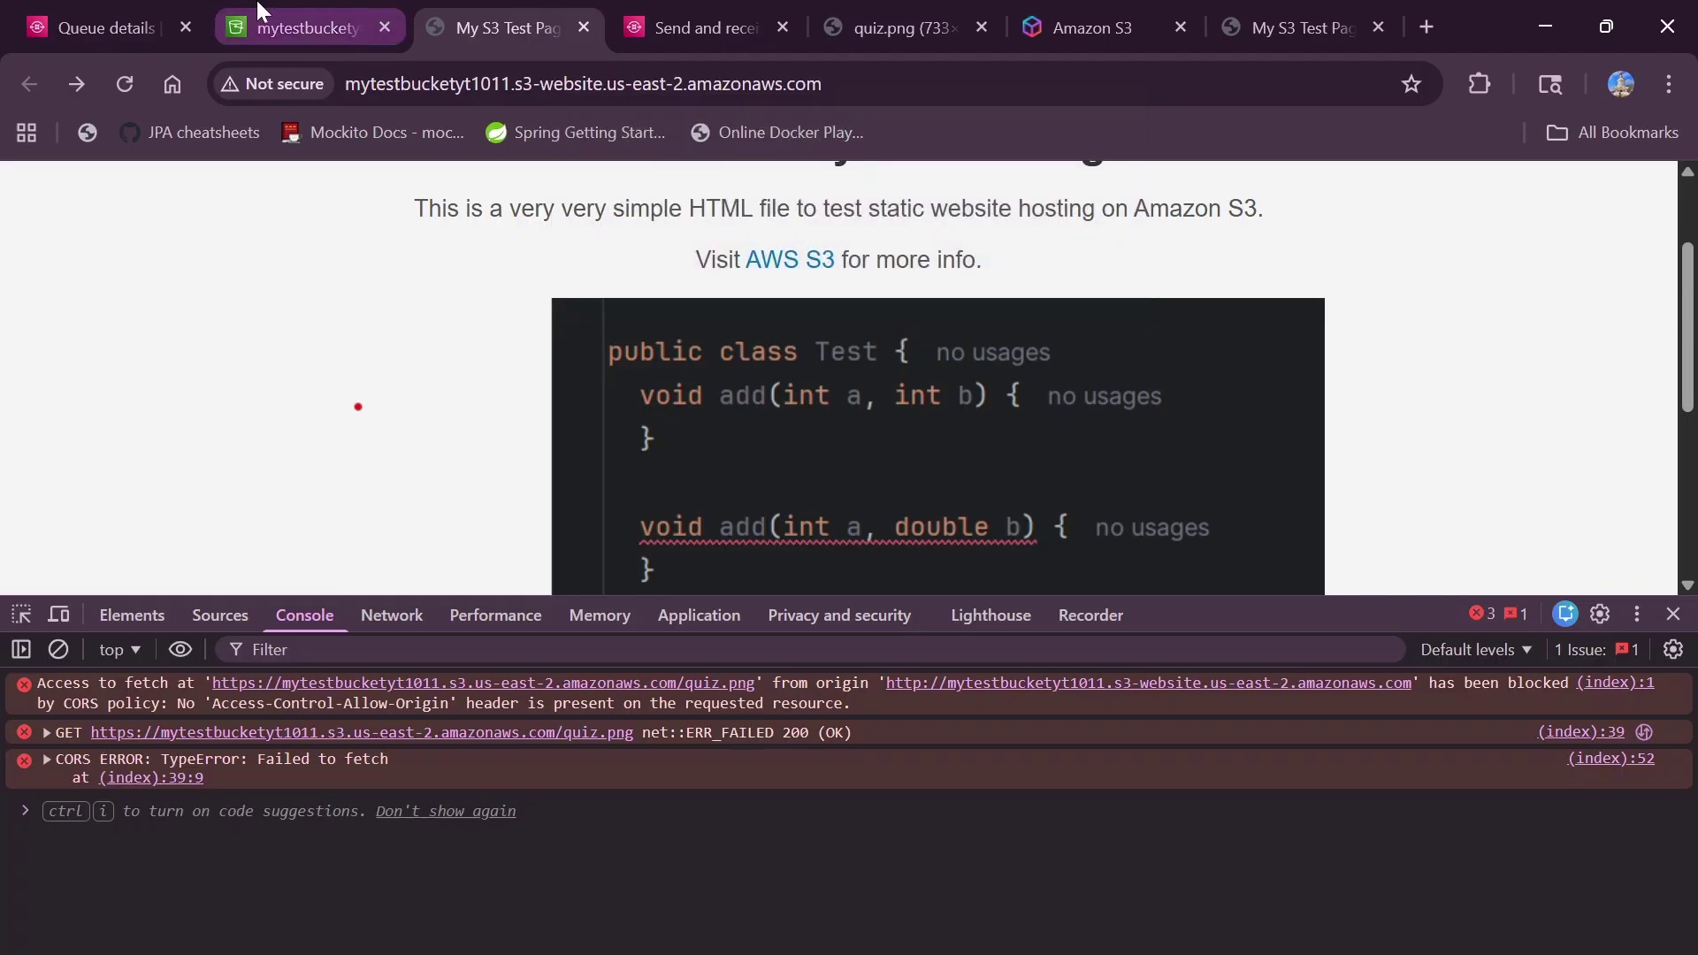
click(297, 27)
scroll(1004, 560, down, 15)
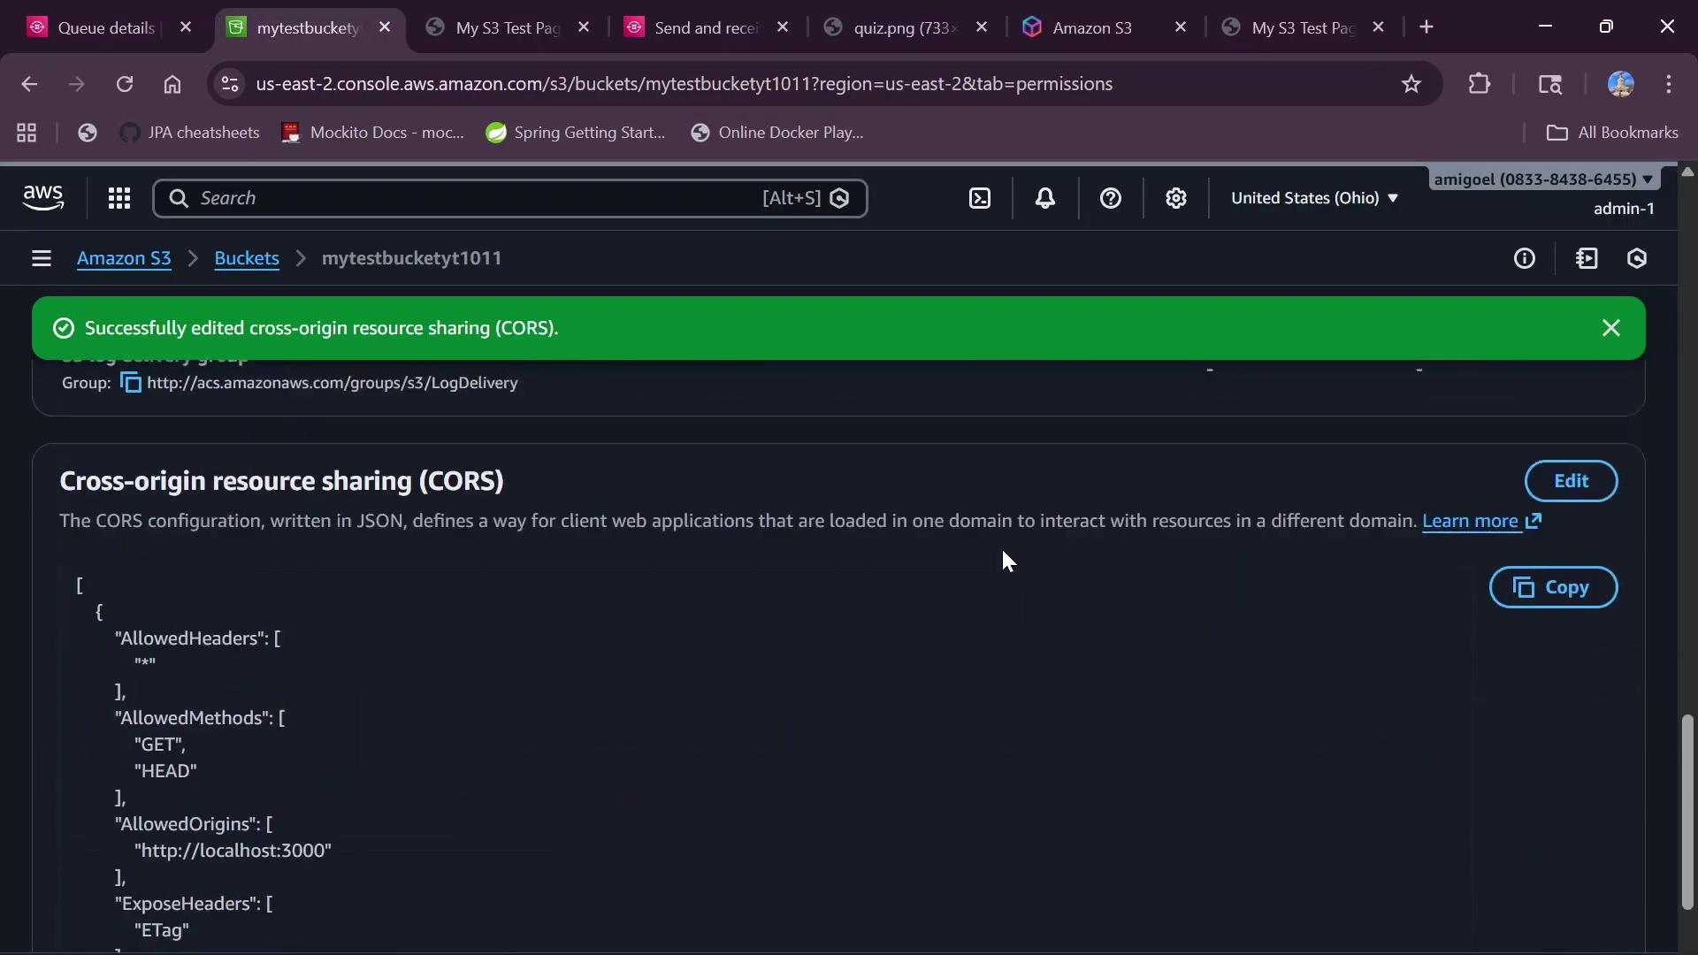
scroll(1004, 561, up, 4)
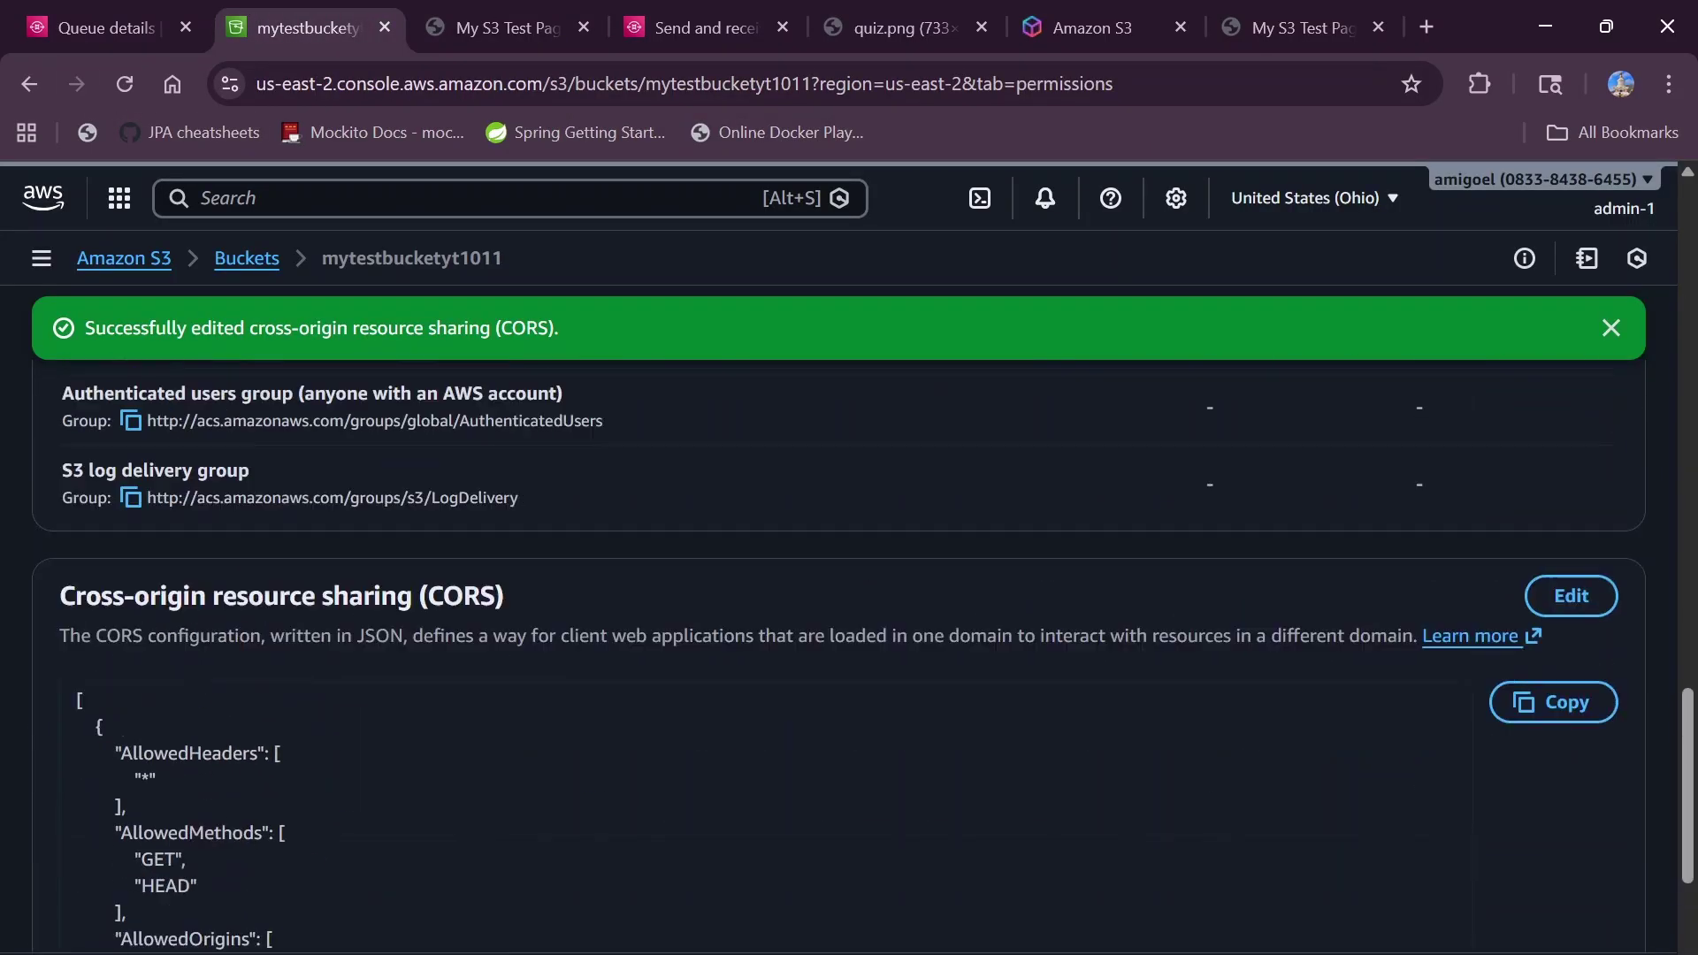
click(1569, 595)
scroll(849, 619, down, 1)
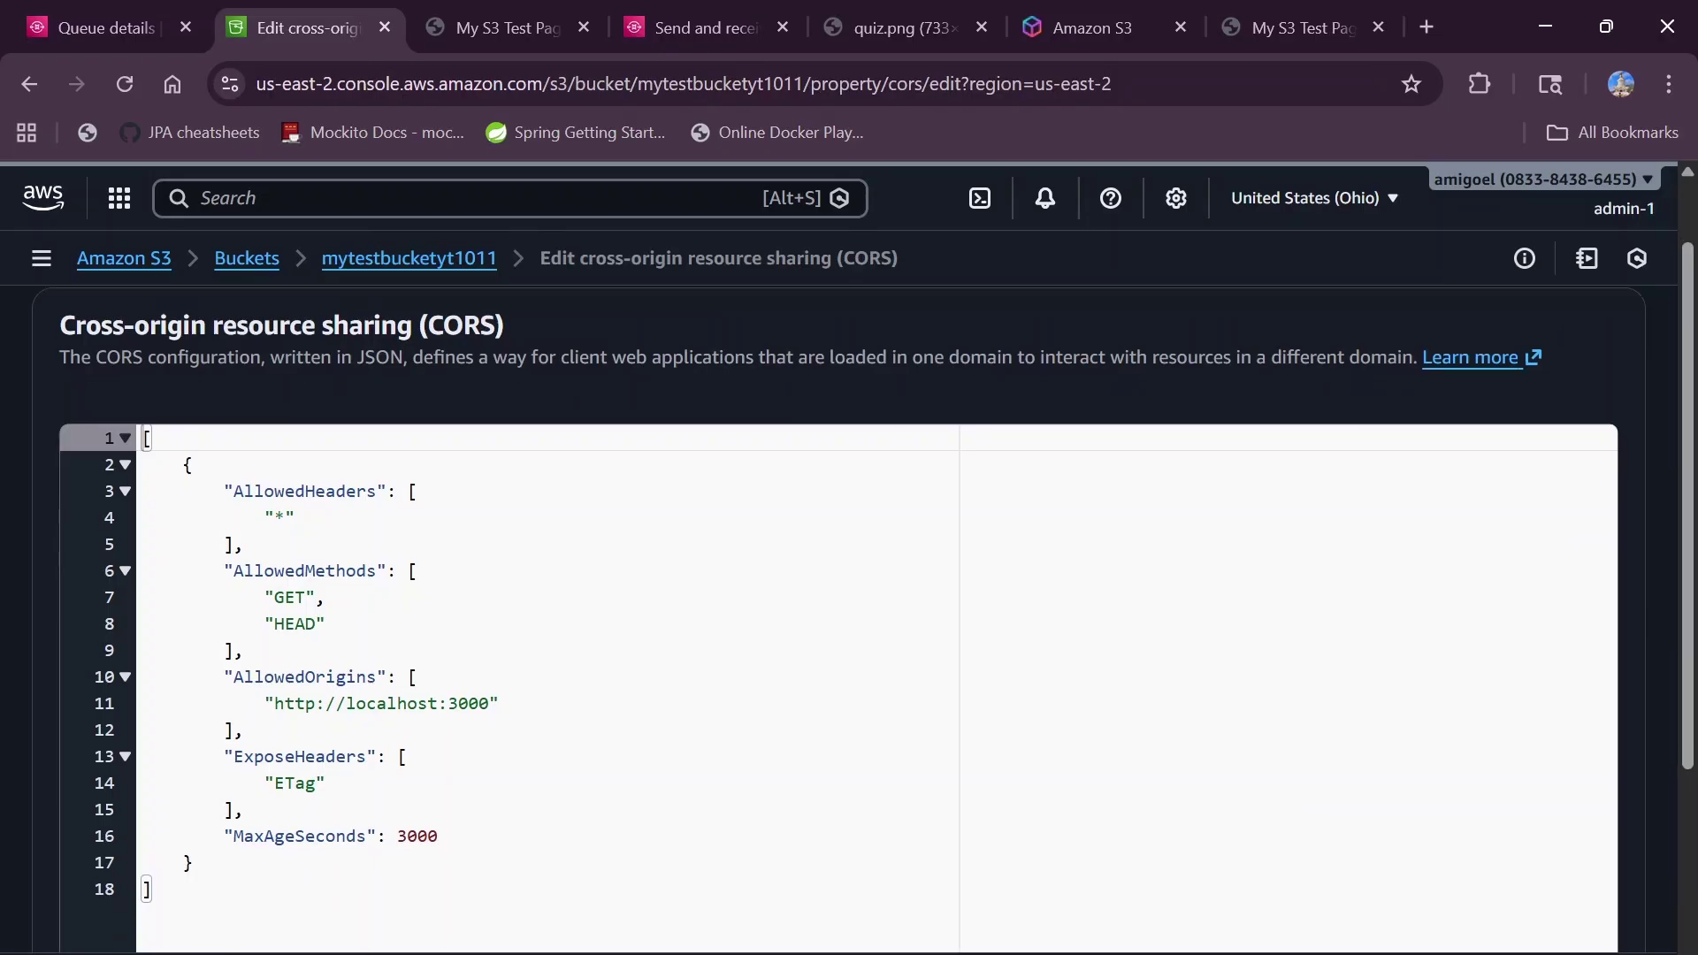
click(500, 703)
text(,)
key(Return)
text(")
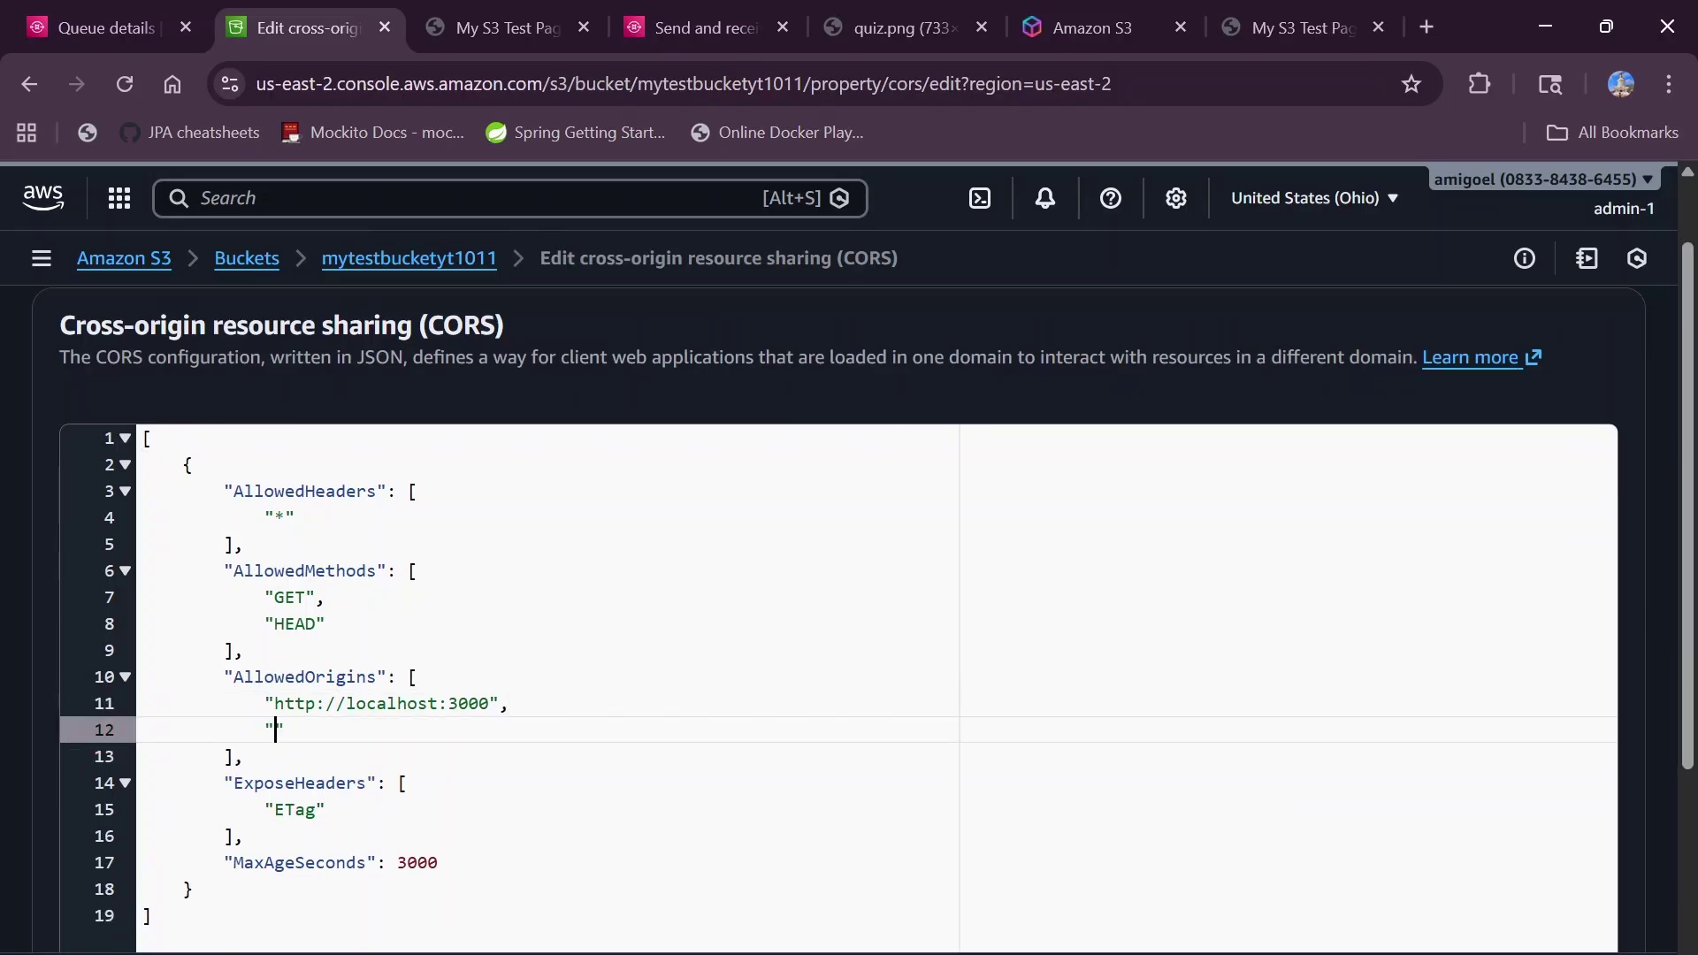
key(ctrl+v)
scroll(850, 584, down, 1)
key(BackSpace)
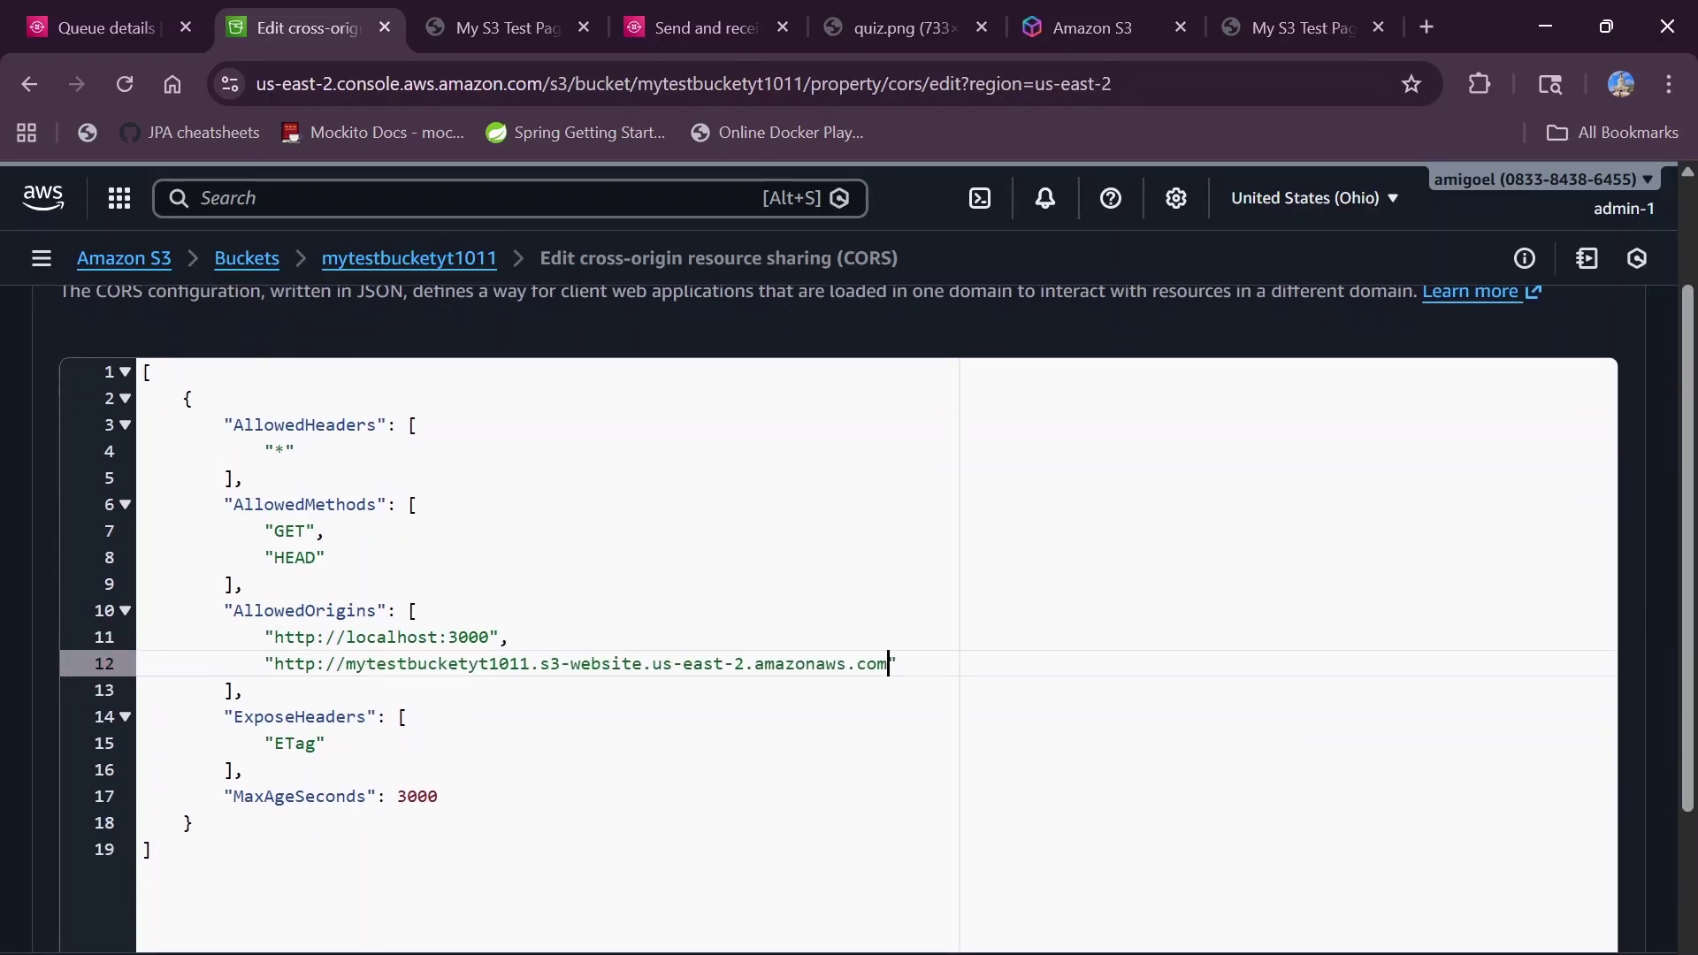
scroll(849, 575, down, 3)
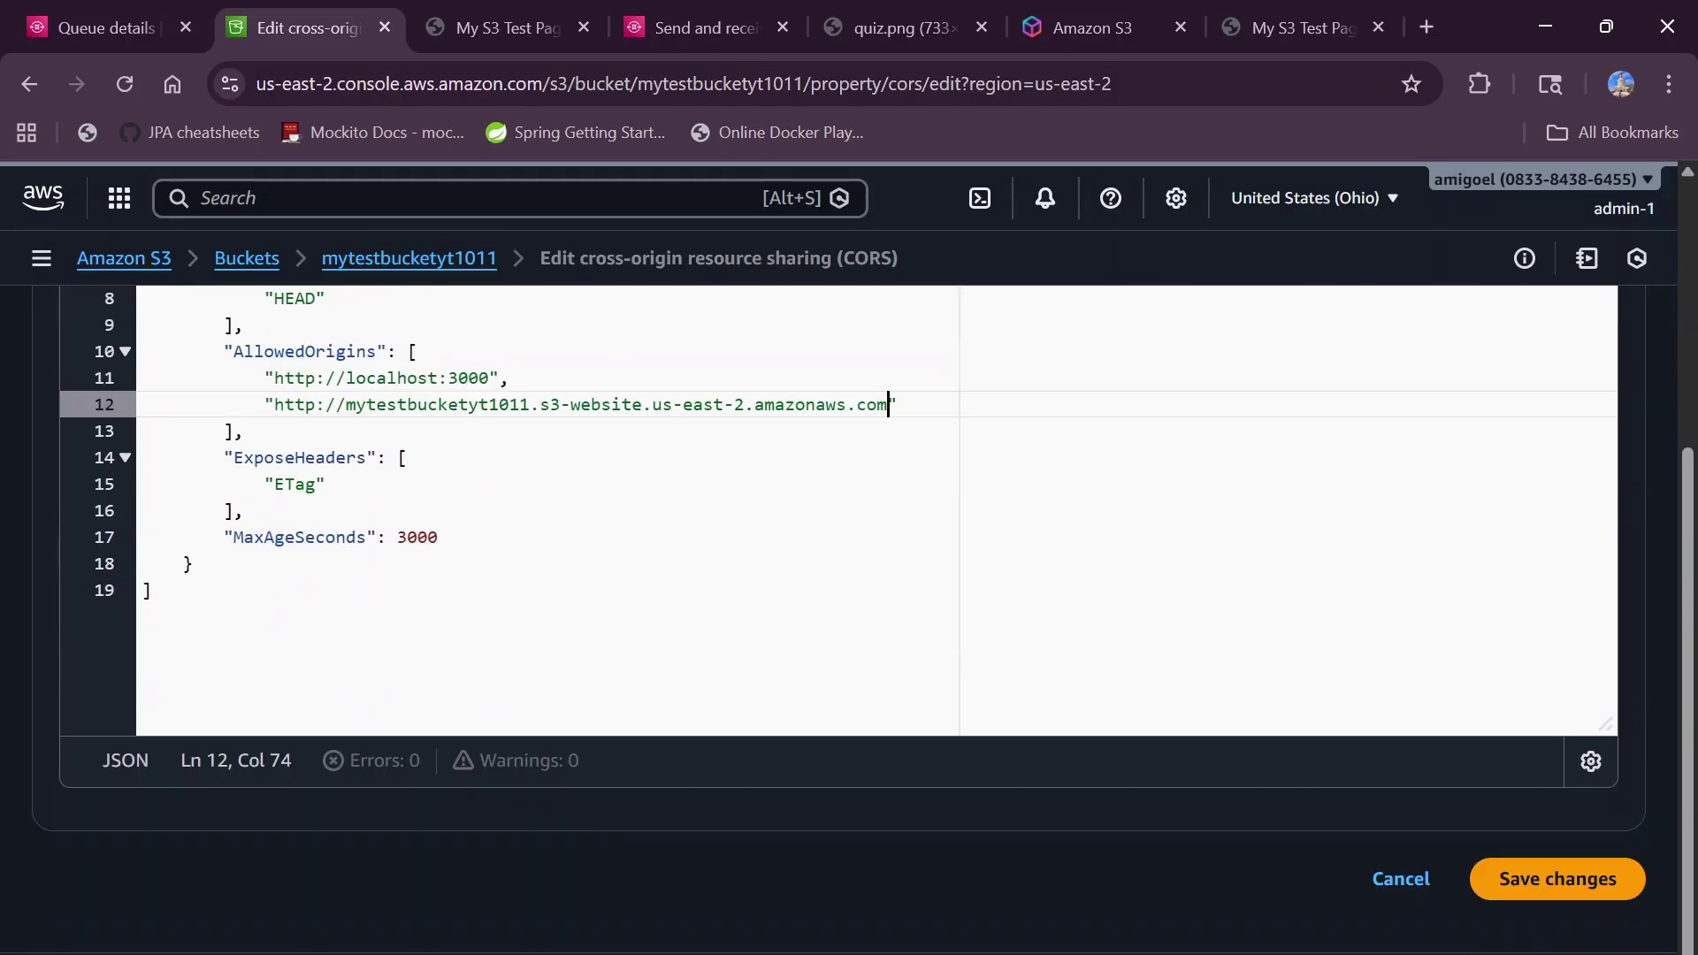
click(1554, 885)
- Reload the S3-hosted test page, enlarge the page area above the console, and examine the images and the console output
click(433, 18)
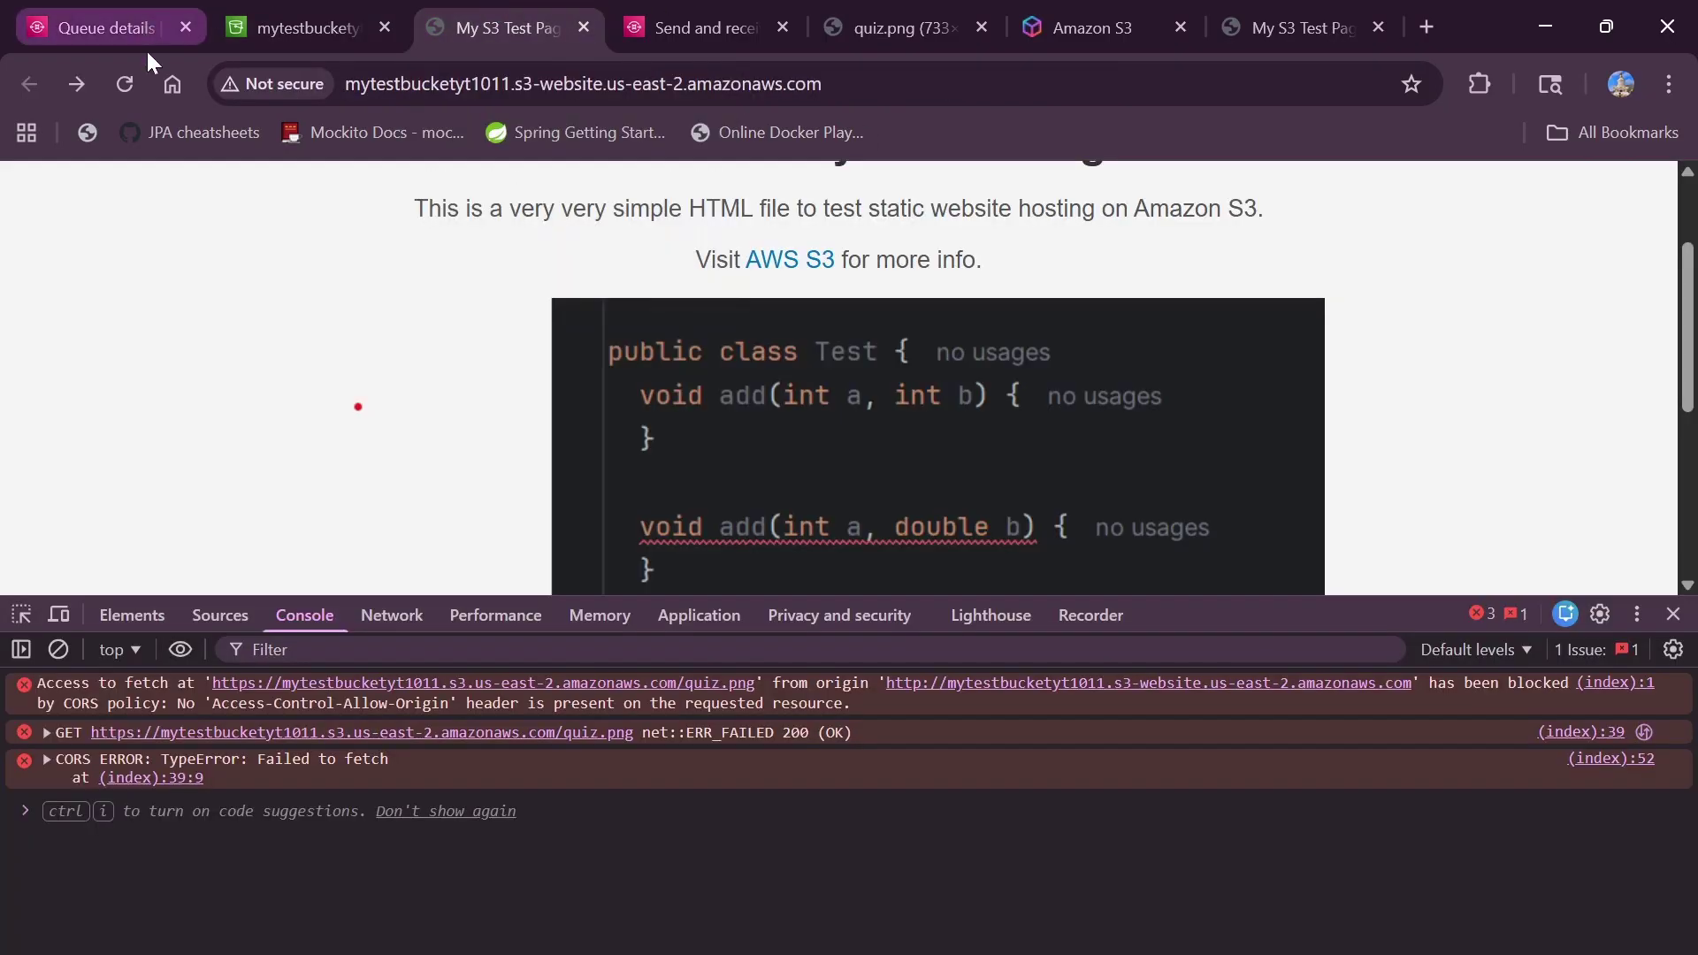
click(115, 99)
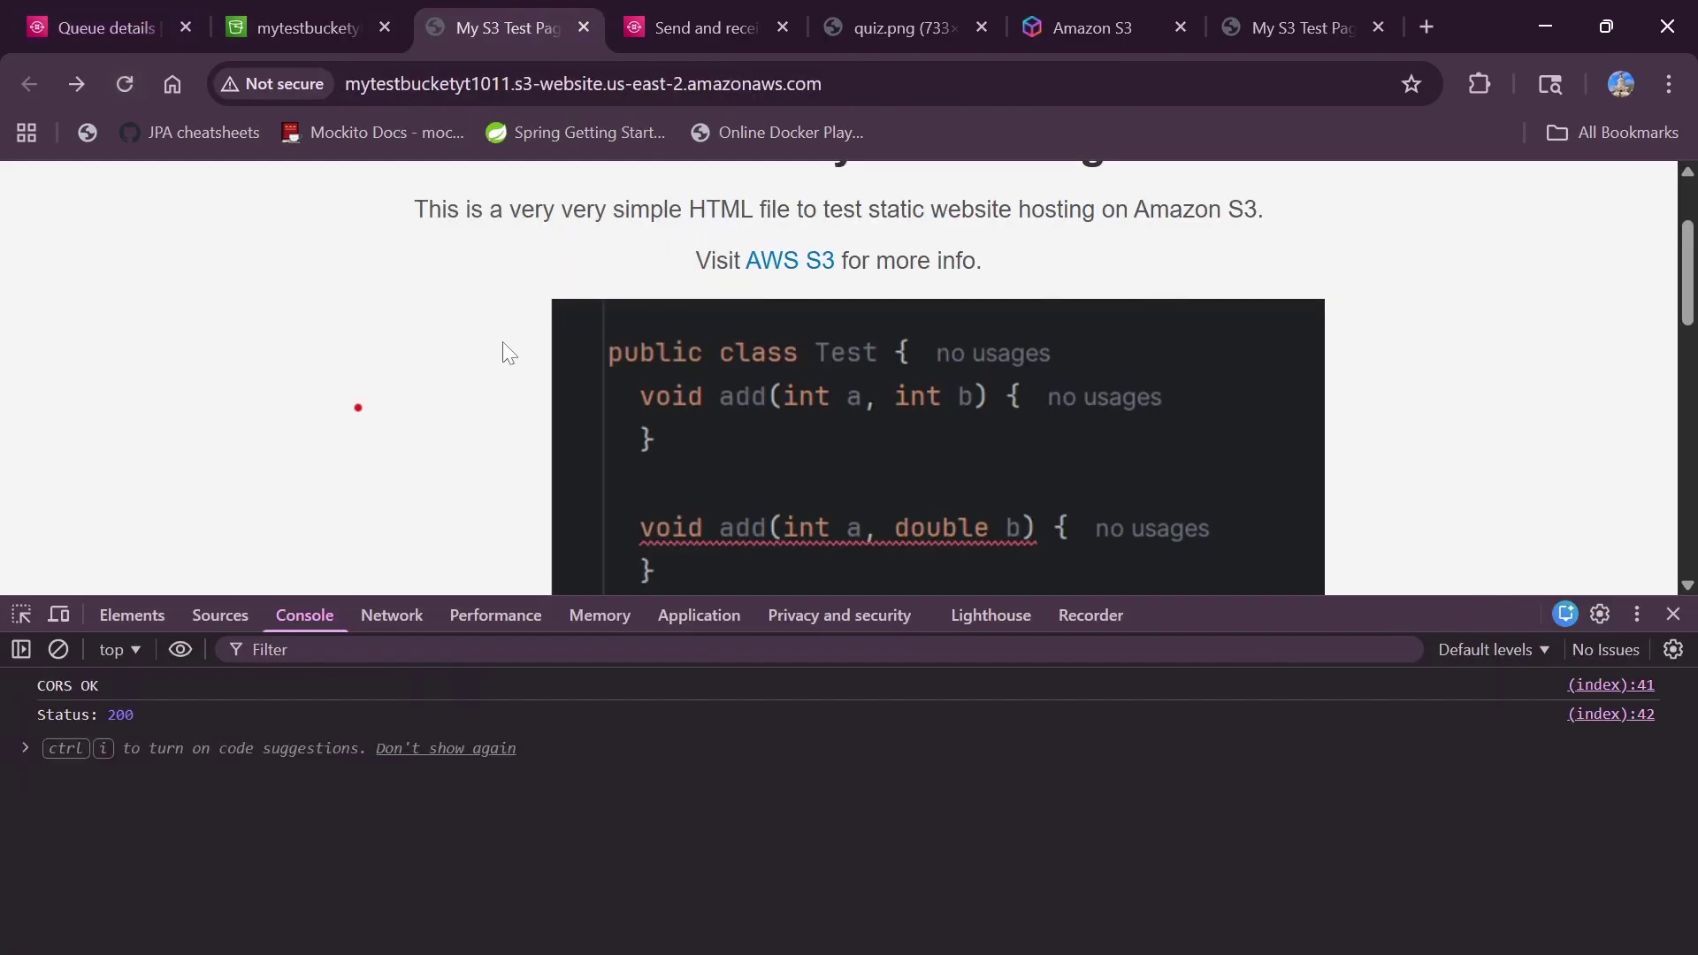
scroll(509, 352, down, 2)
scroll(508, 352, down, 5)
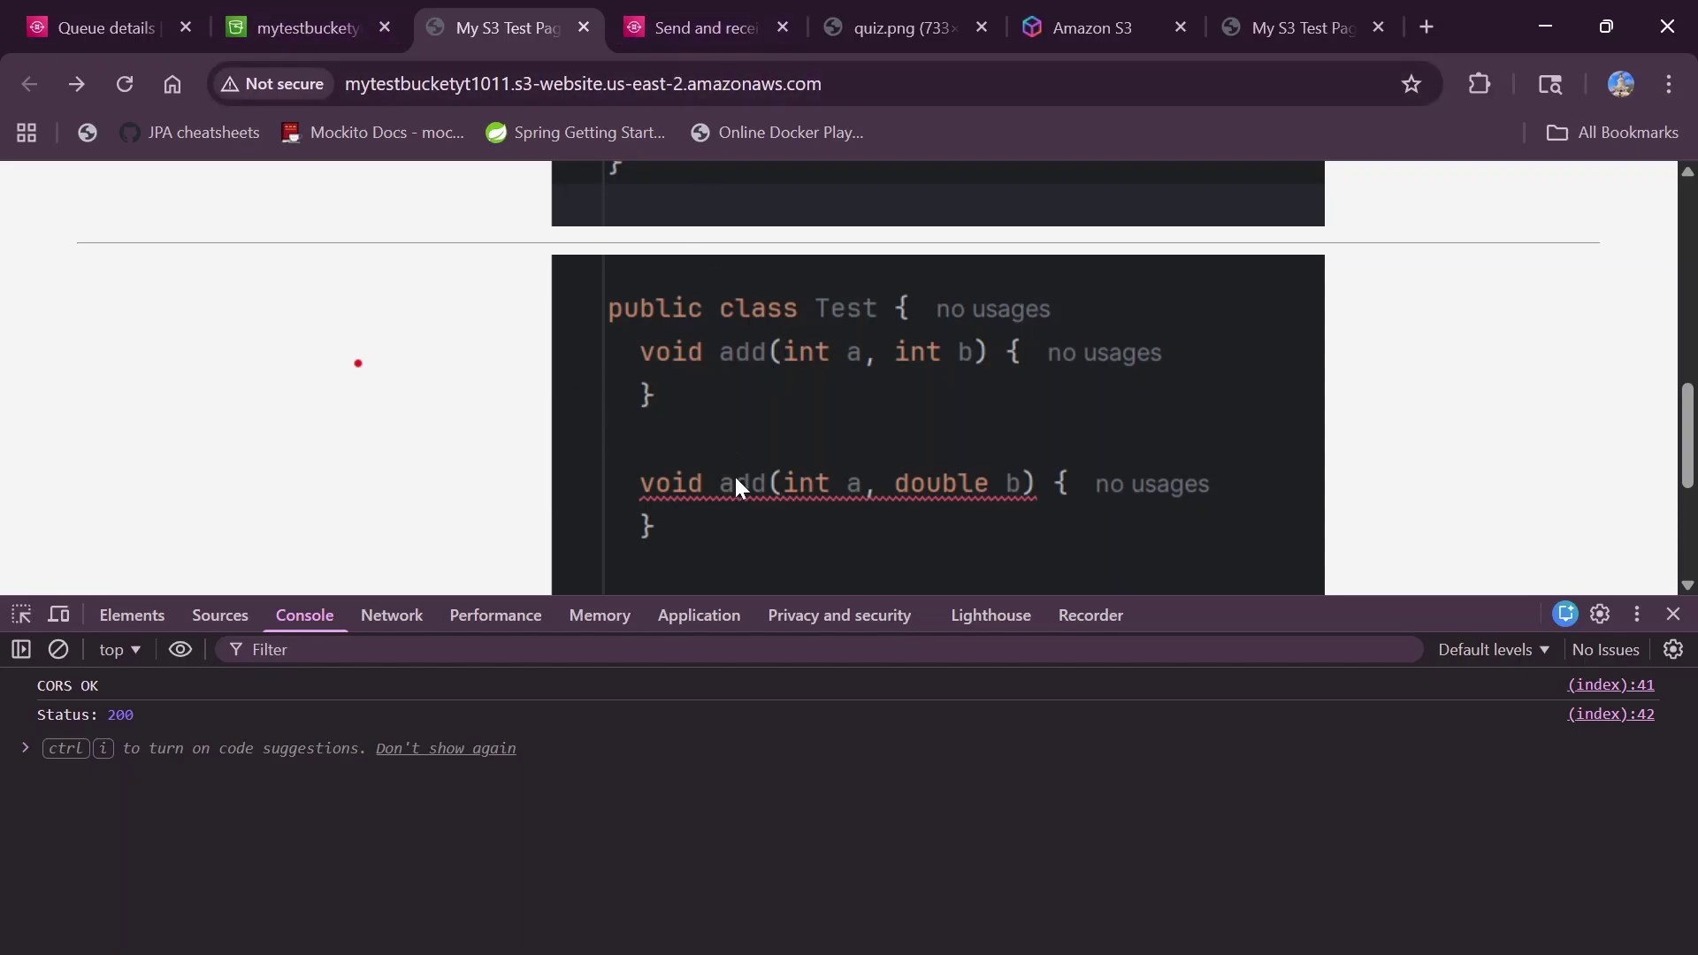
scroll(734, 484, down, 1)
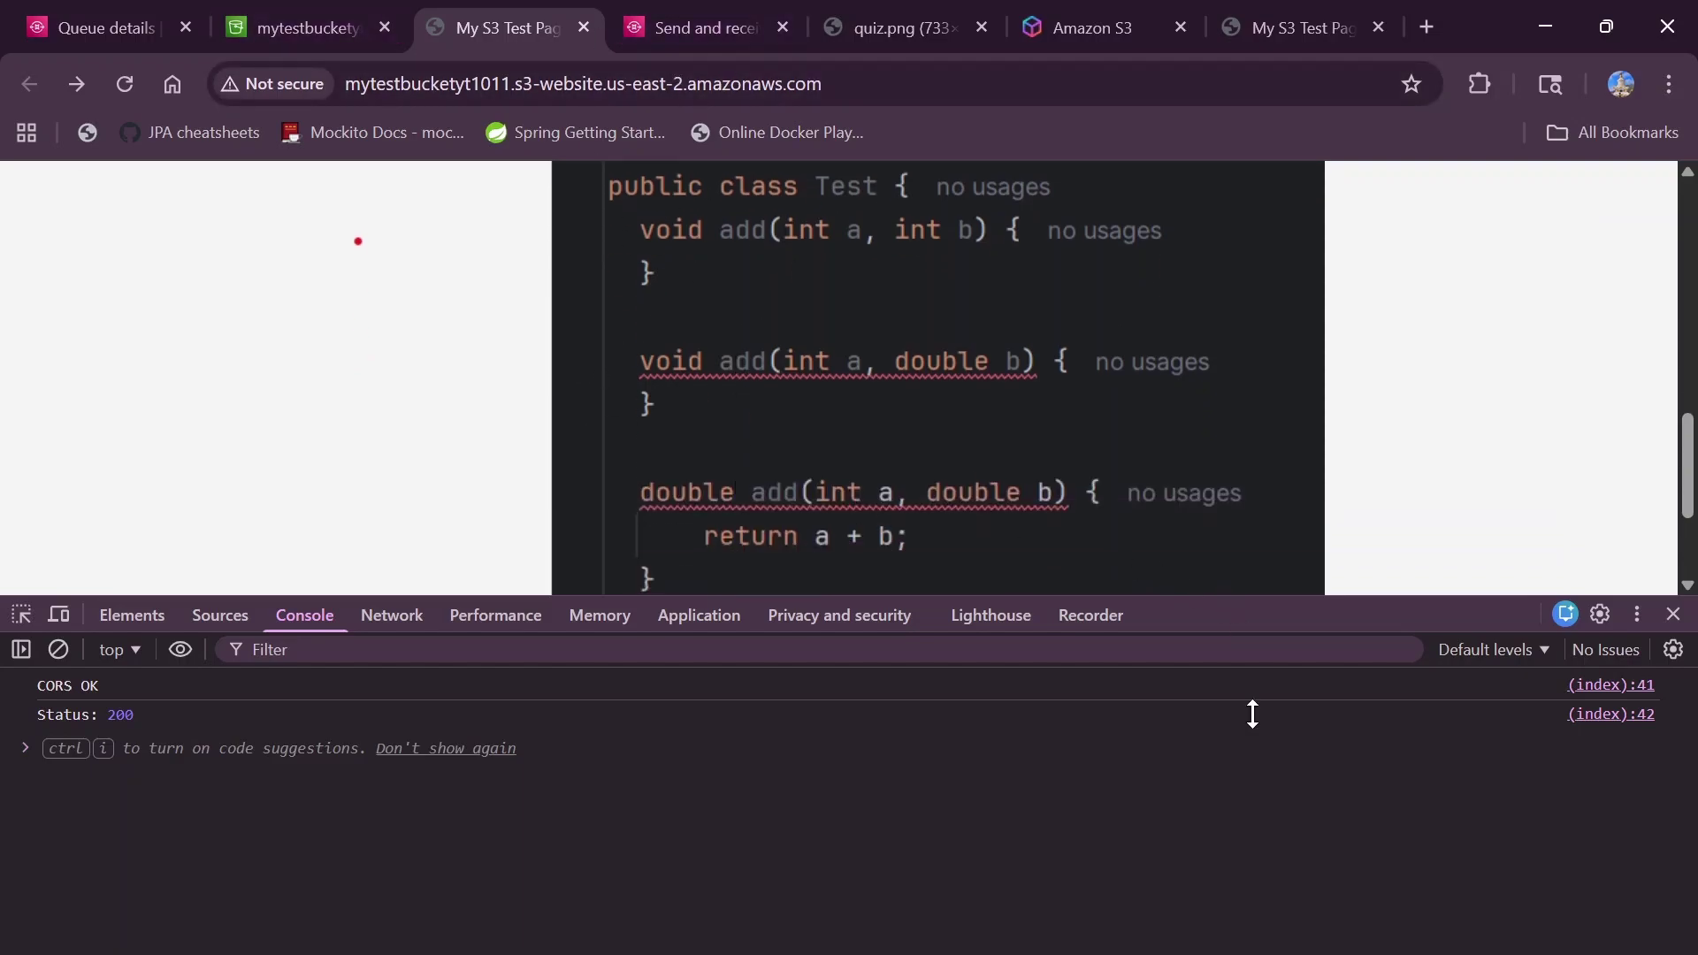
drag(1253, 715, 973, 831)
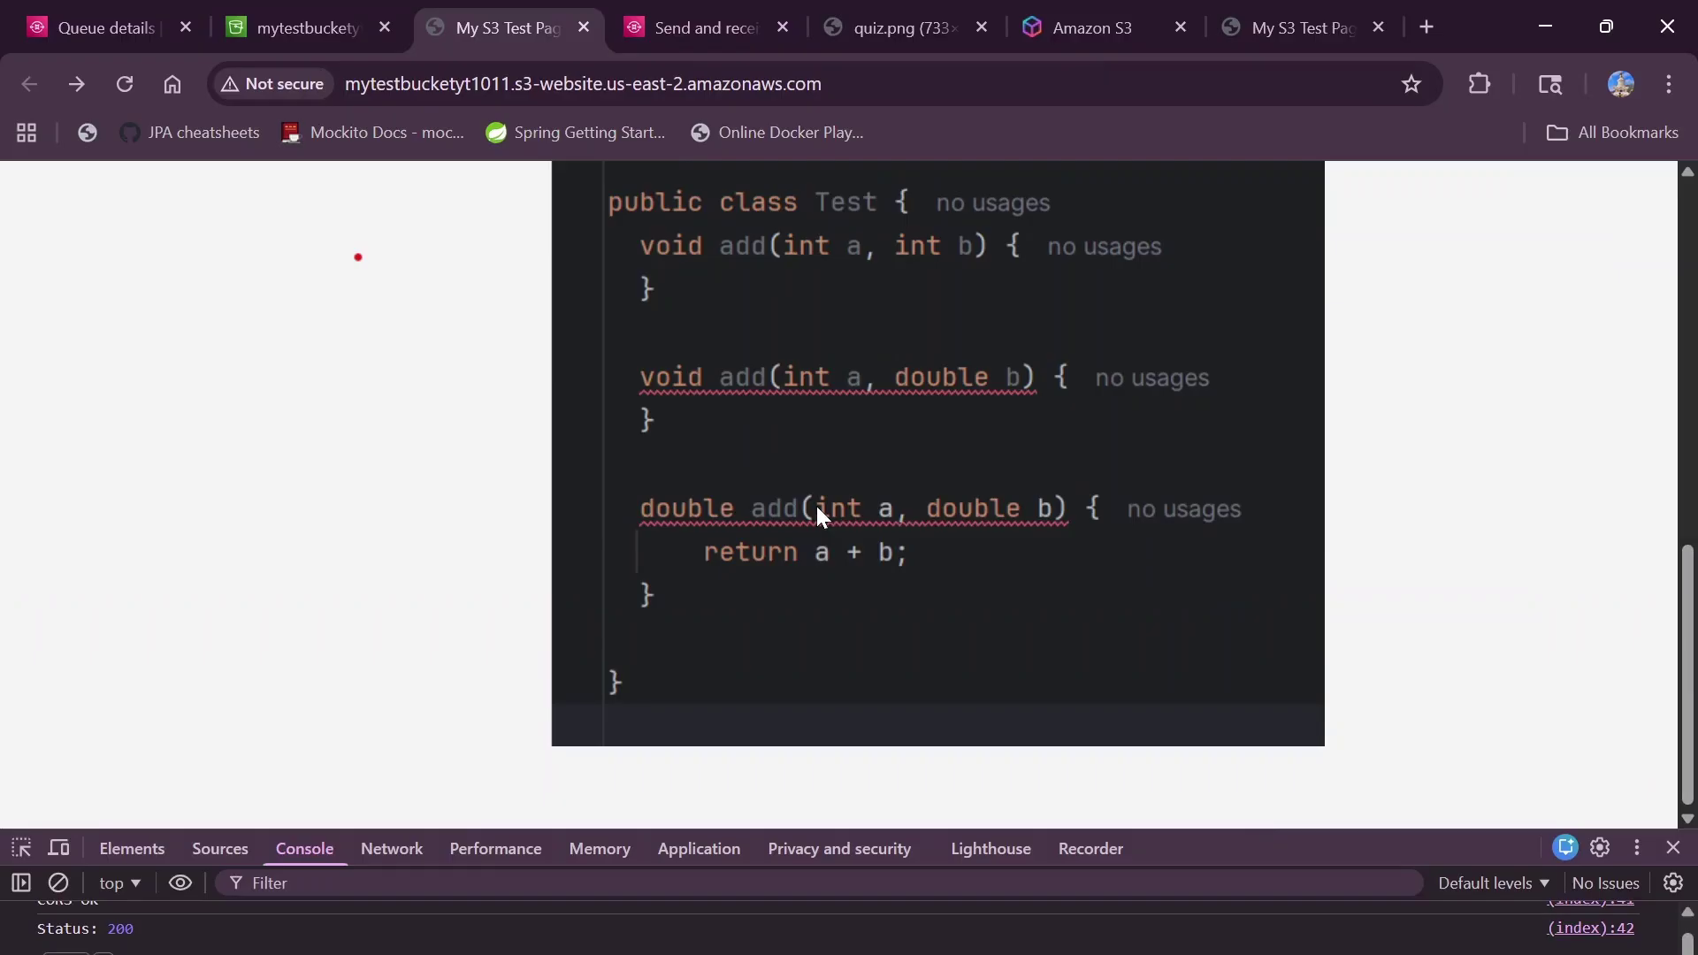
scroll(816, 506, up, 3)
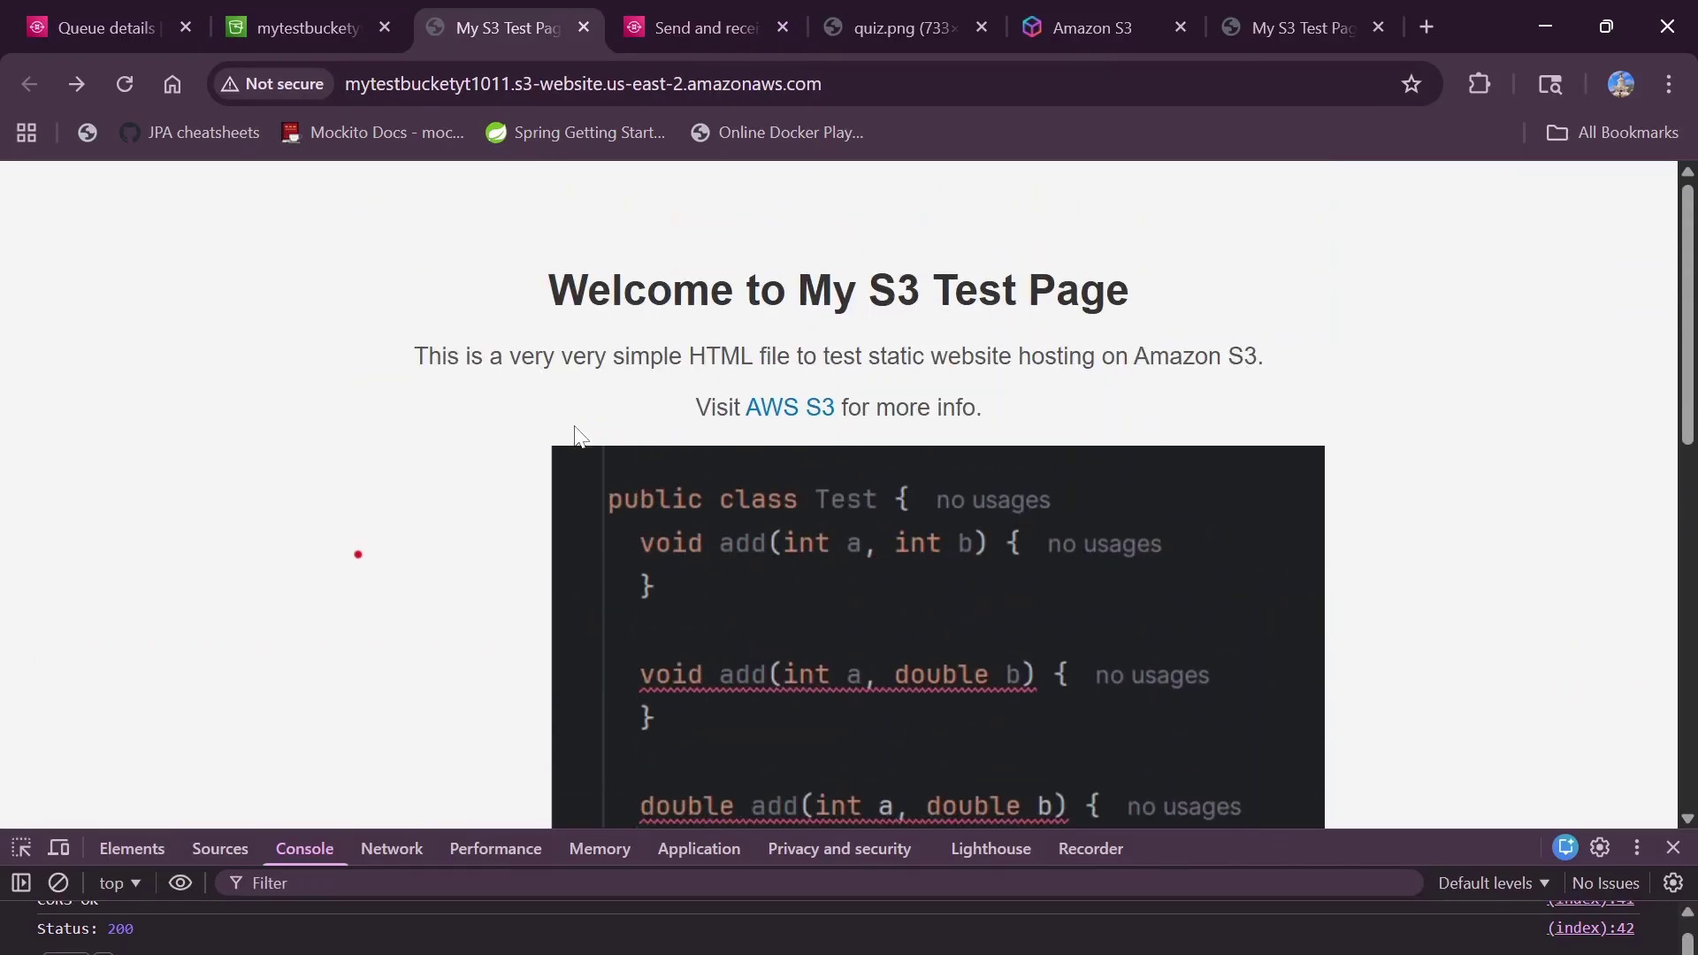
scroll(713, 542, down, 5)
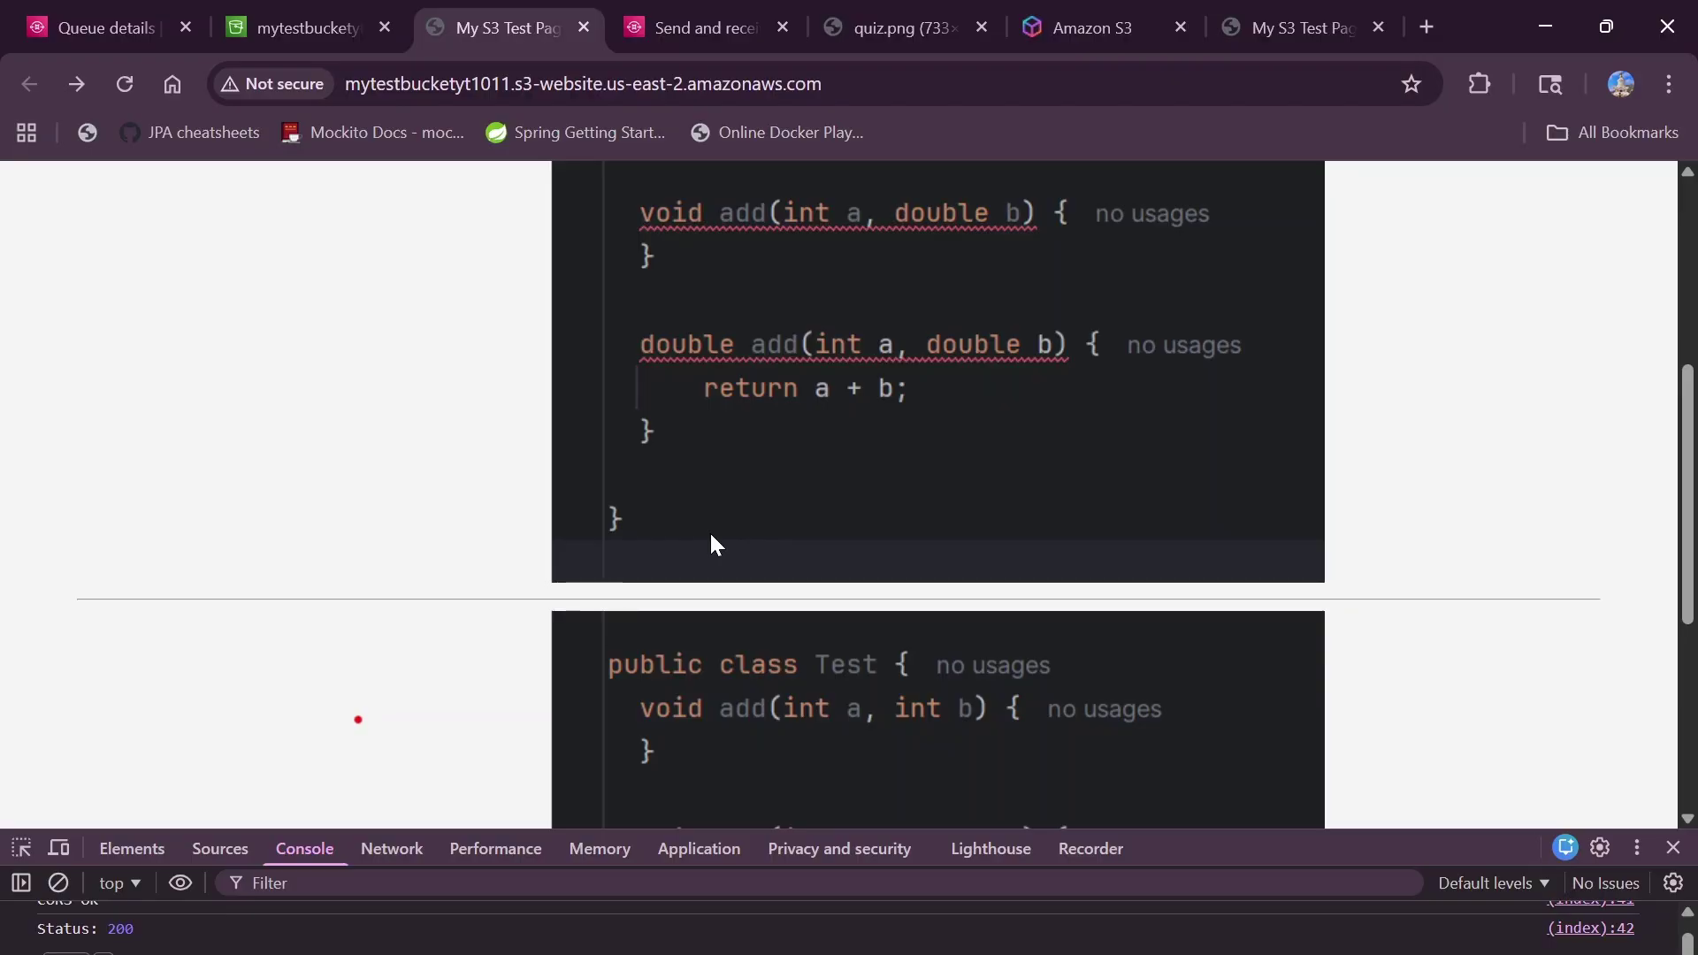
- Return to the mytestbucketyt1011 bucket in the S3 console and examine the lifecycle configuration in its management settings
click(307, 27)
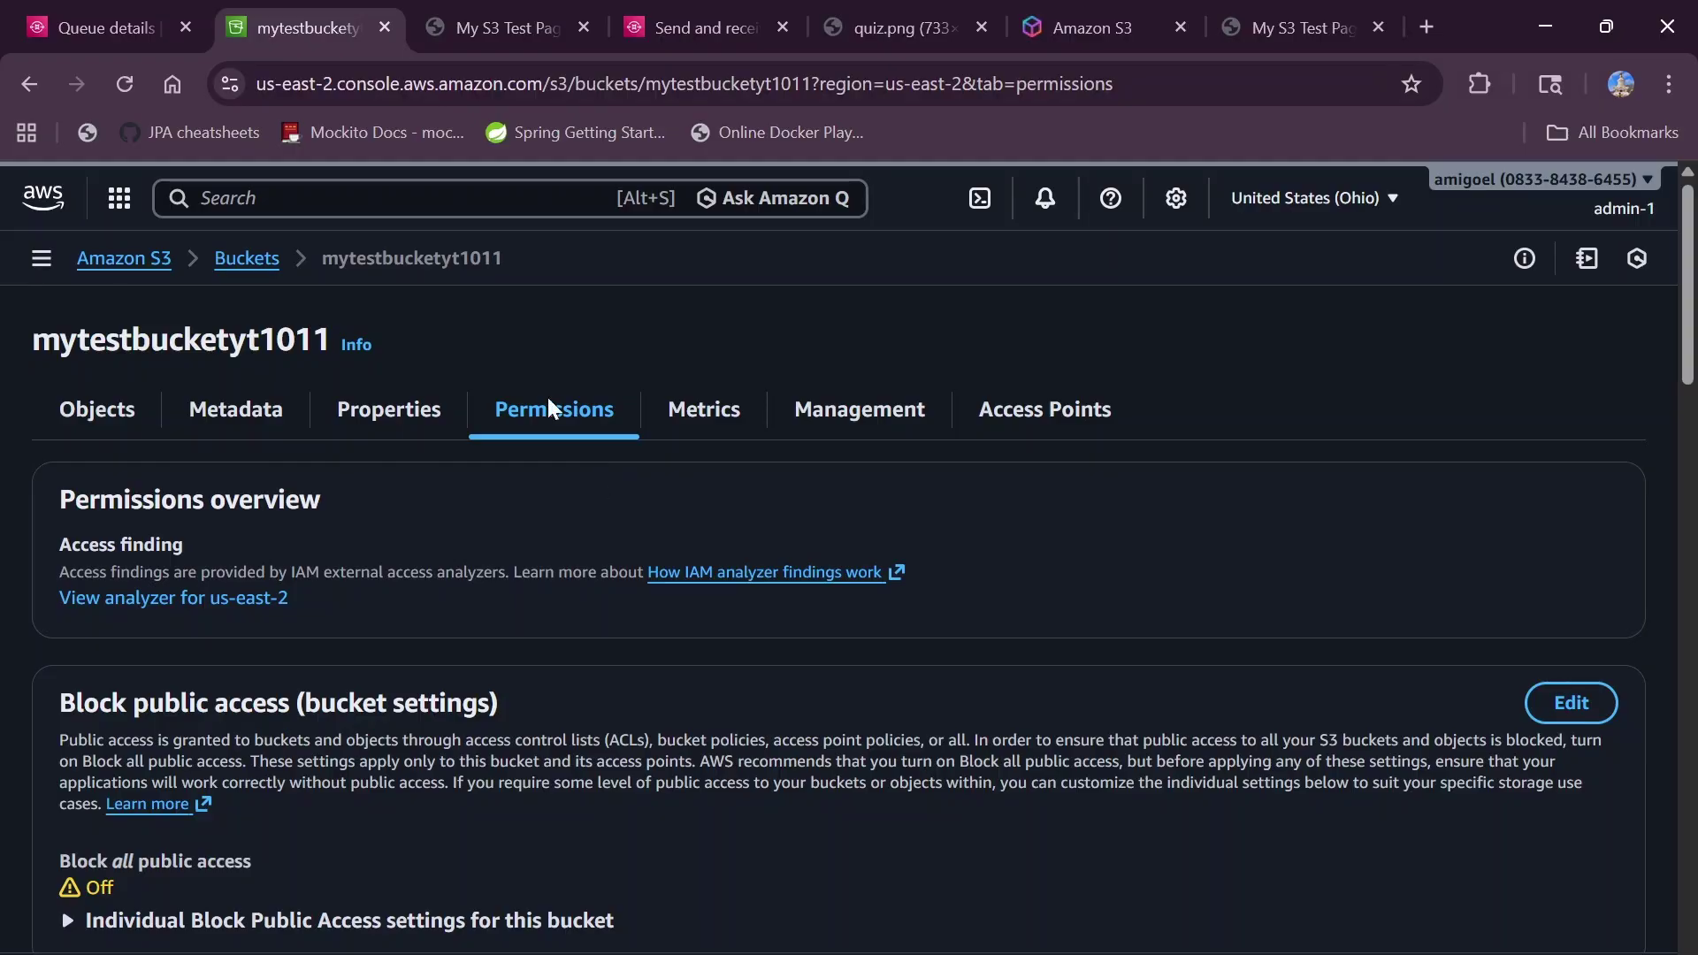
scroll(637, 690, down, 10)
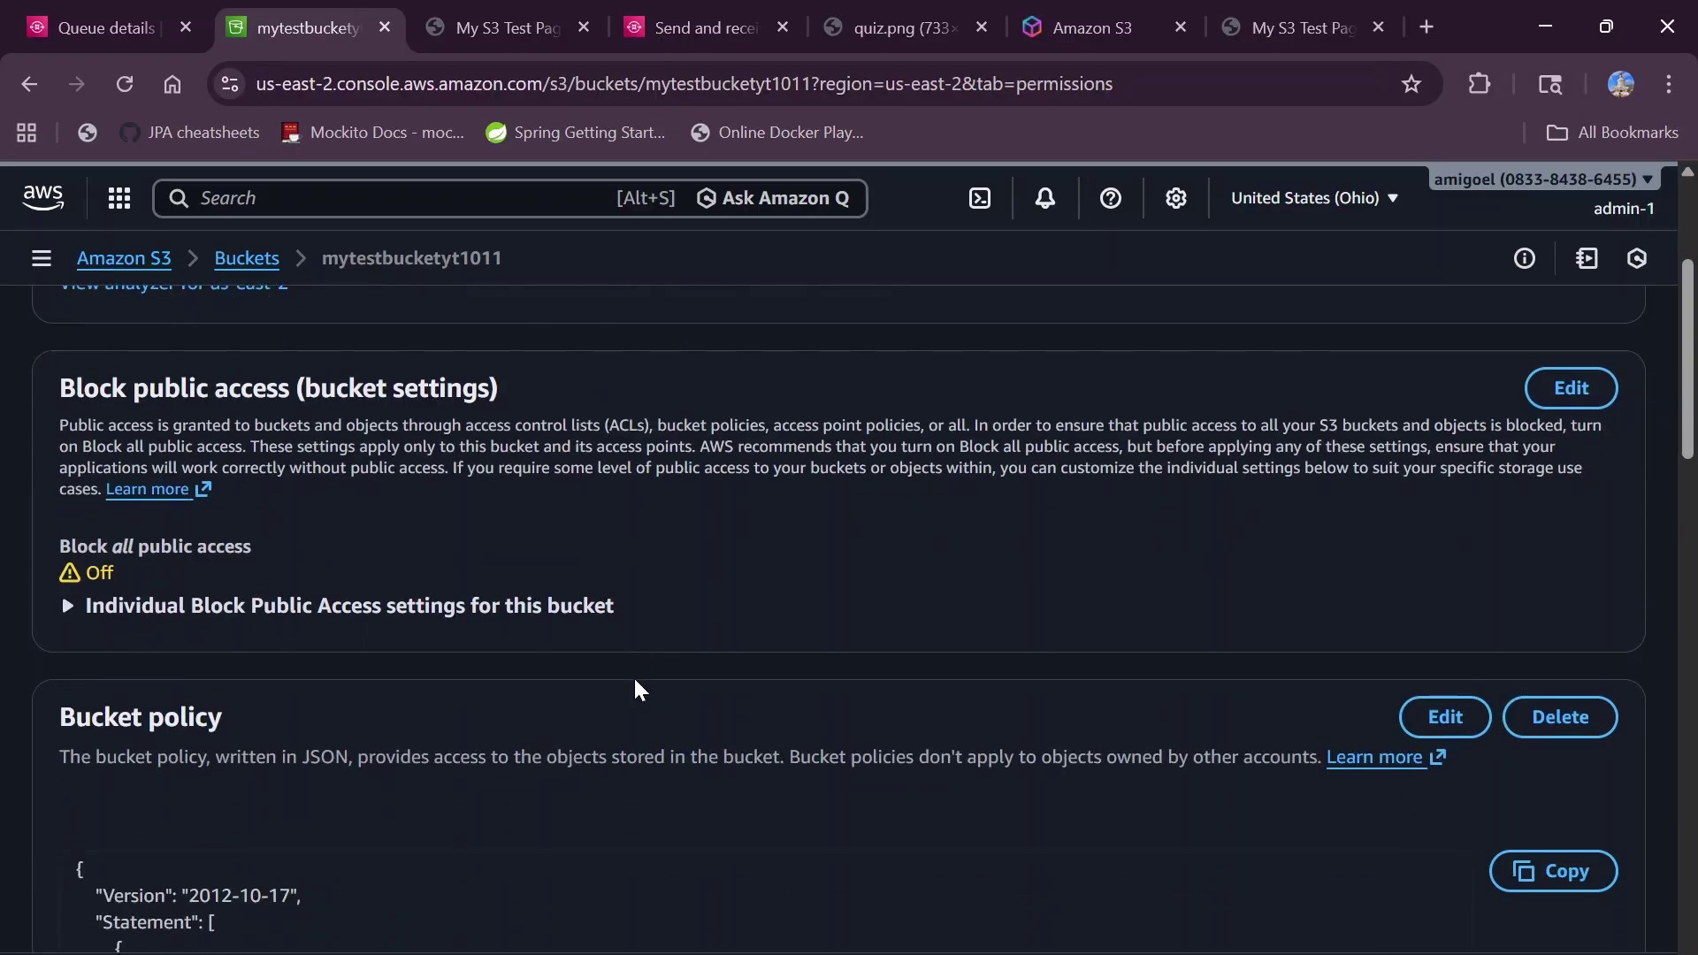
scroll(637, 688, down, 12)
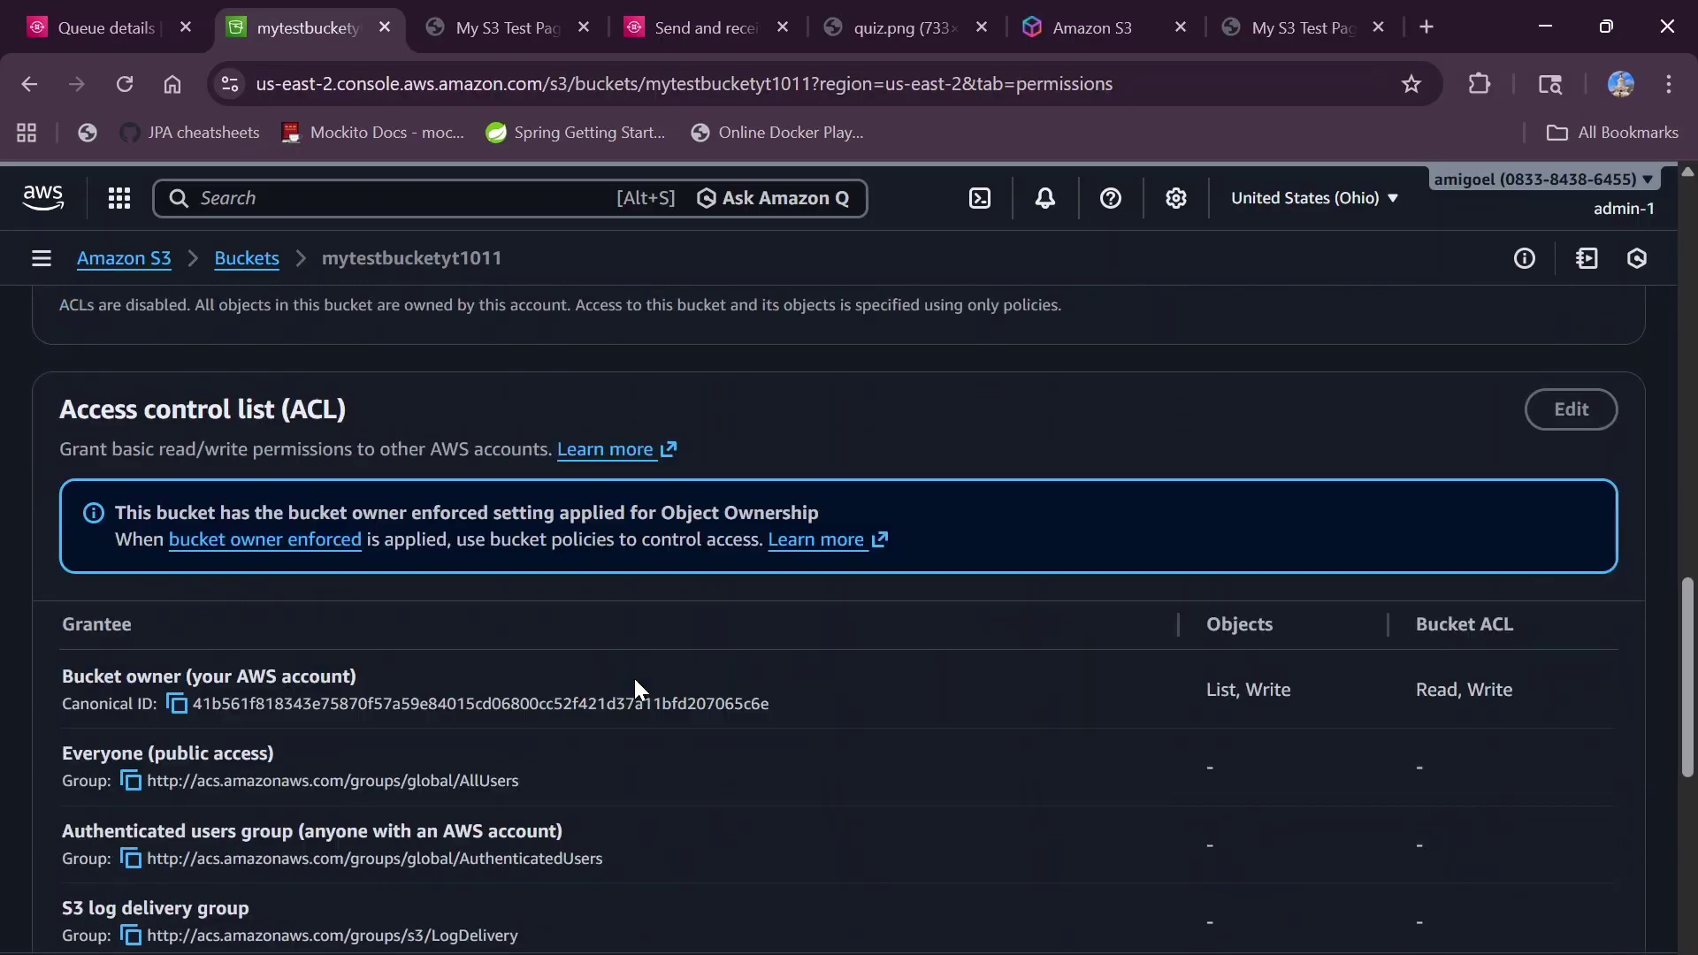
scroll(635, 681, up, 20)
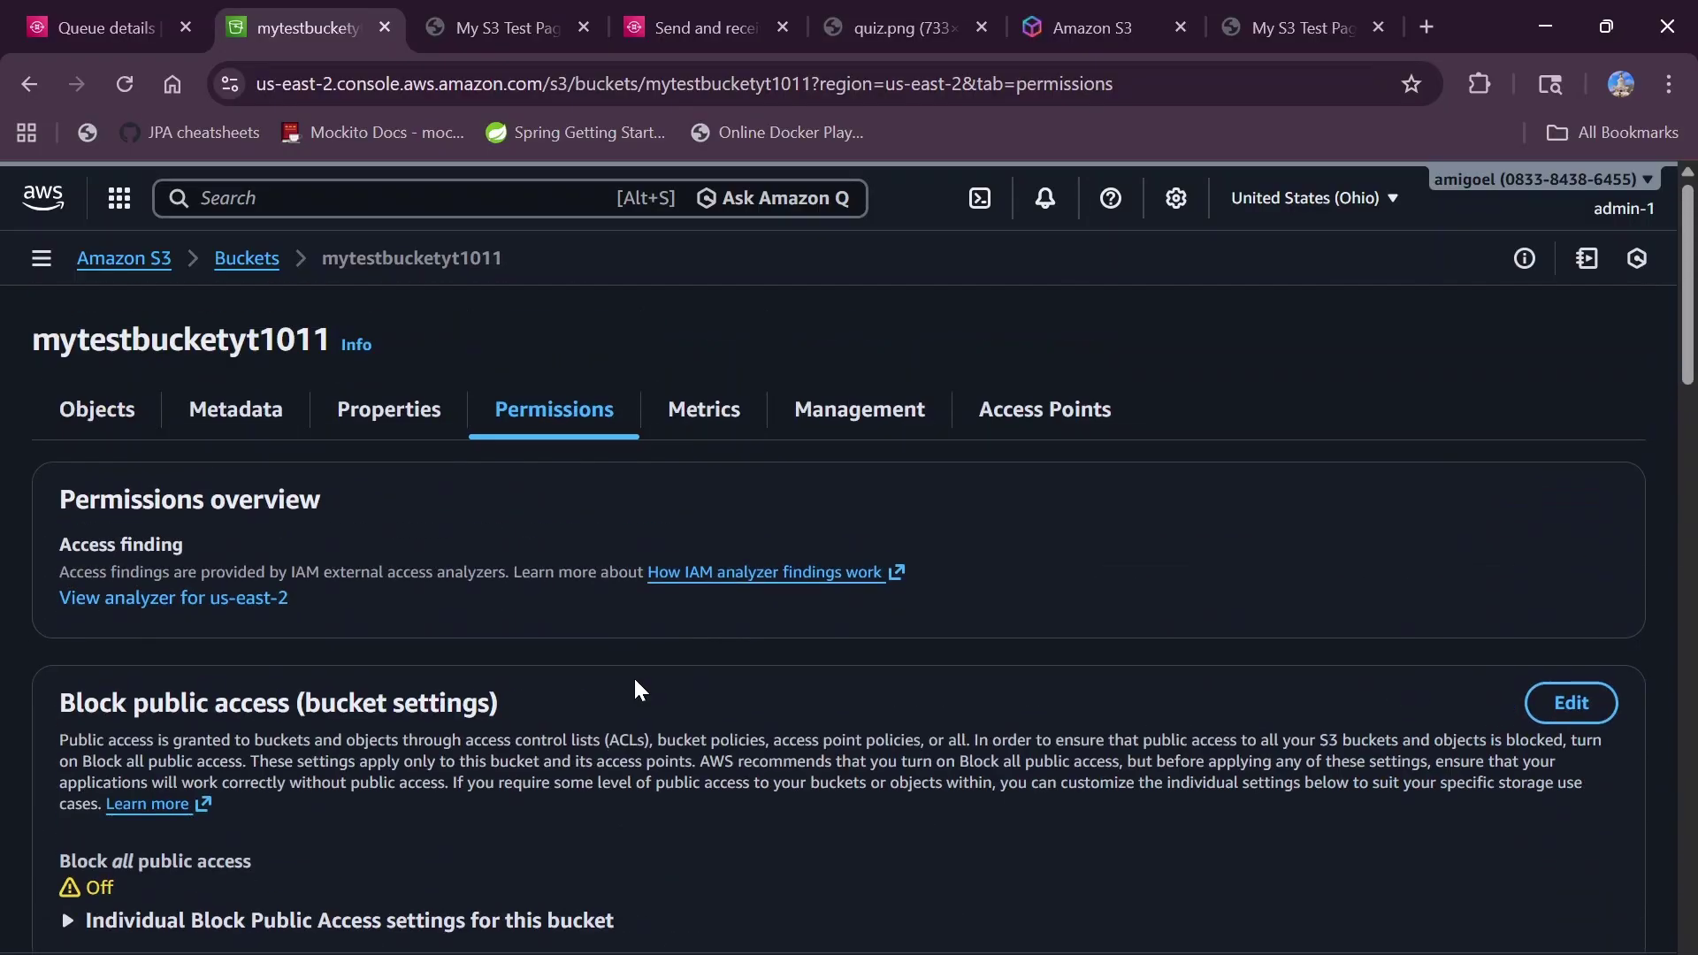
click(836, 421)
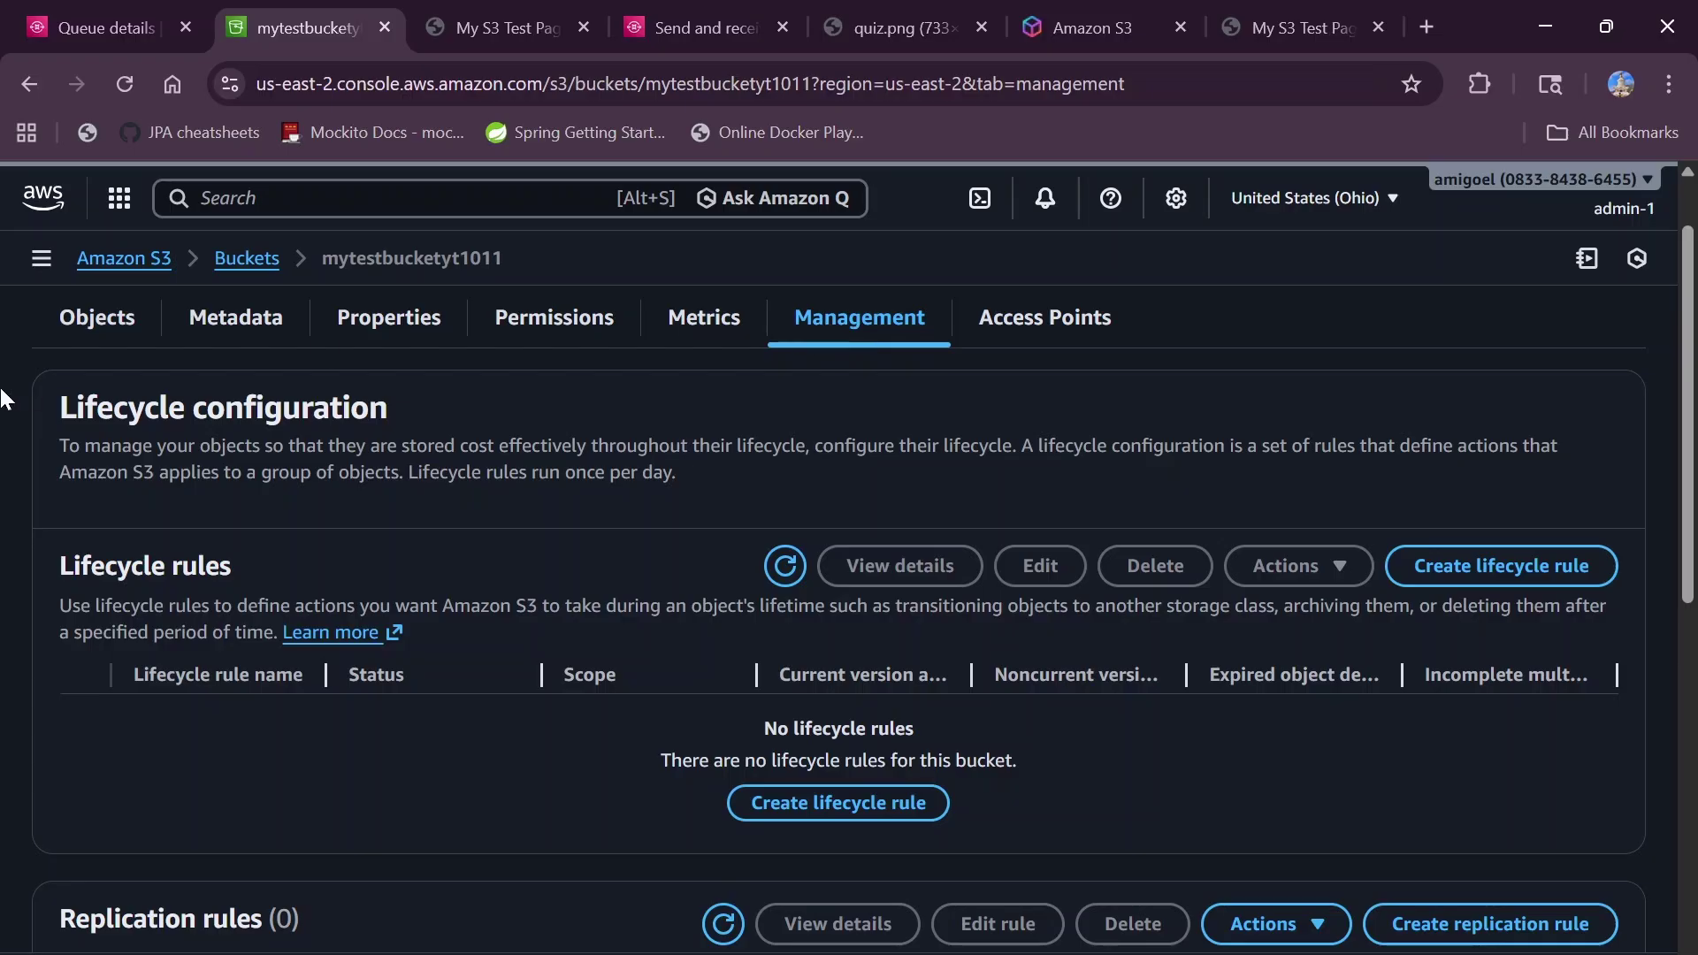
drag(61, 405, 431, 419)
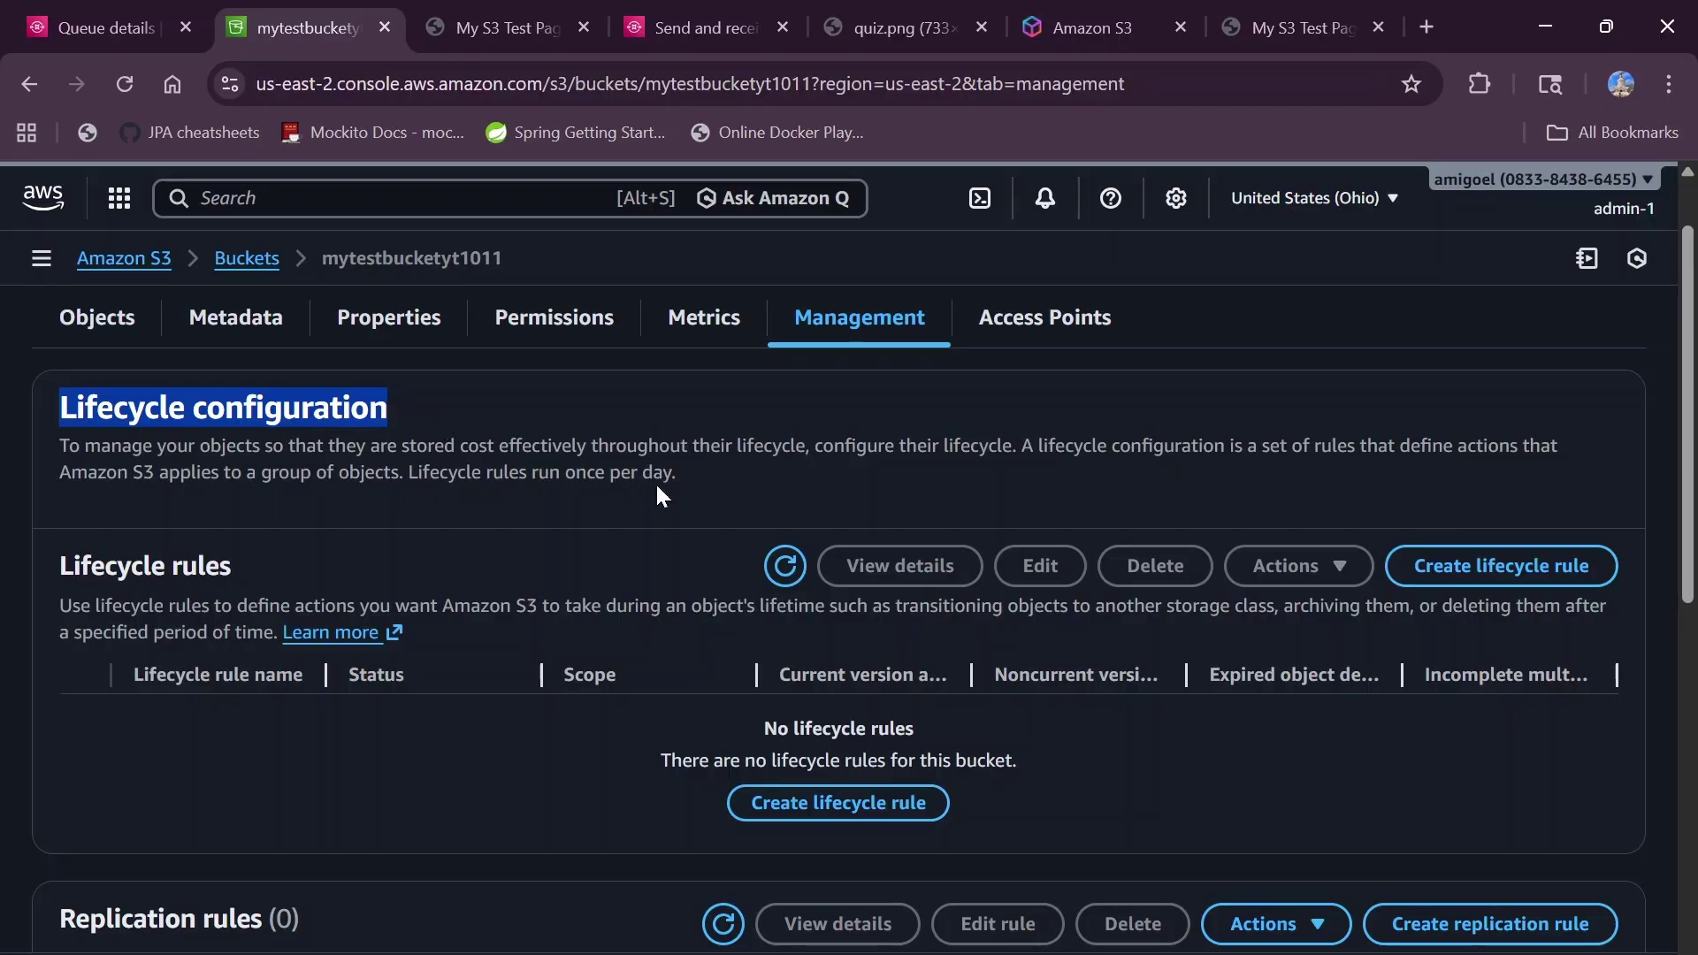
drag(703, 469, 407, 473)
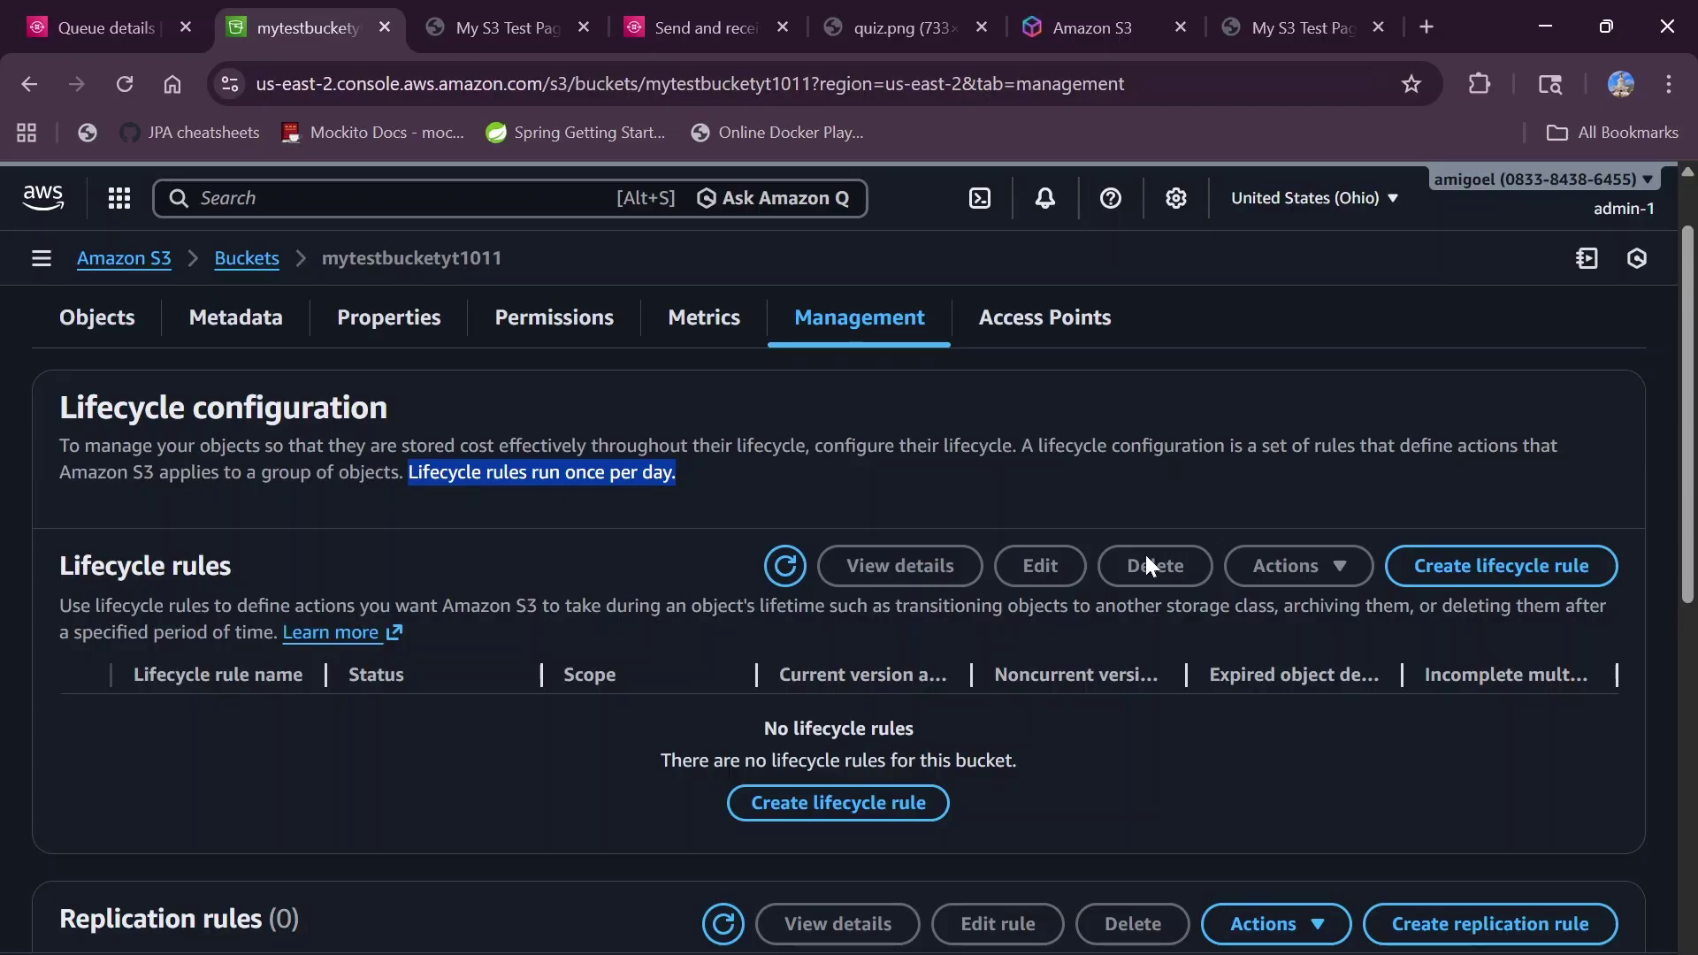
- Start a new lifecycle rule for the bucket and name it movetocheapstorage
click(839, 805)
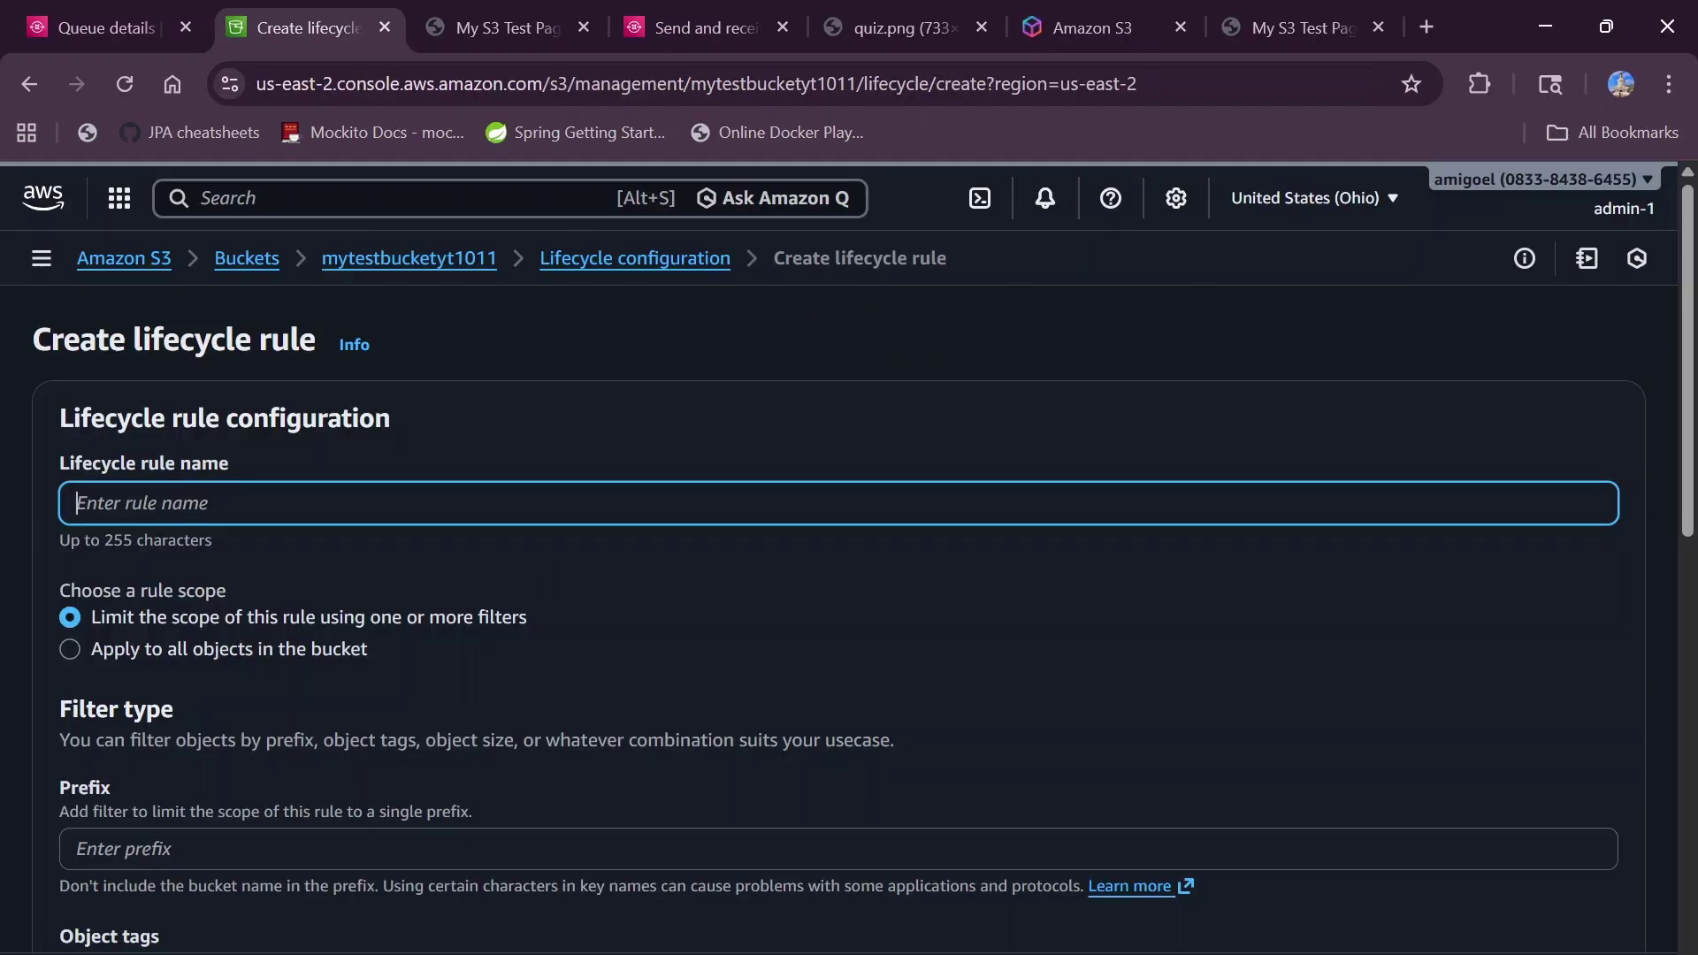
text(movetocheapstora)
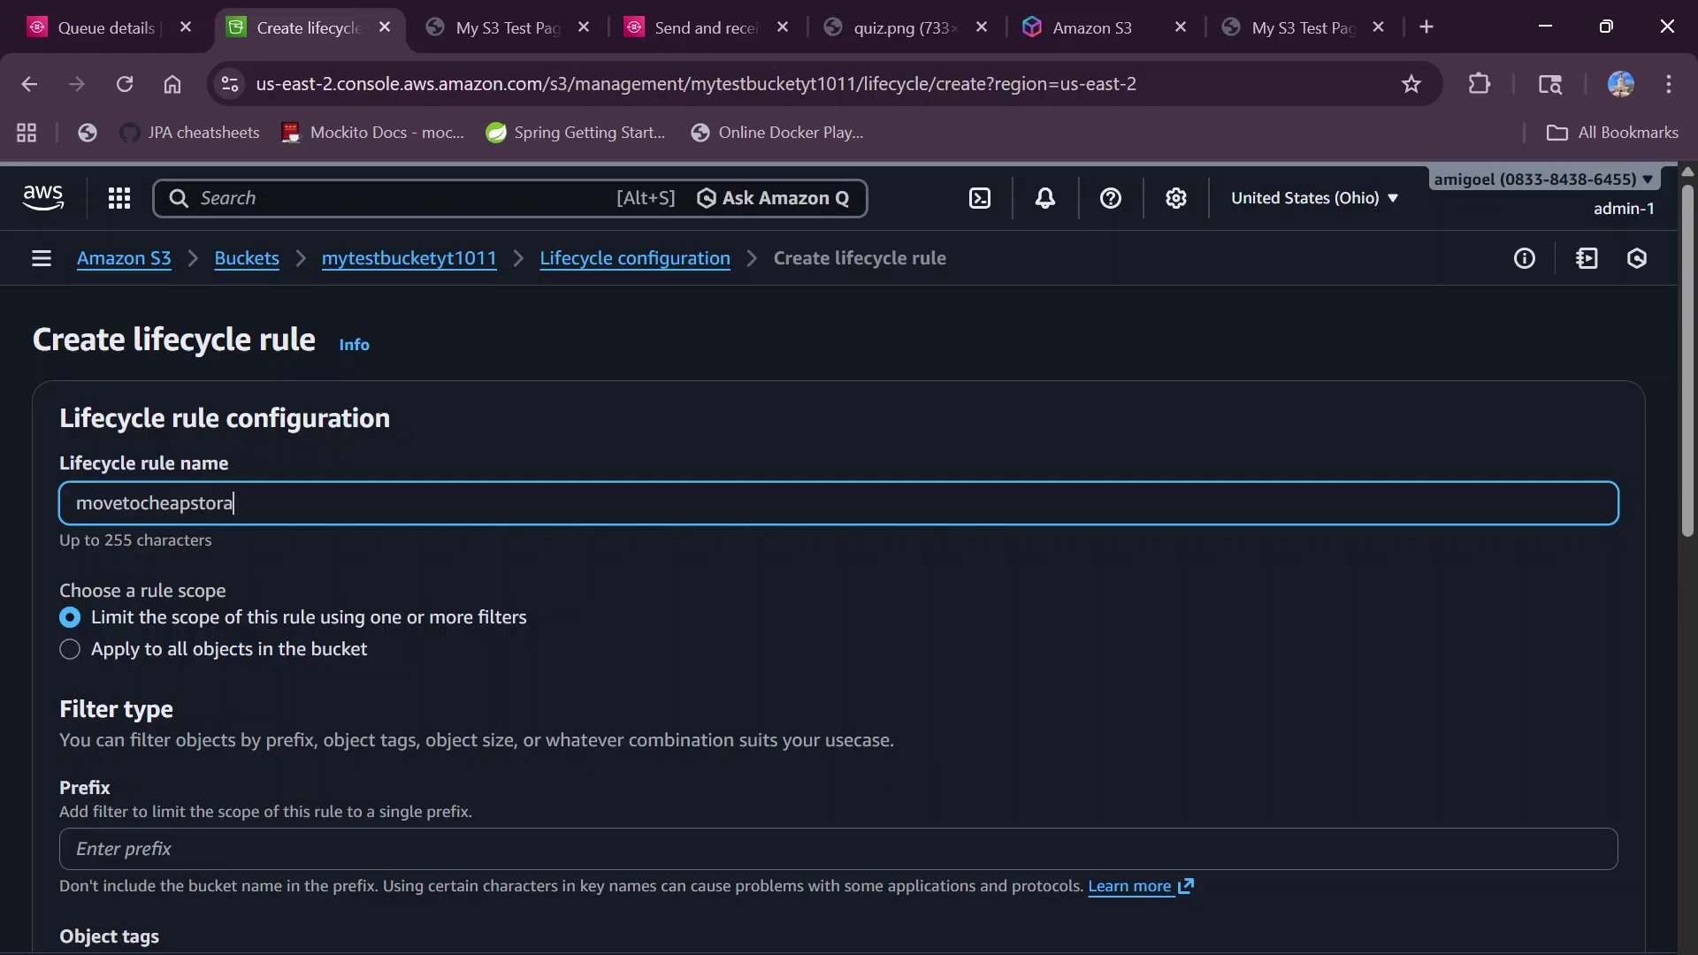
text(ge)
- Review the rule's scope filters, try the prefix doc/ and clear it again
scroll(495, 642, down, 2)
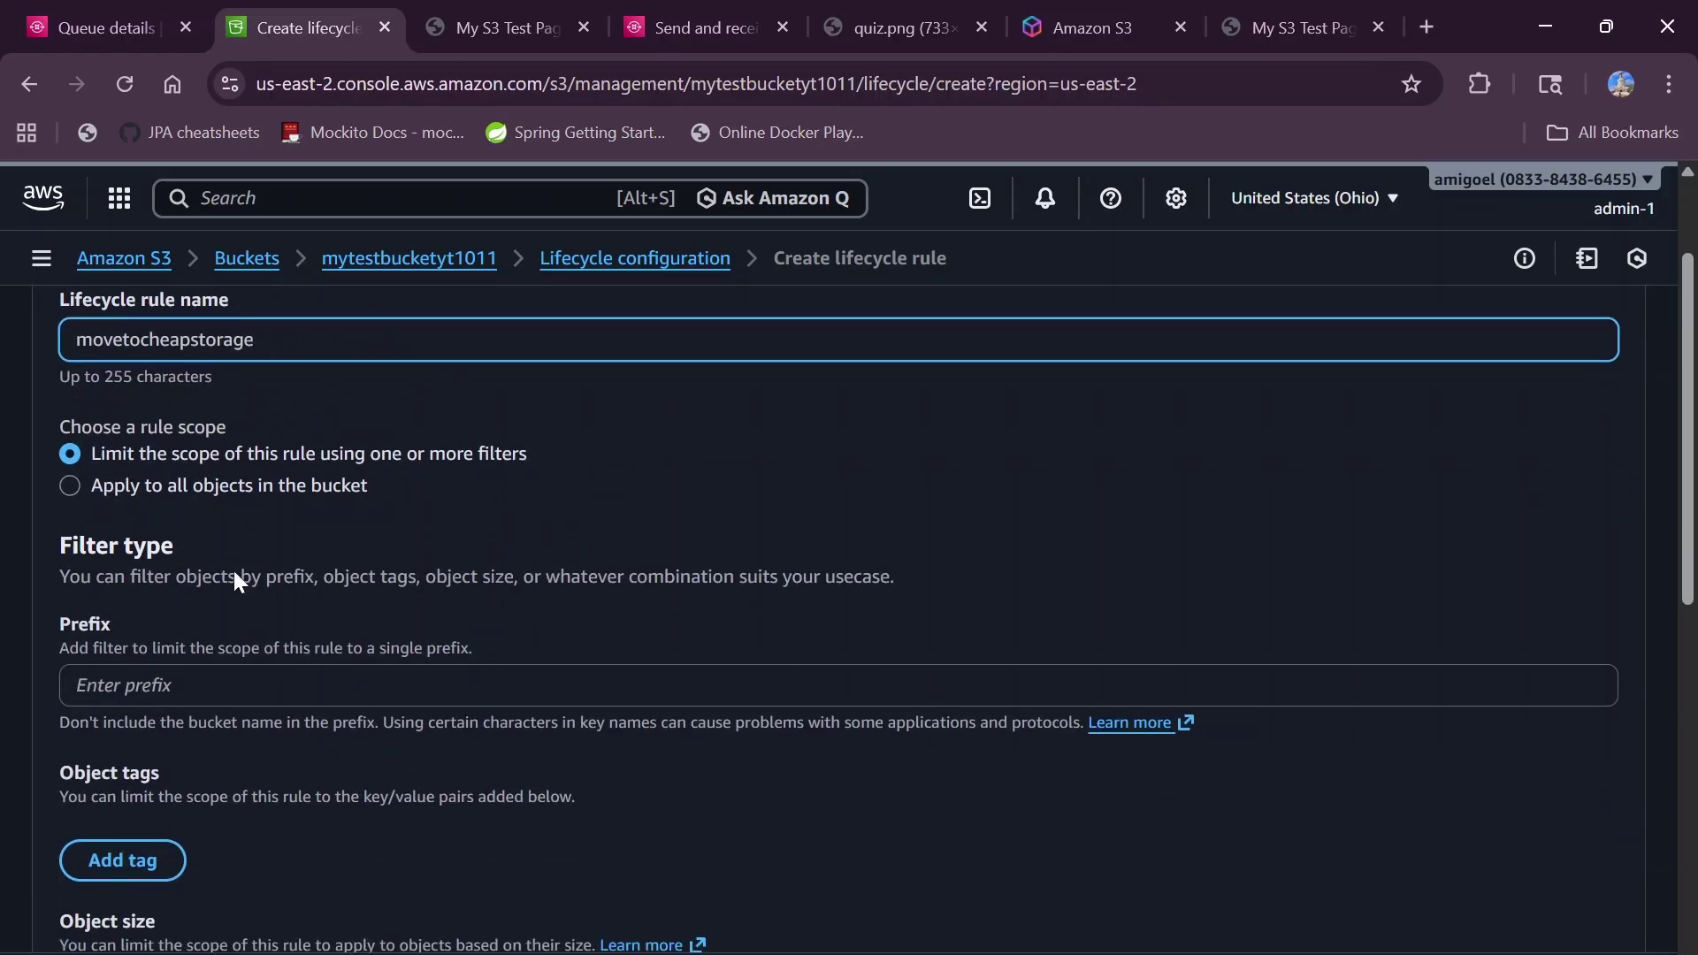
scroll(186, 682, down, 2)
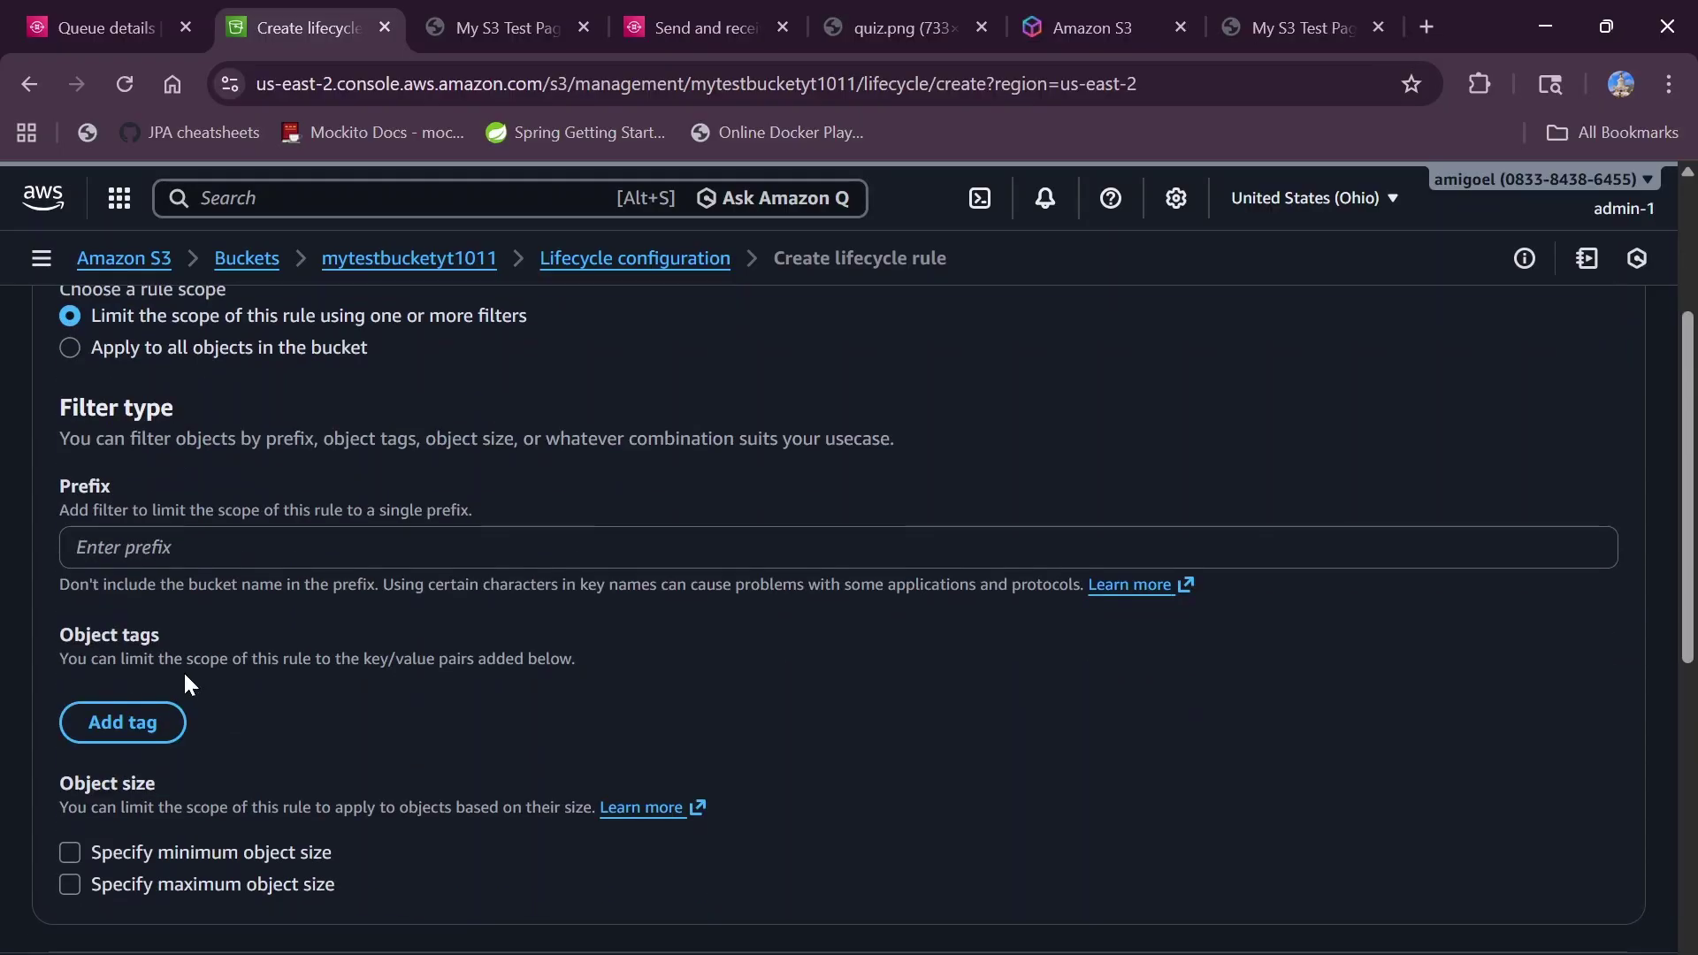
click(97, 547)
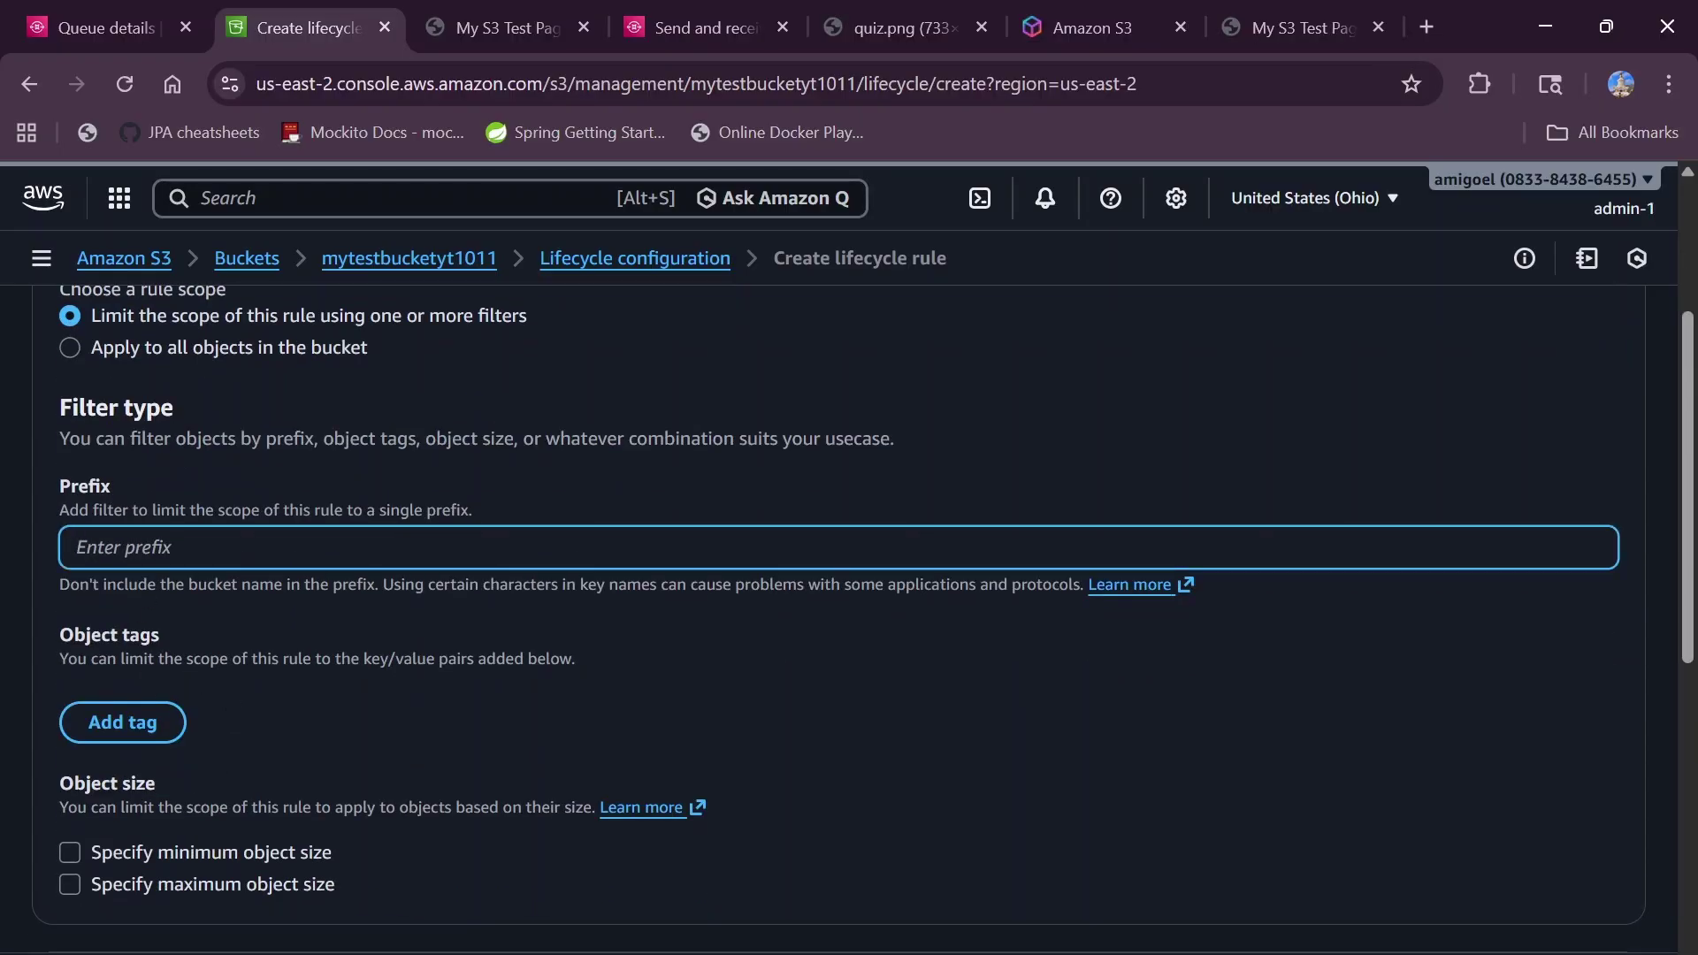
text(doc/)
key(ctrl+a)
key(BackSpace)
click(594, 687)
scroll(595, 687, down, 3)
scroll(599, 689, down, 1)
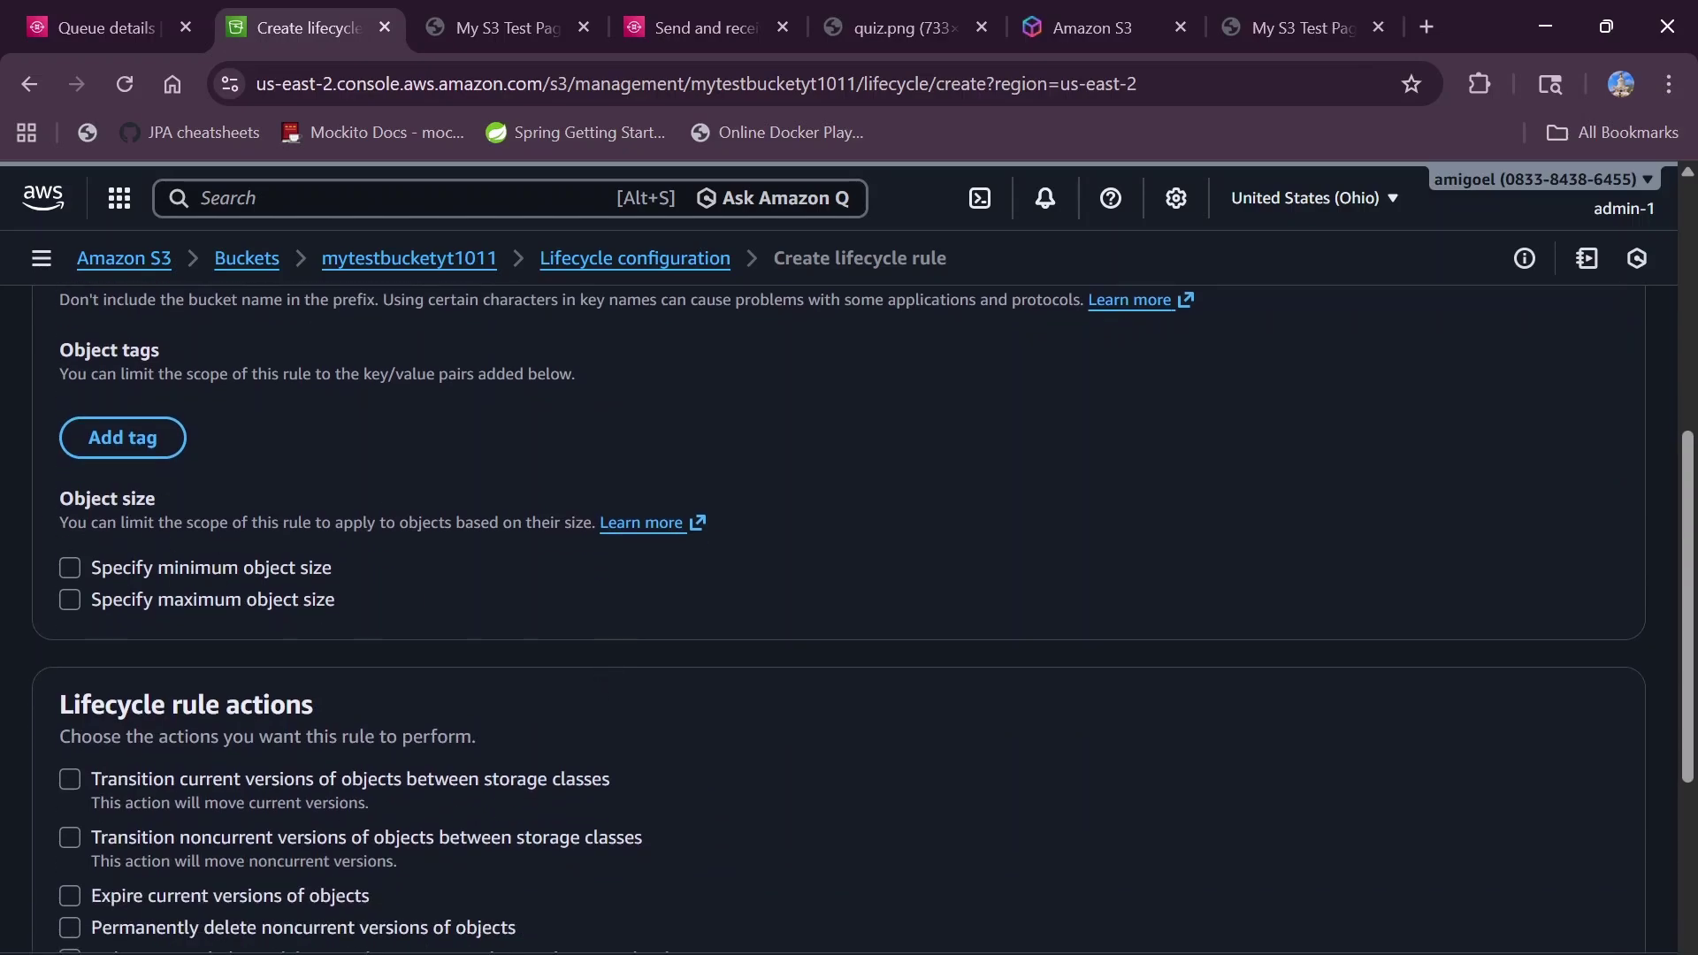
- Try a minimum object size of 200 KB as a rule filter, clear it and turn the size filter off
click(66, 567)
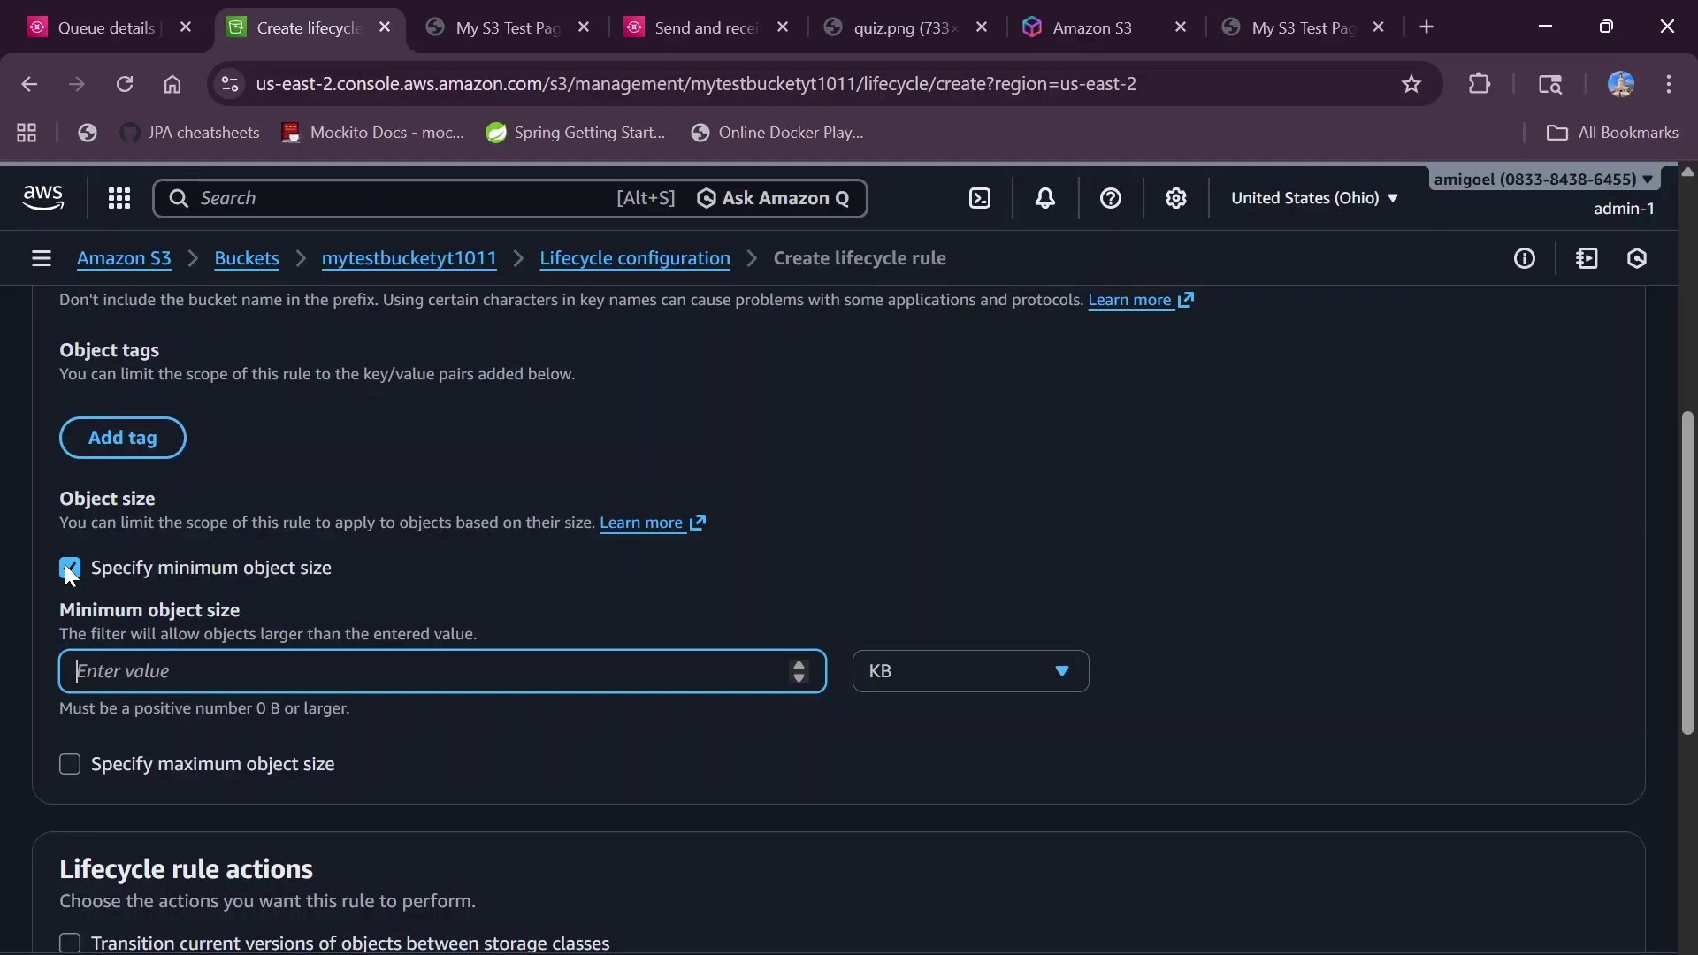
text(200)
key(BackSpace)
key(BackSpace)
key(BackSpace)
click(69, 568)
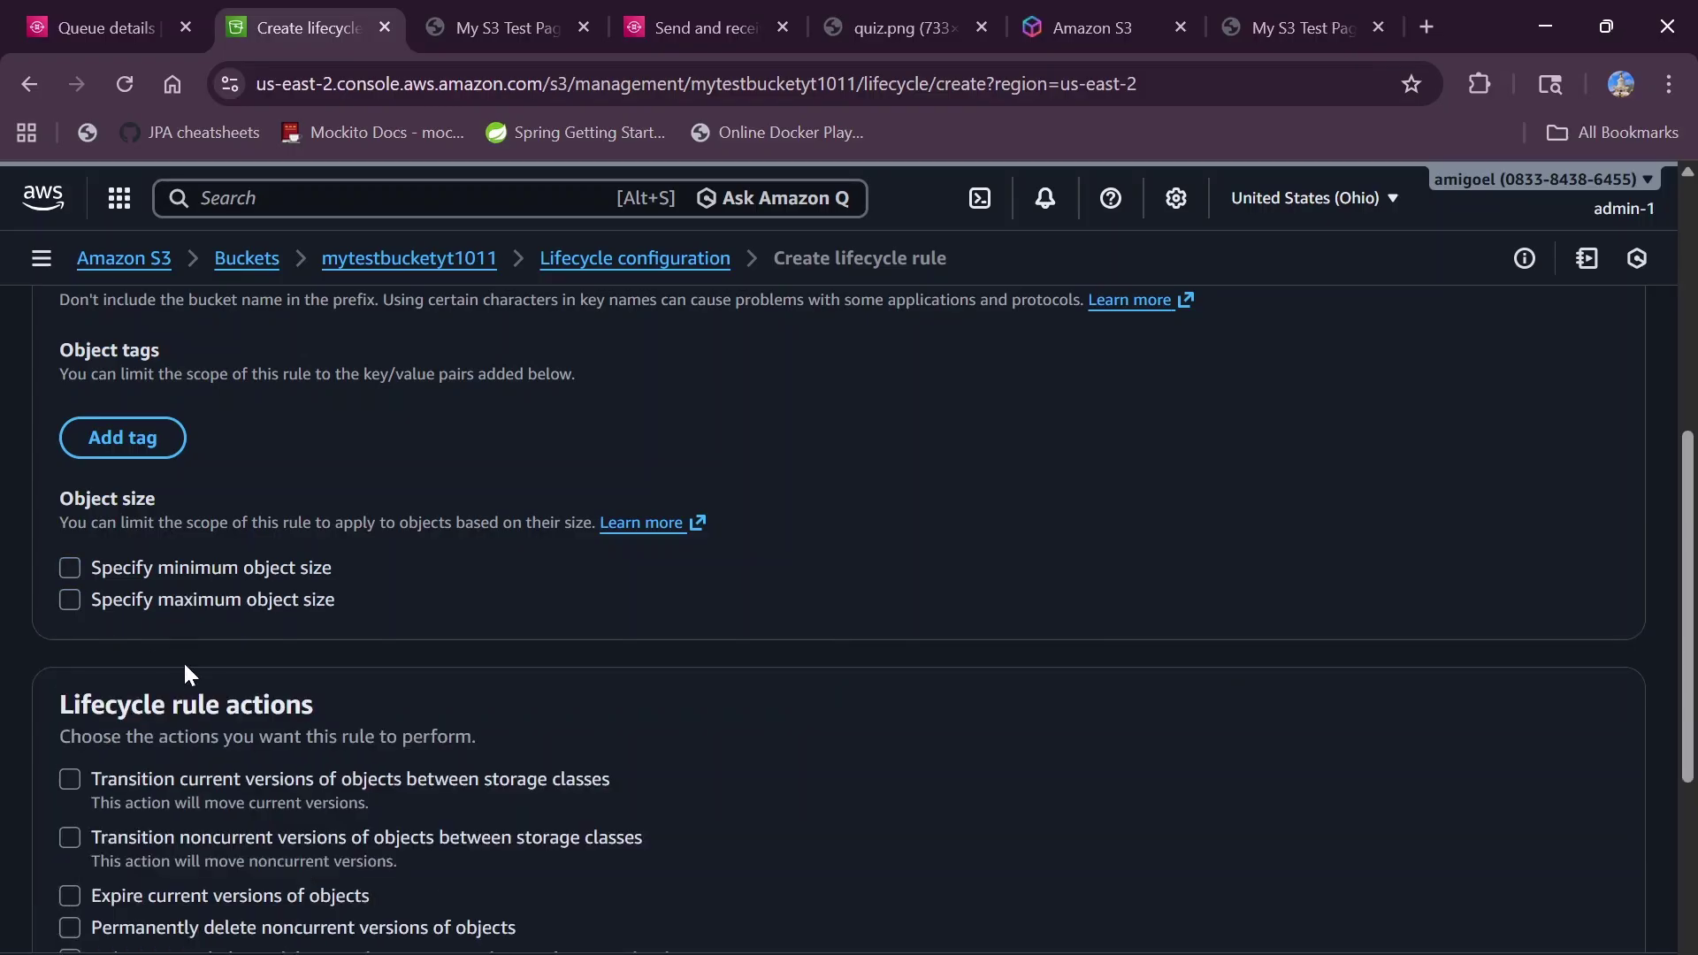
- Review the lifecycle rule actions and try transitioning current versions of objects between storage classes, turning the action off again
scroll(183, 661, down, 2)
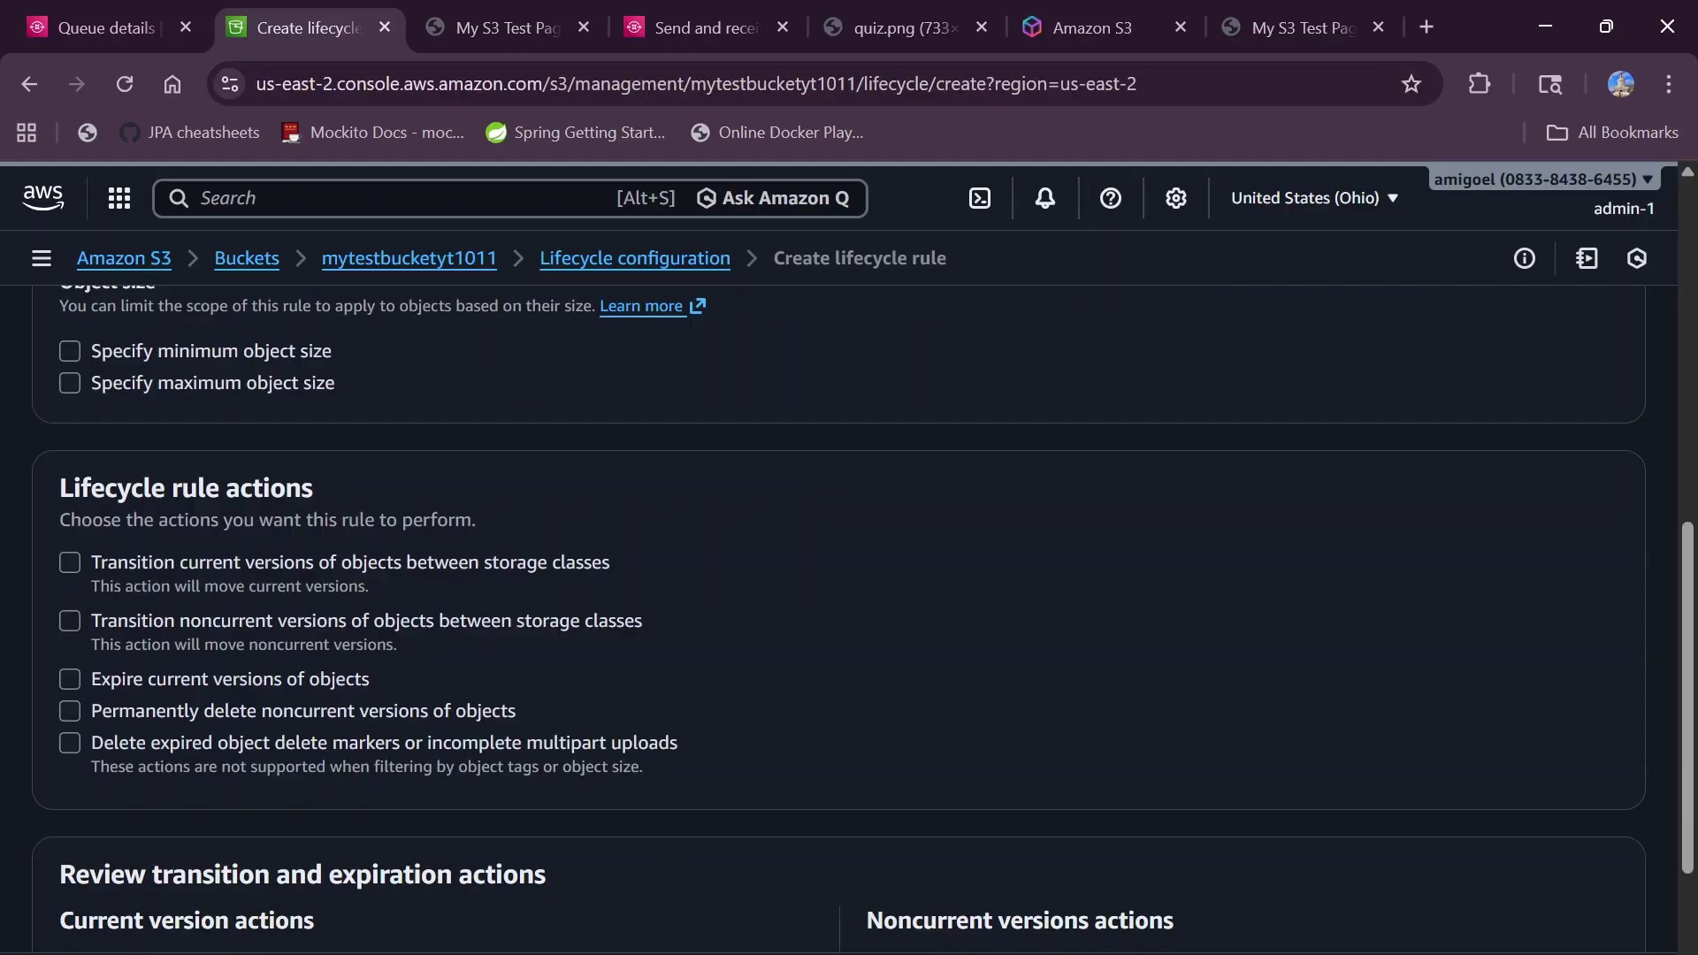
drag(327, 493, 48, 486)
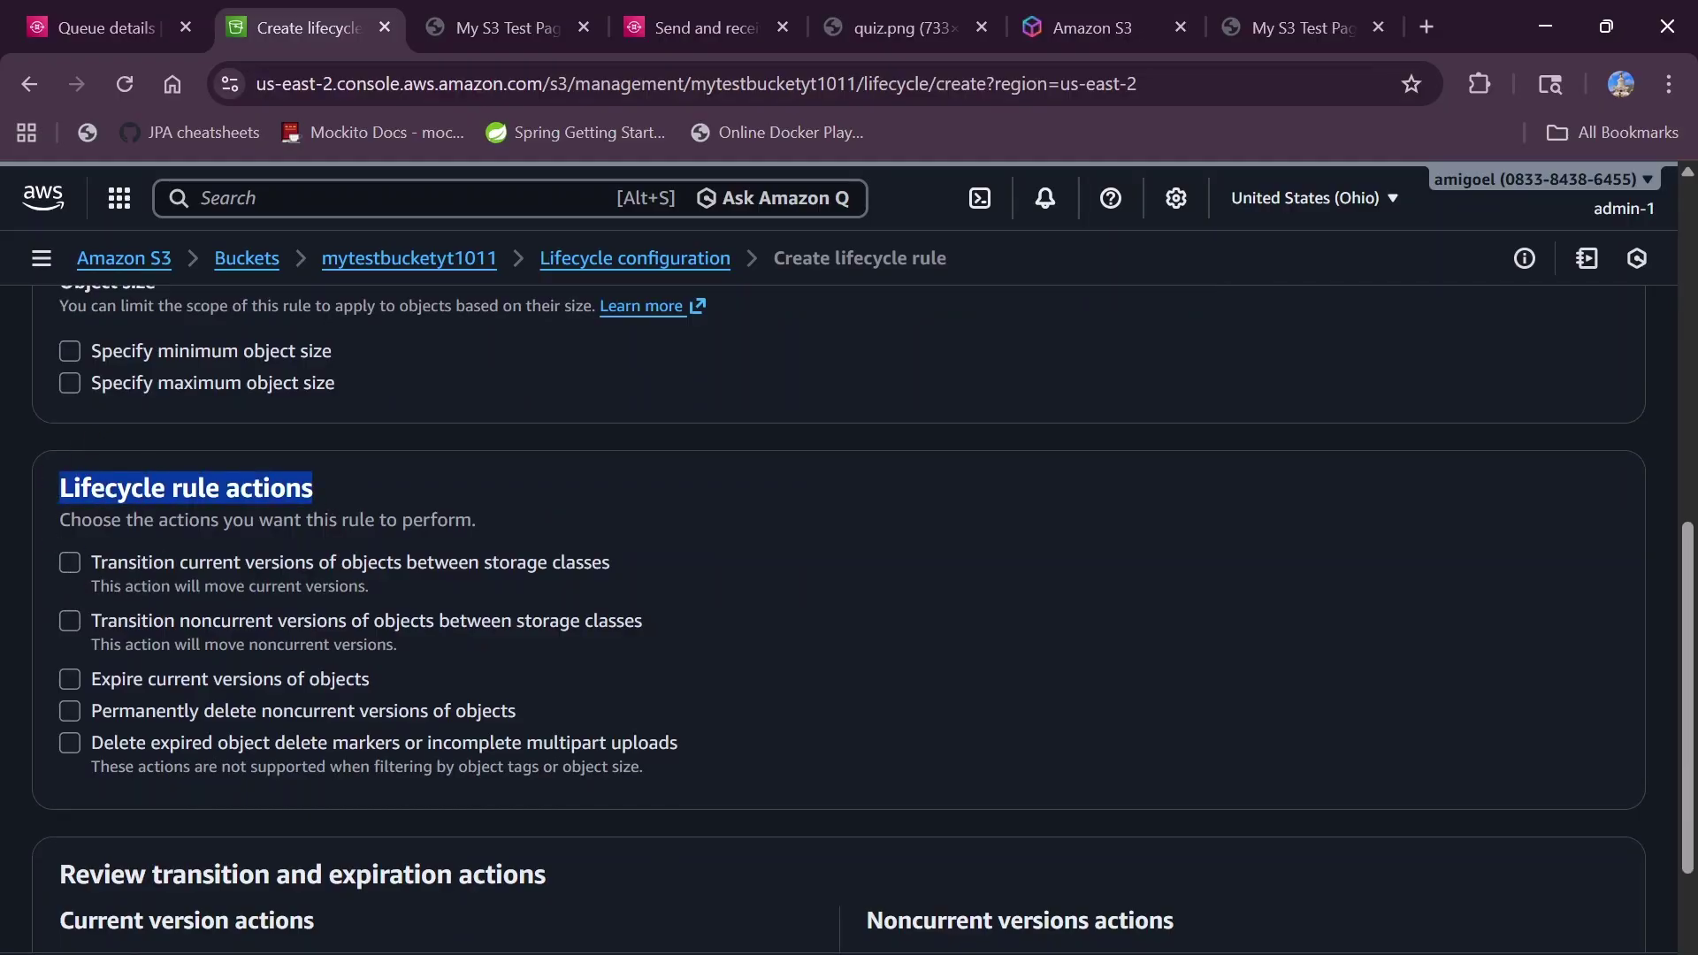
drag(57, 520, 485, 540)
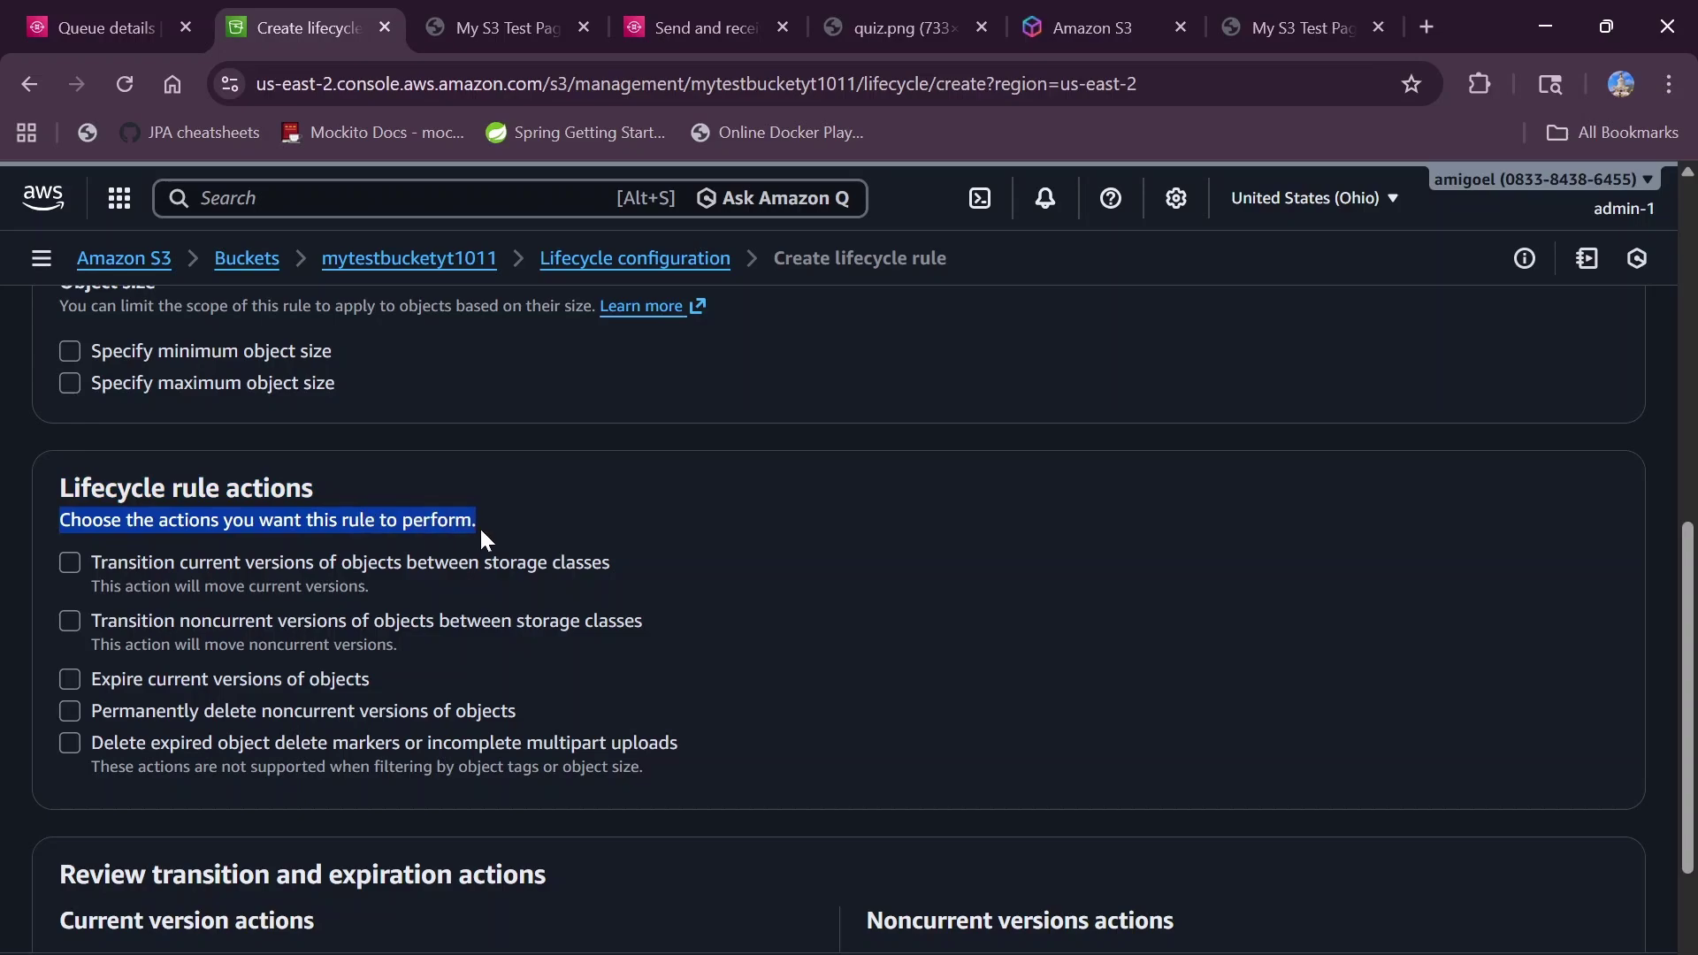
click(67, 566)
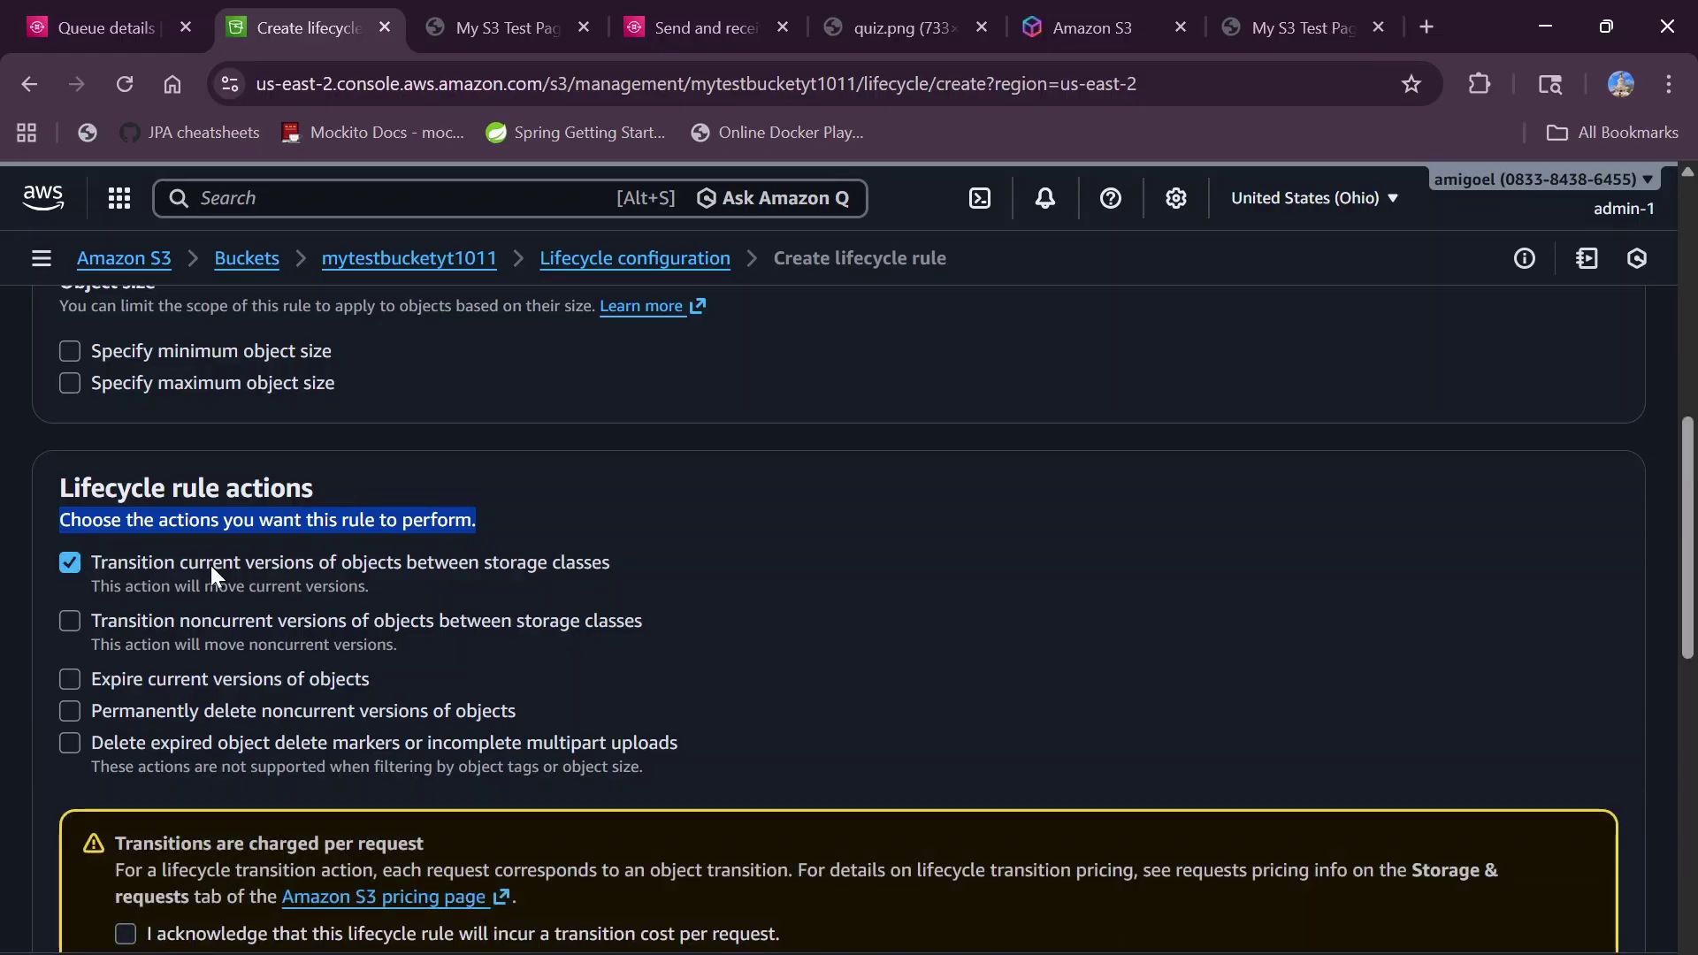
scroll(211, 570, down, 1)
click(474, 491)
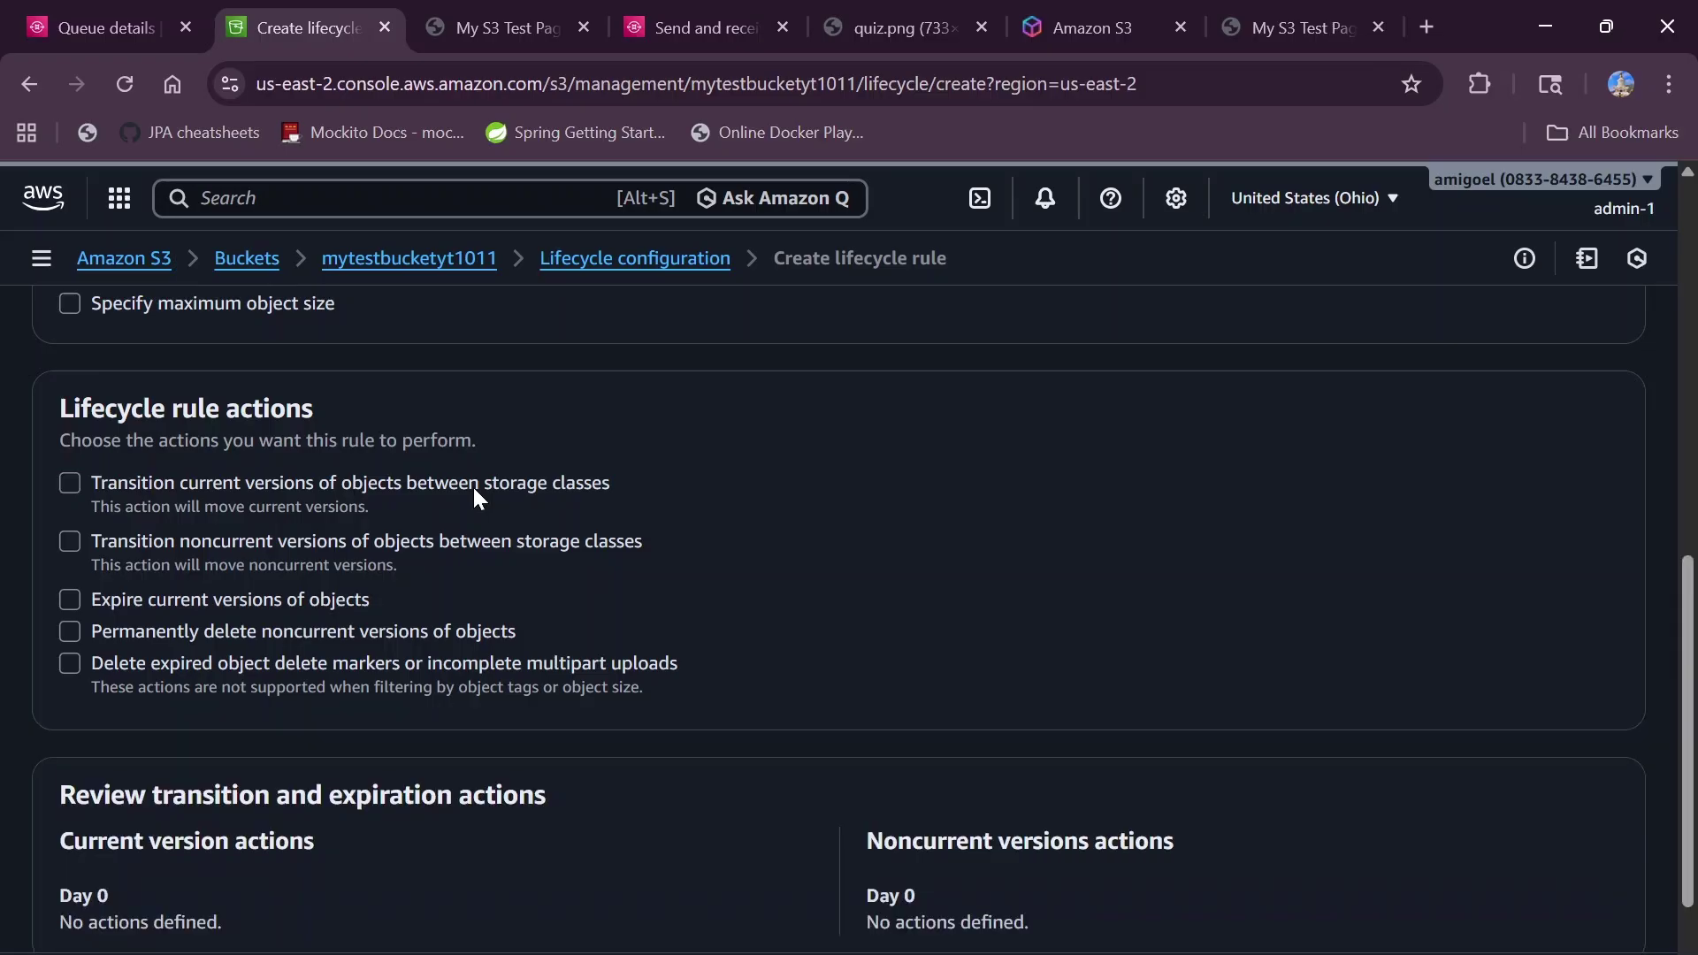
- Turn on transitioning current versions of objects between storage classes and acknowledge the transition cost per request
click(475, 490)
scroll(474, 490, down, 1)
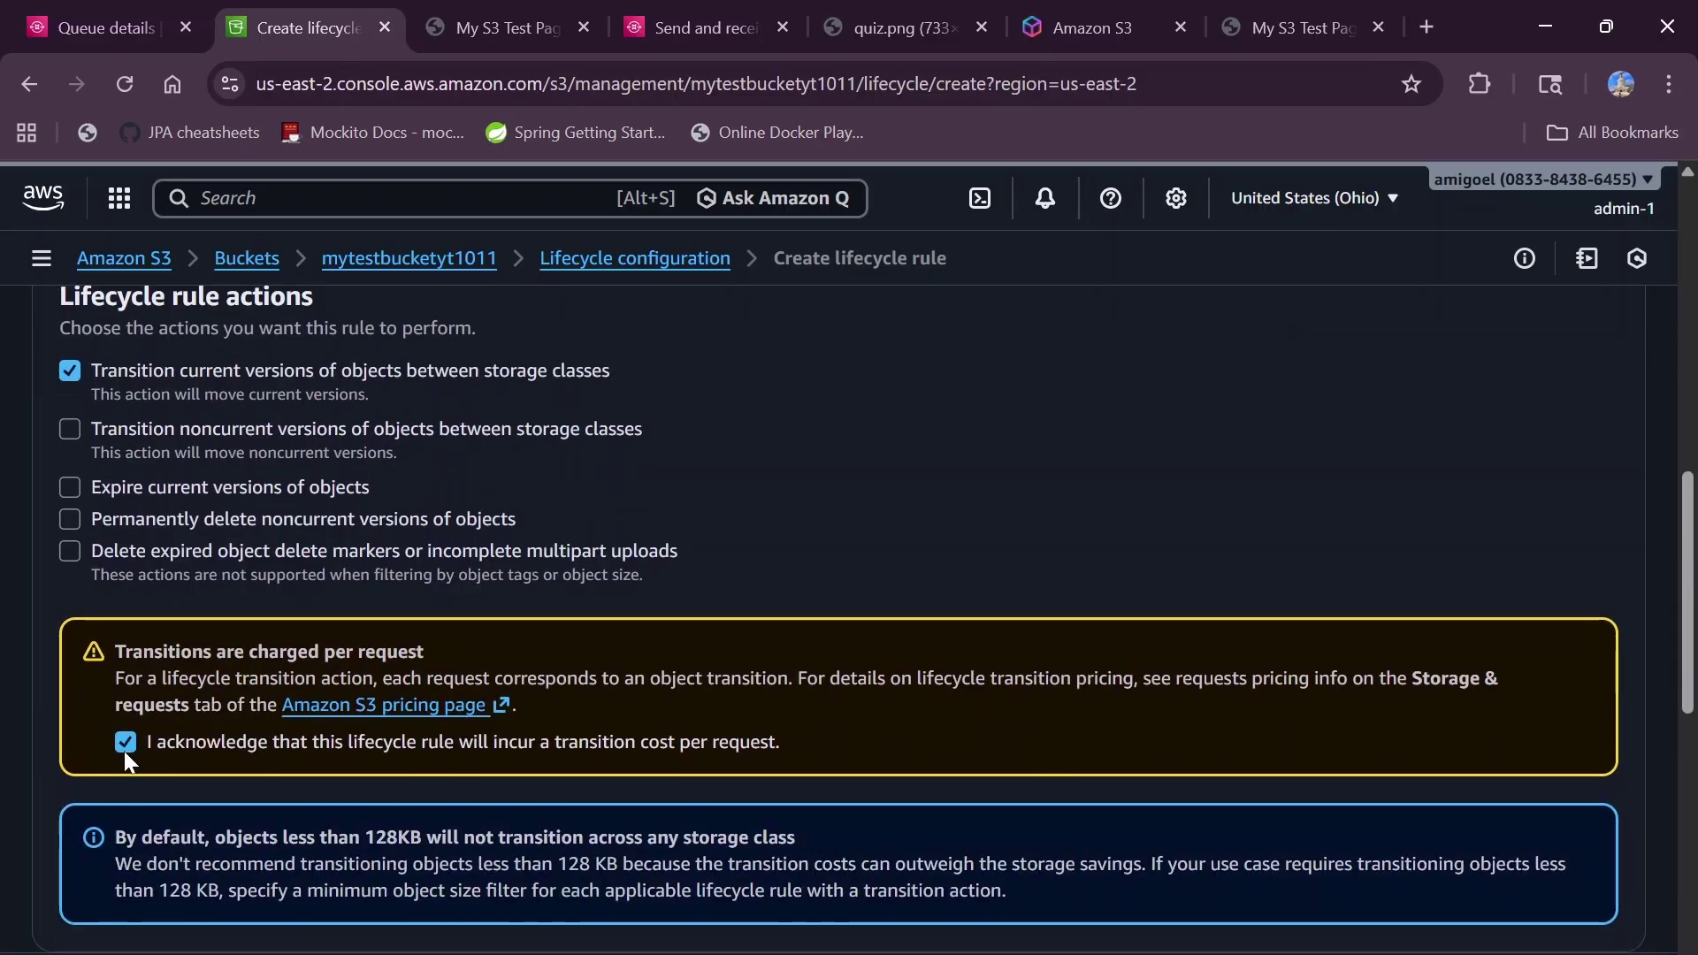
scroll(124, 751, down, 2)
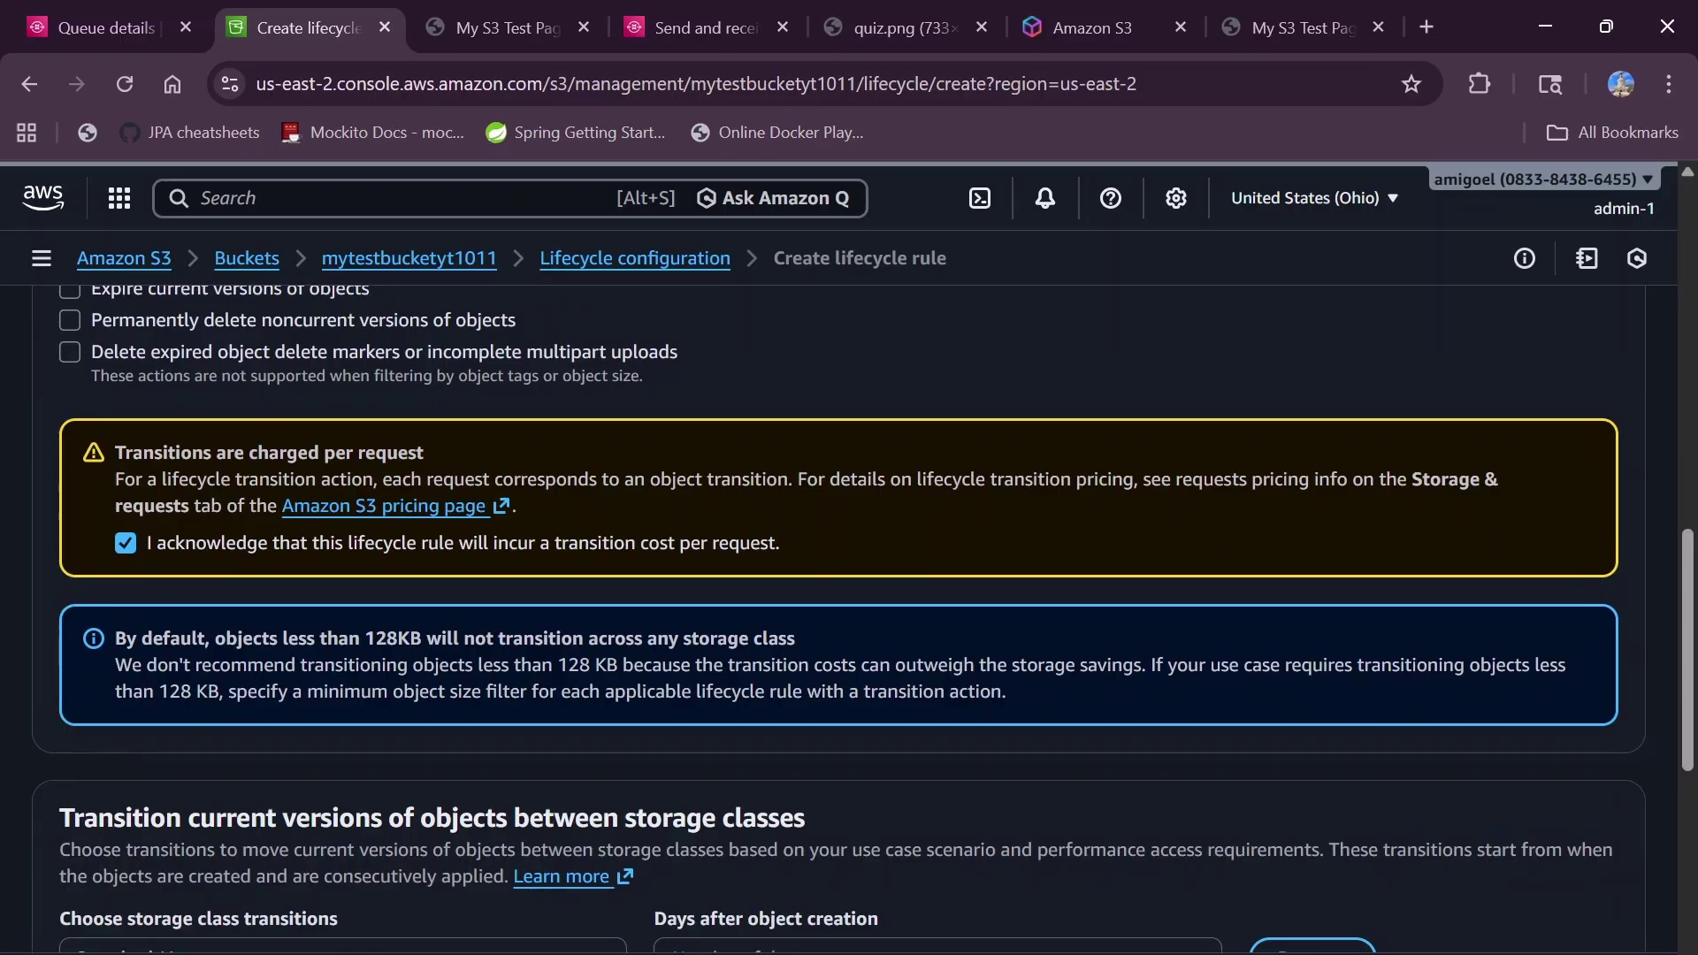
- Try the actions for transitioning noncurrent versions and expiring current versions of objects, turning each off again
scroll(850, 619, up, 4)
click(61, 622)
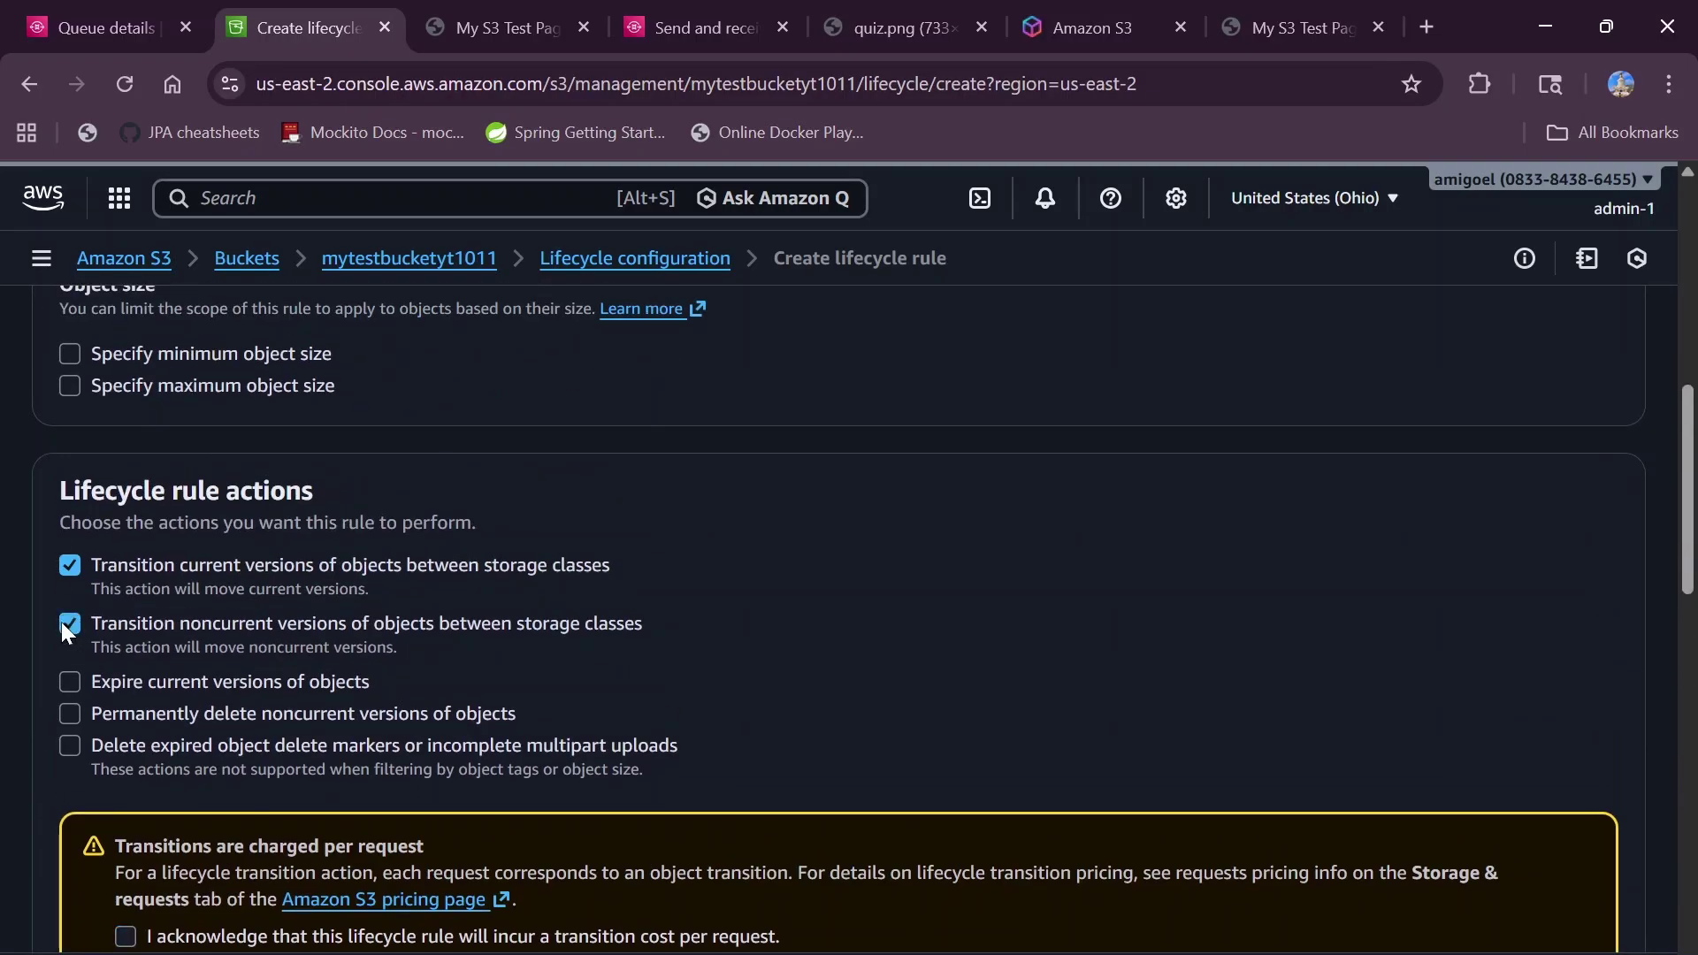
click(67, 629)
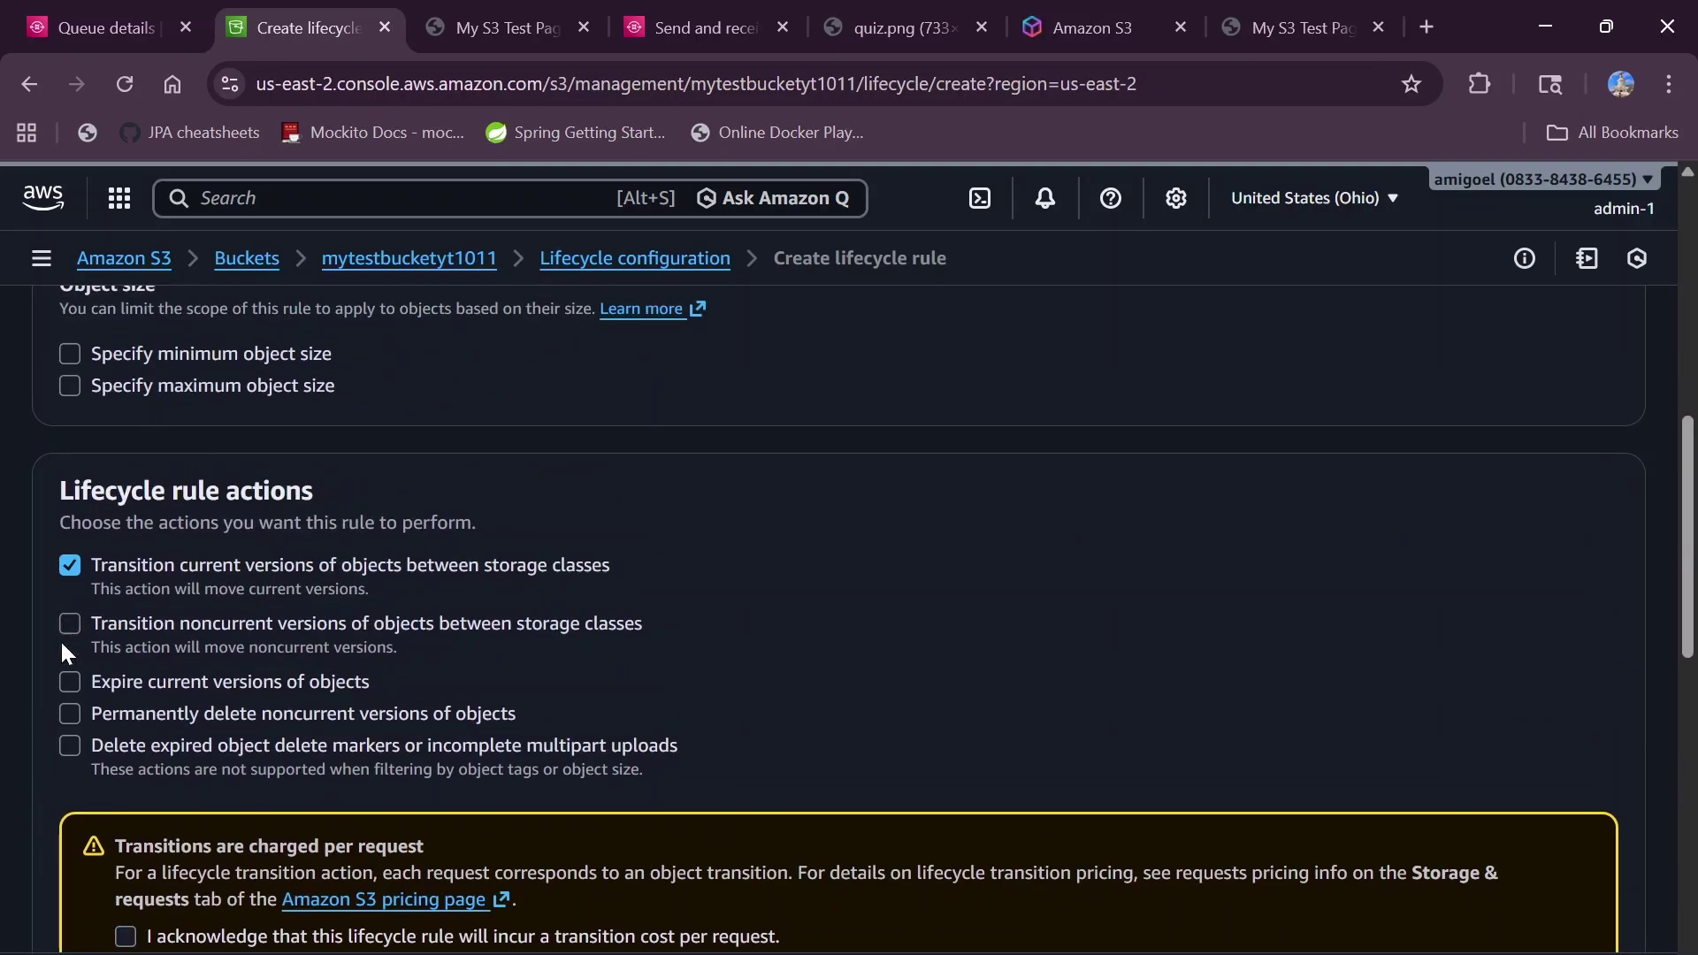
click(69, 690)
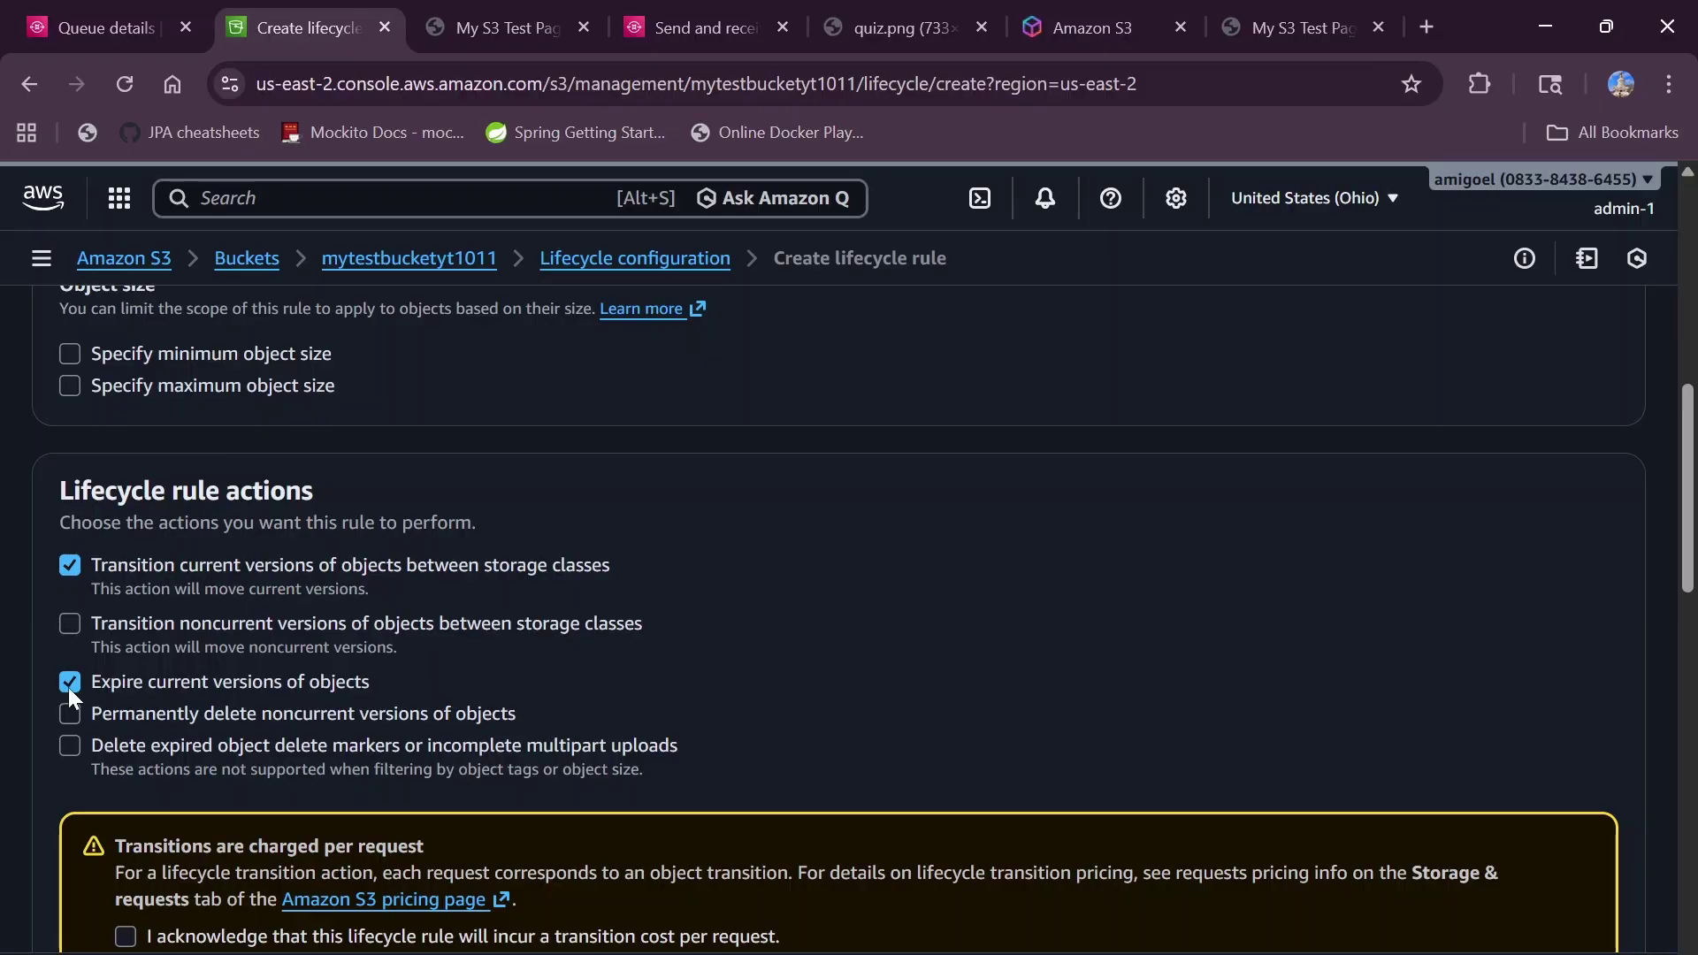
click(69, 685)
- Acknowledge the transition cost per request again and read the note about objects smaller than 128 KB
scroll(185, 611, down, 3)
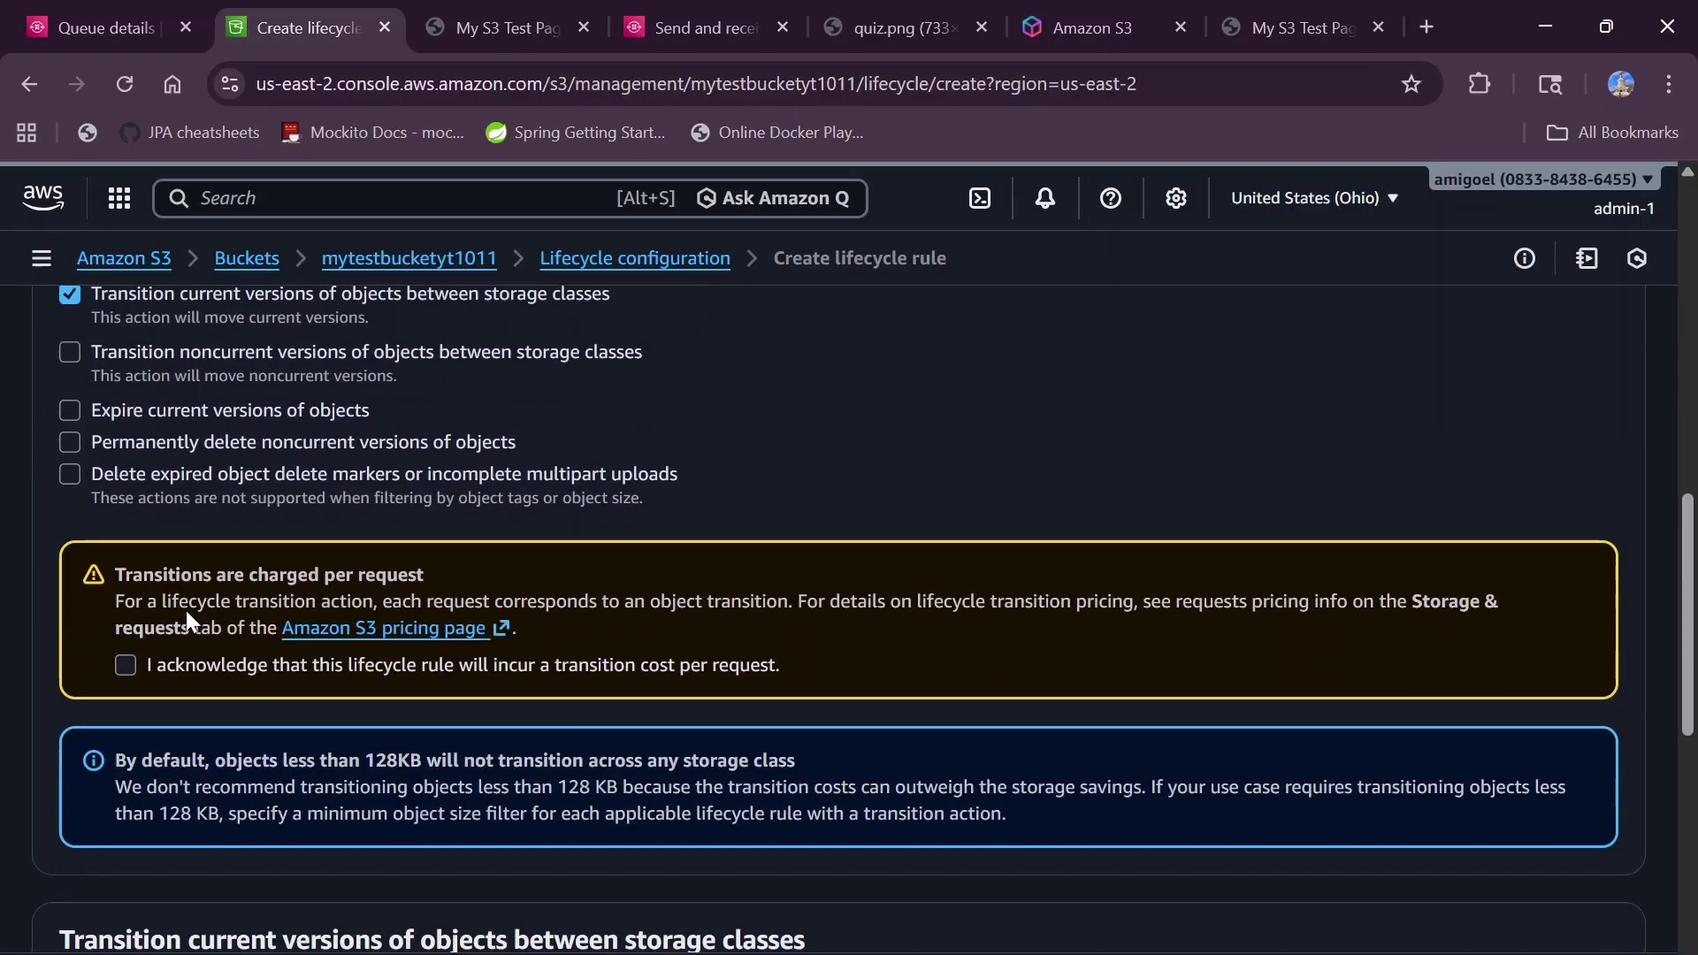
click(126, 662)
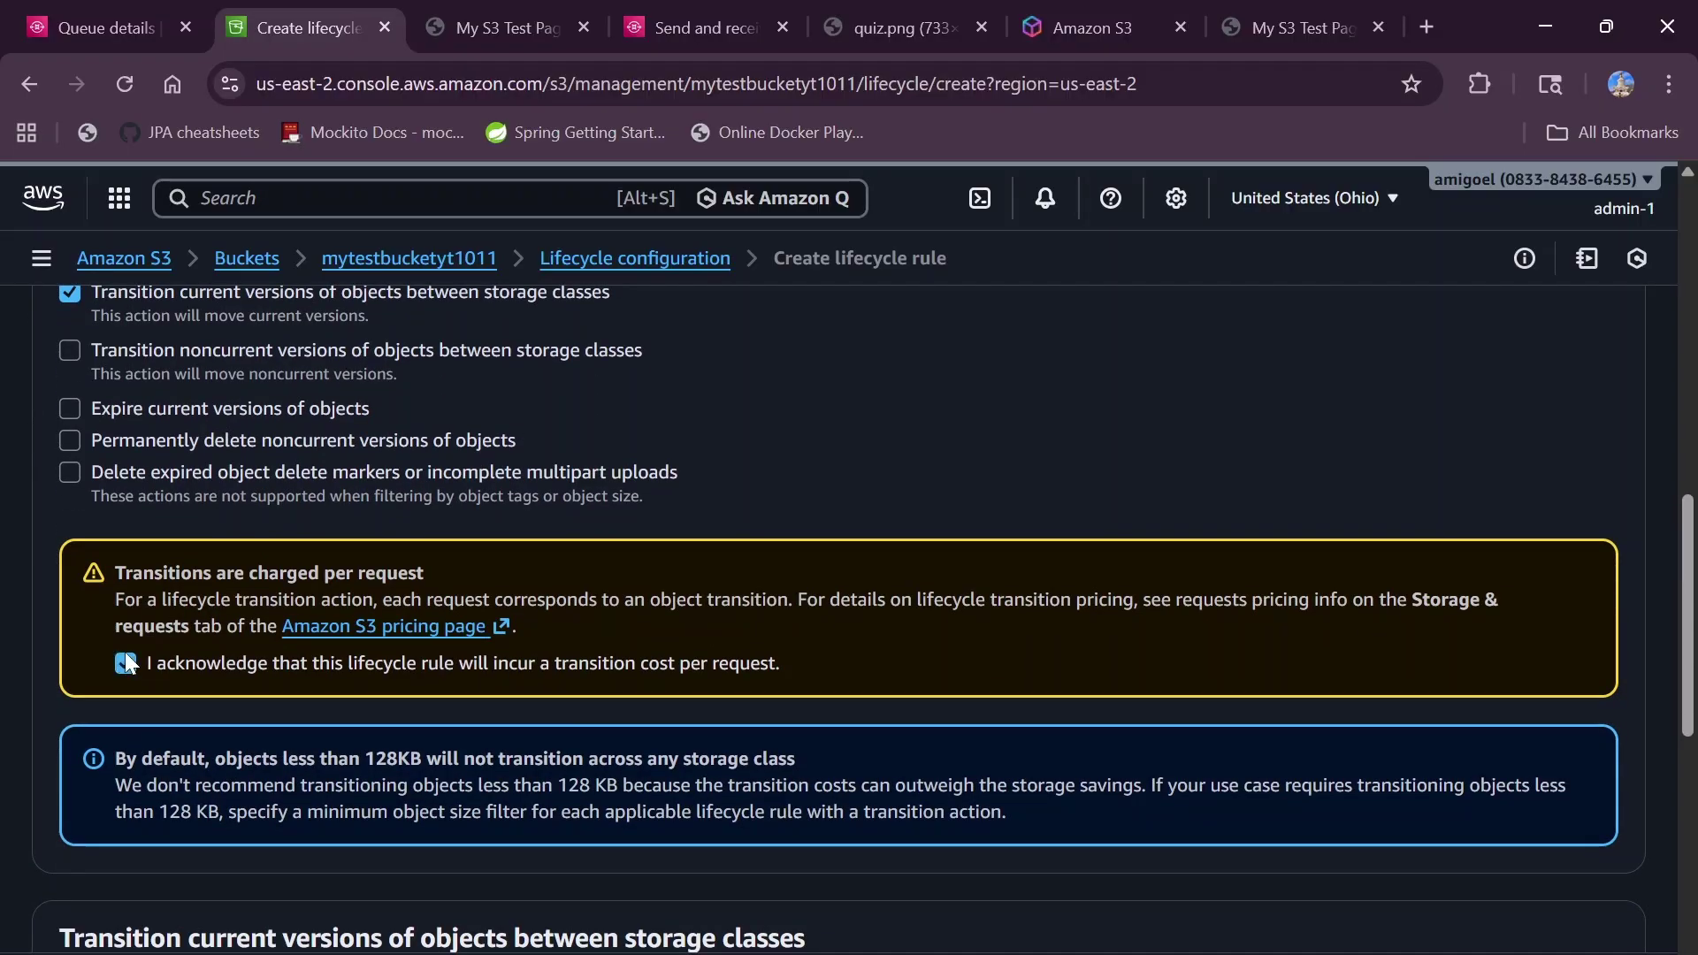
scroll(279, 746, down, 4)
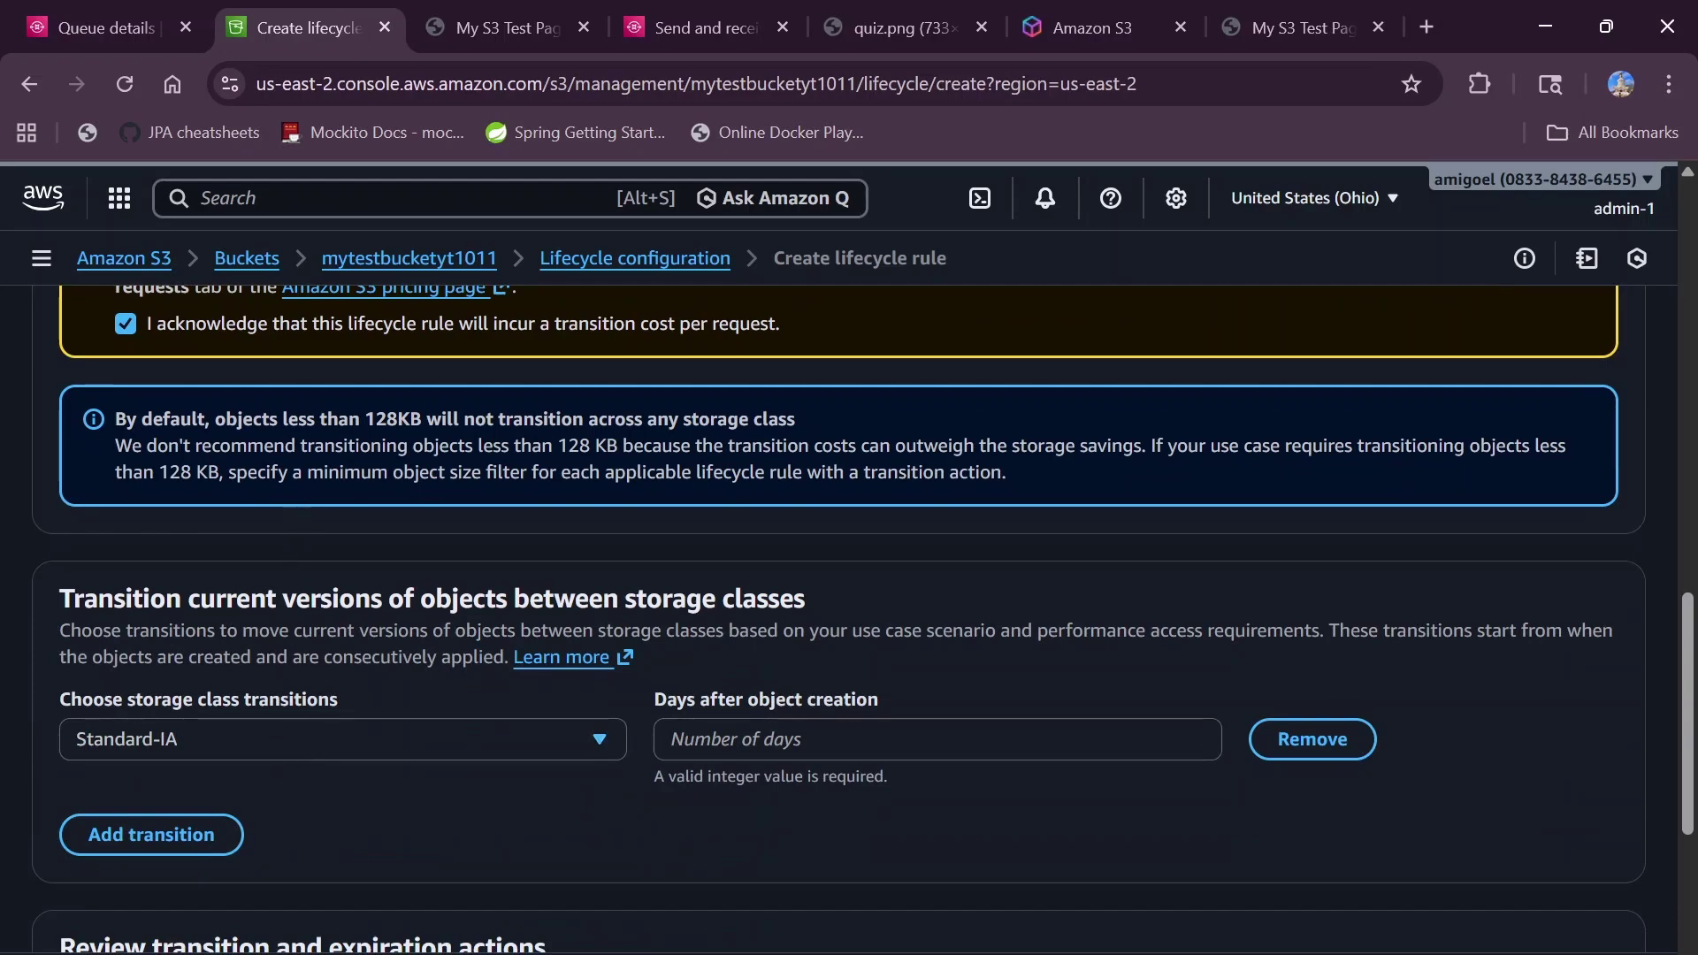
drag(212, 419, 811, 428)
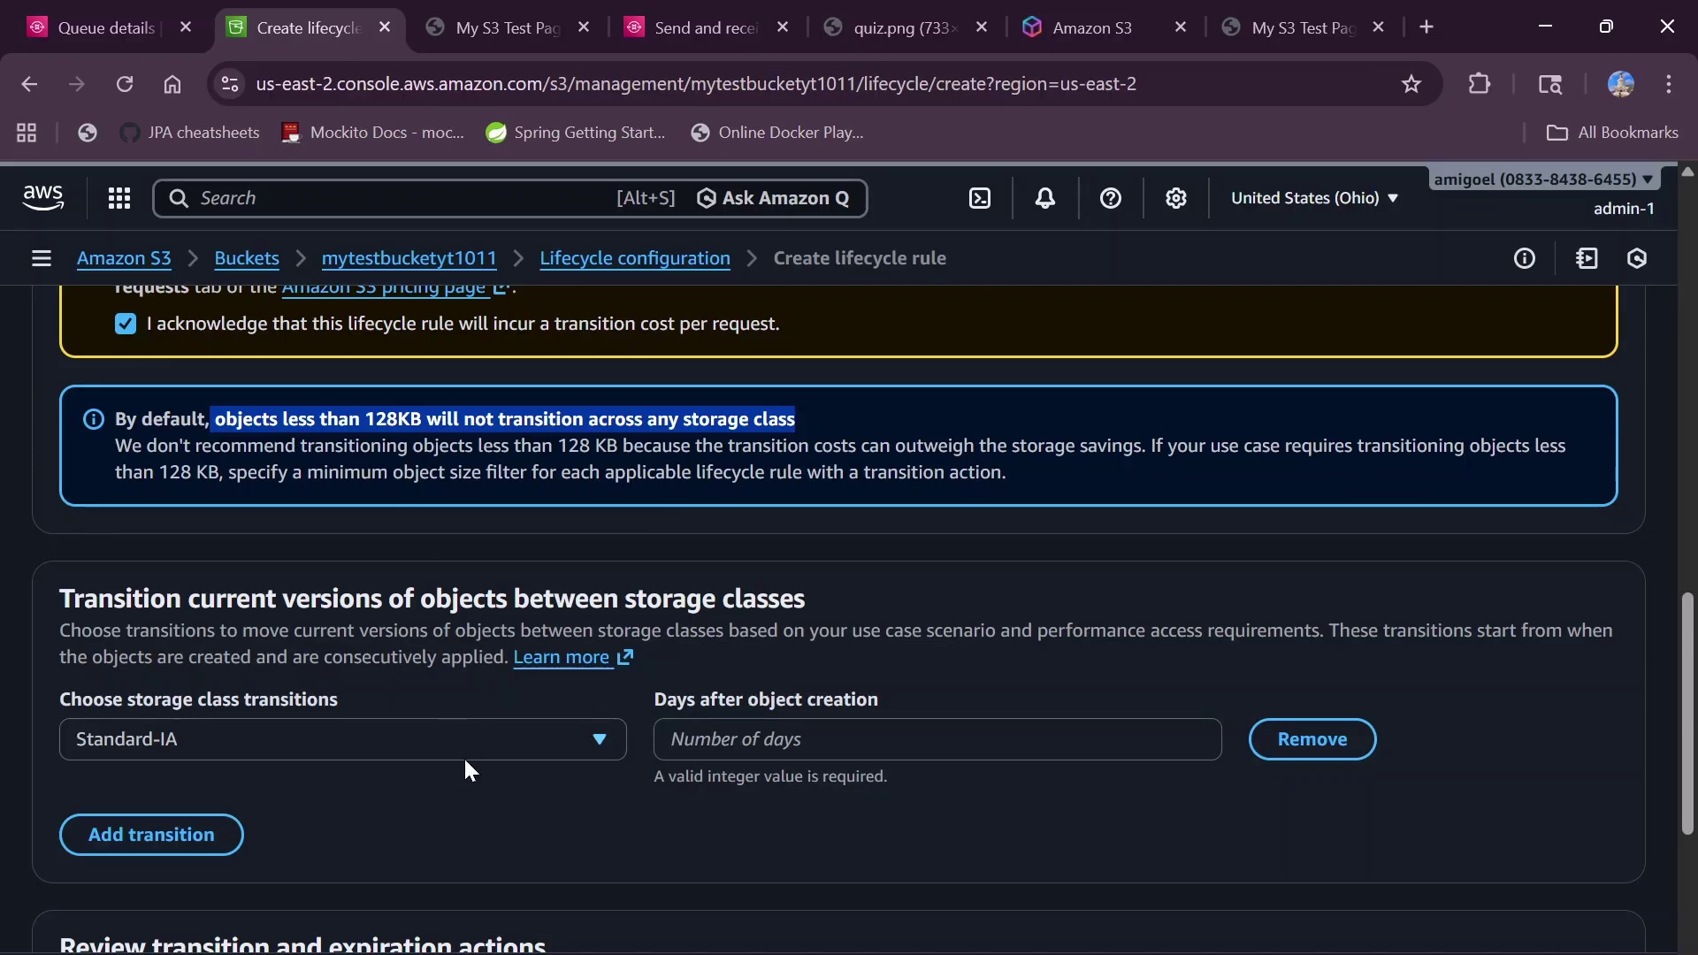
scroll(446, 825, down, 2)
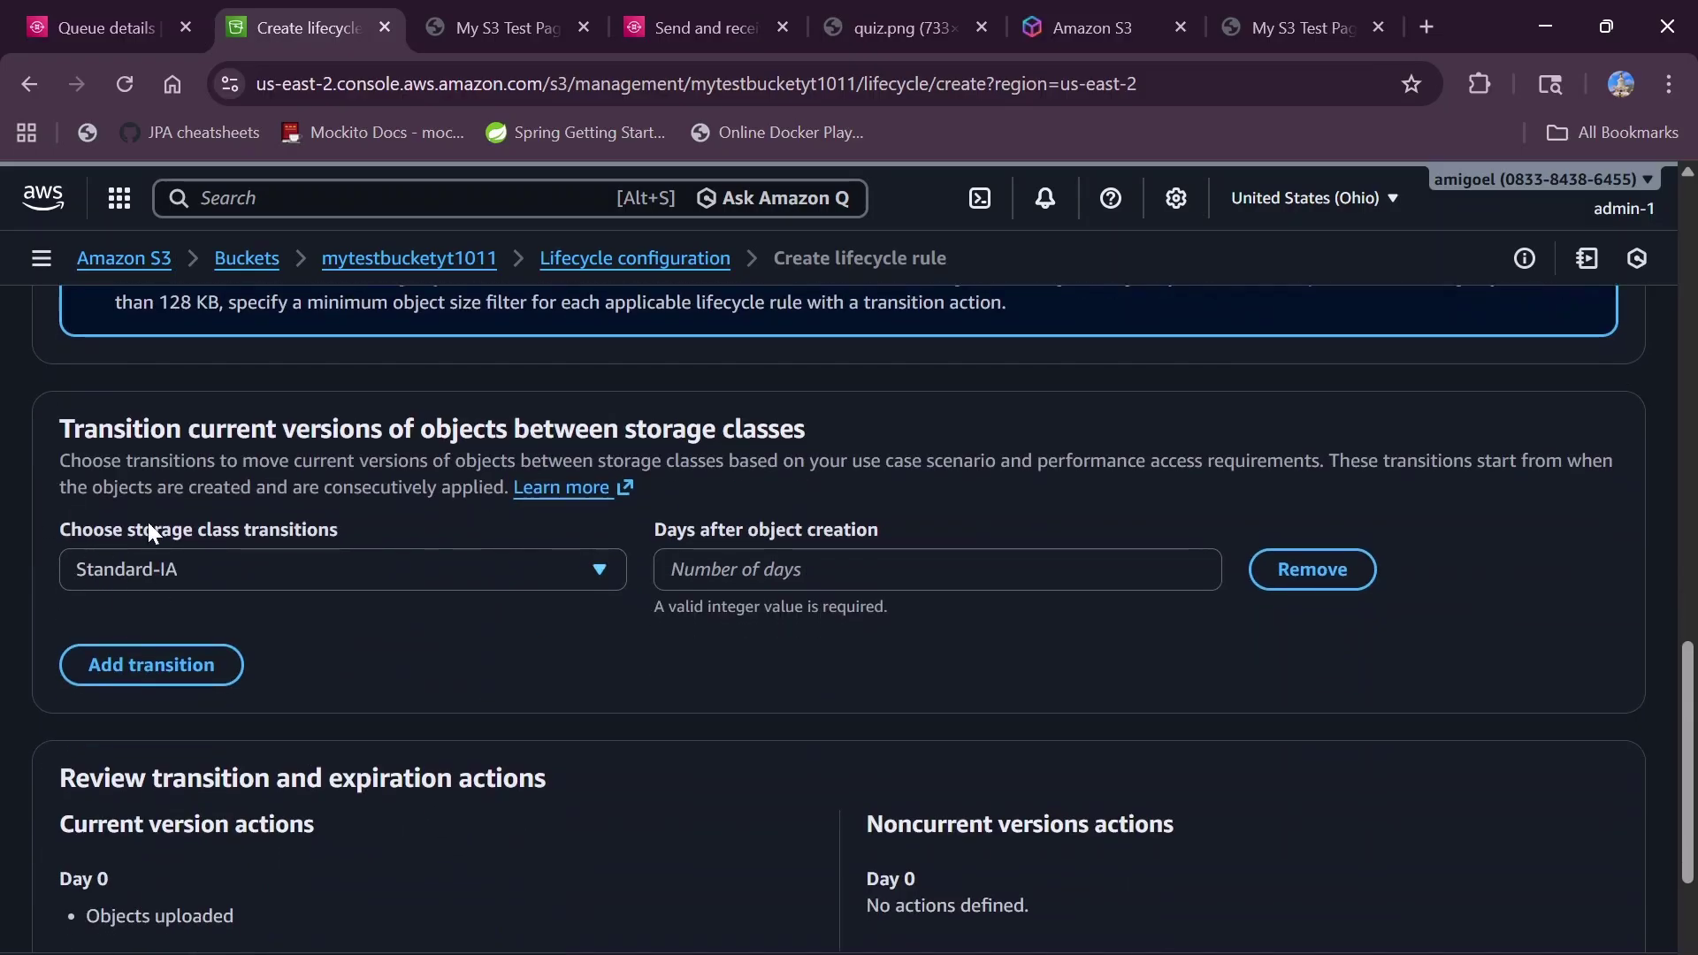
- Check the storage class choices for the first transition, keep Standard-IA and set it to 30 days after object creation
click(219, 586)
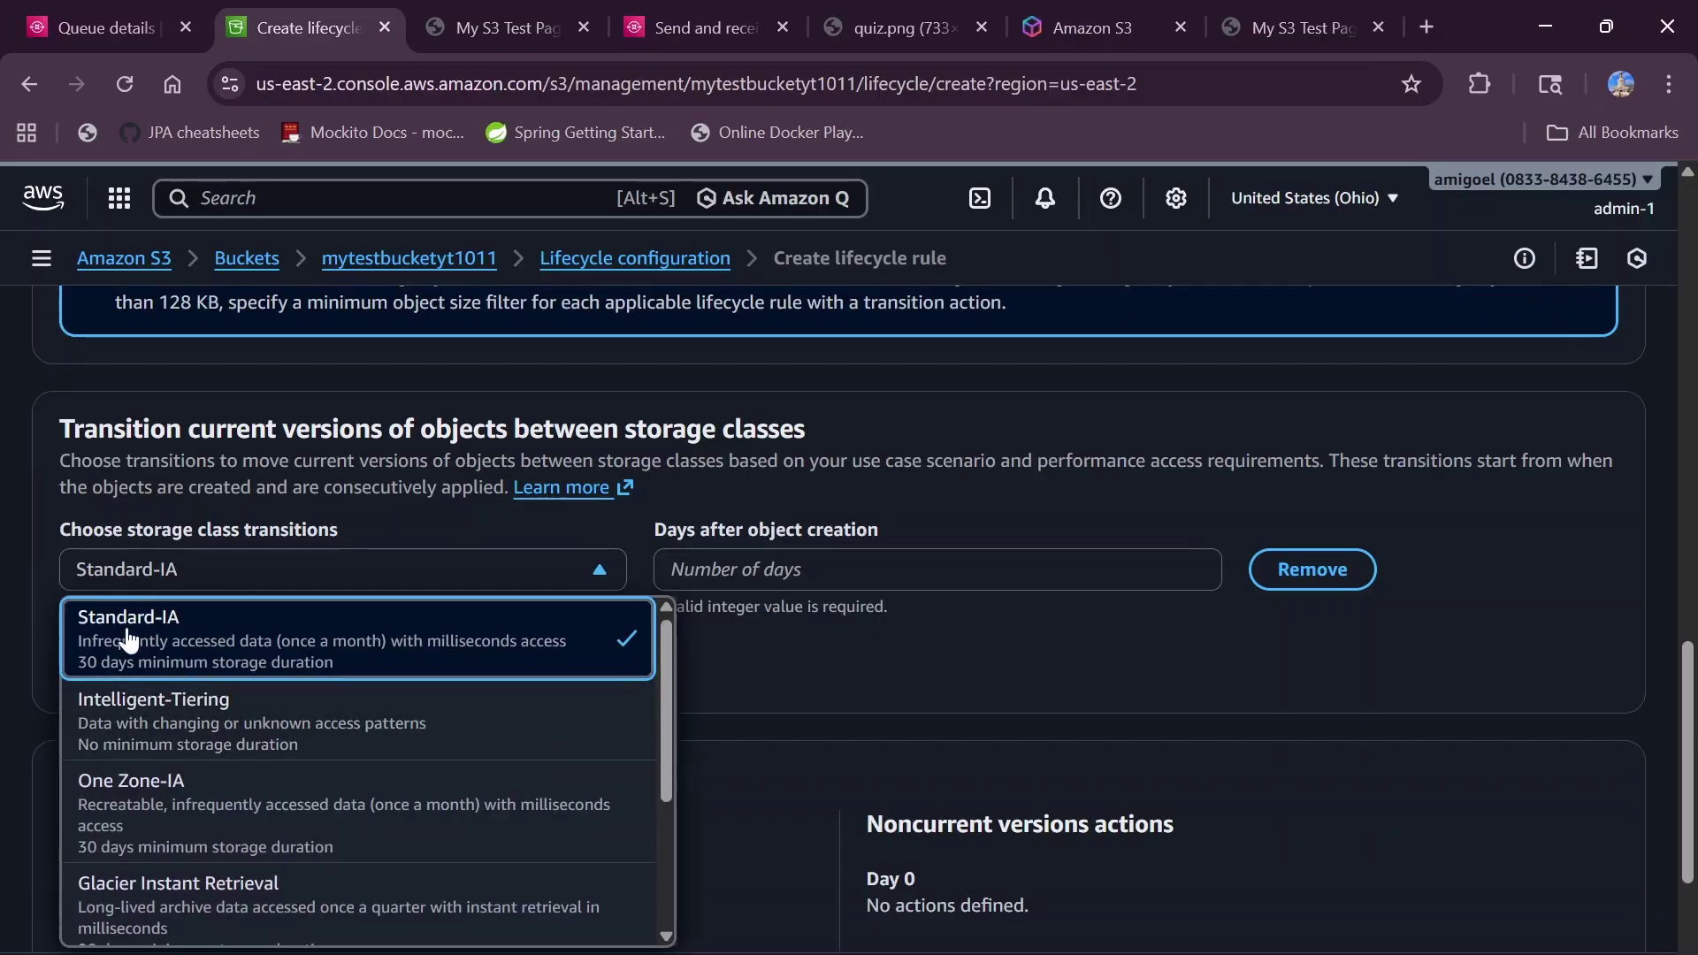
click(282, 527)
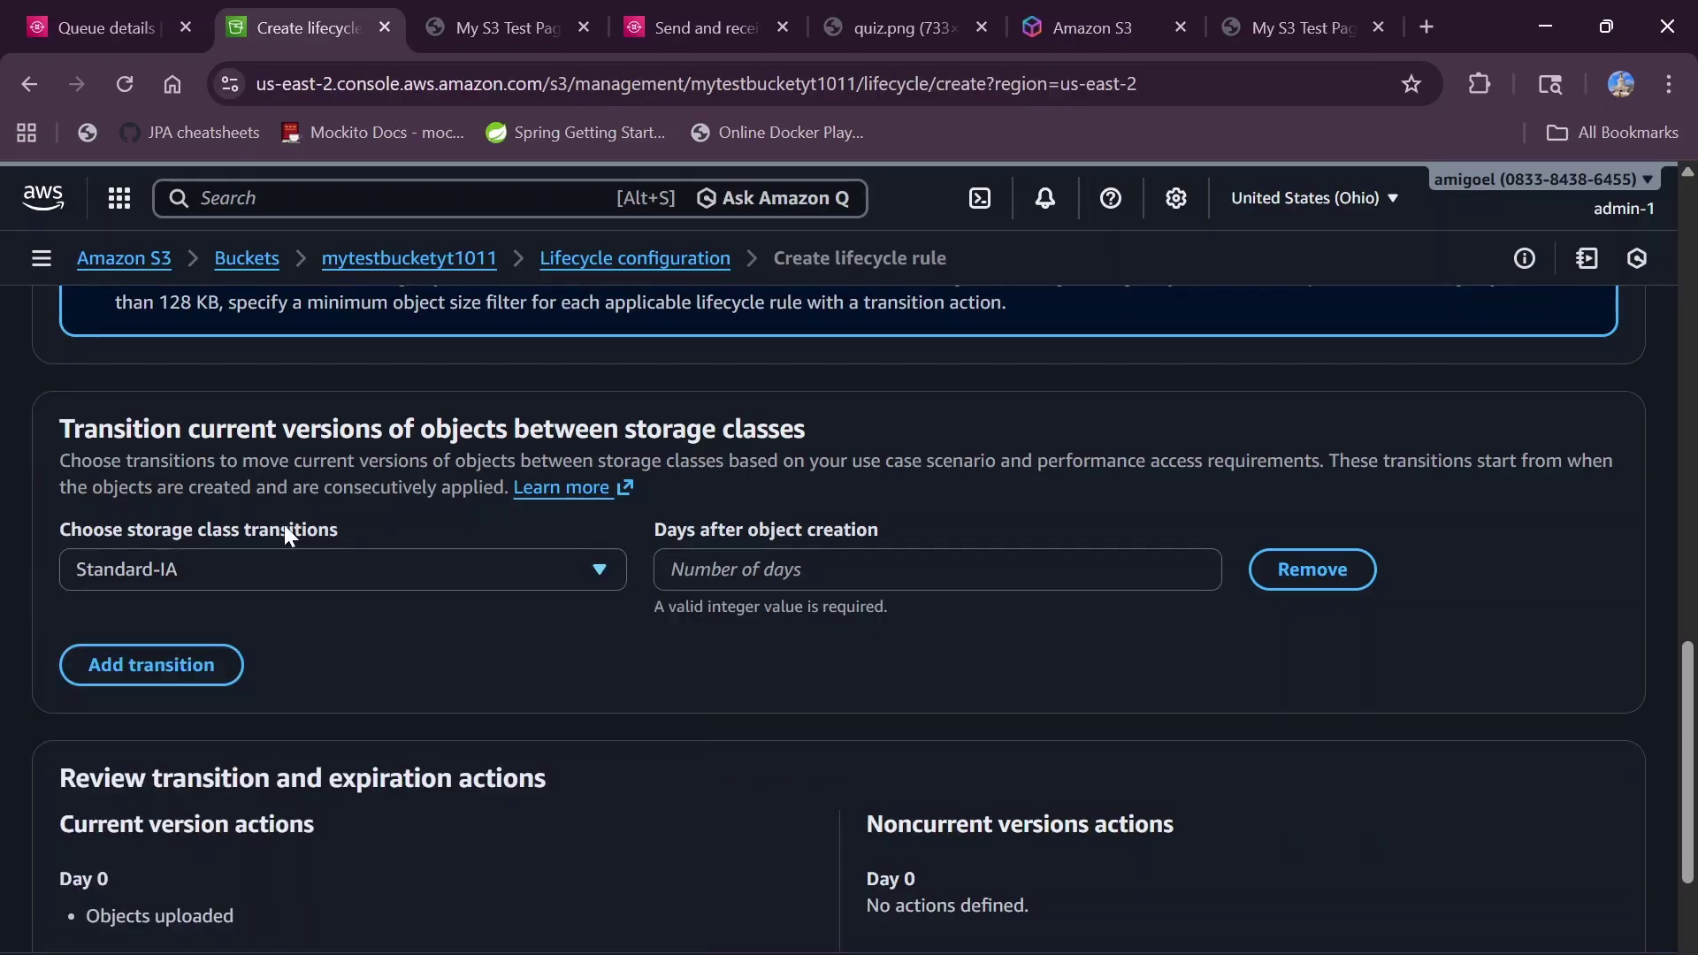
click(184, 575)
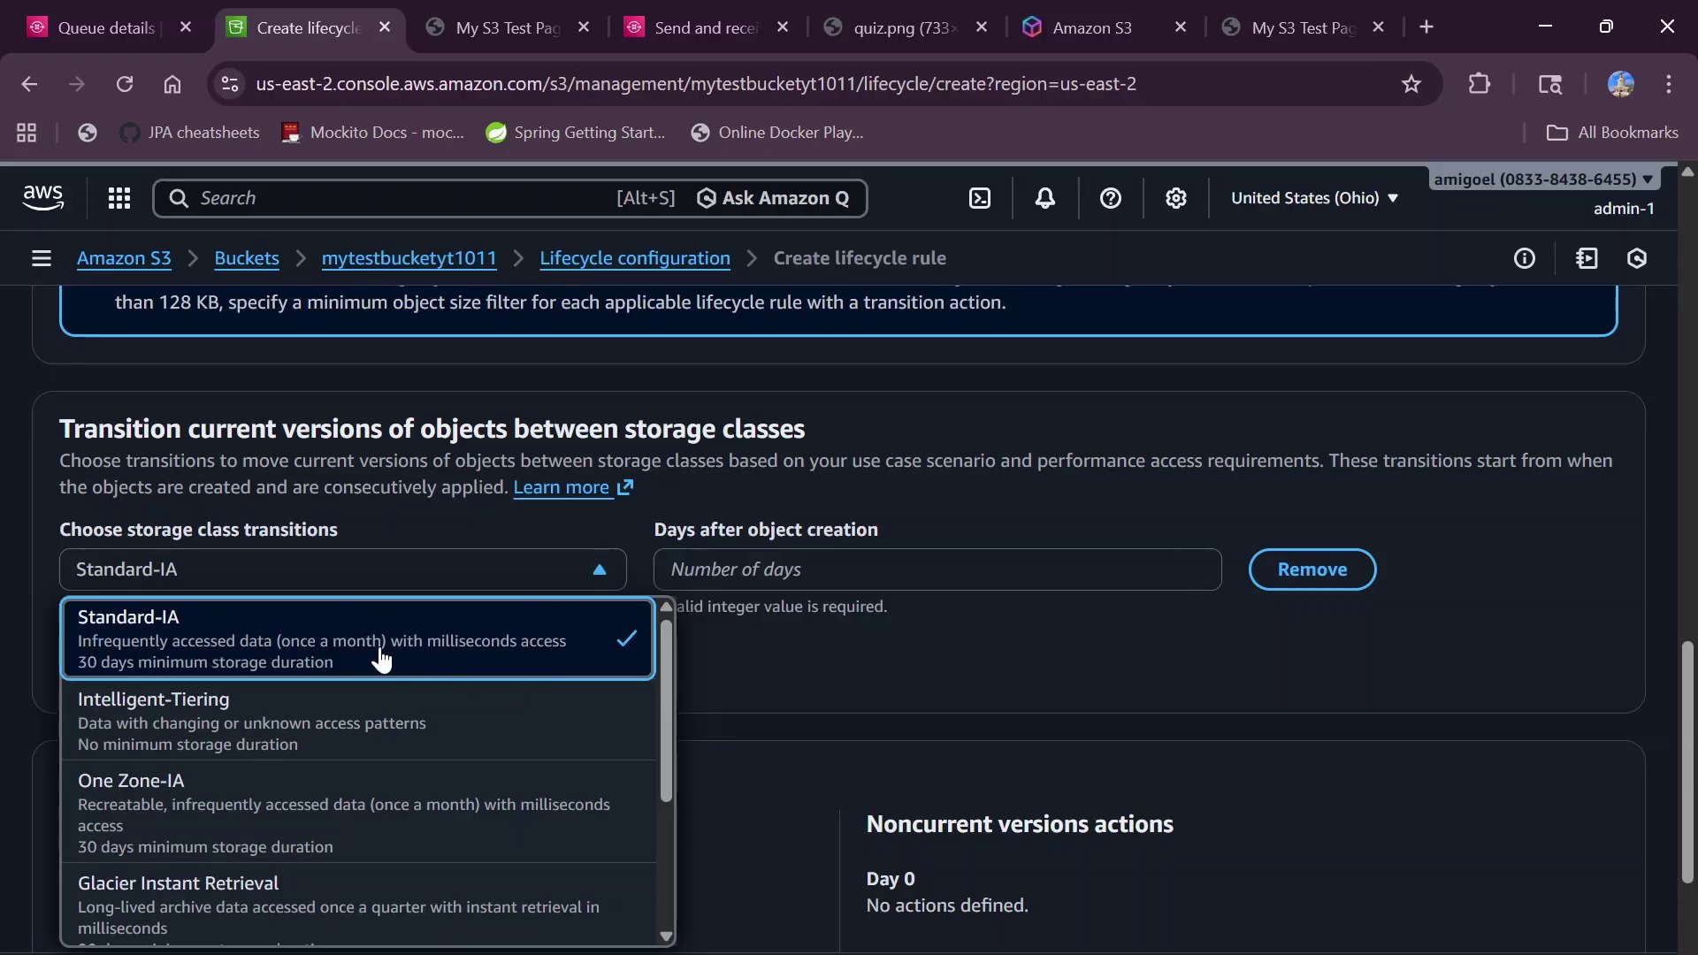
click(885, 570)
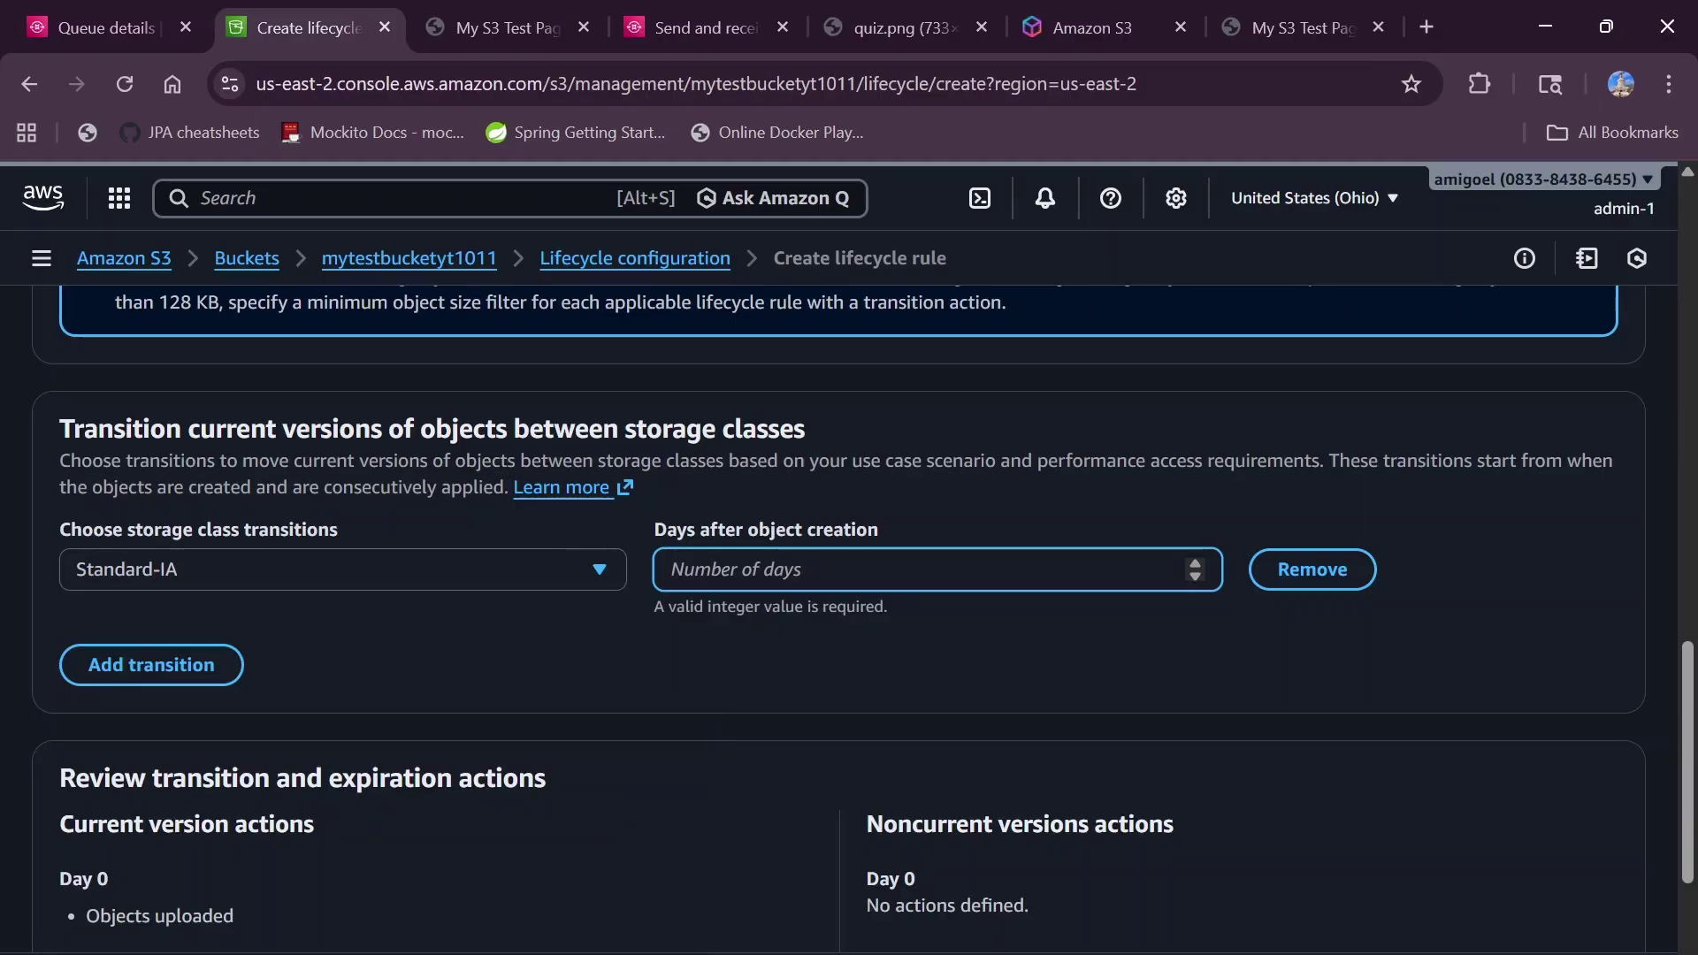
text(30)
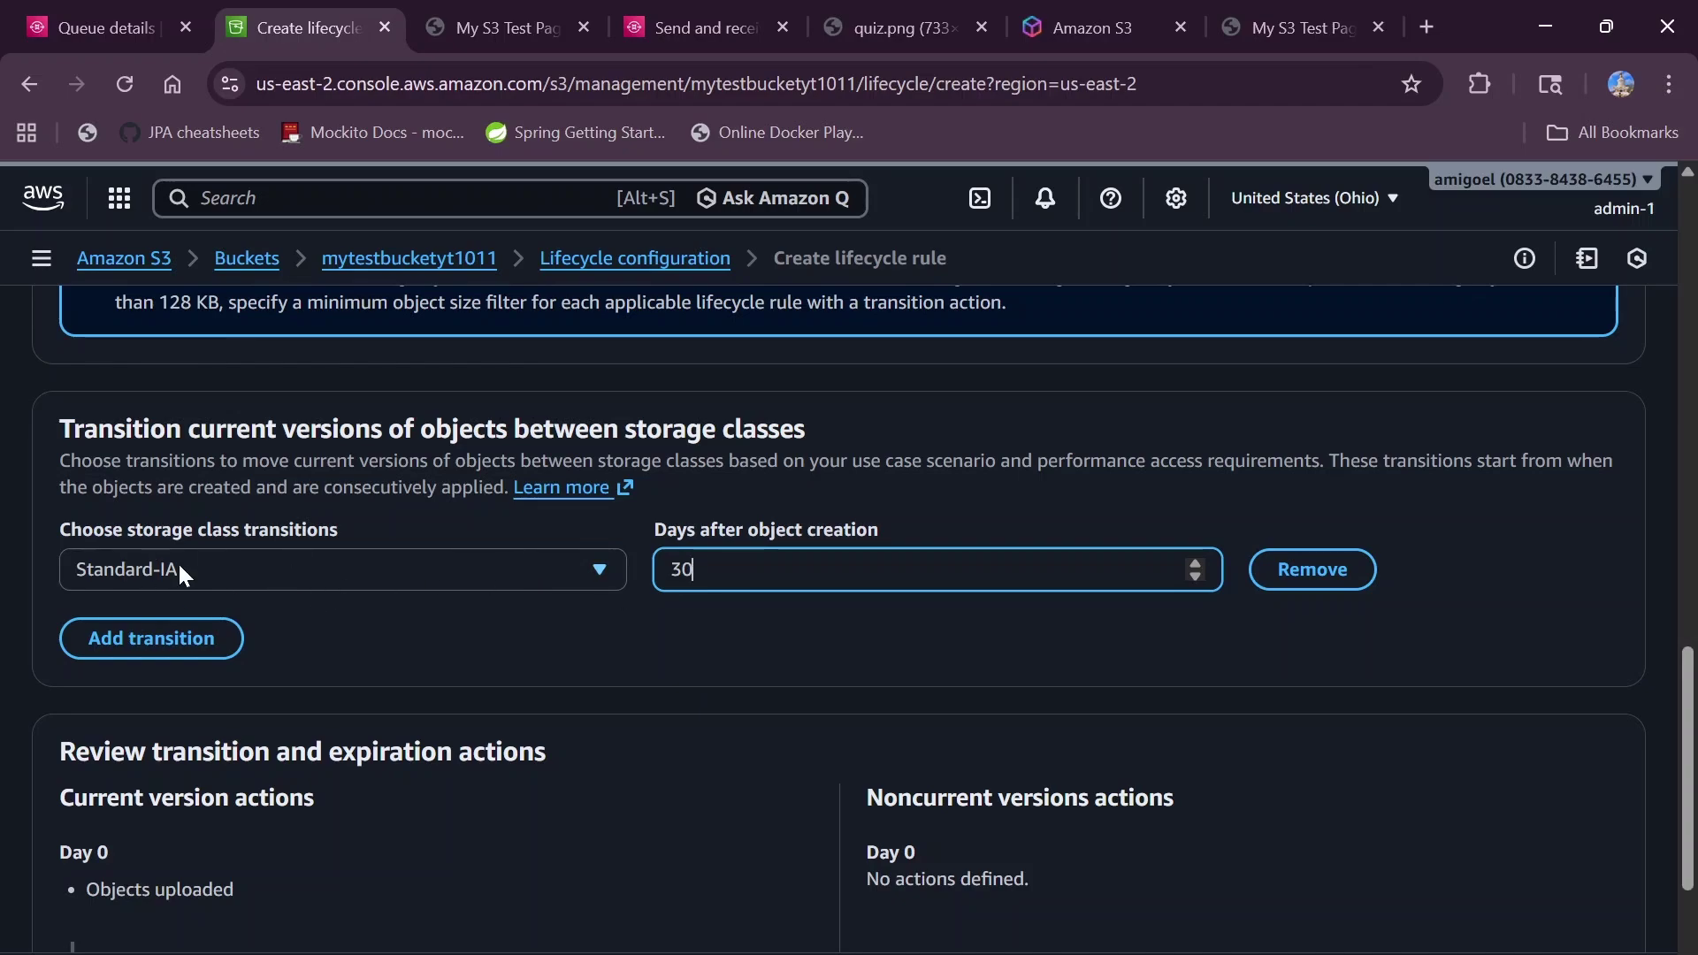
- Add a second transition to Glacier Deep Archive 180 days after object creation
click(124, 640)
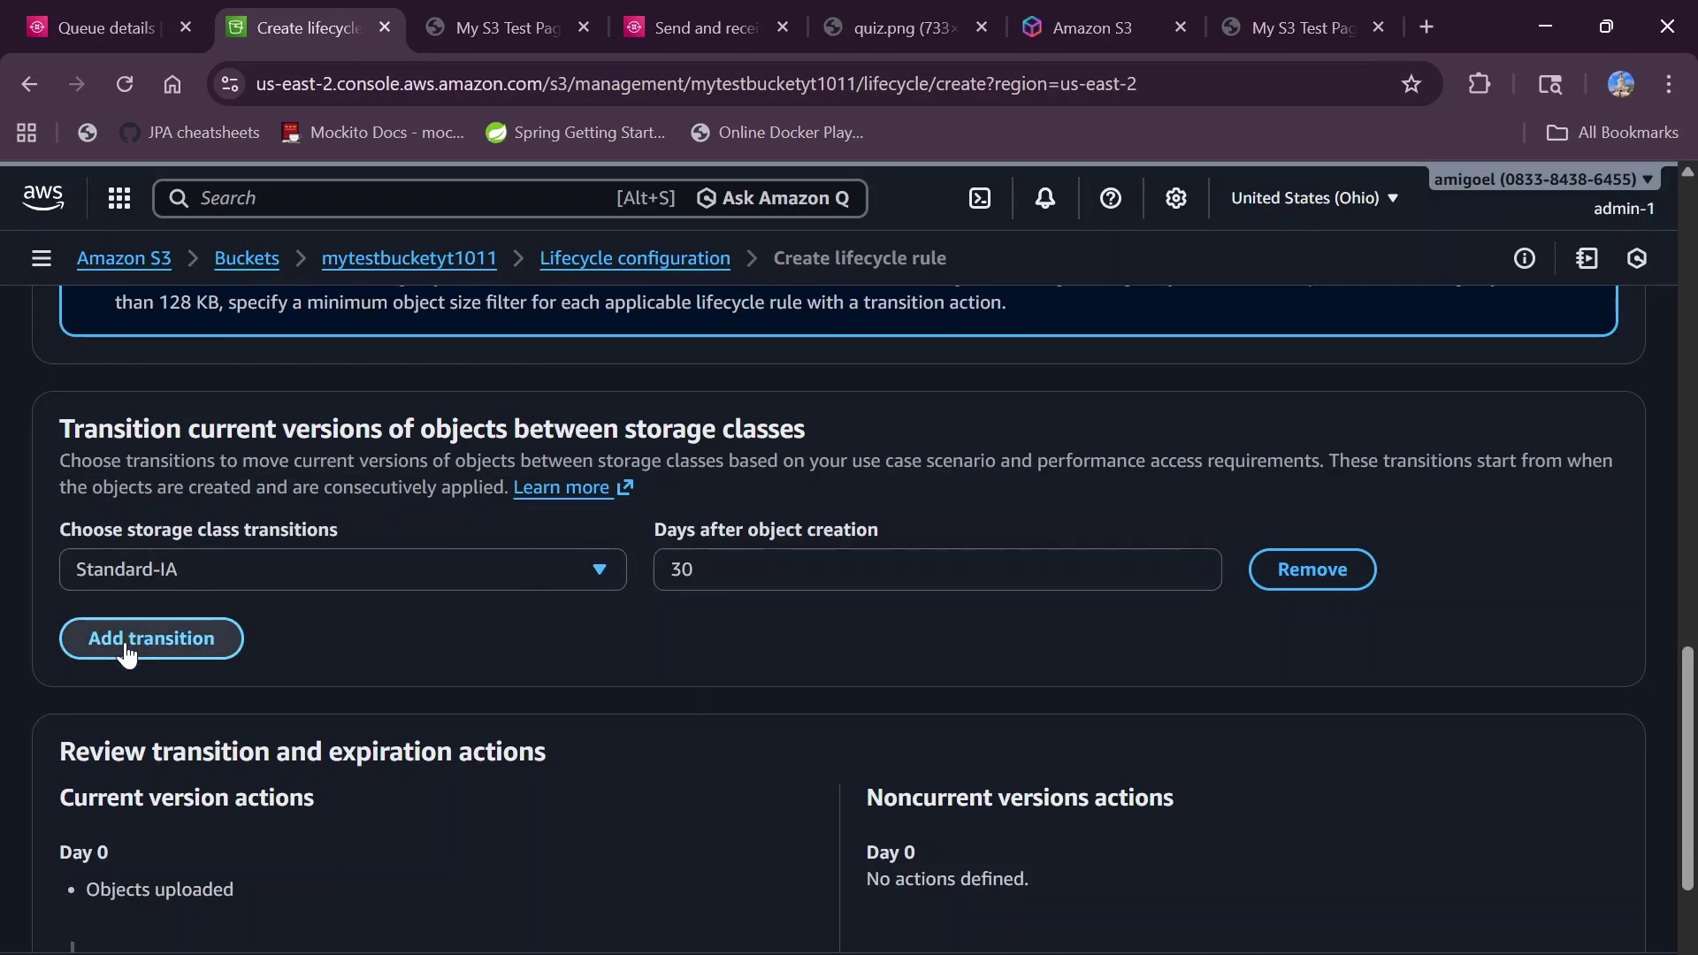
click(159, 644)
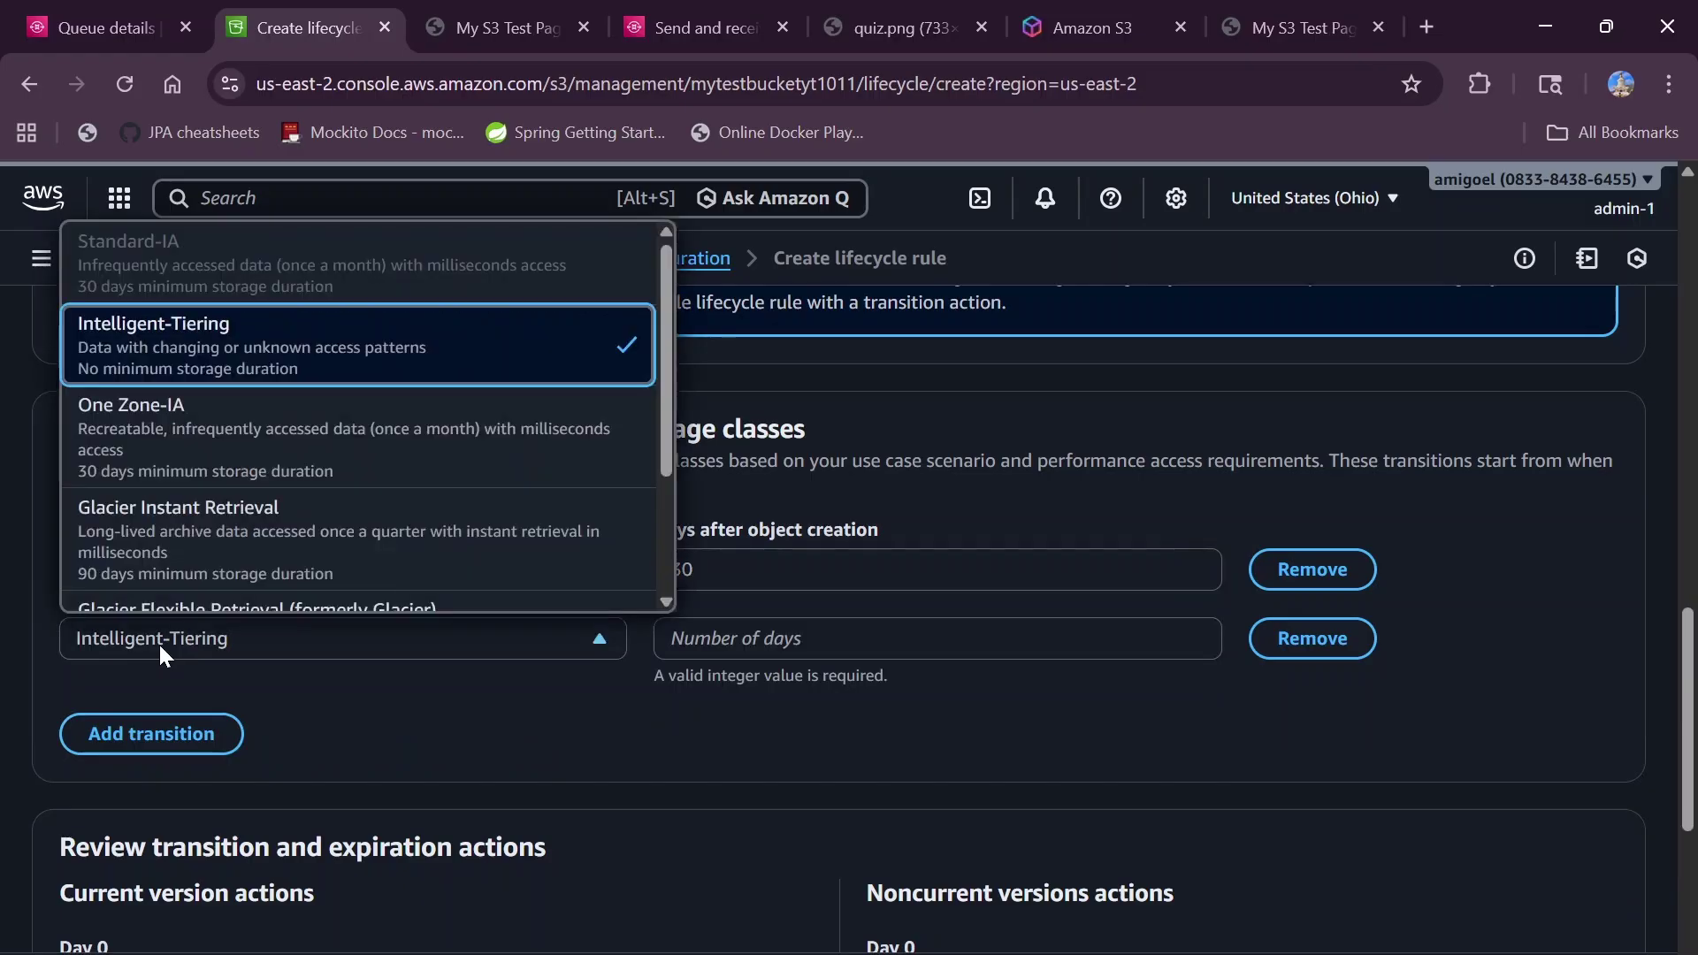
scroll(152, 563, down, 3)
scroll(152, 563, down, 1)
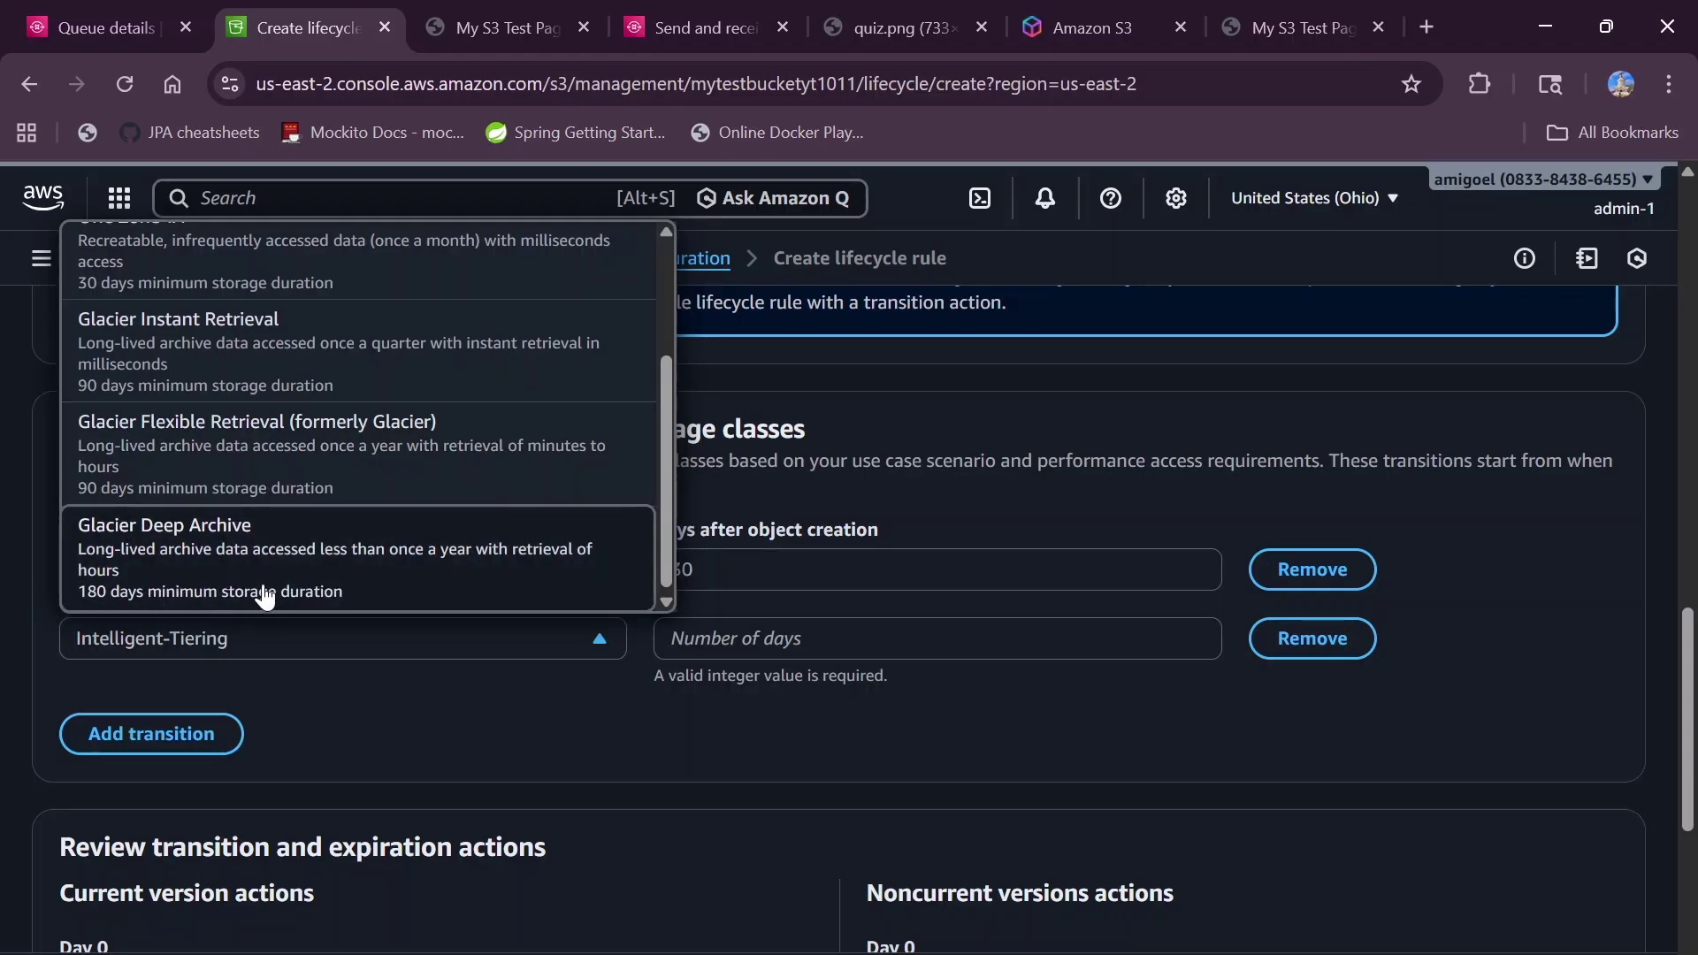
click(311, 586)
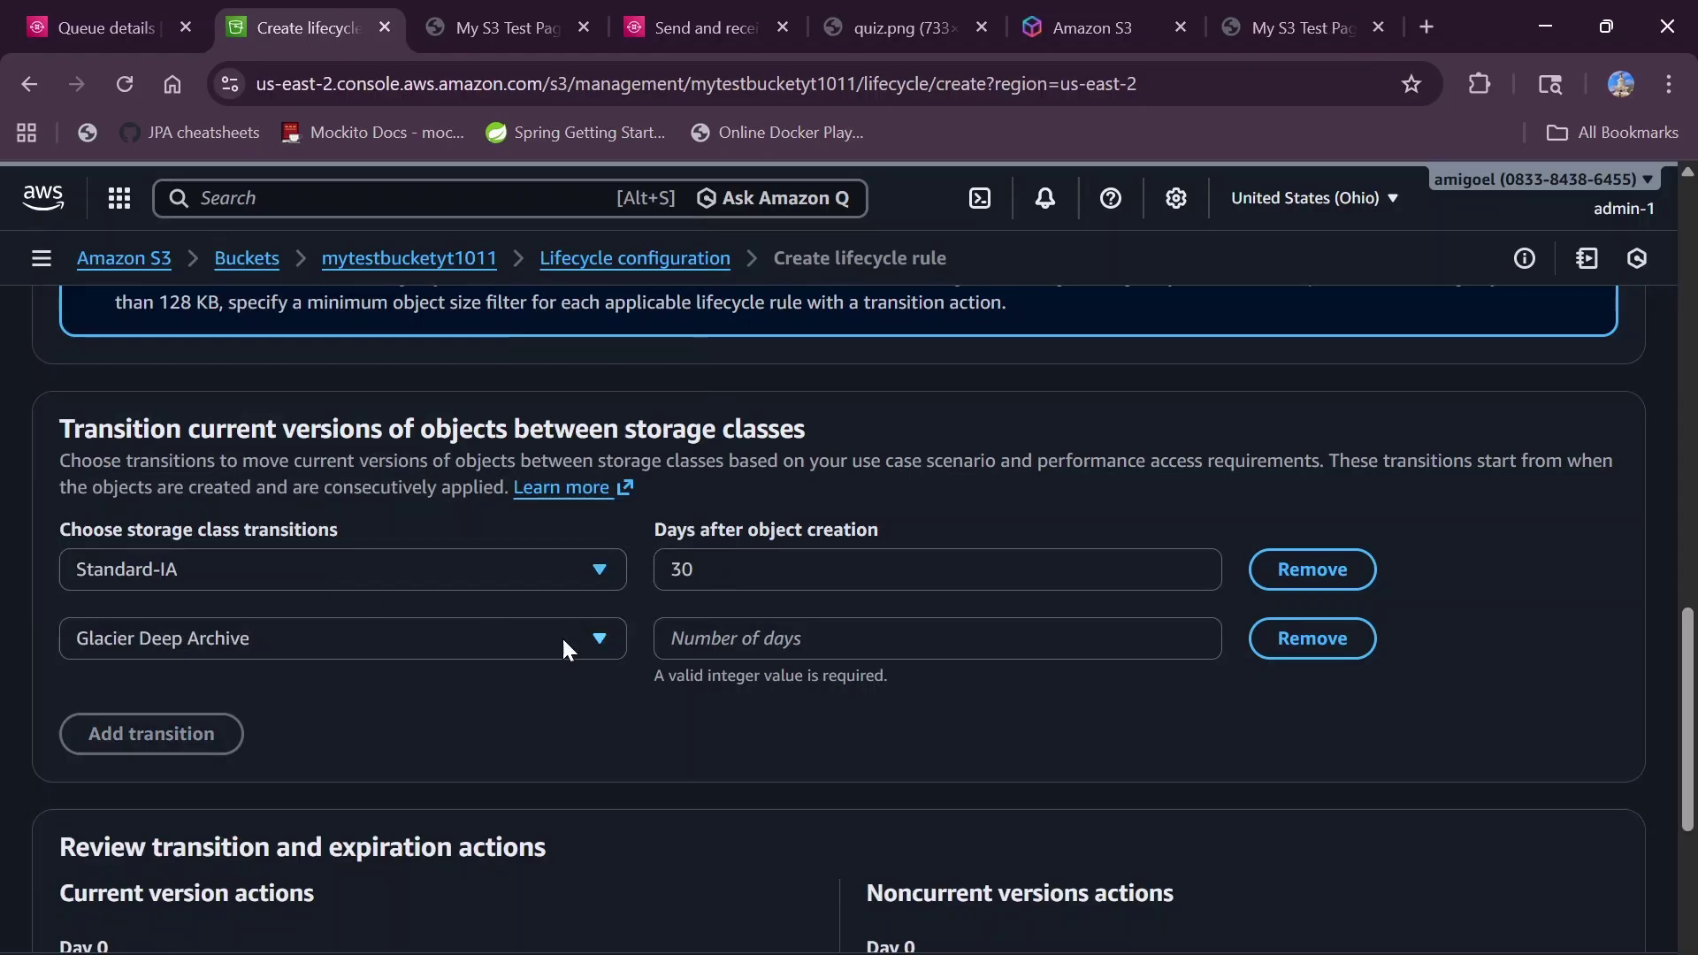
click(681, 639)
text(180)
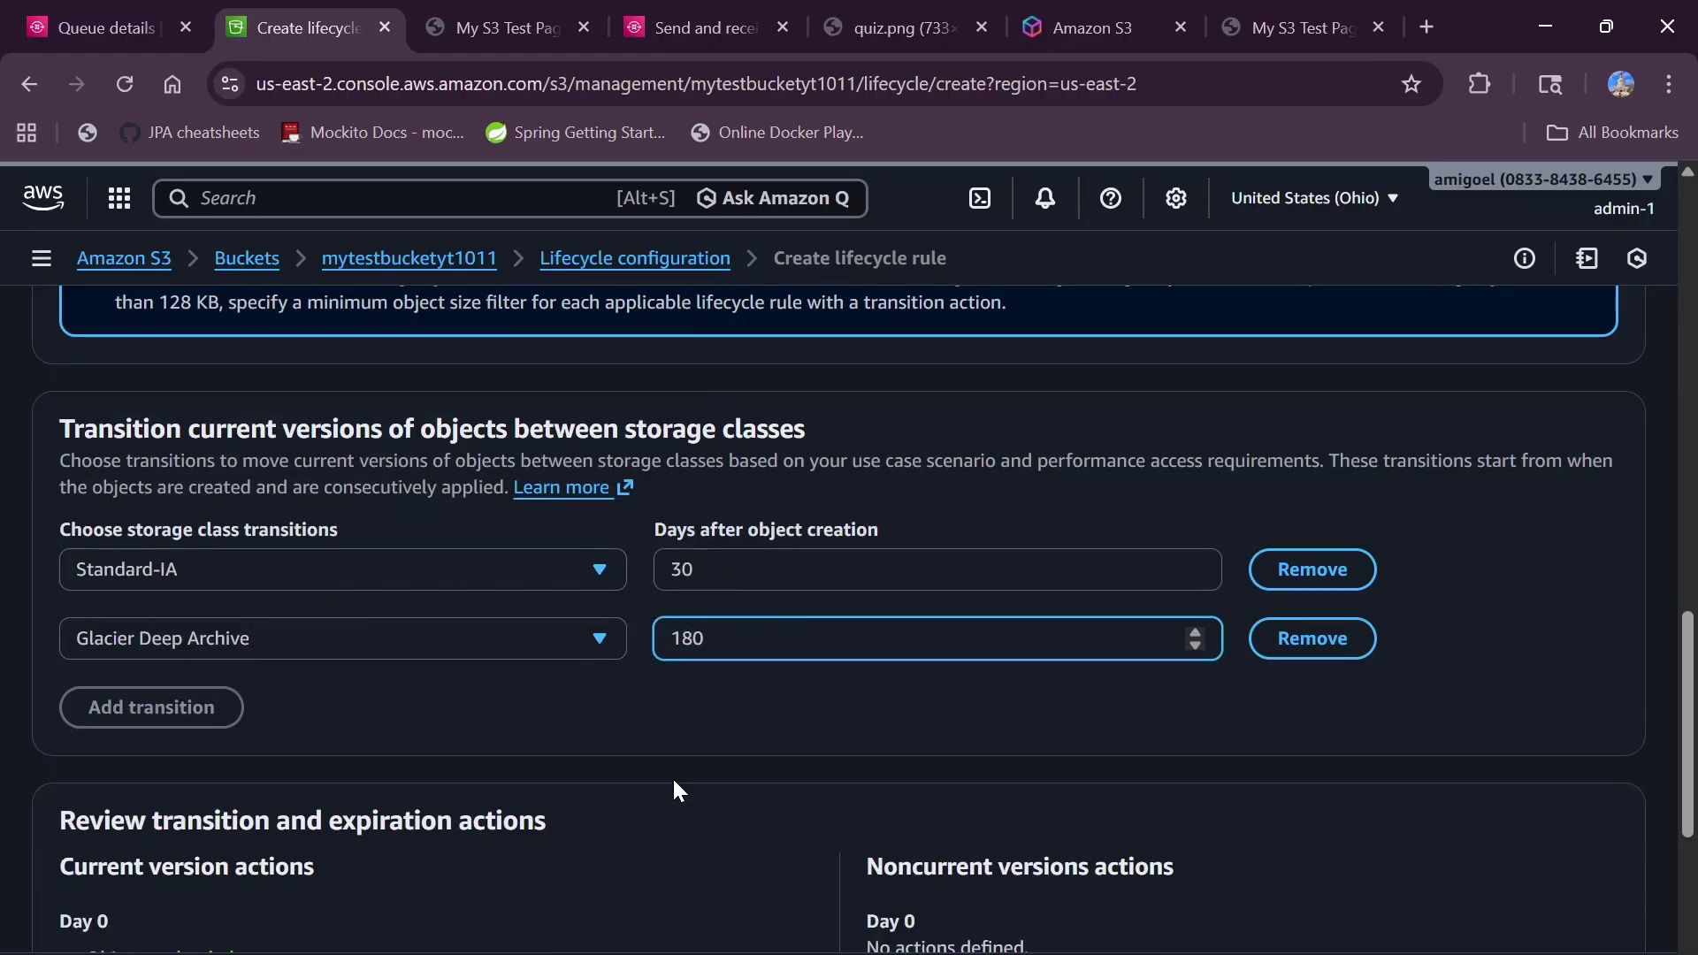
click(686, 713)
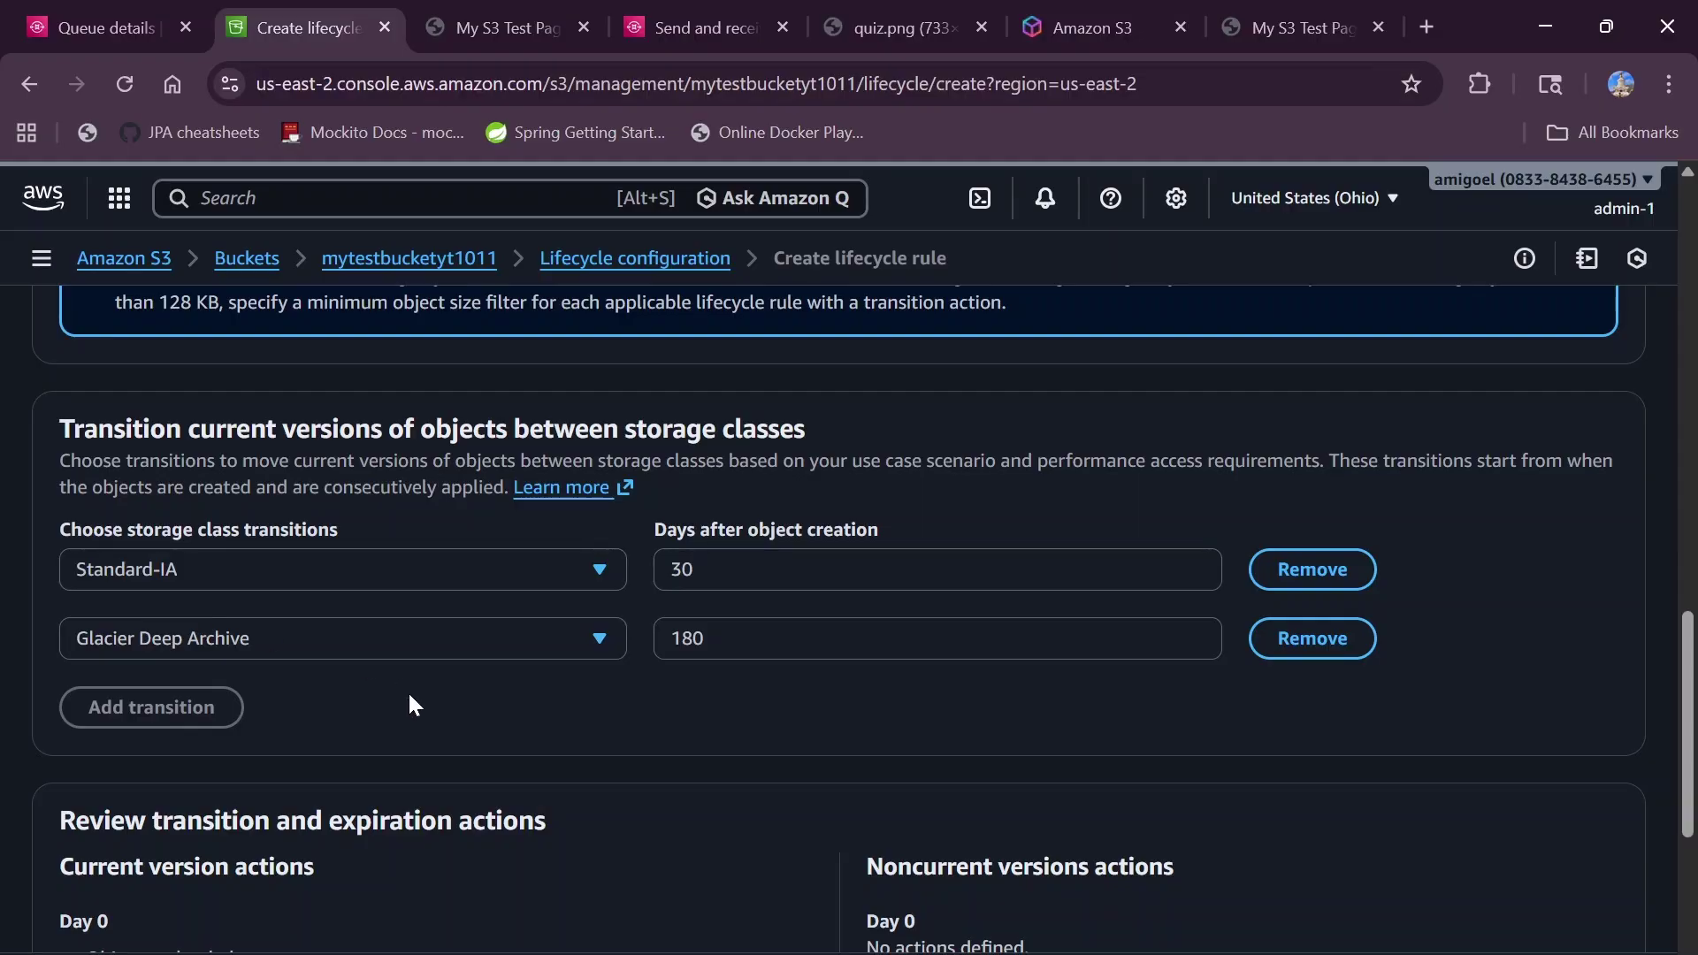
- Compare the storage classes offered for the second transition, then review the rule's timeline of current version actions
click(188, 636)
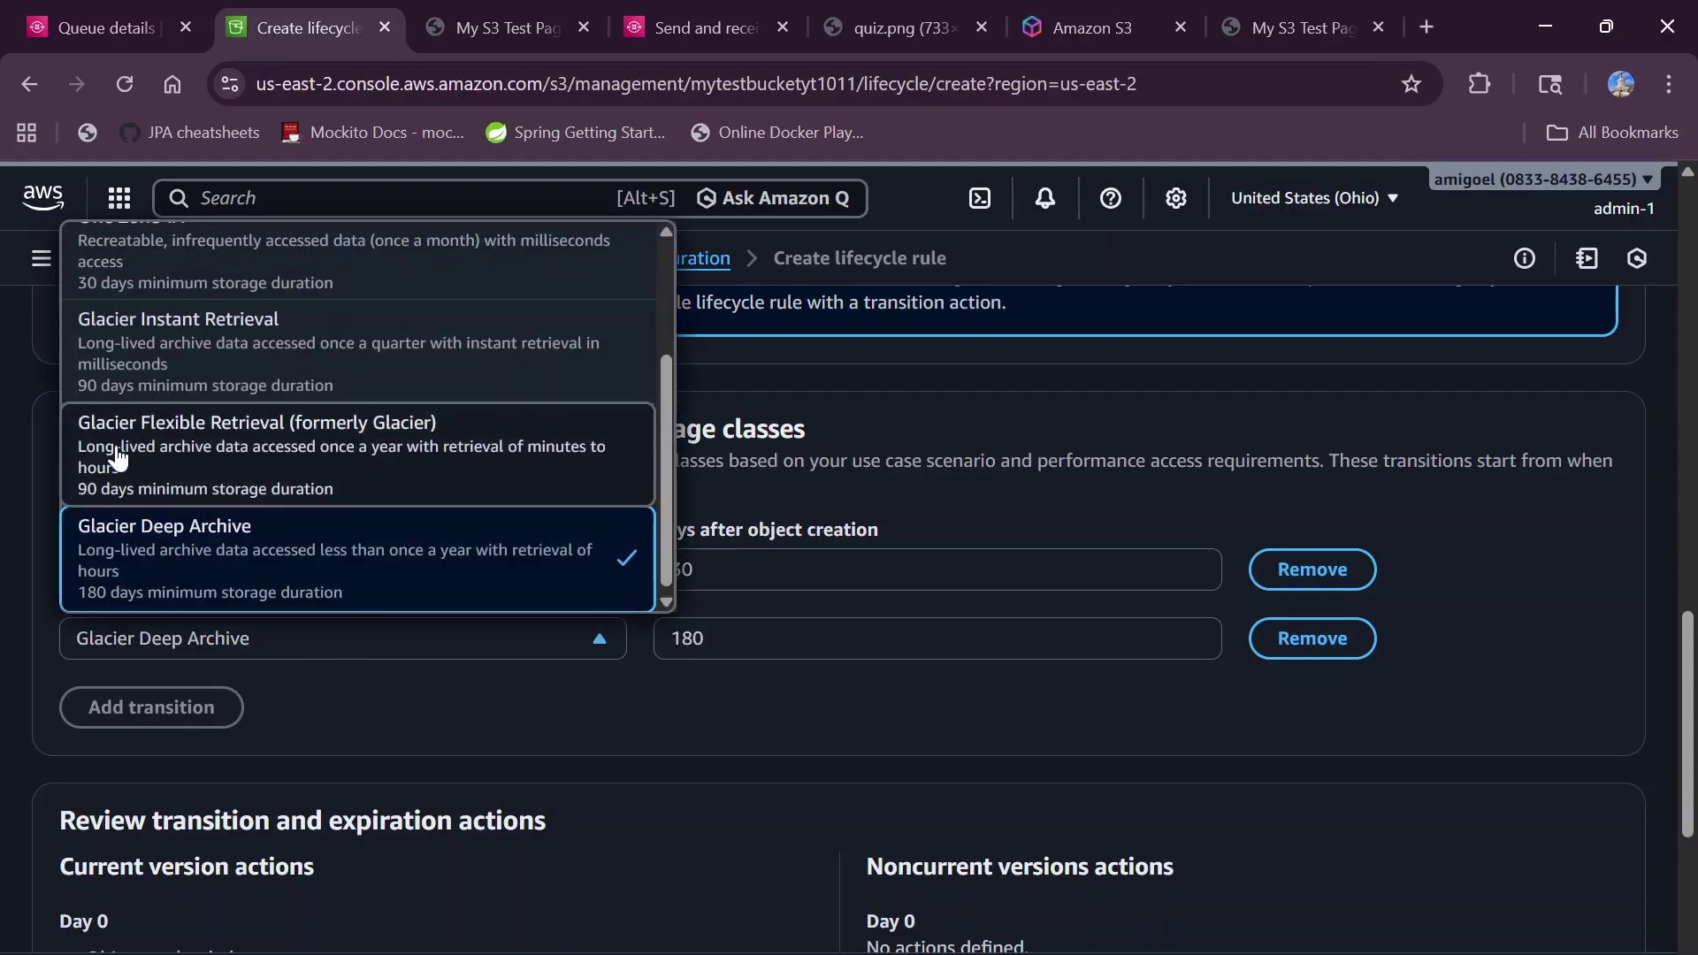
scroll(124, 380, up, 1)
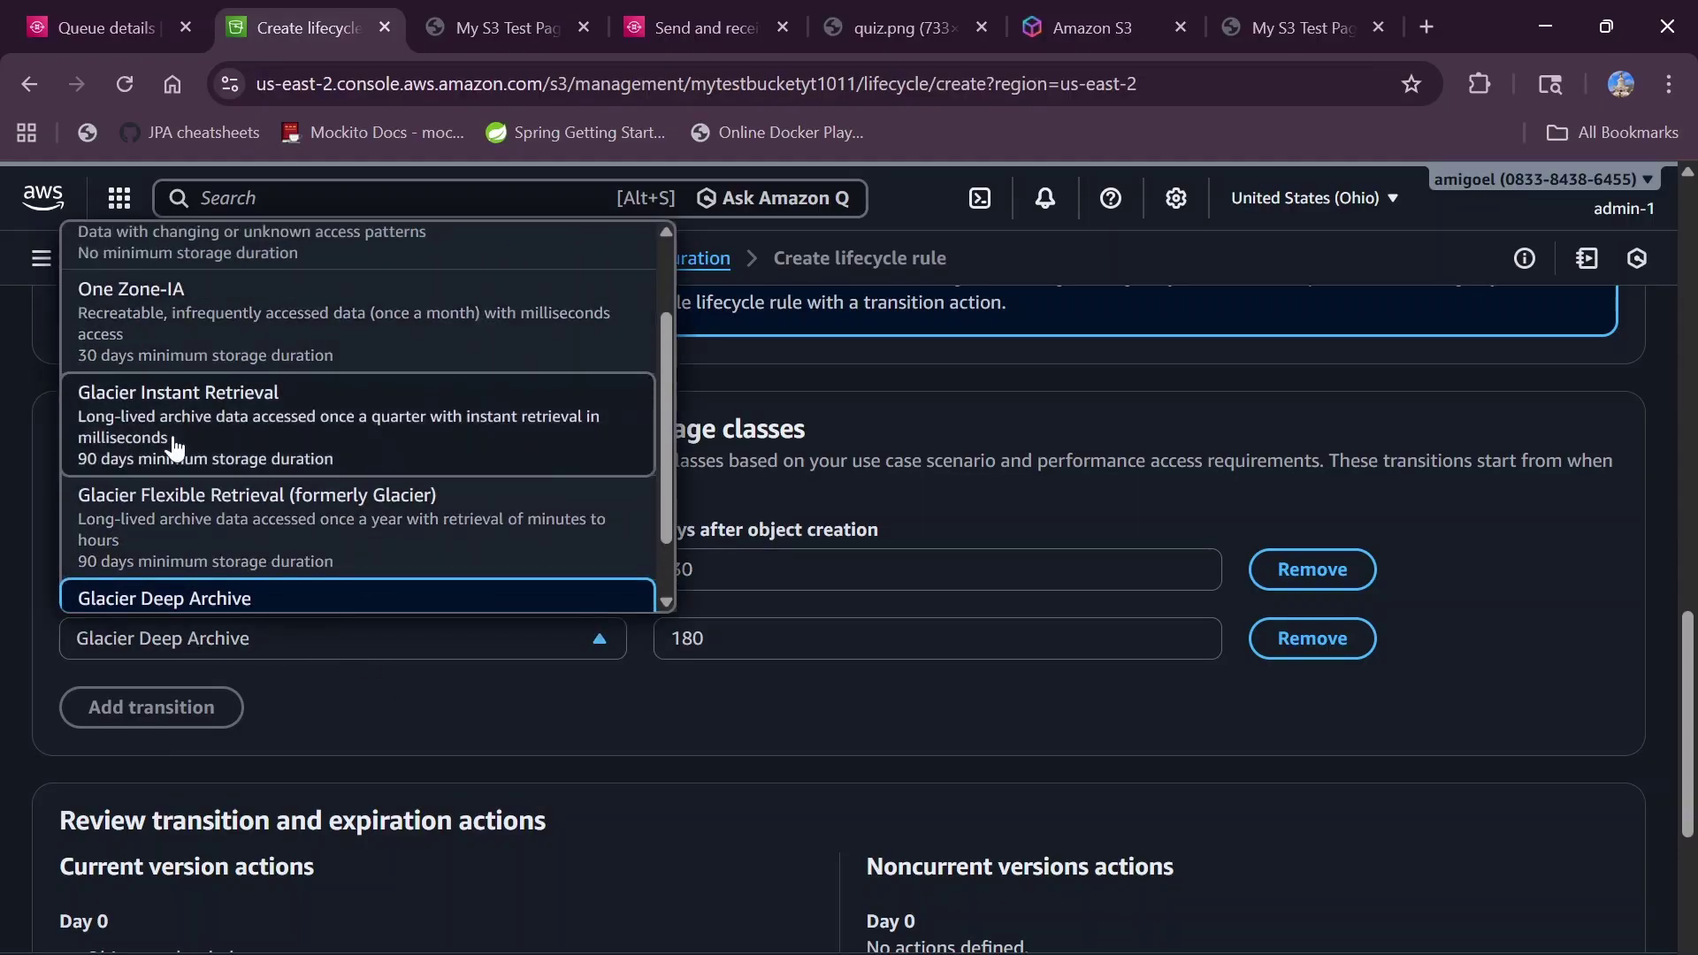
scroll(174, 449, down, 1)
click(805, 685)
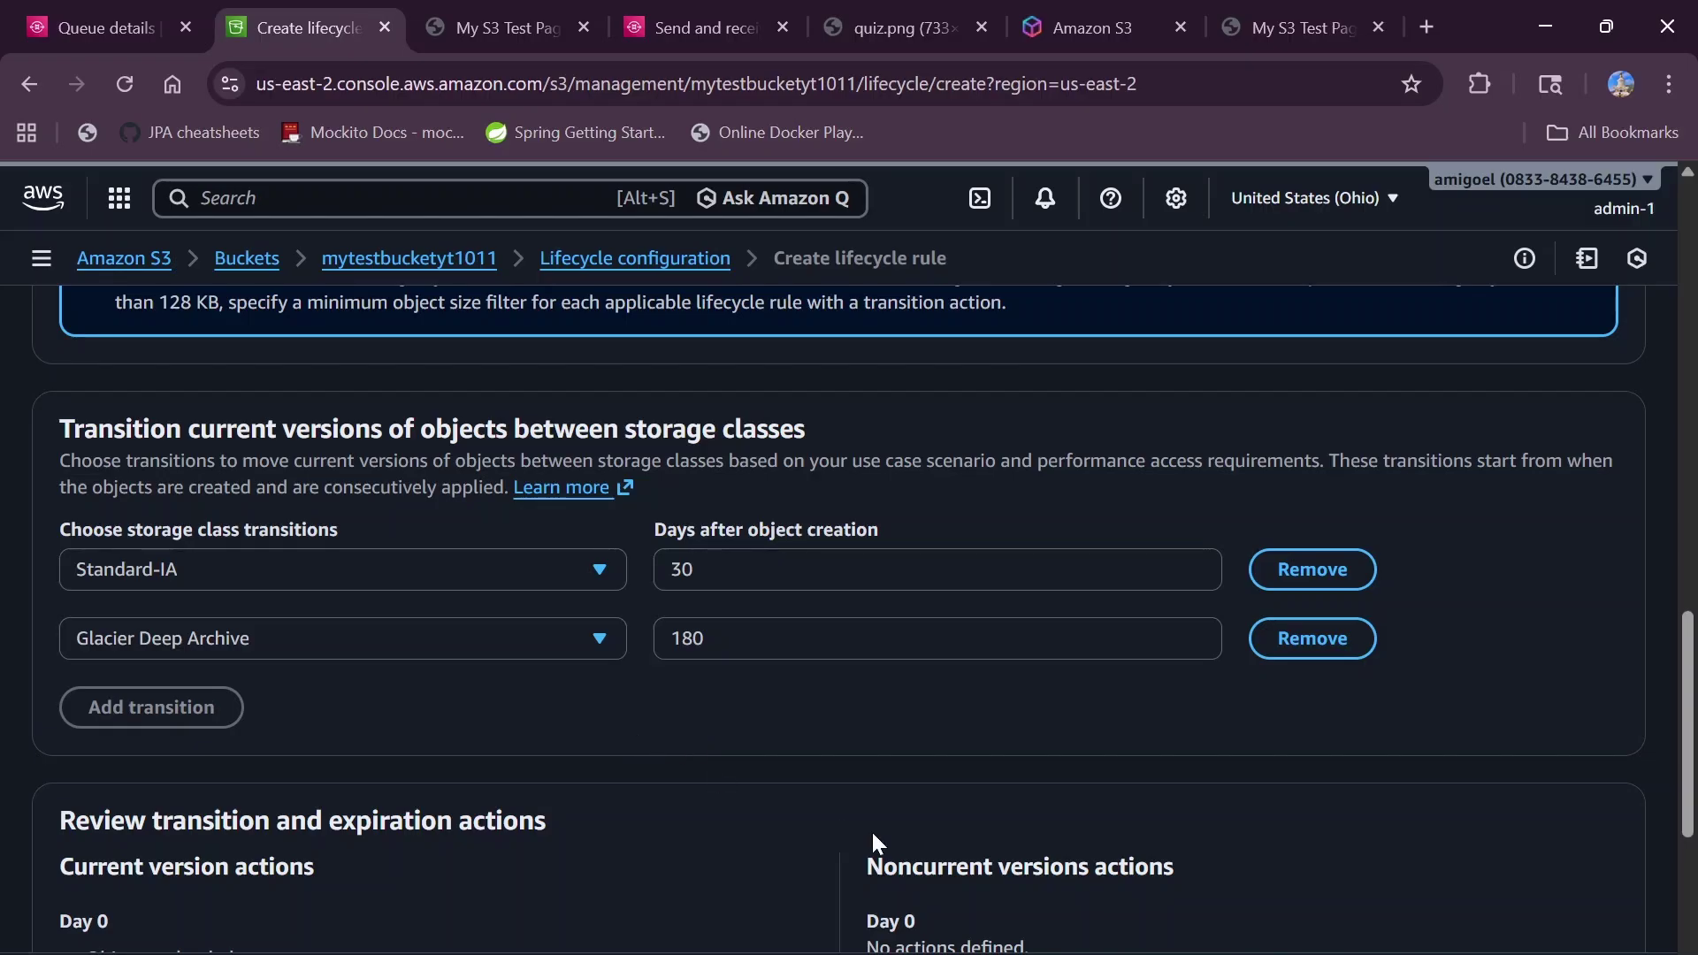
scroll(872, 836, down, 3)
scroll(747, 796, down, 2)
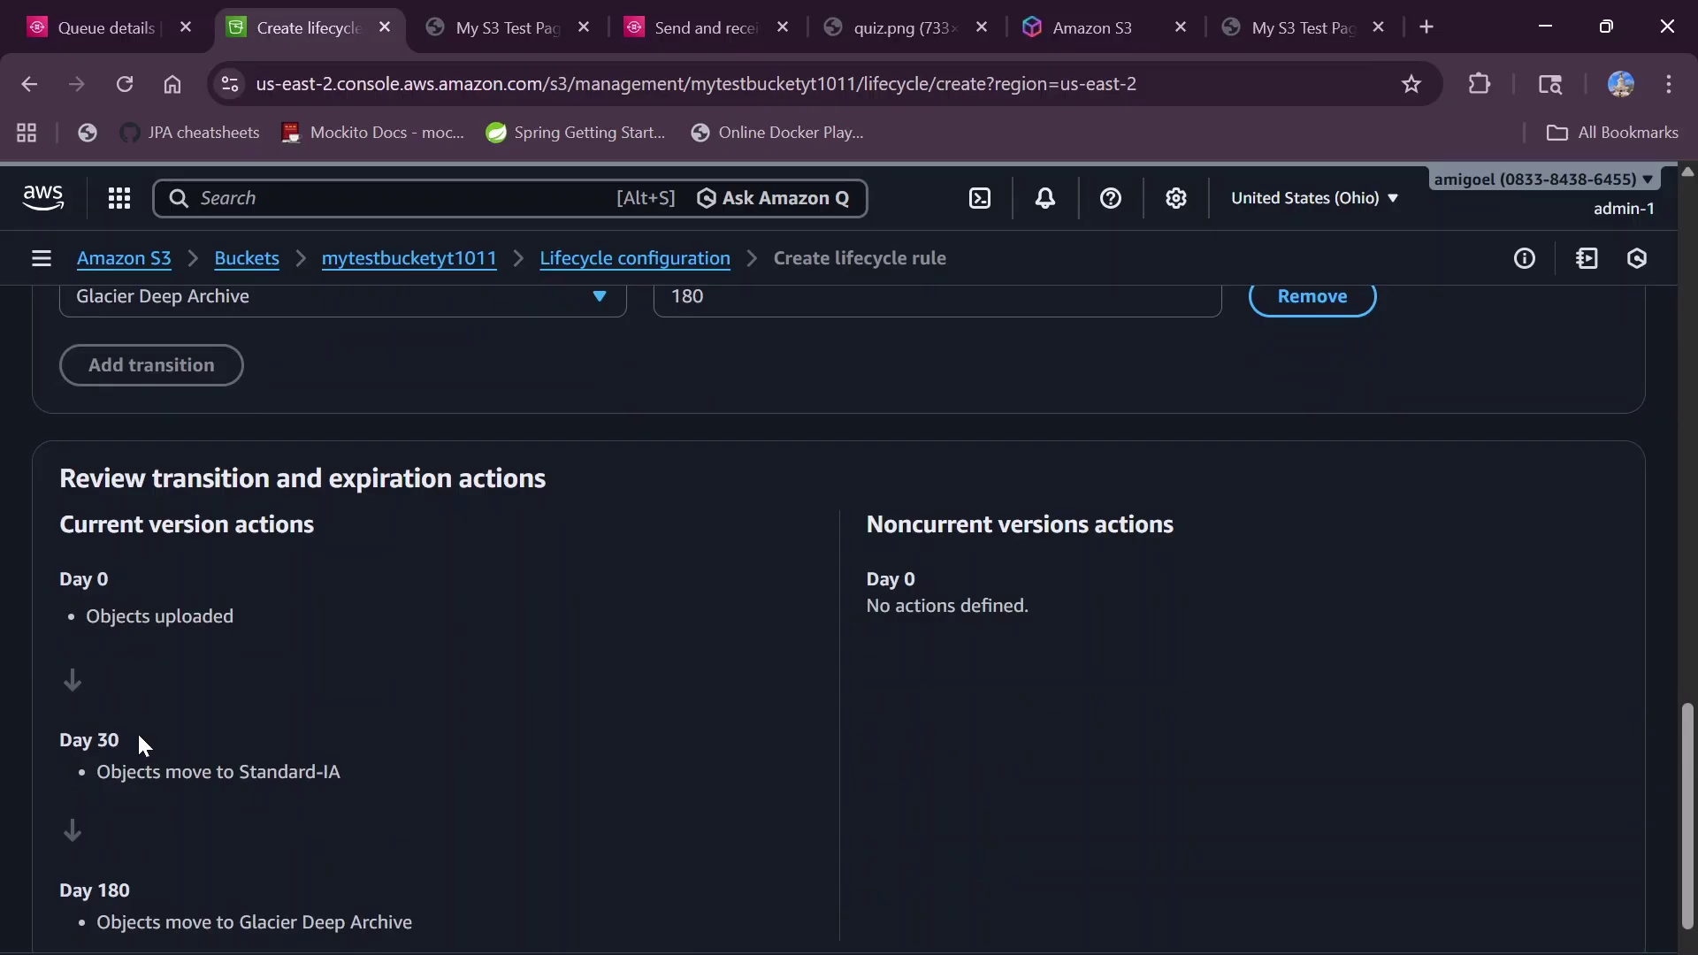
scroll(278, 632, down, 2)
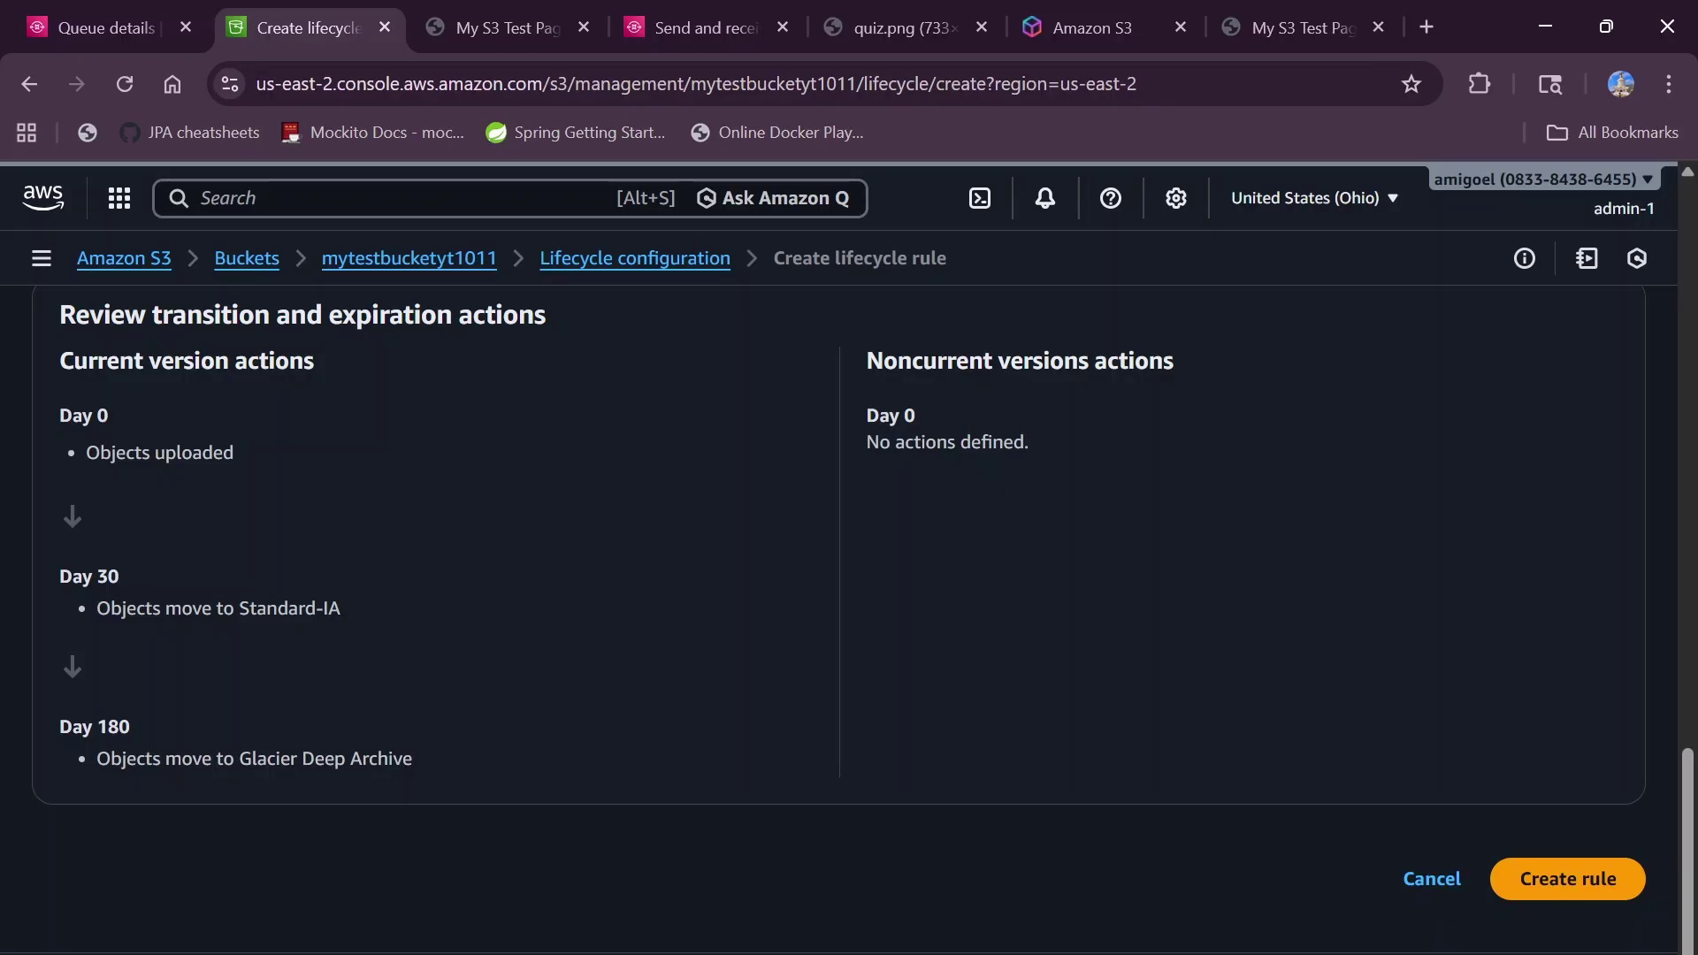
drag(414, 761, 93, 765)
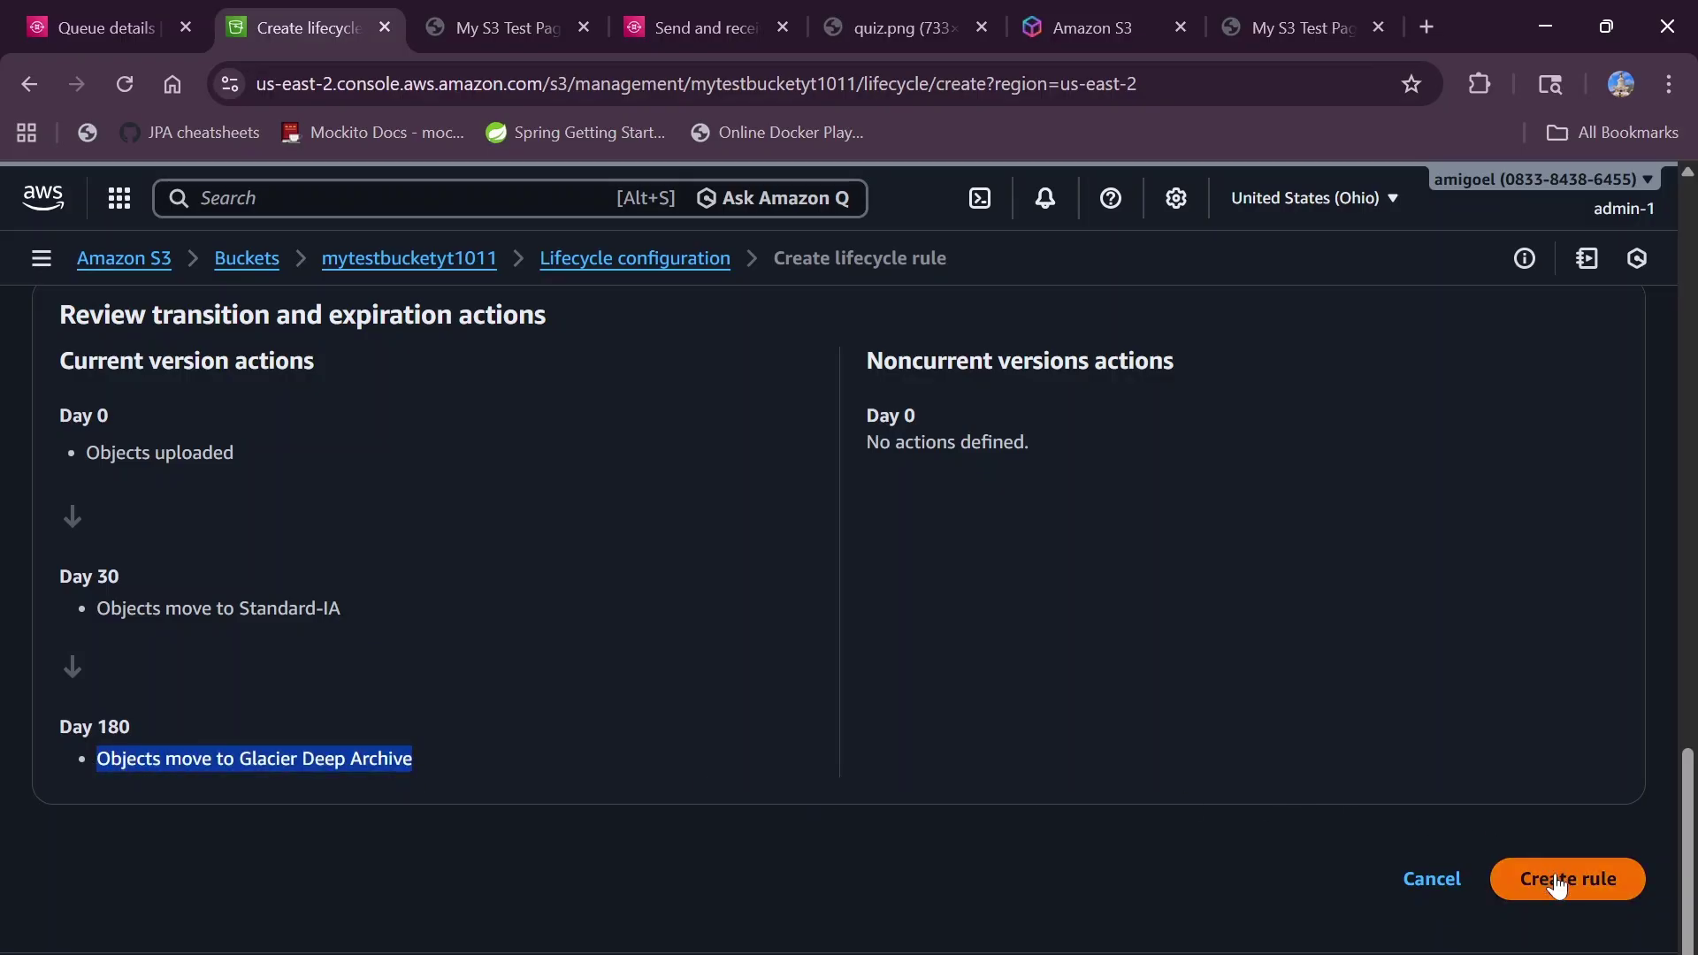
- Limit the rule's scope to the prefix archived/ and create the lifecycle rule
scroll(923, 520, up, 20)
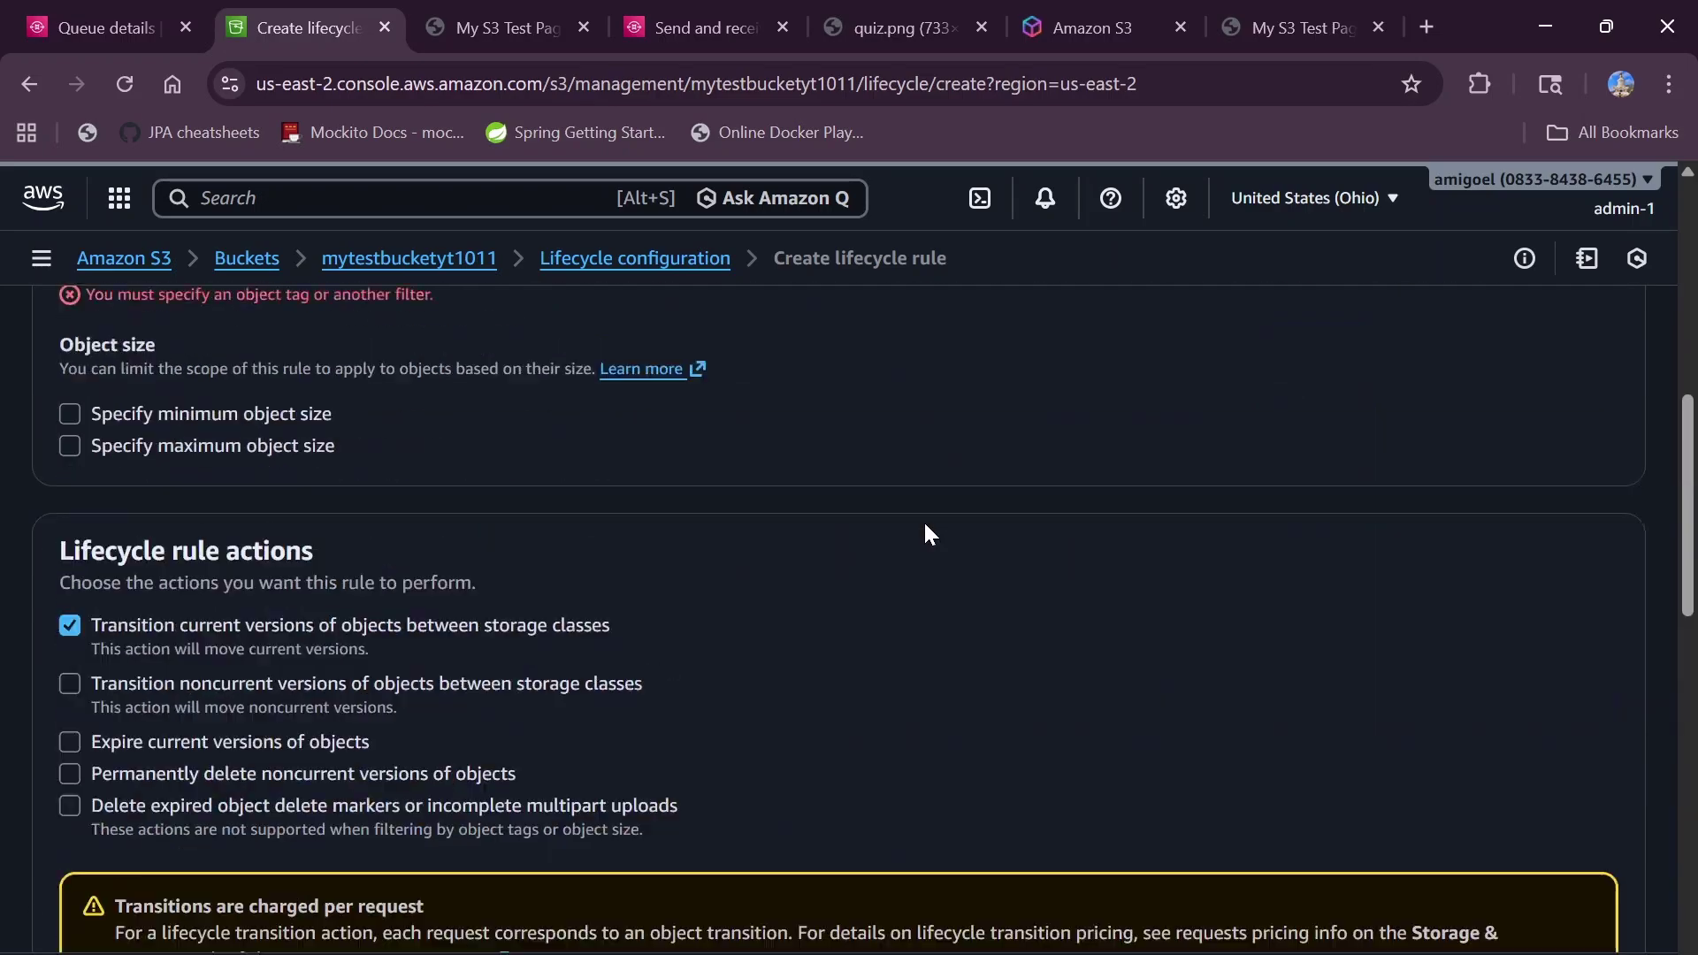
scroll(354, 540, down, 3)
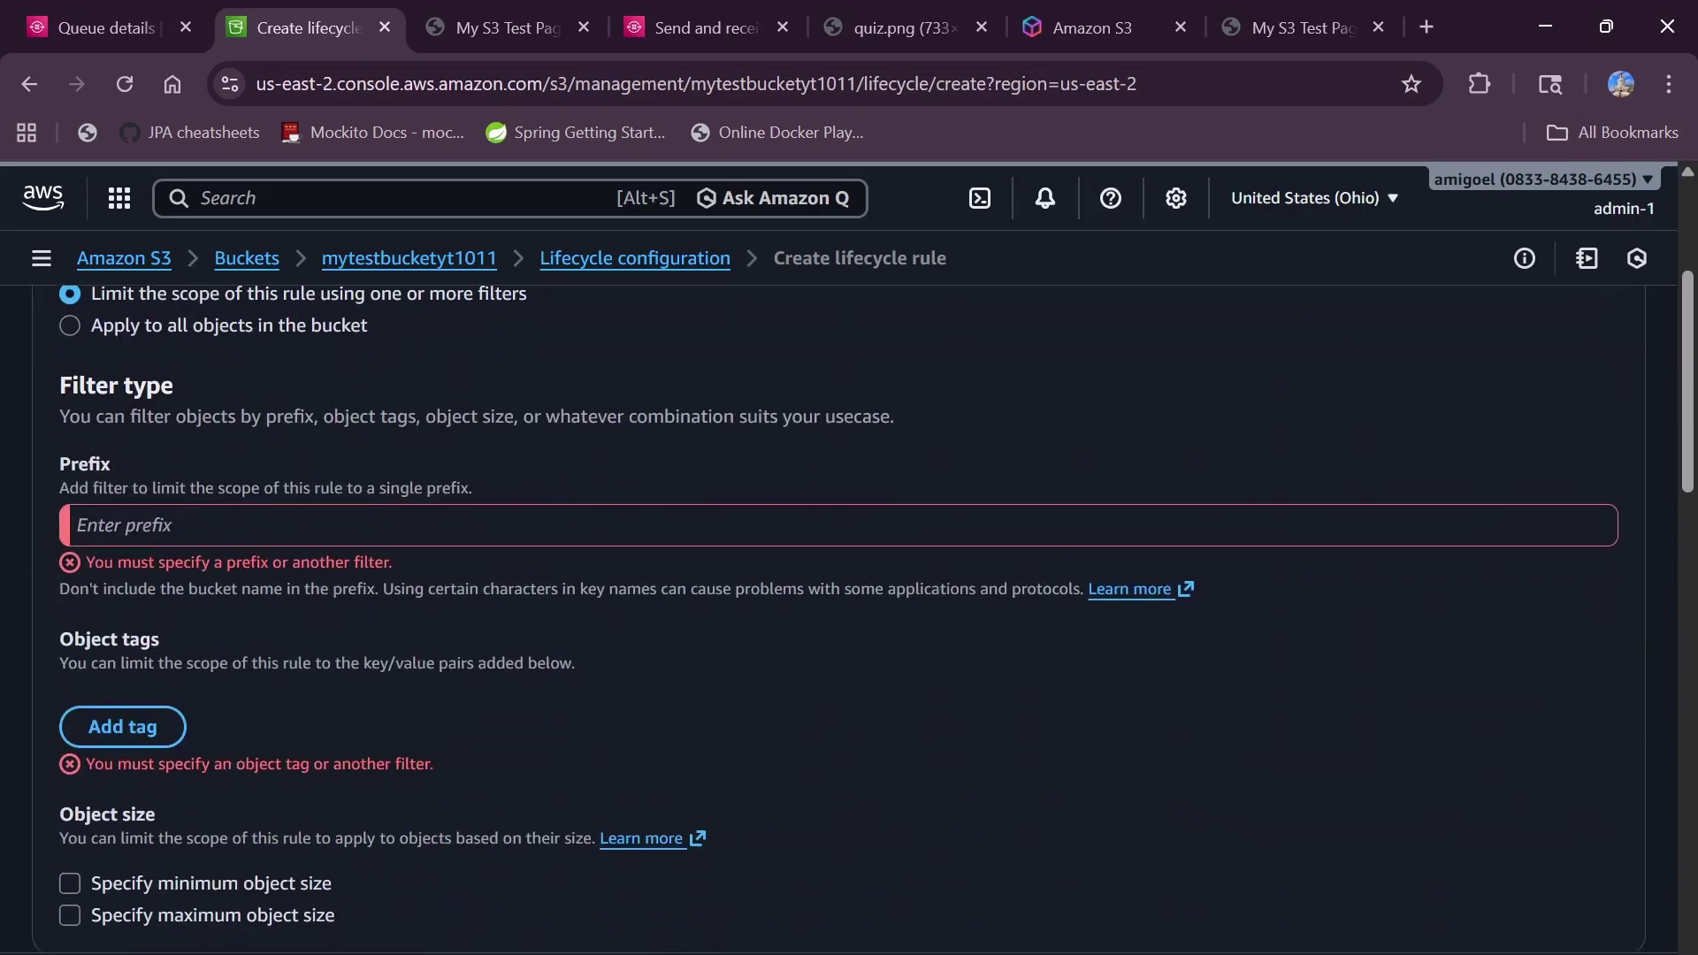
click(266, 525)
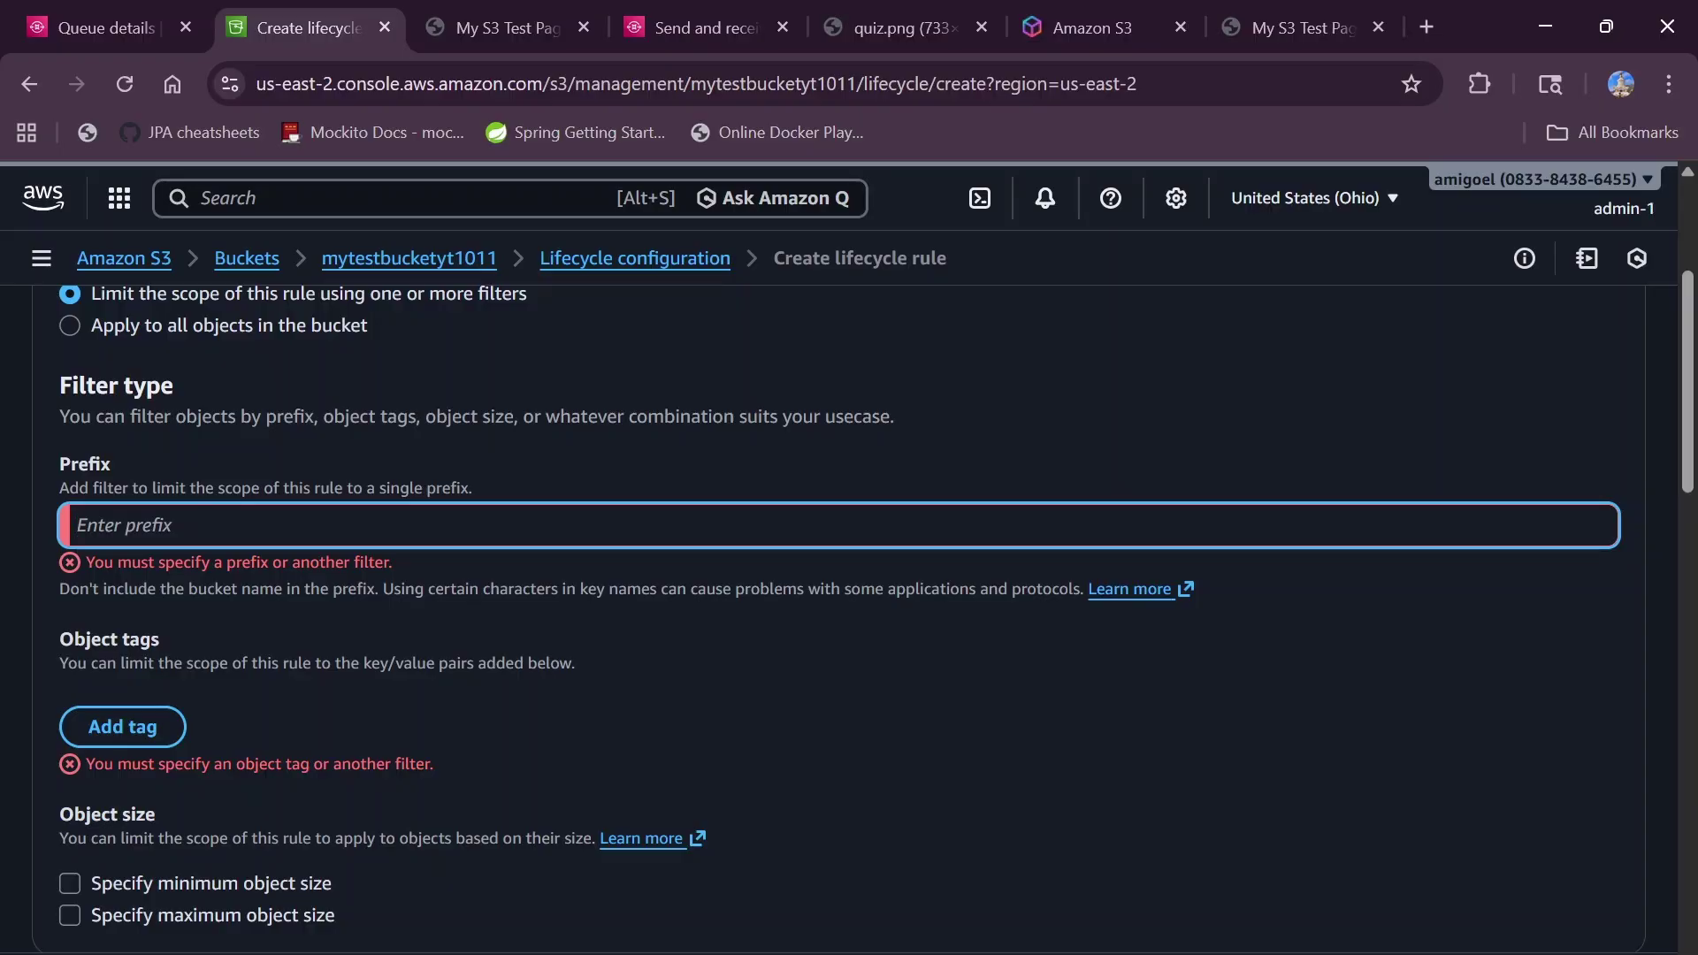
text(archived)
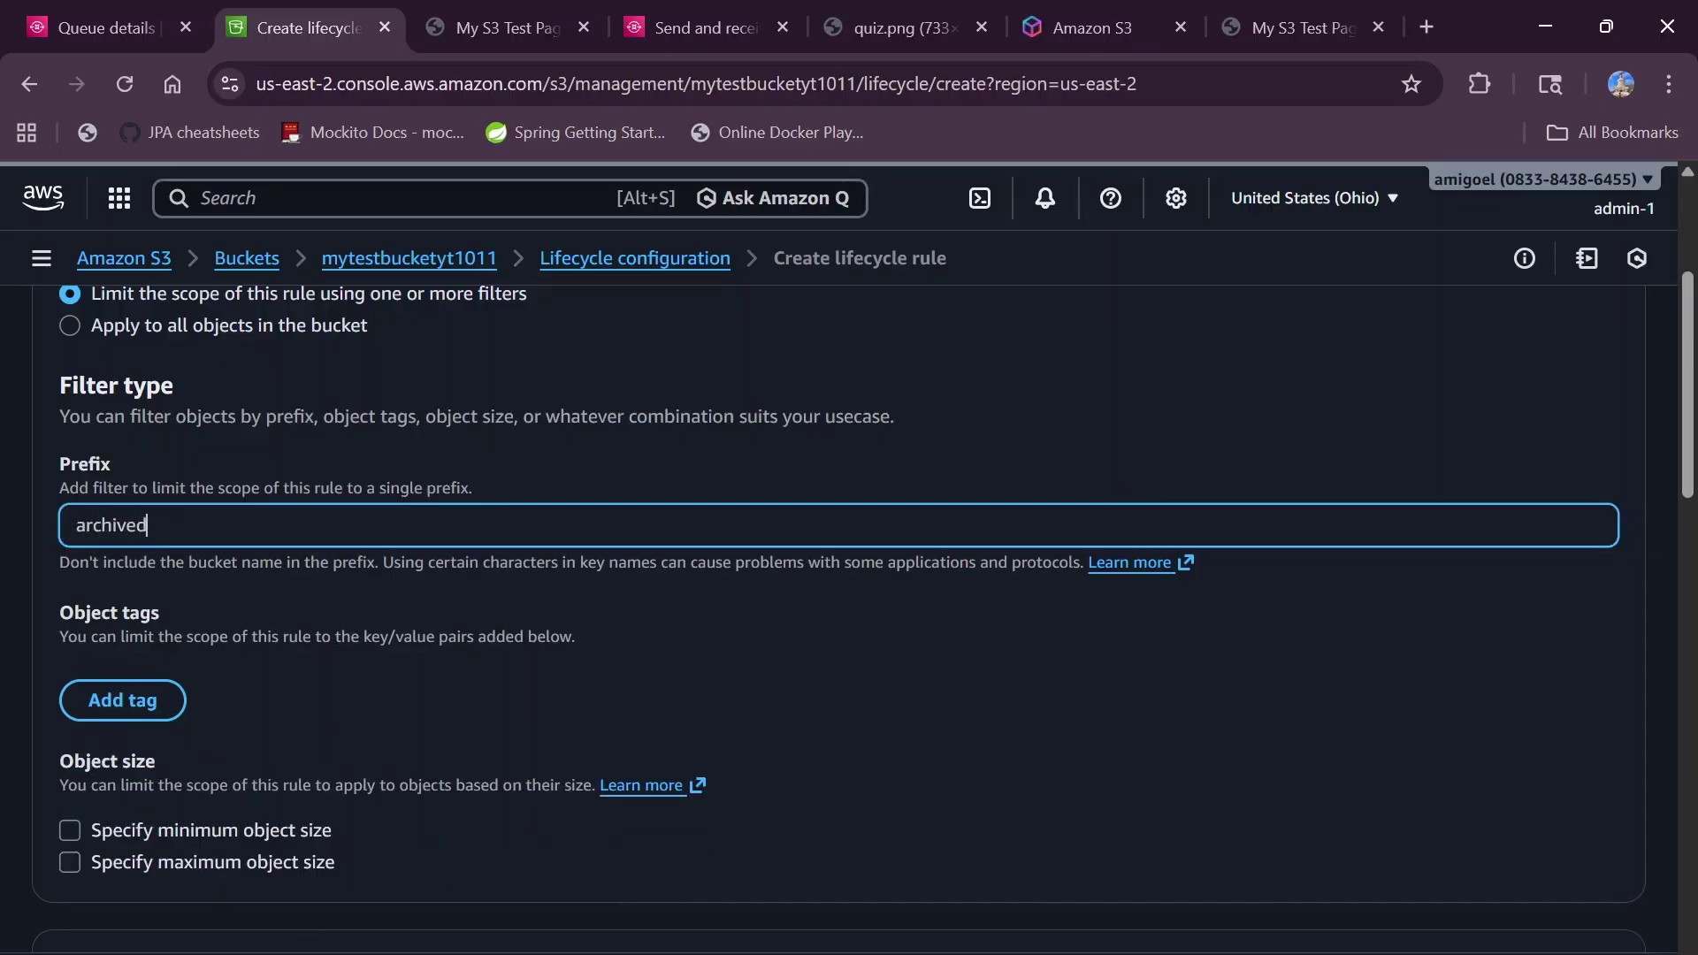
text(/)
scroll(536, 577, down, 15)
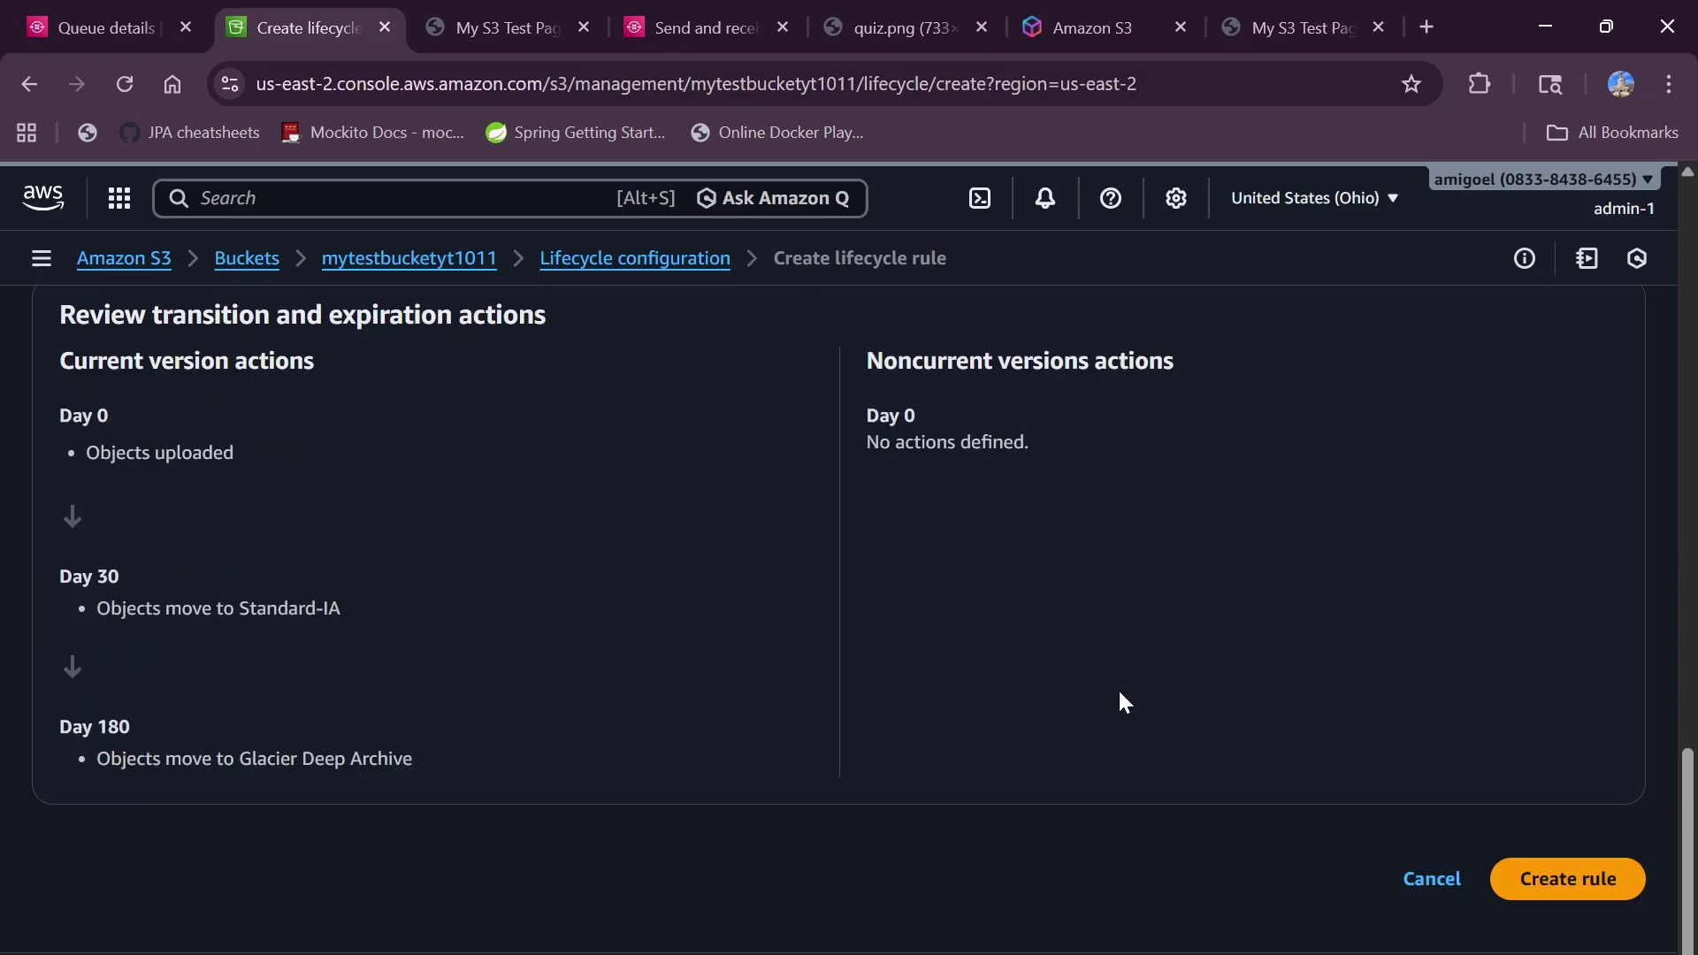
click(1540, 875)
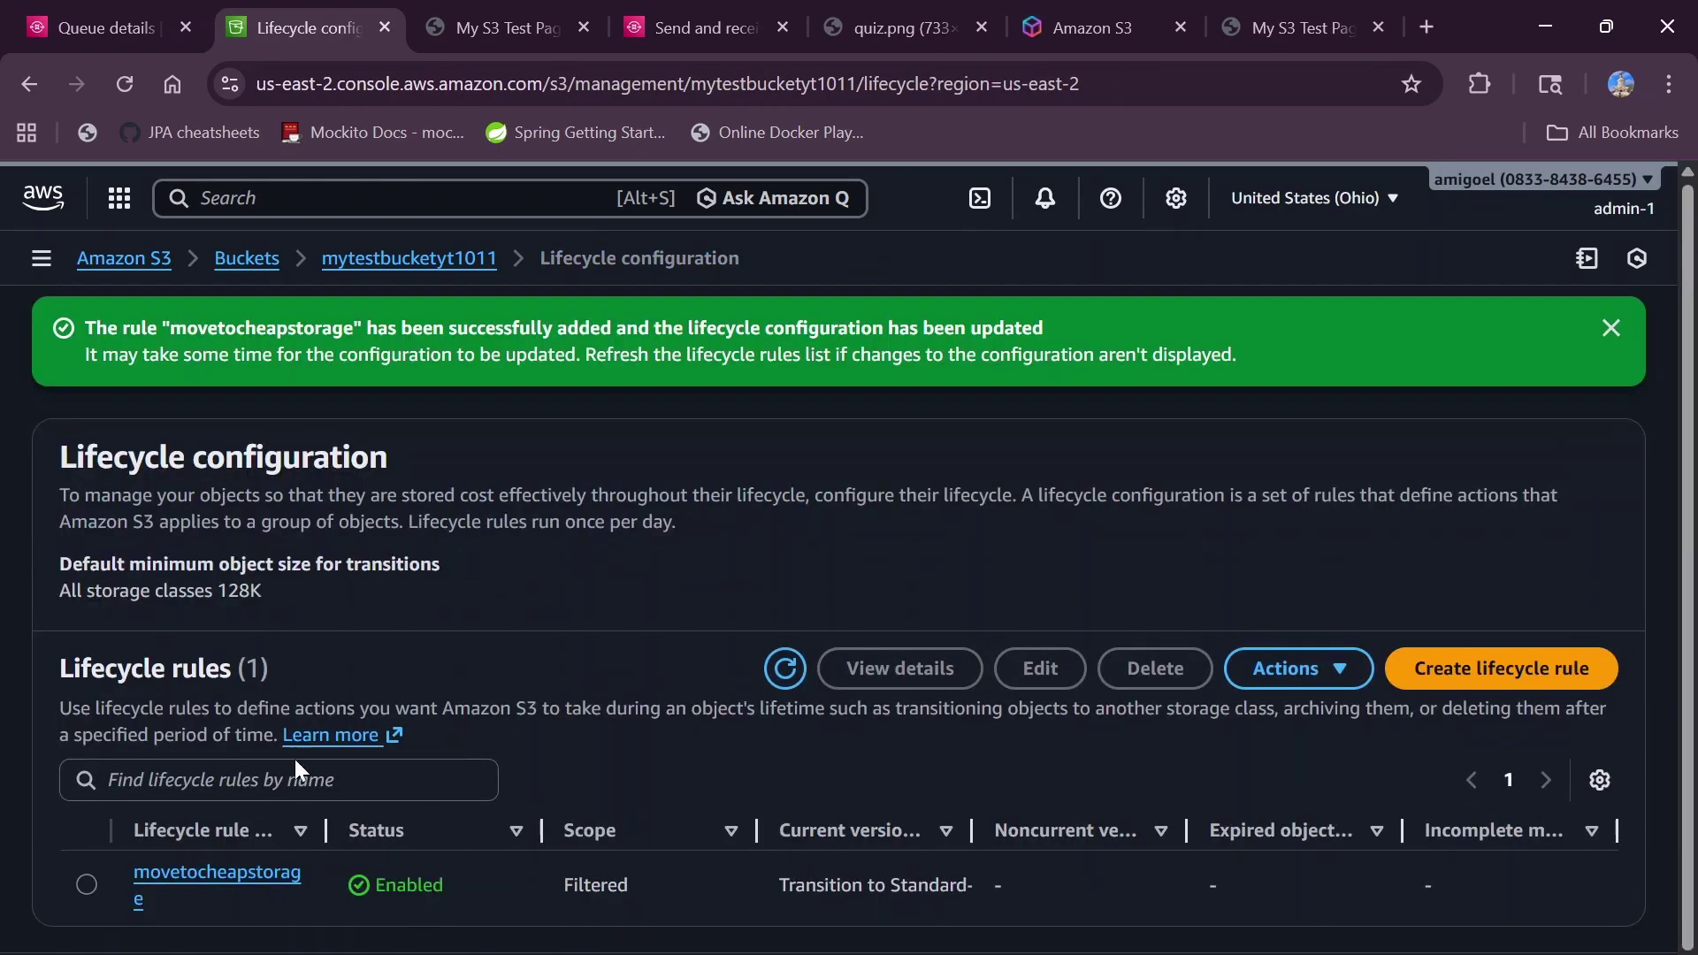
- Open the movetocheapstorage rule and review its configuration and transition actions
click(212, 889)
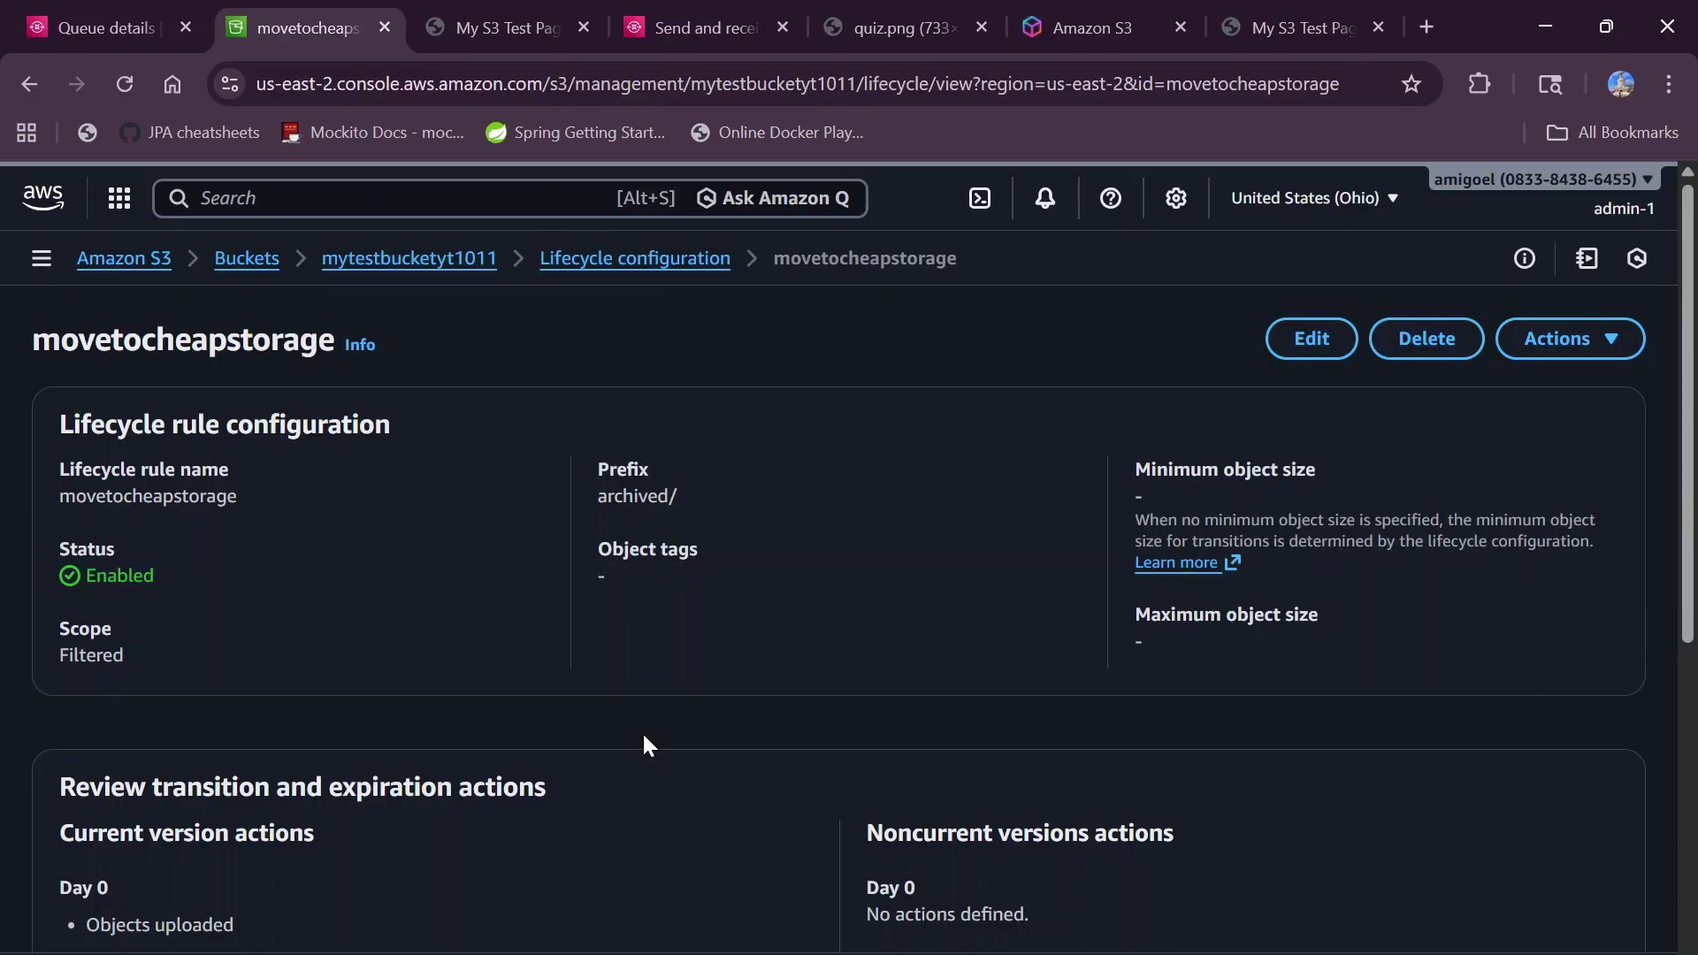
scroll(644, 735, down, 2)
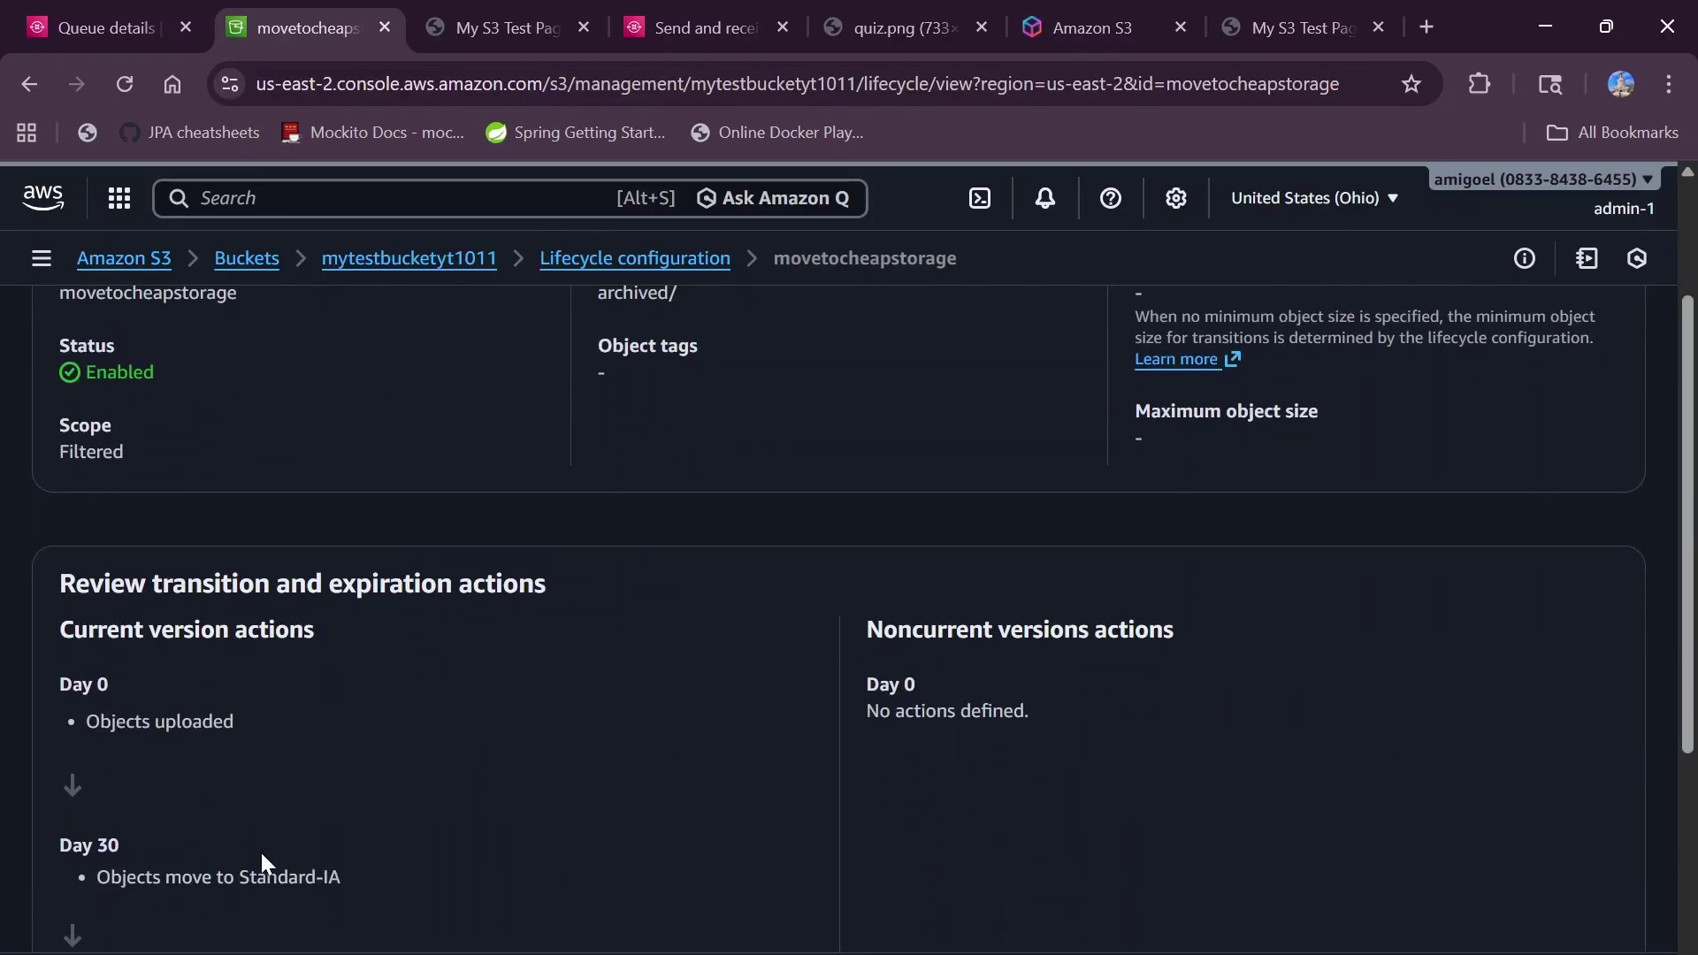
- Check the actions offered for the movetocheapstorage rule, then return to the lifecycle rules list and check its available rule actions
scroll(262, 863, up, 2)
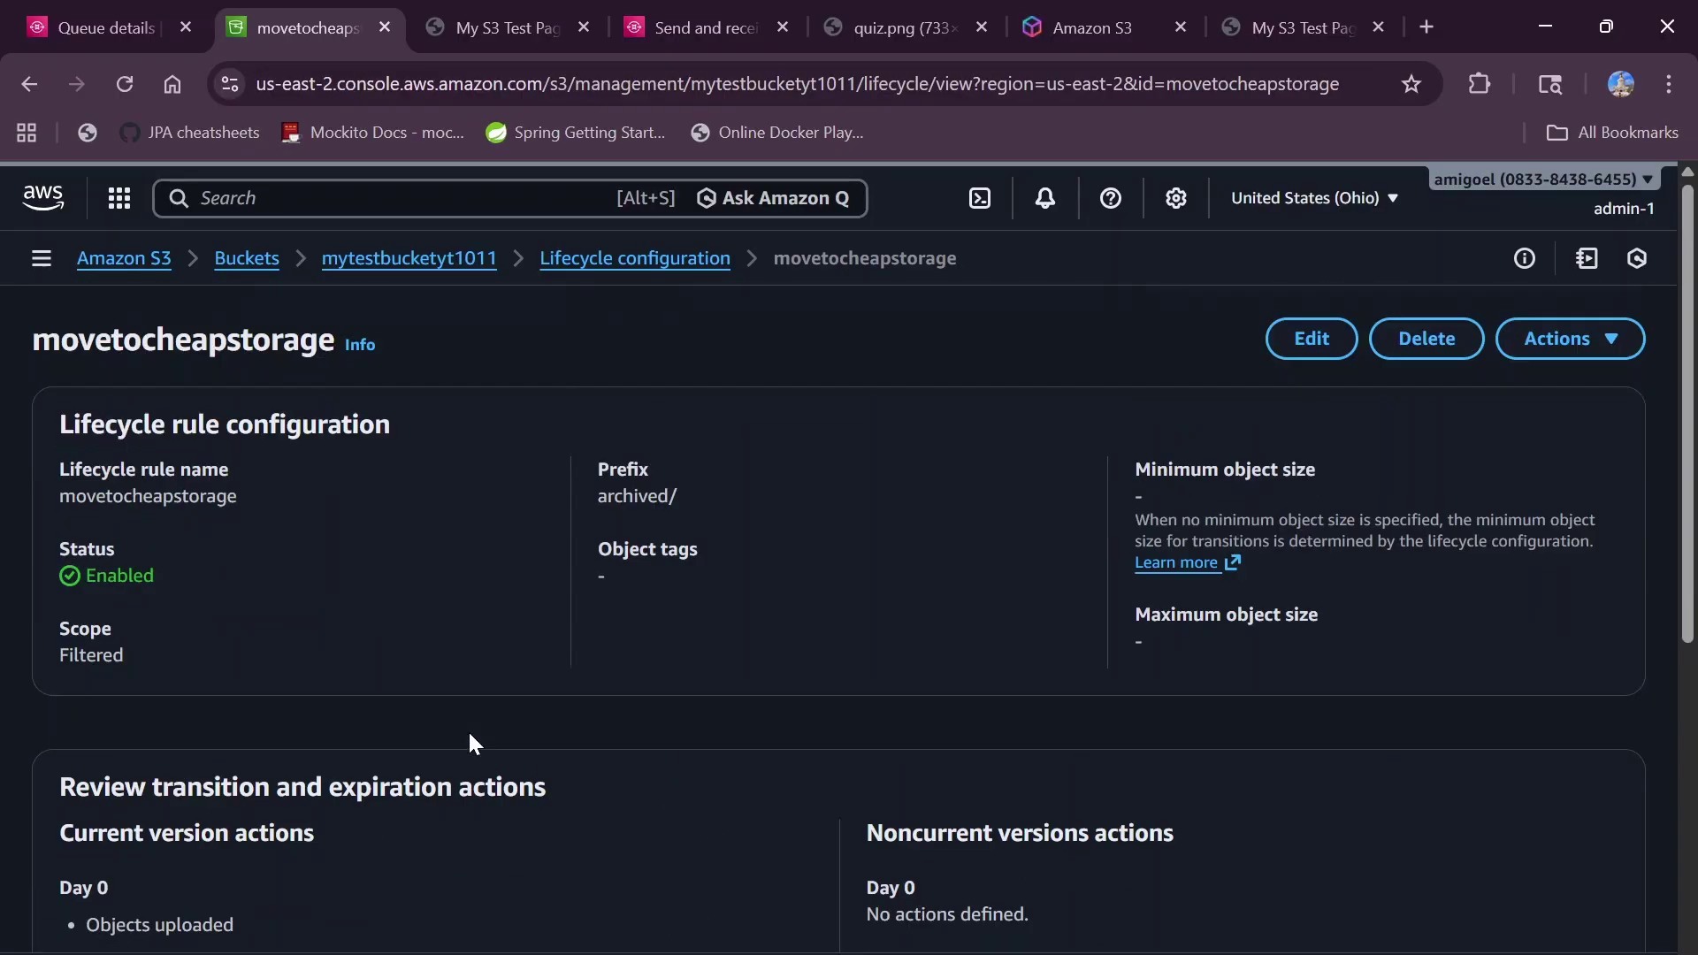
click(1587, 343)
click(894, 637)
click(29, 81)
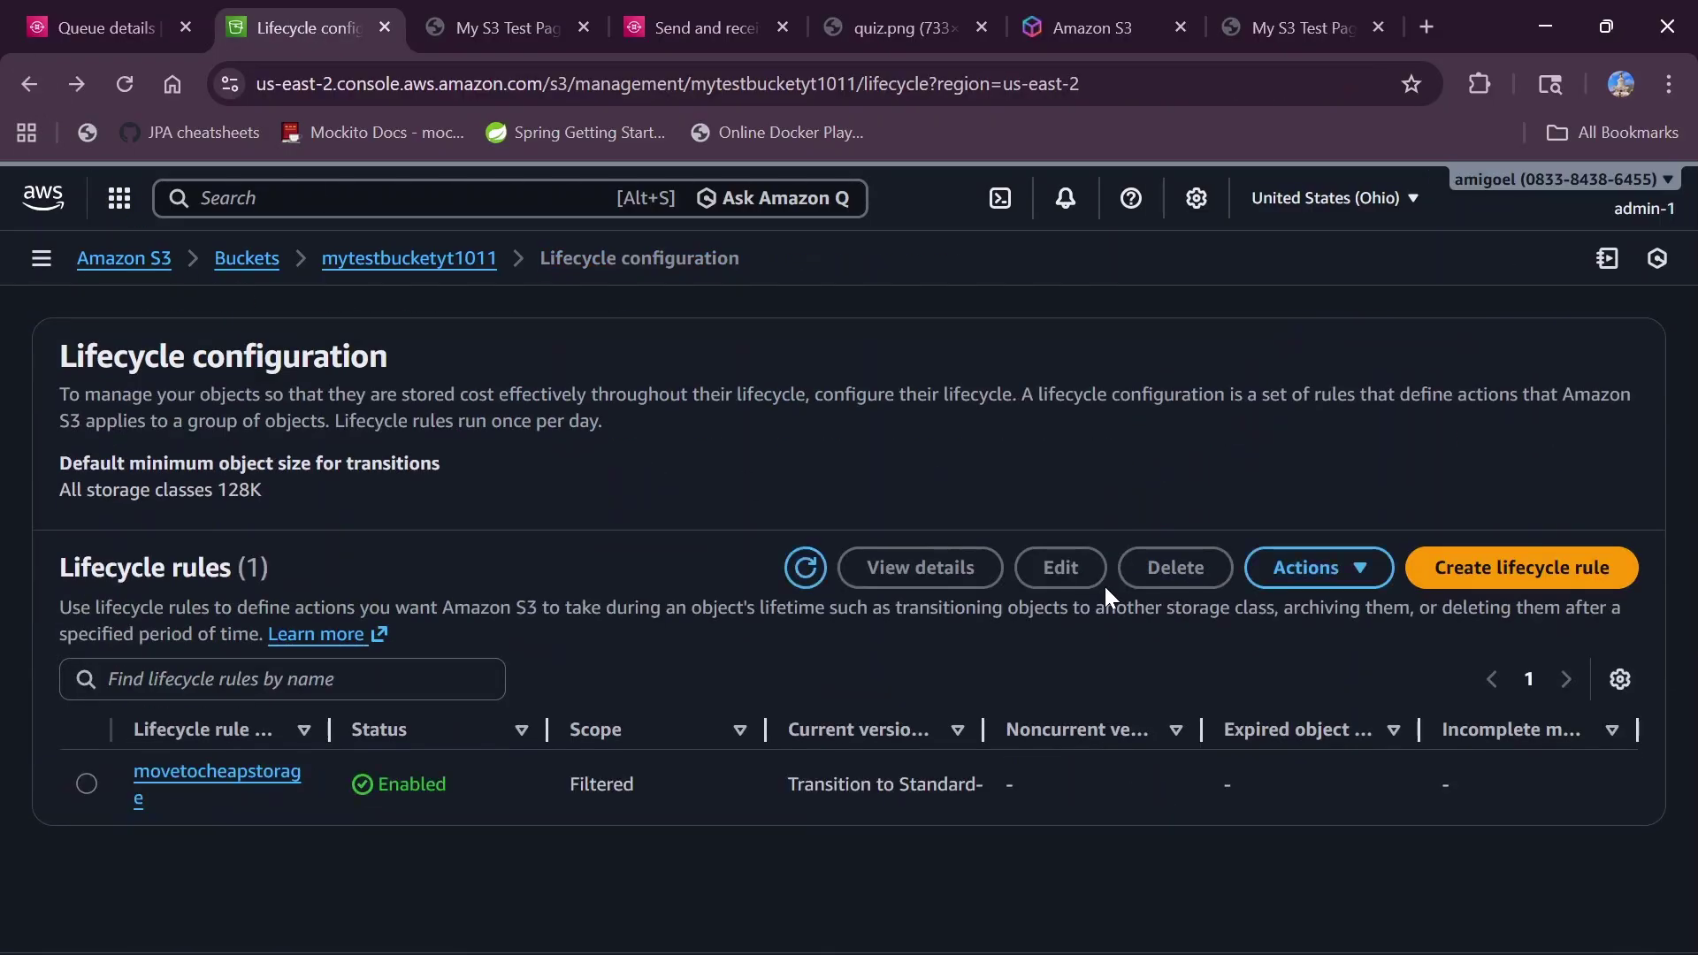
click(1347, 586)
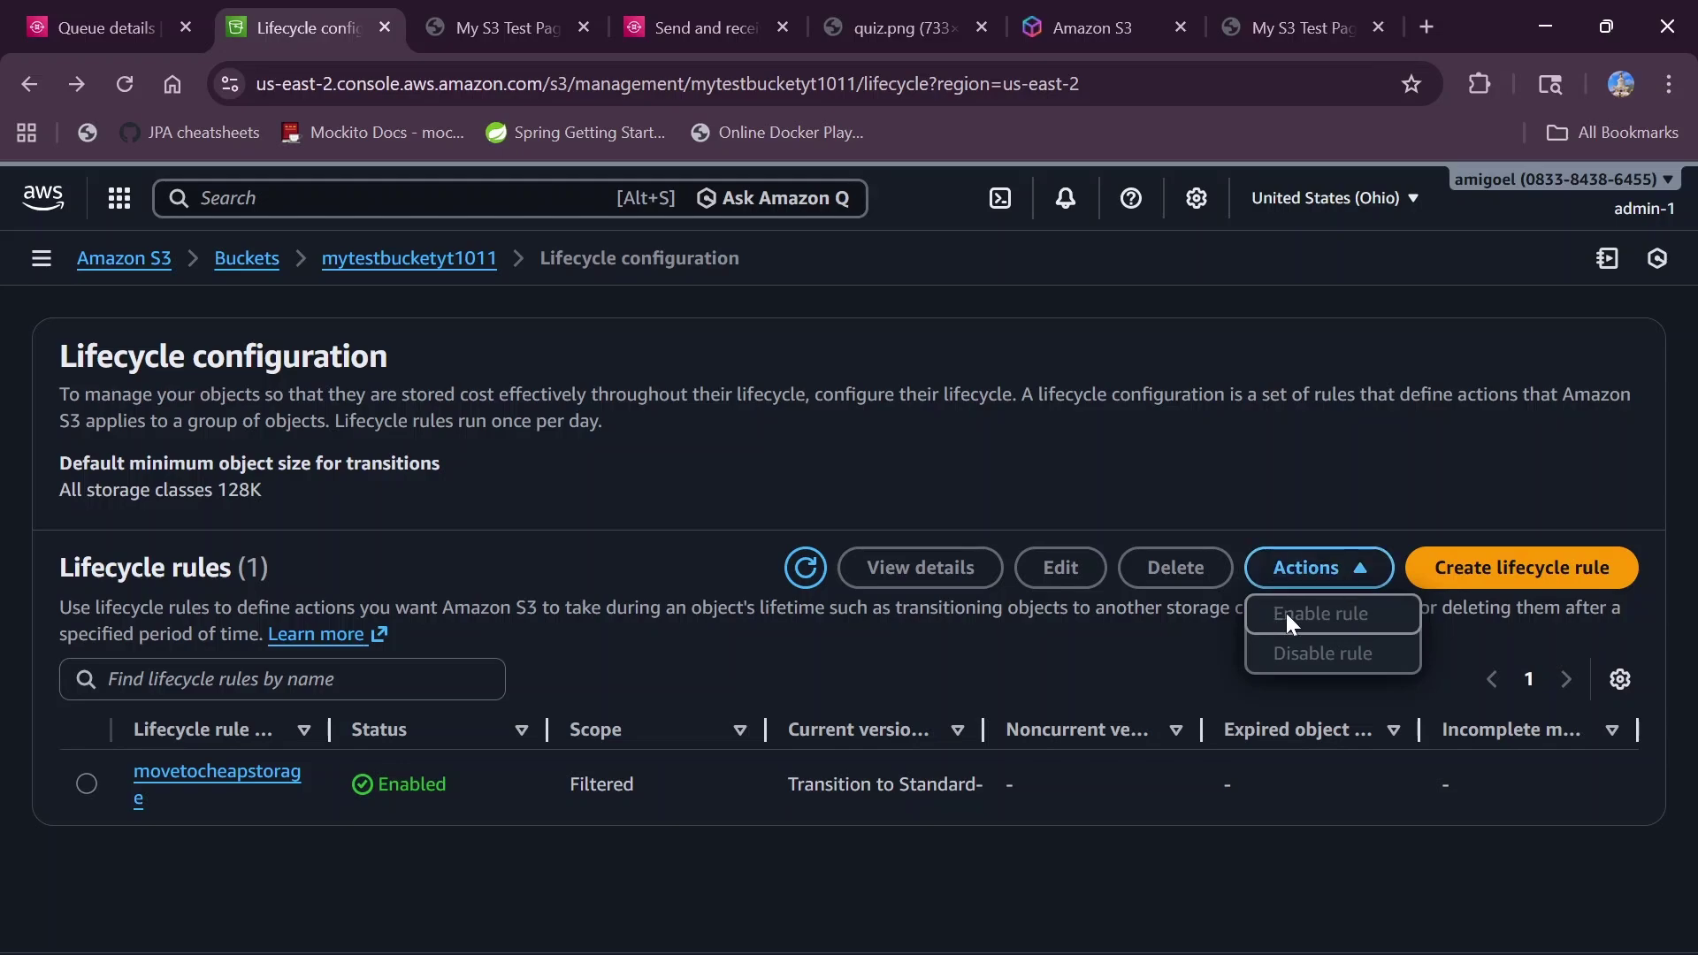
click(766, 432)
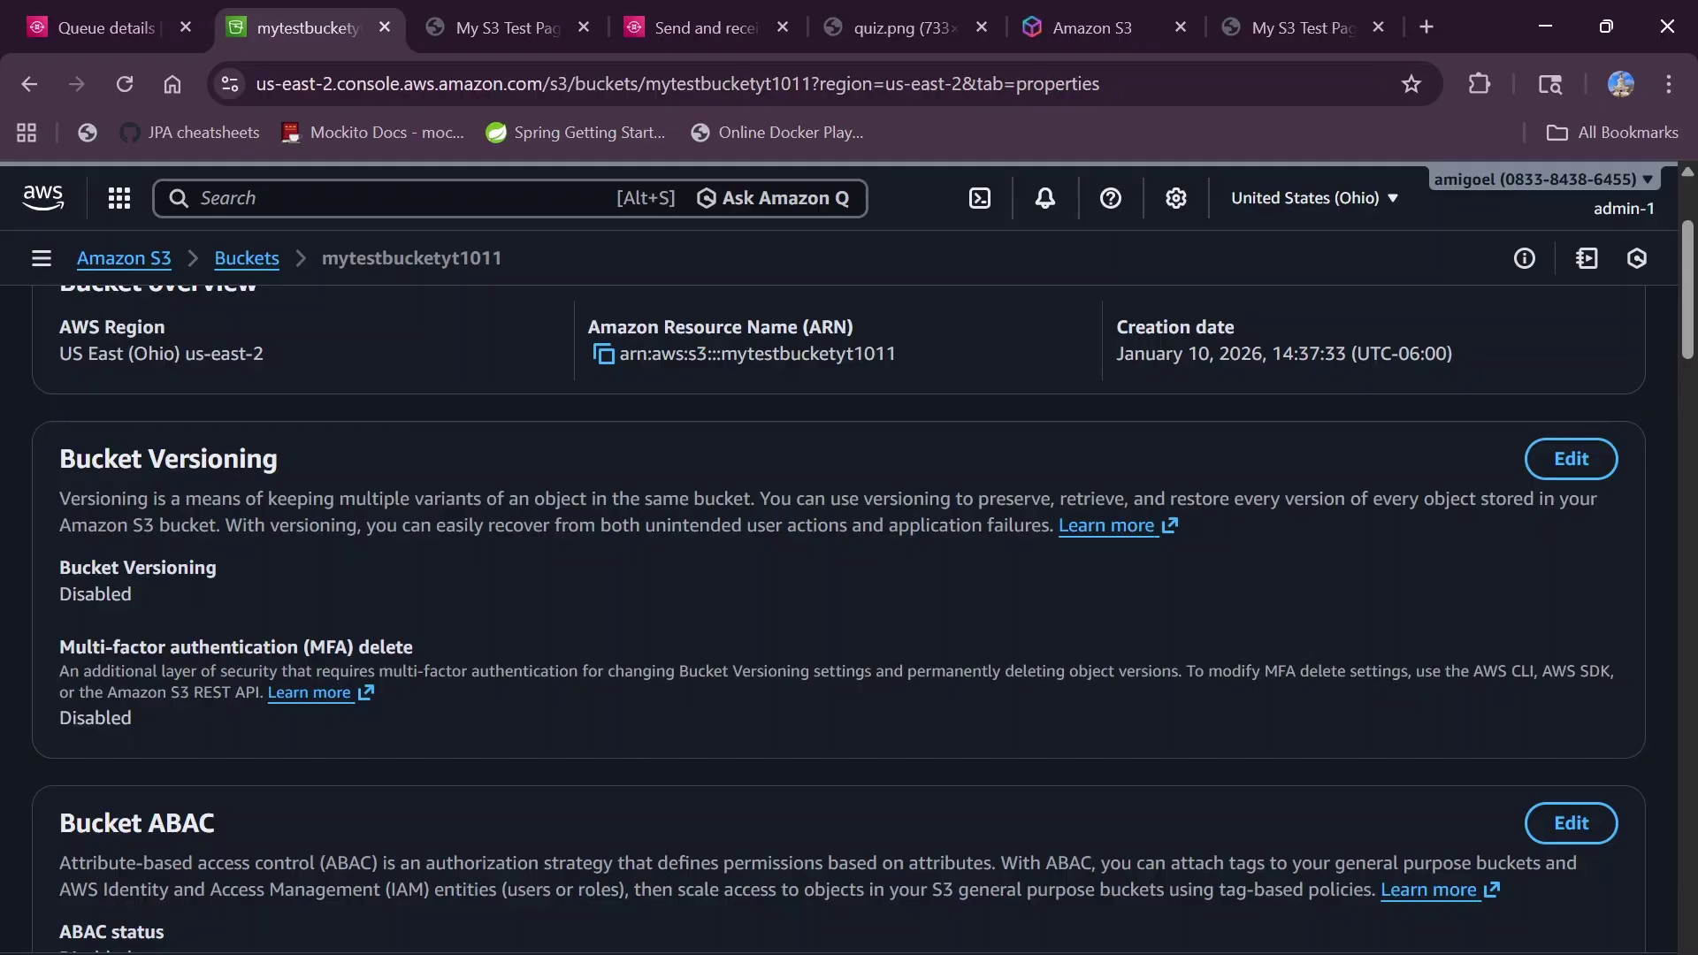
- Enable Bucket Versioning for mytestbucketyt1011, save the change and check the versioning setting in the bucket's properties
click(1571, 460)
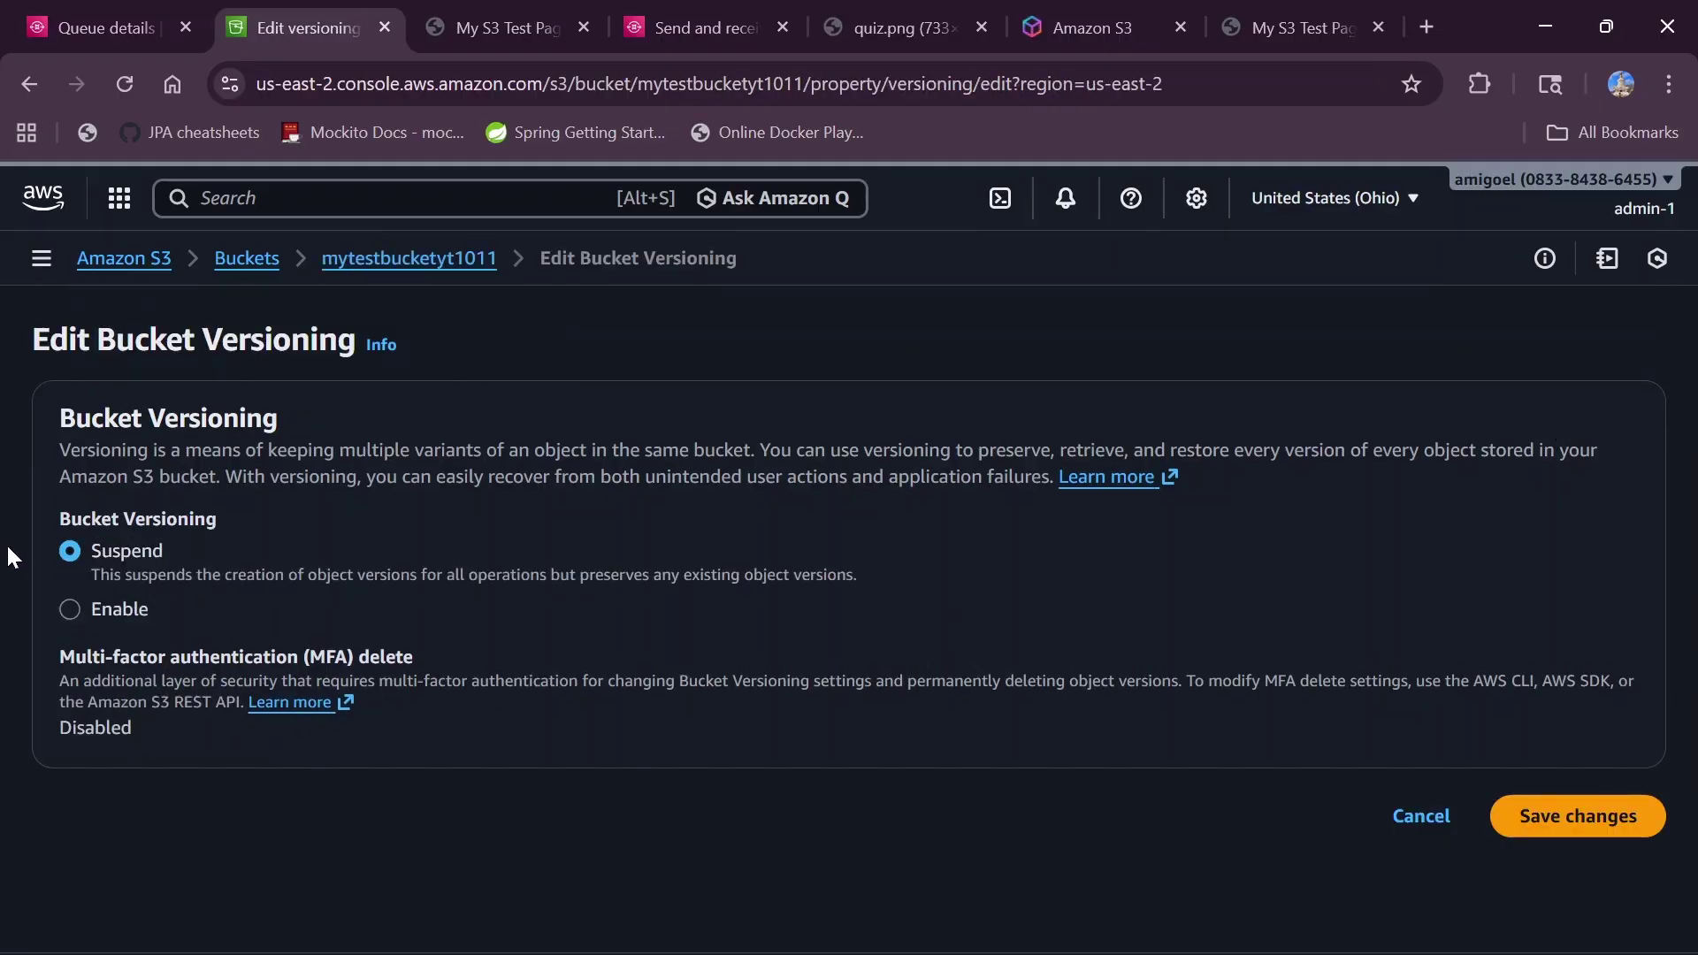
click(70, 610)
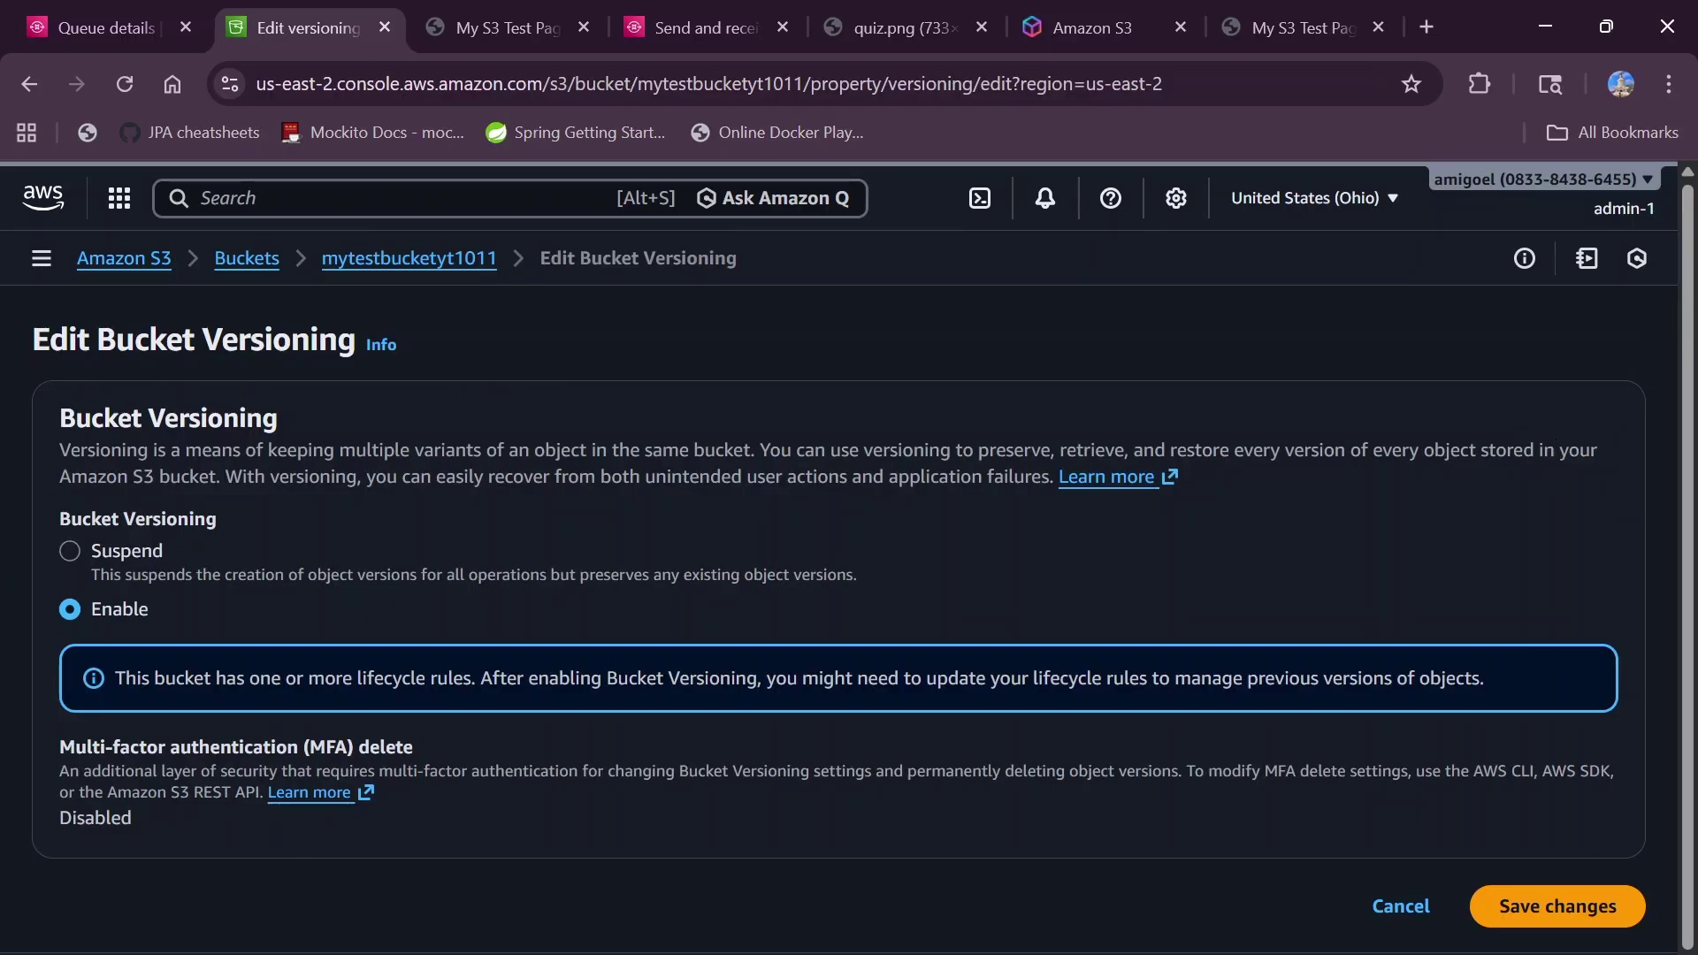
drag(59, 450, 755, 450)
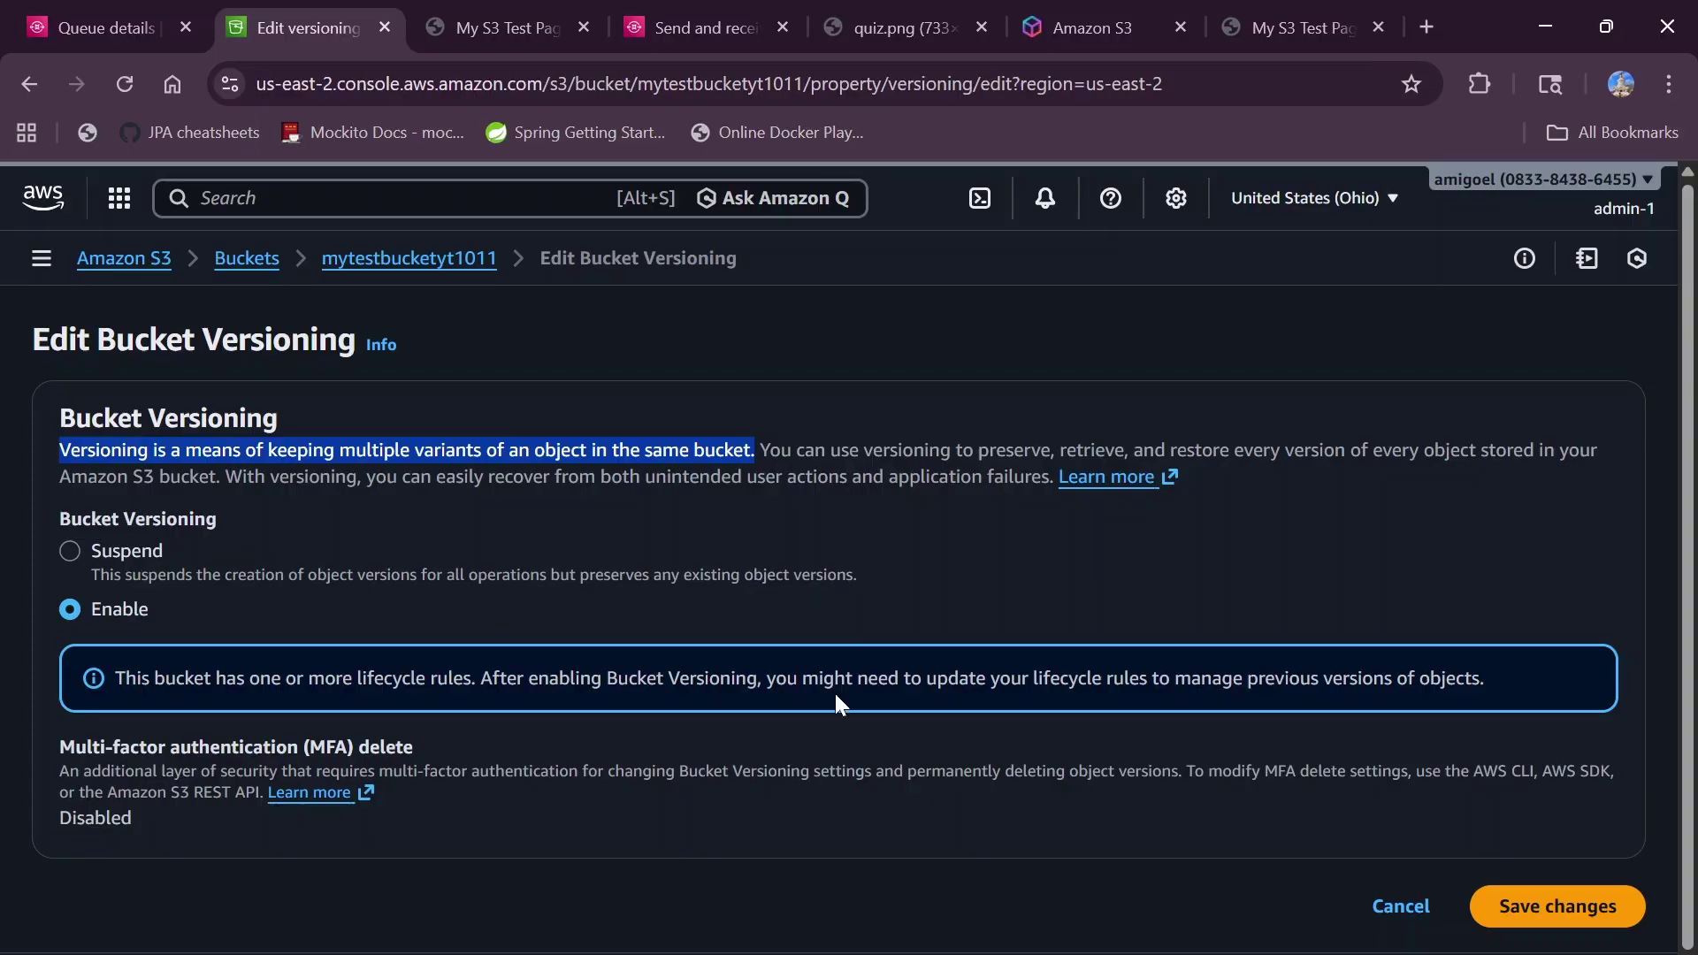
click(1547, 918)
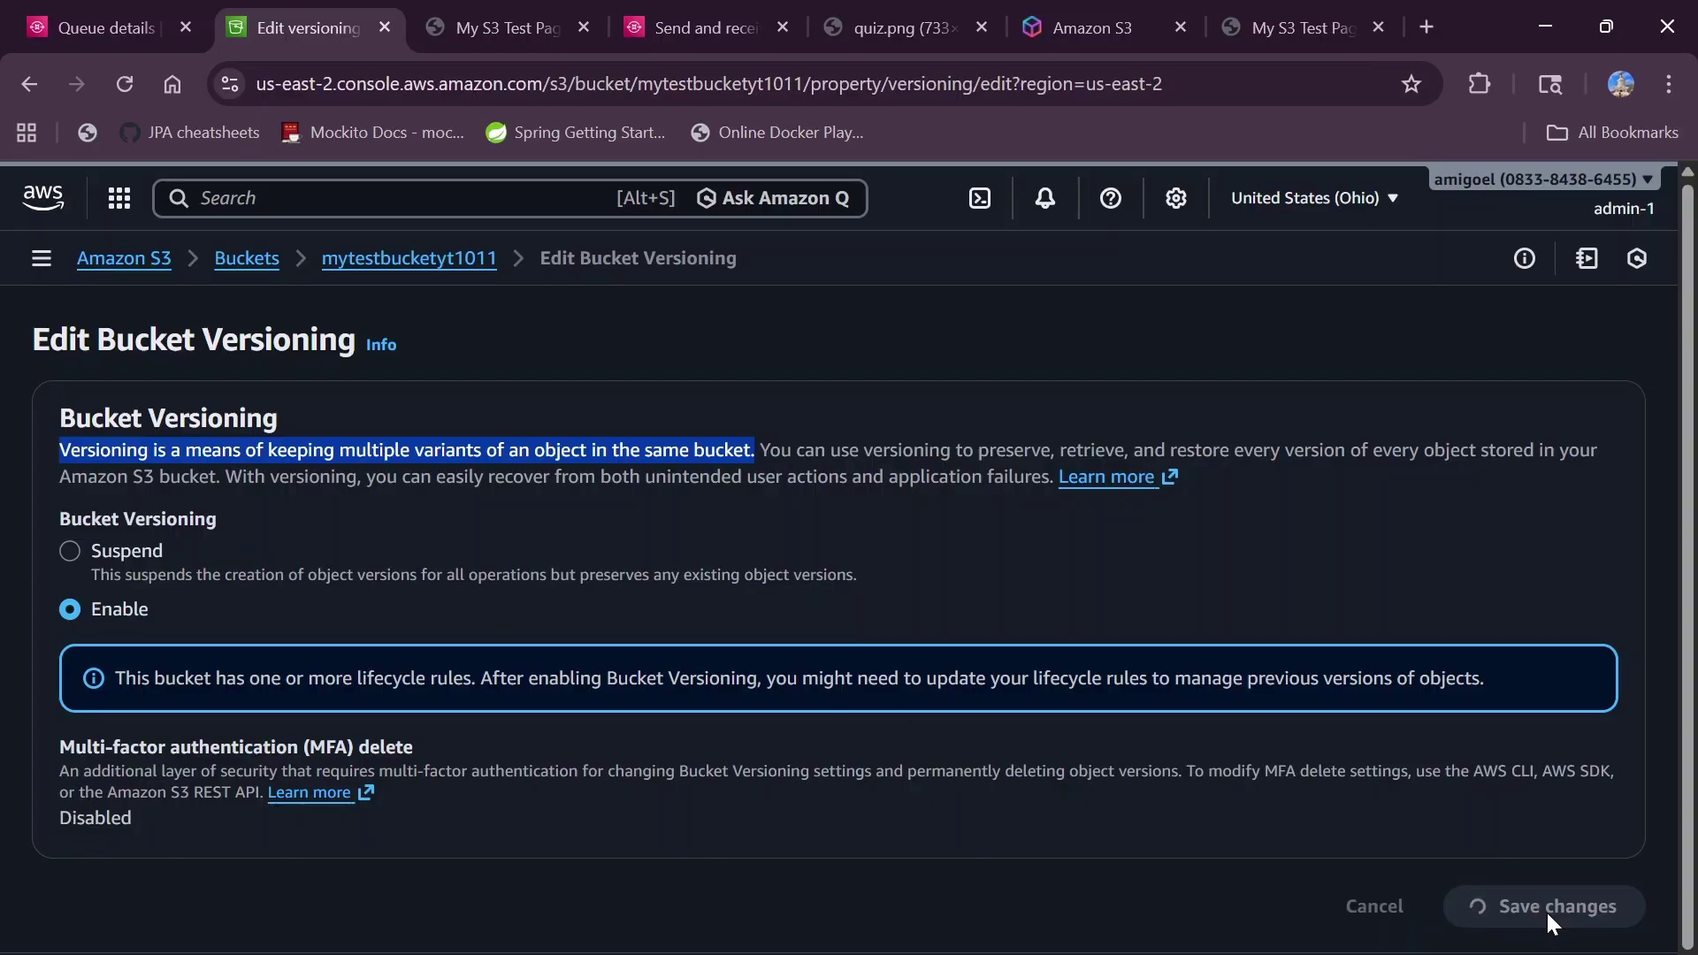
scroll(724, 590, down, 3)
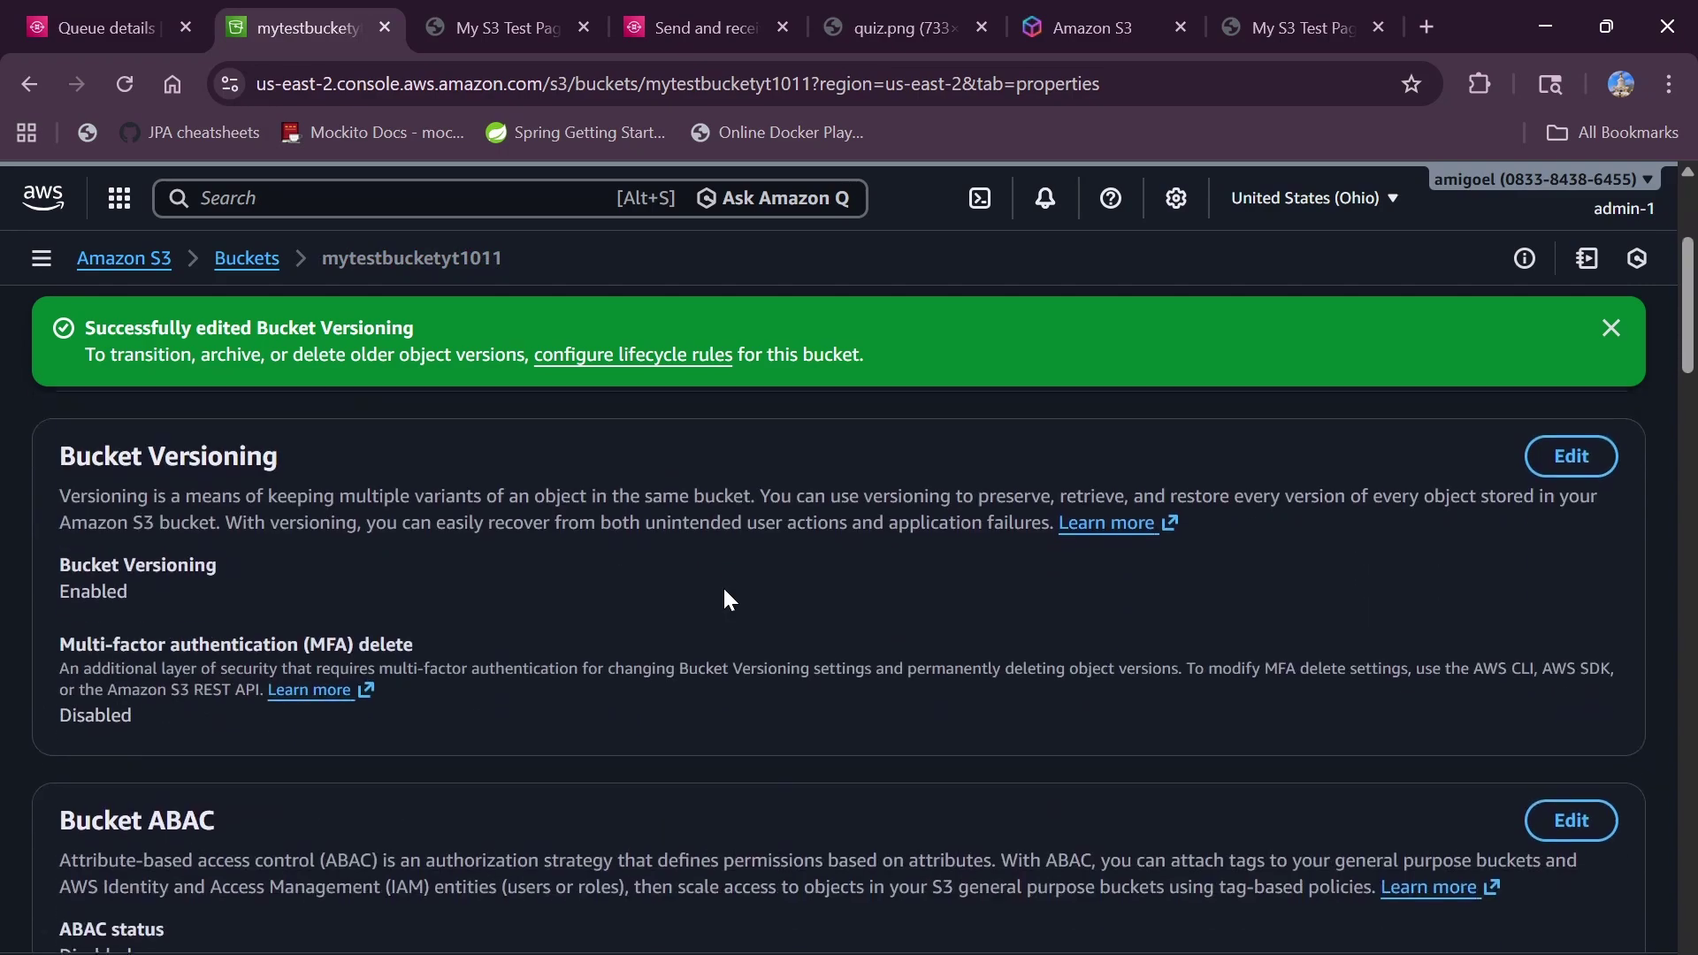
scroll(724, 590, up, 3)
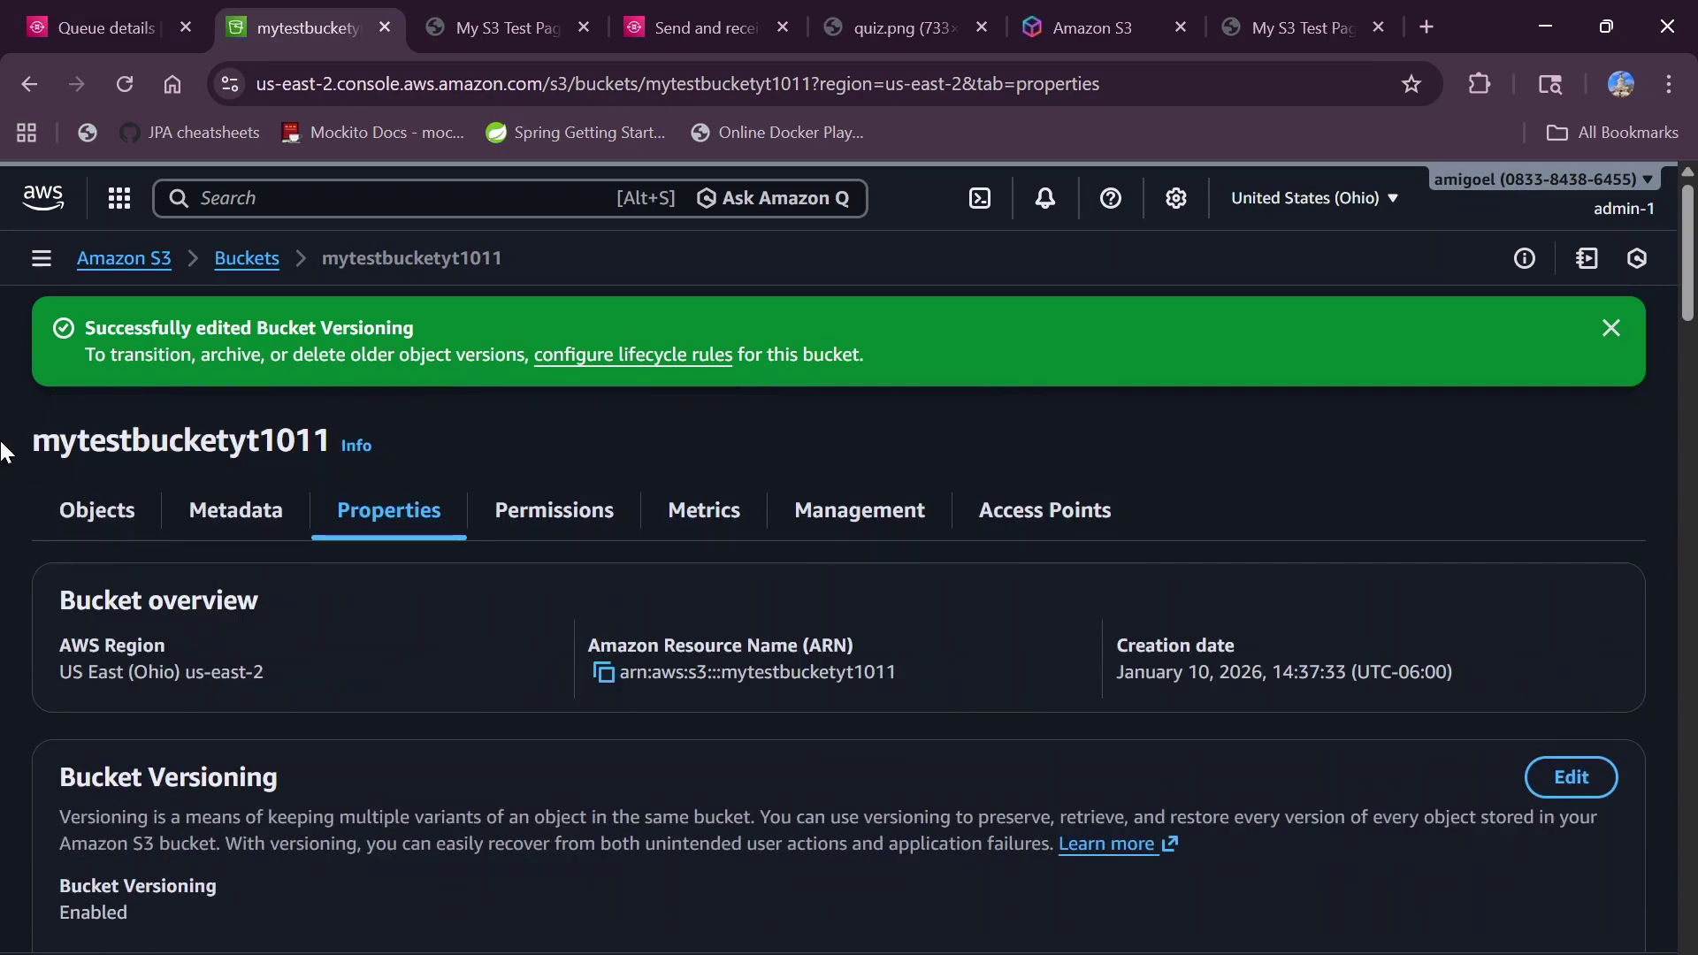
- Upload the quiz image from the s3-tuts folder again to mytestbucketyt1011 and return to the bucket's object list
click(104, 495)
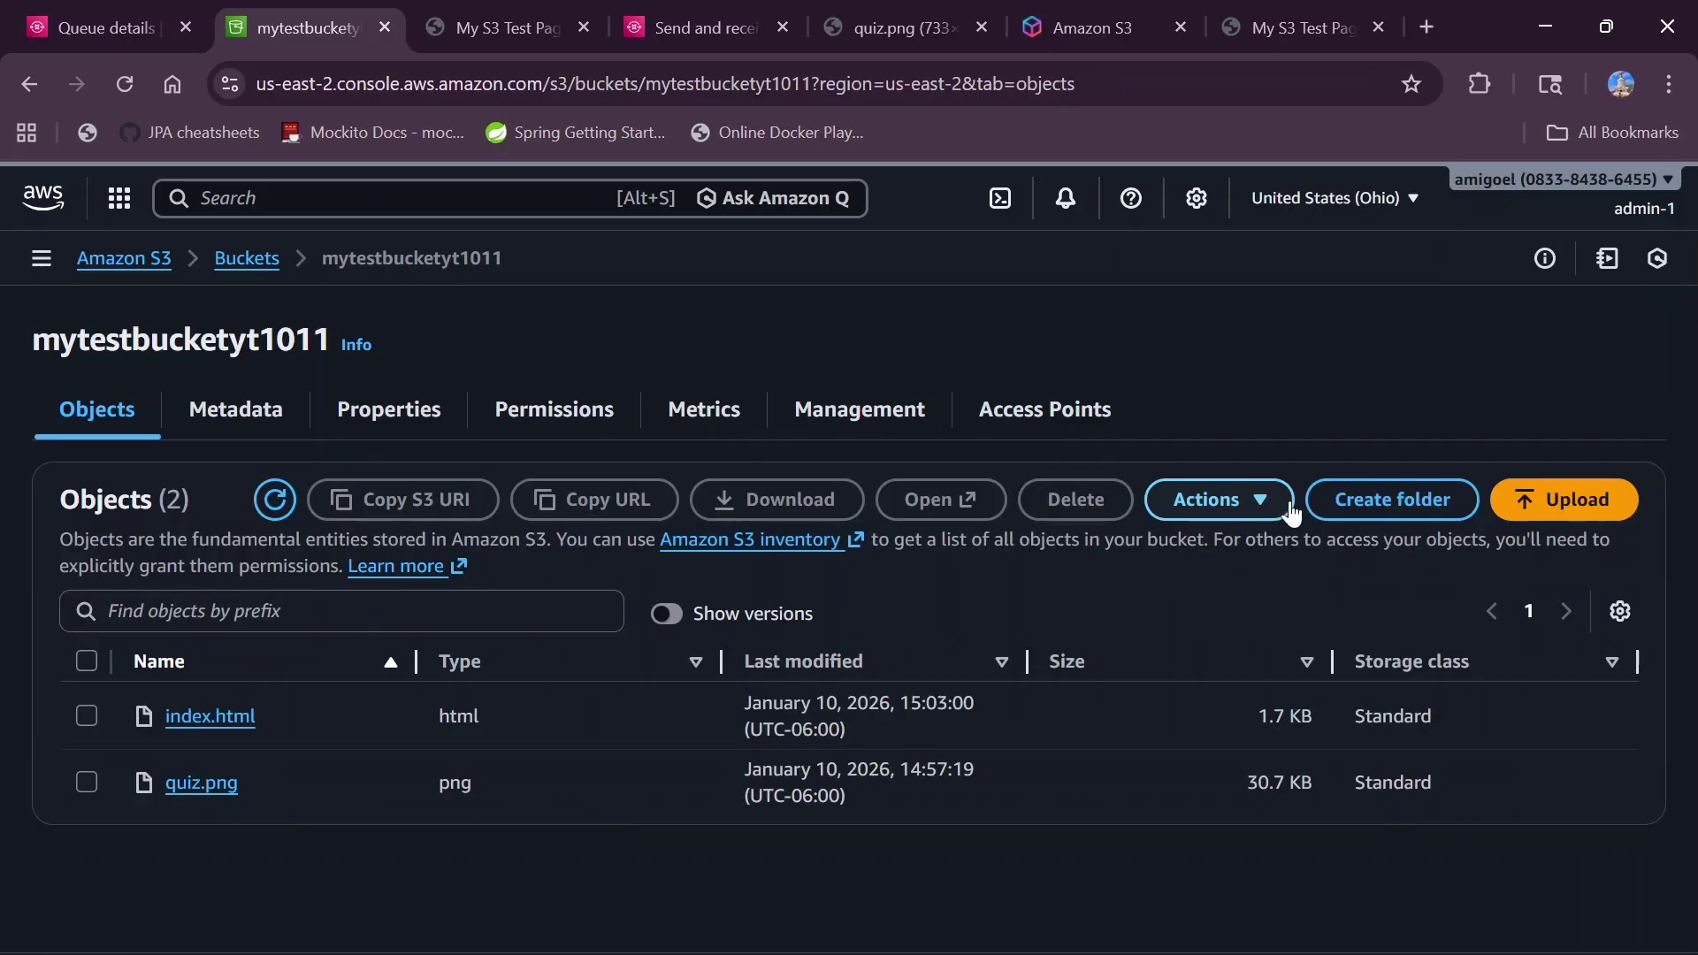
click(1562, 506)
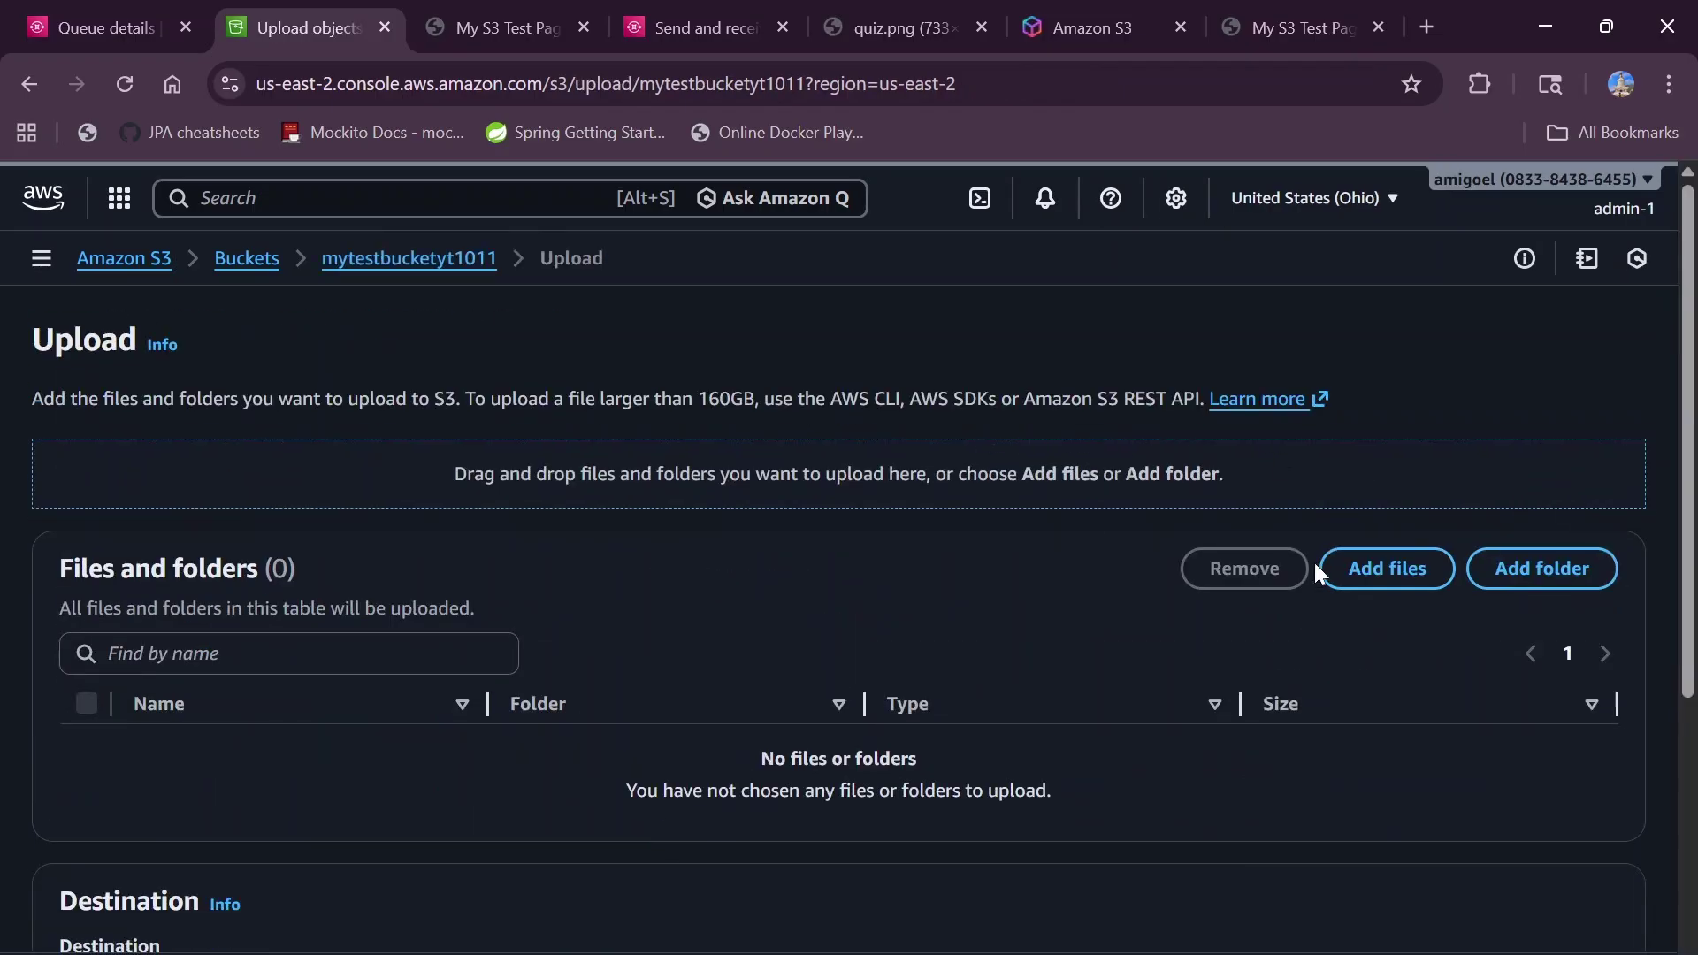
click(1385, 567)
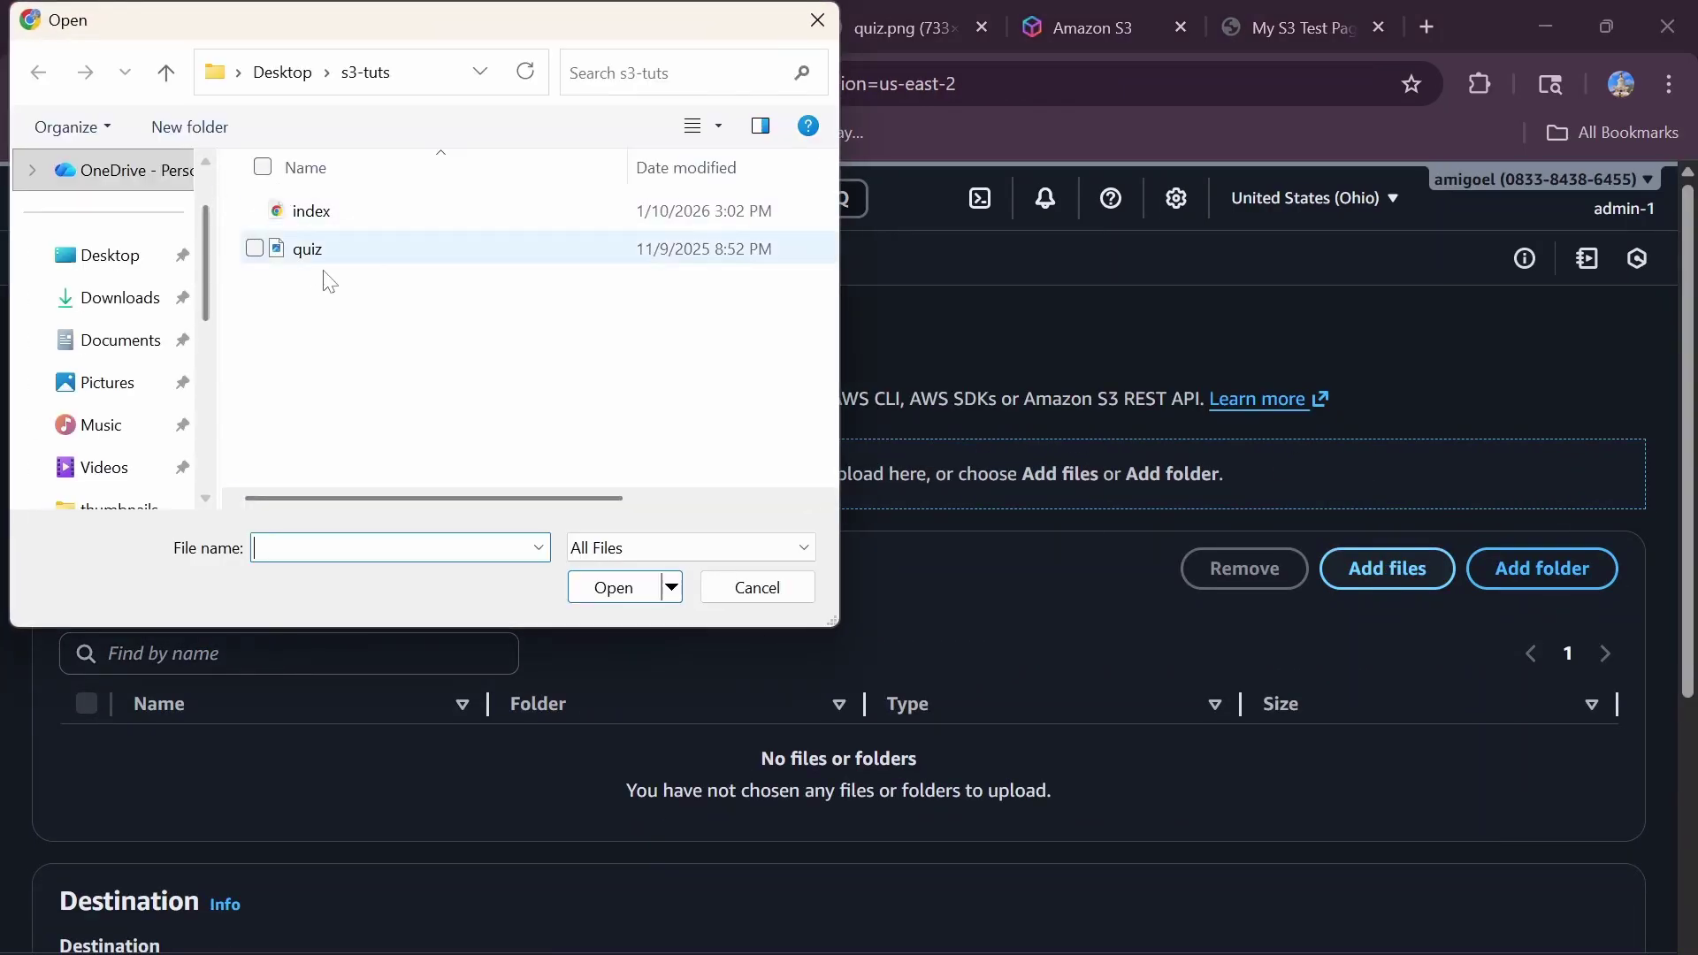
click(320, 257)
click(601, 588)
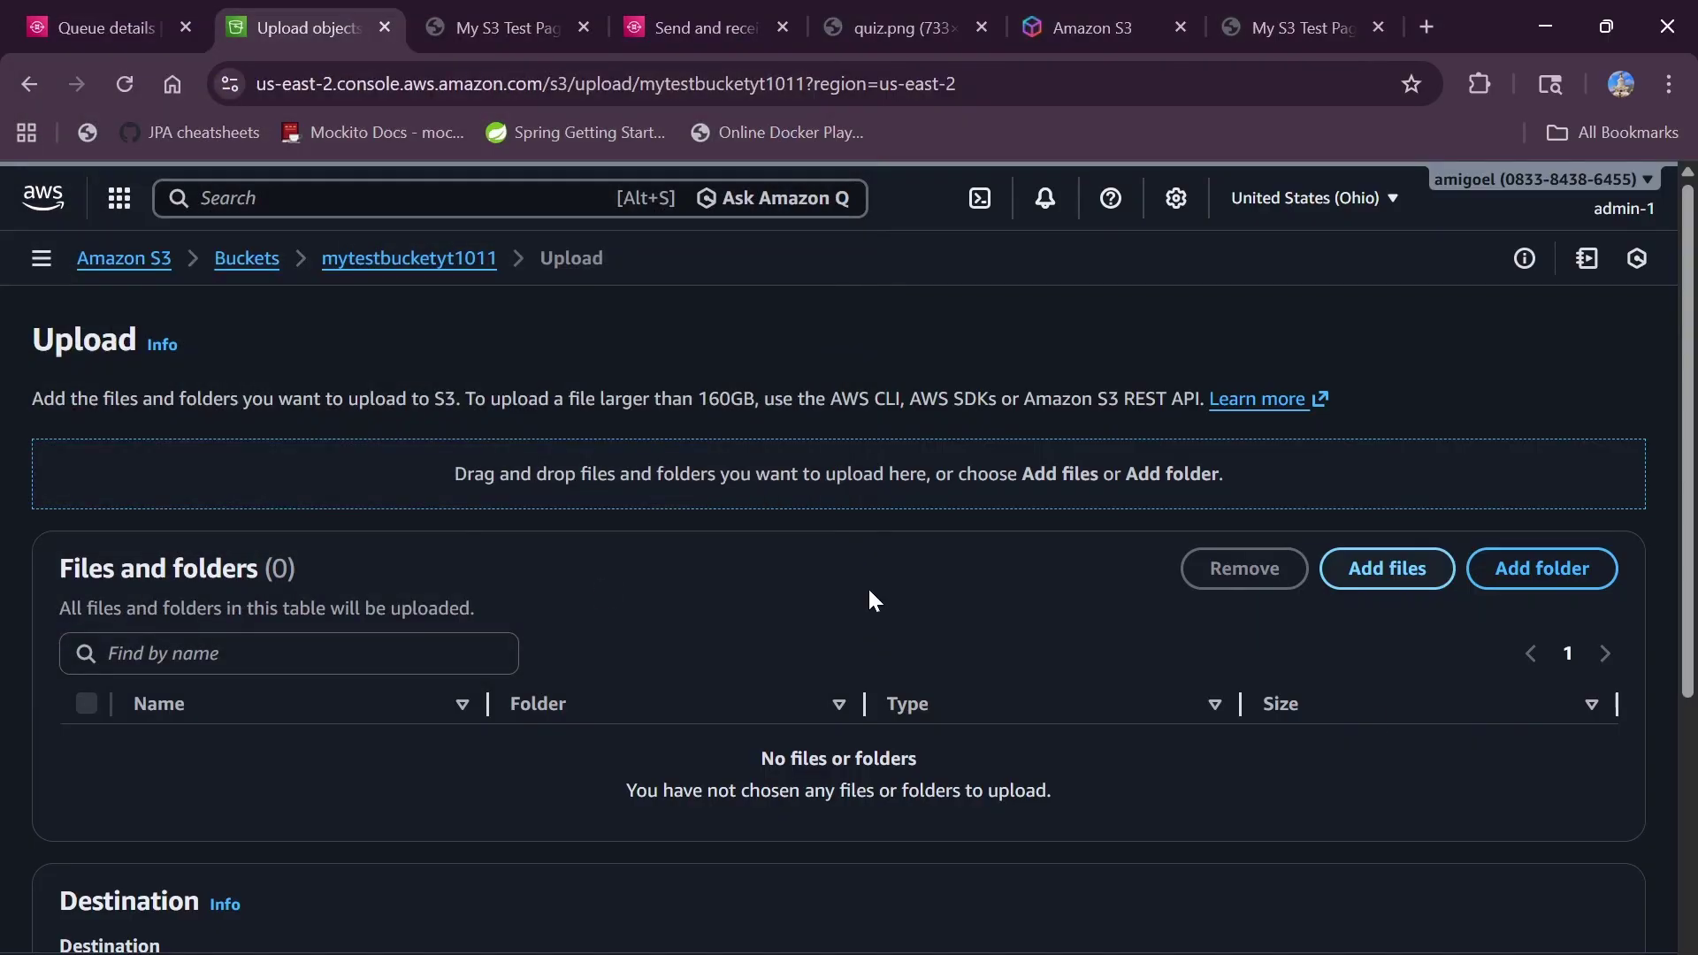
scroll(1372, 713, down, 5)
click(1562, 879)
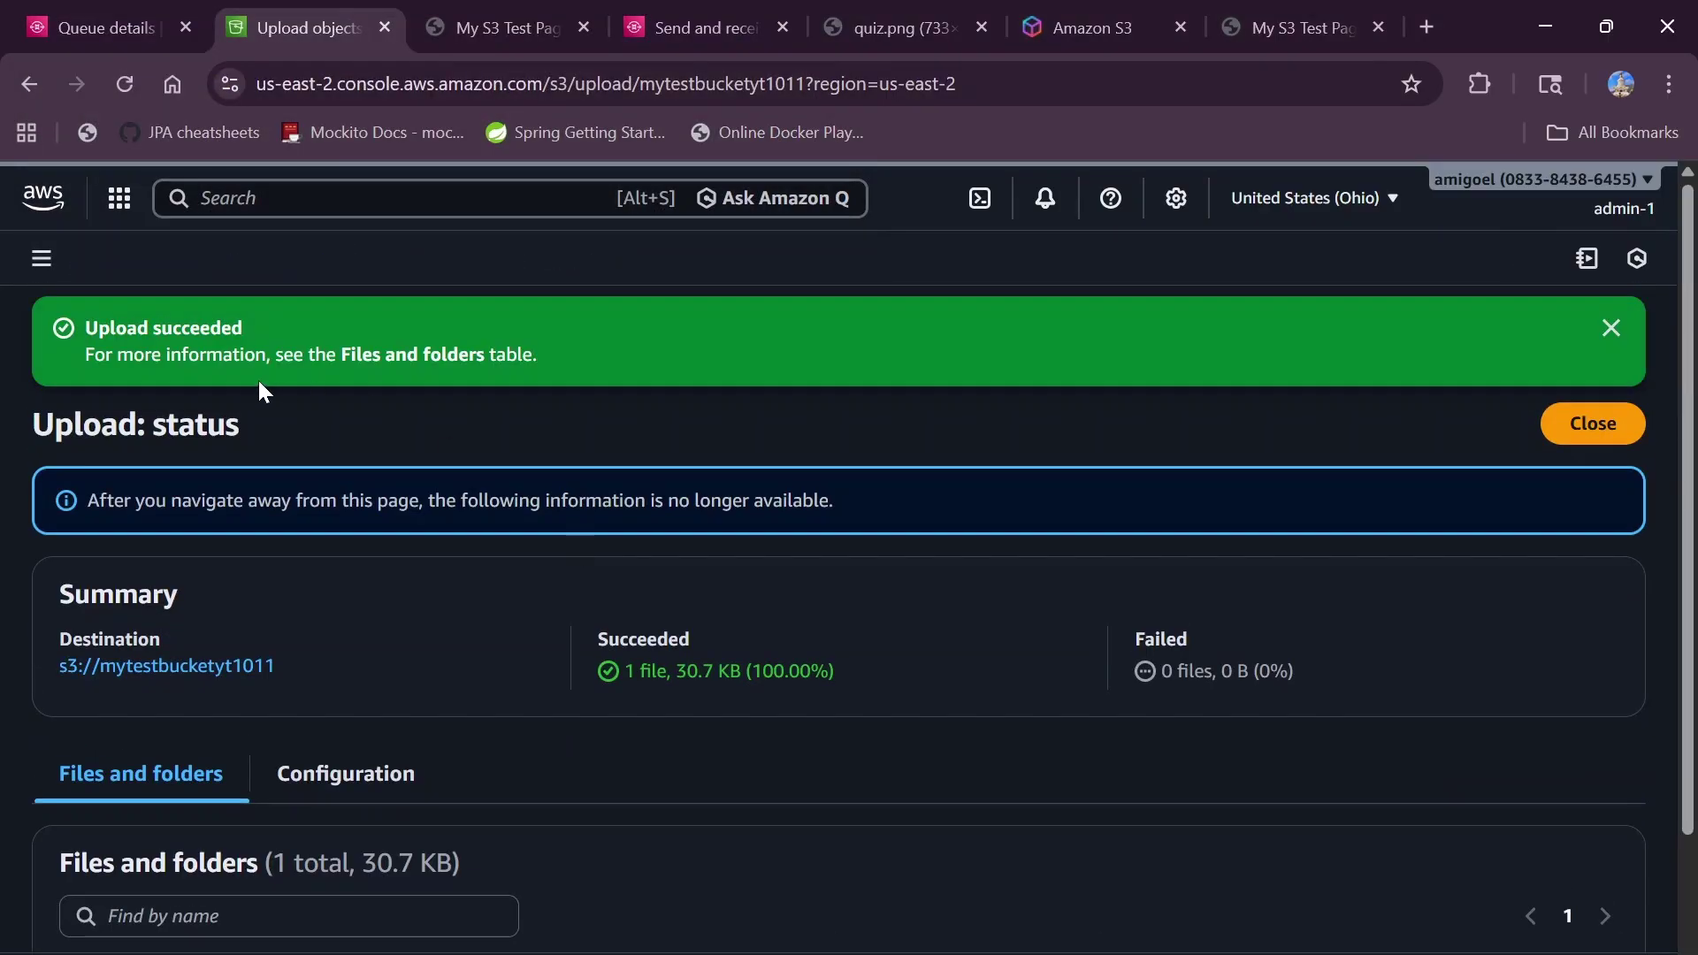
click(1590, 412)
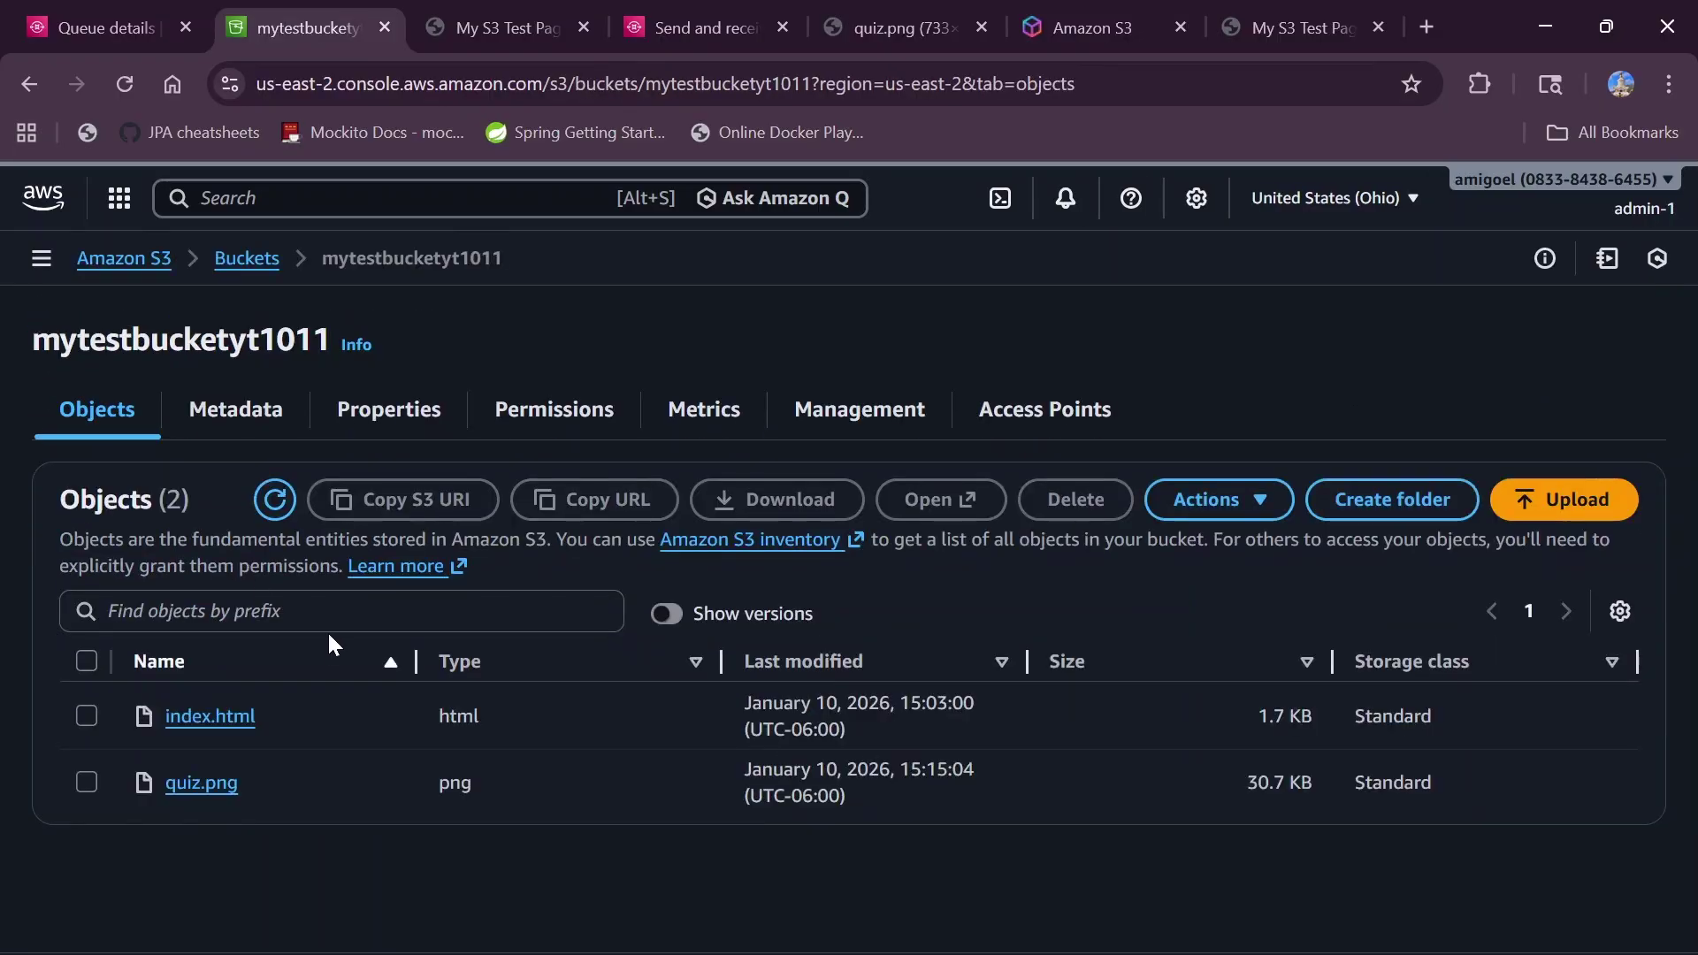
- Compare the object list with versions shown and hidden, and examine the version ID of the newest quiz.png
click(666, 614)
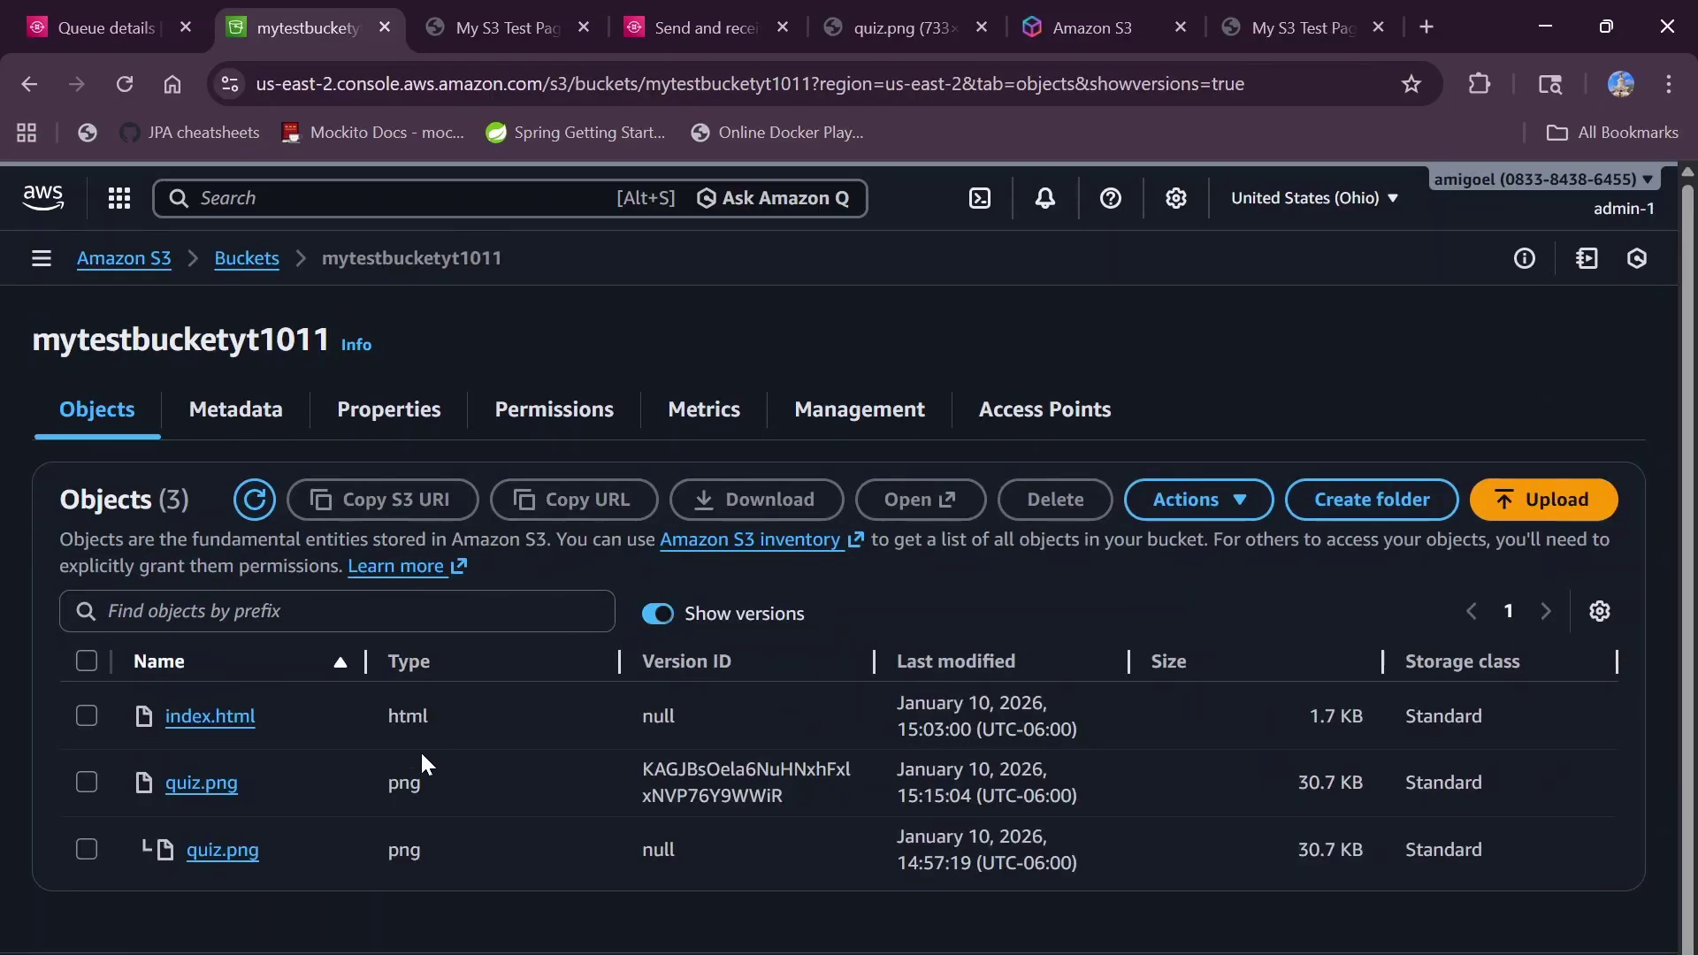
scroll(421, 750, down, 1)
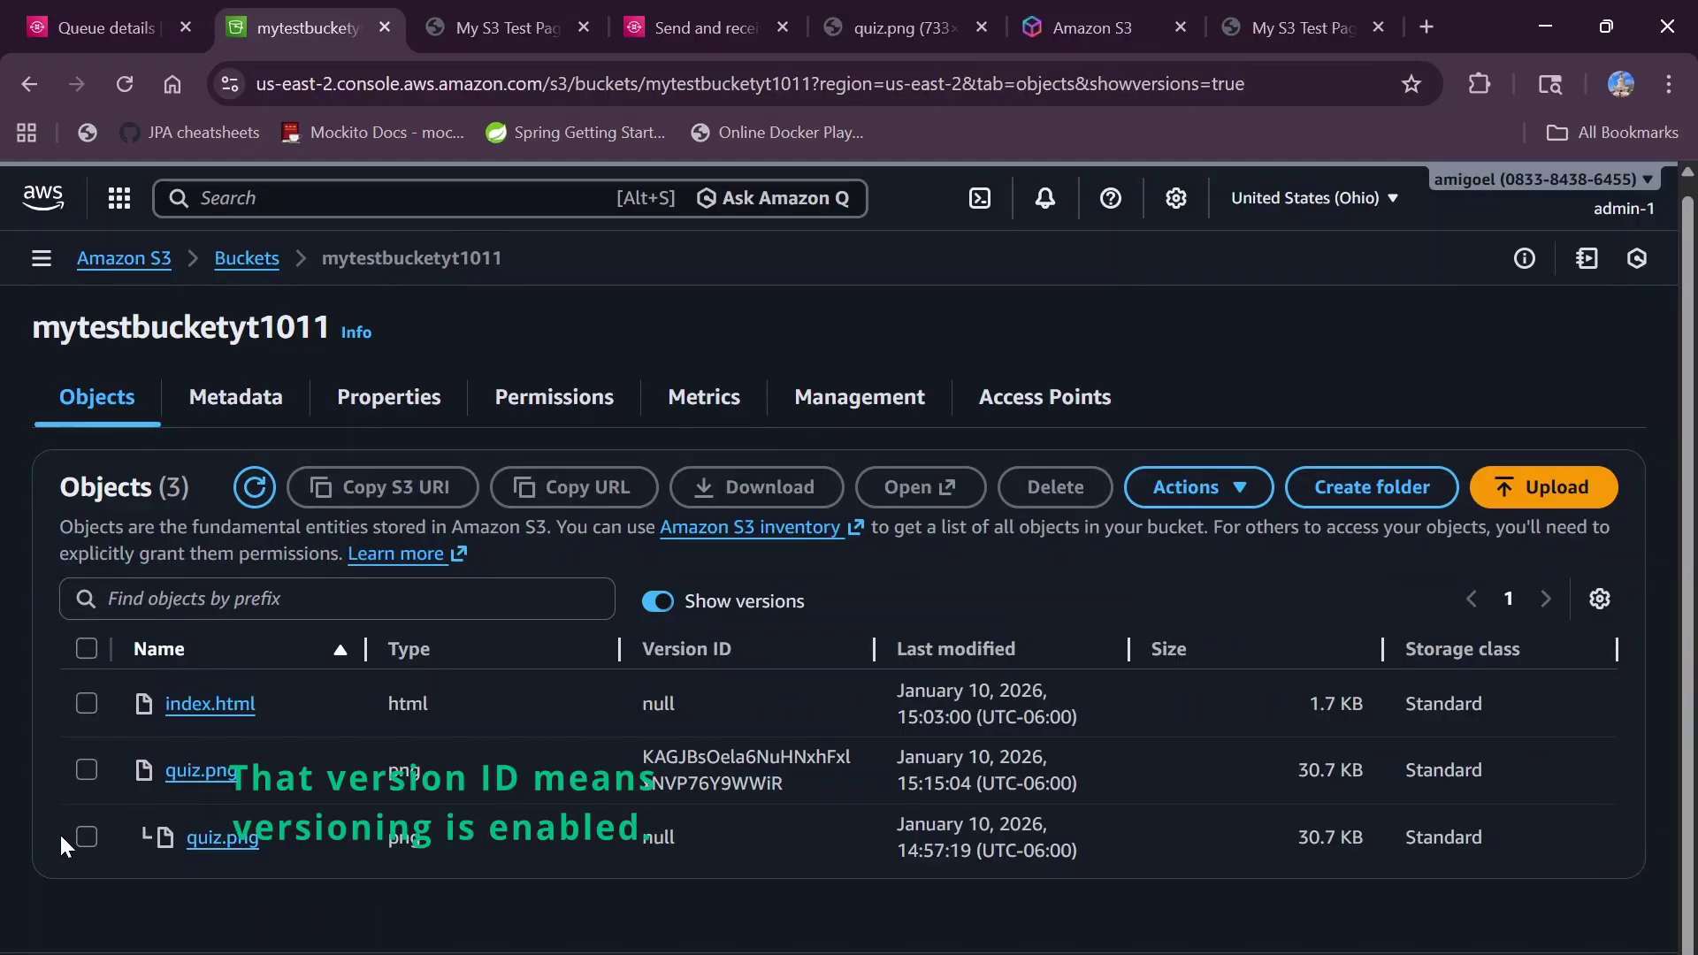
click(658, 597)
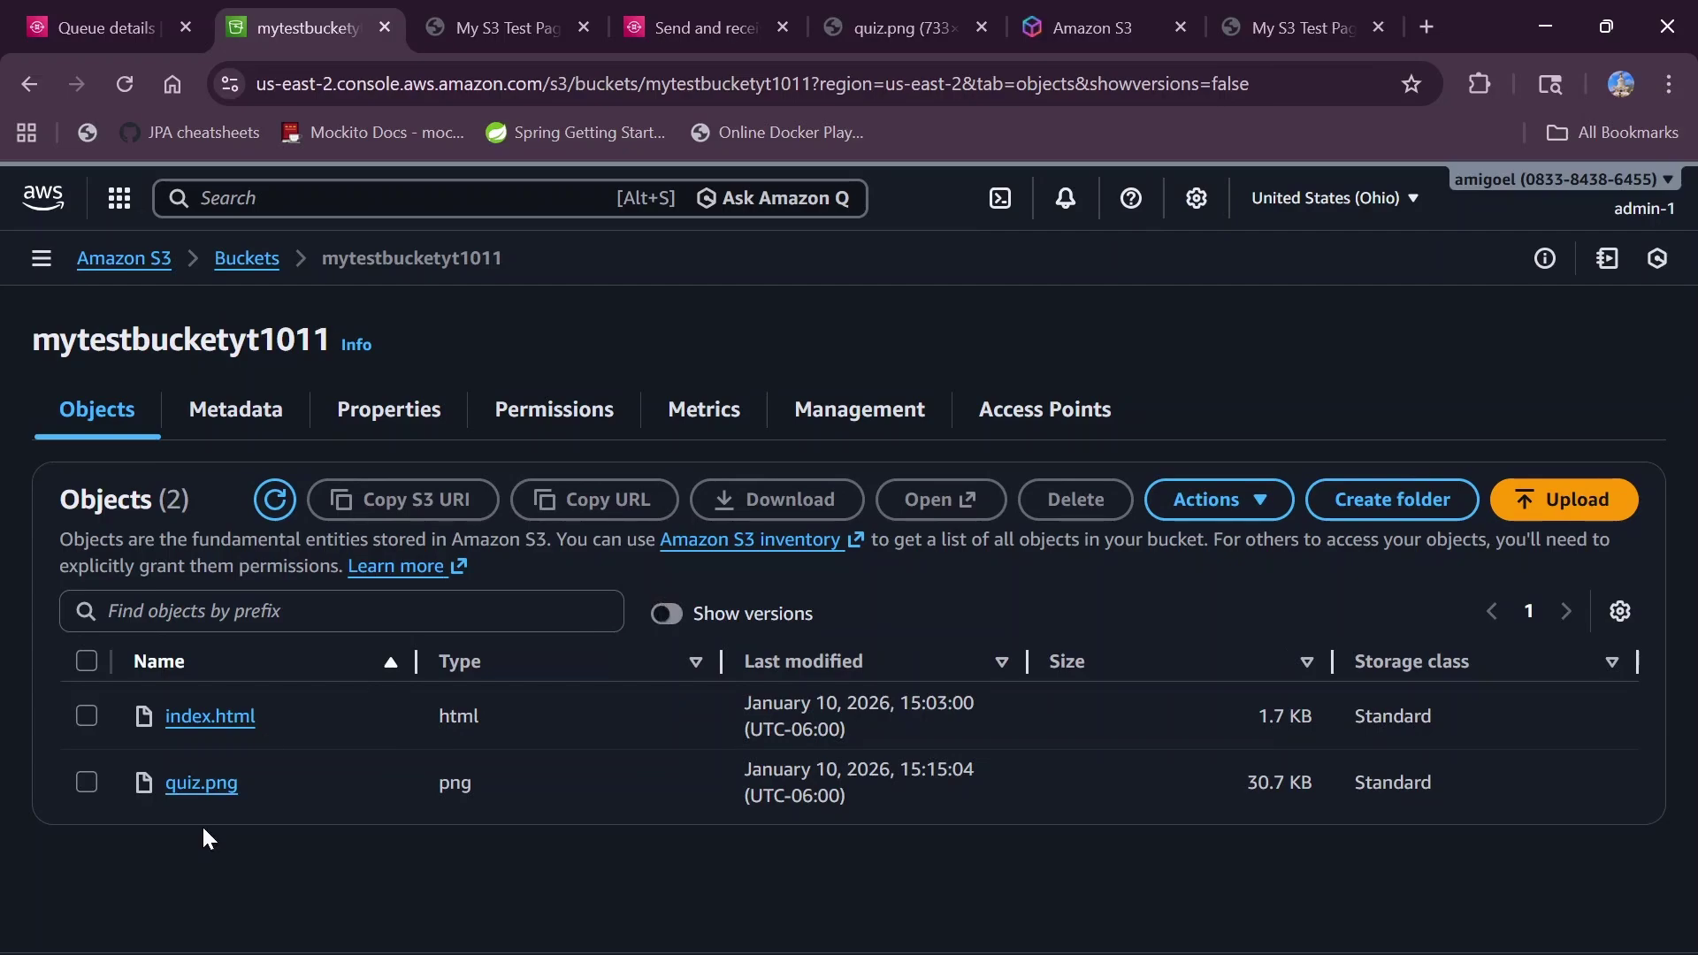
click(671, 612)
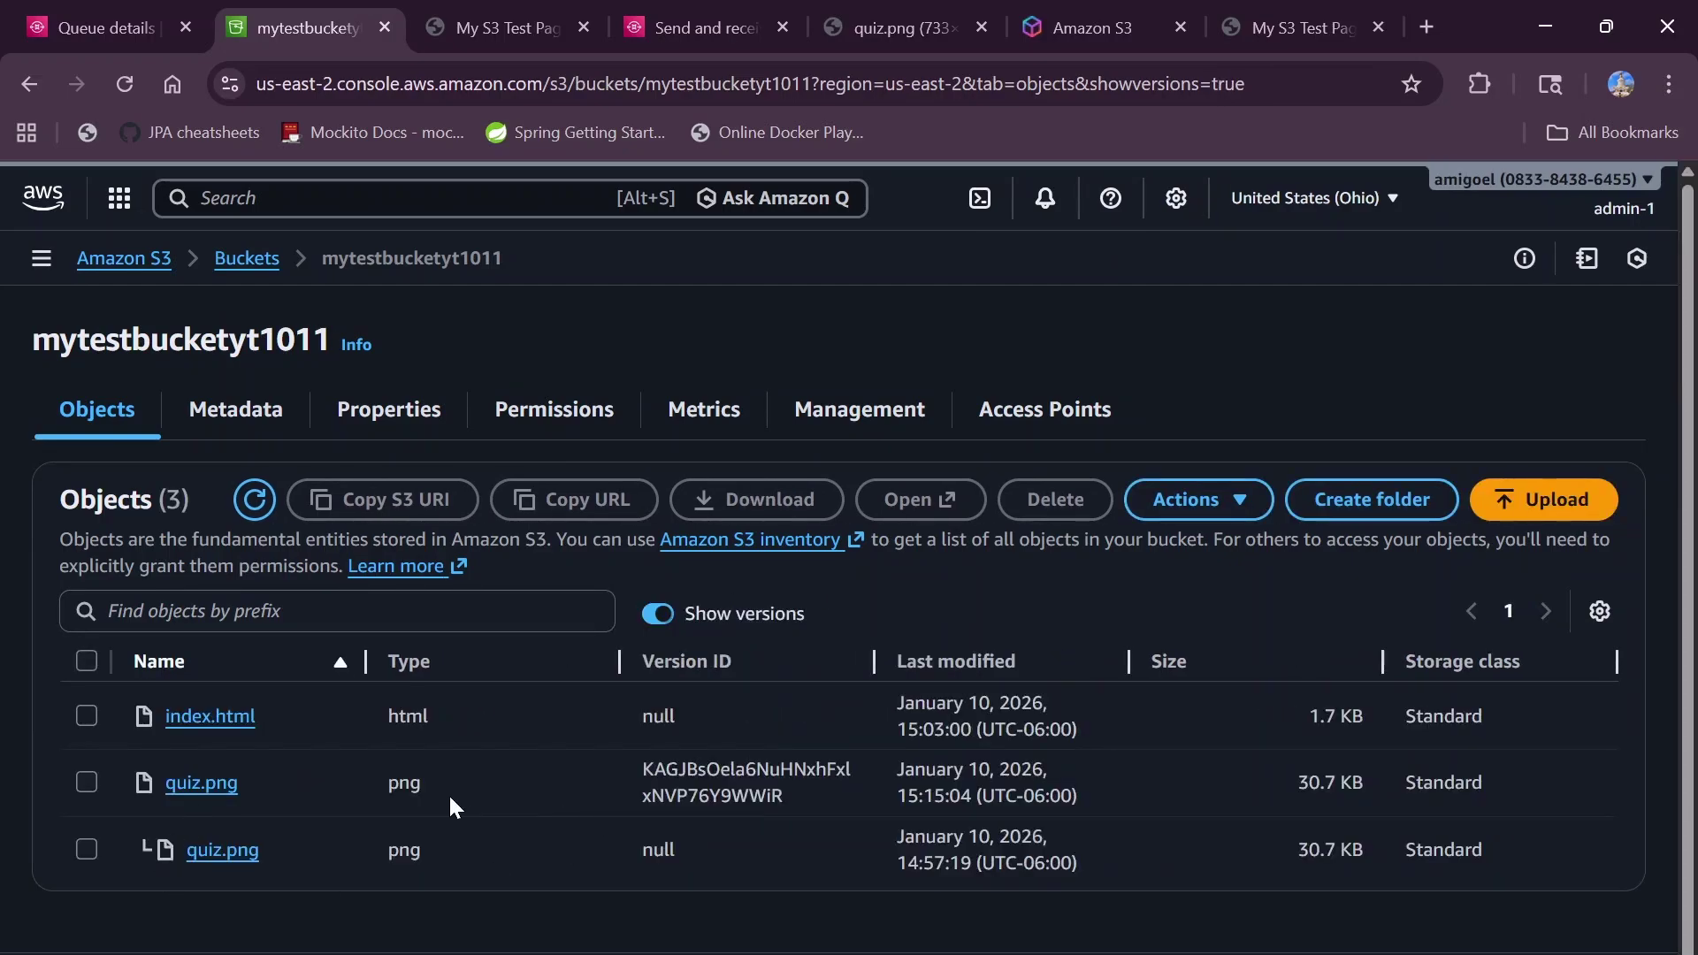
drag(800, 792, 633, 777)
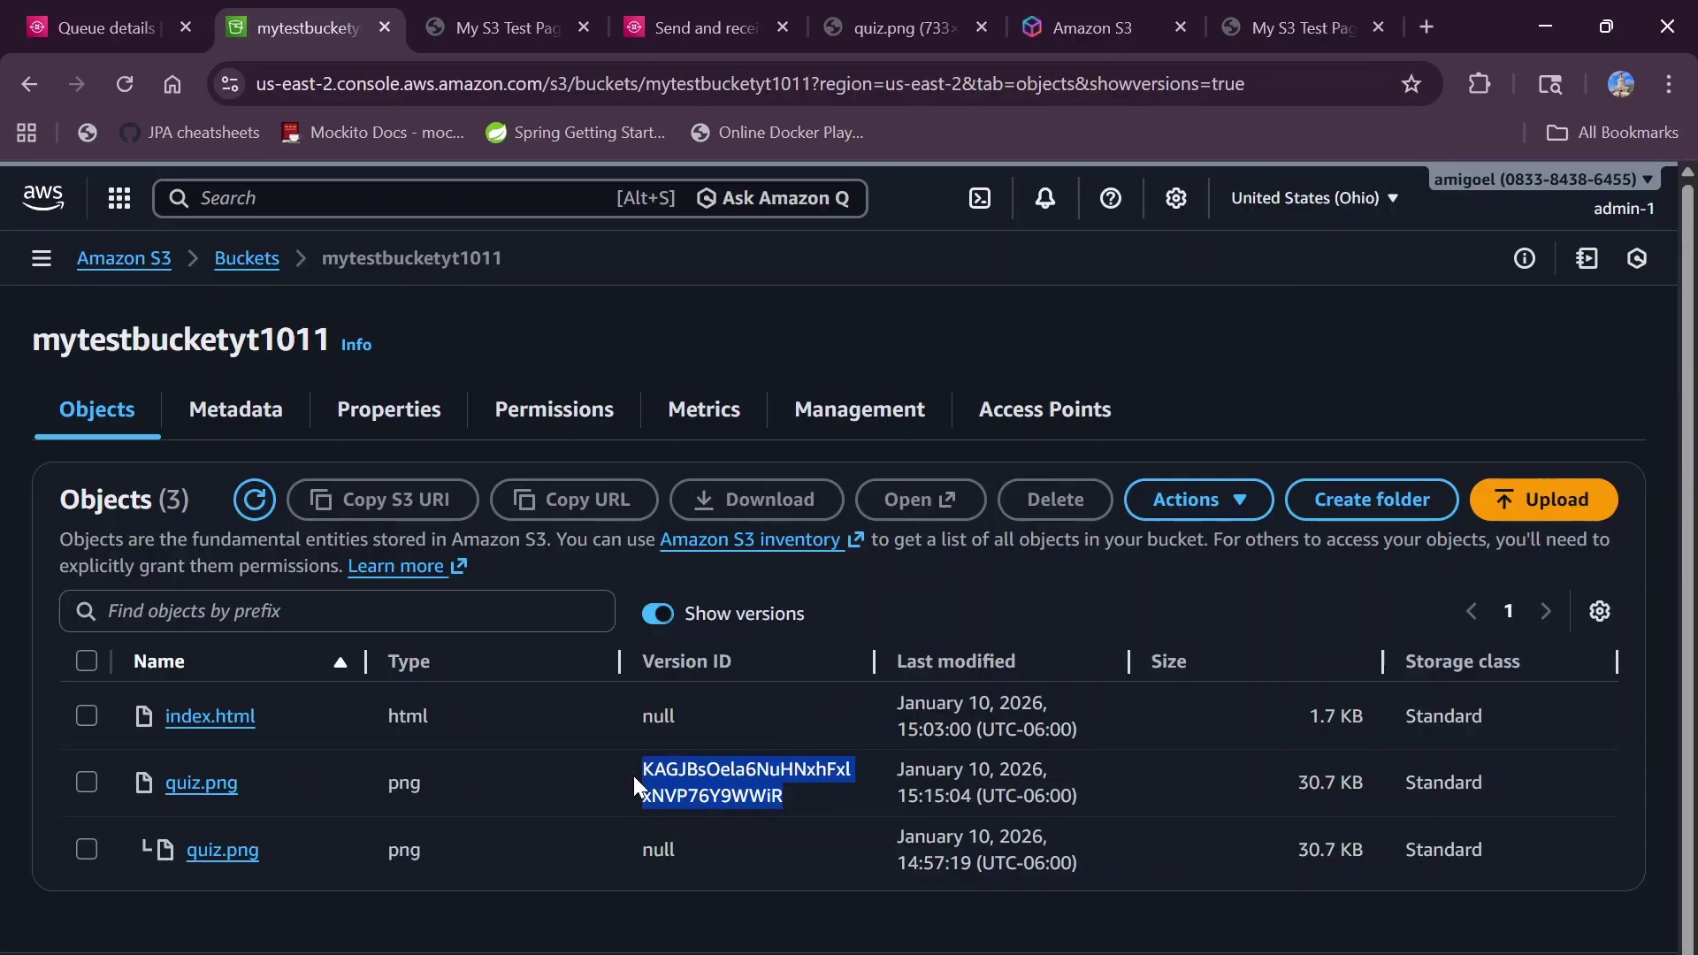
- Permanently delete the newest version of quiz.png, confirming with "permanently delete", and check the object list with versions hidden and shown
click(85, 782)
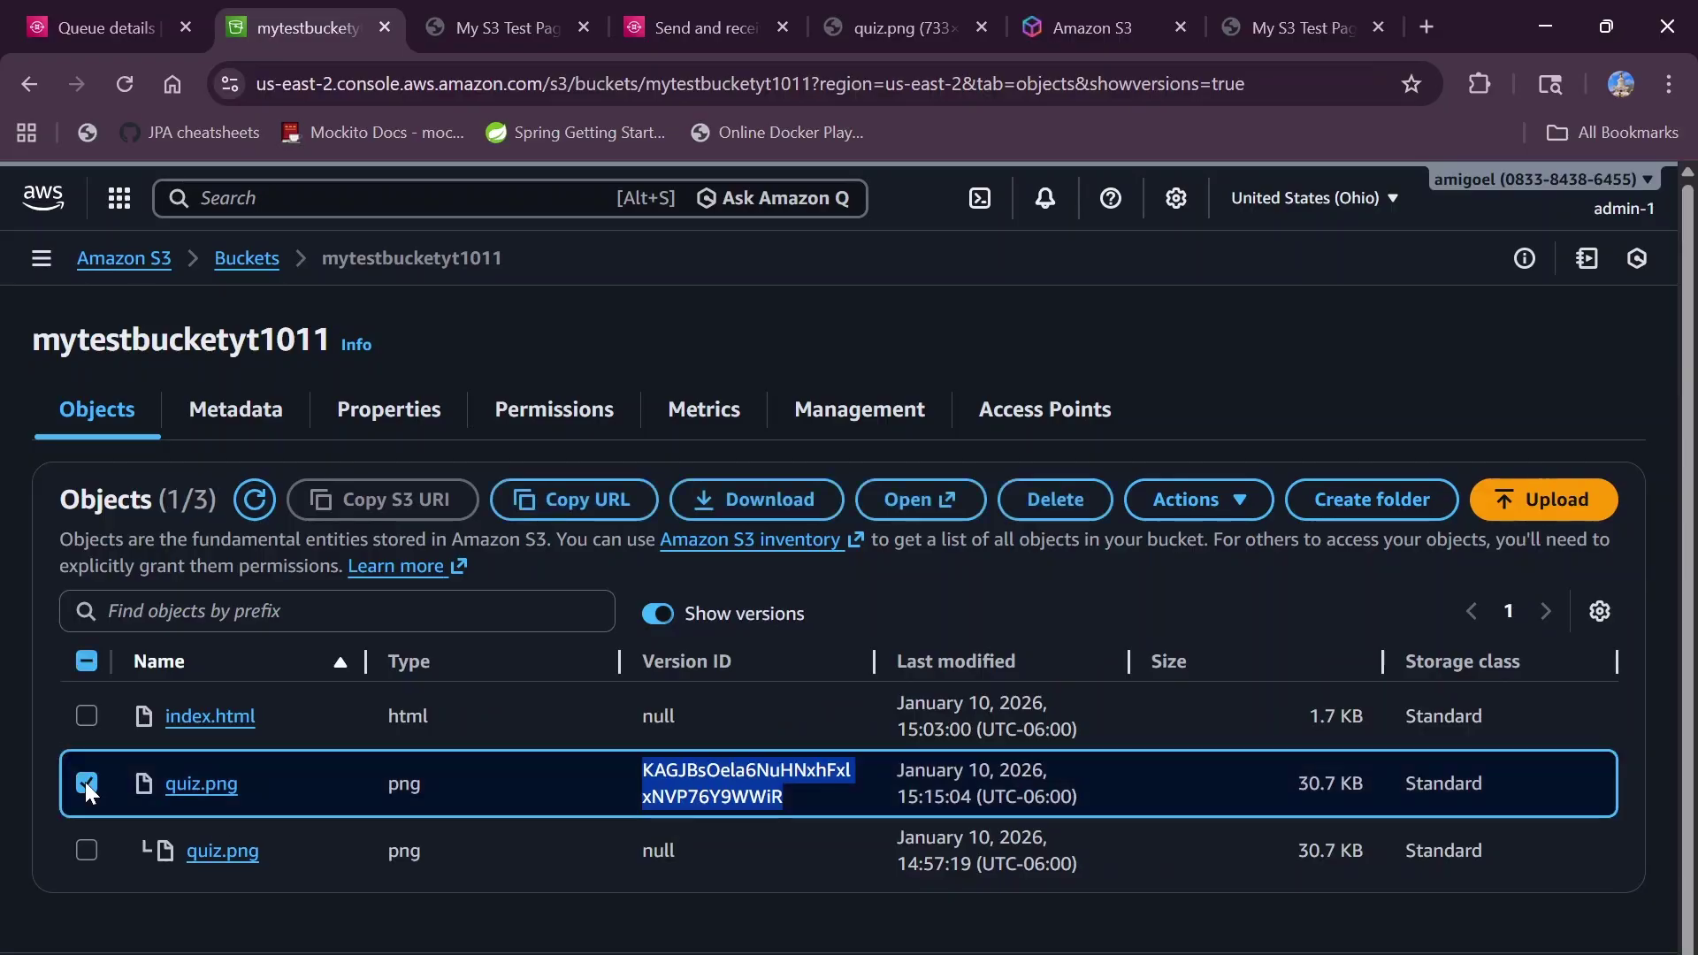
click(1055, 499)
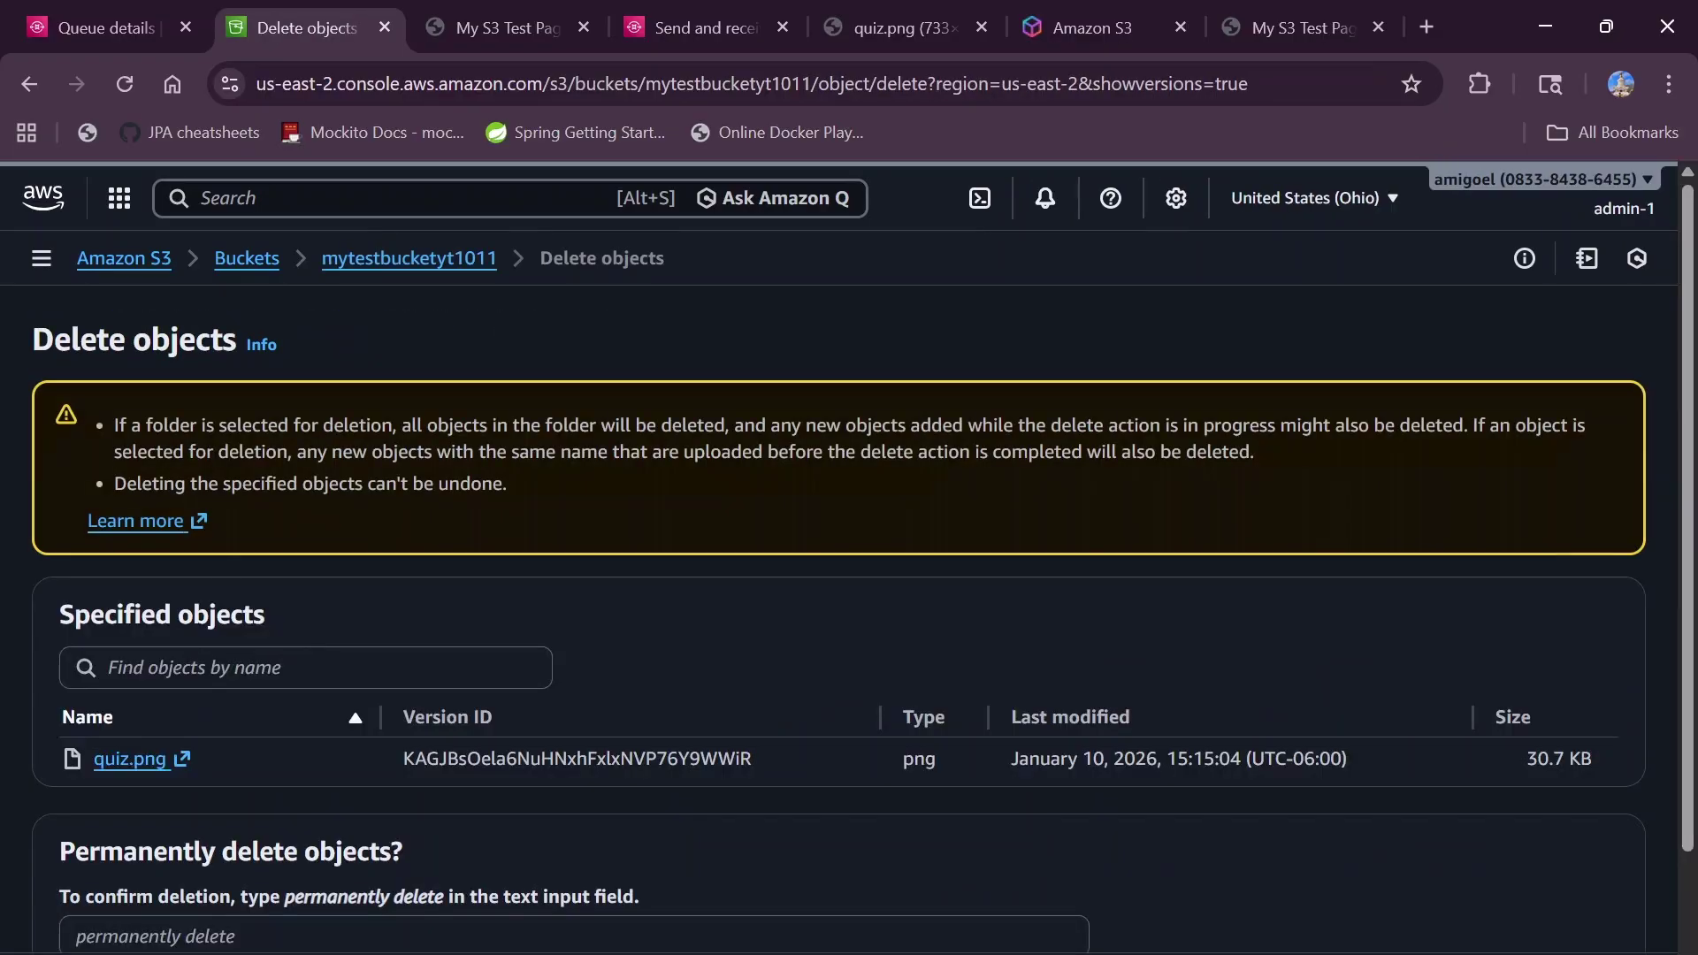
scroll(284, 743, down, 2)
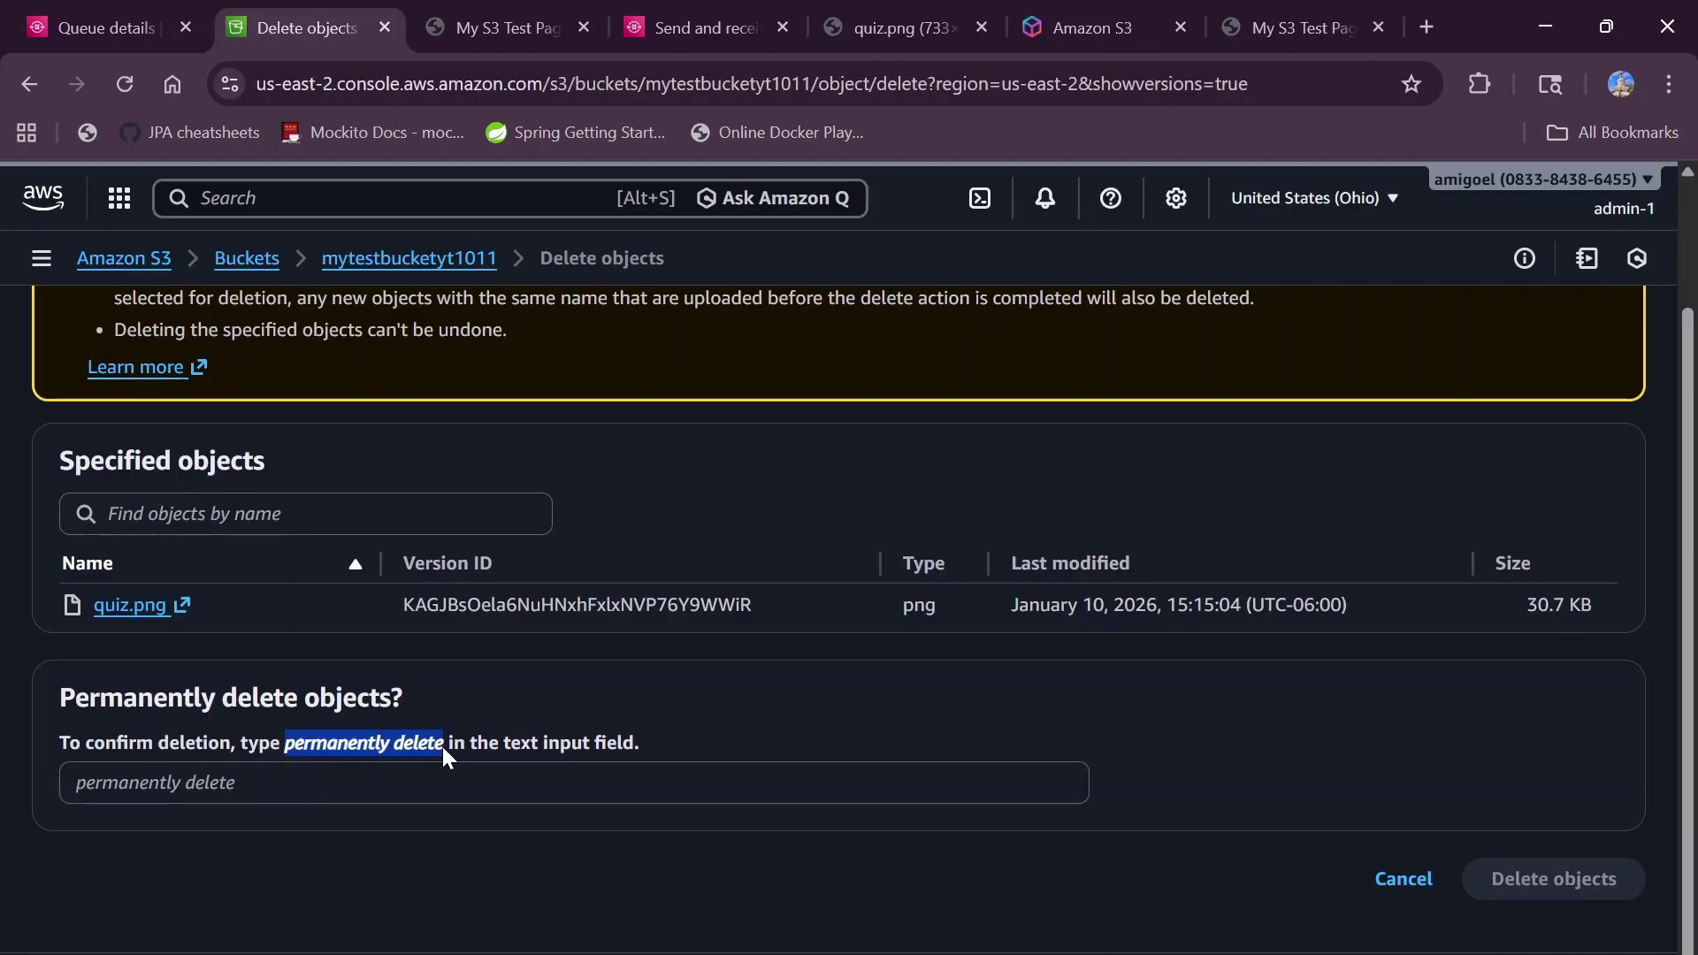
click(279, 799)
text(permanently delete)
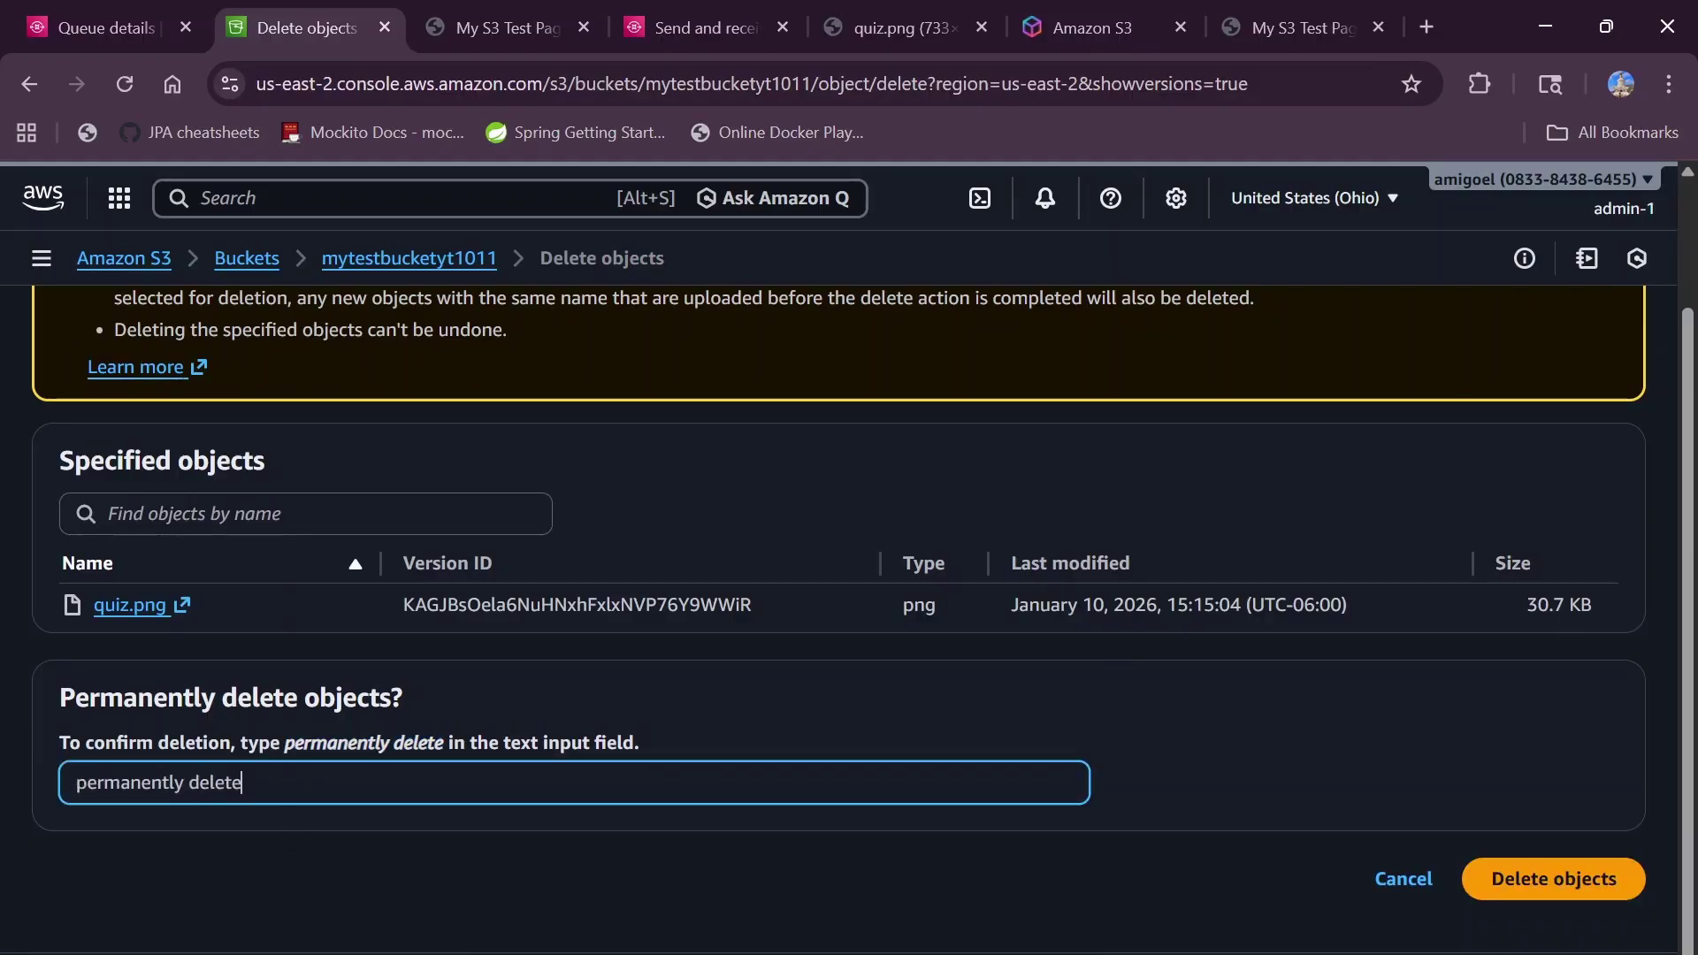
click(1510, 878)
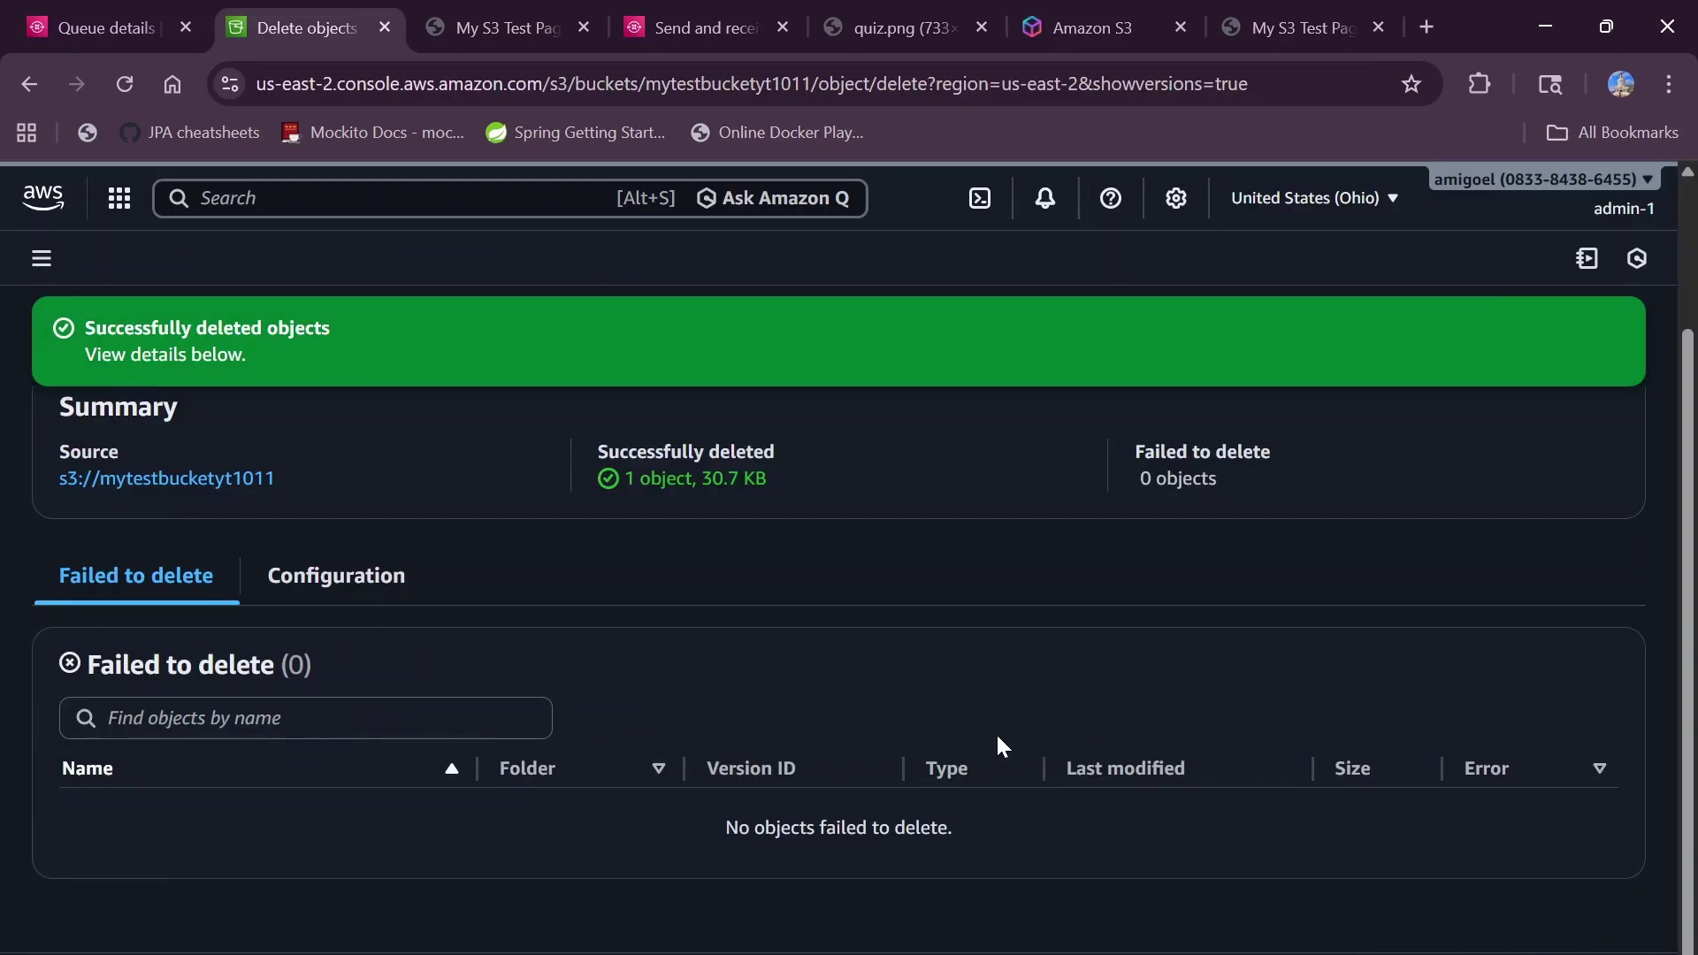
scroll(1519, 398, up, 2)
click(1592, 423)
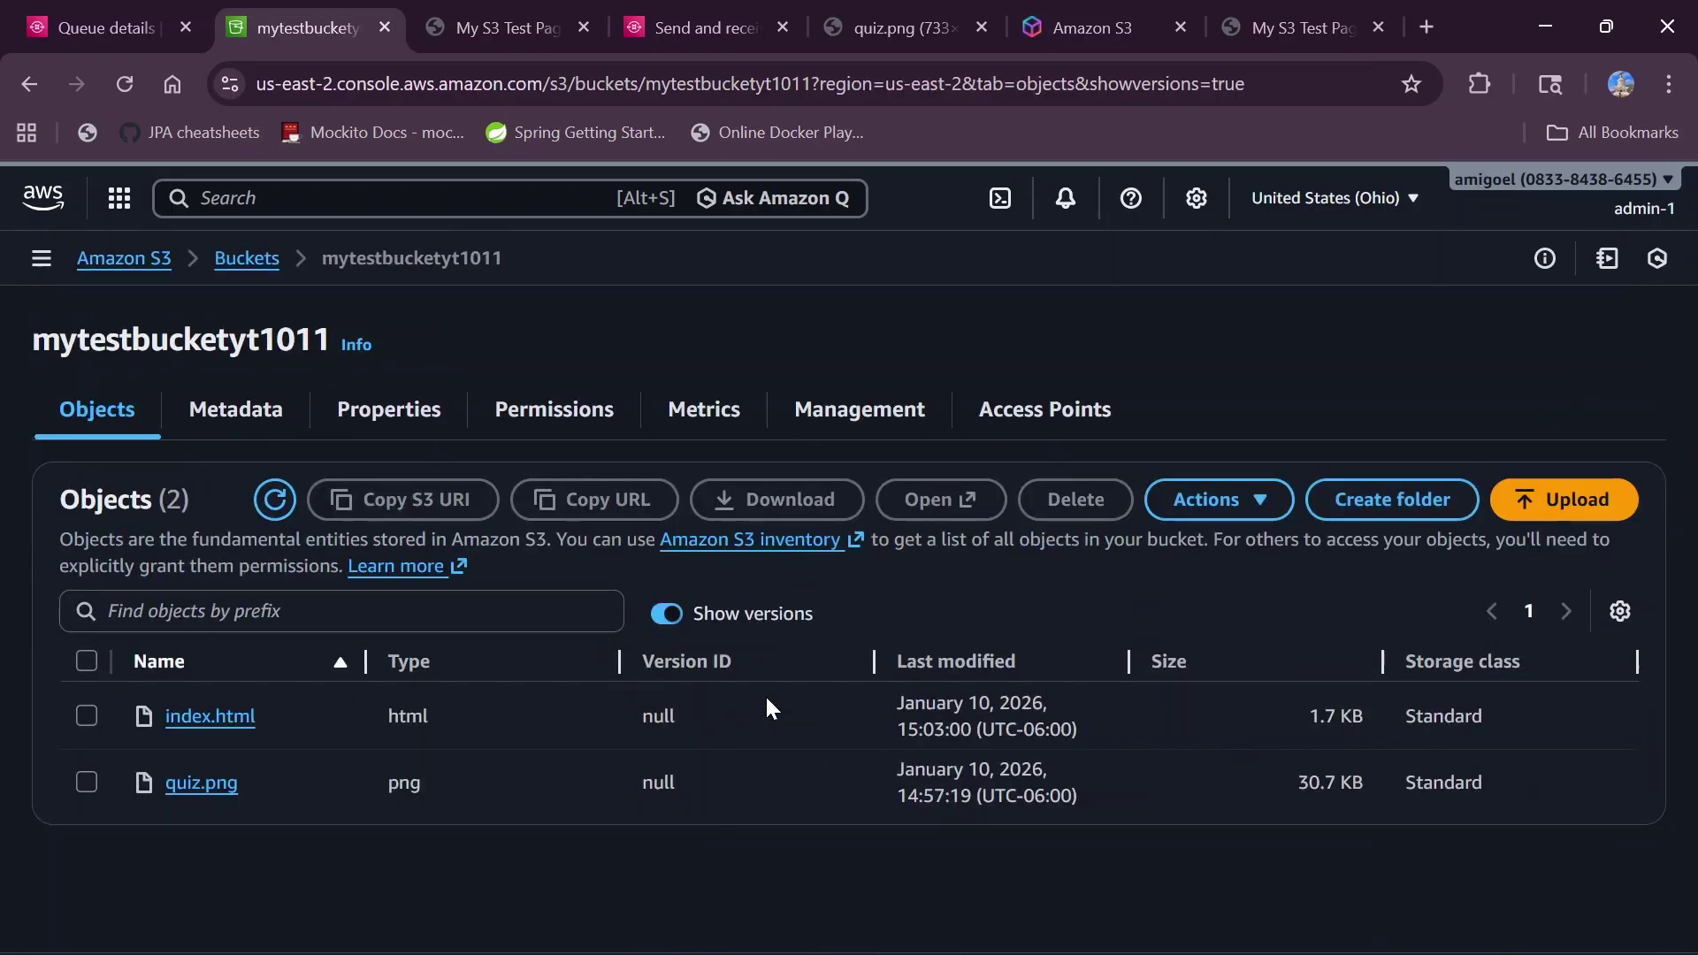
click(667, 618)
click(667, 616)
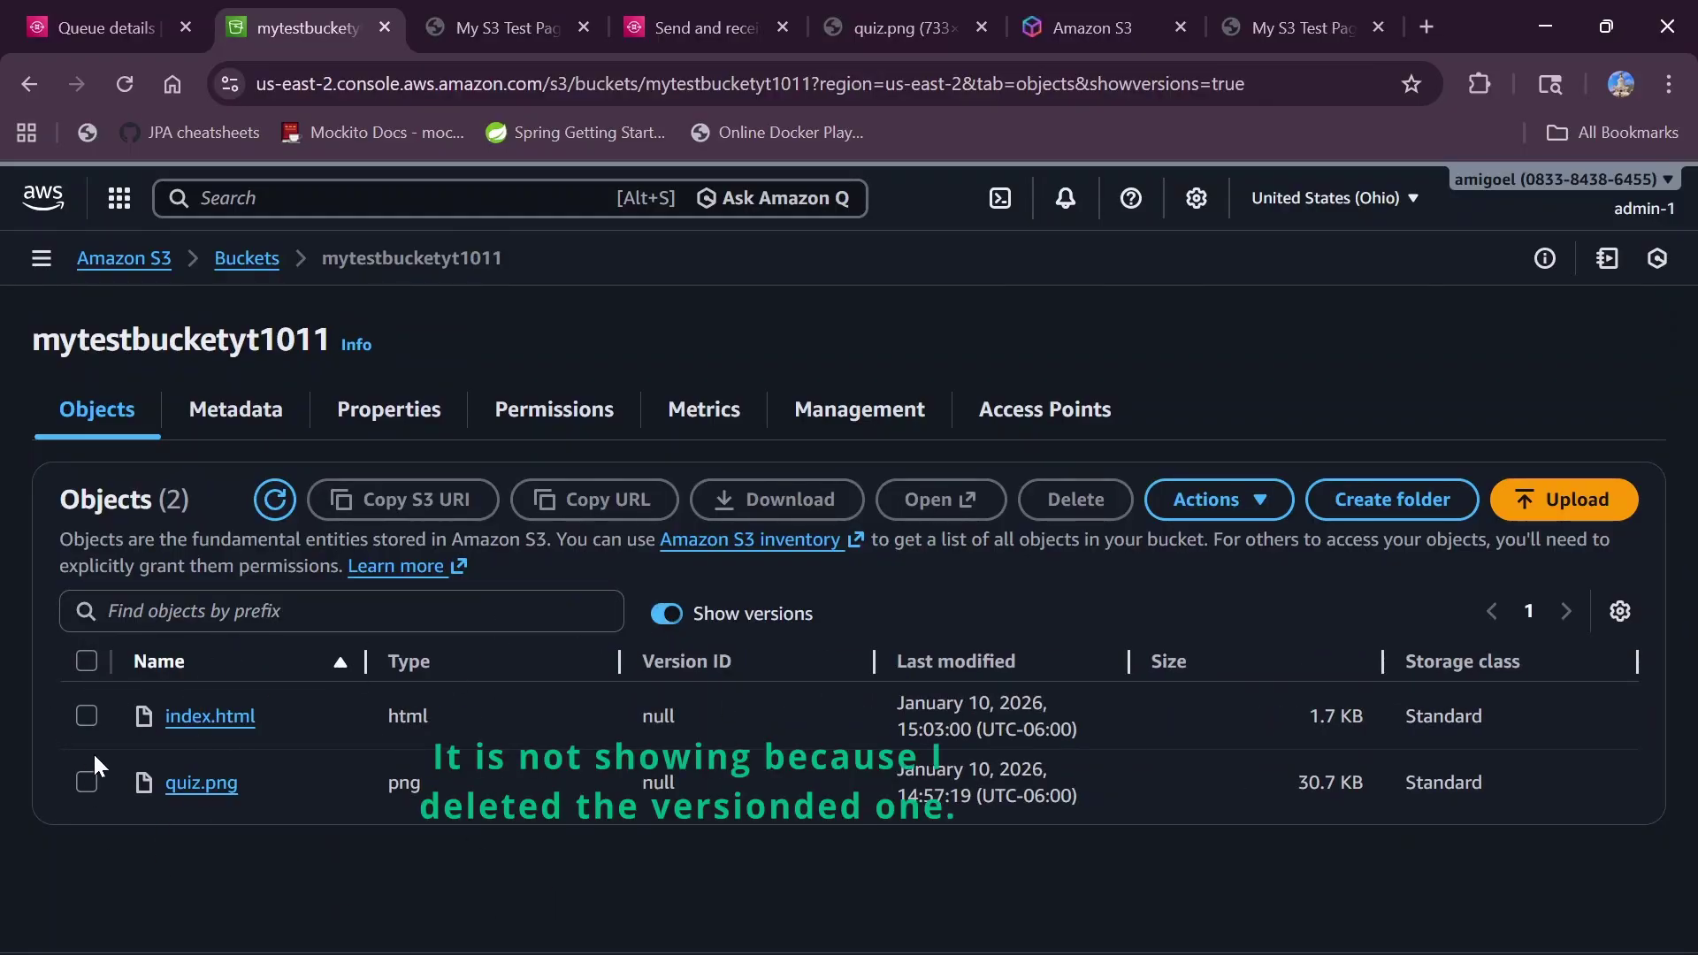
- Permanently delete the remaining null version of quiz.png, confirming with "permanently delete", and recheck the list with versions hidden and shown
click(86, 782)
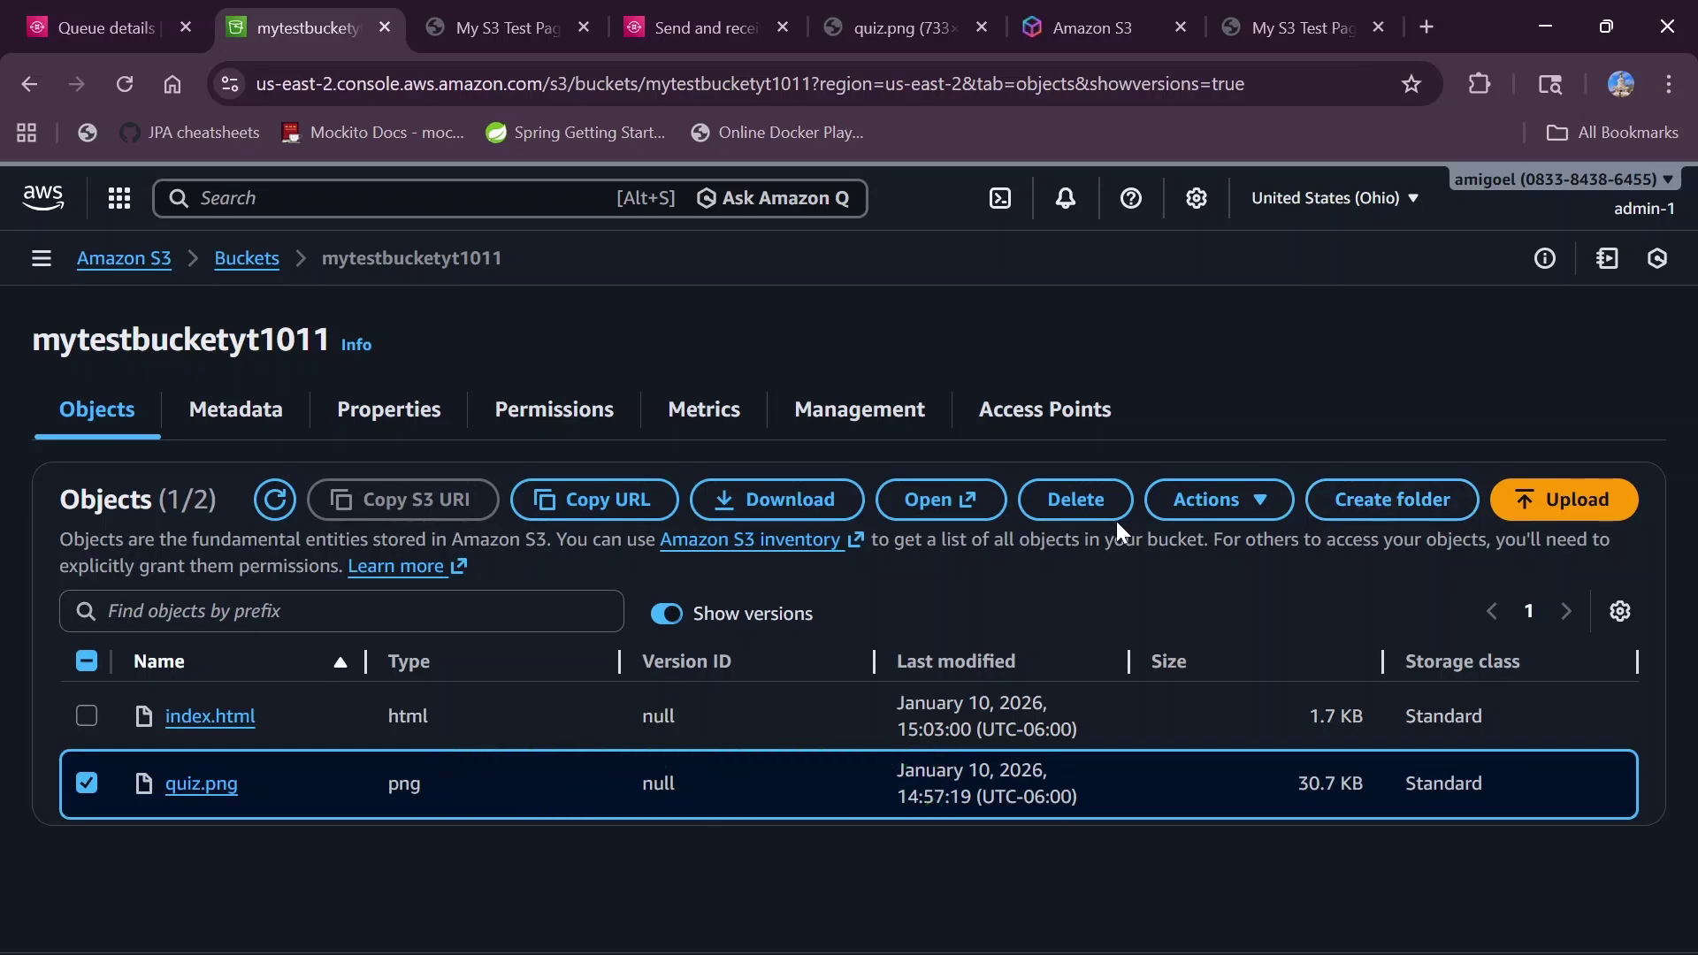
click(1052, 501)
scroll(299, 786, down, 2)
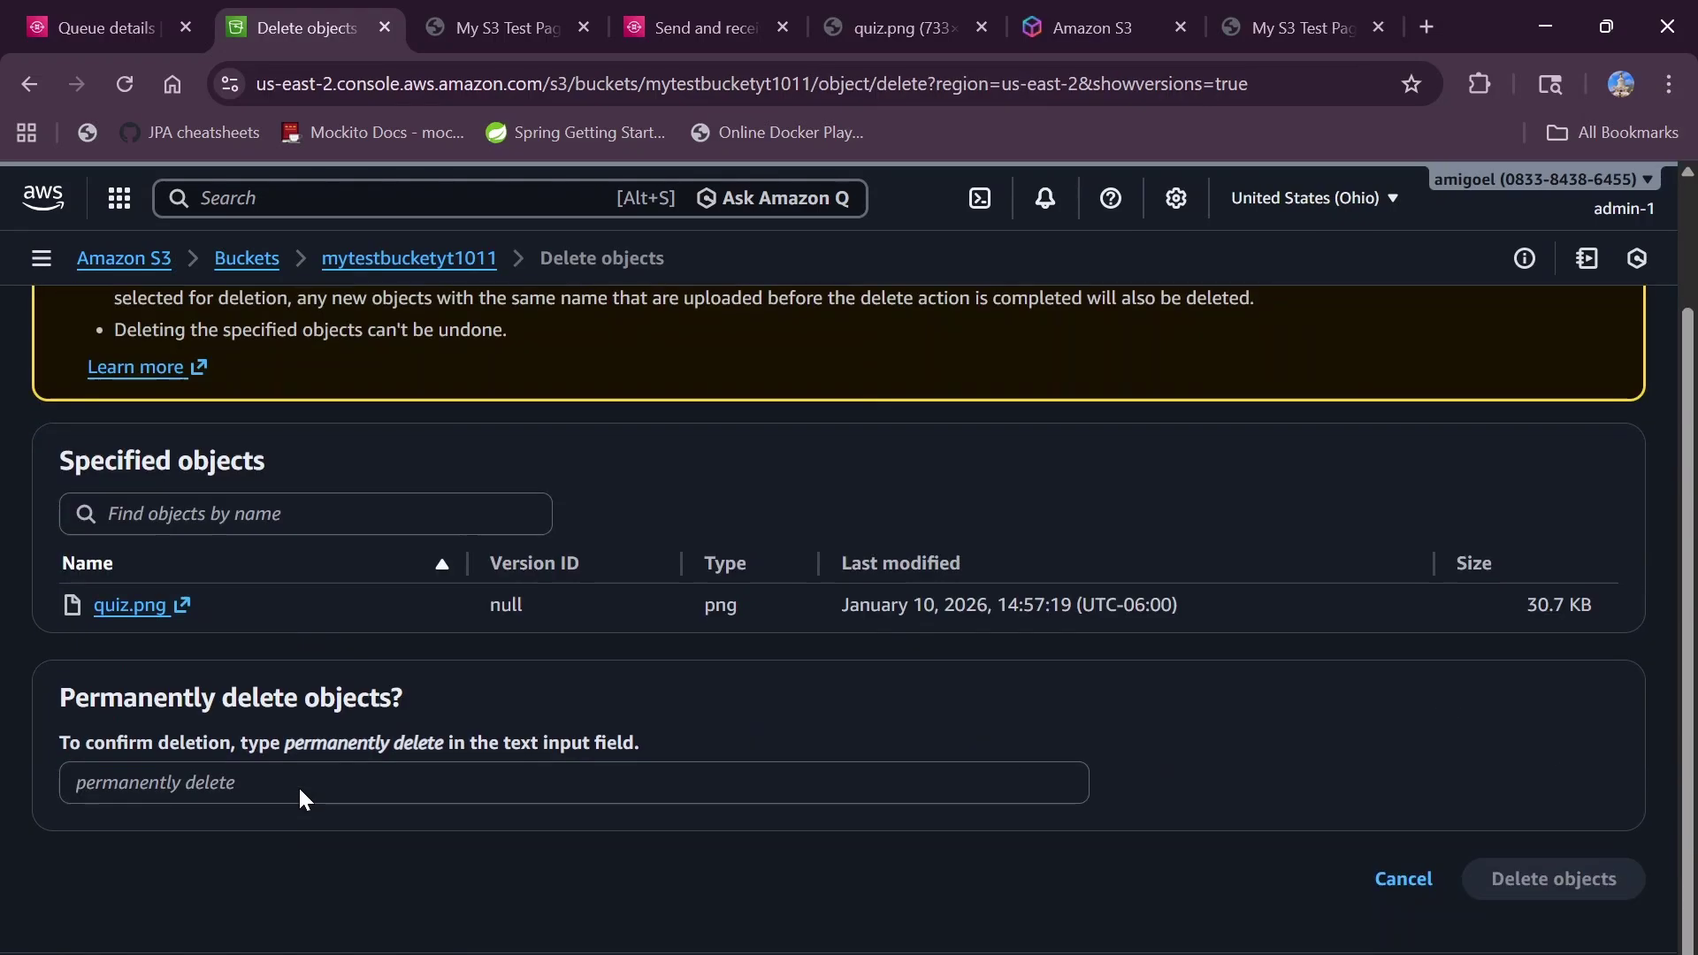
click(299, 786)
text(permanently delete)
click(1539, 880)
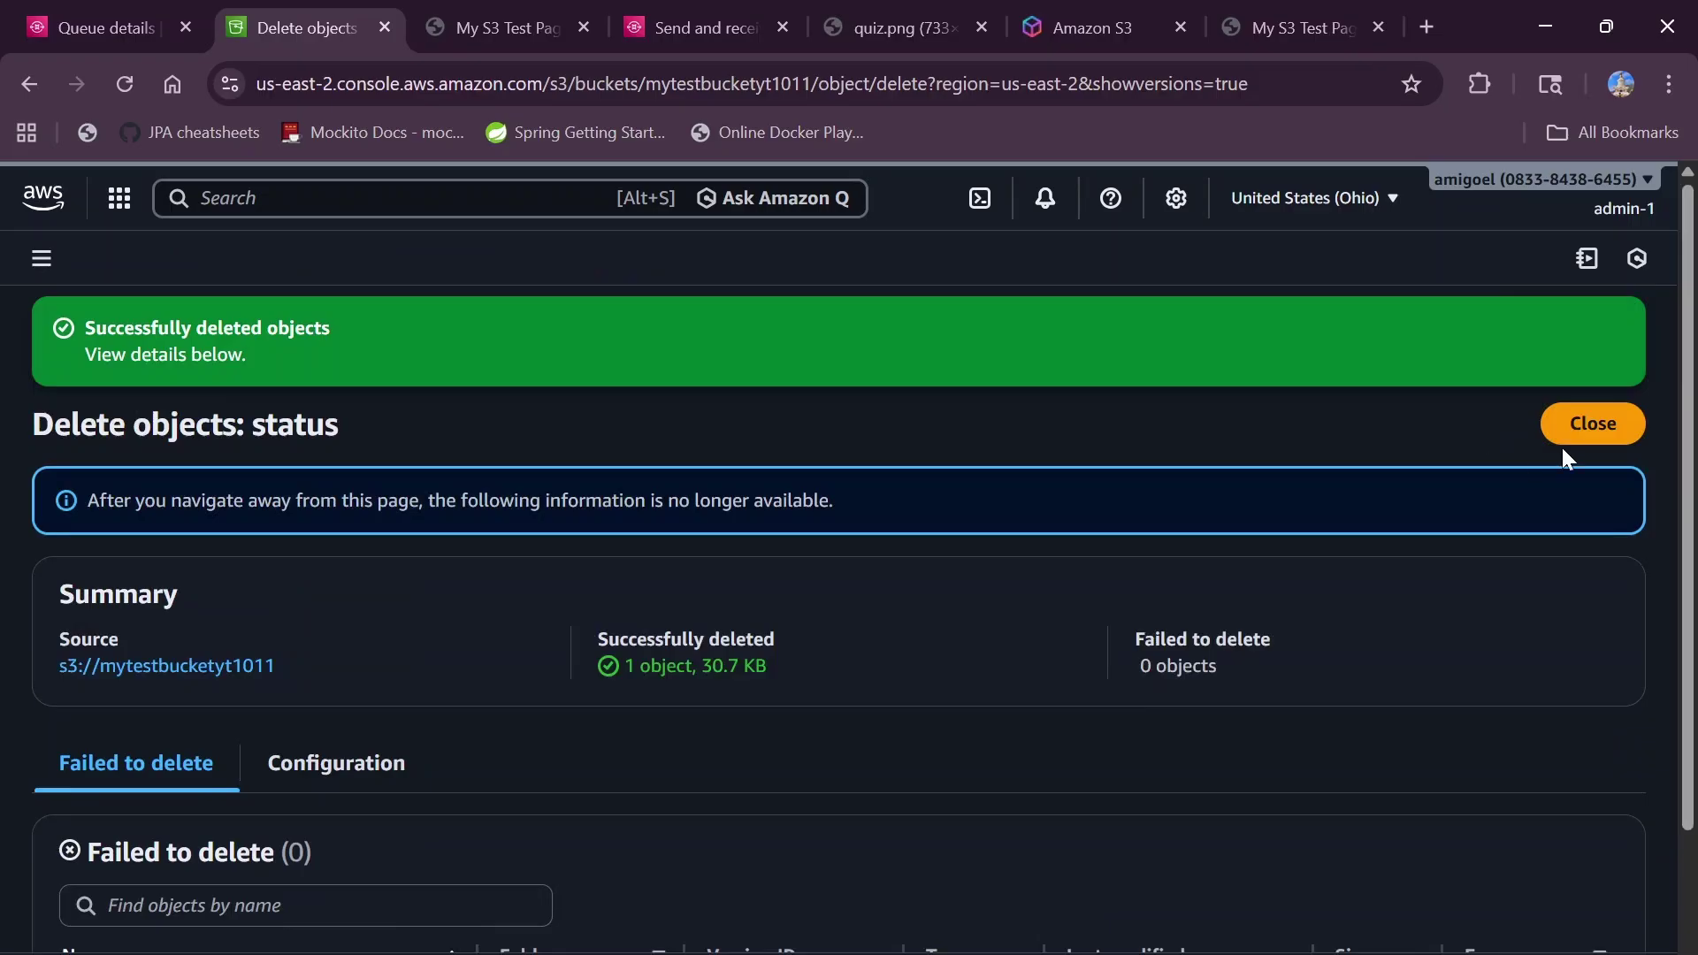
click(1583, 442)
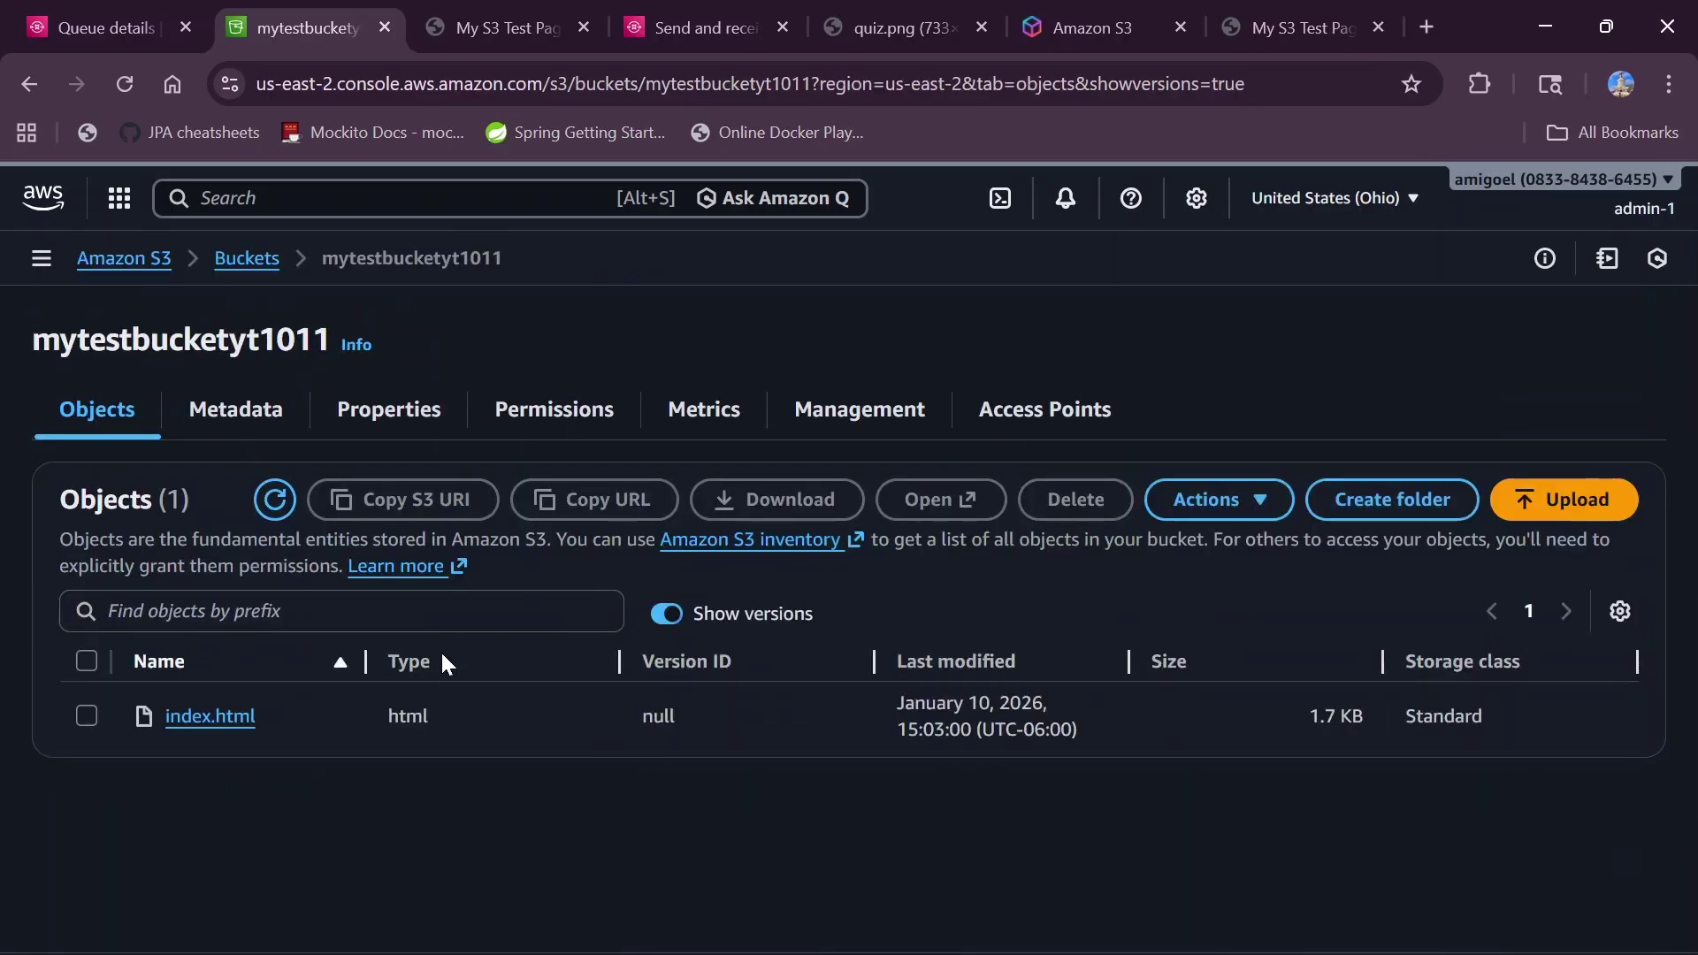
click(667, 613)
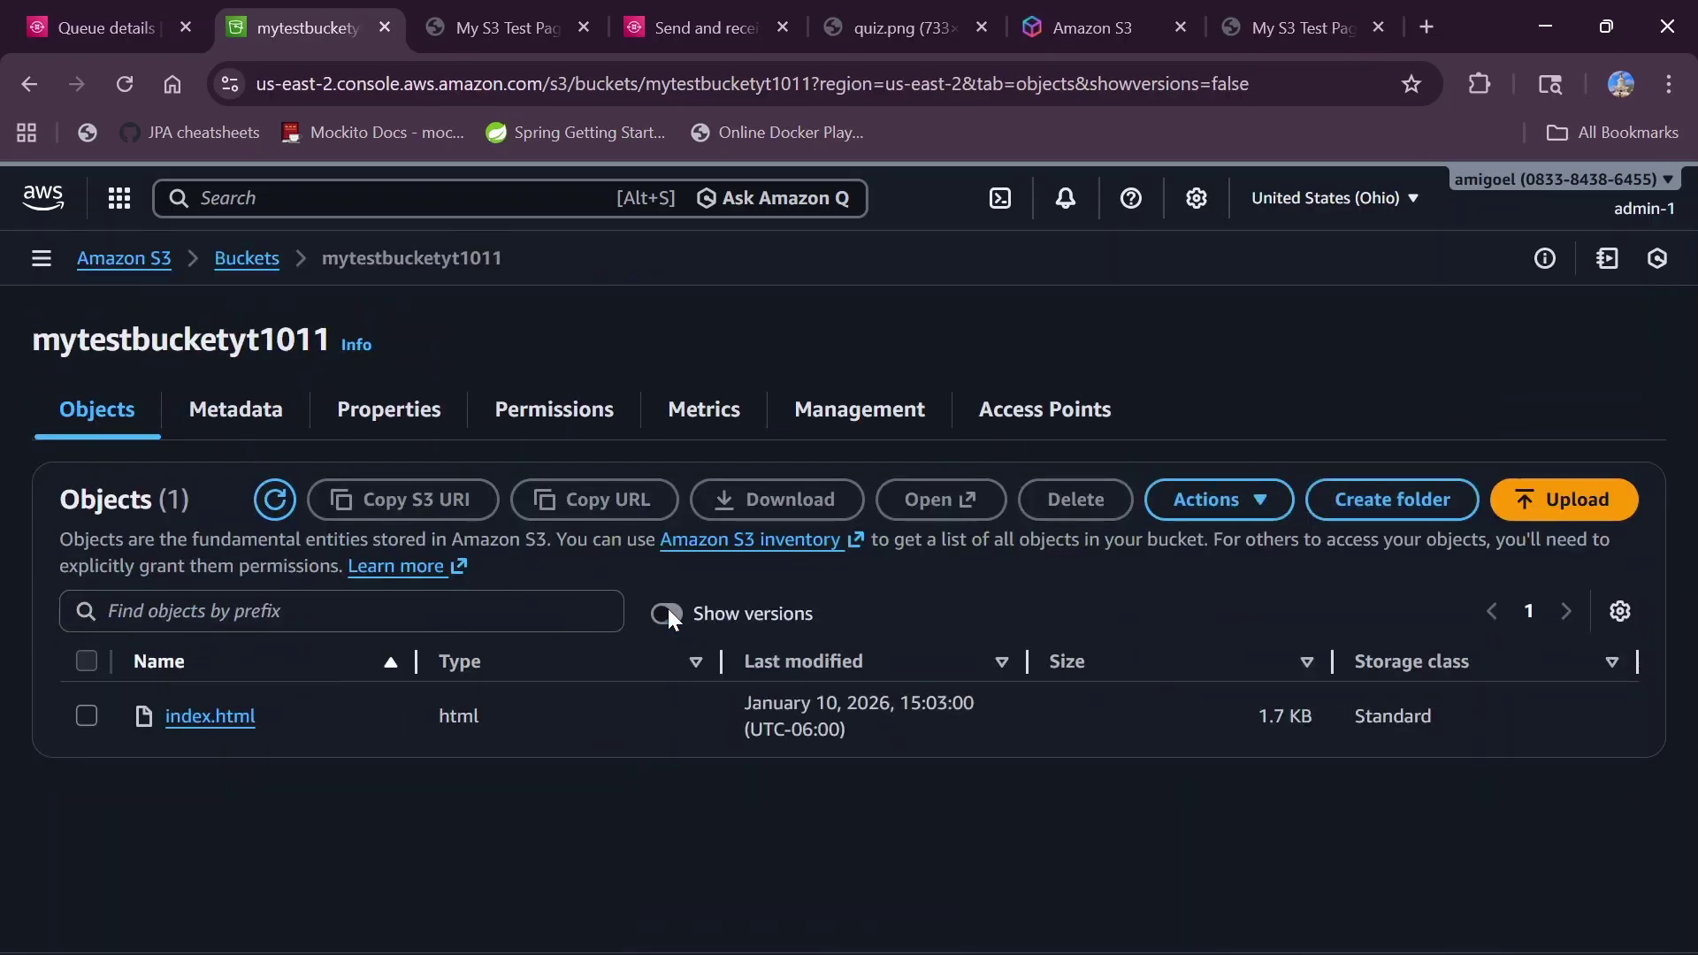
click(663, 614)
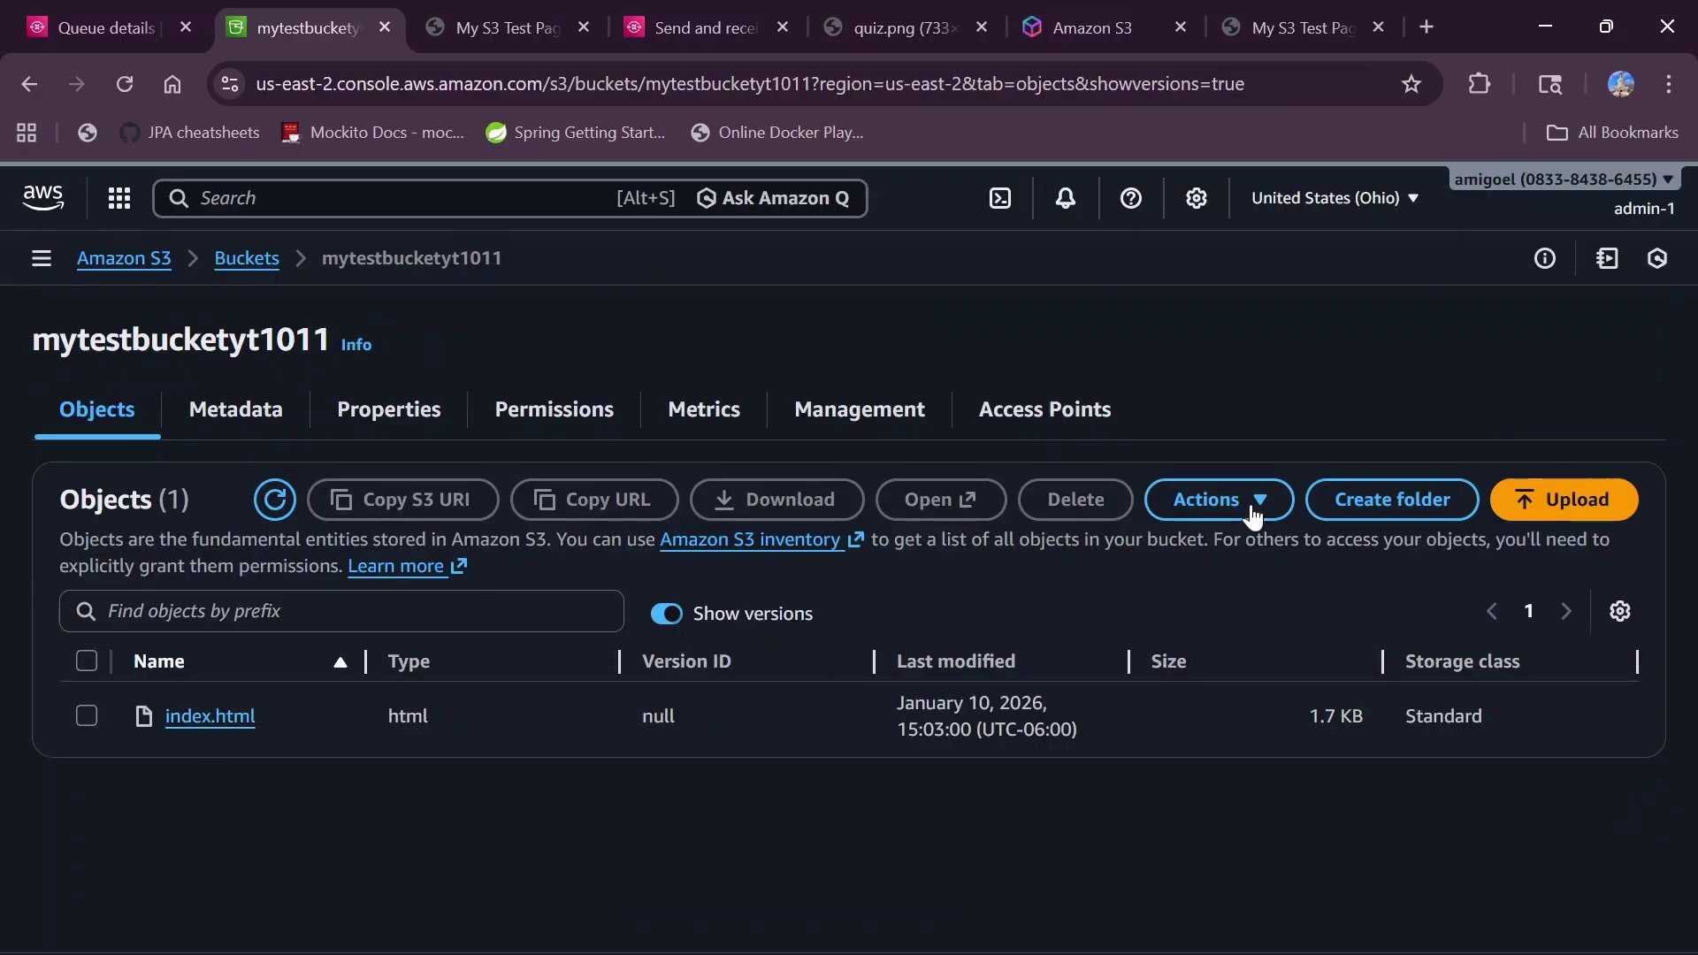
- Upload the quiz image from the s3-tuts folder to mytestbucketyt1011 once more and go back to the bucket's object list
click(1568, 501)
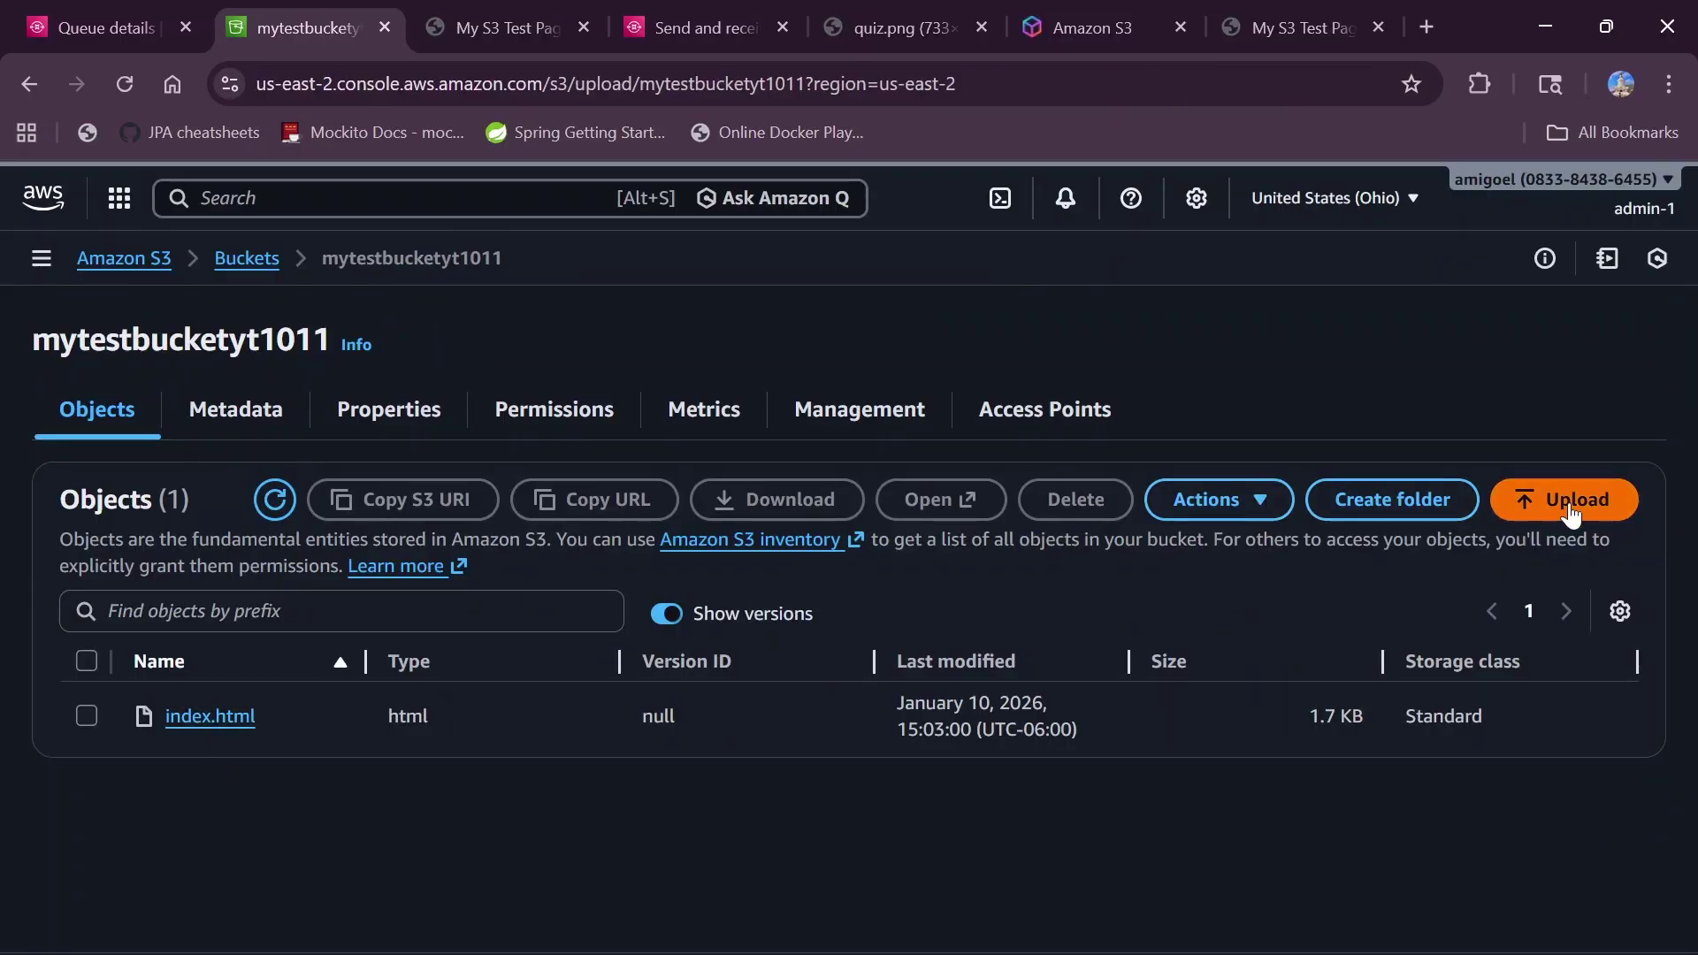
scroll(341, 612, down, 4)
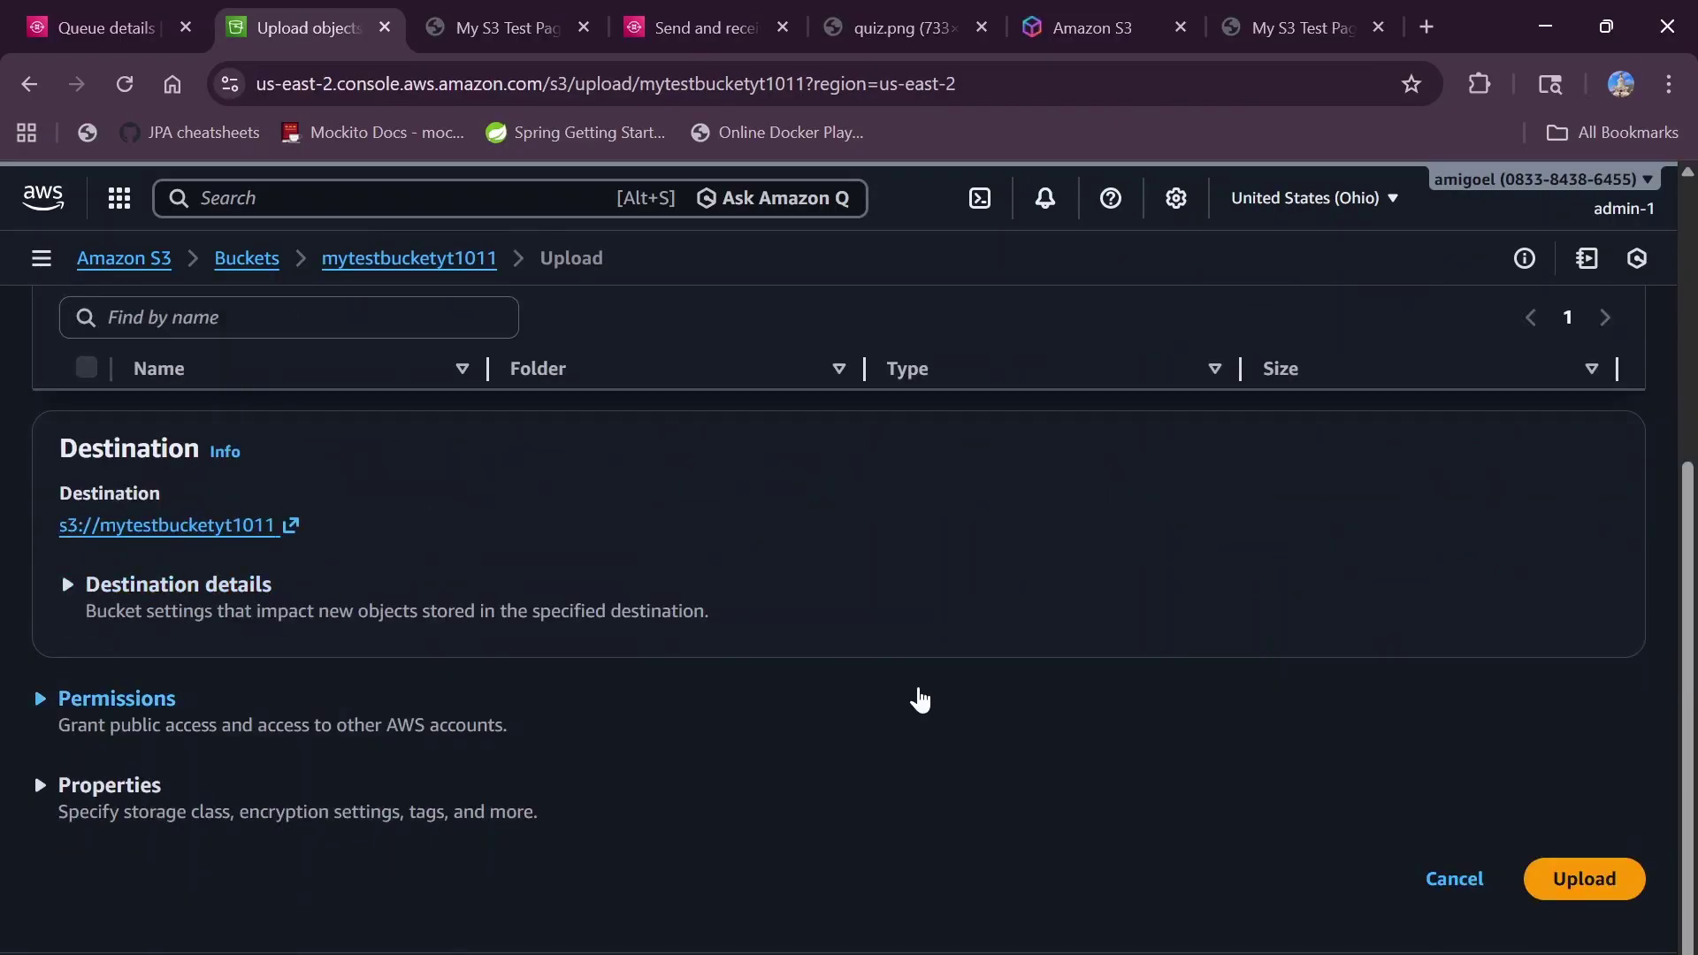
click(1584, 881)
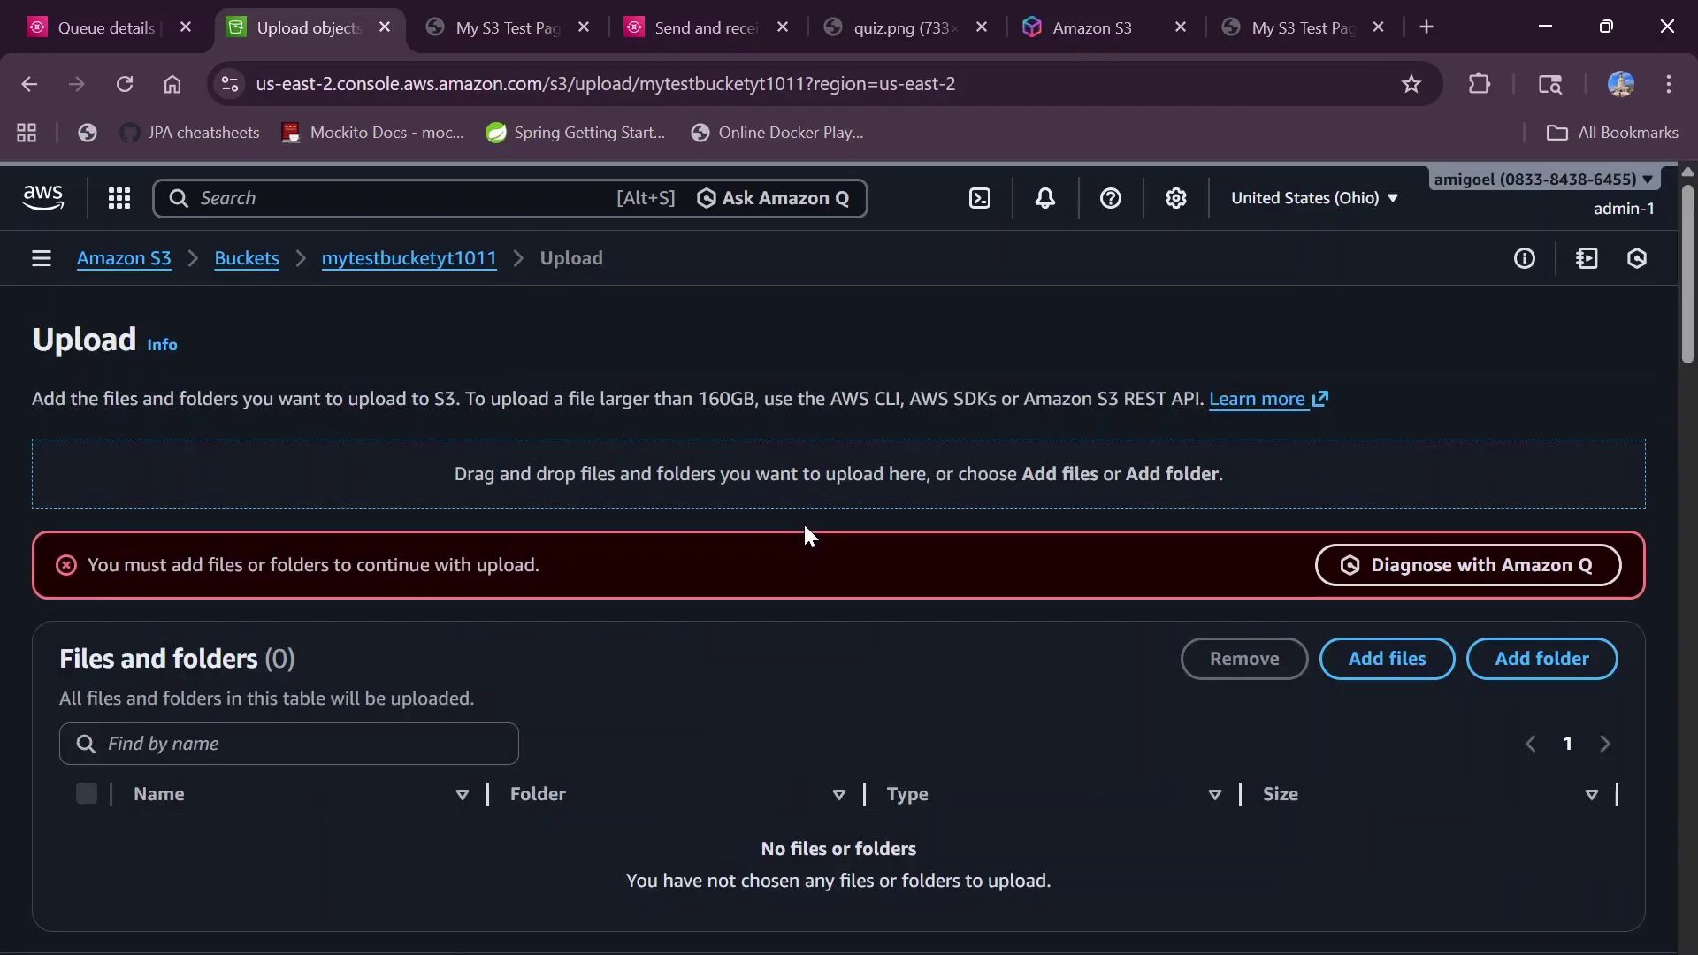
click(1418, 664)
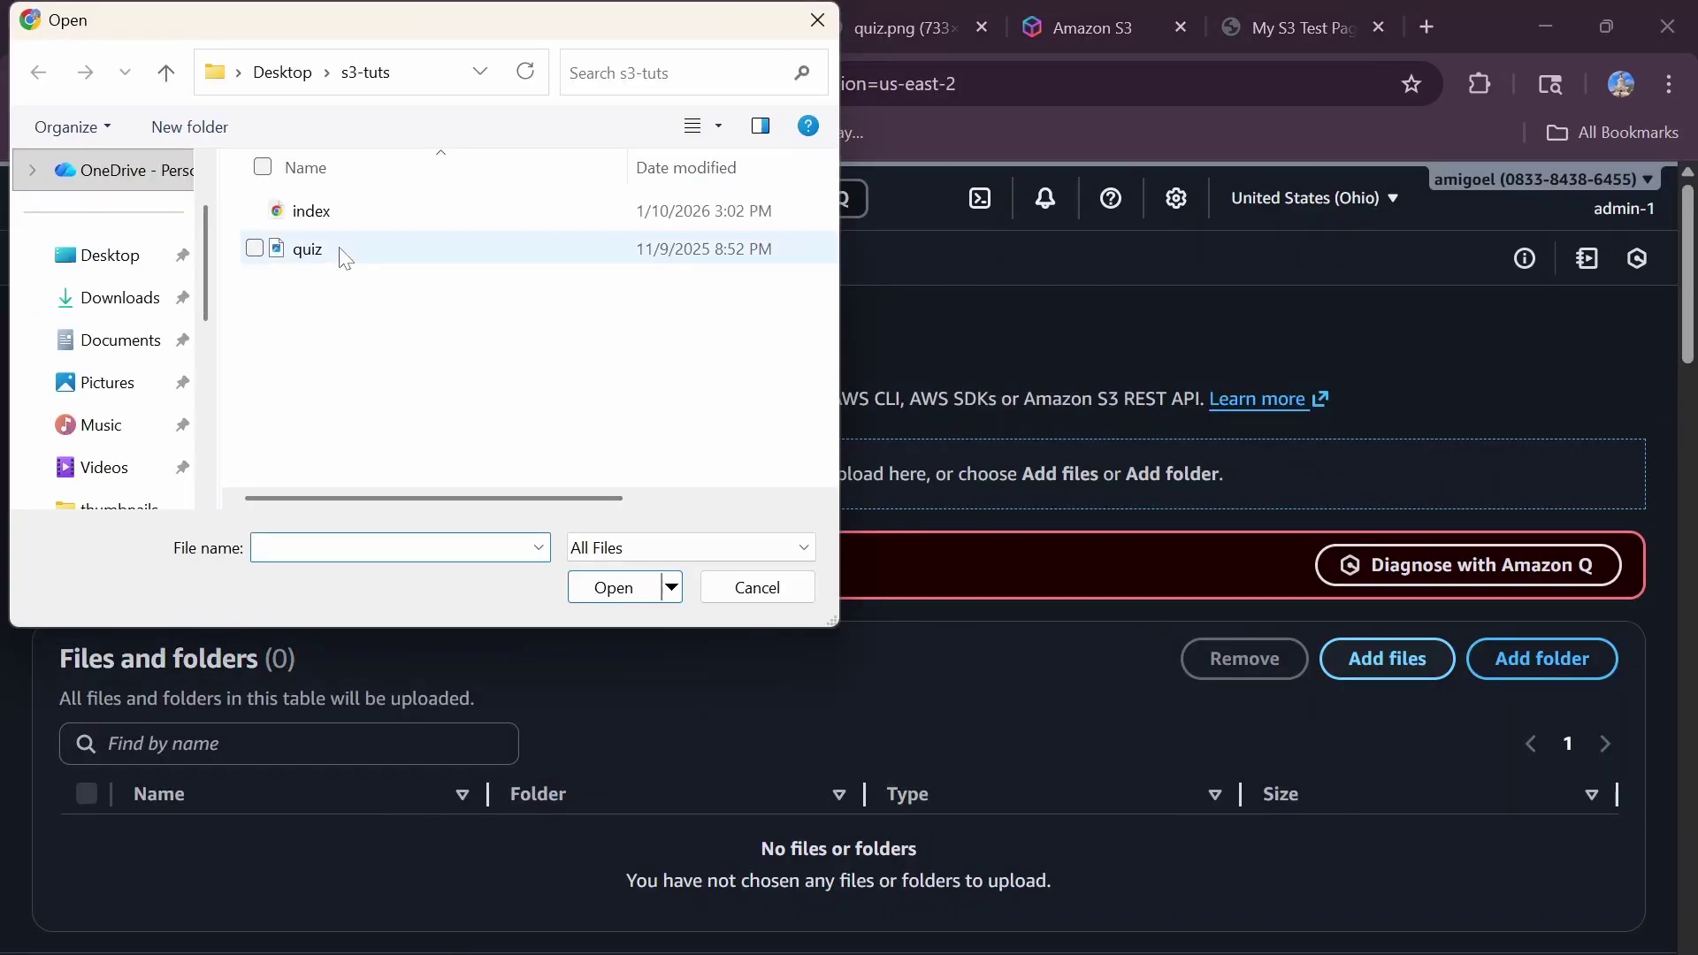
click(345, 257)
click(610, 588)
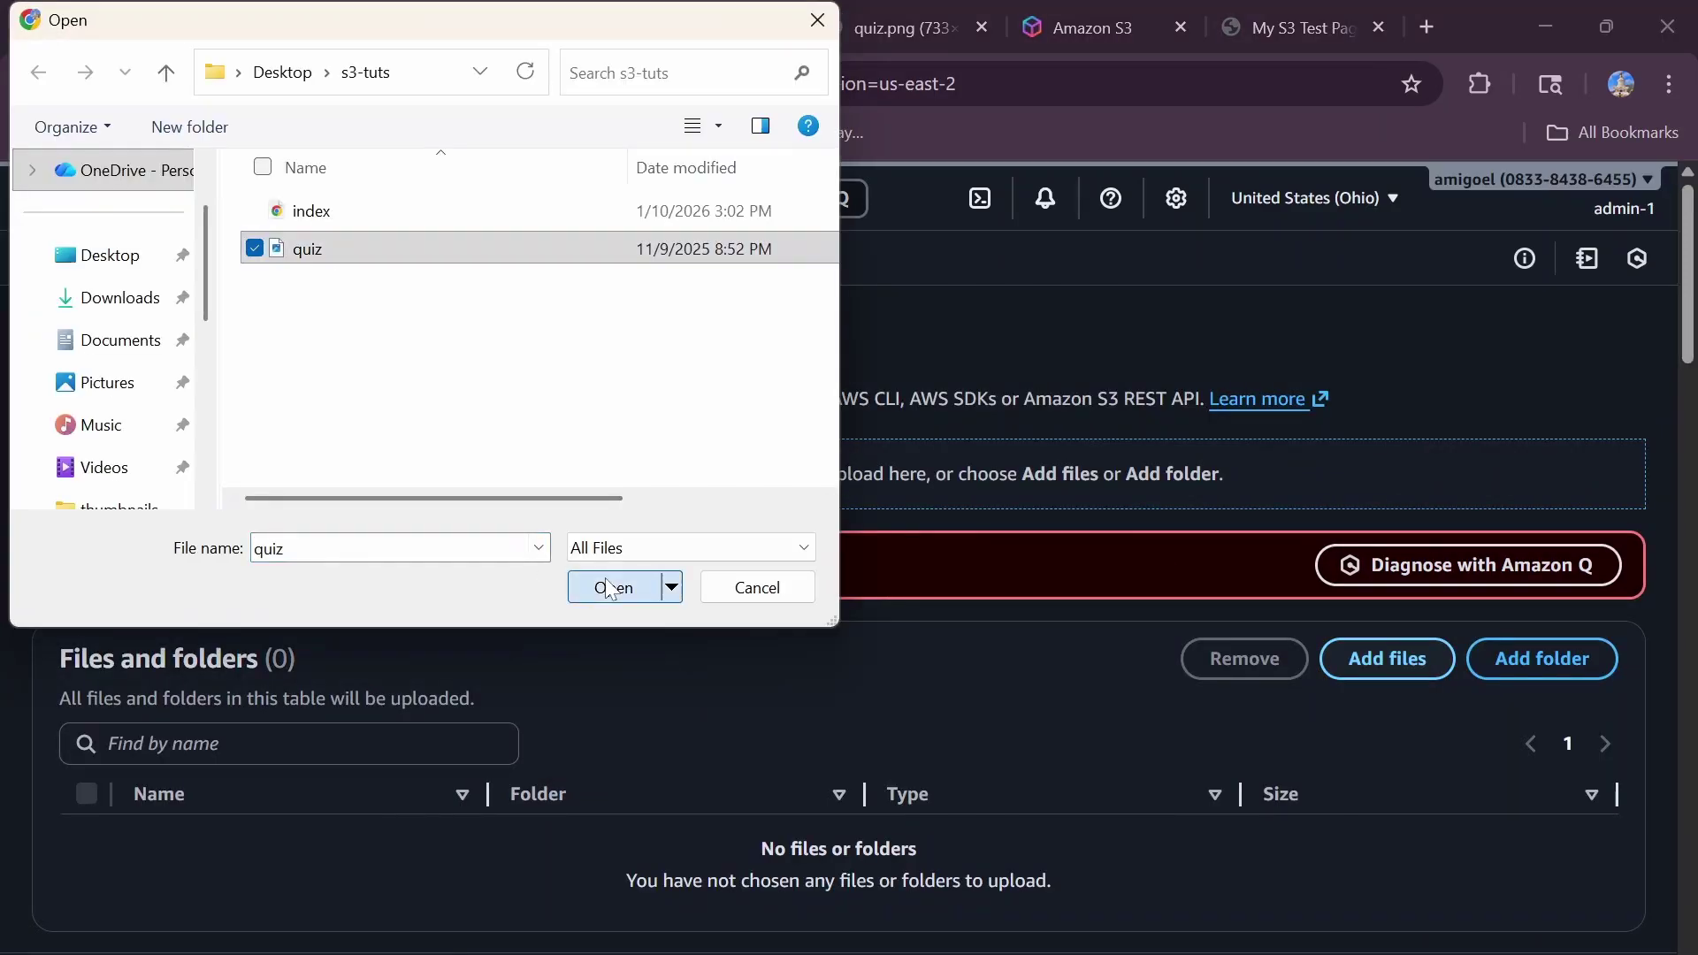
scroll(1355, 755, down, 10)
scroll(1494, 831, down, 10)
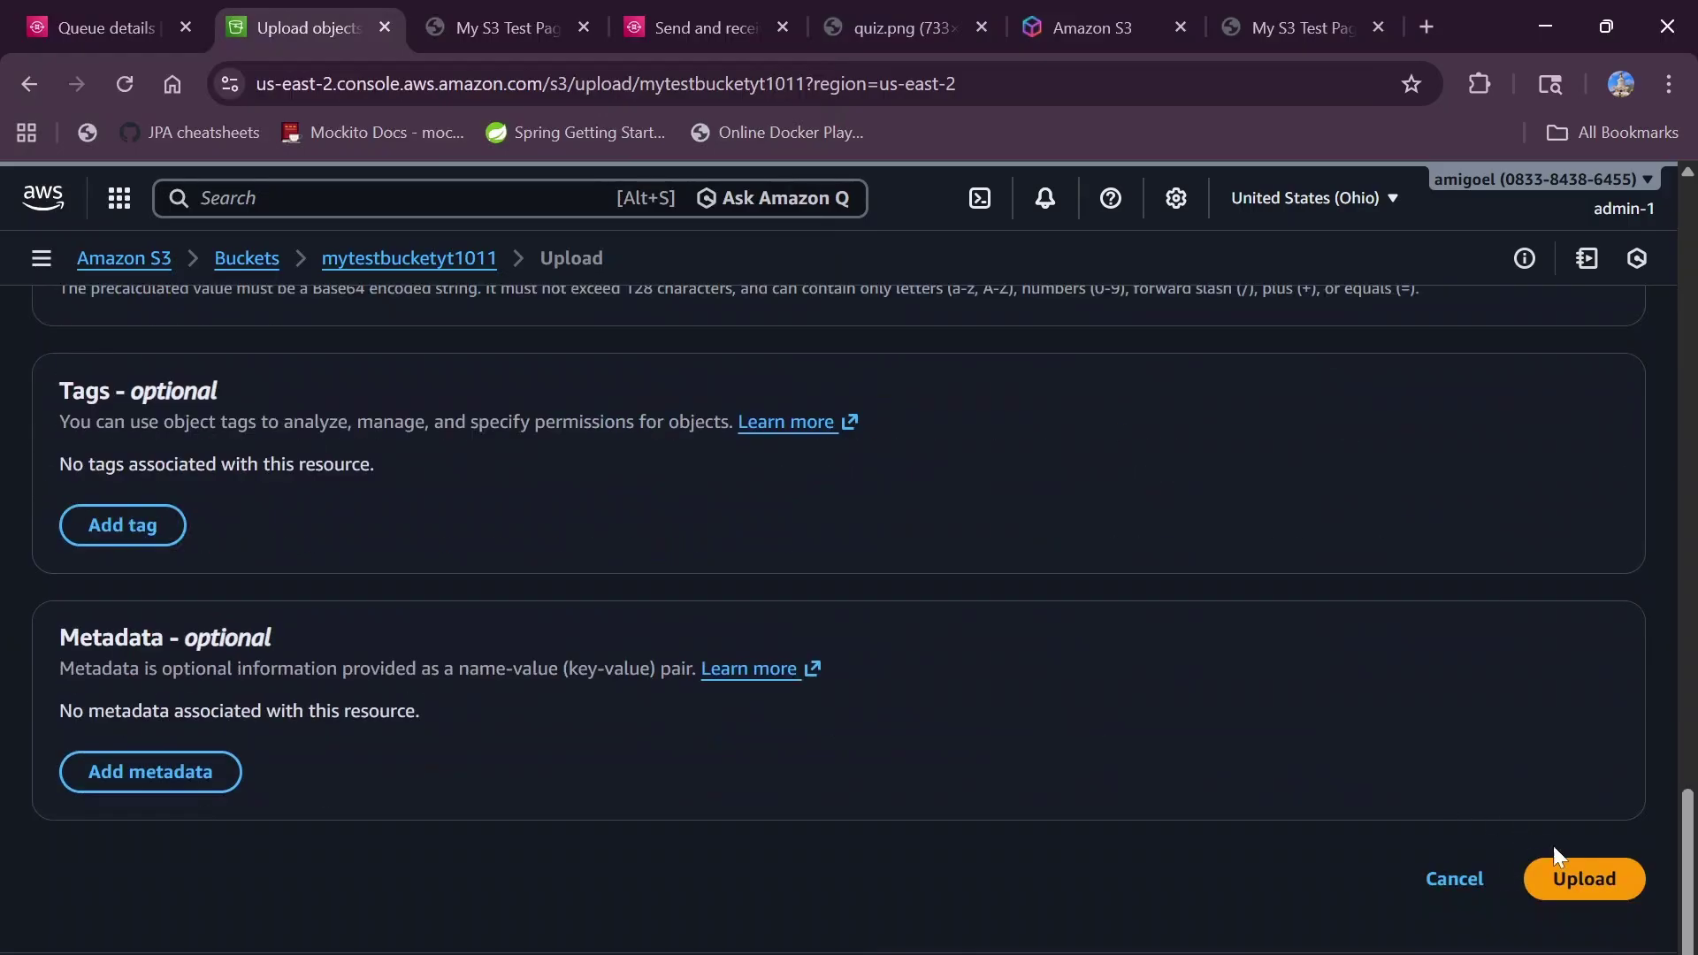
click(1576, 879)
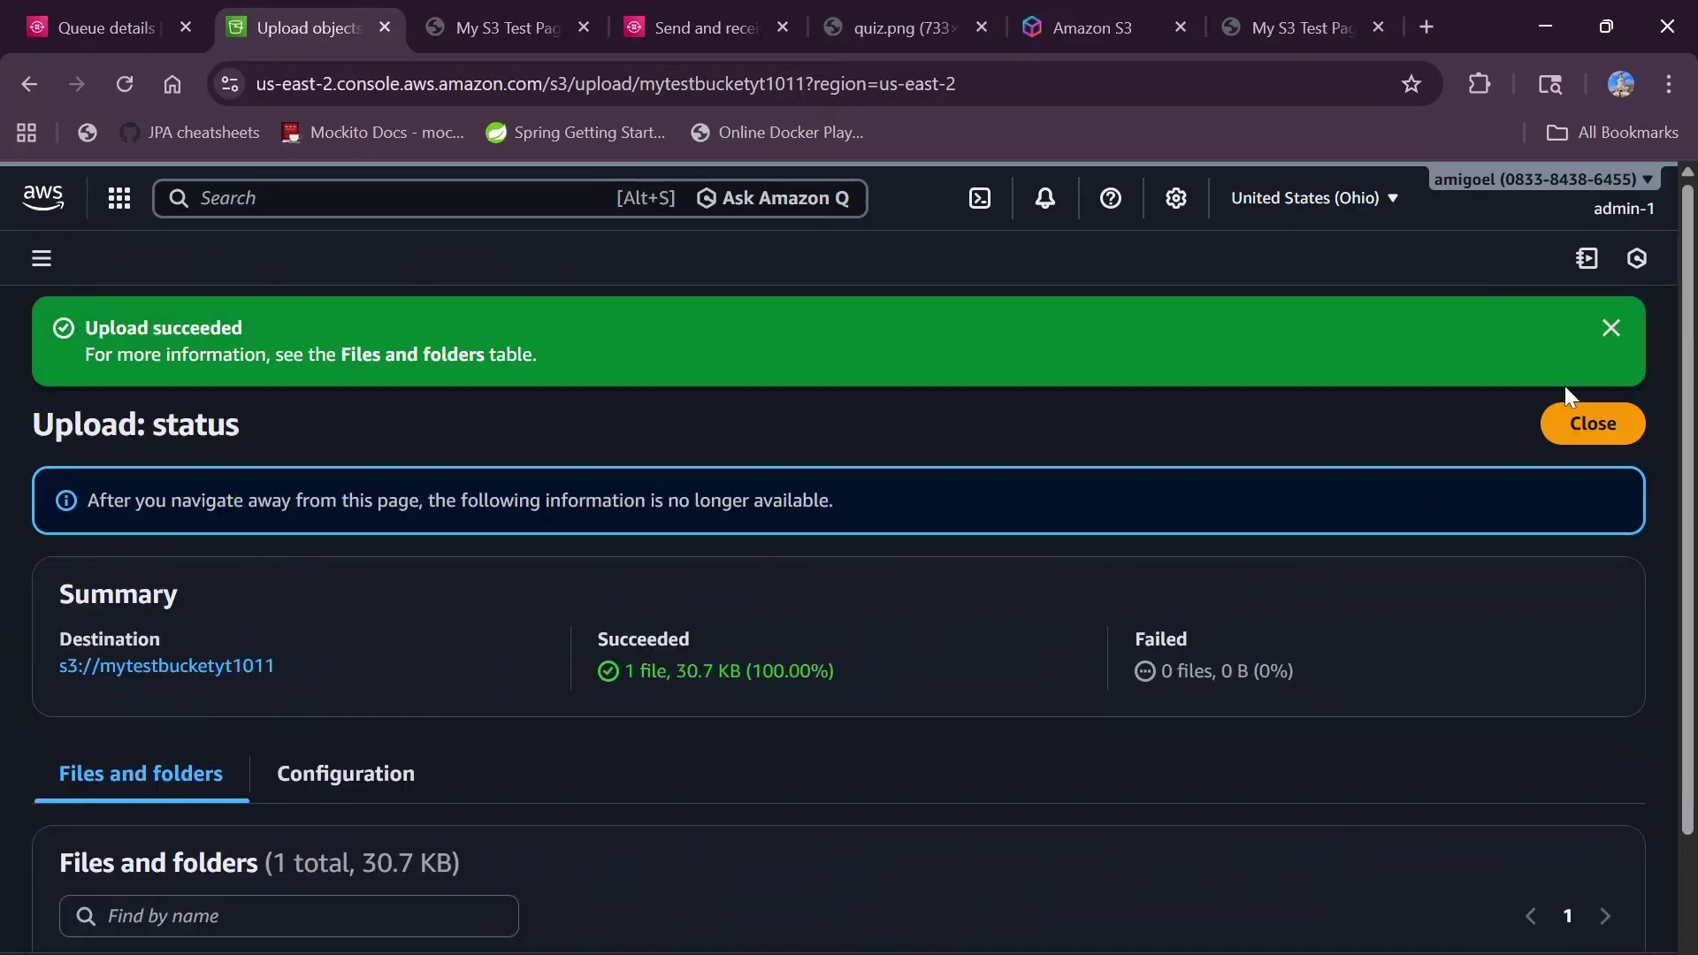
click(1590, 426)
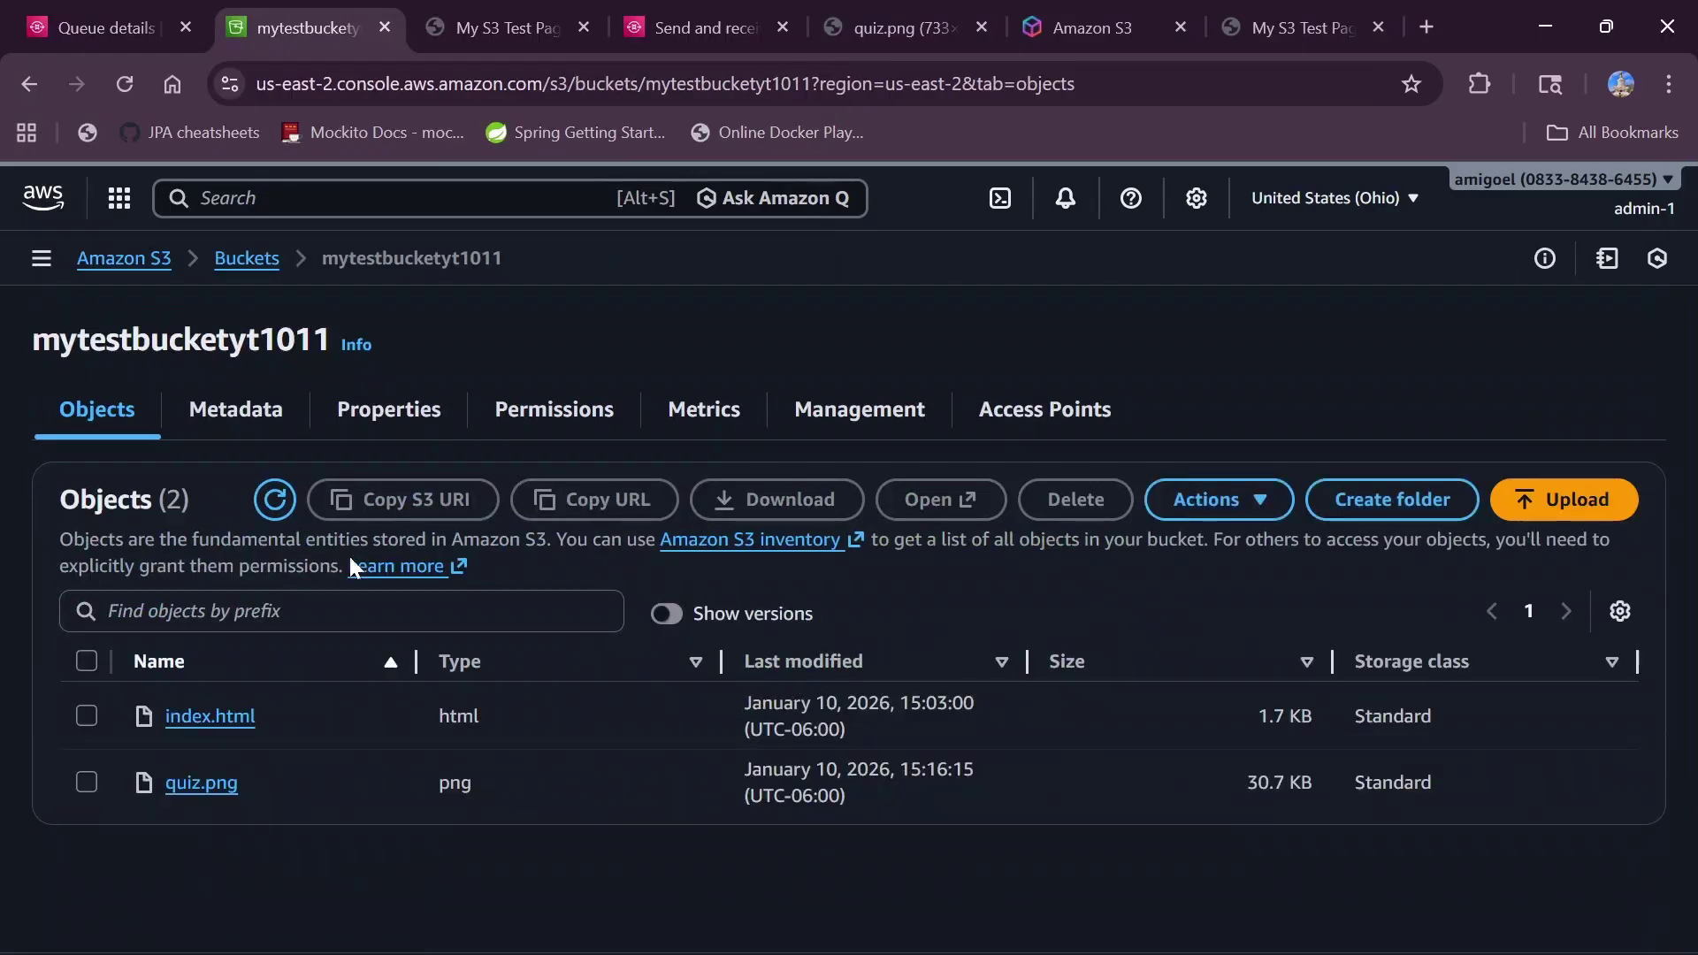
- Show object versions in the bucket's list and examine the version ID of the newly uploaded quiz.png
click(664, 614)
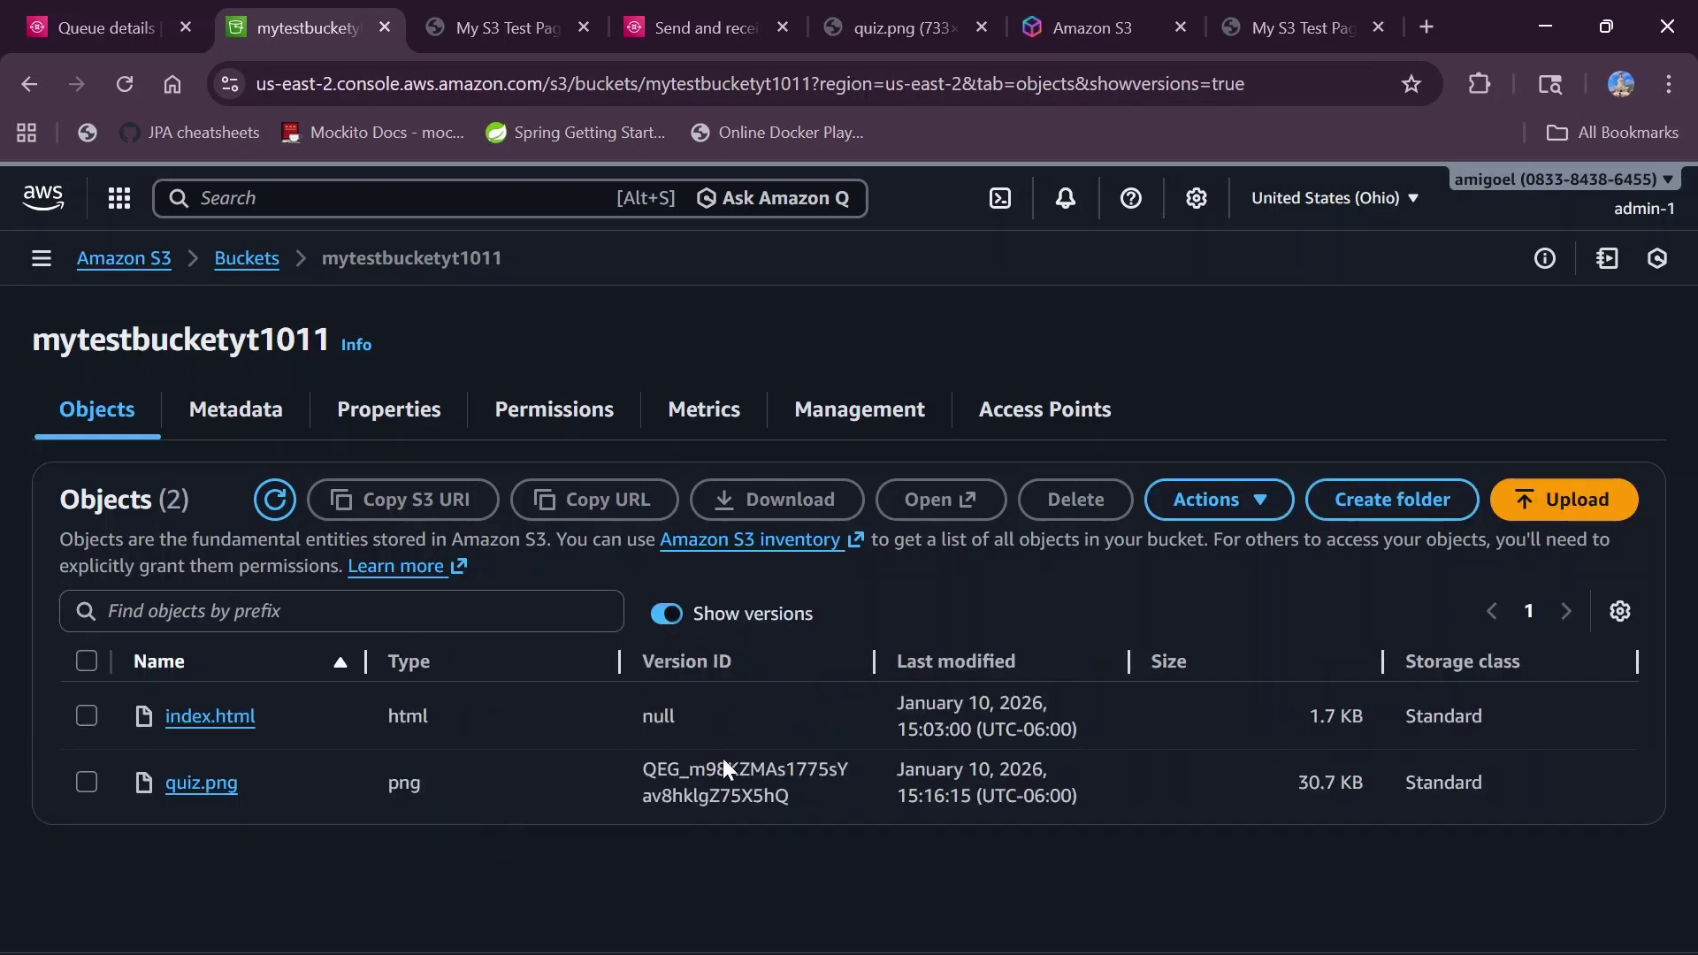
drag(816, 796, 642, 769)
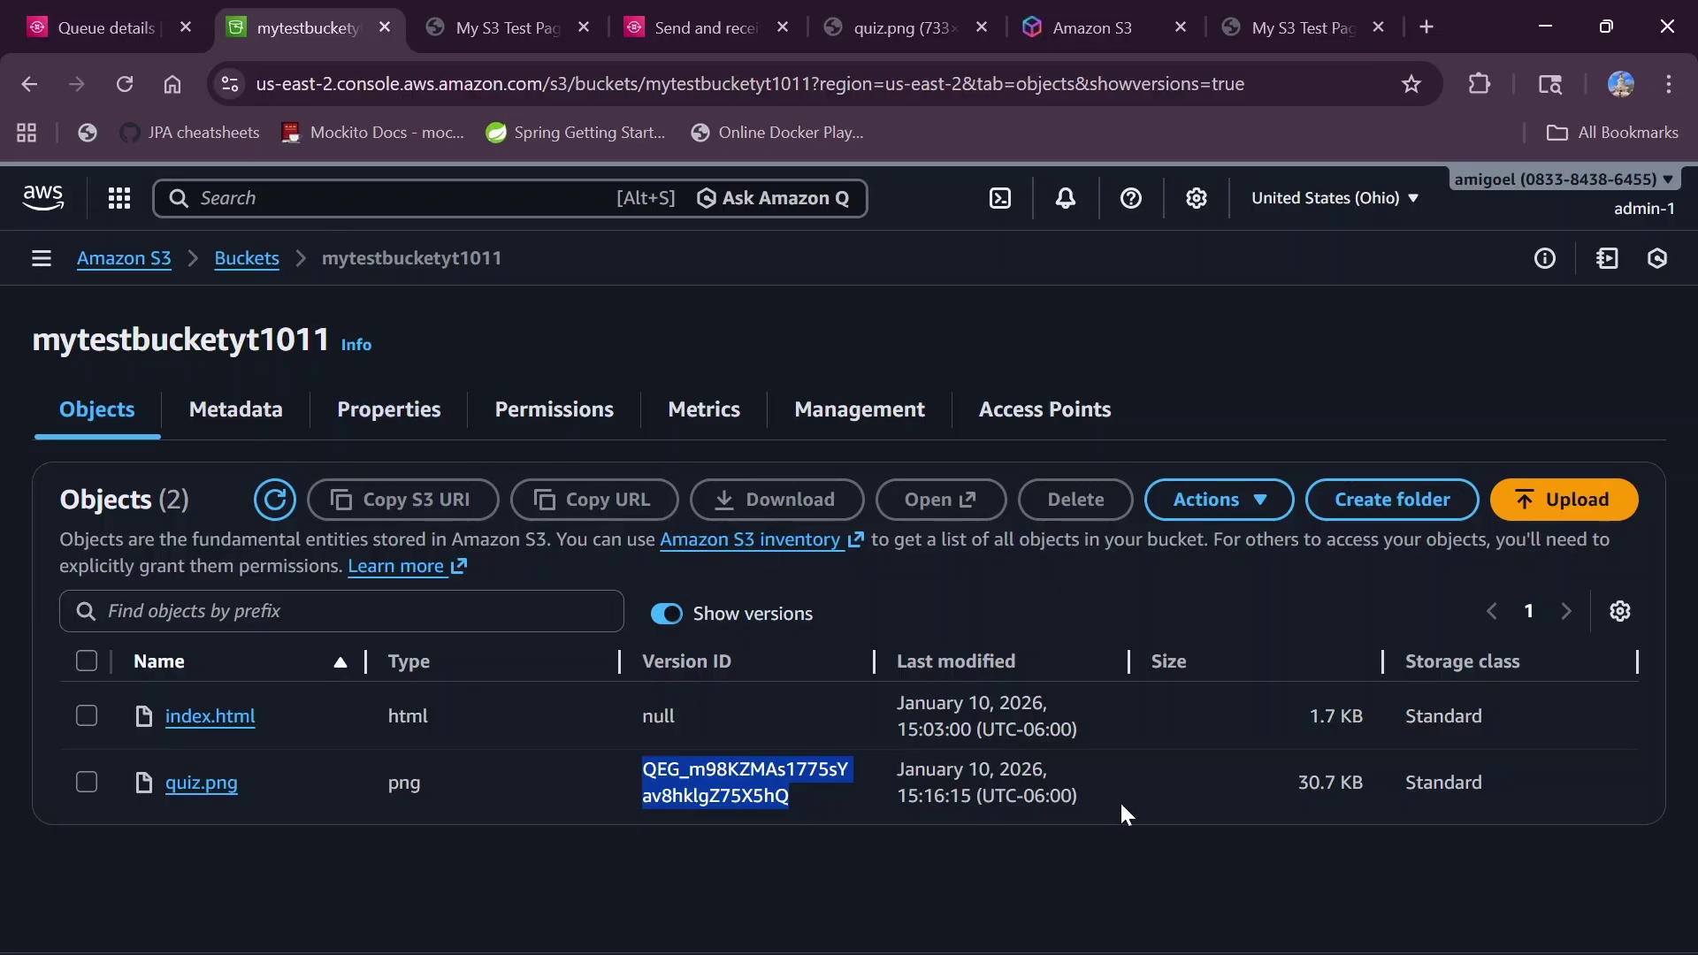
click(603, 838)
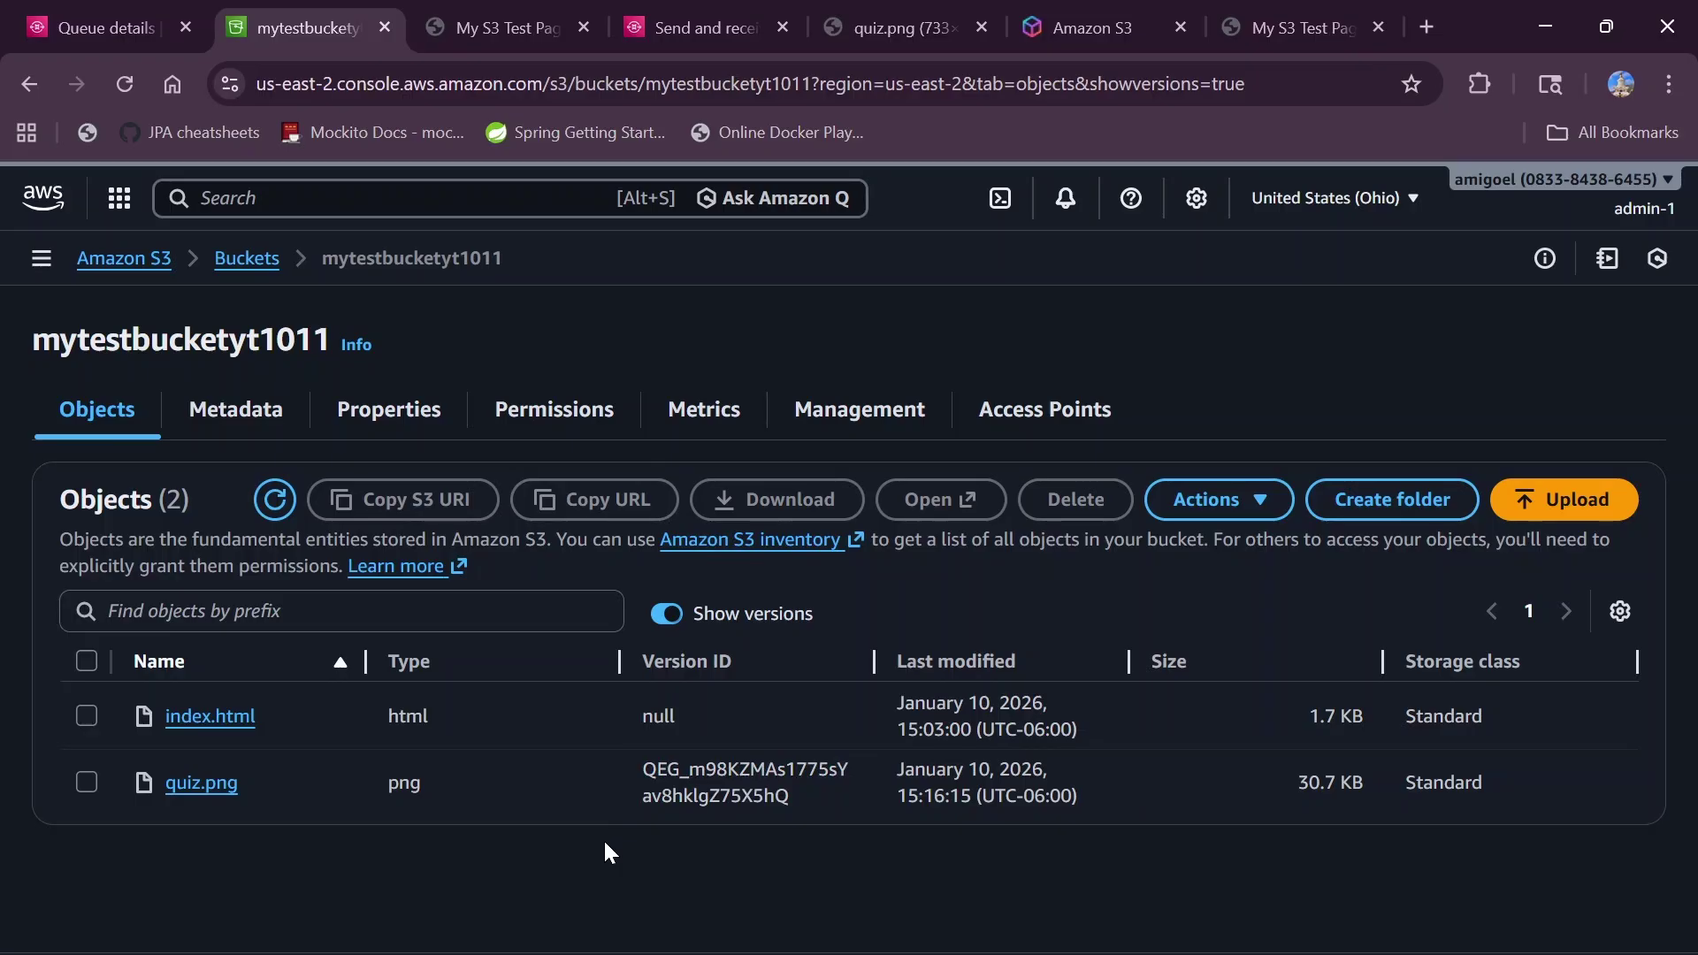